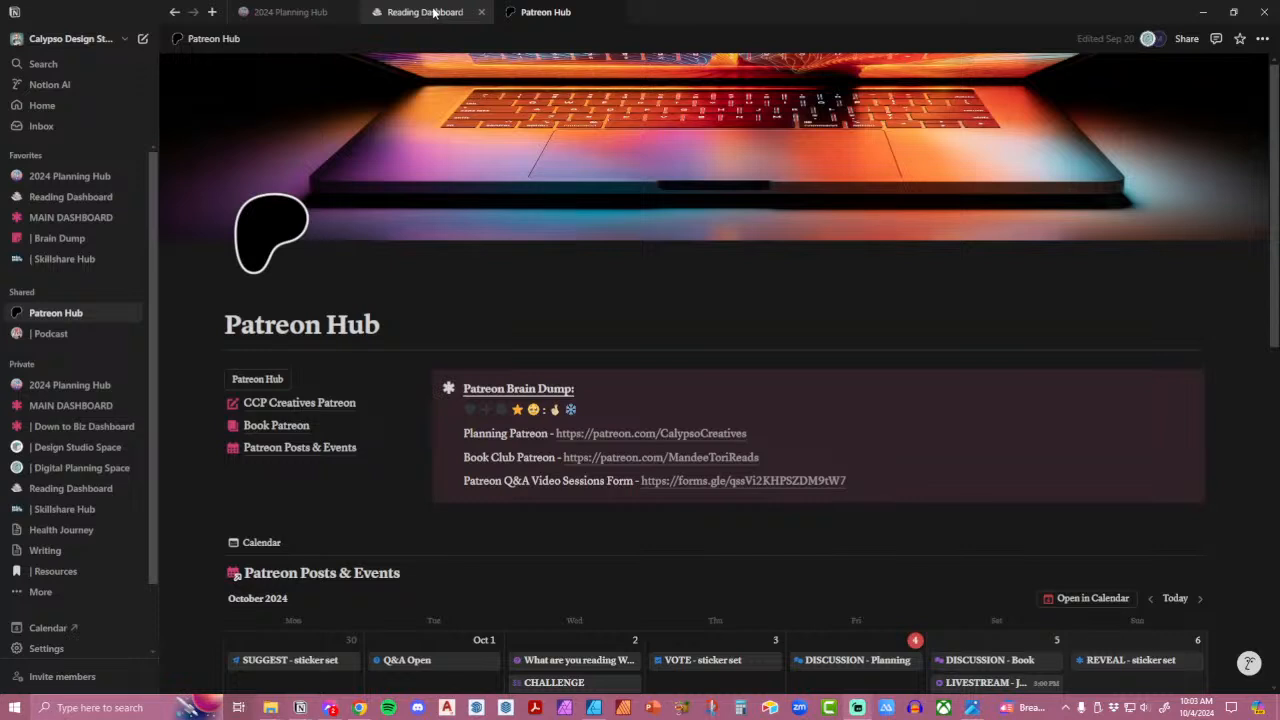
View the Reading Dashboard page, then return to the 2024 Planning Hub.
click(433, 12)
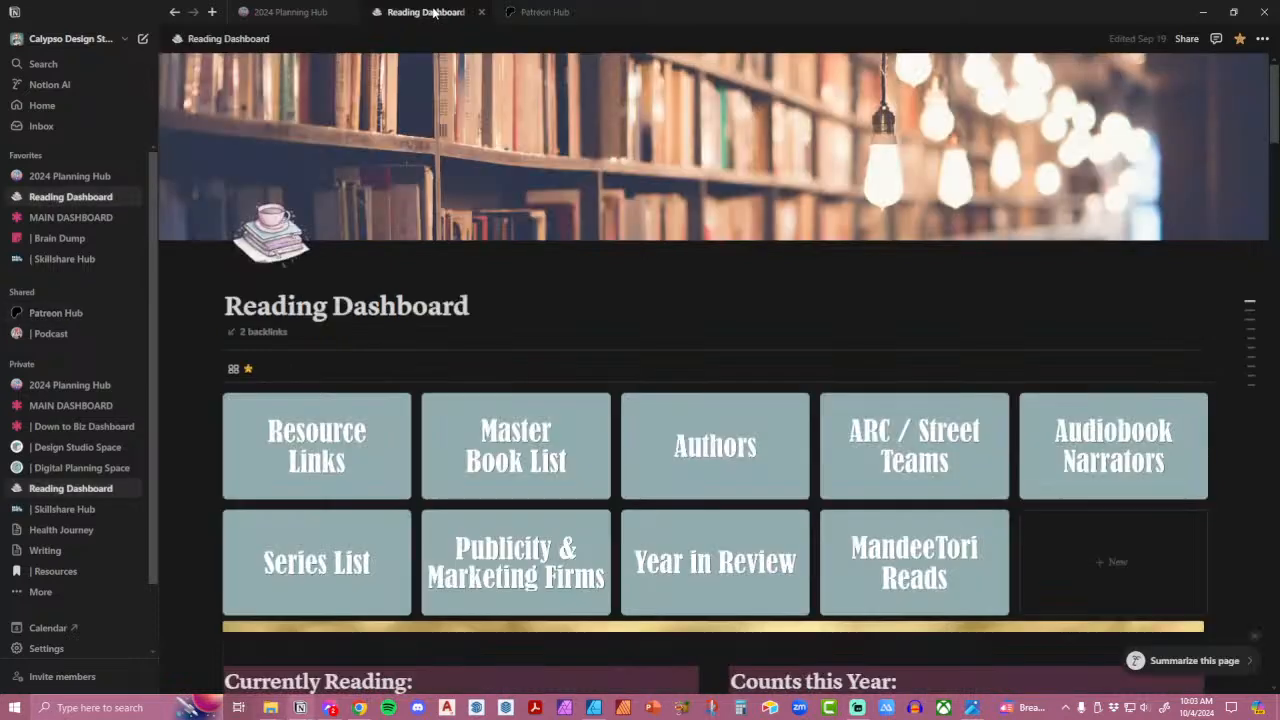
click(290, 12)
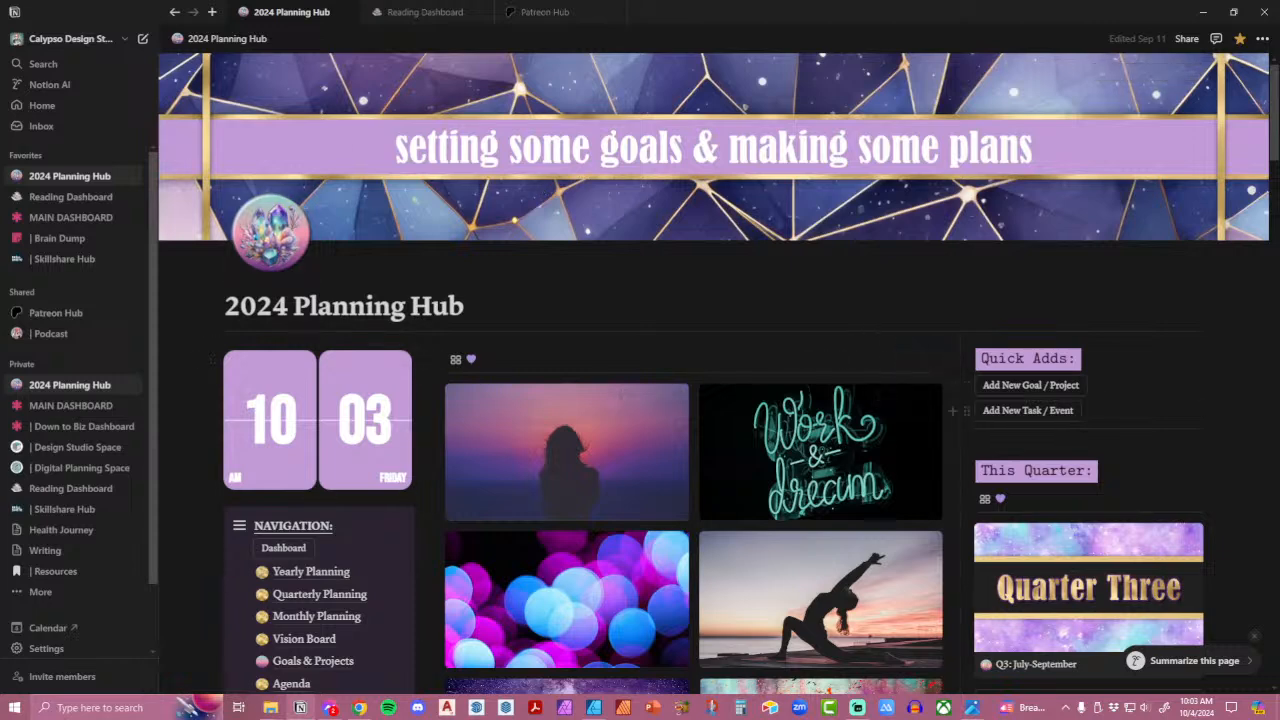
Switch to File Explorer and review the Euphoric Era Notion sticker images as extra large icons, from affirmations to dividers.
click(270, 707)
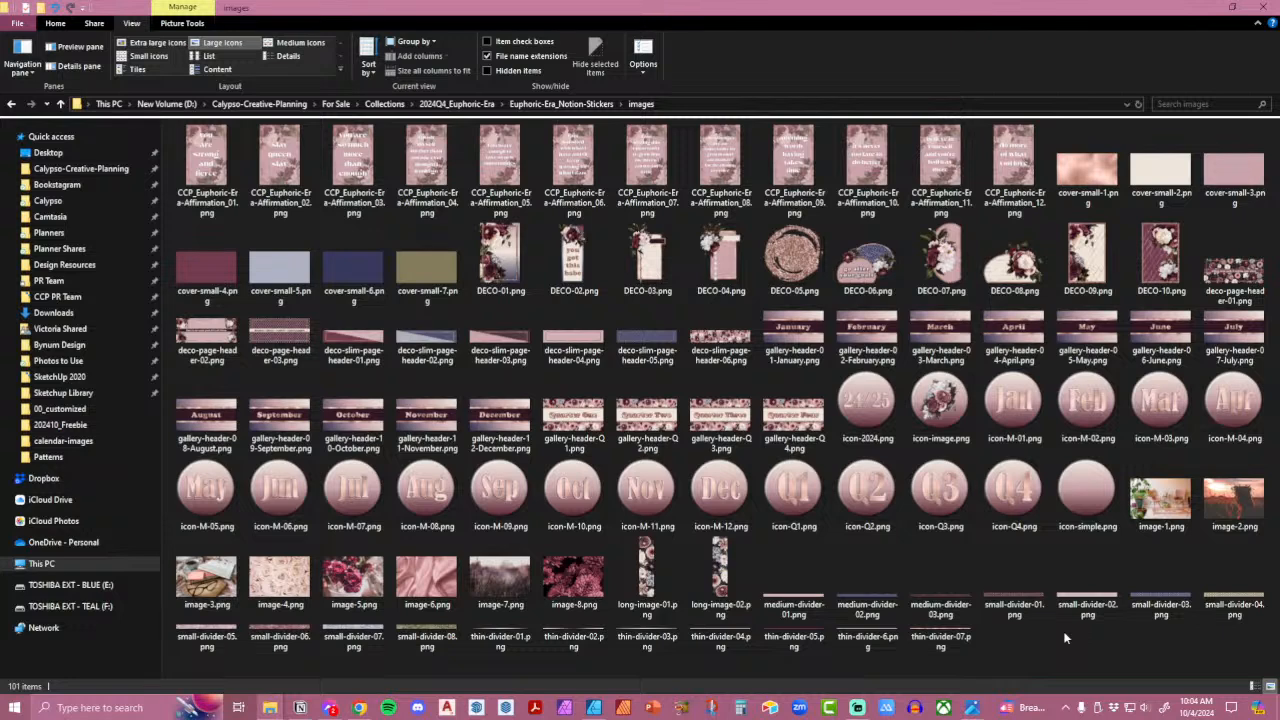
click(172, 45)
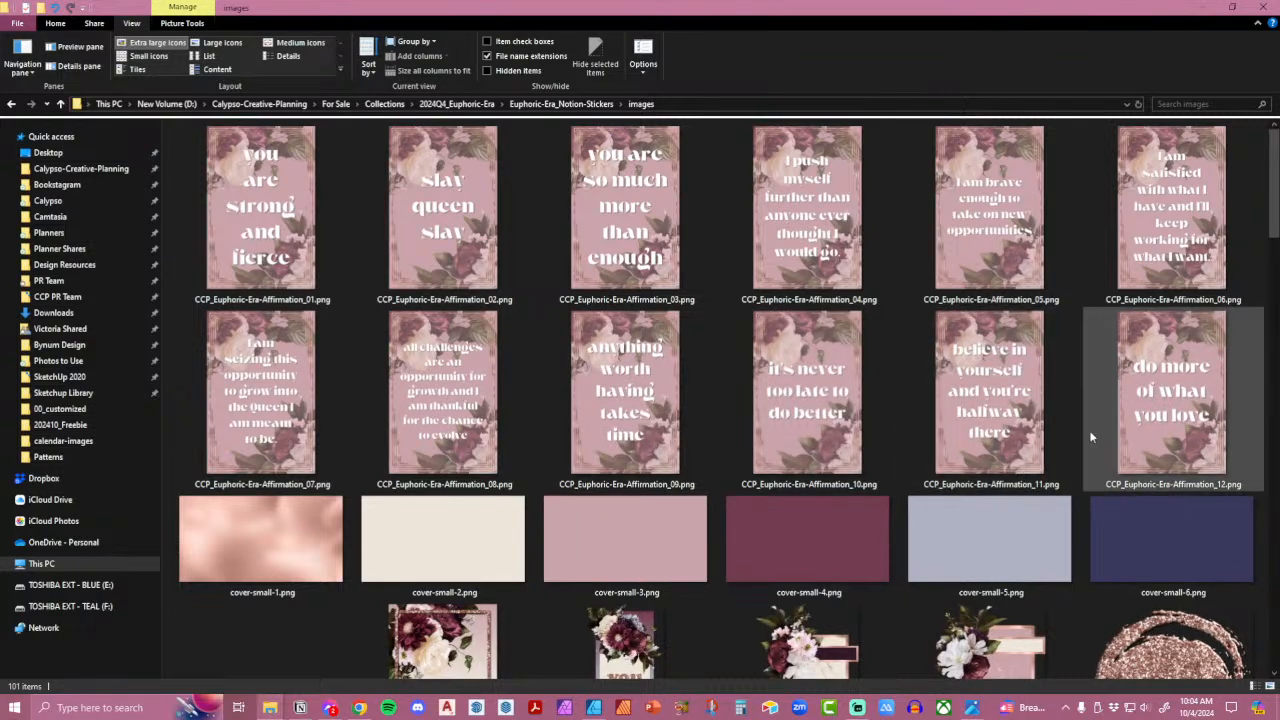
scroll(1089, 428, down, 3)
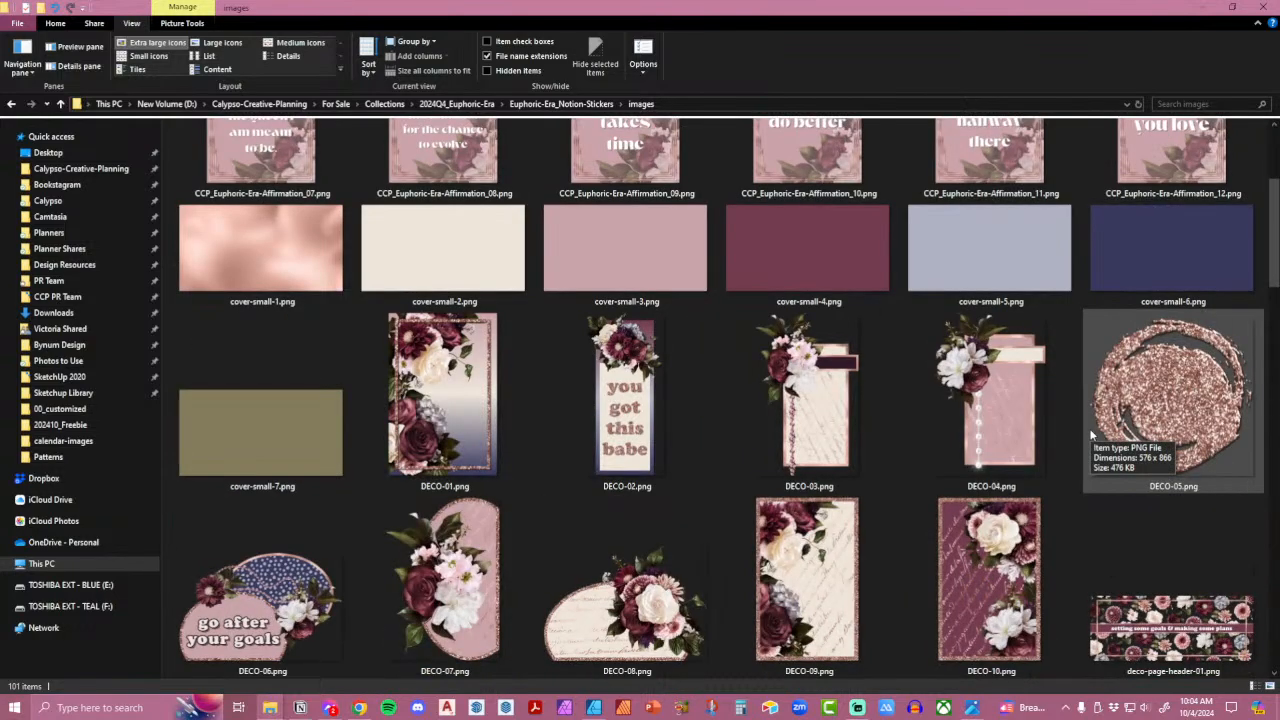
scroll(1089, 428, down, 3)
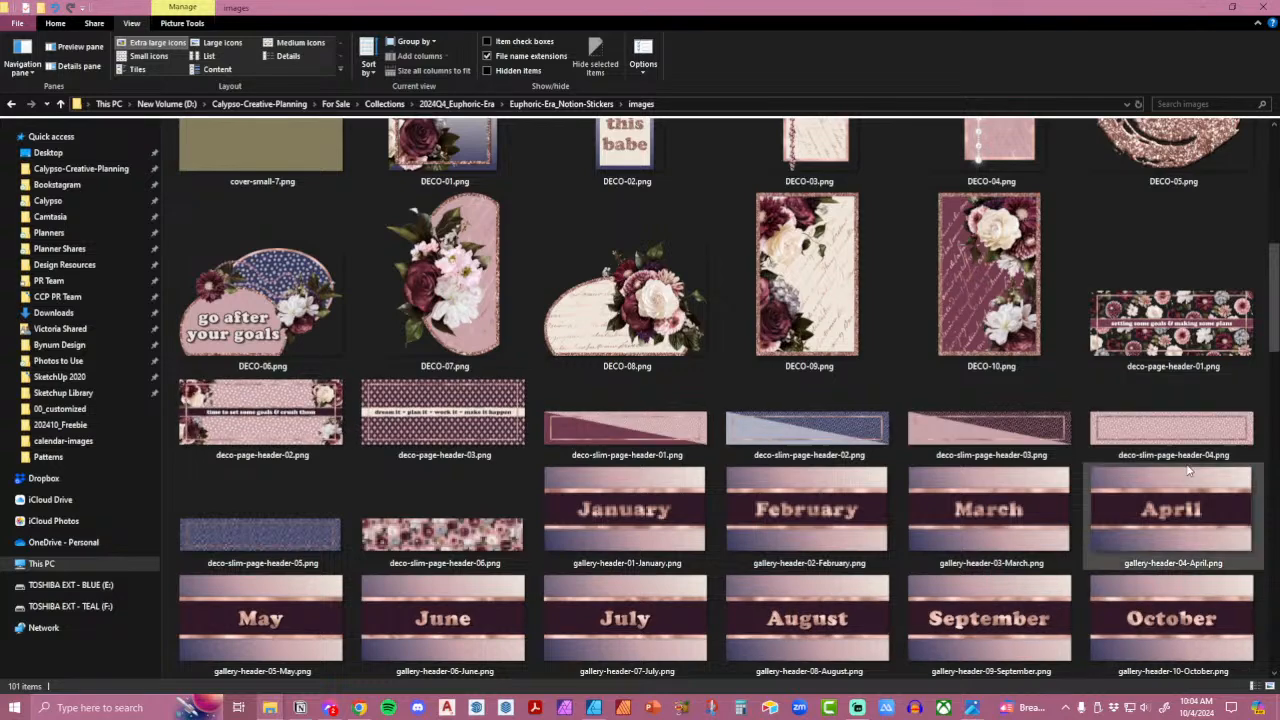
scroll(1188, 472, down, 3)
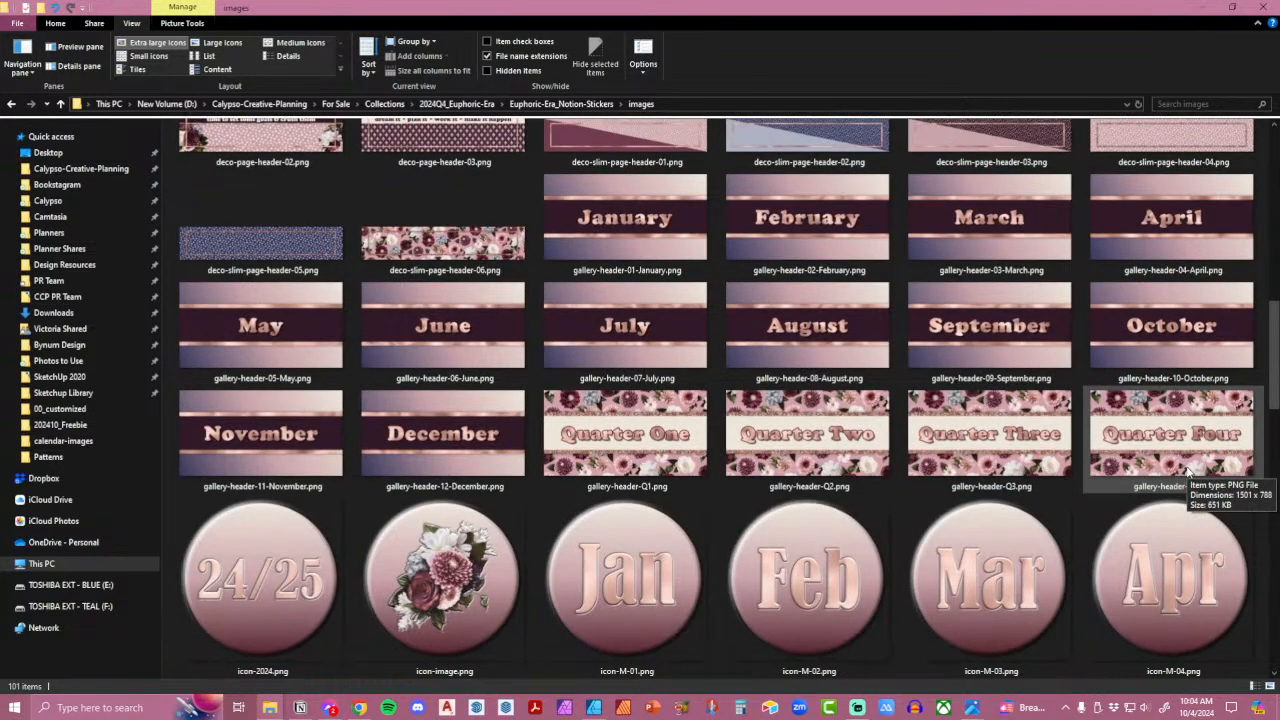
scroll(1188, 472, down, 4)
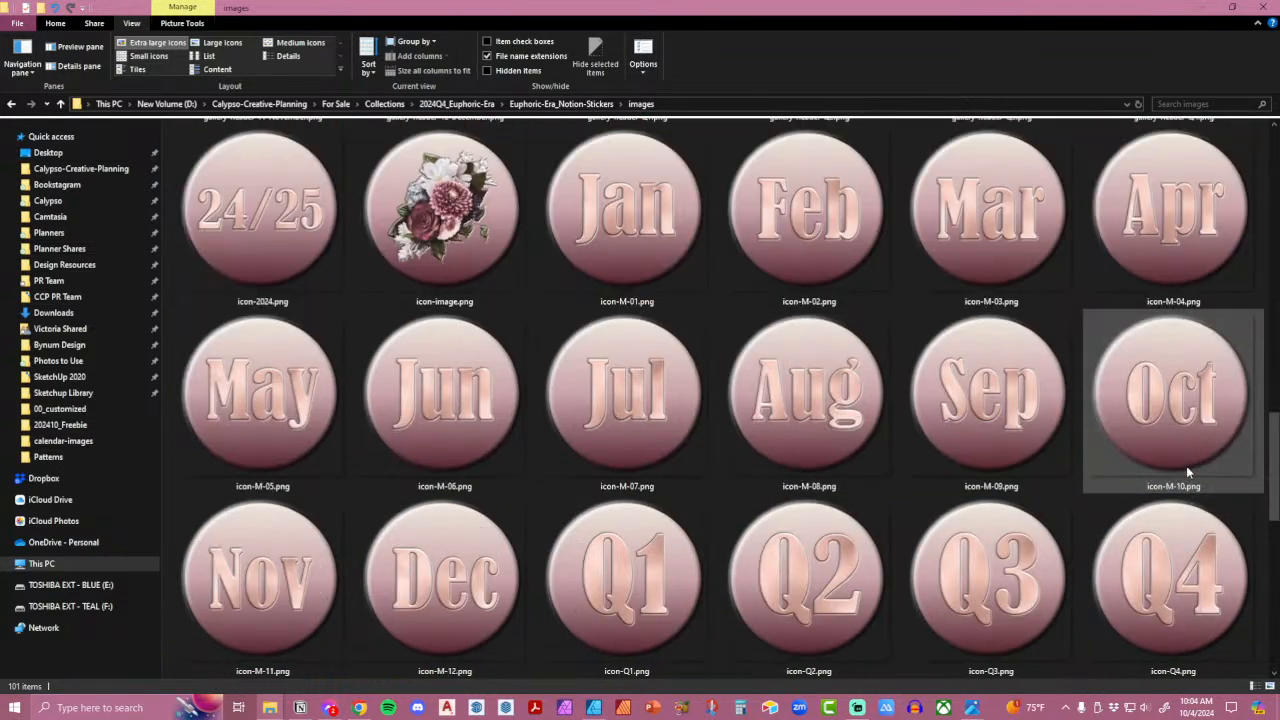
scroll(1188, 472, down, 4)
scroll(1188, 472, down, 2)
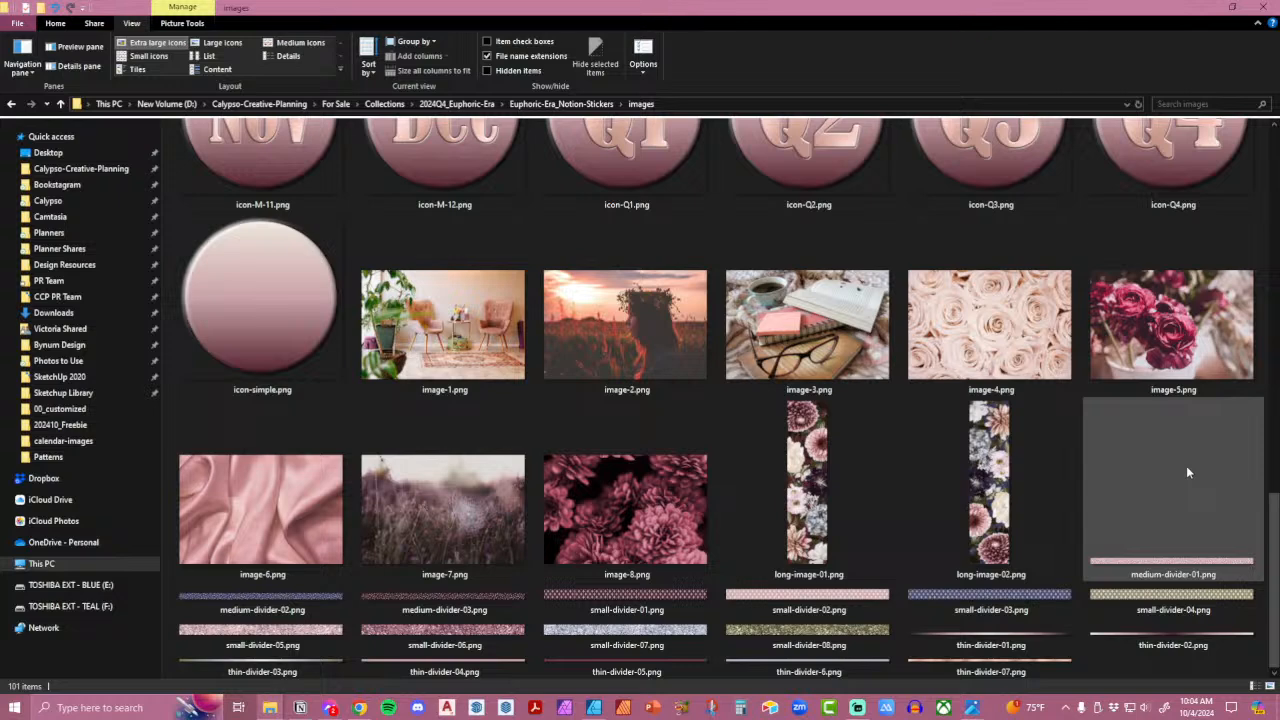
scroll(1188, 474, up, 3)
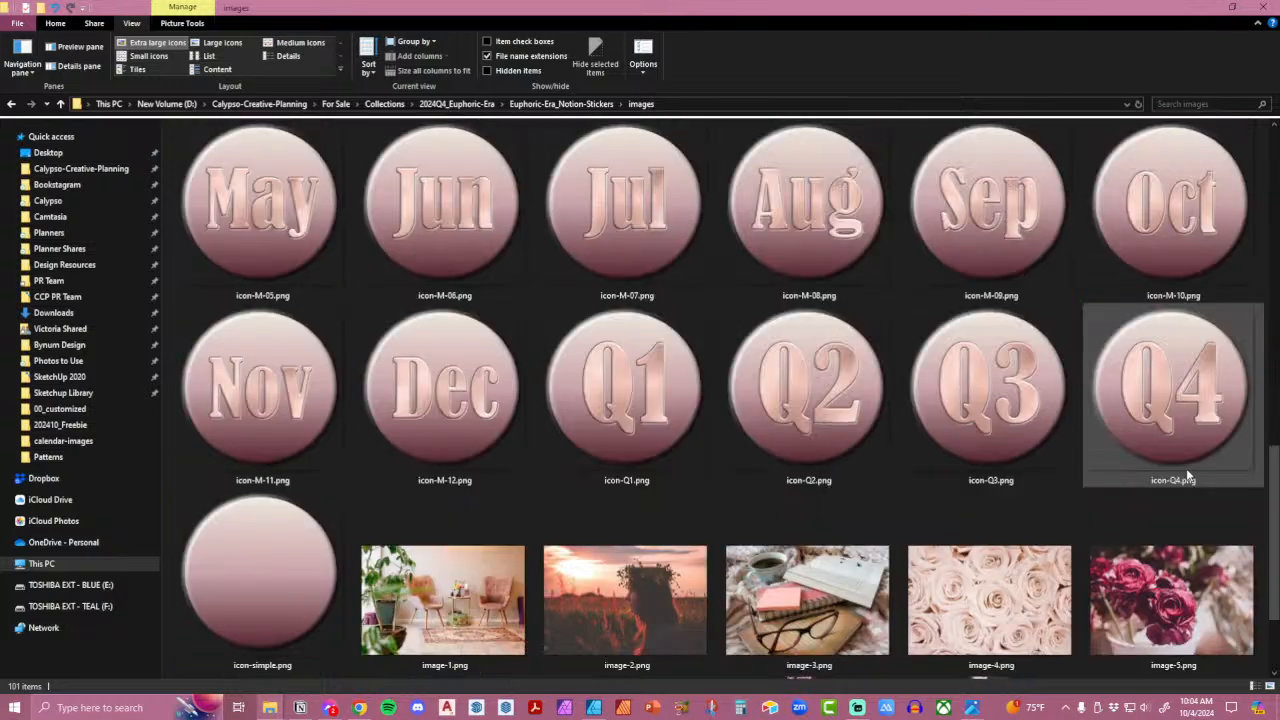
scroll(1188, 474, down, 3)
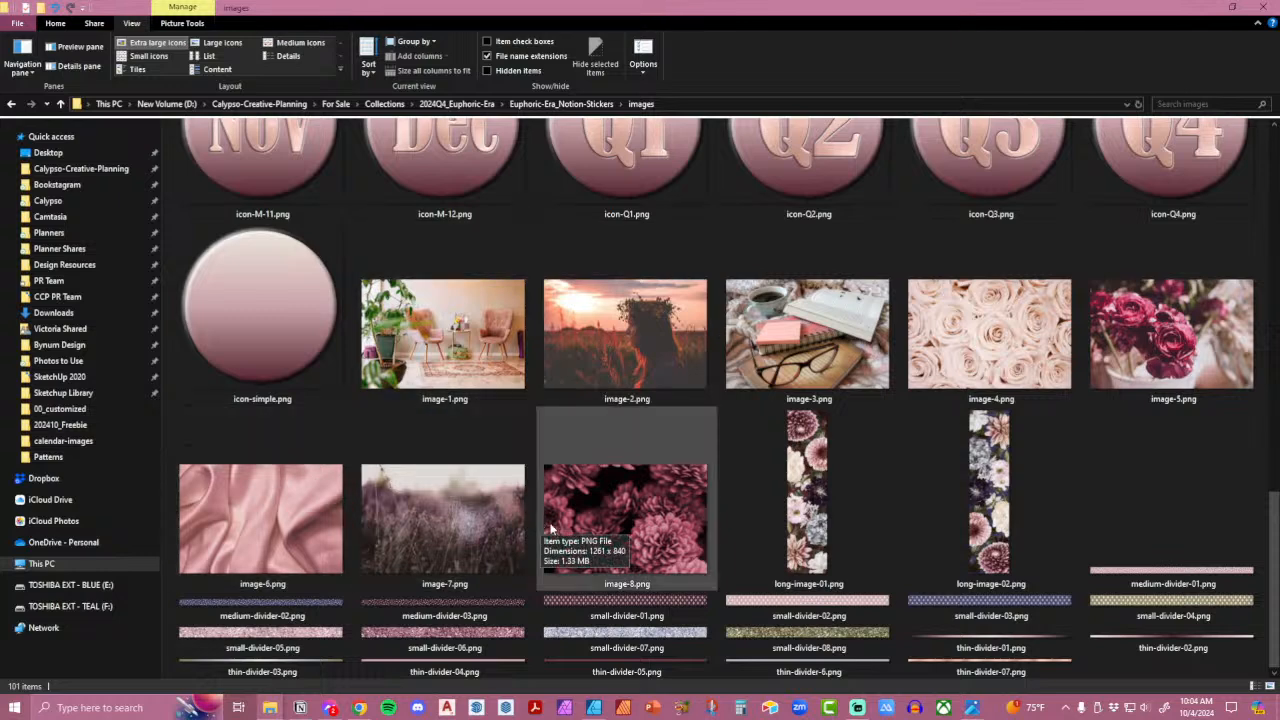
Switch to Affinity Designer to view the customised "All Things Books" image, and return to Notion.
click(593, 708)
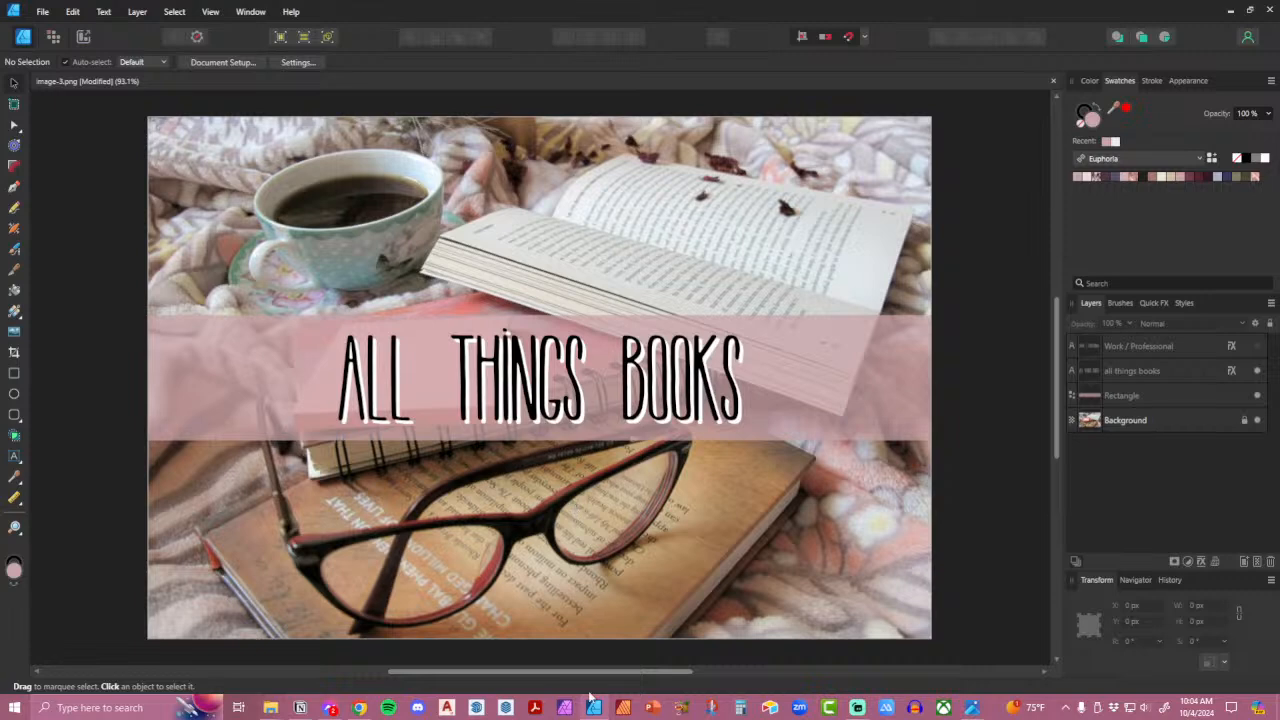
mouse_move(595, 709)
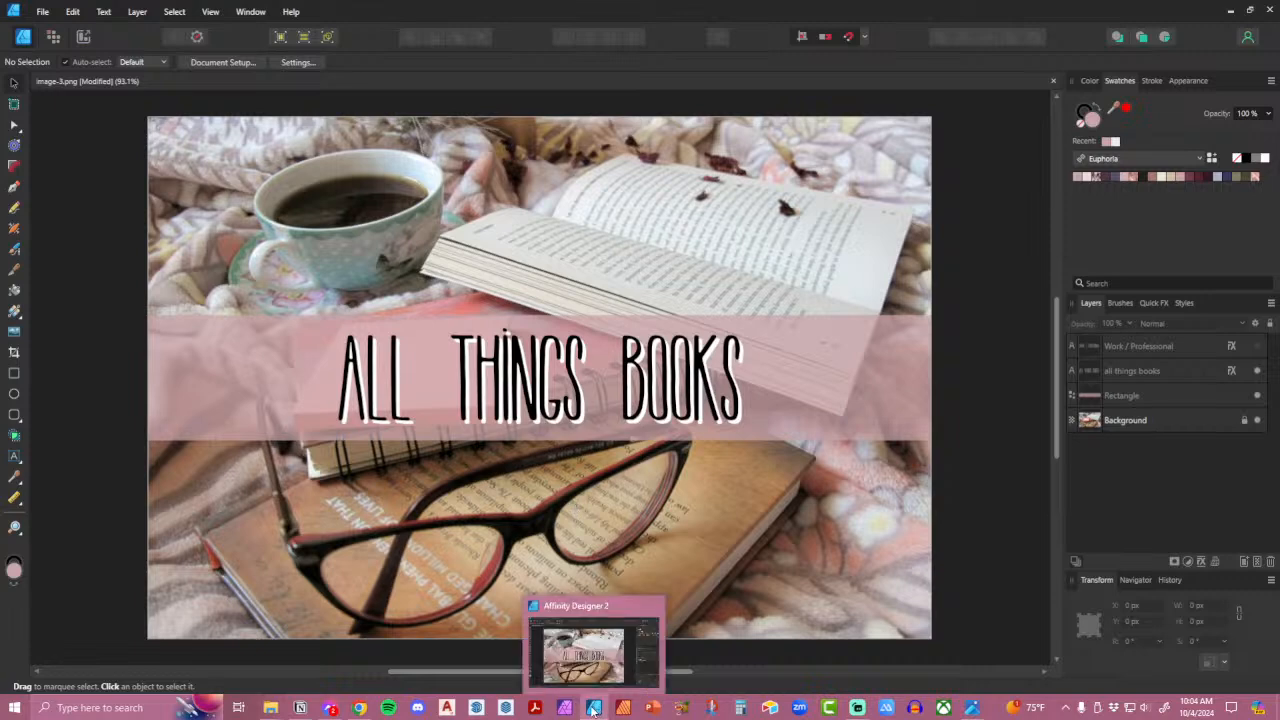
click(299, 708)
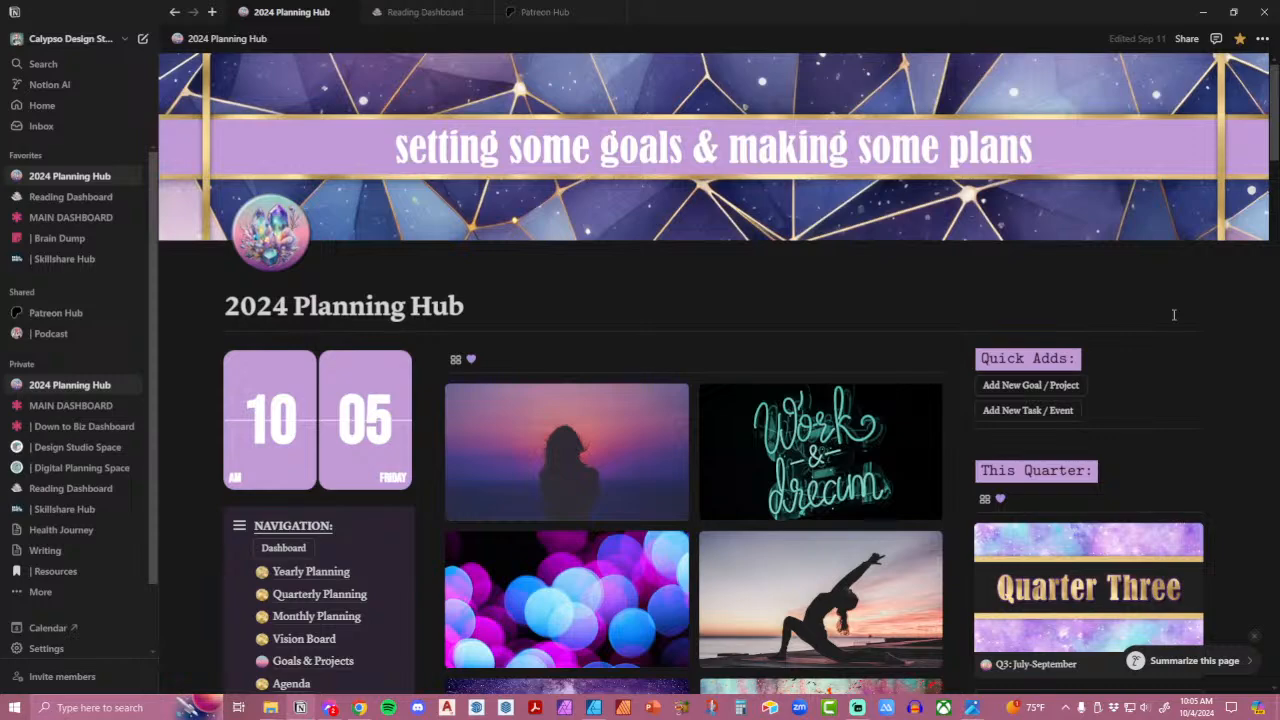
Look through the 2024 Planning Hub from its image gallery to the agenda and book release calendars, and return to its header.
scroll(1174, 315, down, 7)
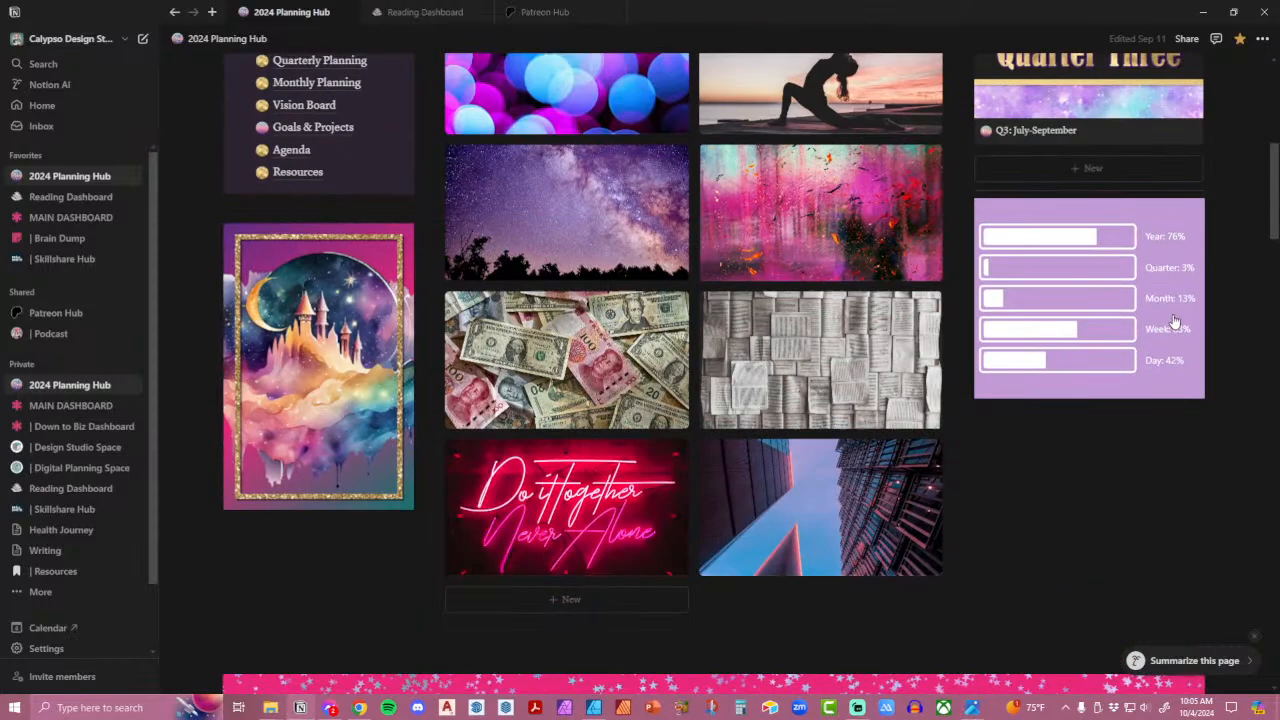
scroll(1174, 321, down, 4)
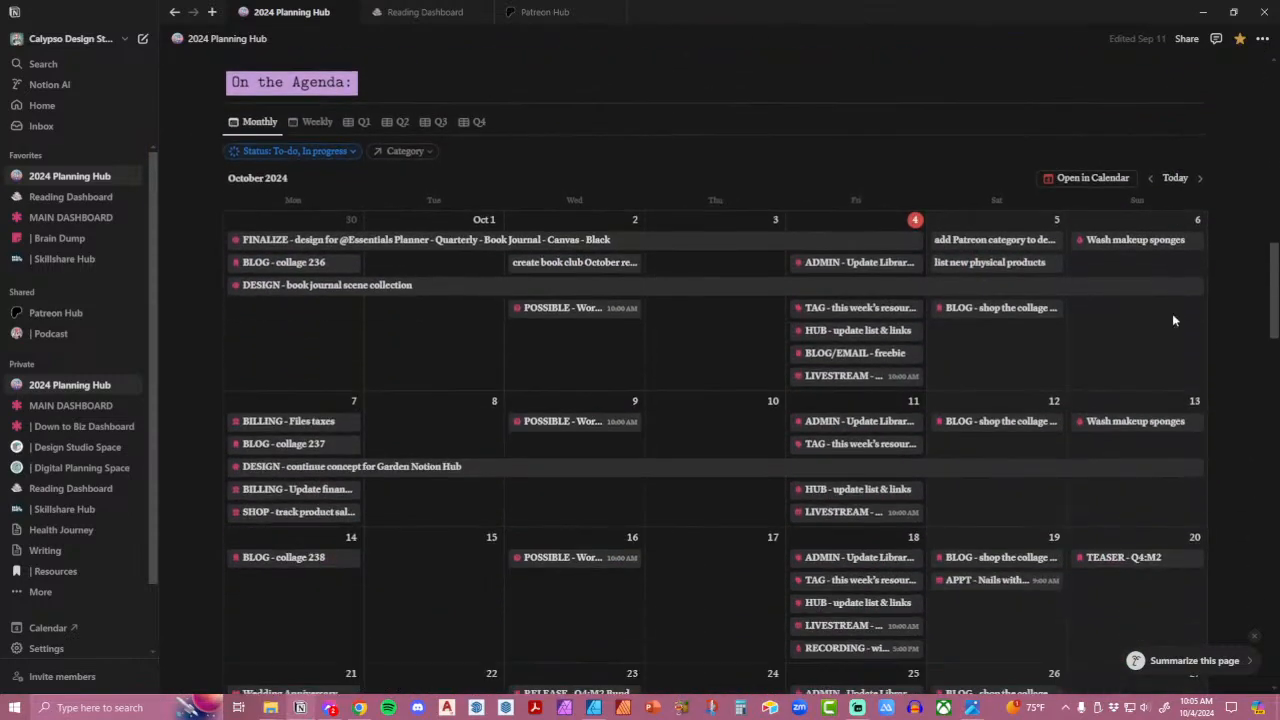
scroll(1174, 320, down, 1)
scroll(1174, 320, down, 9)
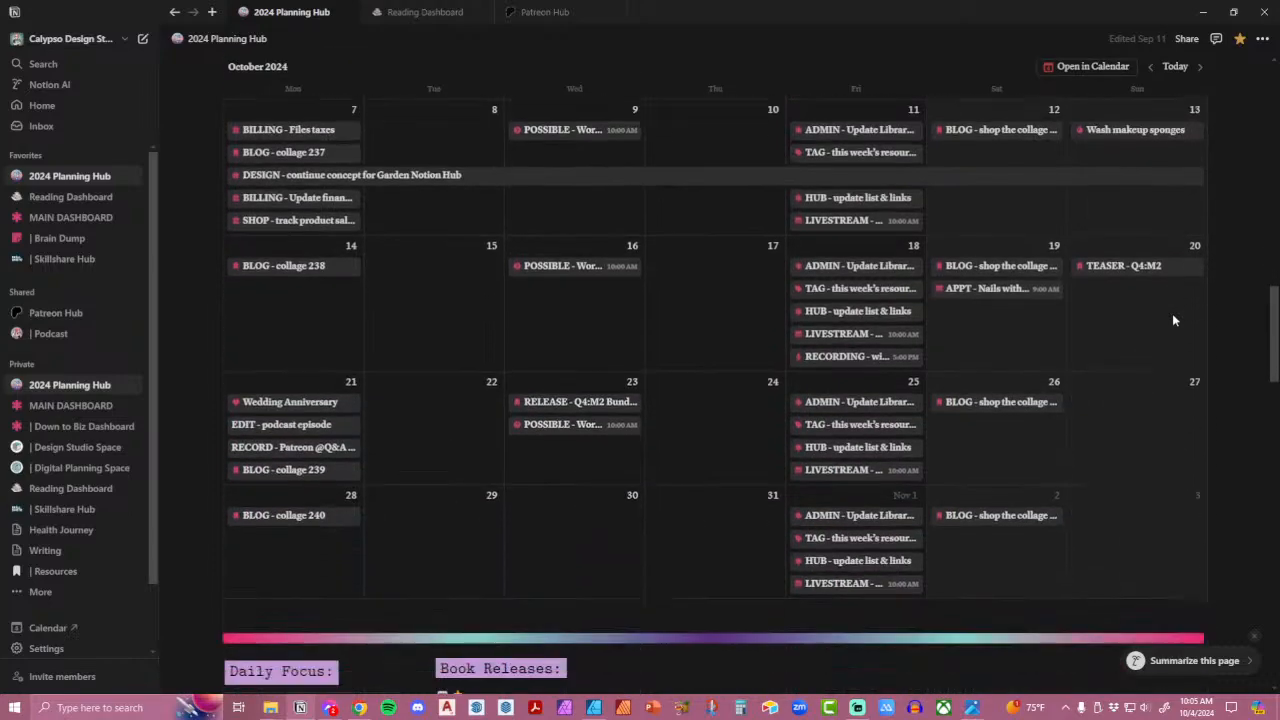
scroll(1174, 320, up, 15)
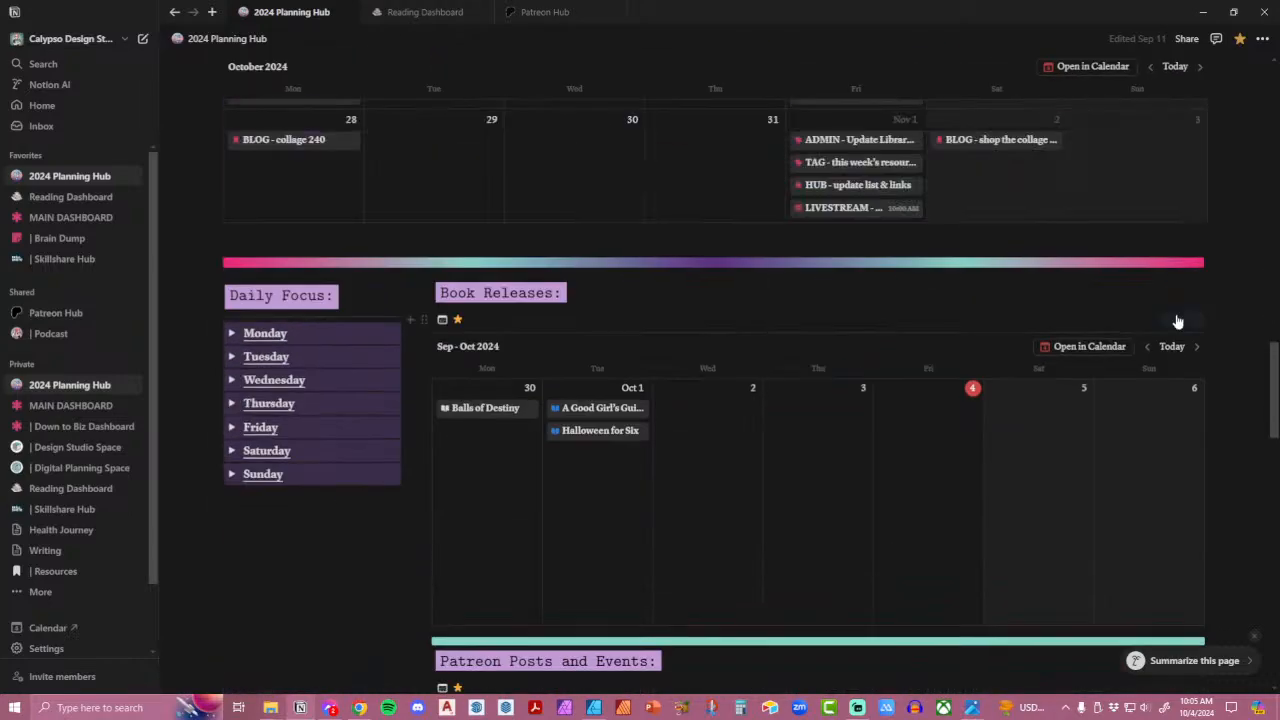
scroll(1177, 320, up, 3)
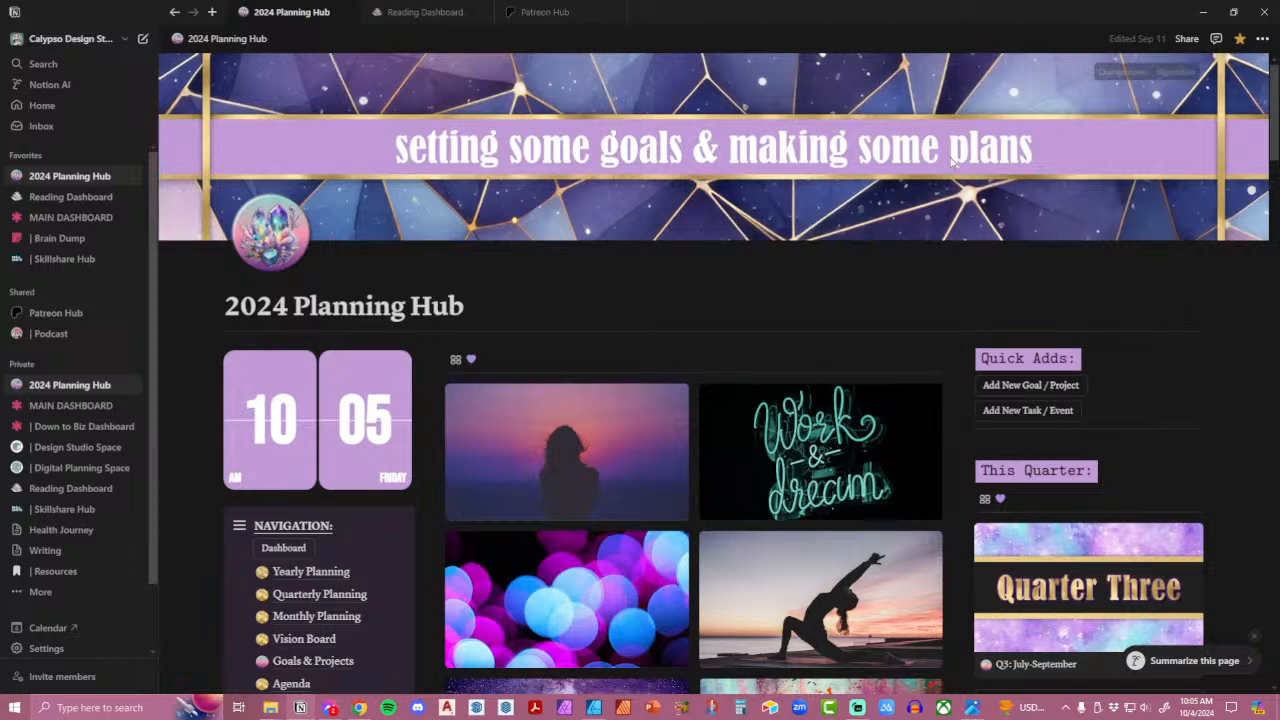
Compare the Reading Dashboard and 2024 Planning Hub with the Patreon Hub, including its Patreon Posts & Events calendar.
click(385, 24)
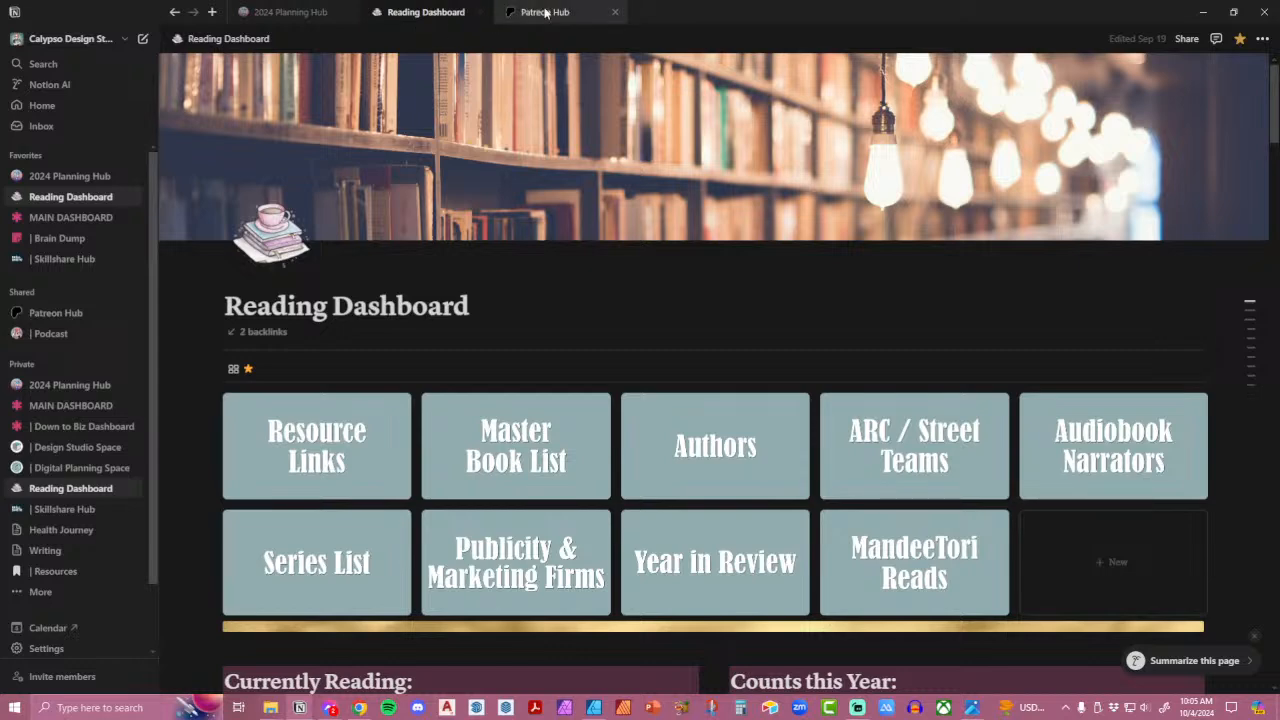
click(278, 14)
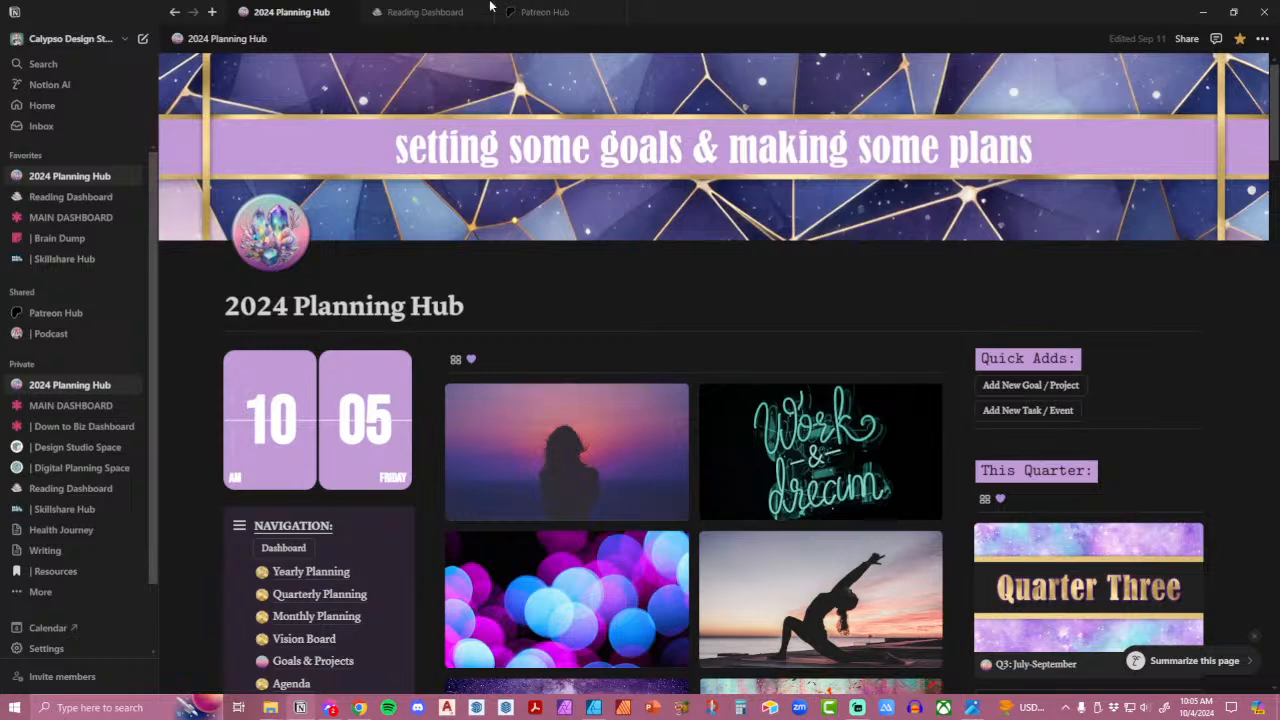
click(537, 12)
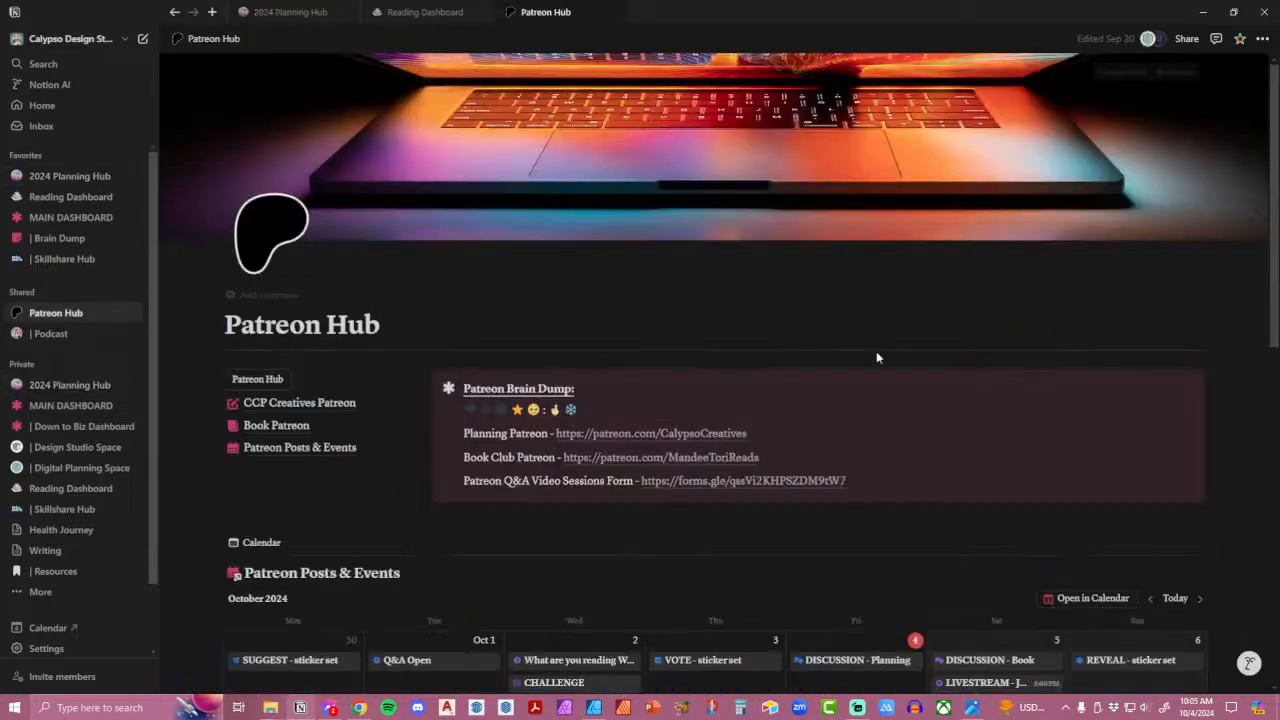
scroll(876, 351, down, 3)
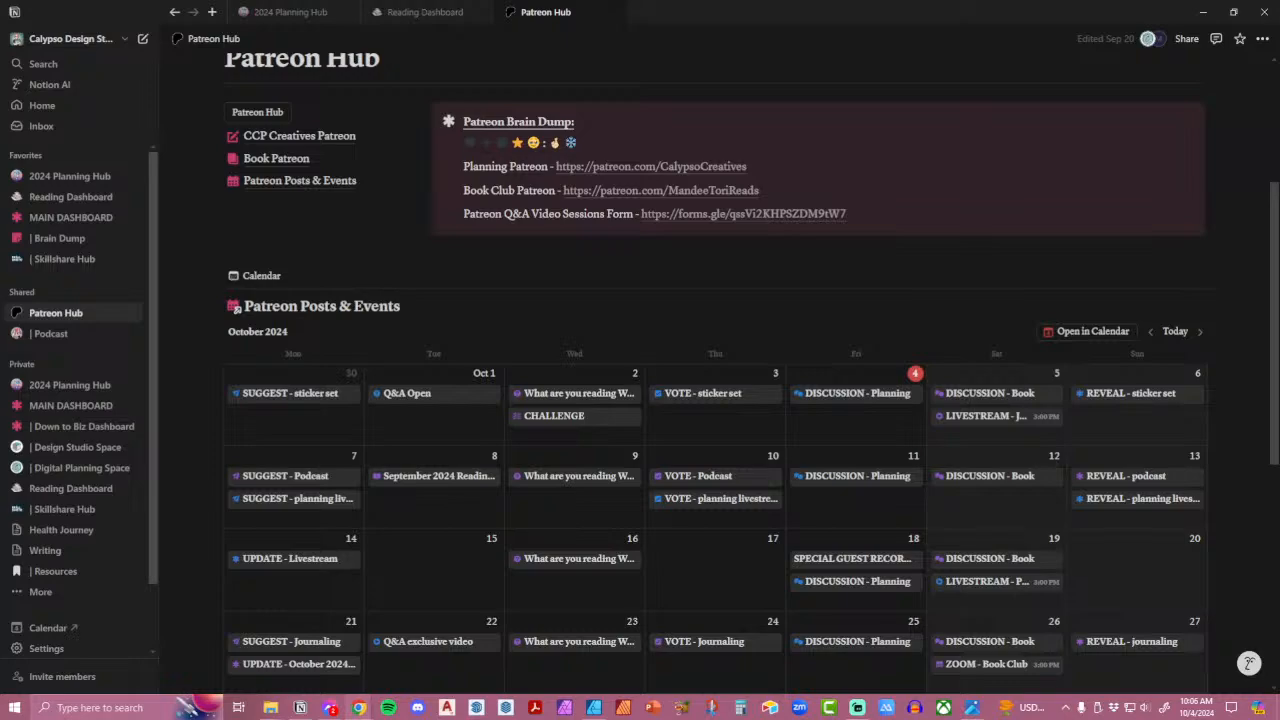
Switch to Chrome, view the October freebie post on the Calypso Creative Planning site, and minimise the browser.
click(359, 707)
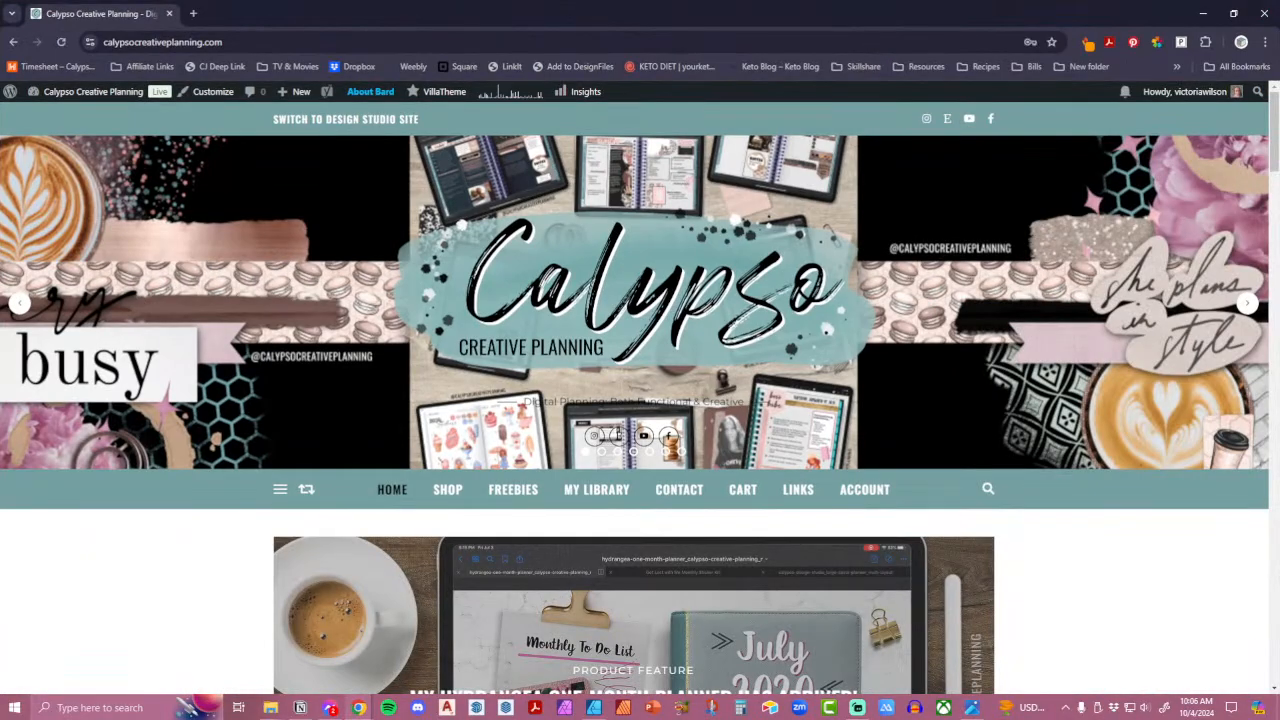
scroll(770, 450, down, 8)
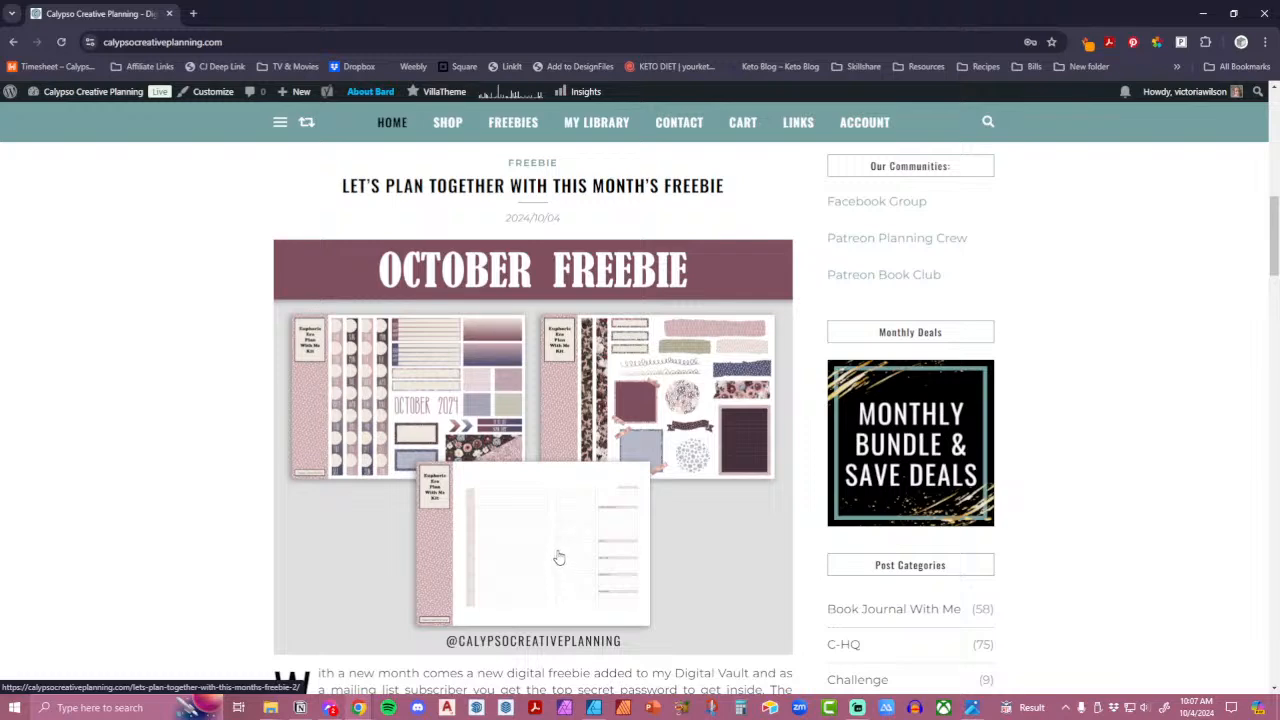
click(1203, 13)
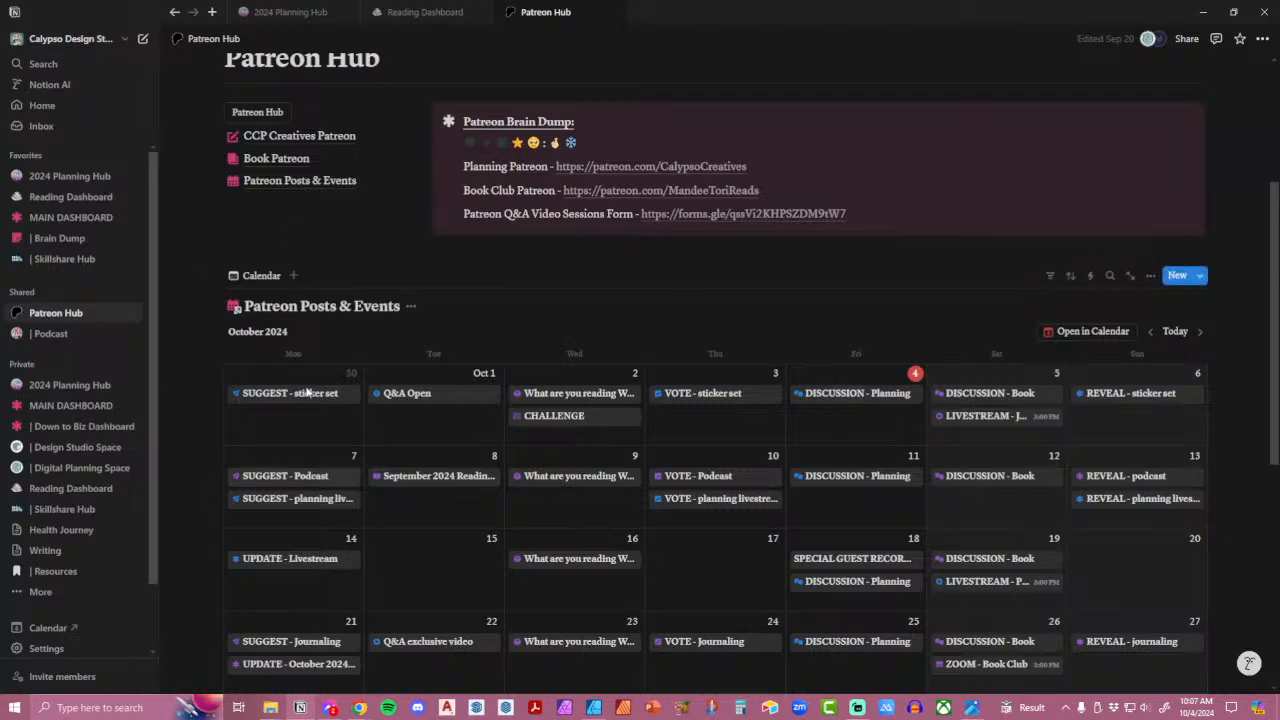
Open the Book Patreon page, view its October 2024 calendar, and return to the 2024 Planning Hub.
click(272, 162)
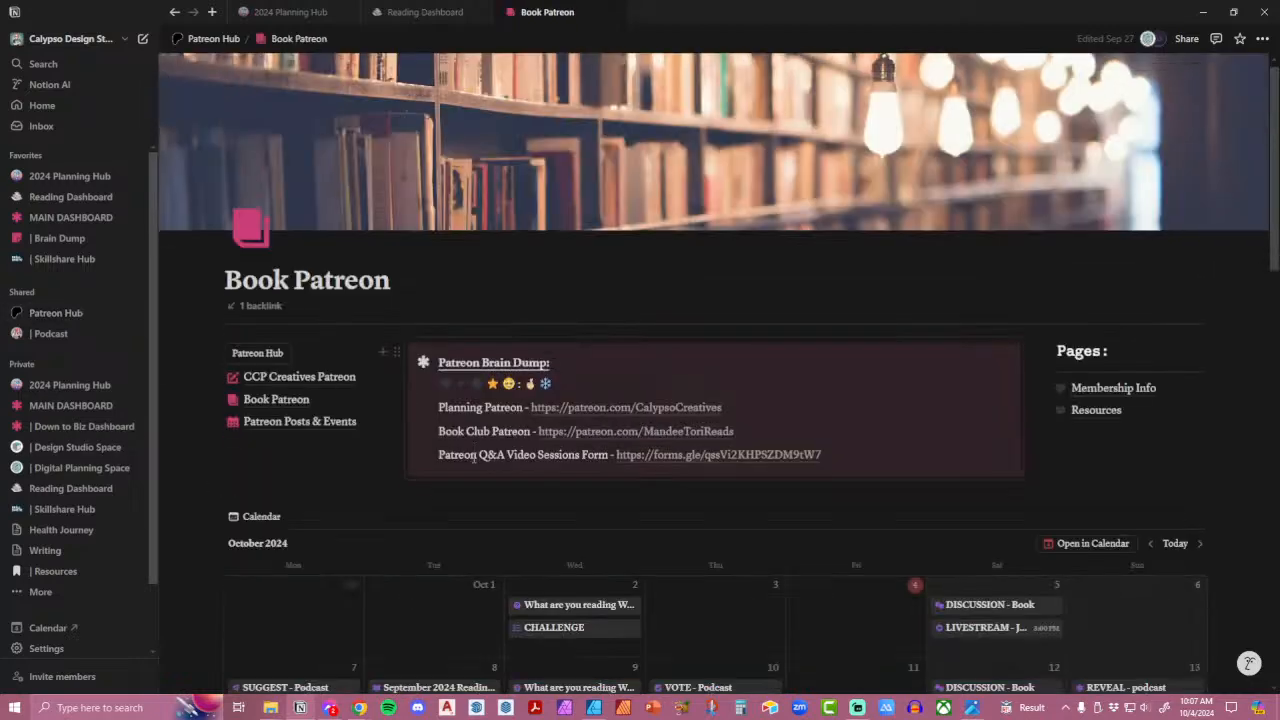
scroll(838, 434, down, 3)
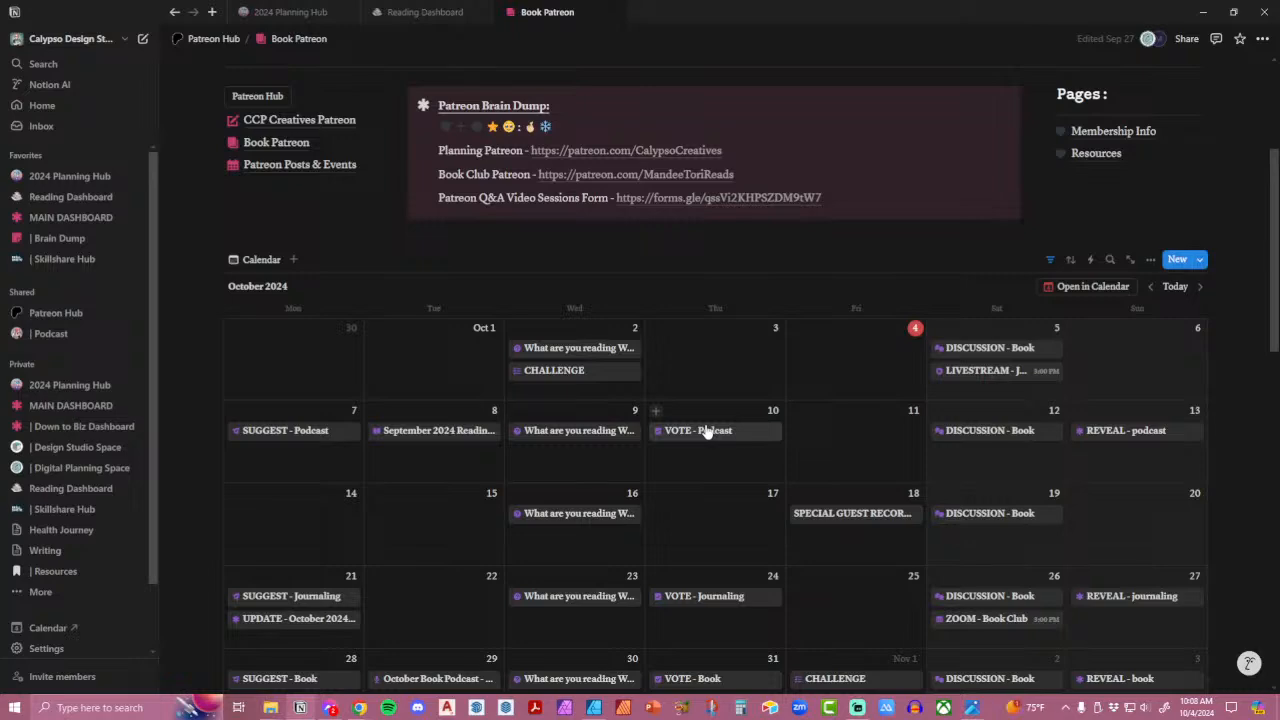
click(290, 12)
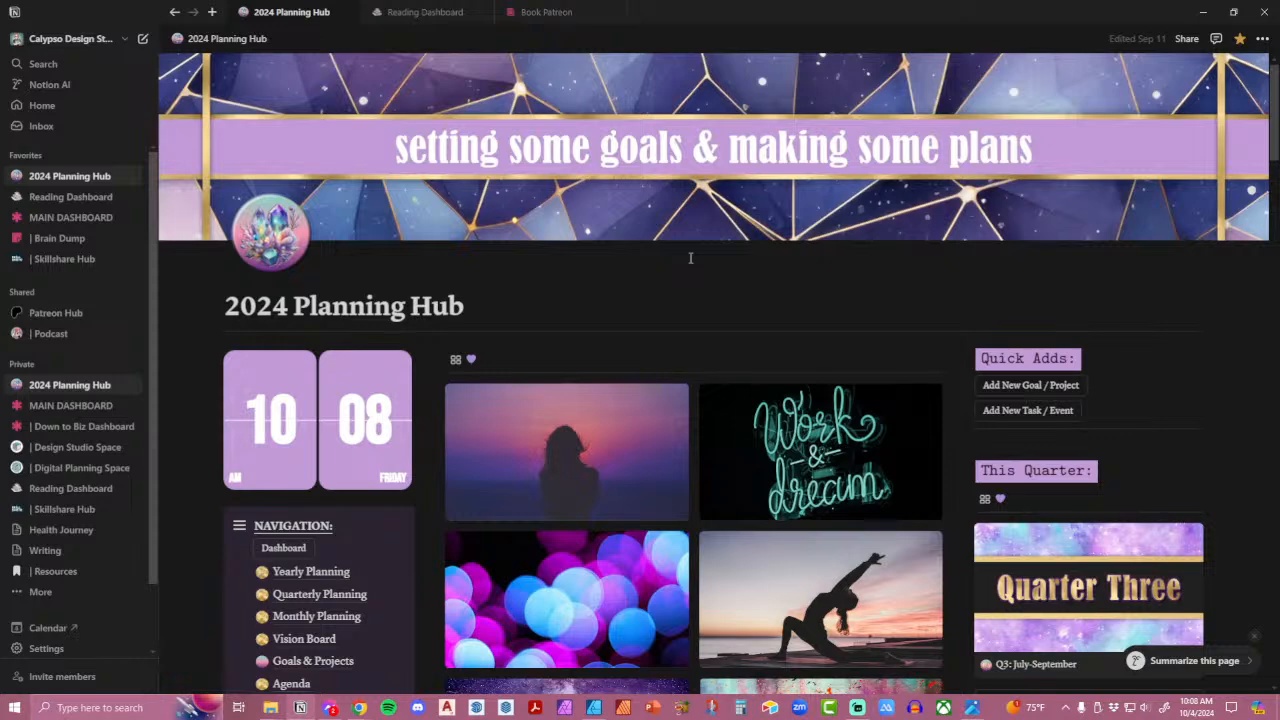
Minimise the Notion, Affinity Designer and File Explorer windows down to the desktop.
click(1205, 16)
click(1234, 14)
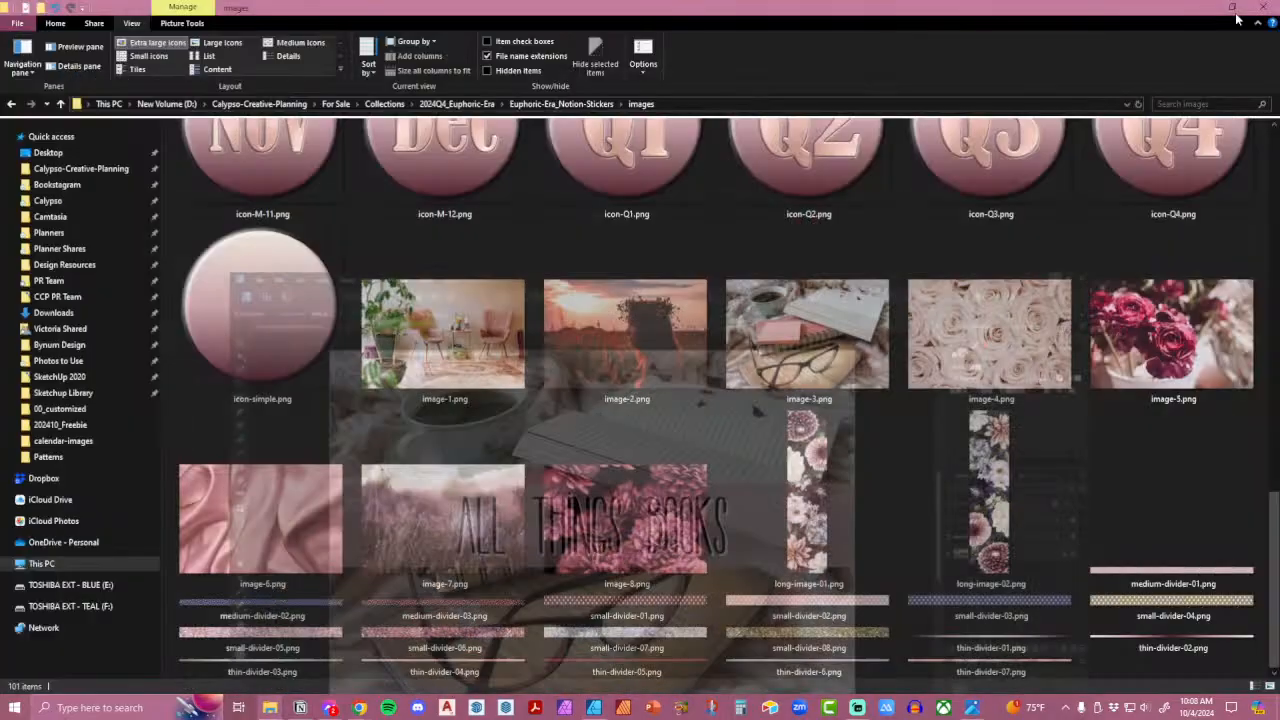
click(1204, 9)
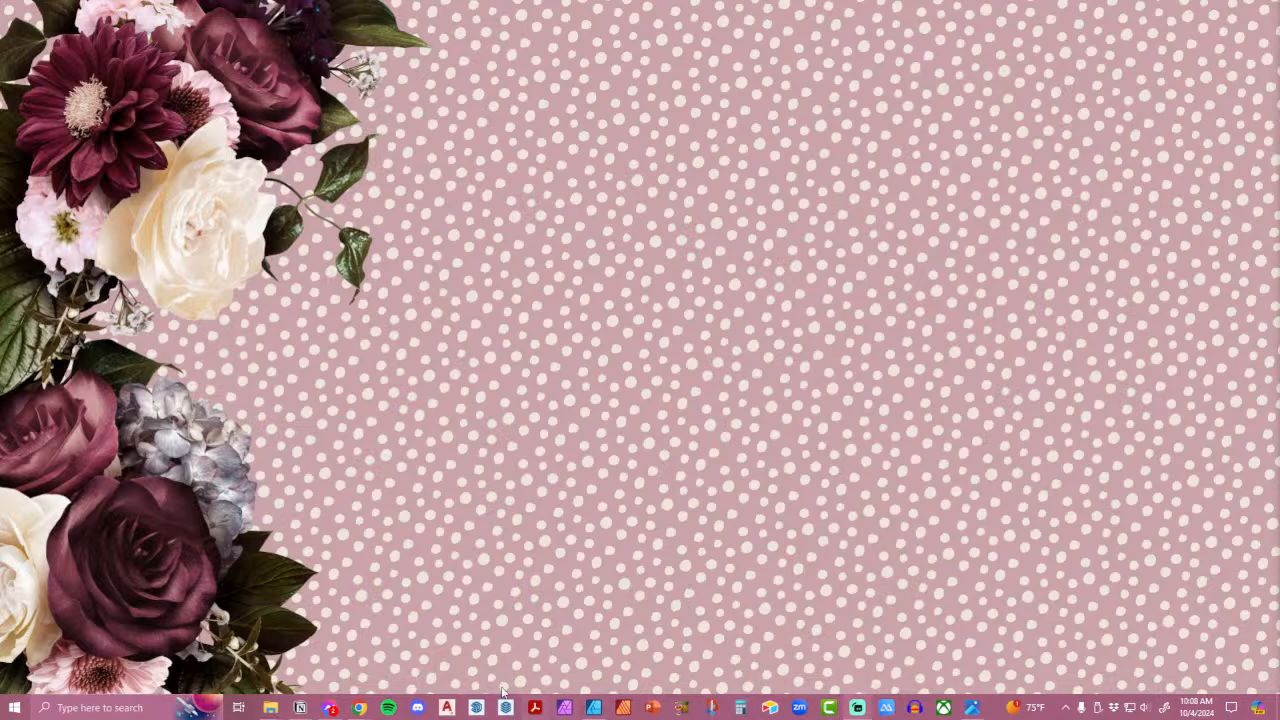
Switch to Notion and set its appearance to Light in the personal settings.
click(305, 708)
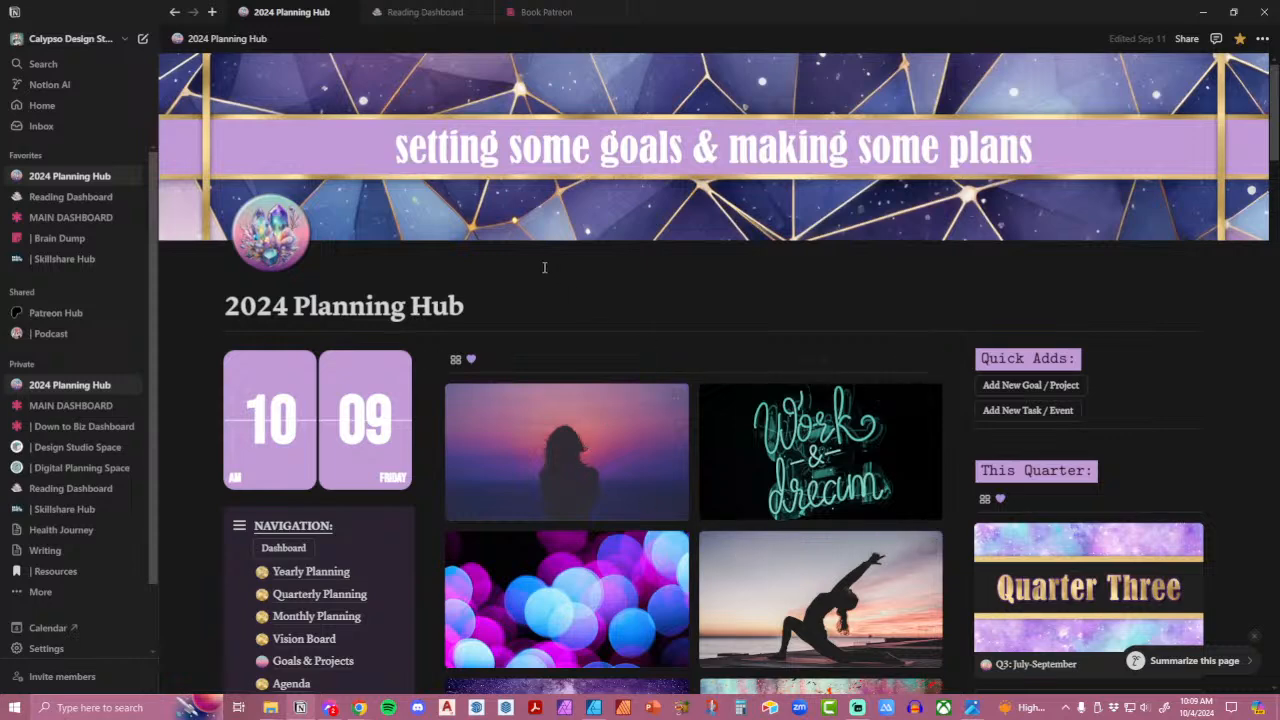
click(88, 45)
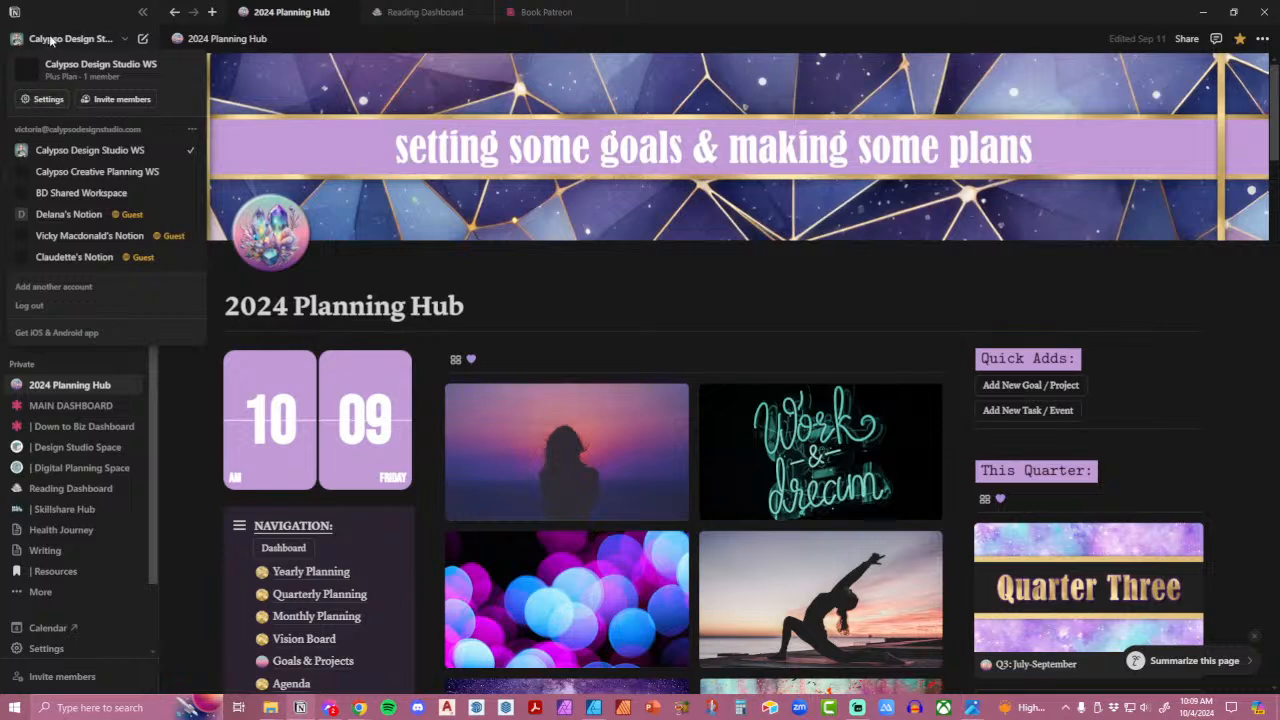
click(42, 98)
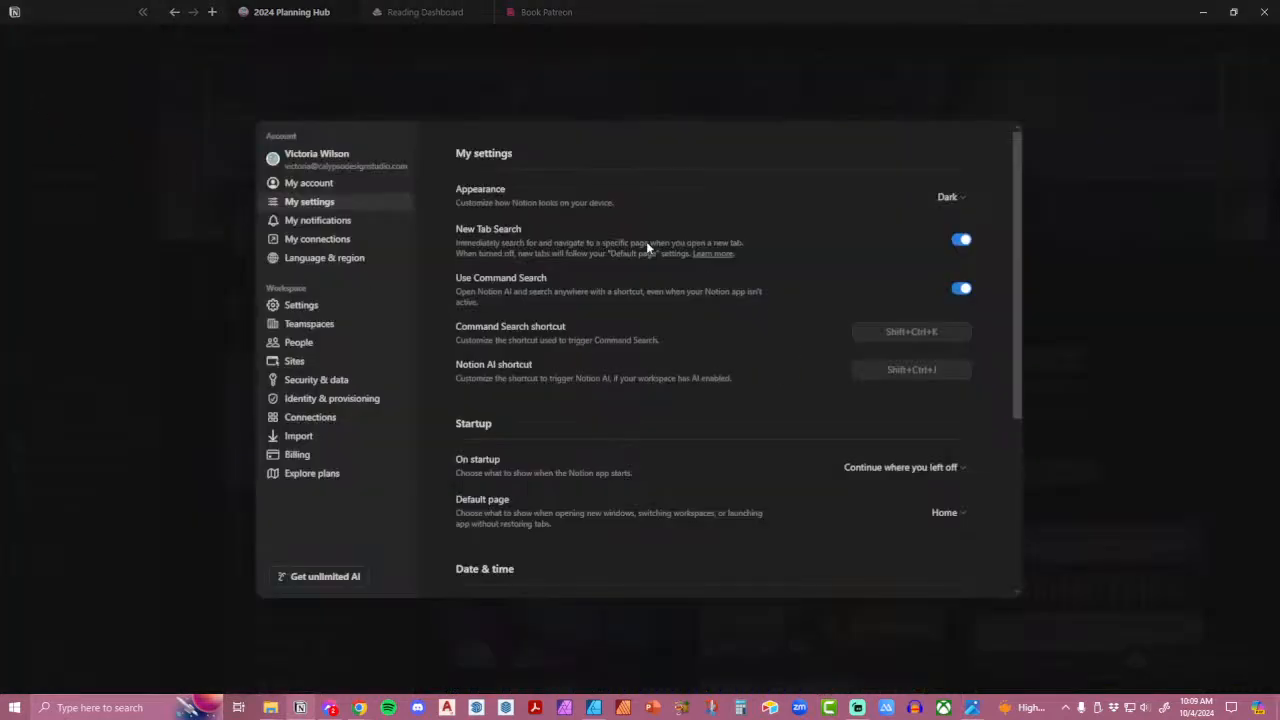
click(948, 197)
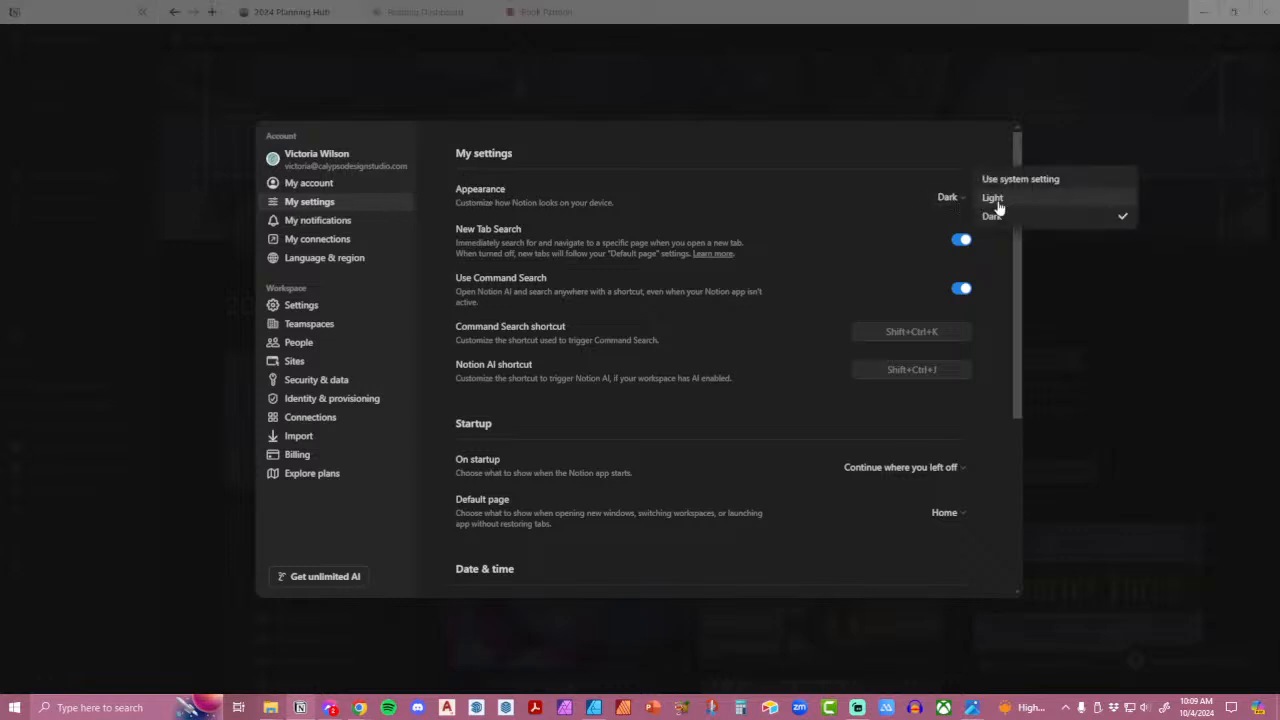
click(995, 198)
click(1169, 300)
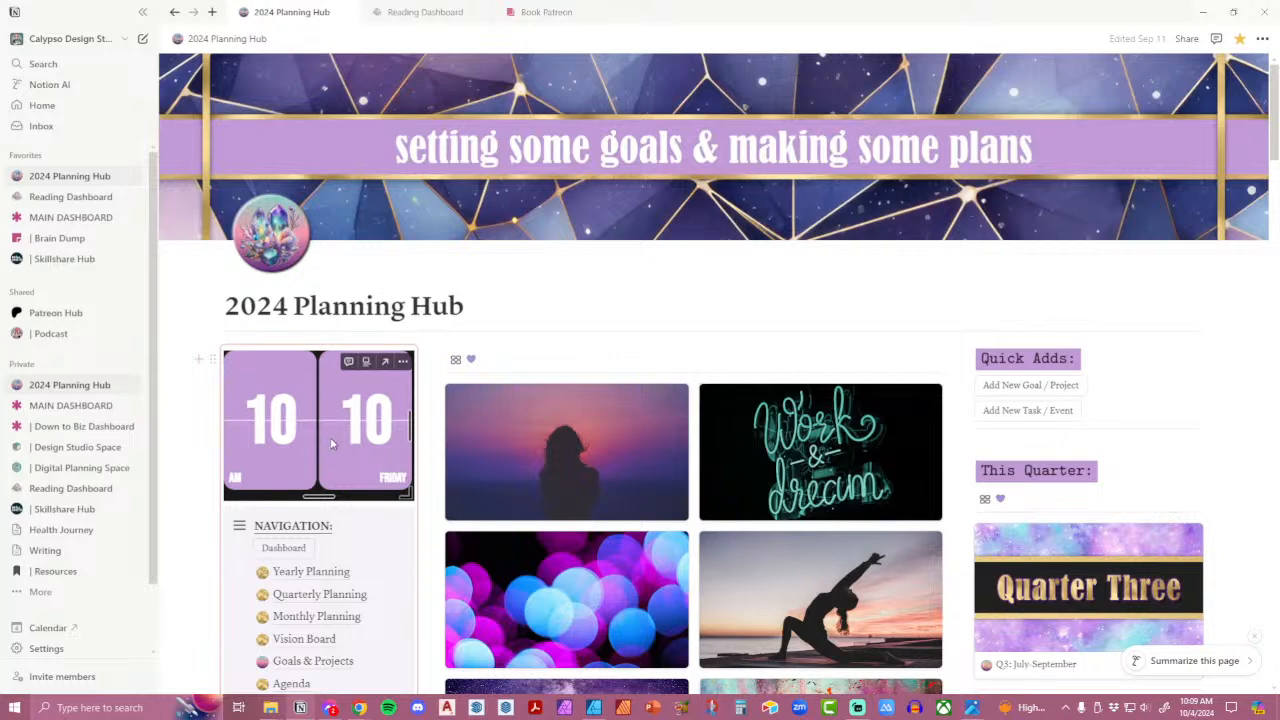
Open the Resources page from the 2024 Planning Hub navigation list and expand its Clock Stash section.
scroll(333, 445, down, 3)
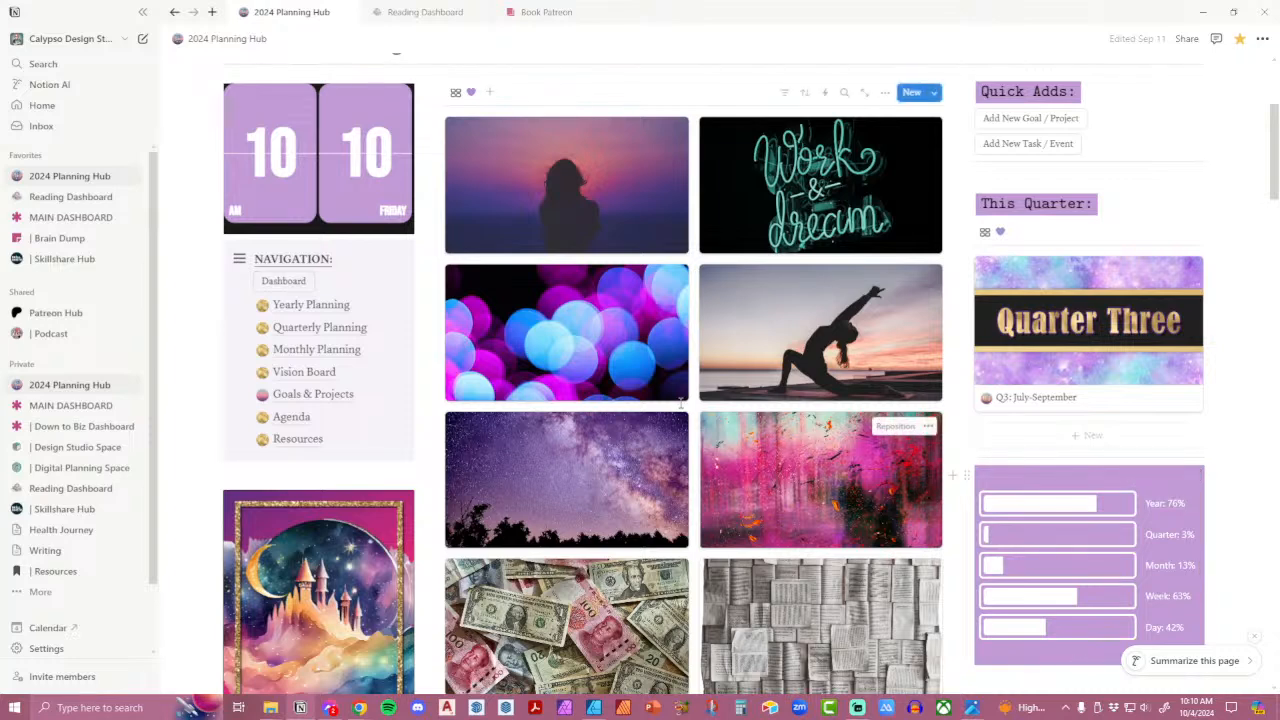
click(297, 440)
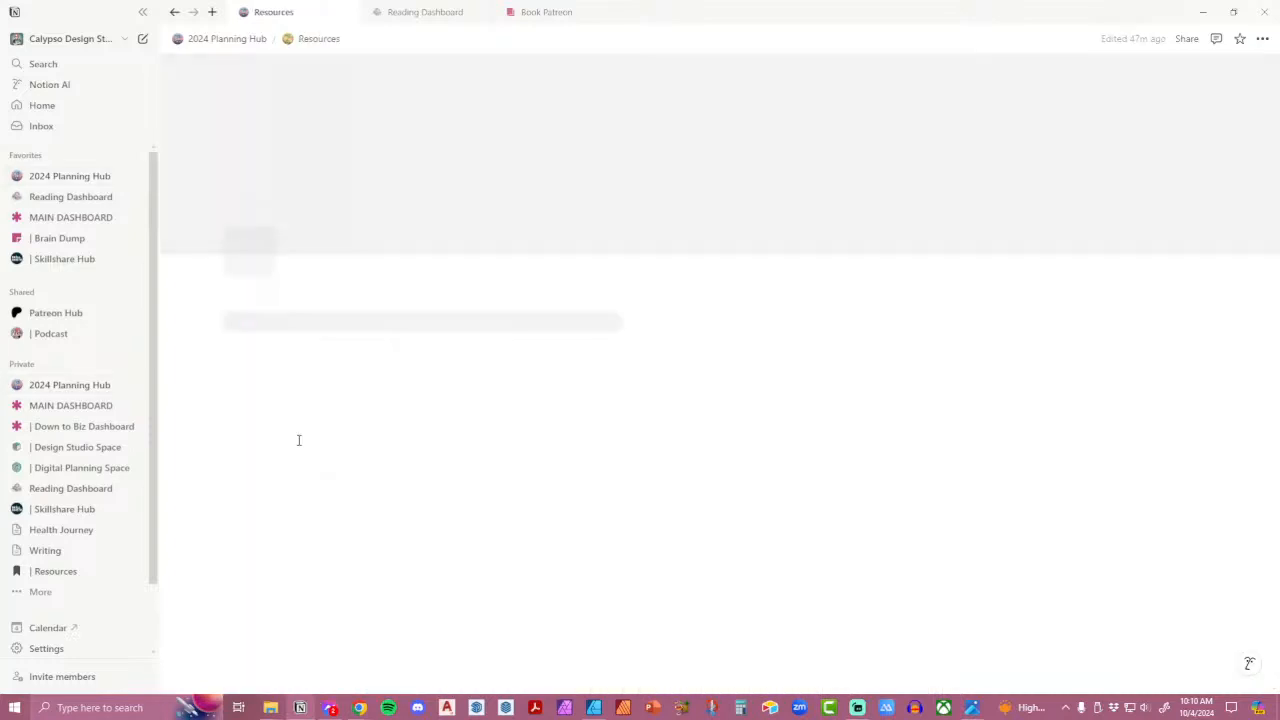
scroll(675, 464, down, 5)
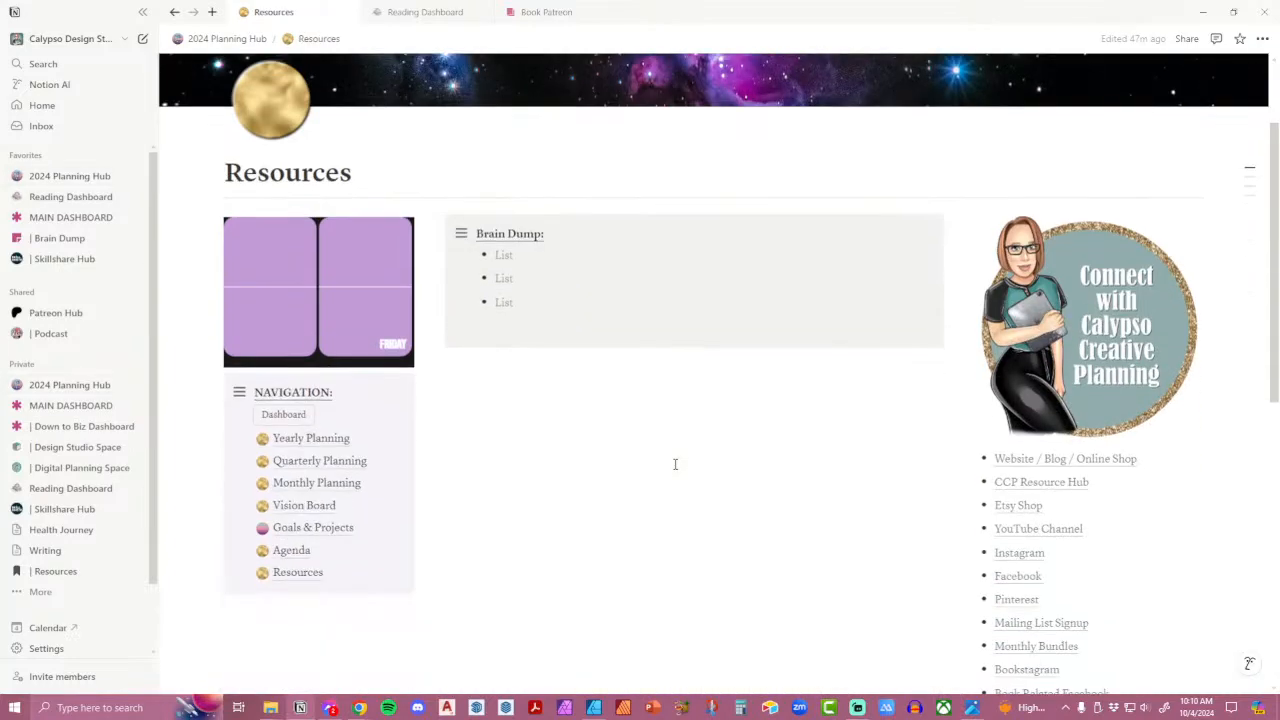
scroll(675, 464, up, 1)
scroll(675, 464, down, 3)
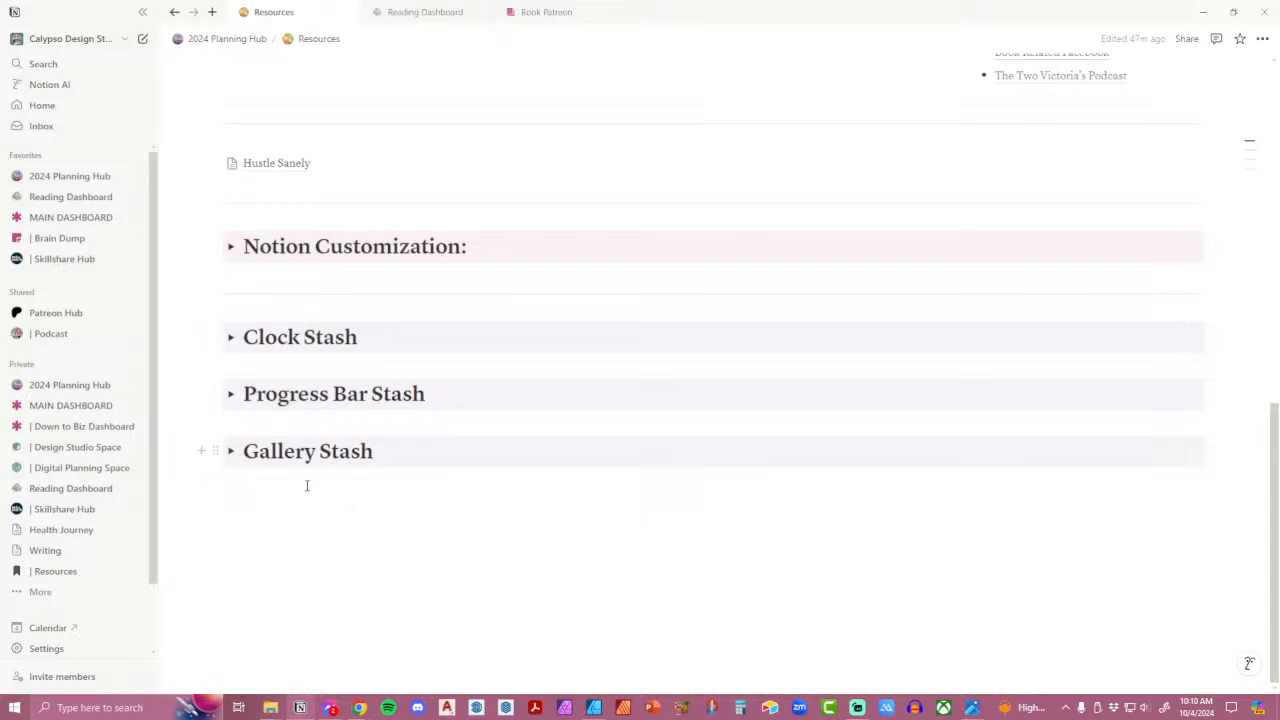
click(231, 337)
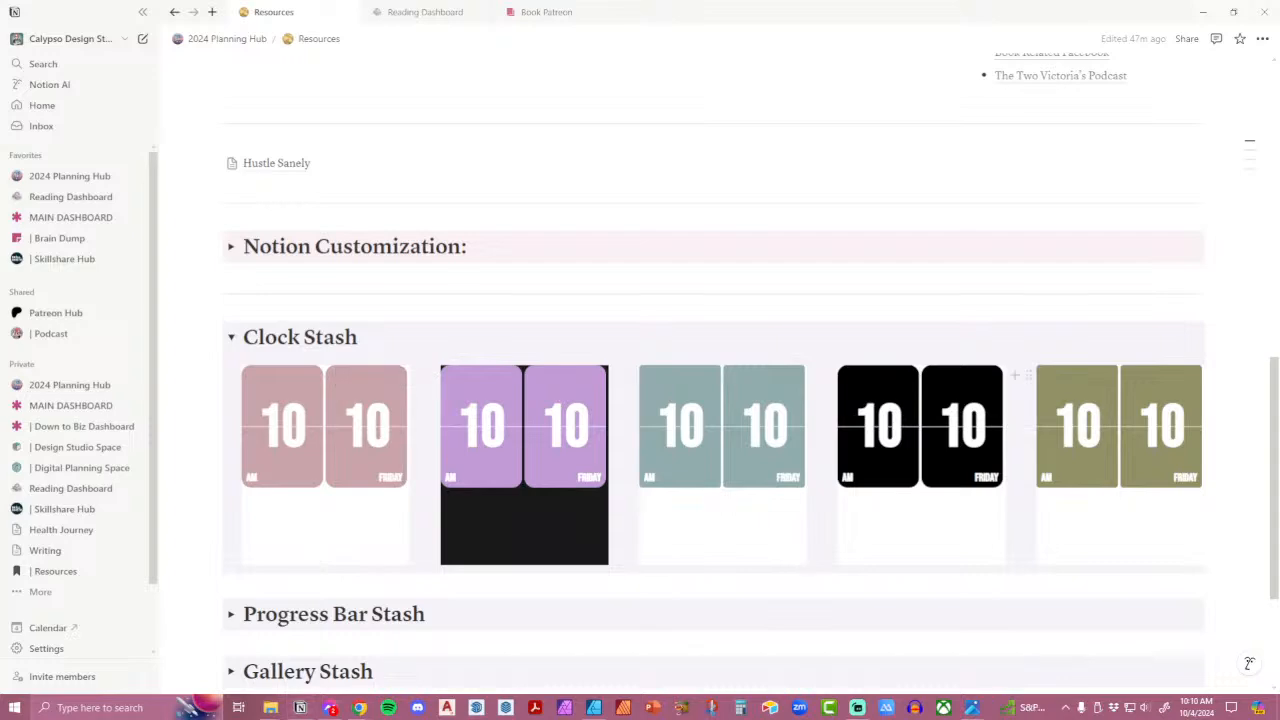
Embed the dusty pink flip clock from its copied link directly below the navigation list on the Resources page.
key(alt+Tab)
click(1203, 13)
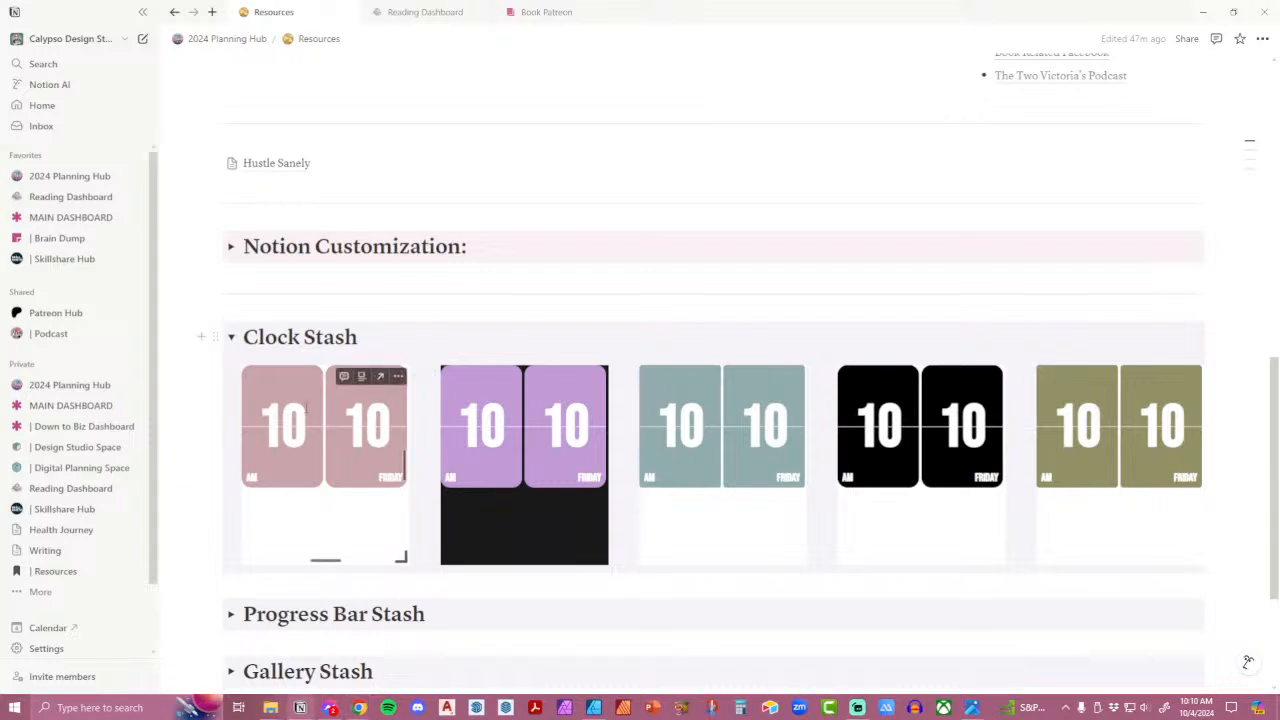
scroll(303, 413, up, 2)
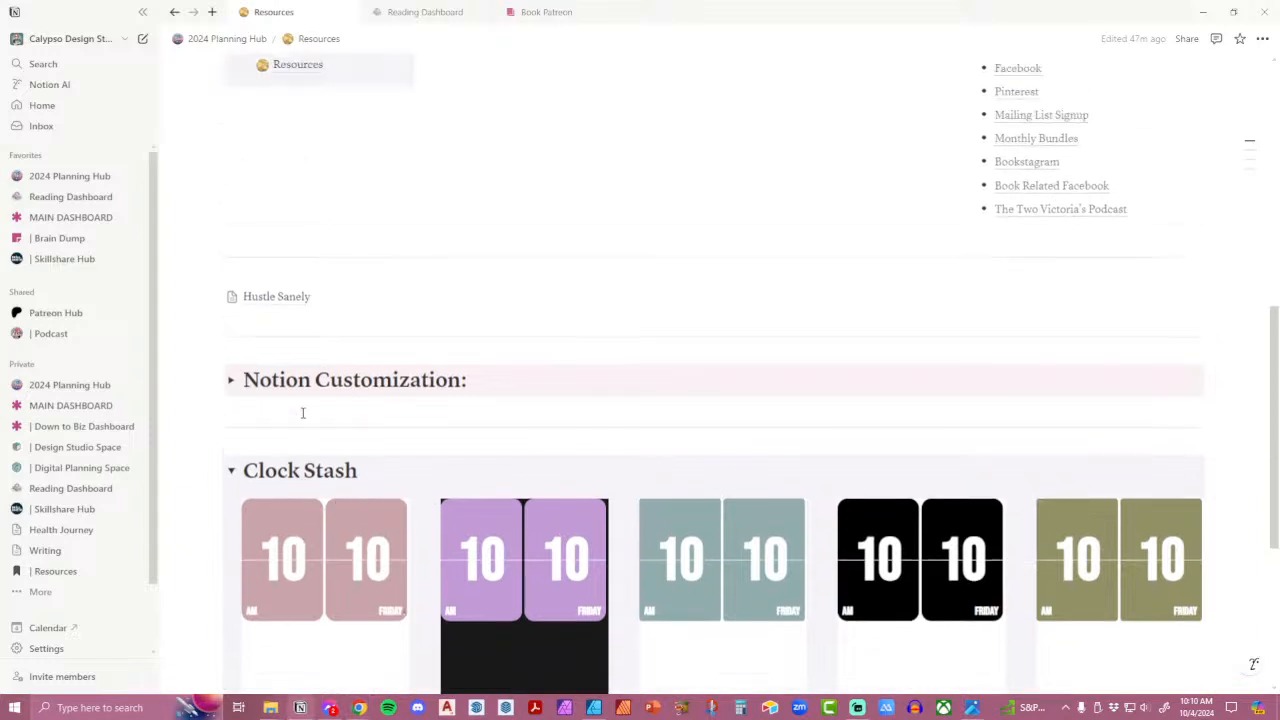
scroll(277, 520, up, 2)
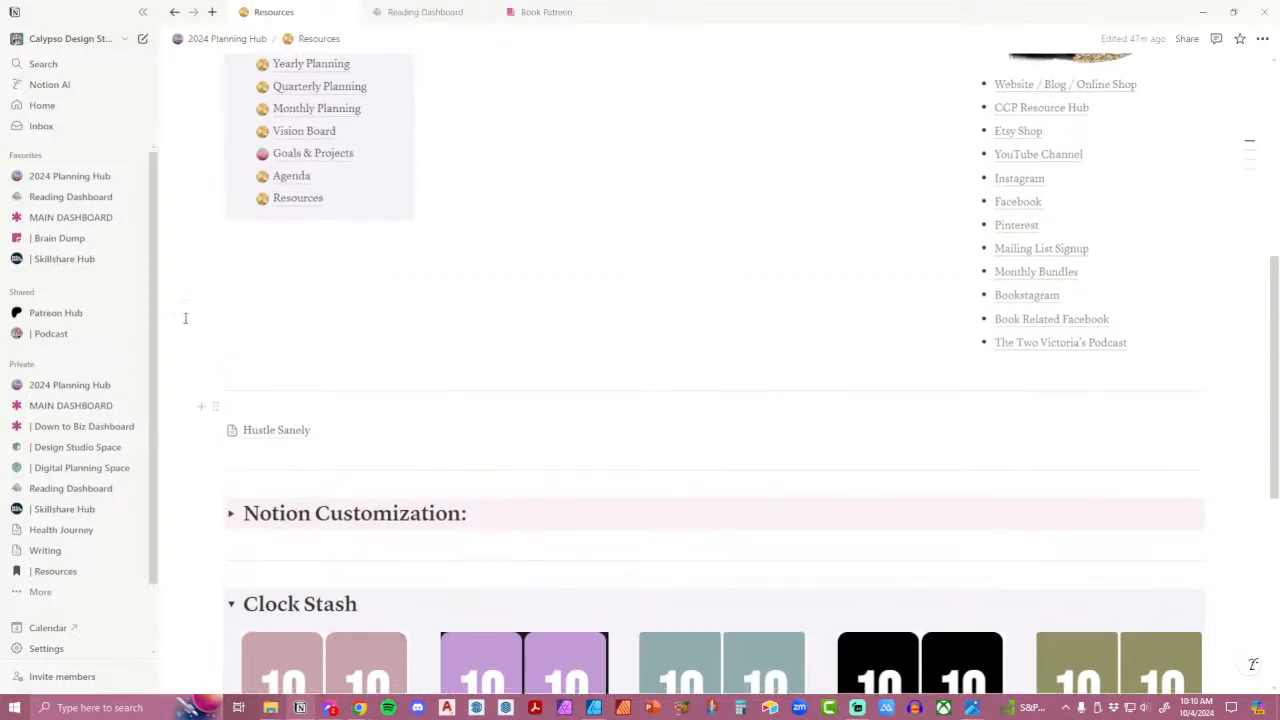
click(240, 275)
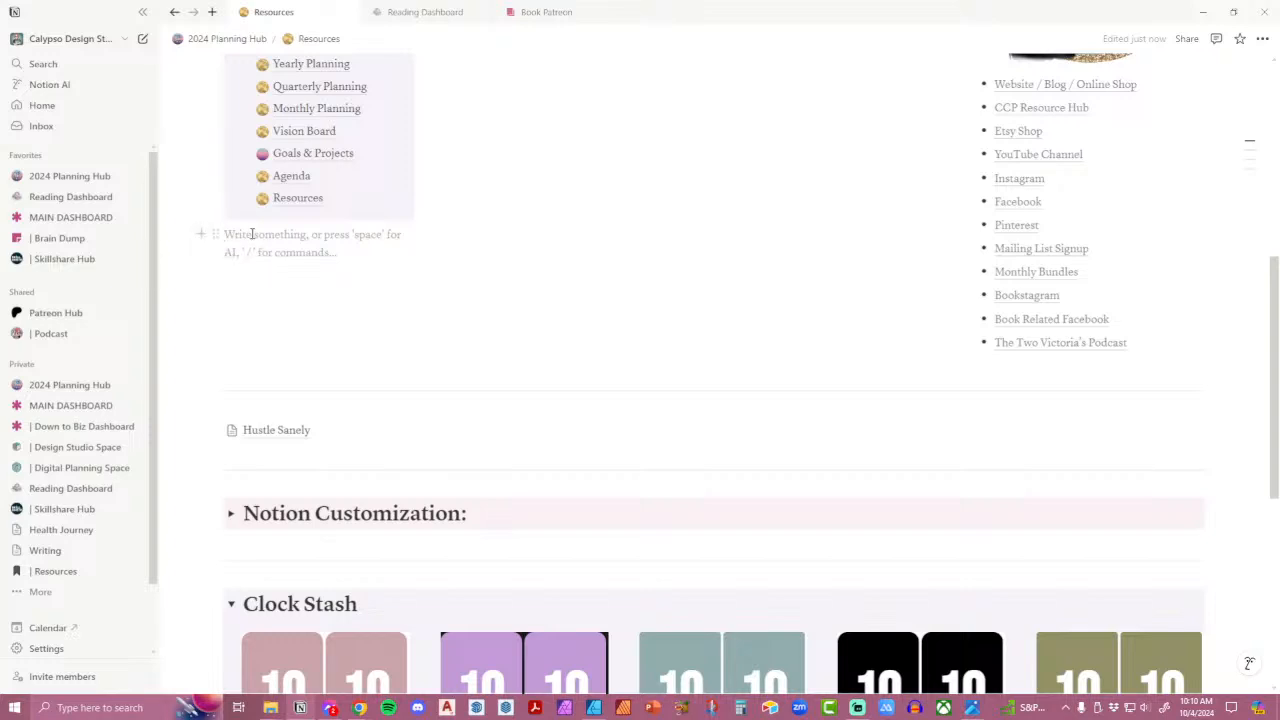
text(/EMB)
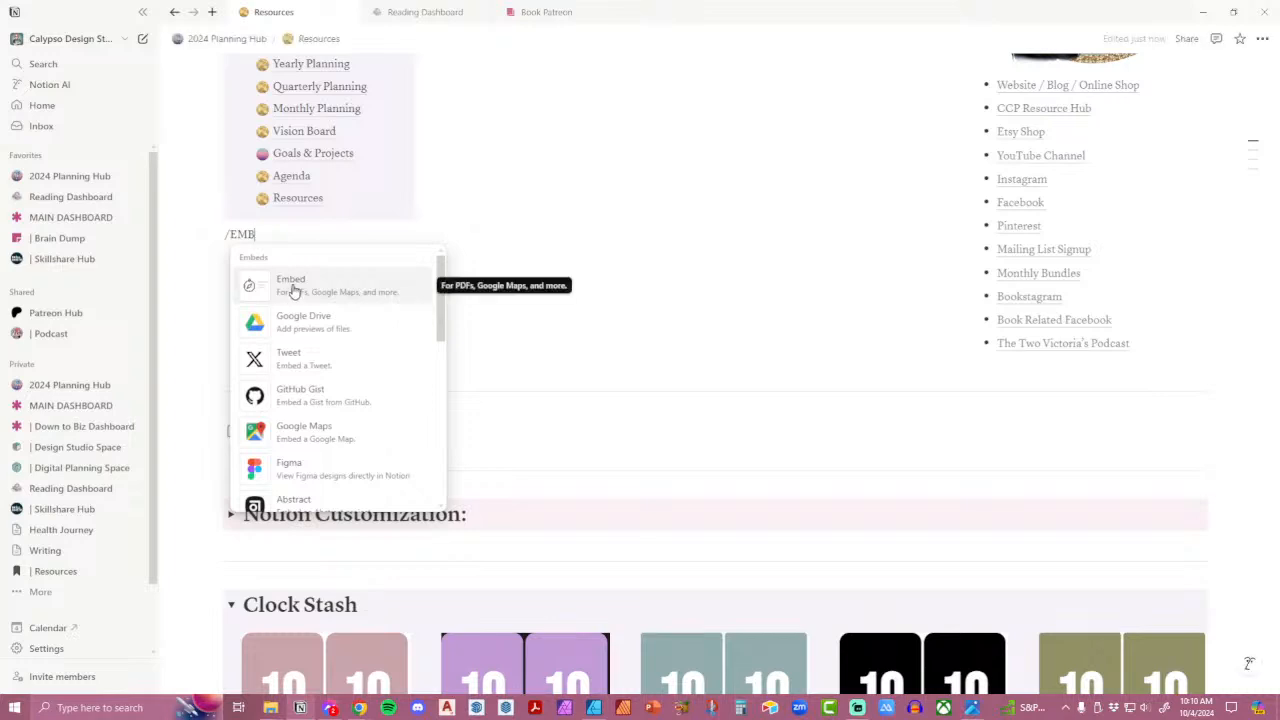
click(293, 287)
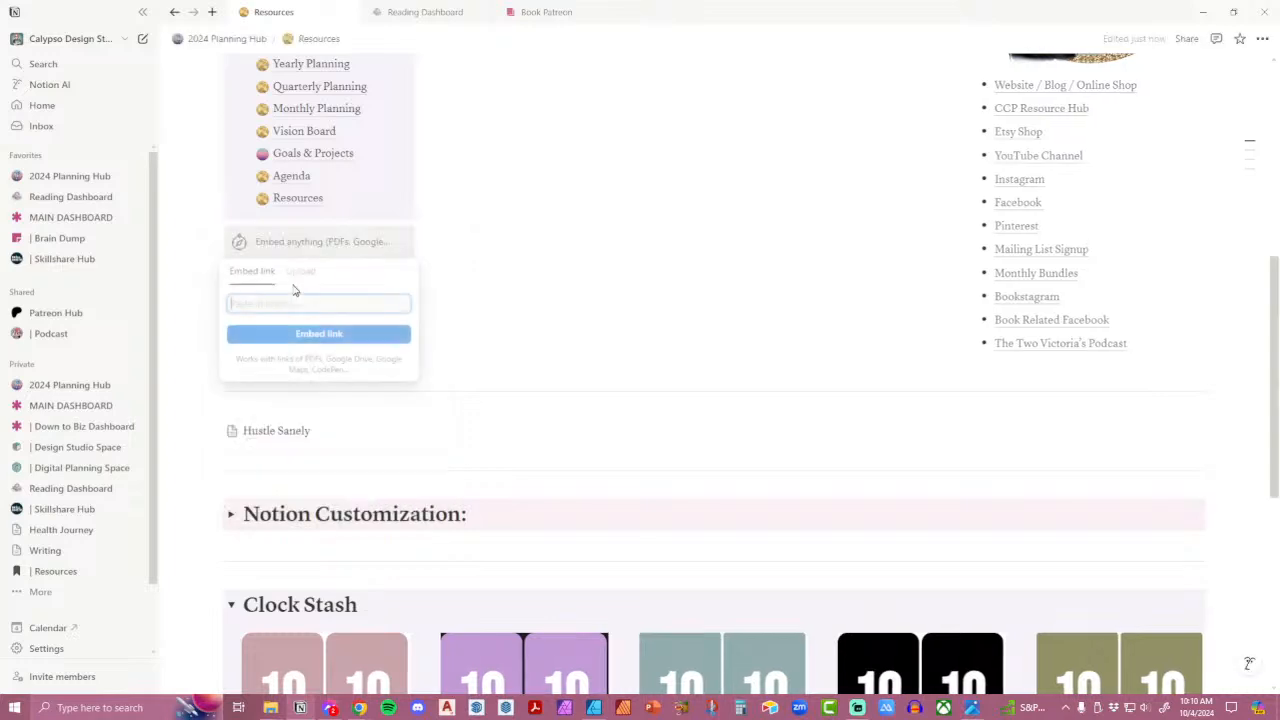
key(ctrl+v)
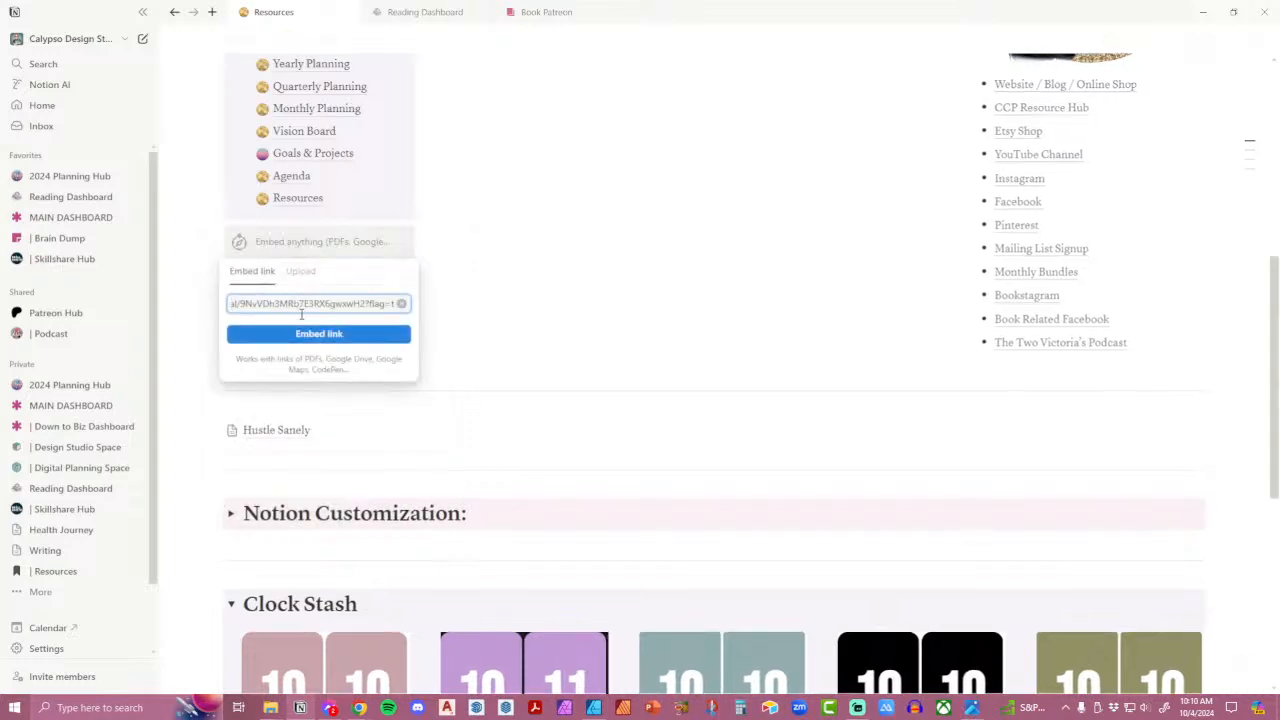
click(314, 334)
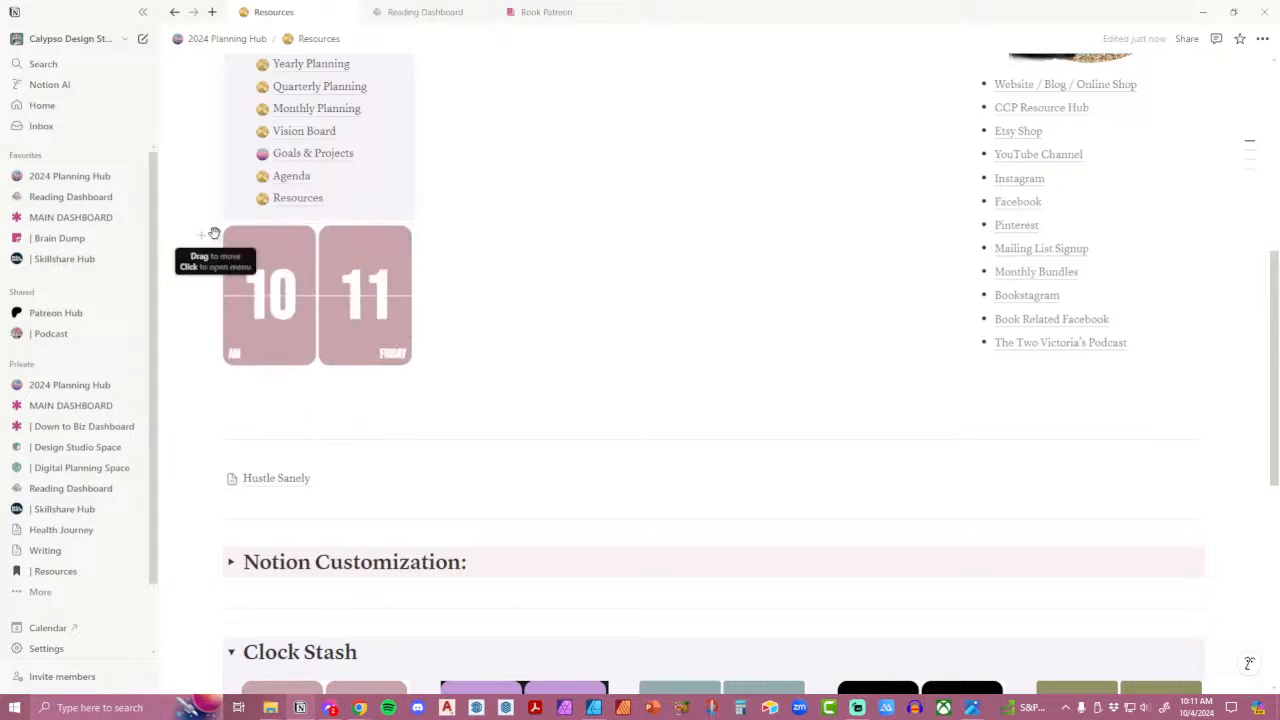
Replace the purple clock above the navigation list with the pink one, and shorten the pink clock's block to fit.
scroll(294, 420, up, 3)
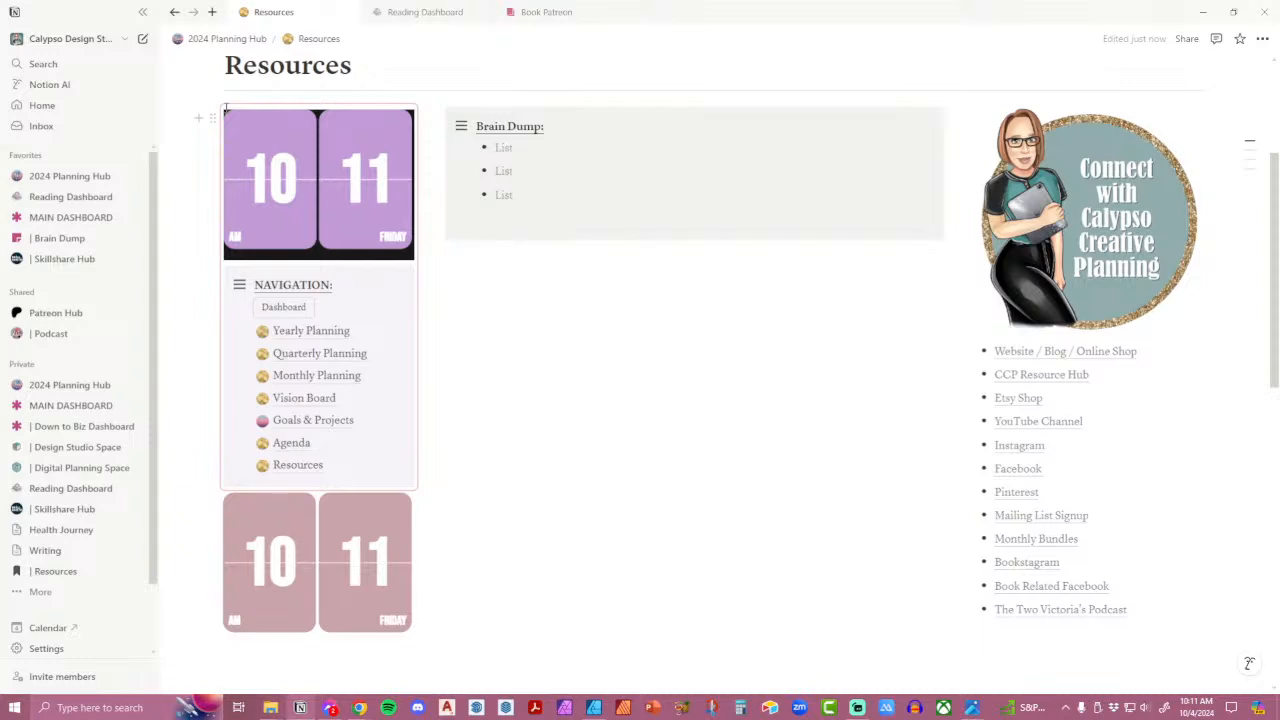
drag(214, 503, 242, 268)
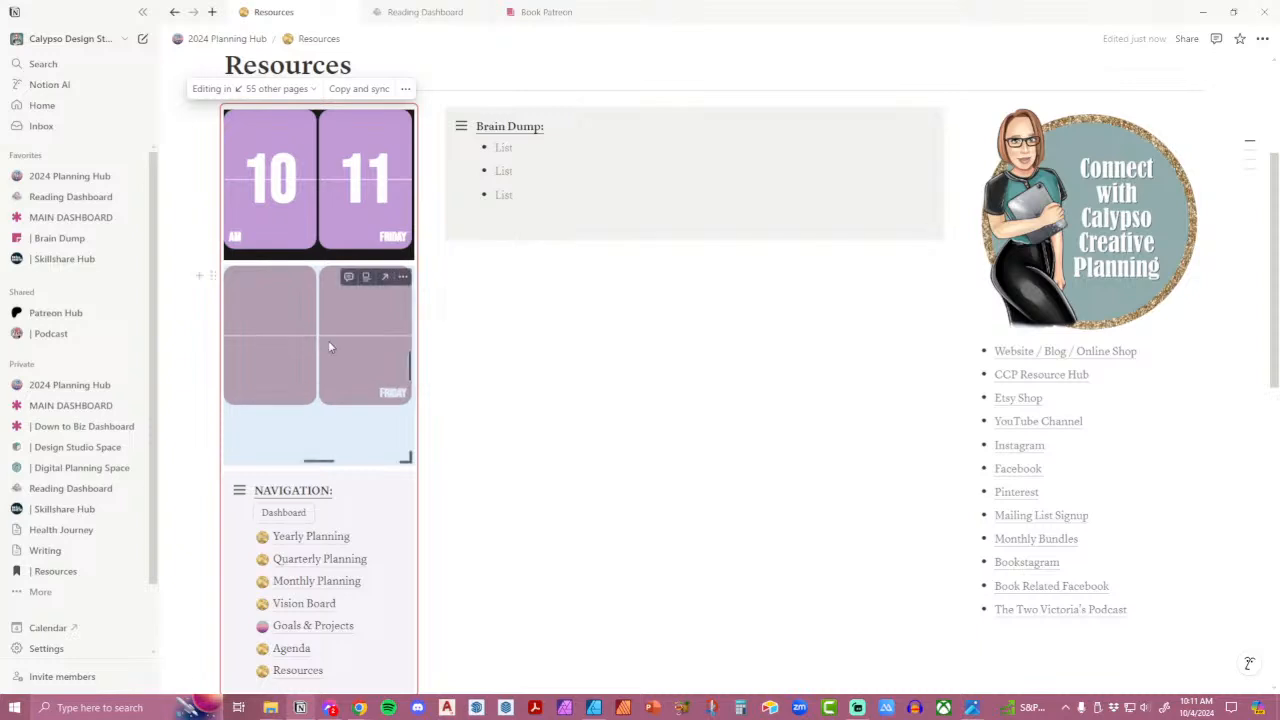
scroll(350, 300, up, 2)
click(402, 256)
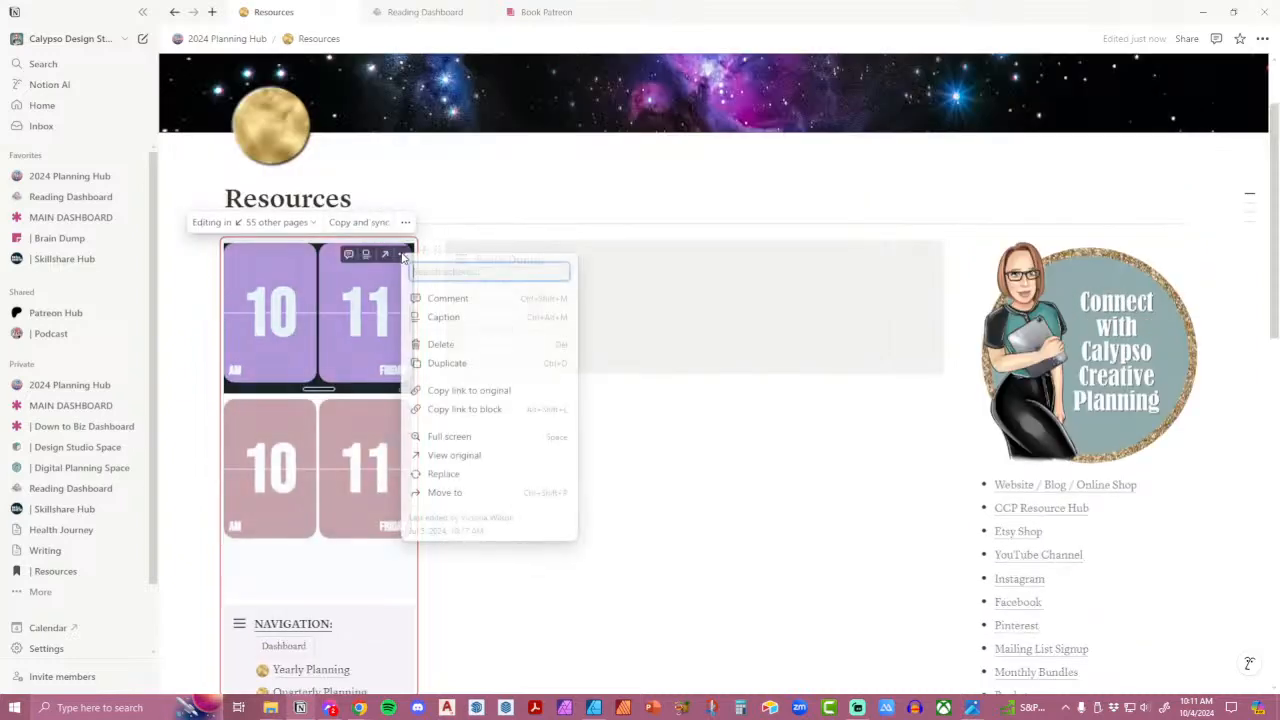
click(442, 344)
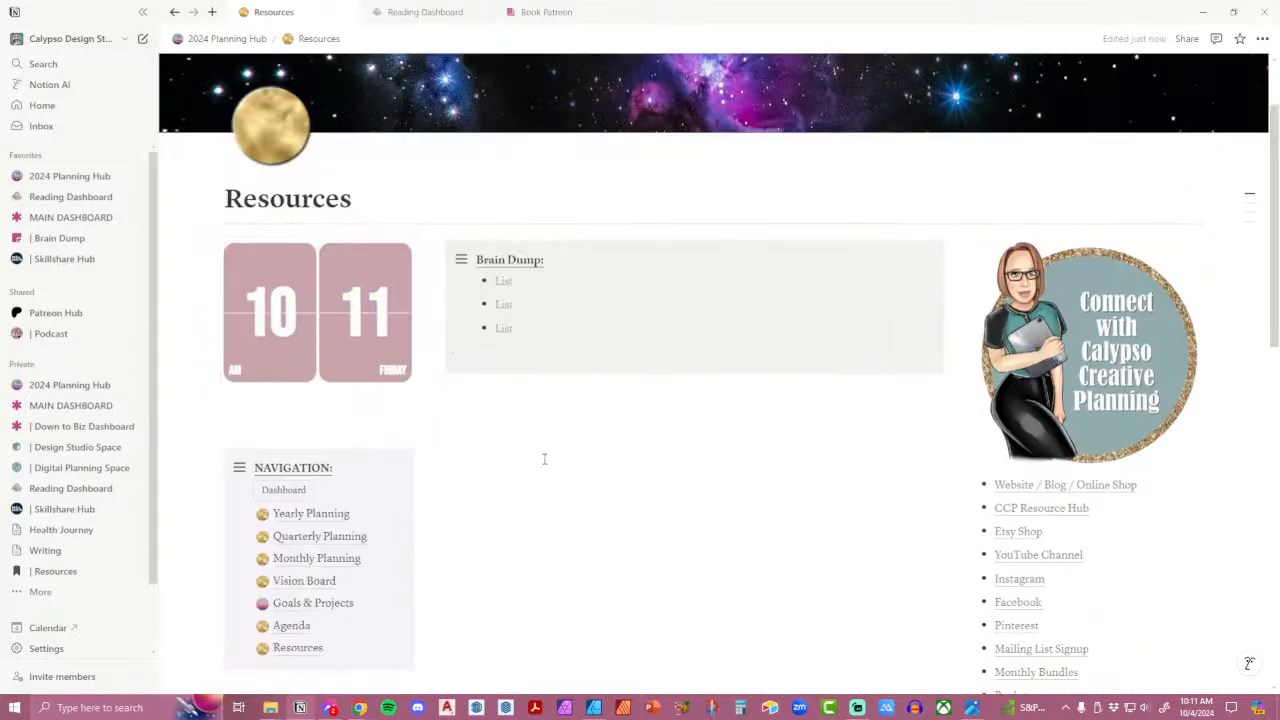
drag(320, 420, 321, 388)
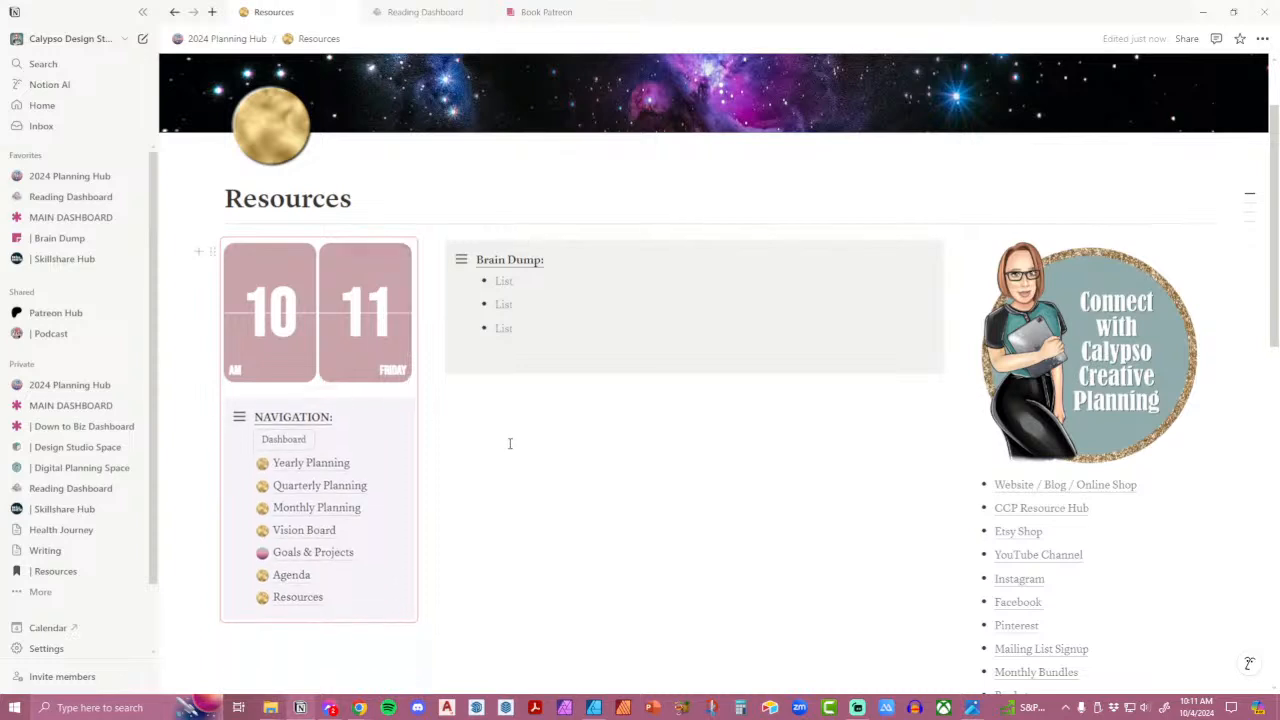
Return to the 2024 Planning Hub and give the Navigation callout a pink background.
click(284, 440)
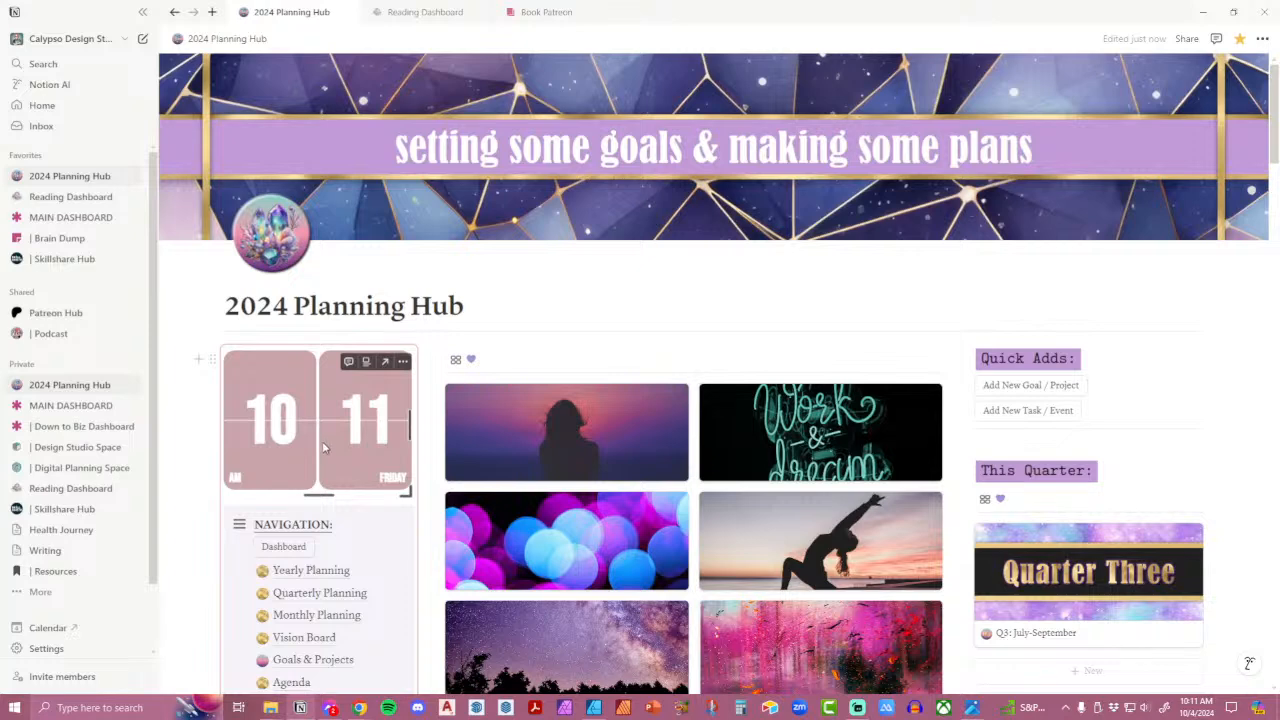
scroll(360, 455, down, 3)
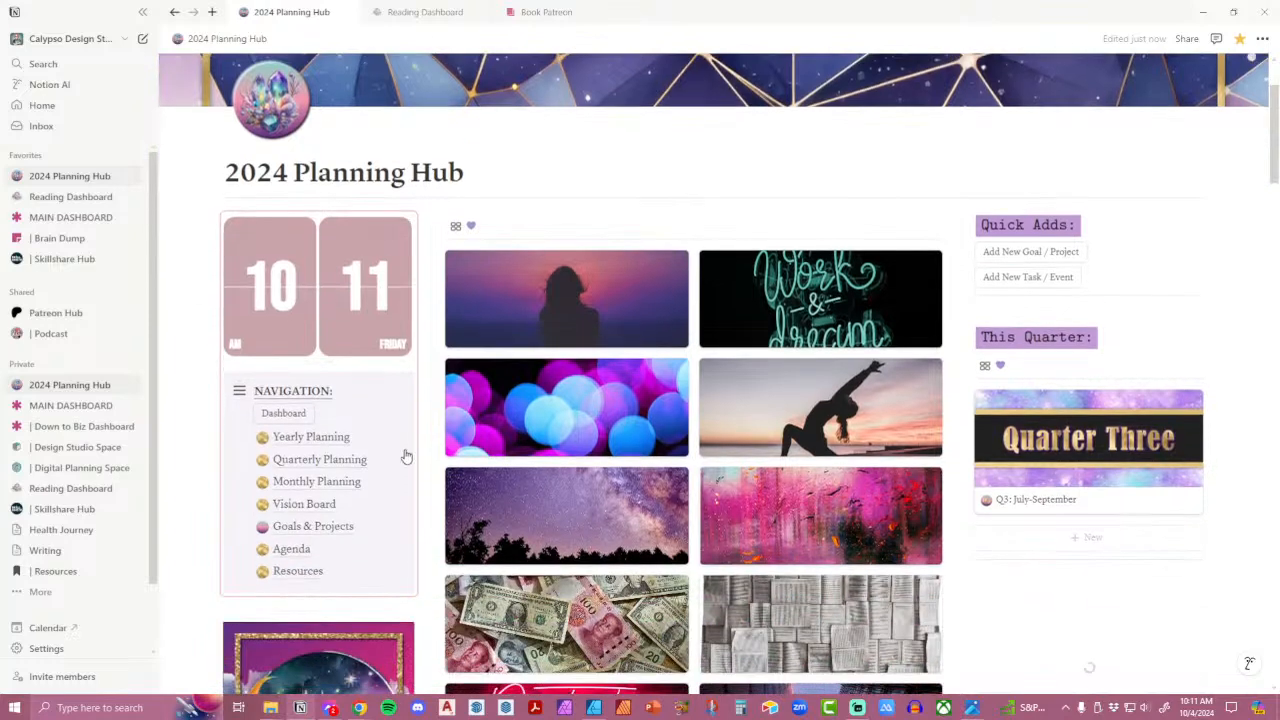
click(240, 394)
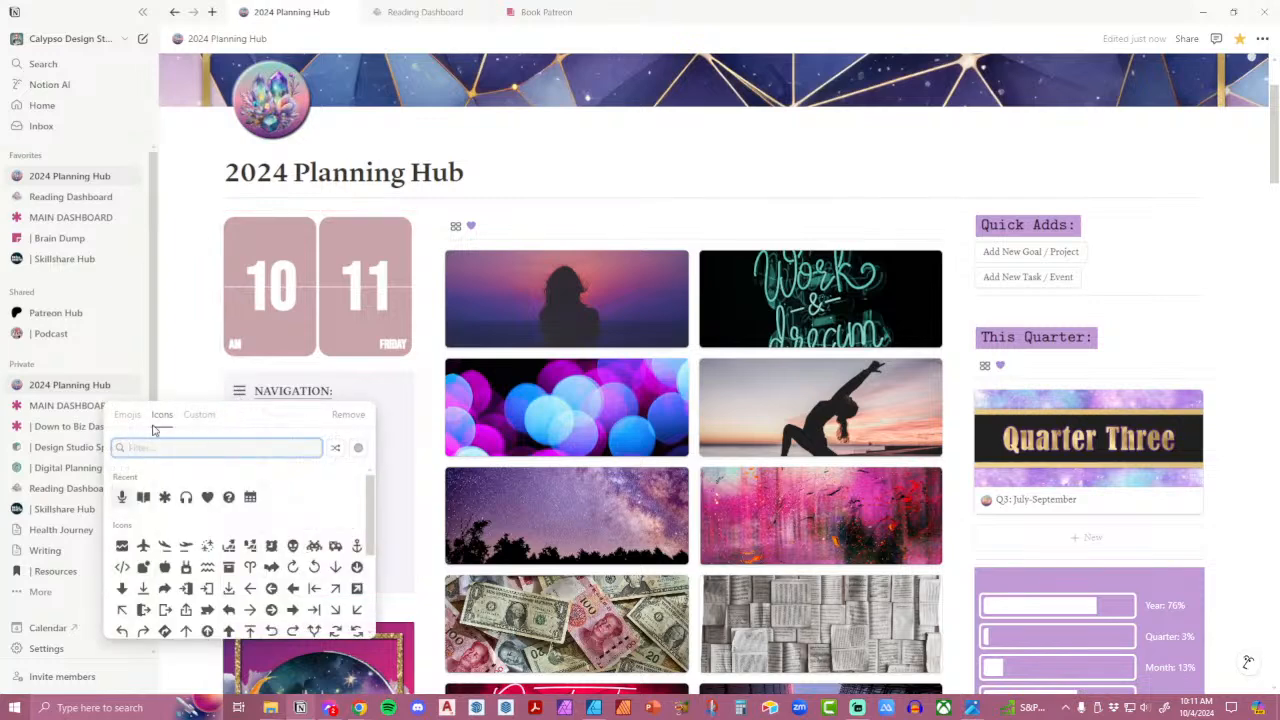
key(Escape)
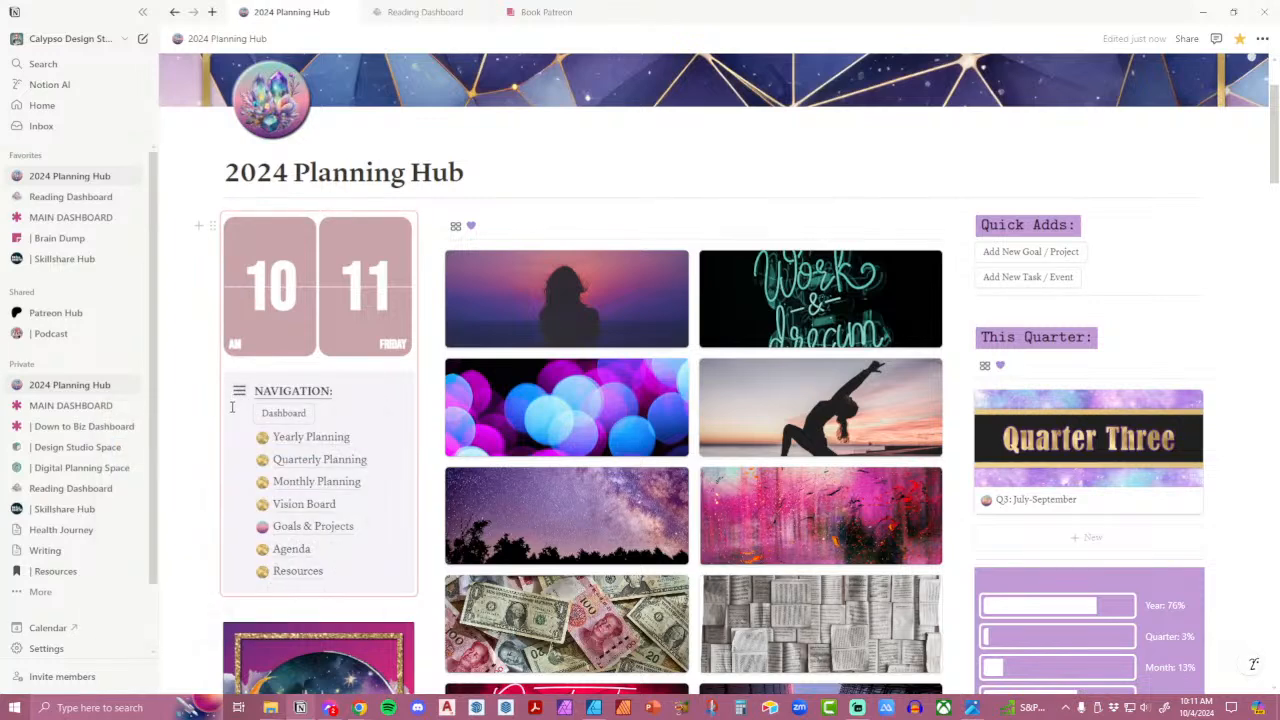
click(212, 383)
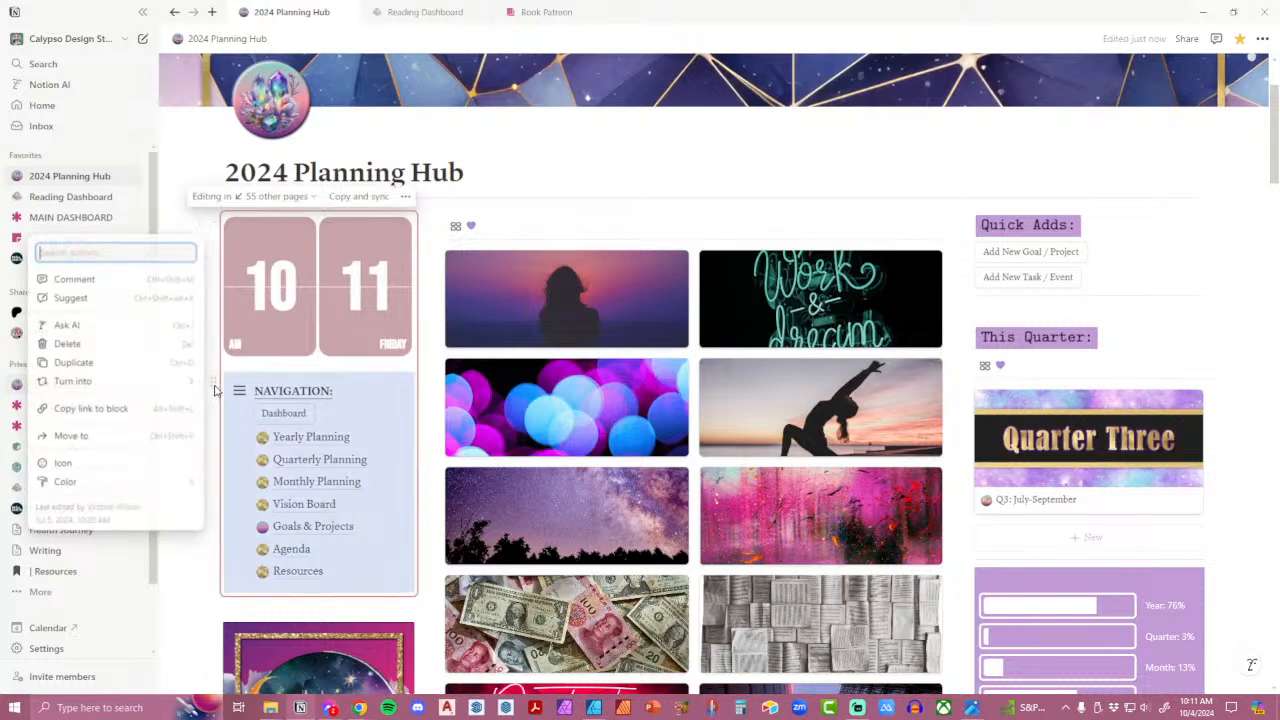
mouse_move(137, 484)
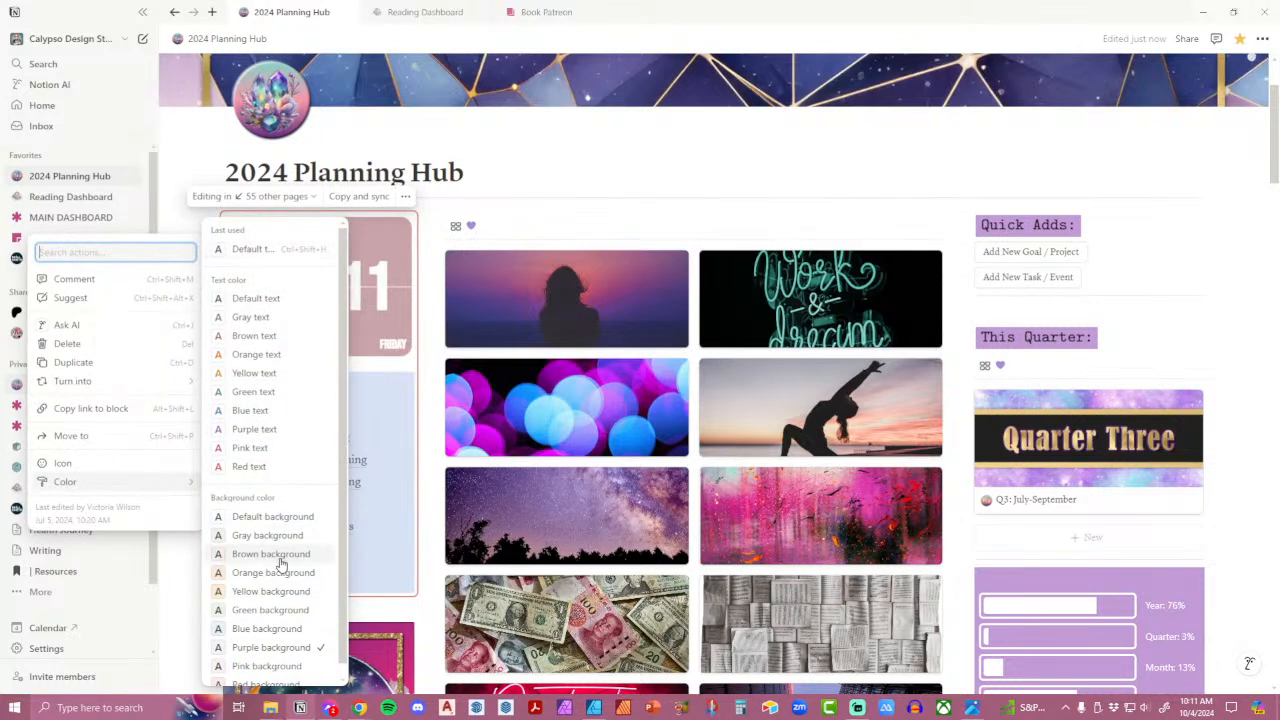
click(272, 629)
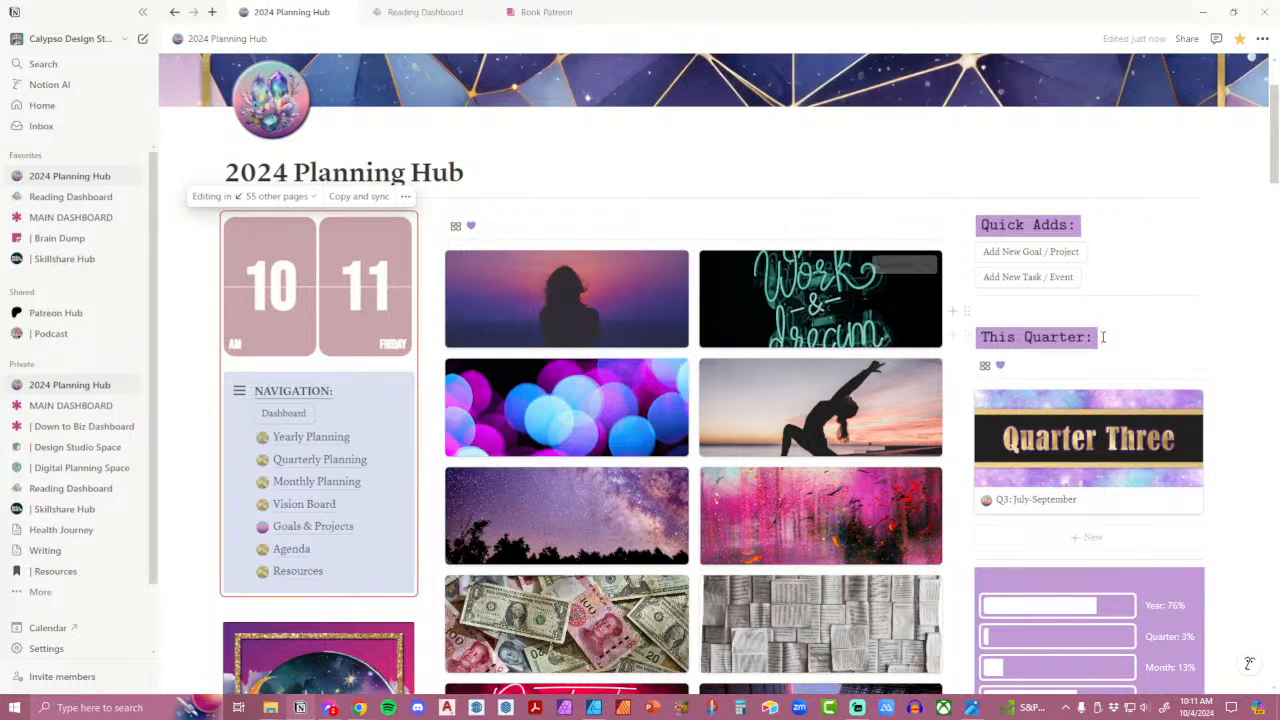
click(896, 172)
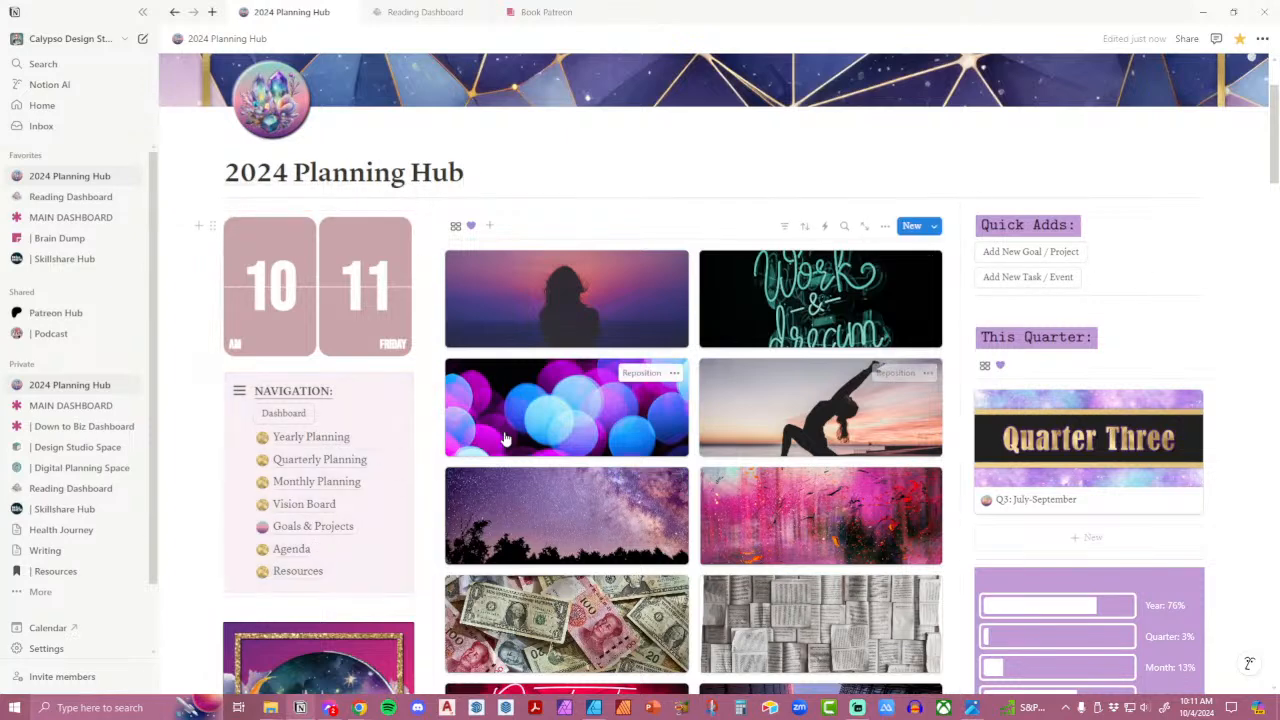
Begin uploading a new cover for the 2024 Planning Hub and copy the Euphoric-Era_Notion-Stickers images folder path from File Explorer.
scroll(505, 440, up, 2)
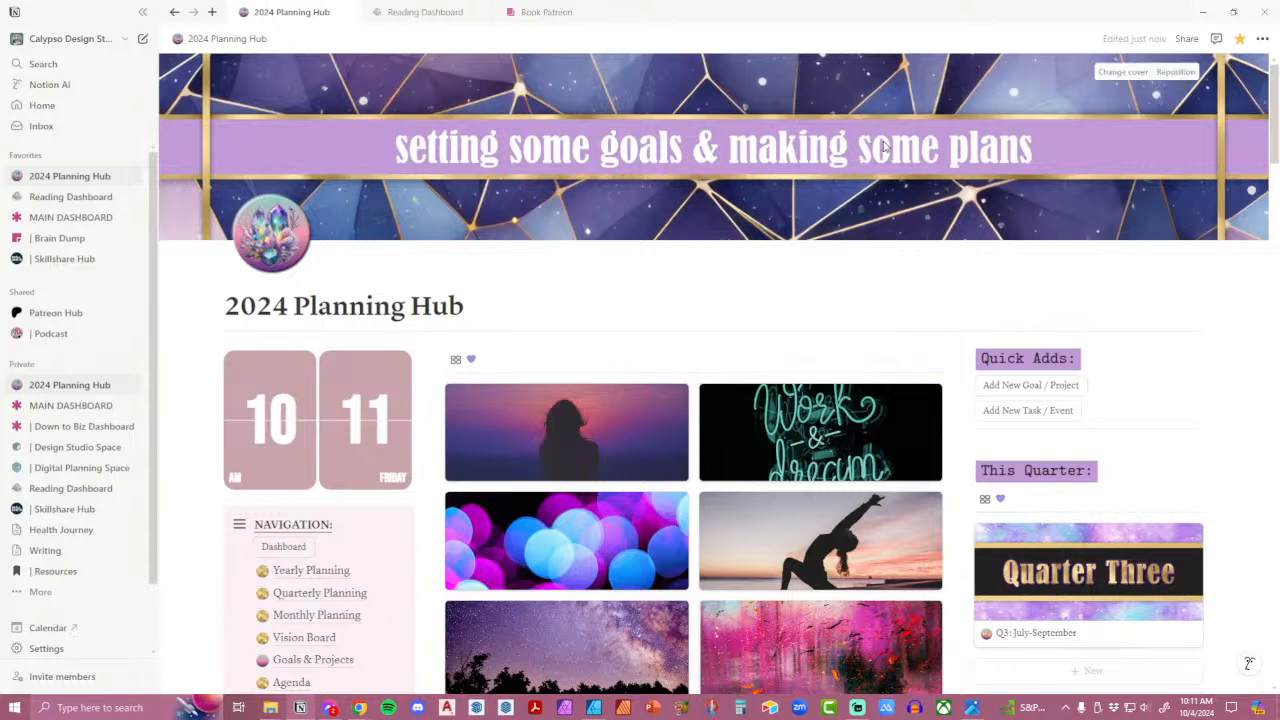
click(1127, 78)
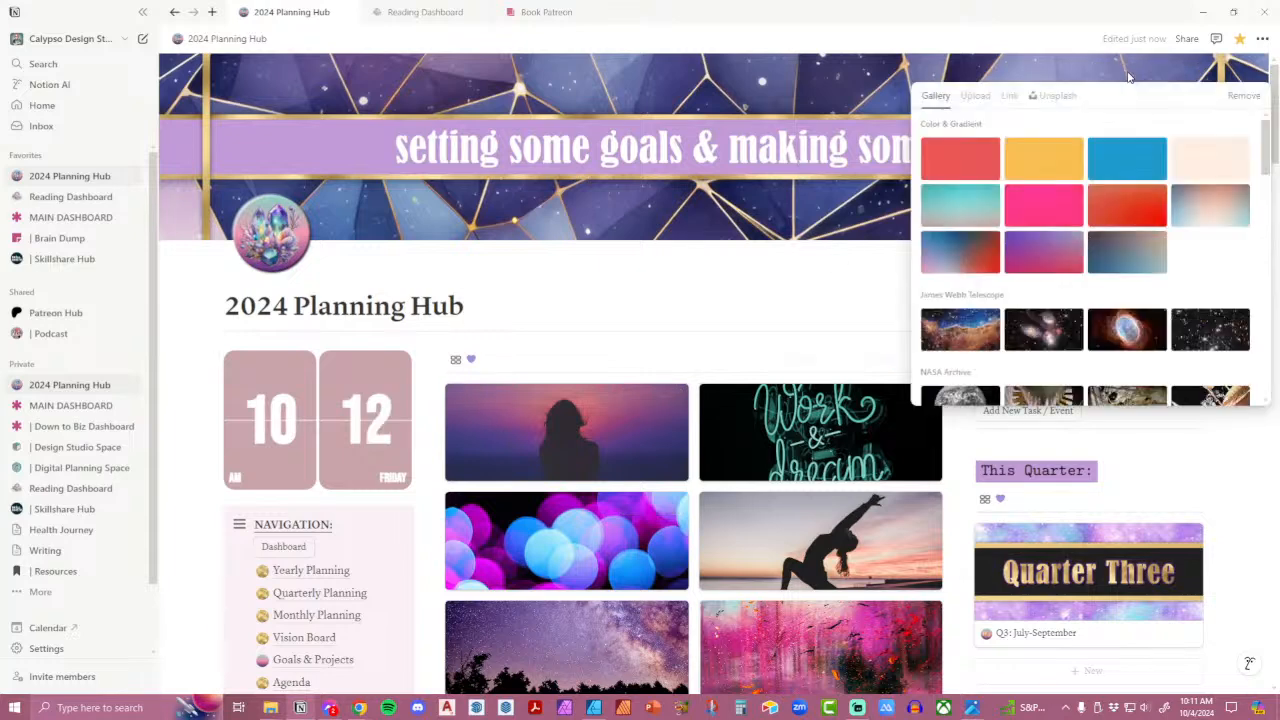
click(983, 100)
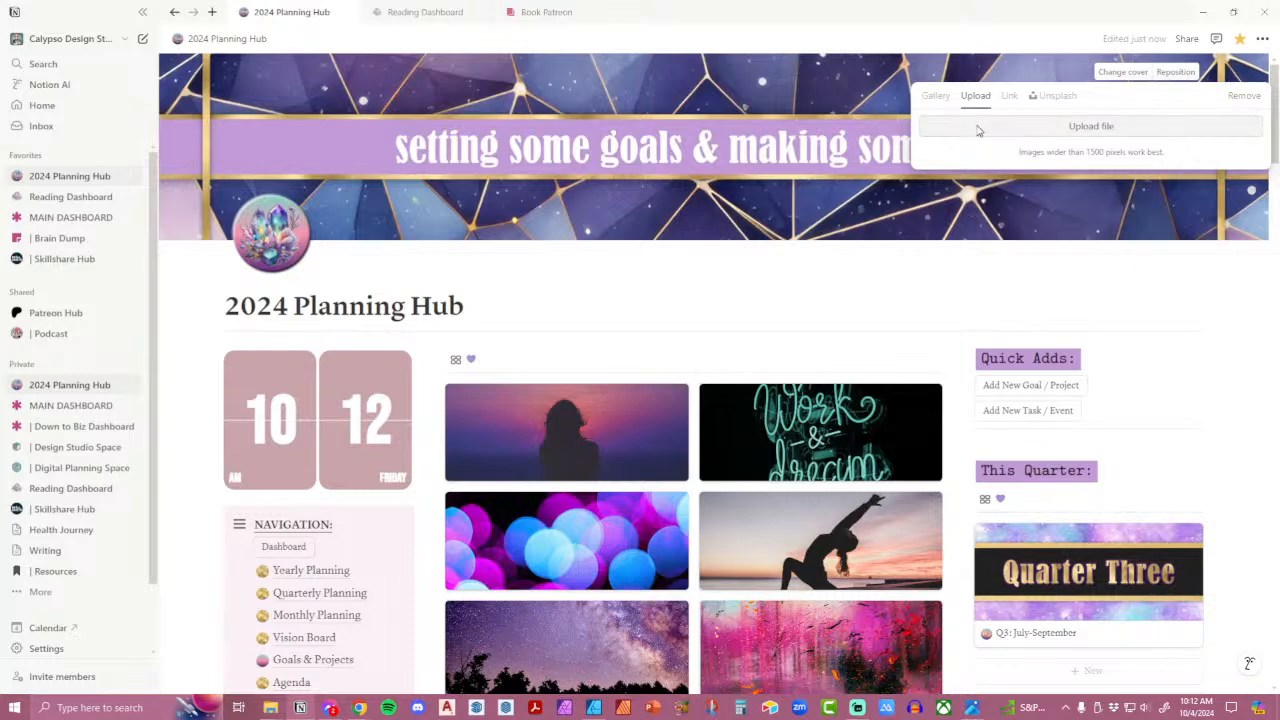
click(978, 127)
drag(431, 20, 748, 140)
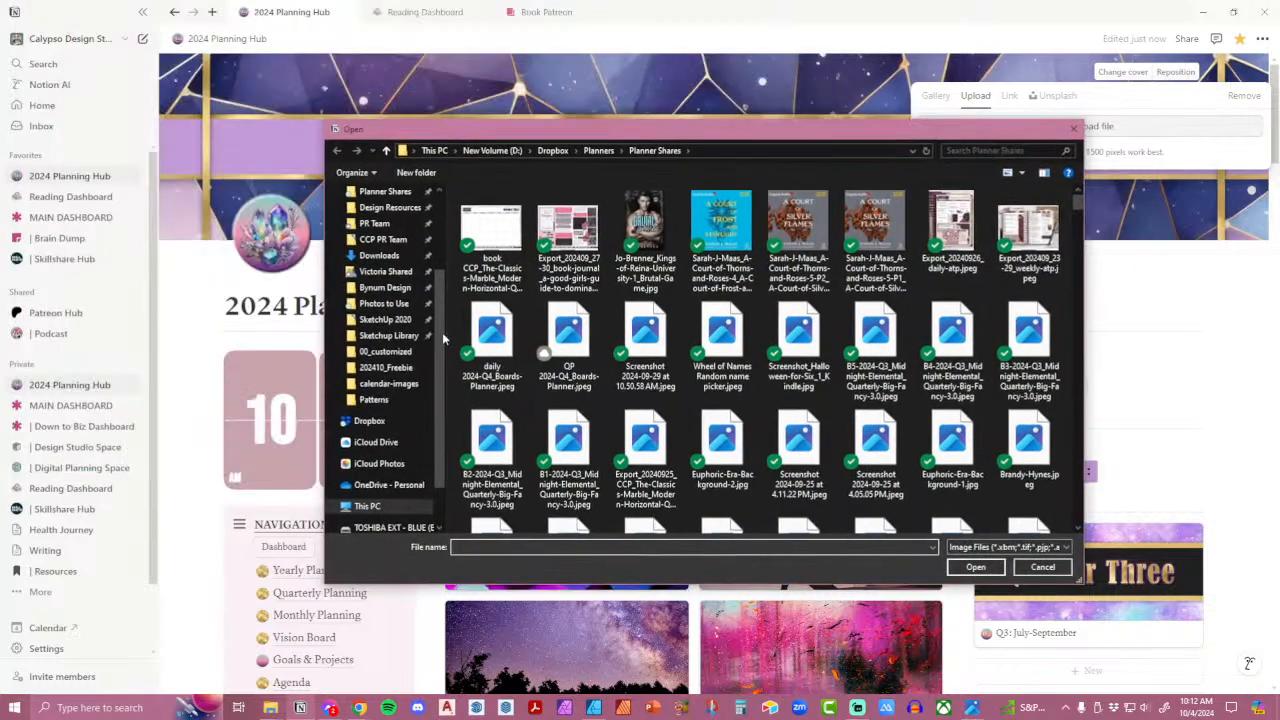
mouse_move(270, 707)
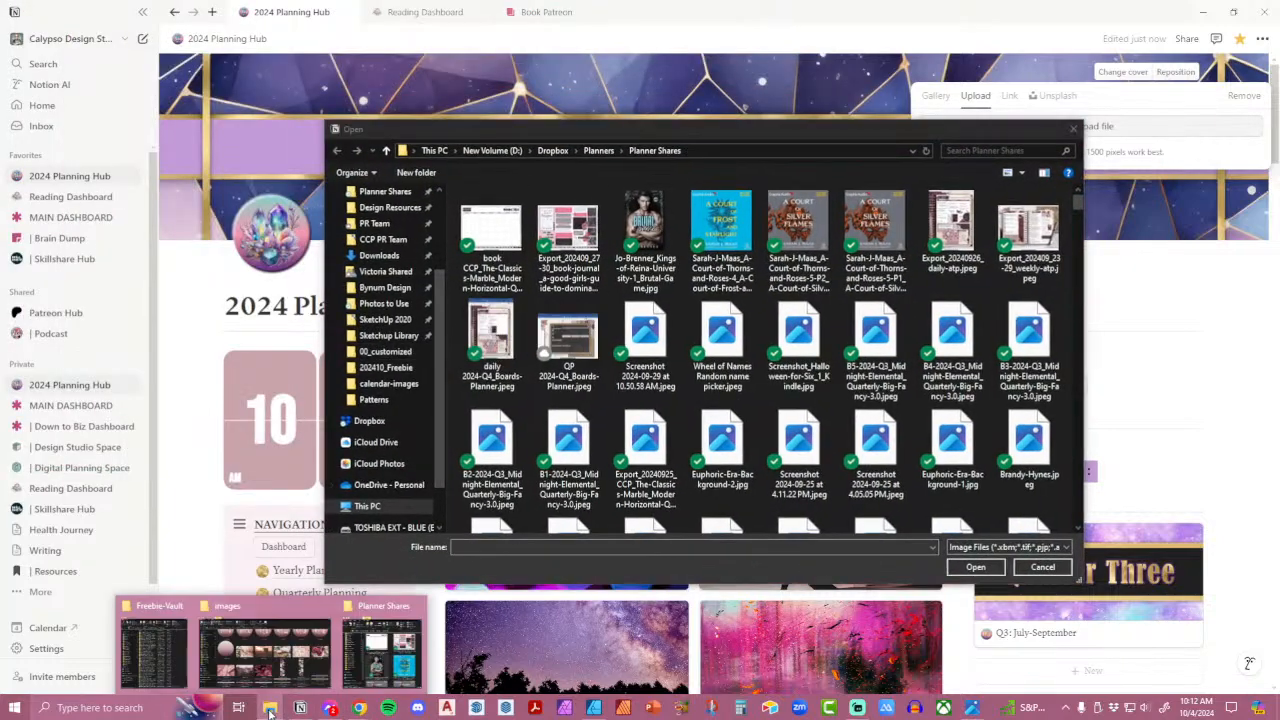
click(272, 640)
click(719, 104)
key(ctrl+c)
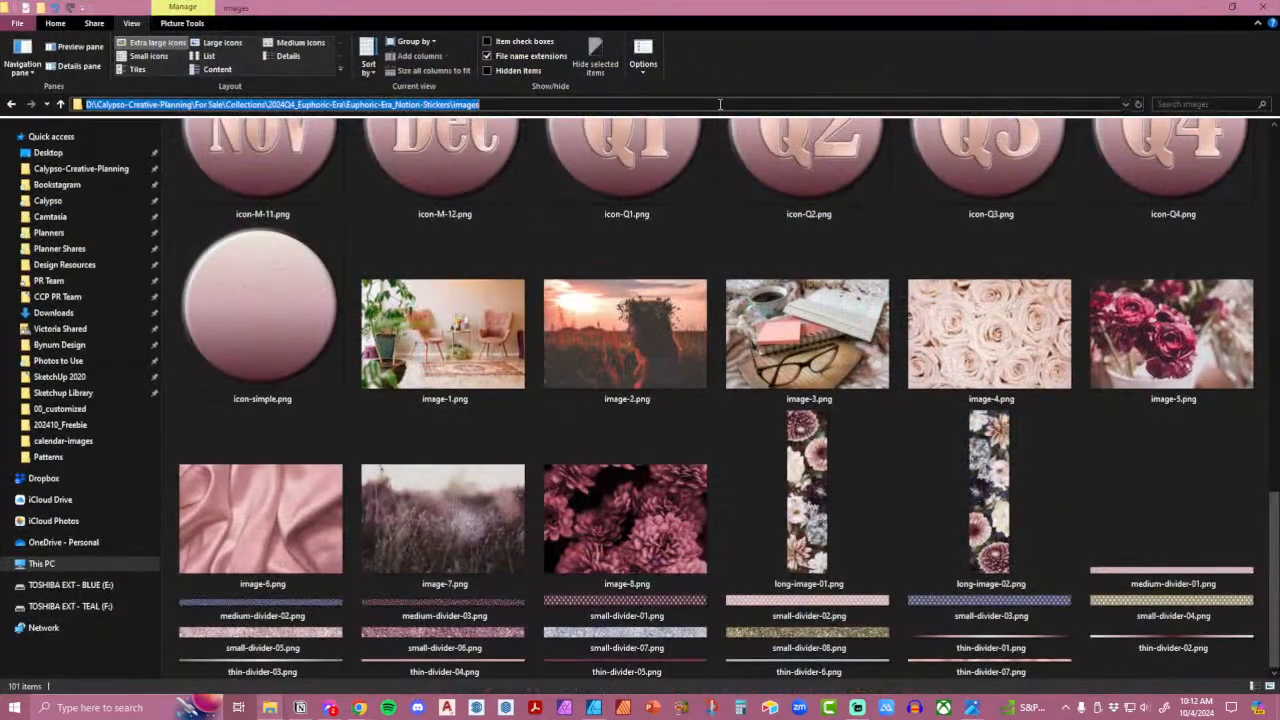
Open the copied folder path in the file picker and upload deco-page-header-01.png as the 2024 Planning Hub cover.
click(1203, 7)
click(701, 148)
key(ctrl+v)
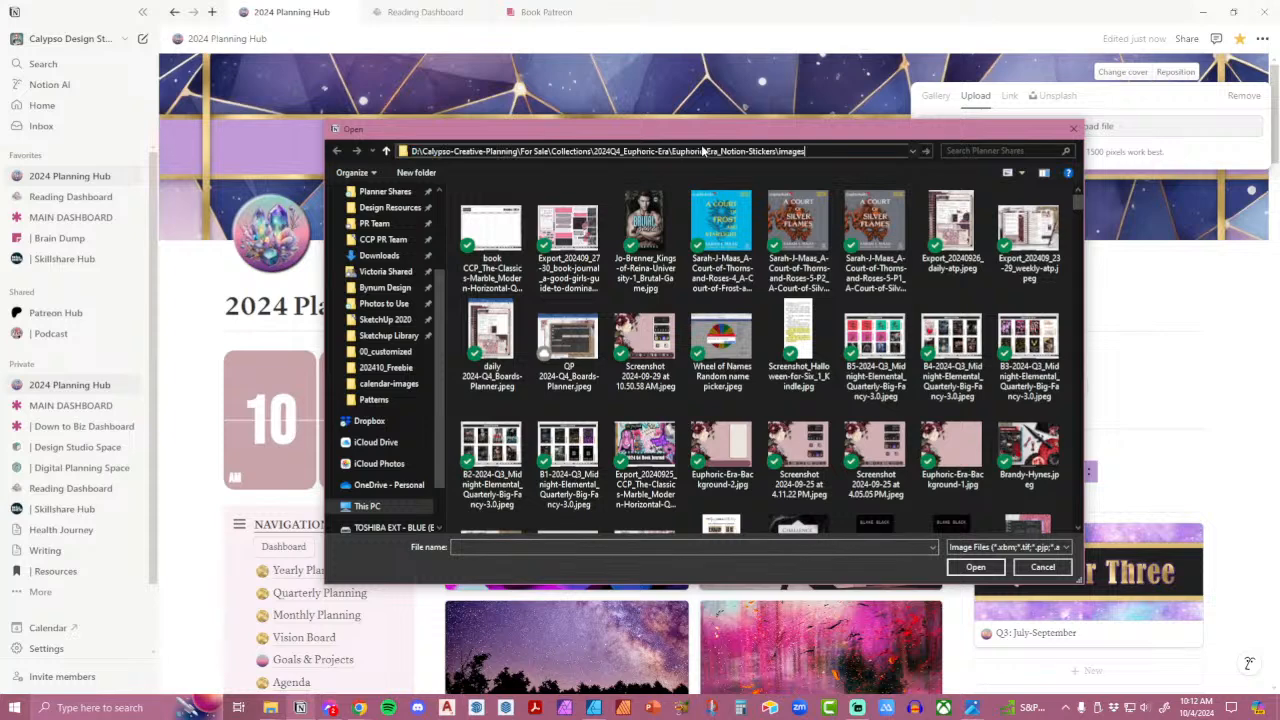
key(Return)
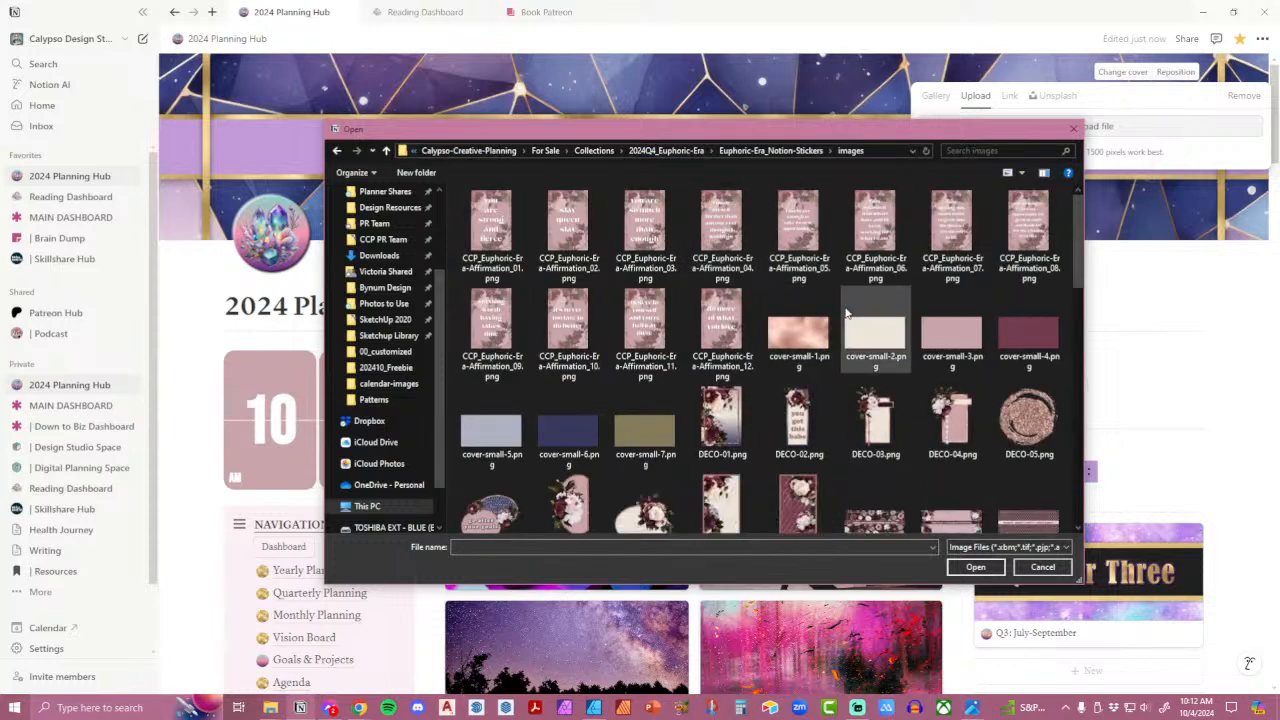
scroll(876, 320, down, 1)
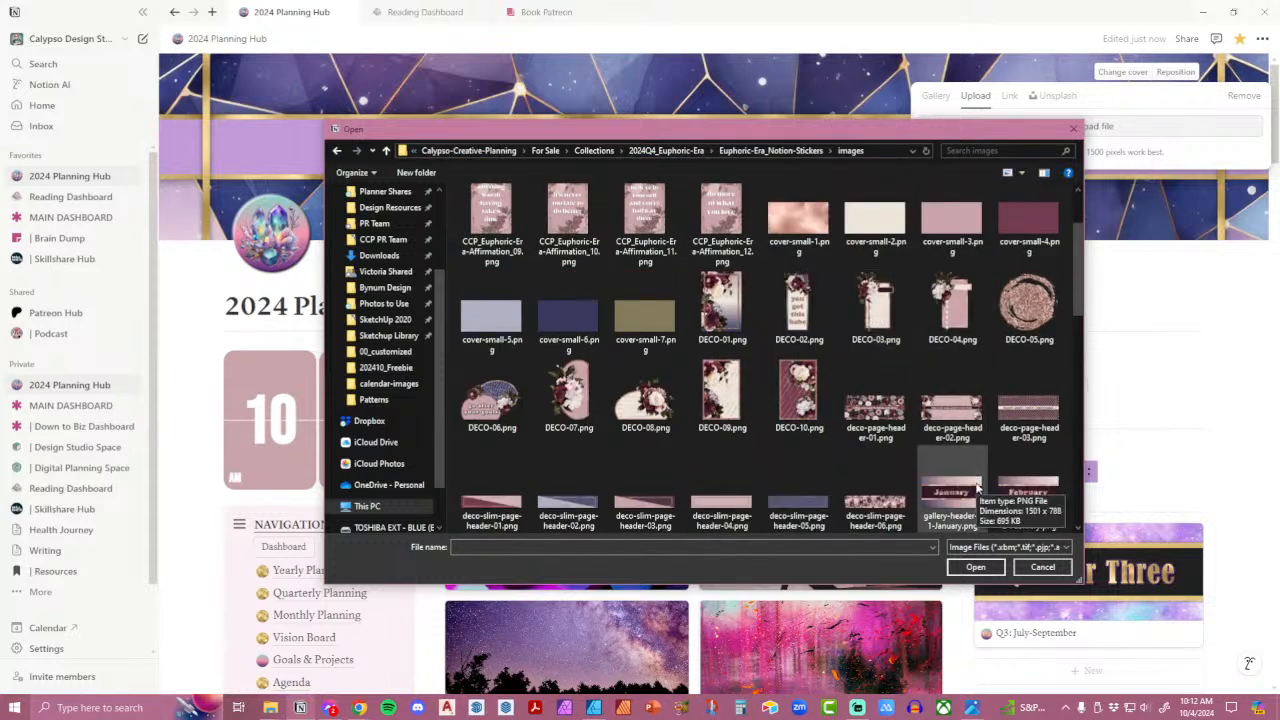
double_click(880, 420)
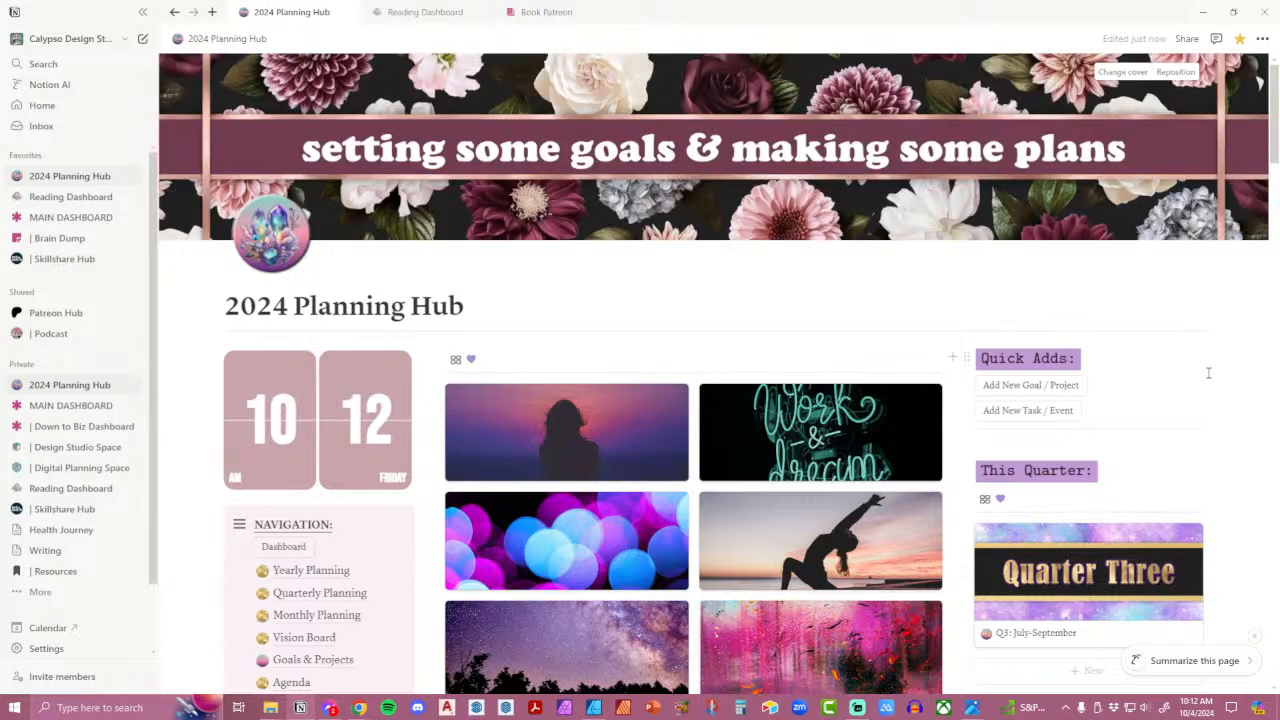
Begin a custom icon upload for the 2024 Planning Hub and look through the Notion-Stickers images for a suitable icon.
click(268, 235)
click(194, 300)
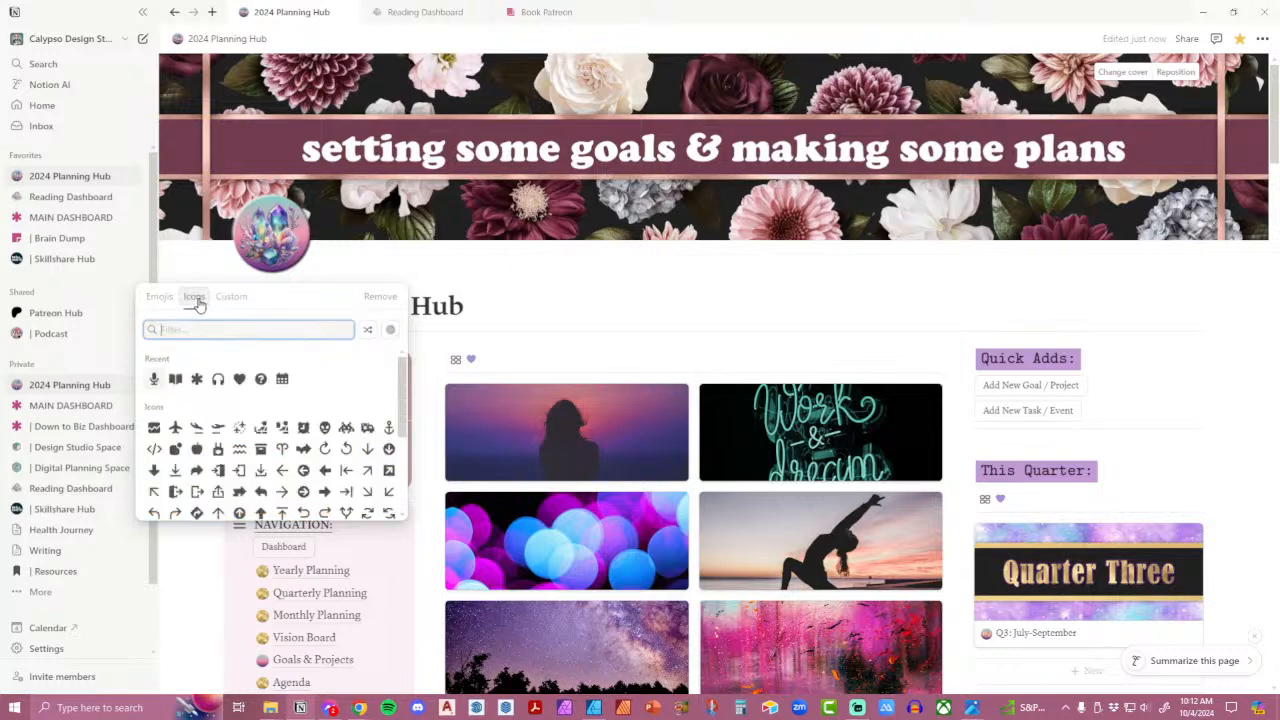
click(231, 297)
click(271, 365)
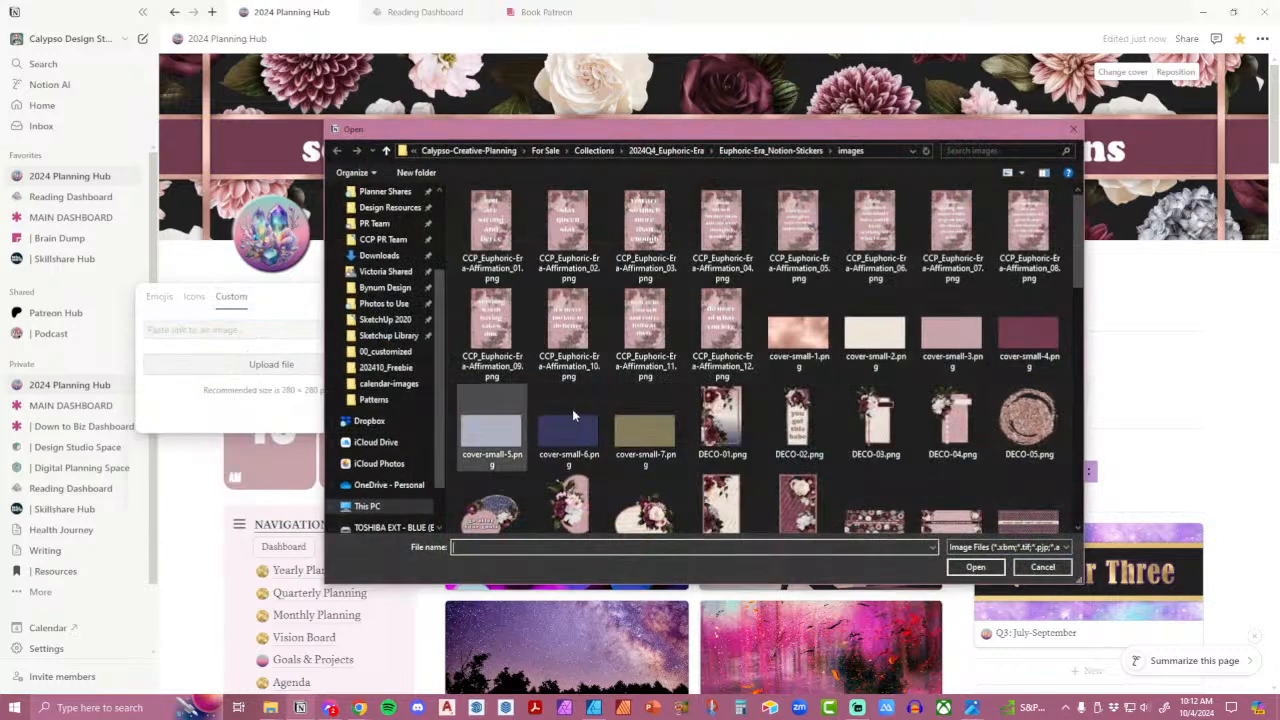
scroll(927, 378, down, 1)
scroll(927, 378, down, 6)
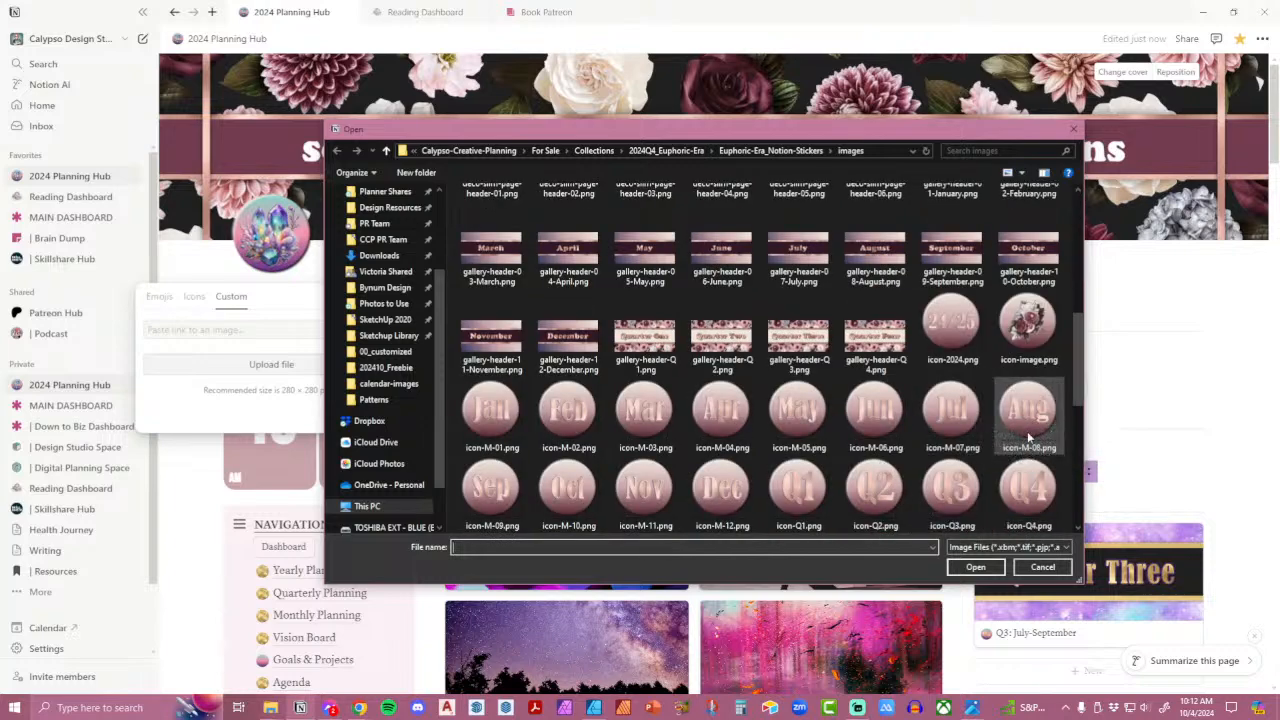
scroll(1048, 330, down, 3)
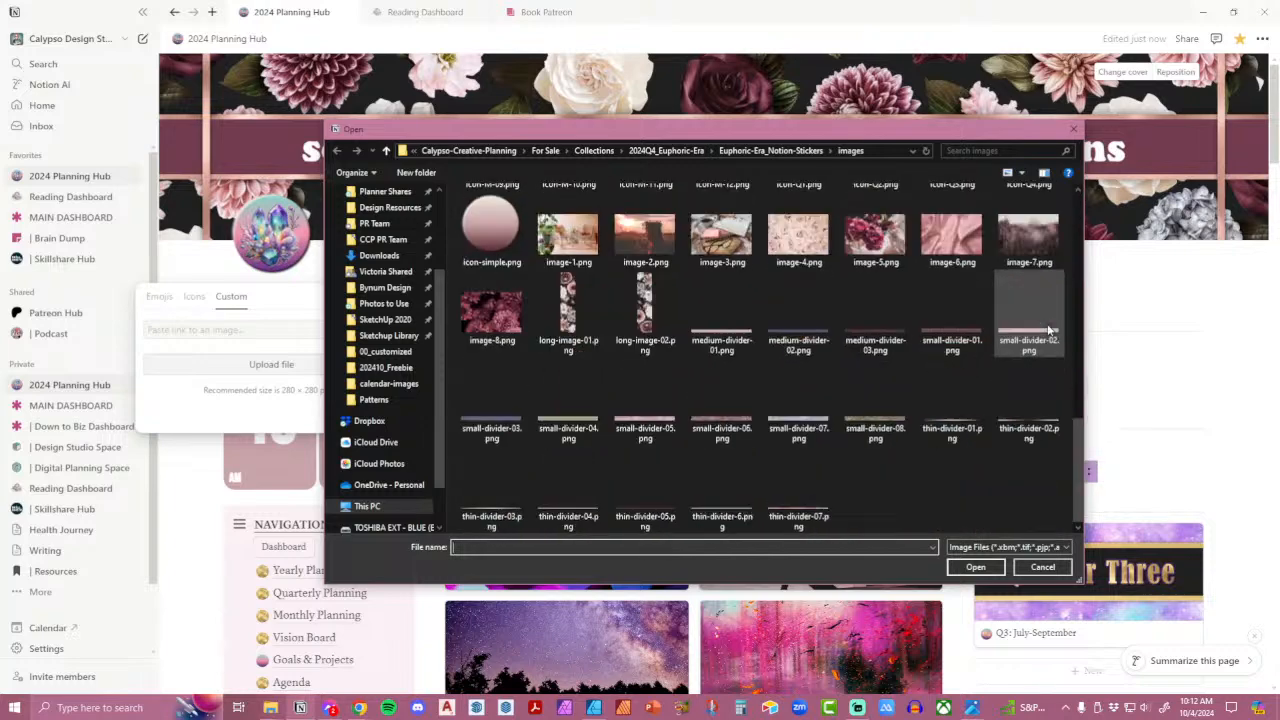
scroll(1048, 330, up, 5)
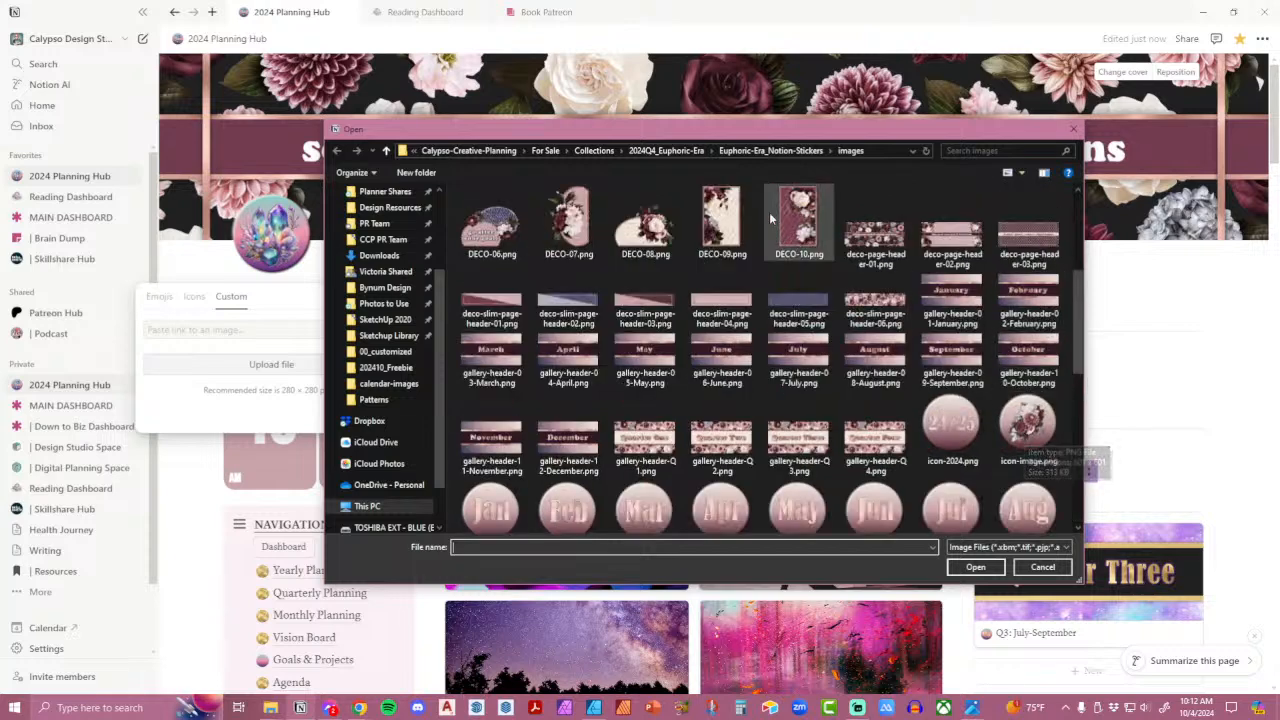
Set the 2024 Planning Hub icon to icon-image-01.png from the Euphoric-Era_Rose-Gold-Icon-Stickers images folder.
click(682, 152)
scroll(595, 460, down, 1)
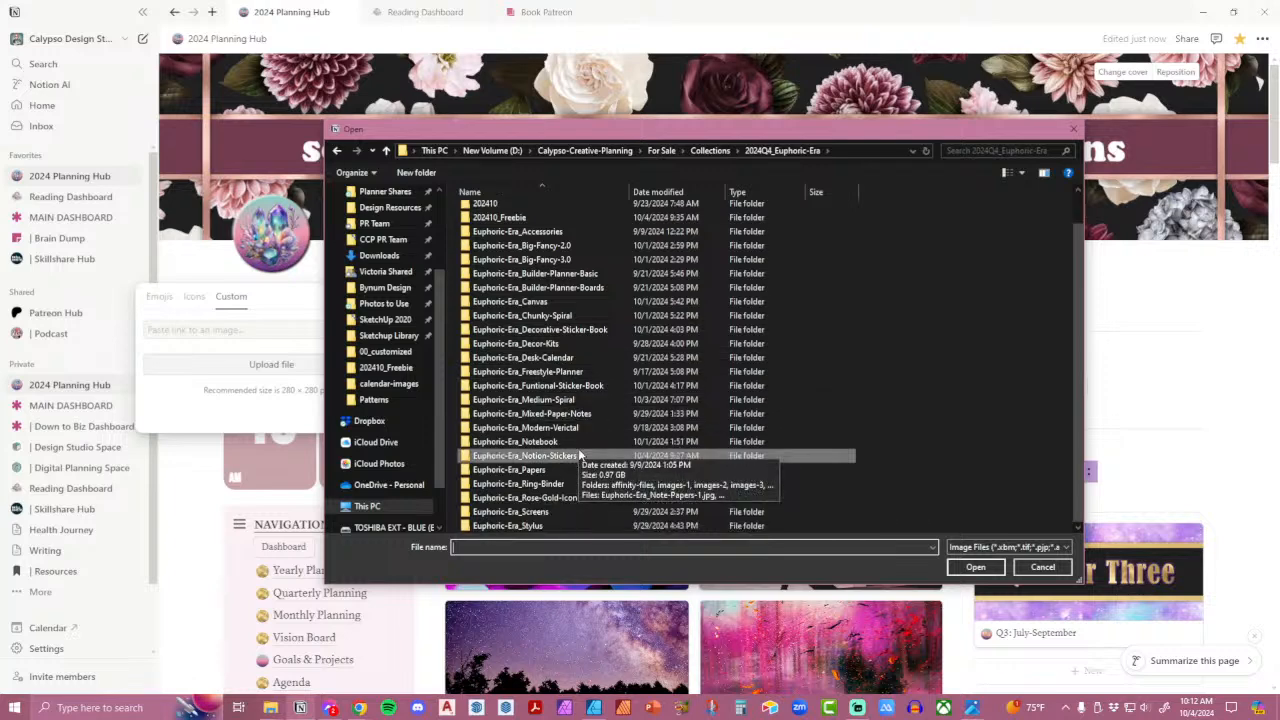
double_click(569, 502)
double_click(506, 228)
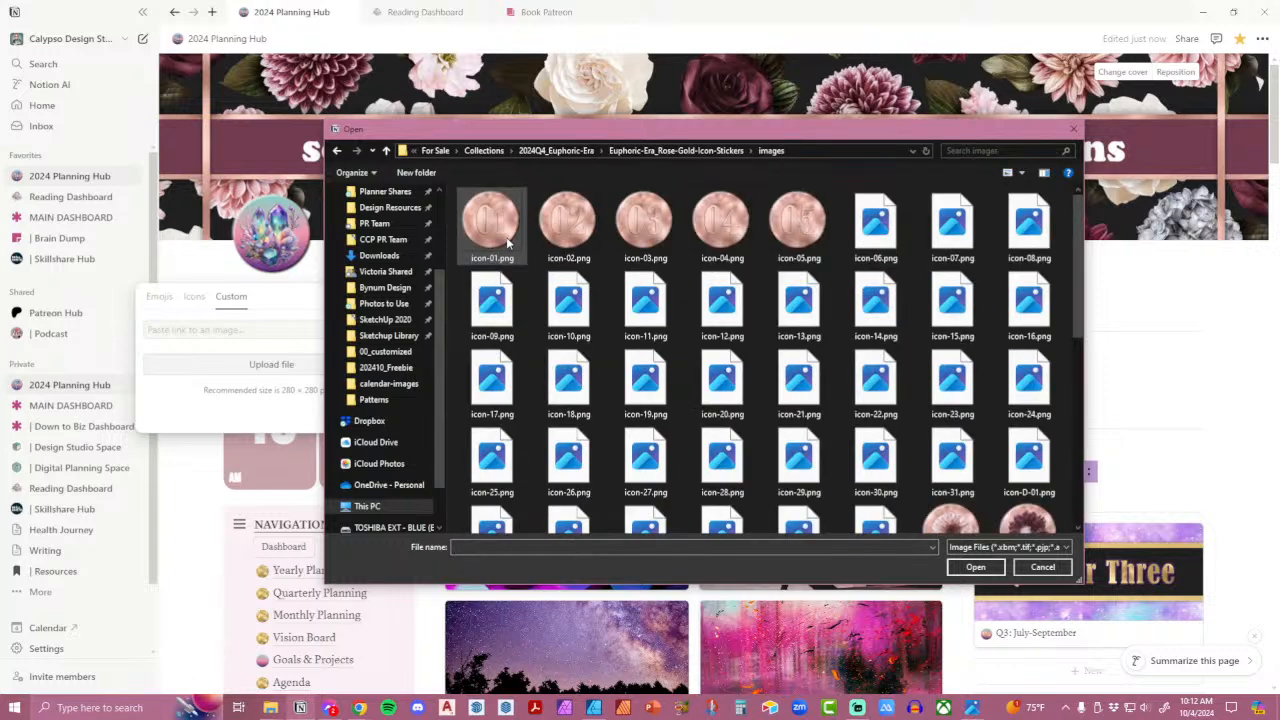
scroll(990, 460, down, 2)
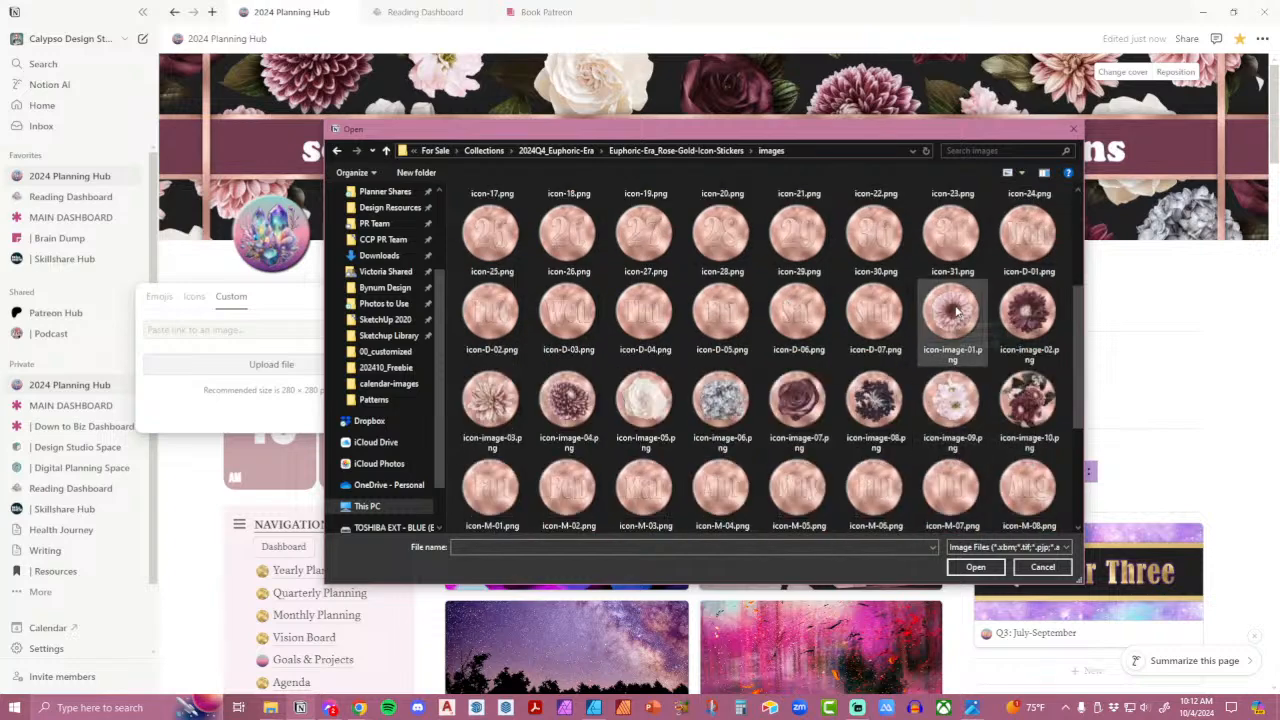
double_click(952, 312)
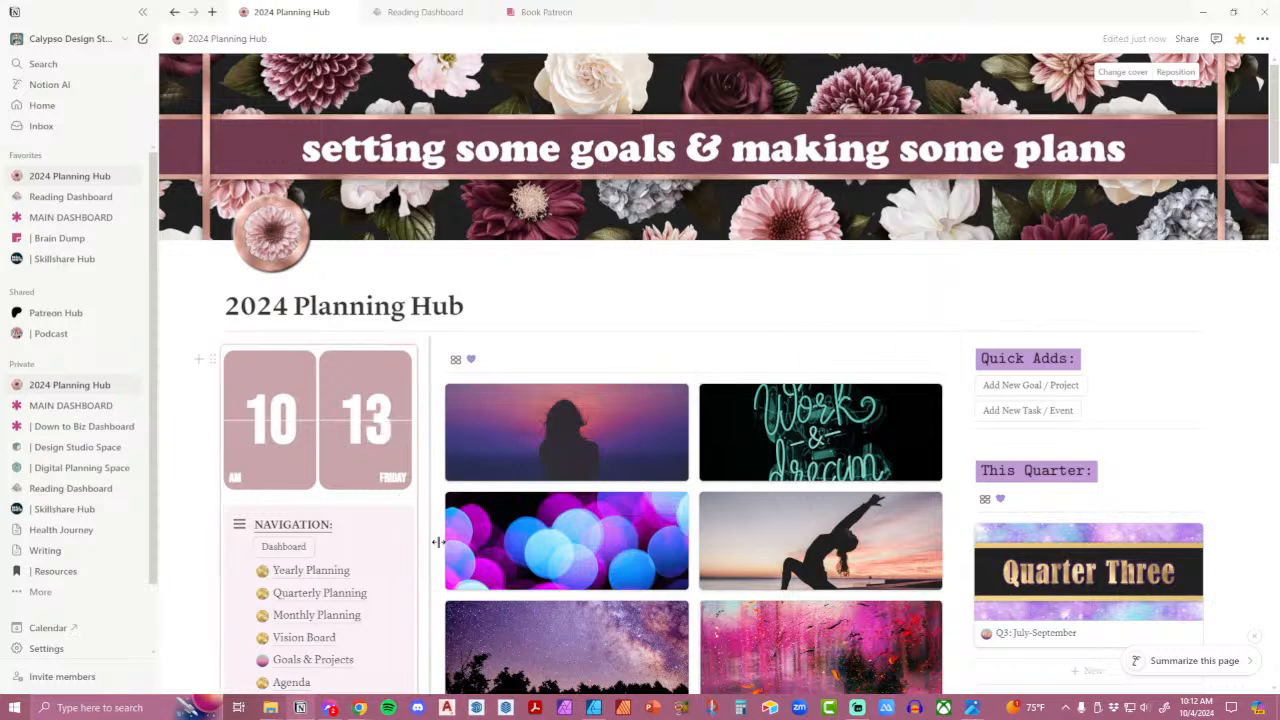
Begin a custom icon upload for the Yearly Planning page in the Navigation callout.
scroll(437, 542, down, 3)
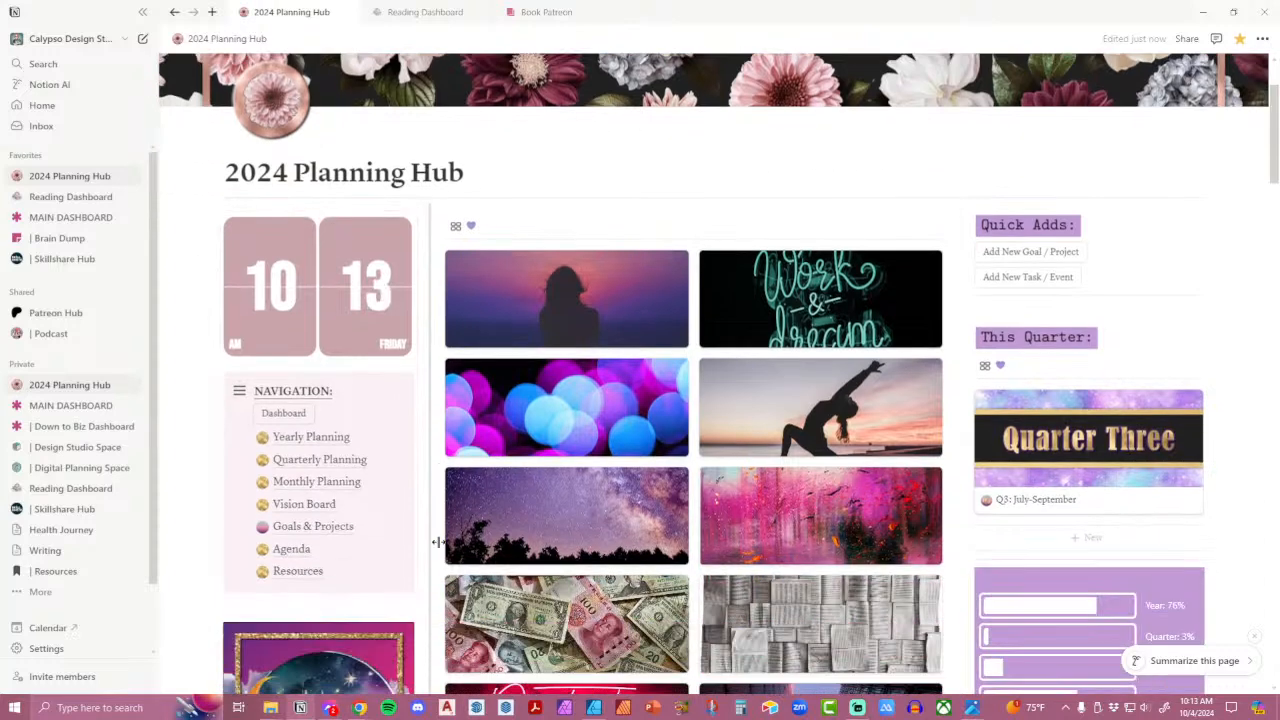
click(262, 440)
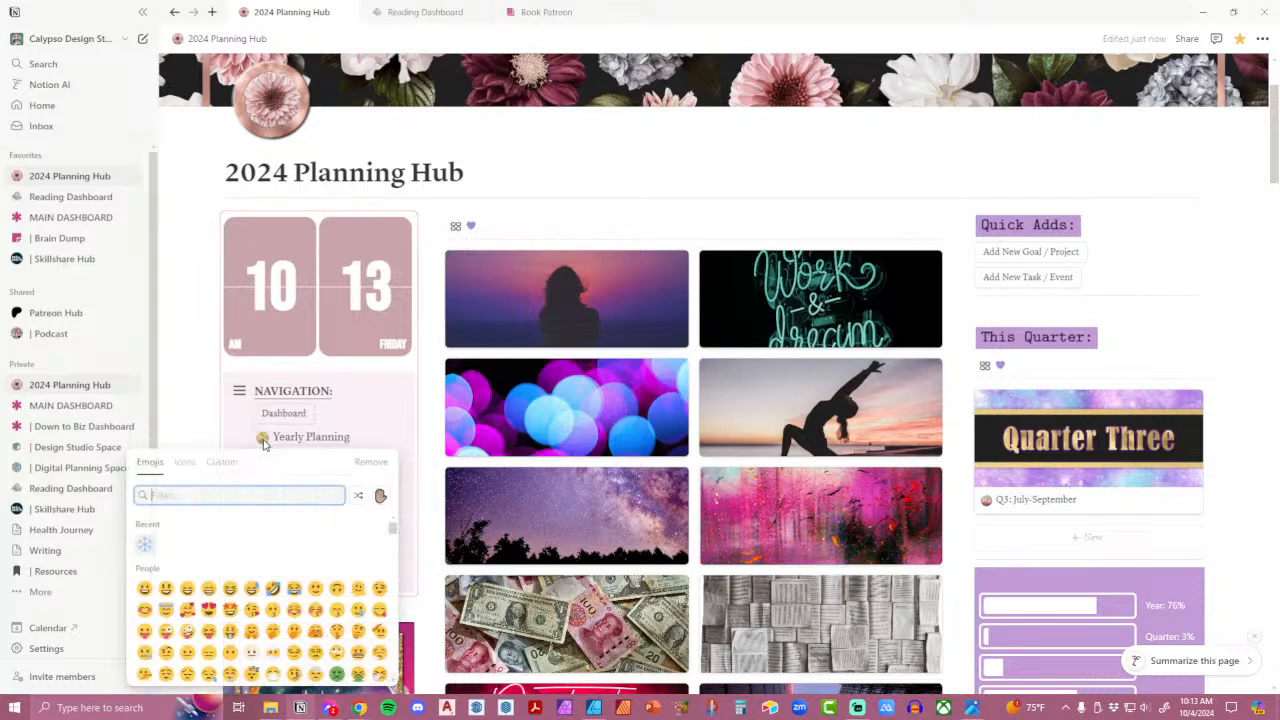
click(220, 463)
click(255, 535)
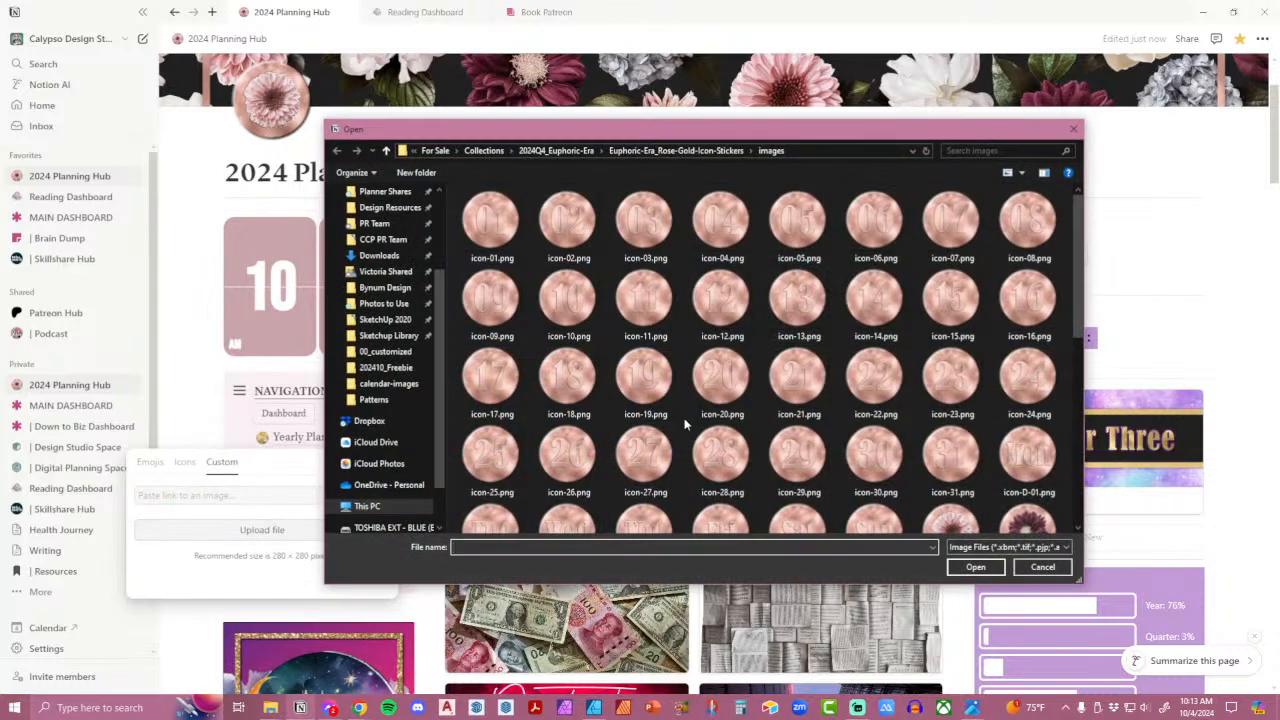
Examine the rose gold number, month, pattern and symbol icons for one that suits the navigation pages.
scroll(800, 400, down, 5)
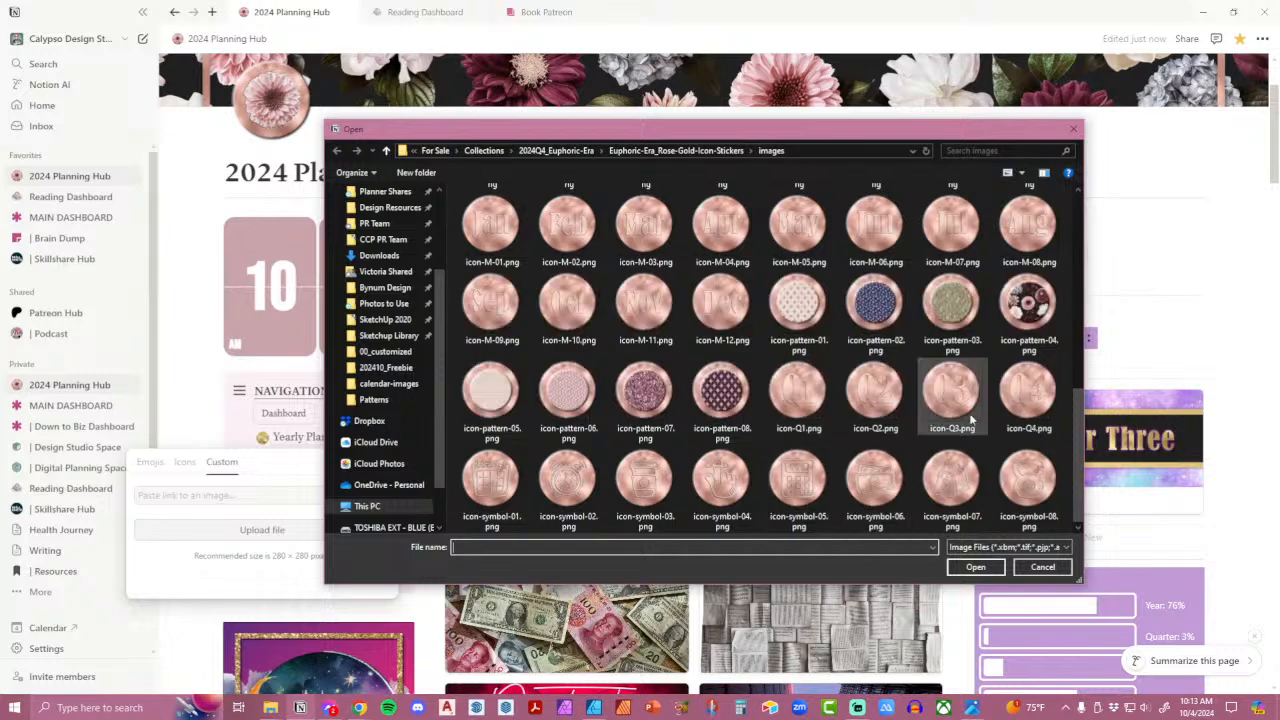
scroll(970, 420, up, 5)
scroll(995, 417, down, 5)
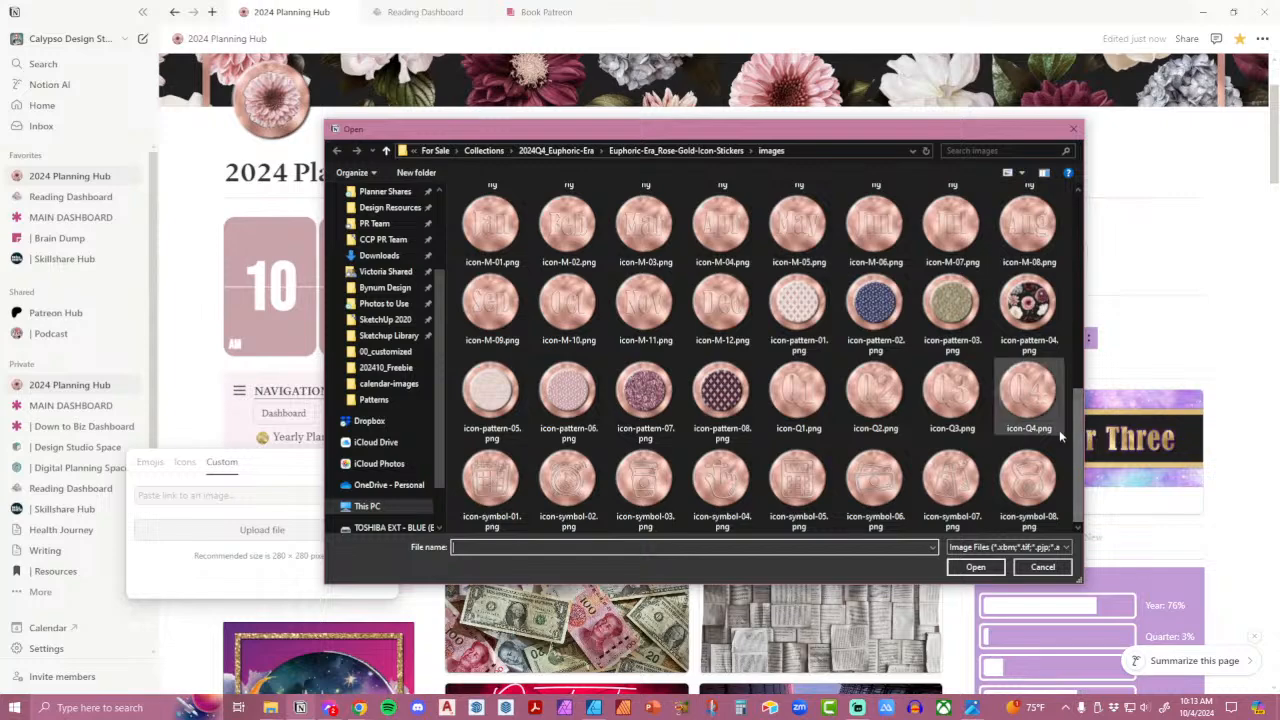
scroll(1060, 345, up, 4)
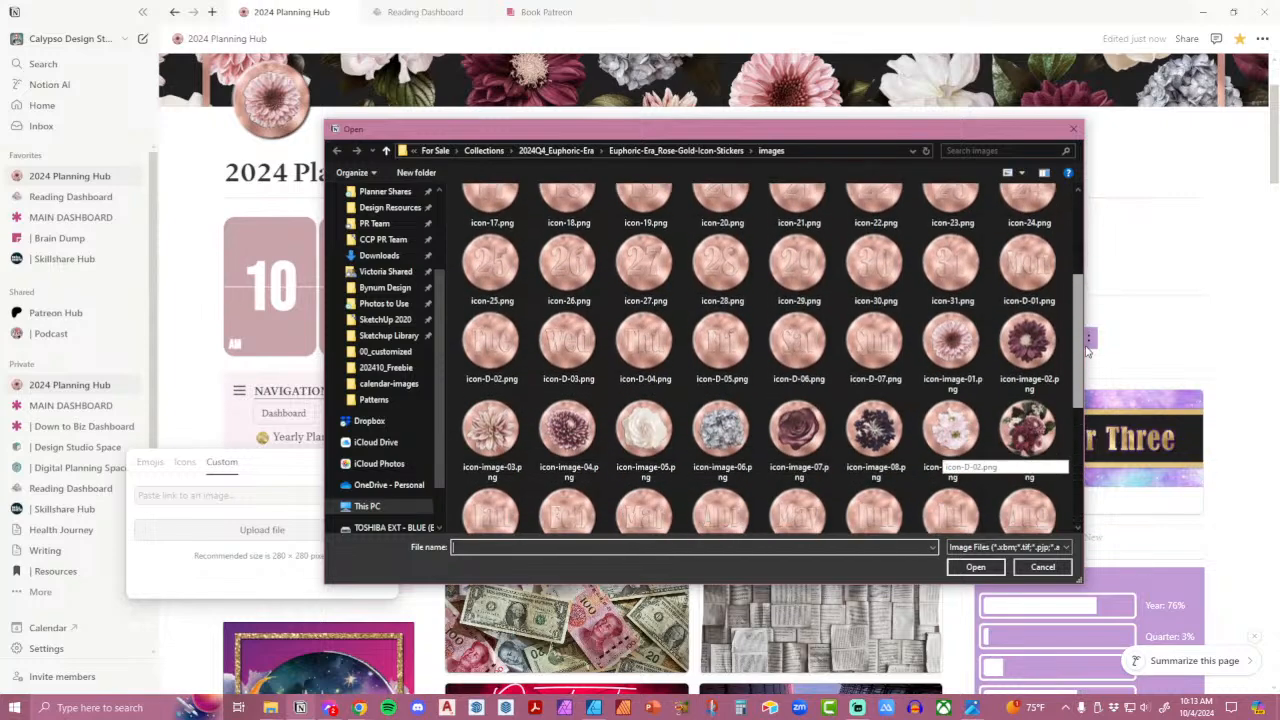
scroll(1080, 325, up, 1)
scroll(1085, 380, down, 5)
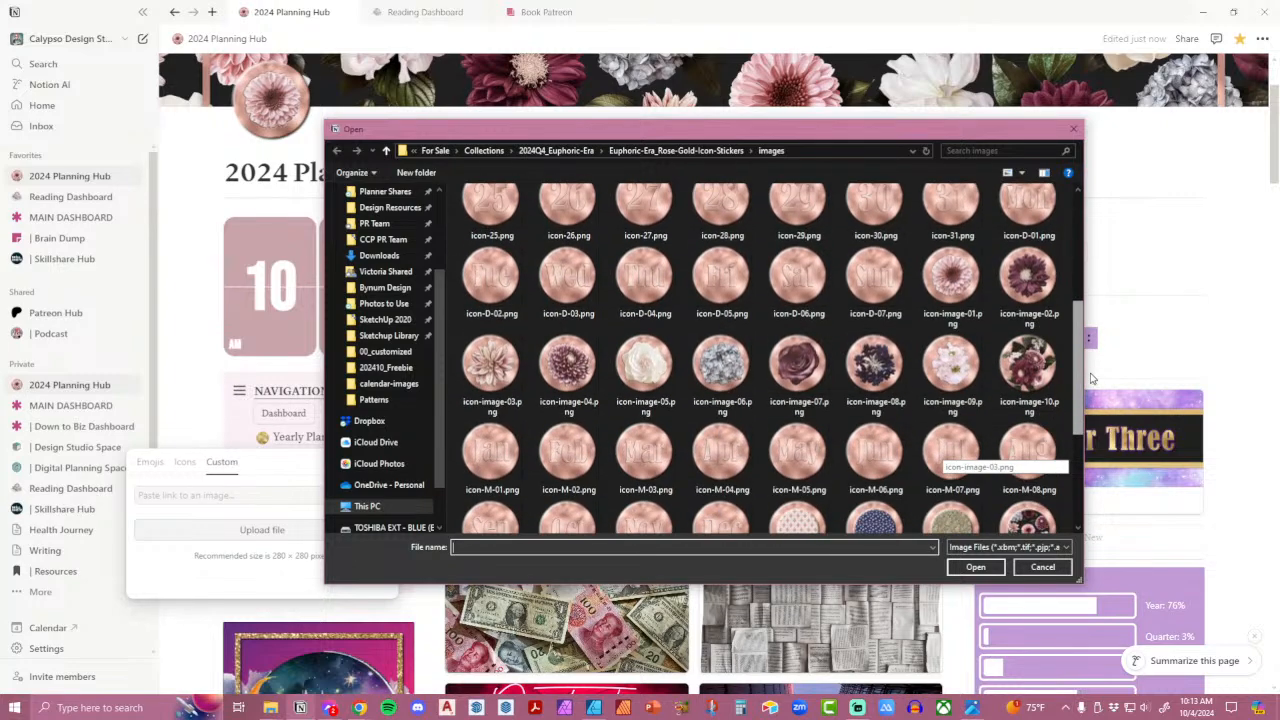
scroll(1090, 428, down, 2)
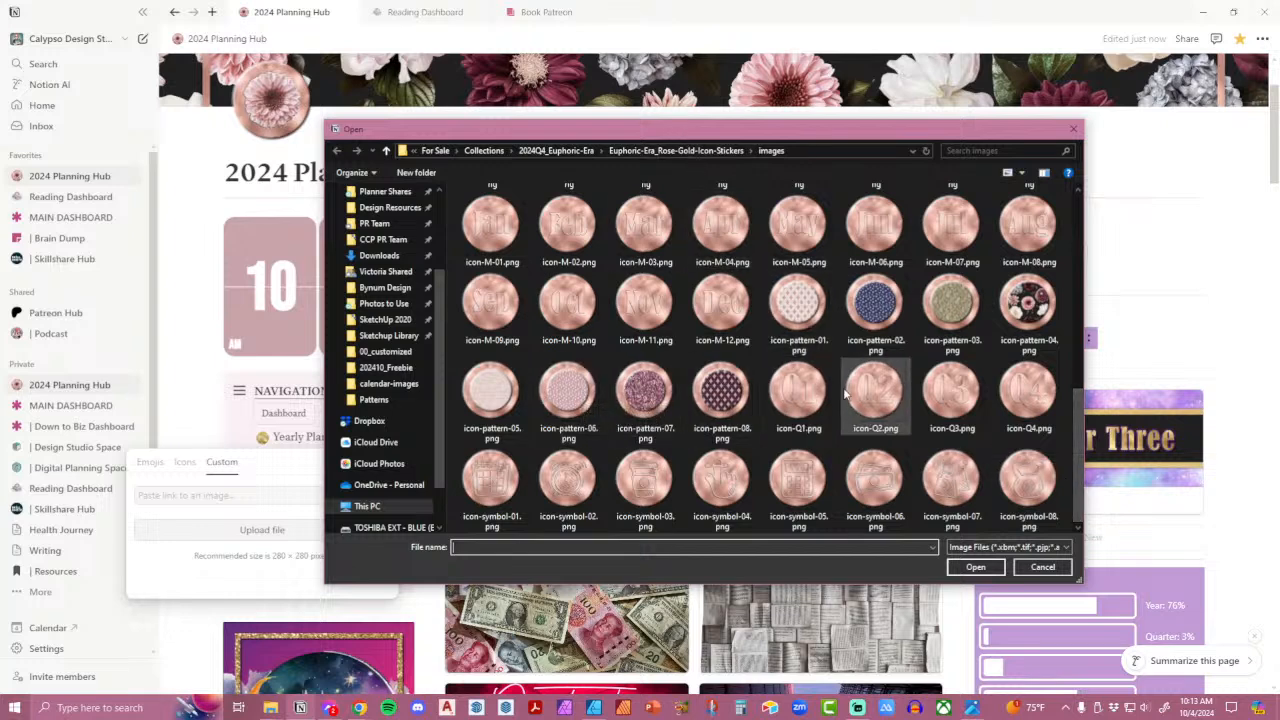
scroll(845, 392, up, 3)
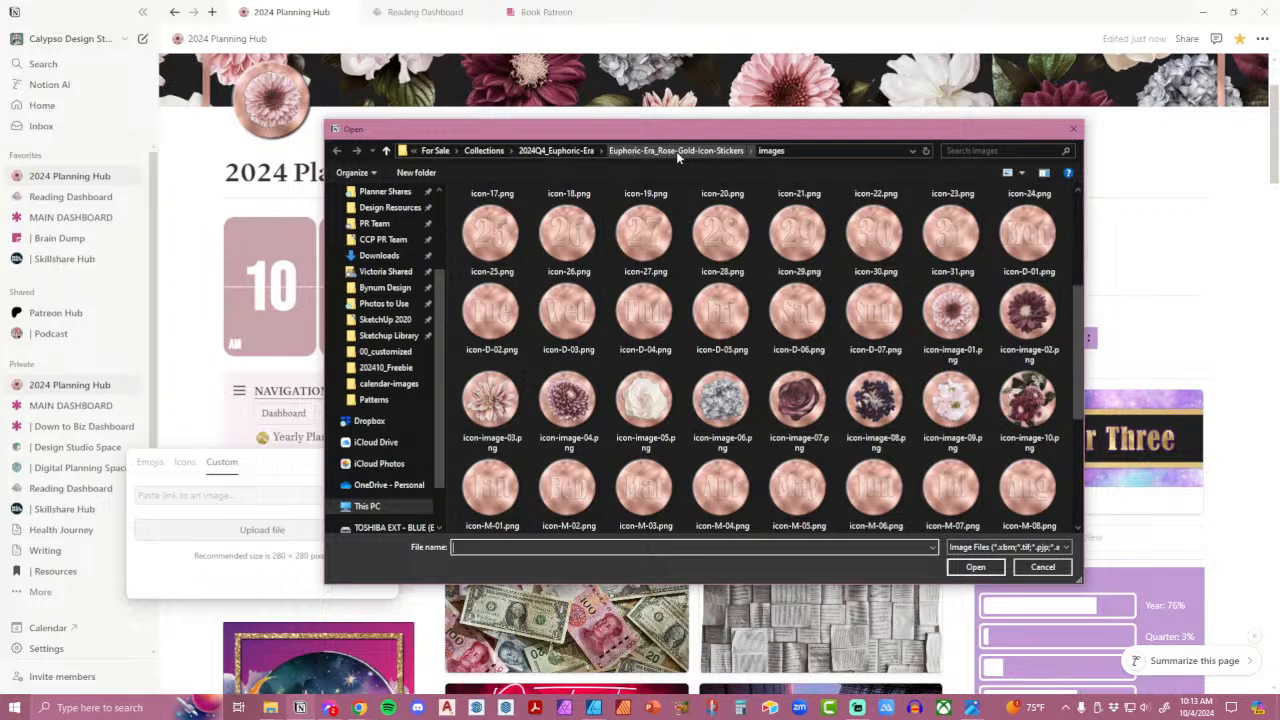
Set the Yearly Planning icon to icon-simple.png from the Euphoric-Era_Notion-Stickers images folder.
click(571, 152)
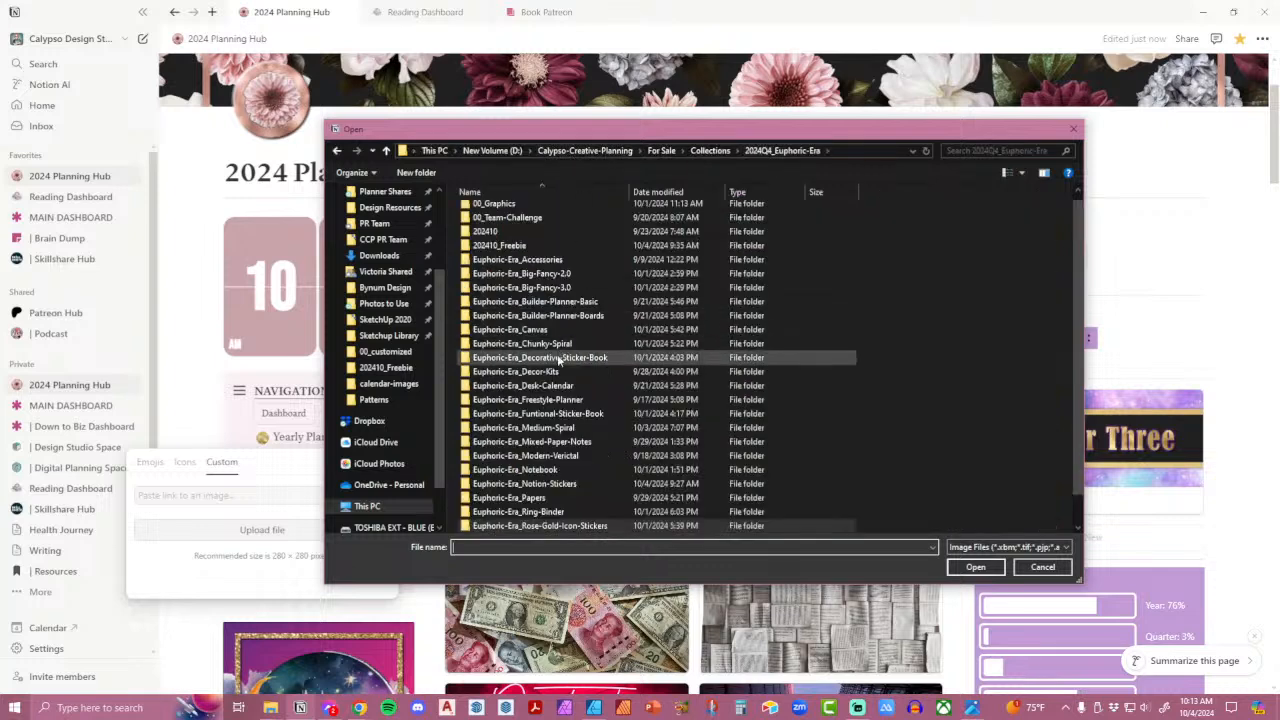
double_click(566, 484)
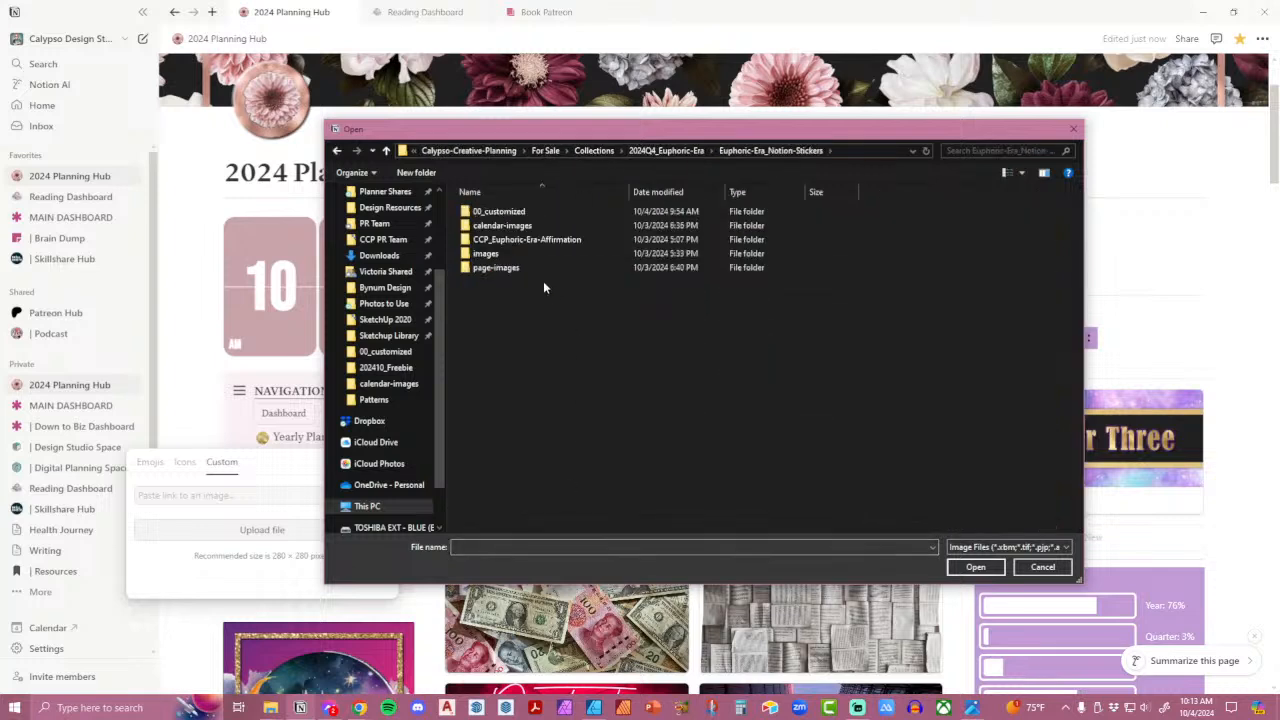
double_click(532, 256)
scroll(860, 385, down, 10)
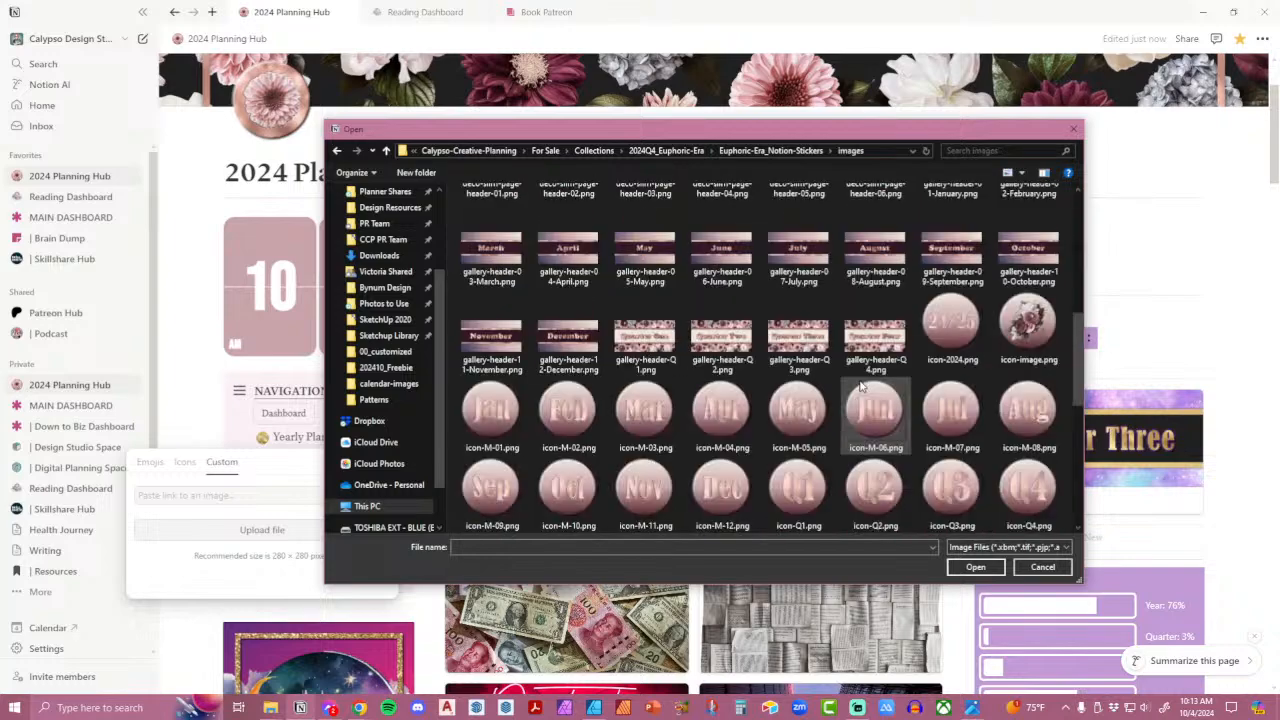
scroll(900, 410, up, 5)
double_click(490, 458)
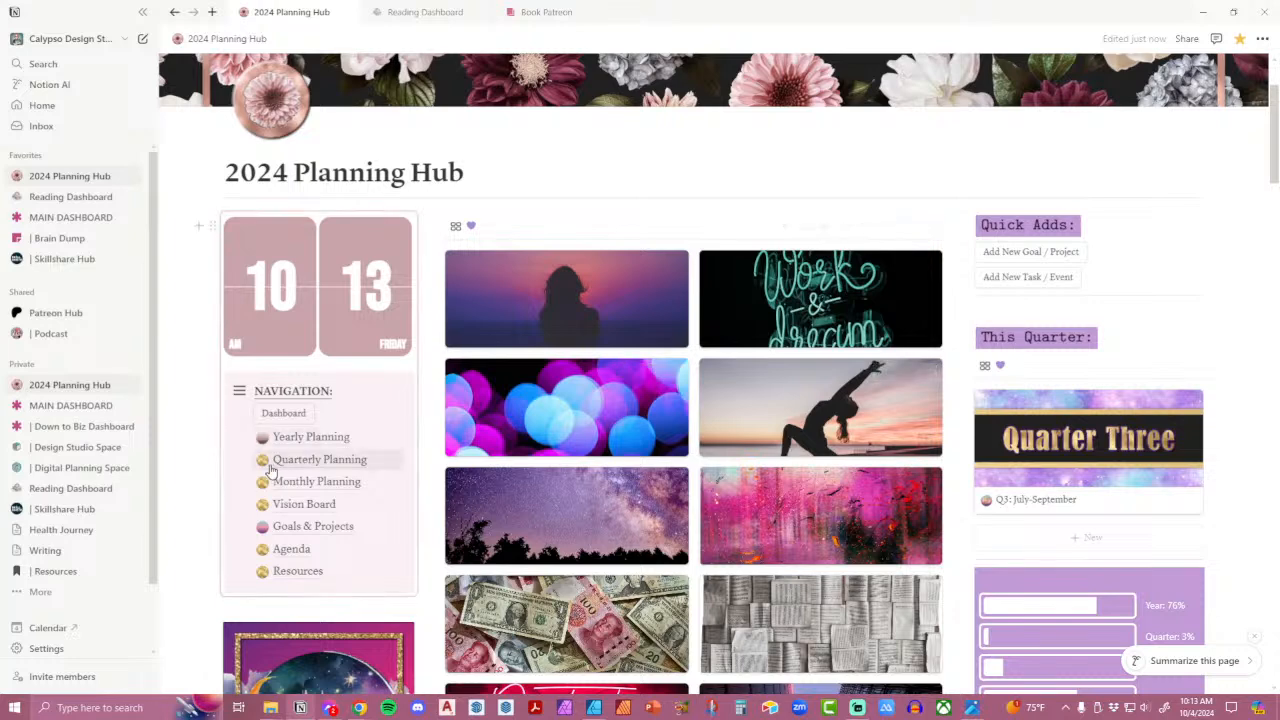
Set the Quarterly Planning icon in the Navigation callout to icon-simple.png from the Euphoric-Era_Notion-Stickers images folder.
click(262, 460)
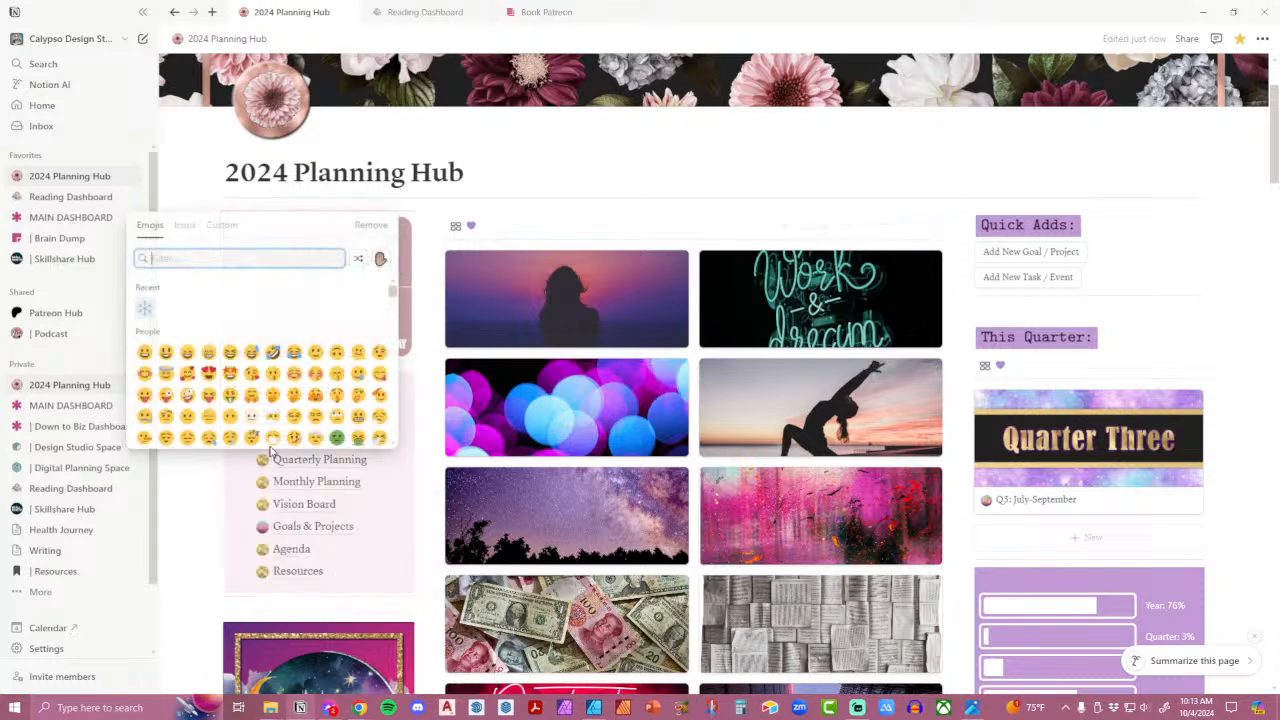
click(224, 228)
click(318, 381)
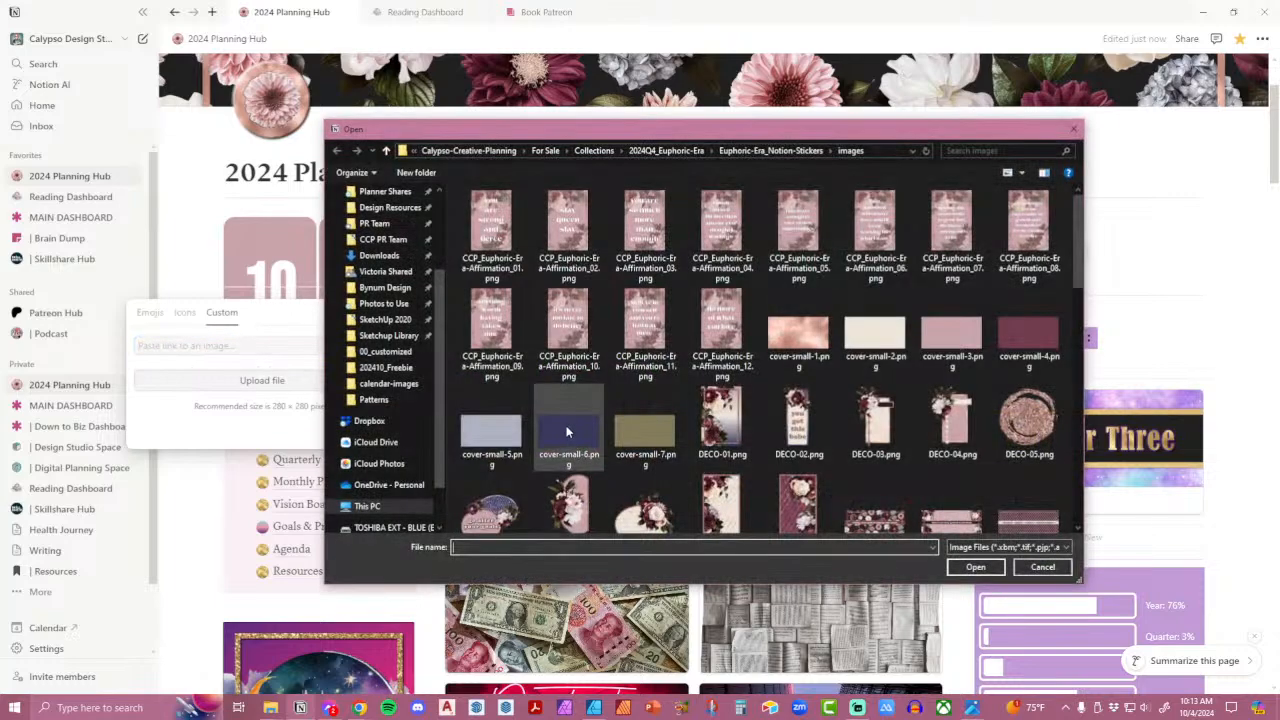
scroll(620, 420, down, 5)
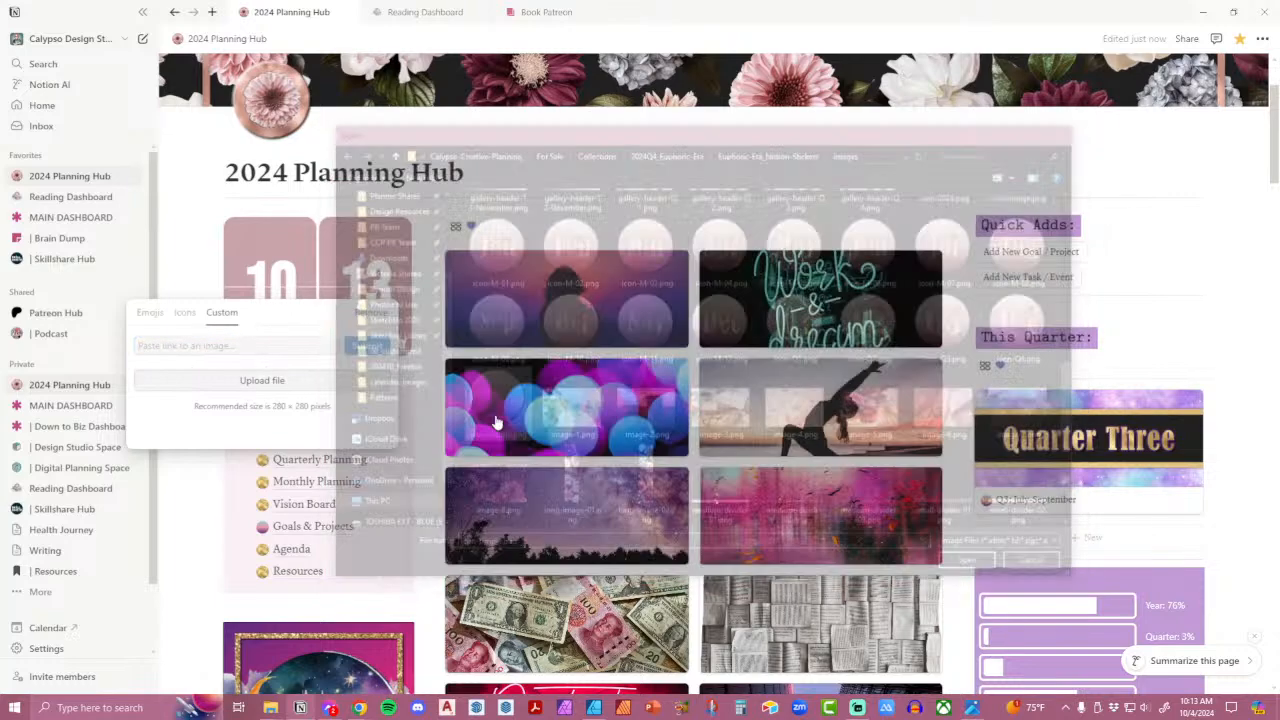
double_click(491, 405)
Set the Monthly Planning icon in the Navigation callout to the custom image icon-simple.png.
click(263, 484)
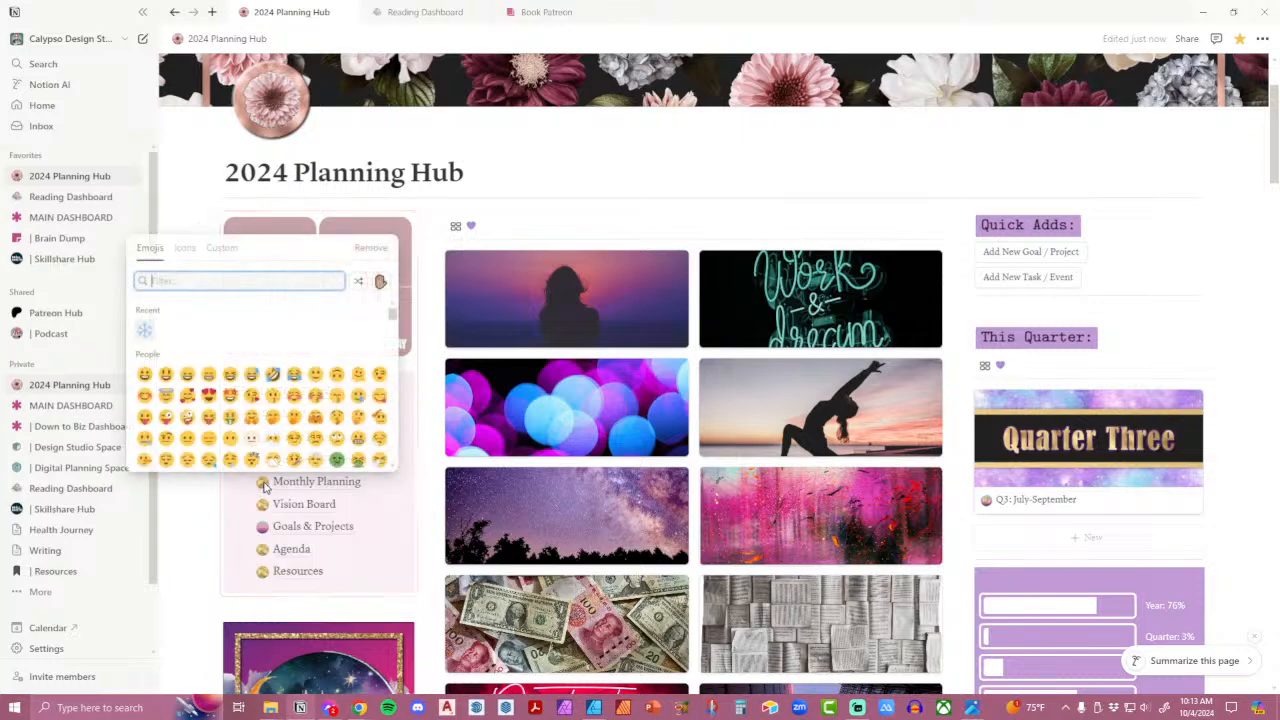
click(223, 248)
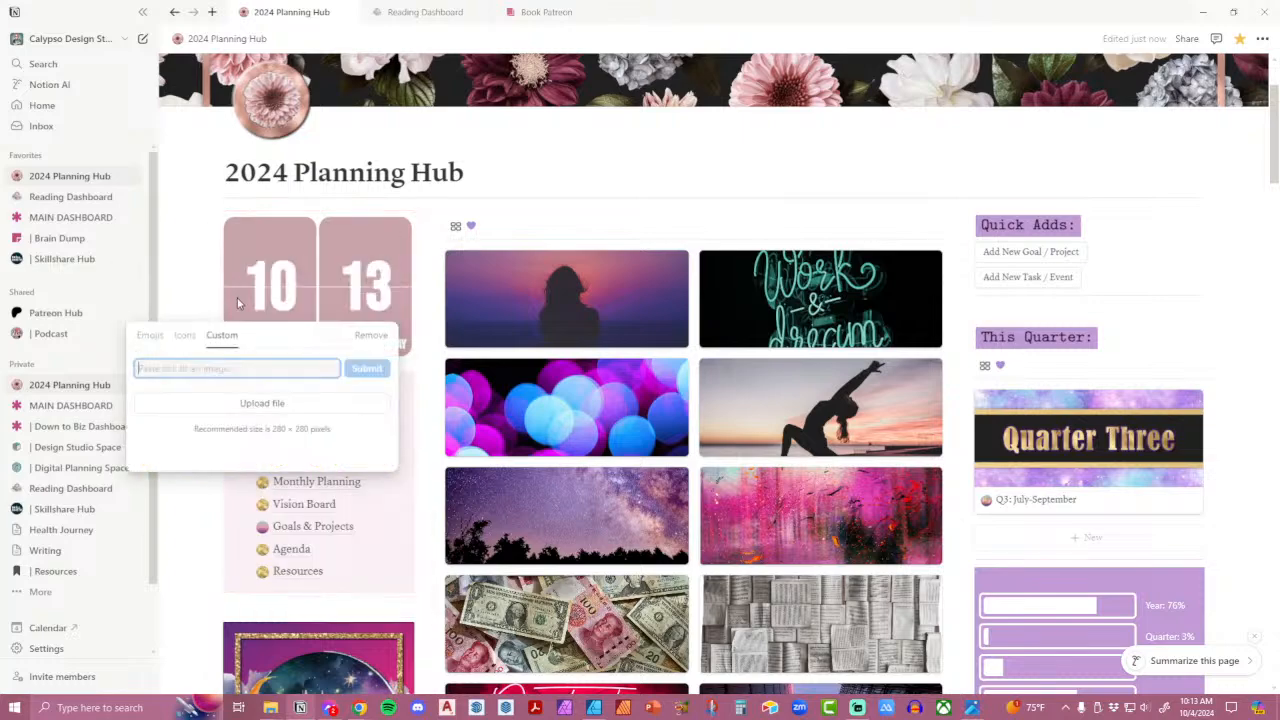
click(325, 402)
scroll(760, 382, down, 5)
double_click(500, 327)
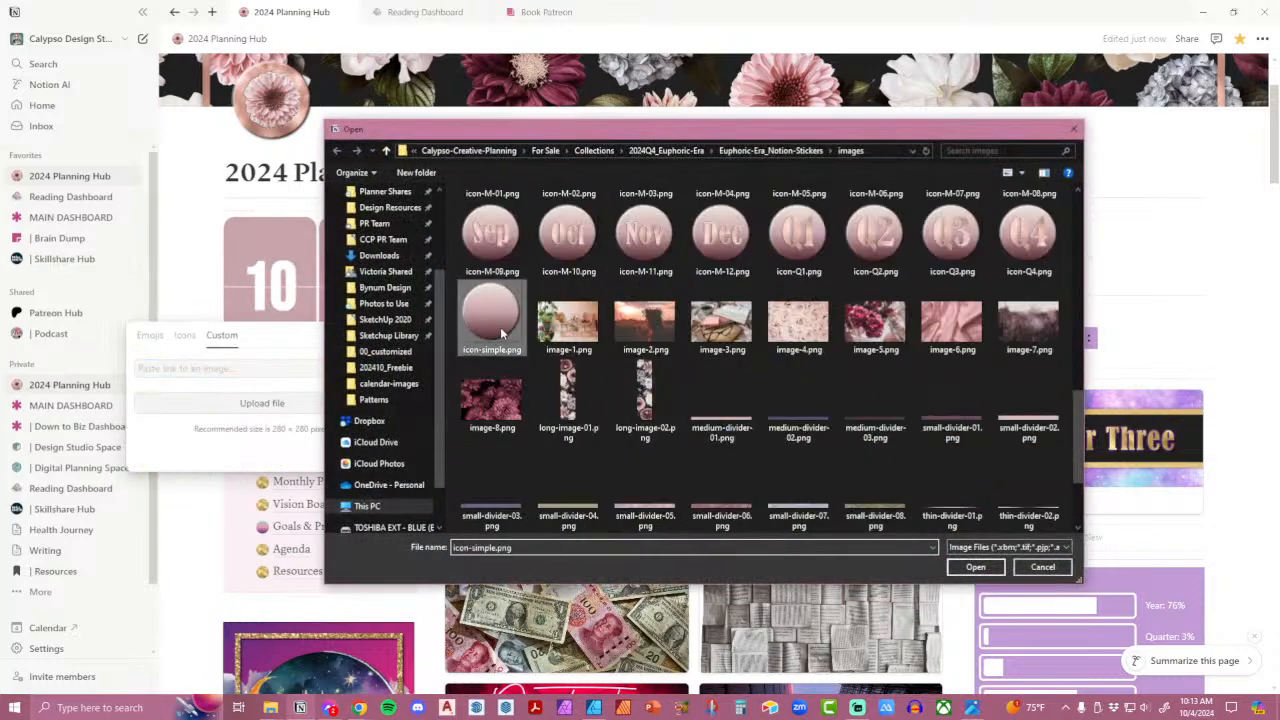
Replace the Vision Board icon in the Navigation callout with an upload of icon-simple.png.
click(263, 506)
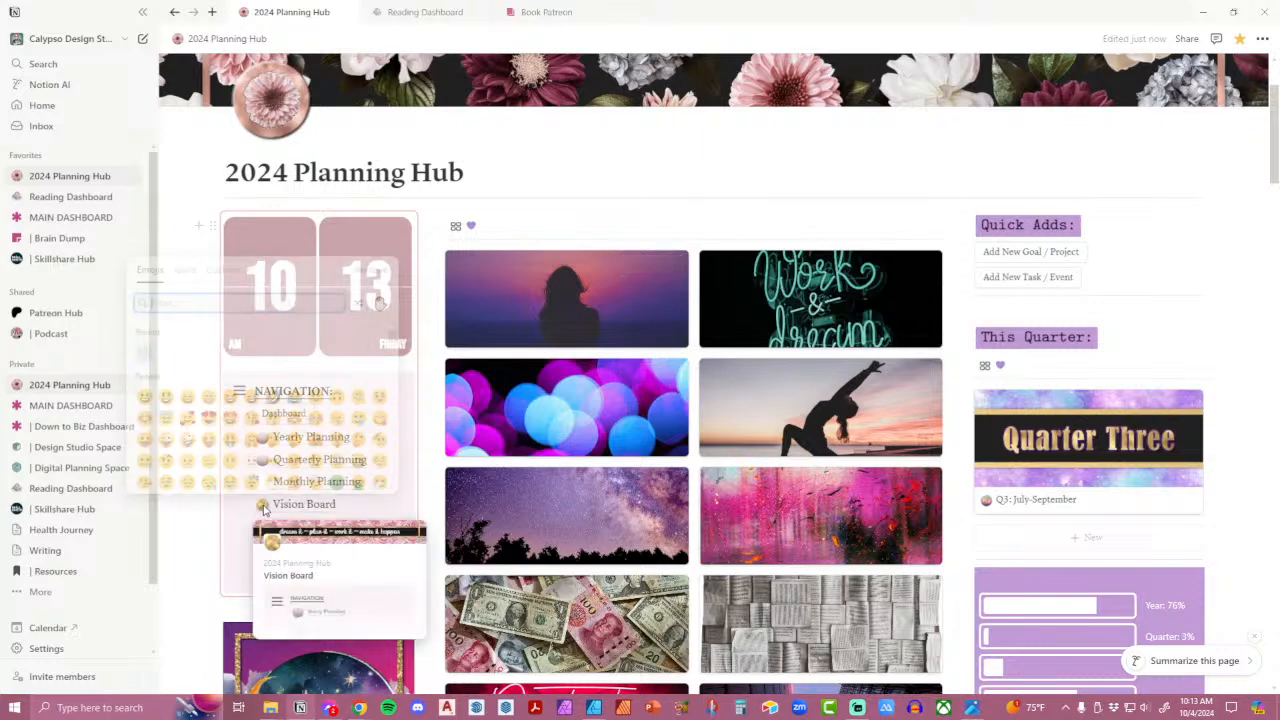
click(218, 272)
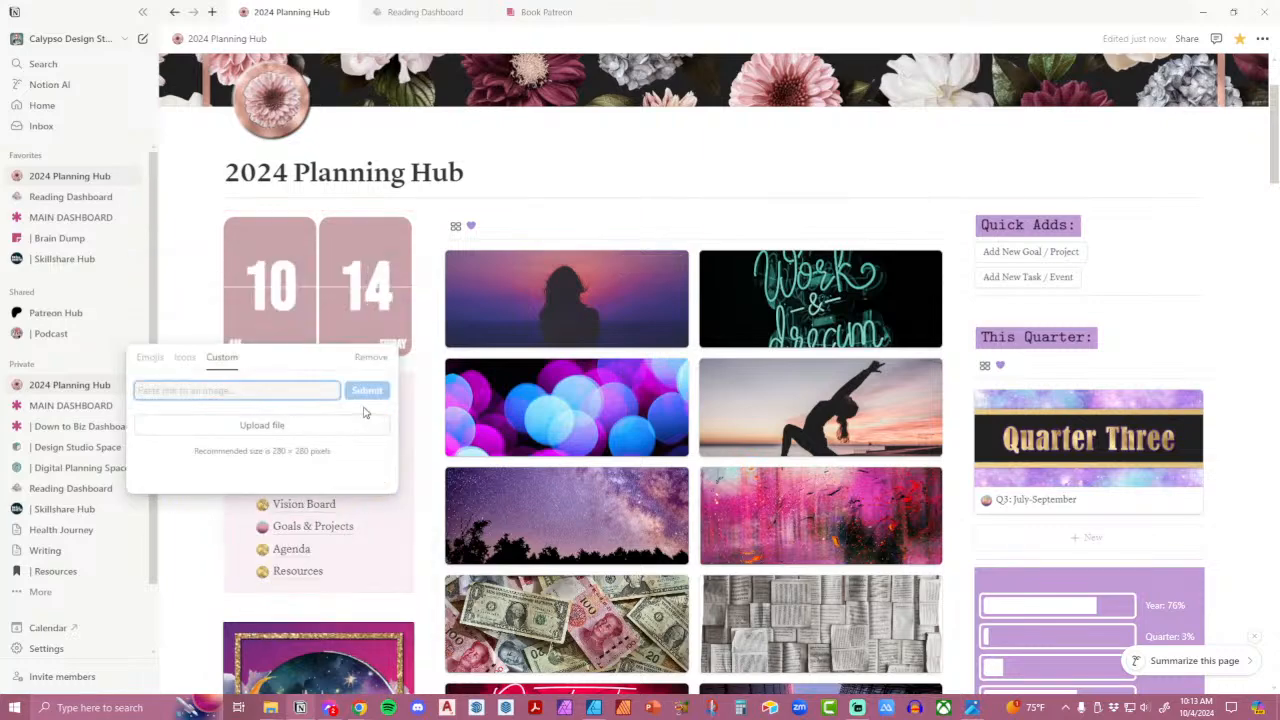
click(340, 428)
scroll(708, 400, down, 5)
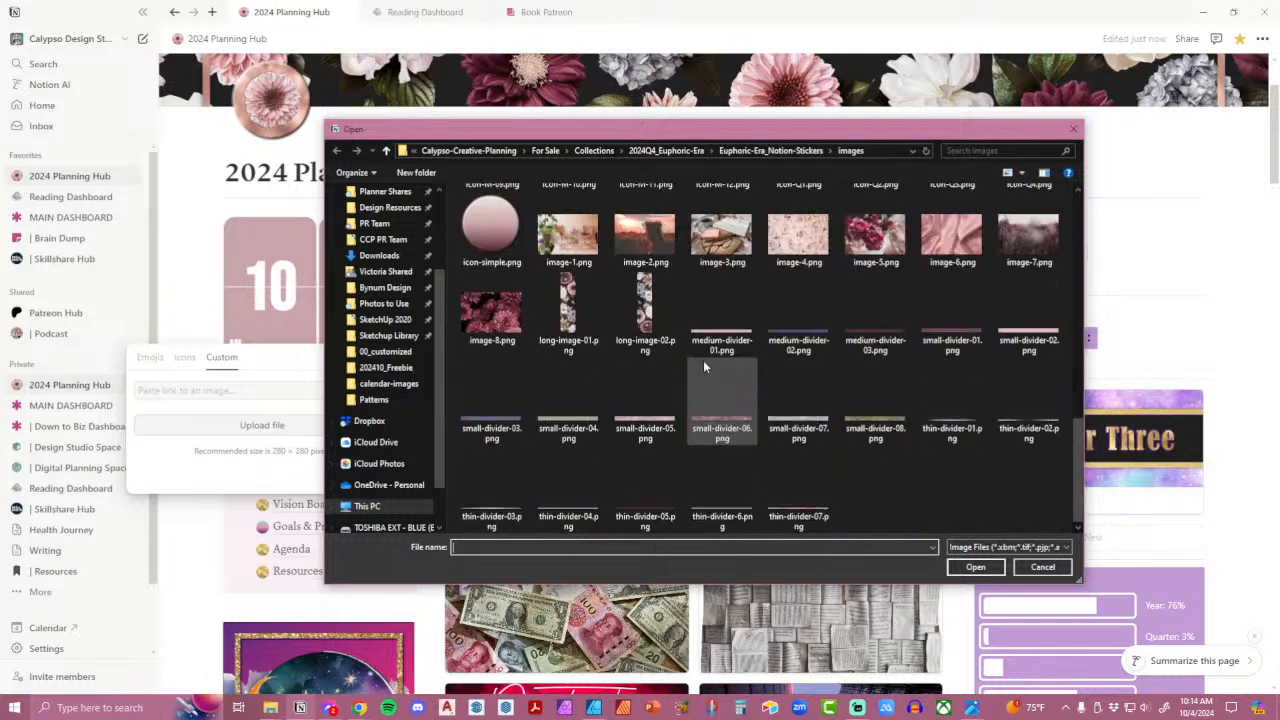
double_click(505, 228)
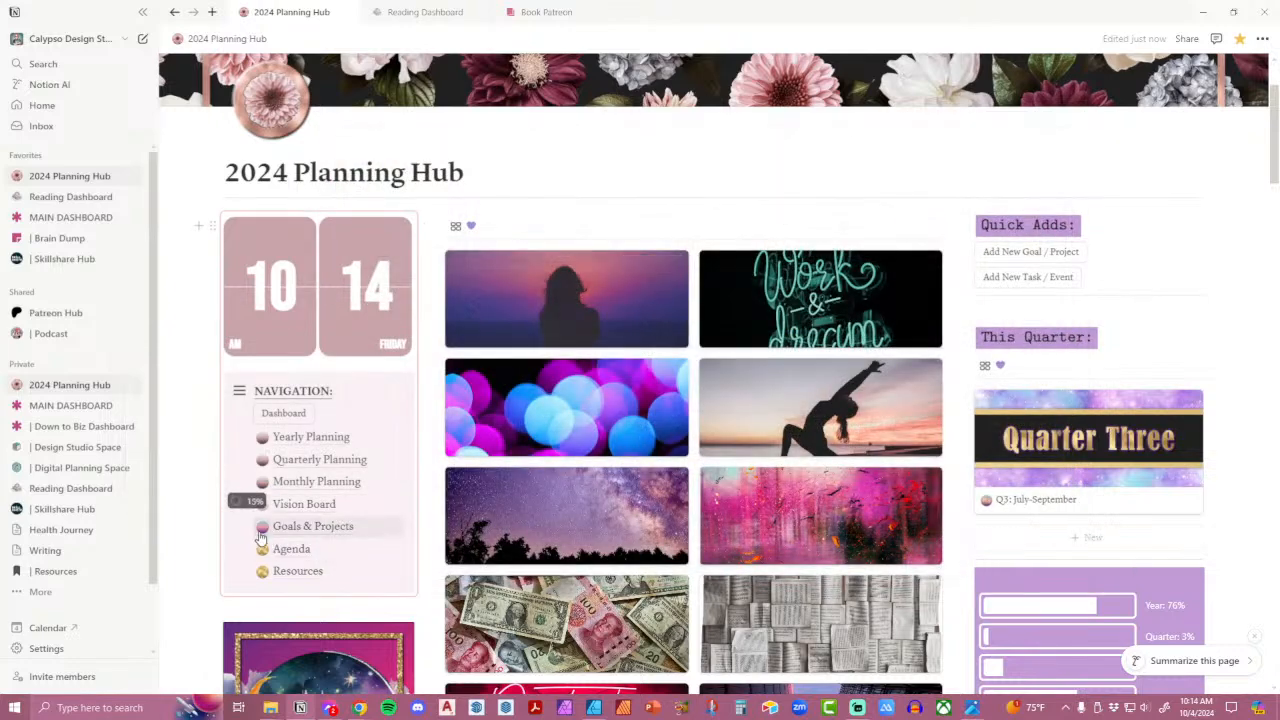
Replace the Goals & Projects icon in the Navigation callout with an upload of icon-simple.png.
click(262, 530)
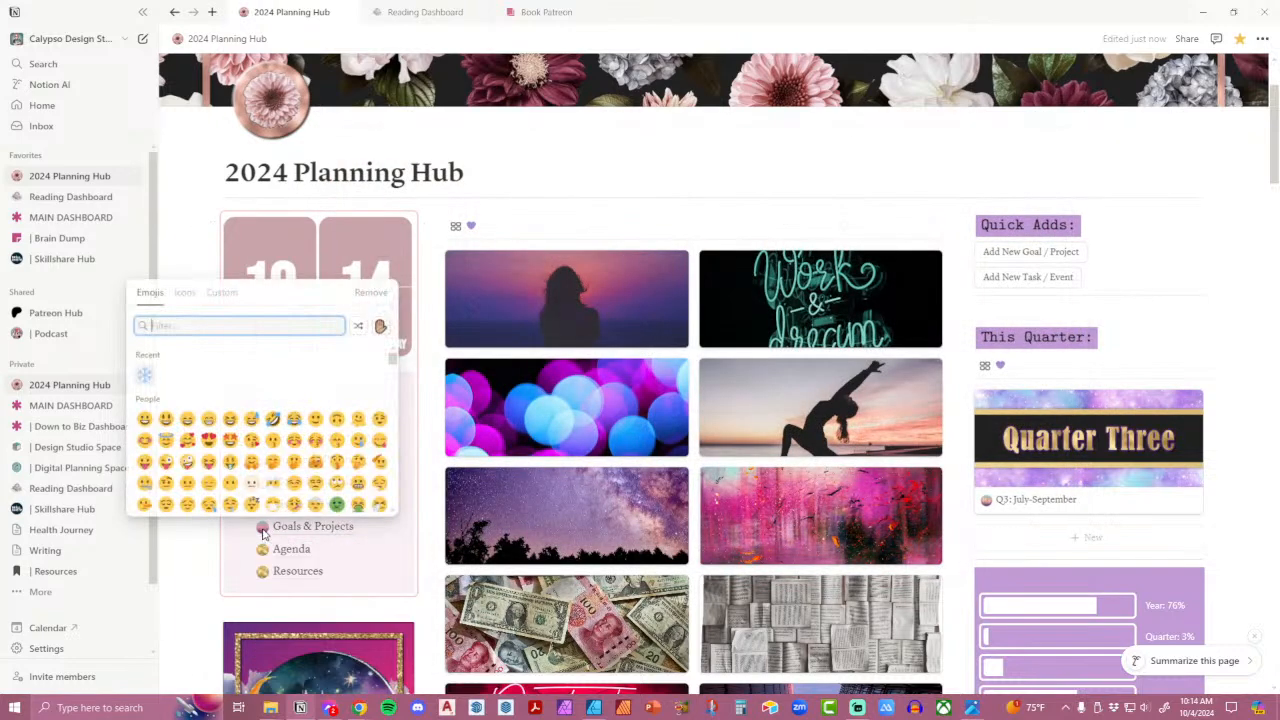
click(222, 290)
click(209, 451)
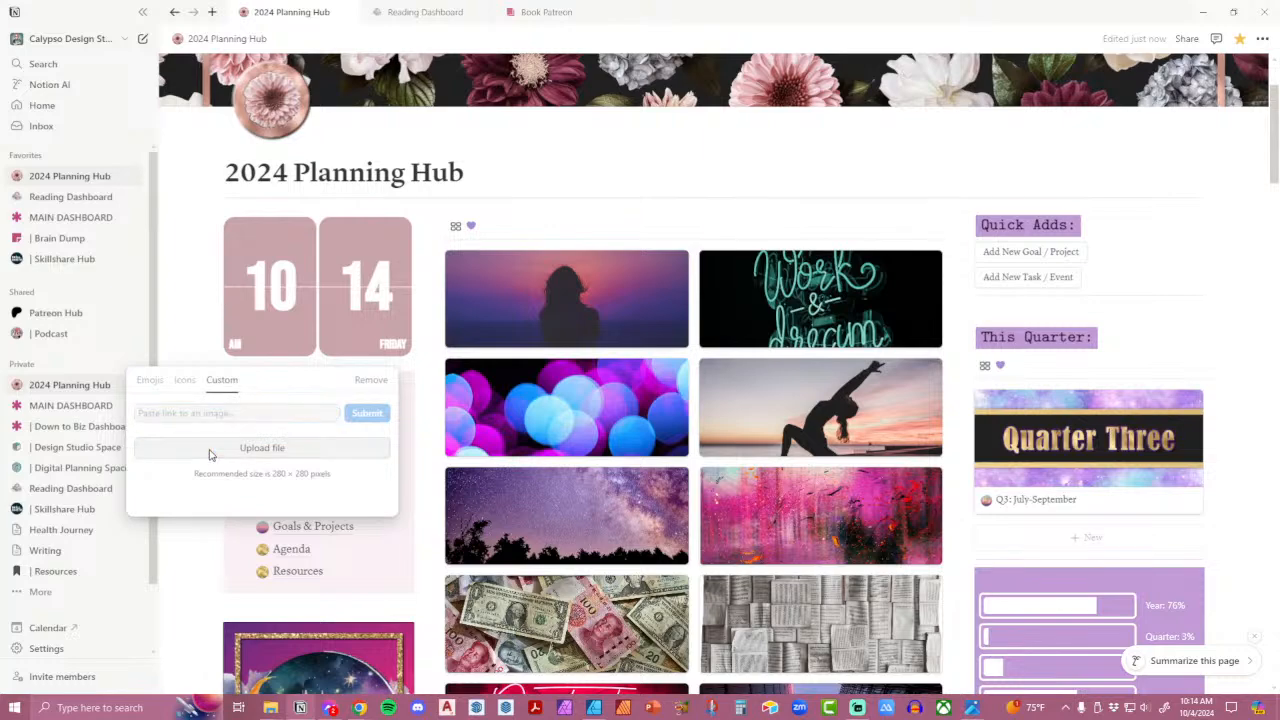
scroll(715, 337, up, 1)
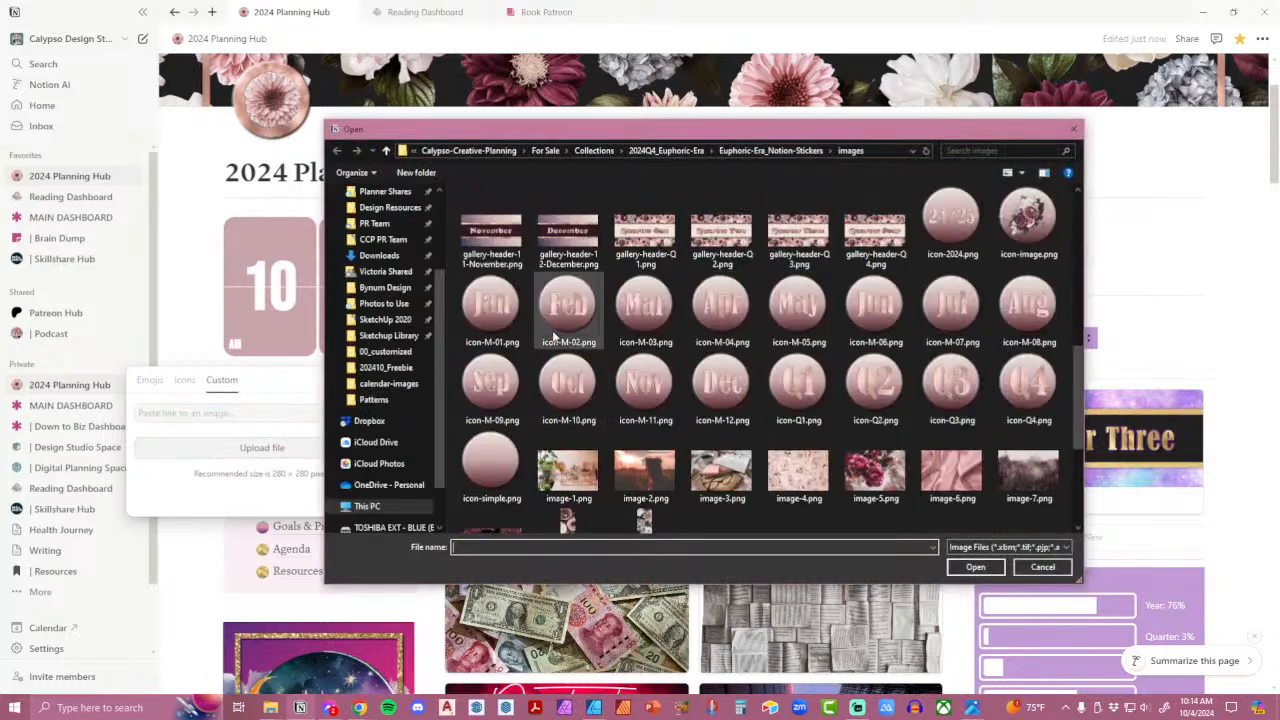
click(497, 467)
double_click(495, 462)
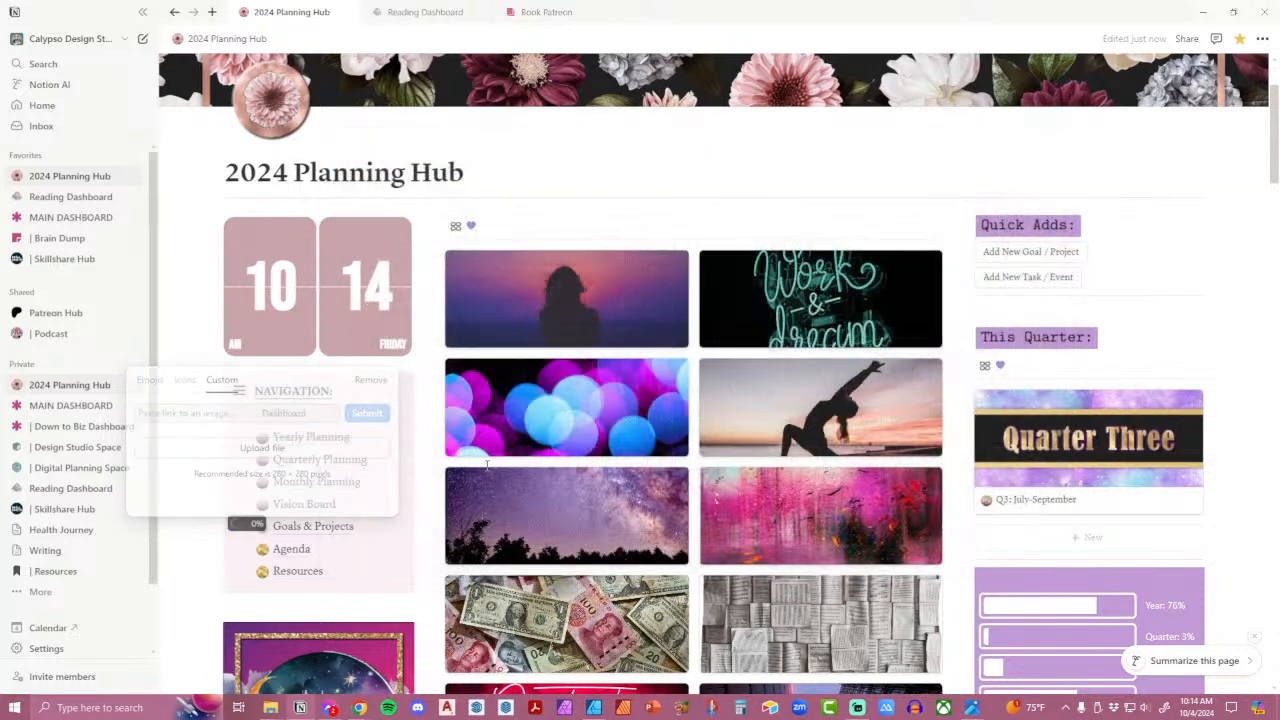
Set the Agenda icon in the Navigation callout to the custom image icon-simple.png.
click(263, 551)
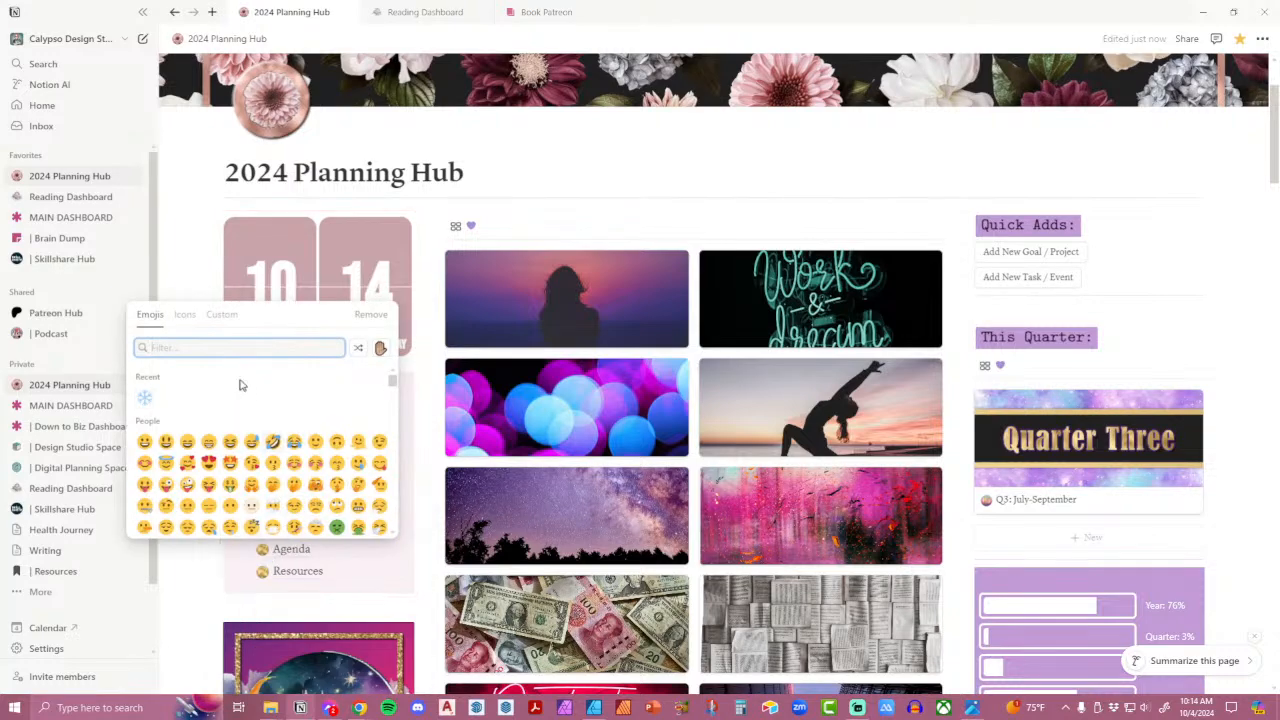
click(222, 315)
click(229, 477)
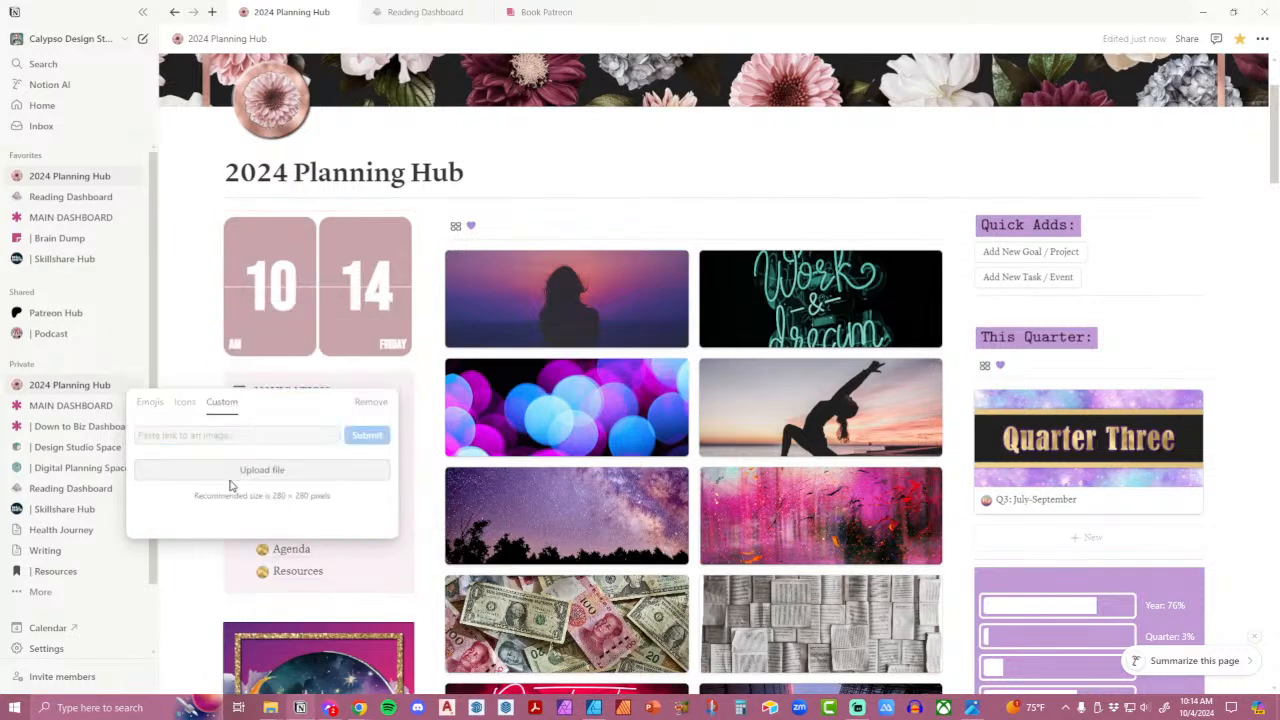
scroll(716, 333, down, 5)
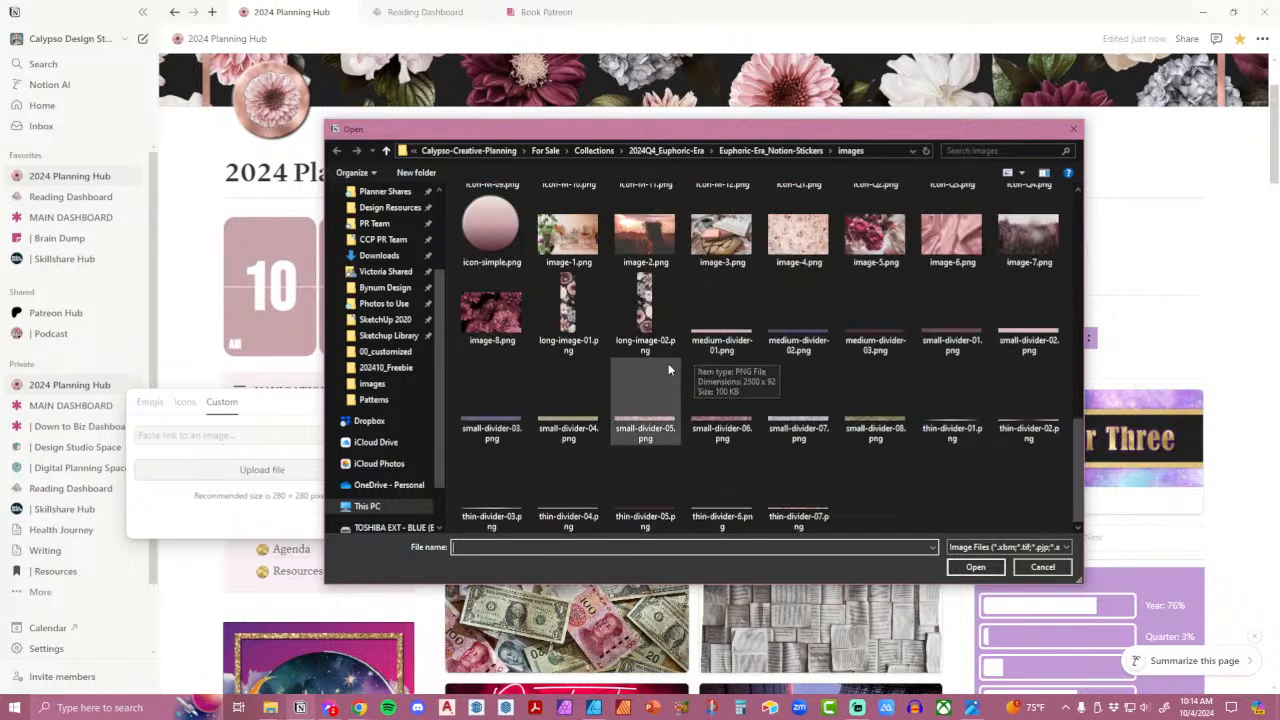
double_click(491, 225)
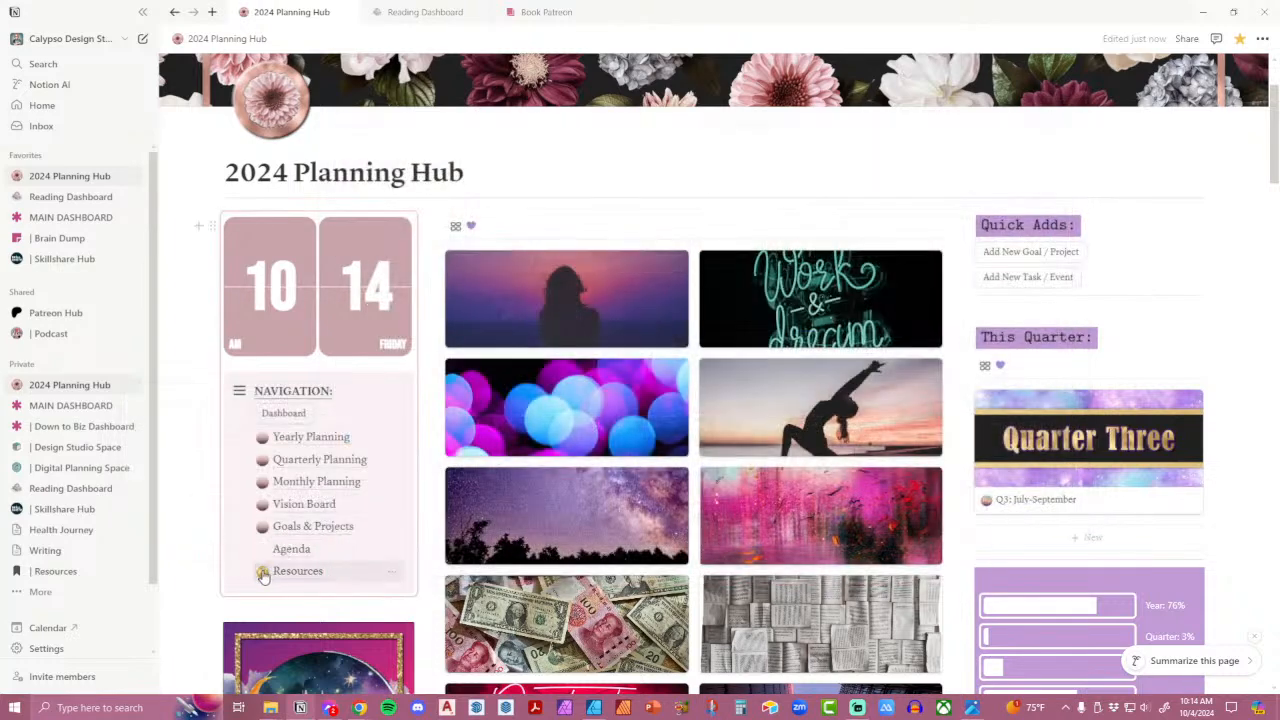
Set the Resources icon in the Navigation callout to the custom image icon-simple.png.
click(262, 570)
click(222, 339)
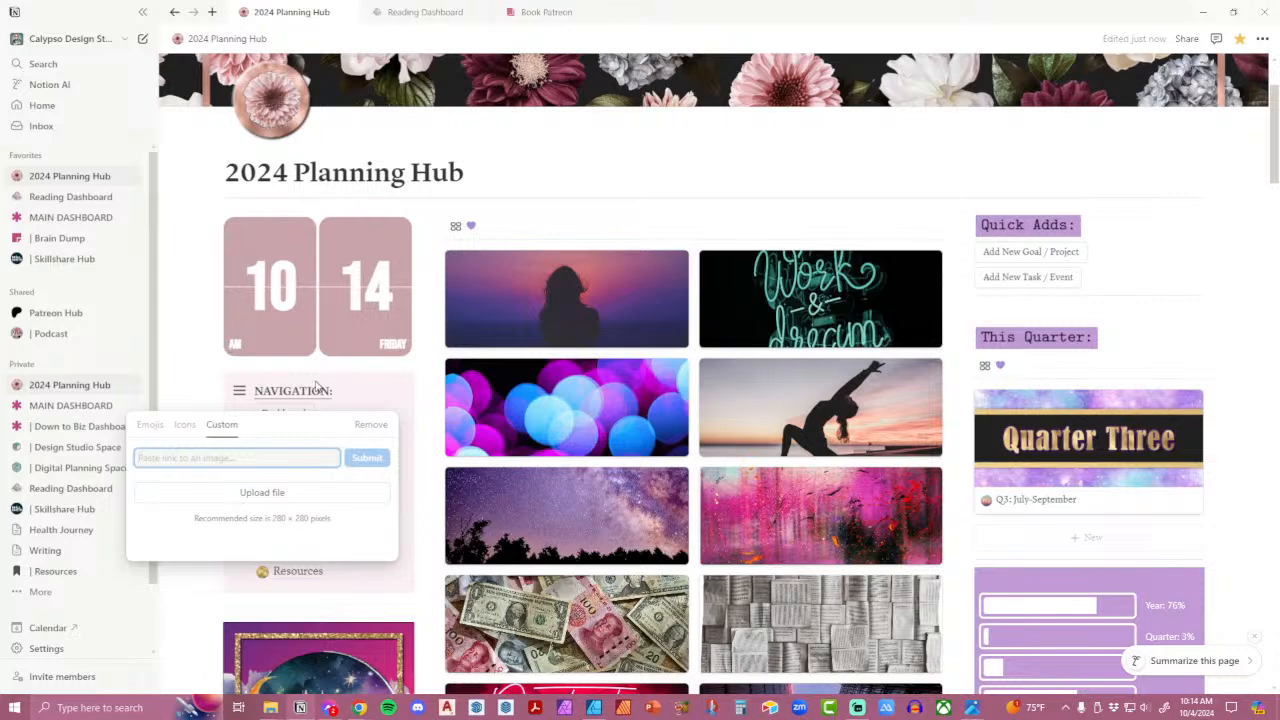
click(255, 492)
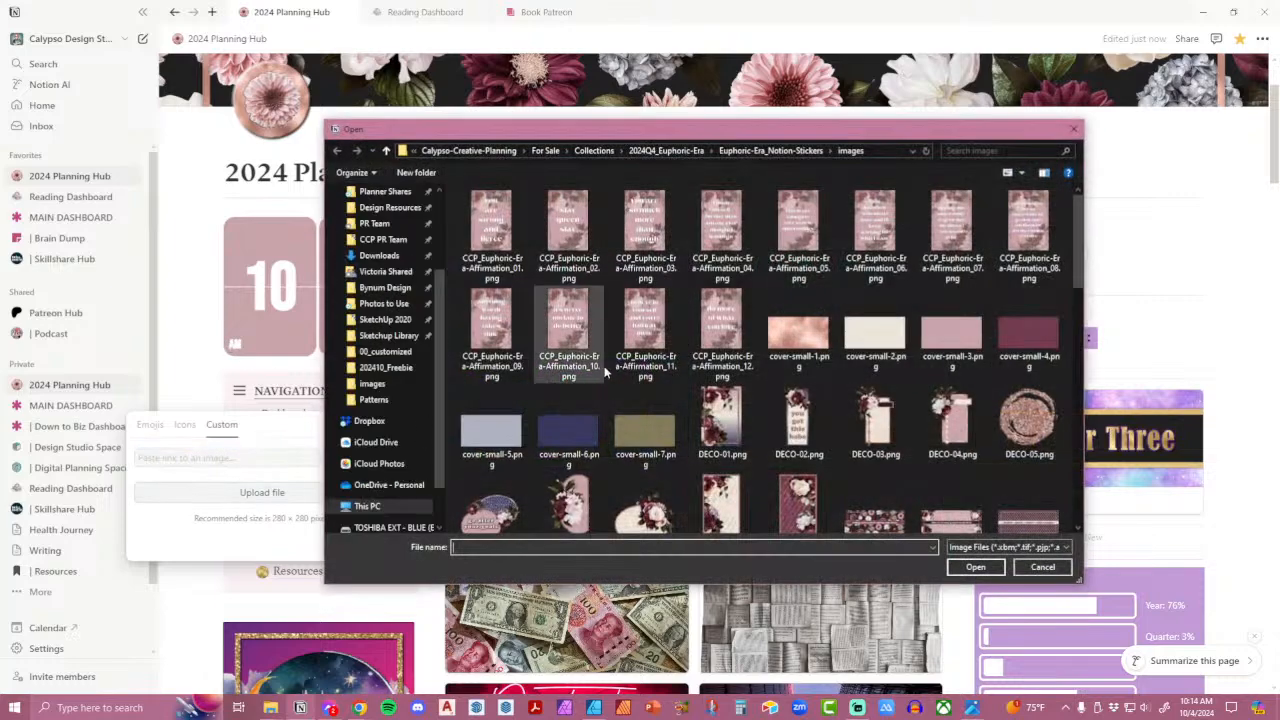
scroll(606, 366, down, 5)
double_click(491, 228)
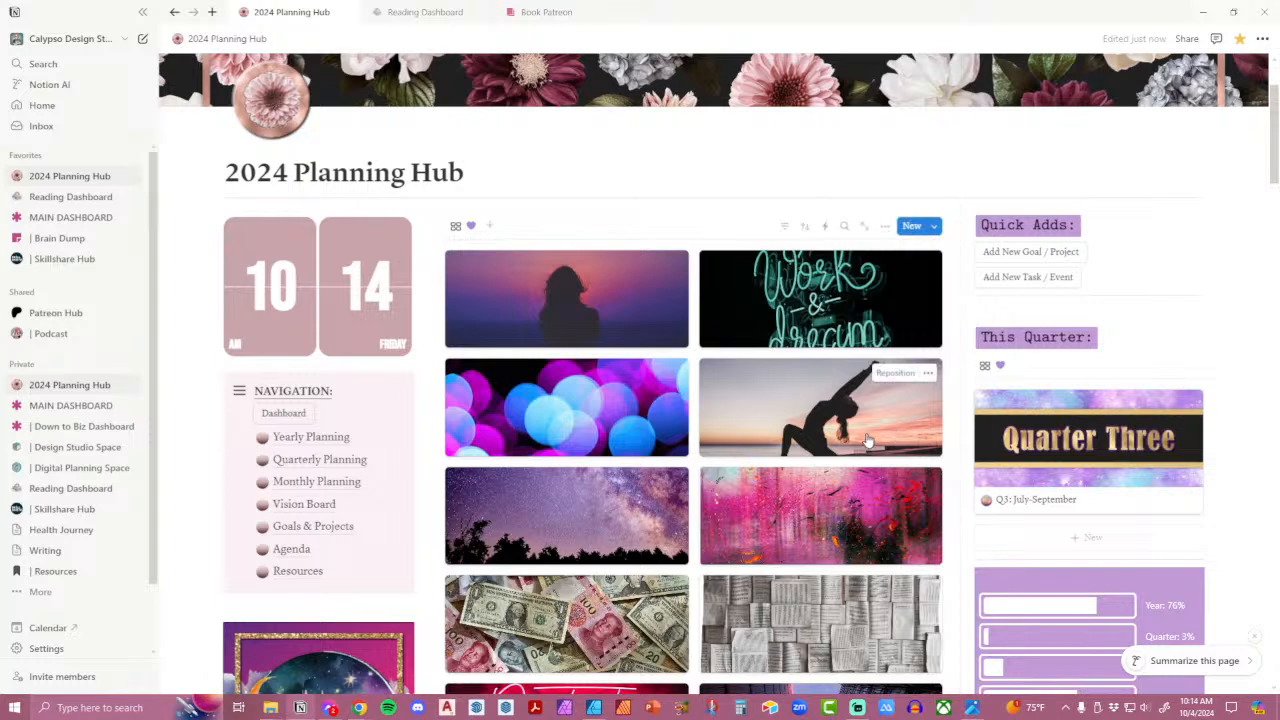
Replace the castle image below the Navigation callout with DECO-01.png from the Euphoric-Era_Notion-Stickers images folder.
scroll(862, 425, down, 5)
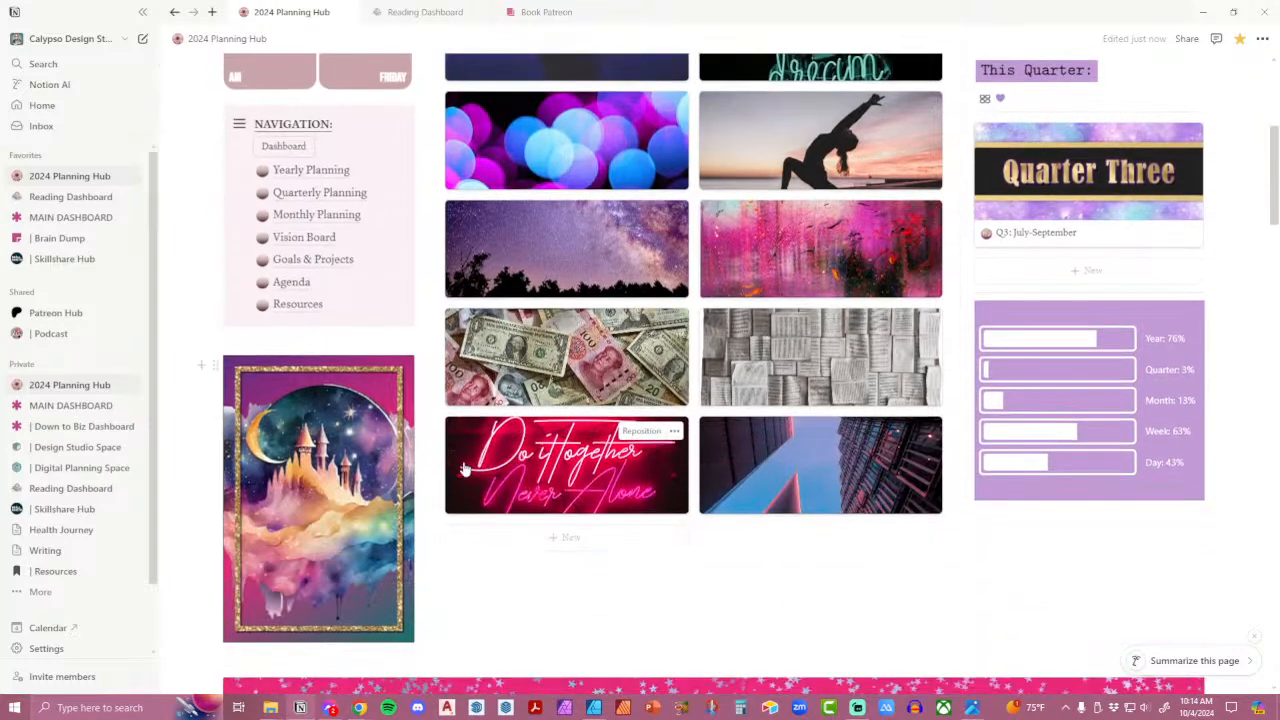
click(402, 368)
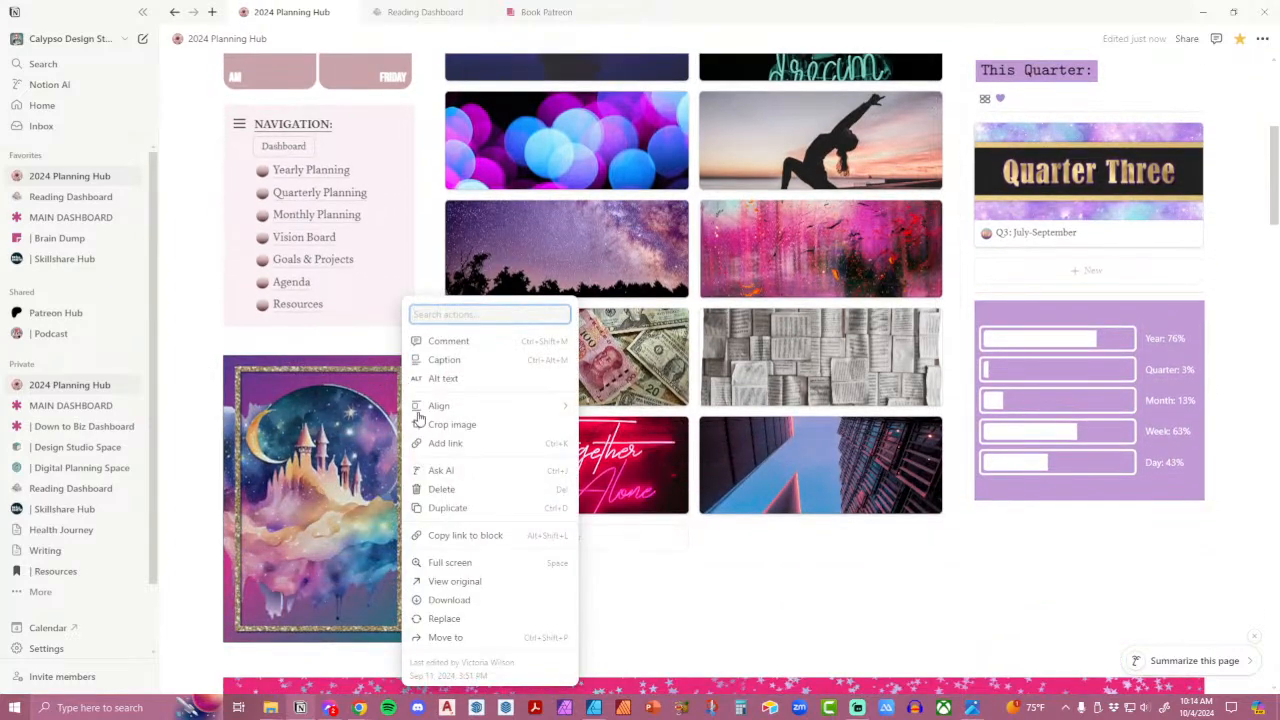
click(460, 620)
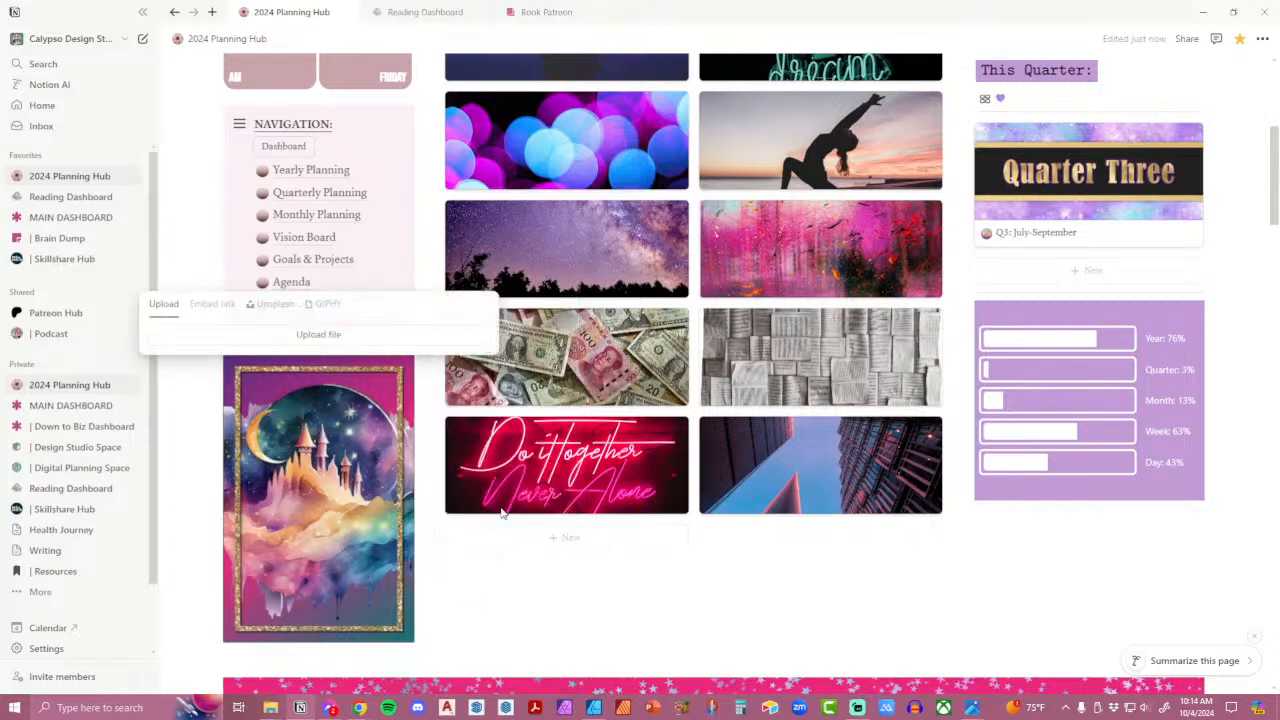
click(366, 336)
scroll(780, 340, down, 1)
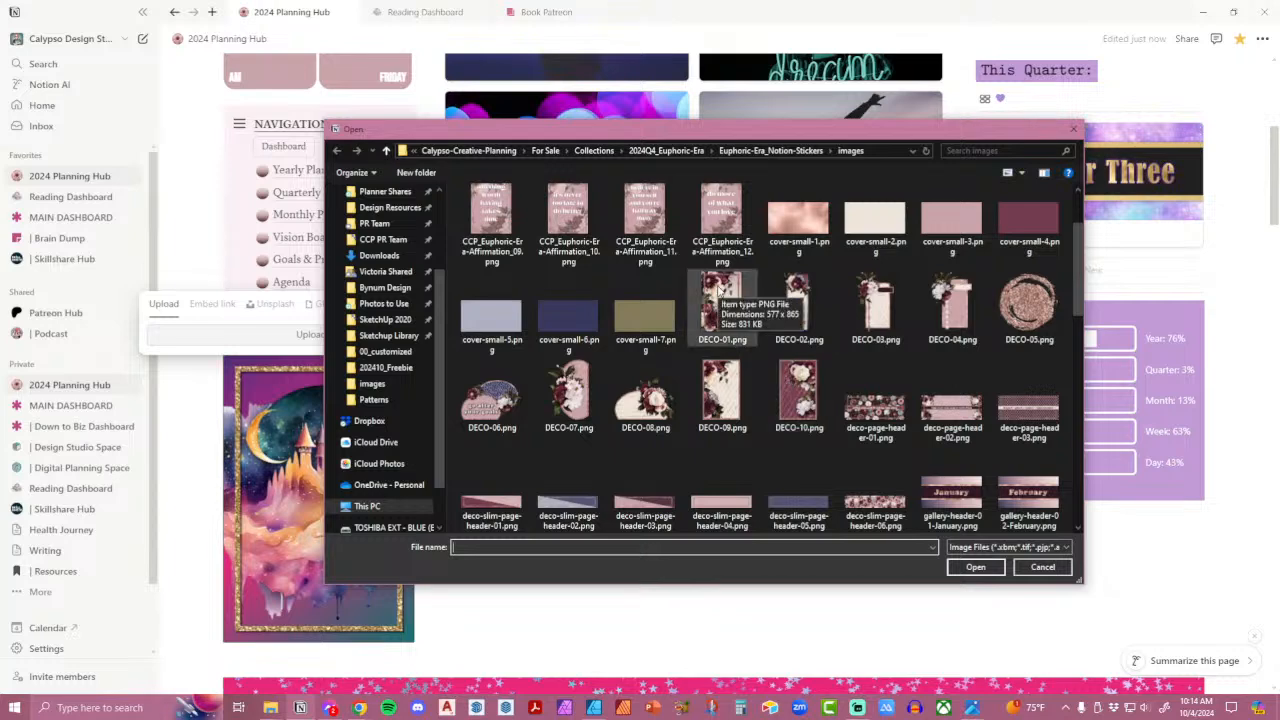
double_click(719, 289)
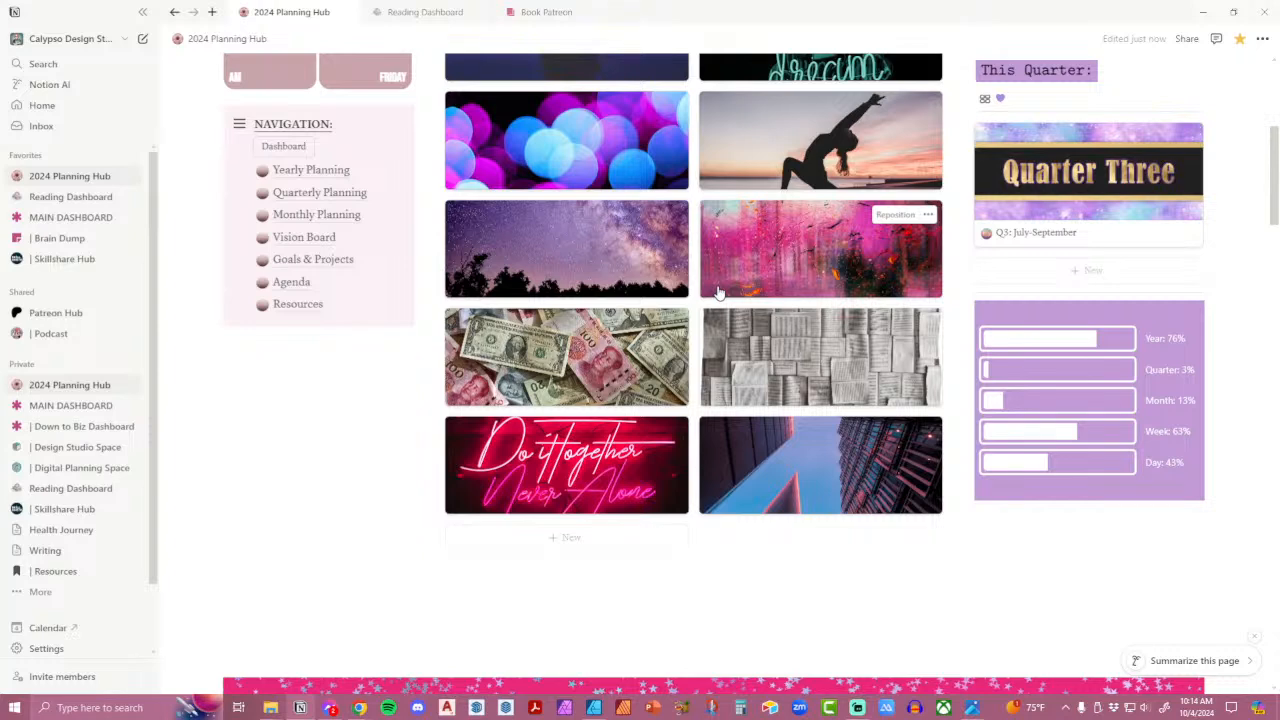
Examine the affirmation gallery in the Gallery Stash on the Resources page, and return to the 2024 Planning Hub.
click(298, 306)
scroll(768, 390, down, 10)
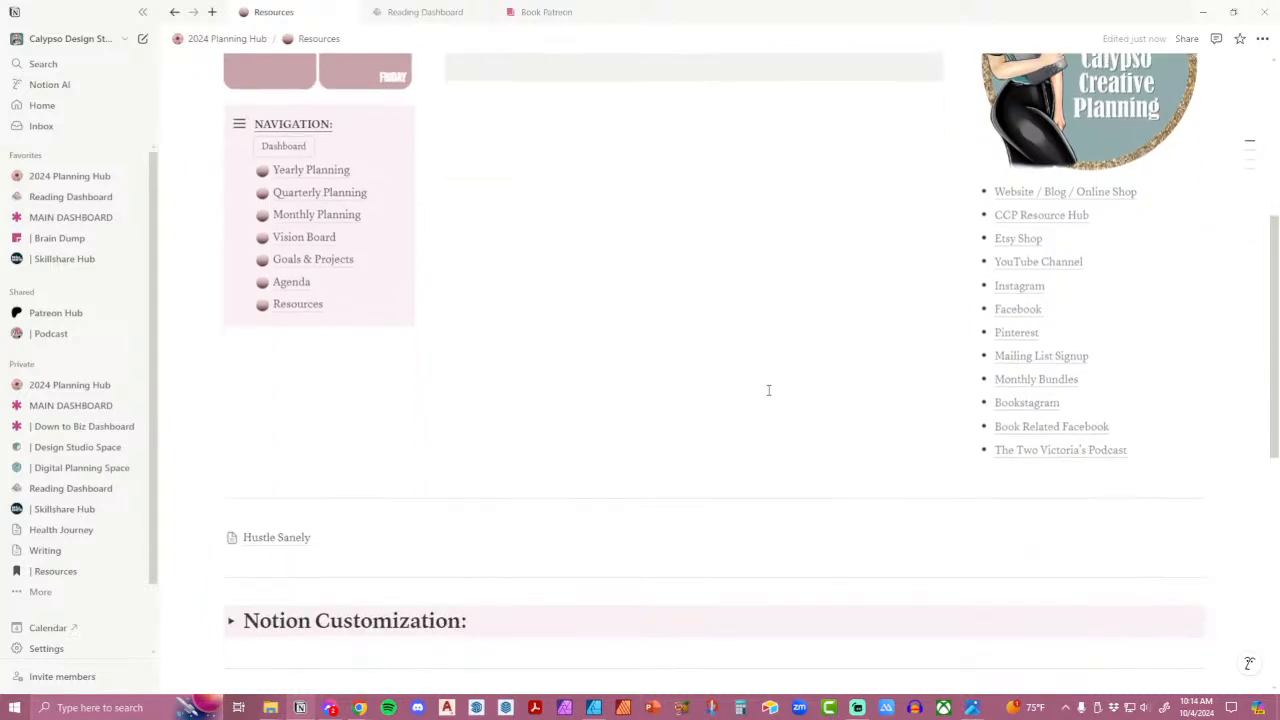
click(234, 455)
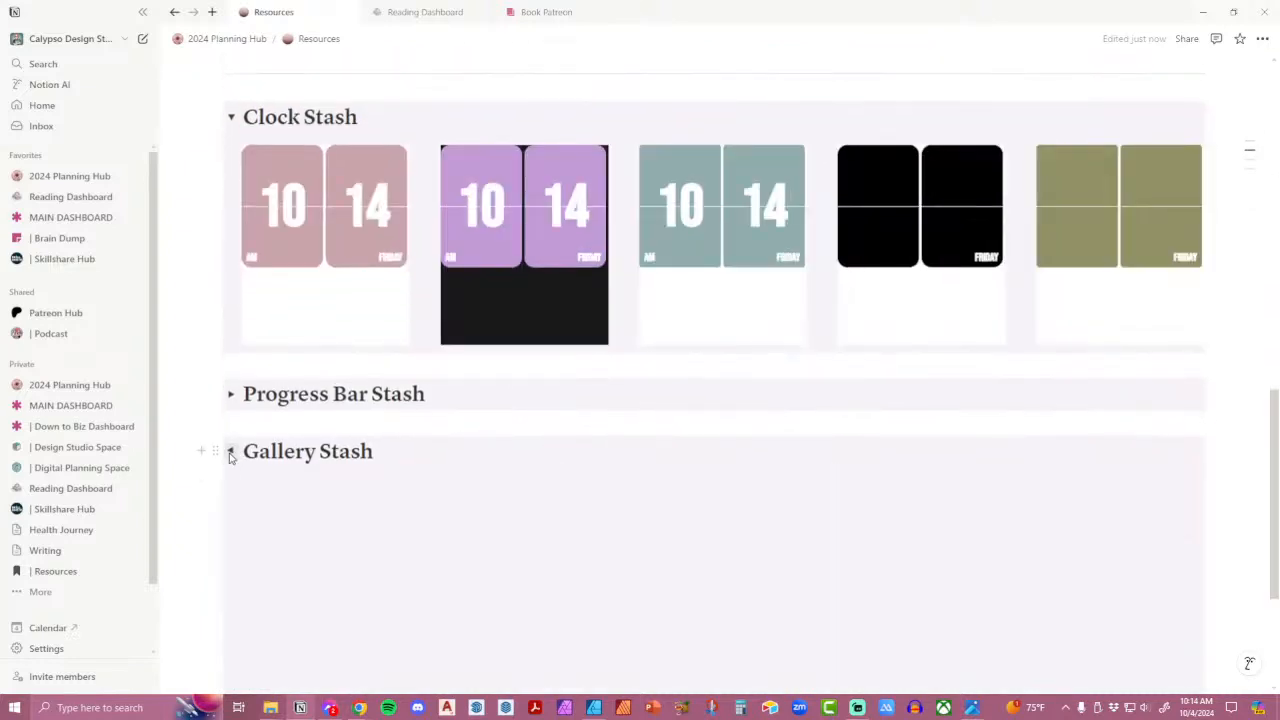
scroll(606, 380, down, 3)
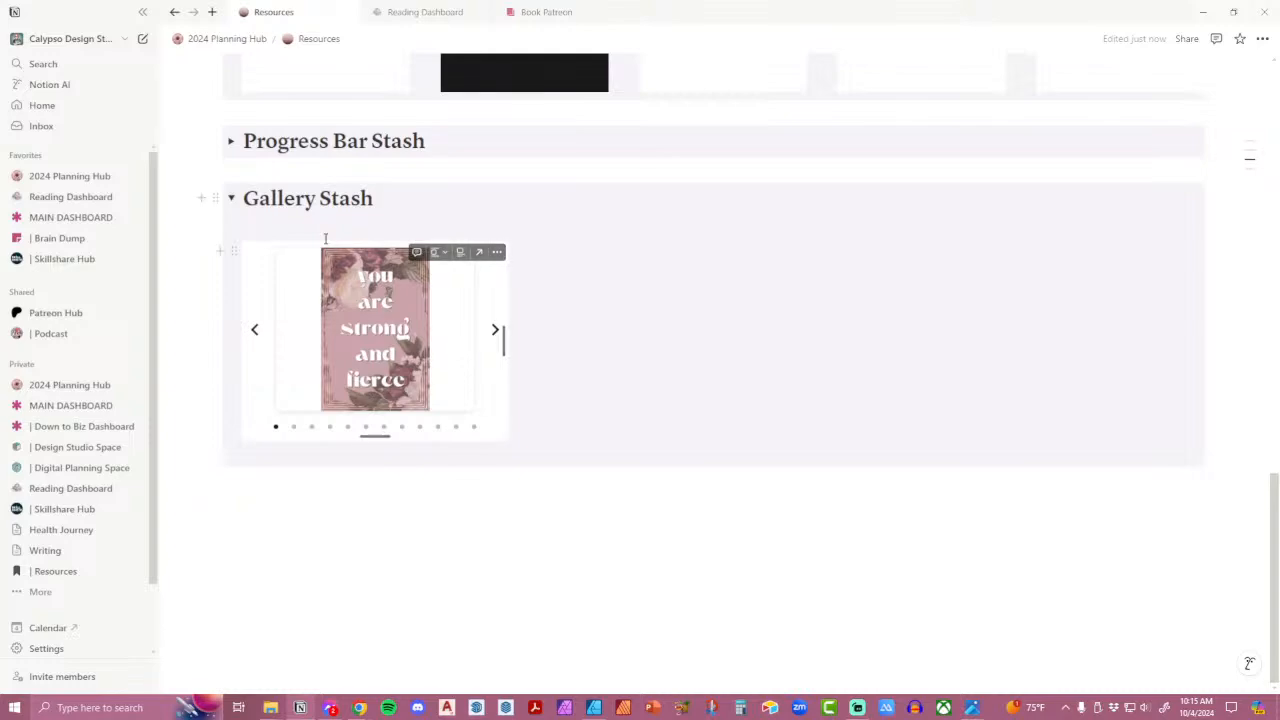
scroll(374, 371, up, 15)
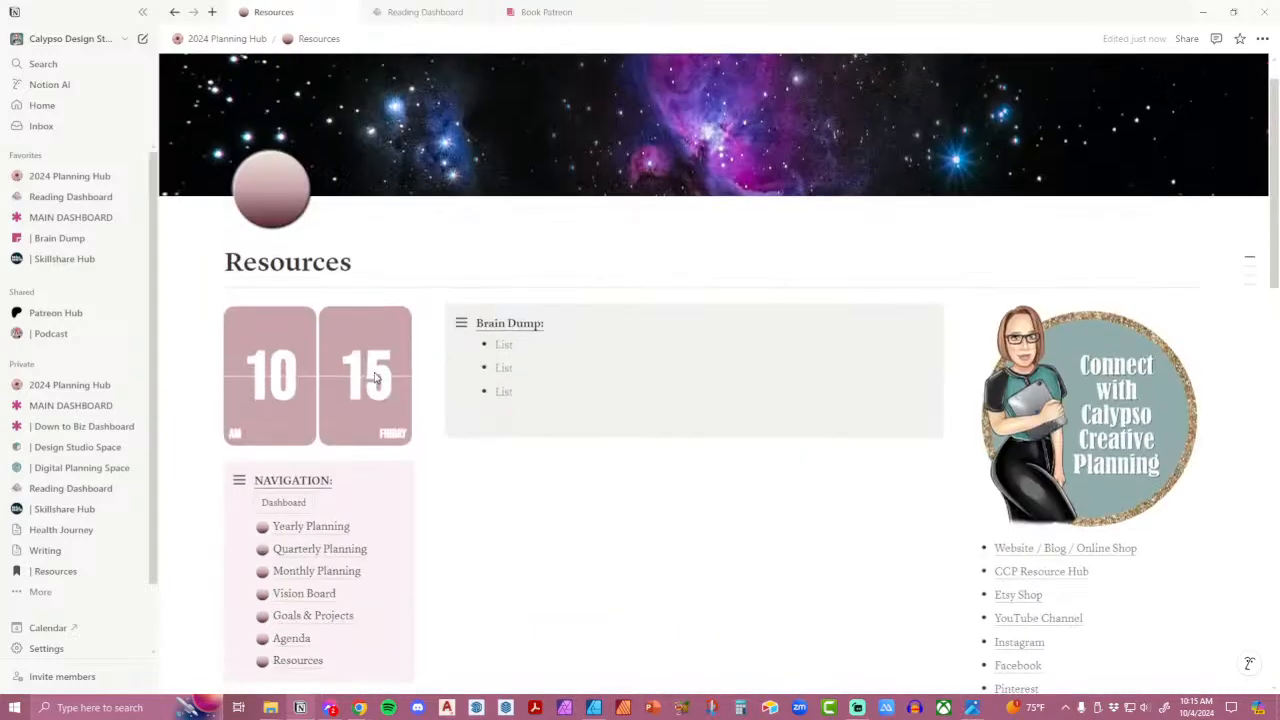
scroll(375, 375, down, 1)
click(284, 413)
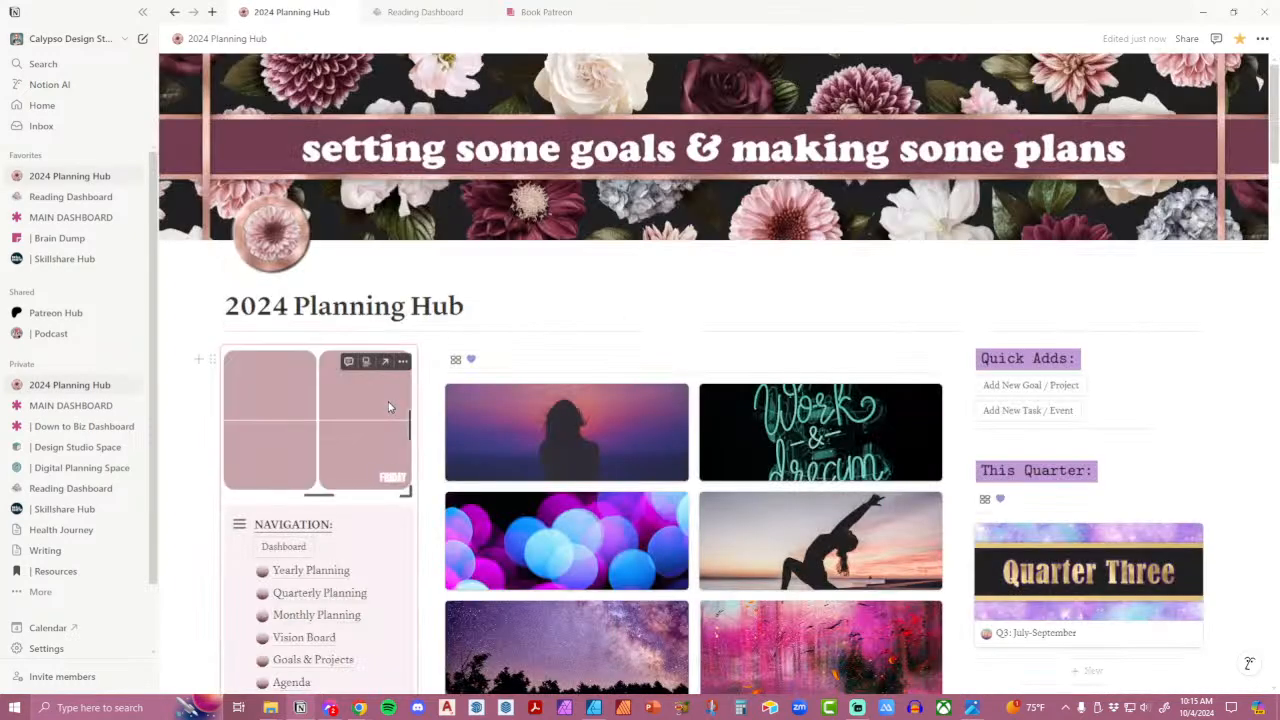
Insert a black heart emoji in the empty line below the vision board gallery, then cut it for reuse.
scroll(390, 407, down, 3)
scroll(477, 383, up, 1)
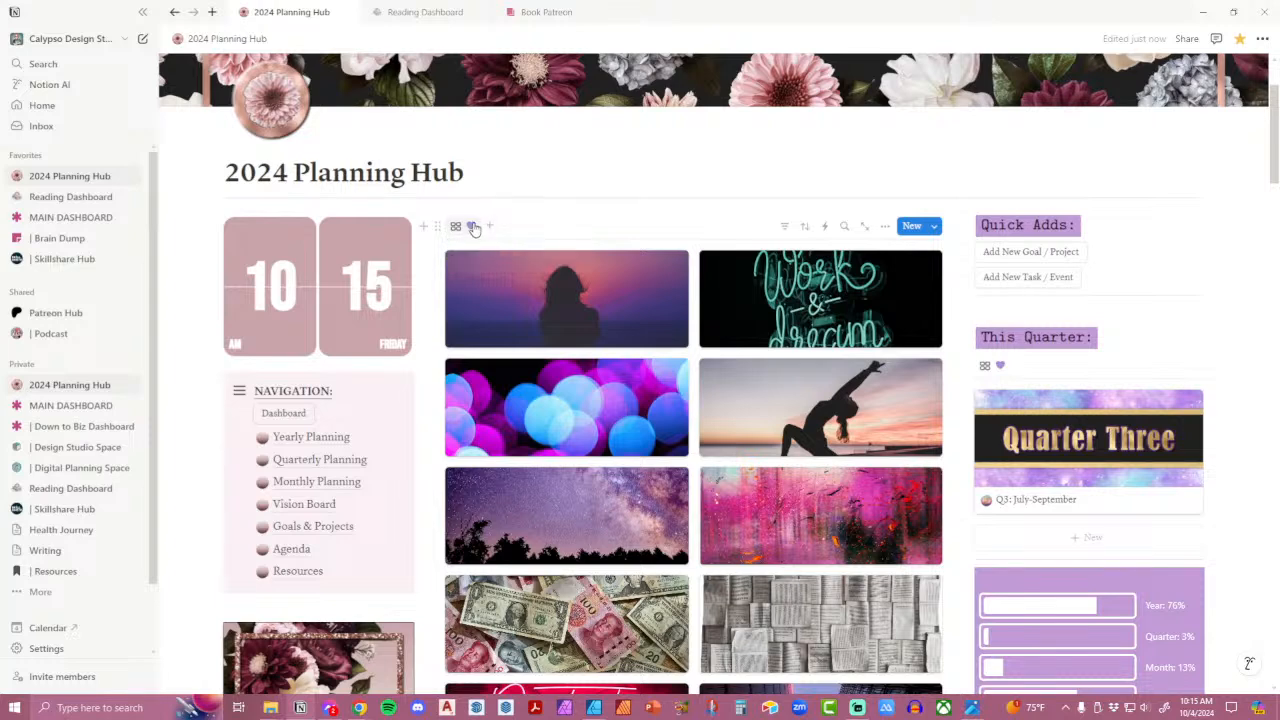
scroll(522, 226, down, 1)
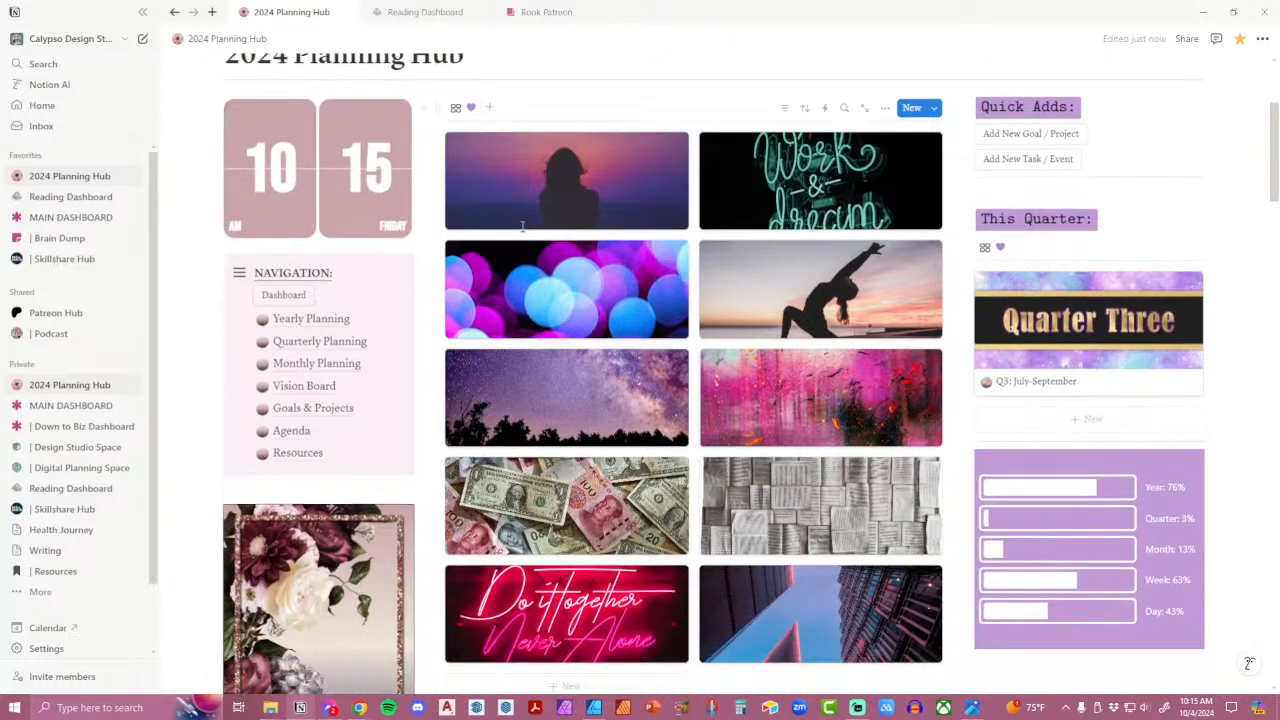
scroll(522, 226, down, 3)
click(622, 467)
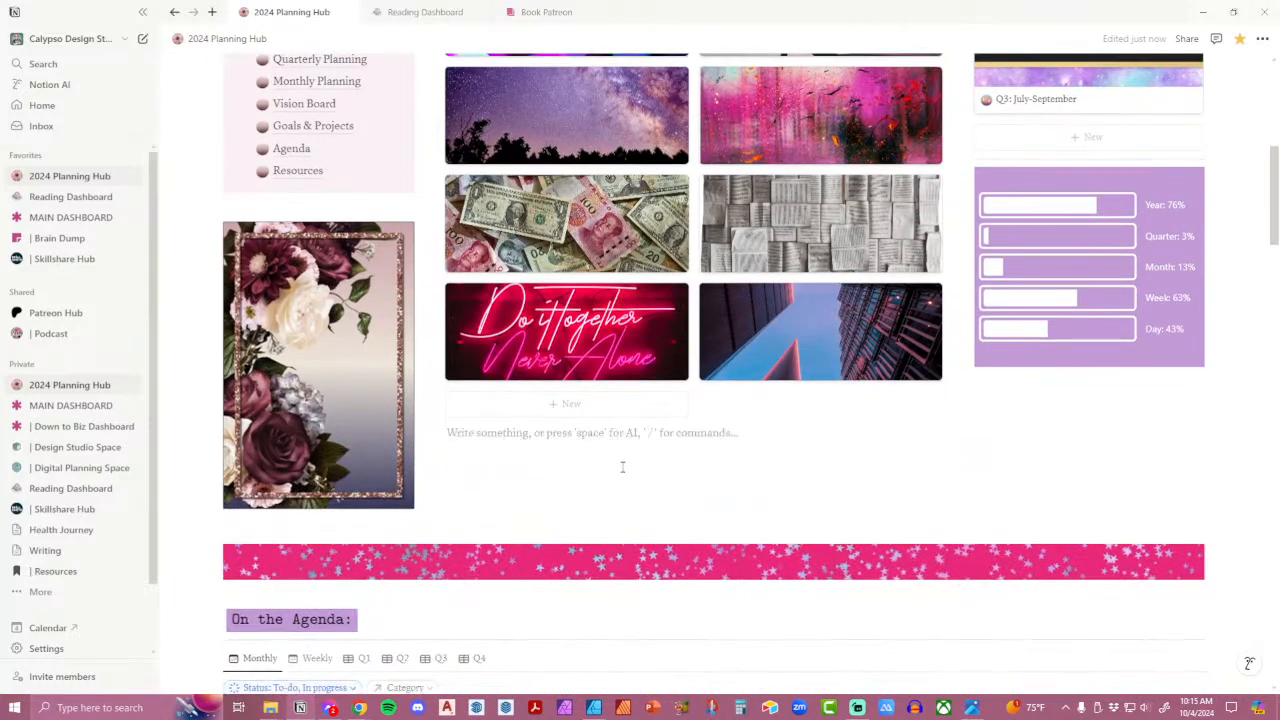
text(/EMO)
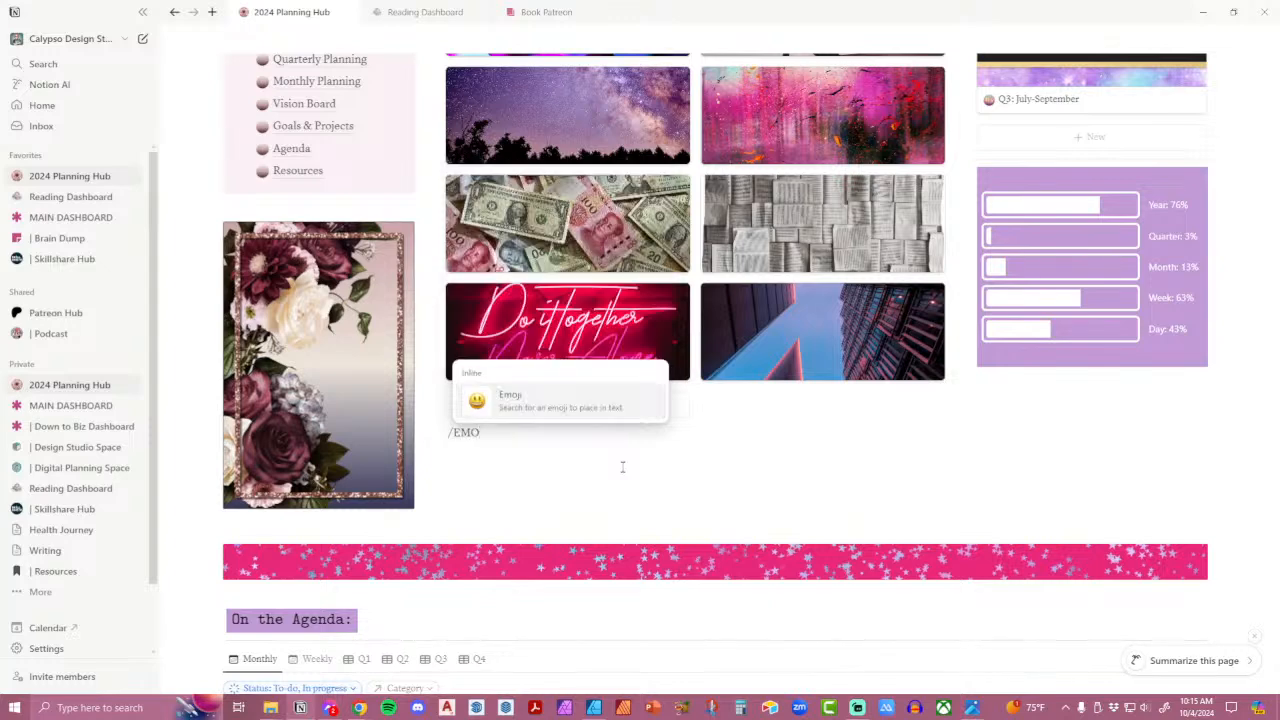
click(586, 410)
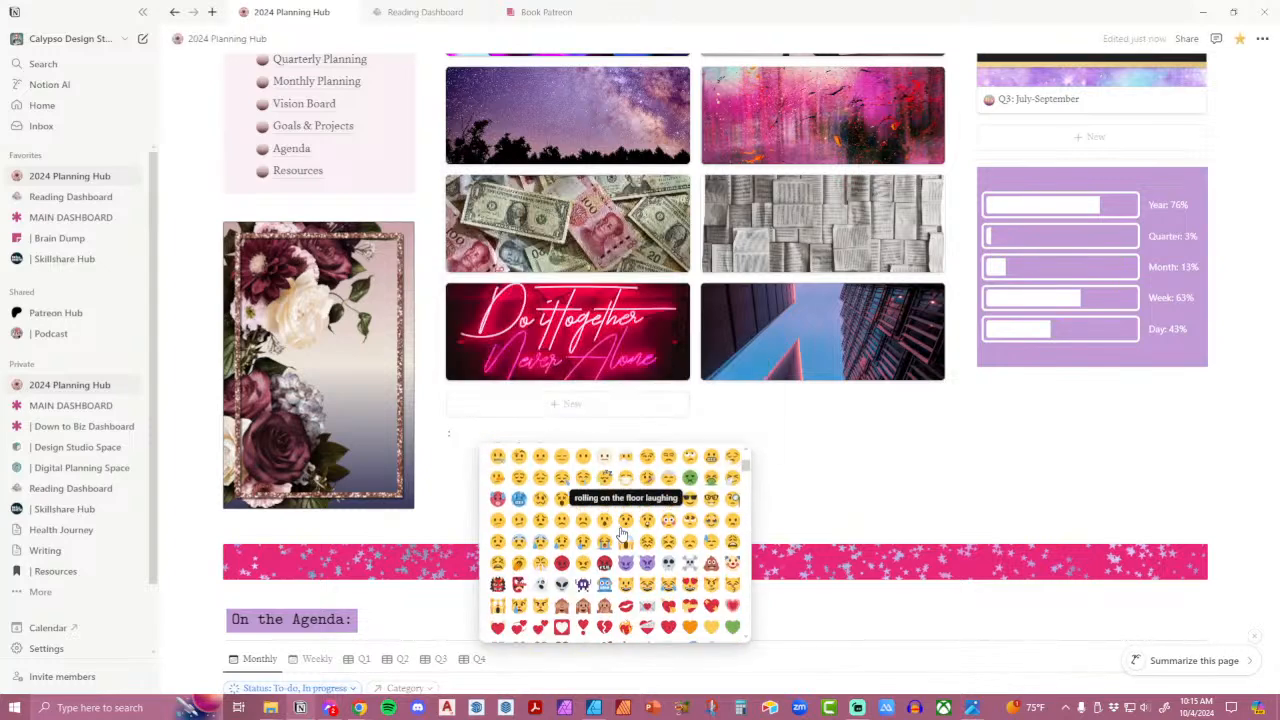
scroll(622, 537, down, 3)
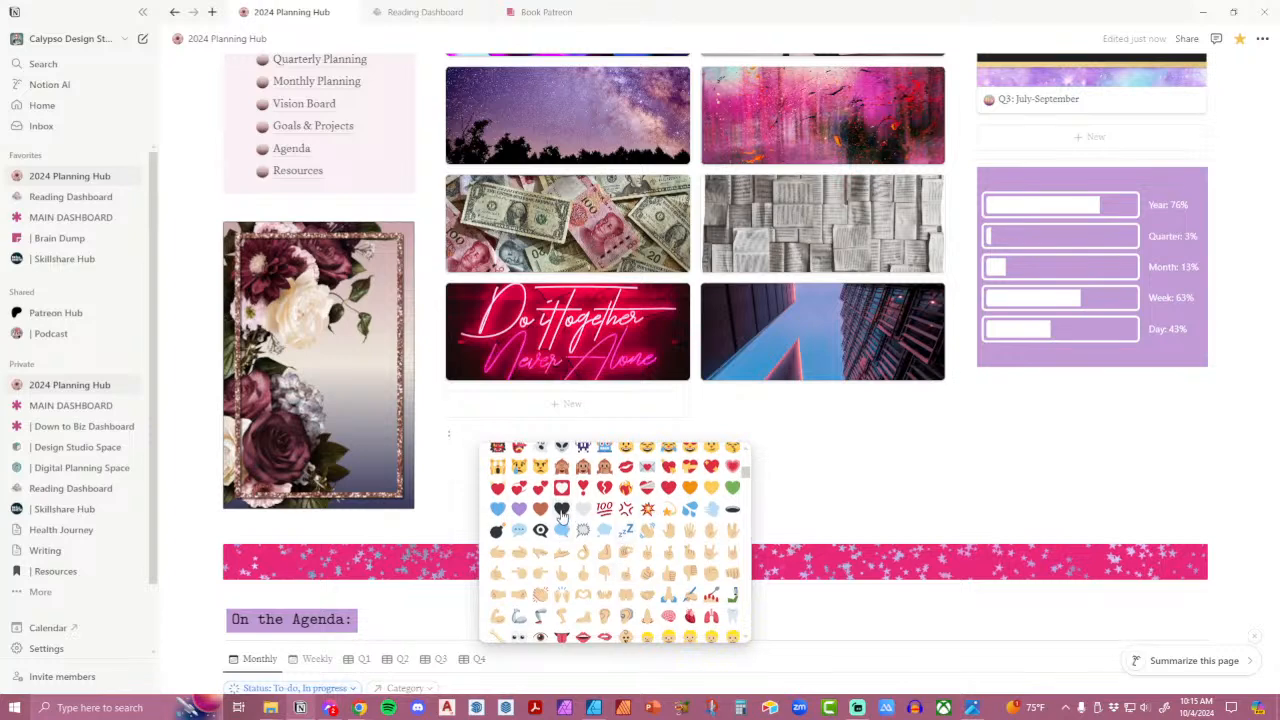
click(562, 510)
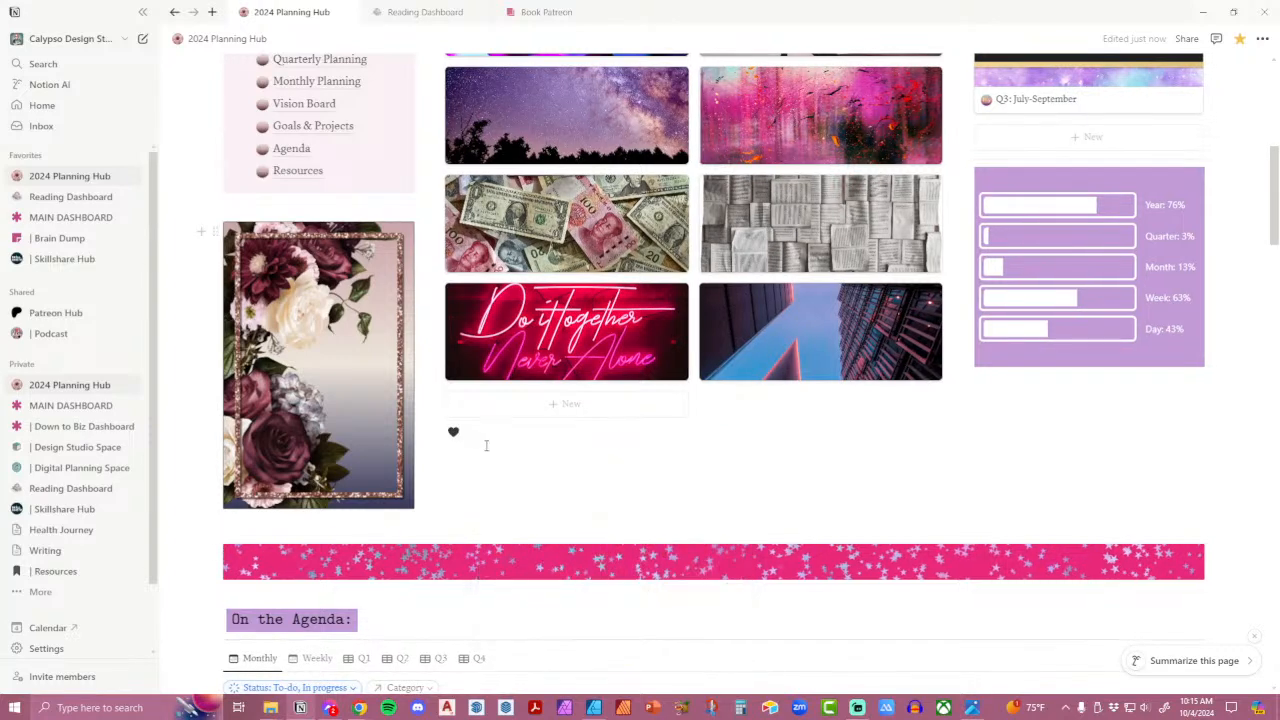
key(shift+Left)
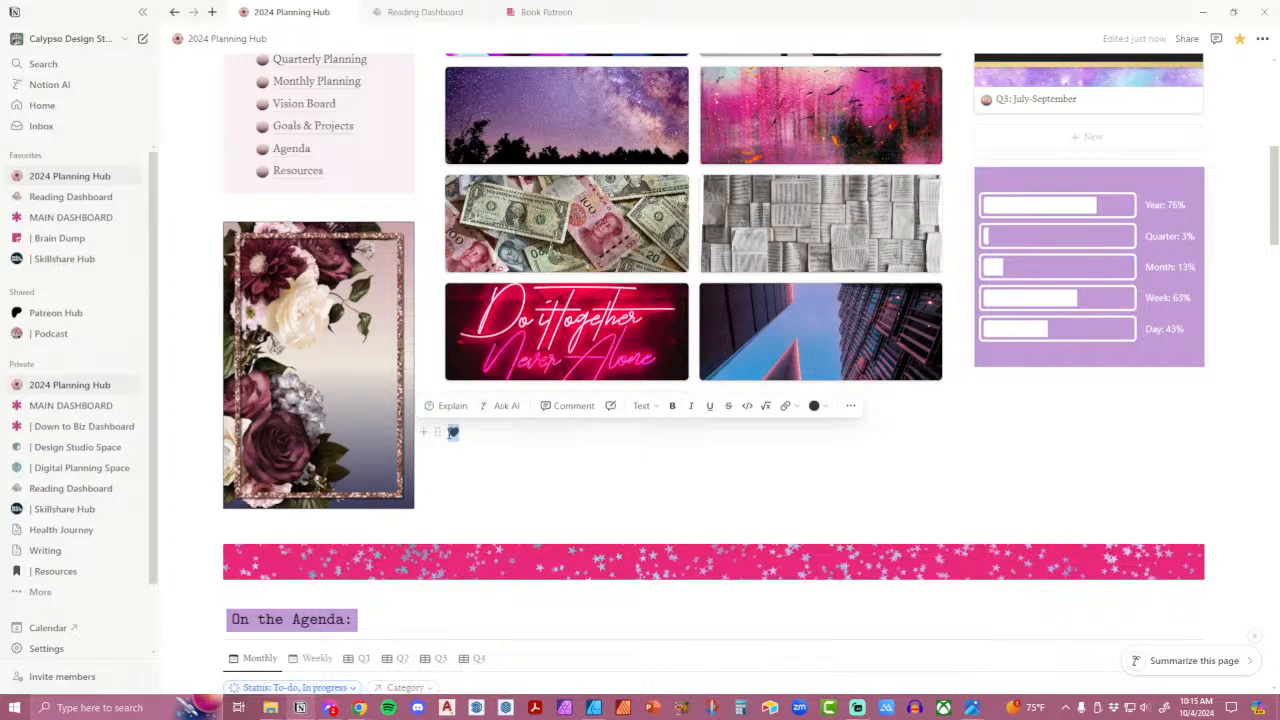
key(BackSpace)
Rename the vision board gallery view by replacing the purple heart with the black heart emoji.
scroll(450, 434, up, 5)
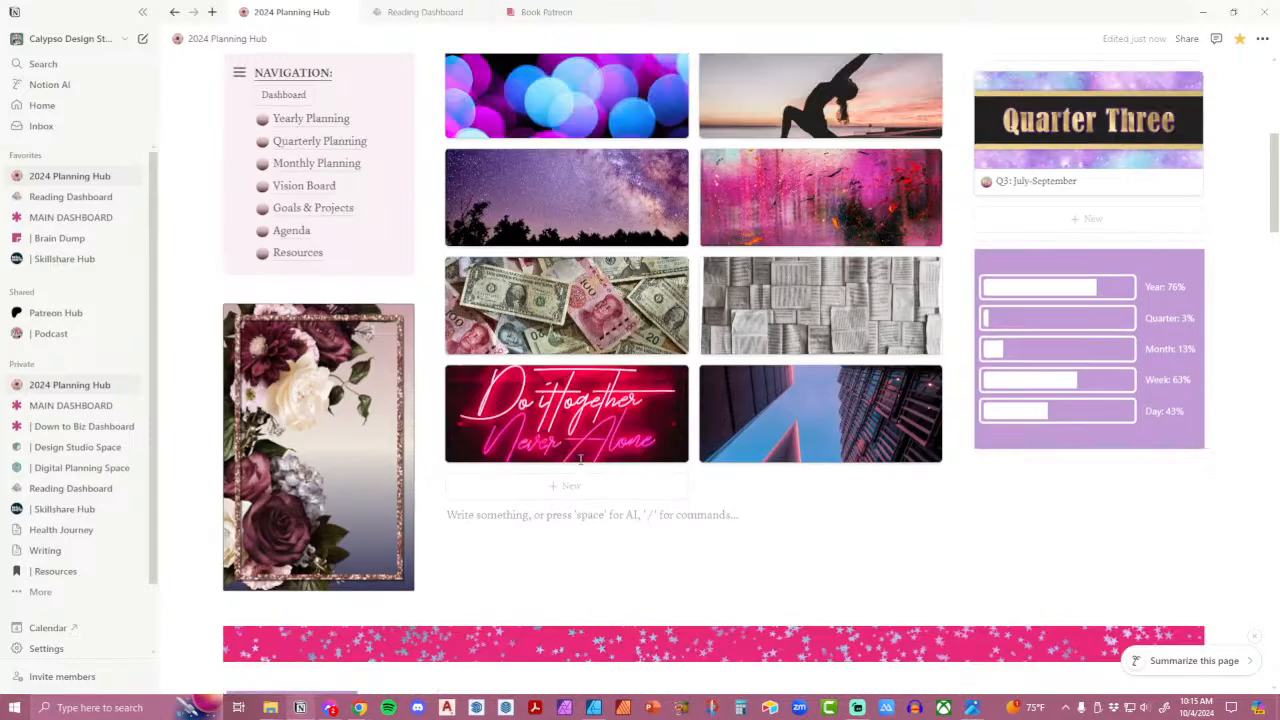
click(473, 230)
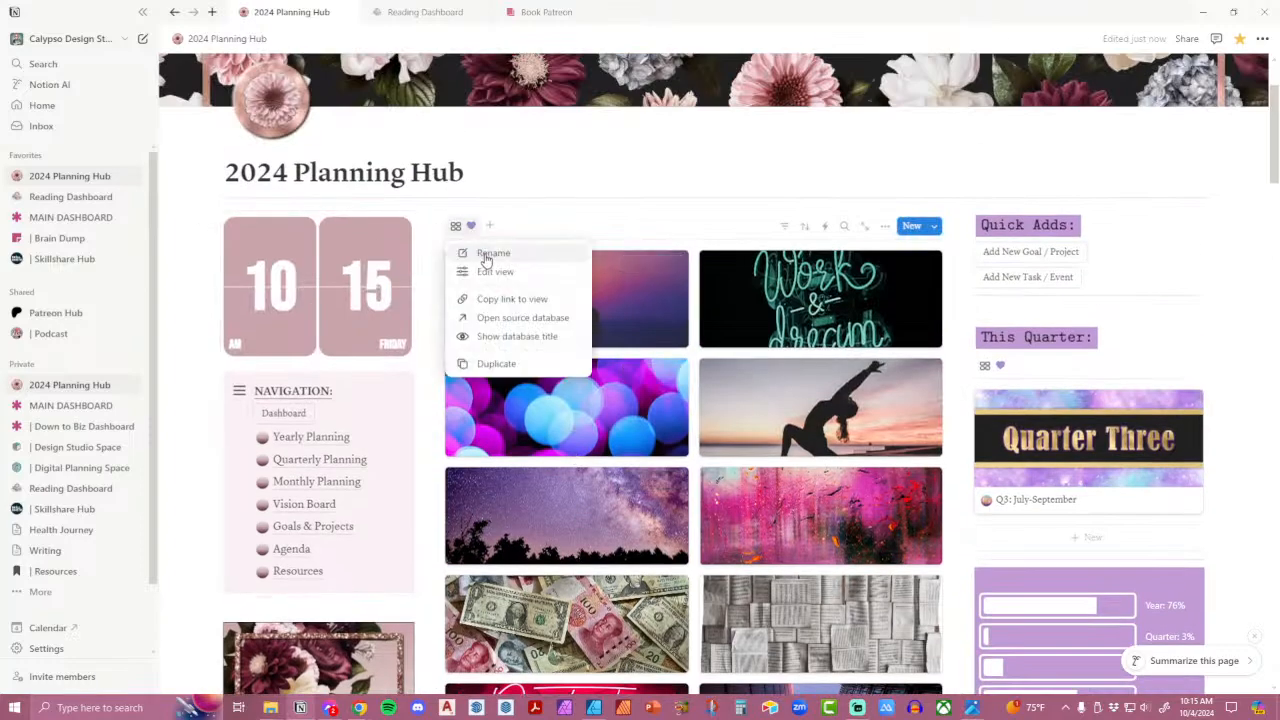
click(482, 252)
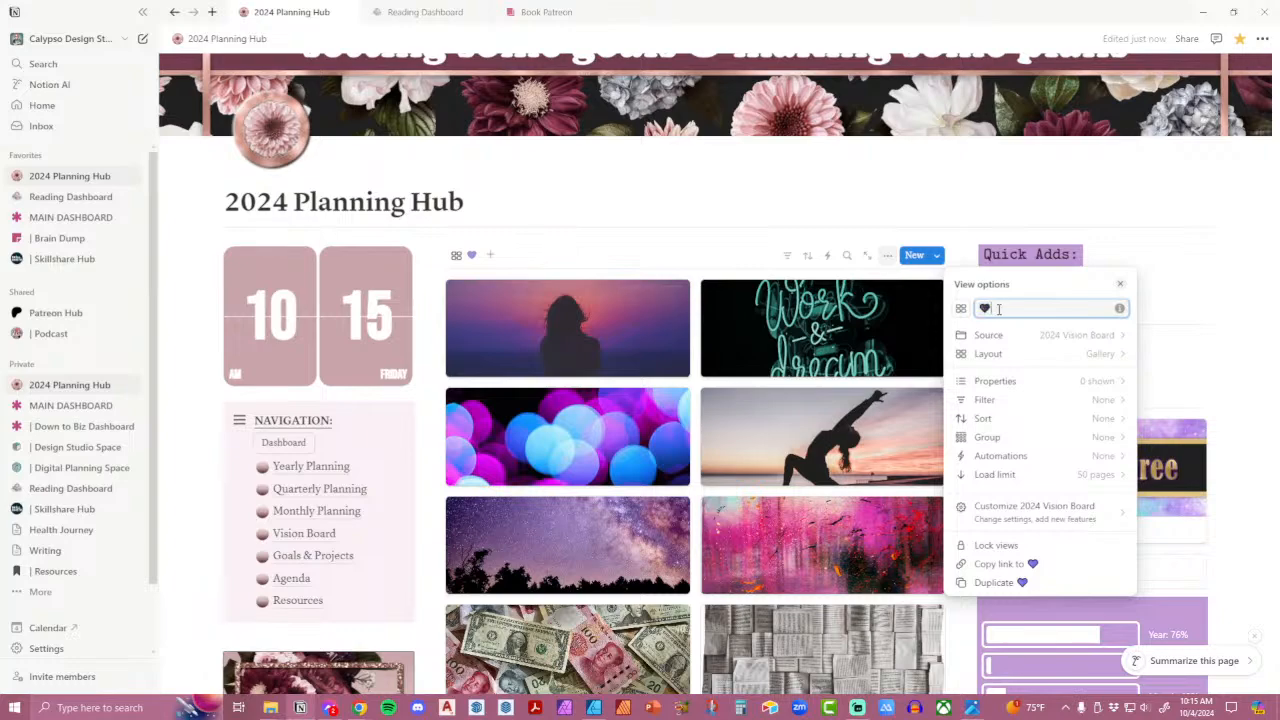
scroll(997, 310, down, 3)
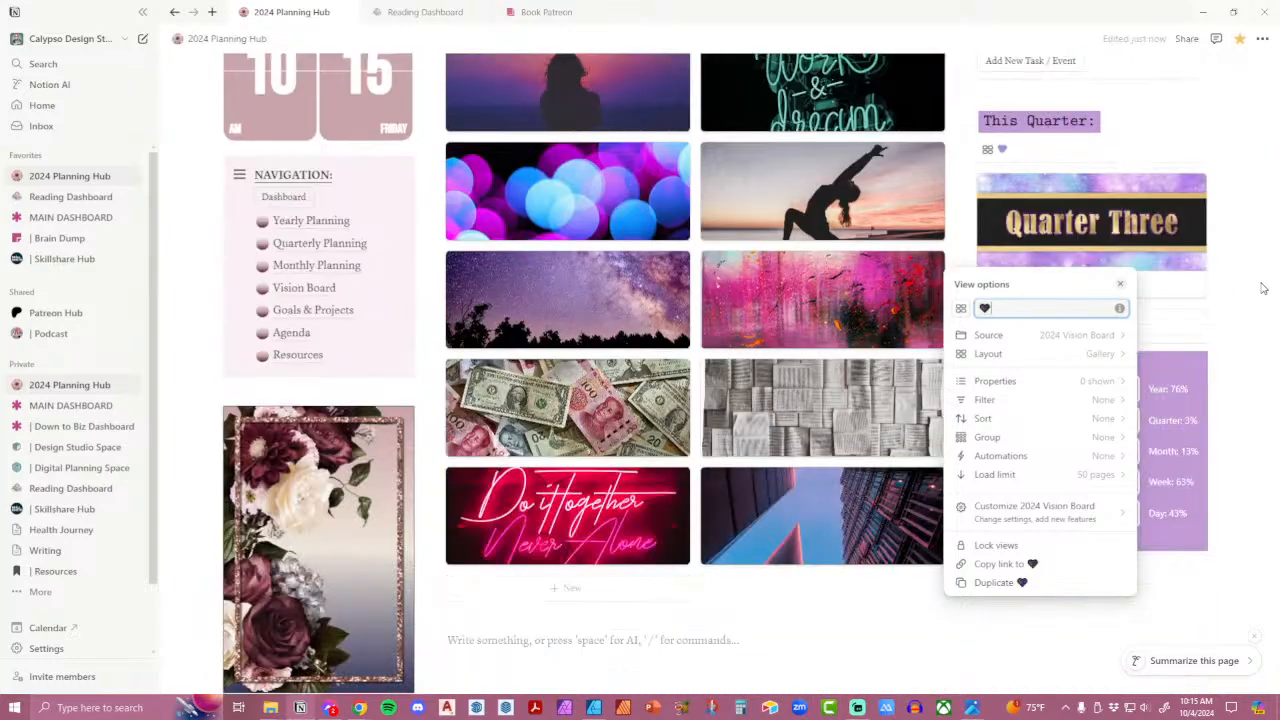
click(1212, 305)
Replace the purple heart name of the gallery view under This Quarter with the black heart emoji.
scroll(1212, 305, up, 5)
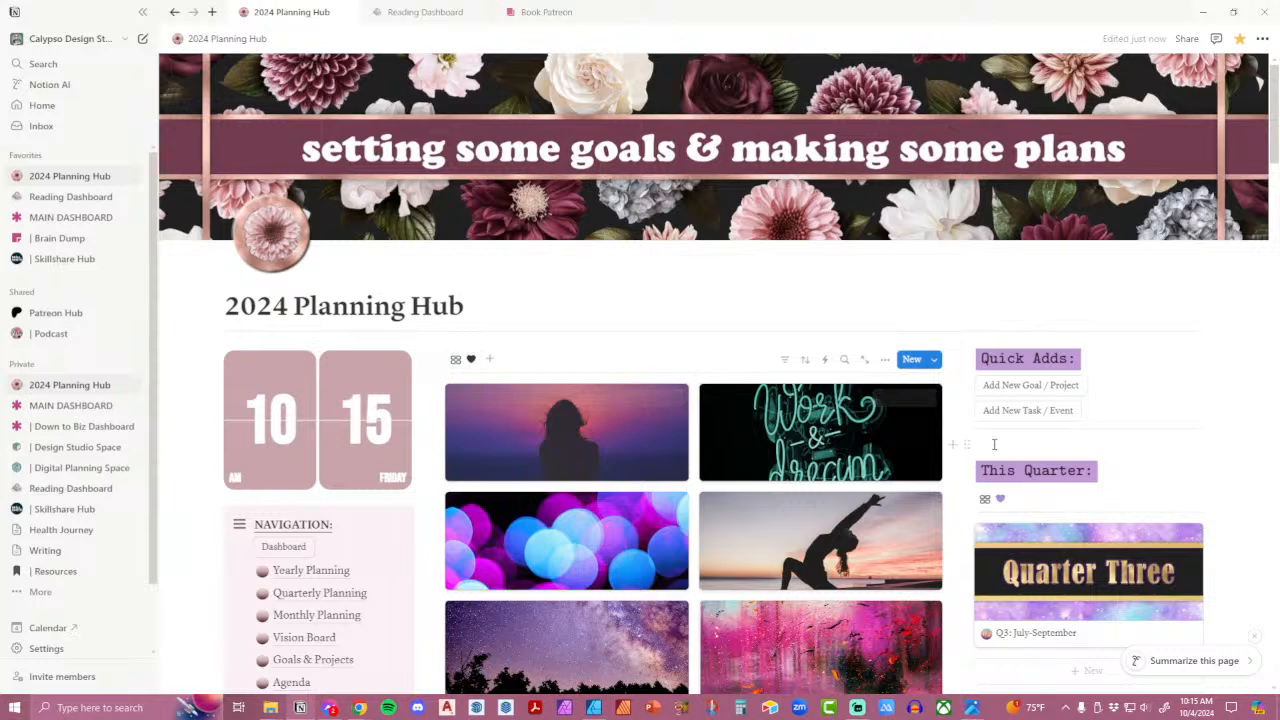
click(1001, 499)
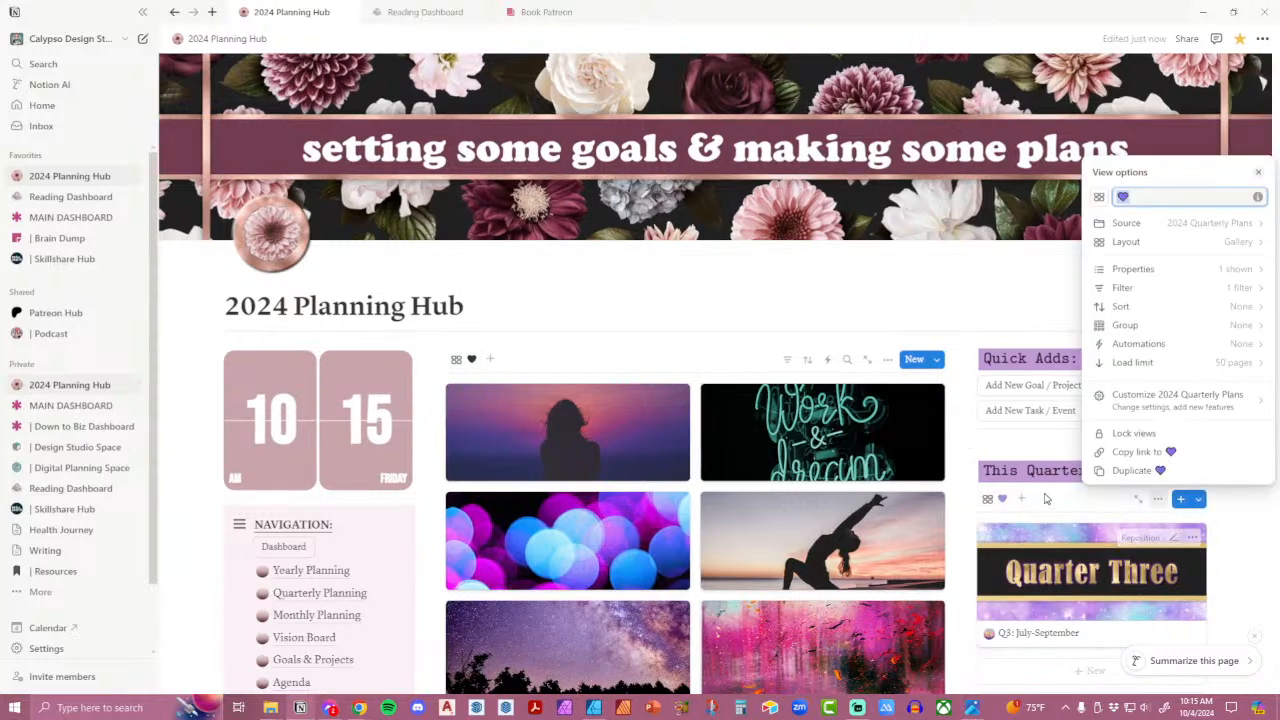
click(1035, 543)
click(995, 312)
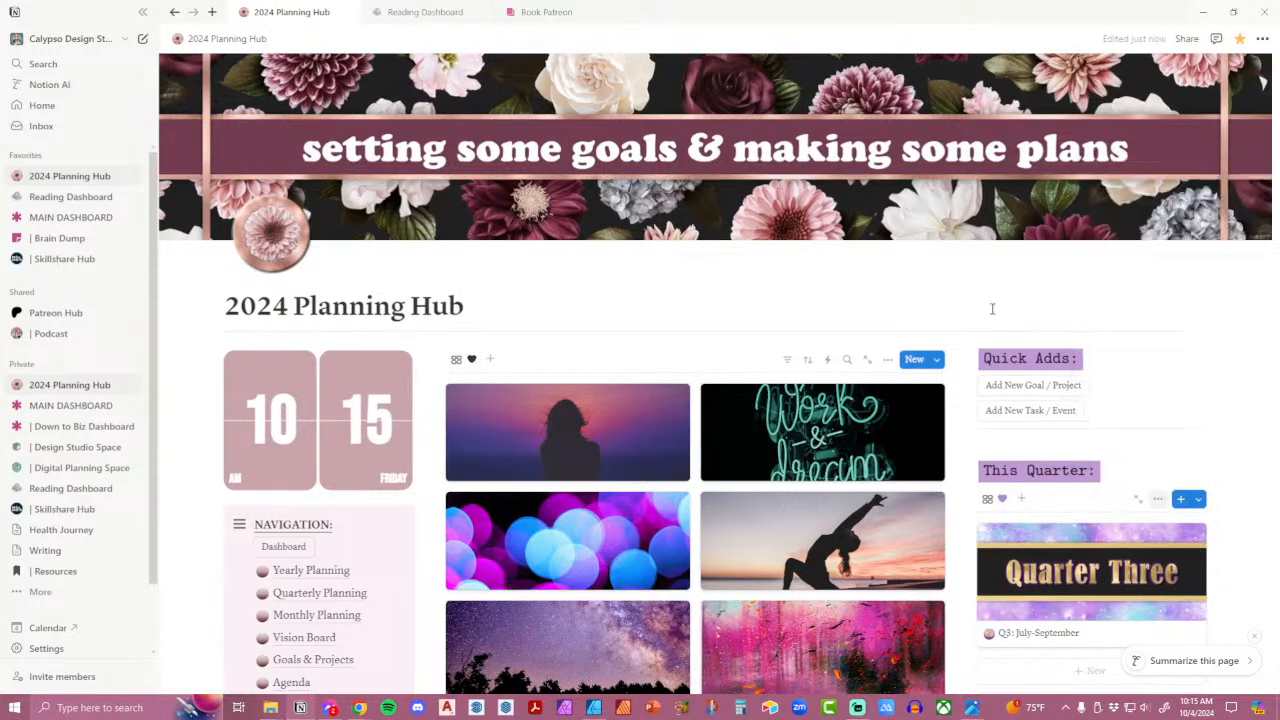
scroll(1067, 502, down, 1)
scroll(1067, 502, down, 3)
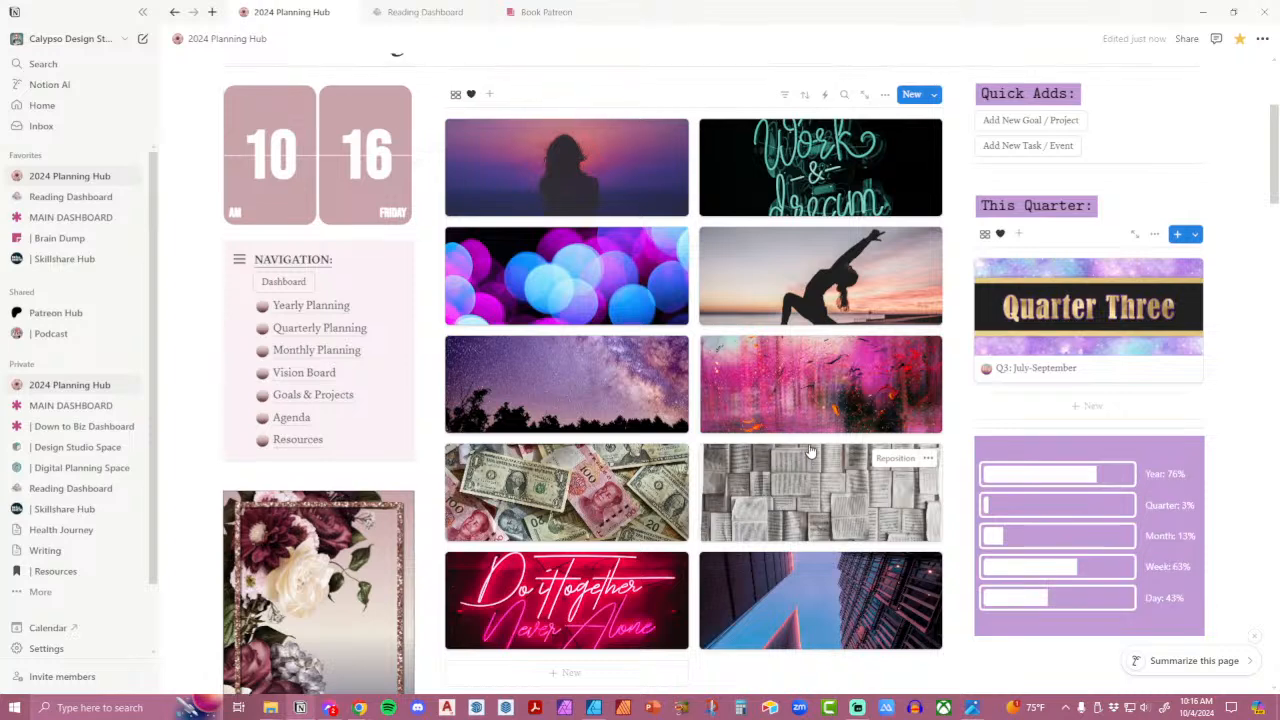
scroll(786, 502, up, 2)
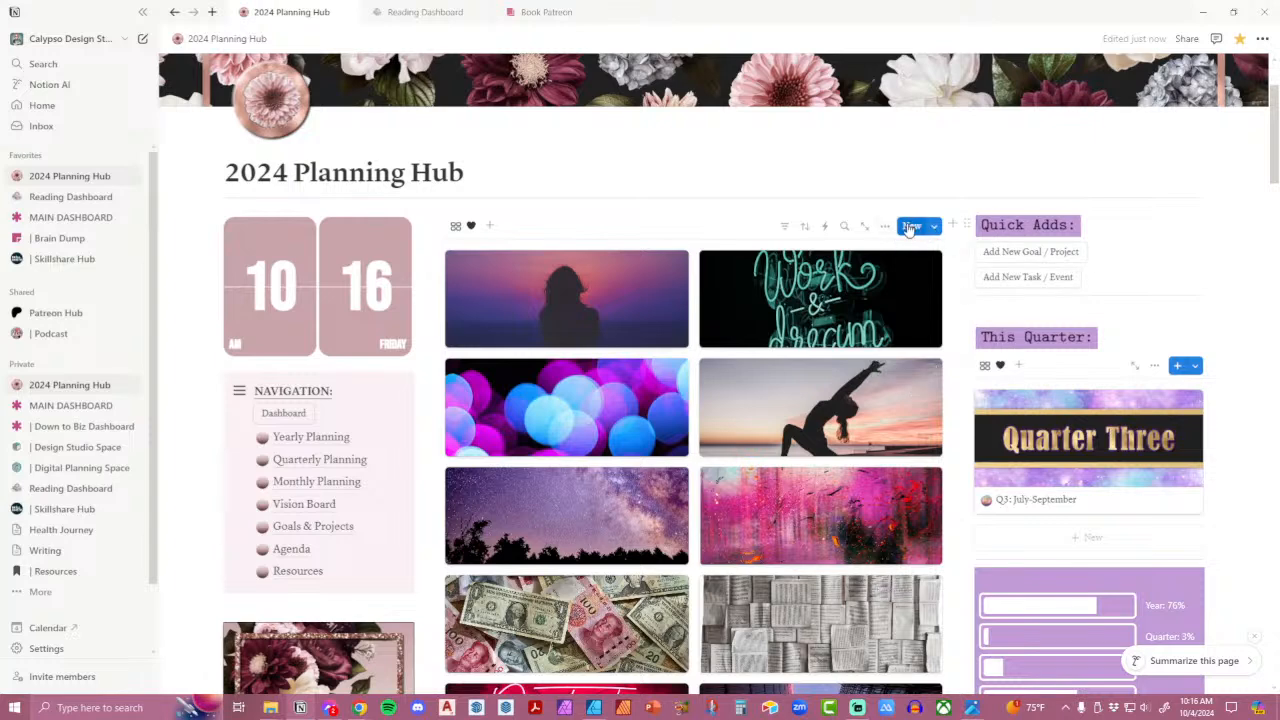
scroll(886, 314, up, 2)
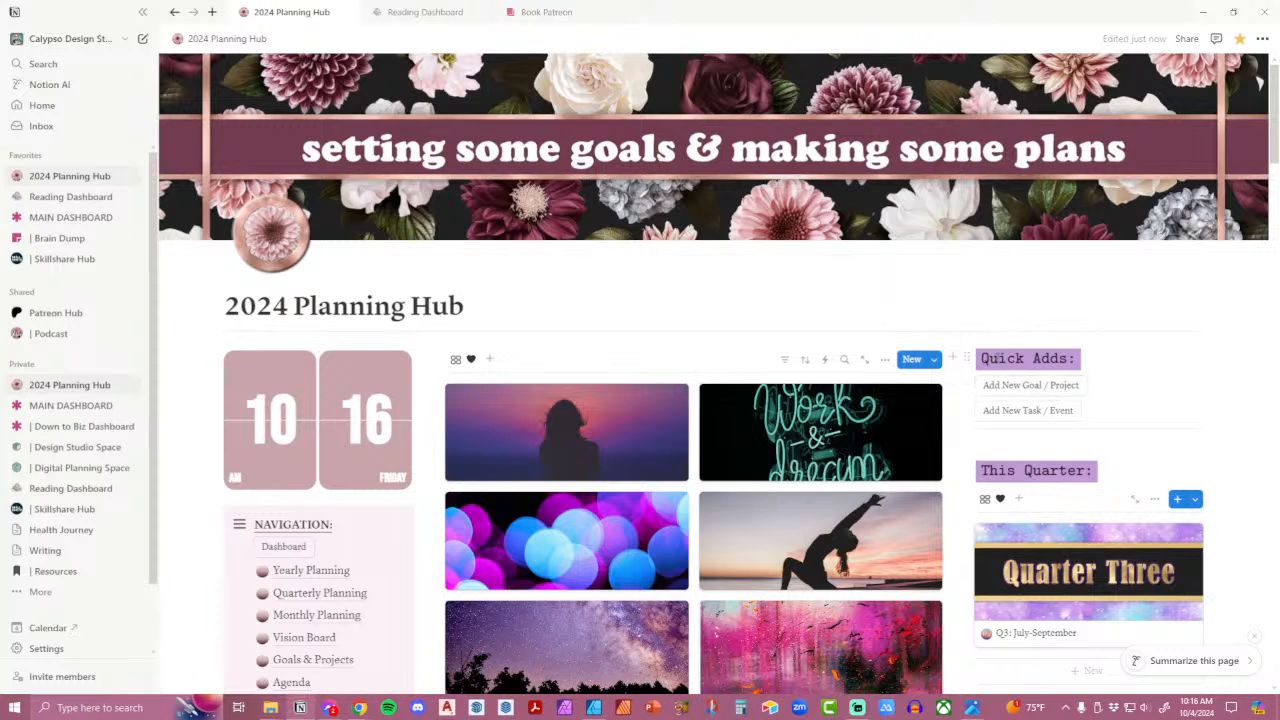
Recolour the Quick Adds heading equation with the palette's CAA4AA as background and FFFFFF as text colour.
click(996, 358)
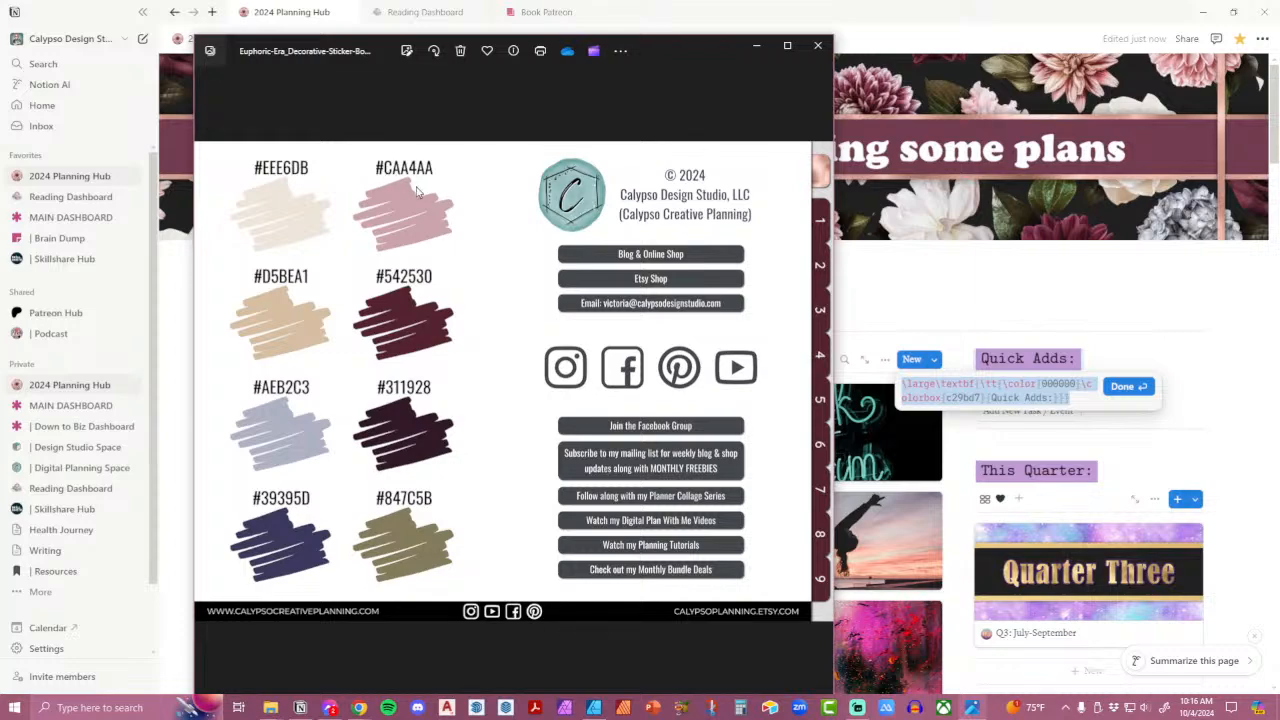
click(818, 45)
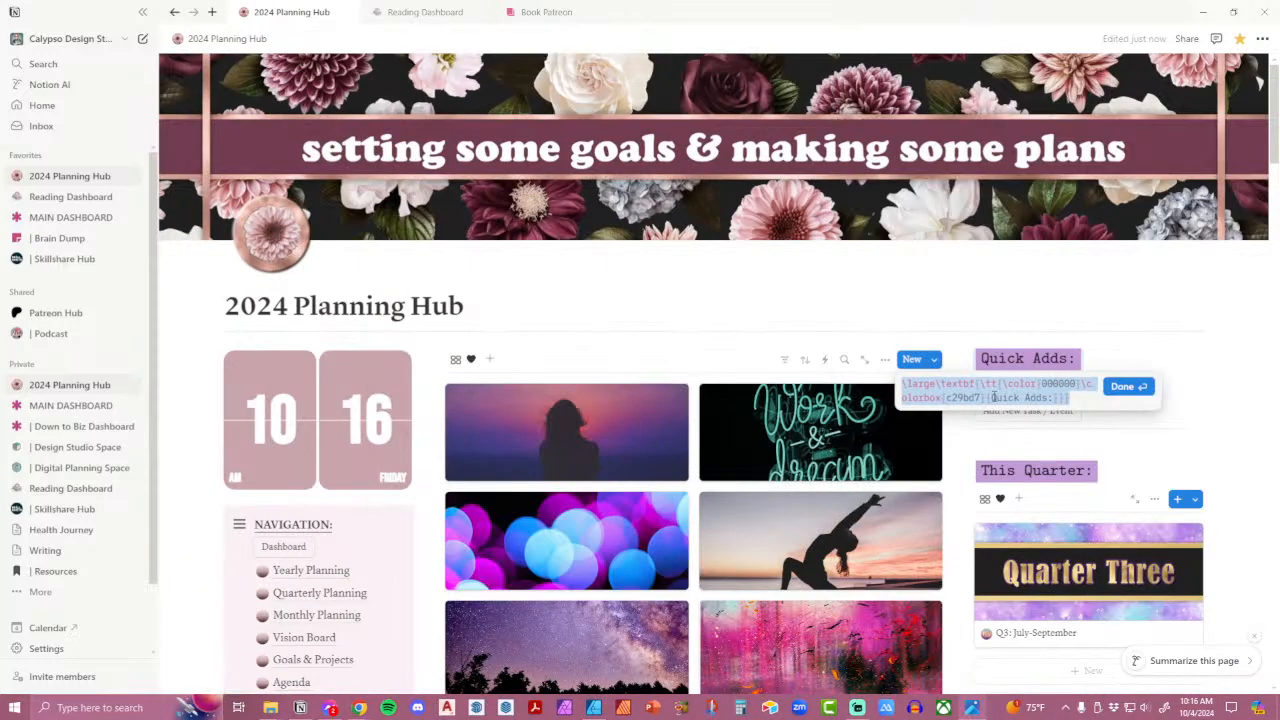
double_click(955, 397)
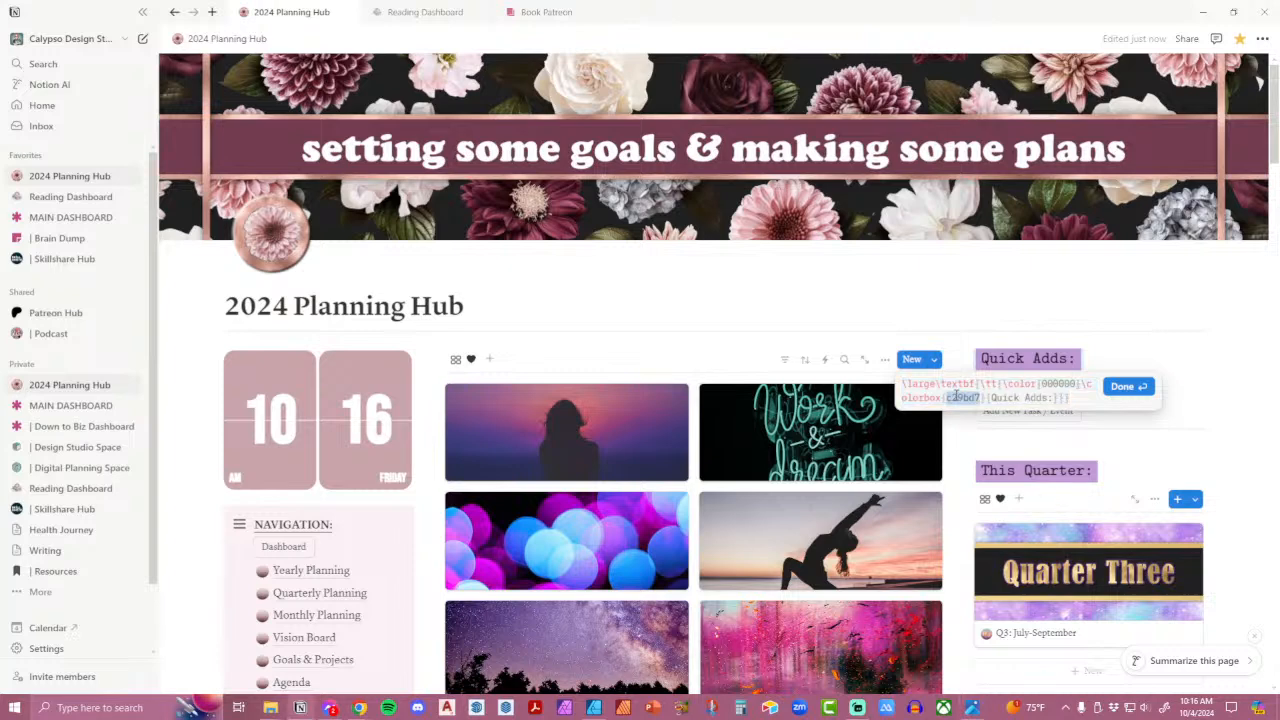
text(CAA4)
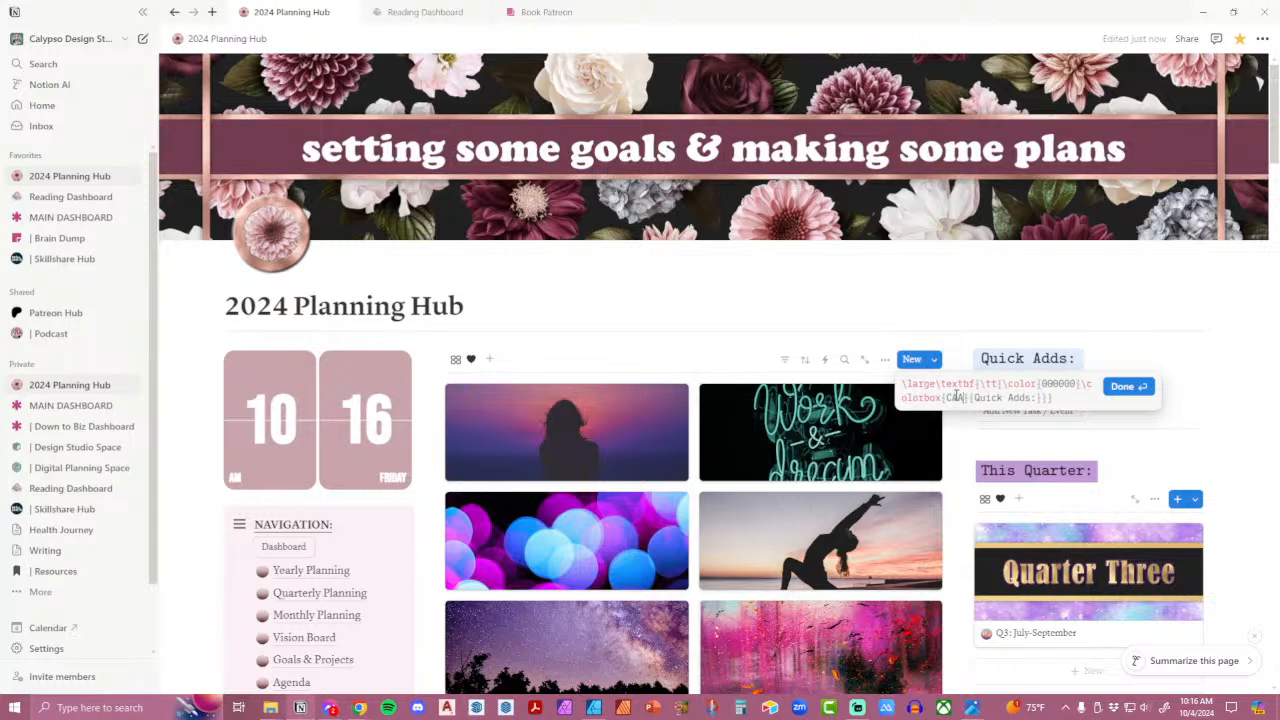
text(AA)
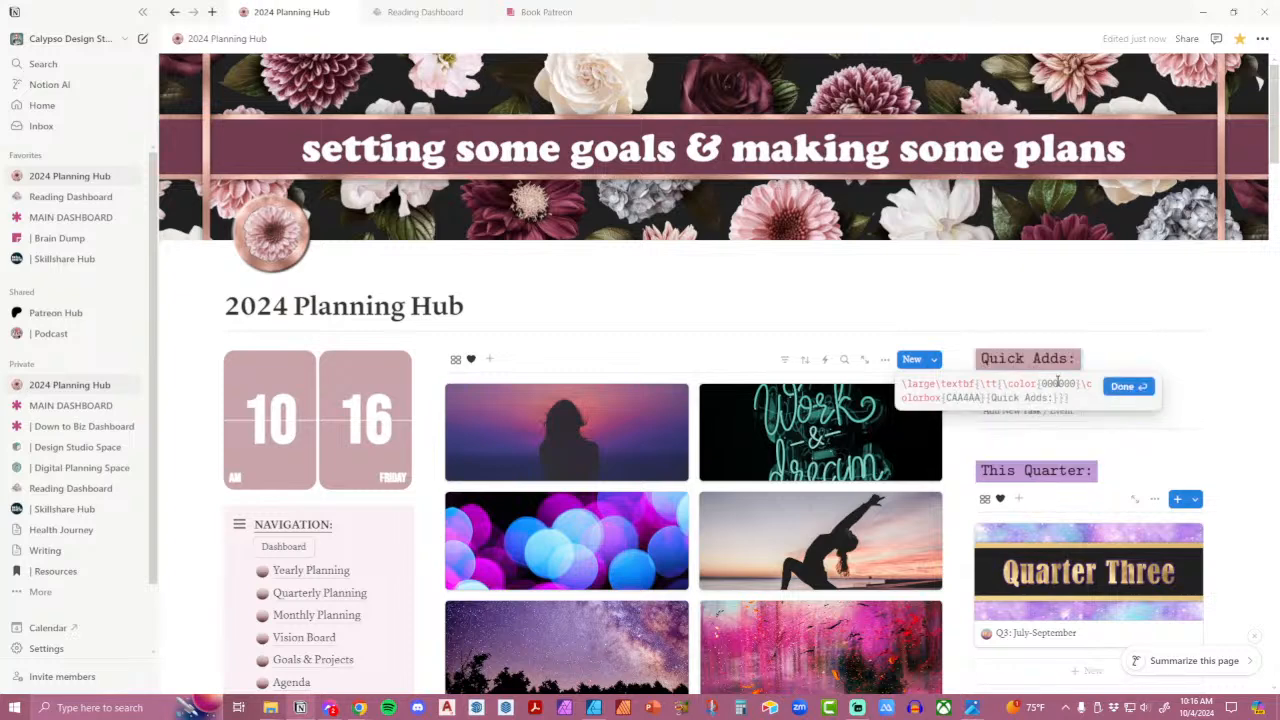
double_click(962, 398)
double_click(1059, 383)
text(FFFFFF)
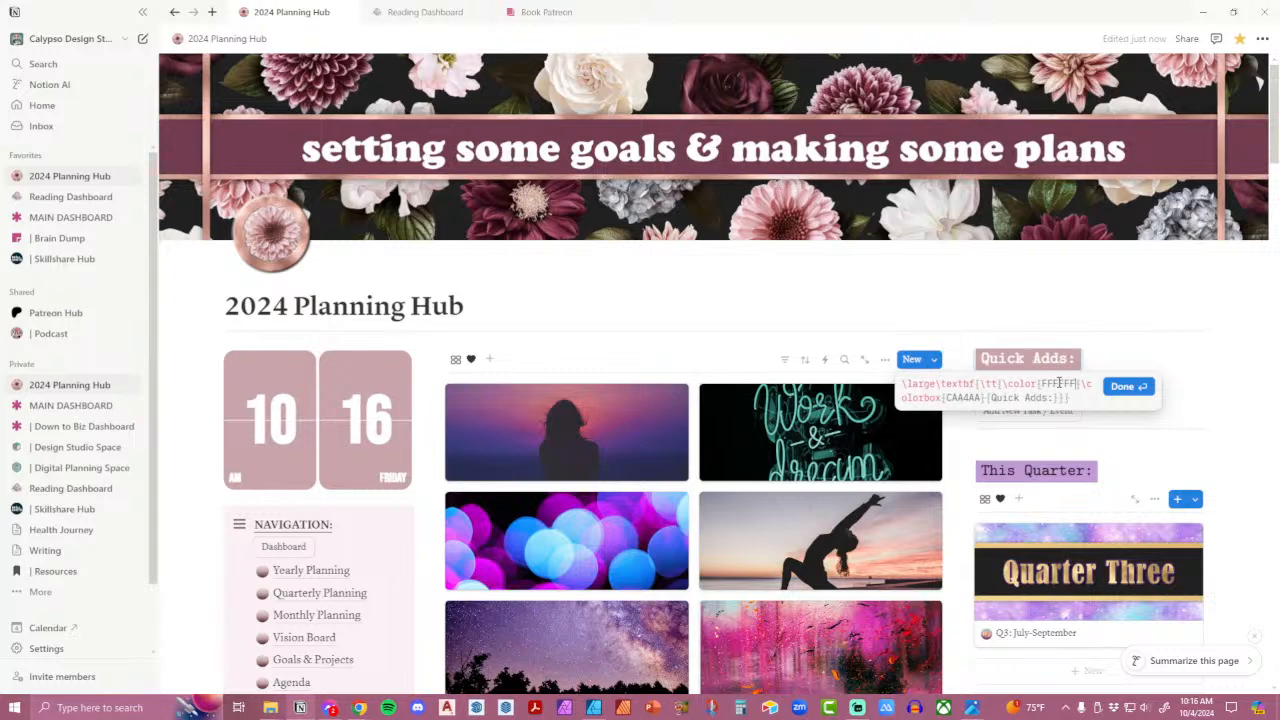
click(1126, 386)
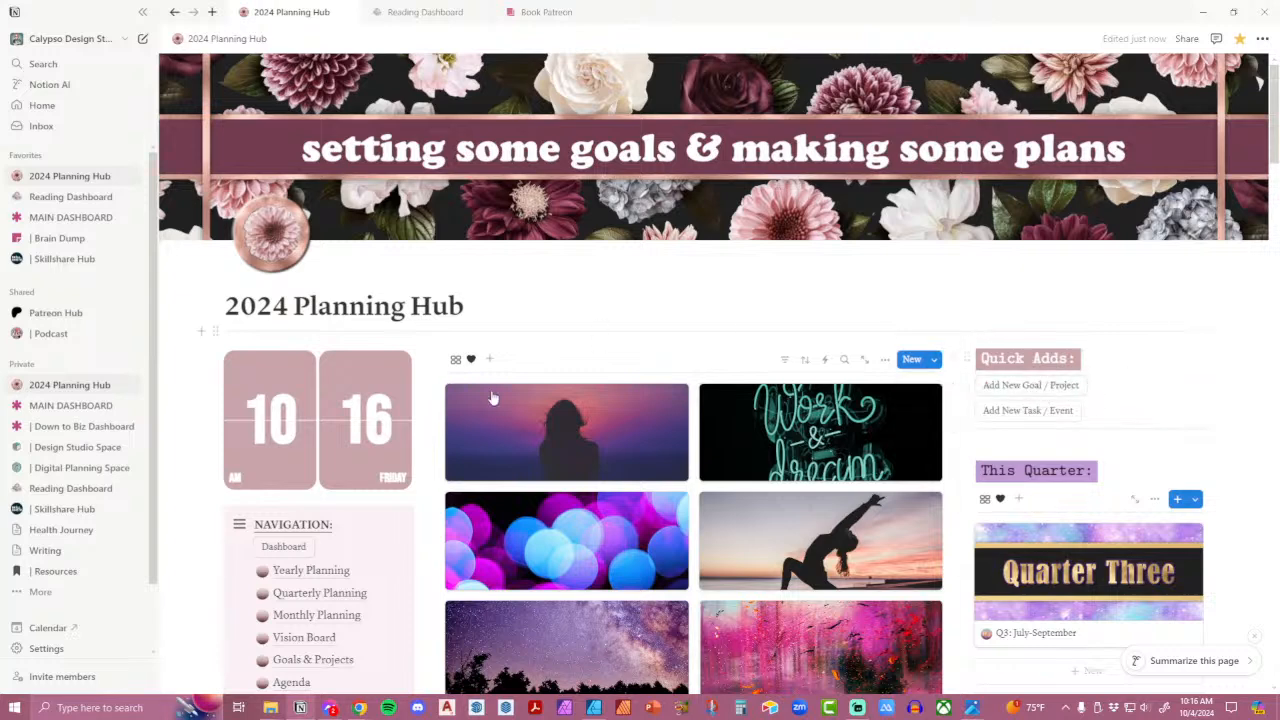
Try to recolour the This Quarter heading equation with a CAA4AA background and FFFFFF text.
click(1071, 470)
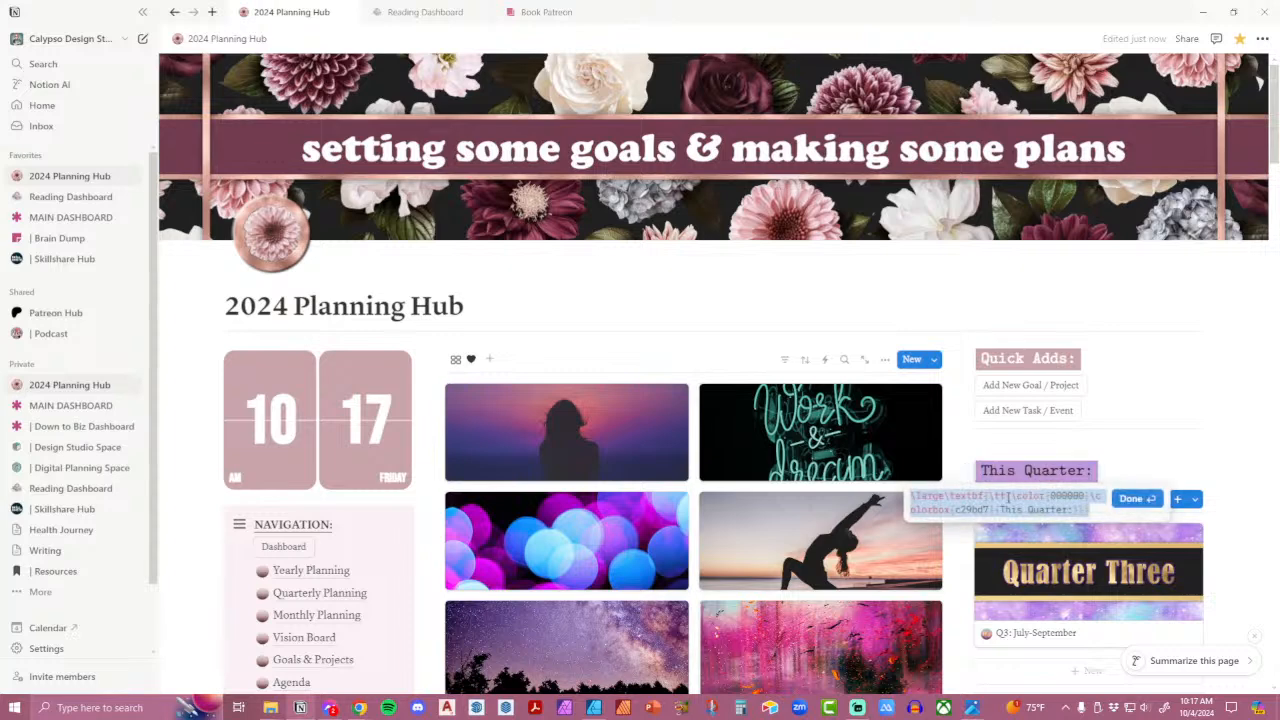
double_click(970, 509)
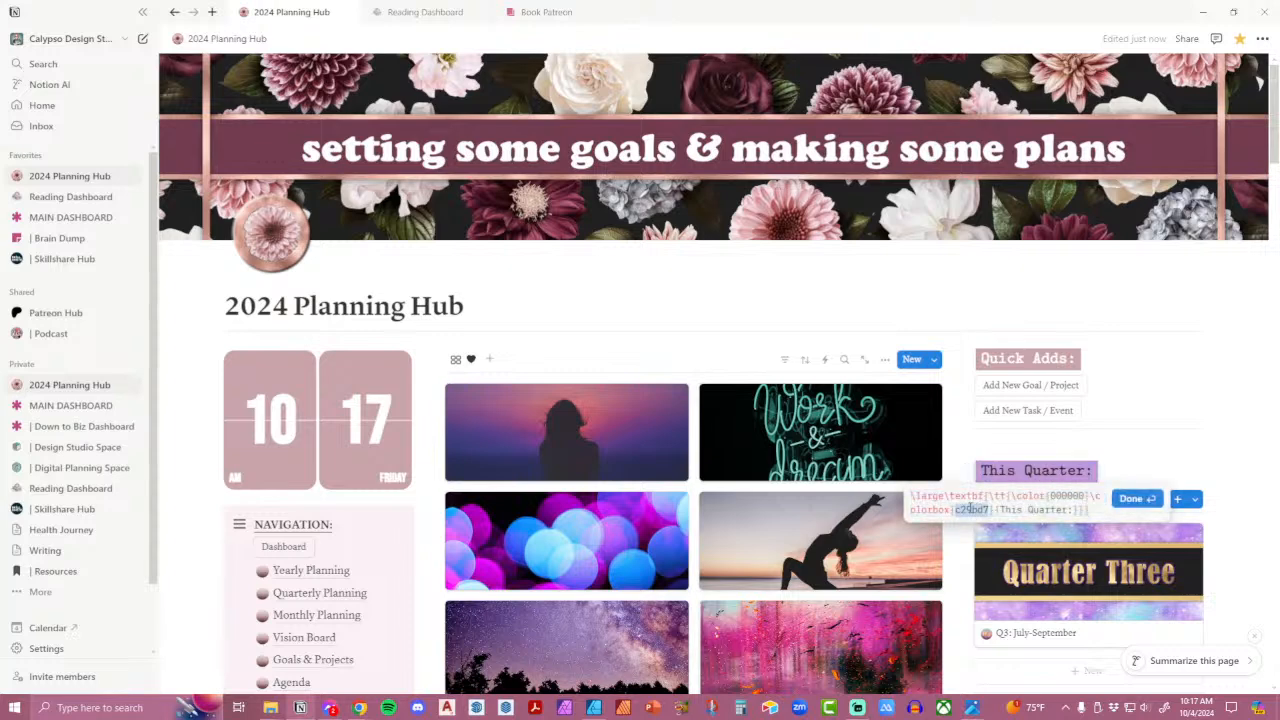
text(CA4AAA)
double_click(1063, 496)
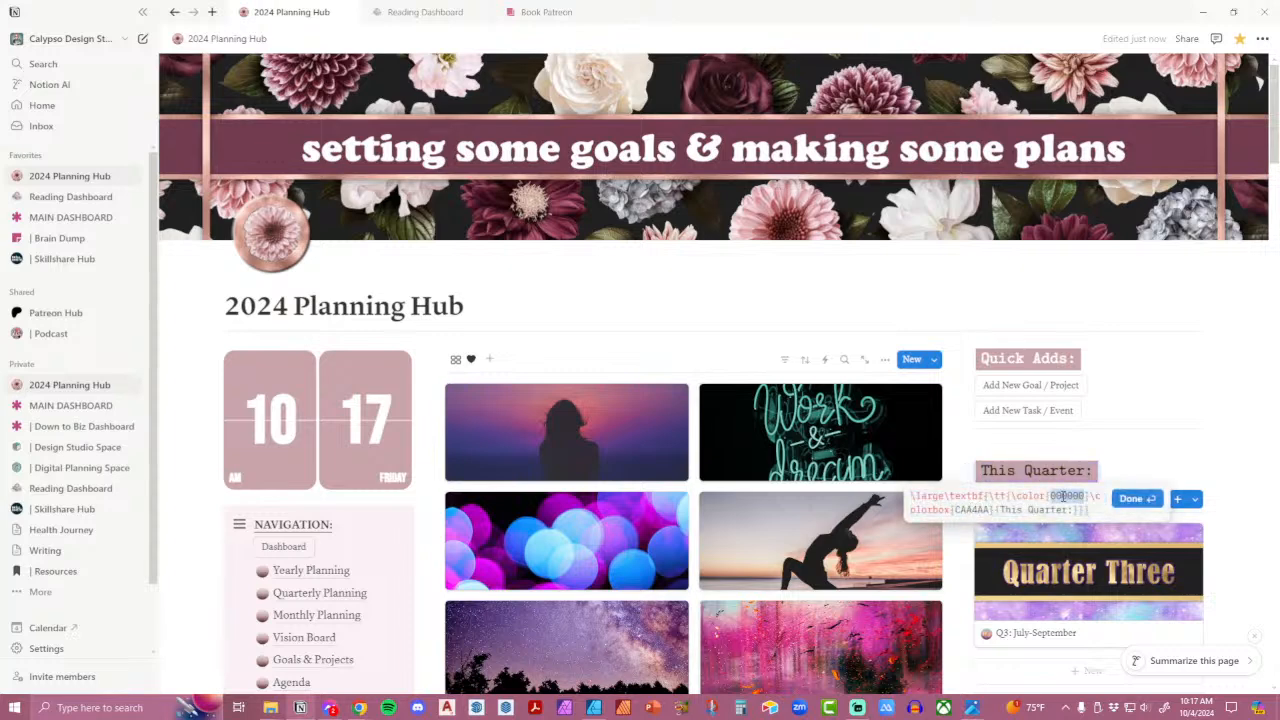
text(FFFFFF)
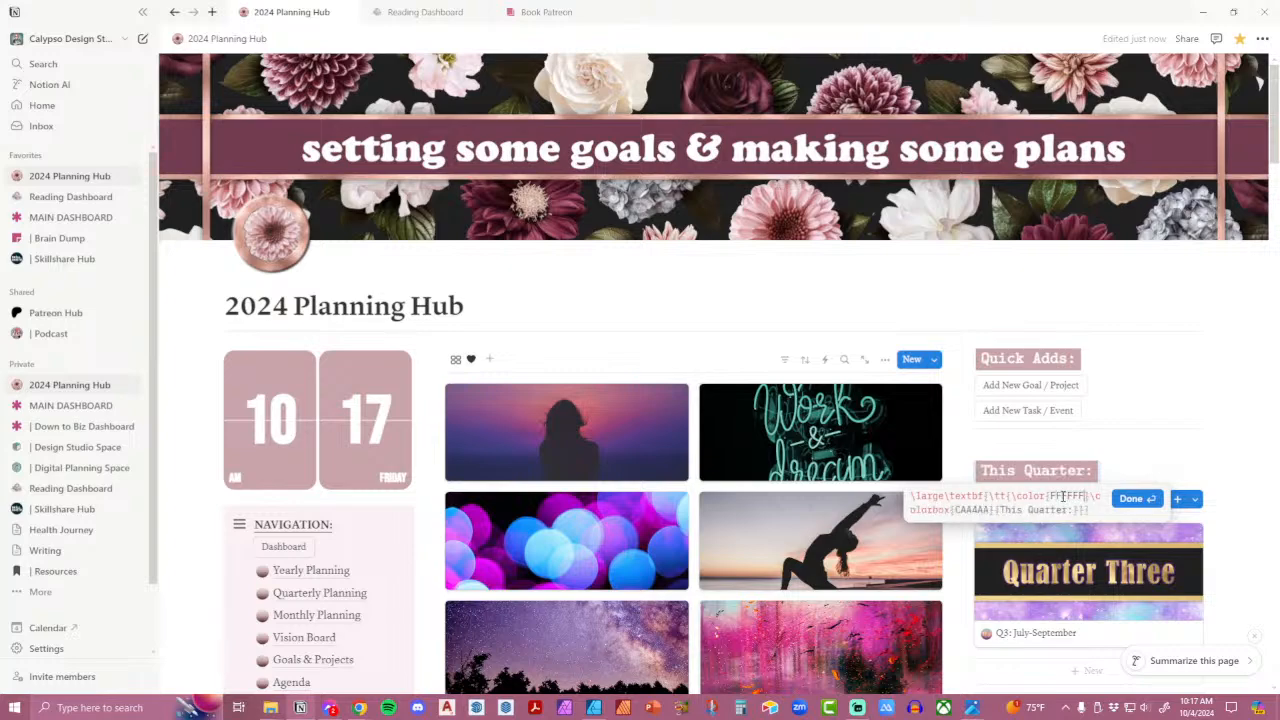
click(1248, 511)
Recolour the On the Agenda heading equation with a CAA4AA background and FFFFFF text.
scroll(1240, 505, down, 5)
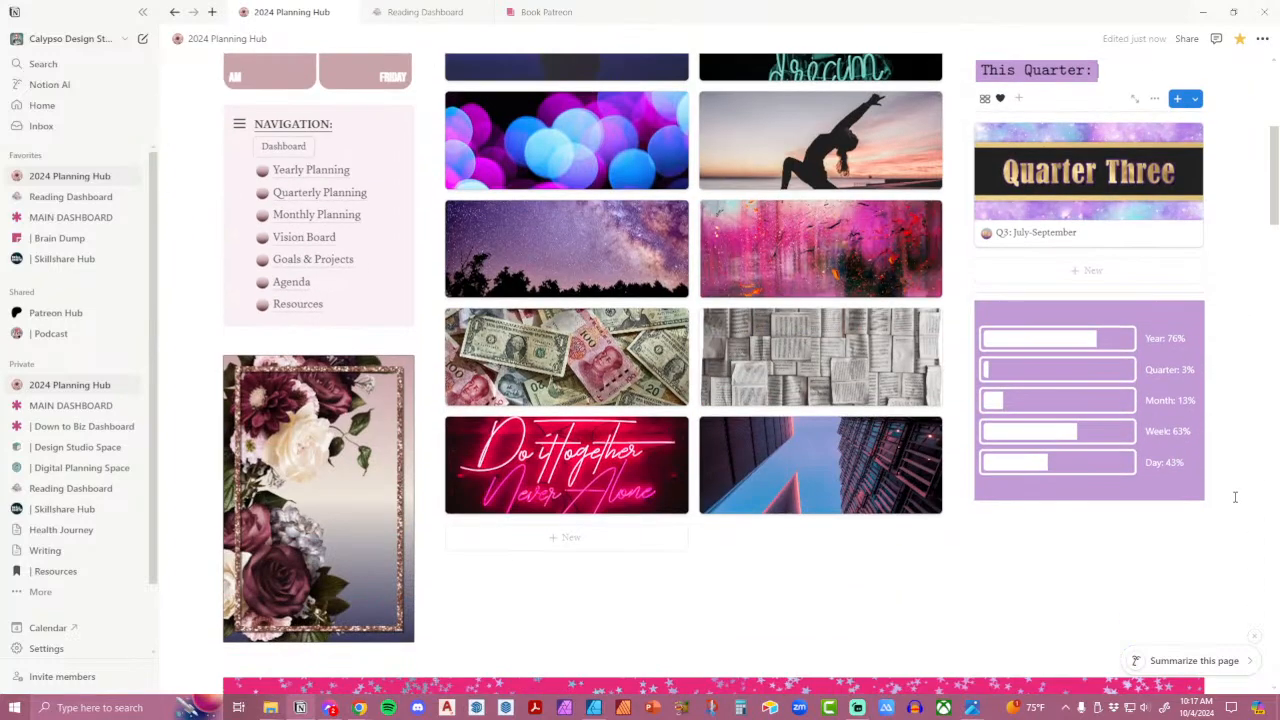
scroll(1235, 497, down, 5)
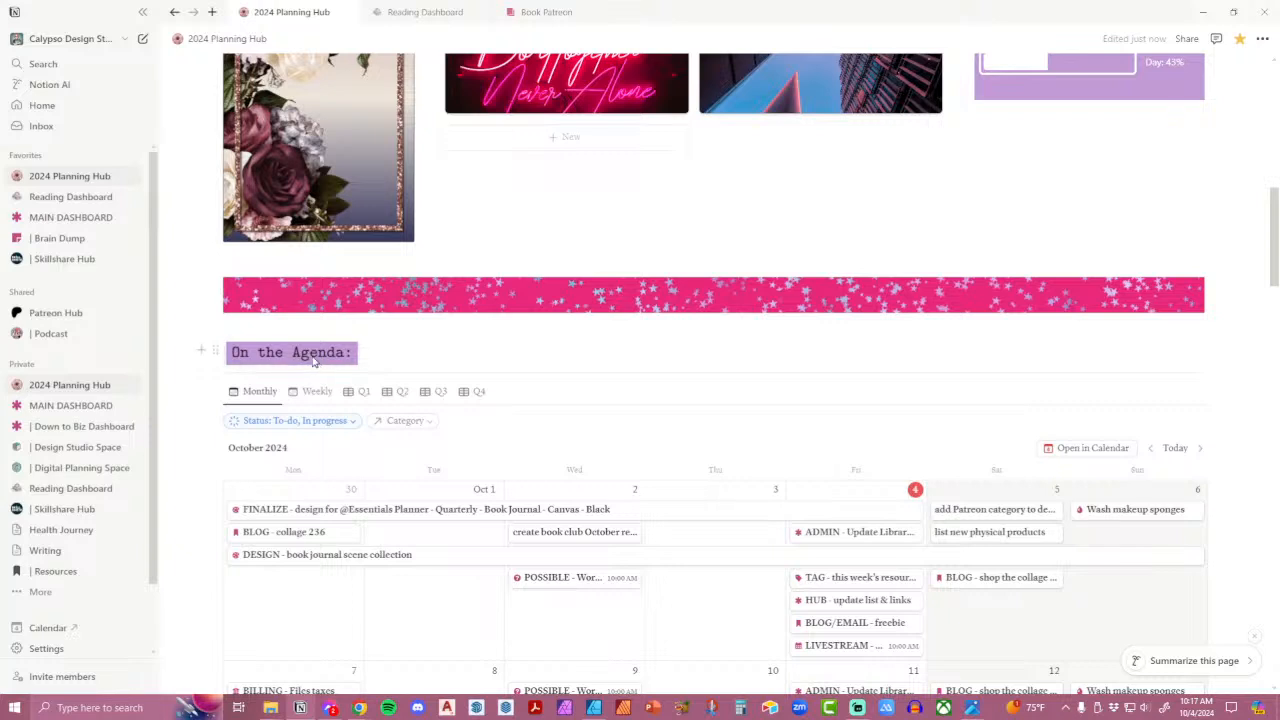
click(313, 362)
double_click(228, 391)
double_click(314, 377)
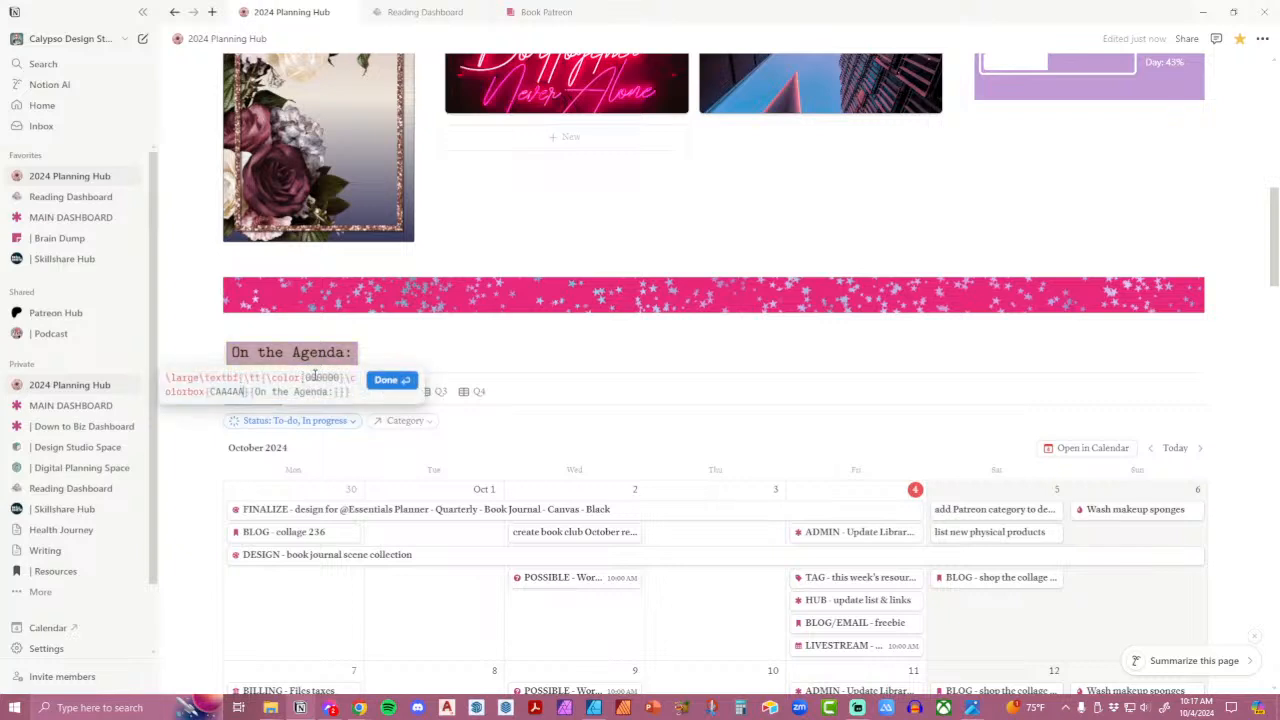
text(FFFFFF)
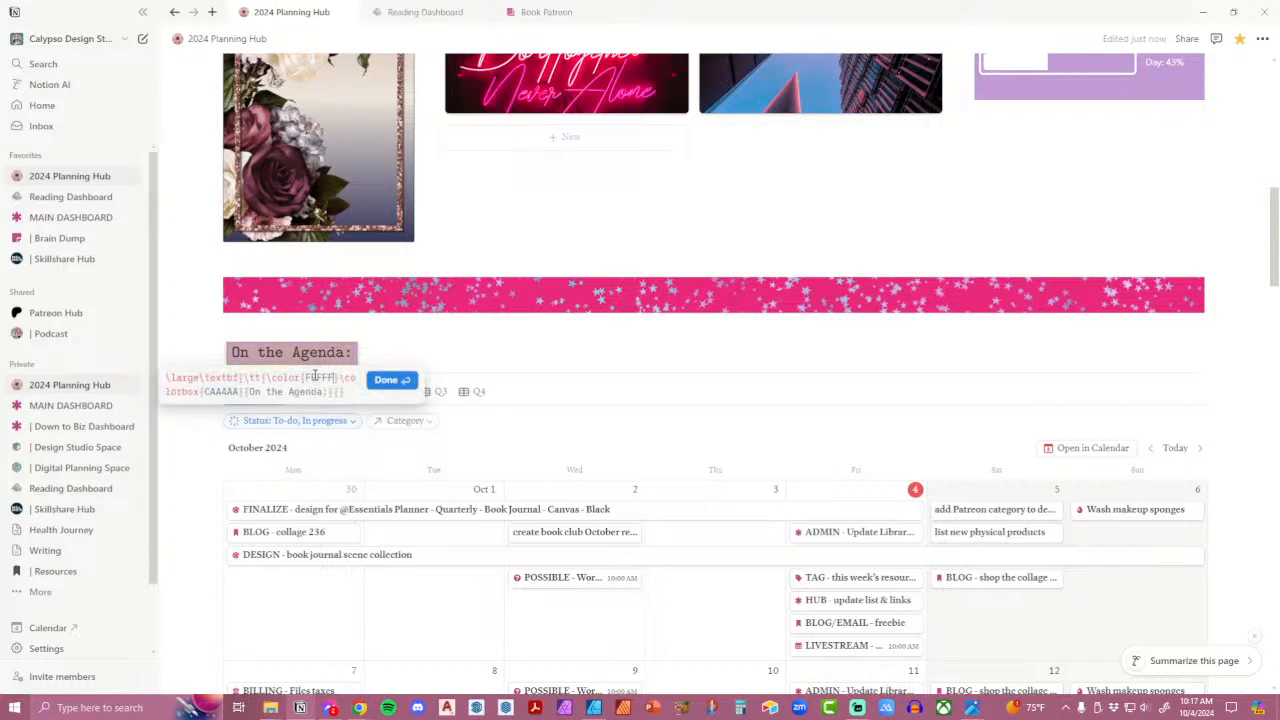
click(387, 381)
Recolour the Daily Focus heading equation with a CAA4AA background and FFFFFF text.
scroll(387, 390, down, 10)
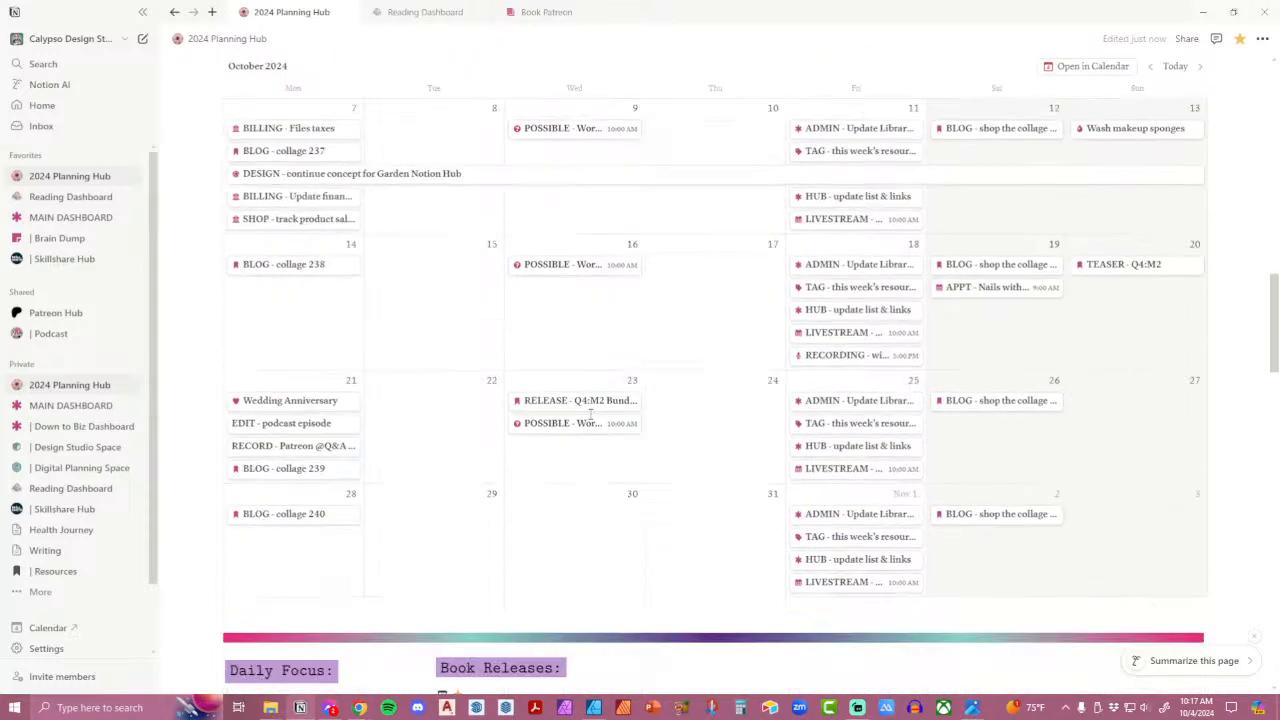
click(272, 440)
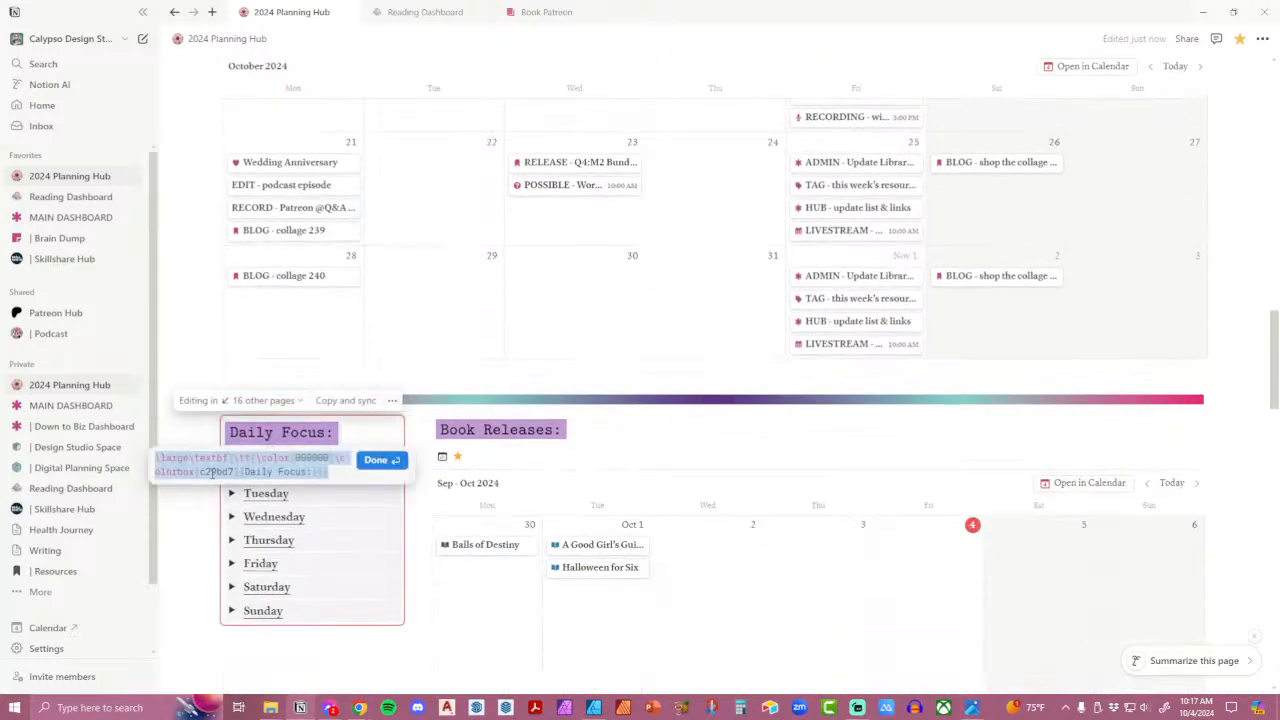
double_click(216, 471)
key(ctrl+c)
double_click(310, 457)
double_click(310, 457)
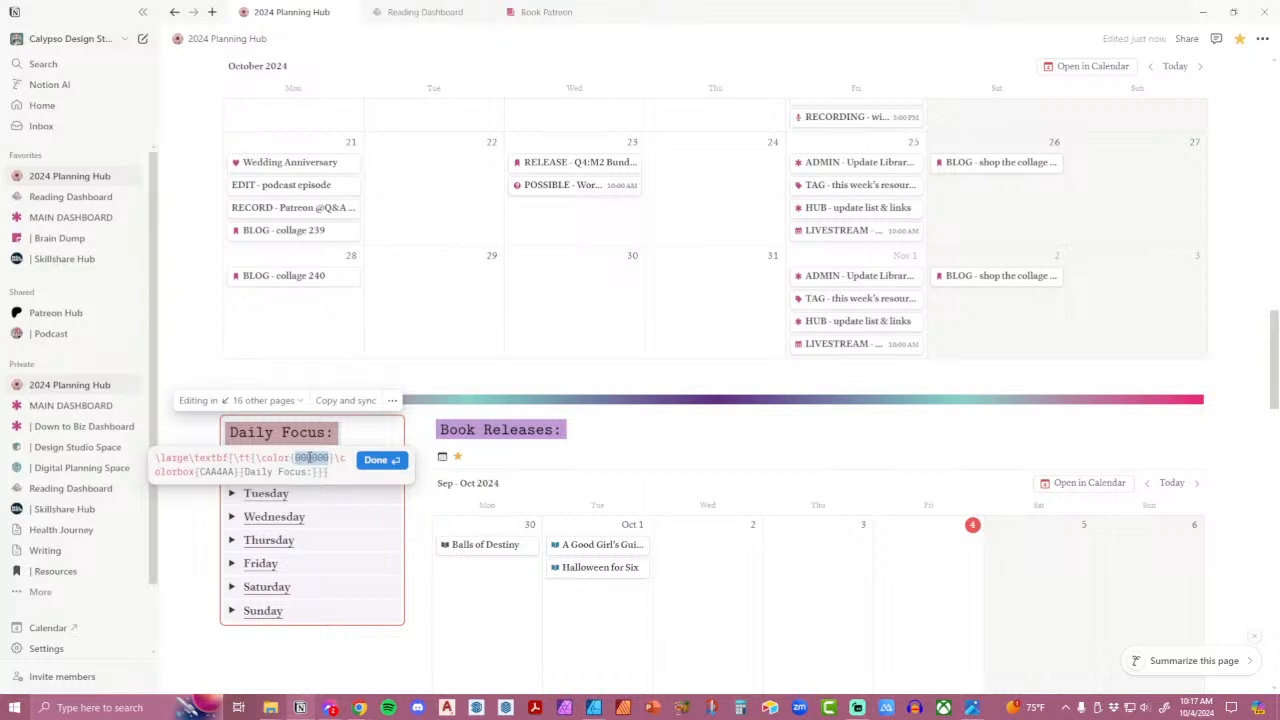
text(FFFFFF)
click(378, 460)
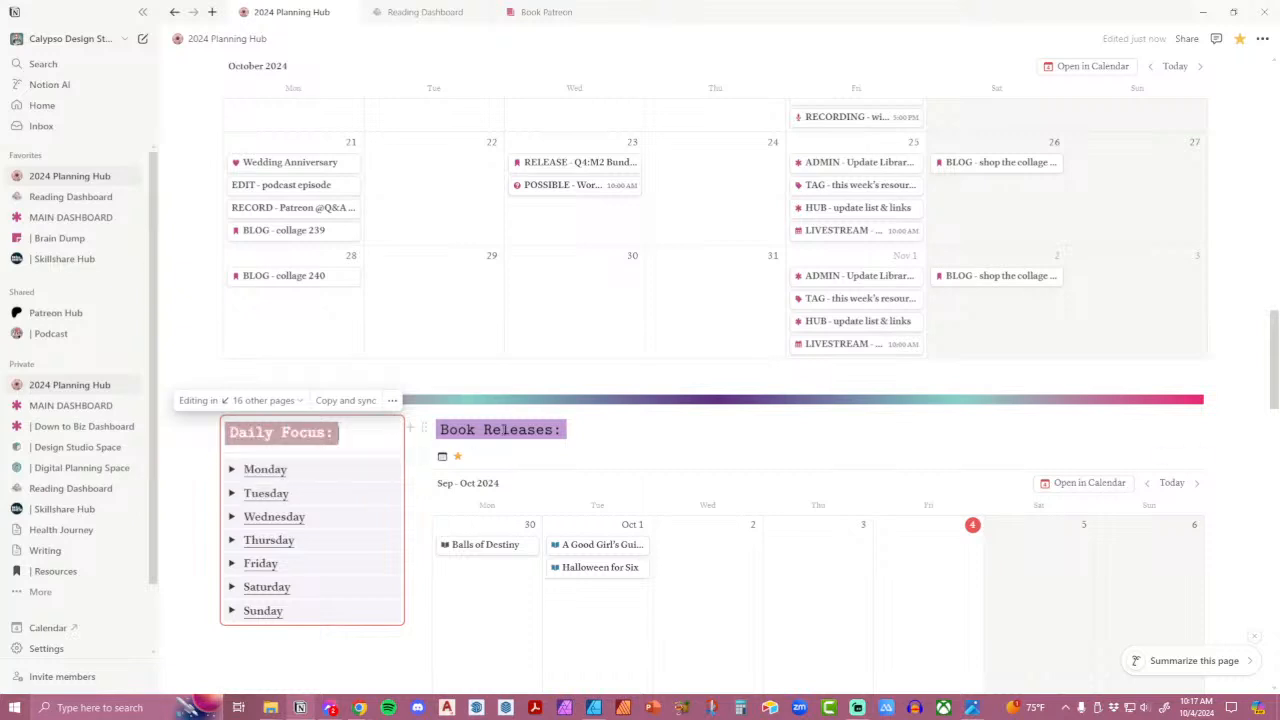
Recolour the Book Releases heading equation with a CAA4AA background and FFFFFF text.
click(506, 436)
double_click(512, 455)
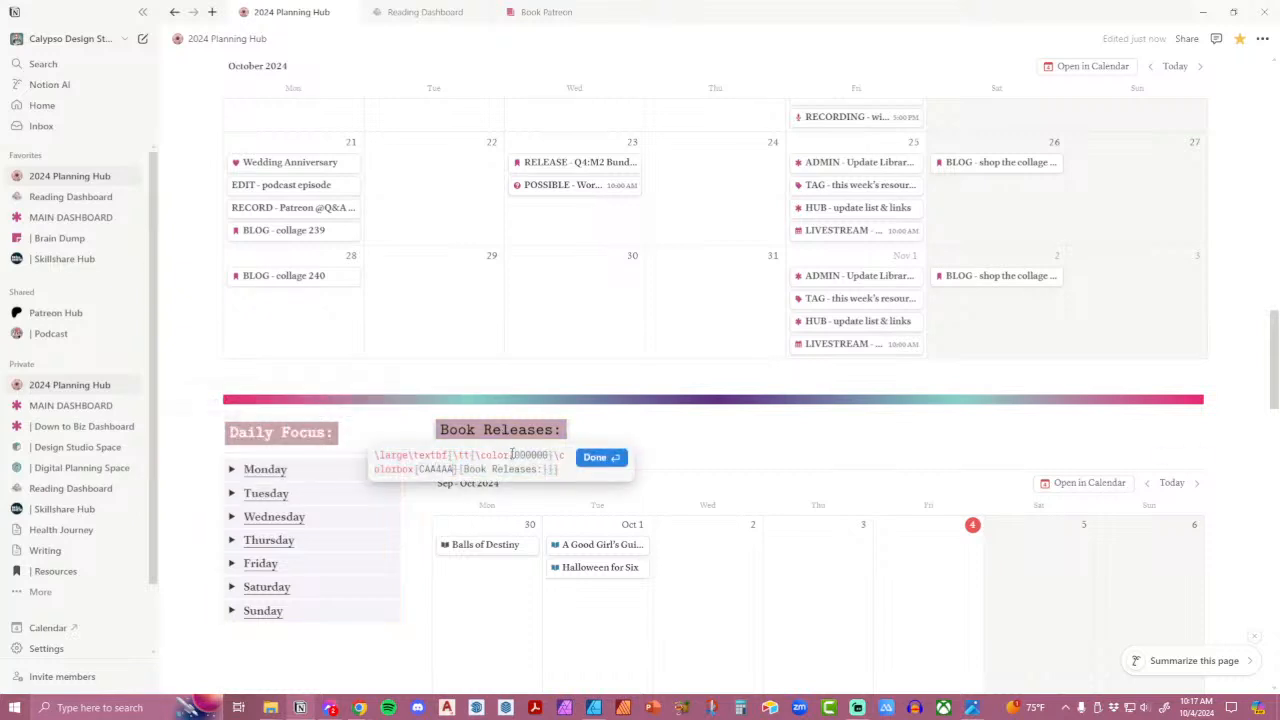
double_click(525, 455)
text(FFFFFF)
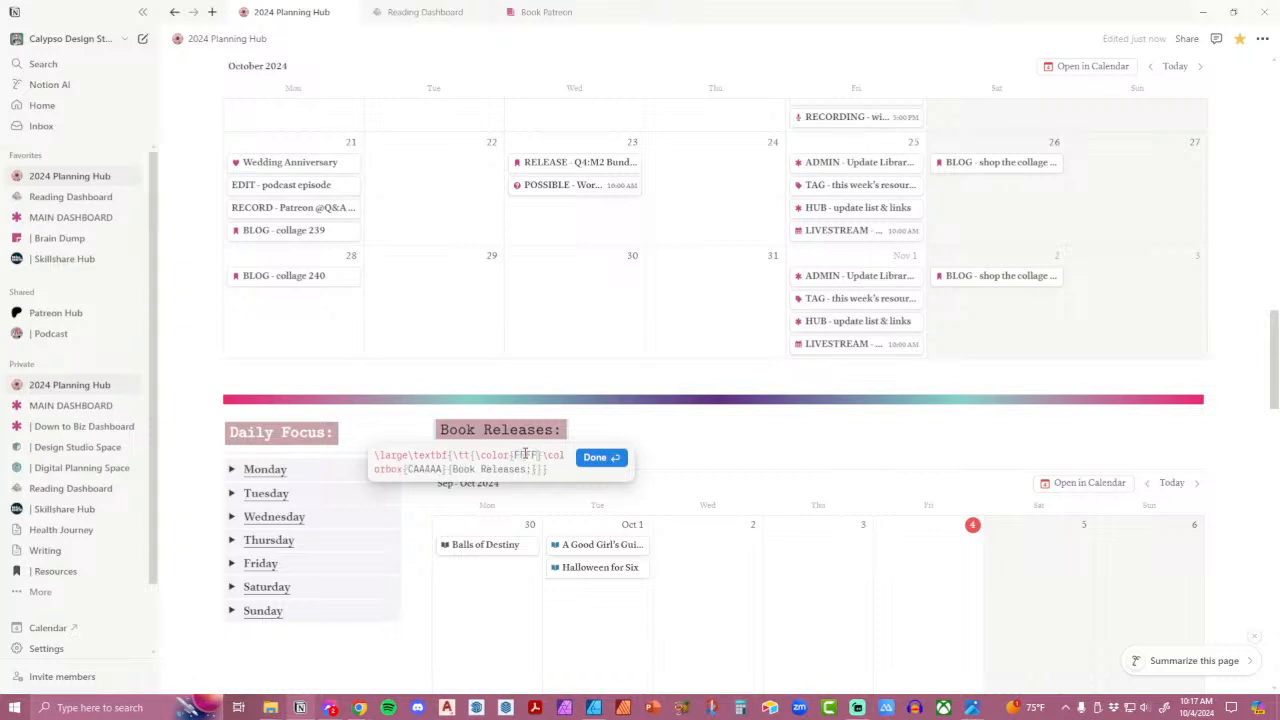
click(600, 457)
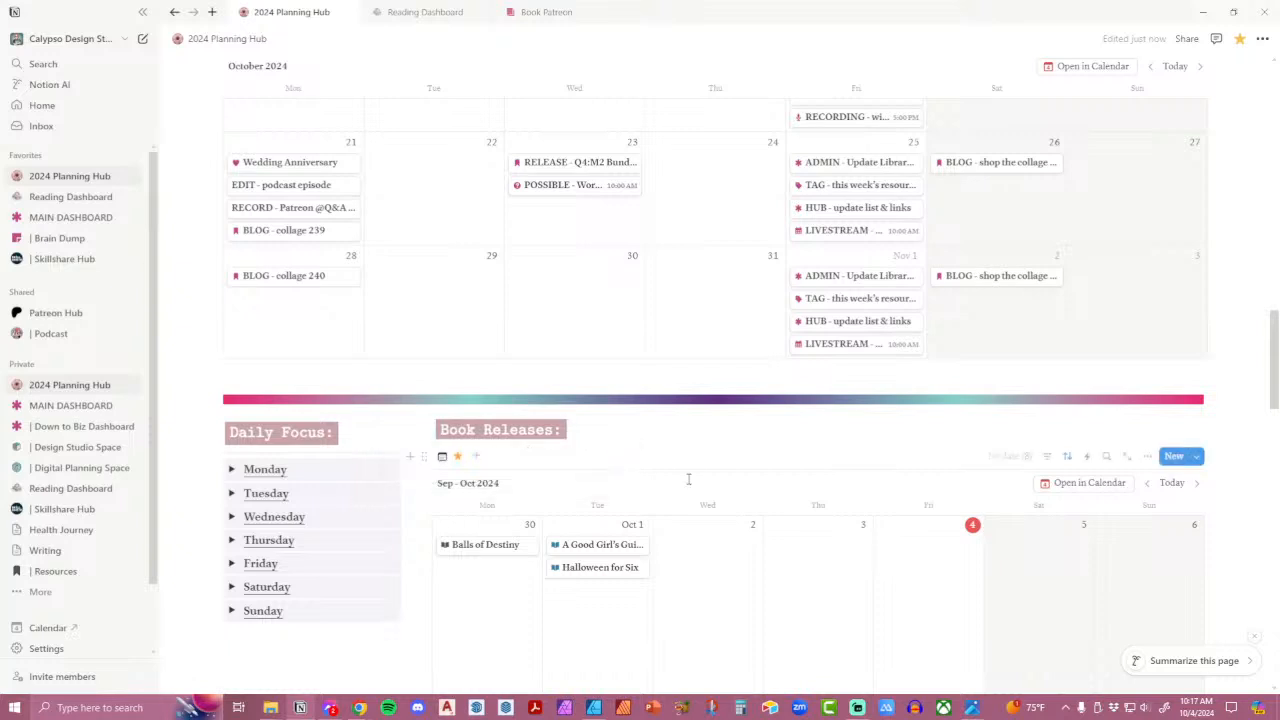
Try to set the background of the Patreon Posts and Events heading equation to CAA4AA.
scroll(546, 458, down, 5)
click(529, 399)
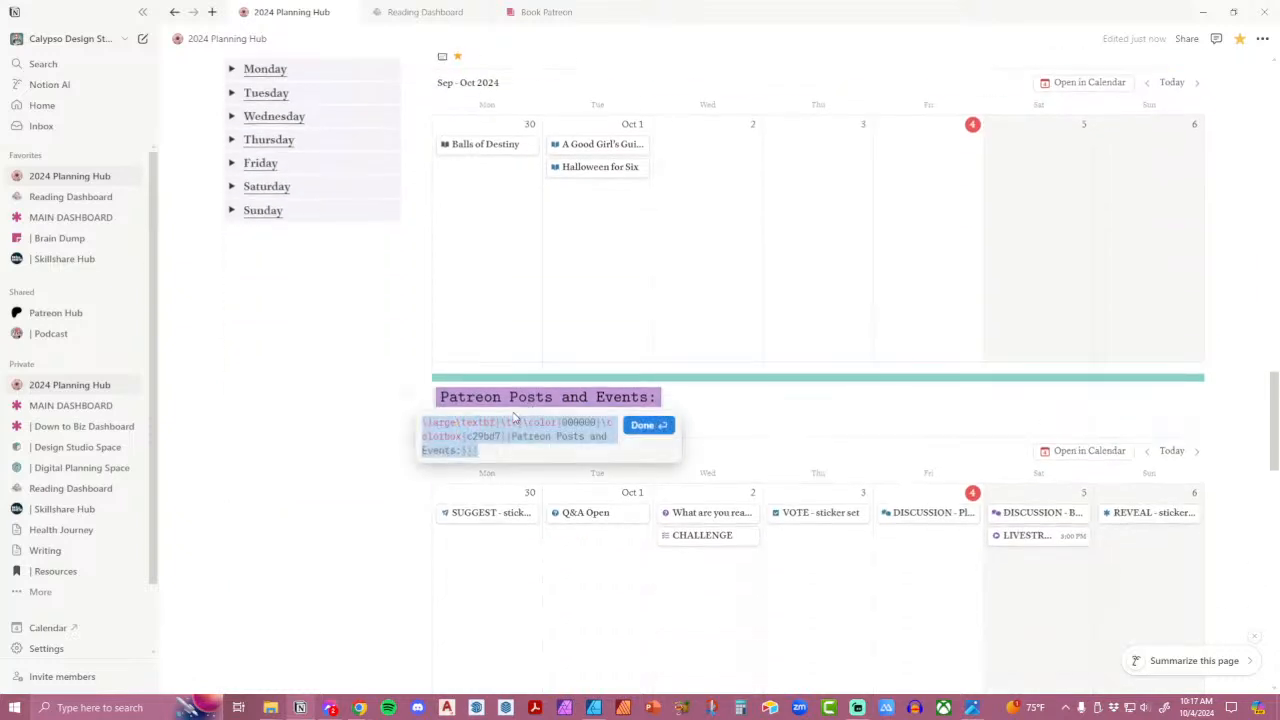
double_click(484, 436)
key(ctrl+v)
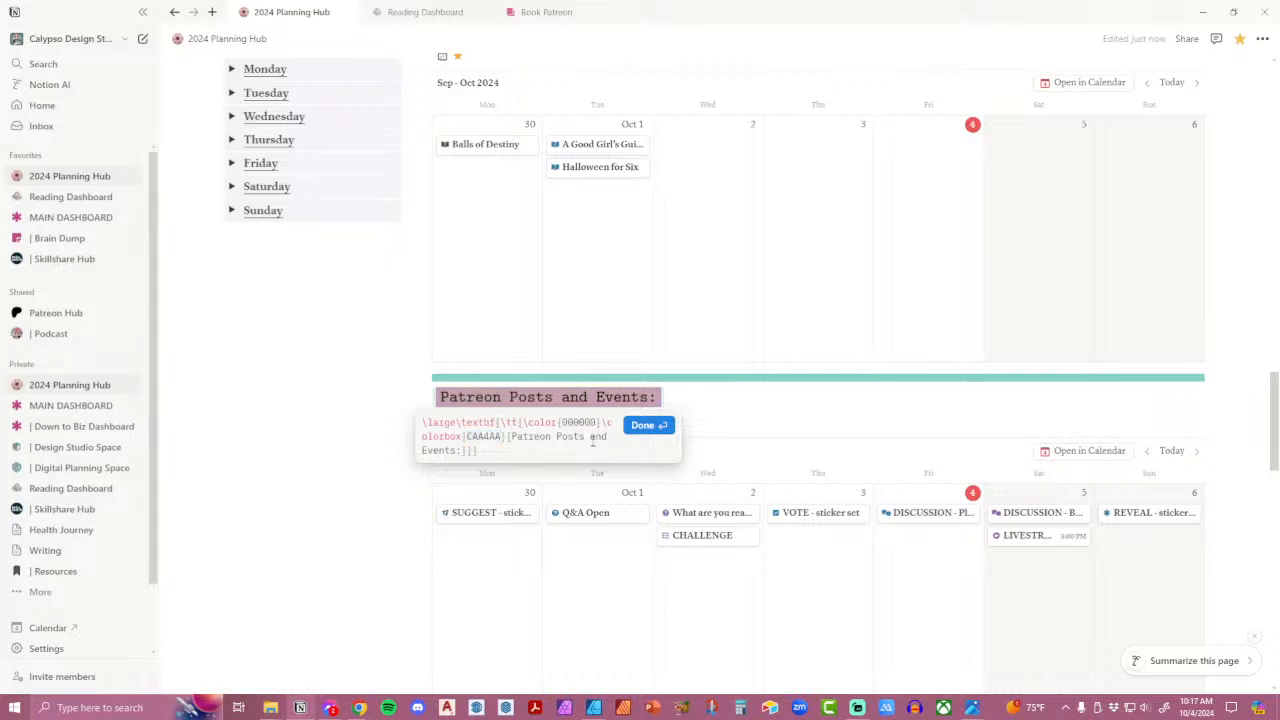
click(460, 450)
click(565, 400)
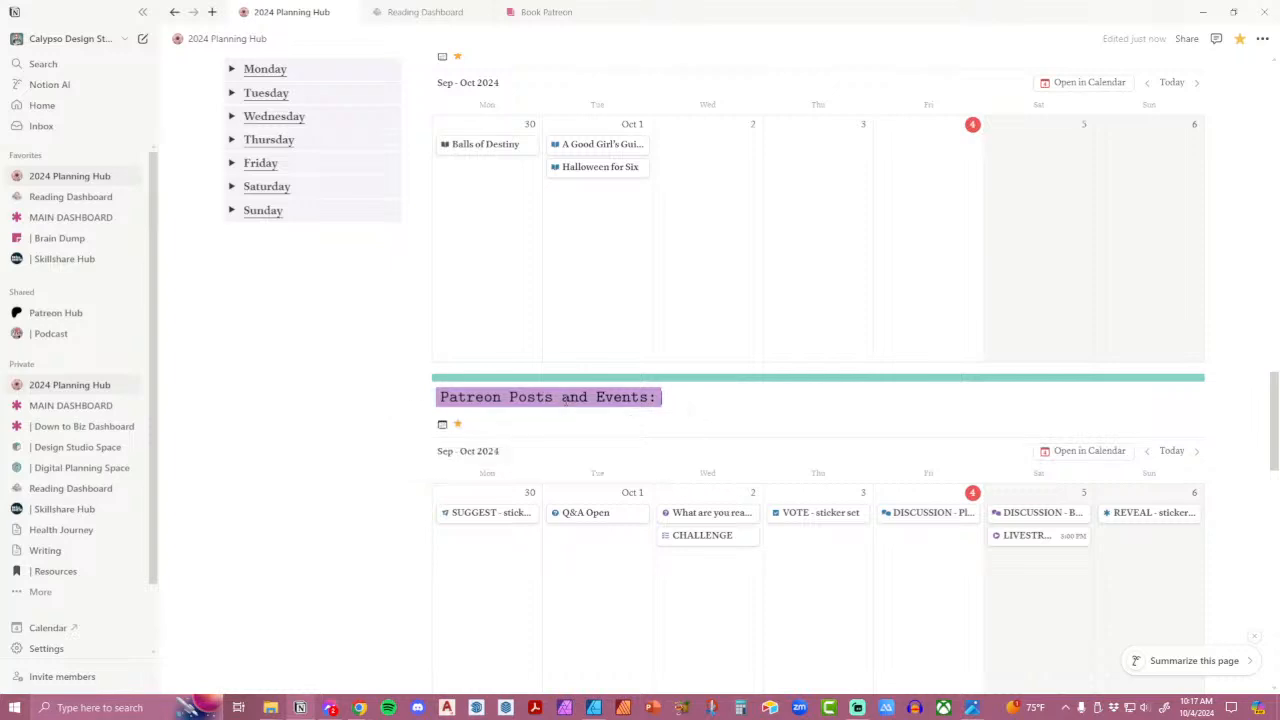
Recolour the Patreon Posts and Events heading equation with a CAA4AA background and FFFFFF text.
click(463, 398)
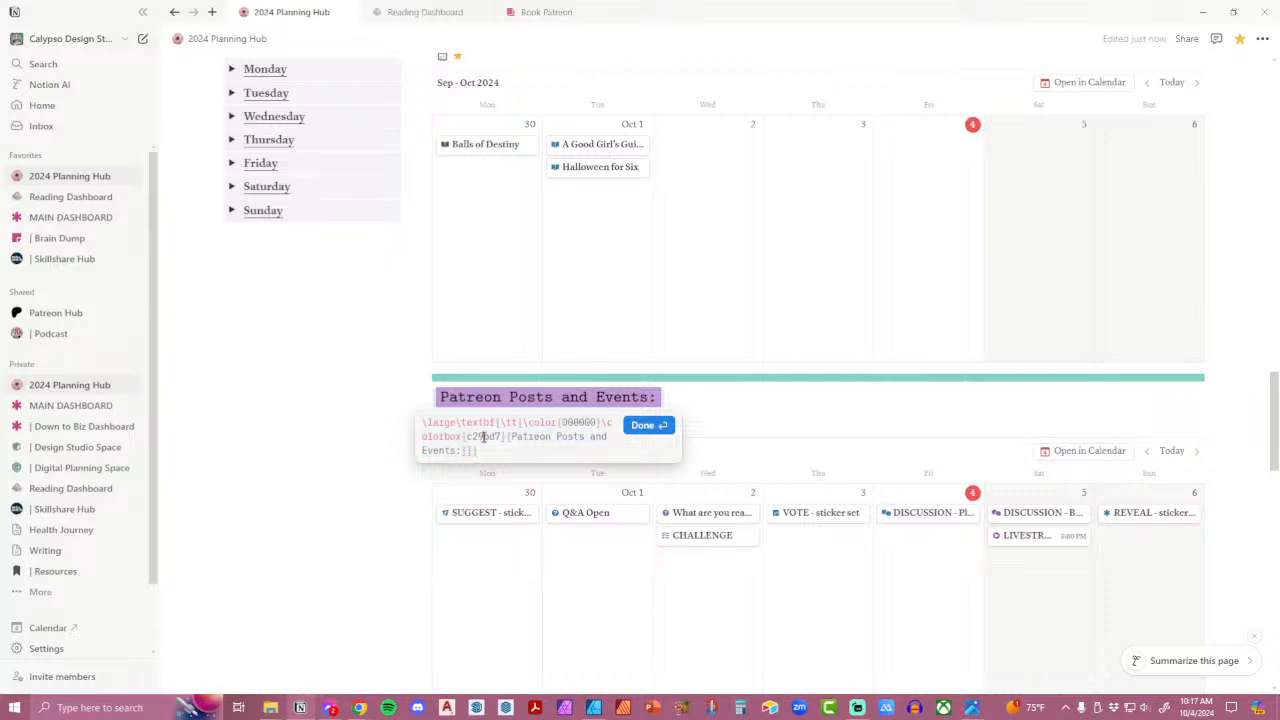
double_click(573, 422)
text(FFFFFF)
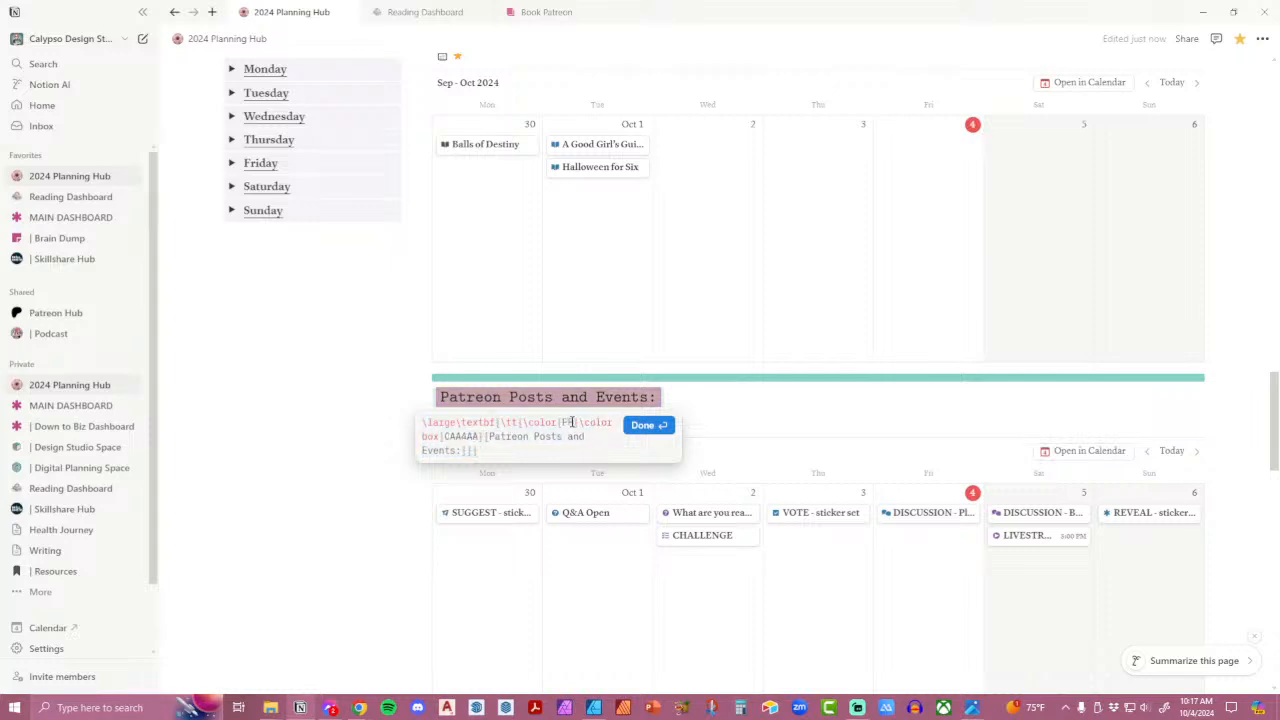
click(645, 425)
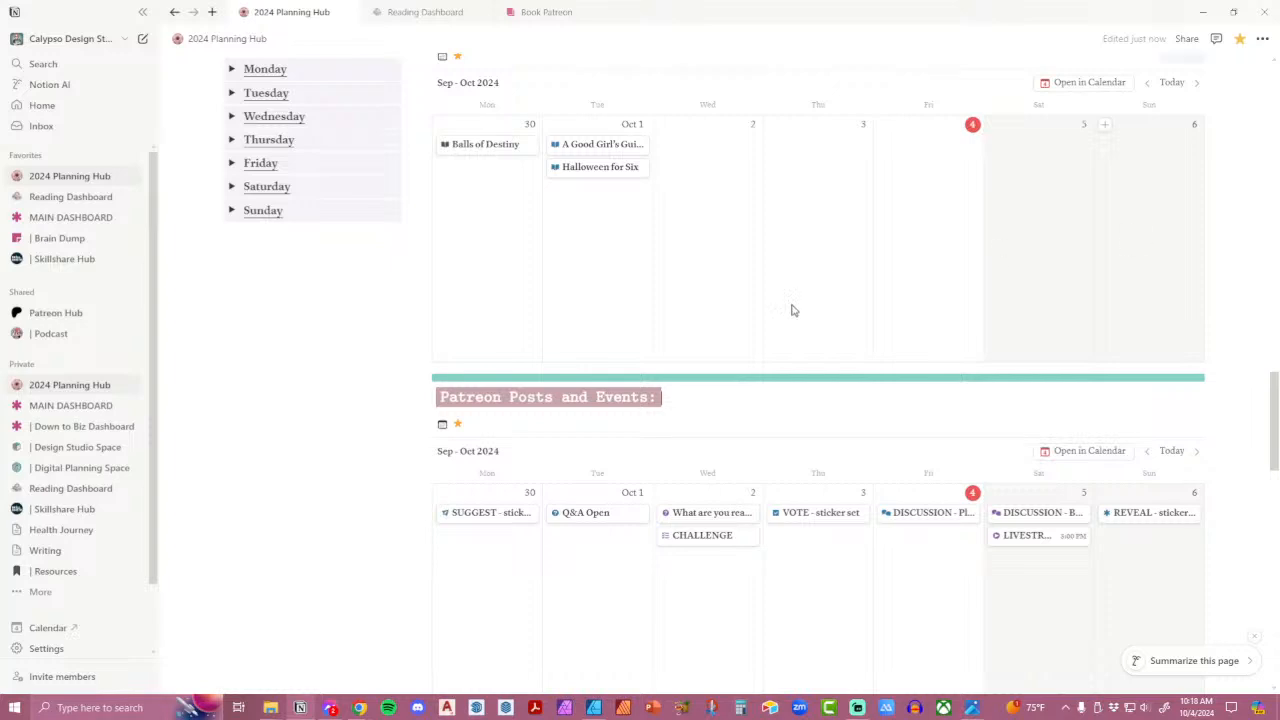
Duplicate the Patreon Posts and Events heading and move the copy below the Daily Focus weekday list.
click(423, 400)
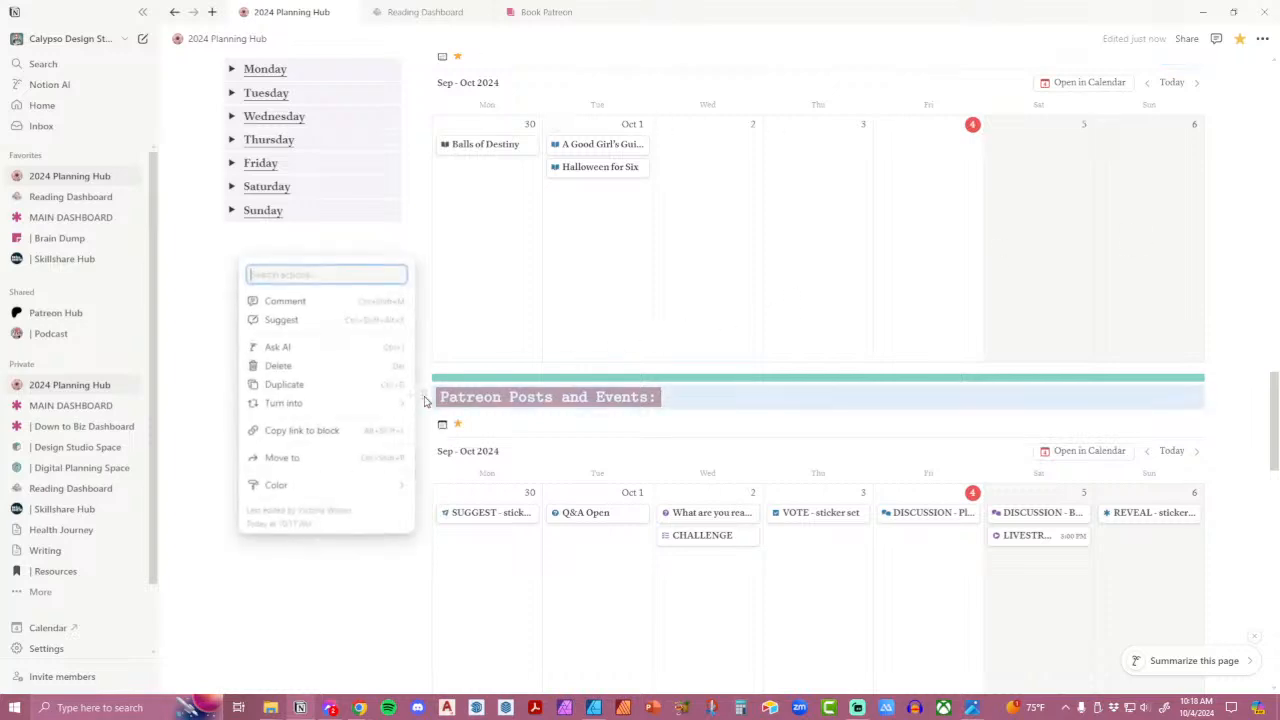
click(310, 384)
drag(424, 423, 318, 376)
Change the text of the copied heading below the Daily Focus list to NOTES, keeping the colon.
click(308, 285)
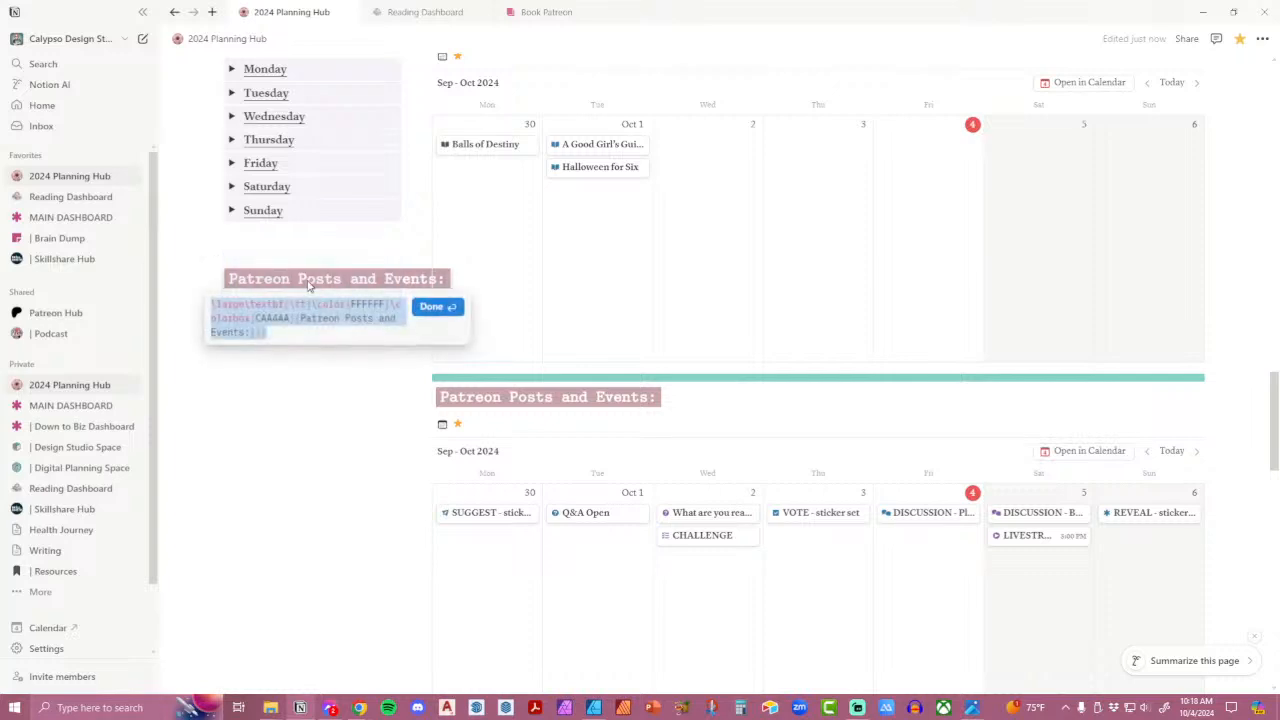
click(265, 331)
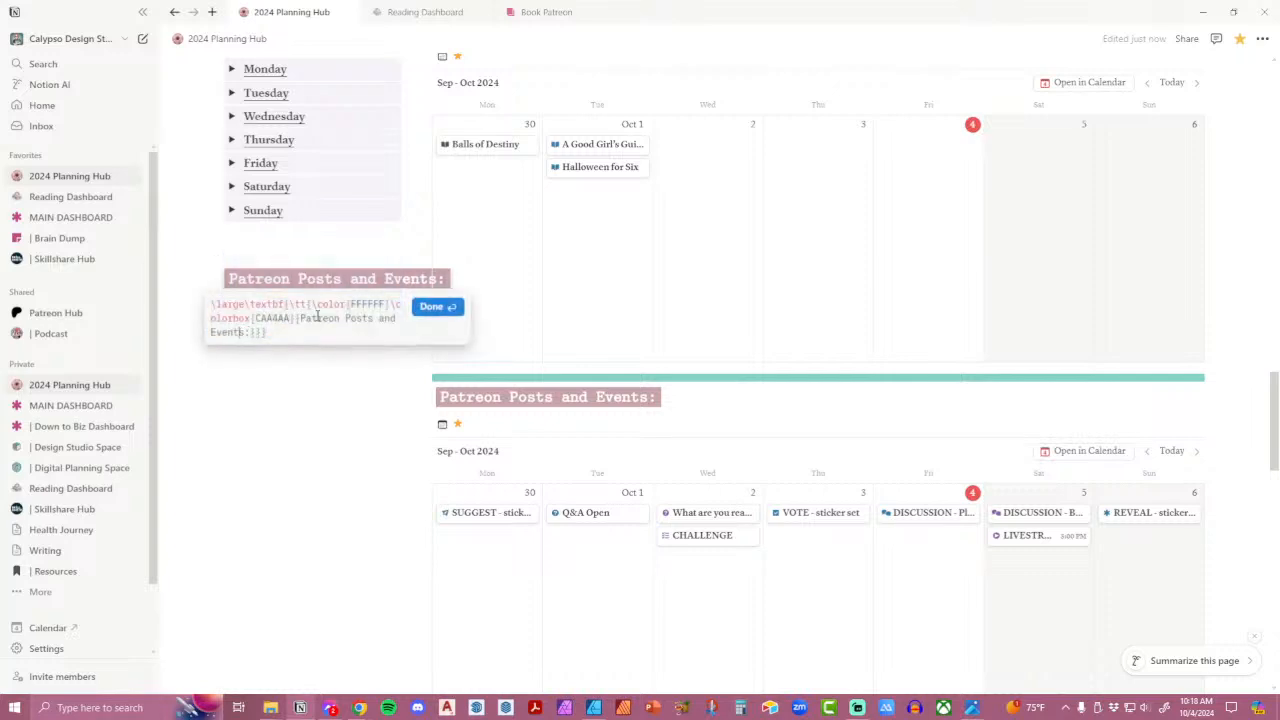
drag(302, 318, 242, 338)
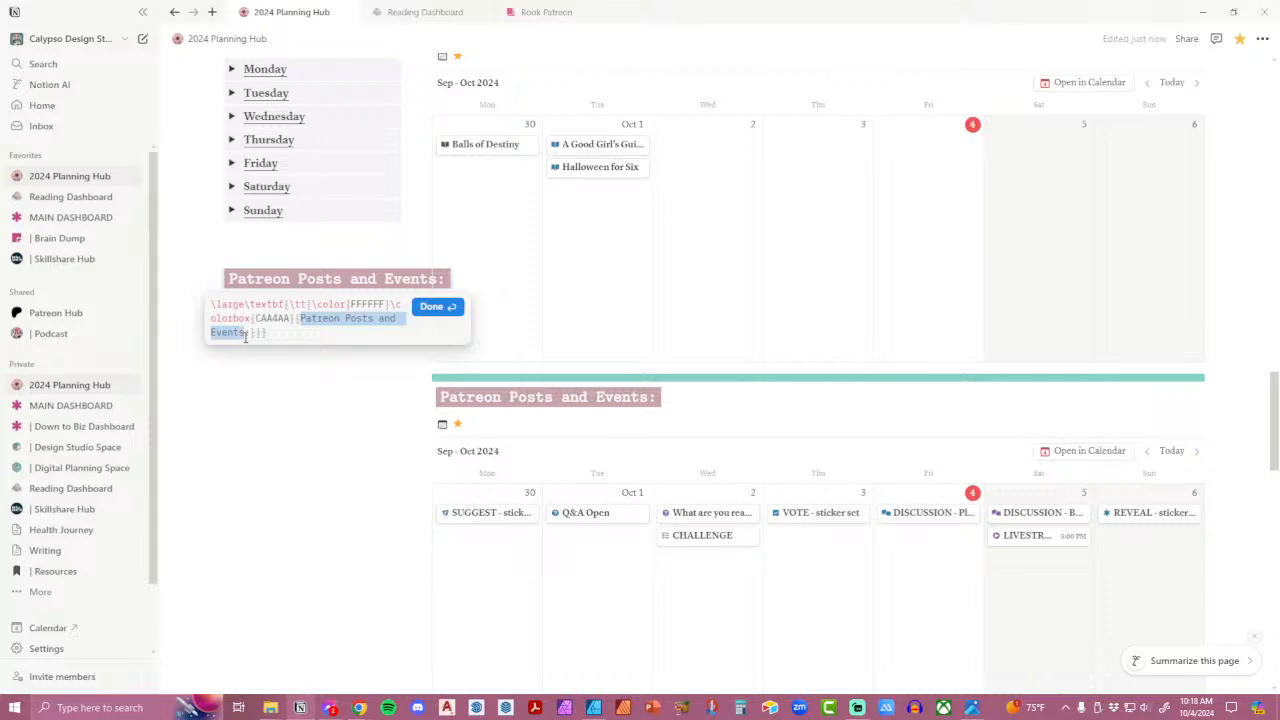
text(nOTE)
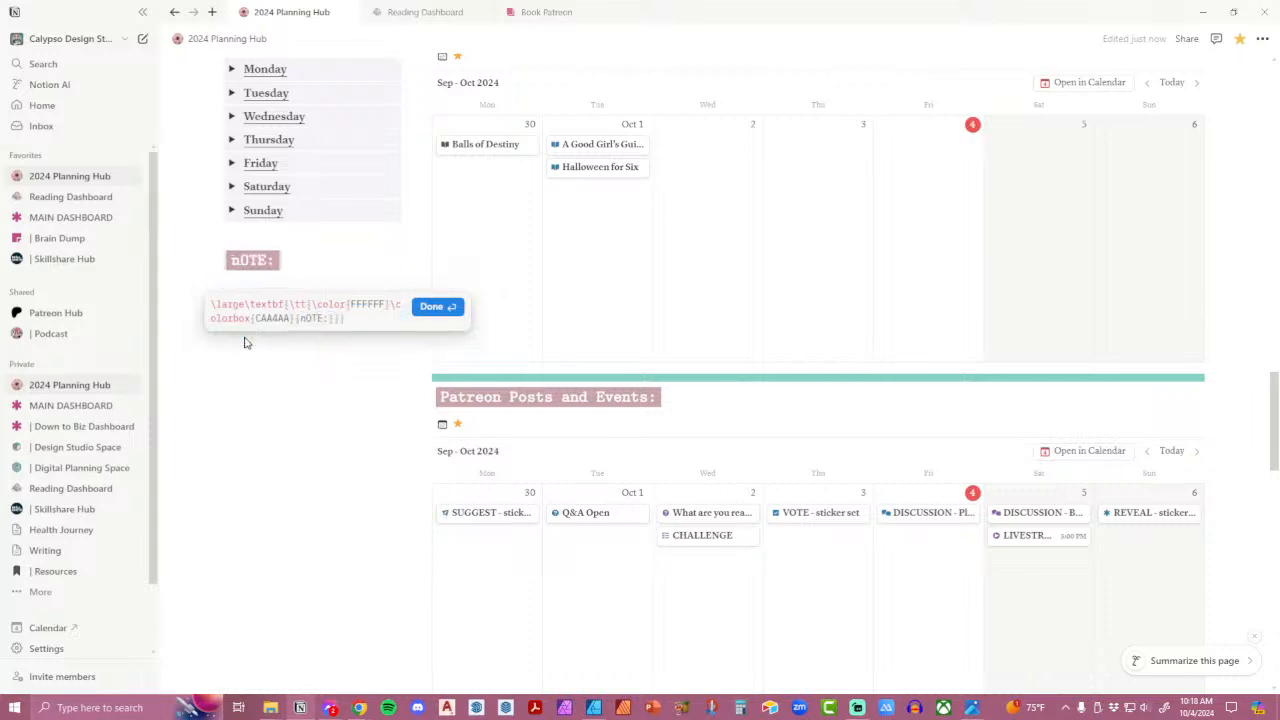
text(S)
key(BackSpace)
text(N)
click(430, 307)
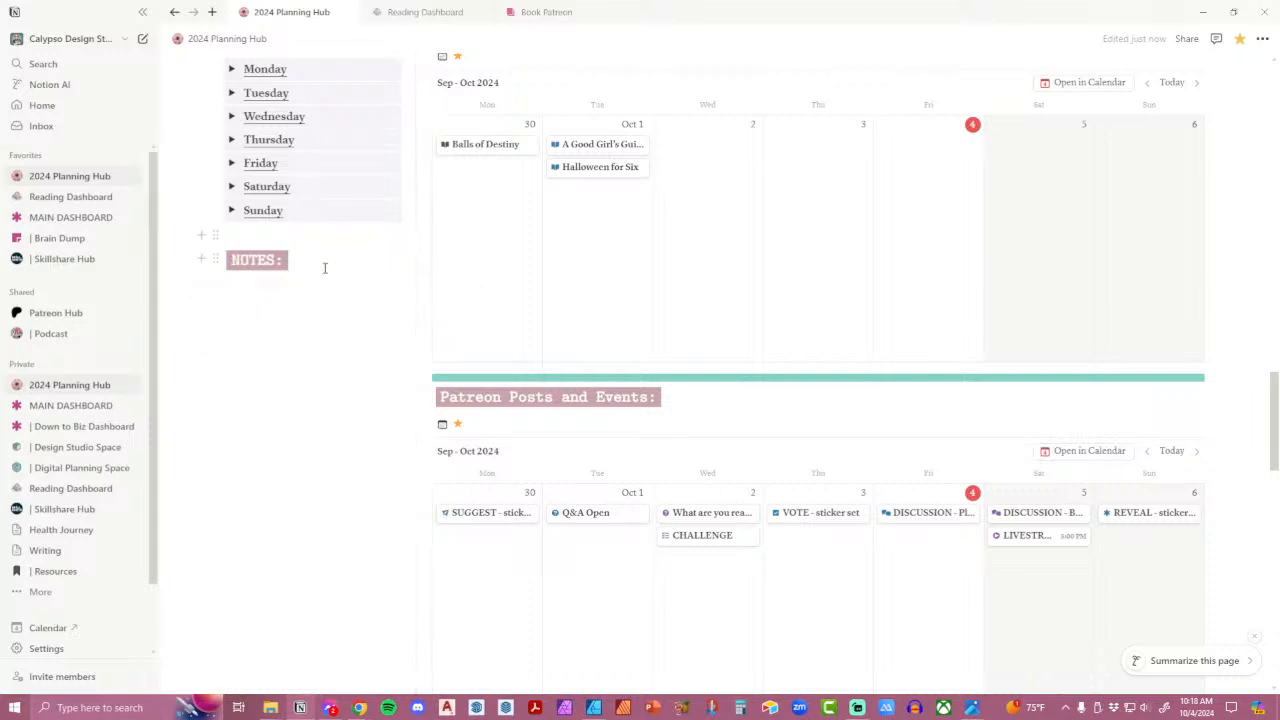
Try MORNING and AFTERNOOON as the text of the NOTES heading, and delete that heading from below the weekday list.
click(242, 262)
double_click(235, 299)
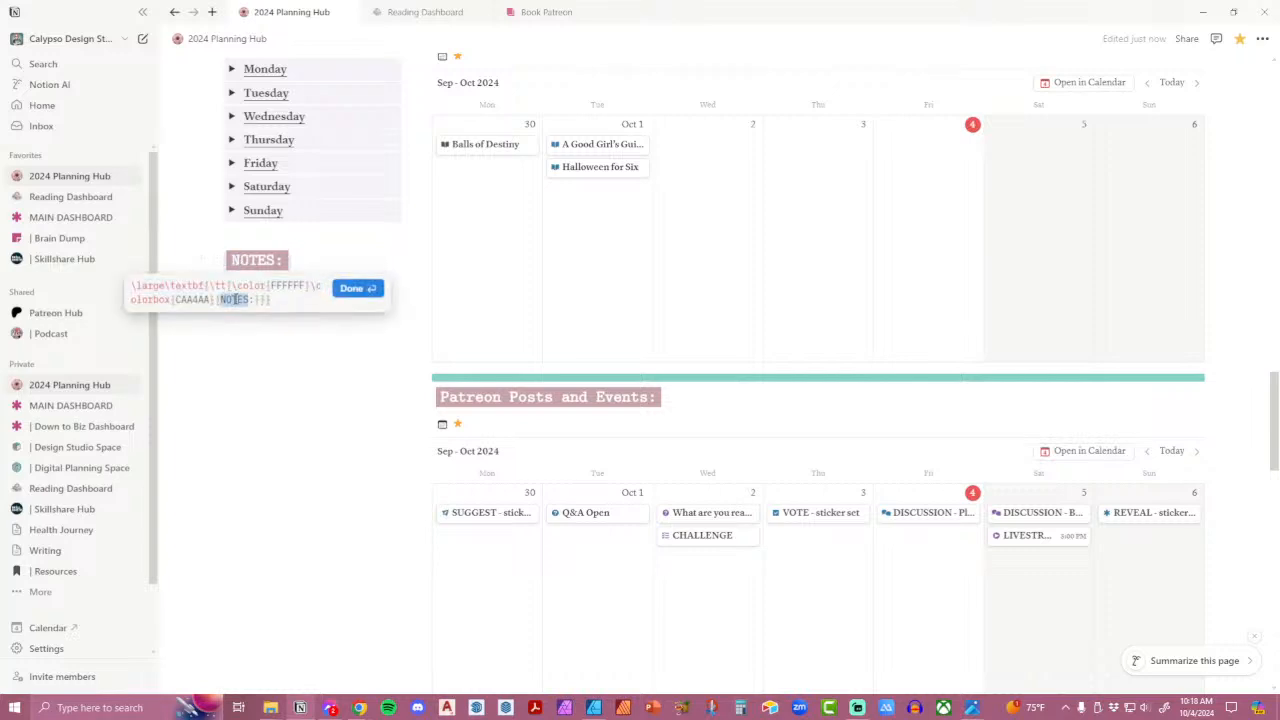
text(MORNING)
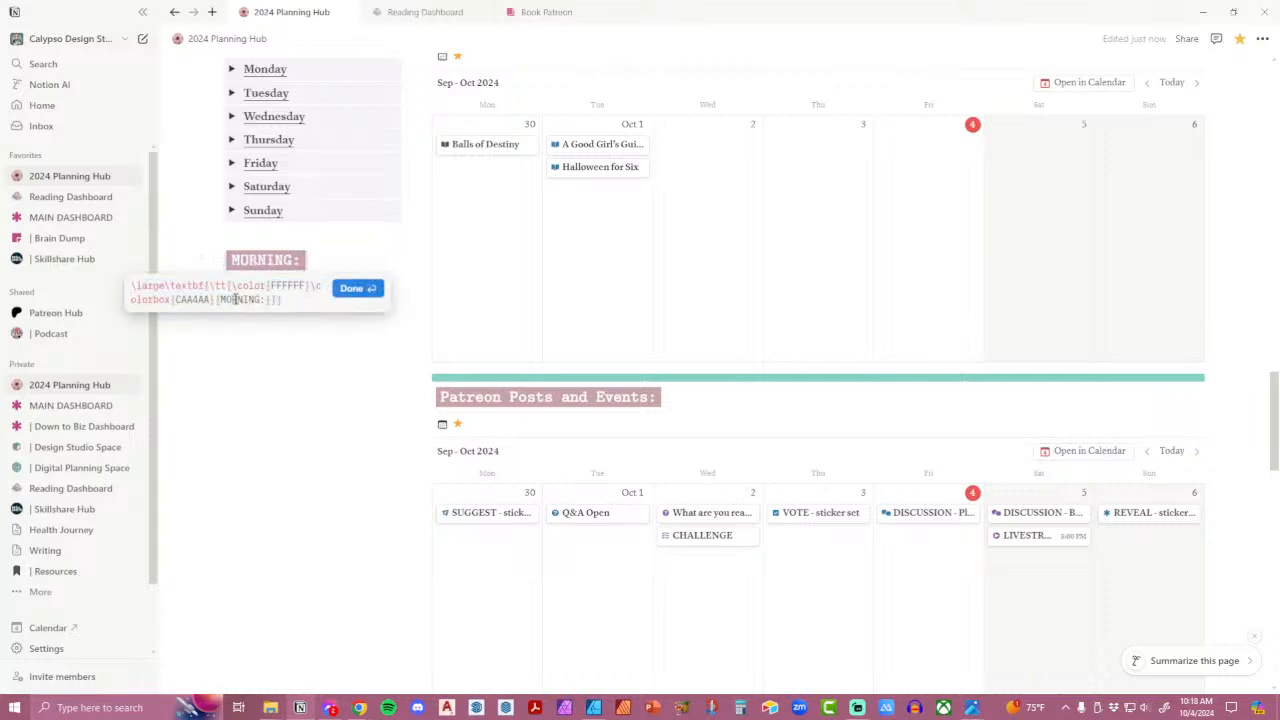
double_click(235, 299)
text(AFTERNOOO)
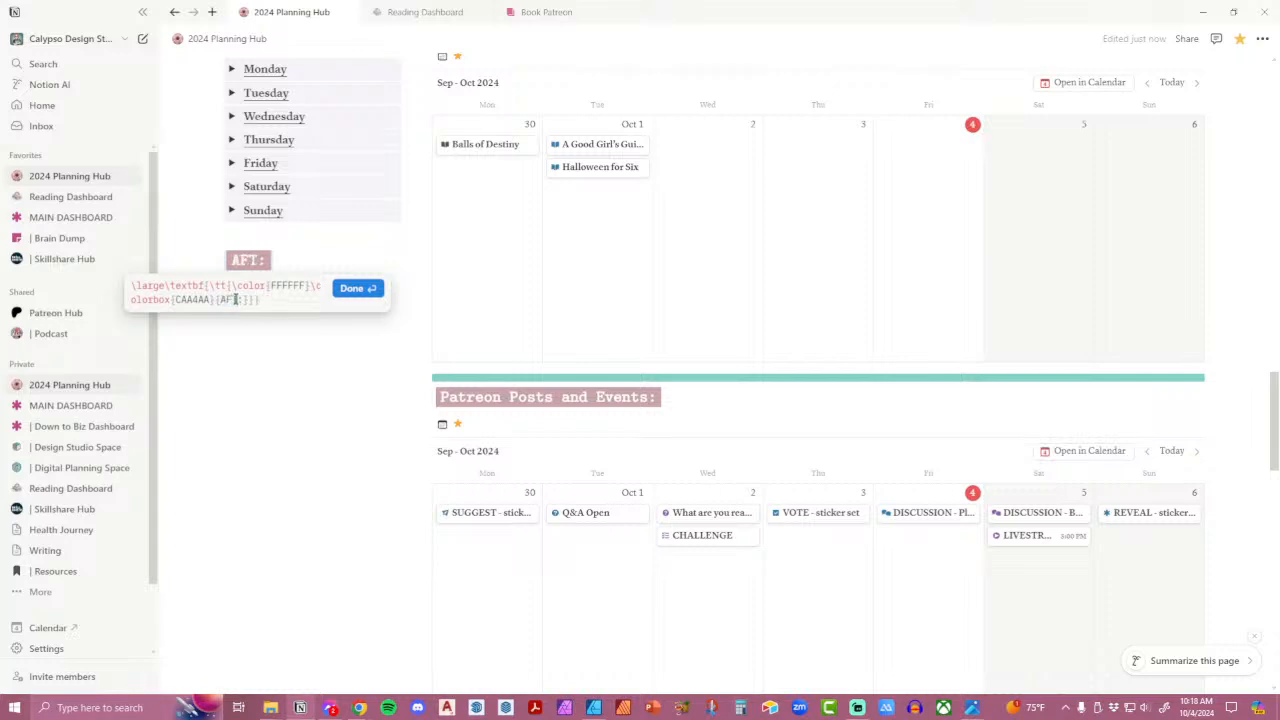
text(NOON)
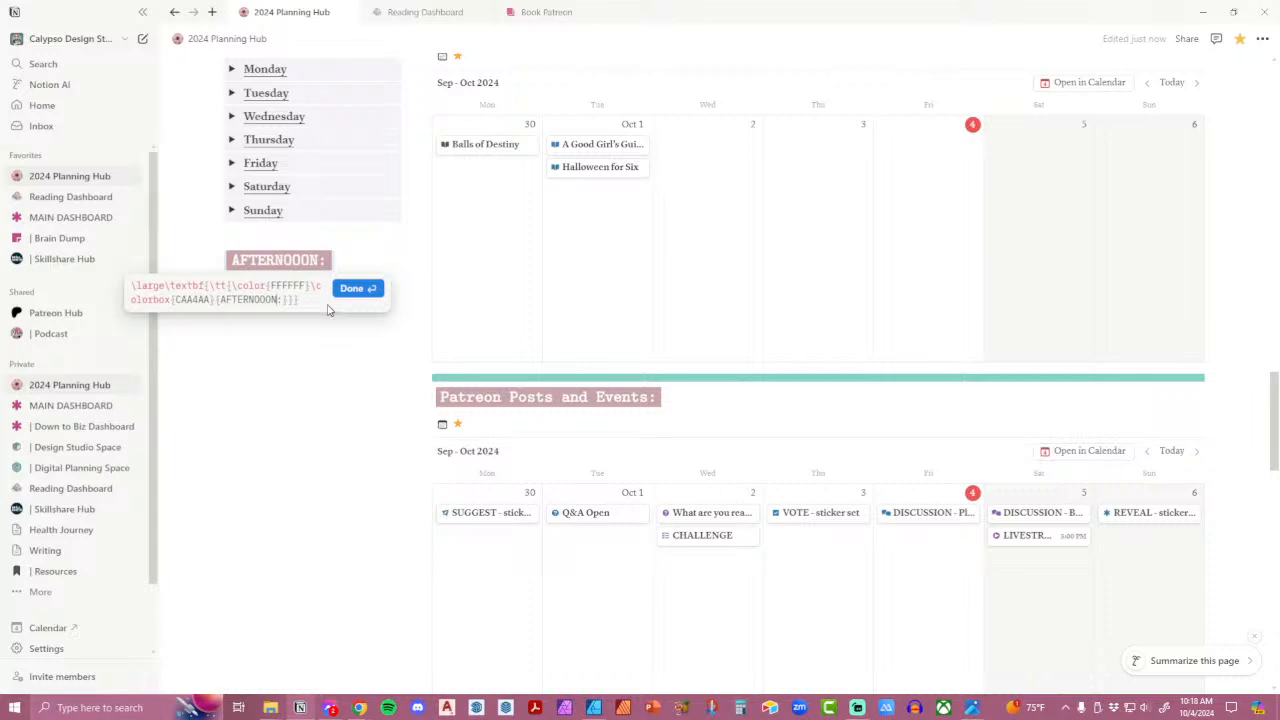
click(343, 363)
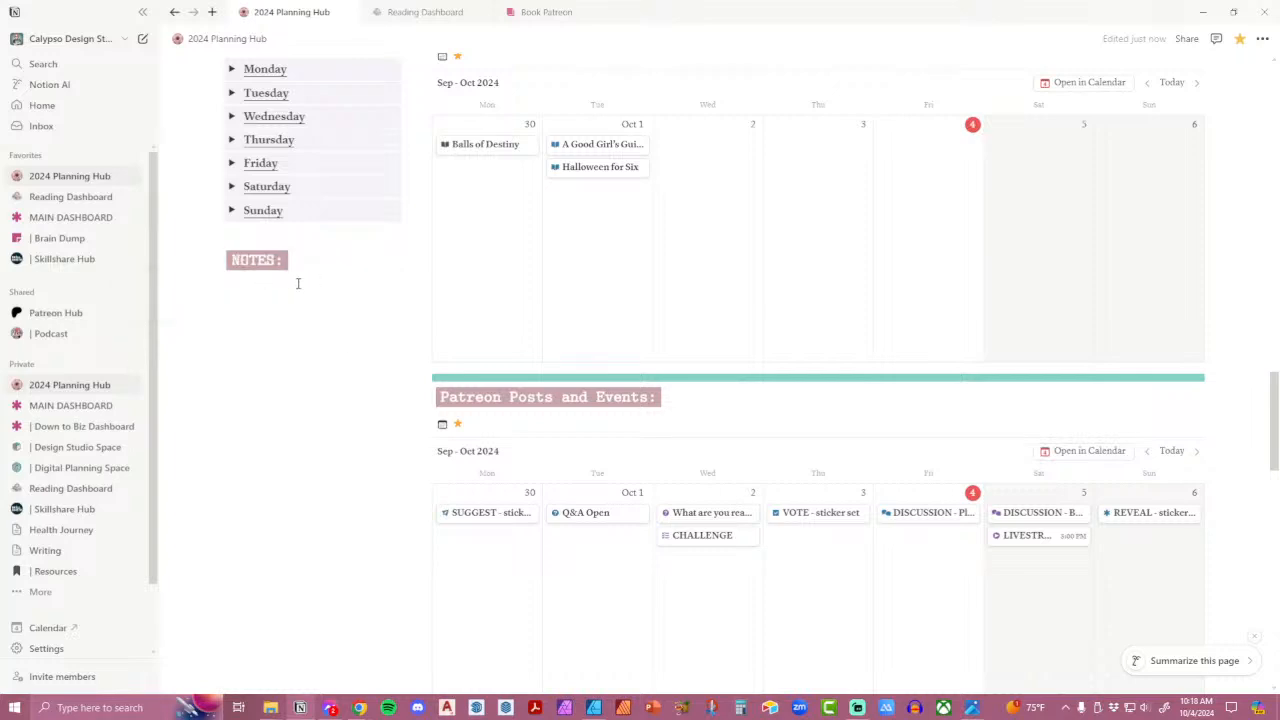
click(214, 259)
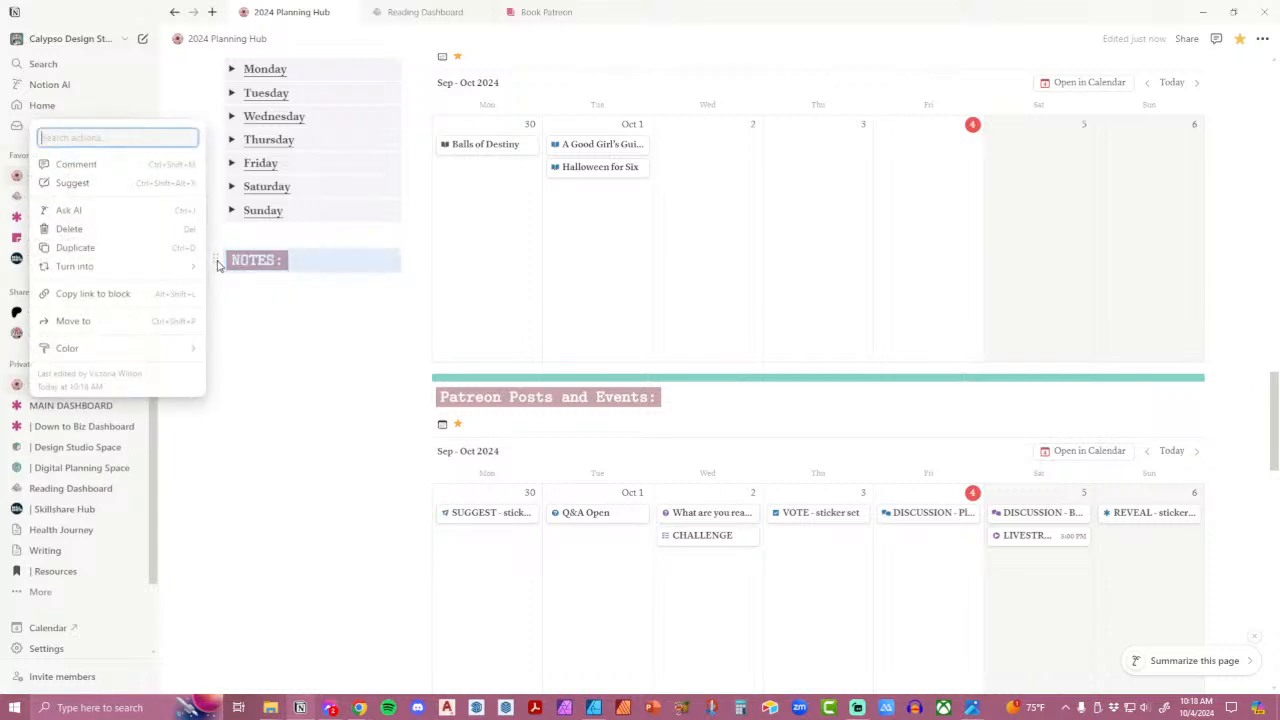
click(140, 232)
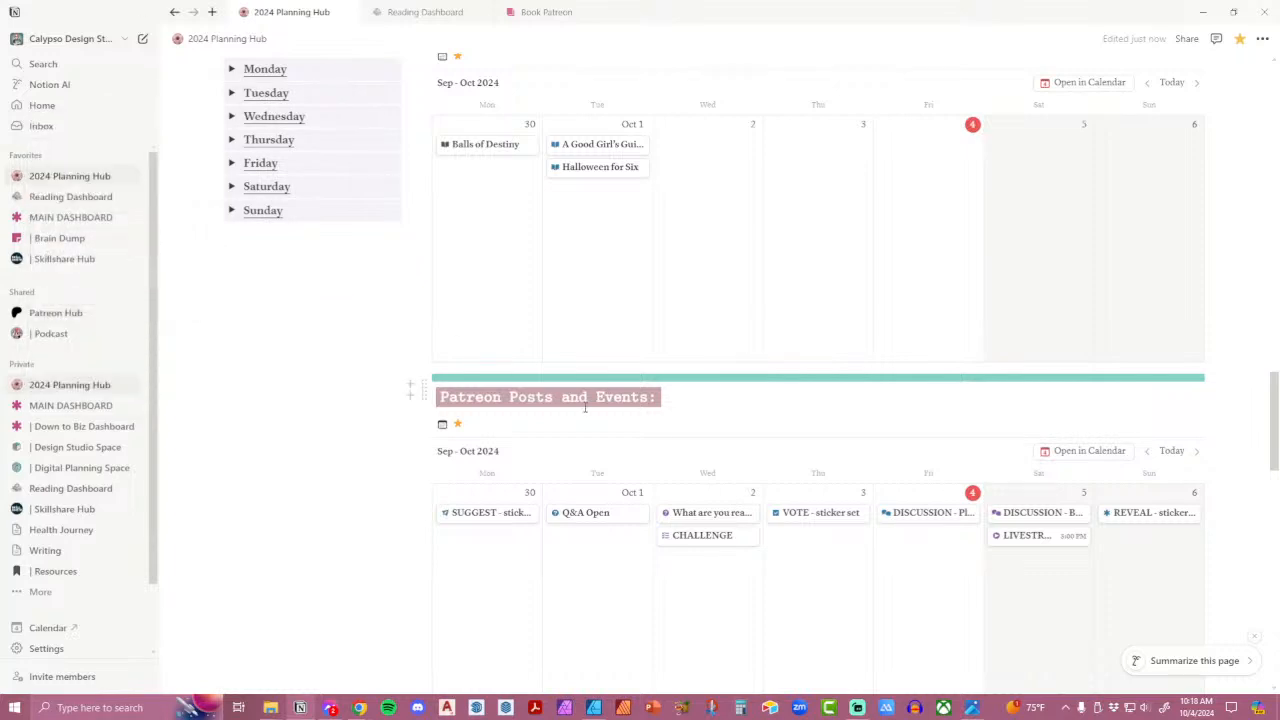
Recolour the Habit Tracking heading equation with a CAA4AA background and FFFFFF text.
scroll(590, 407, down, 1)
scroll(590, 407, down, 4)
click(275, 381)
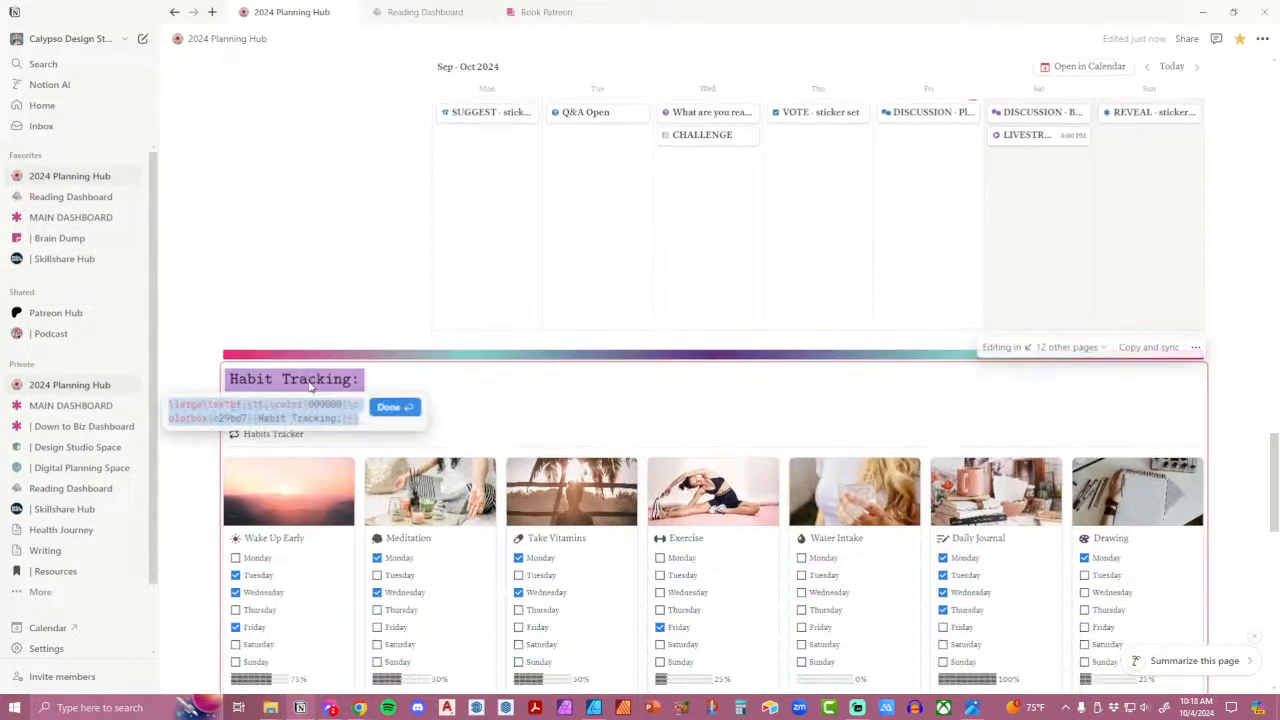
click(275, 381)
click(244, 417)
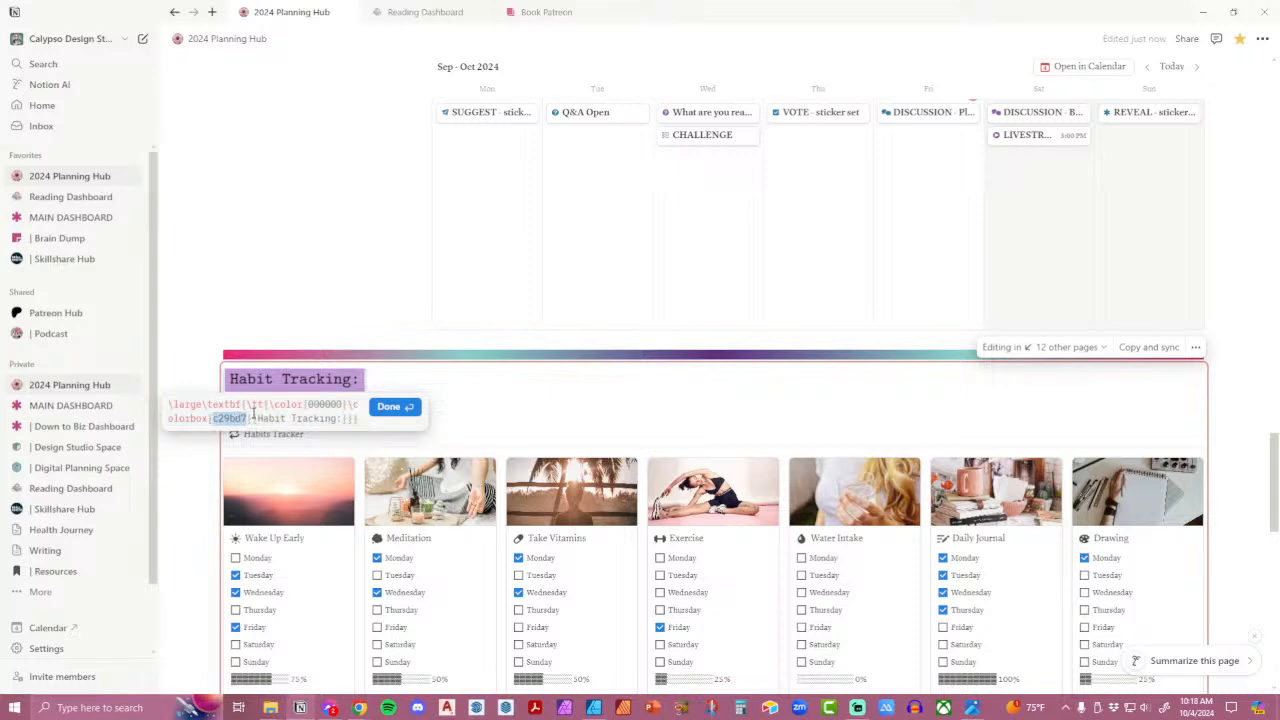
double_click(313, 404)
text(FFFFFF)
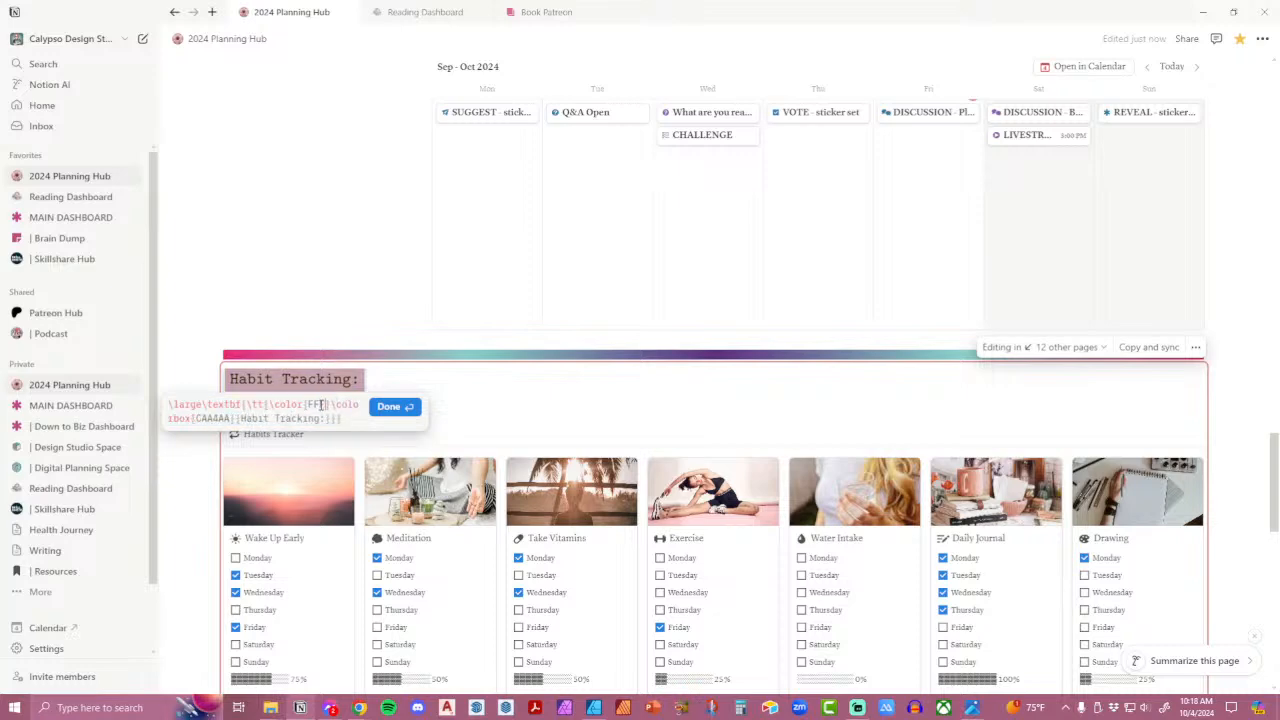
click(384, 410)
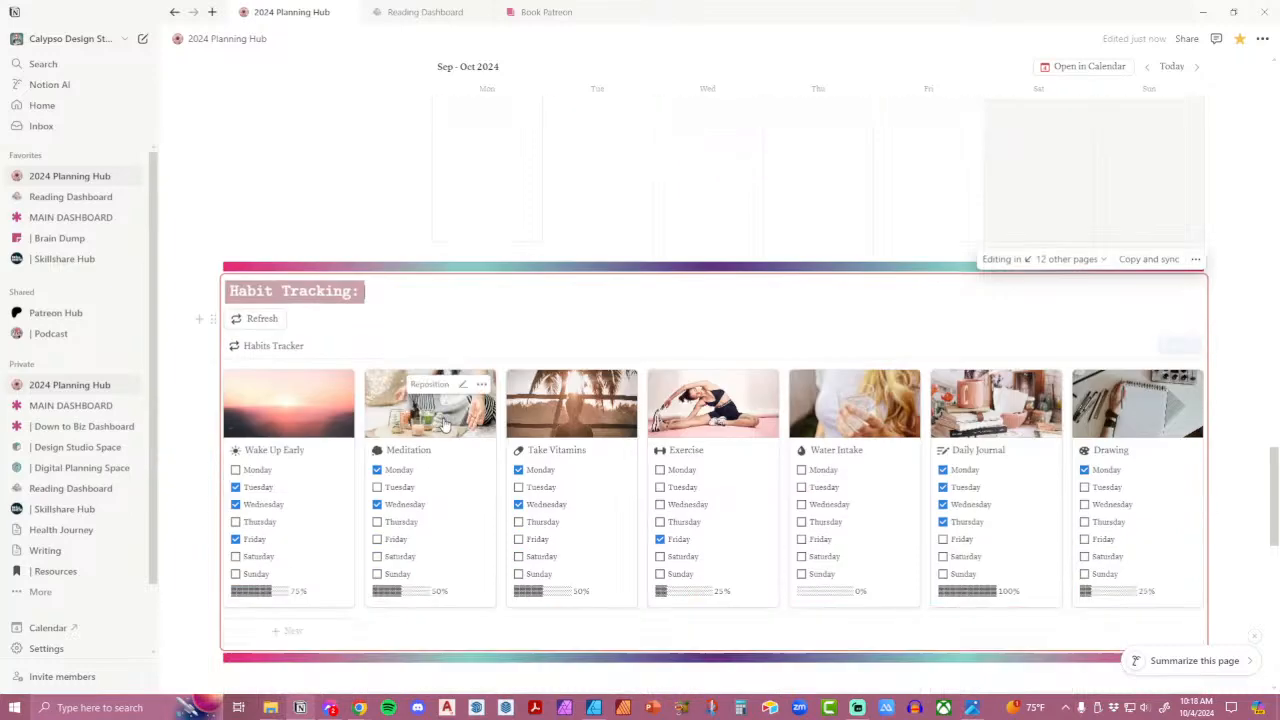
Review the page's sections, dividers, gallery and progress widget for elements still in the old colours.
scroll(420, 400, down, 10)
scroll(406, 395, up, 15)
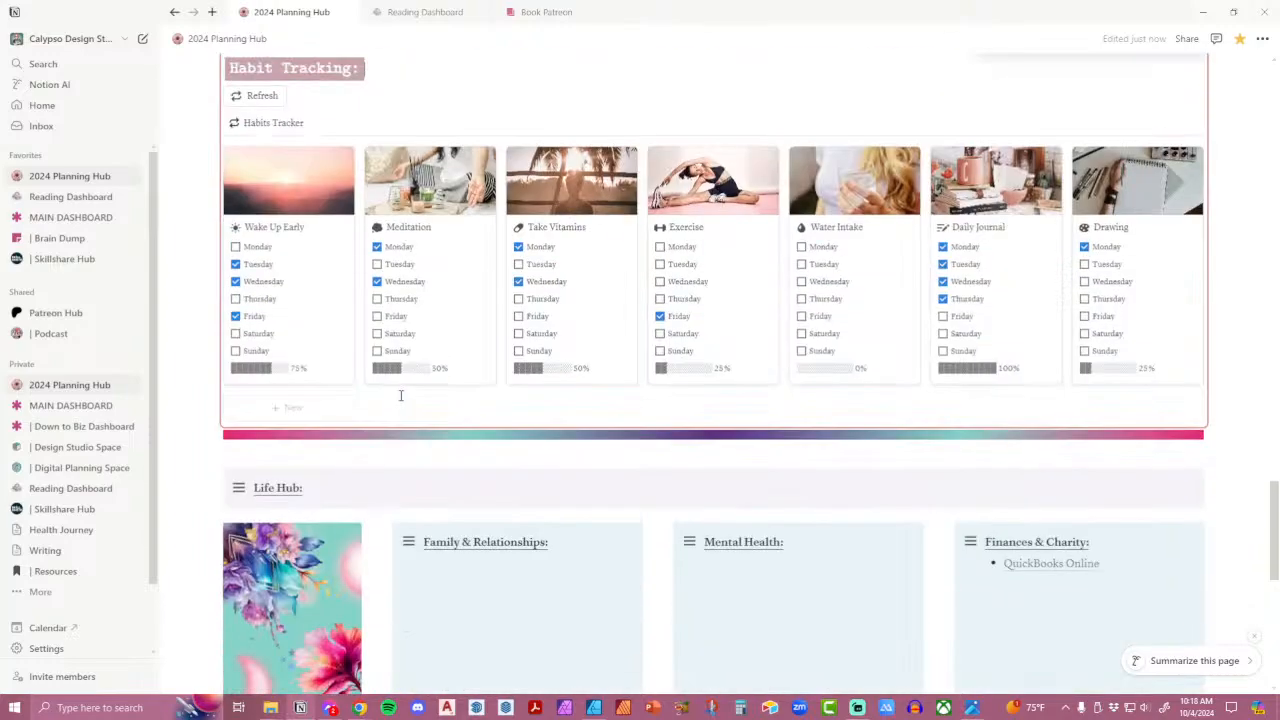
scroll(347, 402, up, 10)
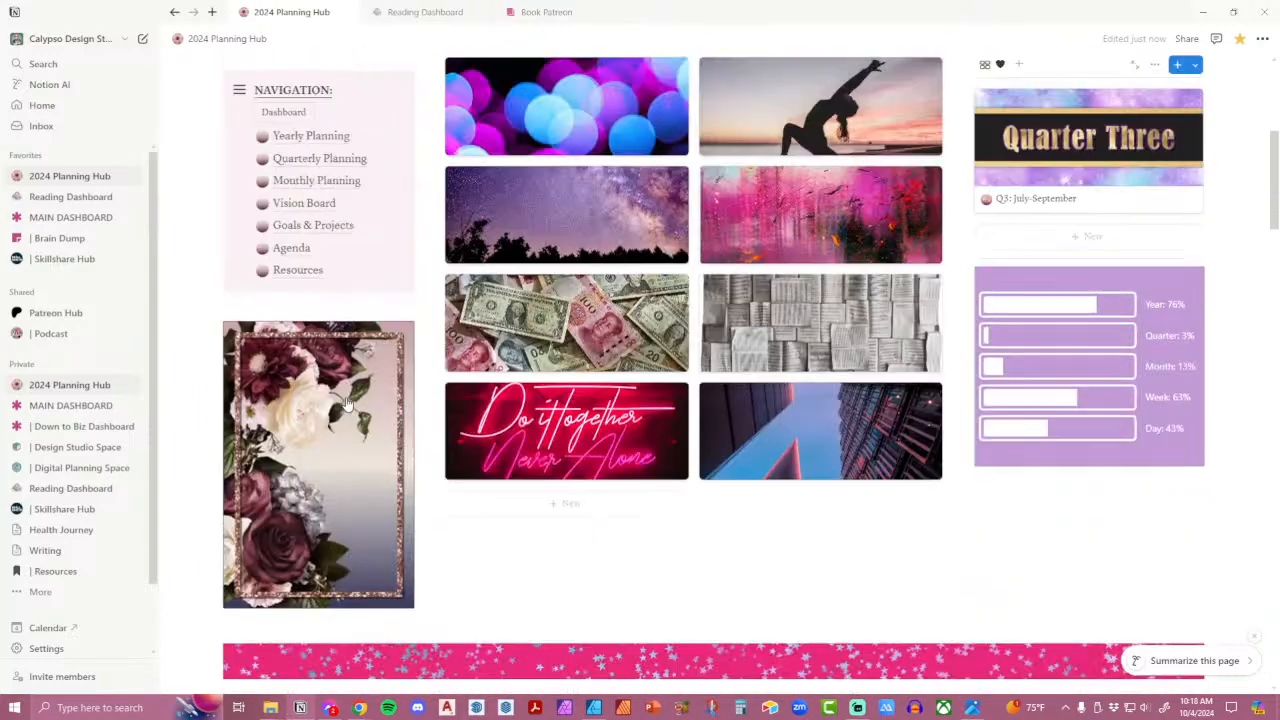
scroll(716, 408, down, 2)
scroll(716, 408, down, 4)
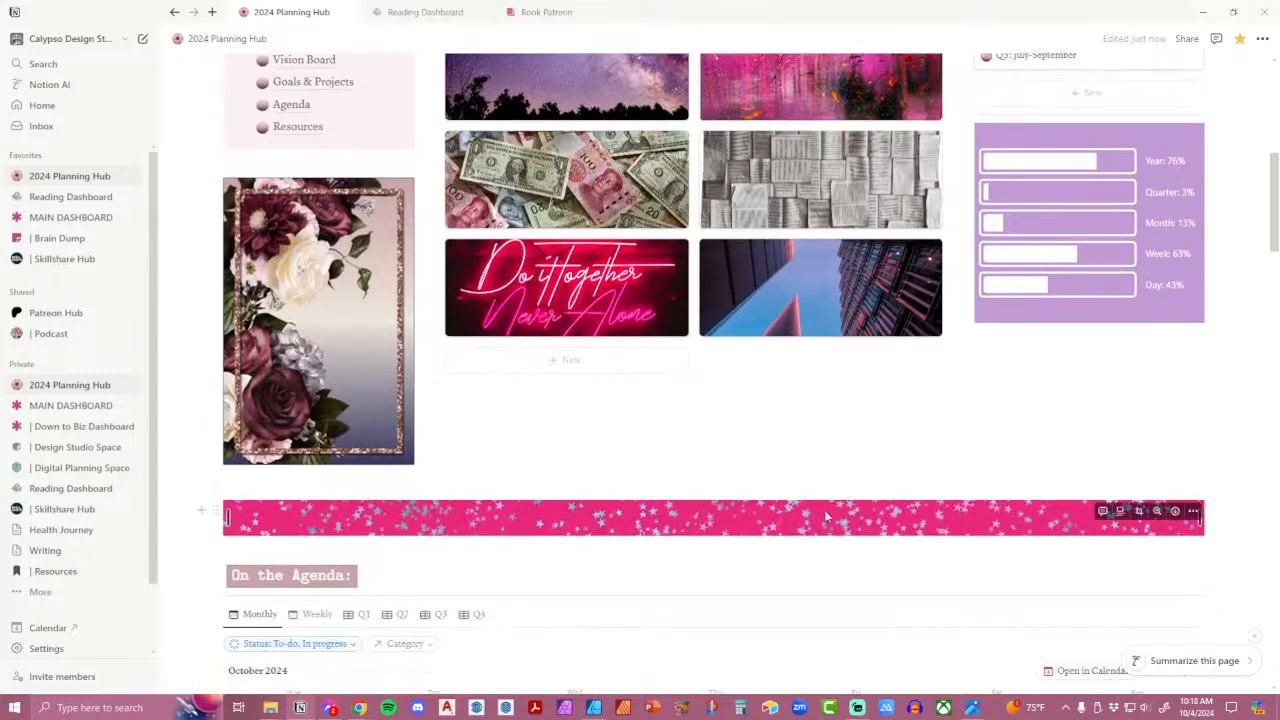
scroll(812, 502, up, 2)
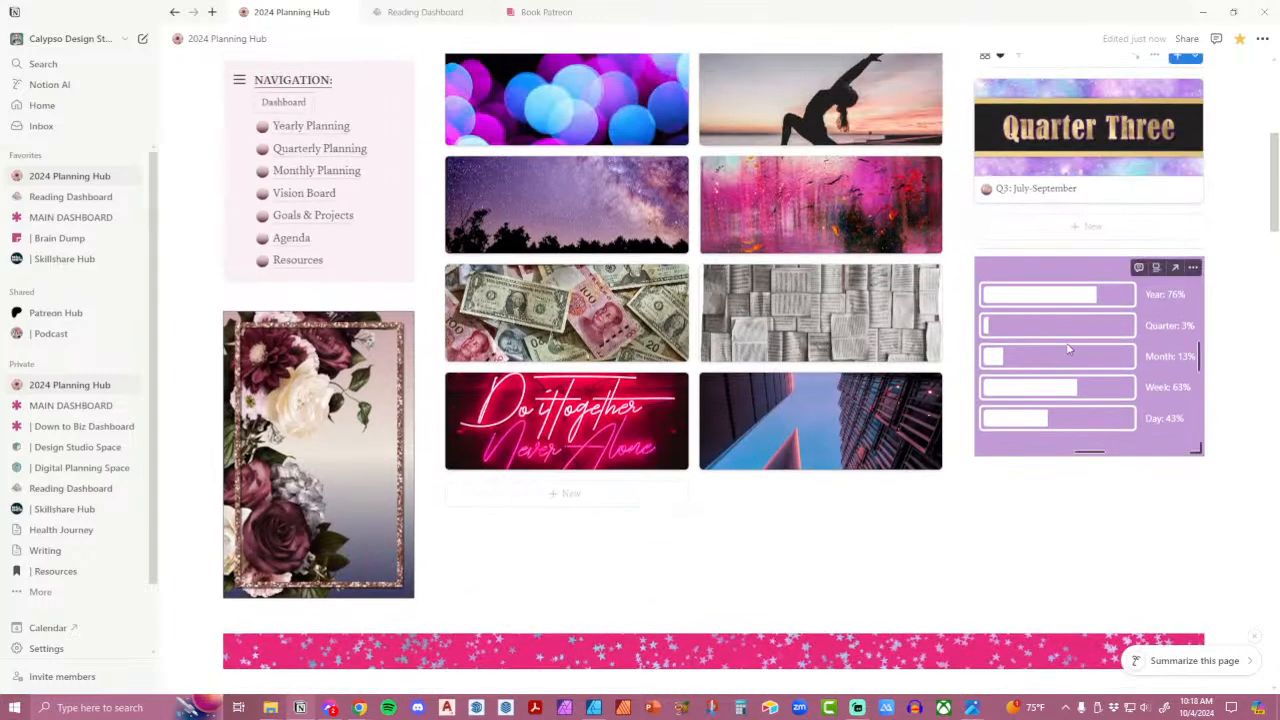
scroll(569, 329, up, 2)
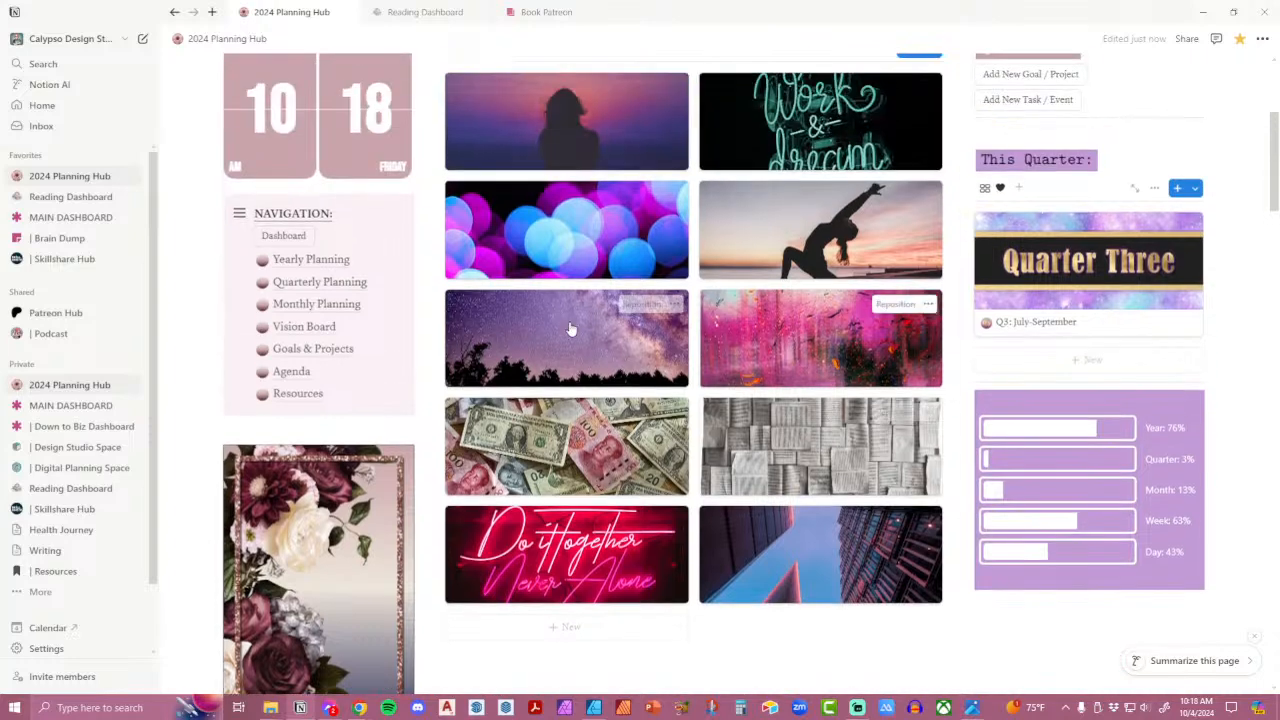
Copy the dusty pink progress bar widget from the Progress Bar Stash on the Resources page.
click(298, 394)
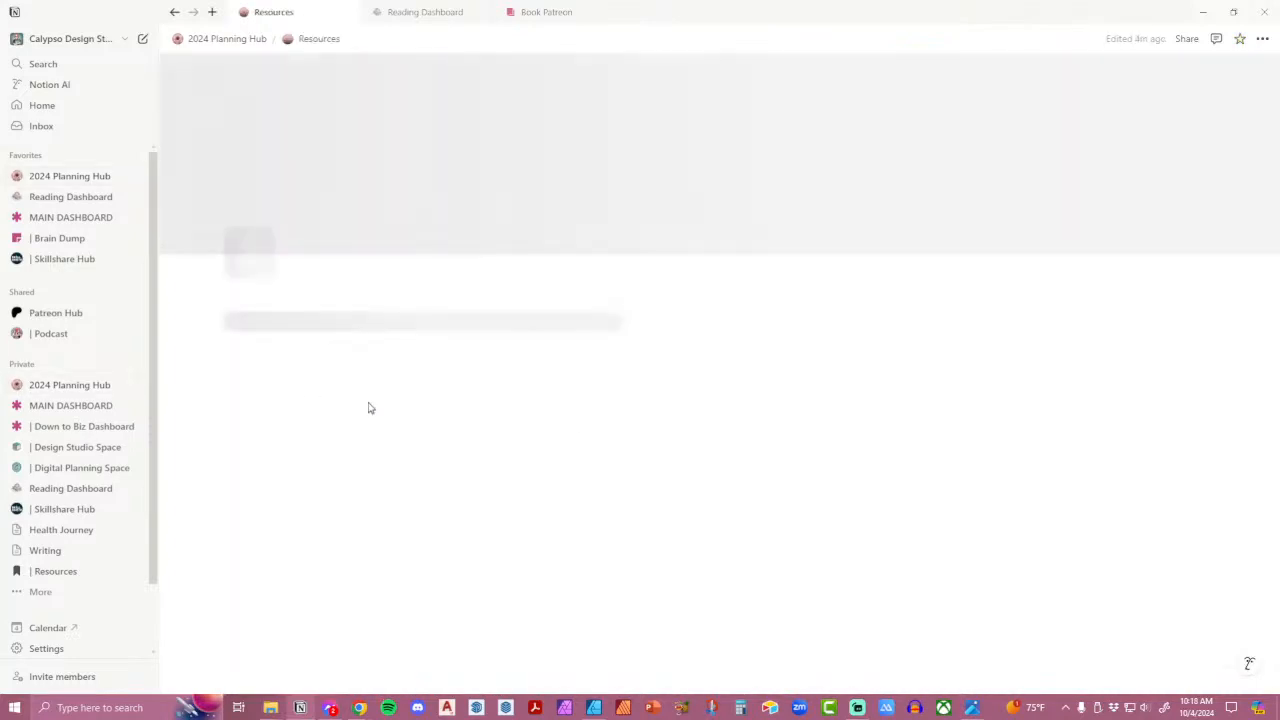
scroll(857, 442, down, 10)
scroll(857, 442, down, 3)
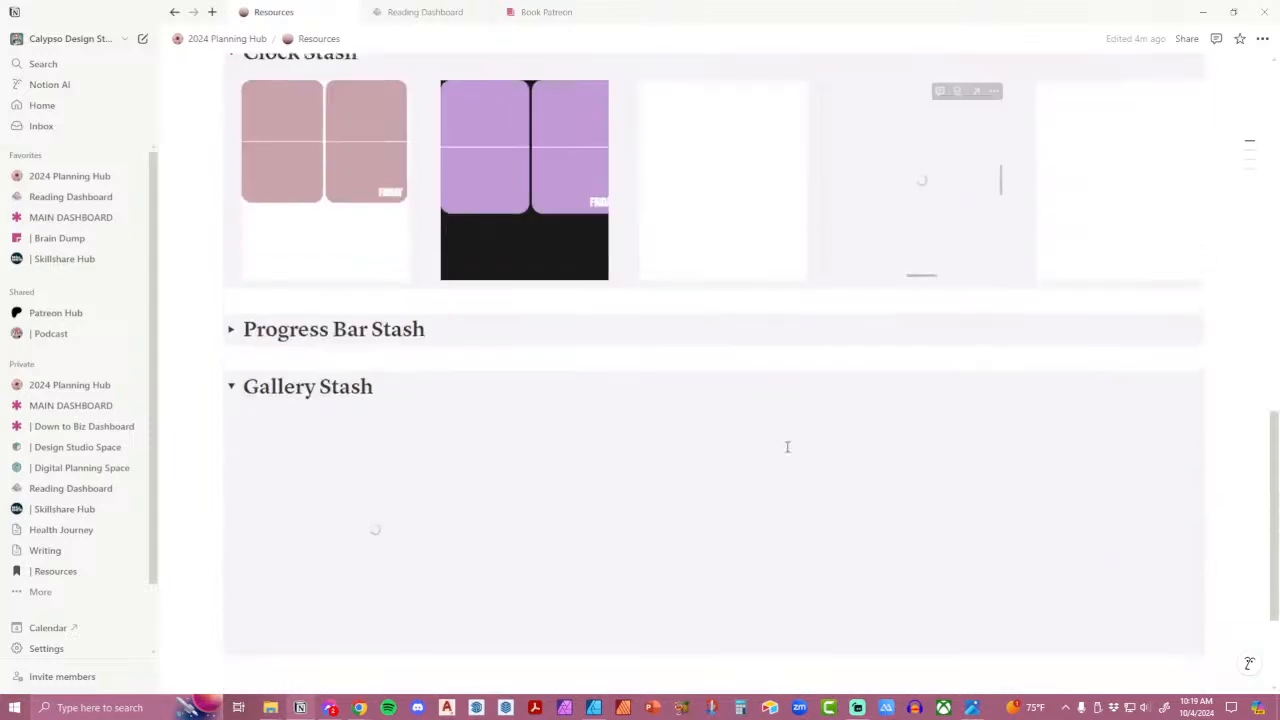
click(232, 322)
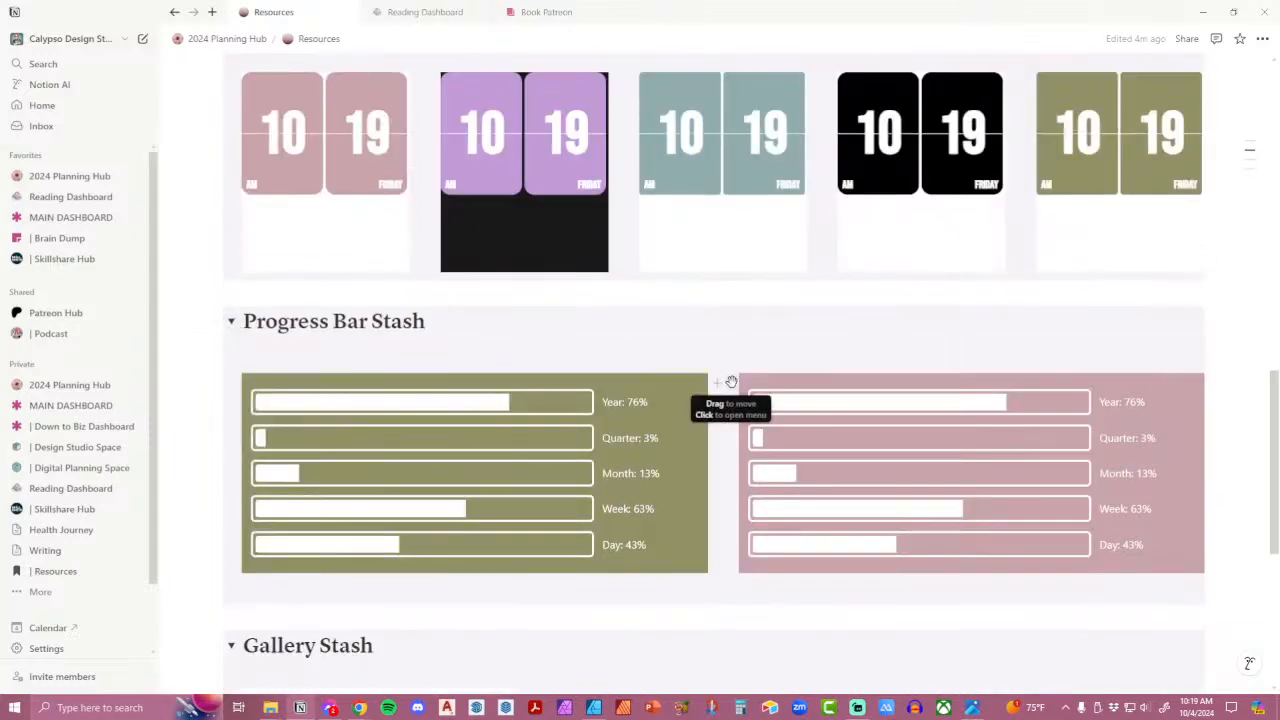
click(731, 383)
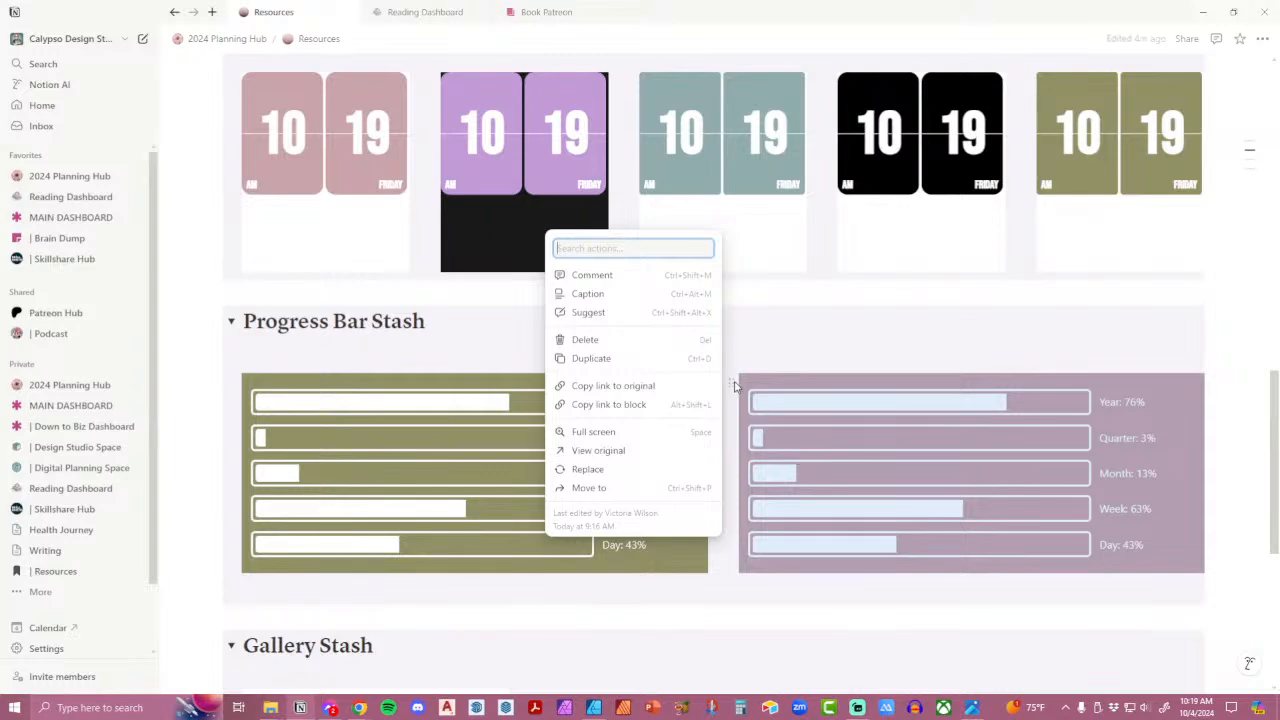
key(Escape)
Paste the pink progress bar widget below the purple one on the 2024 Planning Hub, and delete the purple widget.
scroll(632, 338, up, 7)
scroll(632, 338, up, 5)
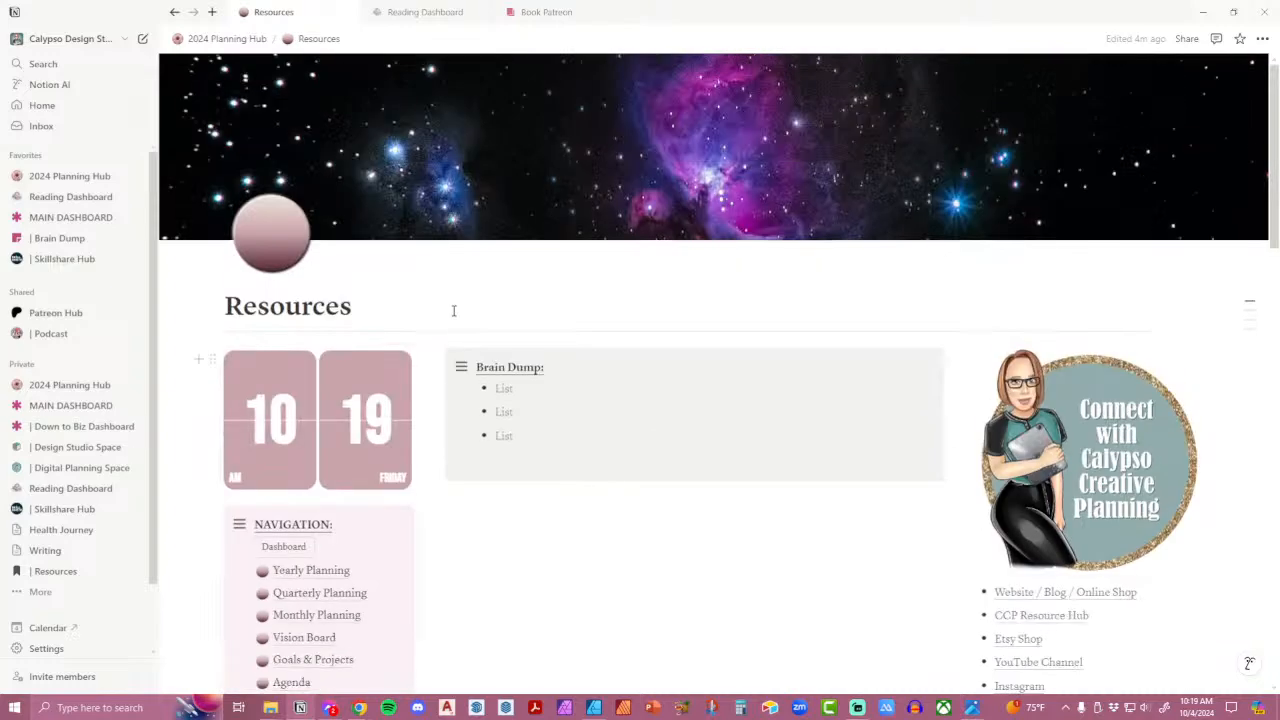
scroll(451, 309, down, 2)
click(286, 414)
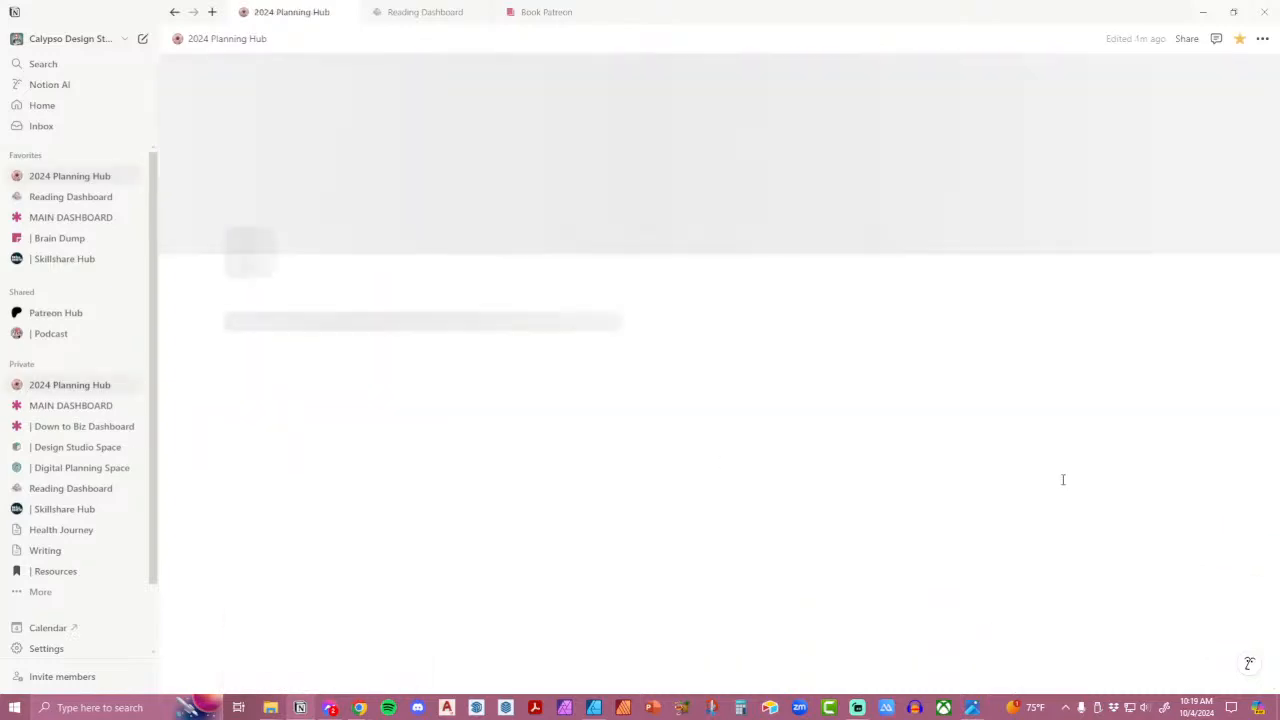
scroll(1047, 428, down, 4)
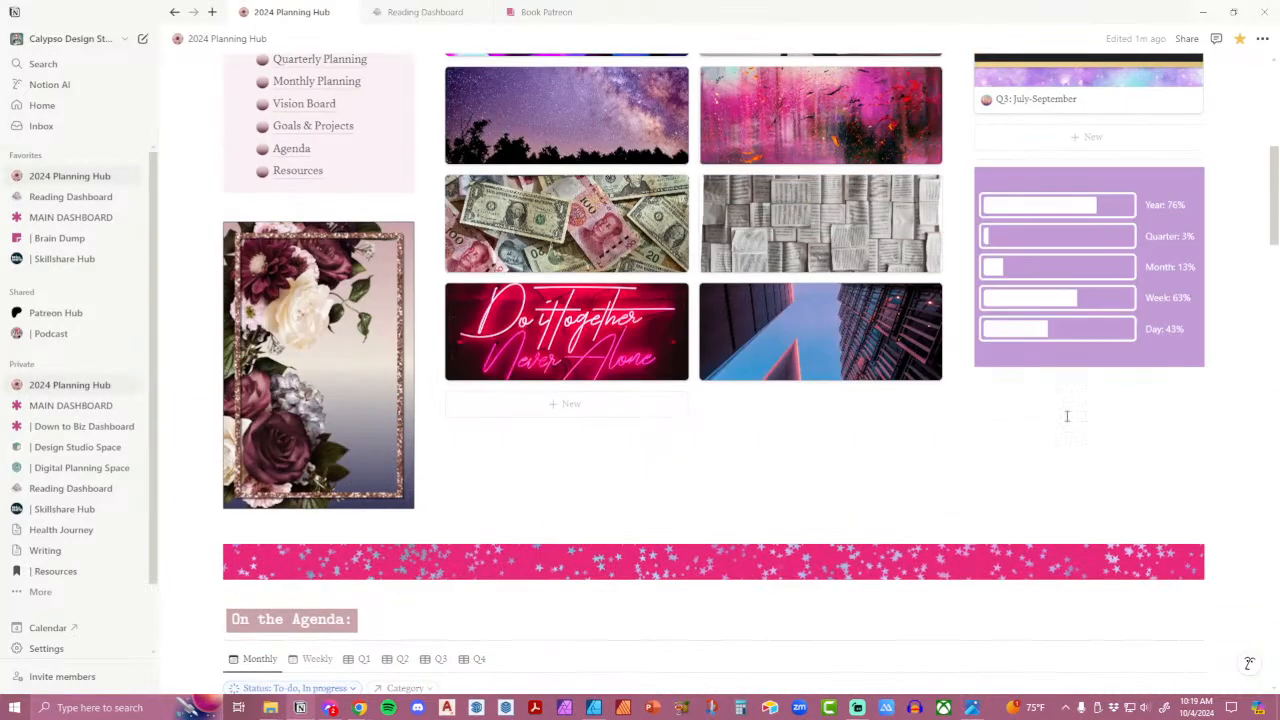
click(1042, 382)
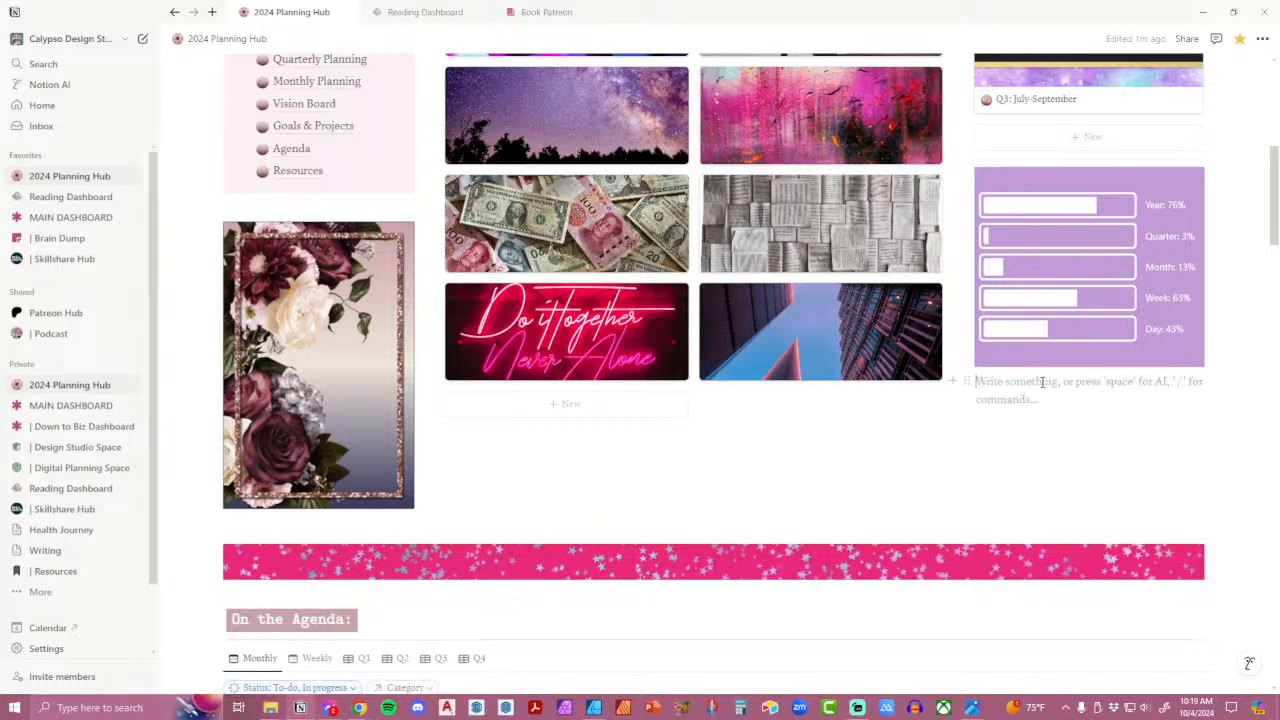
key(ctrl+v)
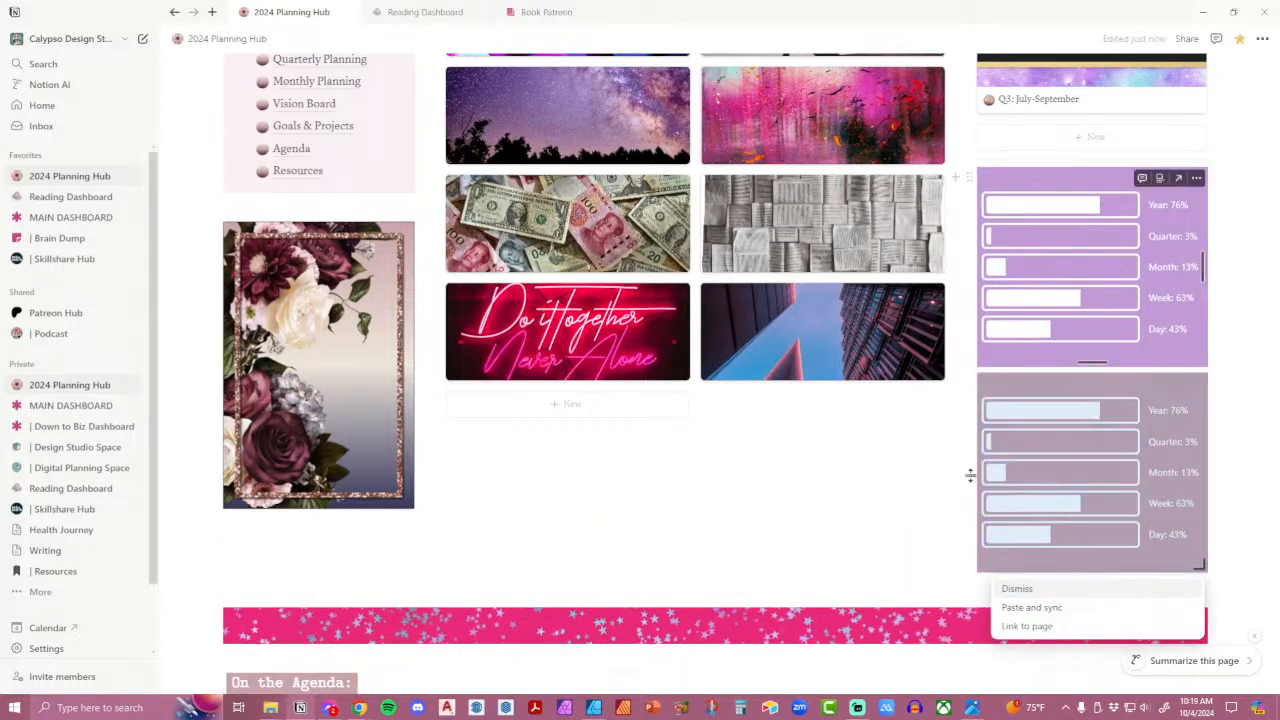
click(1050, 588)
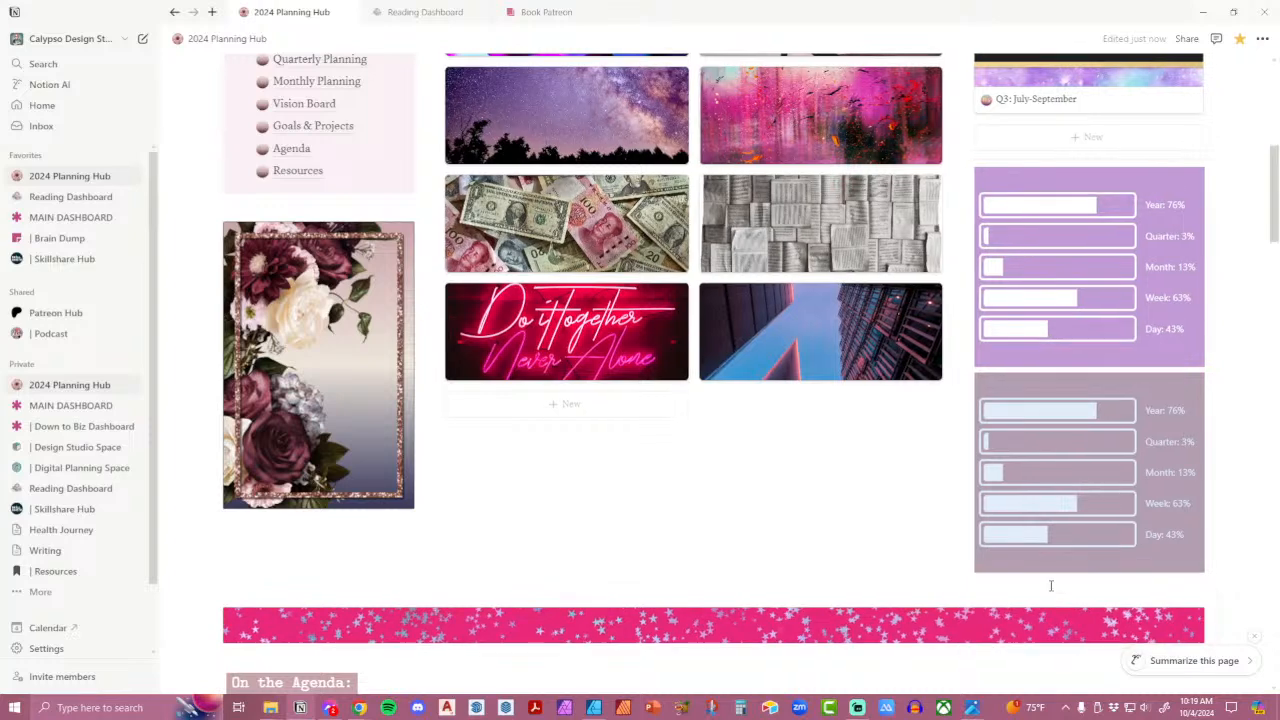
click(965, 176)
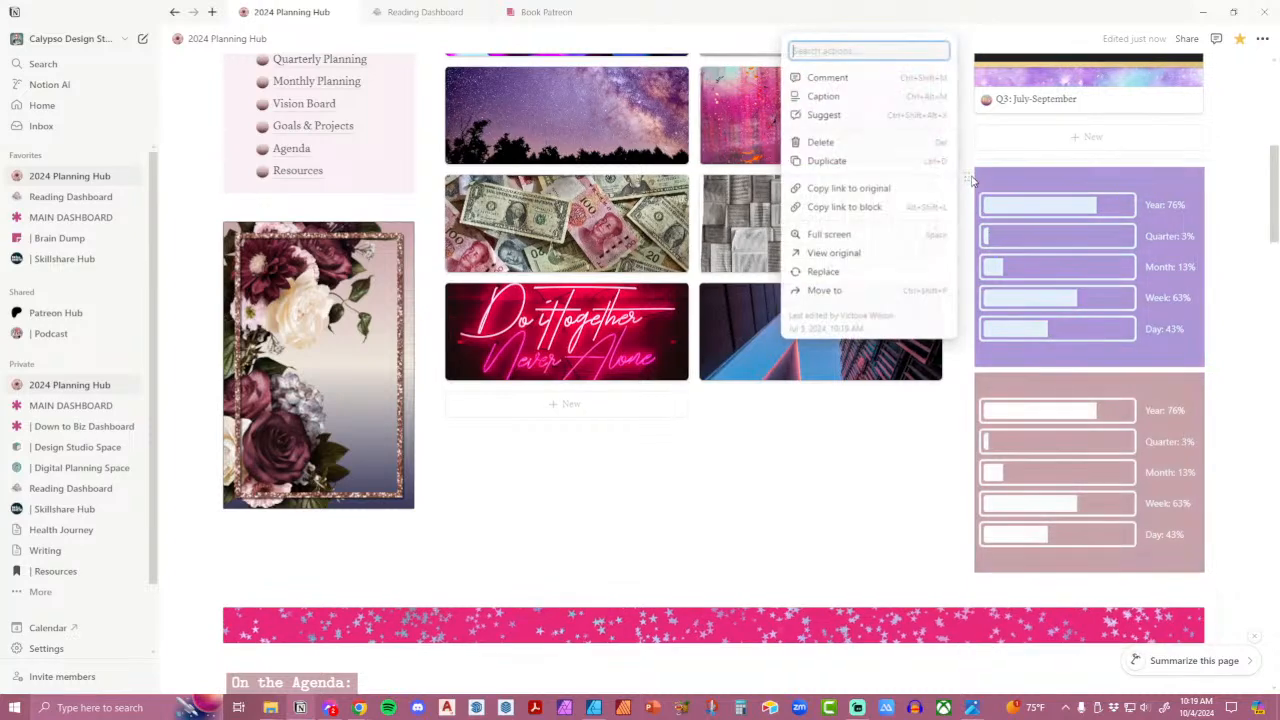
click(863, 148)
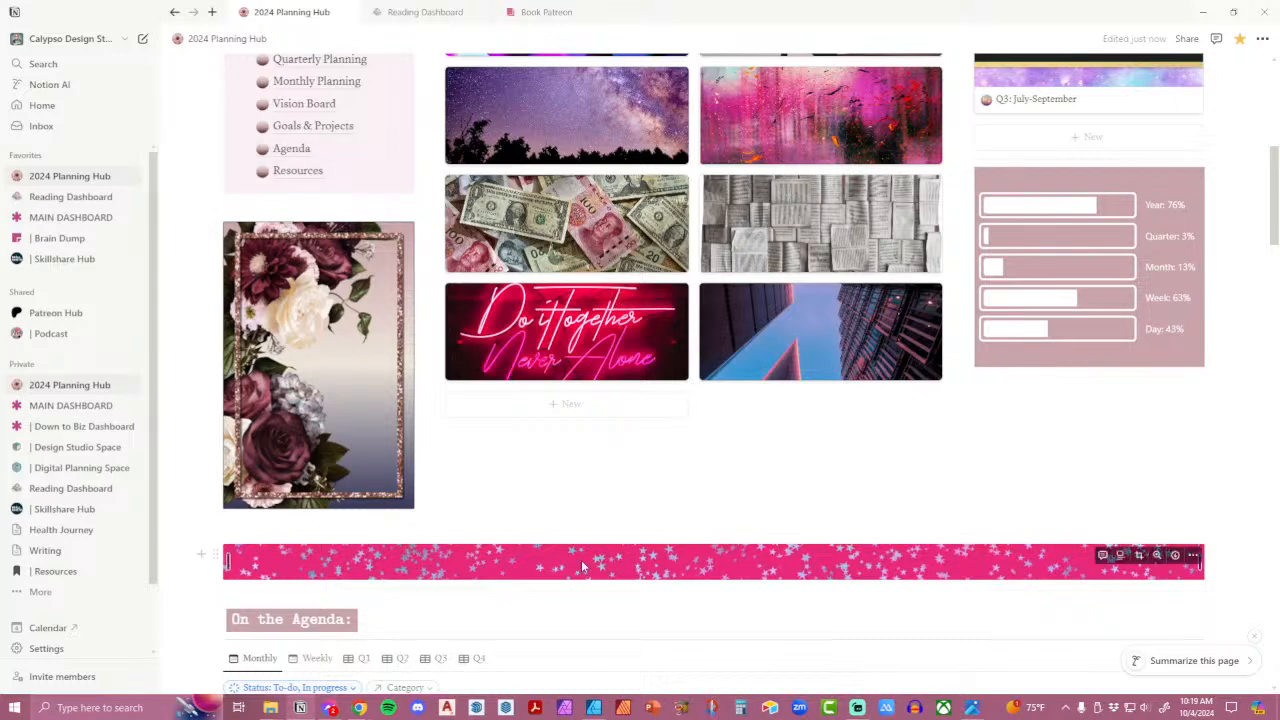
Try small-divider-01.png as the replacement for the bright pink star divider above On the Agenda.
click(1193, 555)
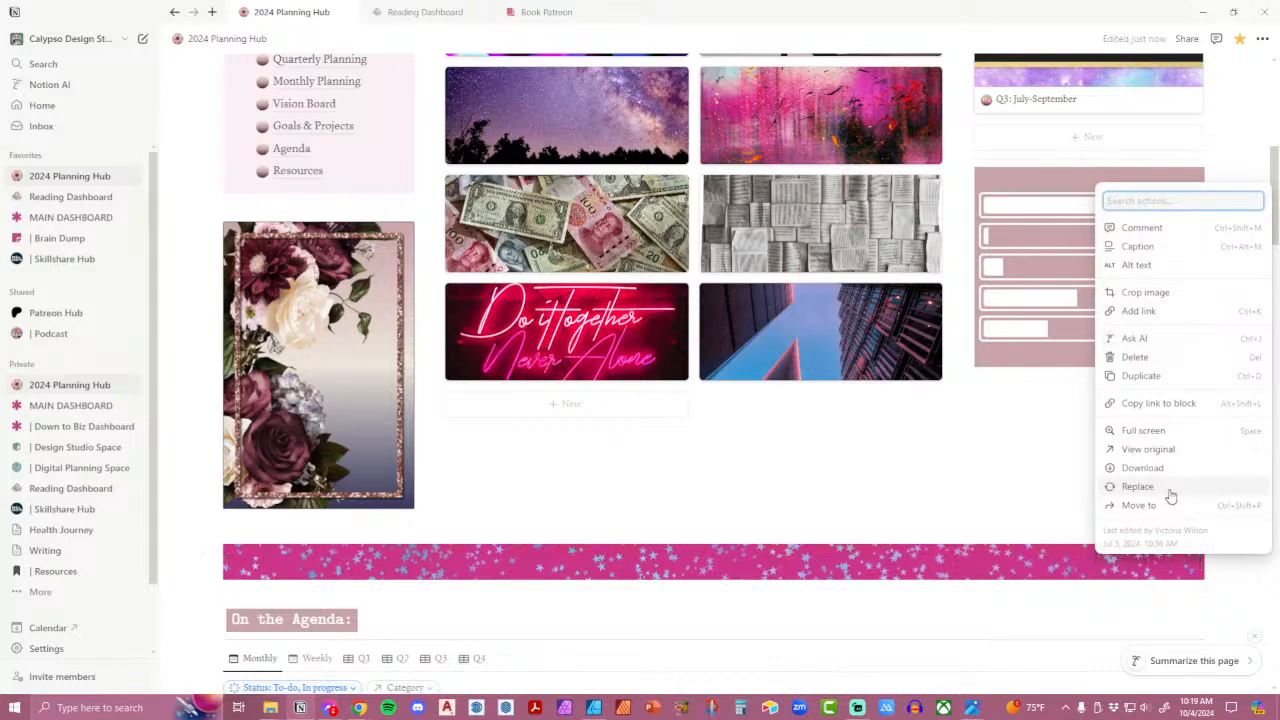
click(1171, 496)
click(725, 624)
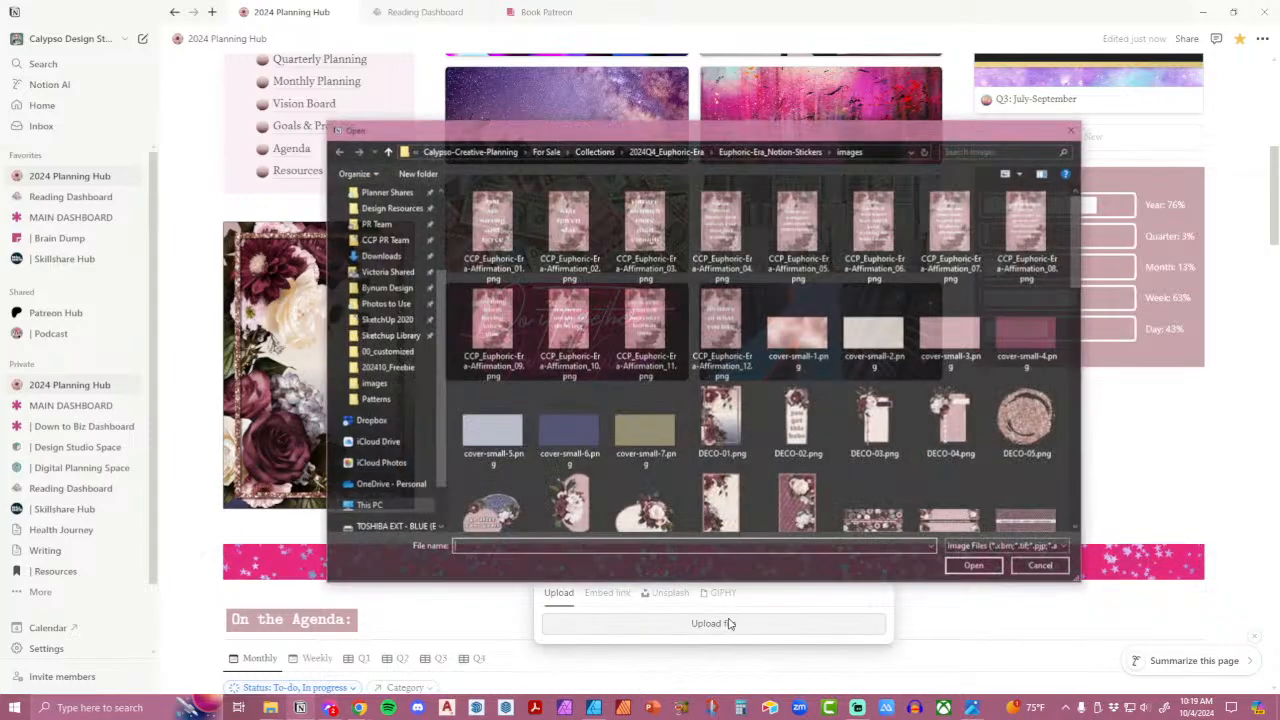
scroll(878, 395, down, 10)
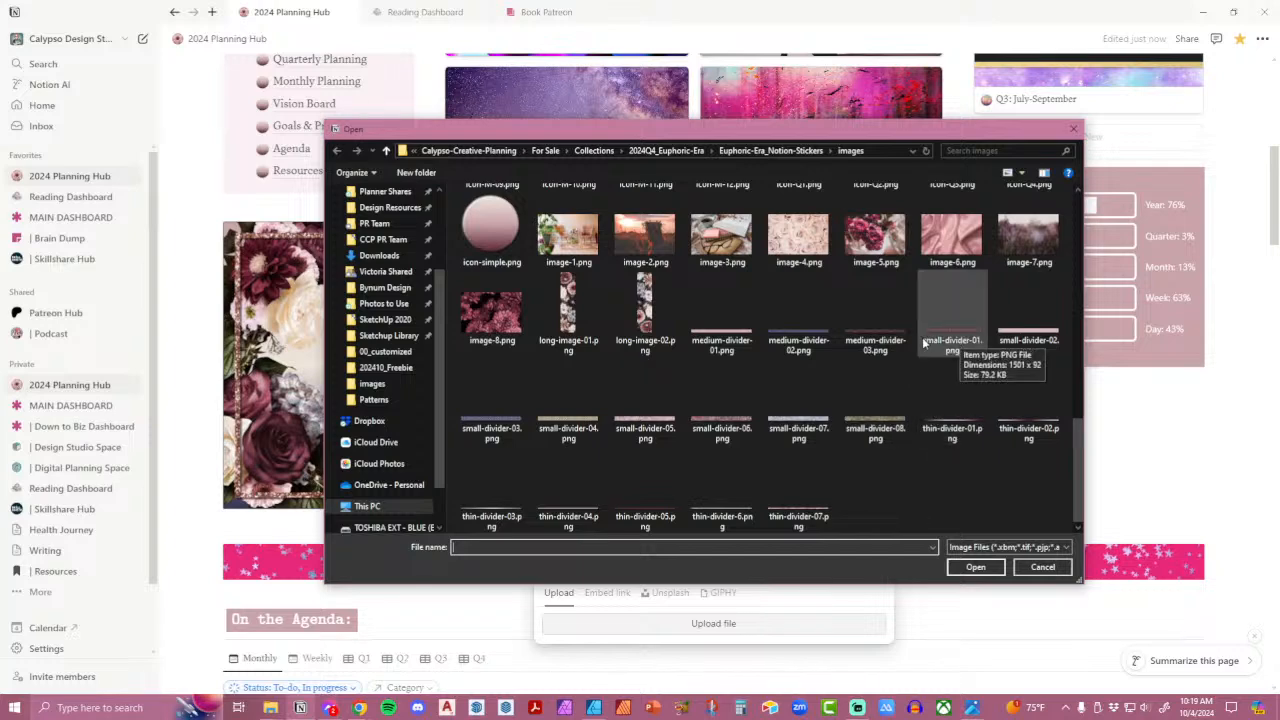
double_click(951, 335)
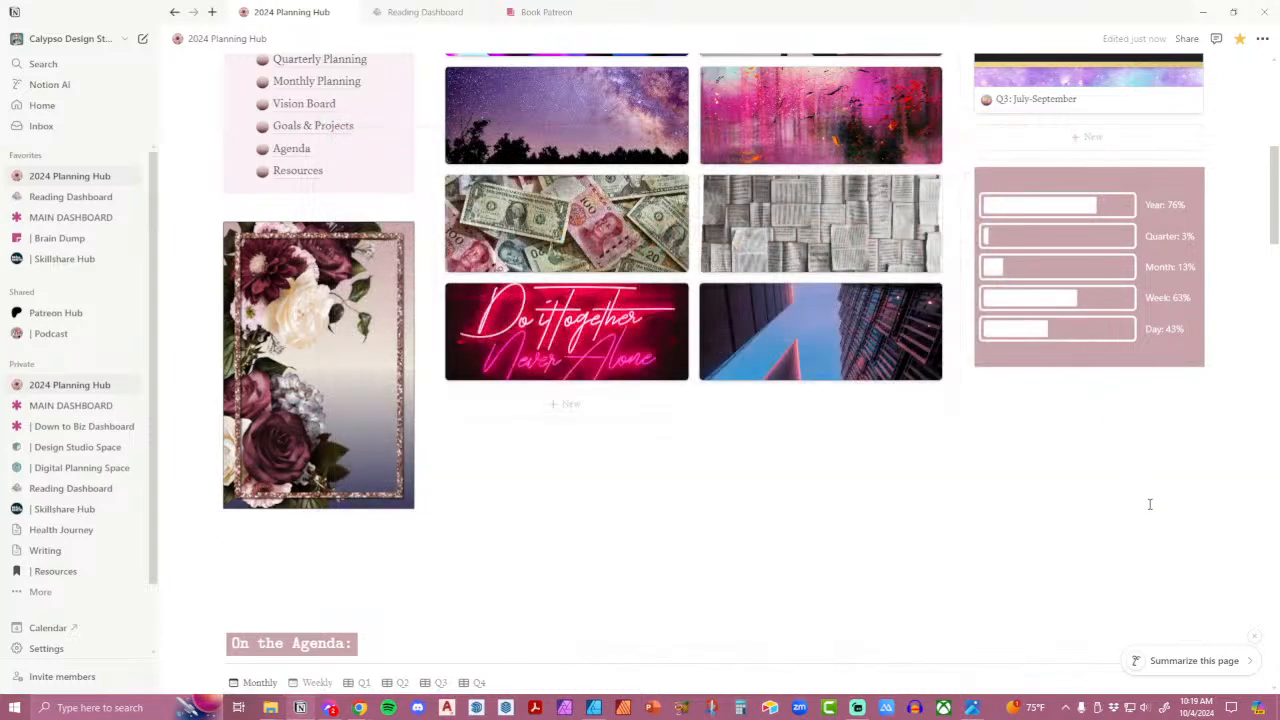
Replace the divider image above On the Agenda with the dark polka-dot divider from the images folder.
click(1193, 557)
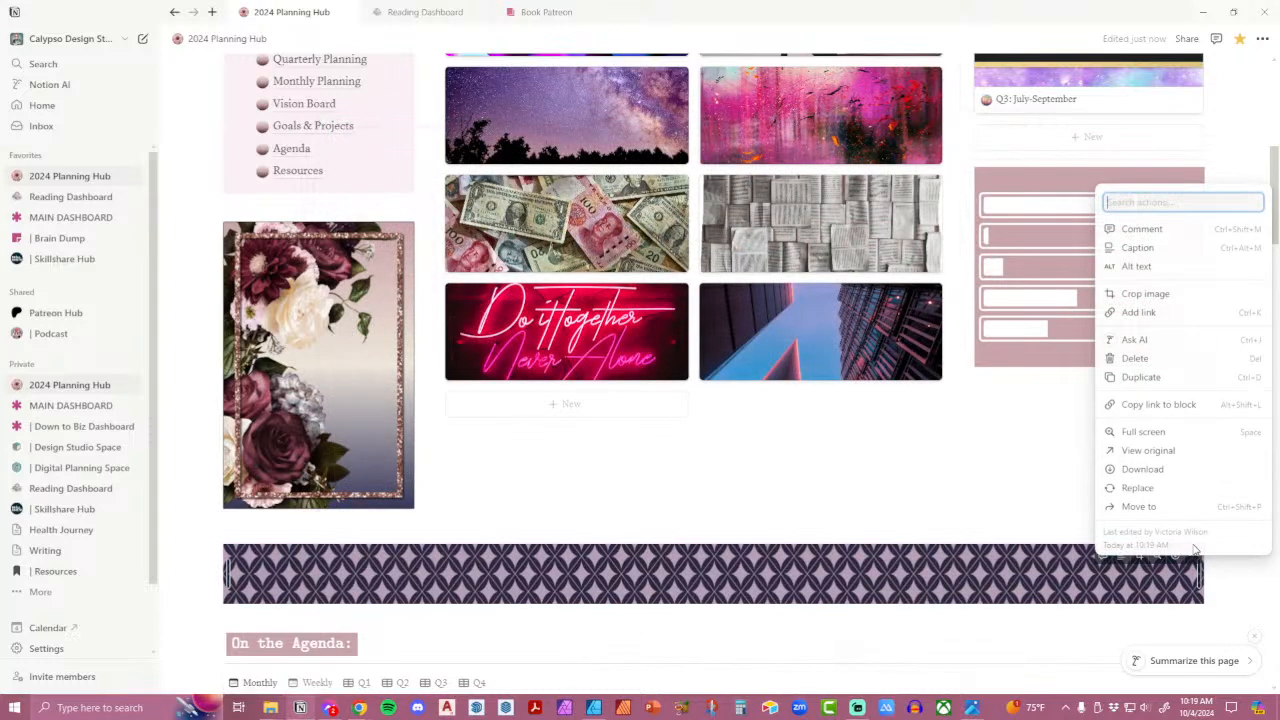
click(1164, 488)
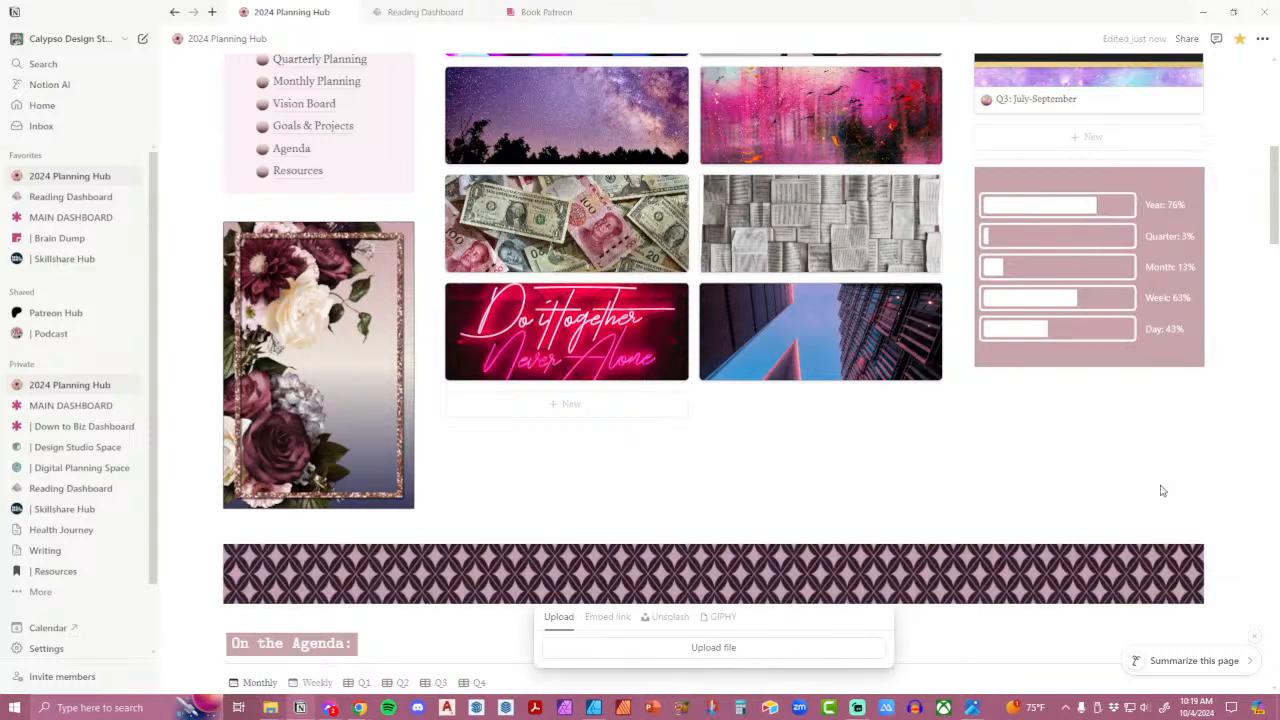
click(766, 650)
scroll(870, 458, down, 5)
scroll(893, 460, down, 8)
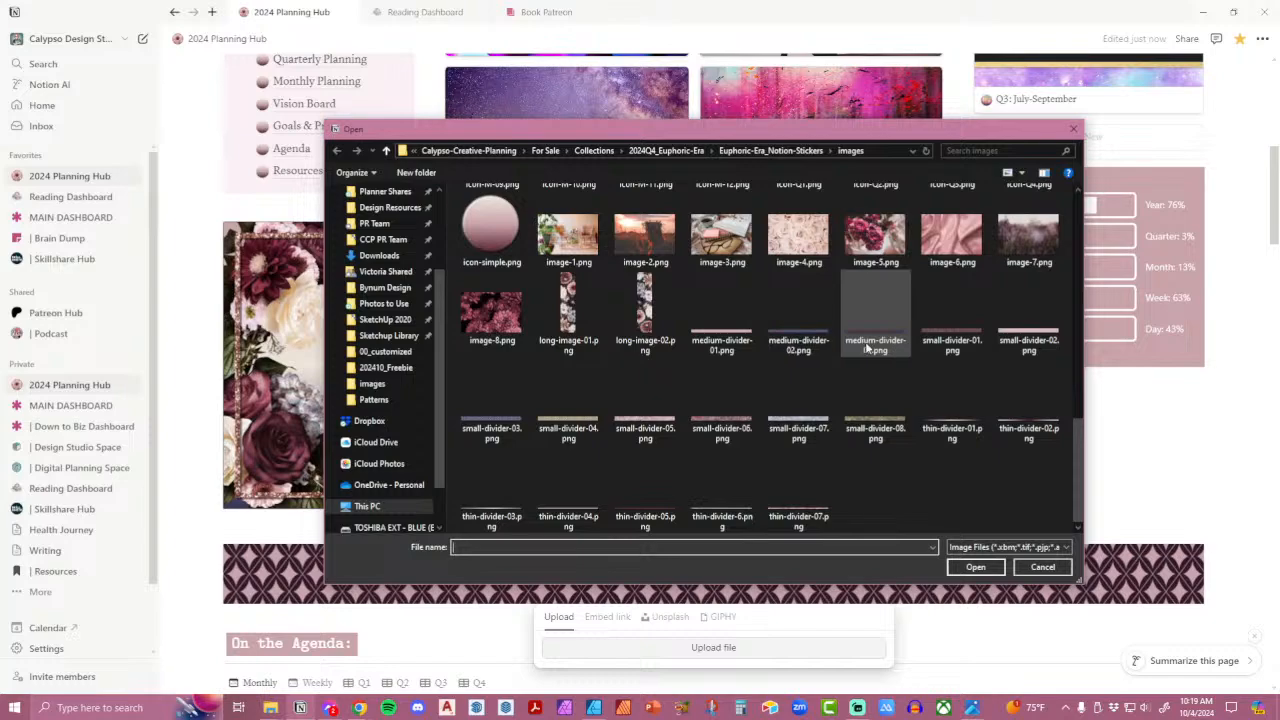
double_click(740, 390)
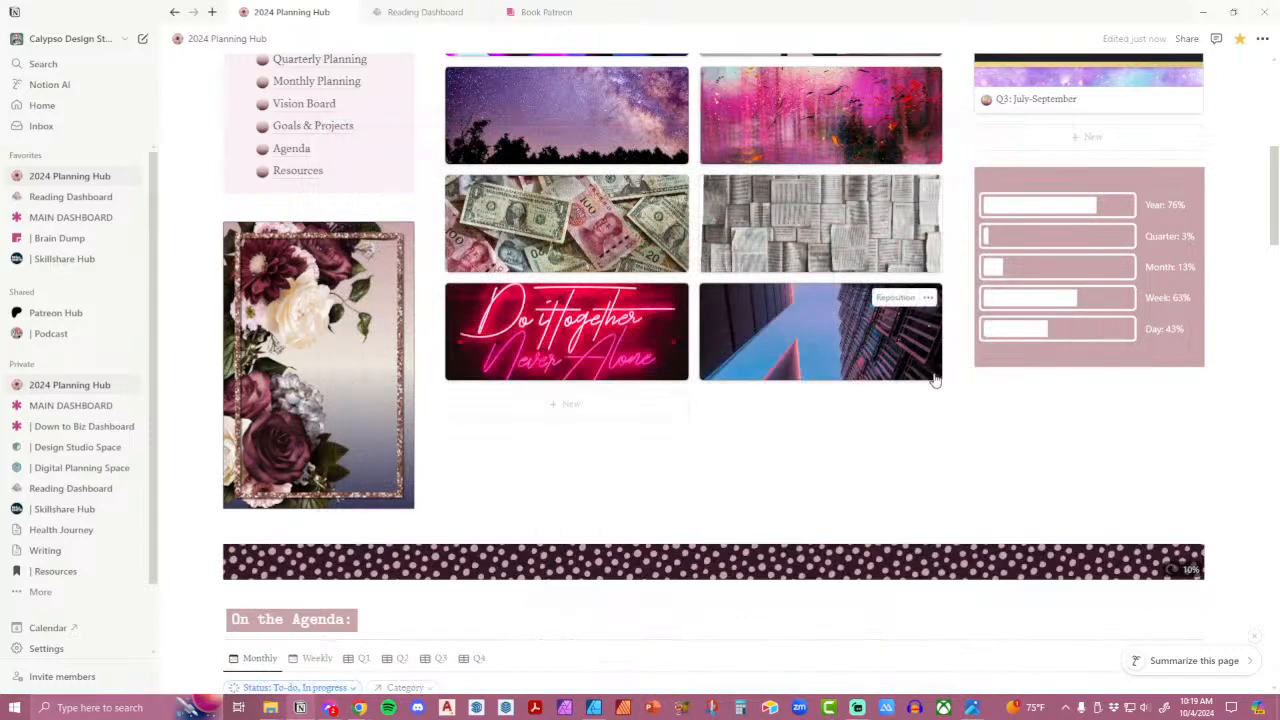
Try thin-divider-07.png as the replacement for the multicolour gradient divider above Daily Focus and Book Releases.
scroll(933, 385, down, 4)
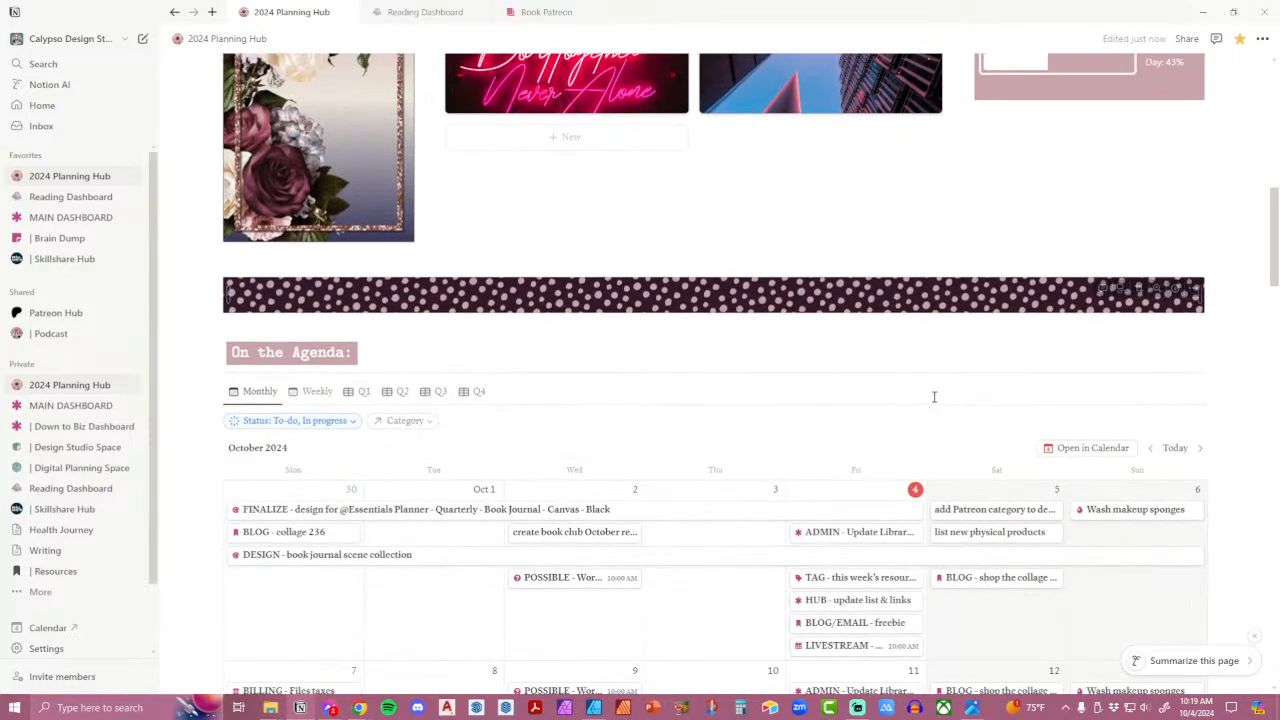
scroll(934, 397, down, 15)
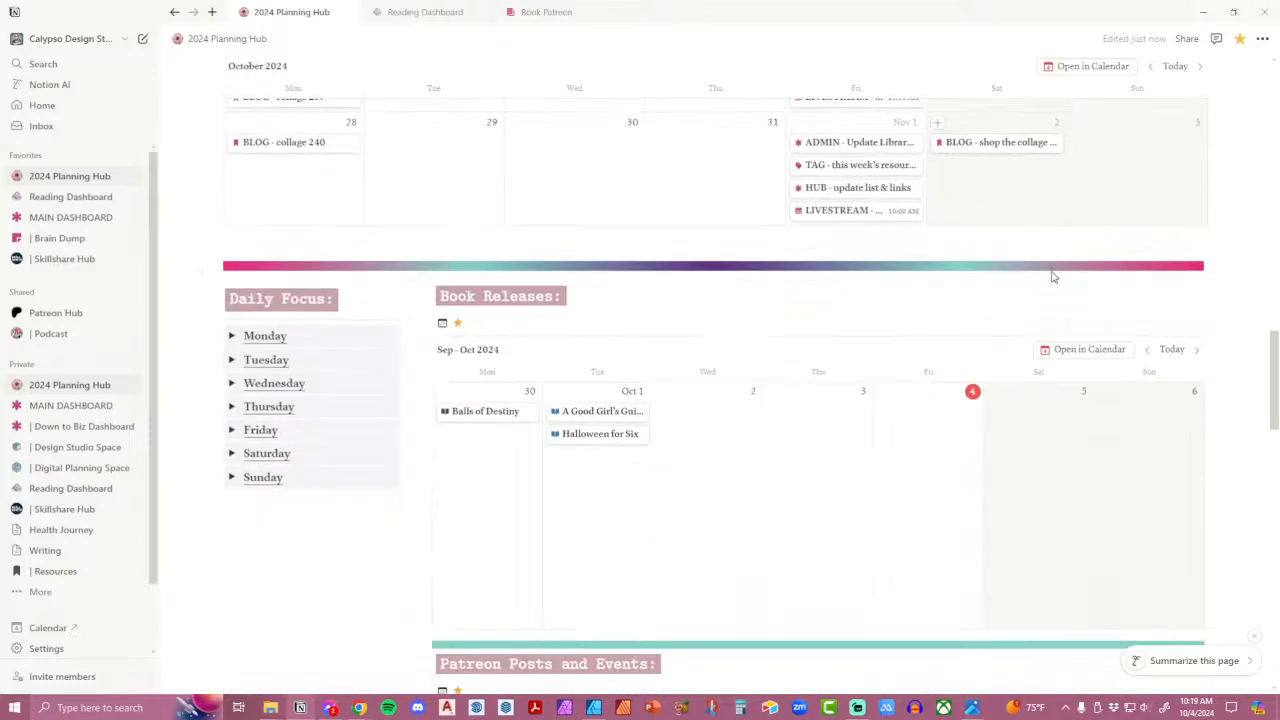
click(1194, 272)
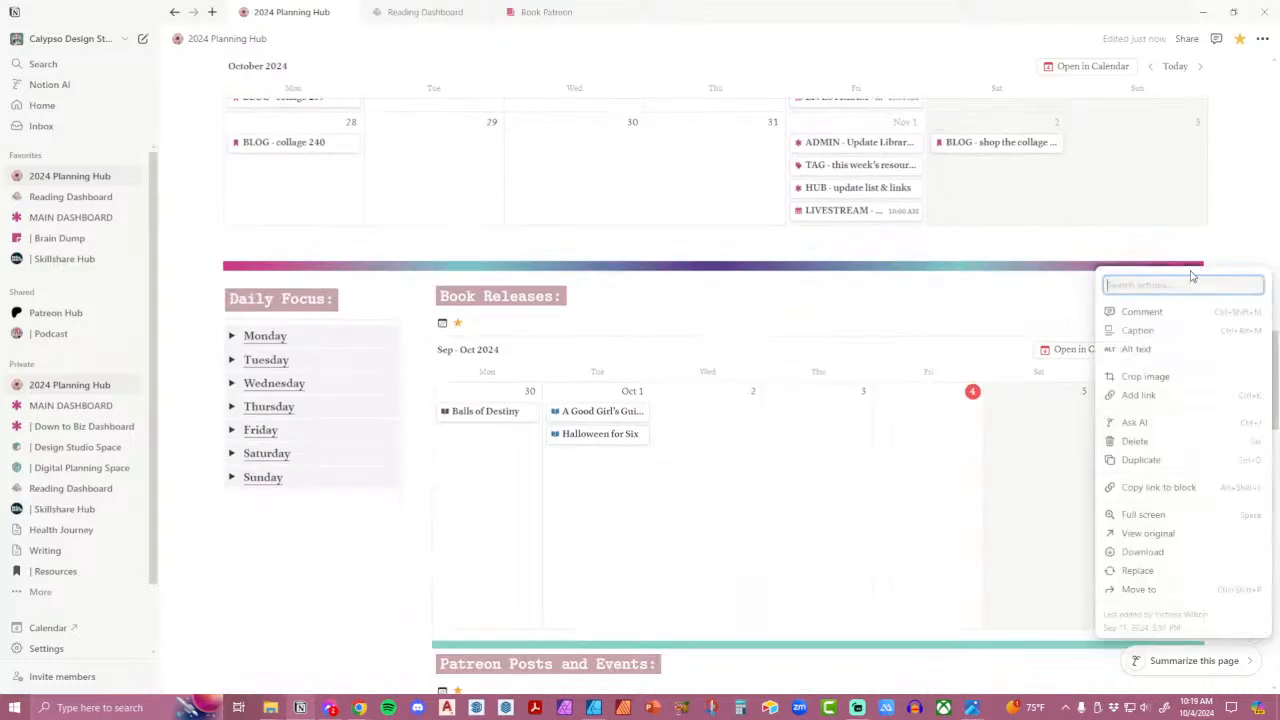
click(1160, 571)
click(749, 317)
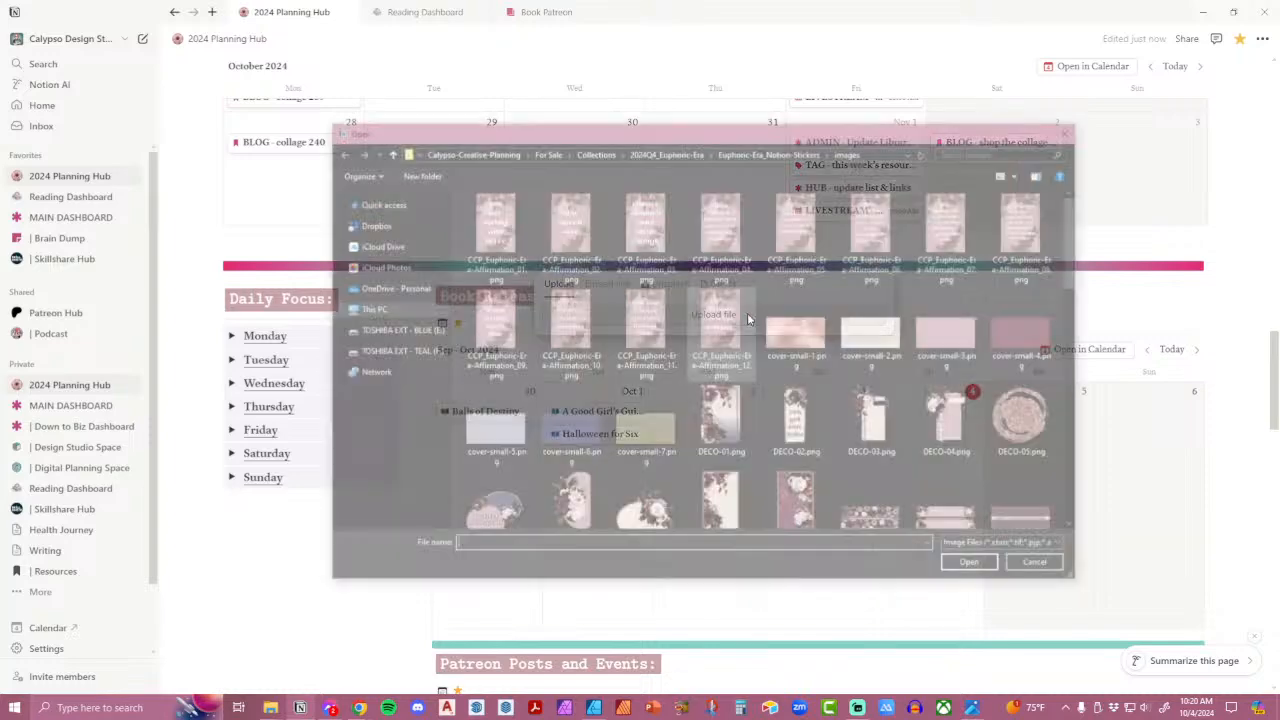
scroll(820, 345, down, 3)
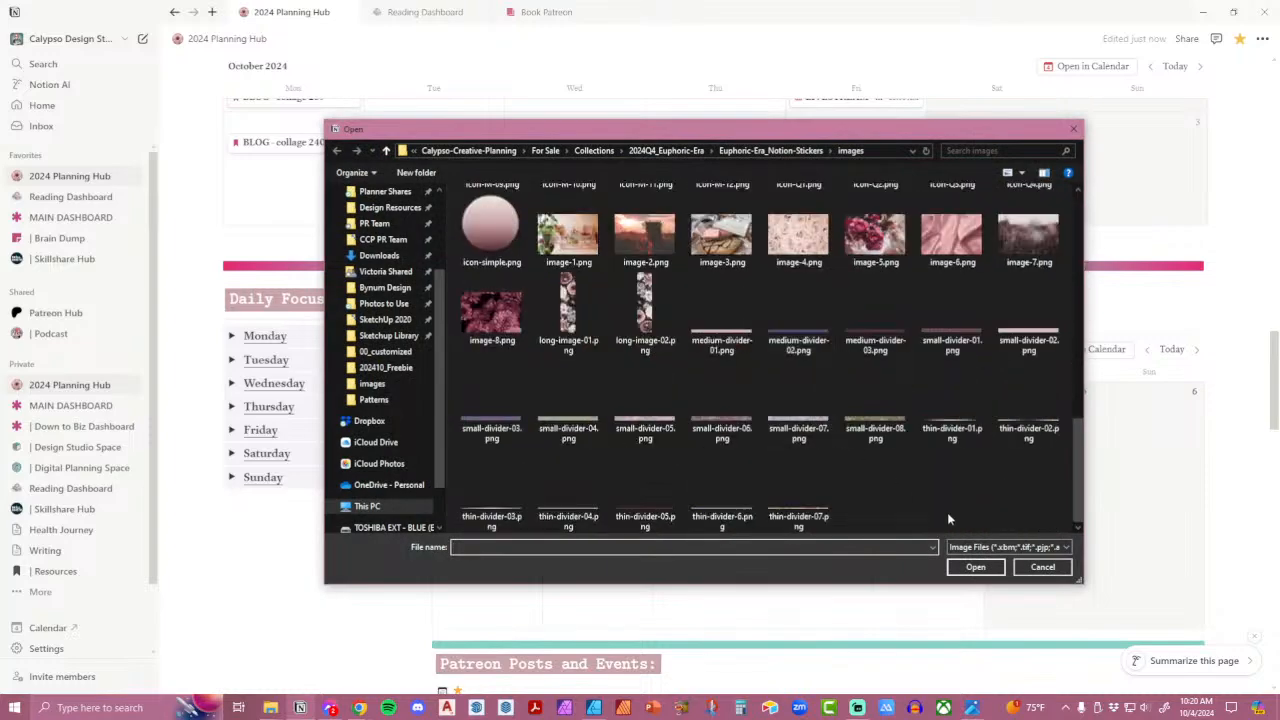
click(800, 510)
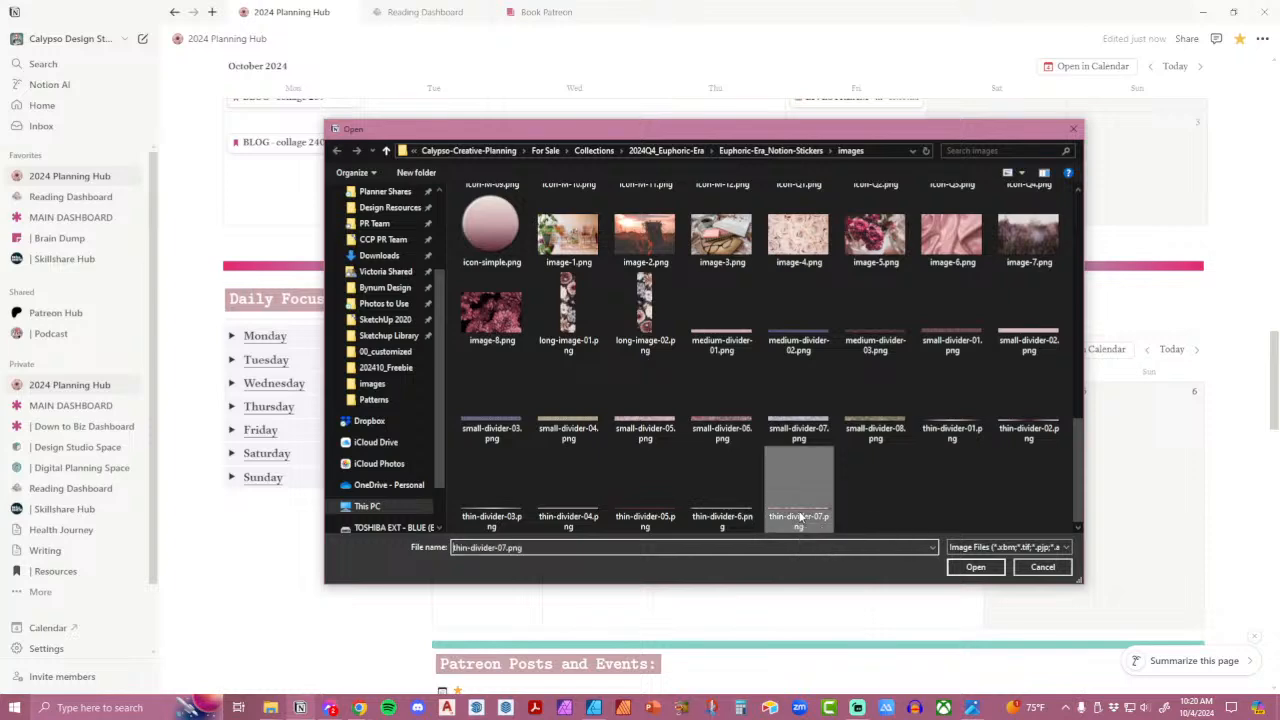
click(970, 567)
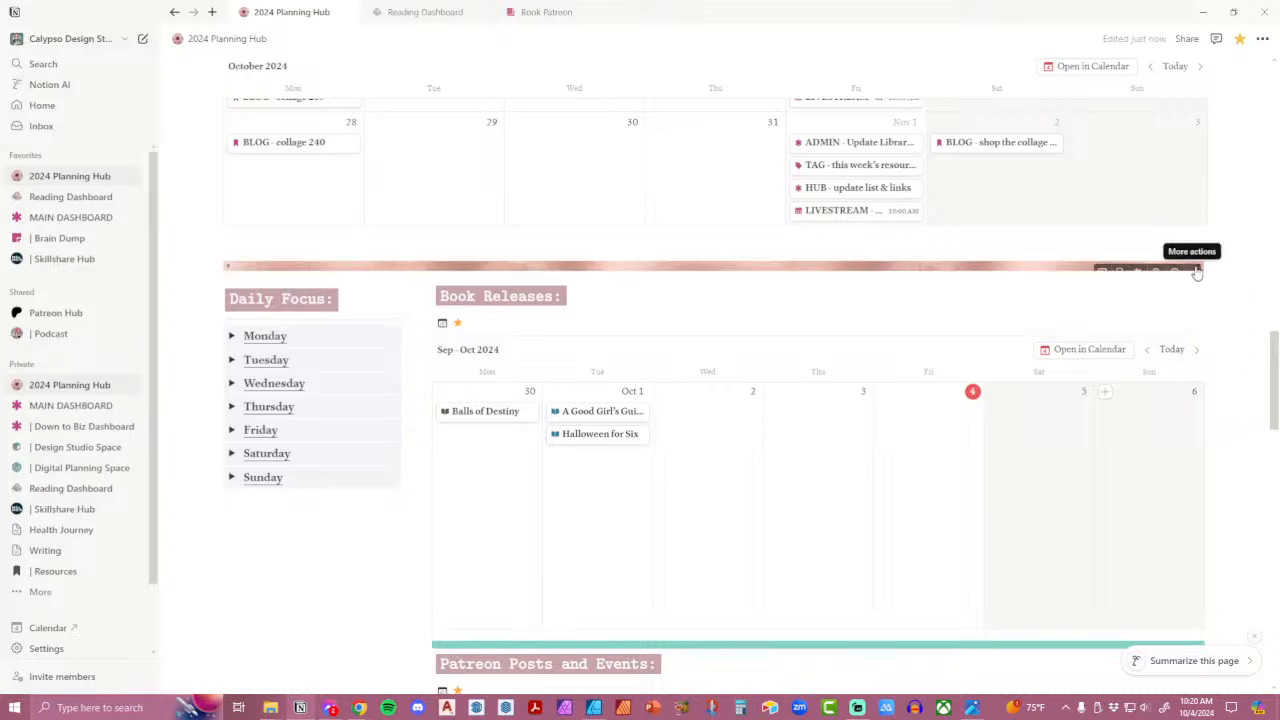
Replace the divider image above Daily Focus and Book Releases with thin-divider-01.png.
click(1197, 273)
click(1140, 570)
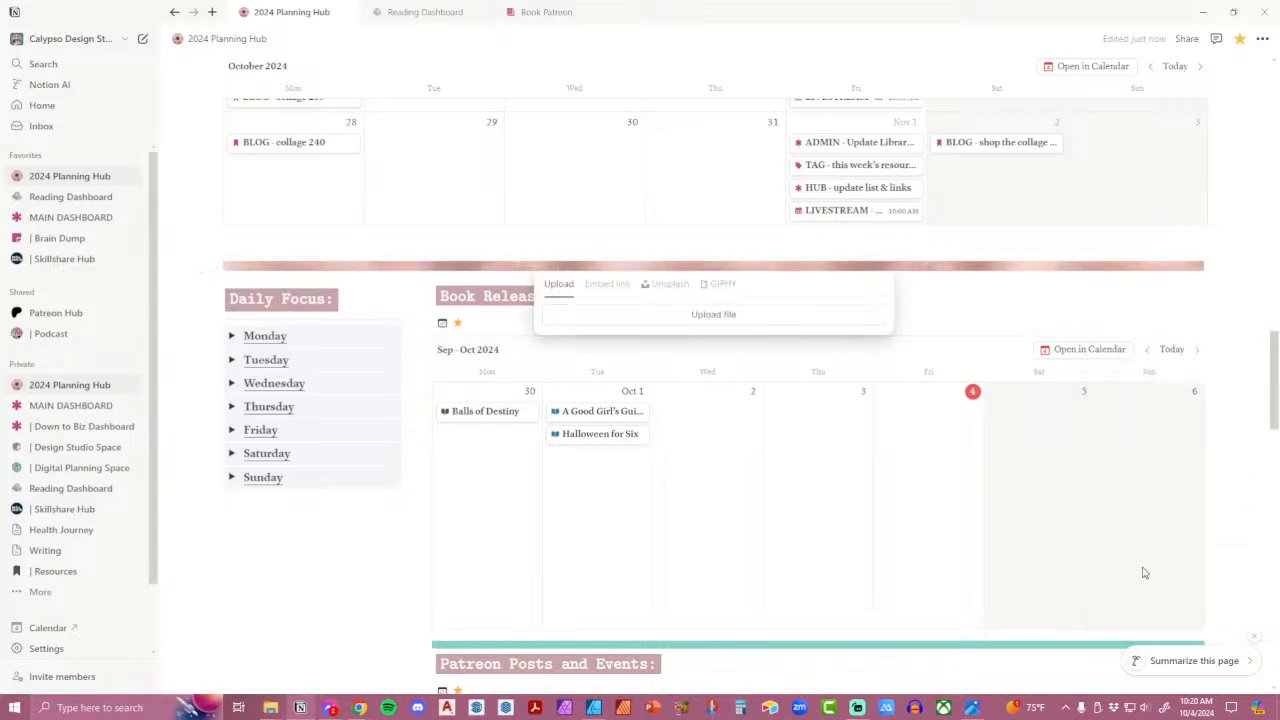
click(724, 314)
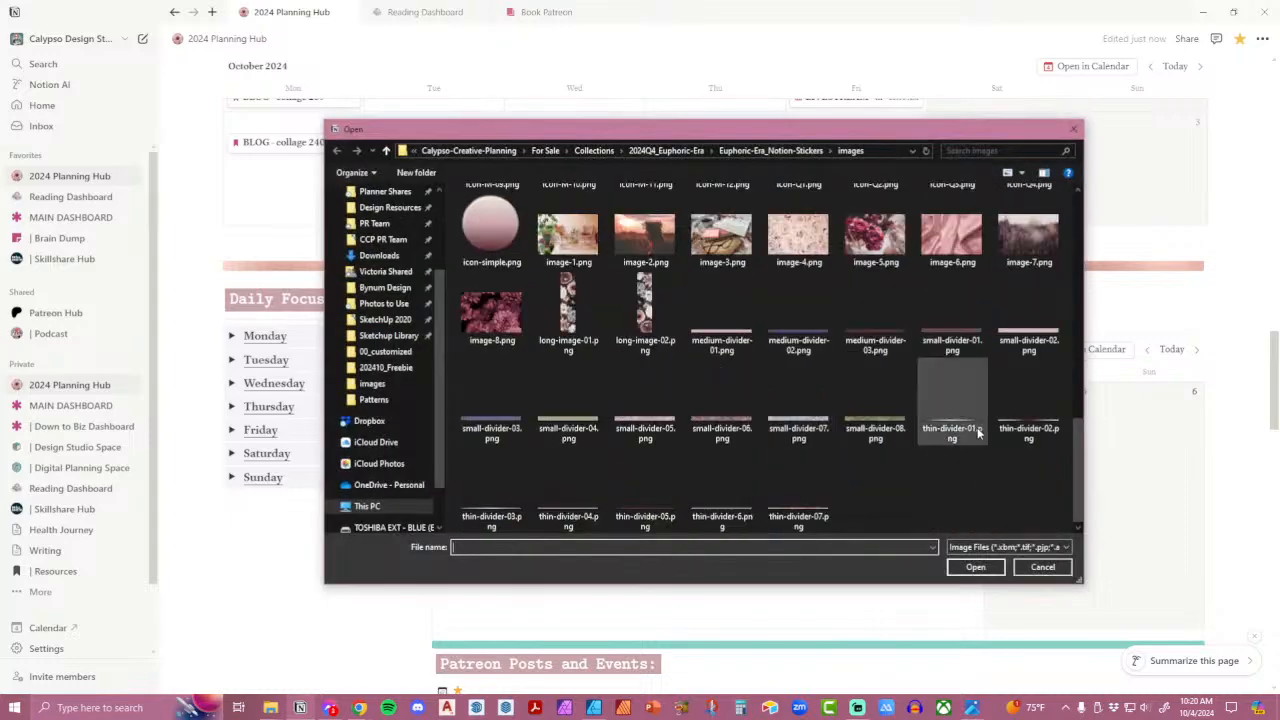
click(968, 426)
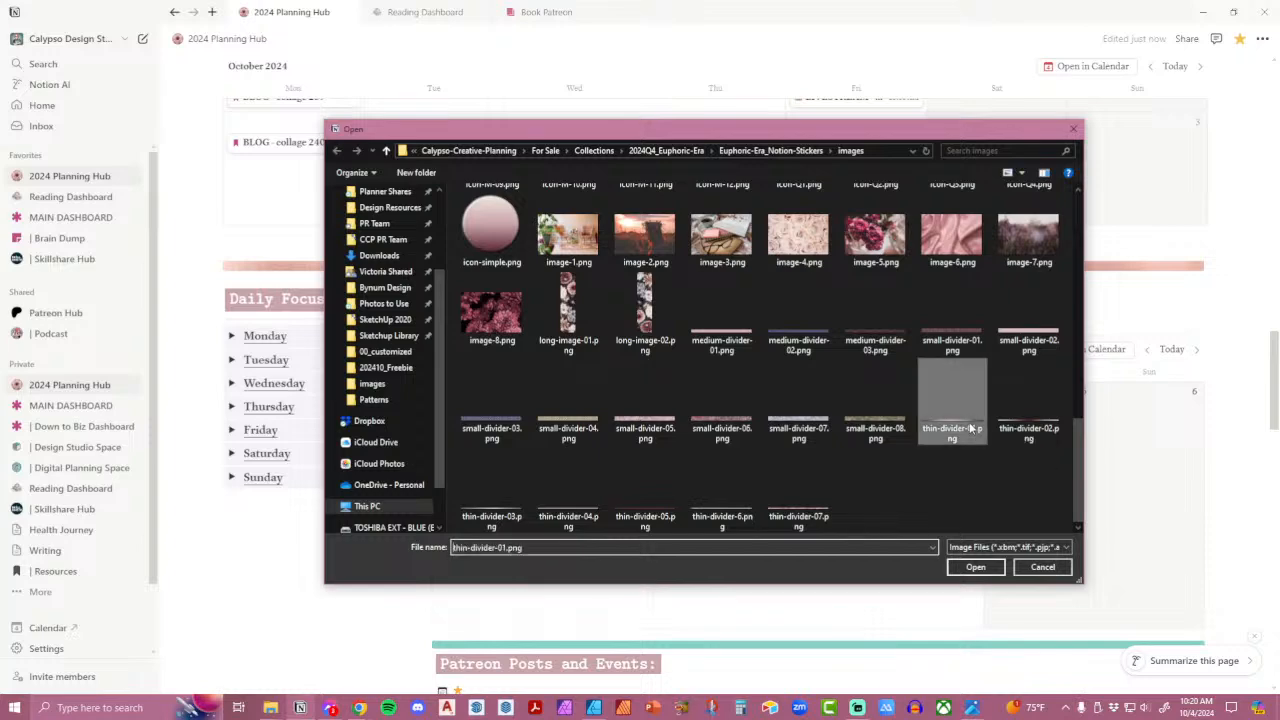
click(970, 567)
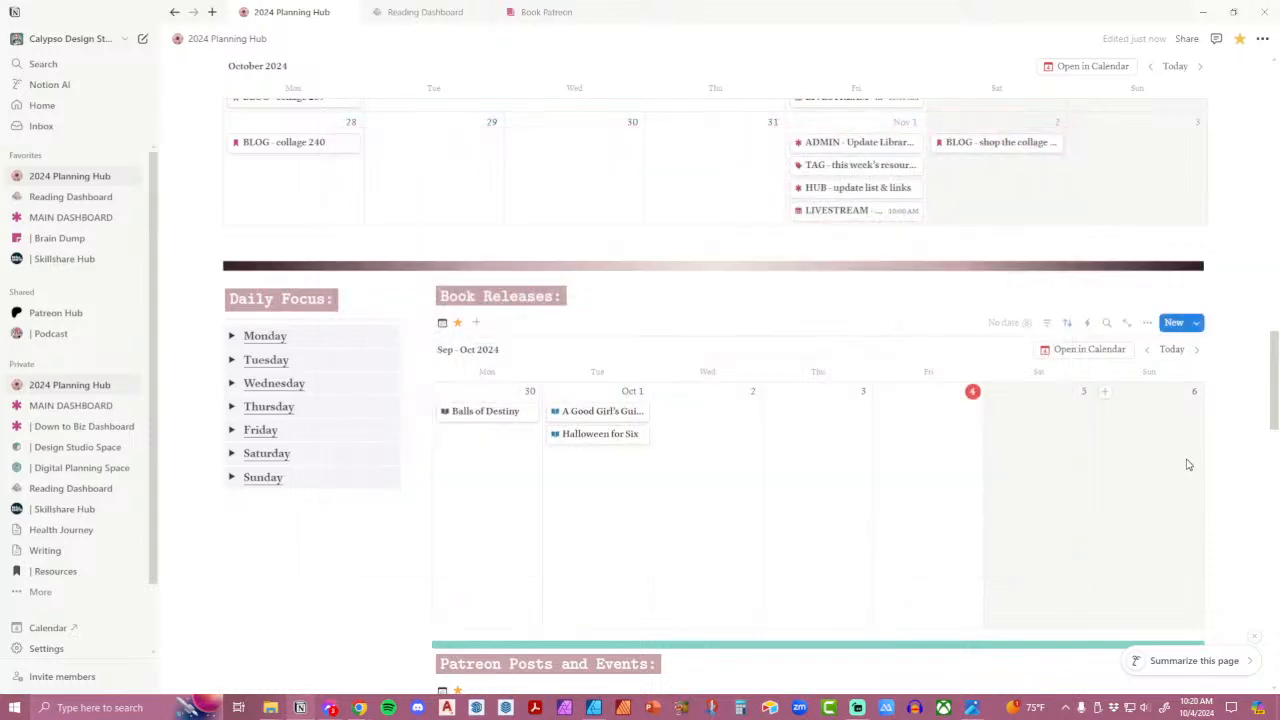
Duplicate the thin gradient divider above Daily Focus and Book Releases.
scroll(1180, 455, down, 2)
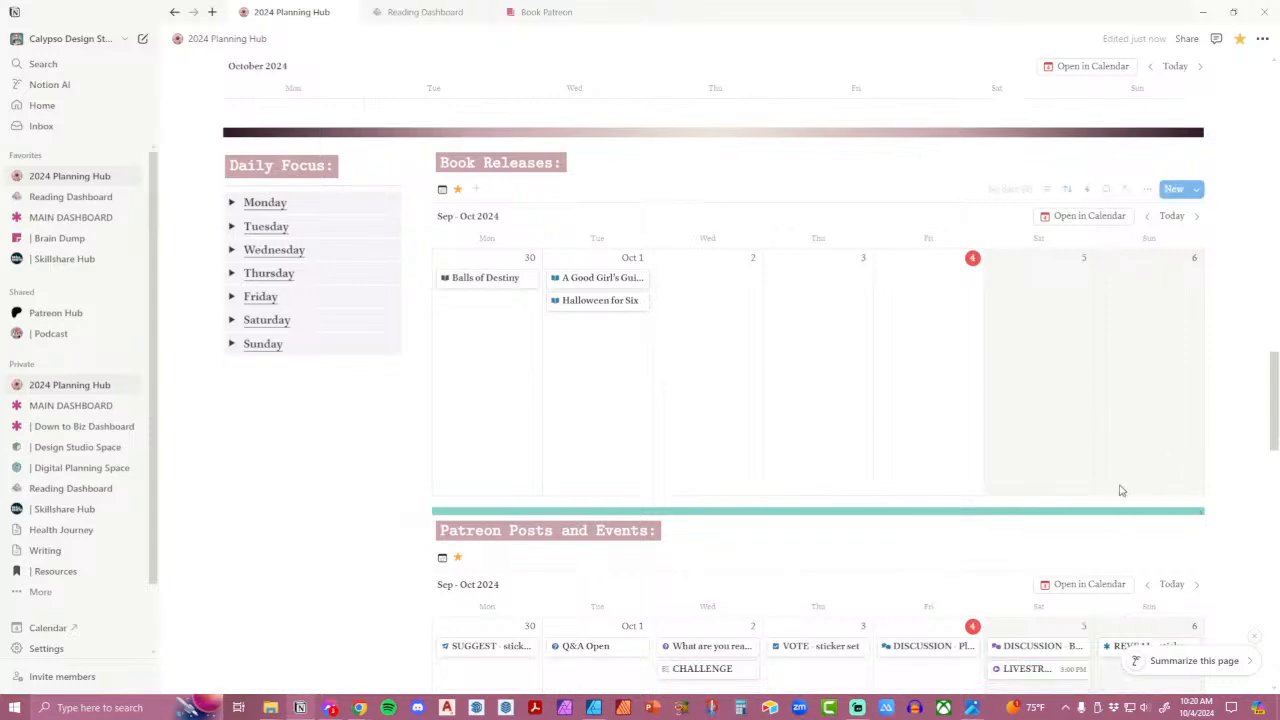
scroll(1120, 490, down, 5)
scroll(837, 394, up, 5)
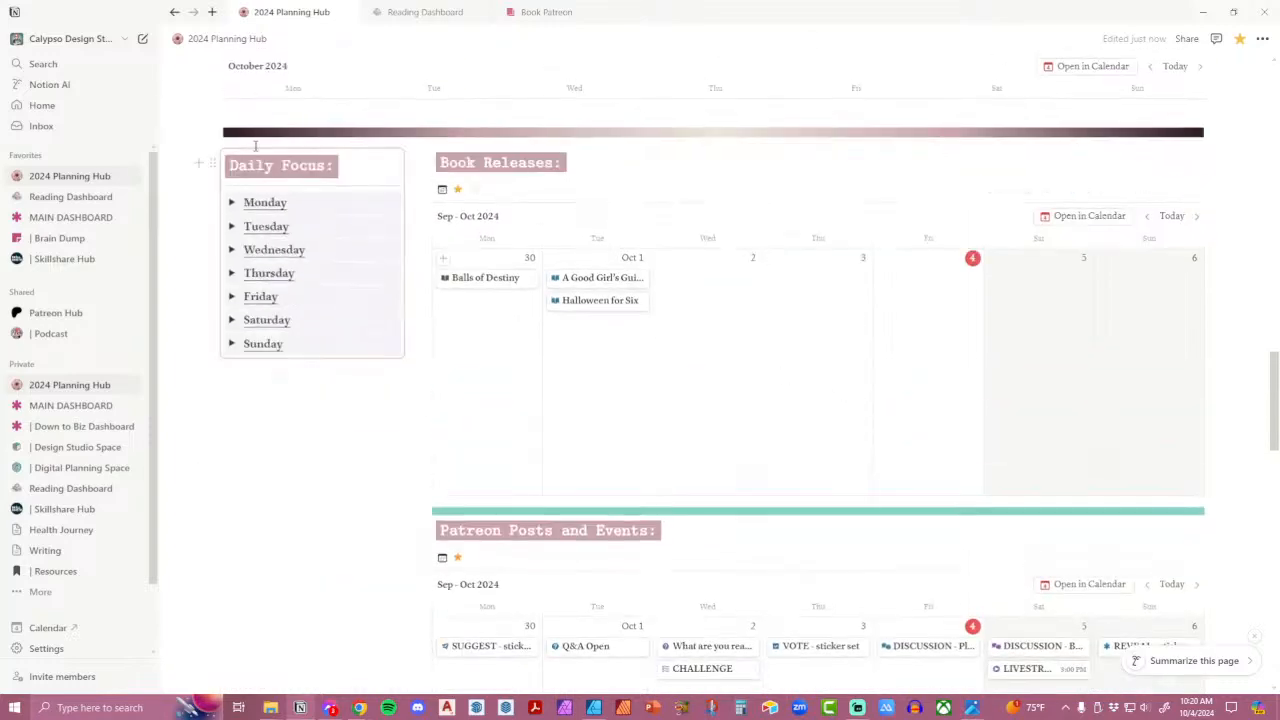
click(214, 135)
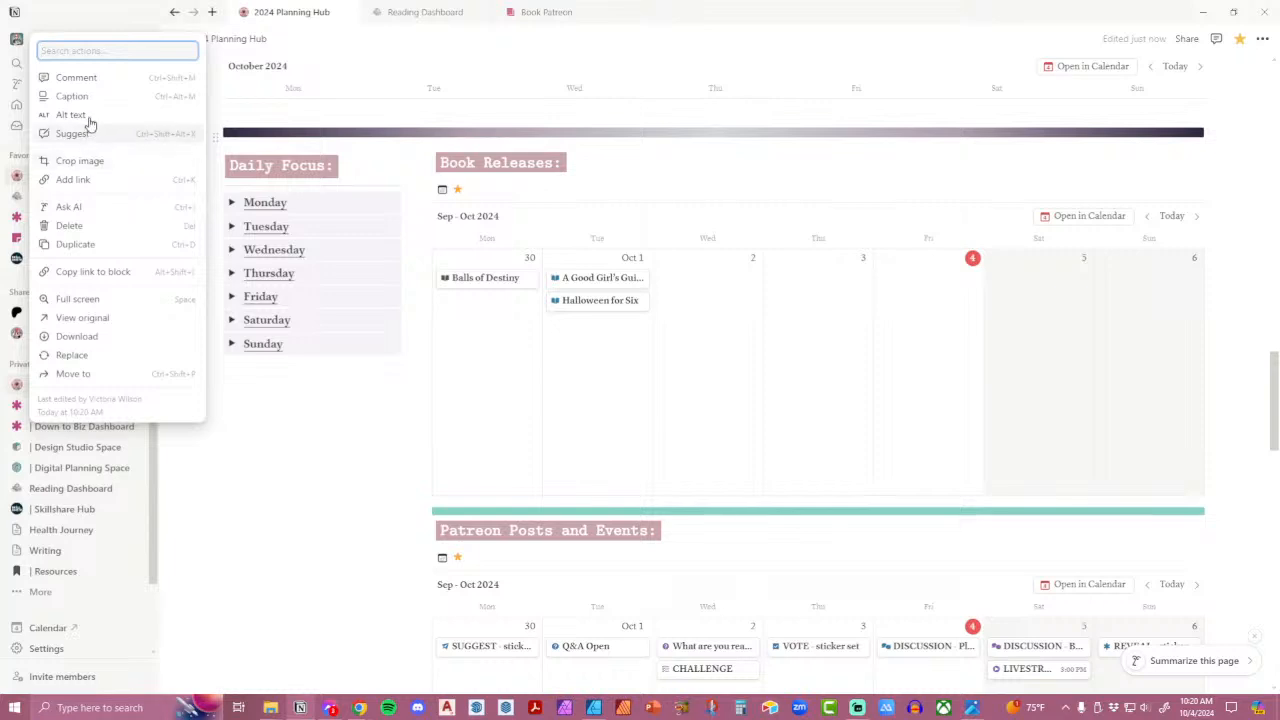
click(86, 245)
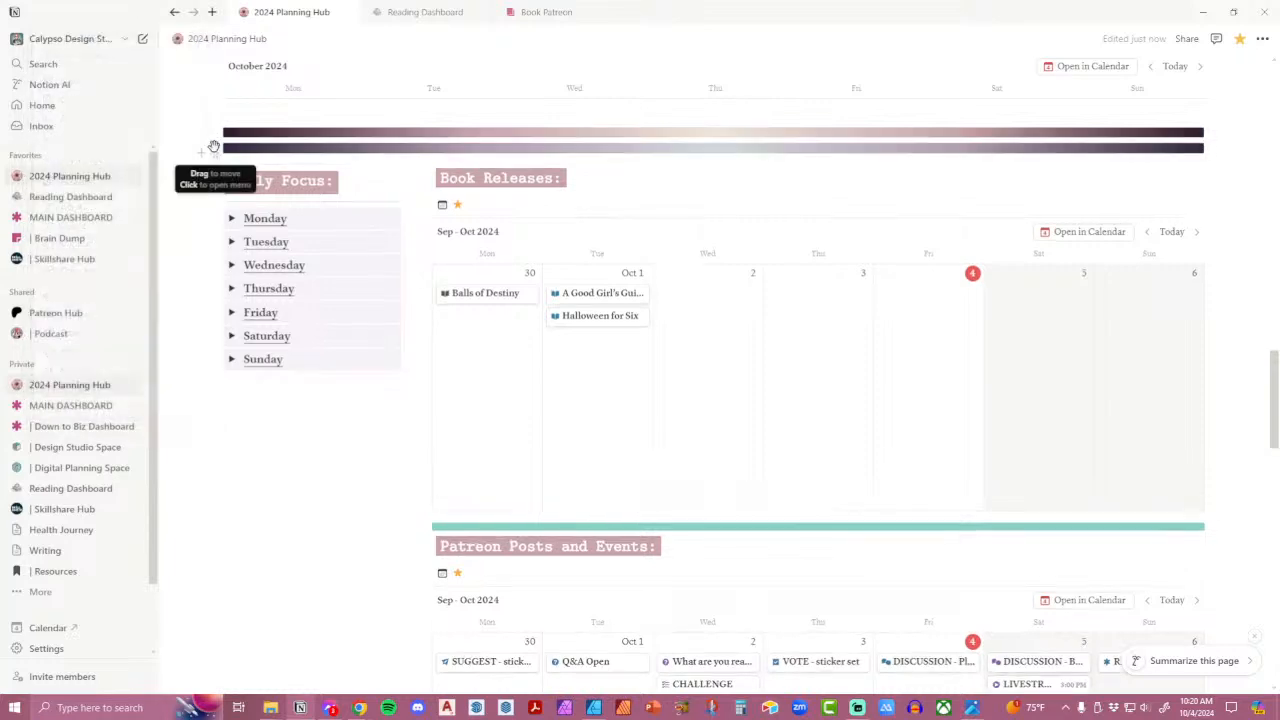
Move the duplicated thin gradient divider to just above Habit Tracking and delete the old multicolour divider there.
drag(214, 147, 240, 628)
scroll(277, 594, down, 2)
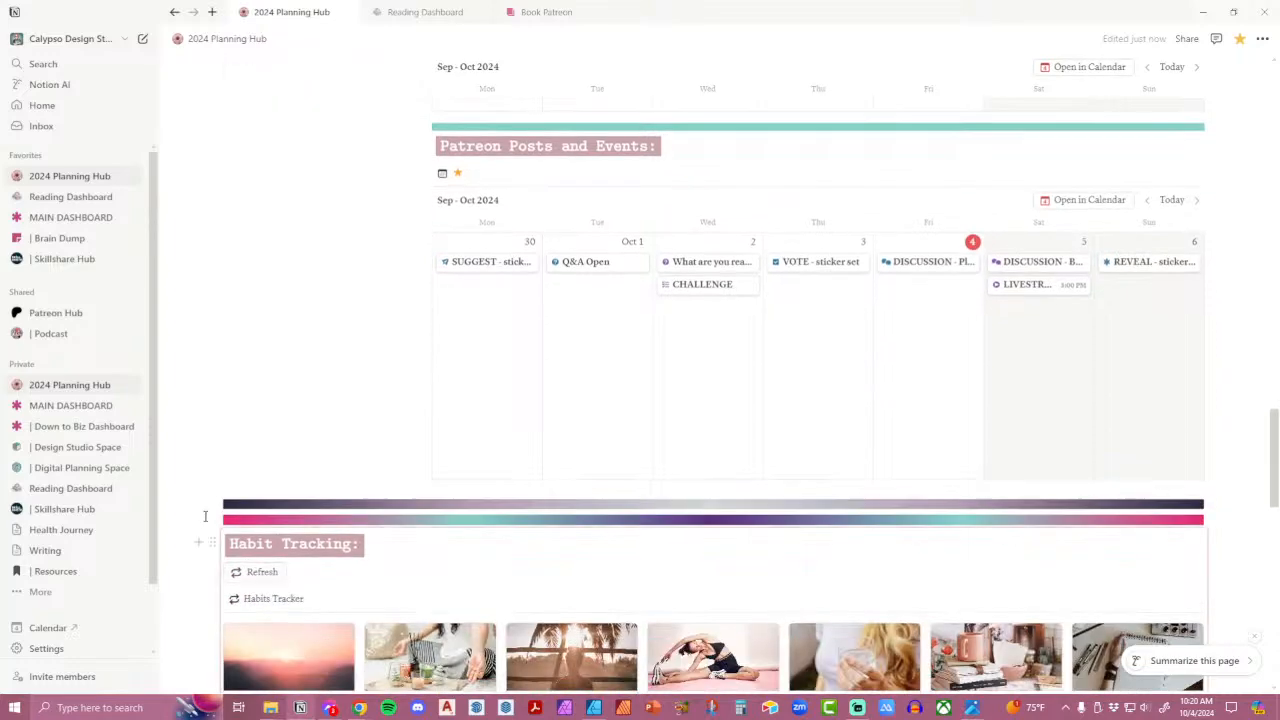
click(216, 520)
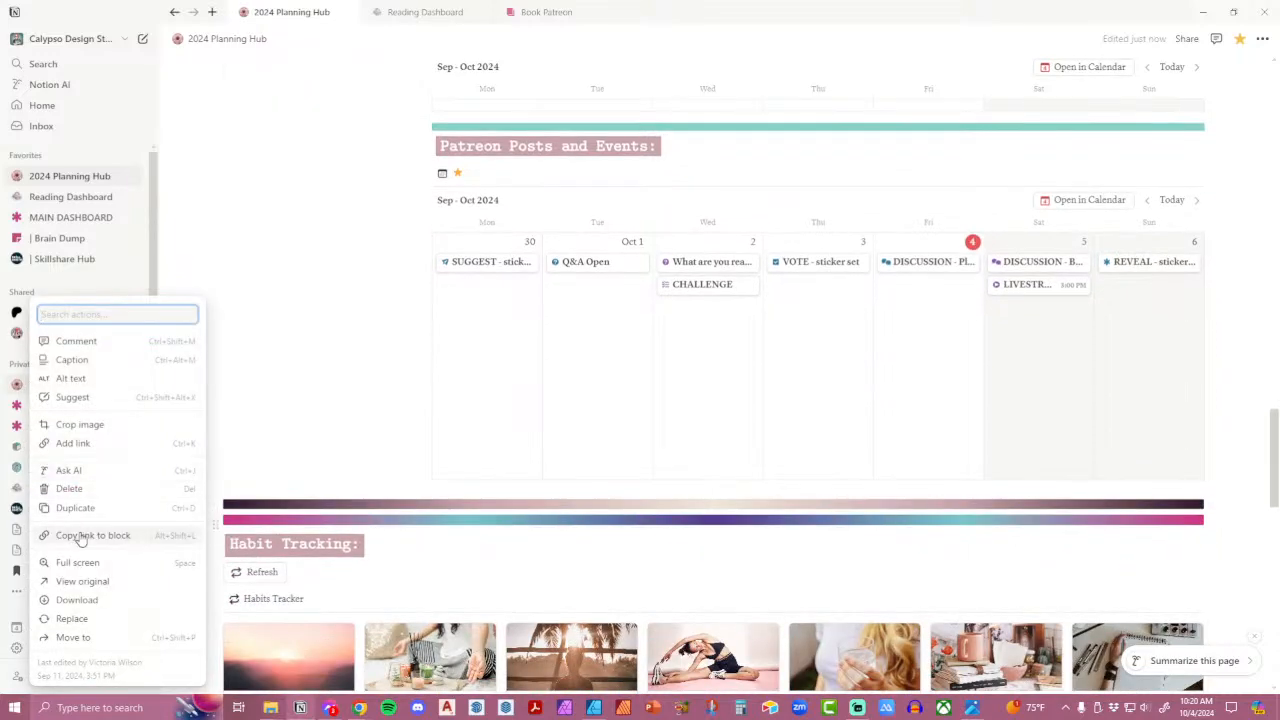
click(86, 490)
Duplicate the thin gradient divider above Habit Tracking, place the copy below the habits gallery, and delete the multicolour divider there.
scroll(634, 457, down, 5)
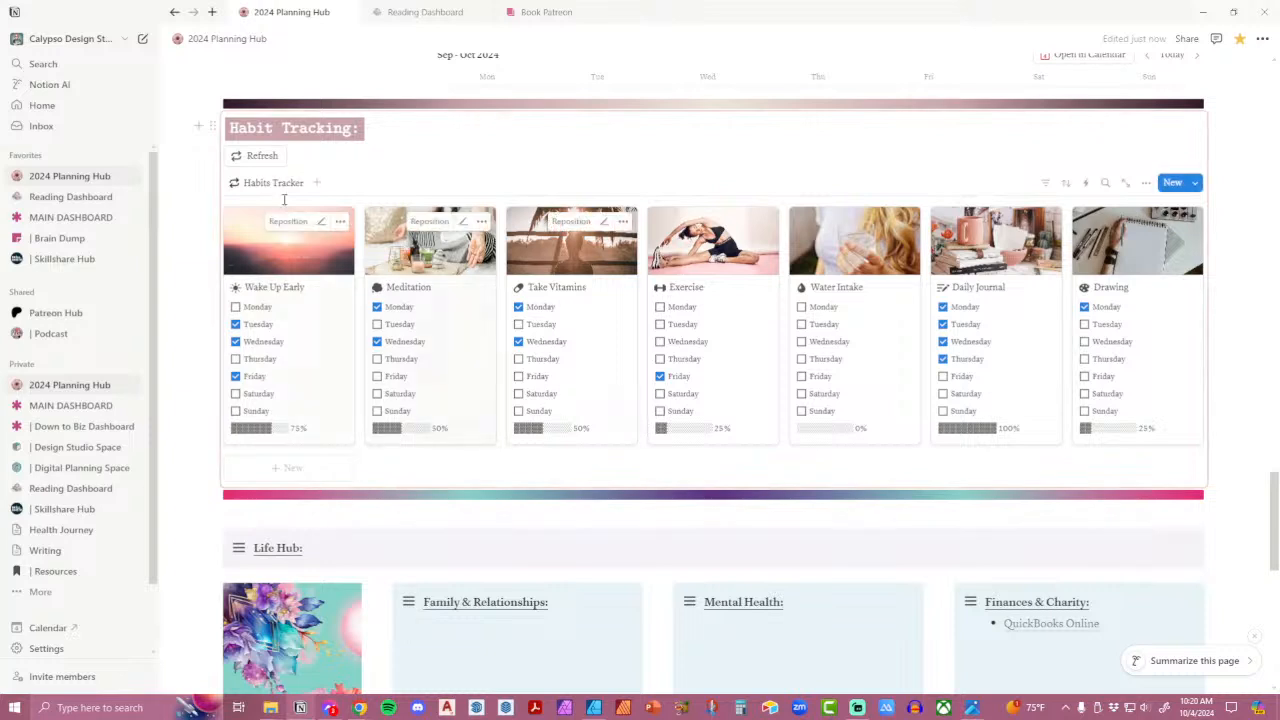
click(216, 105)
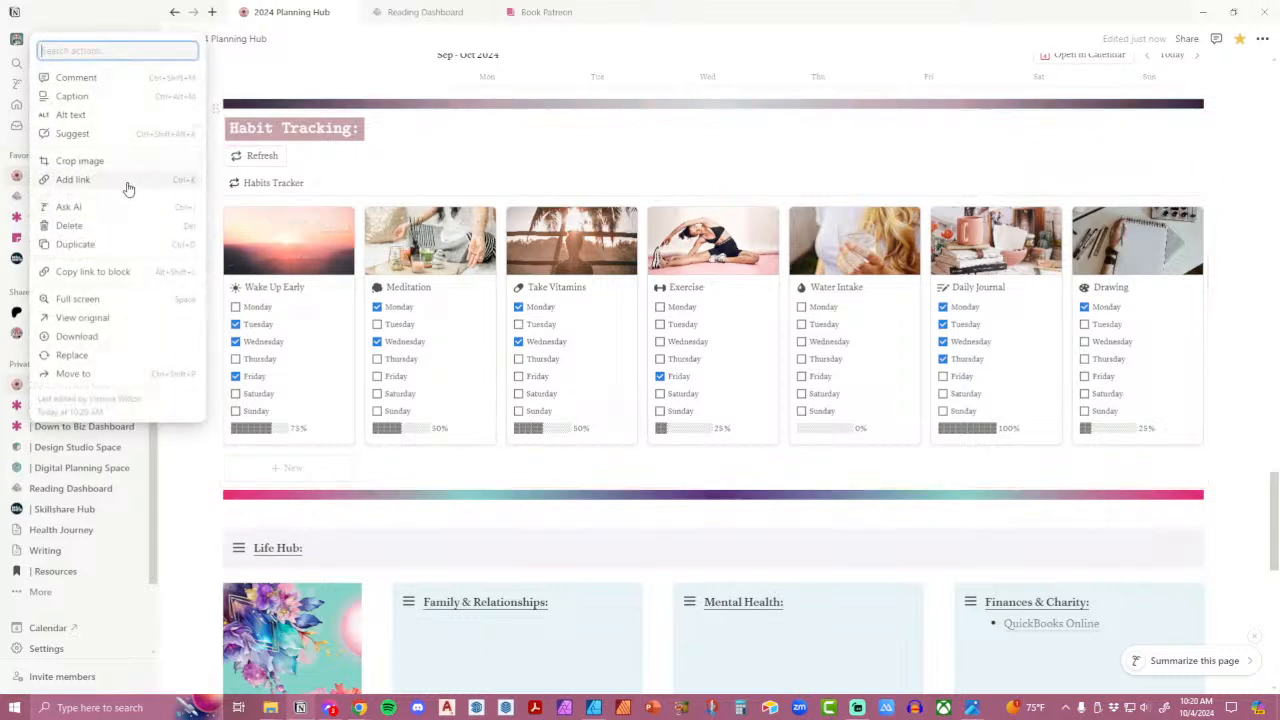
click(114, 243)
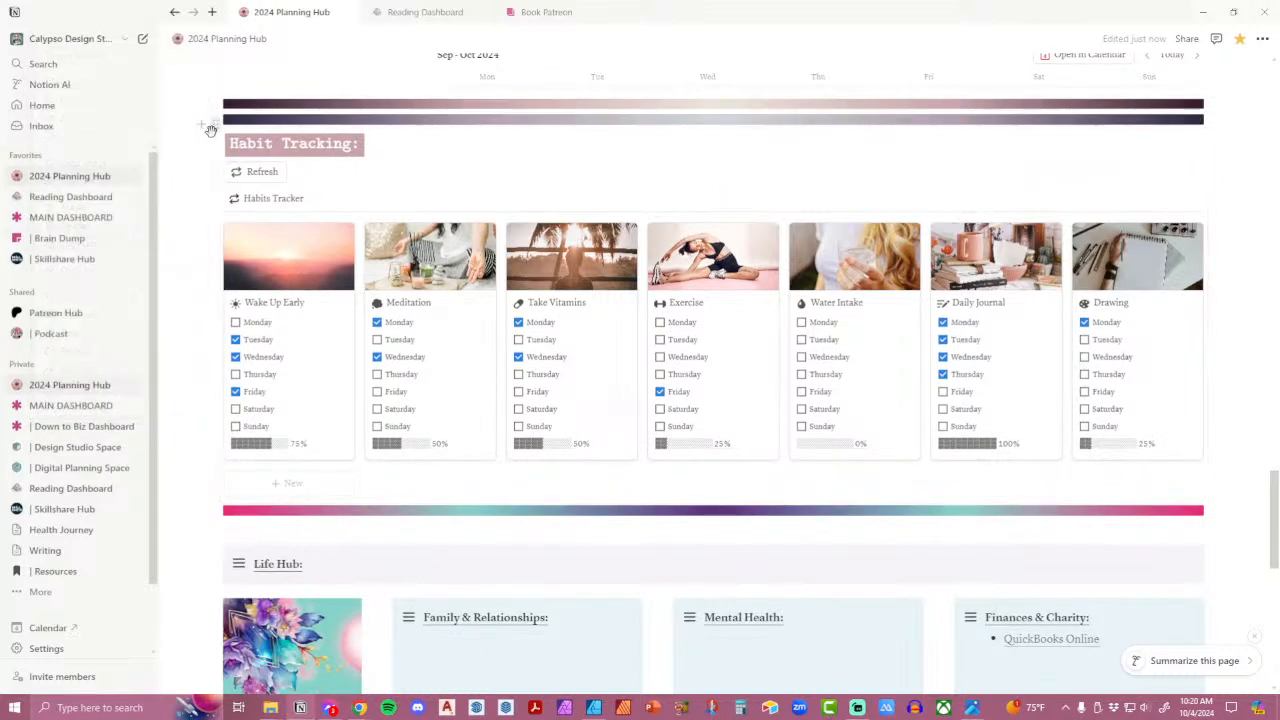
drag(218, 119, 222, 497)
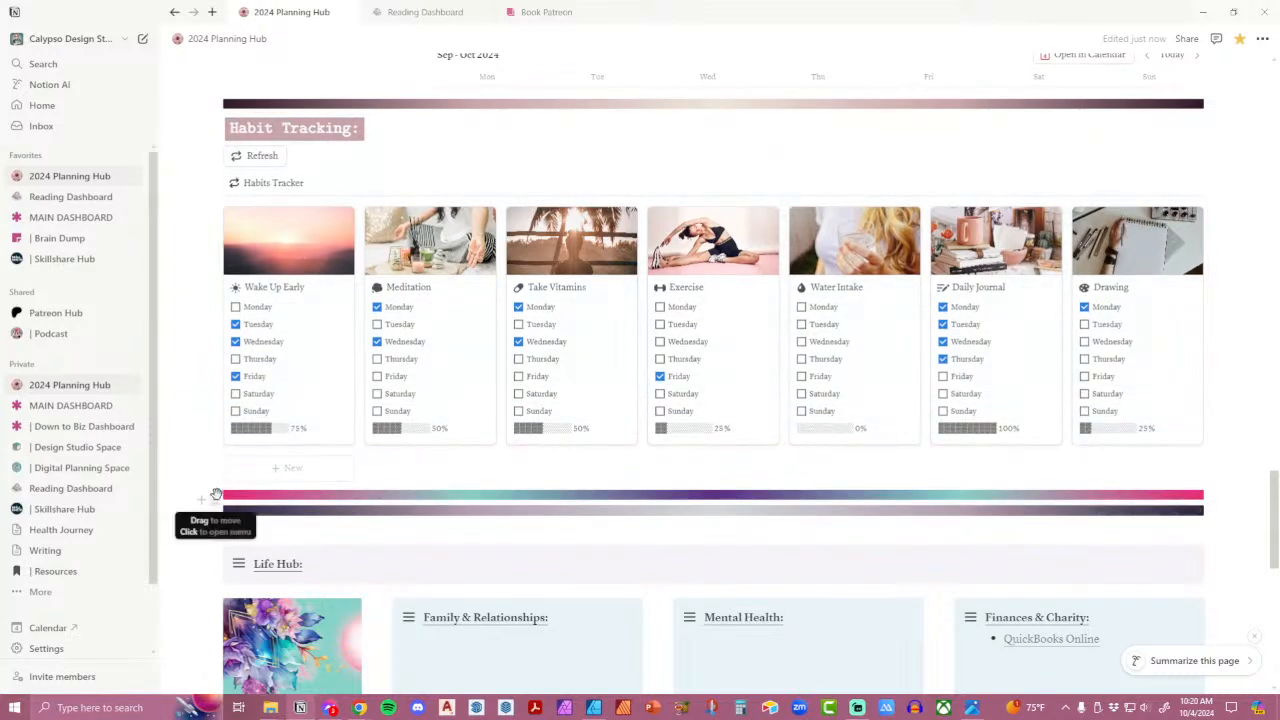
click(215, 514)
click(109, 491)
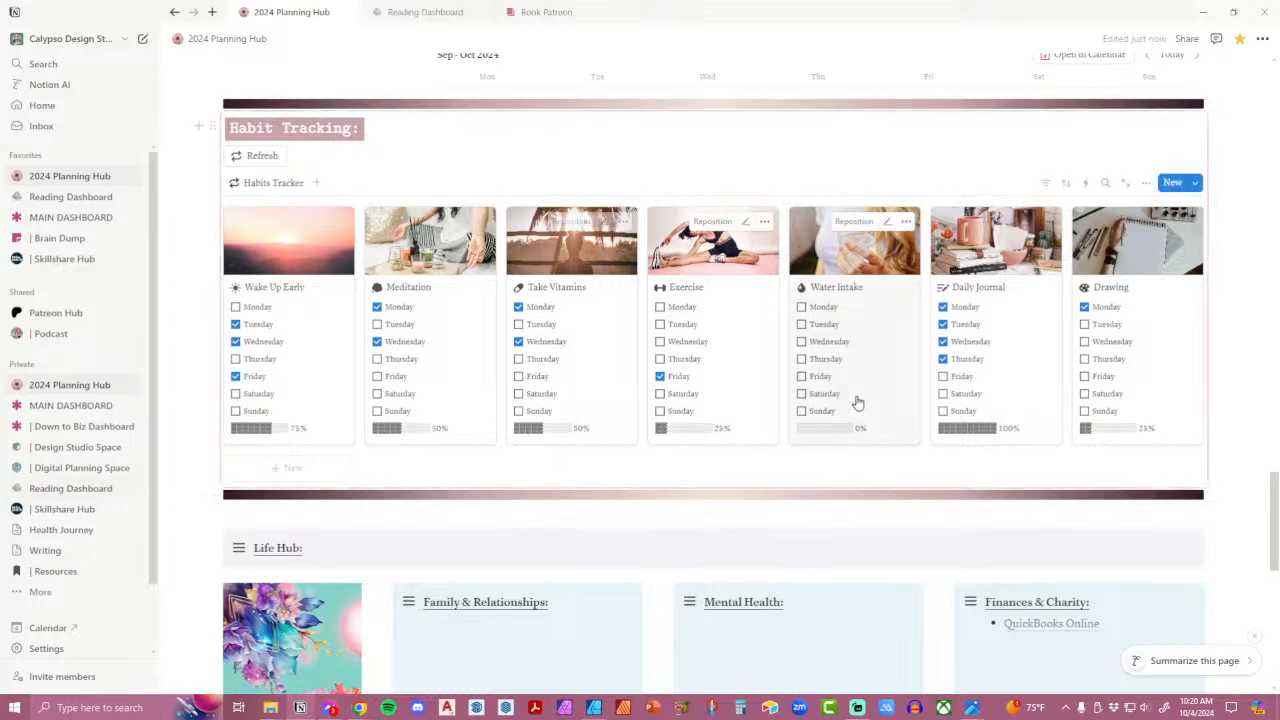
Give the Life Hub callout a pink background.
scroll(855, 400, down, 3)
scroll(466, 306, up, 2)
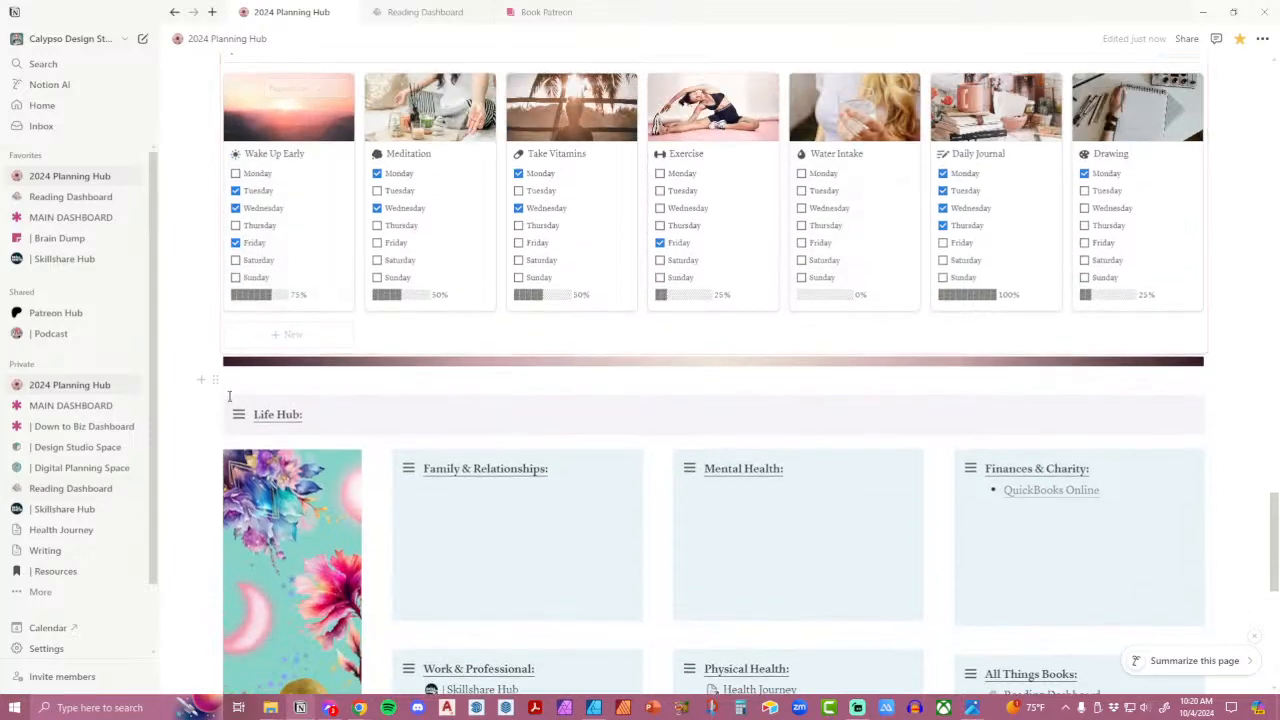
click(219, 404)
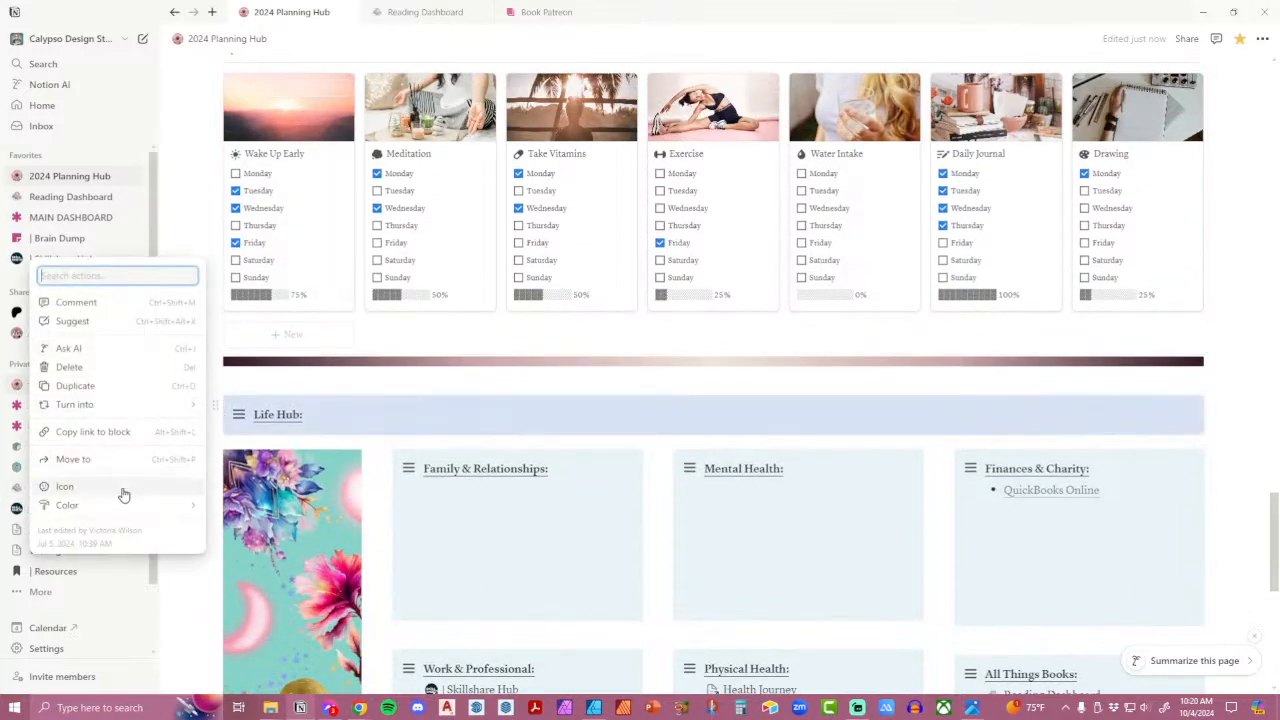
mouse_move(134, 517)
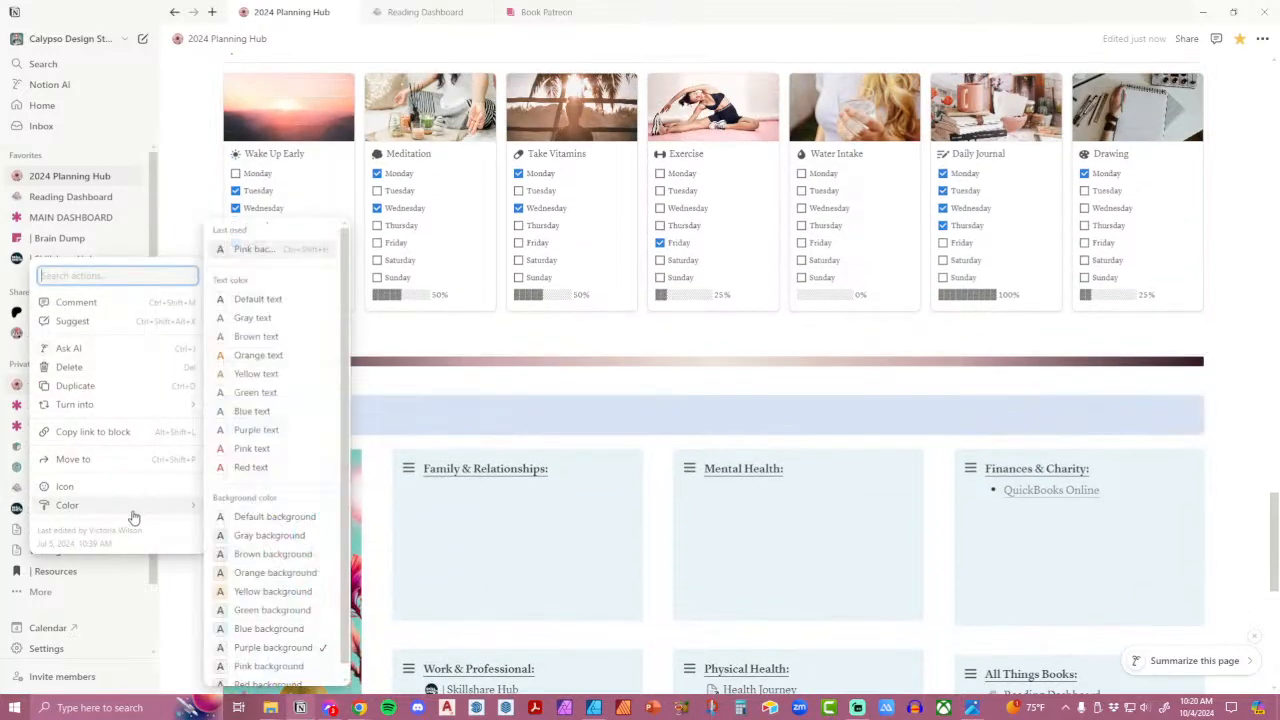
click(273, 647)
click(594, 501)
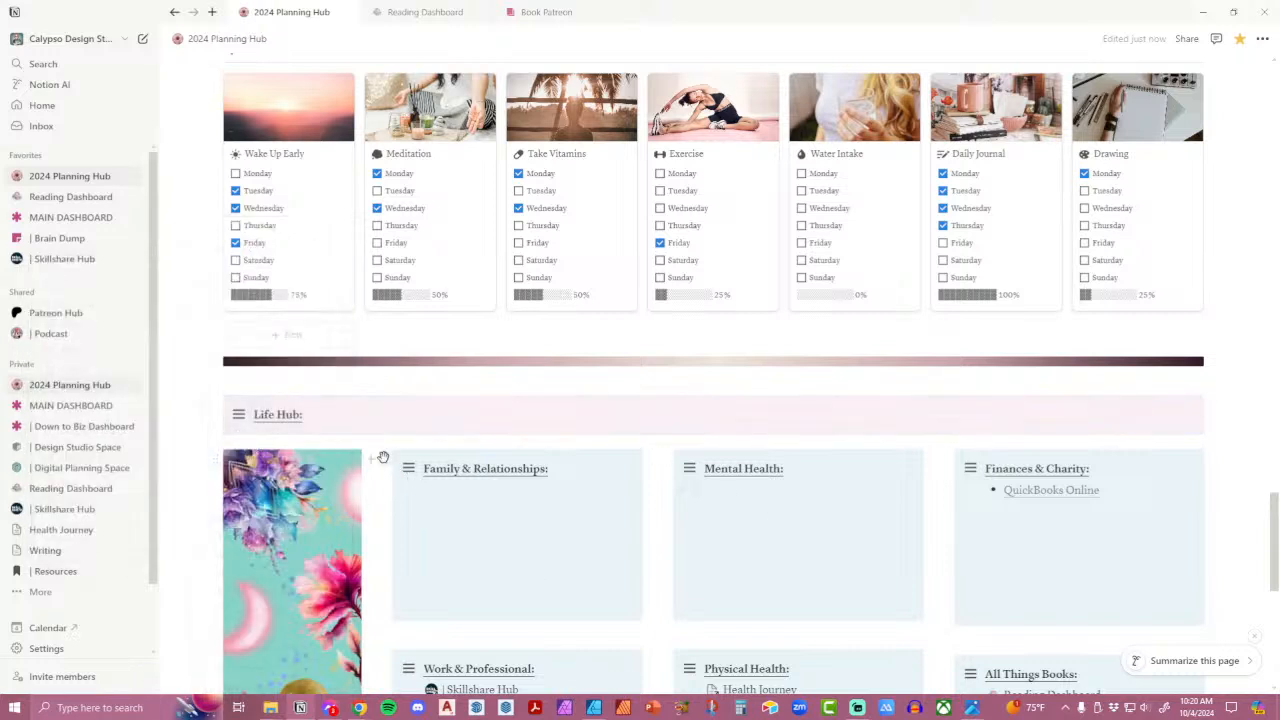
Give the Family & Relationships, Mental Health, and Finances & Charity callouts a pink background.
click(383, 457)
mouse_move(271, 557)
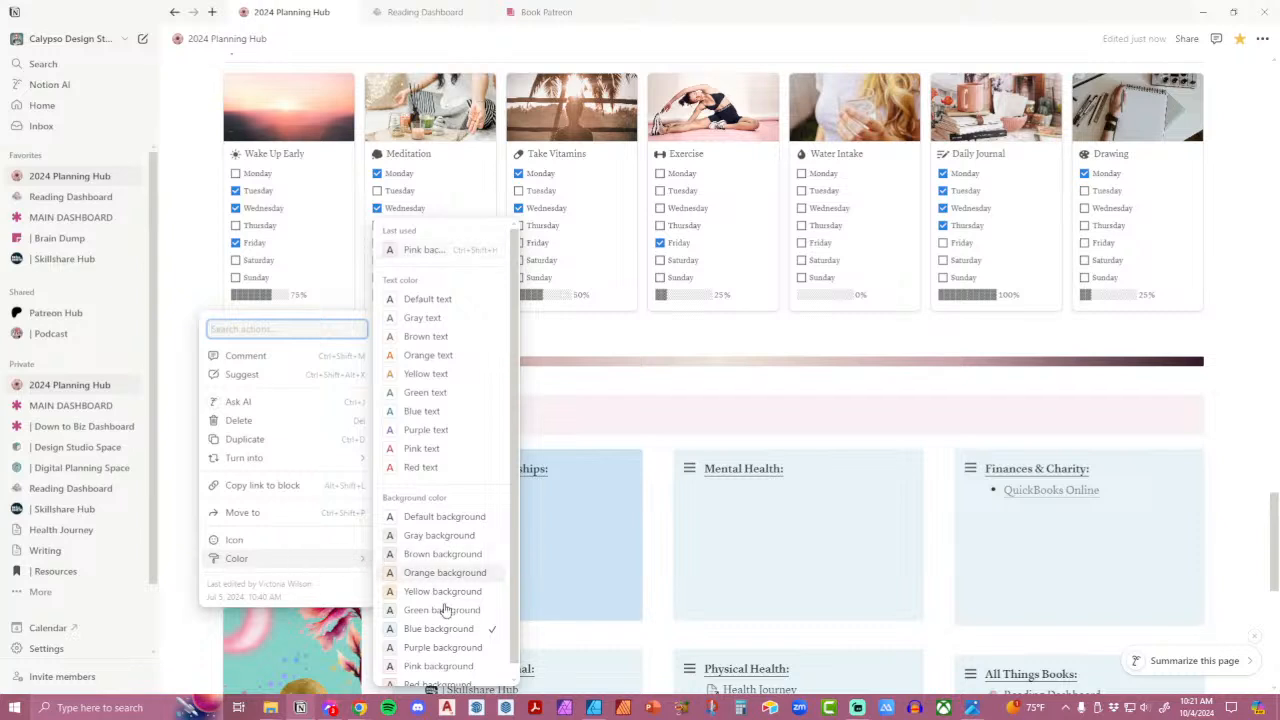
click(442, 647)
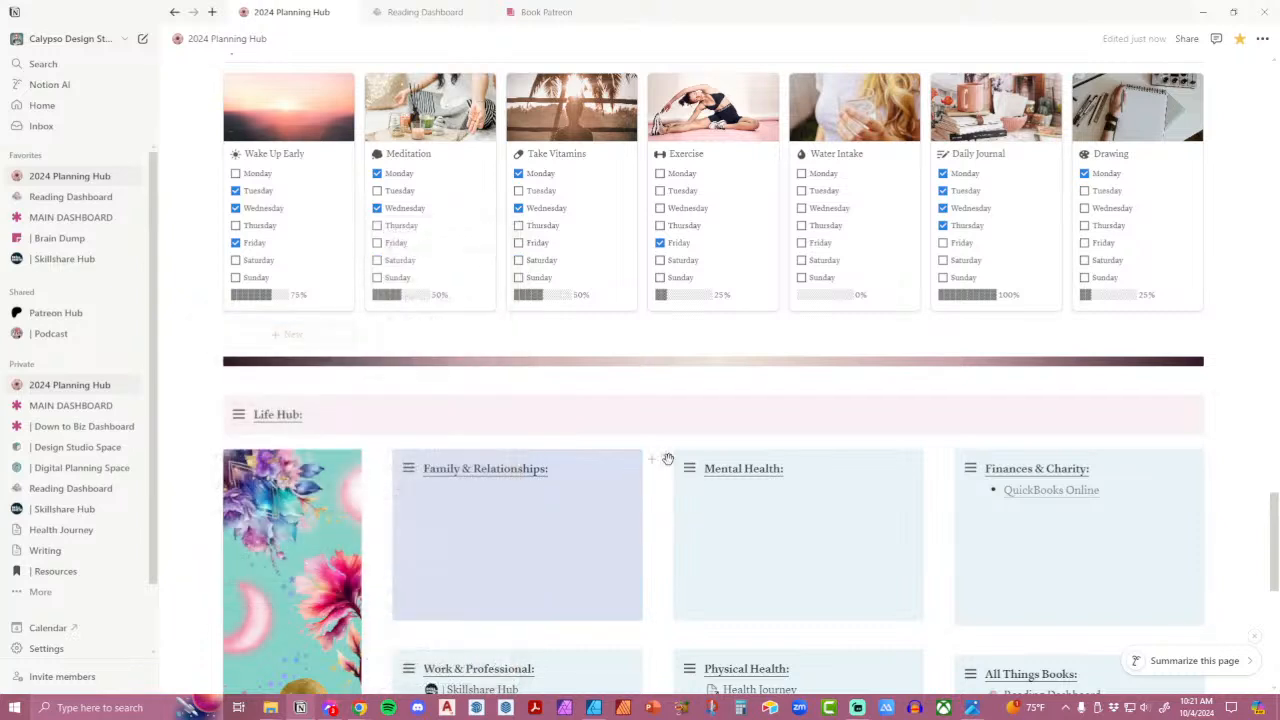
click(666, 459)
mouse_move(571, 558)
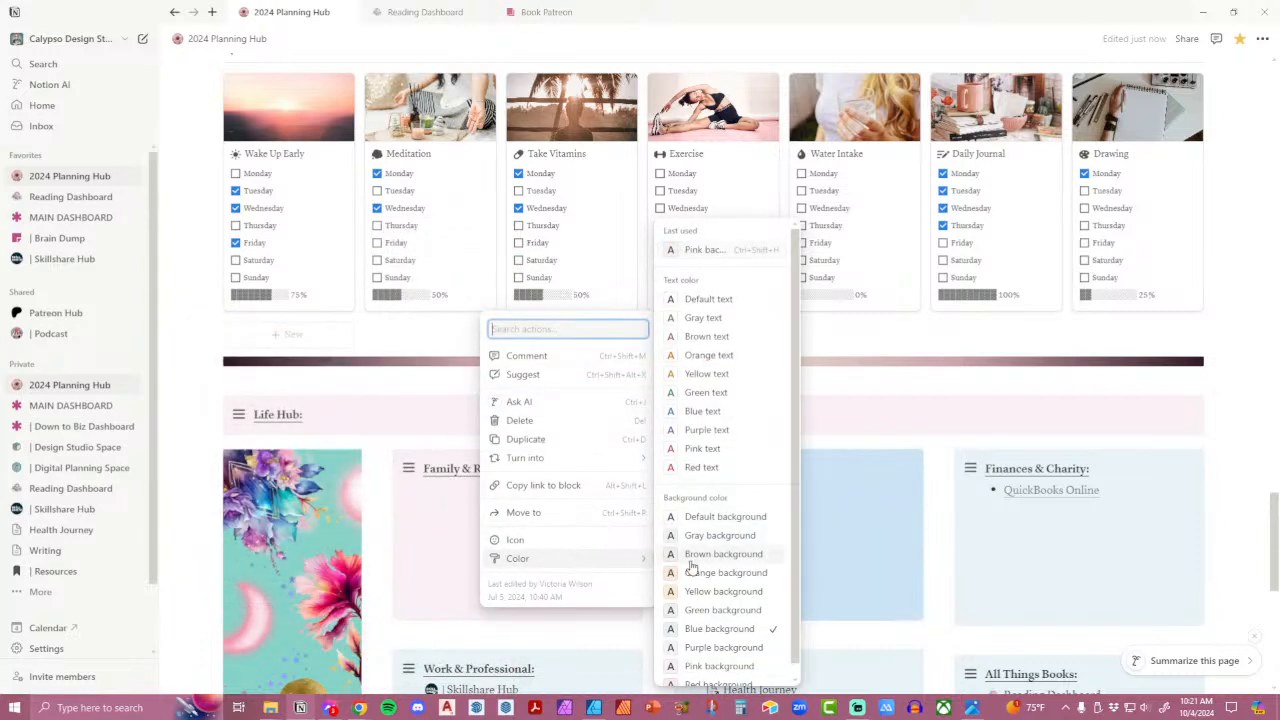
click(719, 666)
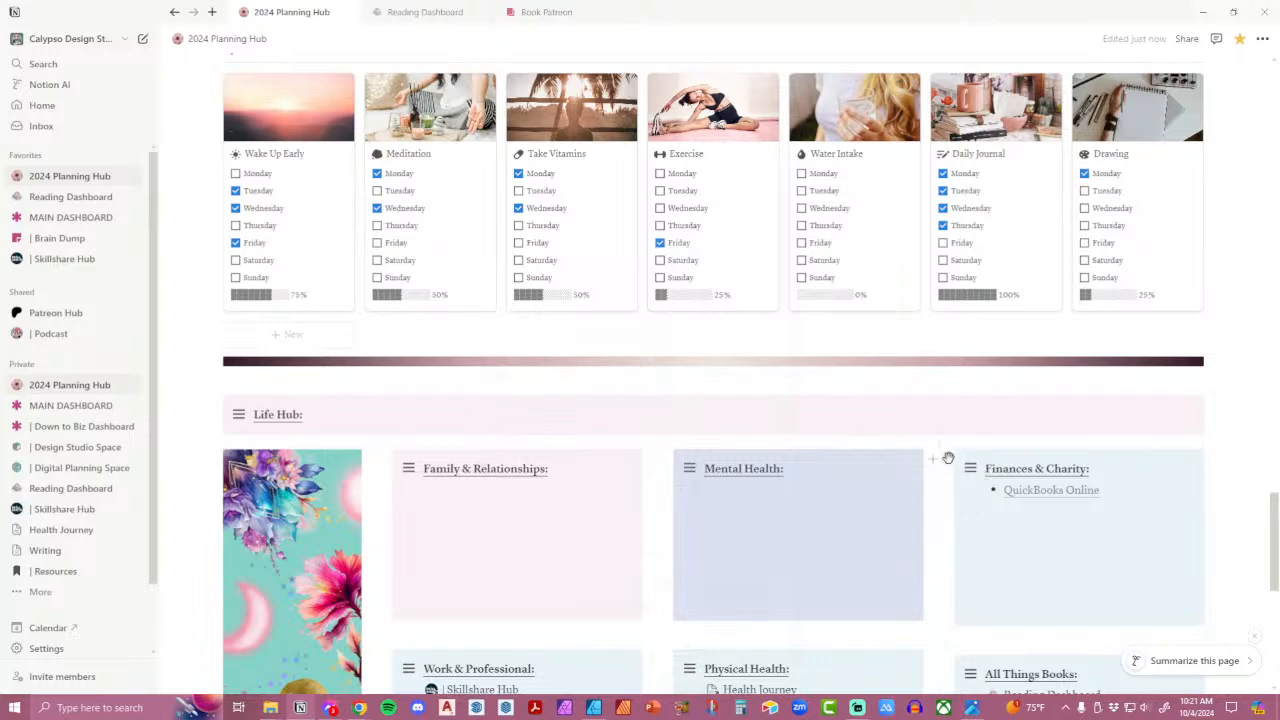
click(946, 458)
mouse_move(929, 563)
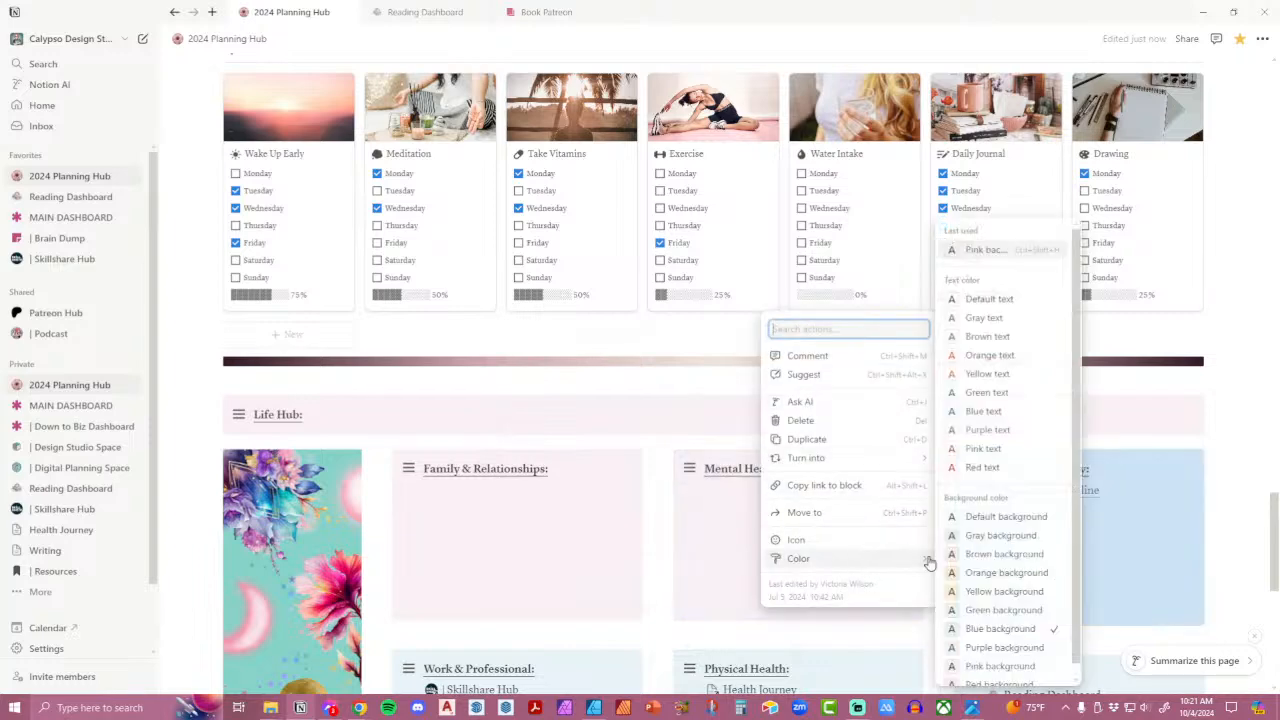
click(975, 645)
Set a pink background on the Work & Professional, Physical Health, and All Things Books callouts.
scroll(1111, 493, down, 4)
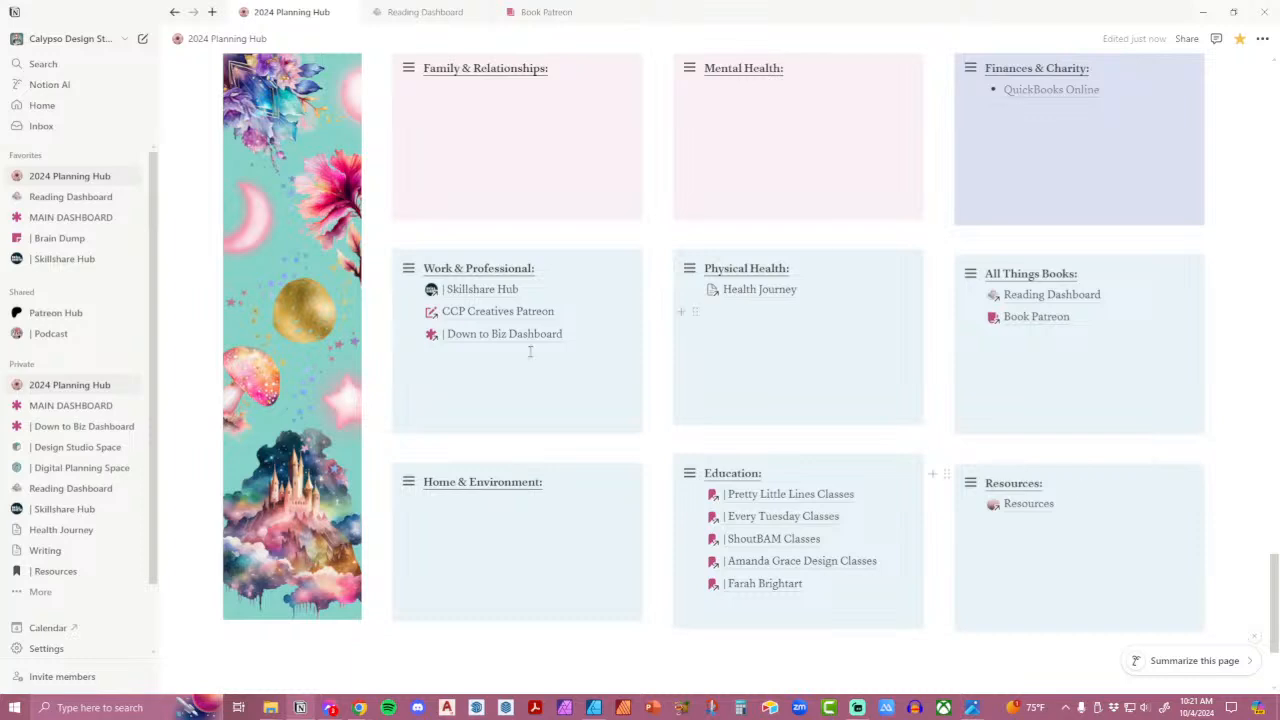
click(385, 259)
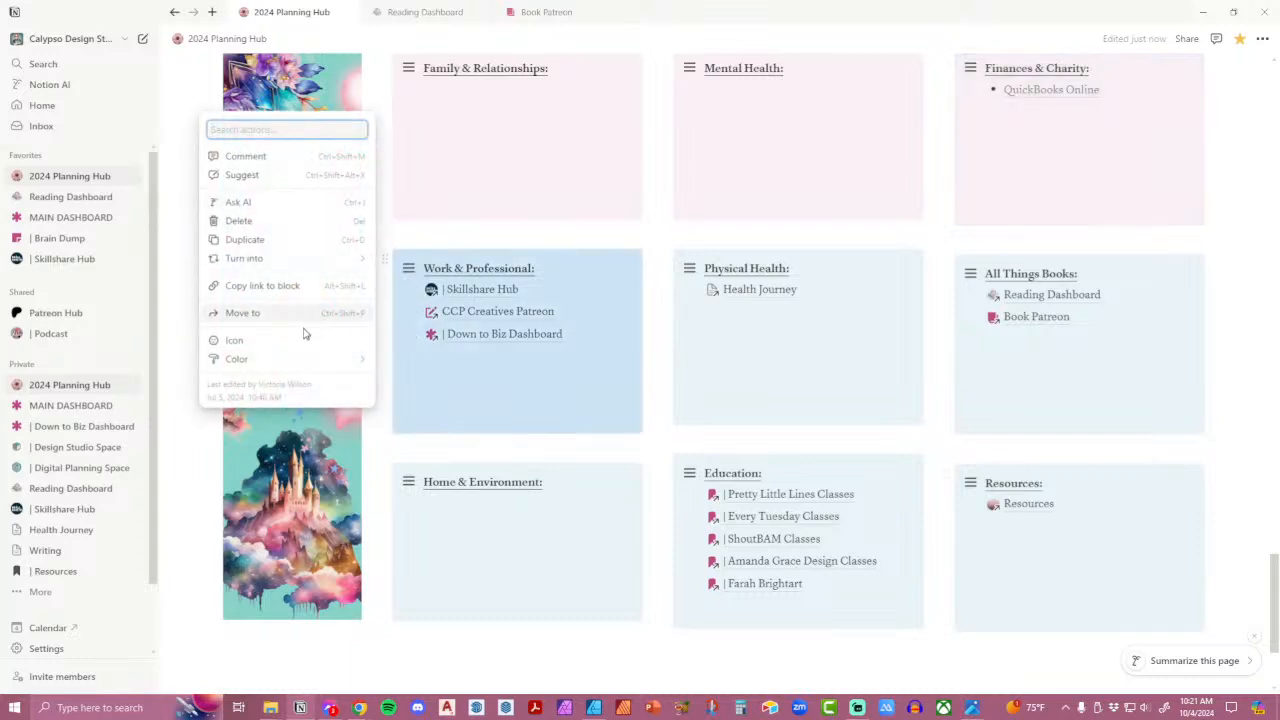
mouse_move(292, 363)
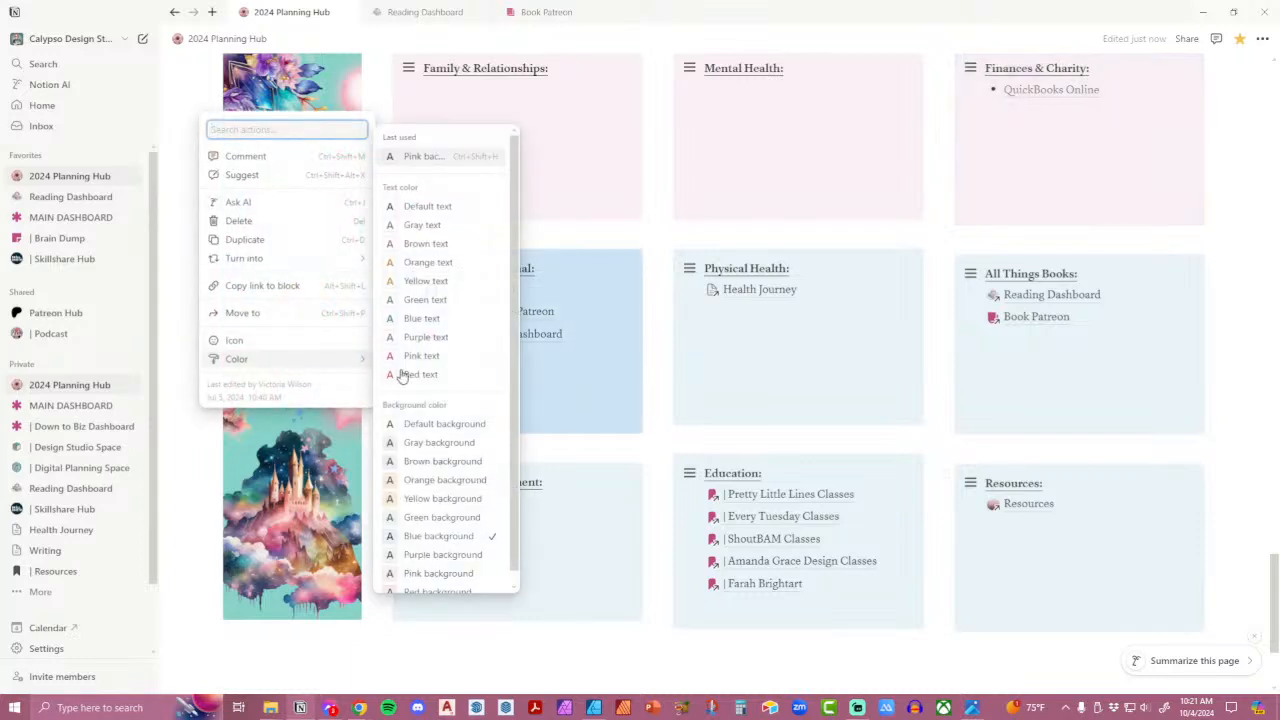
click(443, 572)
click(667, 259)
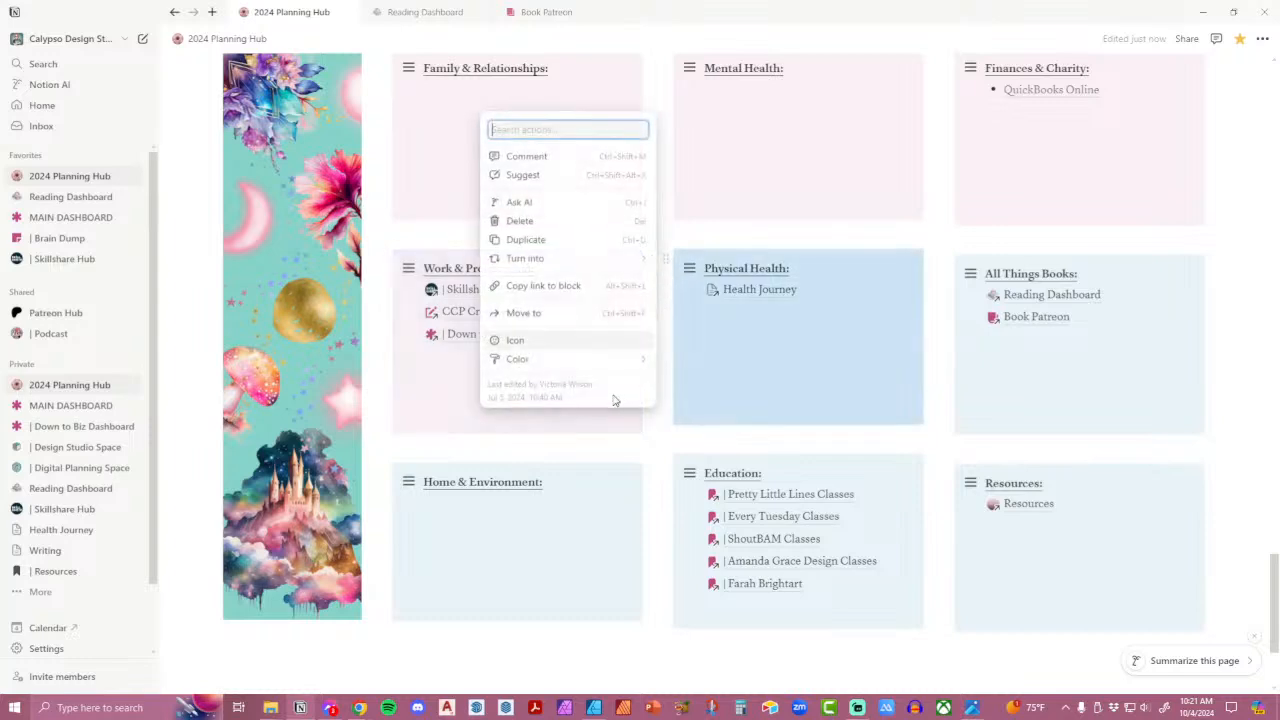
mouse_move(571, 362)
click(712, 573)
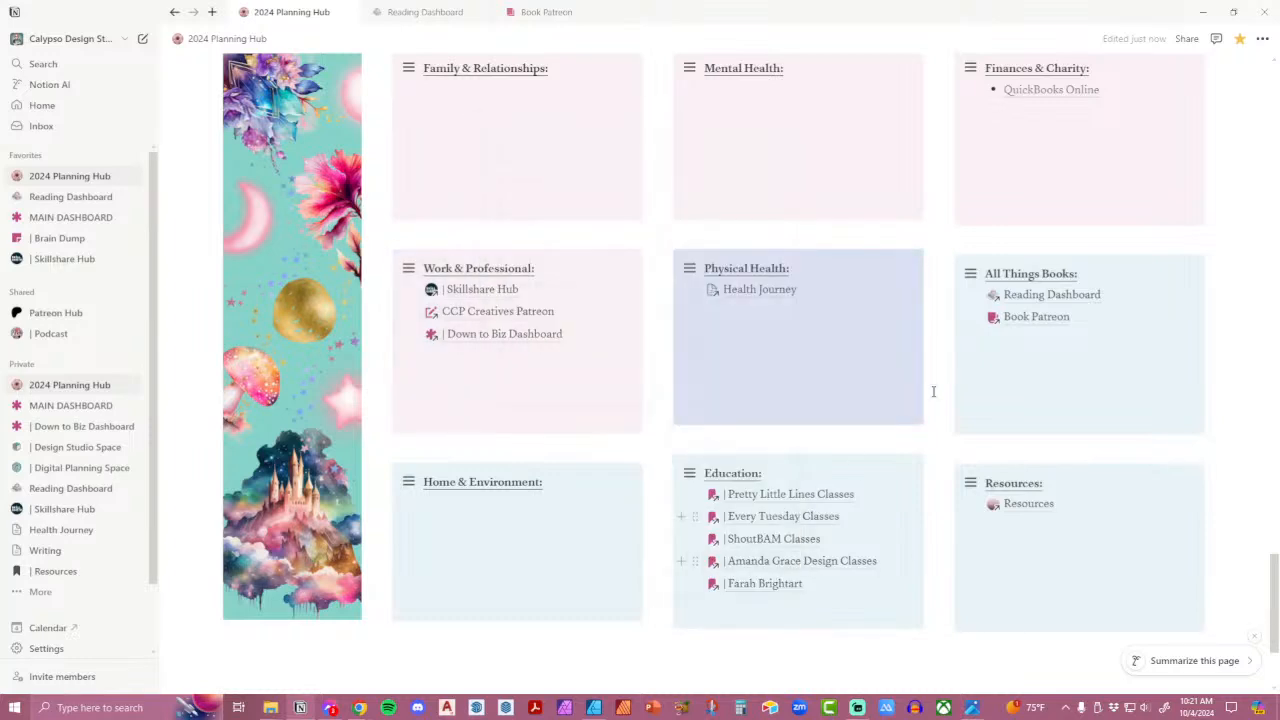
click(948, 259)
mouse_move(840, 365)
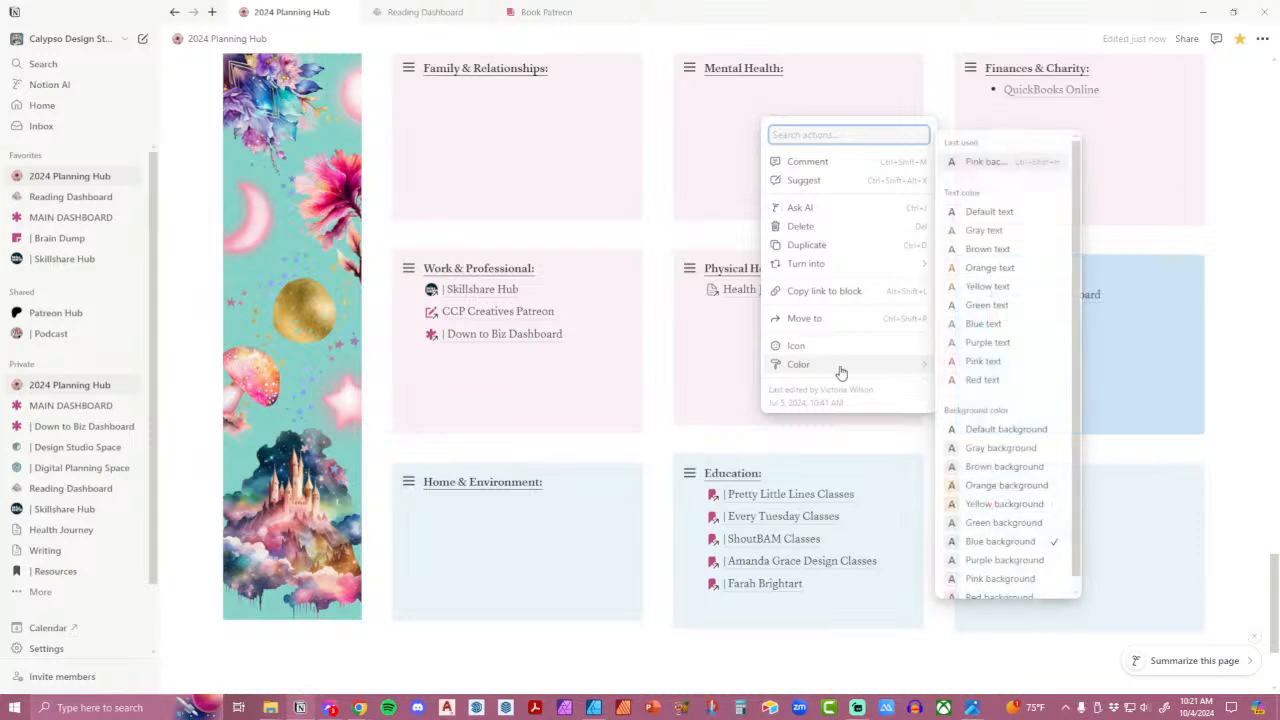
click(980, 579)
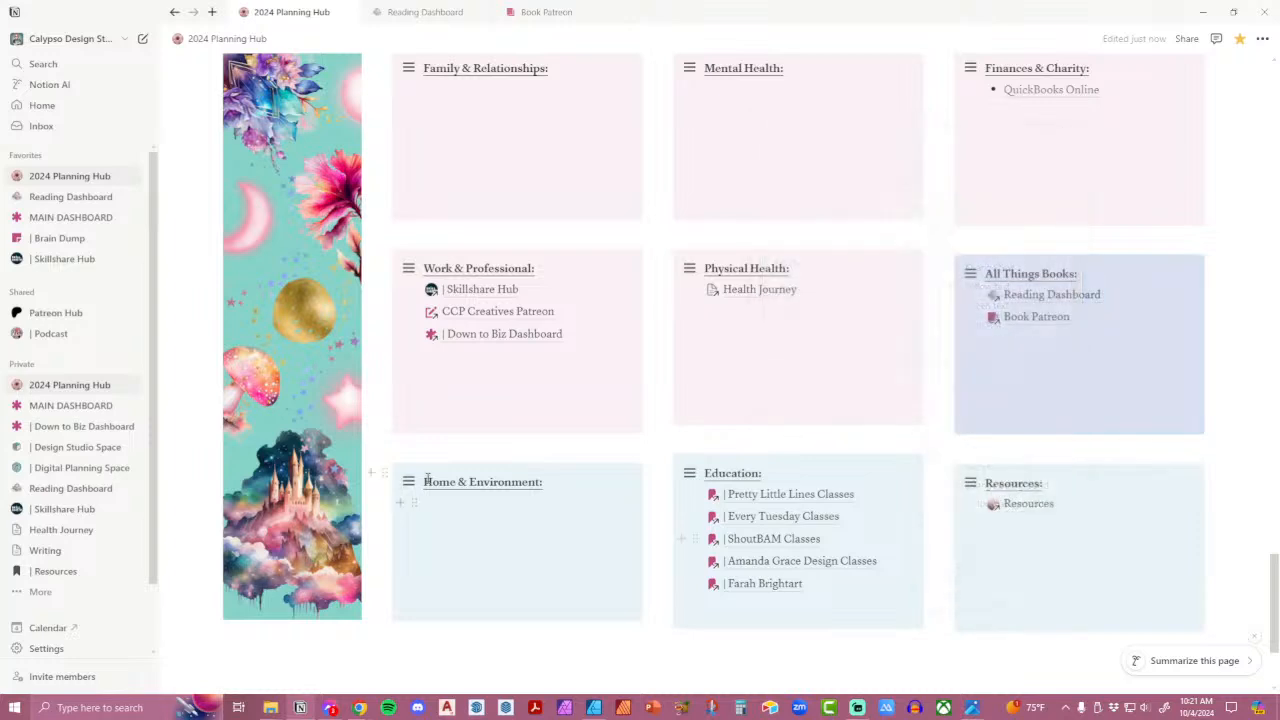
Change the Home & Environment, Education, and Resources callouts to a pink background.
click(392, 470)
mouse_move(323, 571)
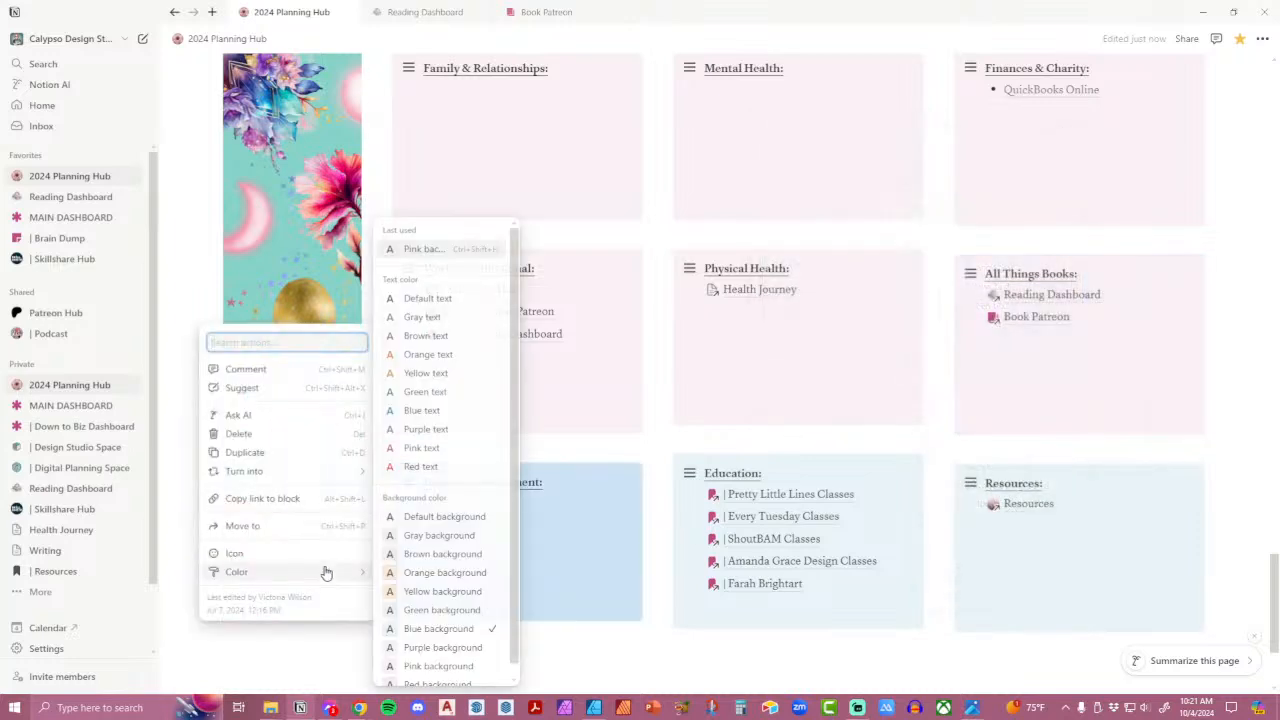
click(408, 666)
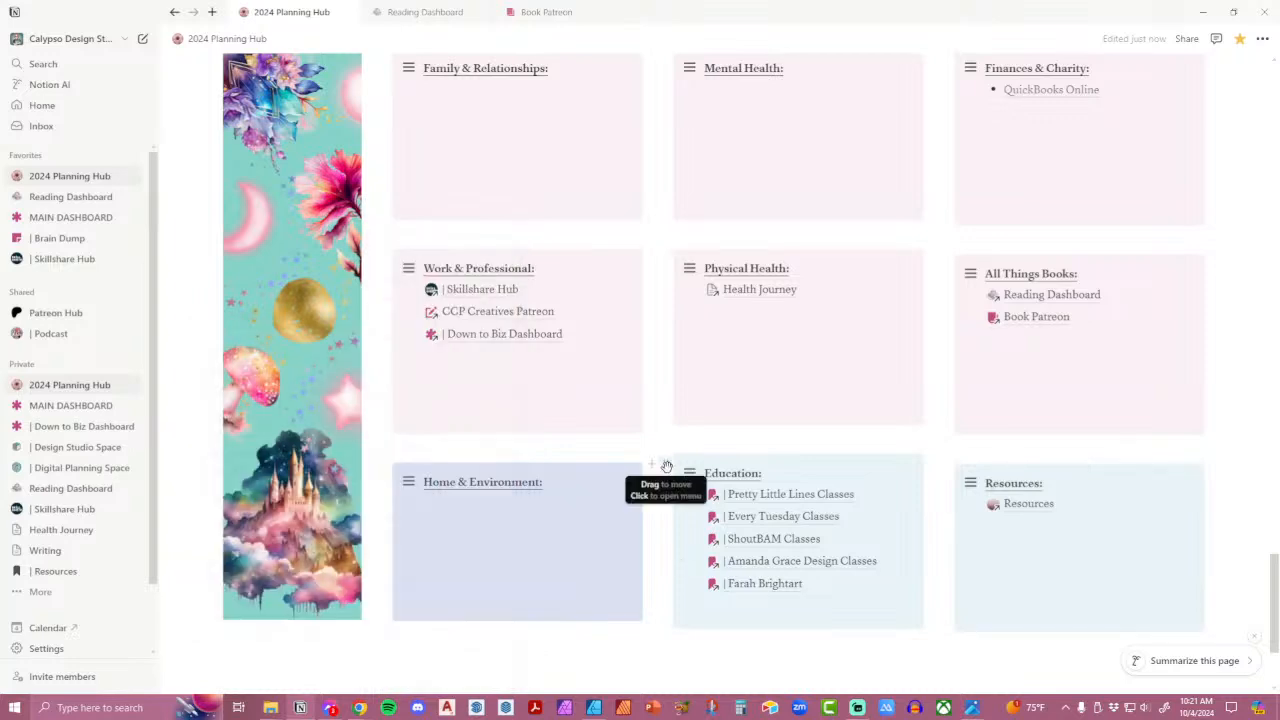
click(668, 472)
mouse_move(600, 565)
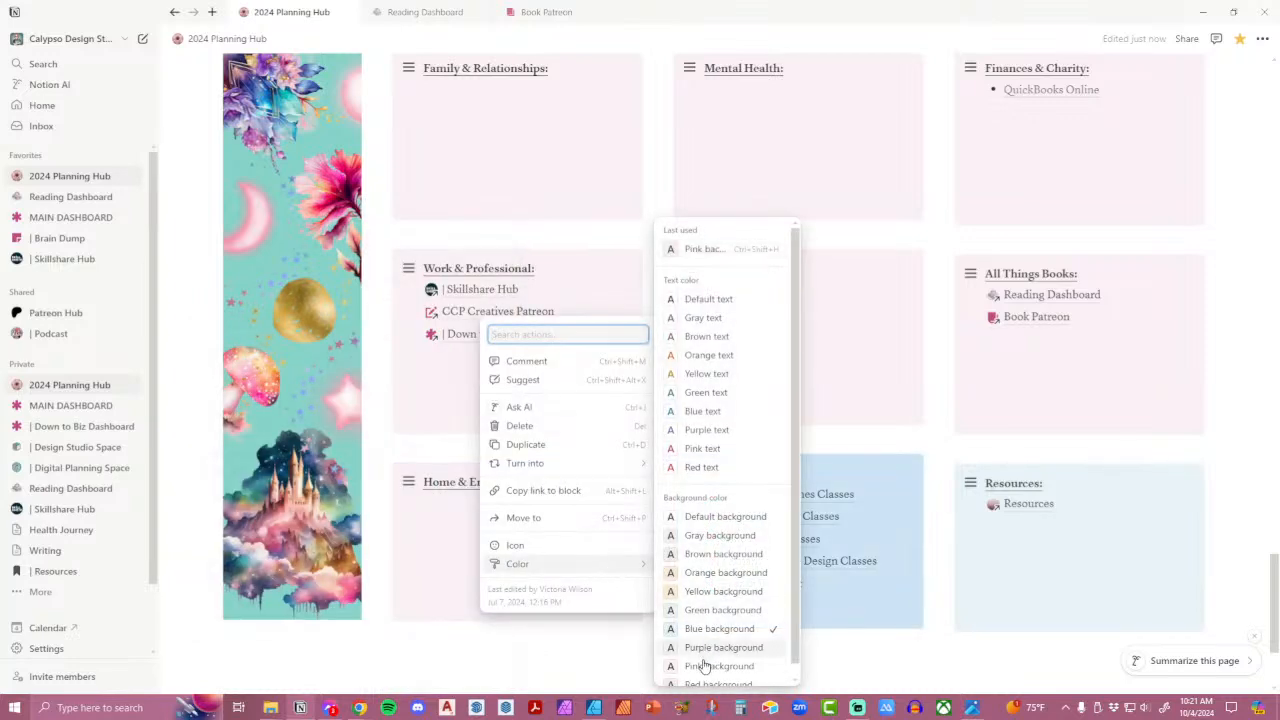
click(755, 628)
click(946, 476)
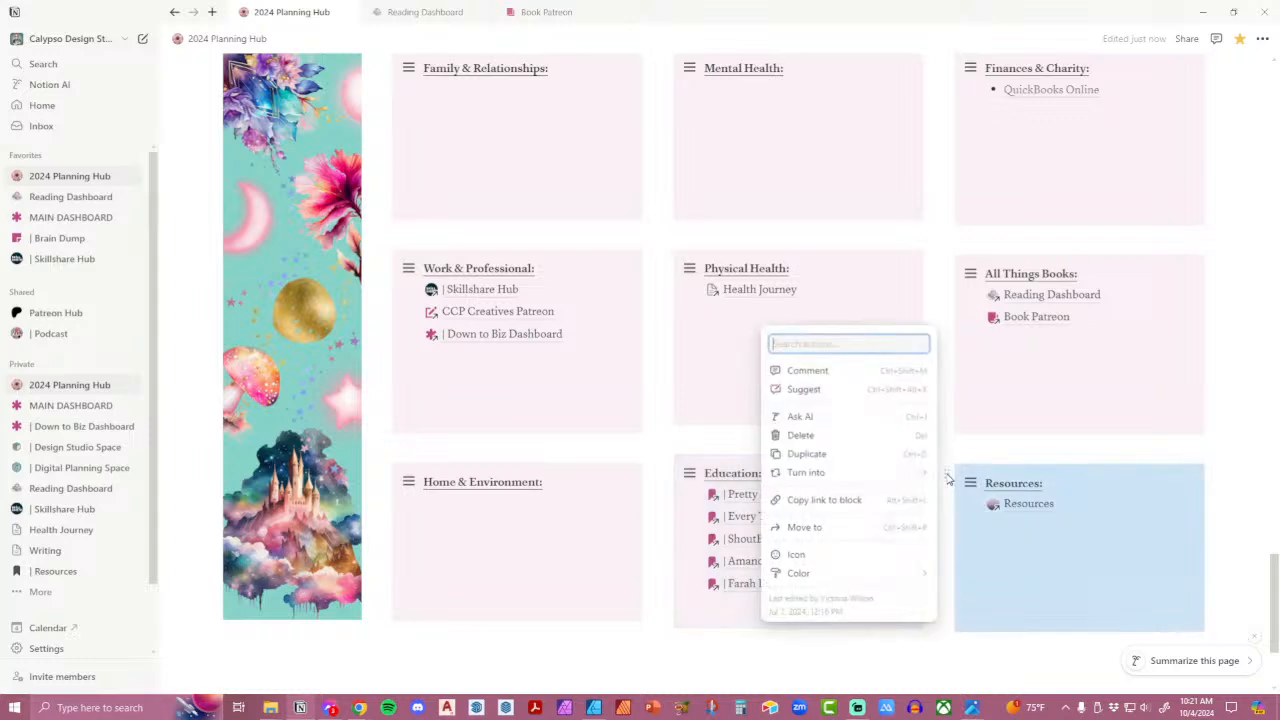
mouse_move(873, 572)
click(951, 672)
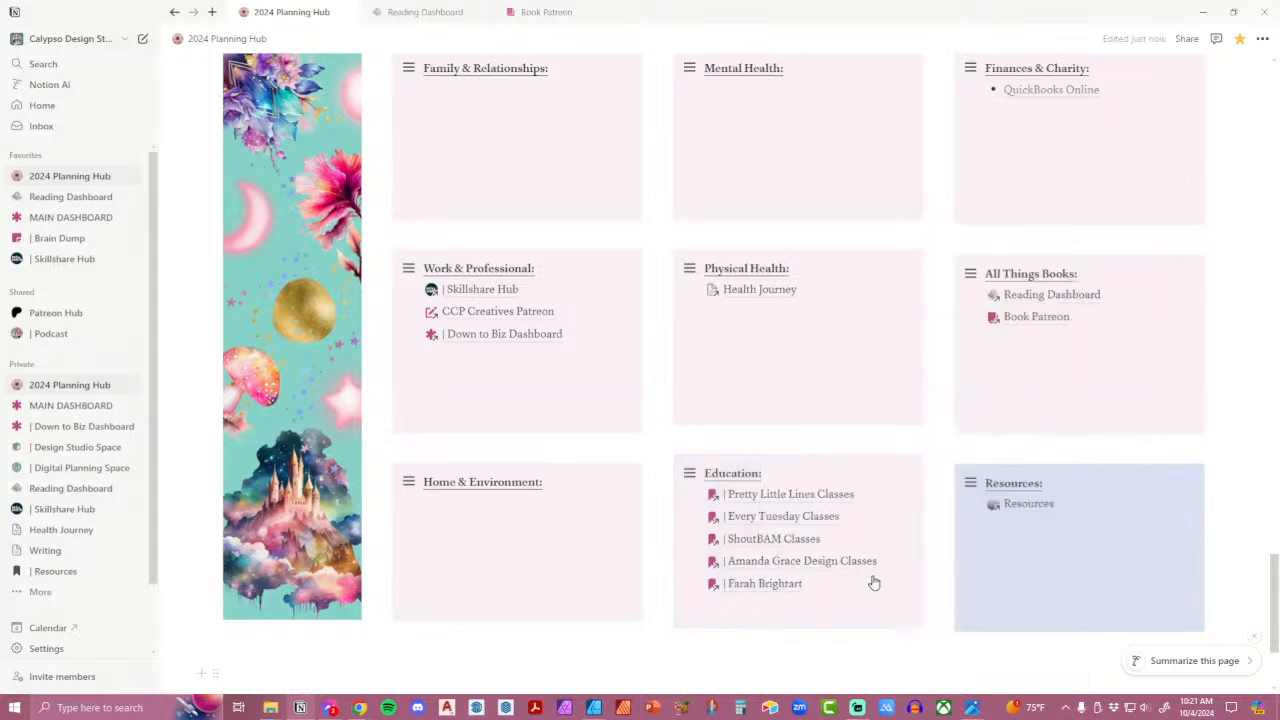
Replace the tall teal image beside the Life Hub callouts with long-image-01.png from the images folder.
scroll(650, 497, up, 2)
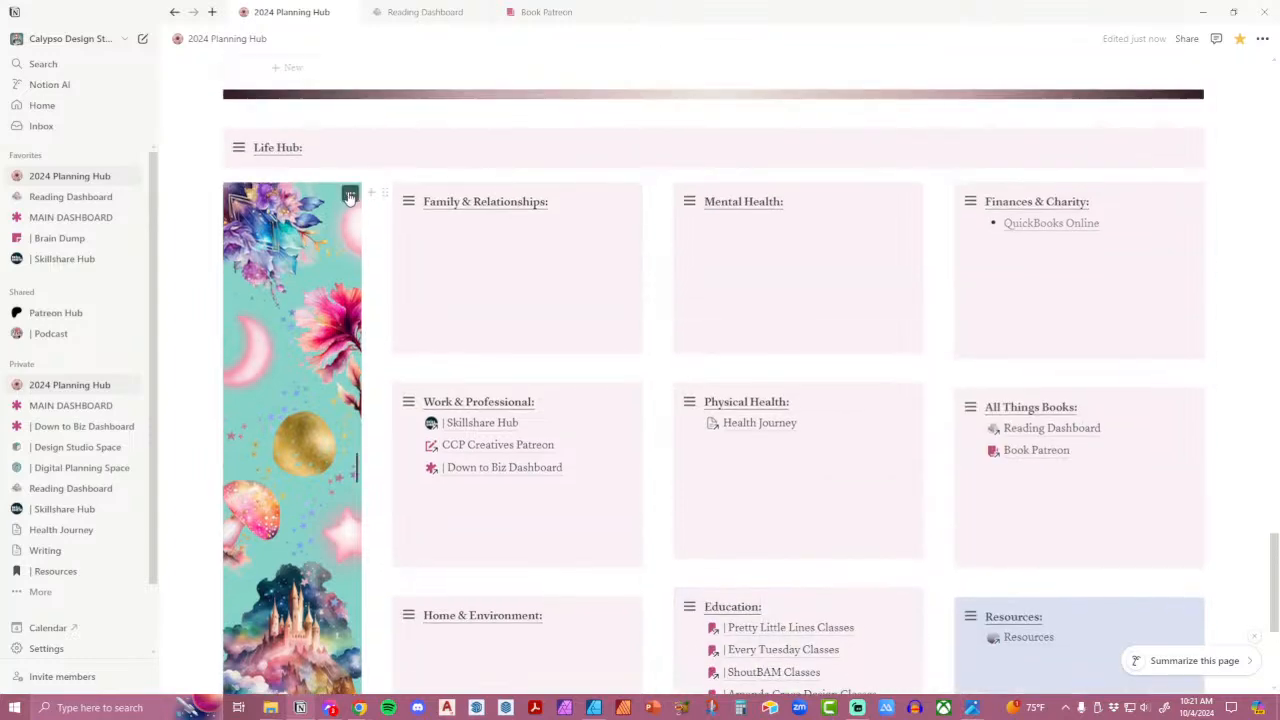
click(350, 196)
click(430, 512)
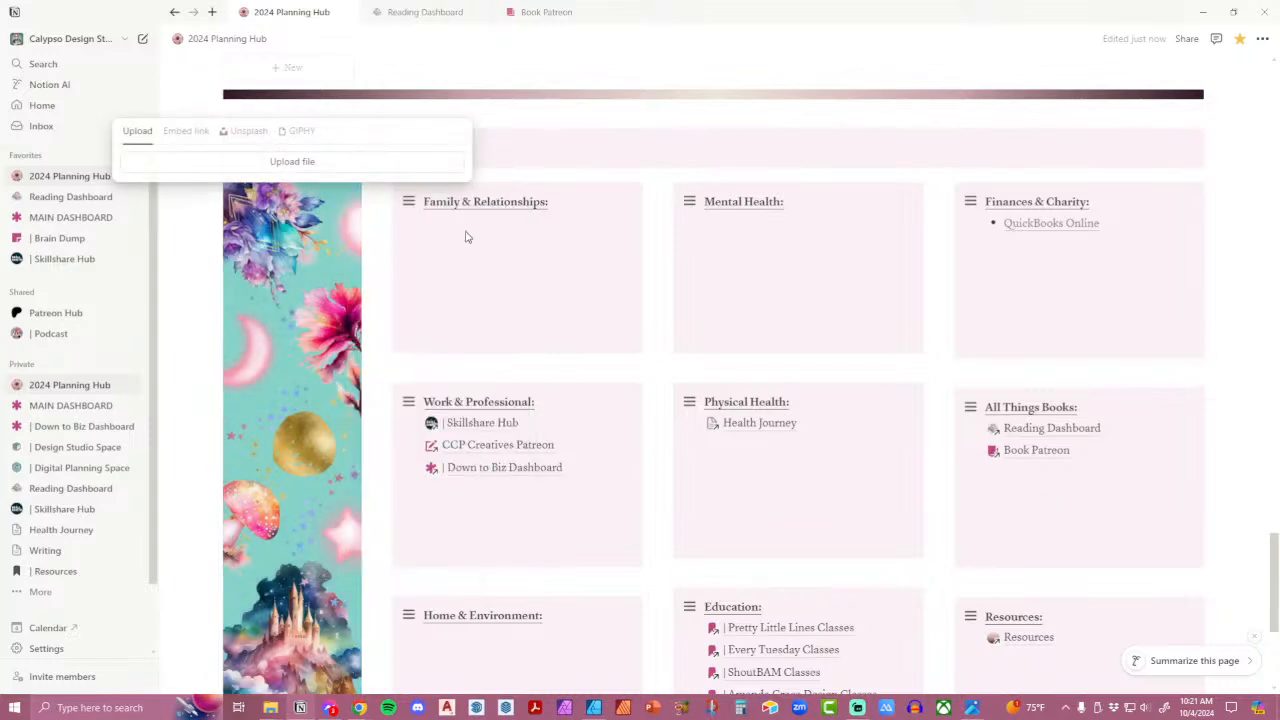
click(390, 161)
scroll(963, 383, down, 3)
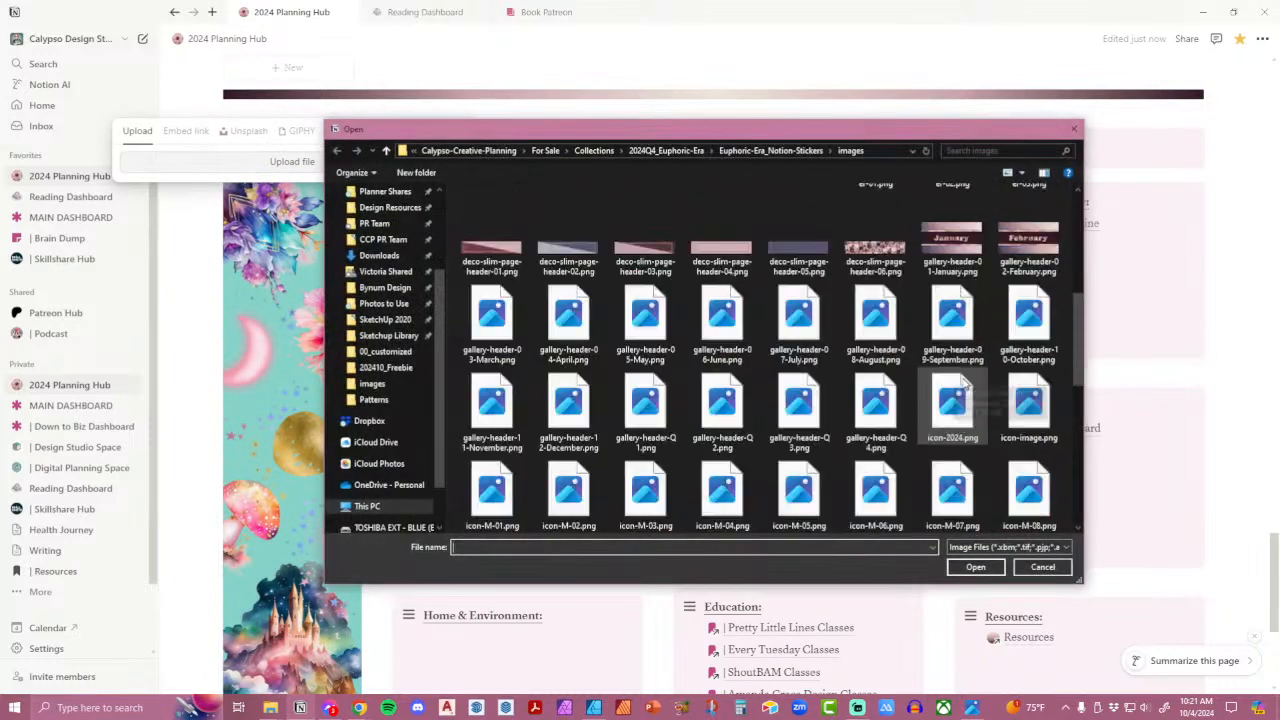
scroll(963, 383, down, 5)
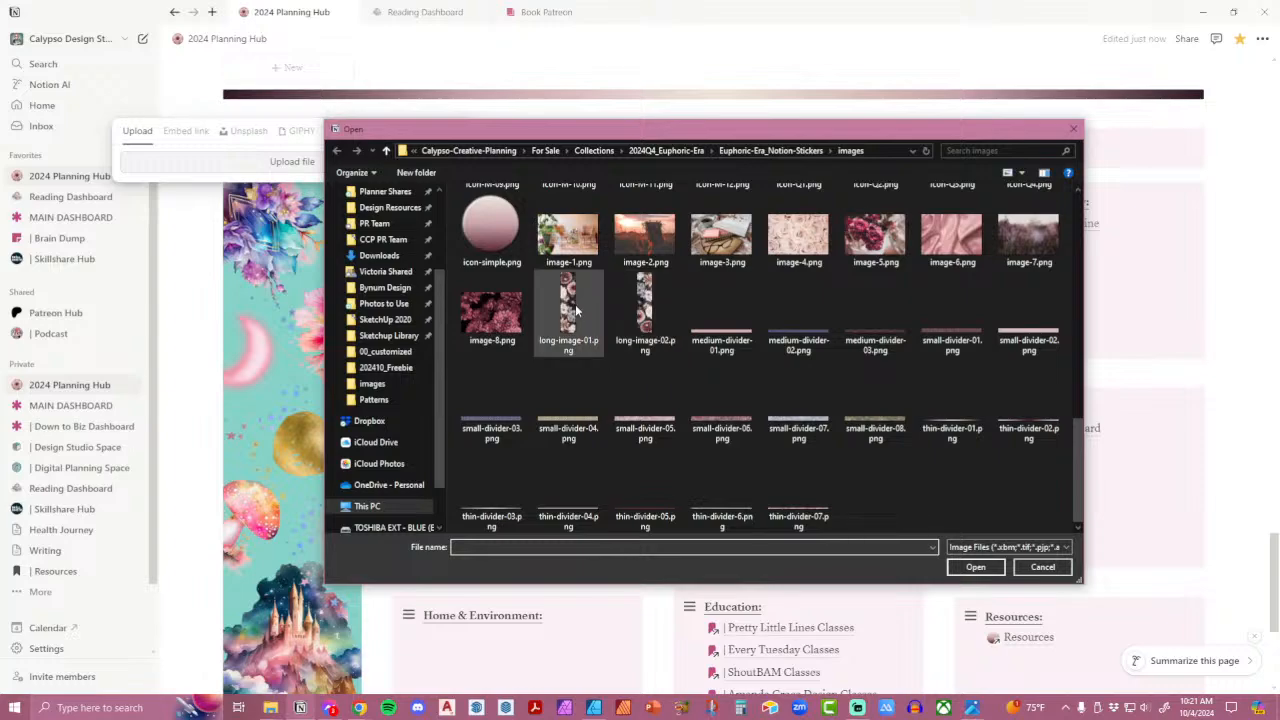
double_click(568, 312)
scroll(884, 346, down, 3)
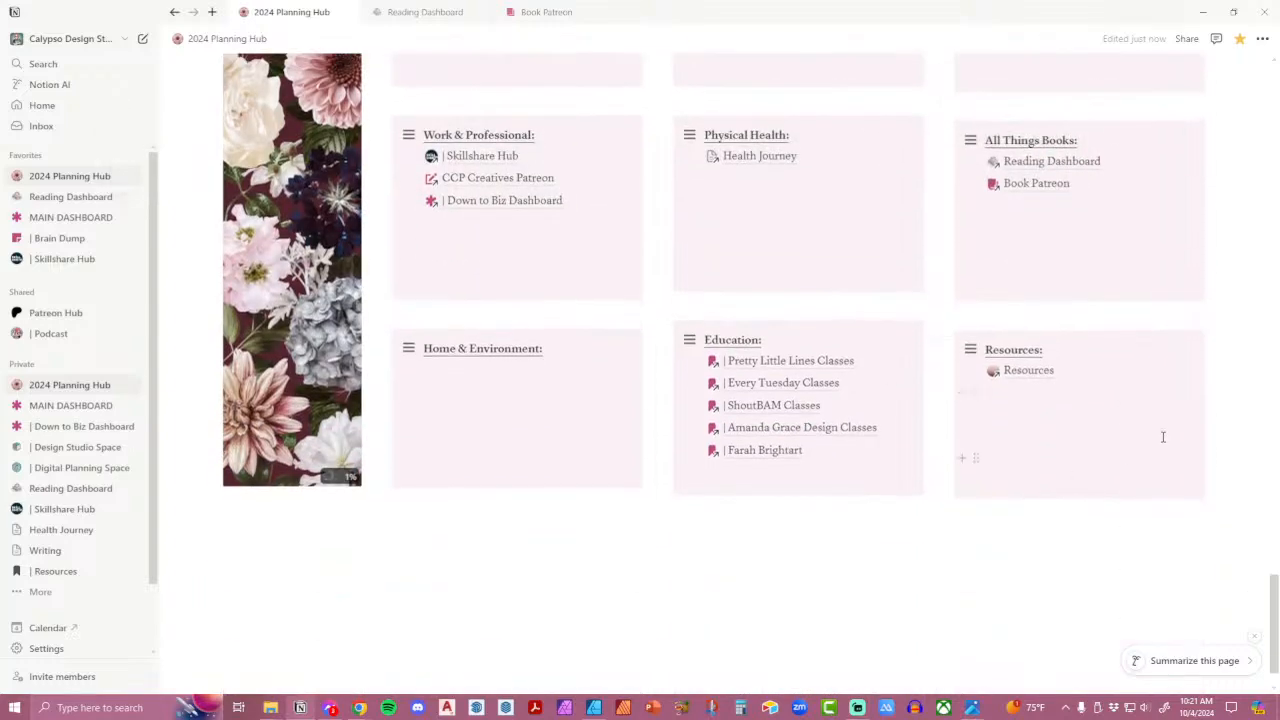
scroll(1220, 390, up, 3)
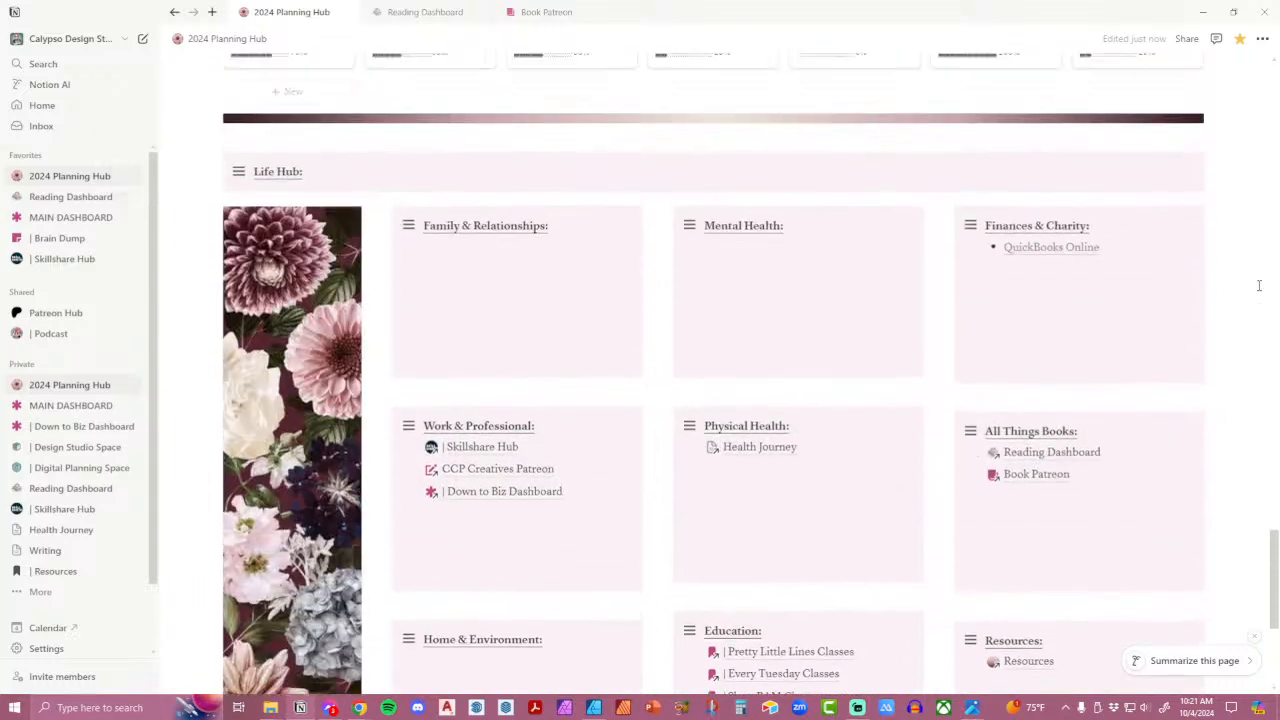
scroll(1259, 286, up, 5)
scroll(354, 471, down, 1)
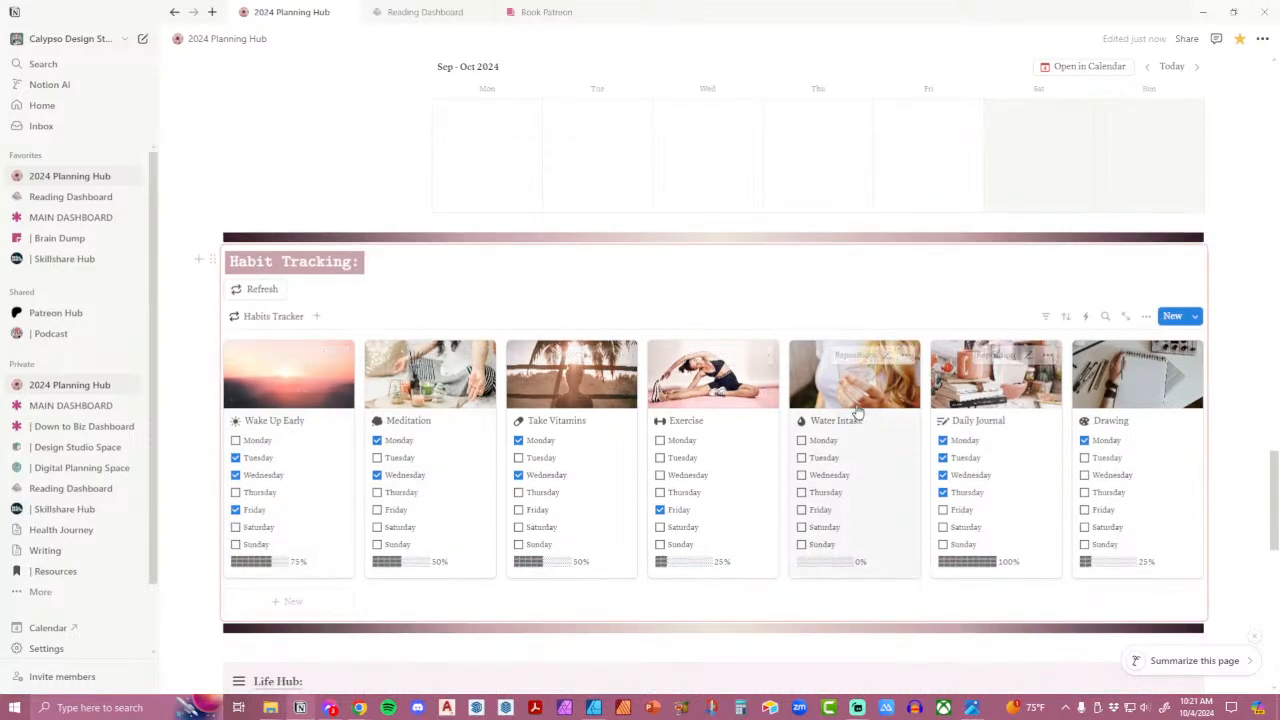
Look at the upload and Unsplash cover options for the Wake Up Early habit card.
scroll(857, 411, up, 3)
scroll(800, 400, down, 3)
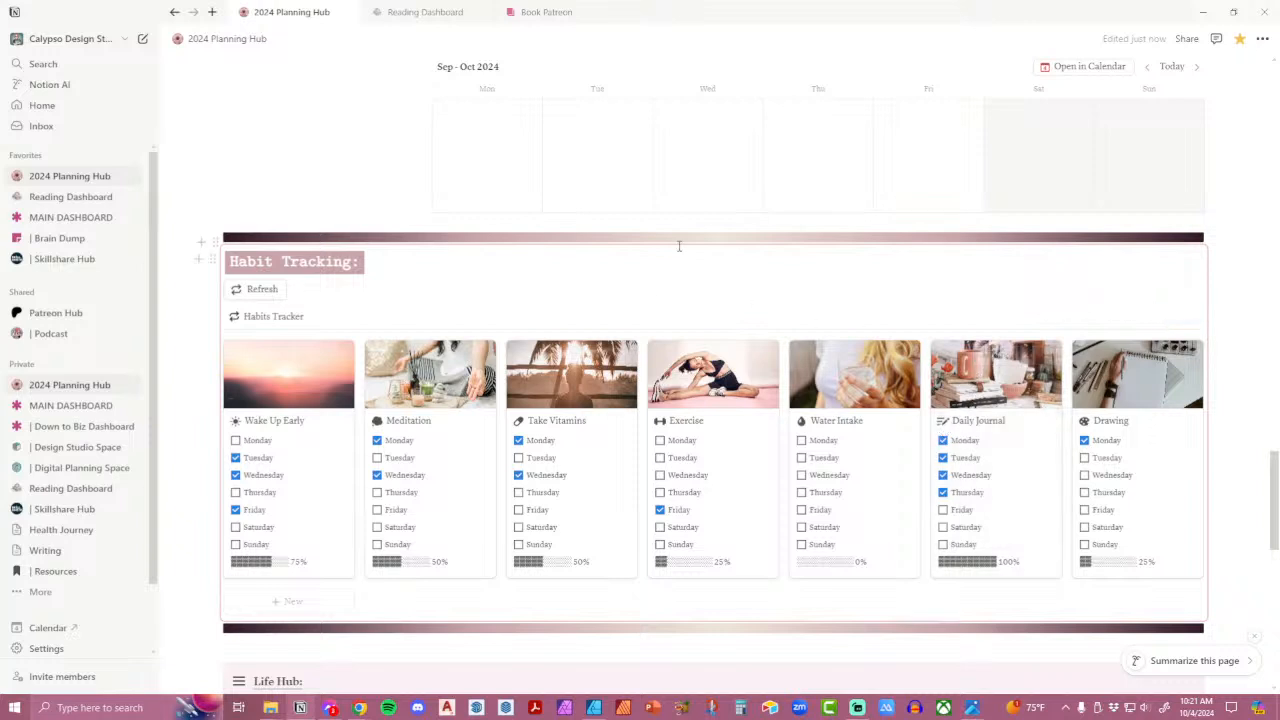
click(327, 387)
click(772, 122)
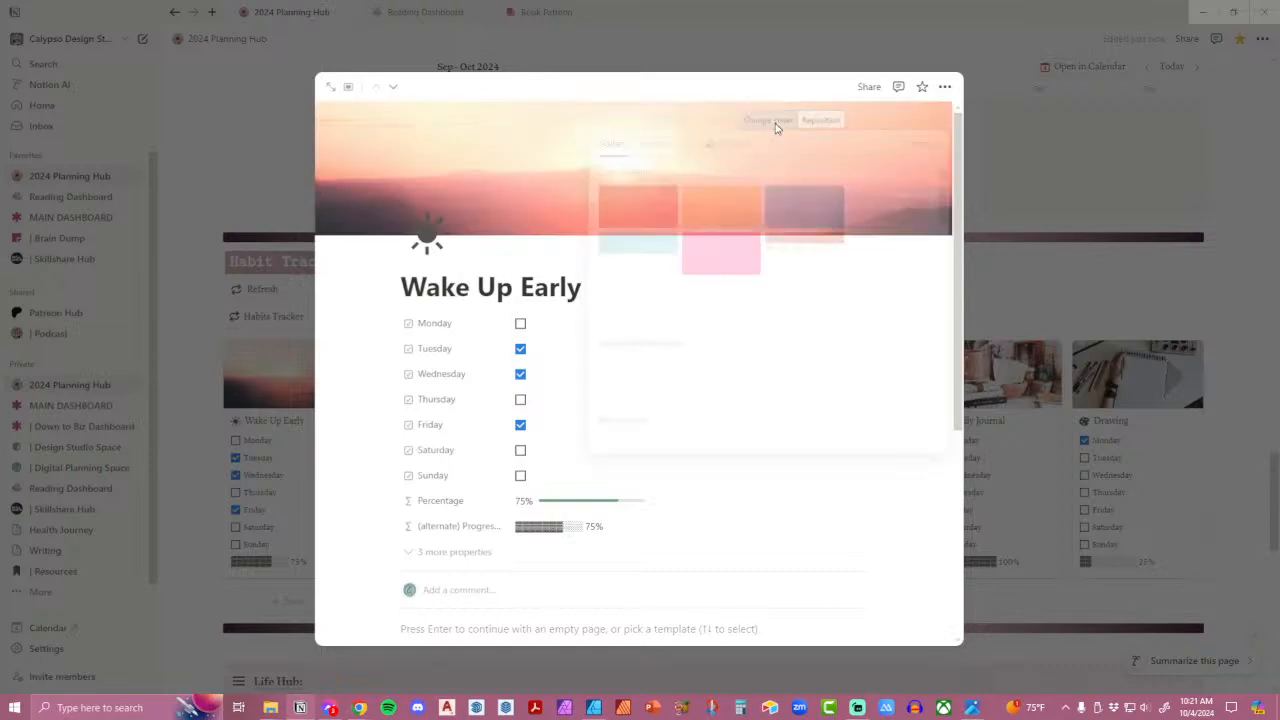
click(653, 146)
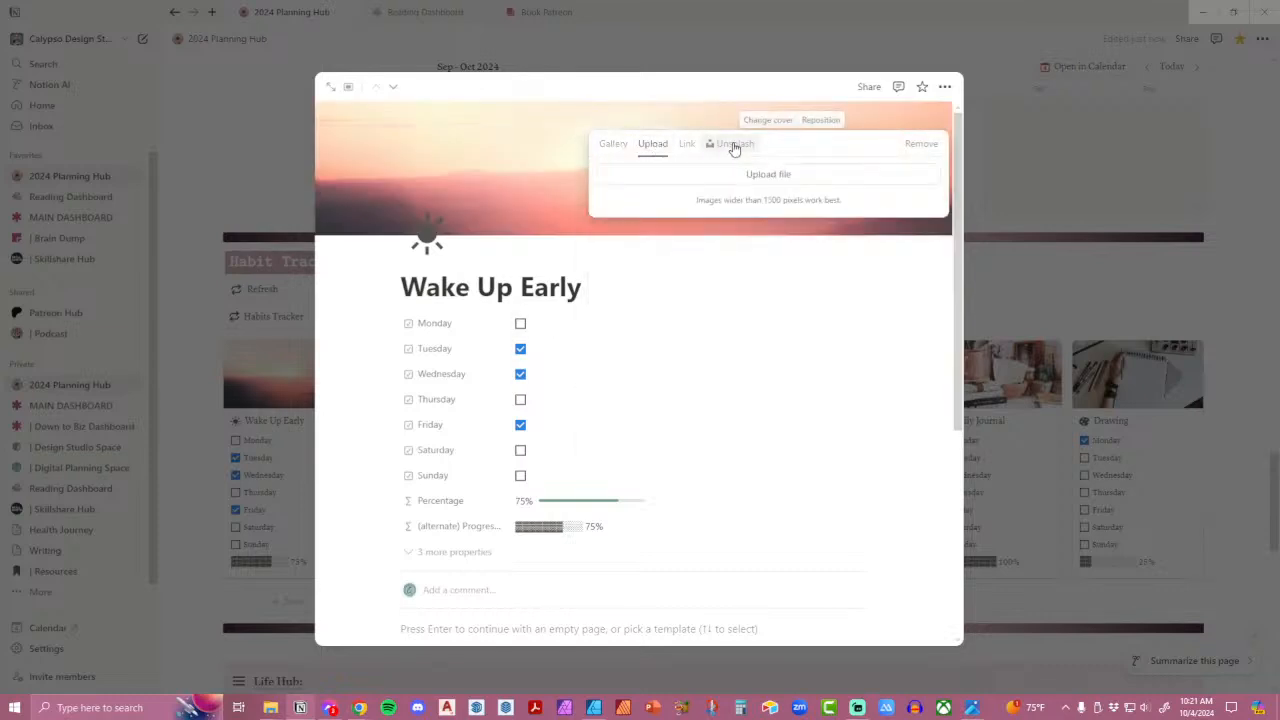
click(733, 146)
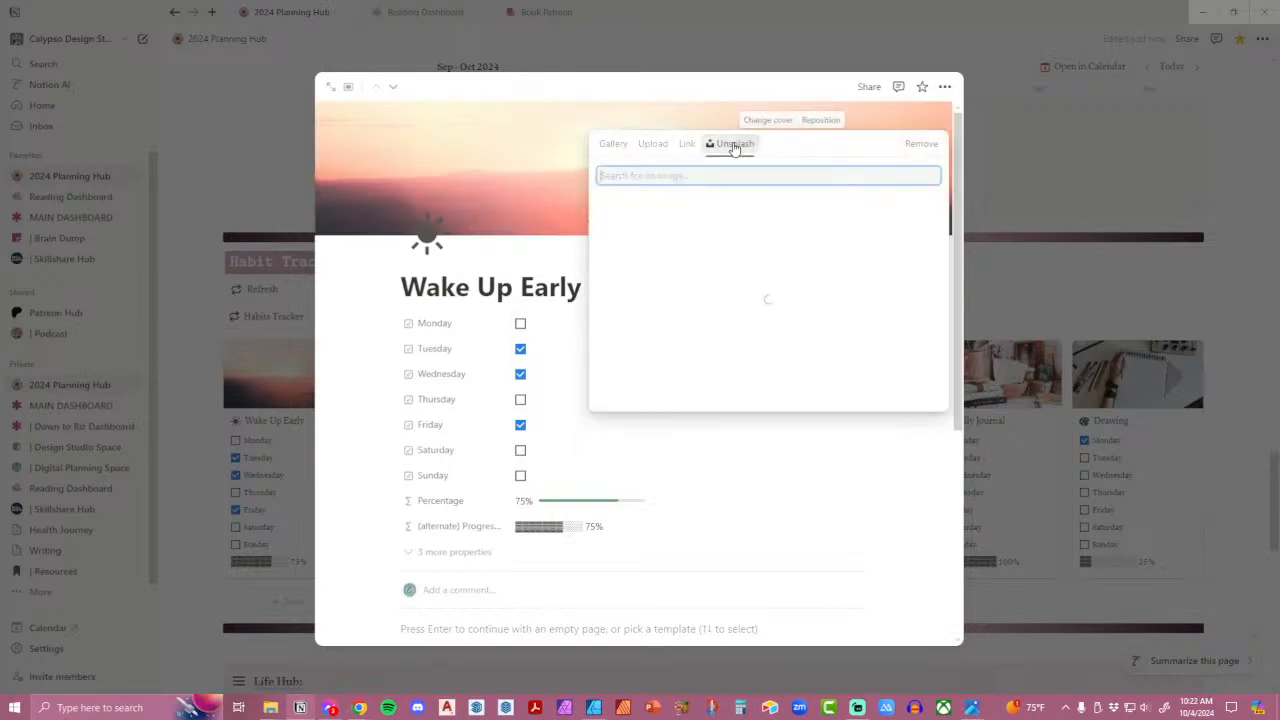
click(1247, 263)
click(1247, 263)
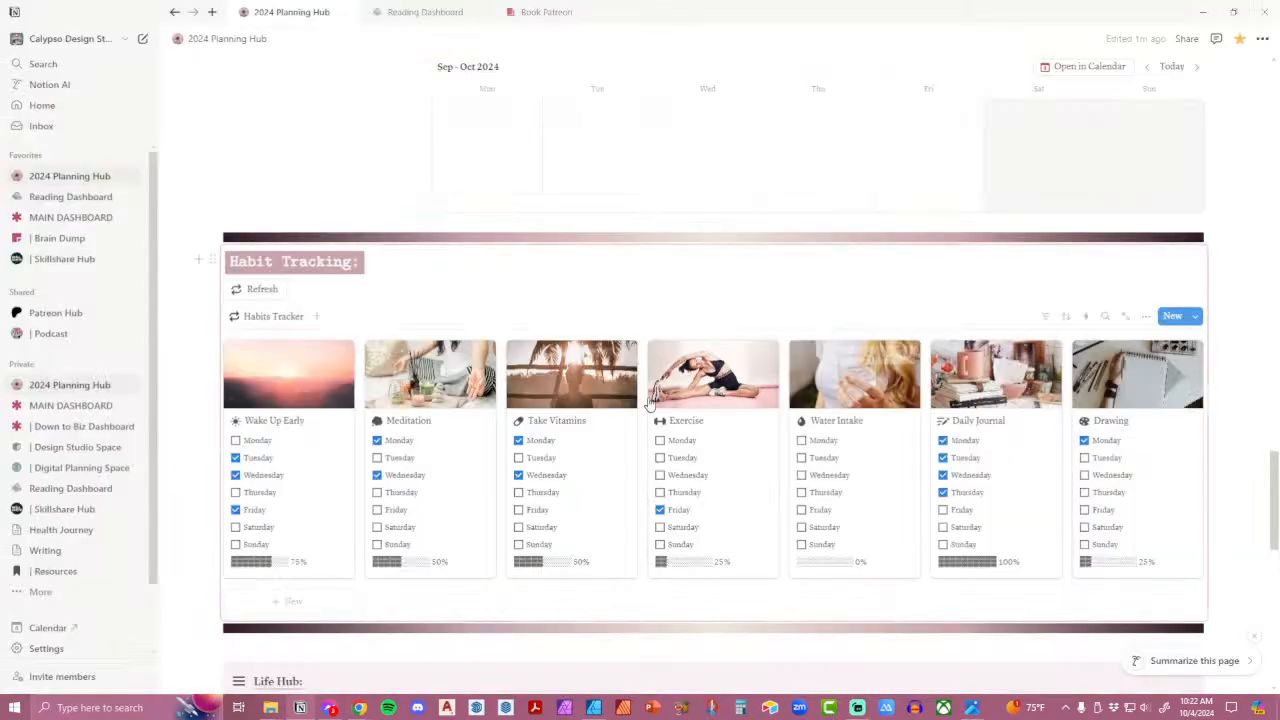
Replace the teal divider above the Patreon Posts and Events heading with thin-divider-04.png from the images folder.
scroll(1247, 396, up, 4)
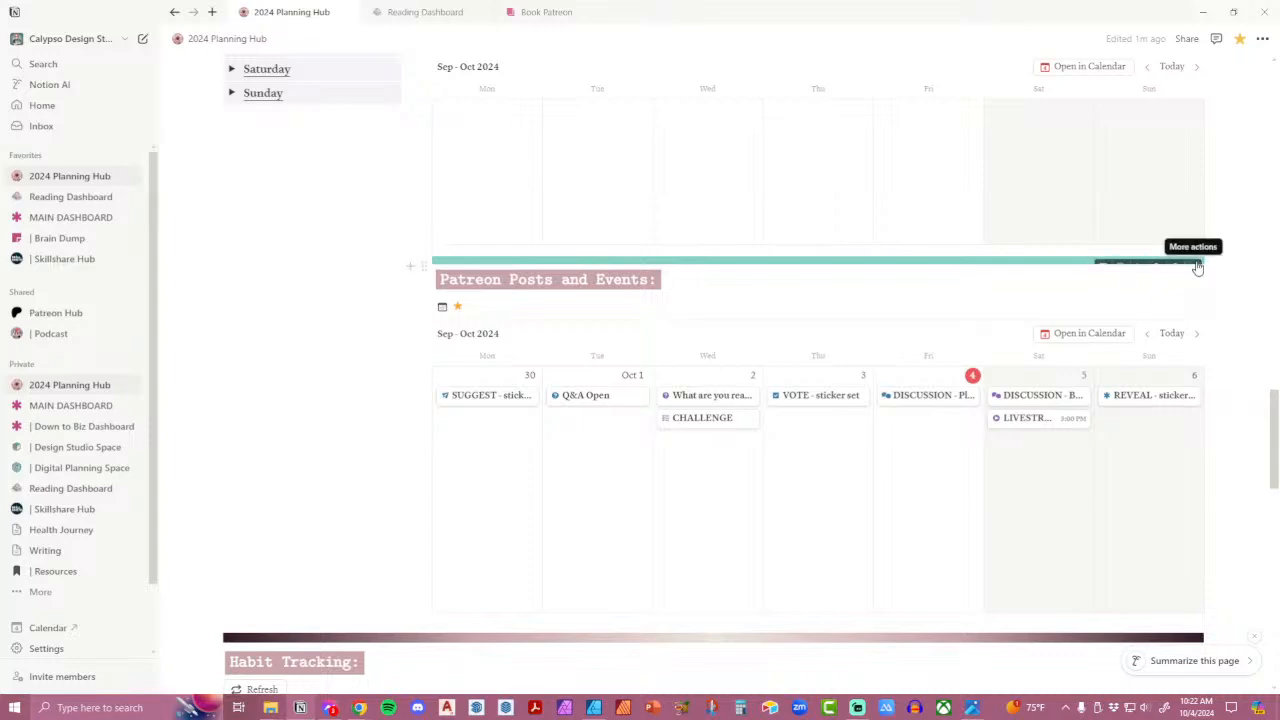
click(1197, 268)
click(1168, 562)
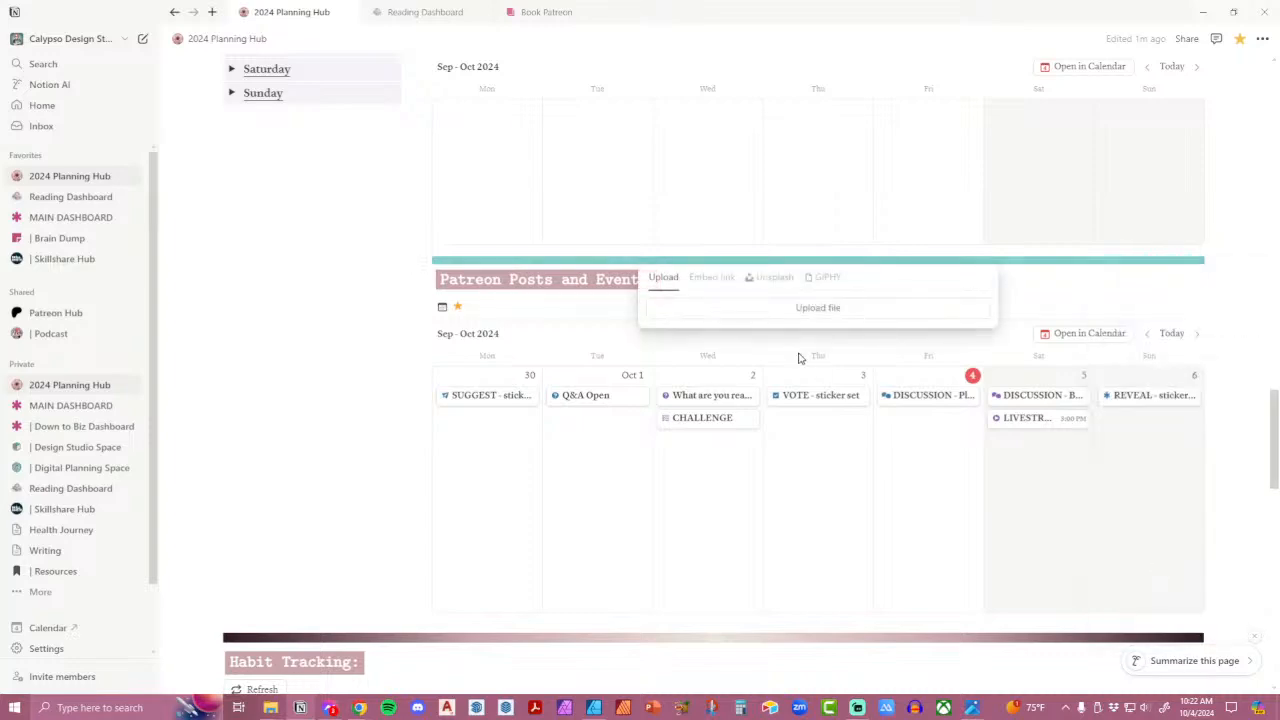
click(778, 309)
scroll(826, 350, down, 10)
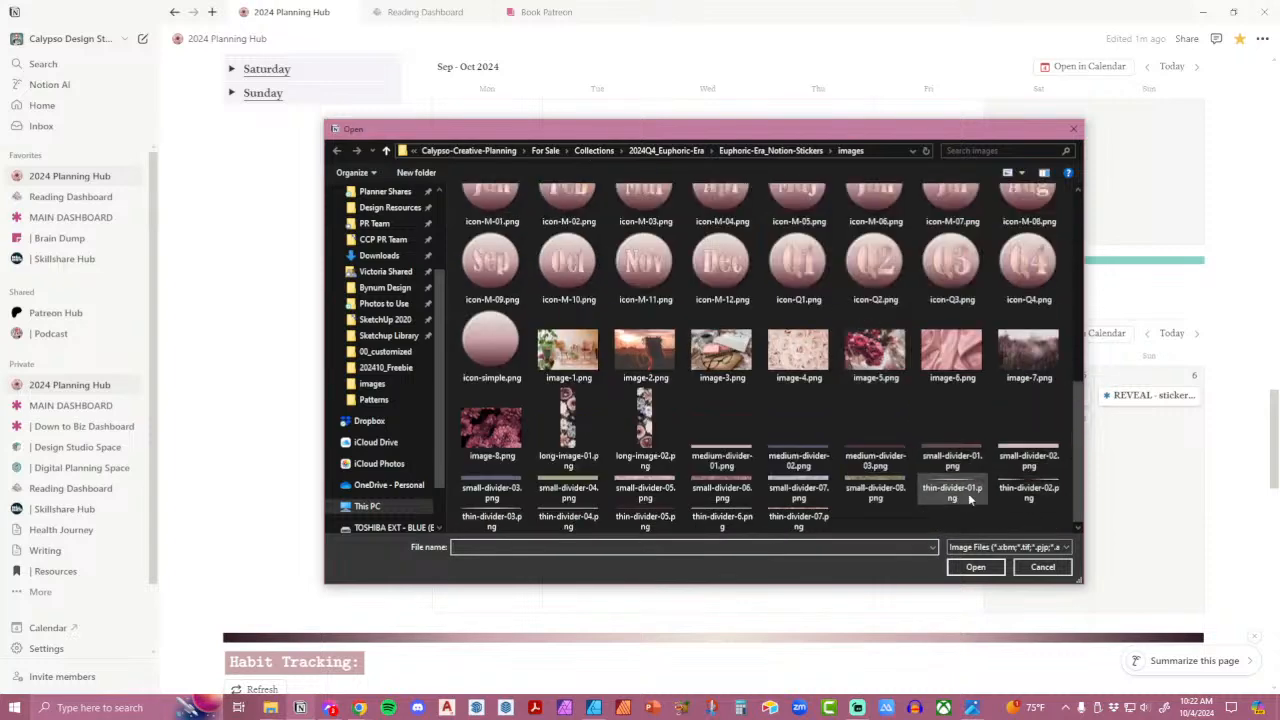
click(568, 515)
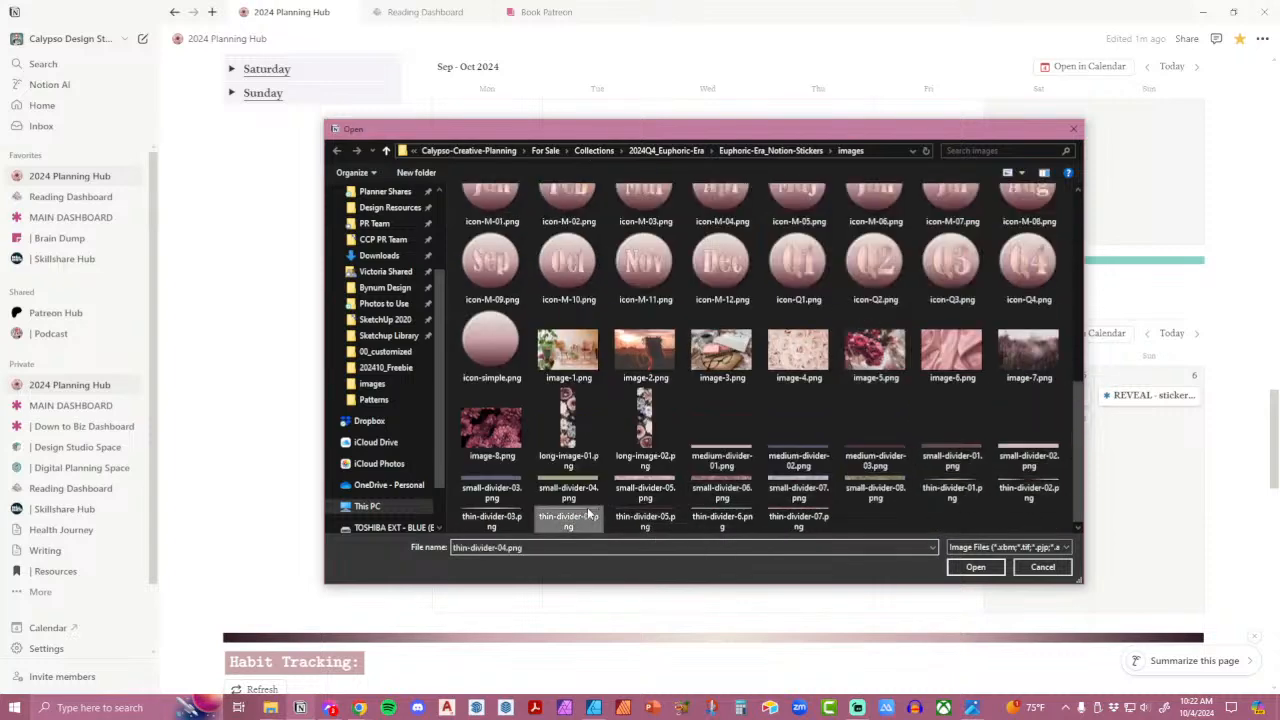
click(974, 567)
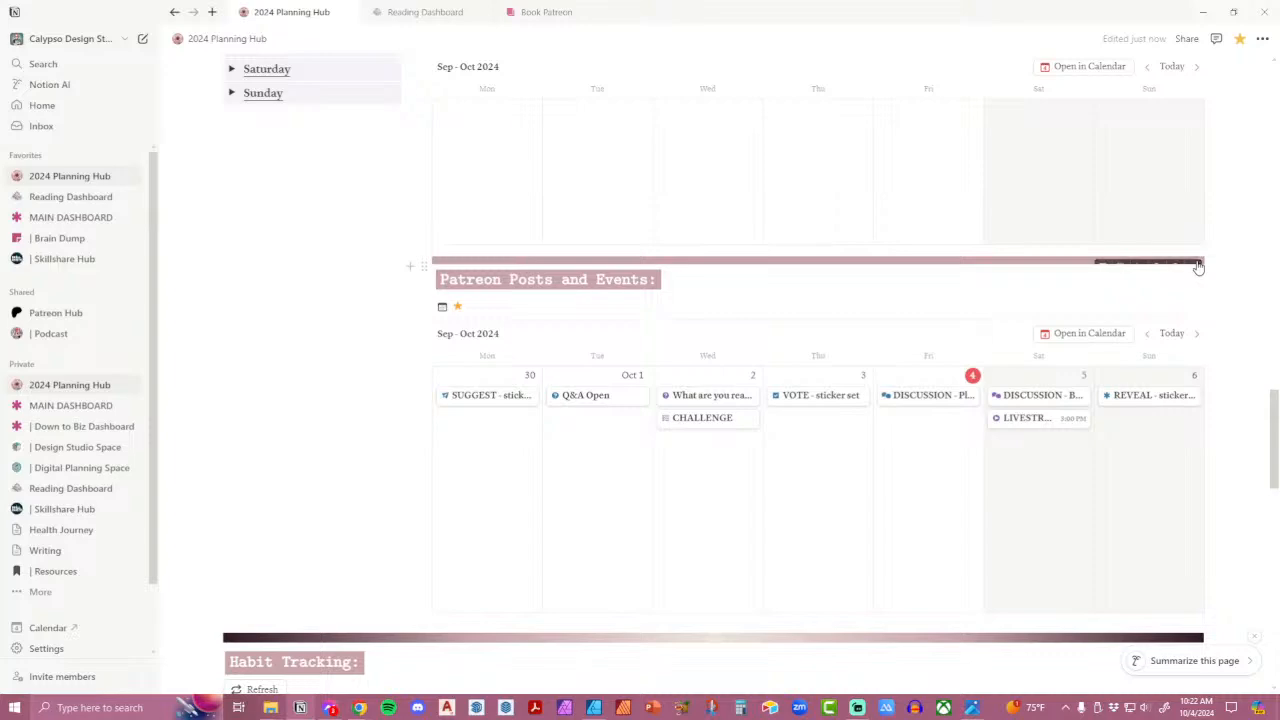
Swap the divider image above Patreon Posts and Events for thin-divider-07.png.
click(1199, 268)
click(1145, 565)
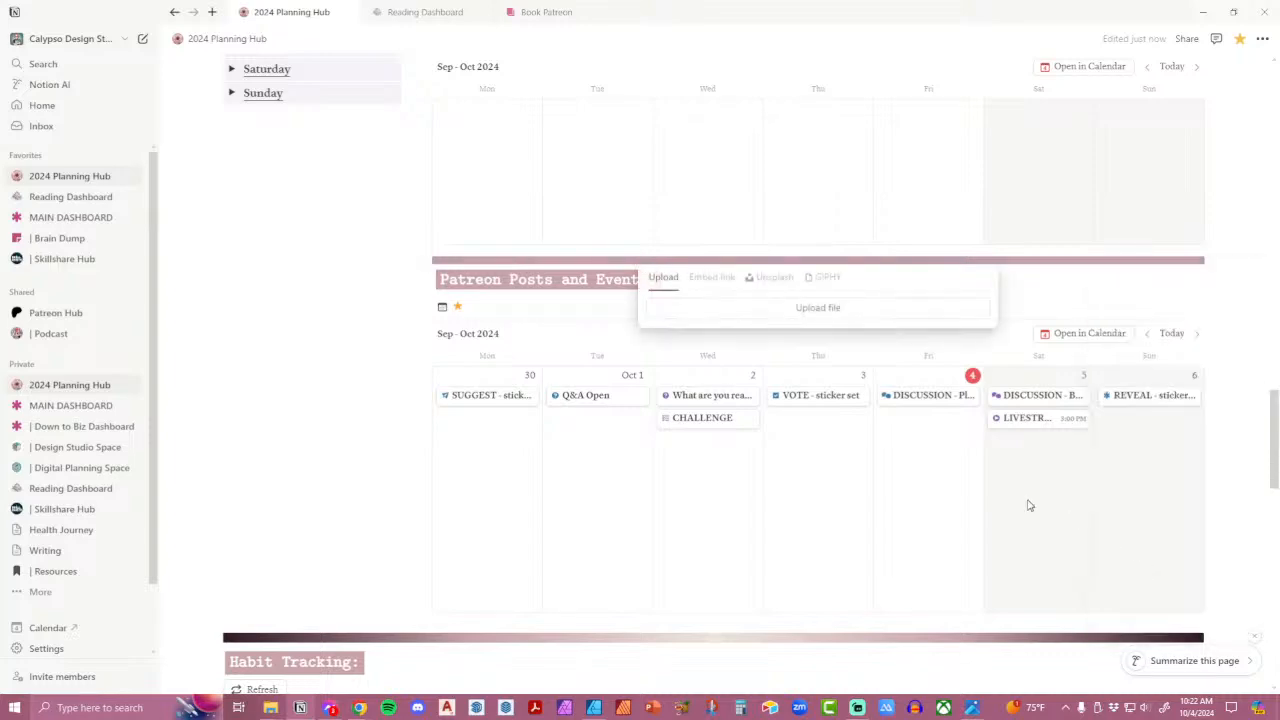
click(839, 307)
scroll(1013, 438, down, 10)
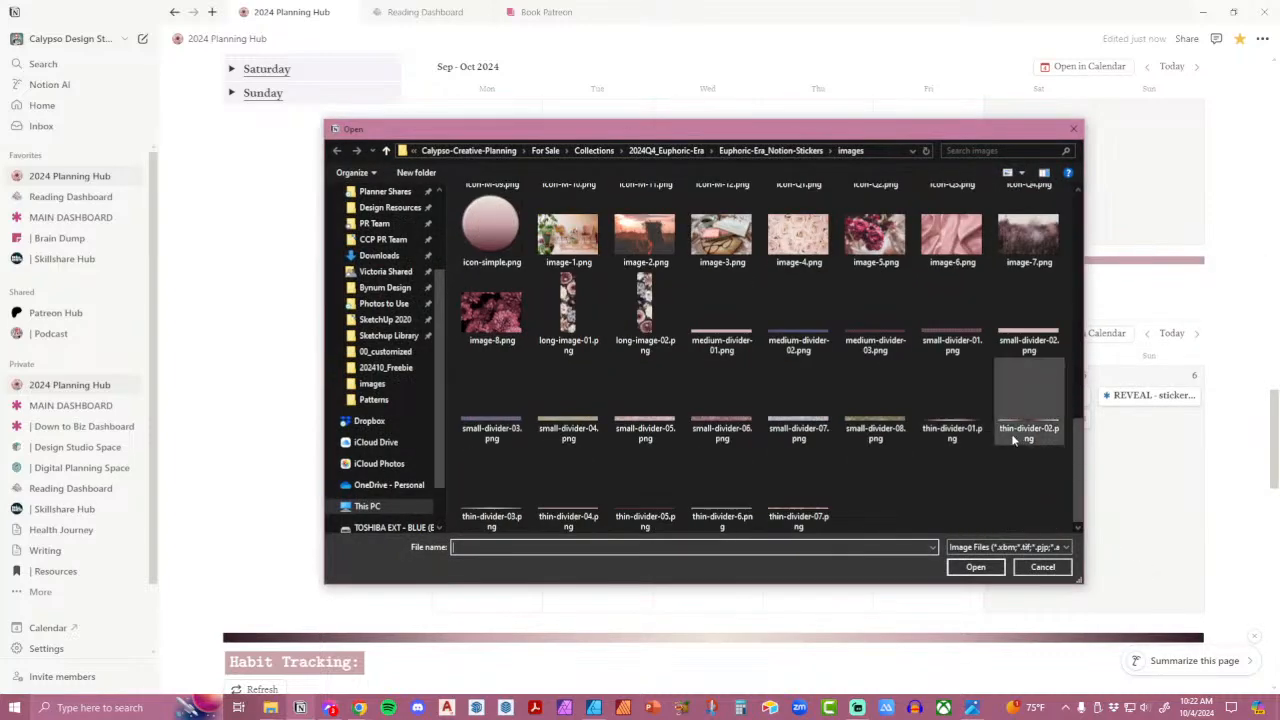
double_click(812, 510)
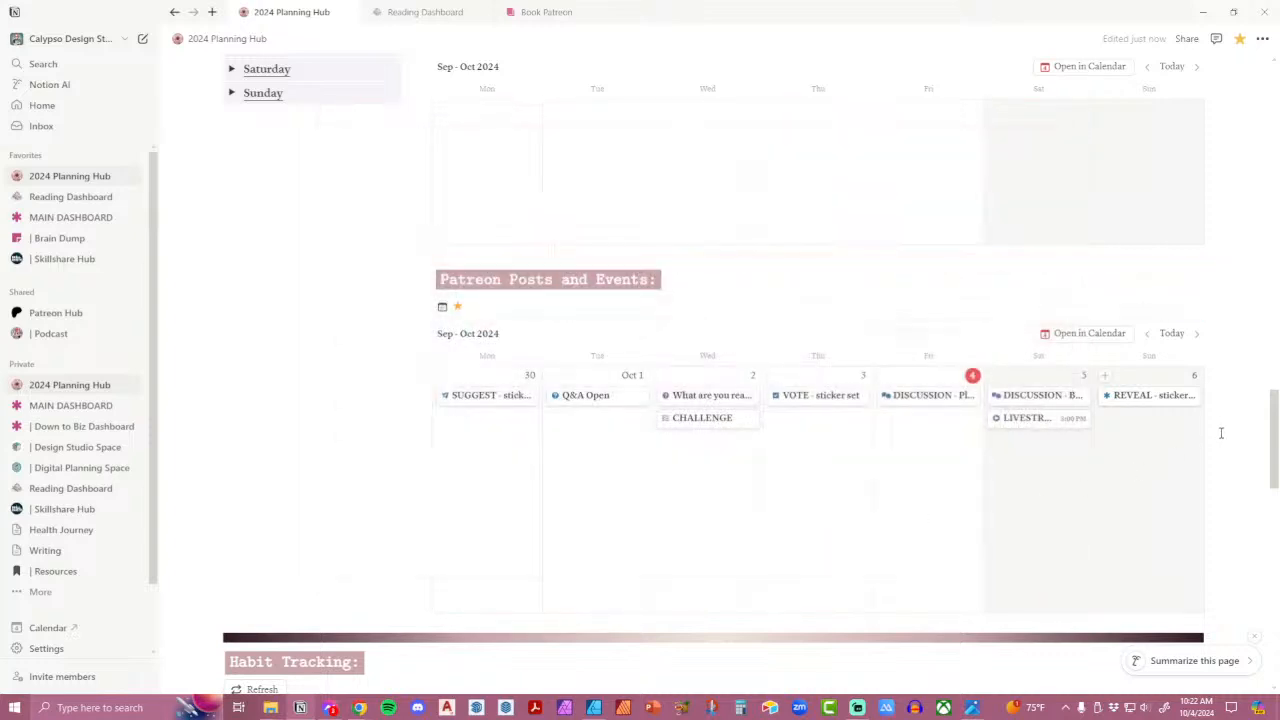
Give all the Daily Focus weekday toggles, Monday through Sunday, a pink background.
scroll(1232, 431, up, 4)
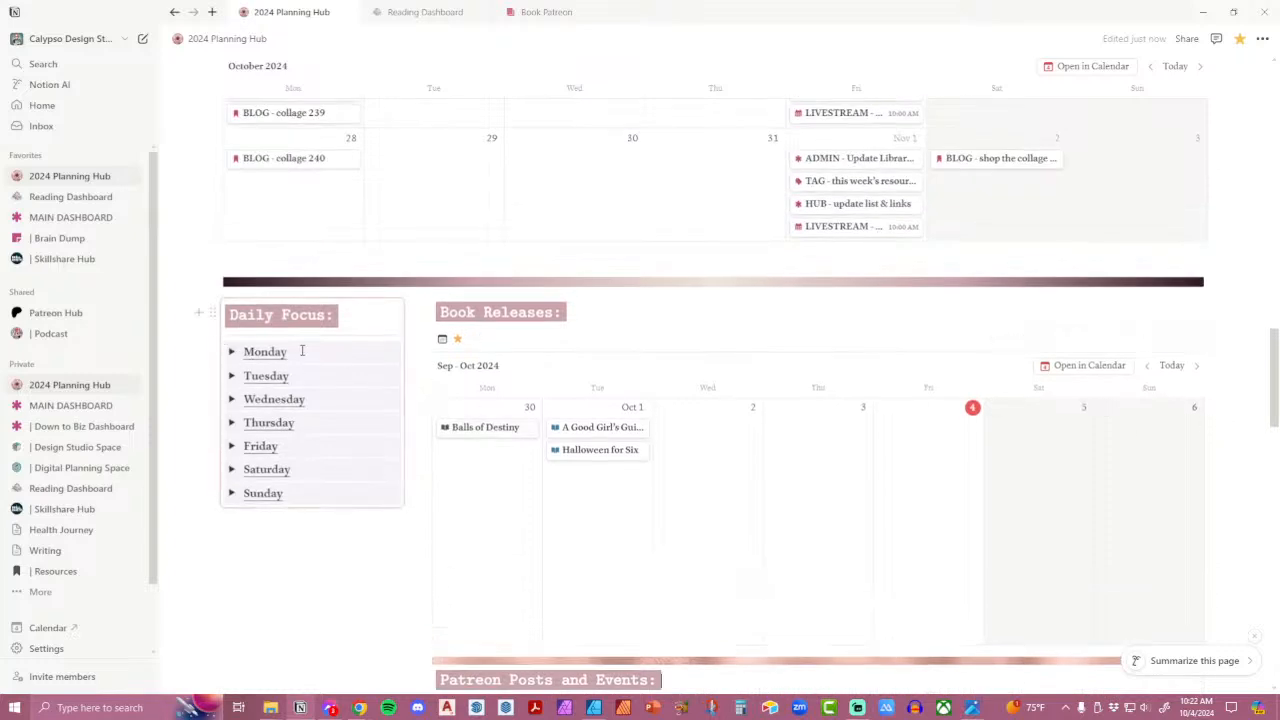
drag(301, 351, 299, 493)
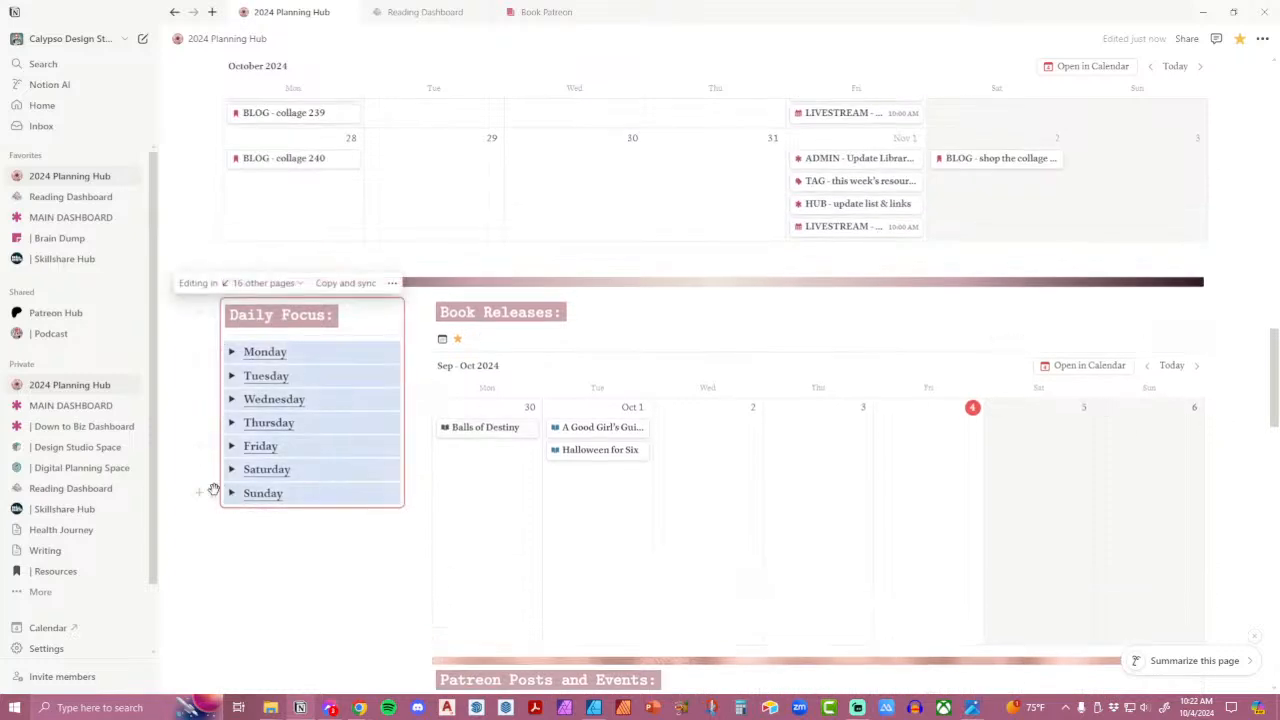
click(214, 490)
mouse_move(150, 560)
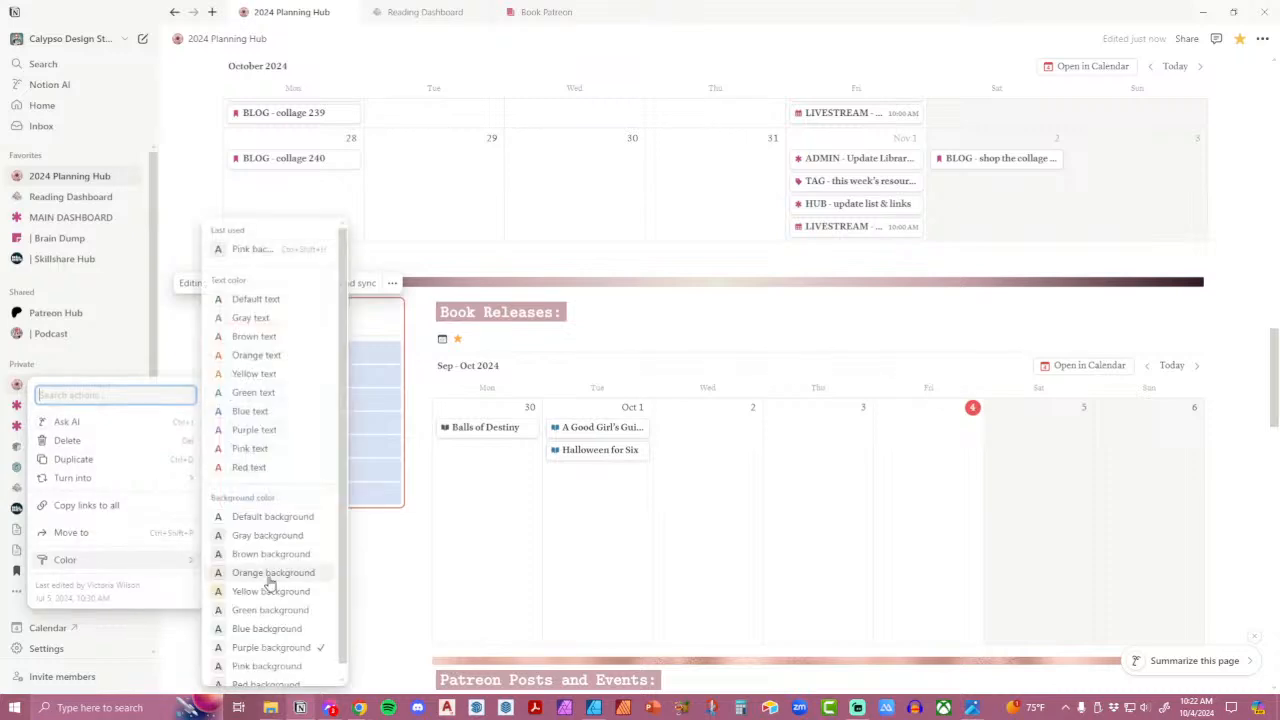
scroll(270, 585, down, 1)
click(267, 655)
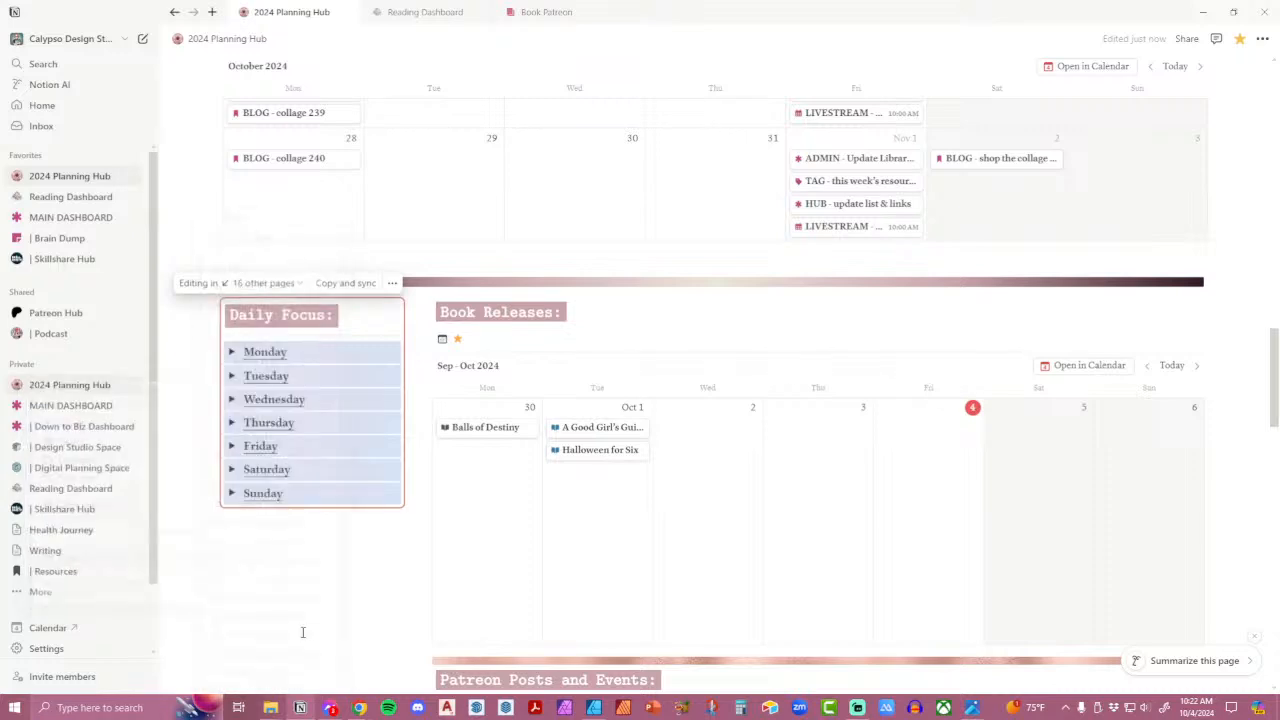
click(344, 588)
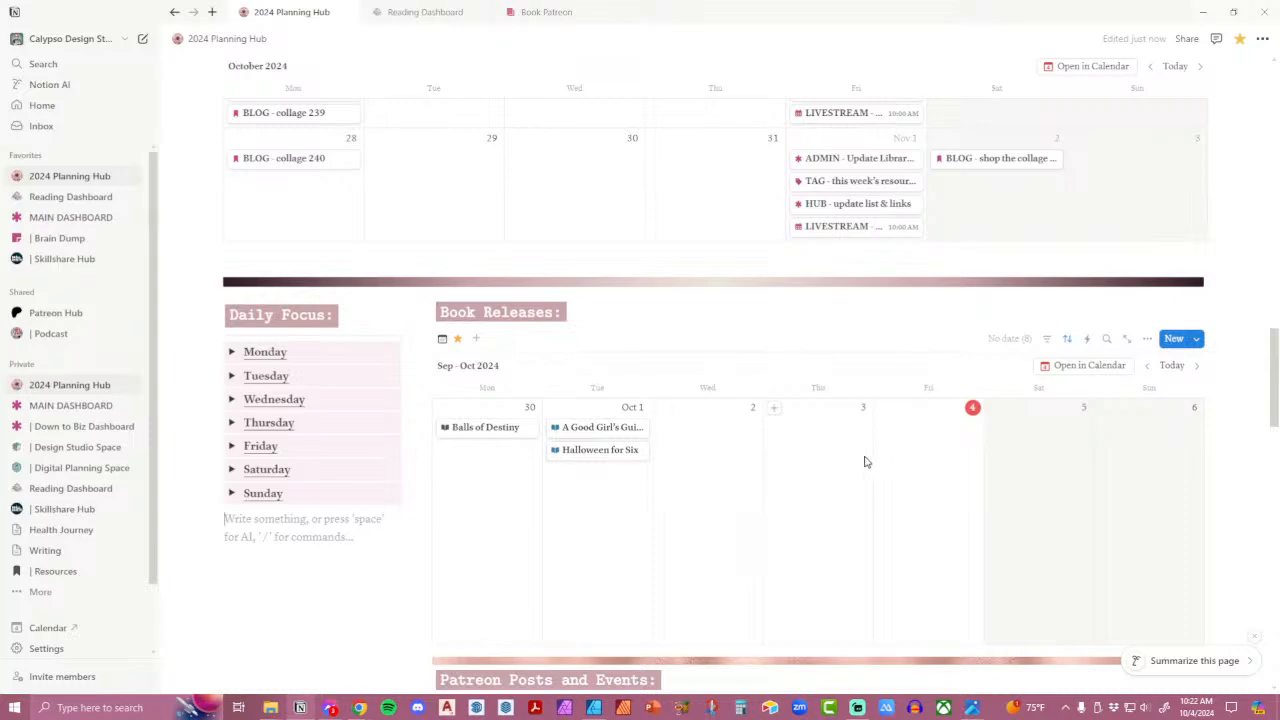
scroll(1223, 460, up, 10)
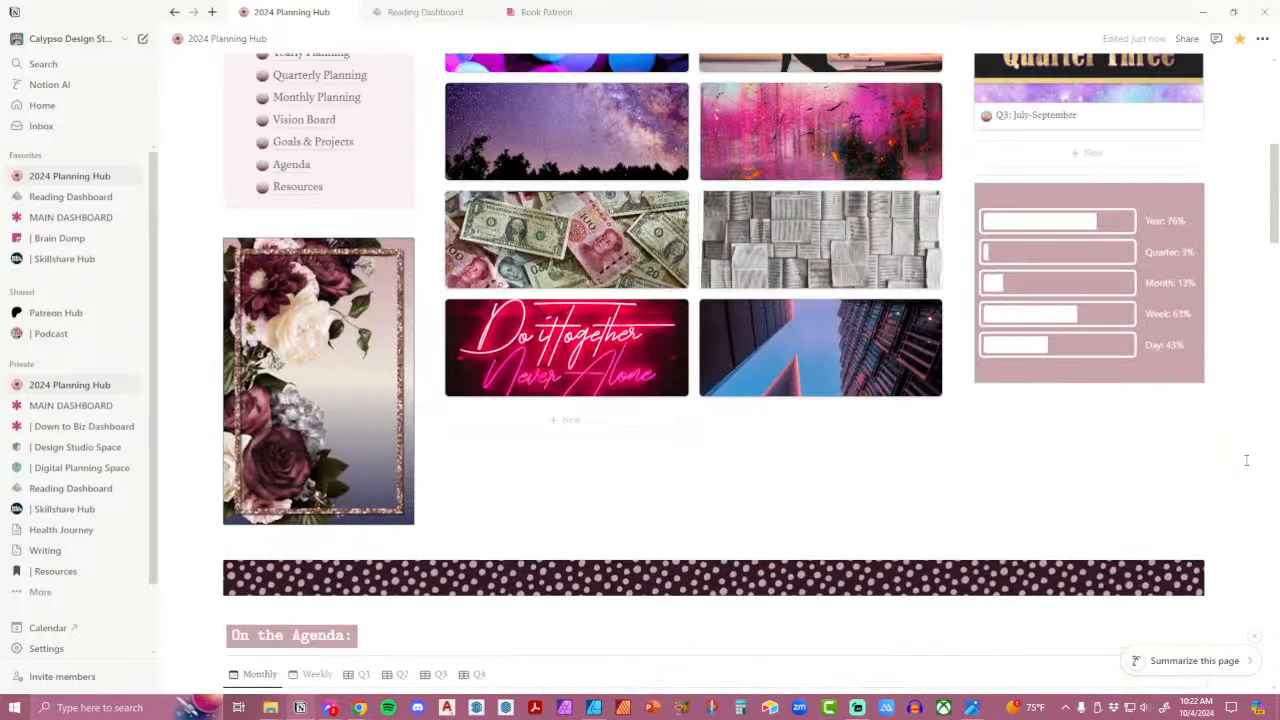
scroll(1246, 460, up, 5)
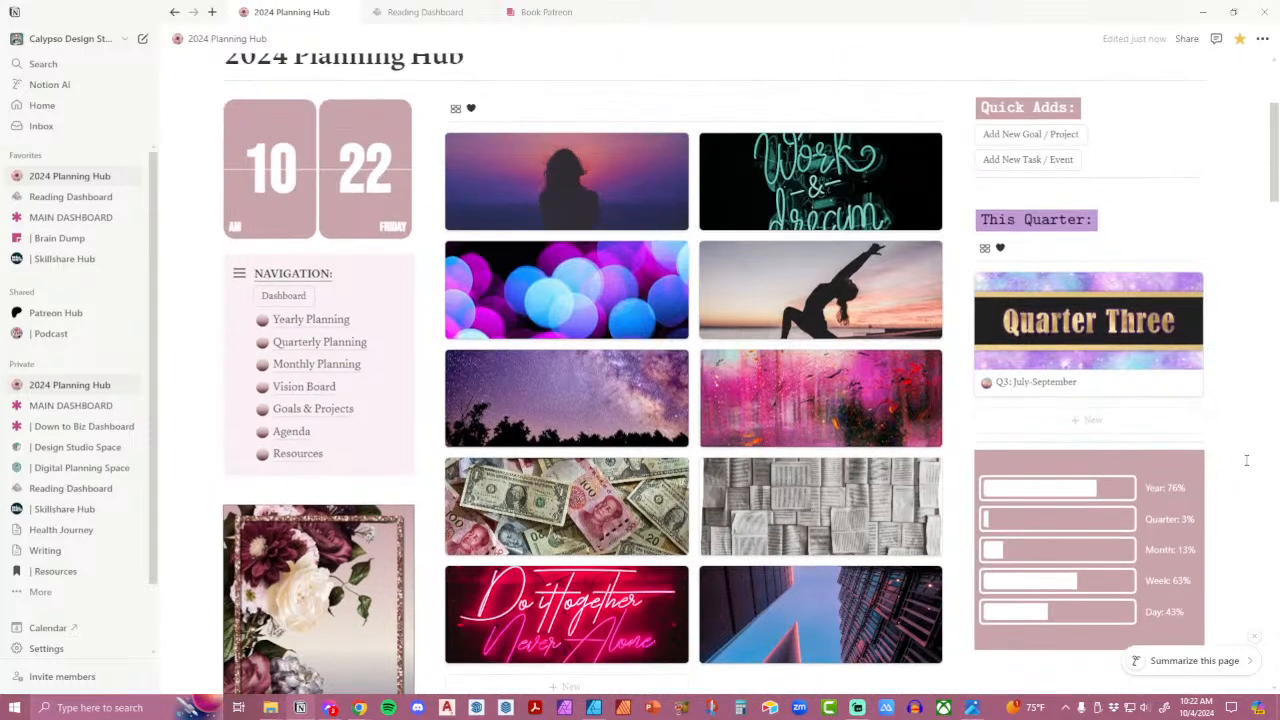
Copy the box colour CAA4AA from the "Quick Adds:" heading equation and apply it to the "This Quarter:" heading's colour box.
click(1060, 222)
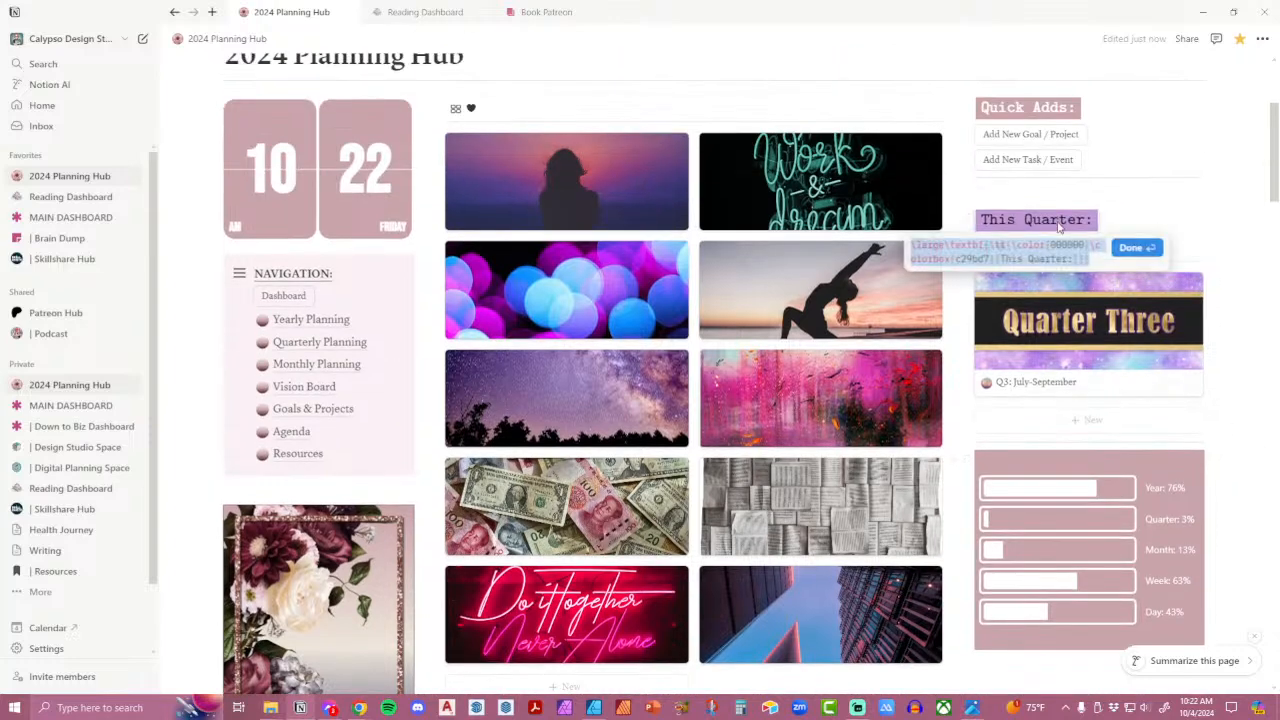
click(1007, 117)
click(1005, 118)
double_click(963, 148)
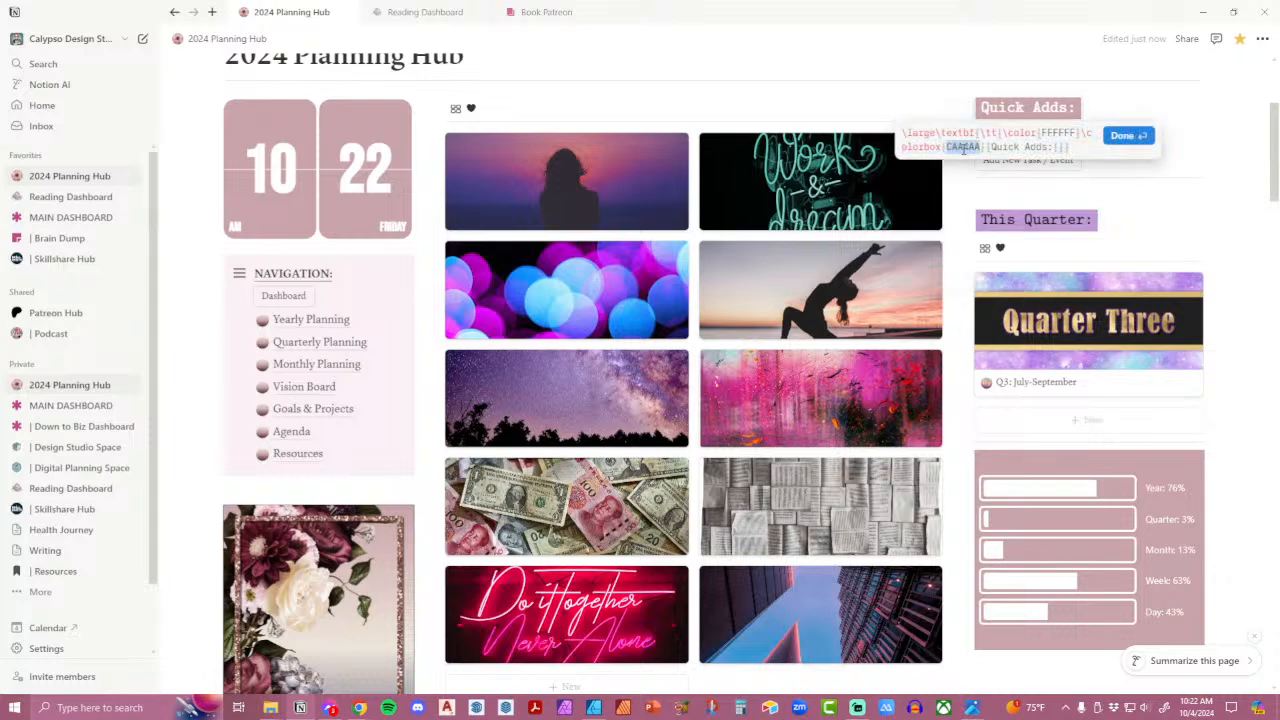
click(1119, 146)
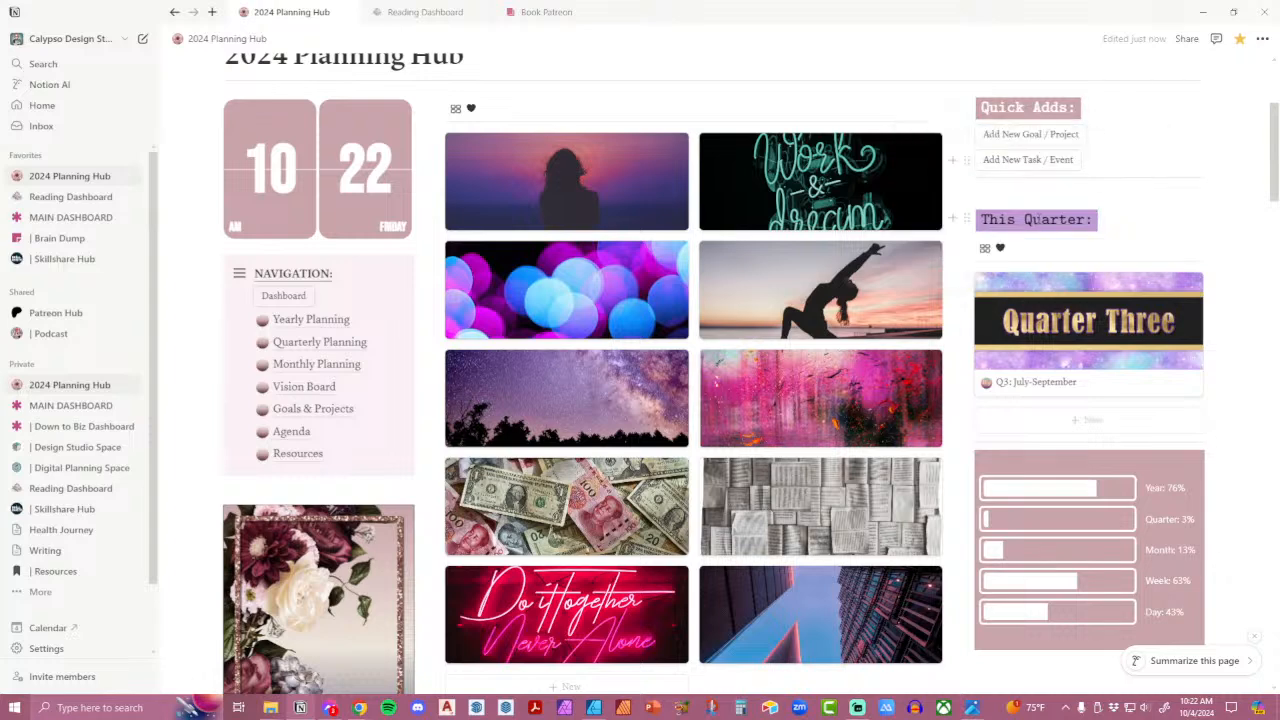
click(978, 222)
double_click(975, 258)
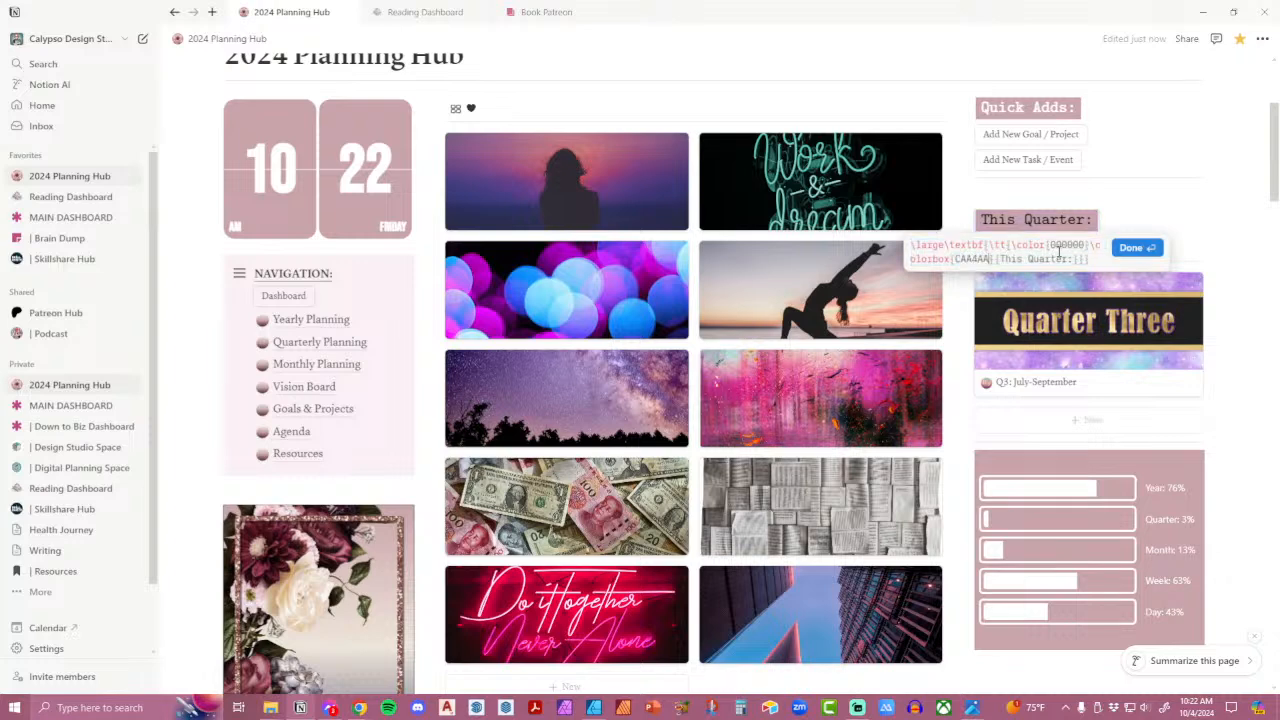
Set the text colour of the "This Quarter:" heading equation to FFFFFF.
text(FFFF)
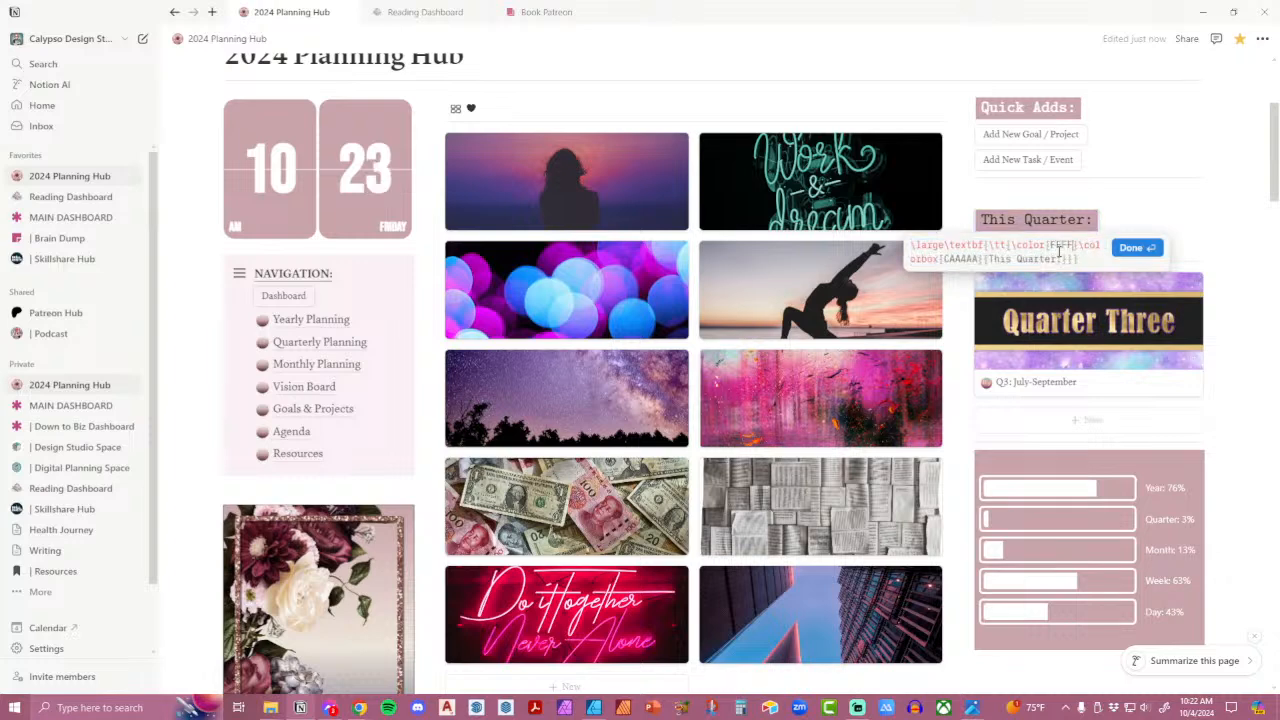
text(FF)
click(1137, 248)
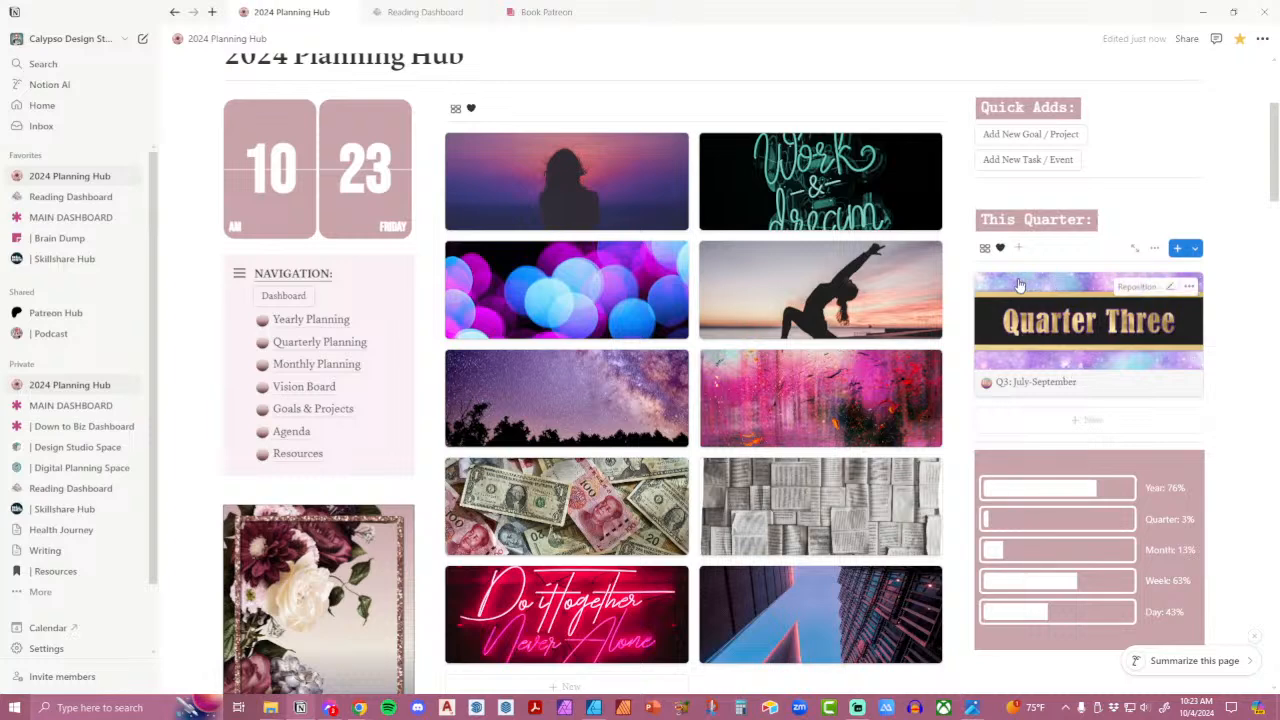
Change the Quarter filter of the gallery under "This Quarter:" so that only Q4 is selected.
click(1153, 252)
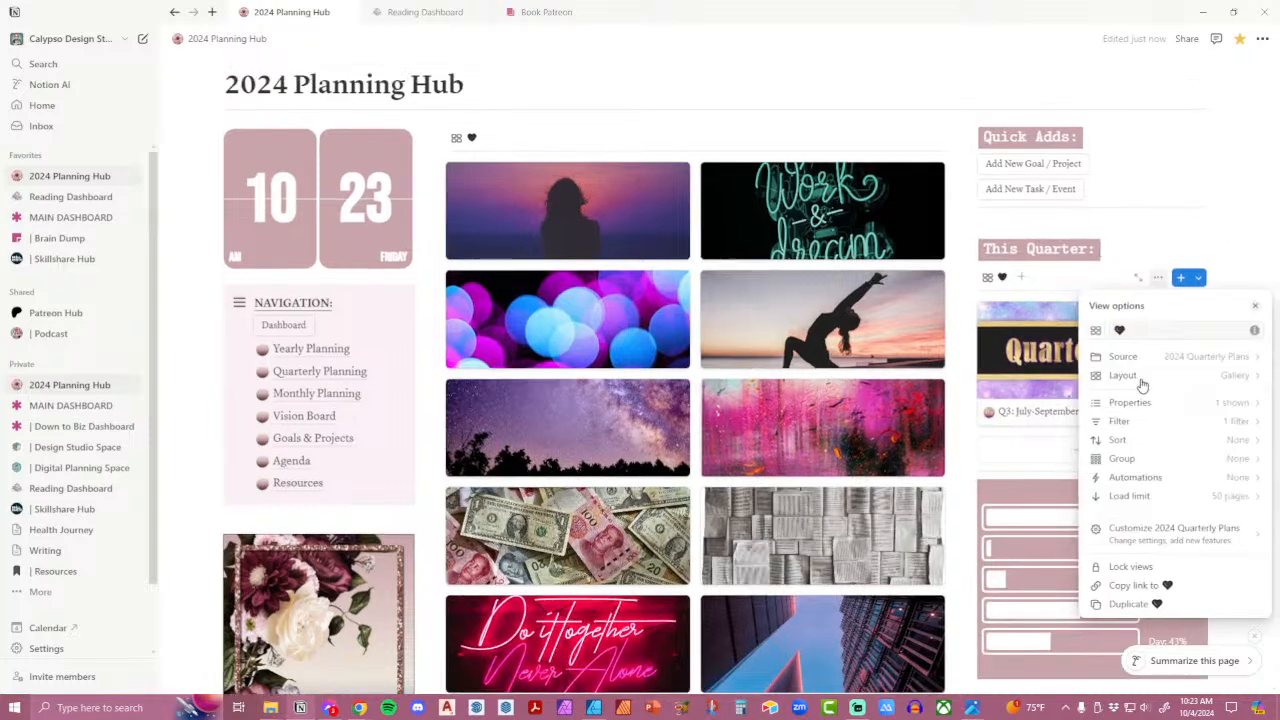
click(1131, 424)
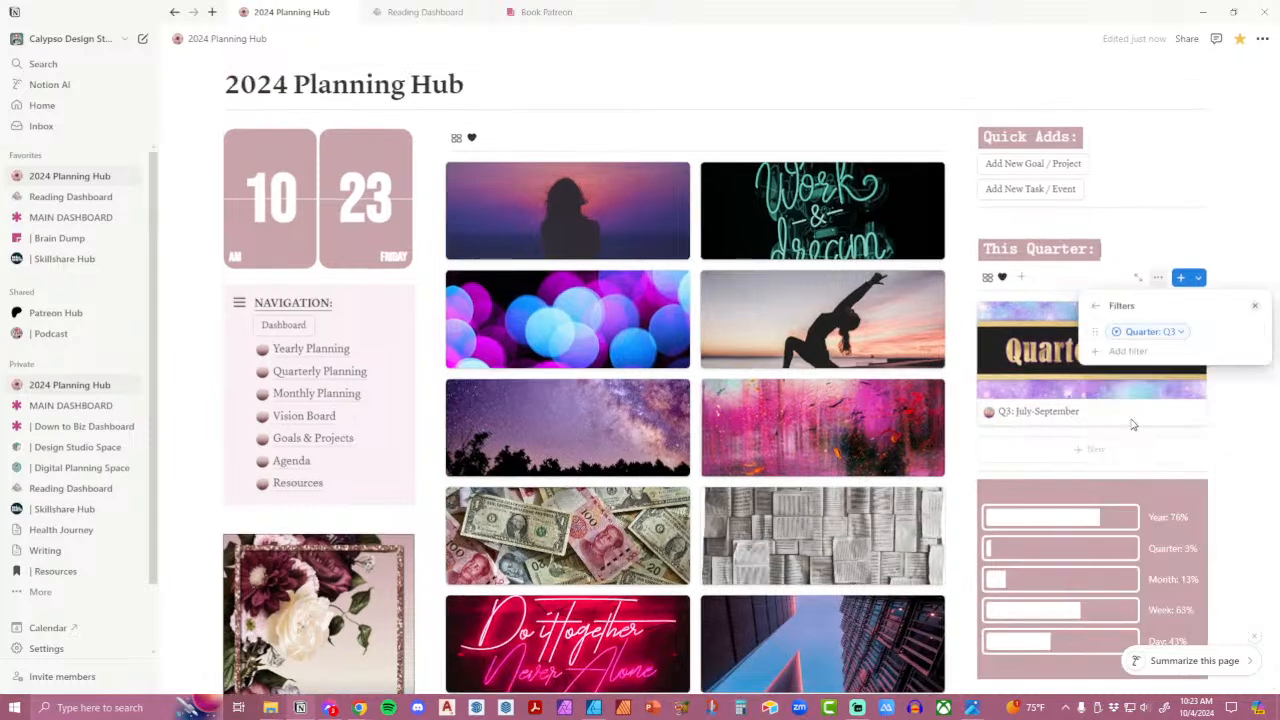
click(1153, 332)
click(1075, 457)
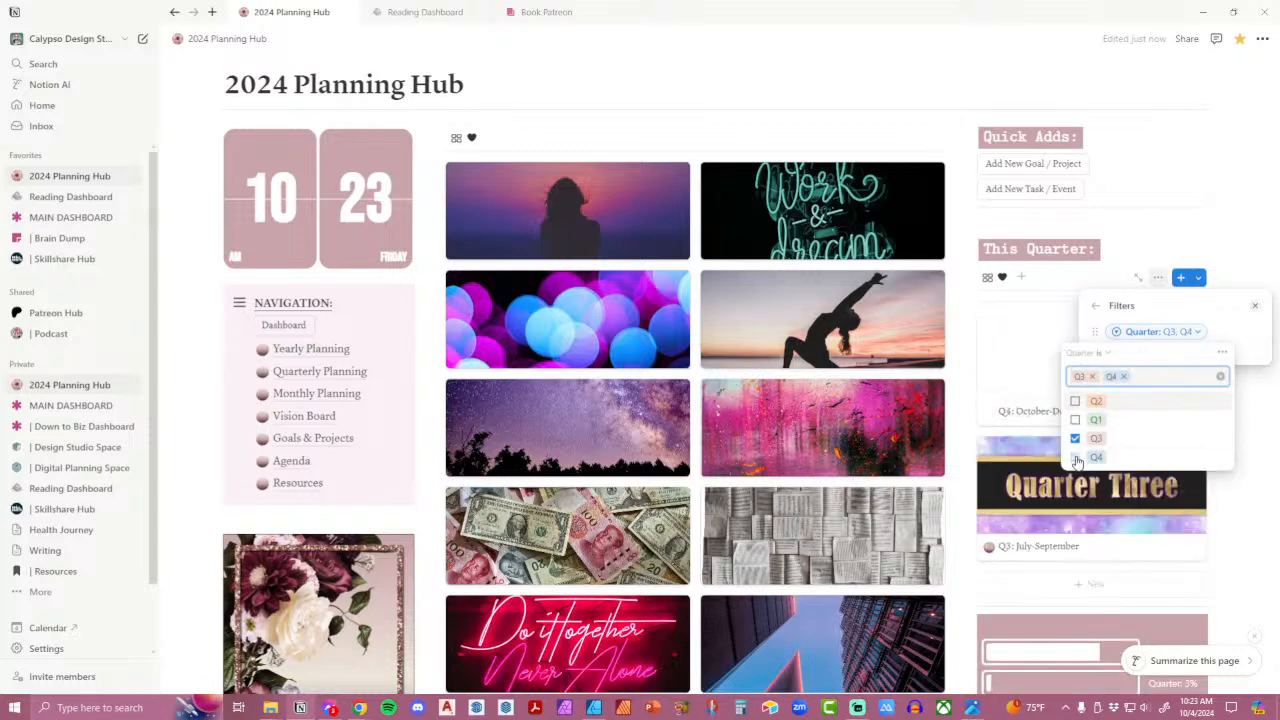
click(1075, 439)
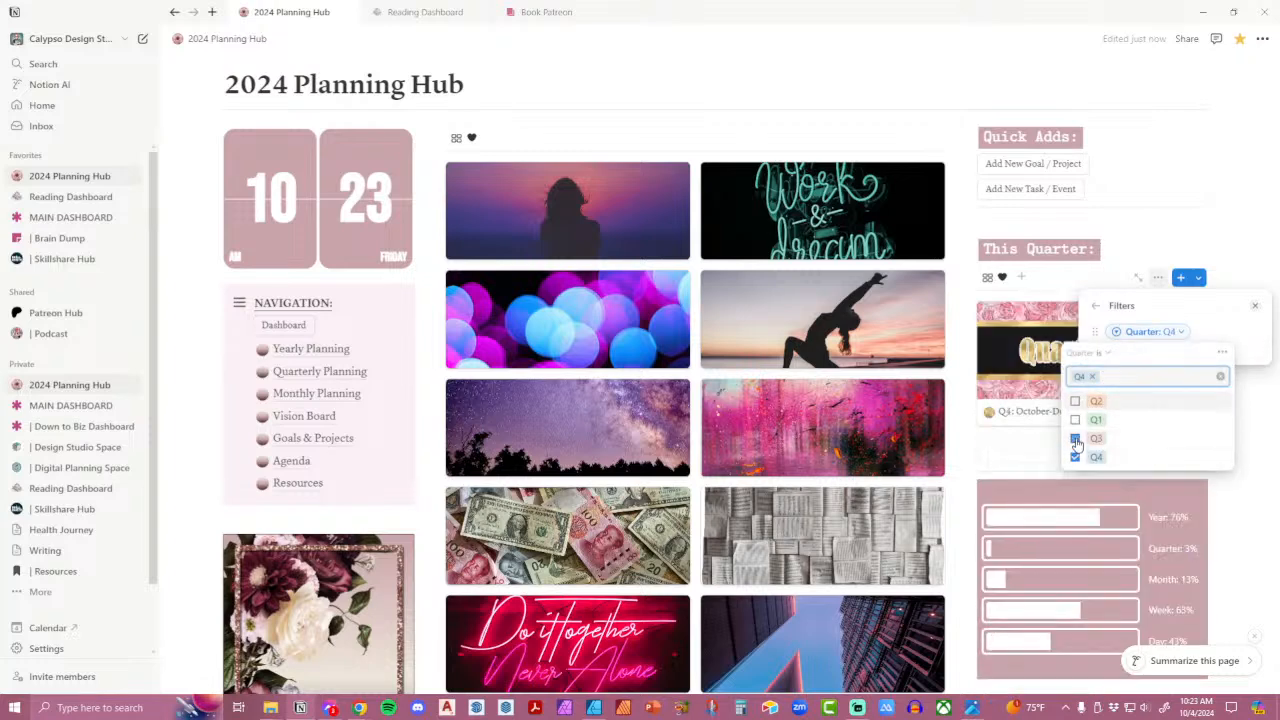
click(1262, 412)
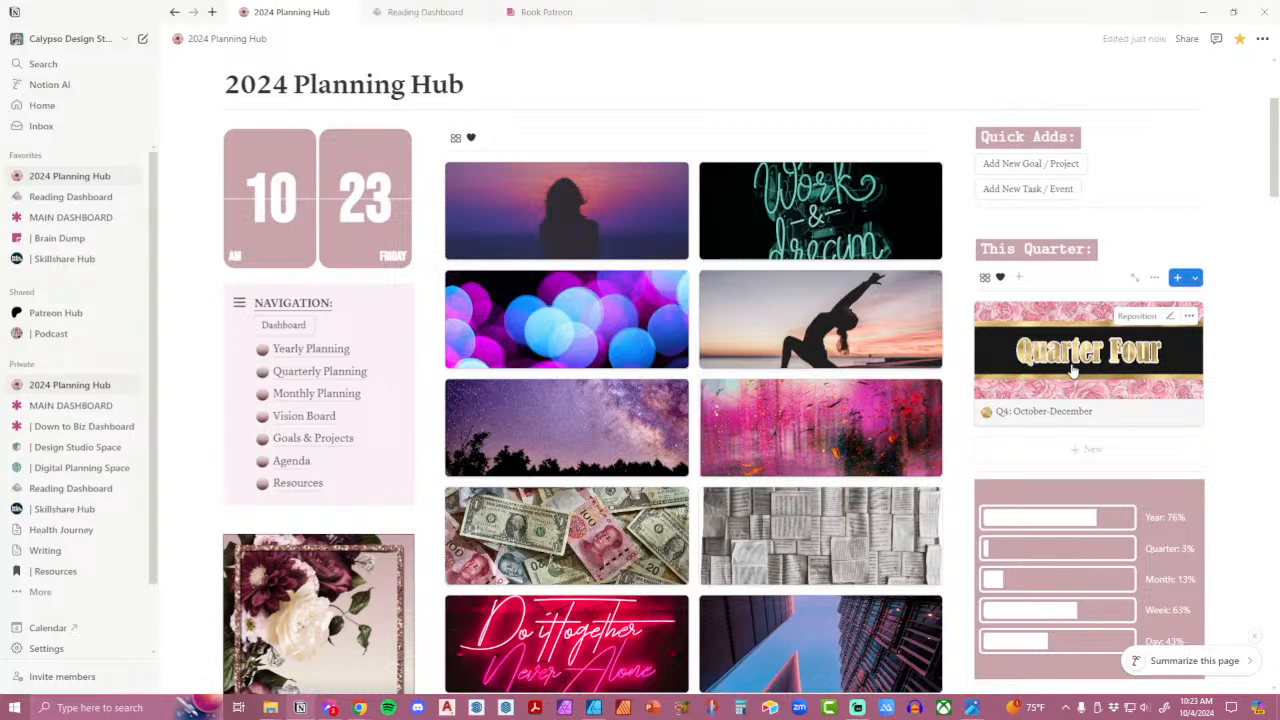
Open the Q4: October-December page and replace its icon with the uploaded image icon-Q4.png.
click(1072, 370)
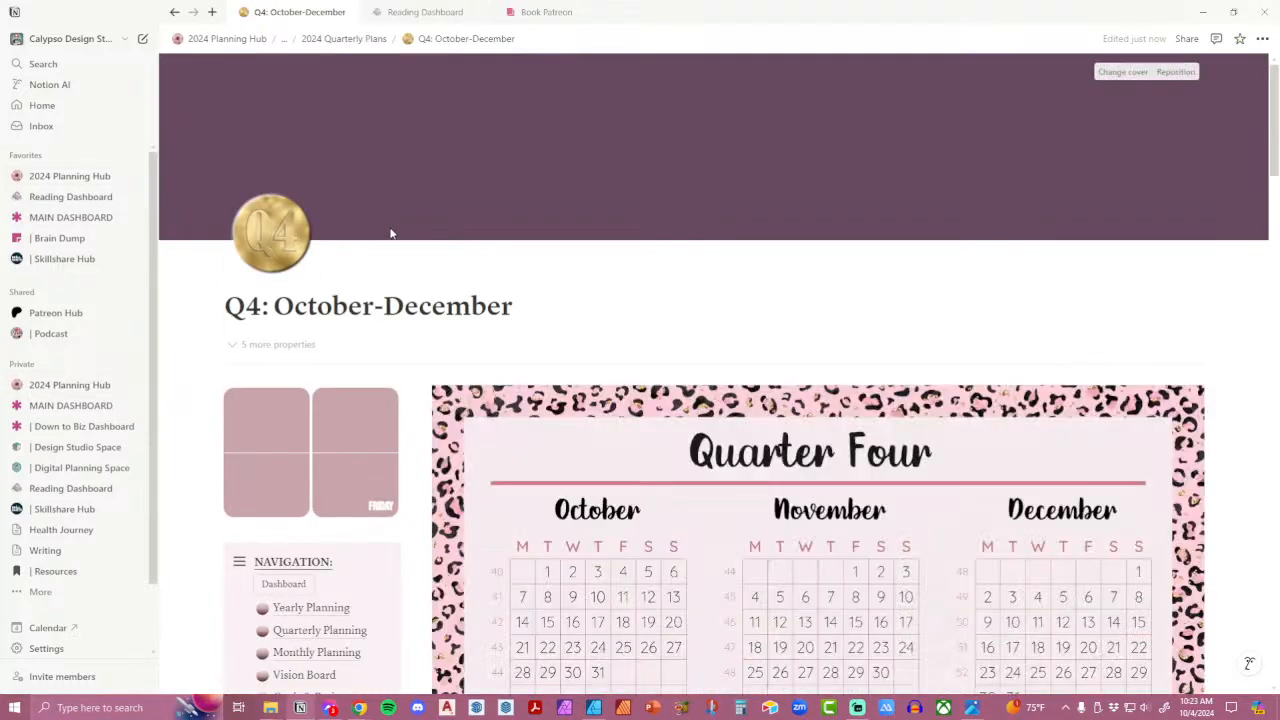
click(287, 265)
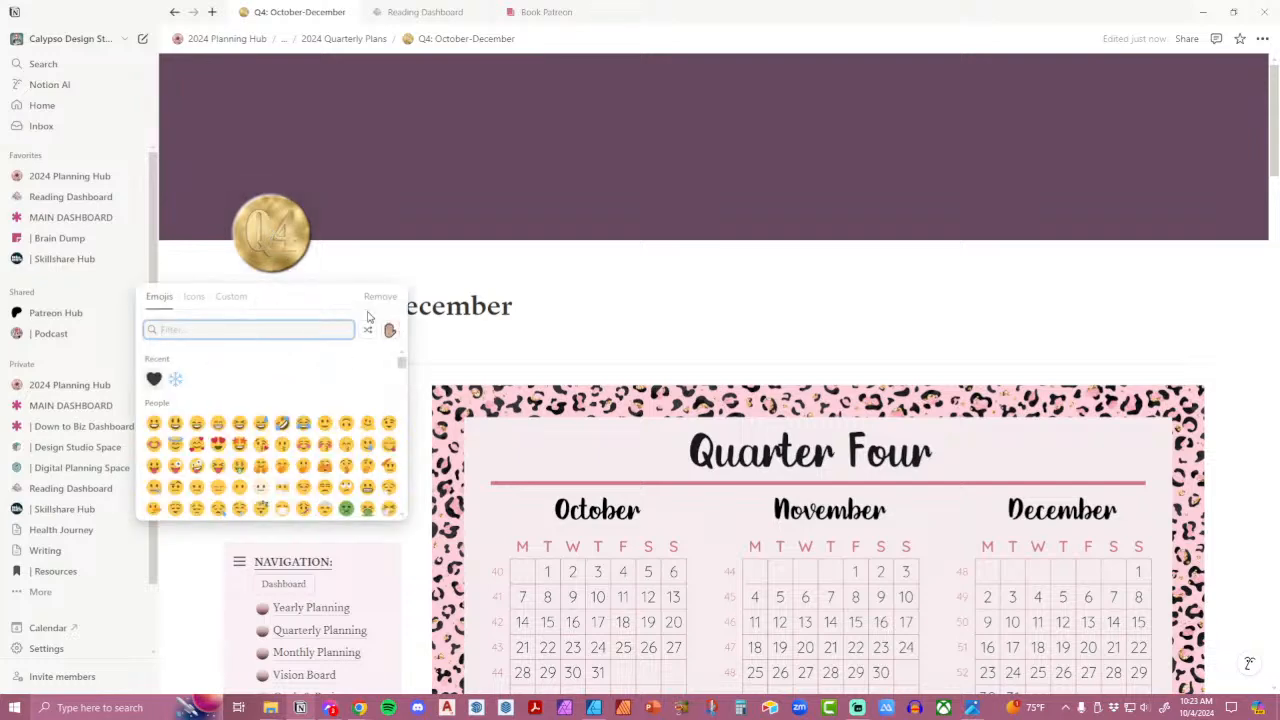
click(234, 297)
click(270, 365)
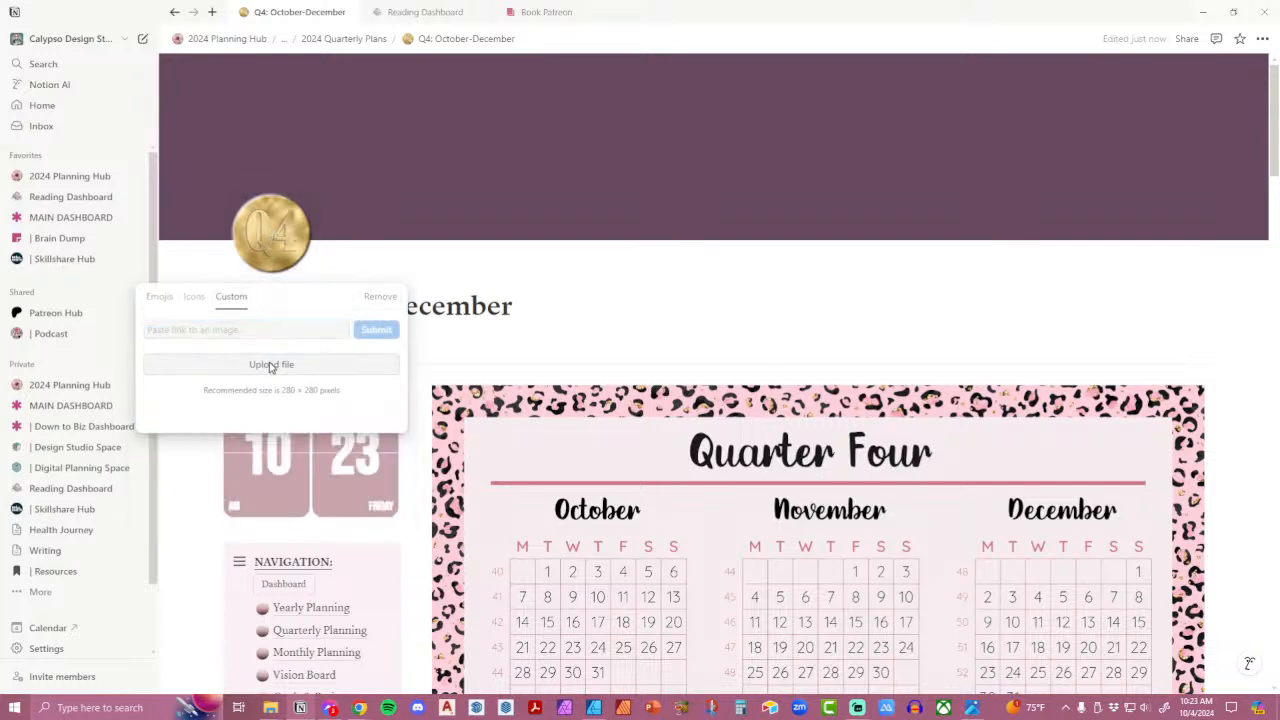
scroll(923, 437, down, 10)
scroll(923, 437, up, 3)
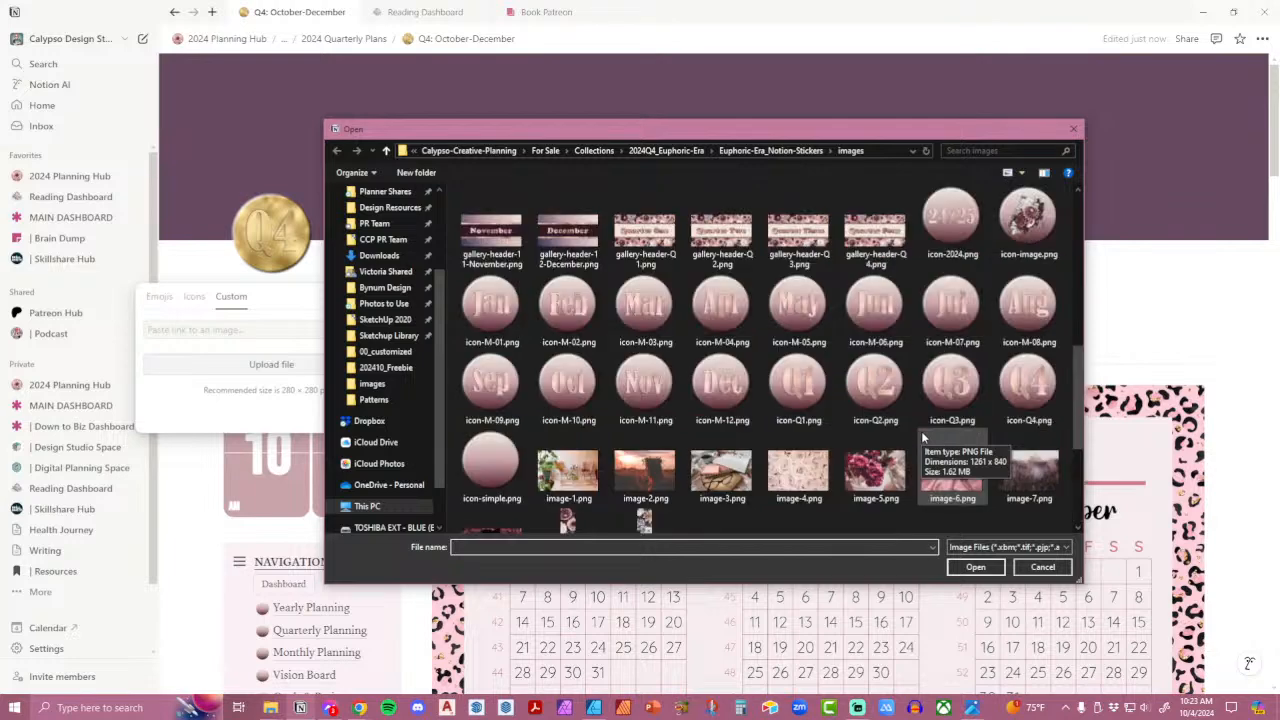
click(1030, 387)
double_click(1030, 387)
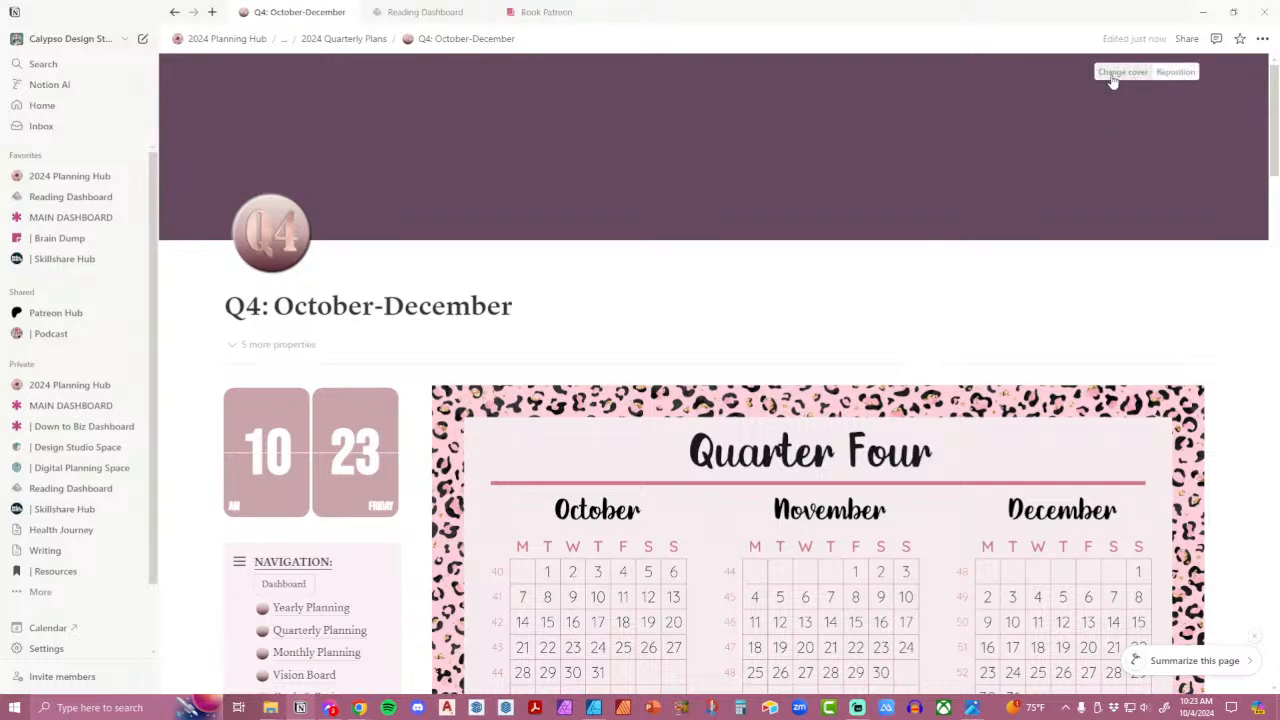
Replace the Q4 page's cover with the uploaded image cover-small-4.png.
click(1122, 72)
click(978, 97)
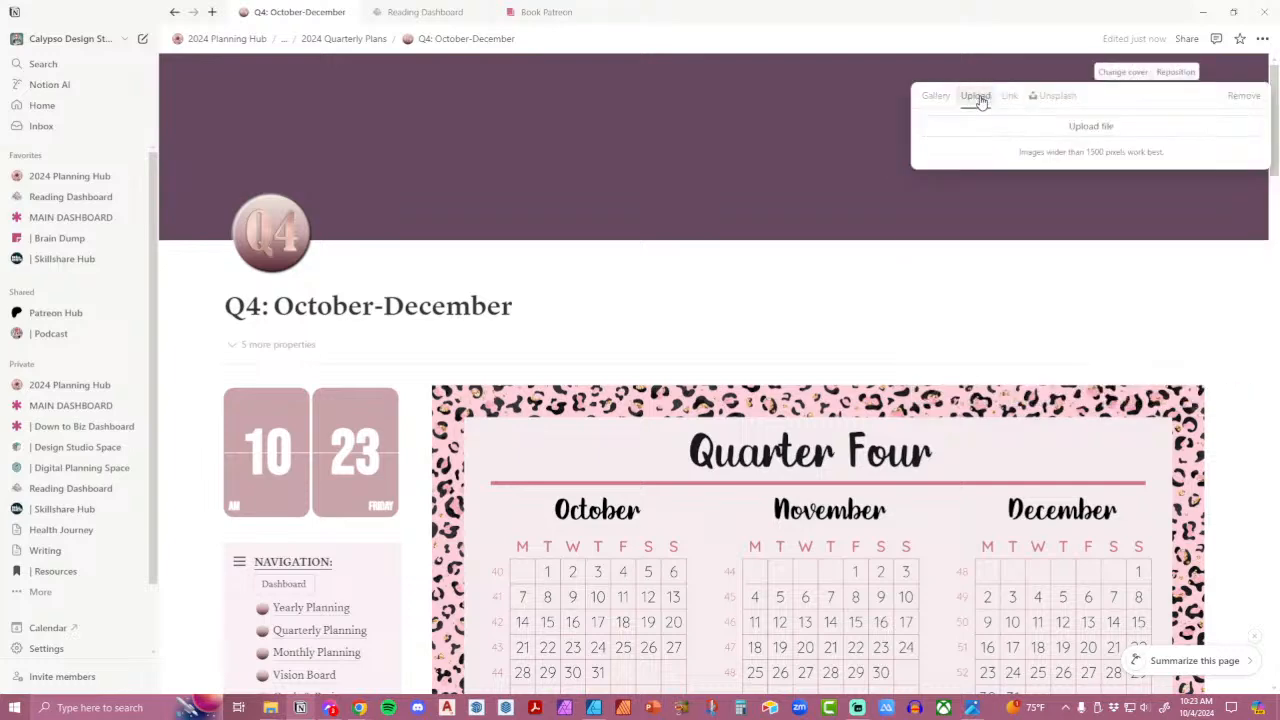
click(1016, 130)
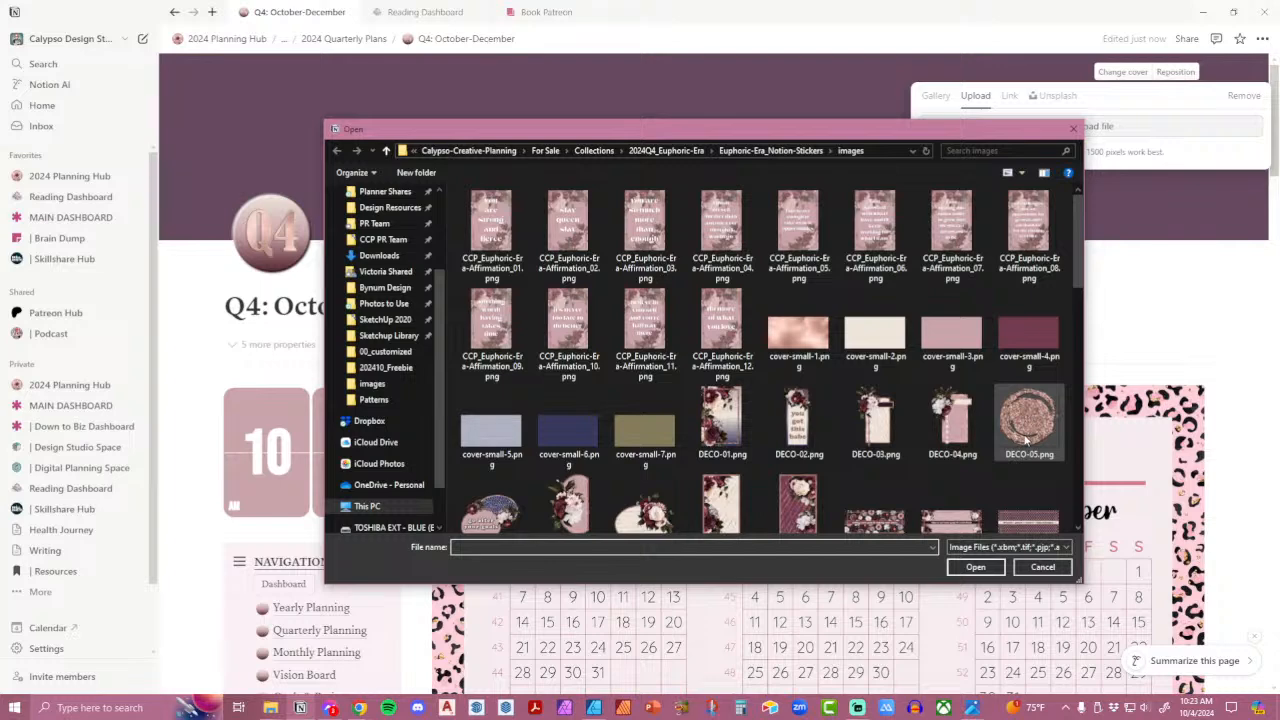
double_click(1031, 335)
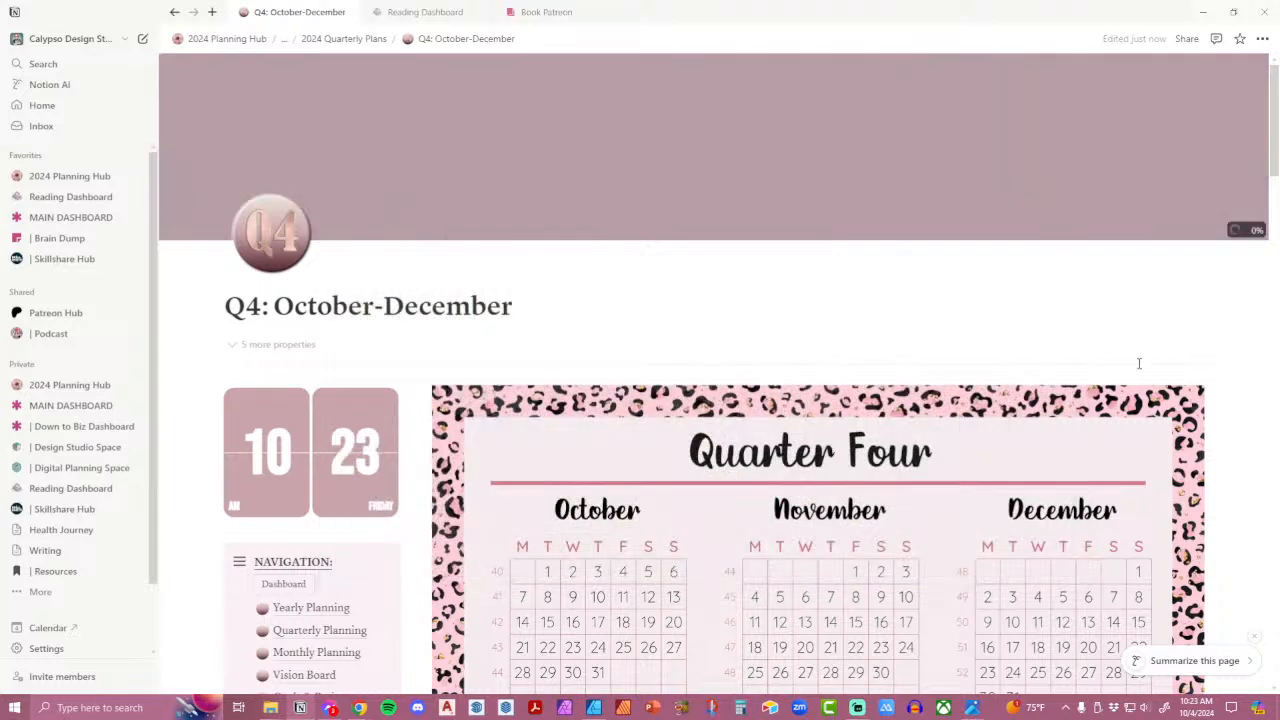
Replace the Quarter Four calendar image with 2024-MS-CALENDARS-QUARTER-4.jpg from the Euphoric-Era calendar-images folder.
scroll(1215, 378, down, 2)
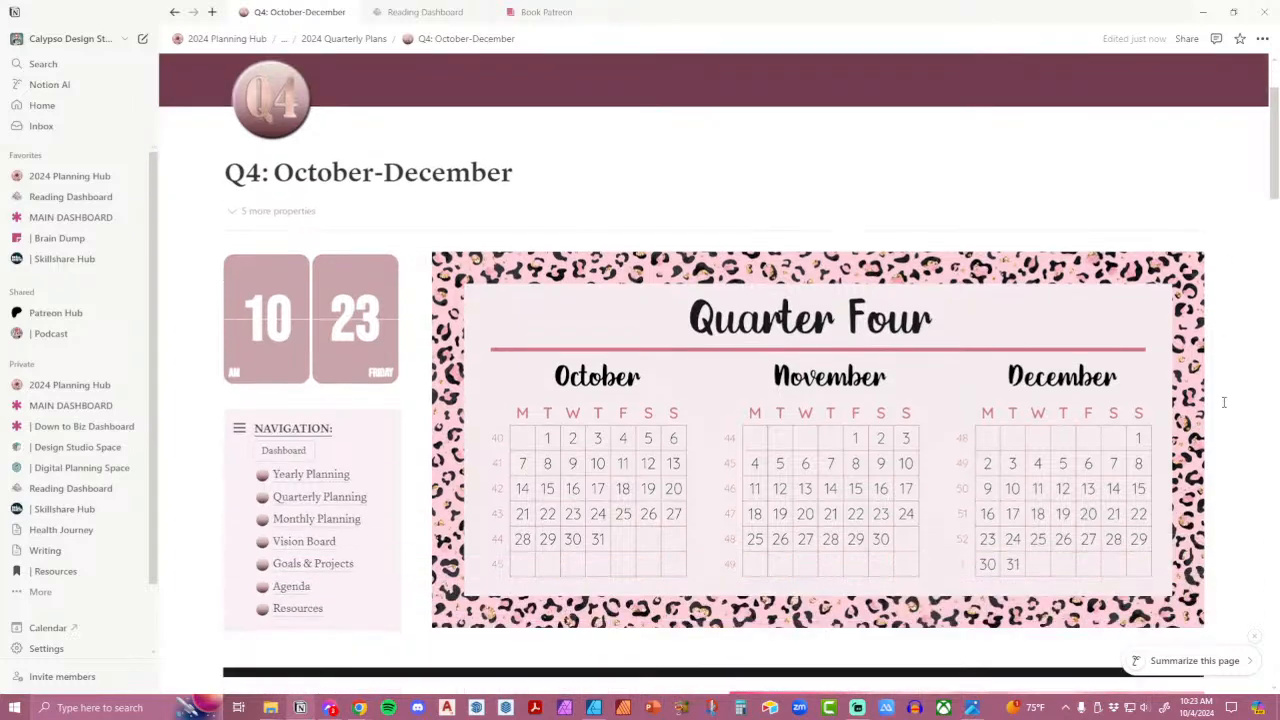
click(1190, 263)
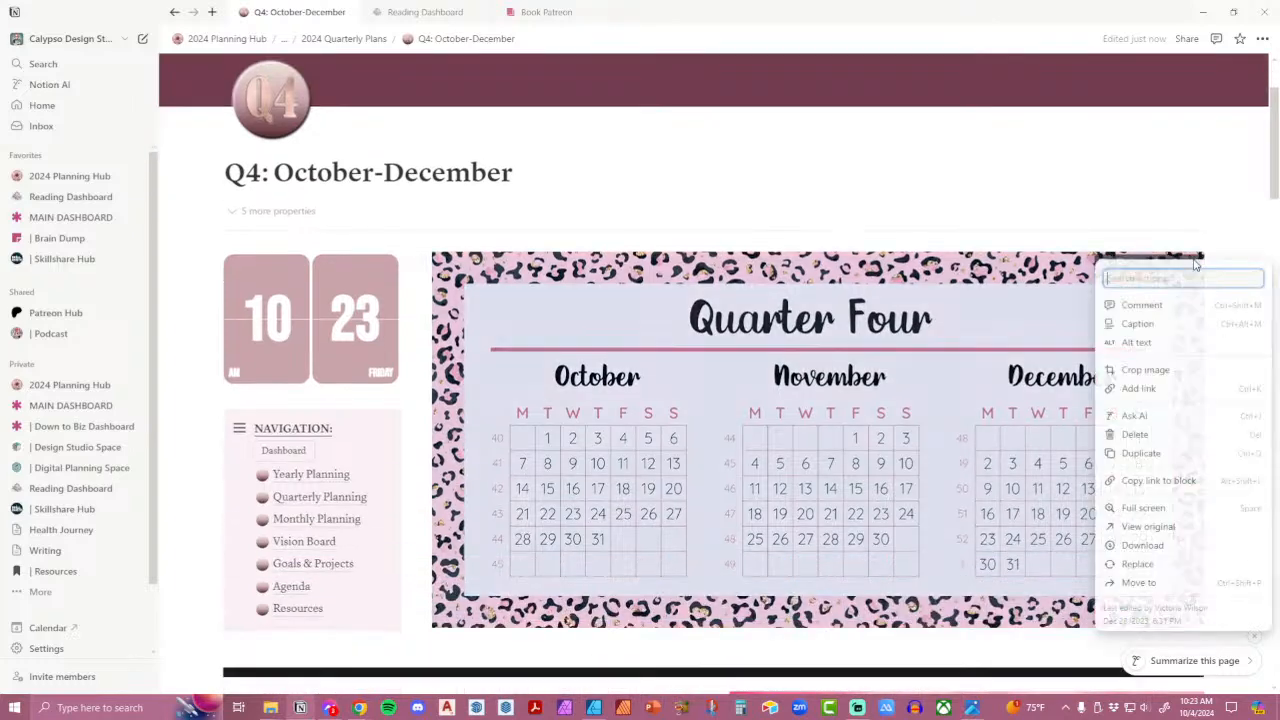
click(1166, 566)
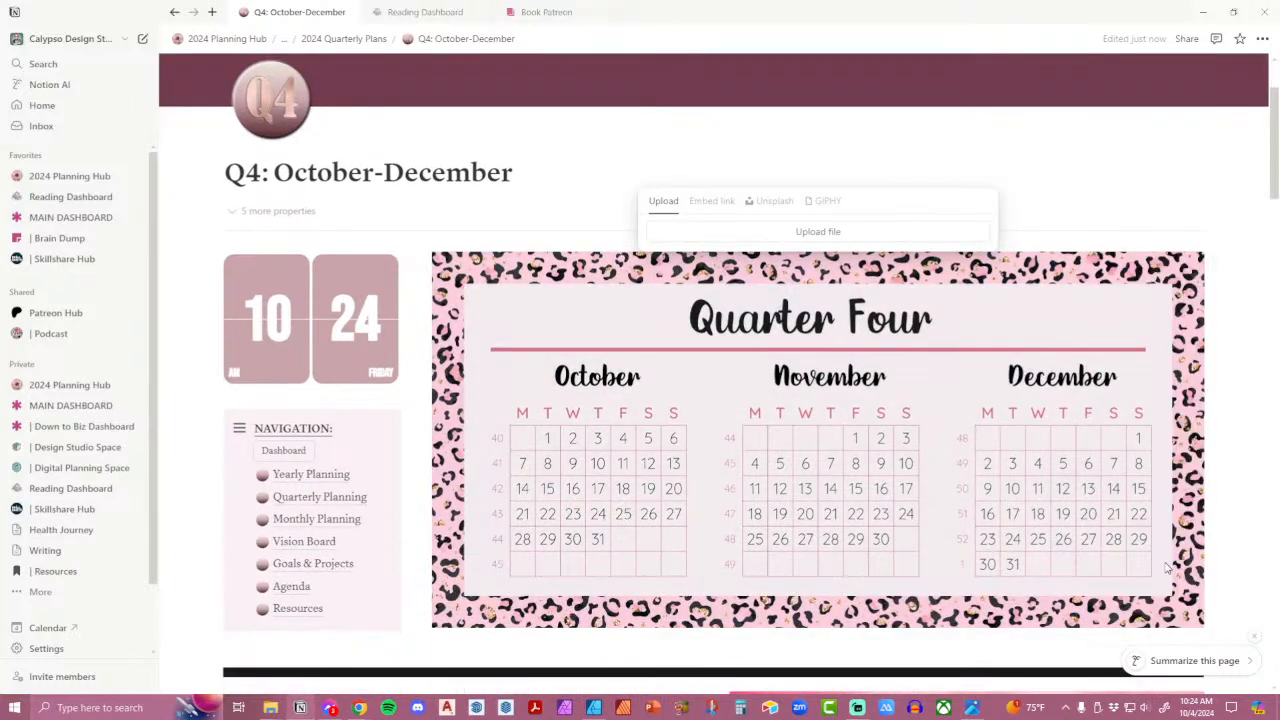
click(843, 231)
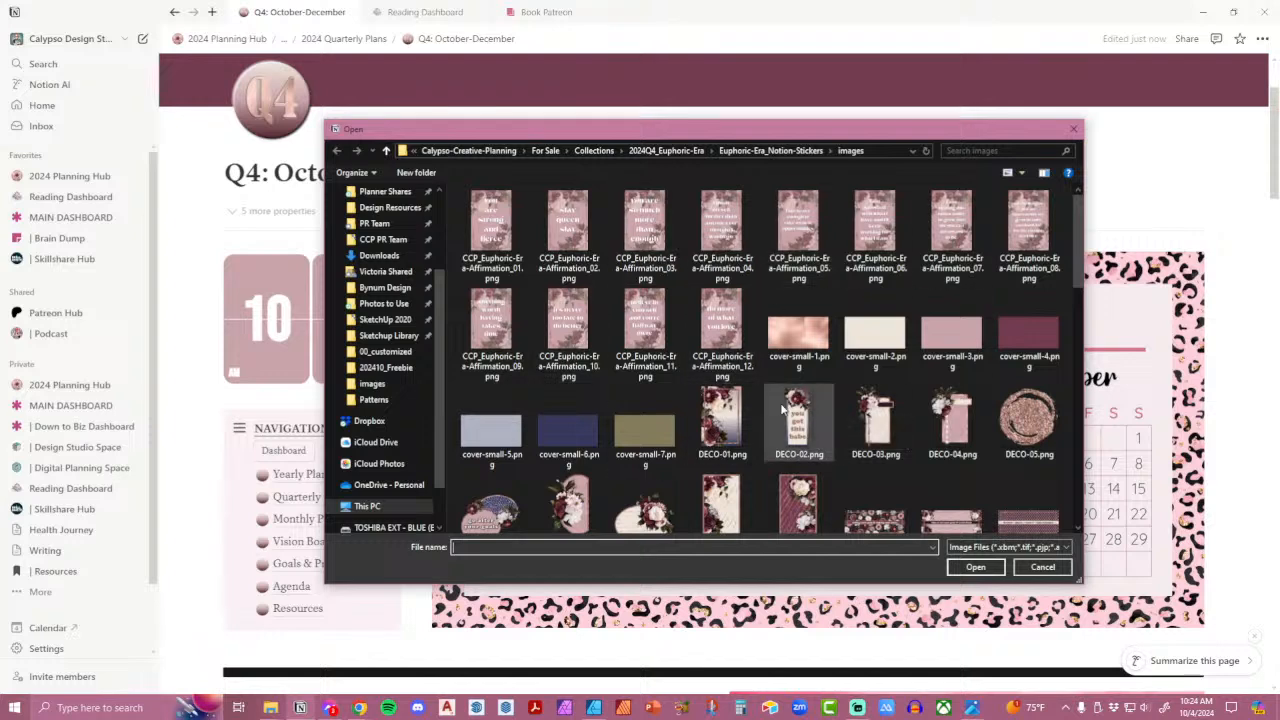
click(800, 151)
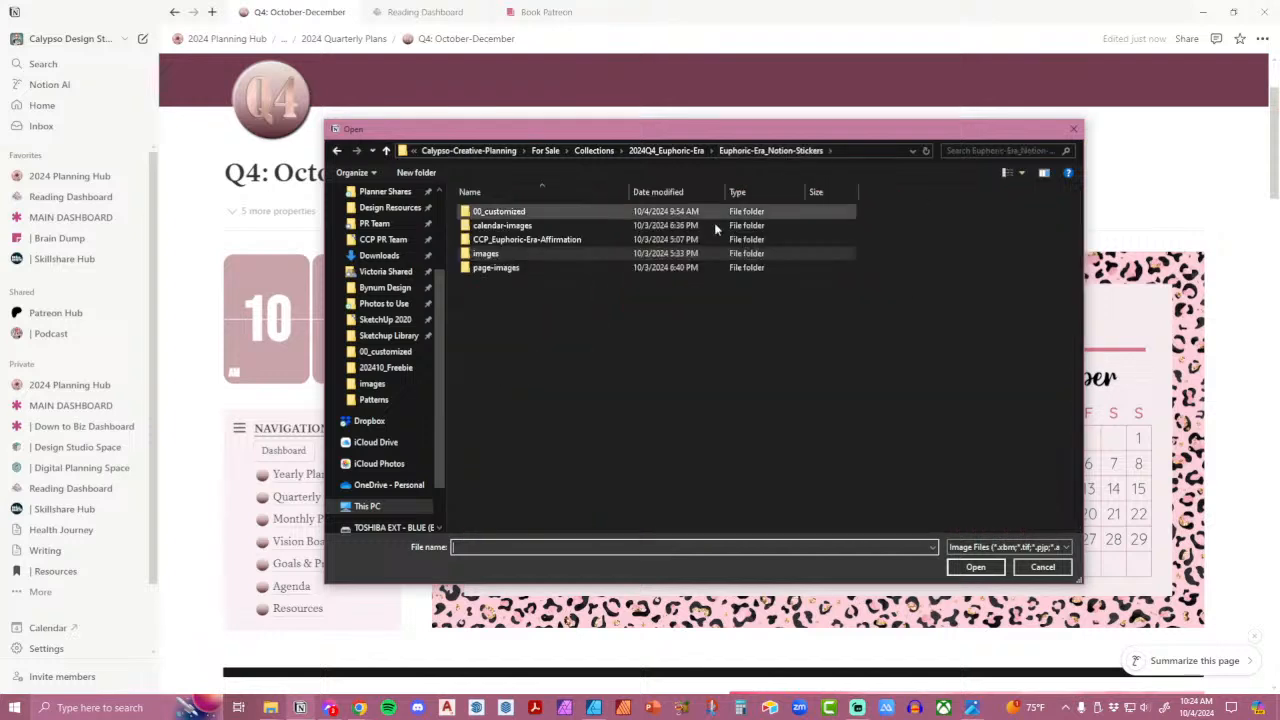
double_click(519, 226)
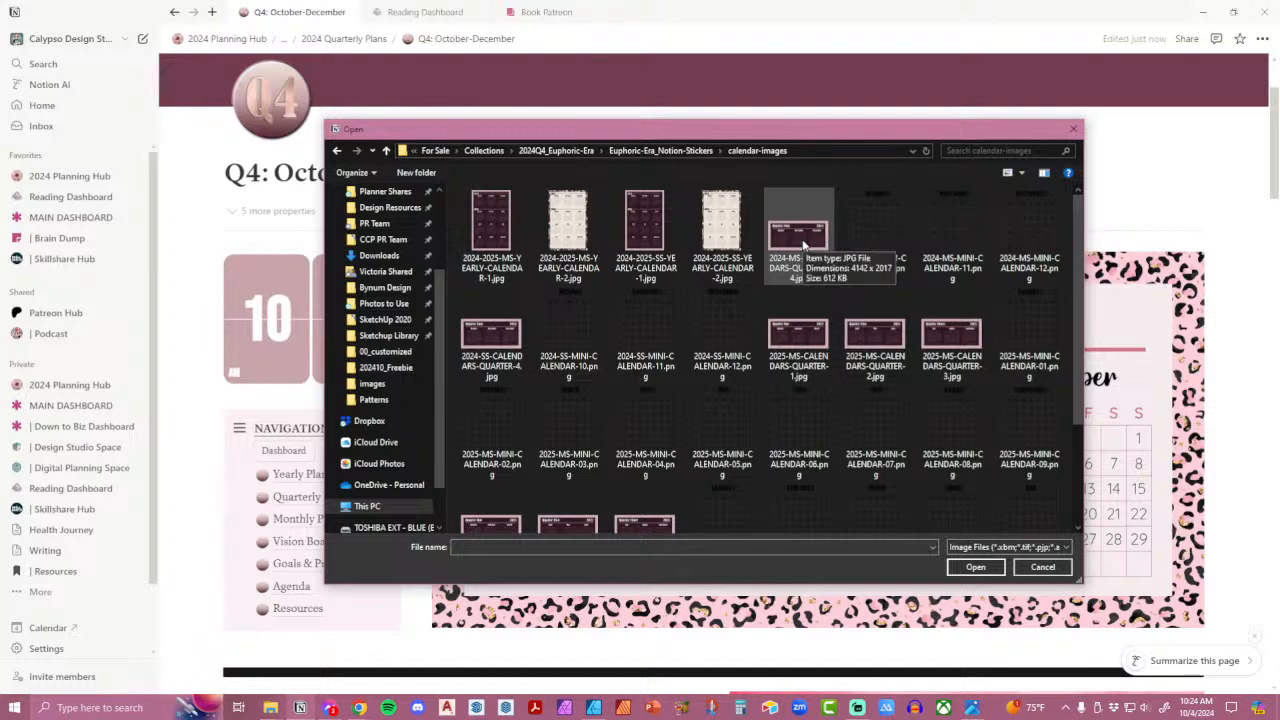
double_click(800, 238)
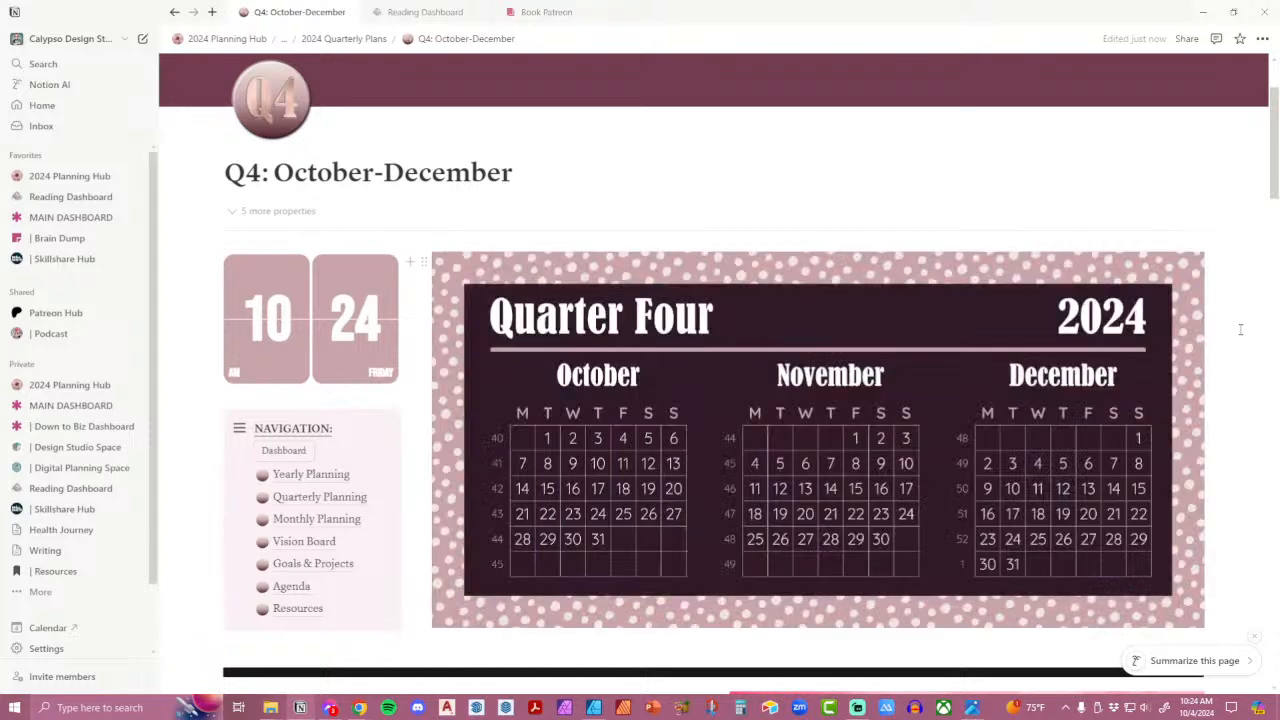
scroll(1240, 329, down, 4)
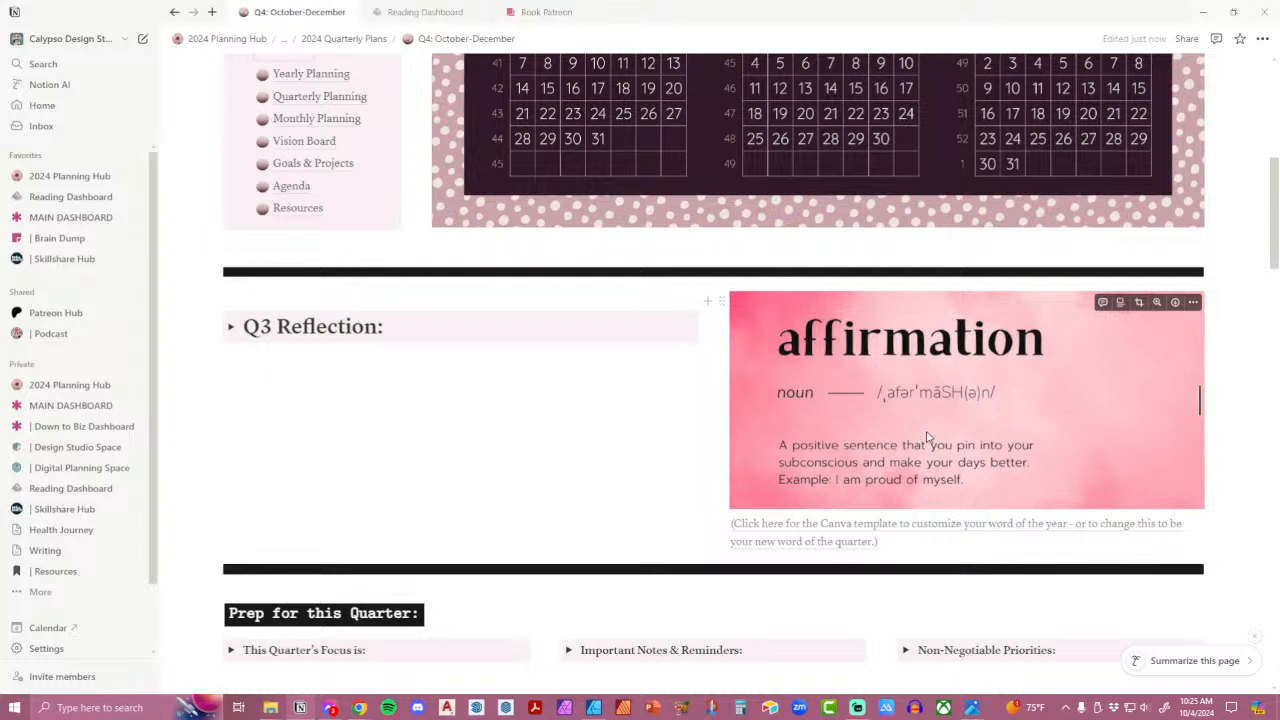
click(1195, 309)
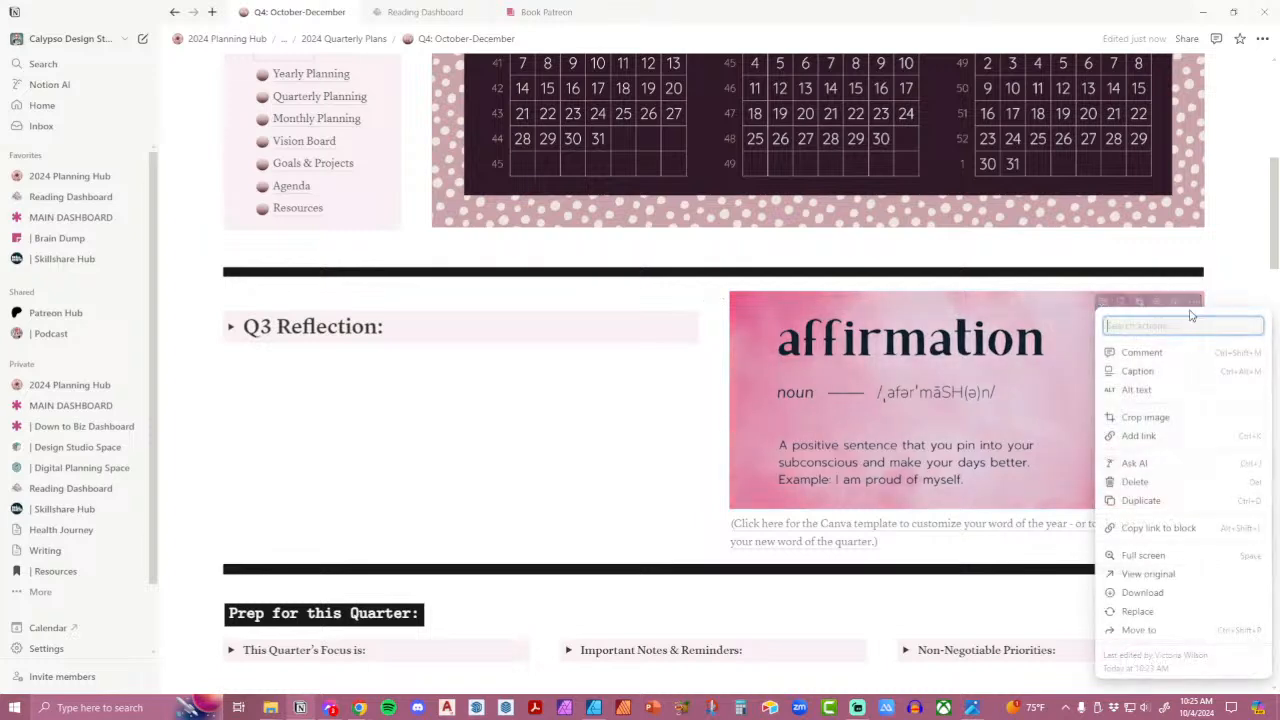
click(1153, 614)
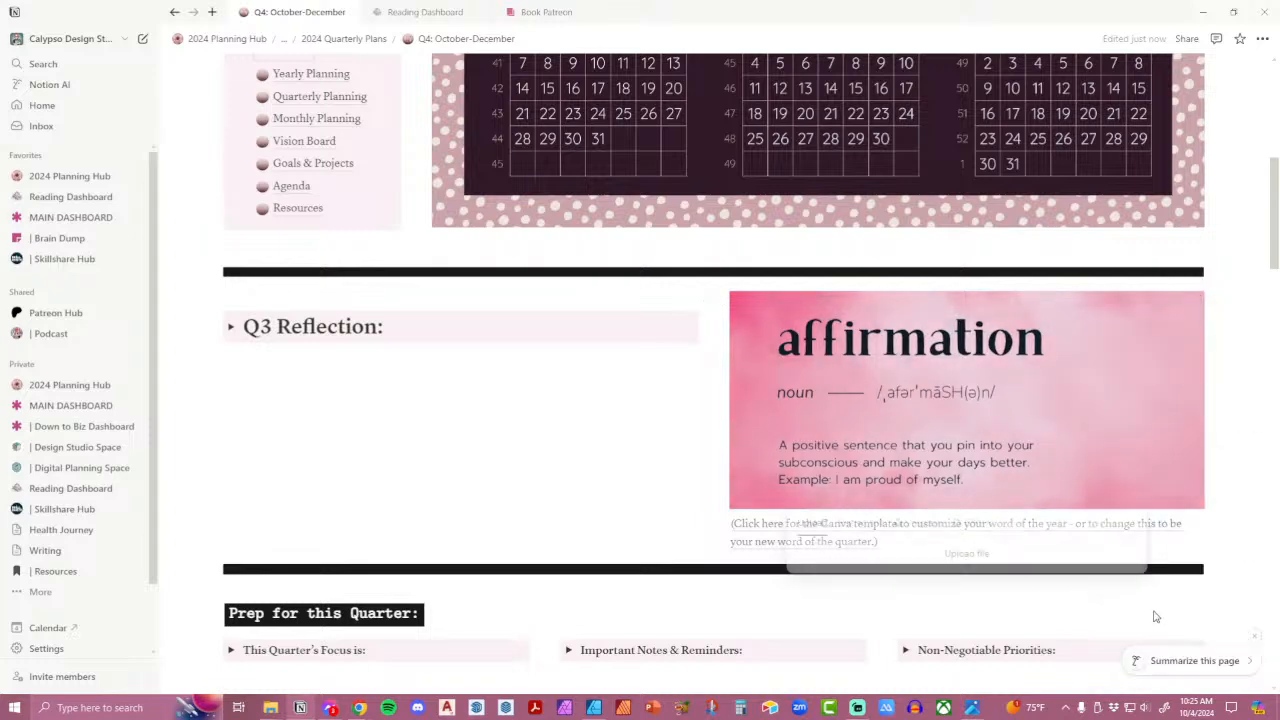
click(1075, 559)
click(484, 150)
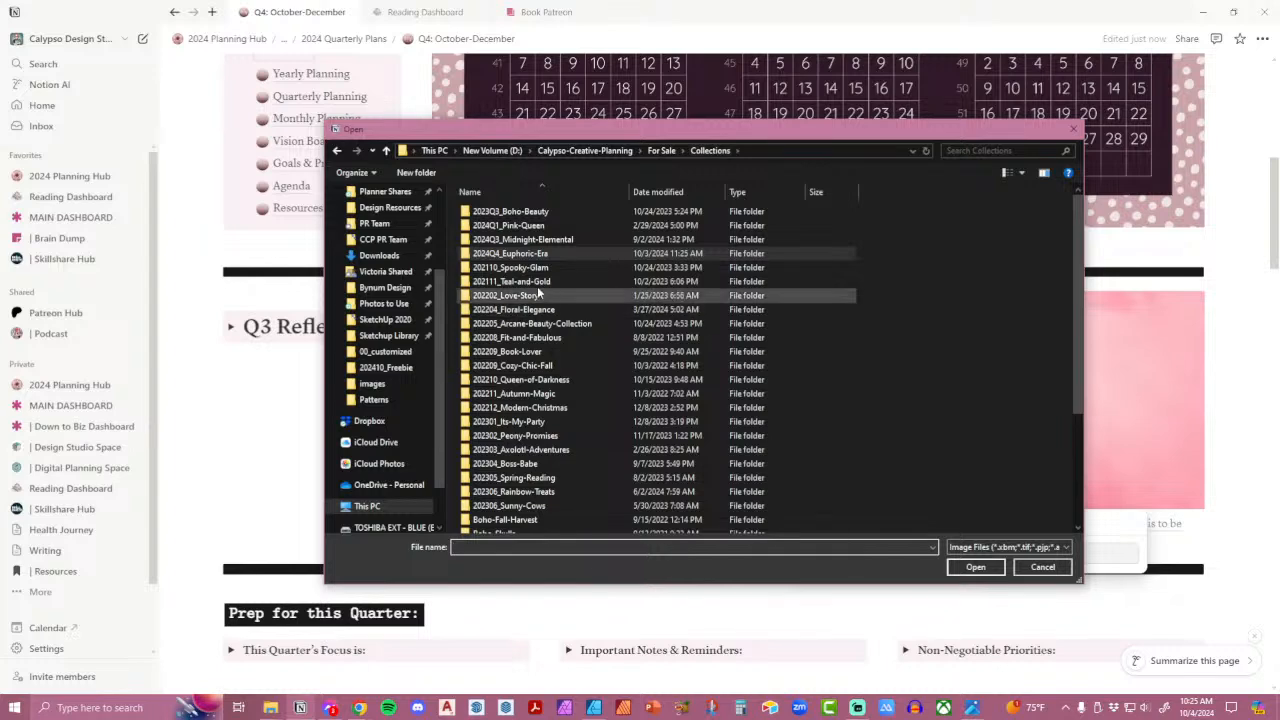
double_click(528, 241)
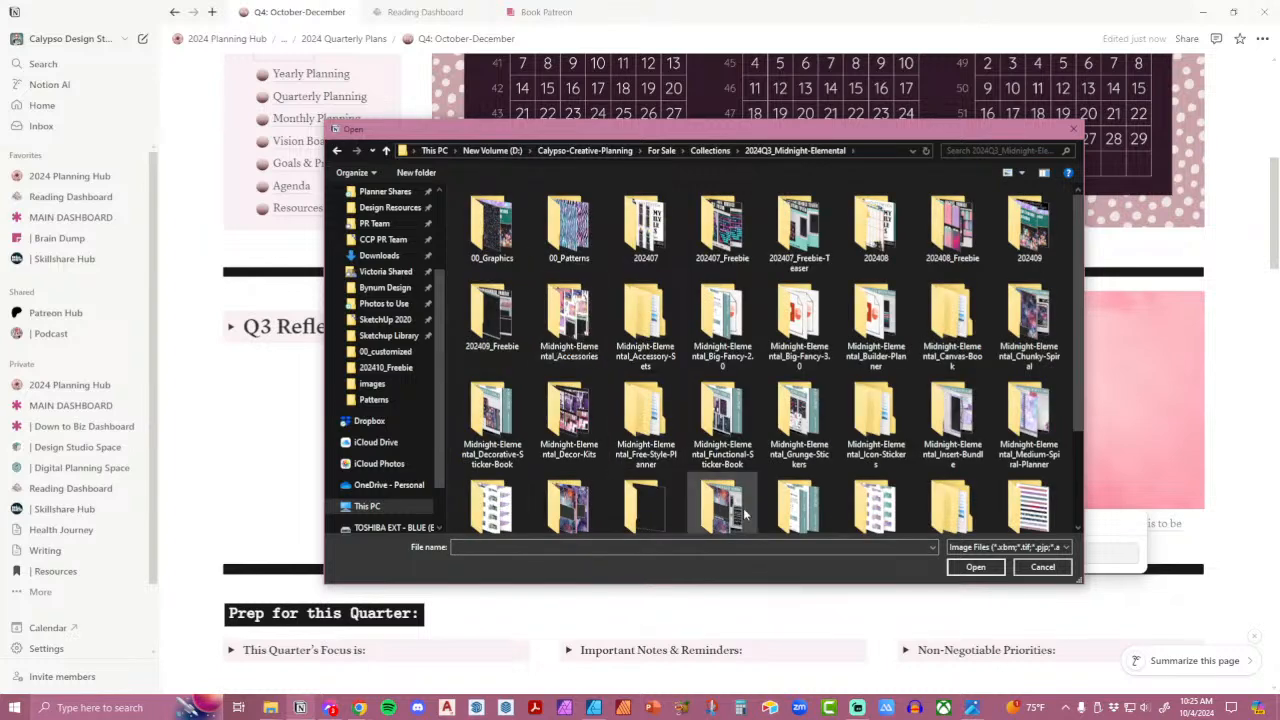
scroll(840, 490, down, 2)
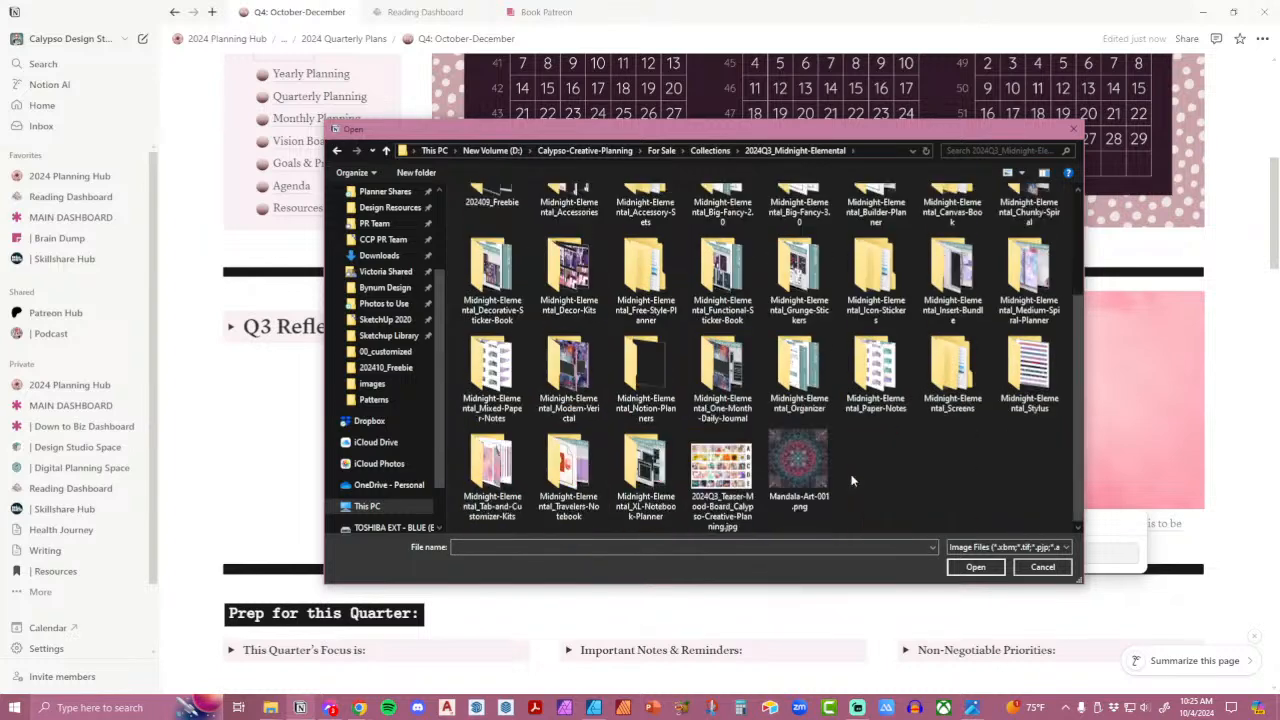
double_click(646, 365)
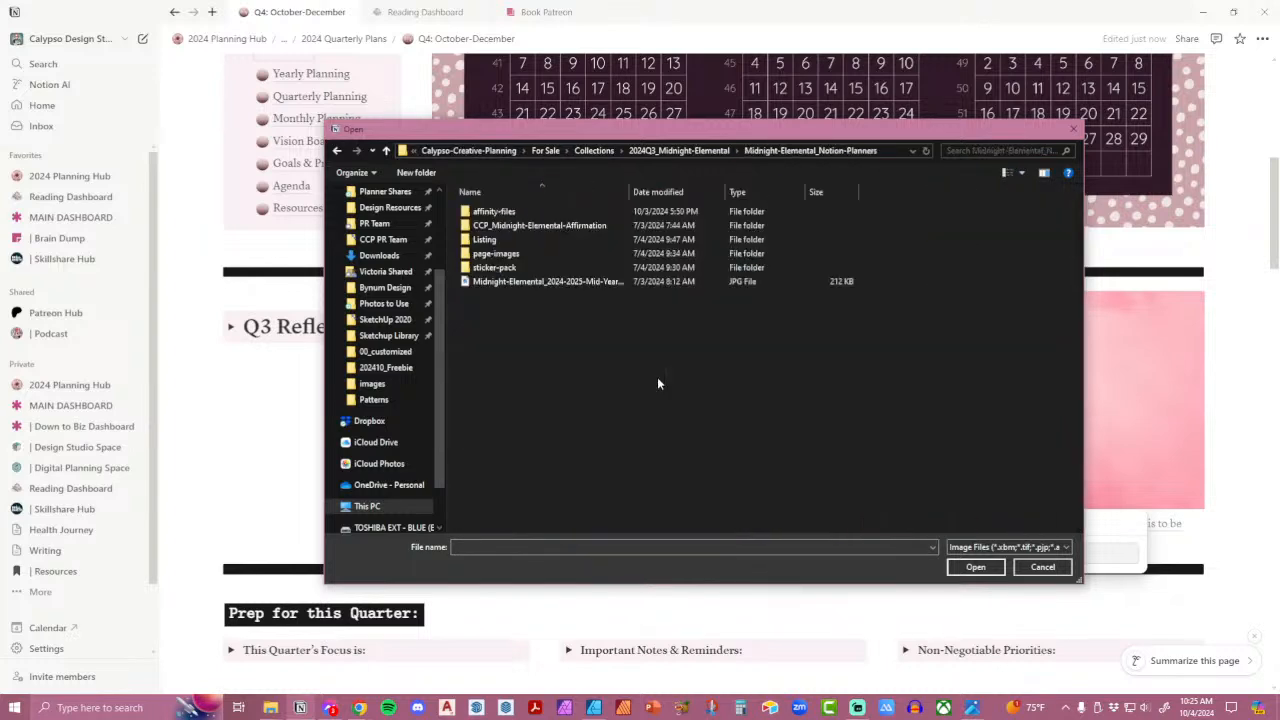
double_click(519, 265)
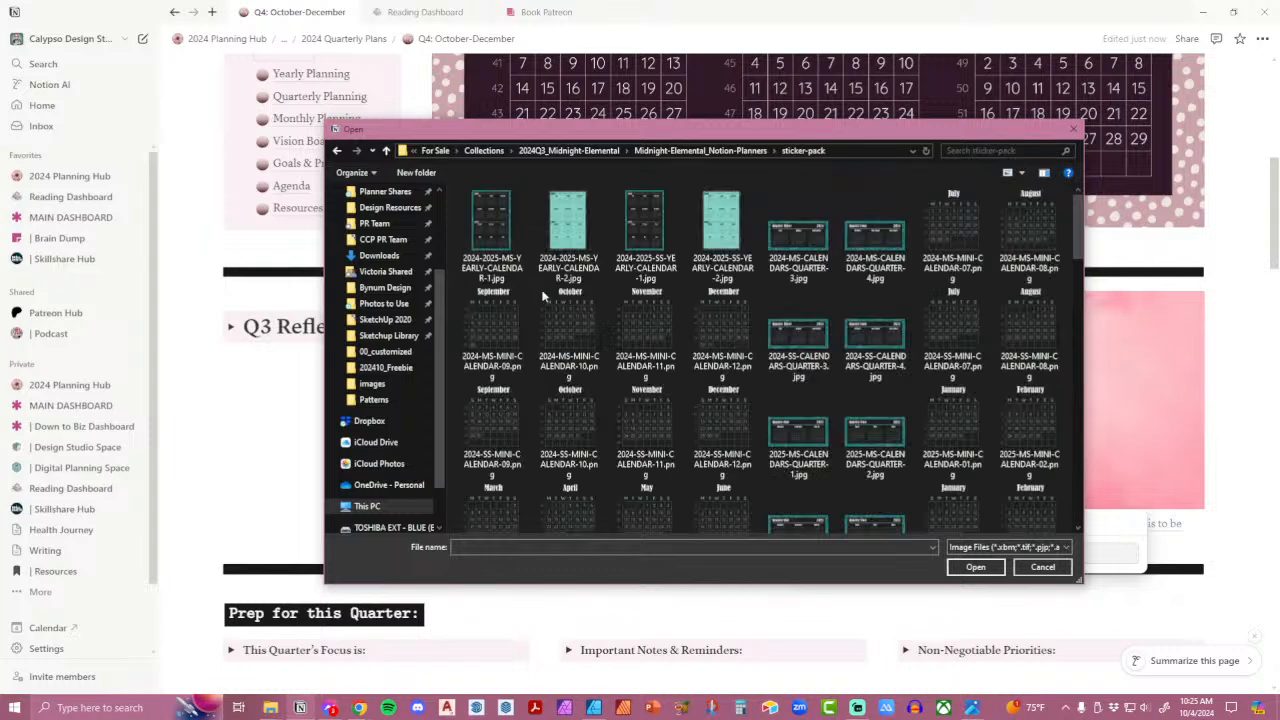
scroll(868, 405, down, 5)
scroll(868, 405, up, 3)
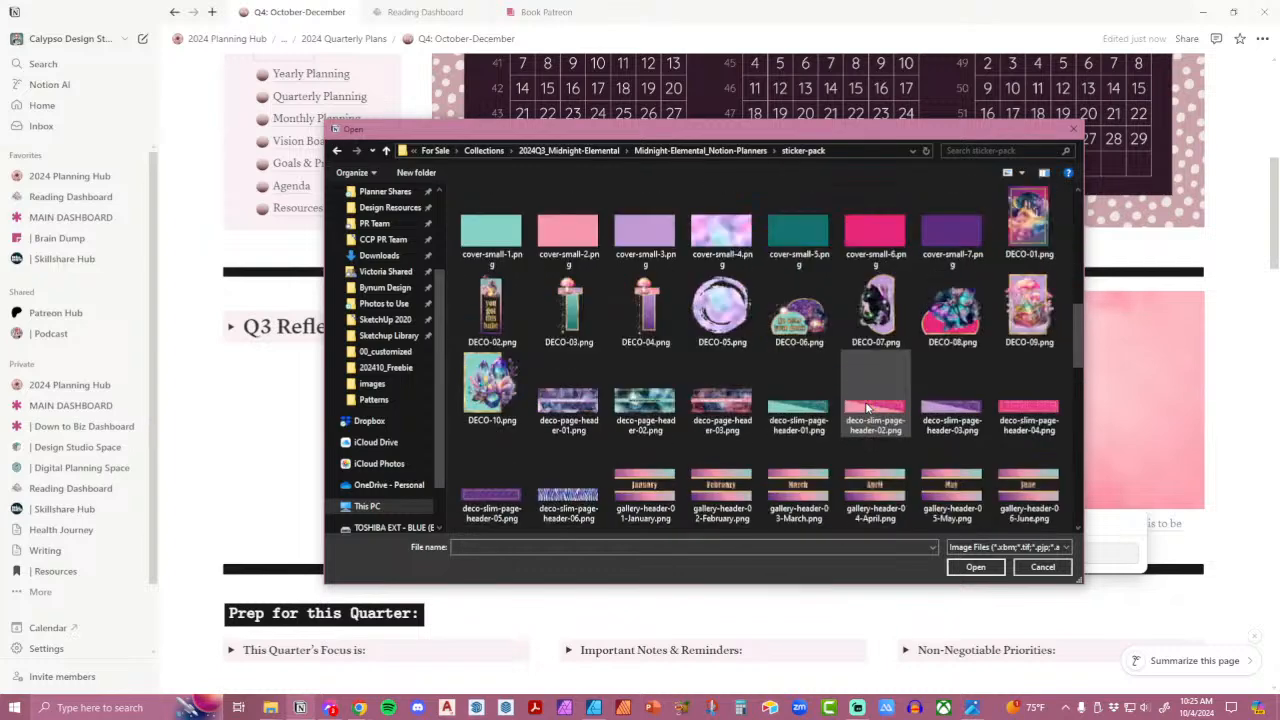
scroll(866, 406, down, 8)
scroll(866, 406, up, 5)
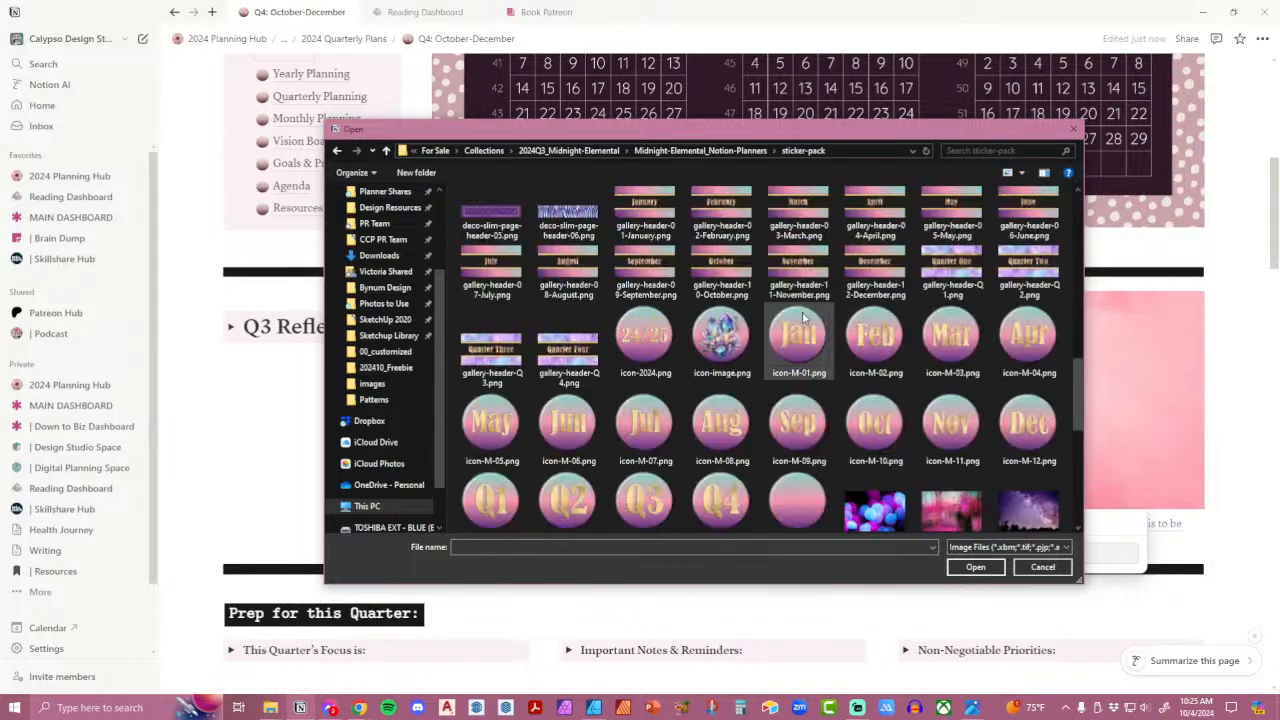
click(709, 150)
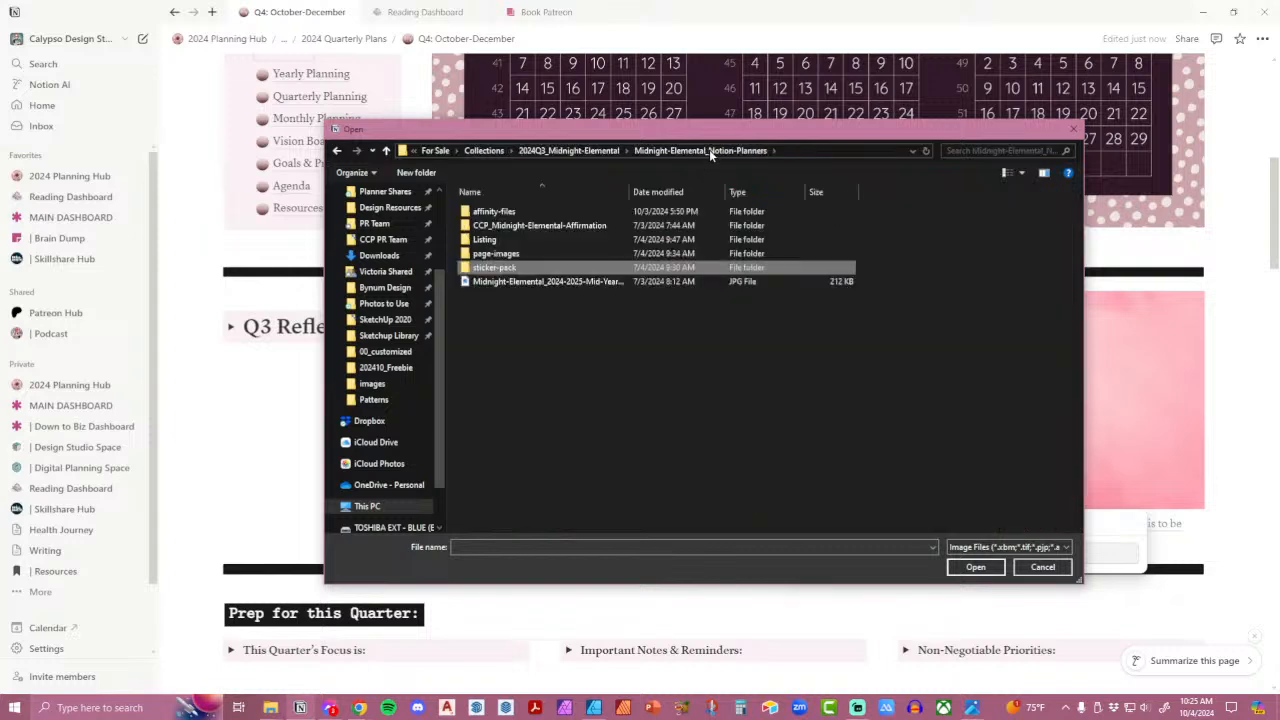
click(1073, 133)
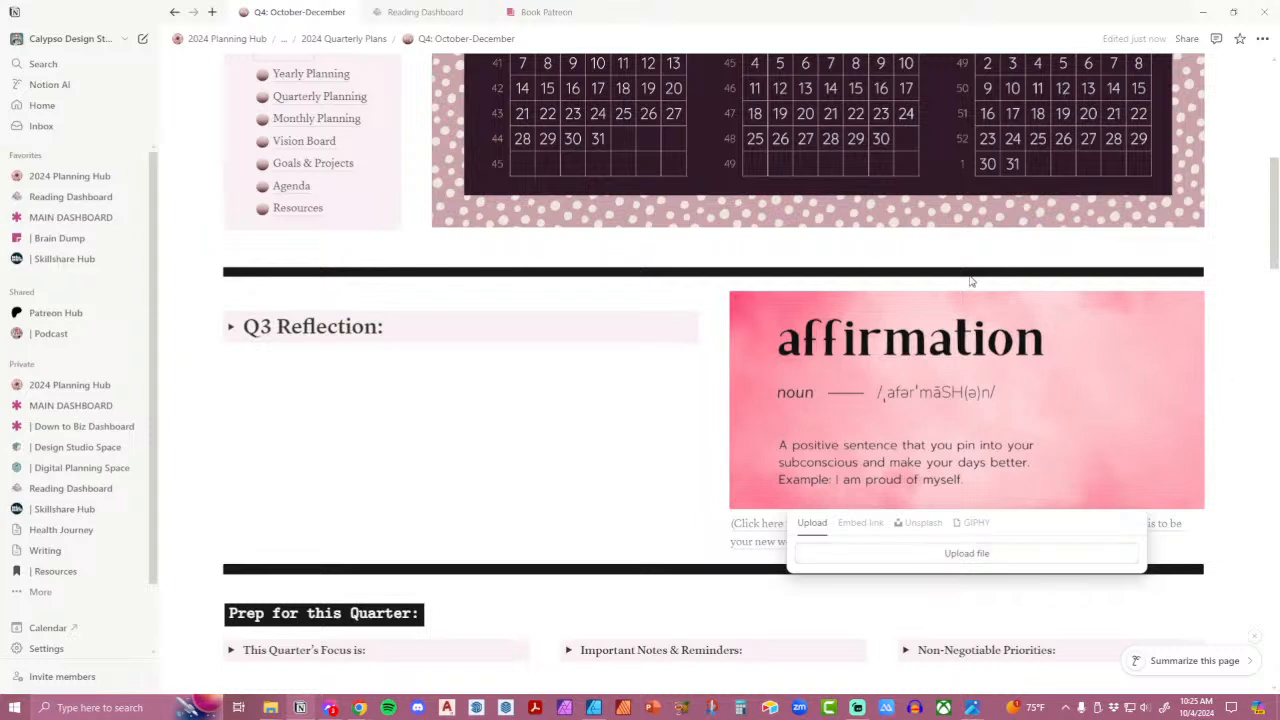
click(870, 350)
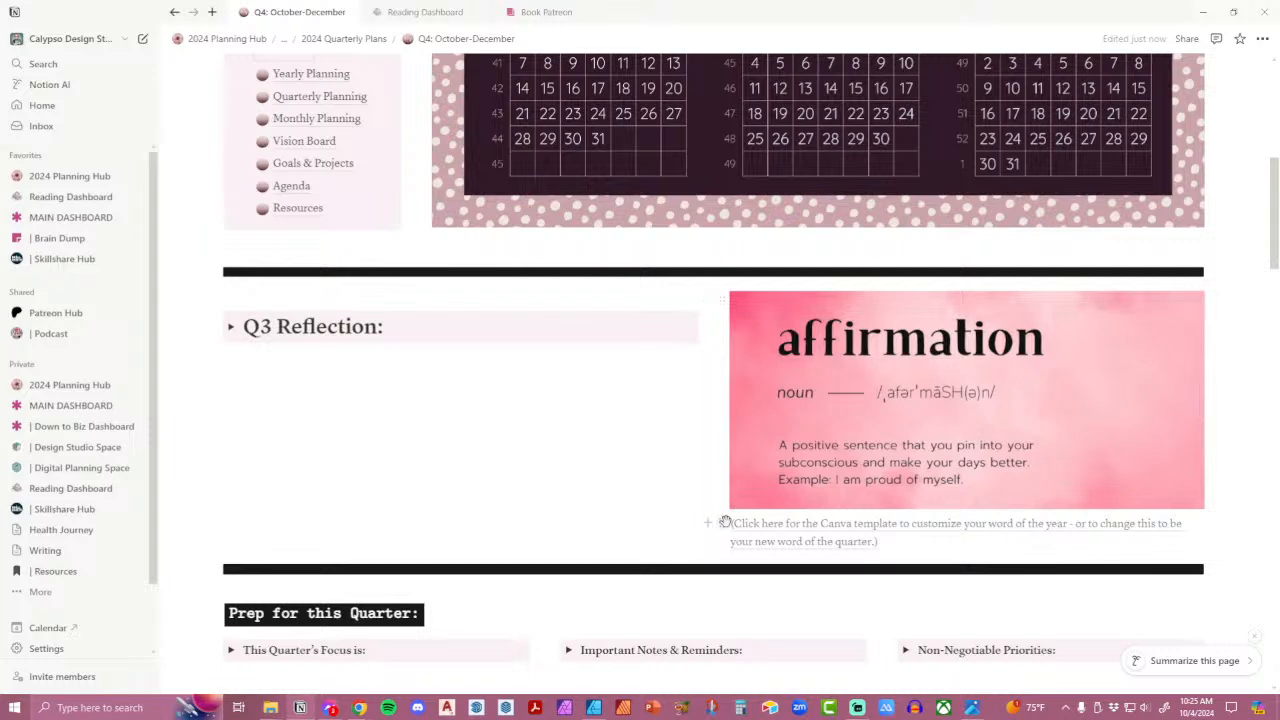
Delete the Canva template note beneath the affirmation image.
click(723, 524)
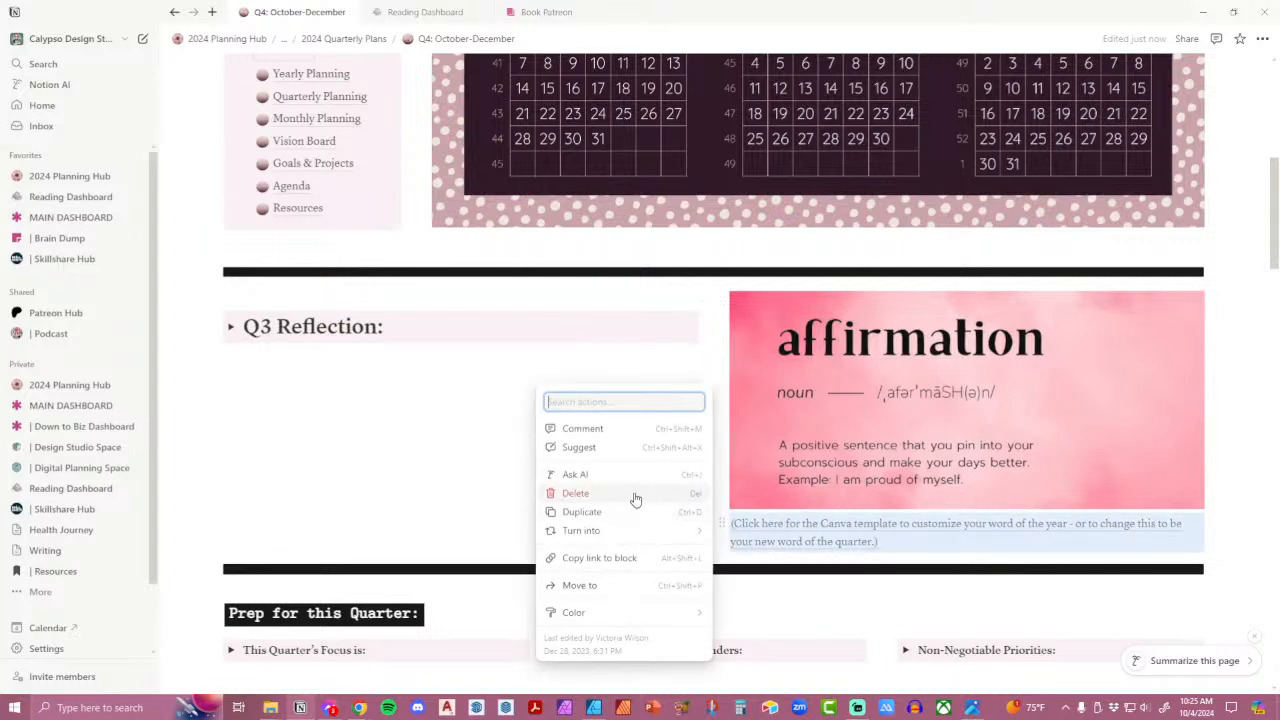
click(635, 496)
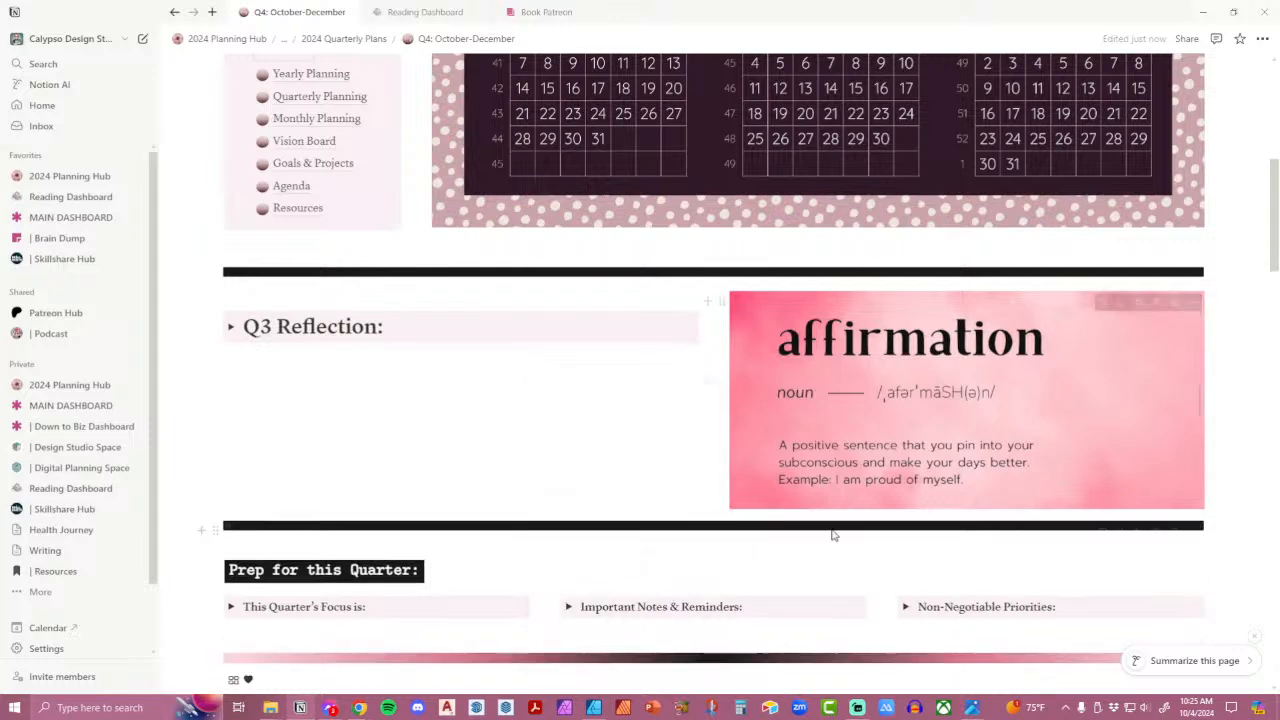
Replace the black divider image above "Q3 Reflection:" with thin-divider-07.png from the Euphoric-Era images folder.
click(1193, 302)
click(1140, 580)
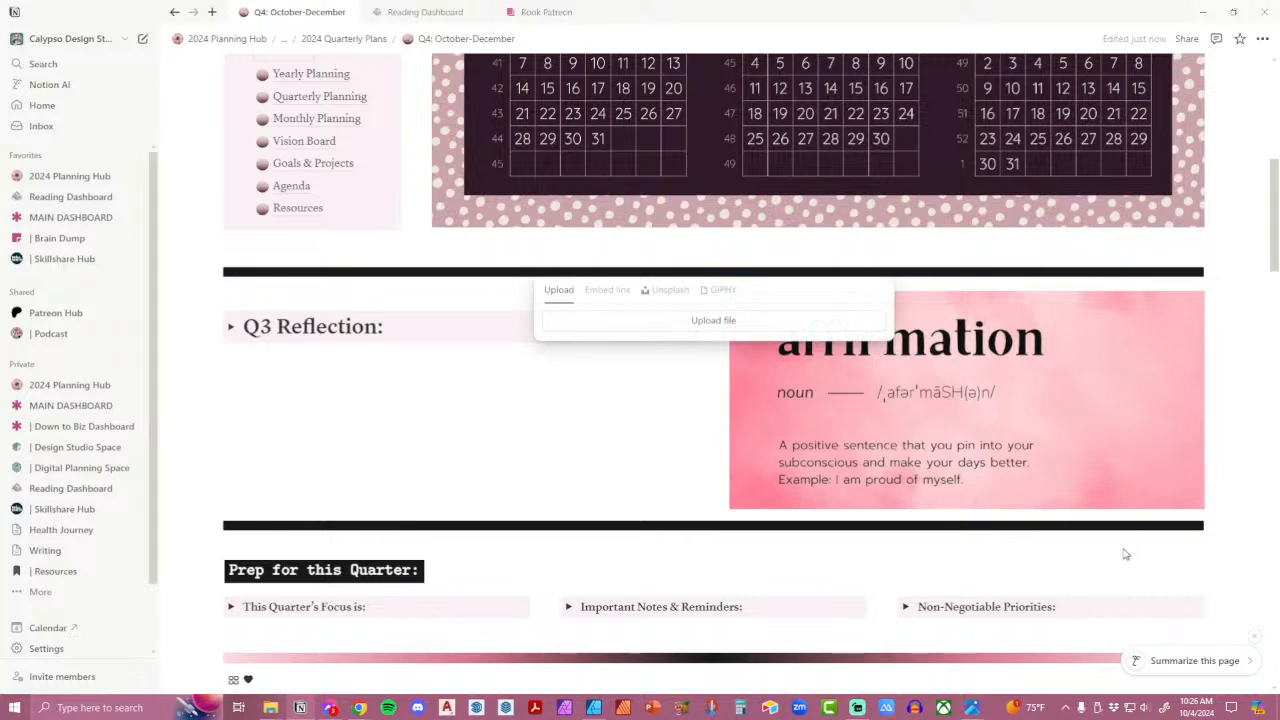
click(766, 328)
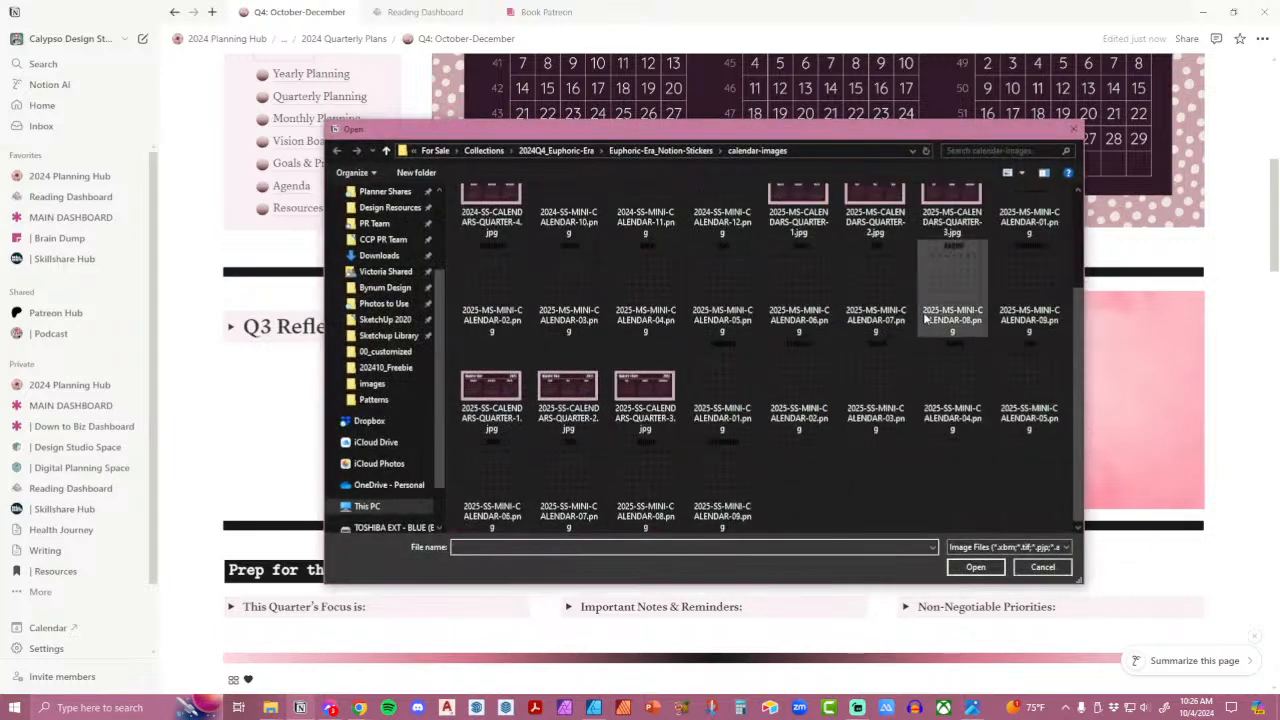
click(686, 151)
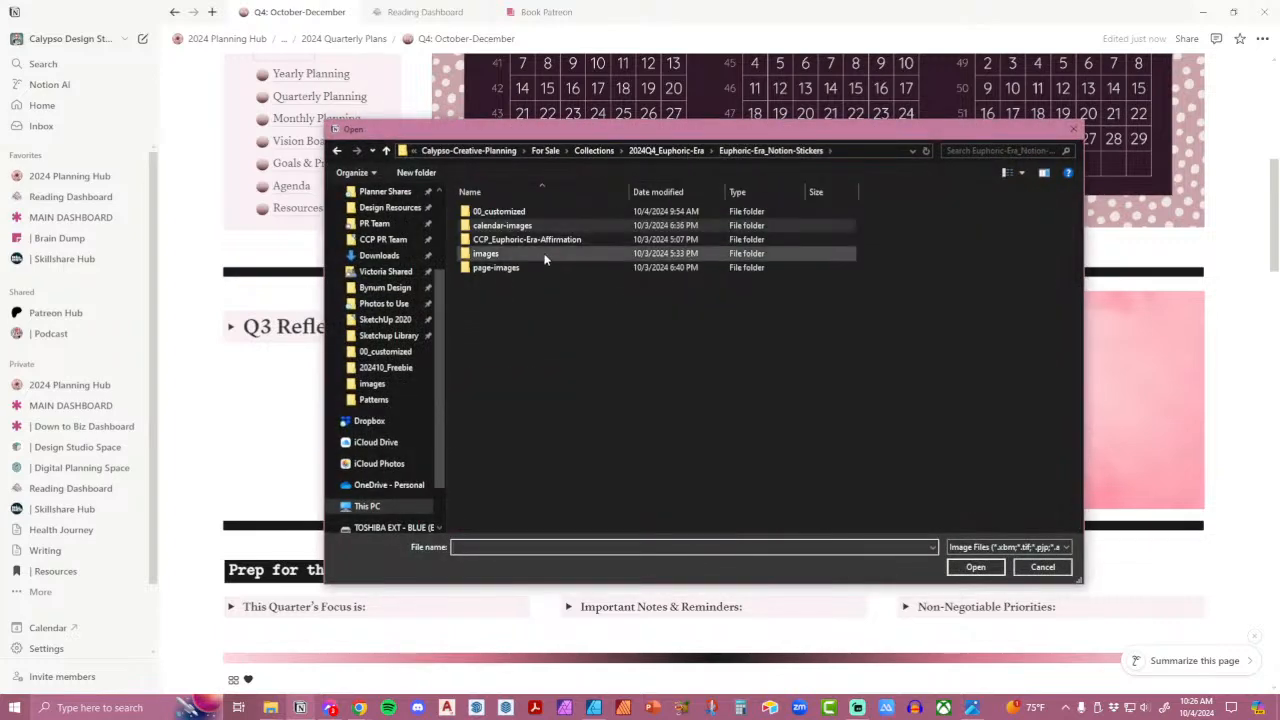
double_click(542, 256)
scroll(944, 403, down, 5)
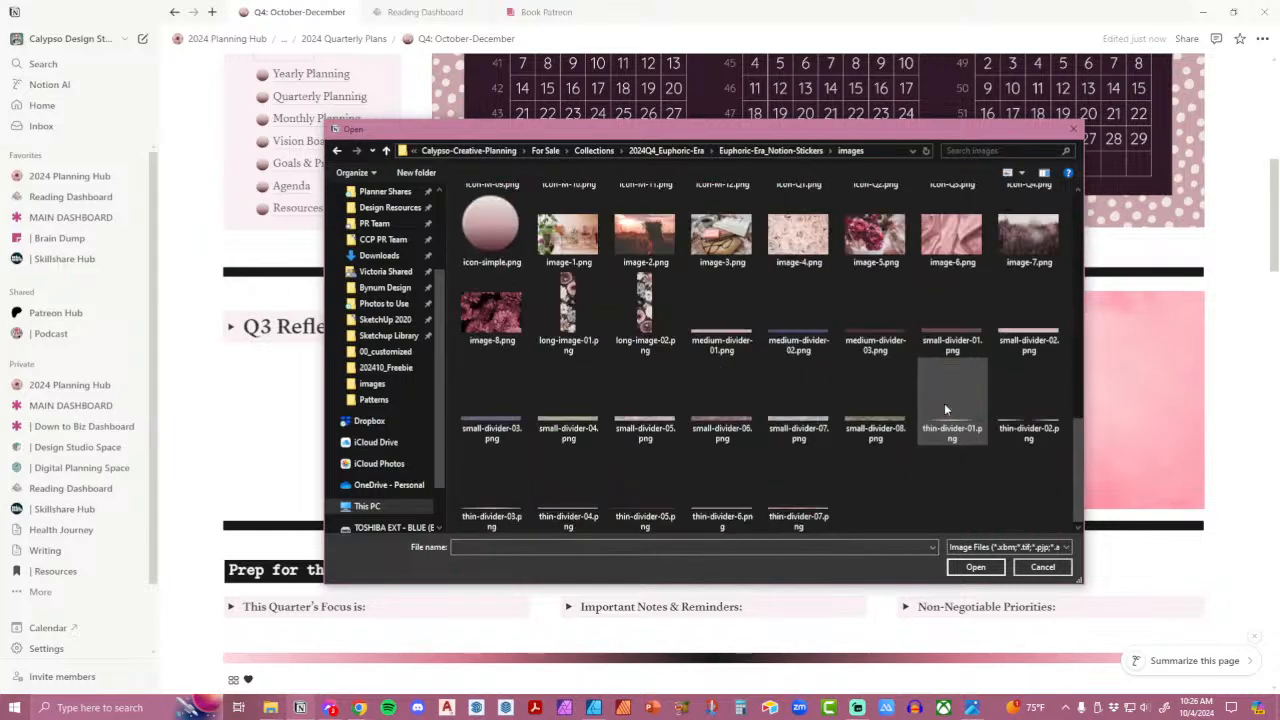
double_click(807, 513)
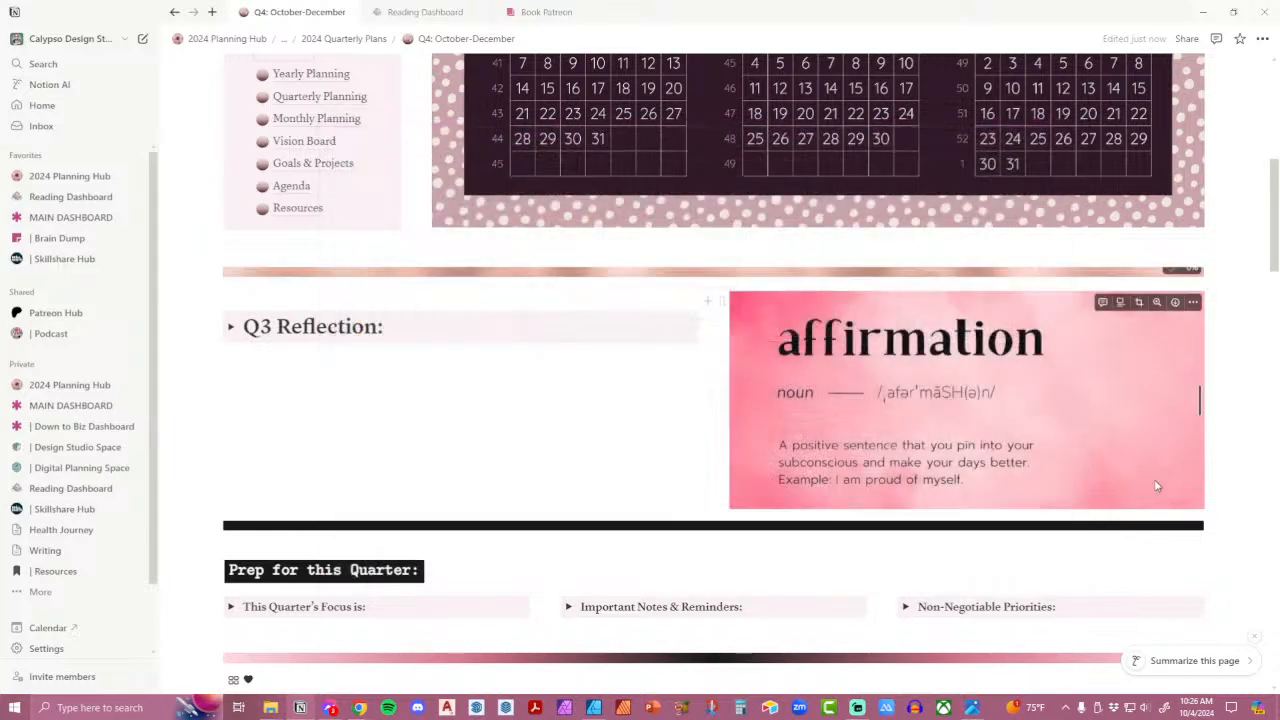
Swap the black divider above "Prep for this Quarter:" for a duplicate of the thin rose-gold divider, deleting the black one.
scroll(1157, 486, up, 2)
scroll(1180, 479, down, 3)
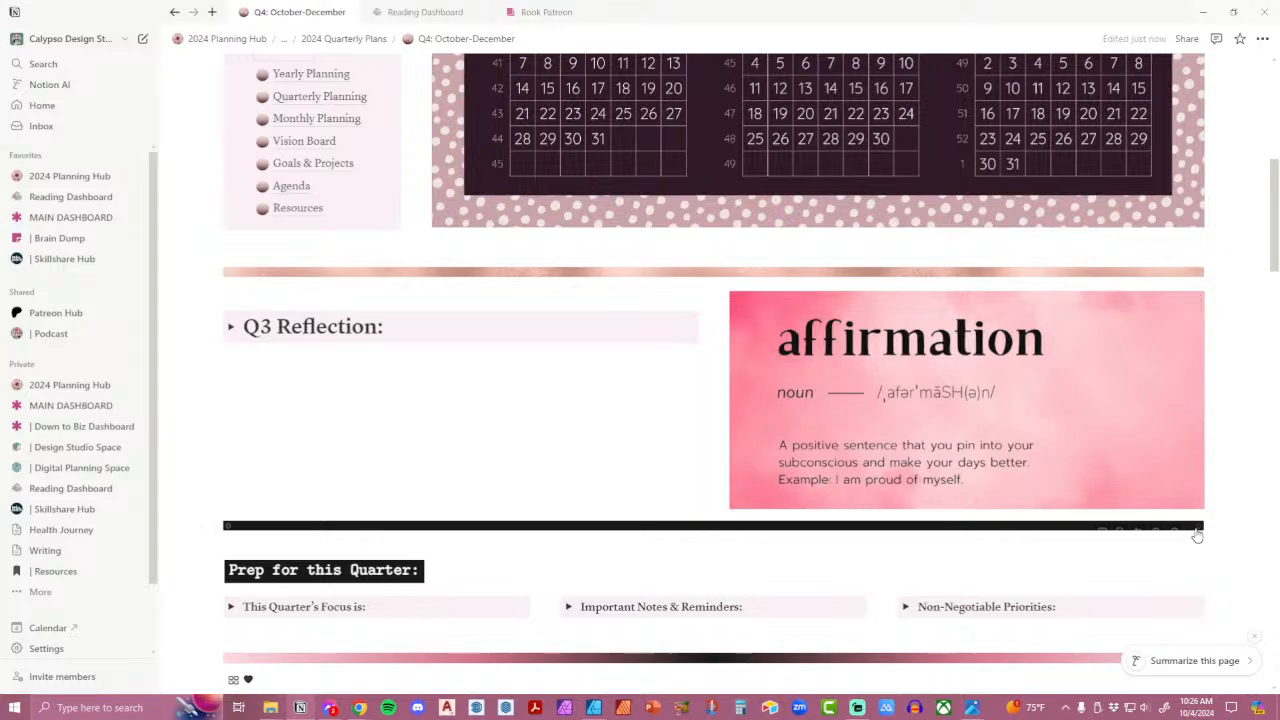
click(1199, 531)
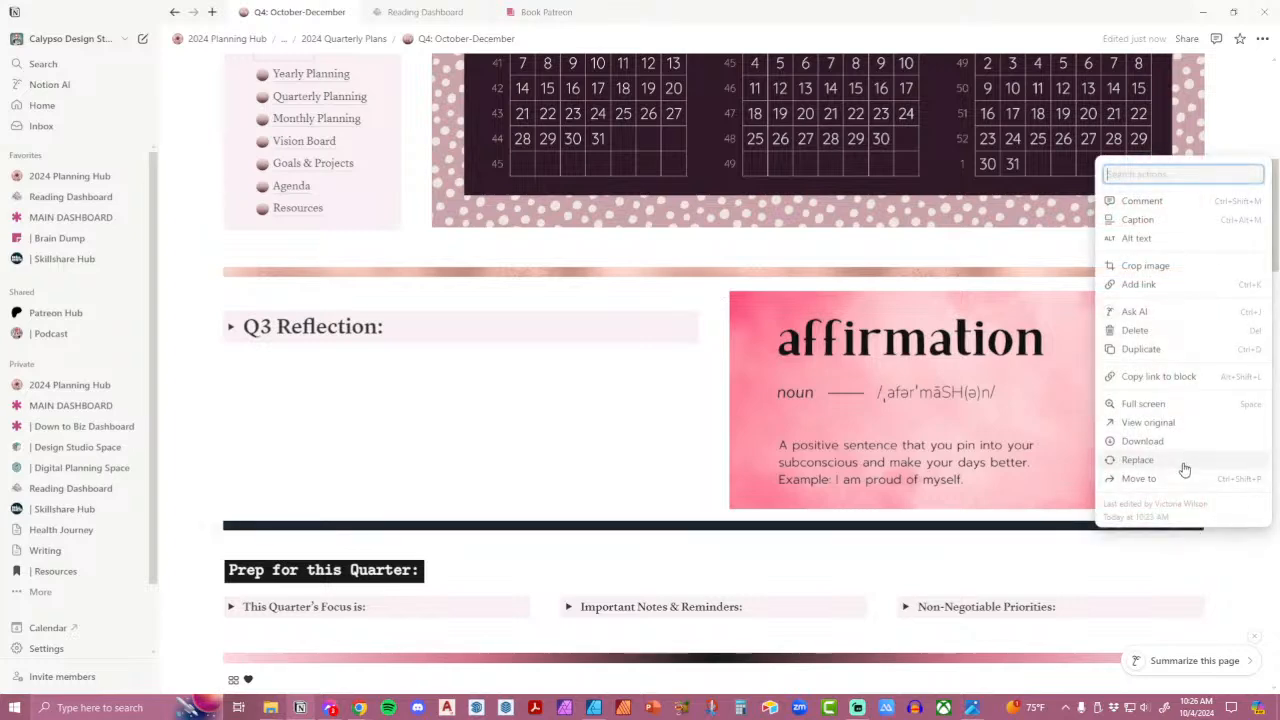
click(234, 277)
click(214, 277)
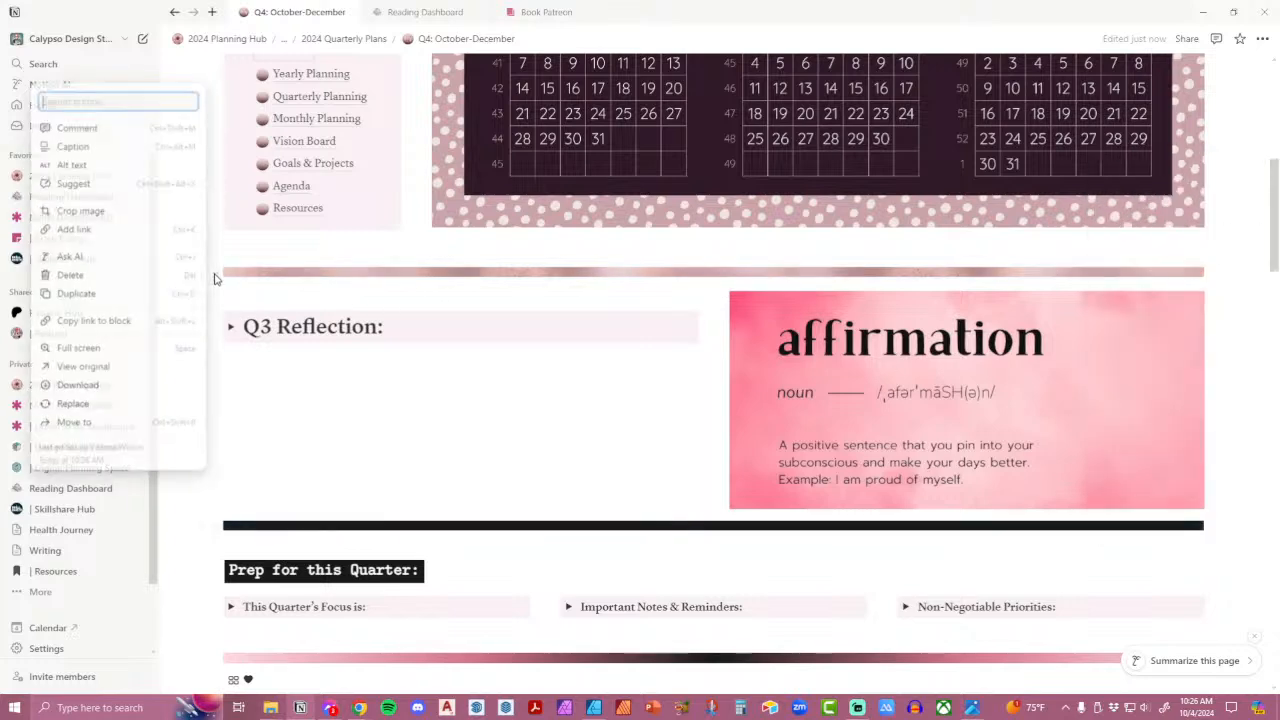
click(106, 293)
drag(214, 289, 226, 546)
click(214, 546)
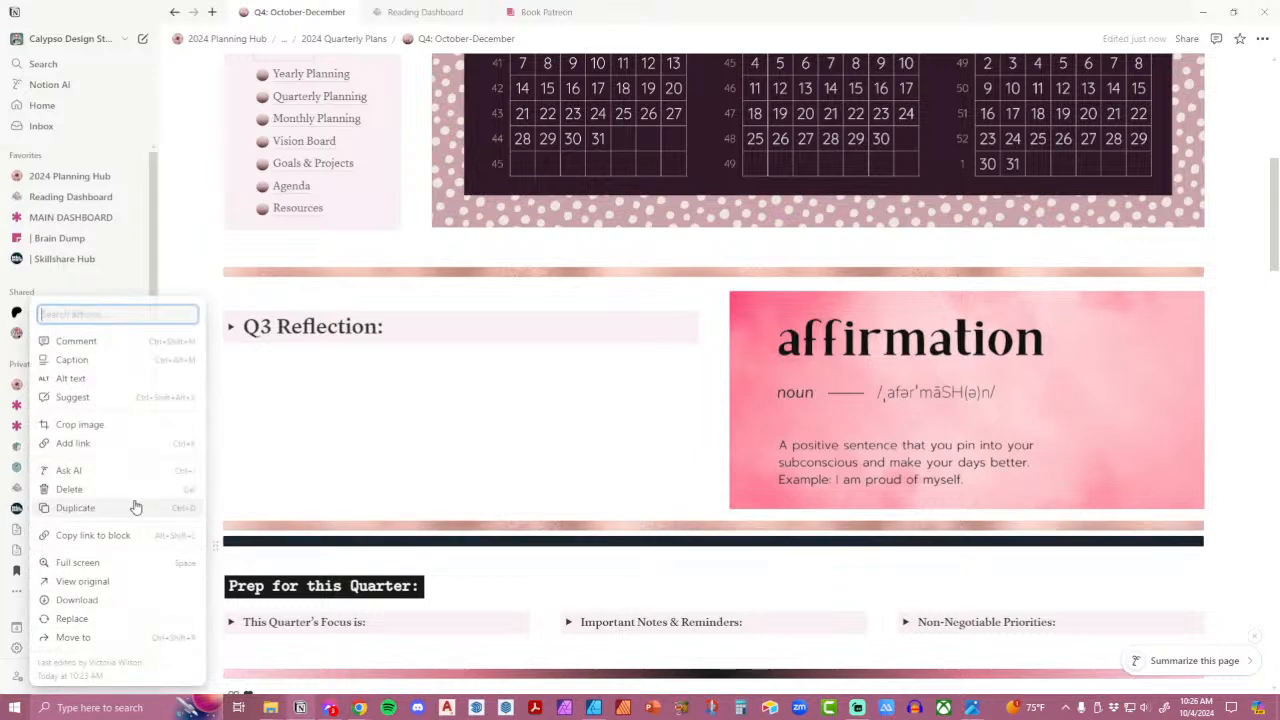
click(94, 491)
Replace the gradient divider above the October–December gallery with the pink polka-dot medium-divider-01.png from the Euphoric-Era images folder.
scroll(983, 470, down, 3)
scroll(983, 470, up, 2)
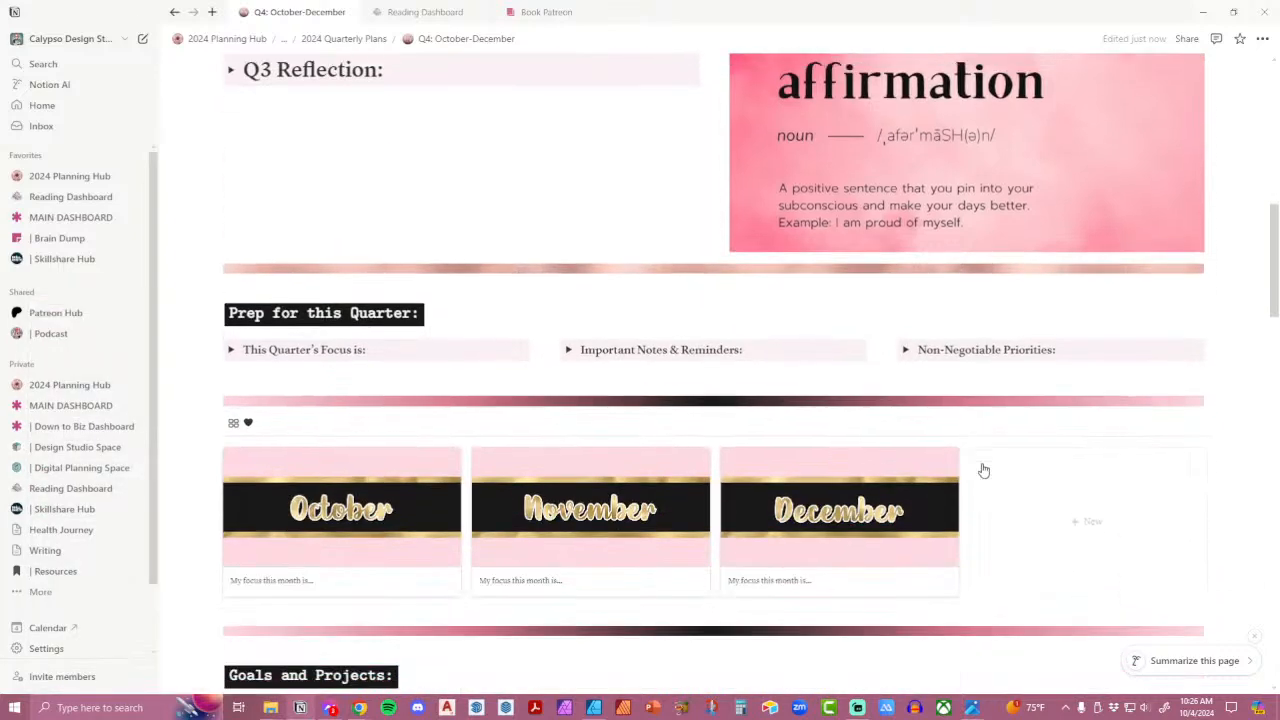
scroll(983, 465, down, 7)
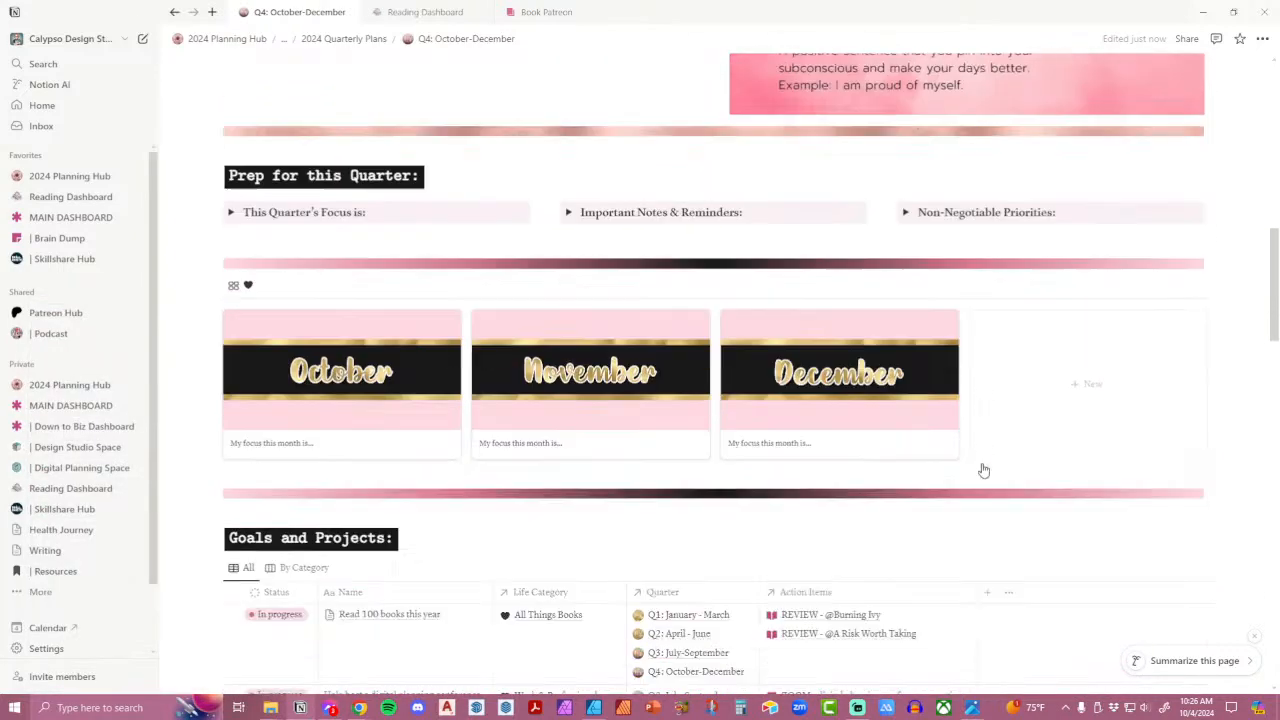
scroll(983, 470, up, 5)
scroll(983, 470, up, 8)
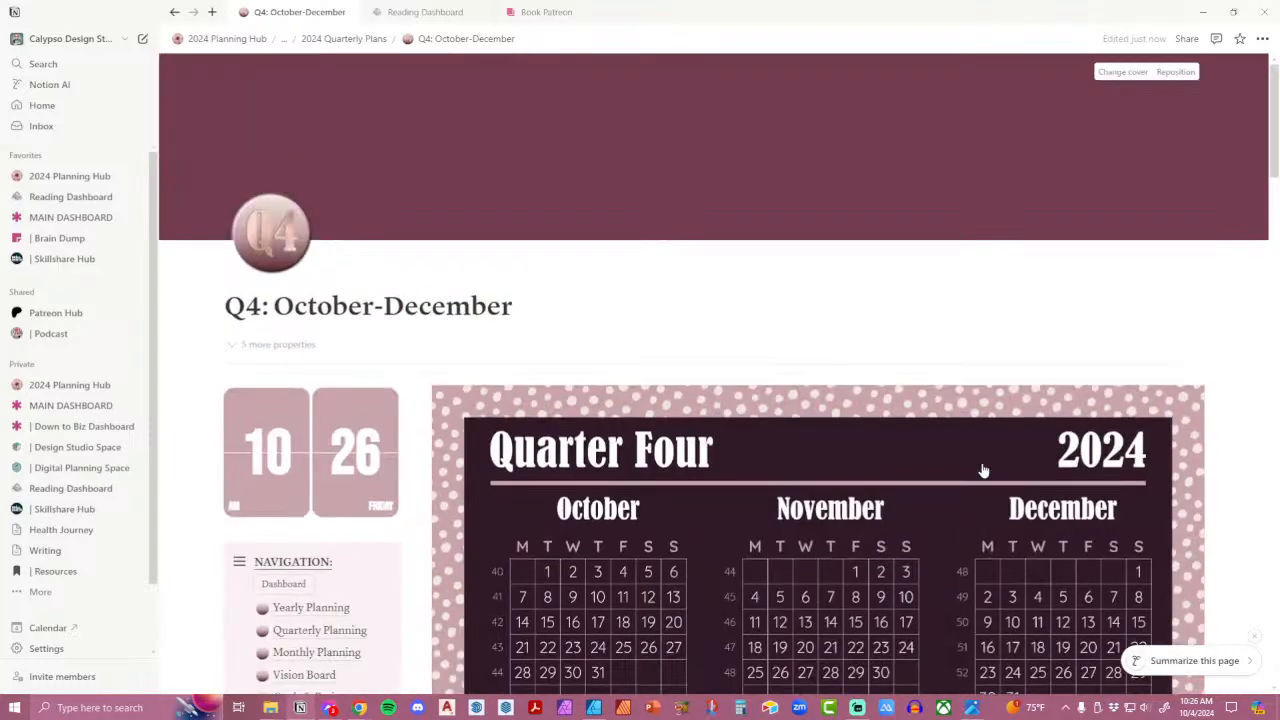
scroll(983, 470, down, 5)
scroll(983, 470, down, 4)
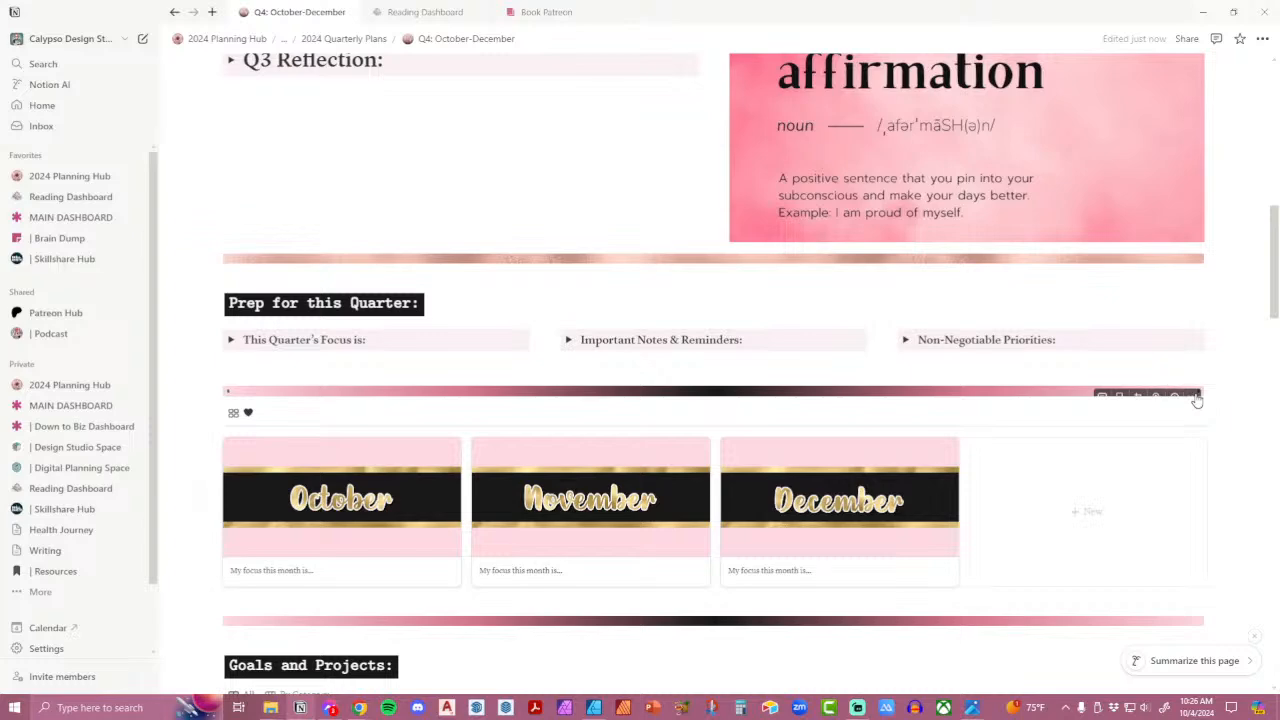
click(1194, 396)
click(1172, 617)
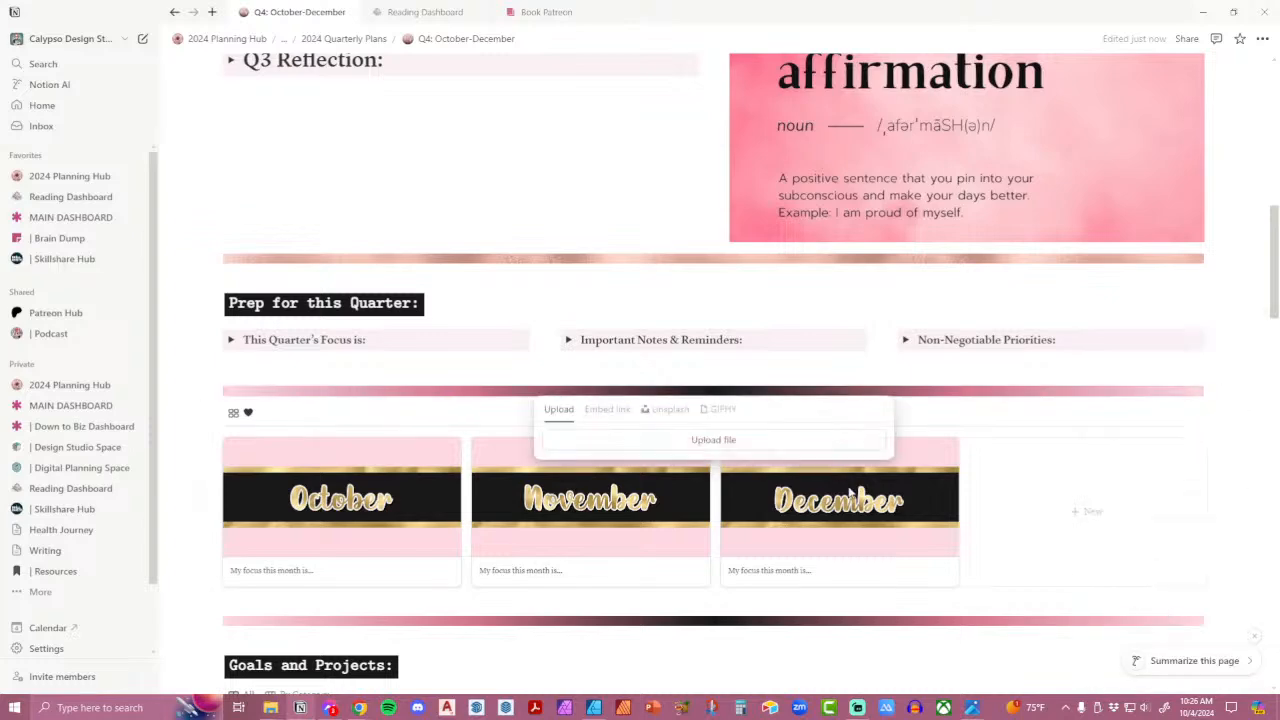
click(780, 449)
scroll(776, 400, down, 15)
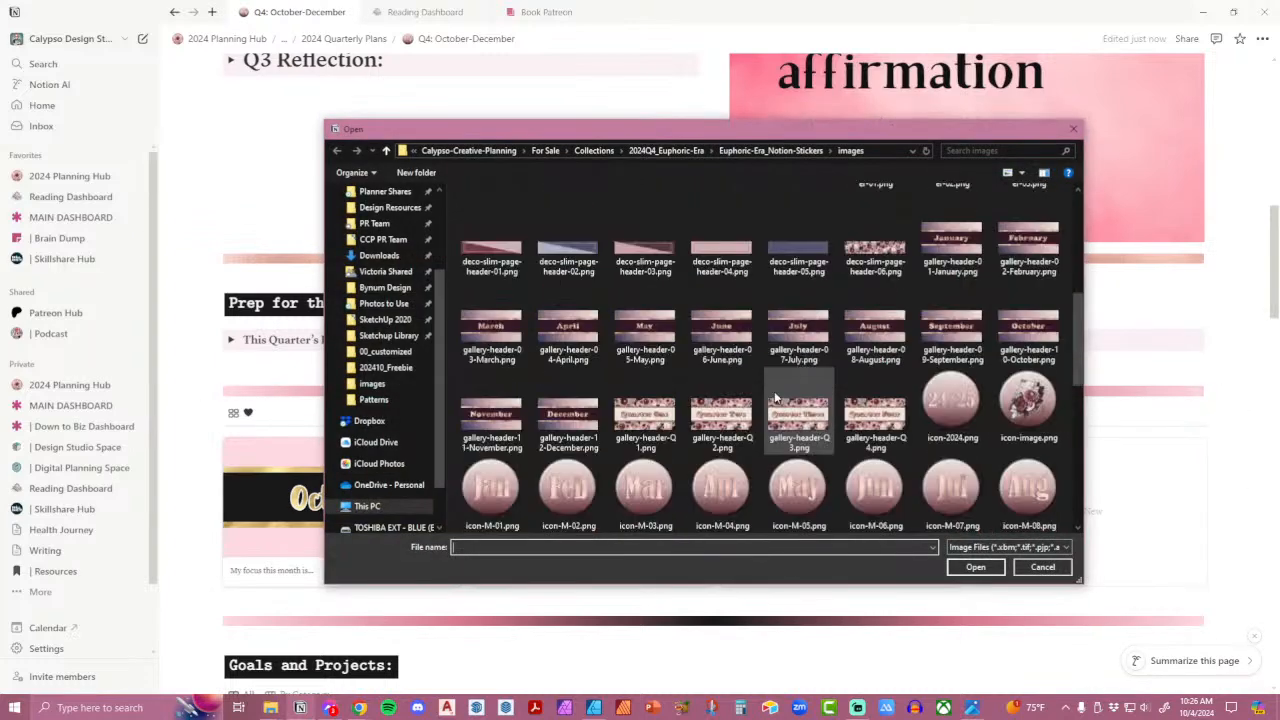
double_click(741, 343)
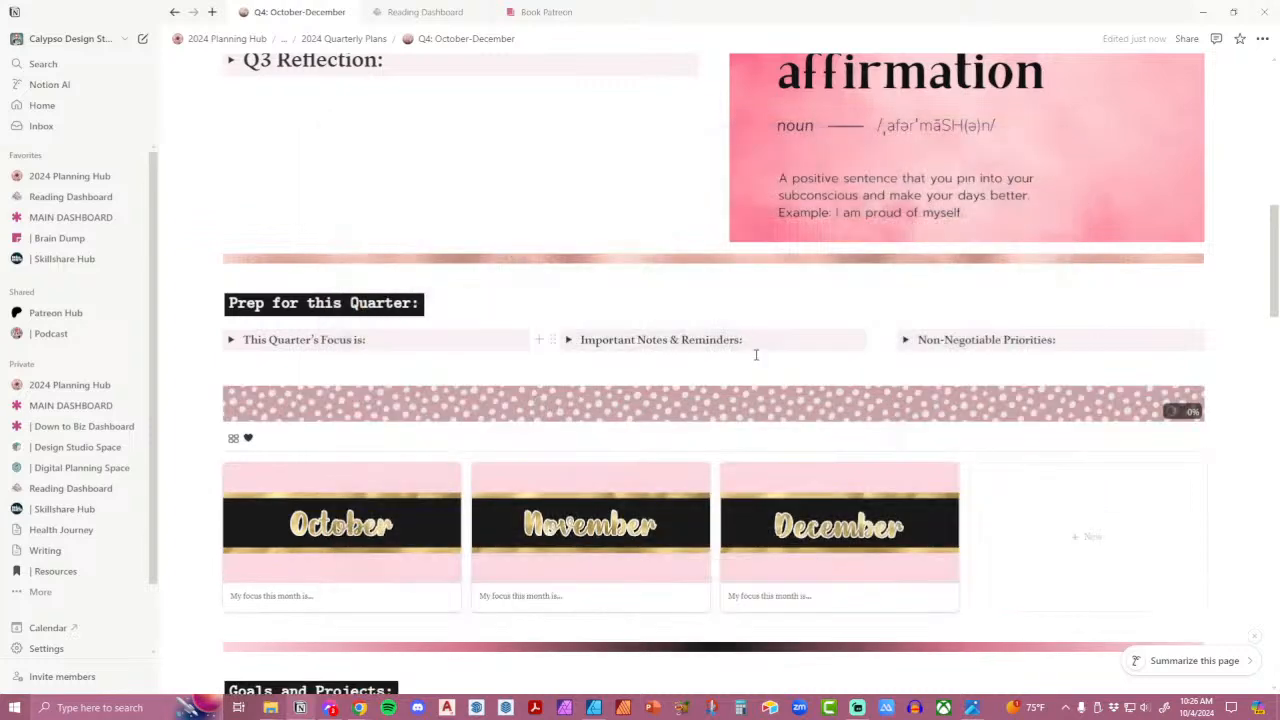
Set the colorbox colour in the "Prep for this Quarter:" heading equation to CAA4AA.
click(359, 312)
double_click(259, 344)
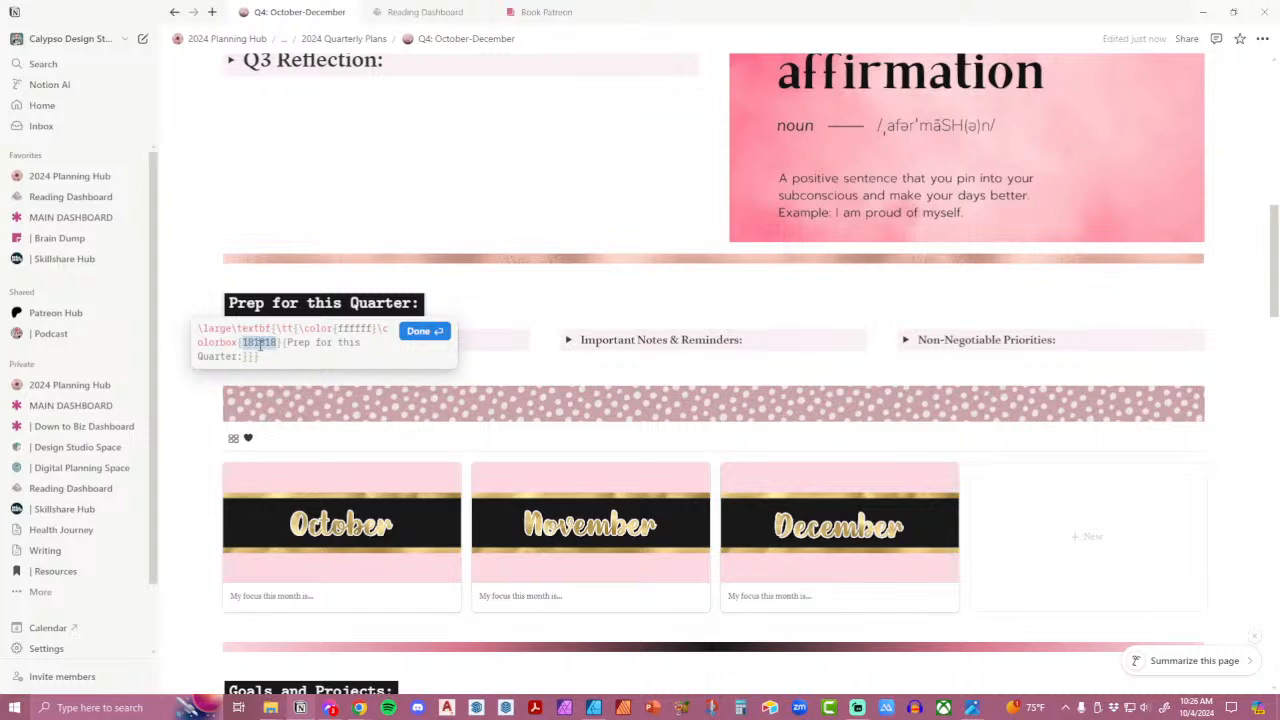
text(CAA9AA)
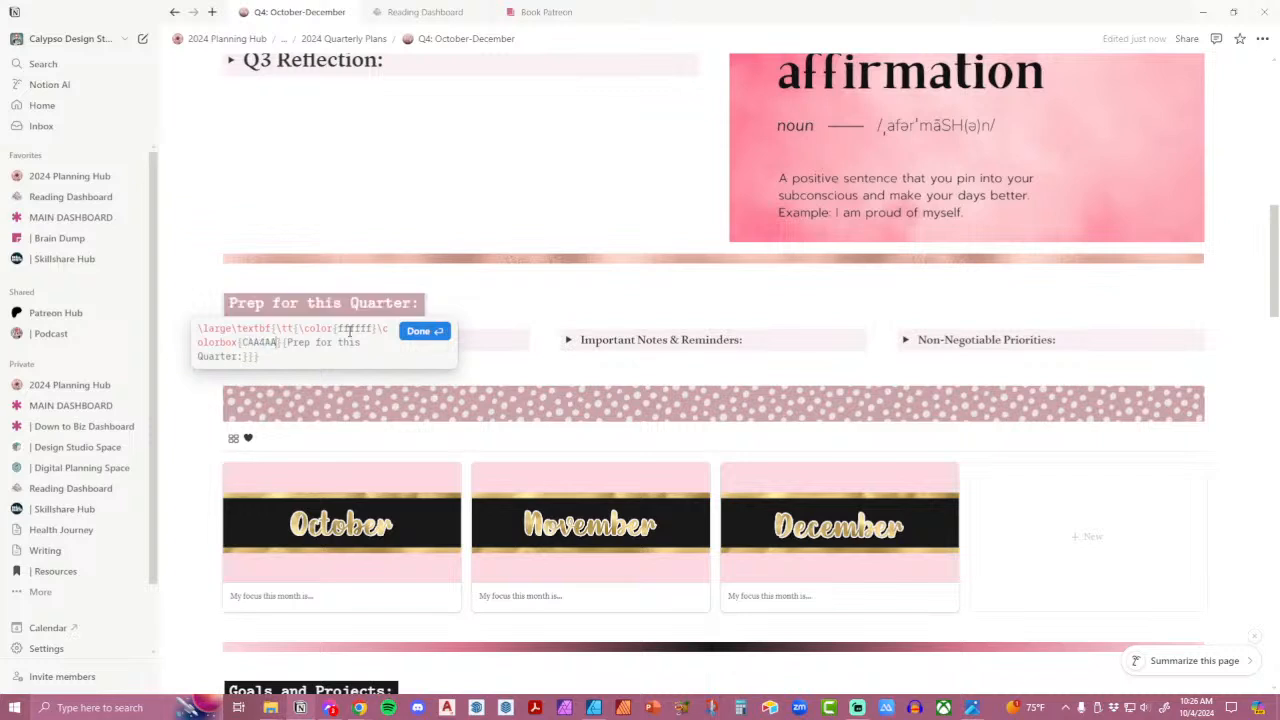
click(420, 331)
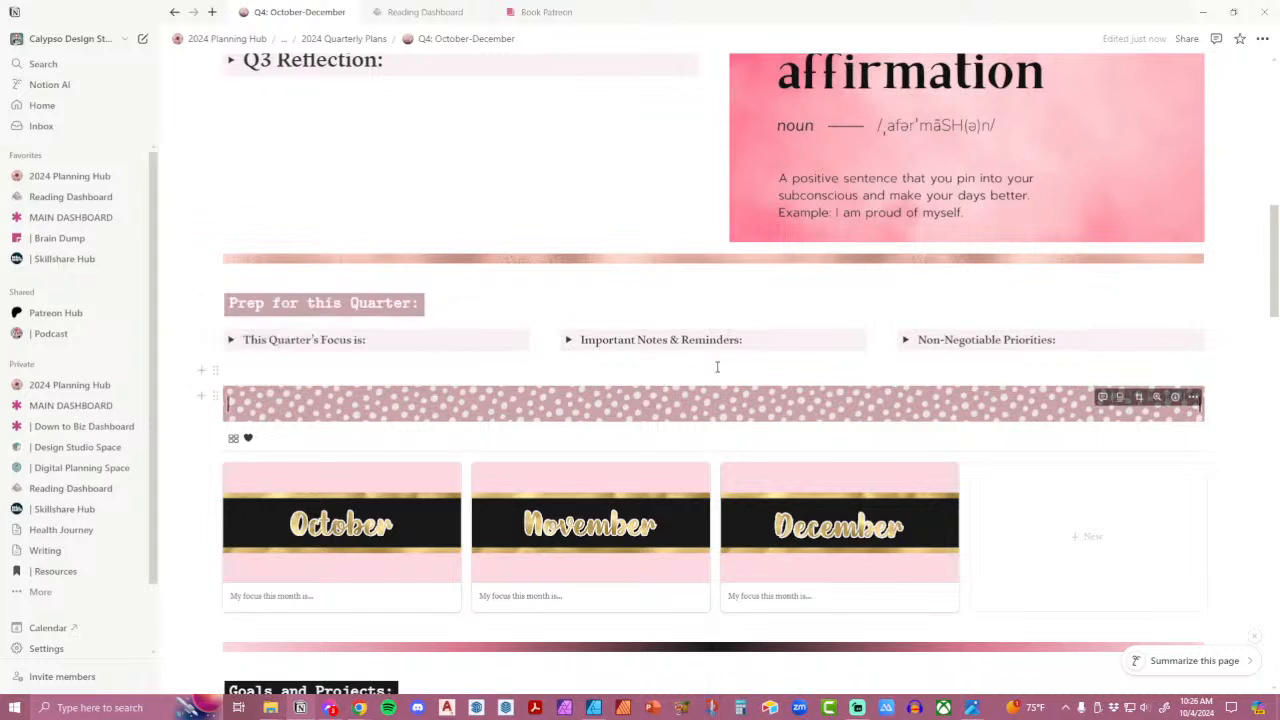
Expand the Non-Negotiable Priorities, Important Notes & Reminders and This Quarter's Focus toggles under "Prep for this Quarter:".
click(906, 340)
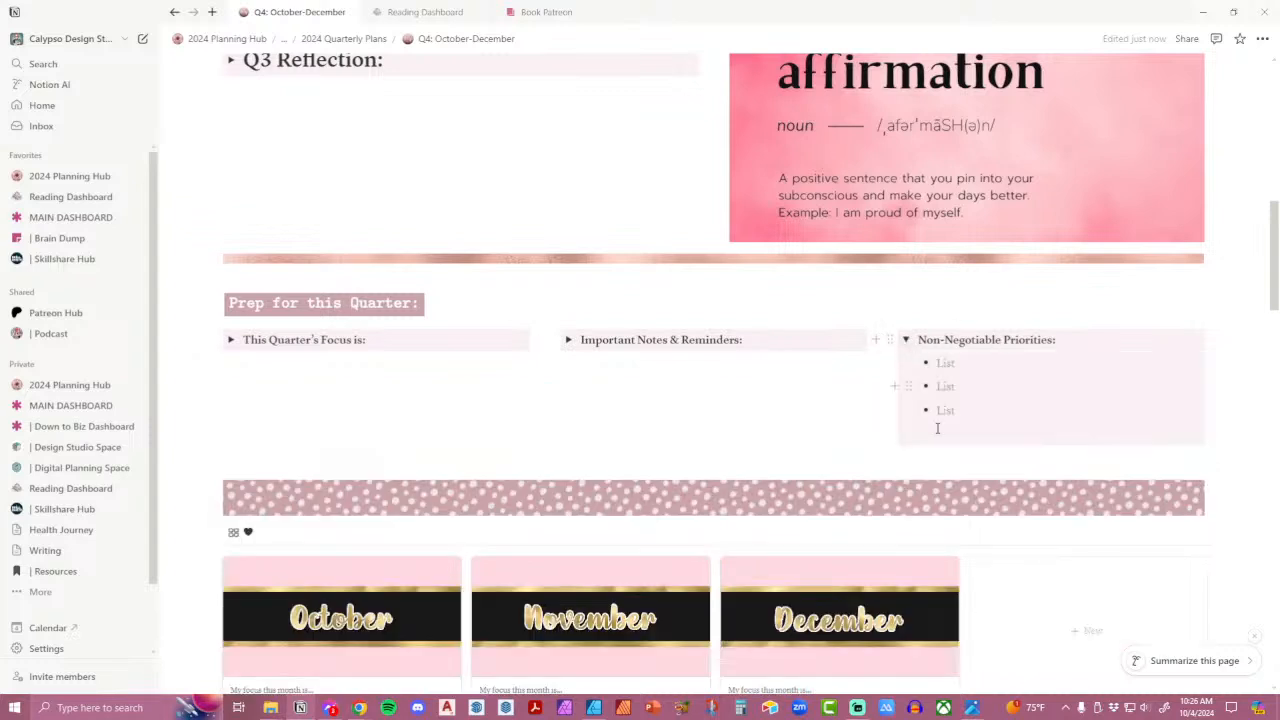
click(569, 341)
click(231, 341)
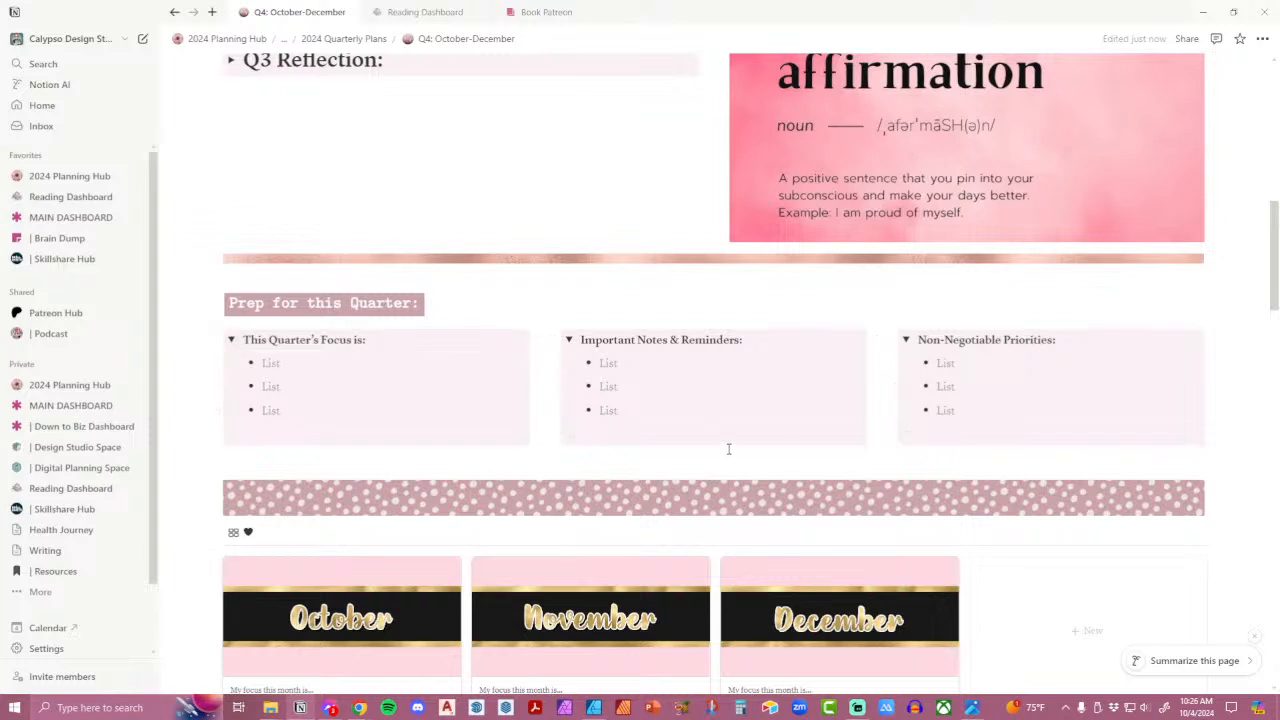
scroll(728, 451, up, 1)
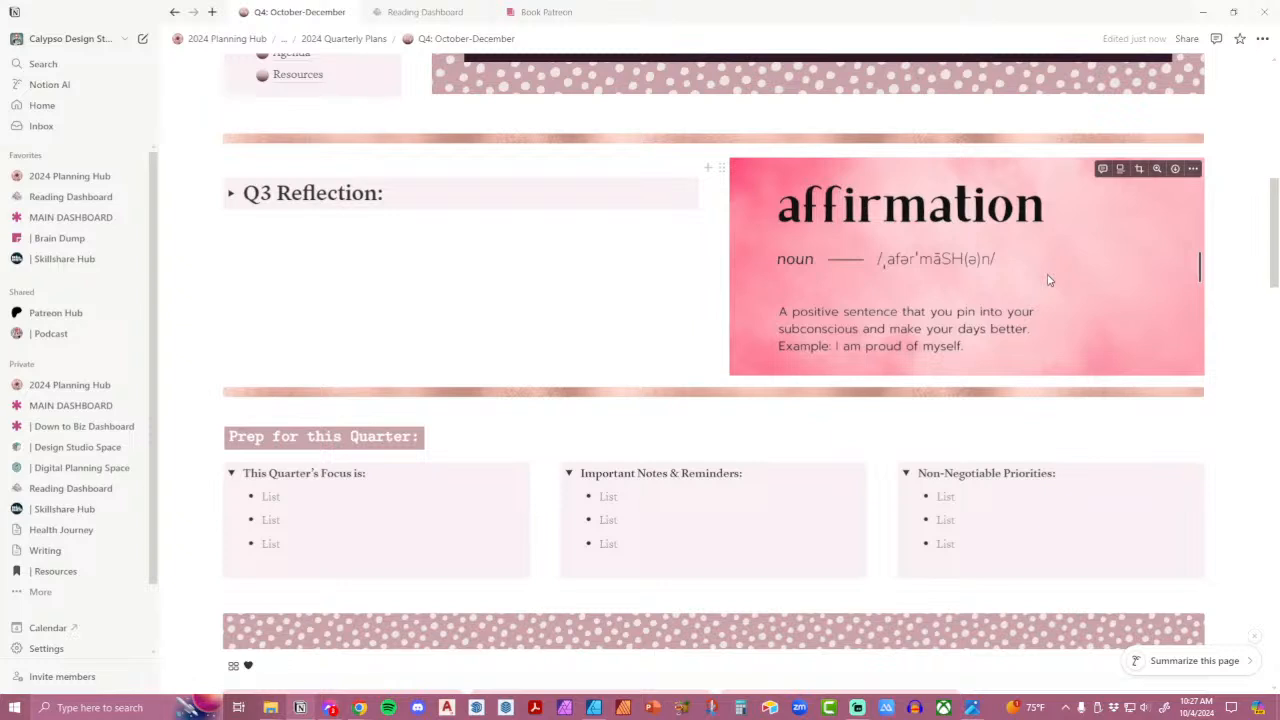
Open the October 2024 page from the quarter's gallery and delete the black-and-gold October image from its Cover property.
scroll(1040, 285, down, 5)
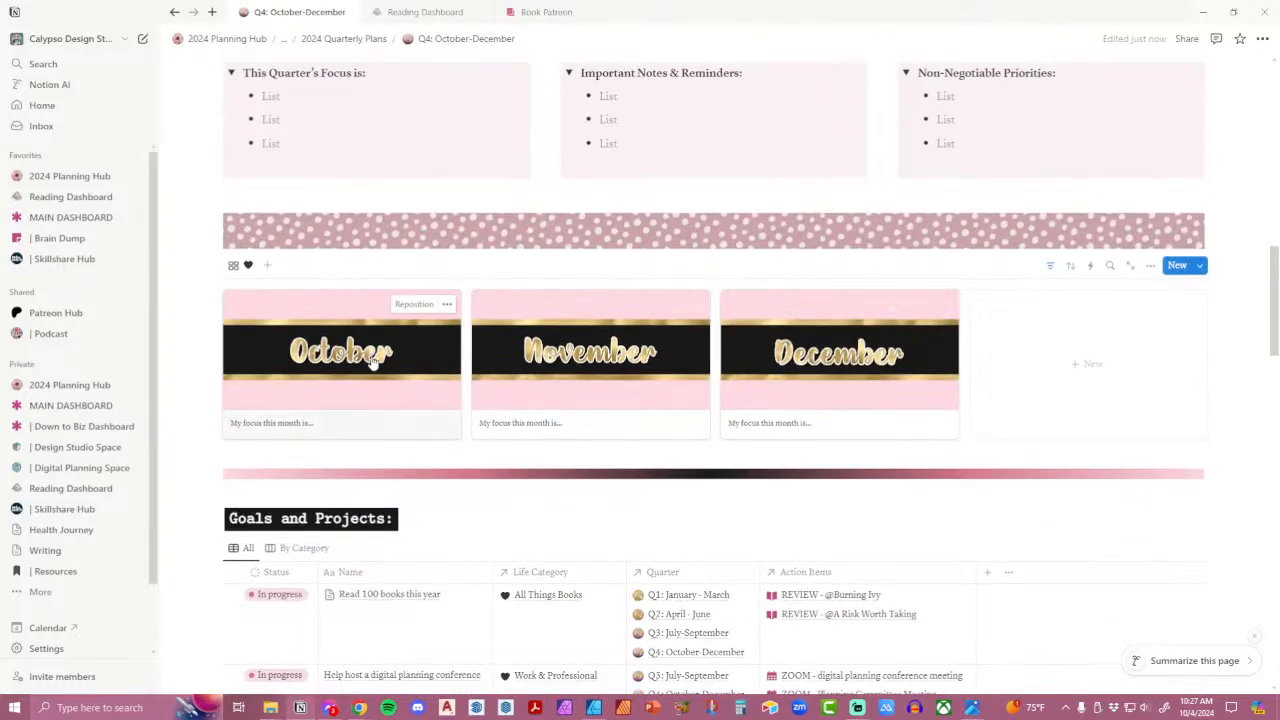
click(381, 360)
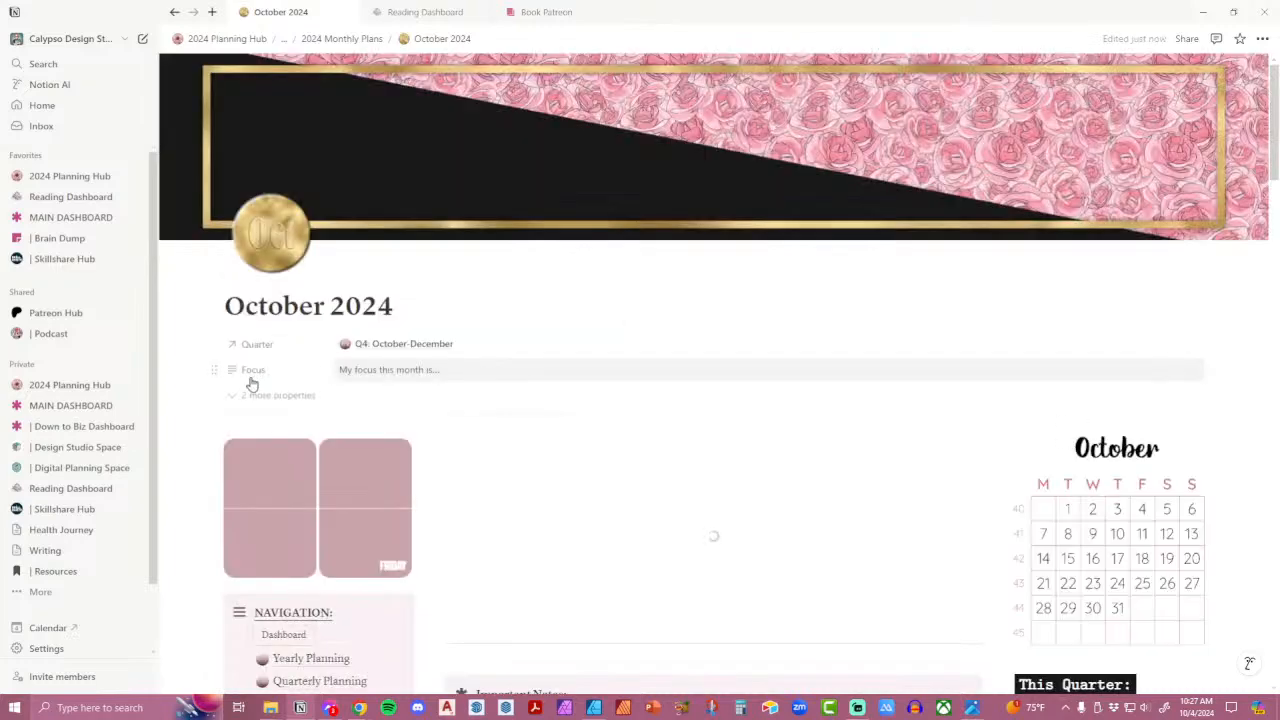
click(250, 400)
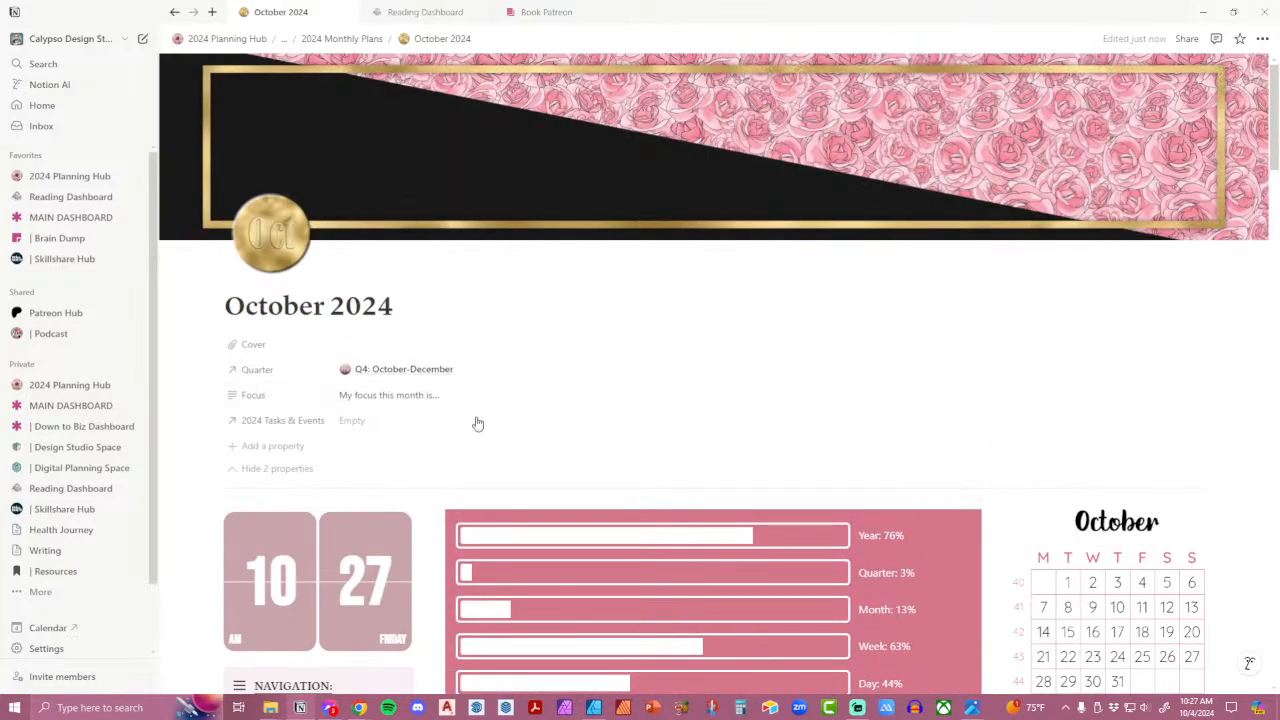
click(414, 350)
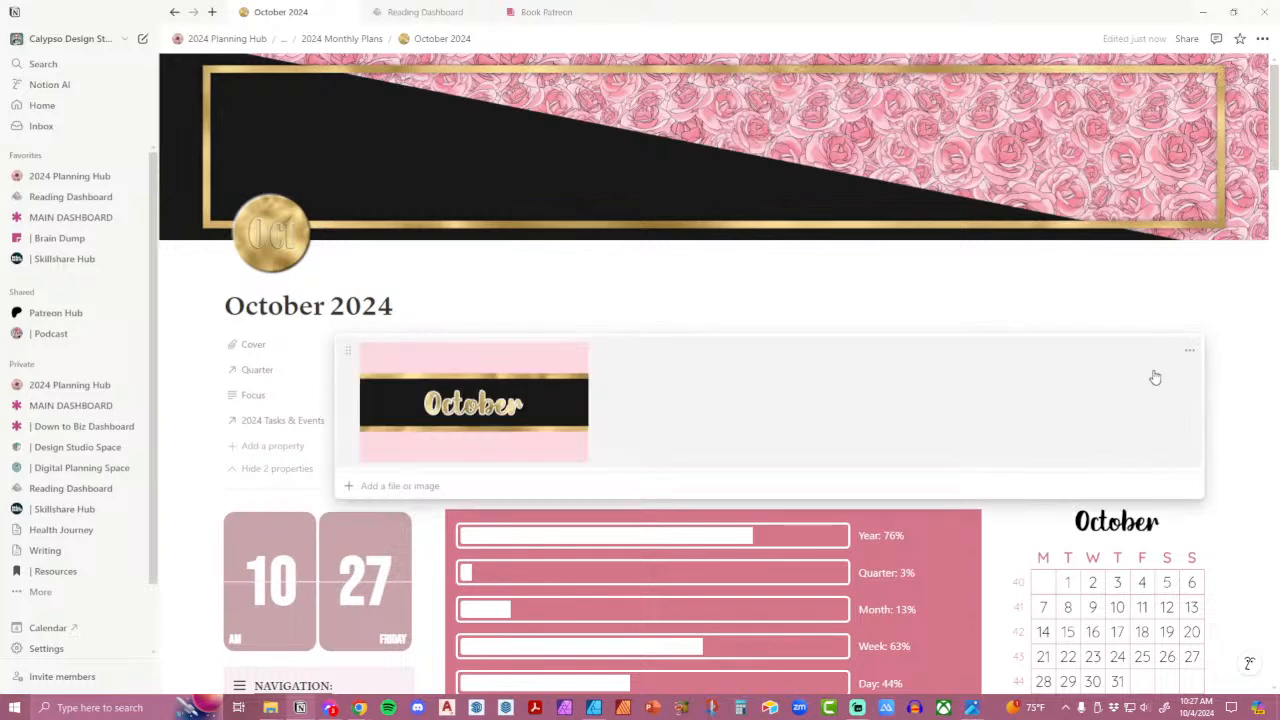
click(1189, 350)
click(1150, 428)
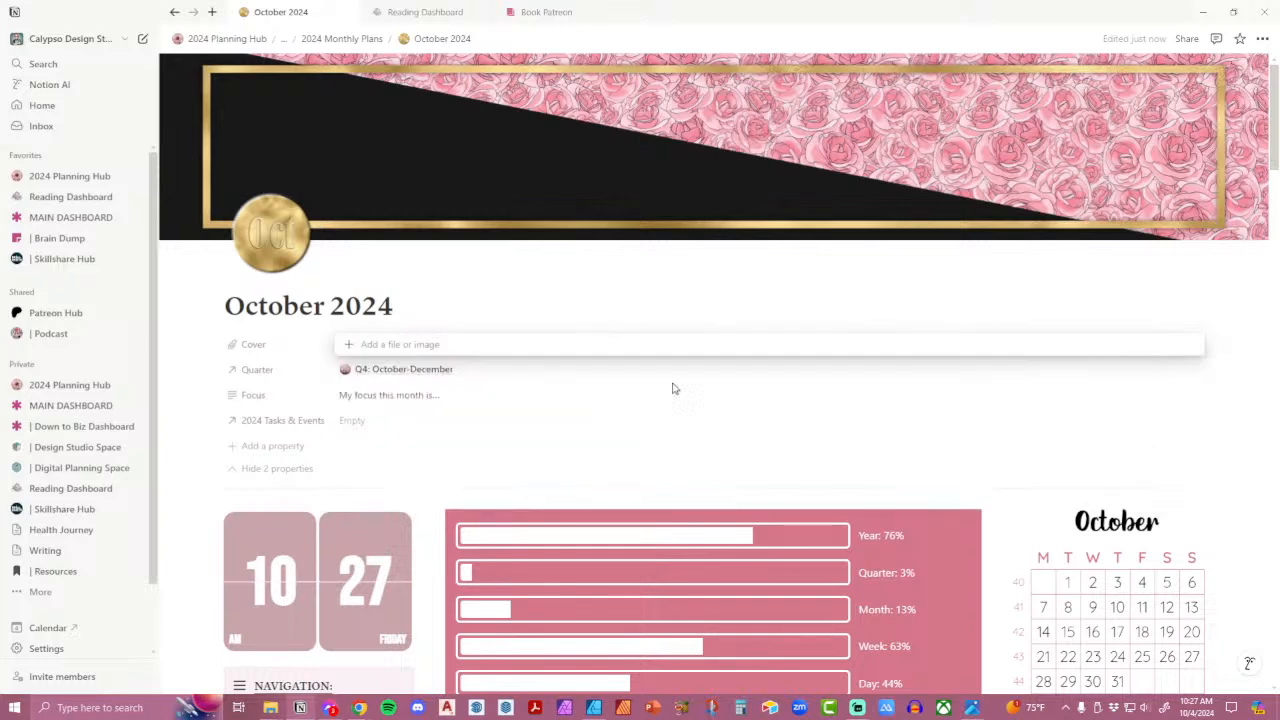
Upload gallery-header-10-October.png from the Euphoric-Era images folder to the Cover property.
click(400, 346)
click(766, 402)
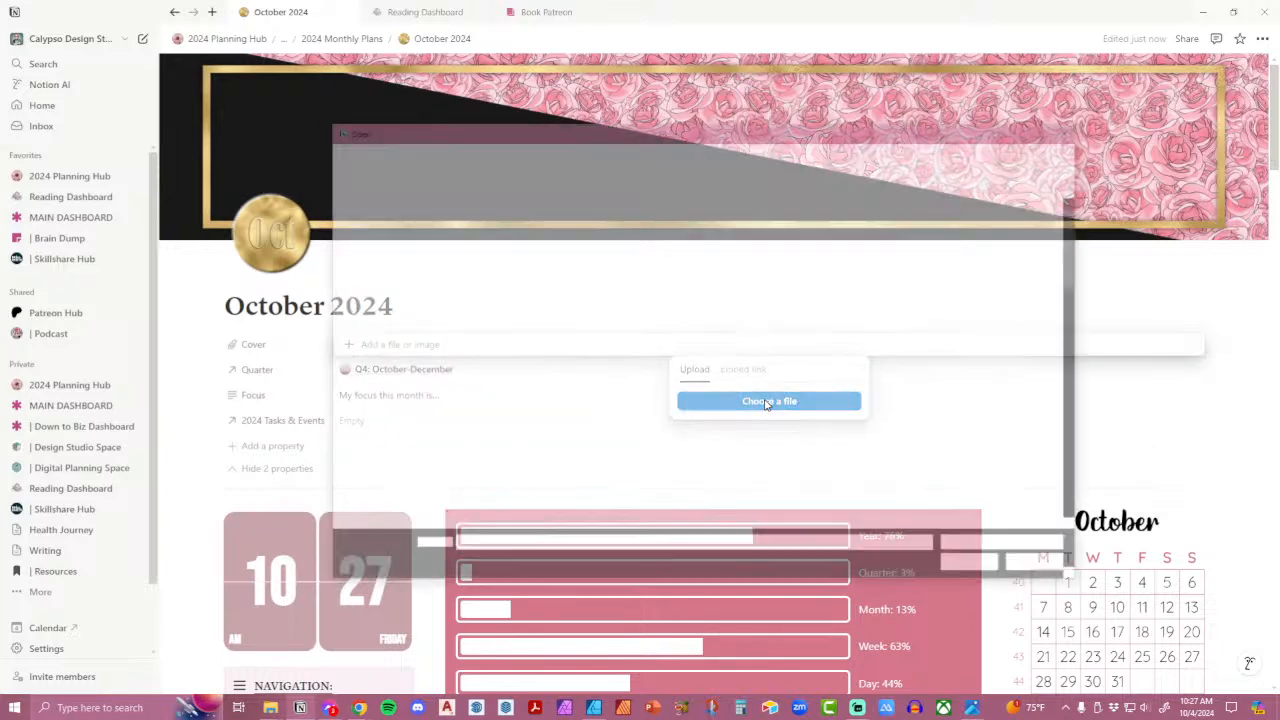
scroll(776, 418, down, 10)
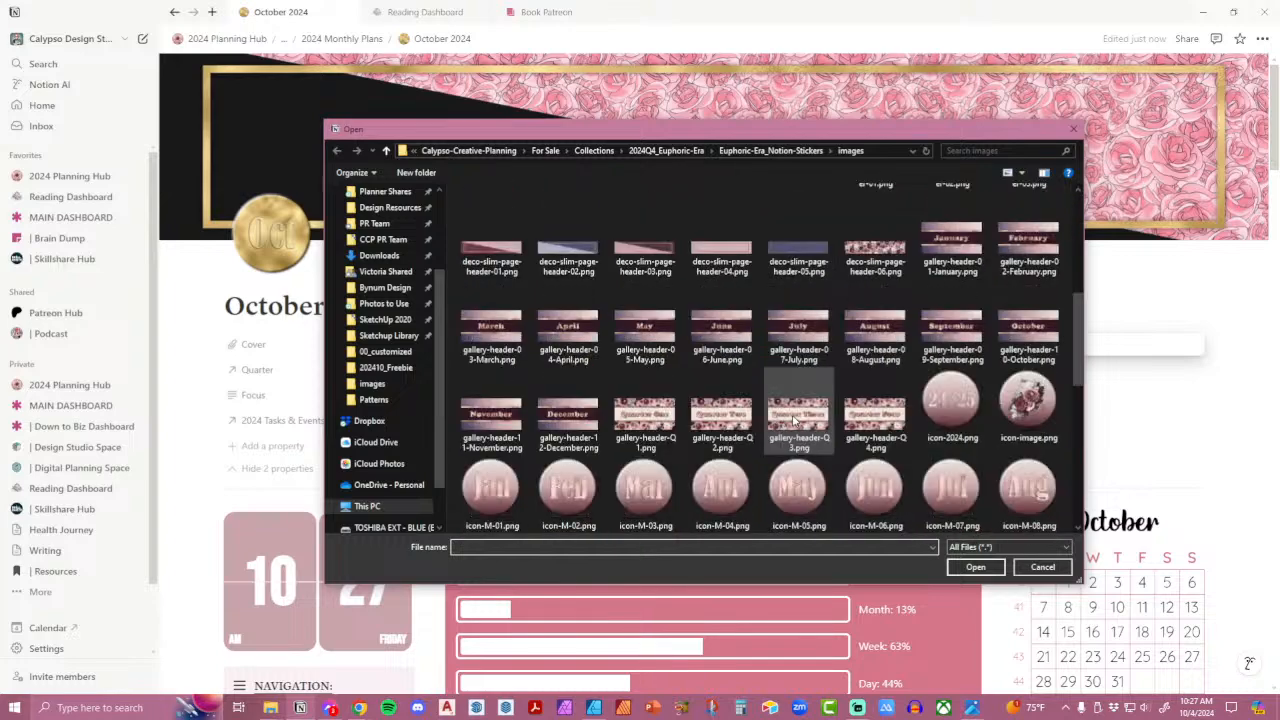
scroll(995, 421, up, 8)
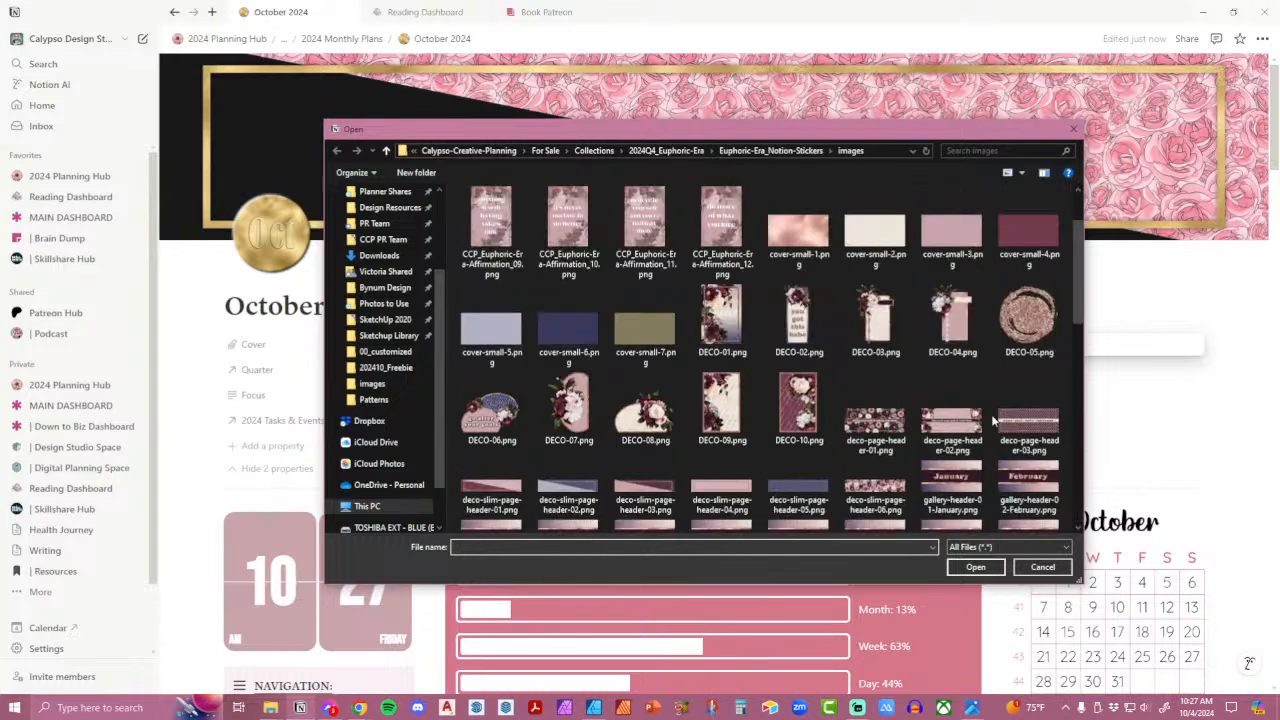
scroll(990, 420, down, 4)
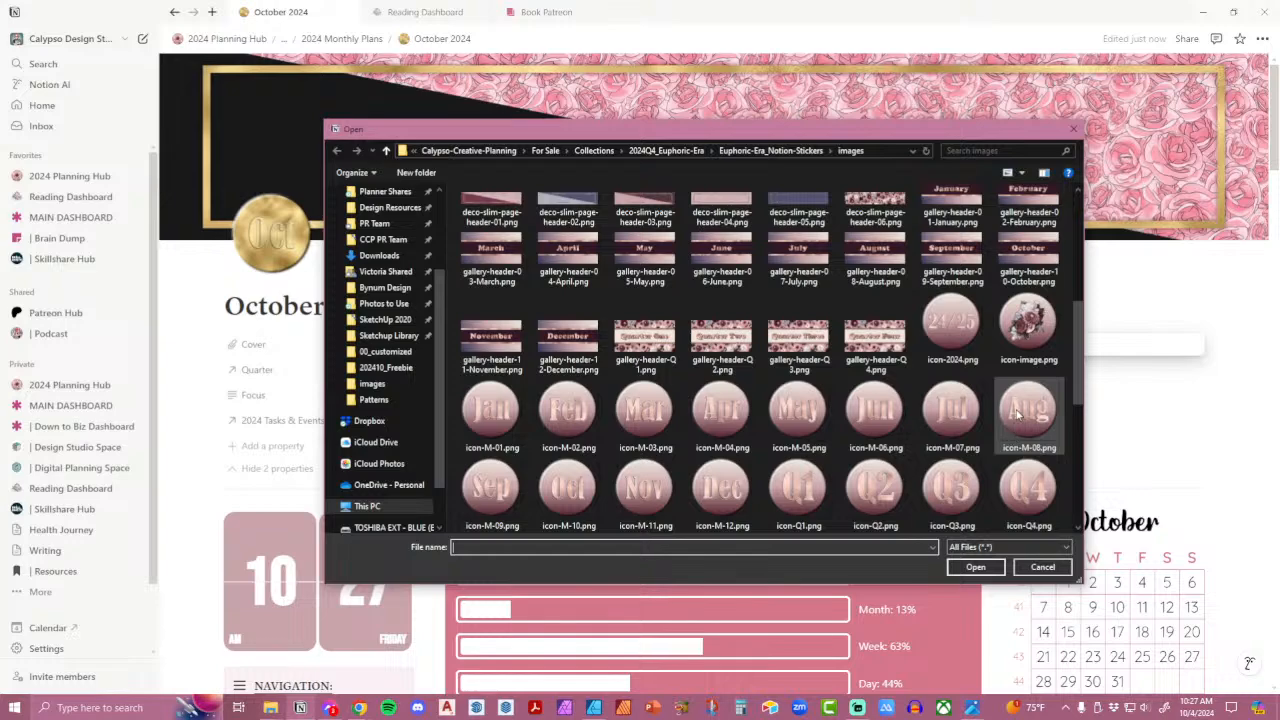
click(1023, 260)
double_click(1023, 260)
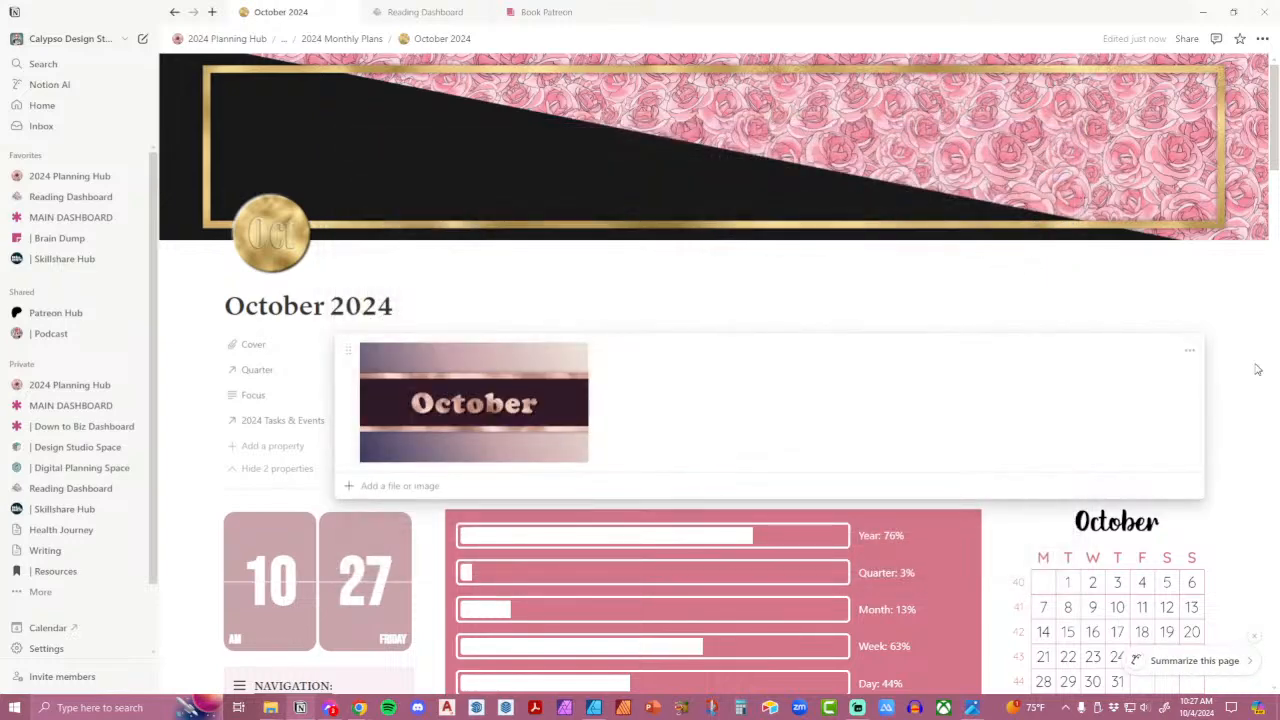
click(270, 234)
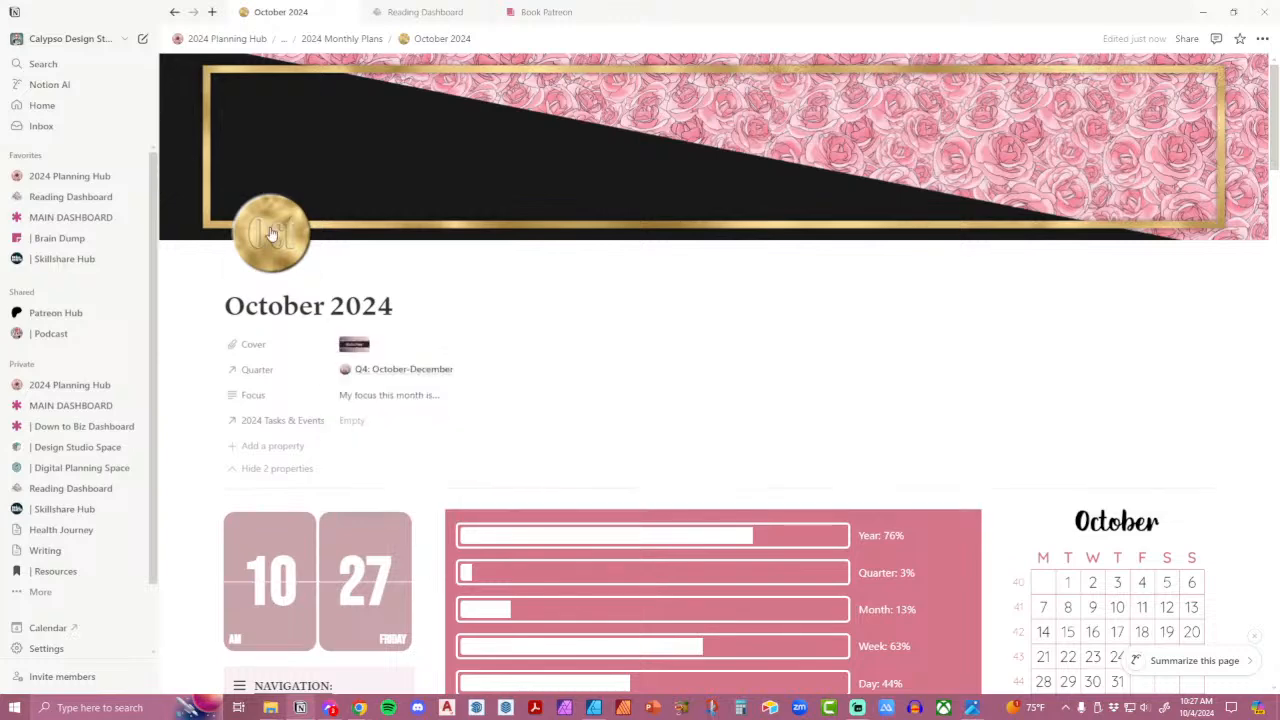
Replace the October 2024 page icon with icon-M-10.png from the Euphoric-Era images folder.
click(270, 234)
click(231, 296)
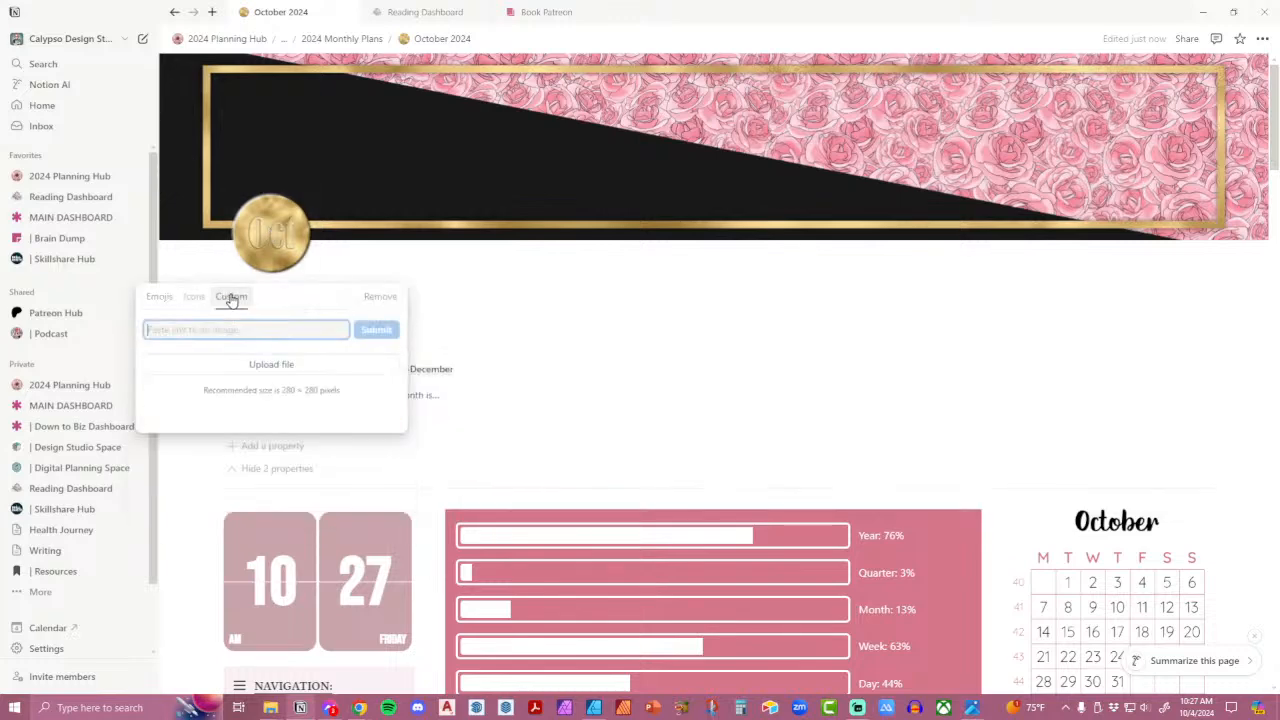
click(224, 368)
scroll(900, 420, down, 10)
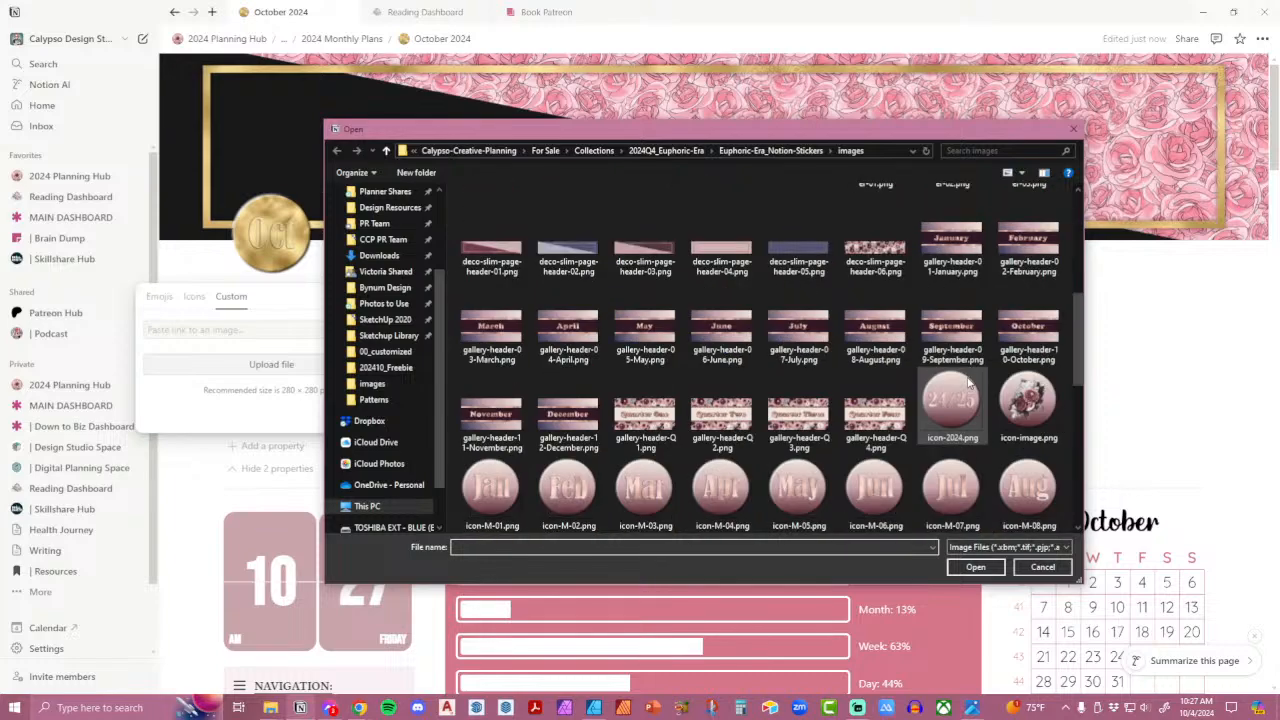
scroll(967, 376, up, 5)
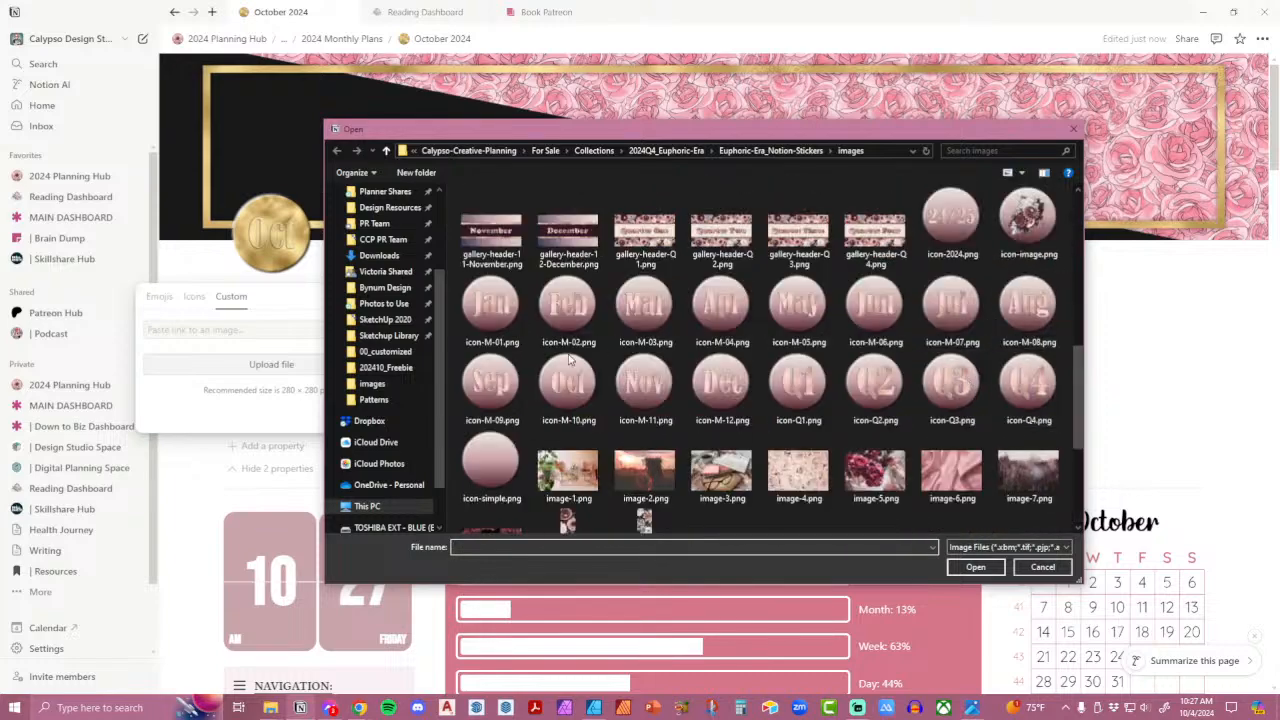
double_click(568, 385)
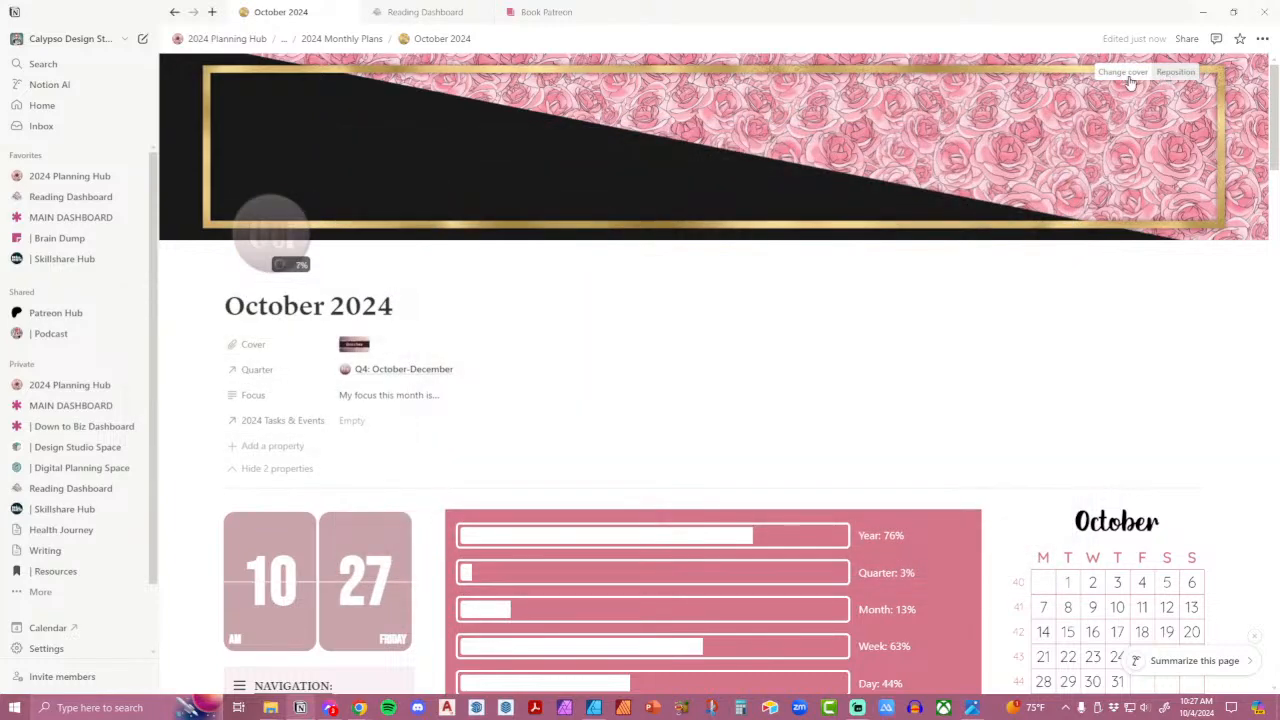
Replace the October 2024 page cover with the burgundy and pink polka-dot header image that has a rose-gold frame.
click(1123, 72)
click(975, 97)
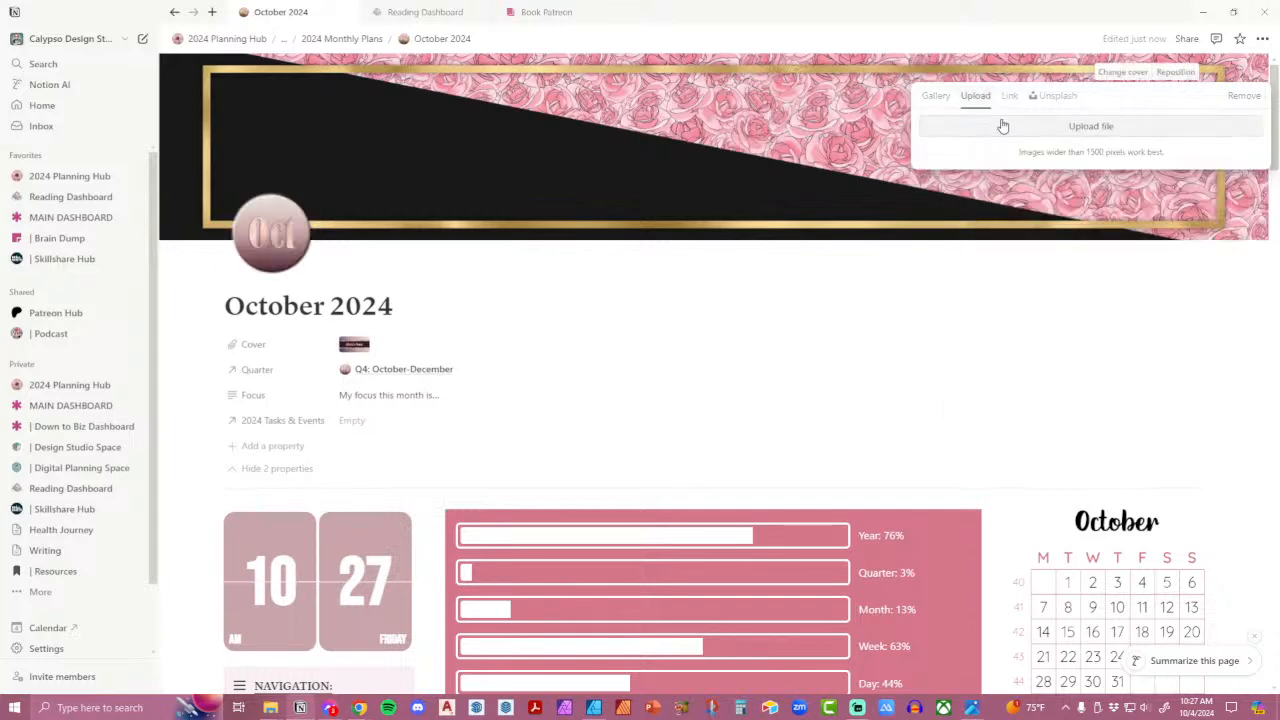
click(1007, 131)
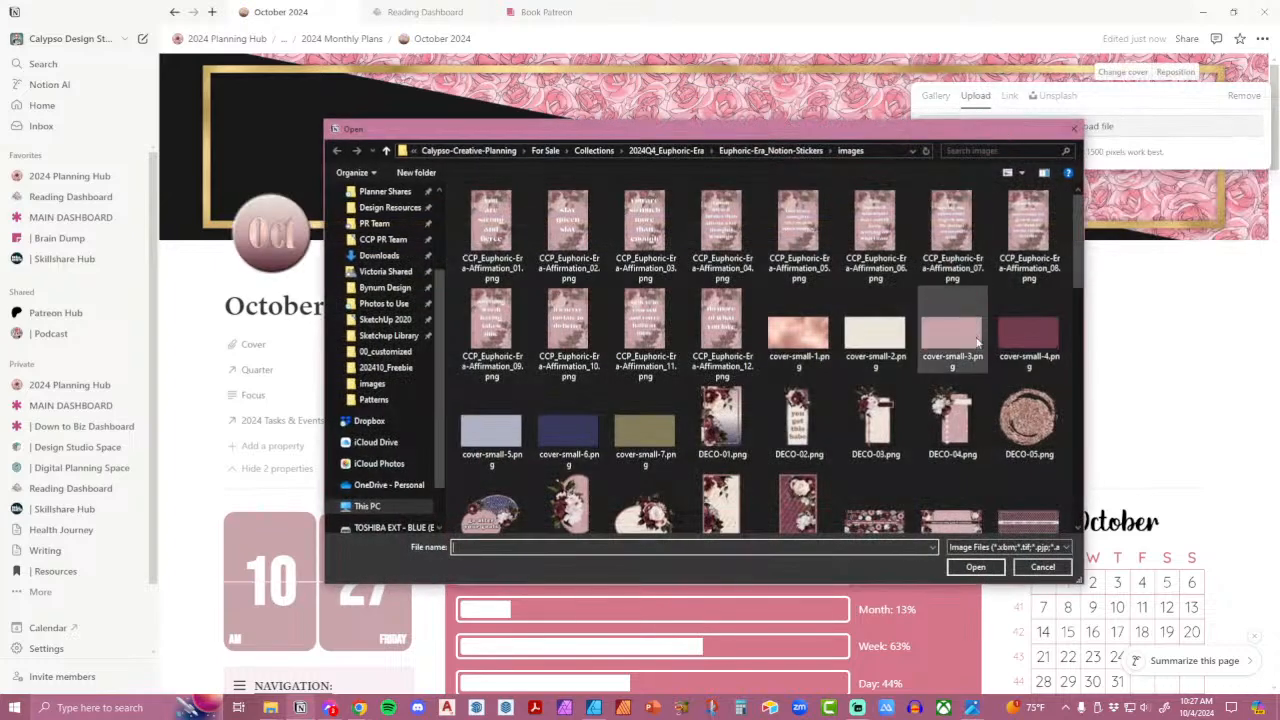
scroll(977, 342, down, 1)
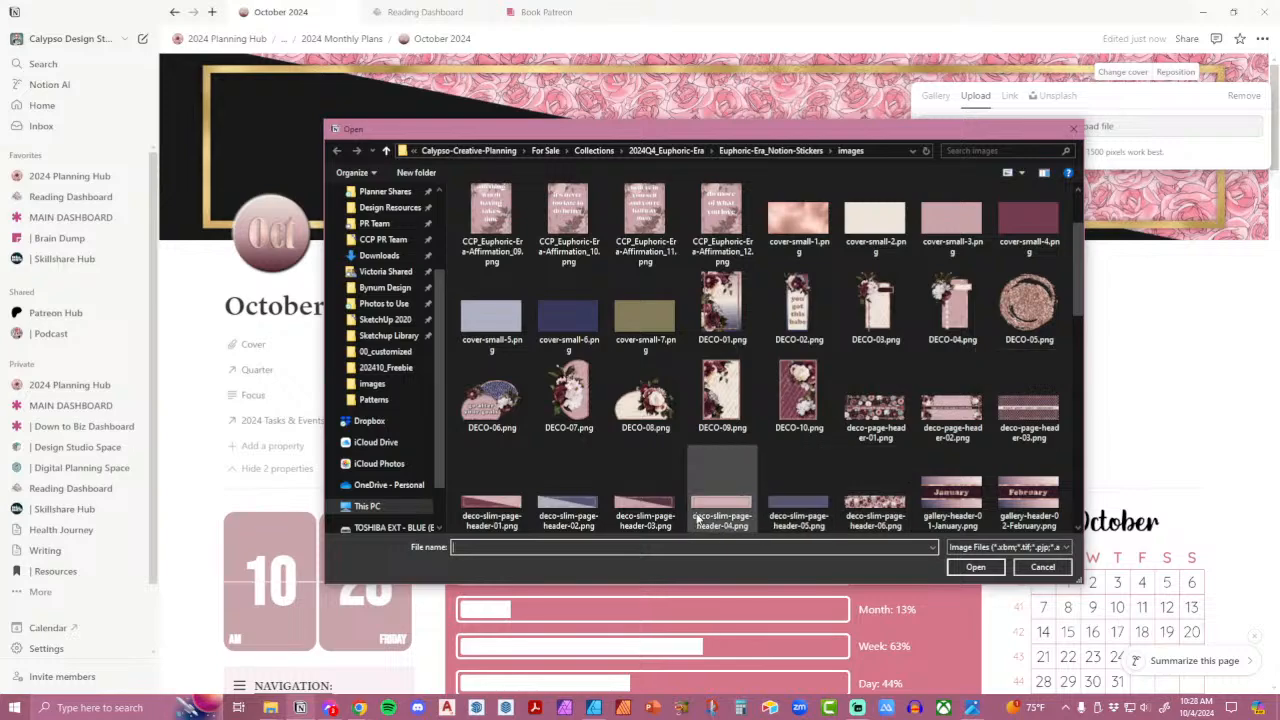
scroll(507, 507, down, 3)
scroll(720, 425, down, 3)
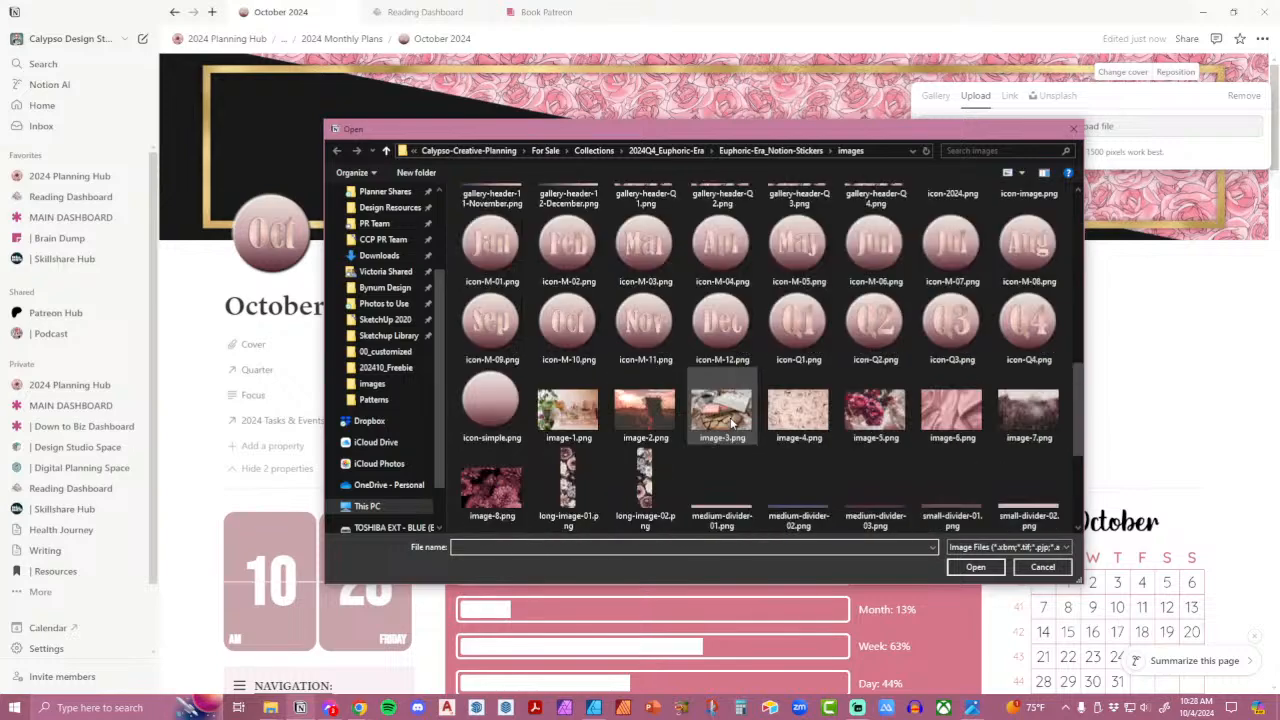
scroll(716, 424, up, 6)
double_click(716, 424)
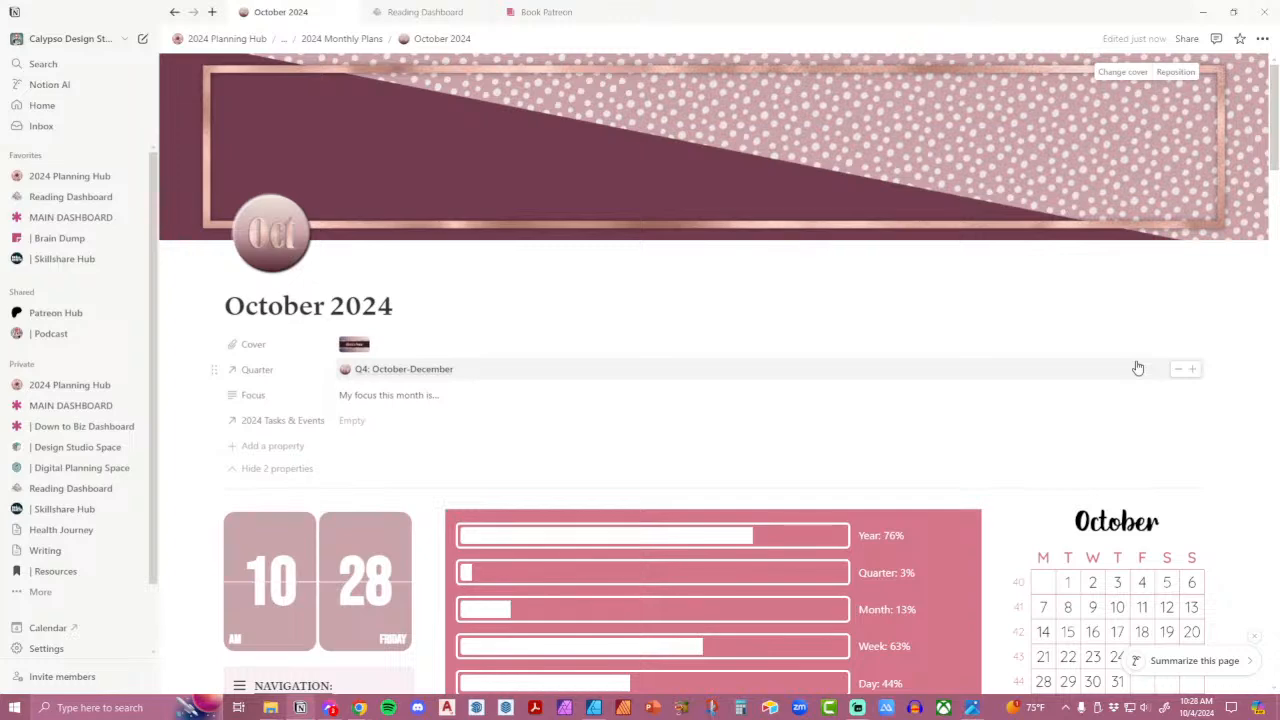
Replace the October mini calendar image with 2024-MS-MINI-CALENDAR-10.png from the calendar-images folder.
scroll(1150, 380, down, 2)
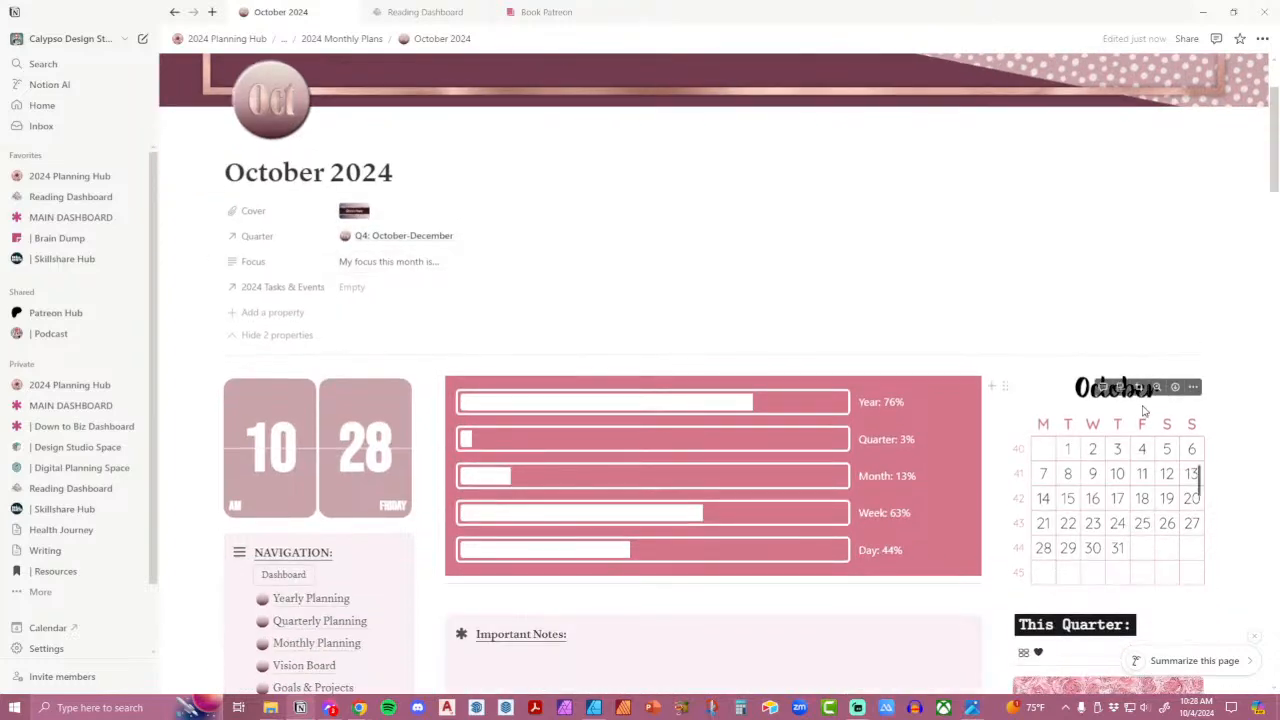
click(1193, 388)
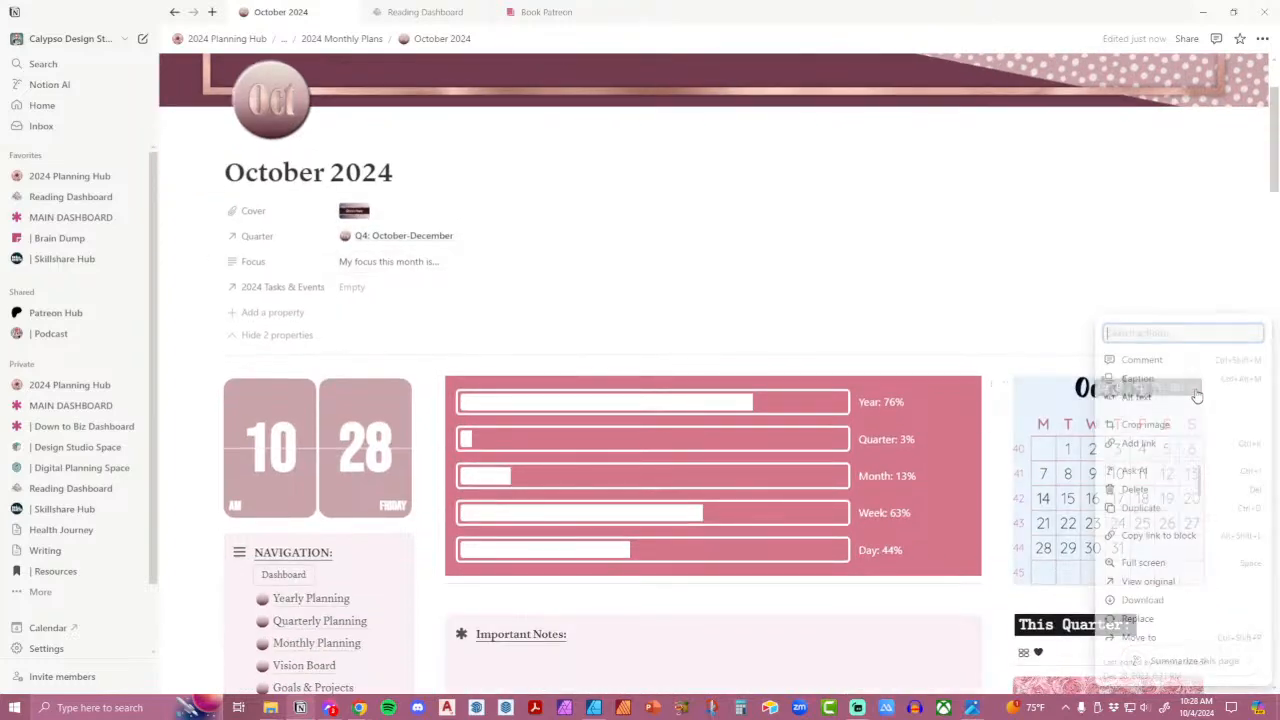
click(1137, 618)
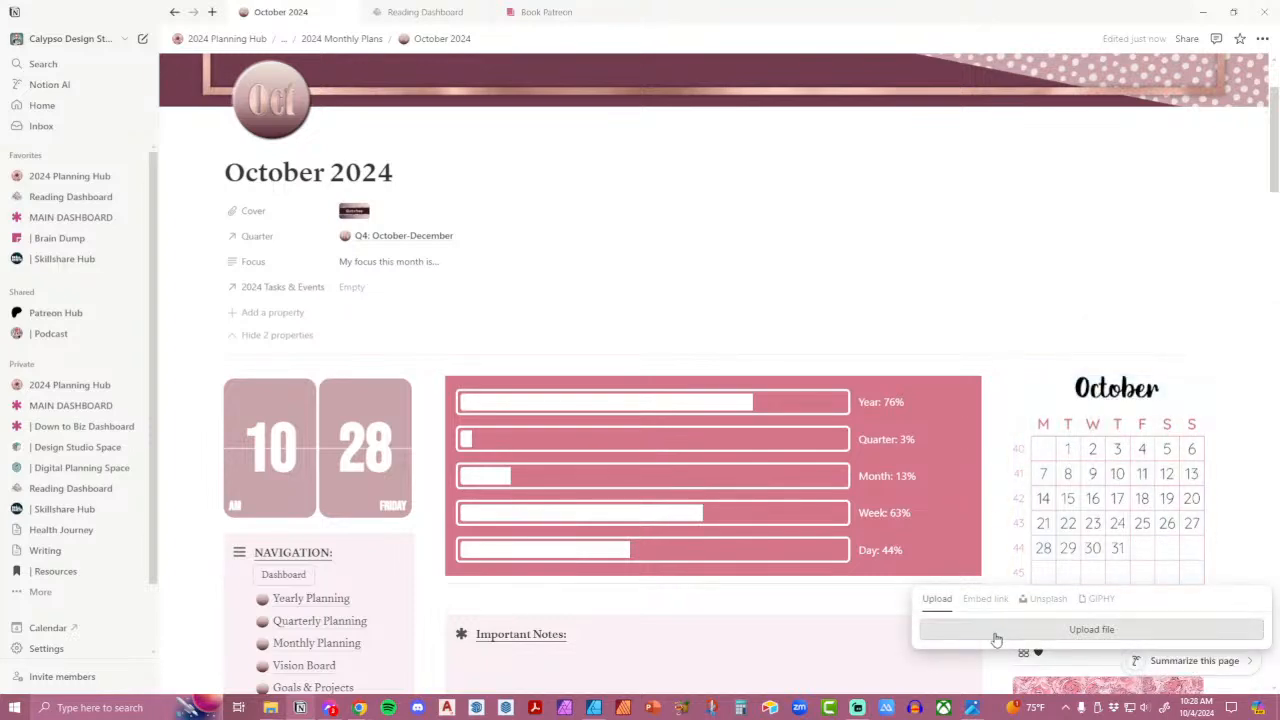
click(996, 640)
scroll(686, 300, down, 2)
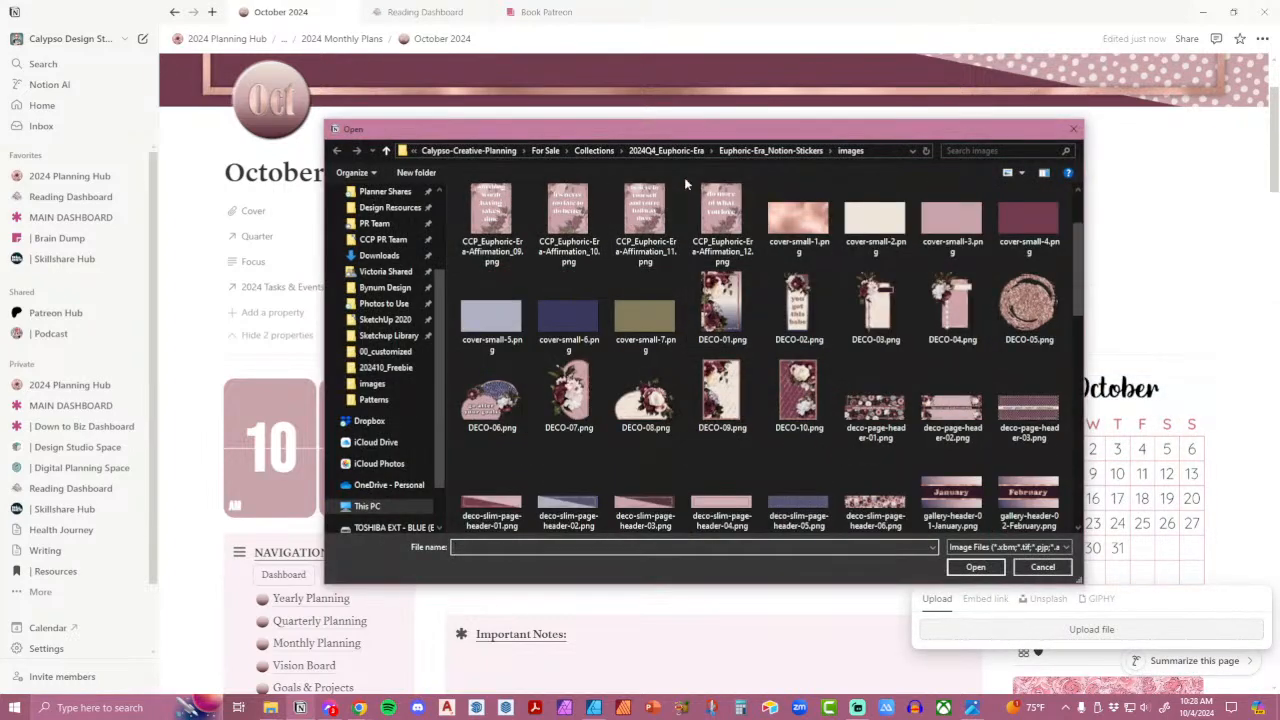
click(725, 151)
double_click(560, 219)
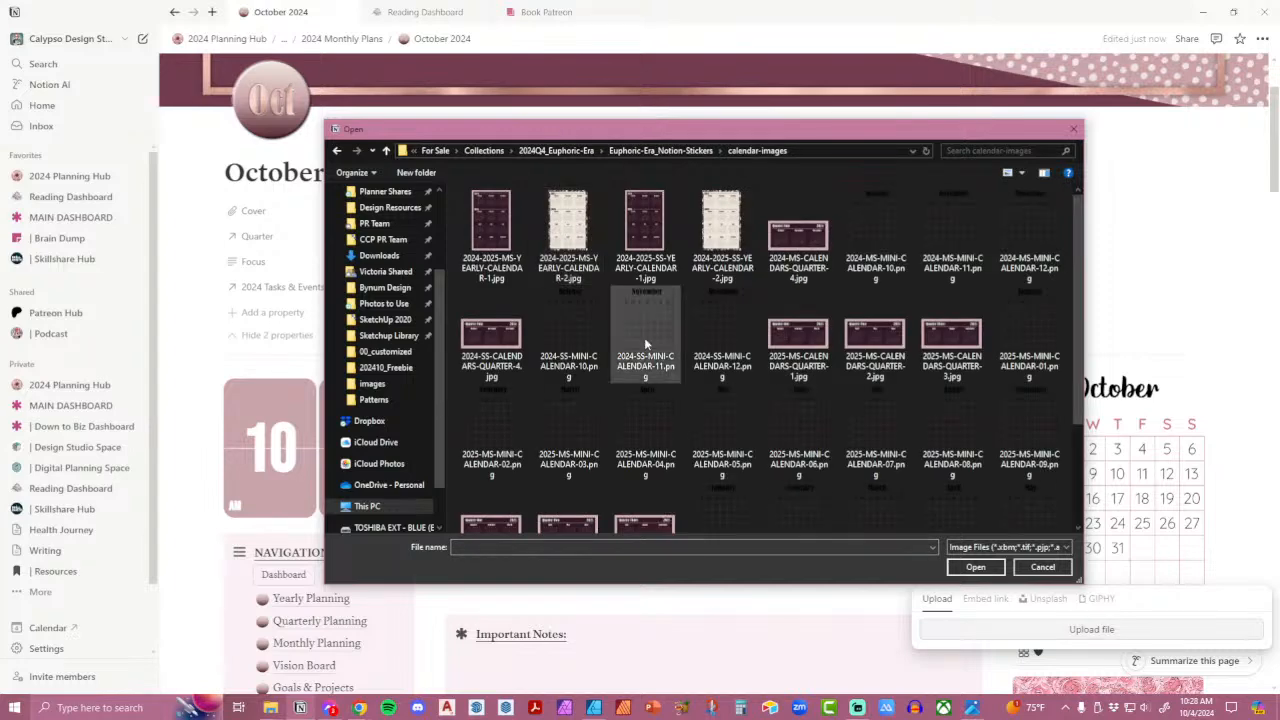
click(874, 225)
double_click(874, 225)
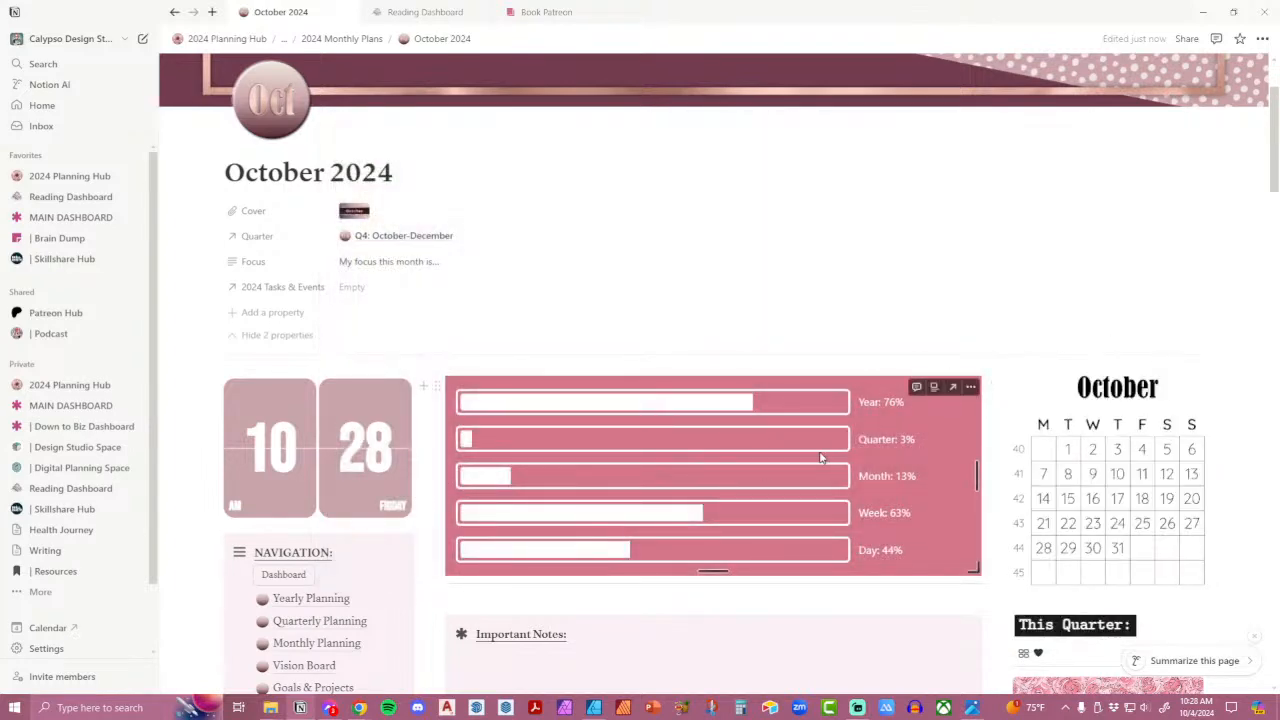
Open the Resources page and select the dusty-pink progress bar embed in the Progress Bar Stash.
scroll(526, 485, down, 3)
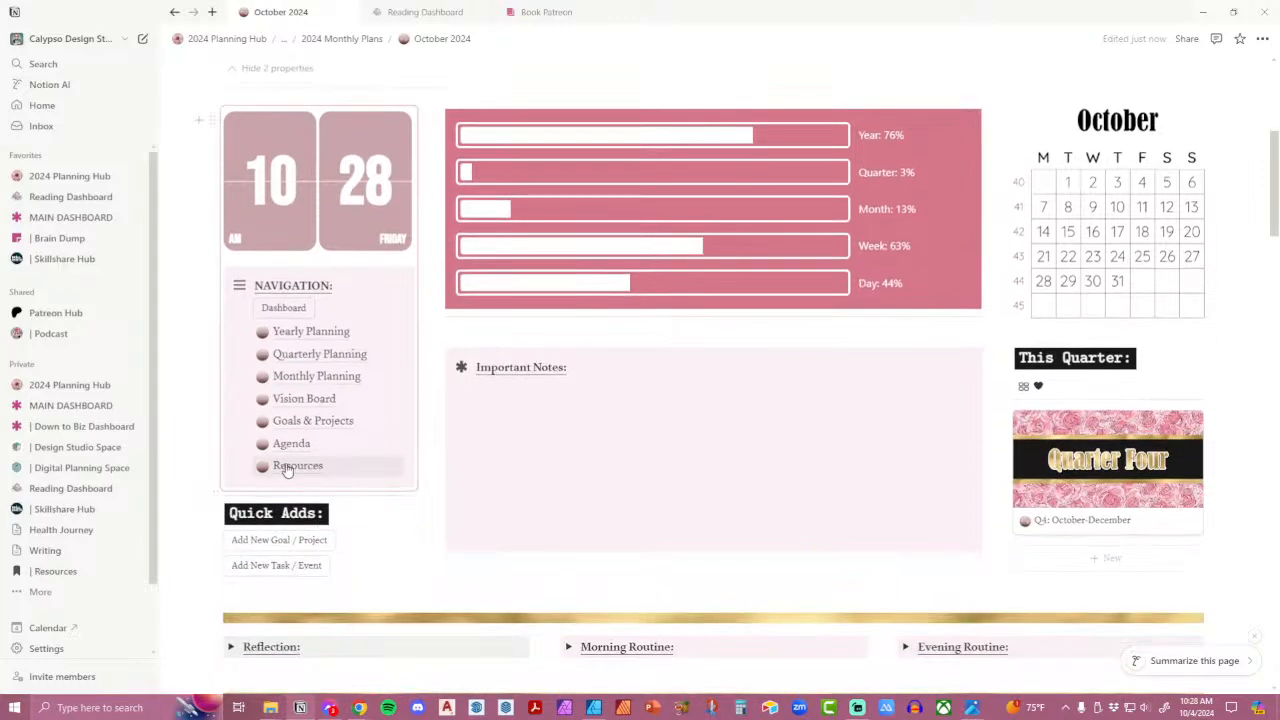
click(287, 470)
scroll(903, 457, down, 6)
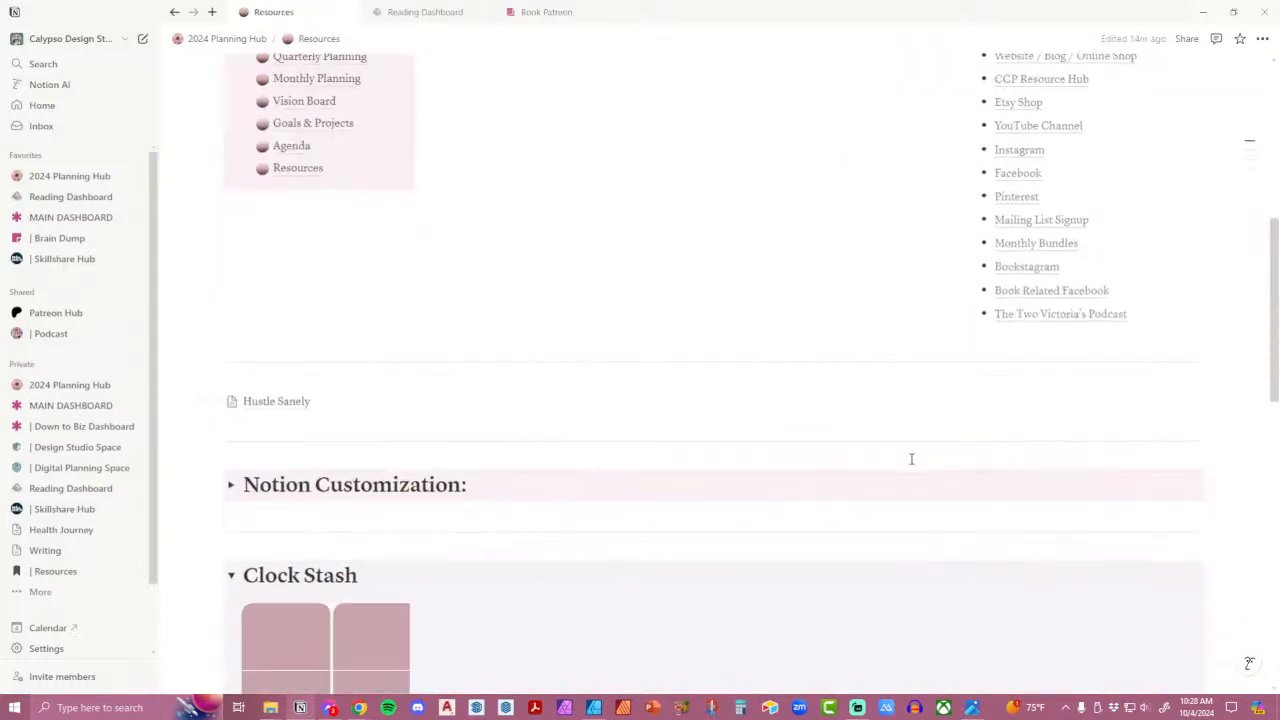
scroll(911, 459, down, 7)
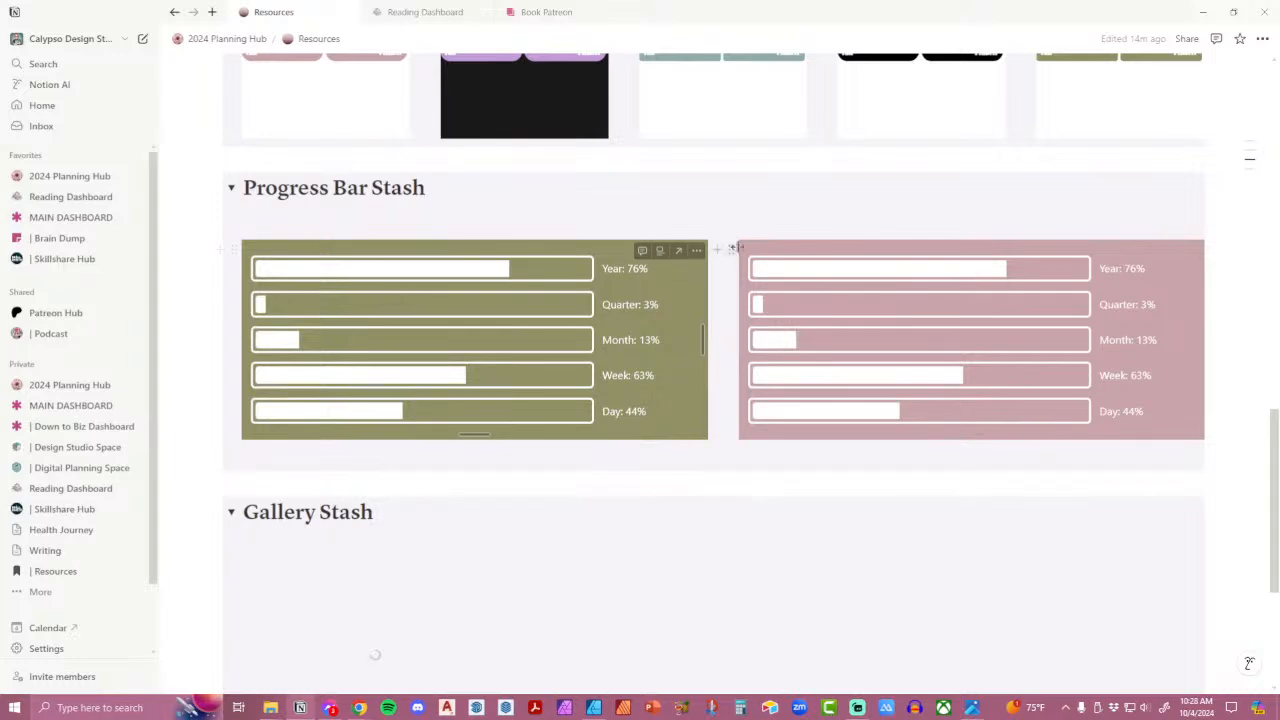
click(733, 248)
key(Escape)
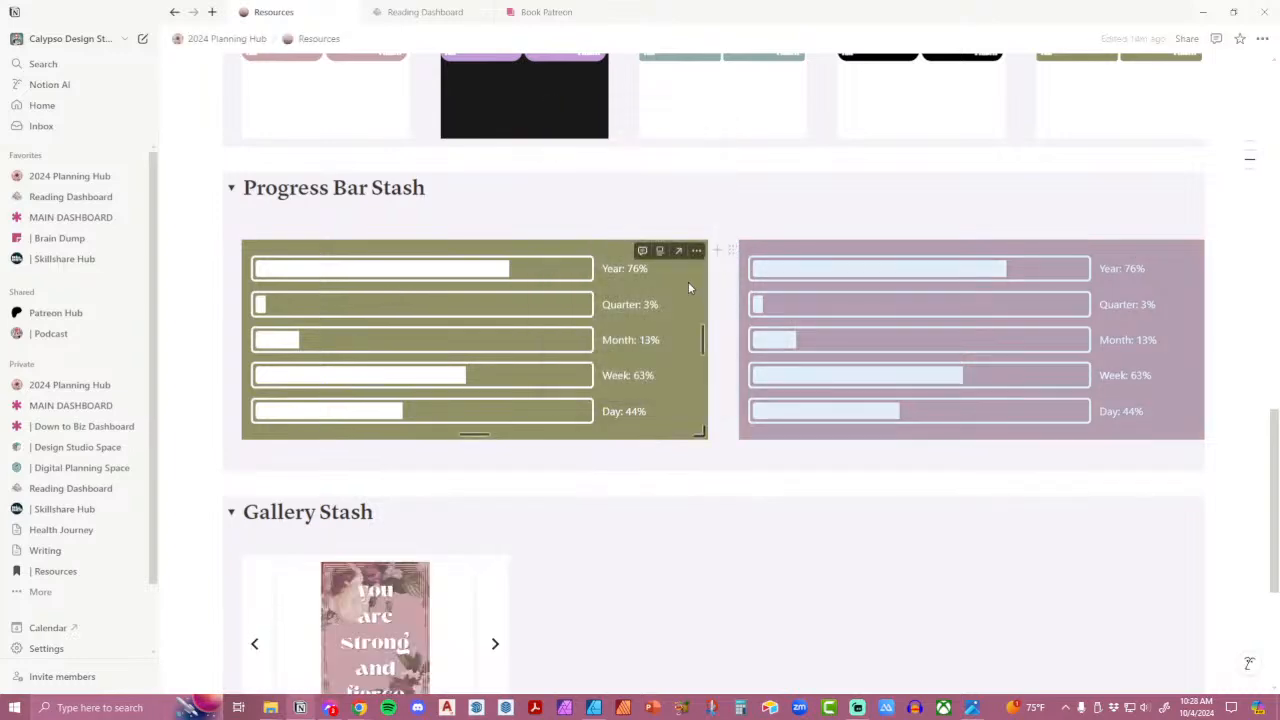
Return to the October 2024 page through Monthly Planning and embed the copied dusty-pink progress bar above Important Notes.
scroll(688, 288, up, 15)
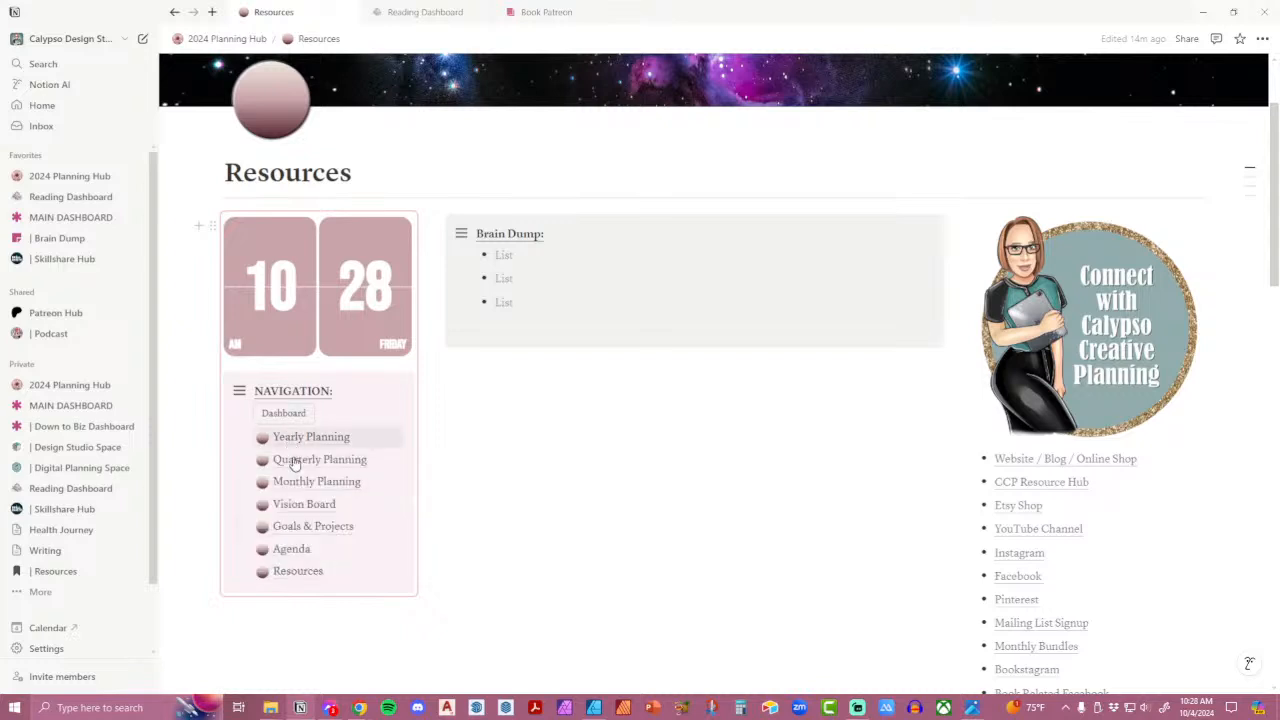
click(305, 481)
scroll(780, 485, down, 5)
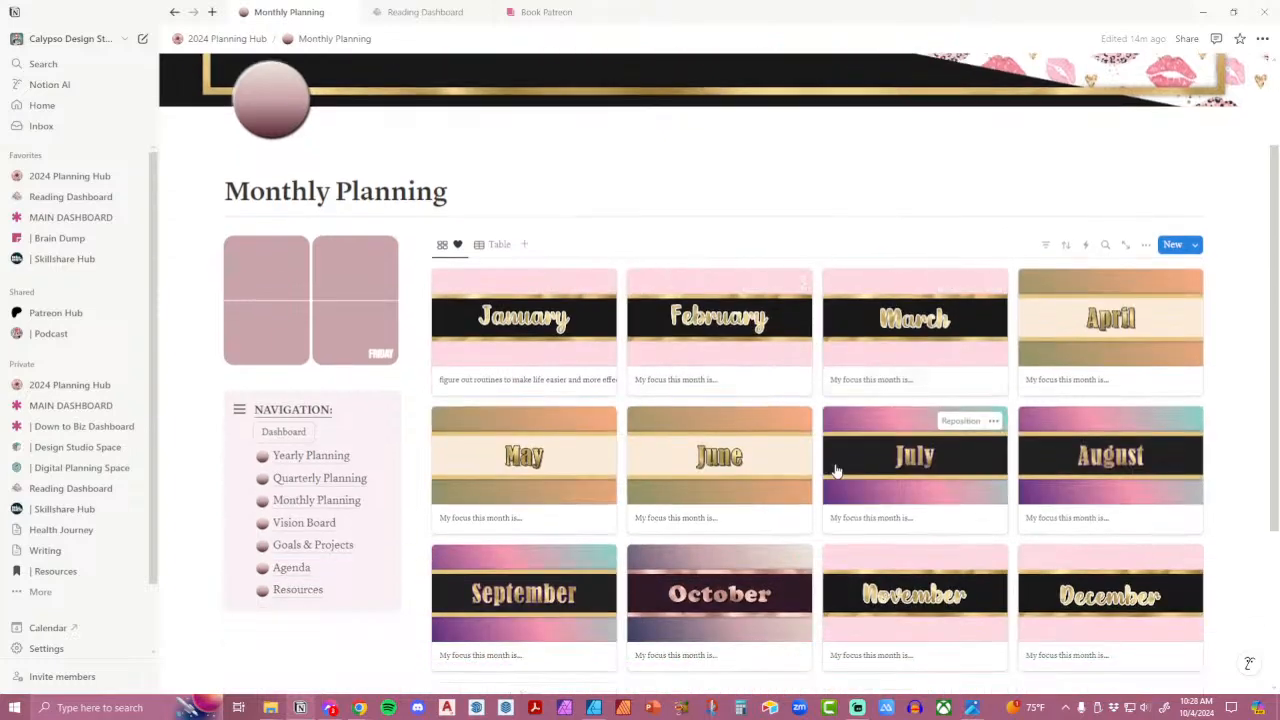
click(715, 461)
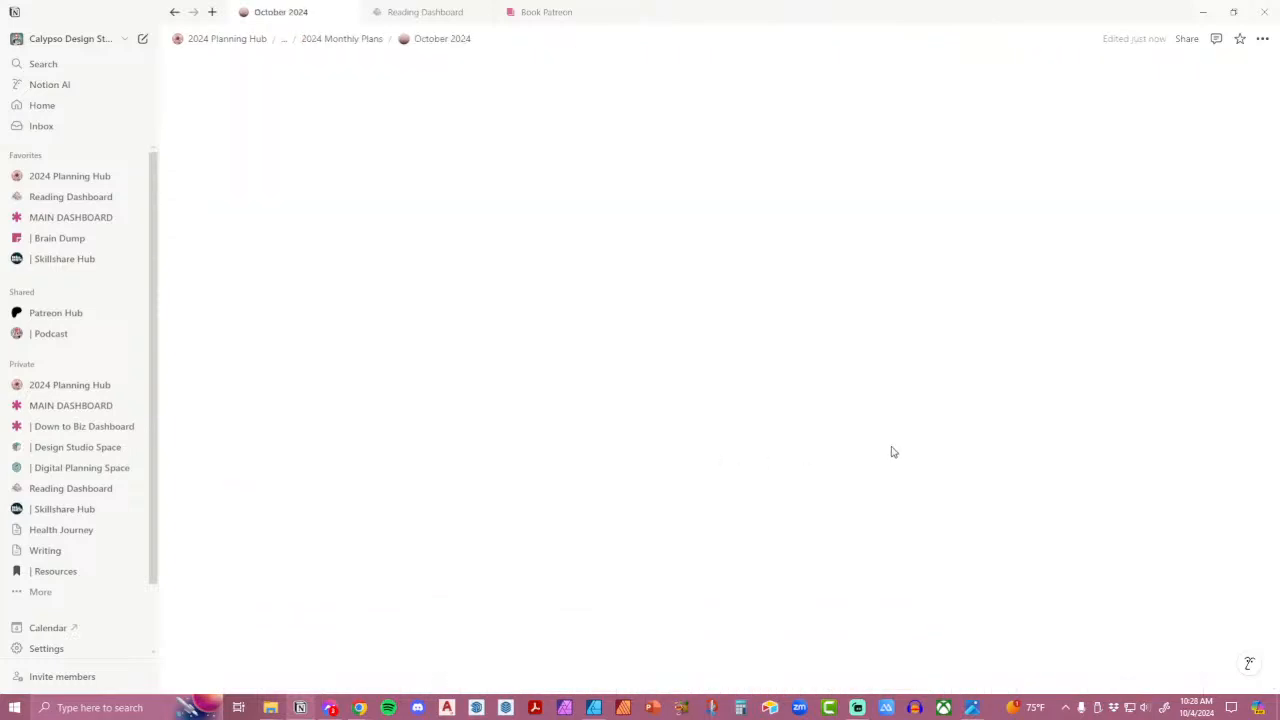
scroll(968, 431, down, 3)
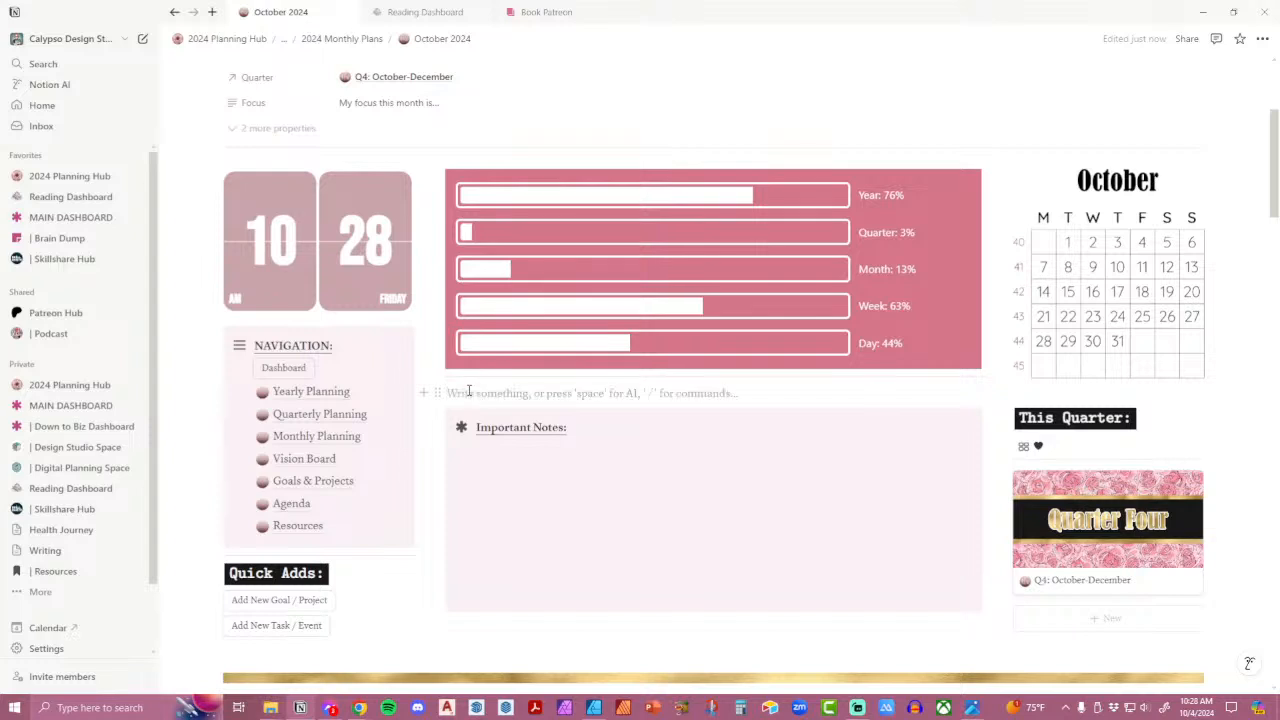
key(ctrl+v)
click(822, 600)
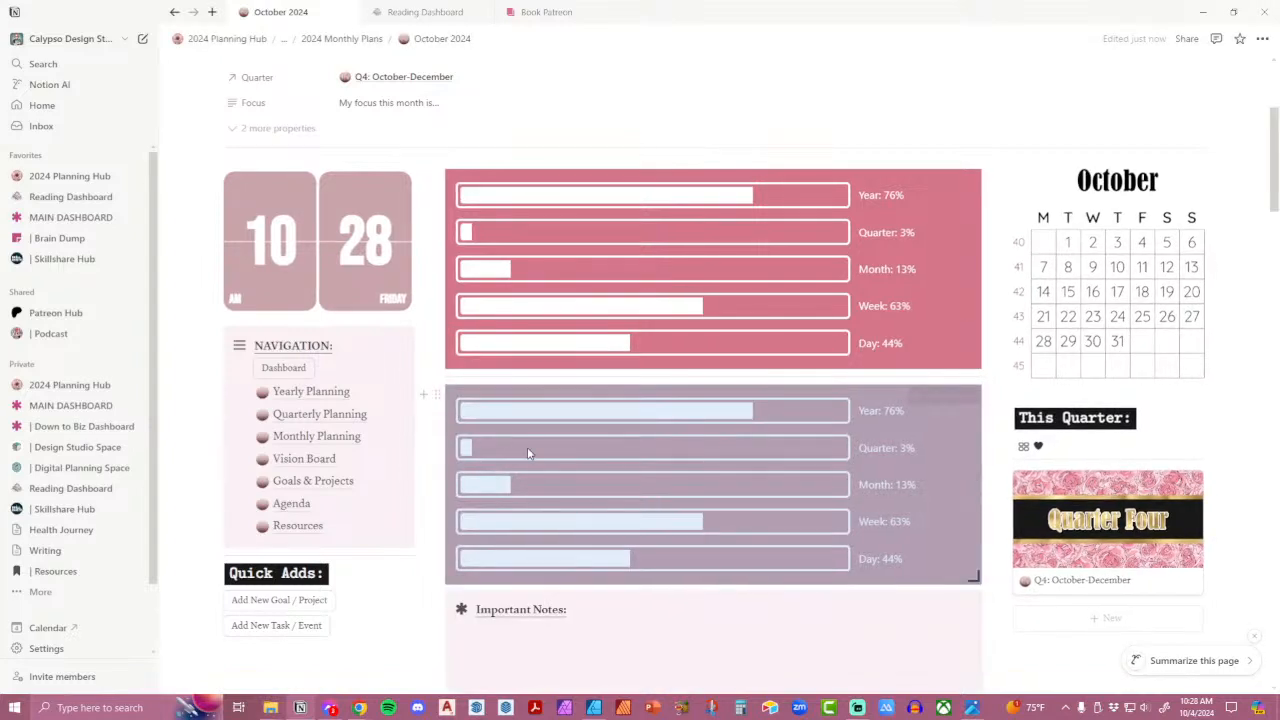
Move the dusty-pink progress bar above the old rose-red one and delete the old progress bar.
drag(437, 394, 466, 170)
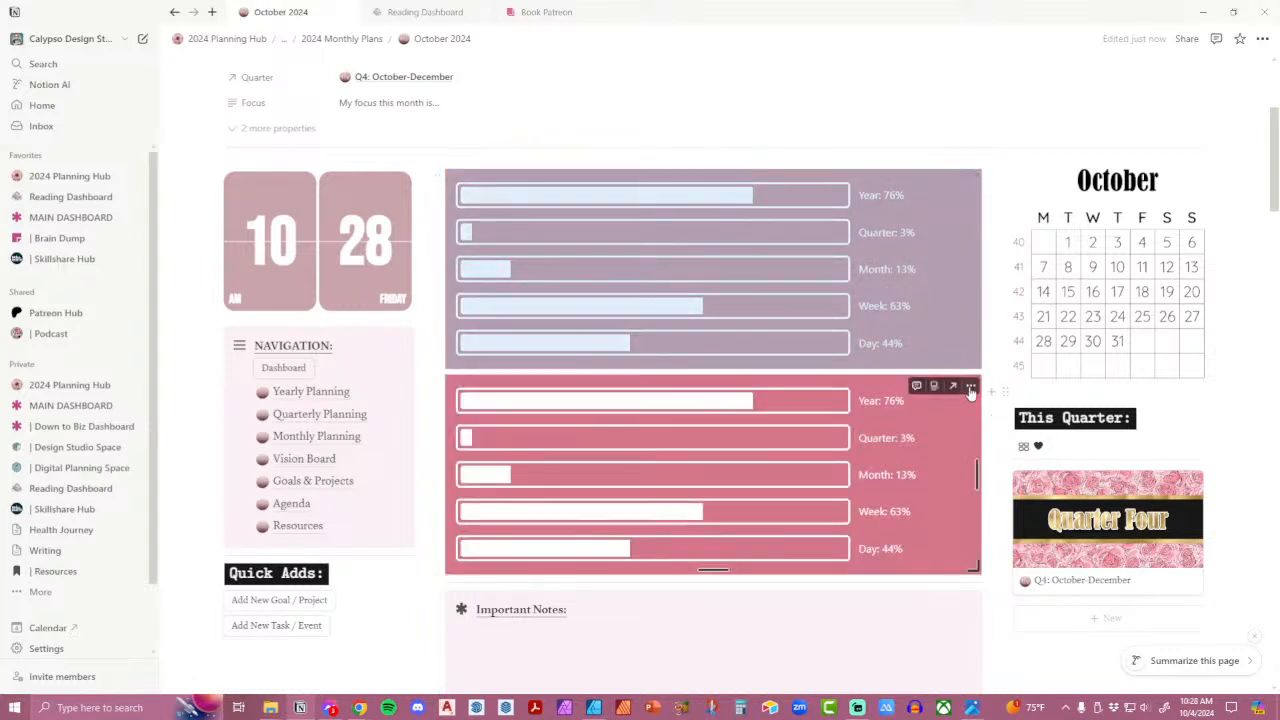
click(970, 388)
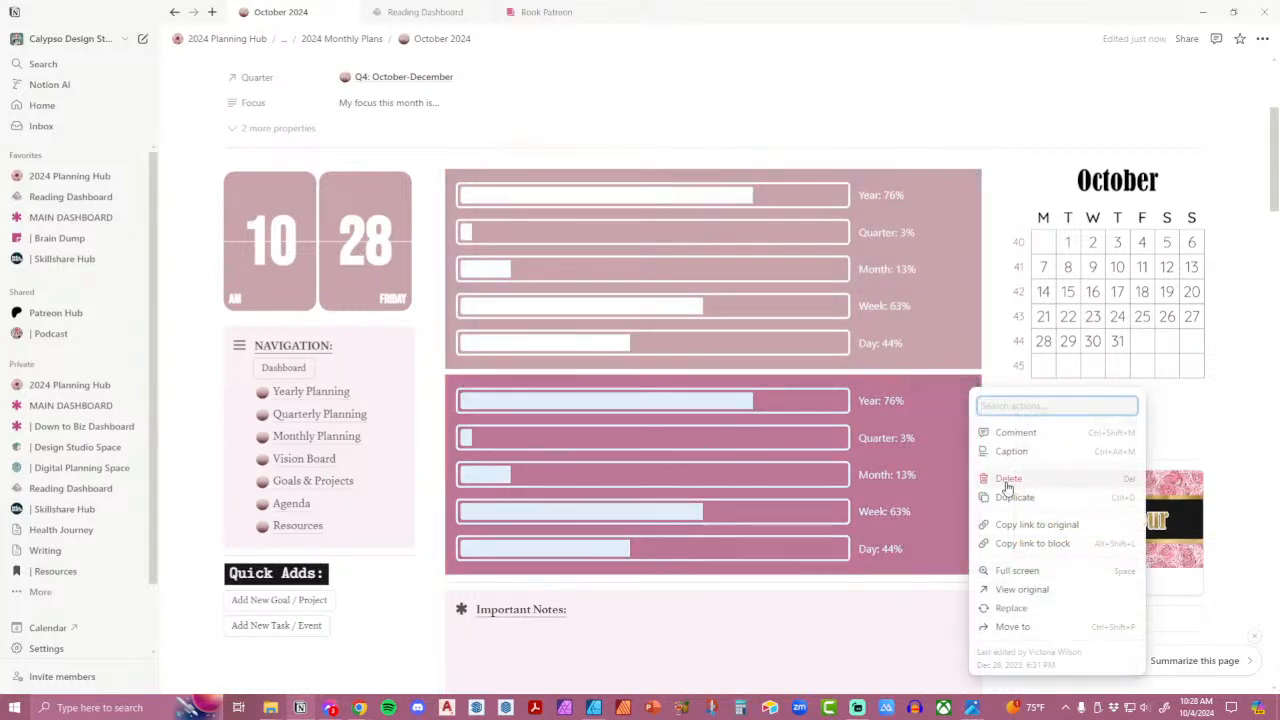
click(1008, 480)
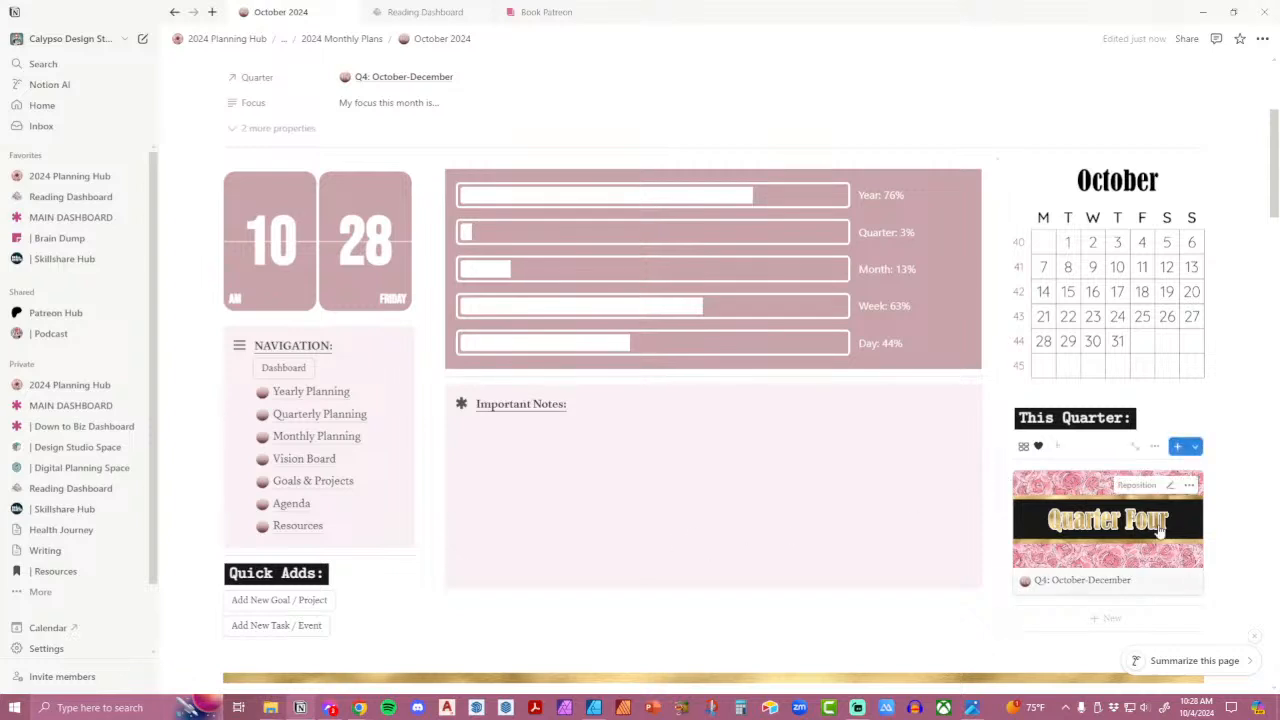
Open the Q4: October-December page from This Quarter and delete the pink-rose Quarter Four image from its Cover property.
click(1070, 510)
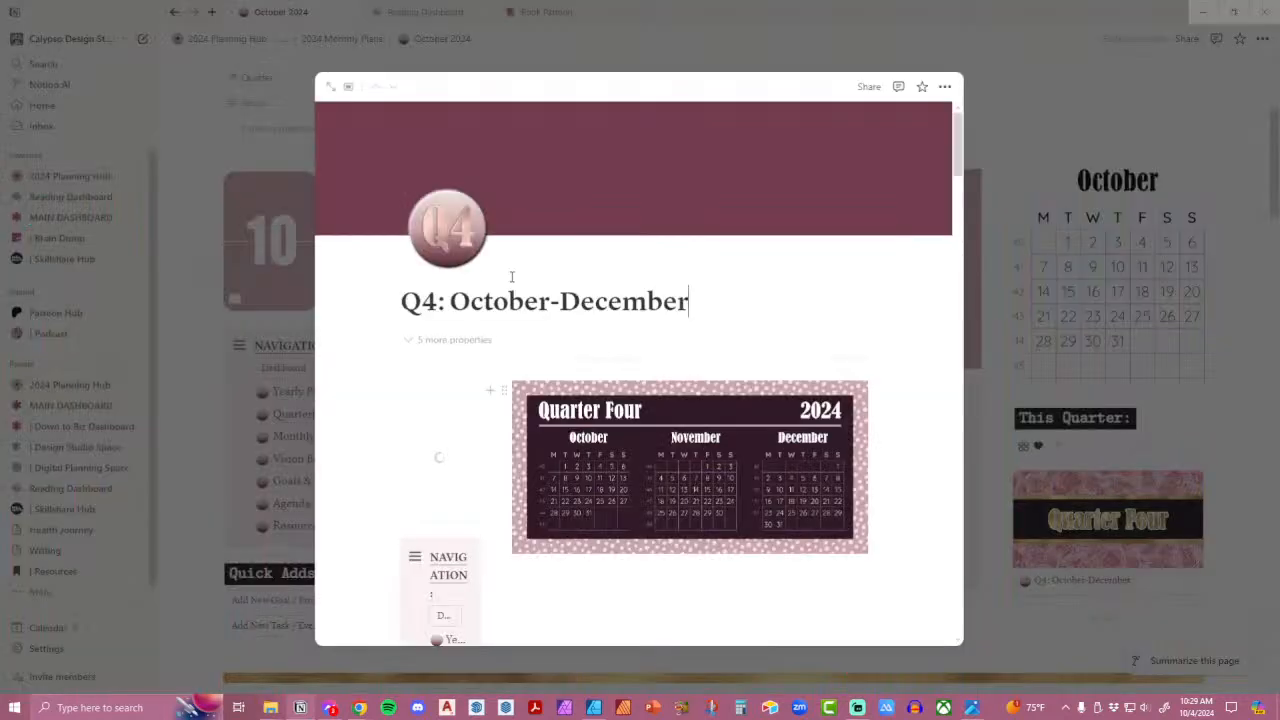
click(416, 342)
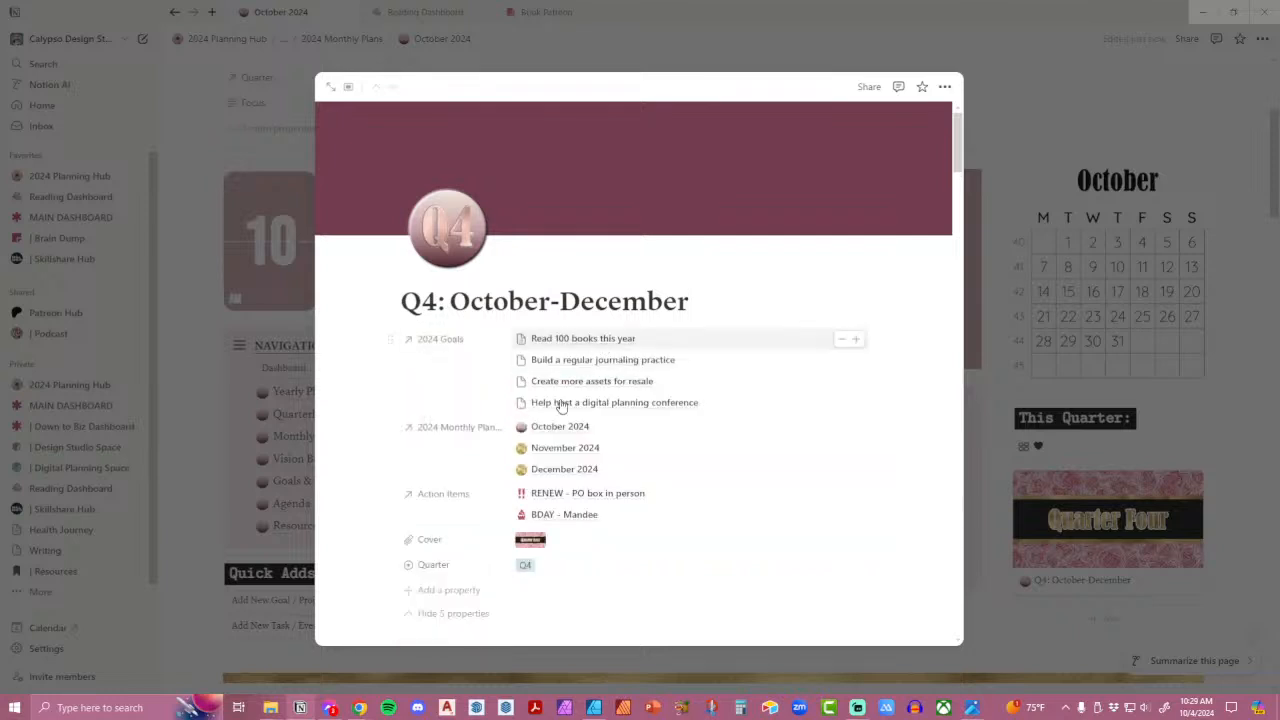
click(700, 545)
click(853, 382)
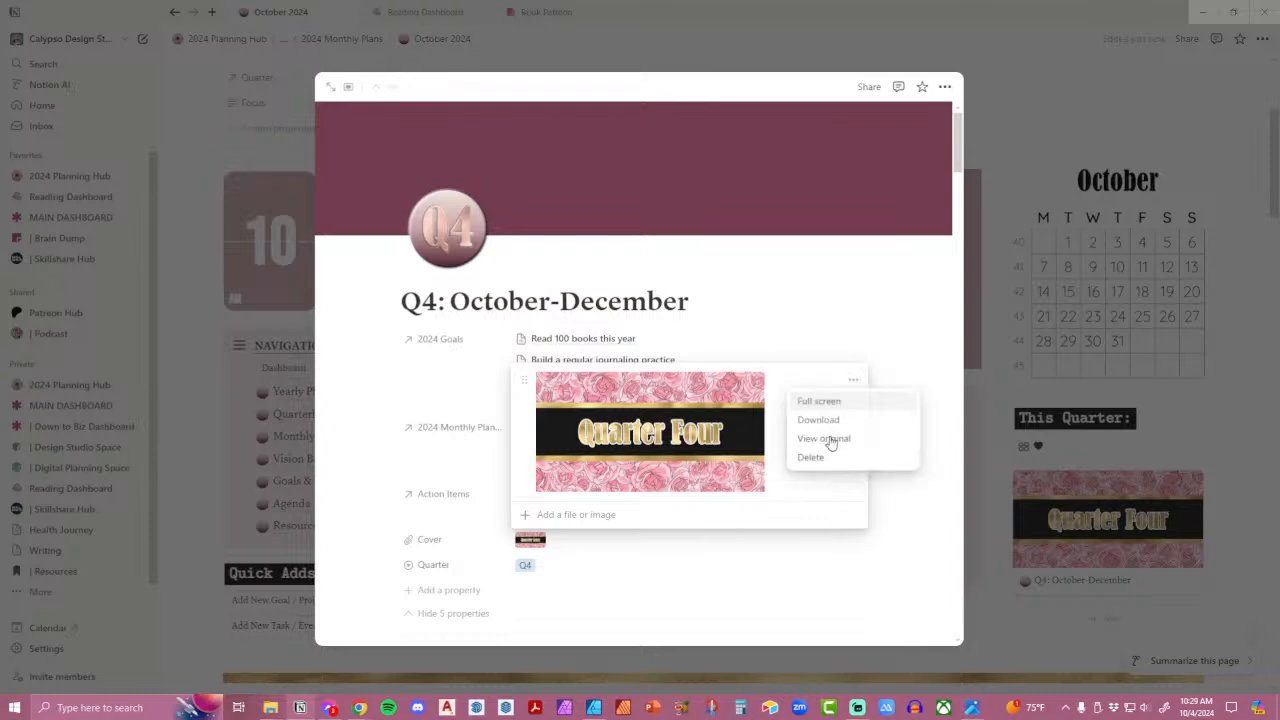
click(828, 457)
Upload the floral Quarter Four gallery header from the Euphoric-Era images folder to the Cover property and close the Q4 page.
click(575, 516)
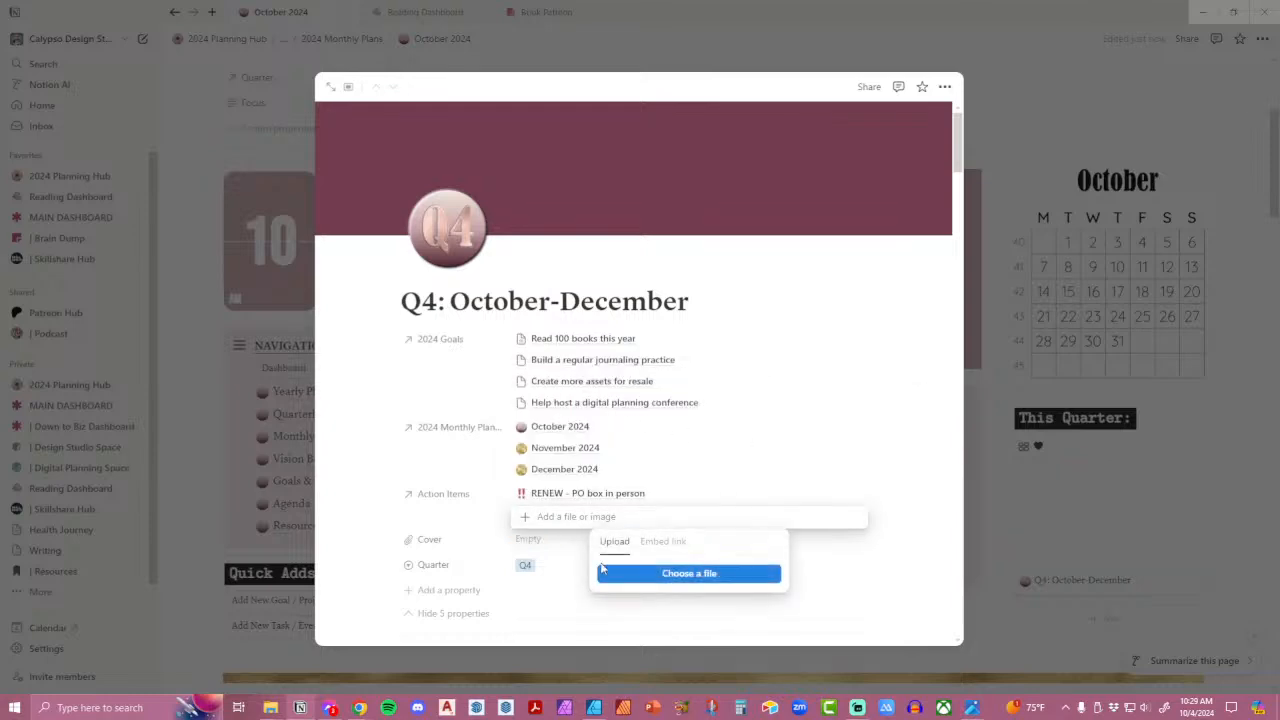
click(625, 574)
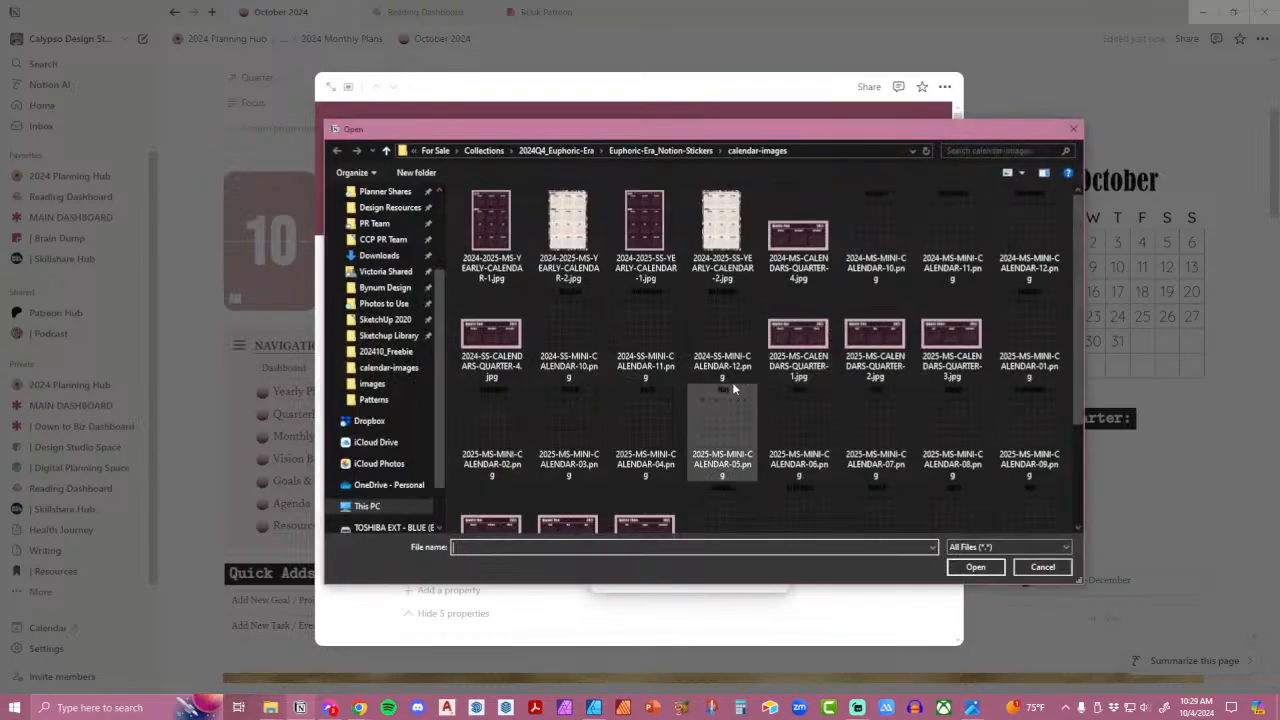
click(678, 150)
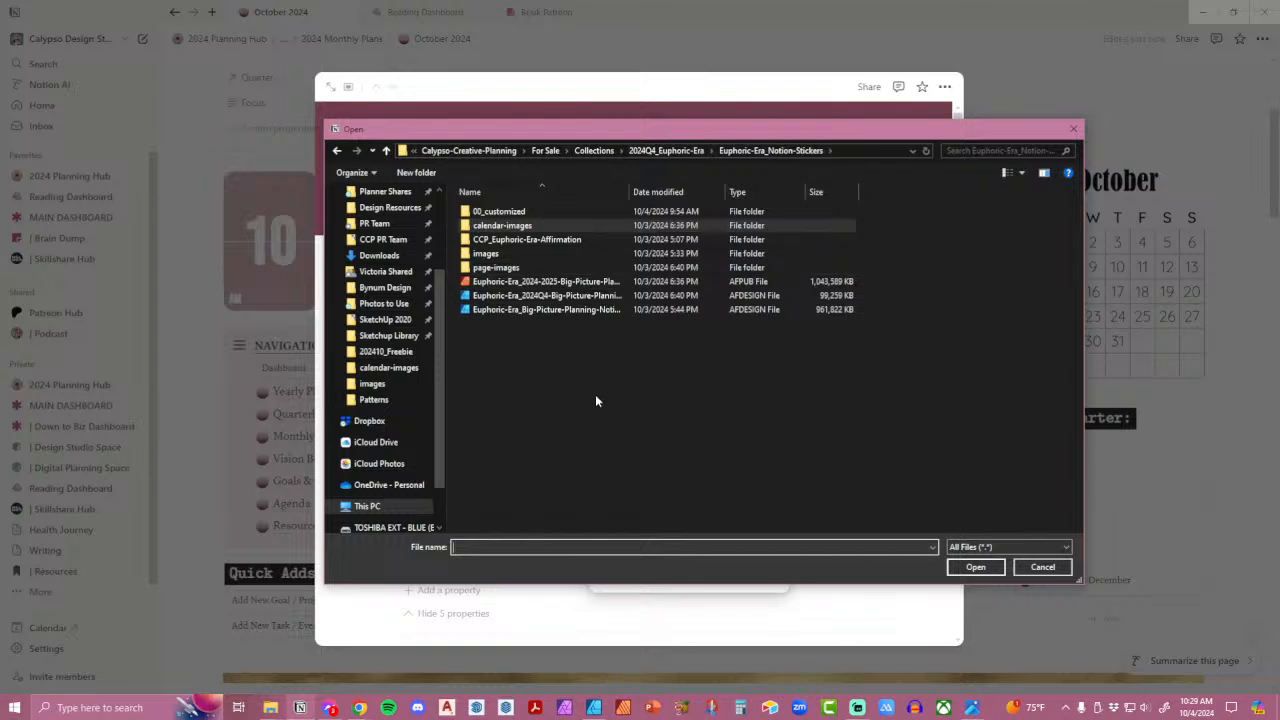
double_click(528, 253)
scroll(911, 391, down, 5)
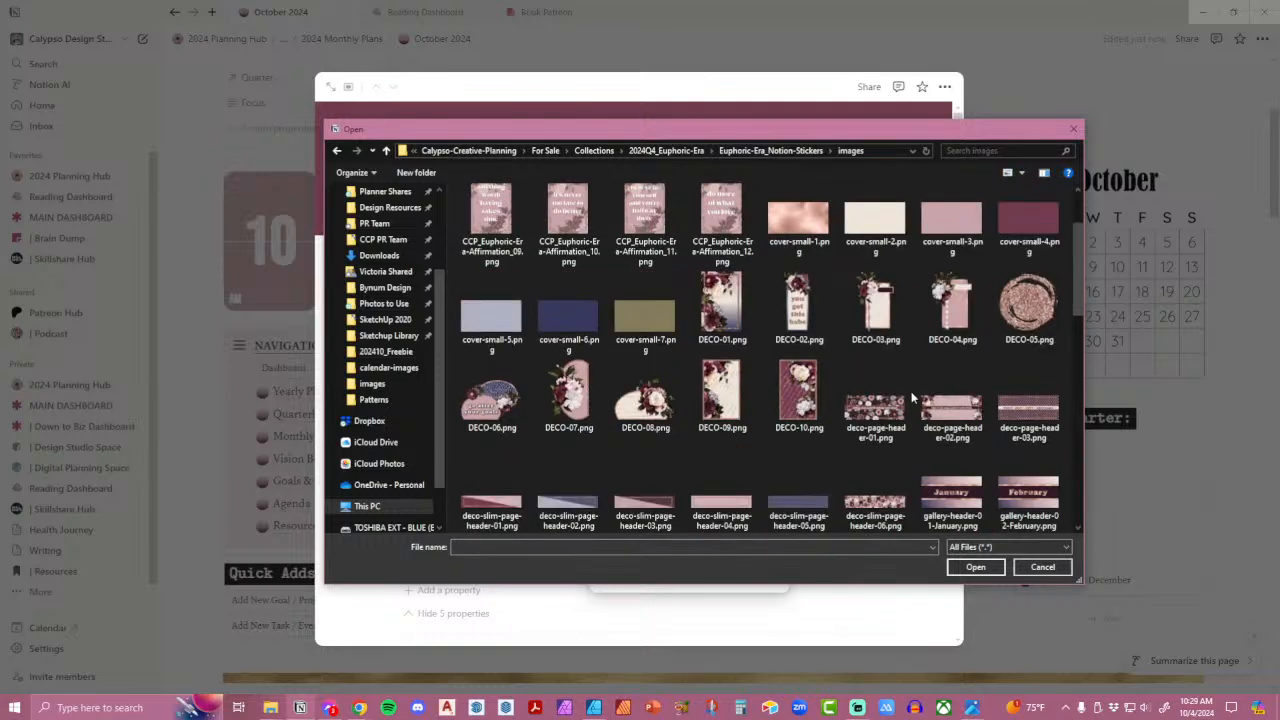
double_click(870, 420)
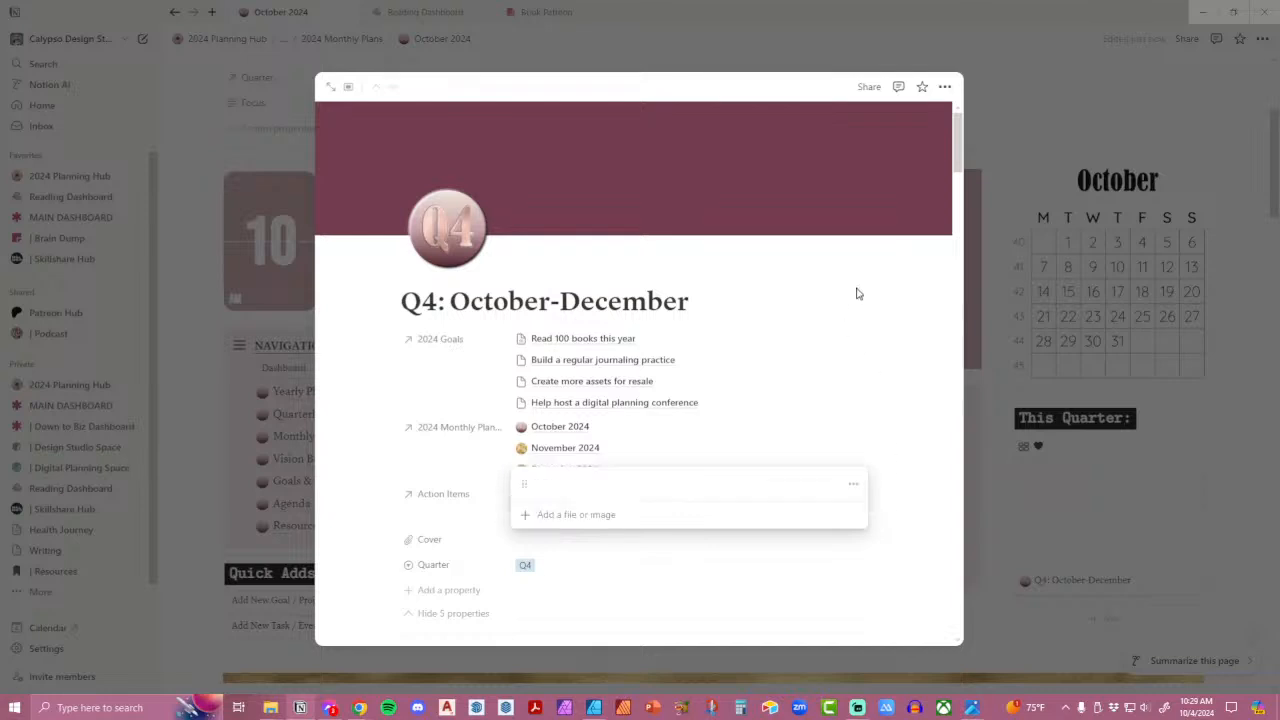
click(1235, 434)
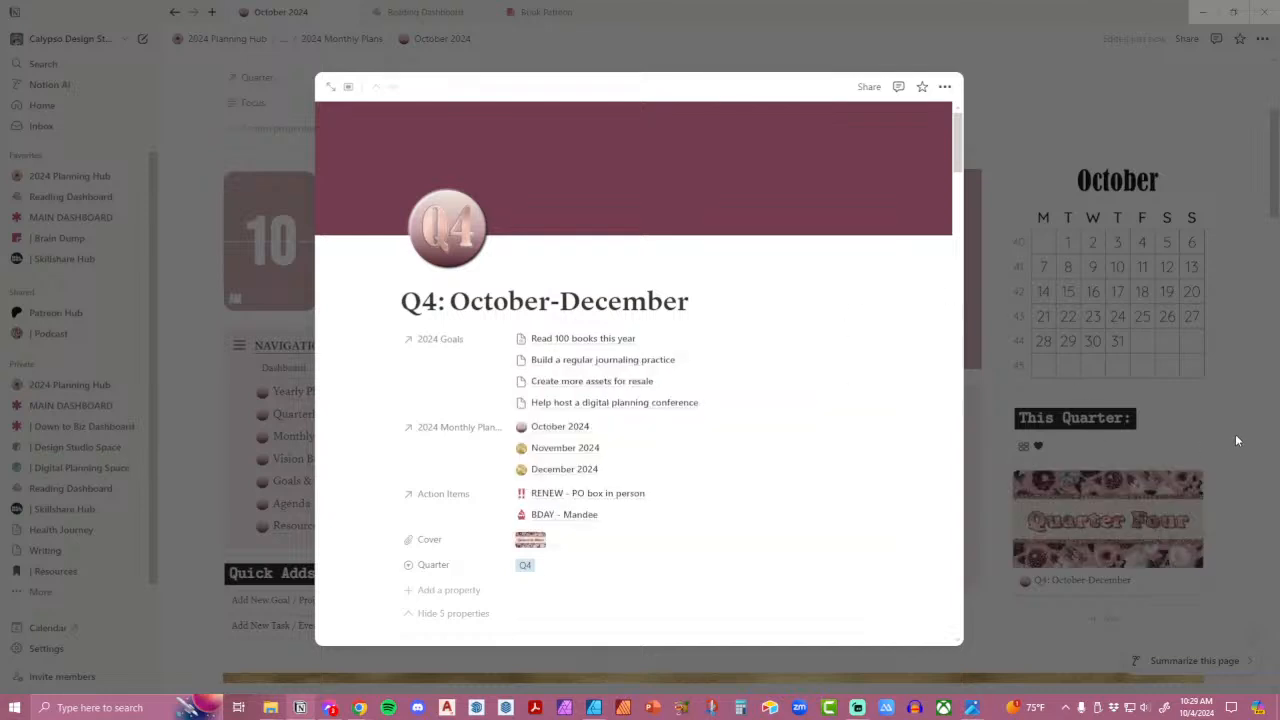
click(1235, 434)
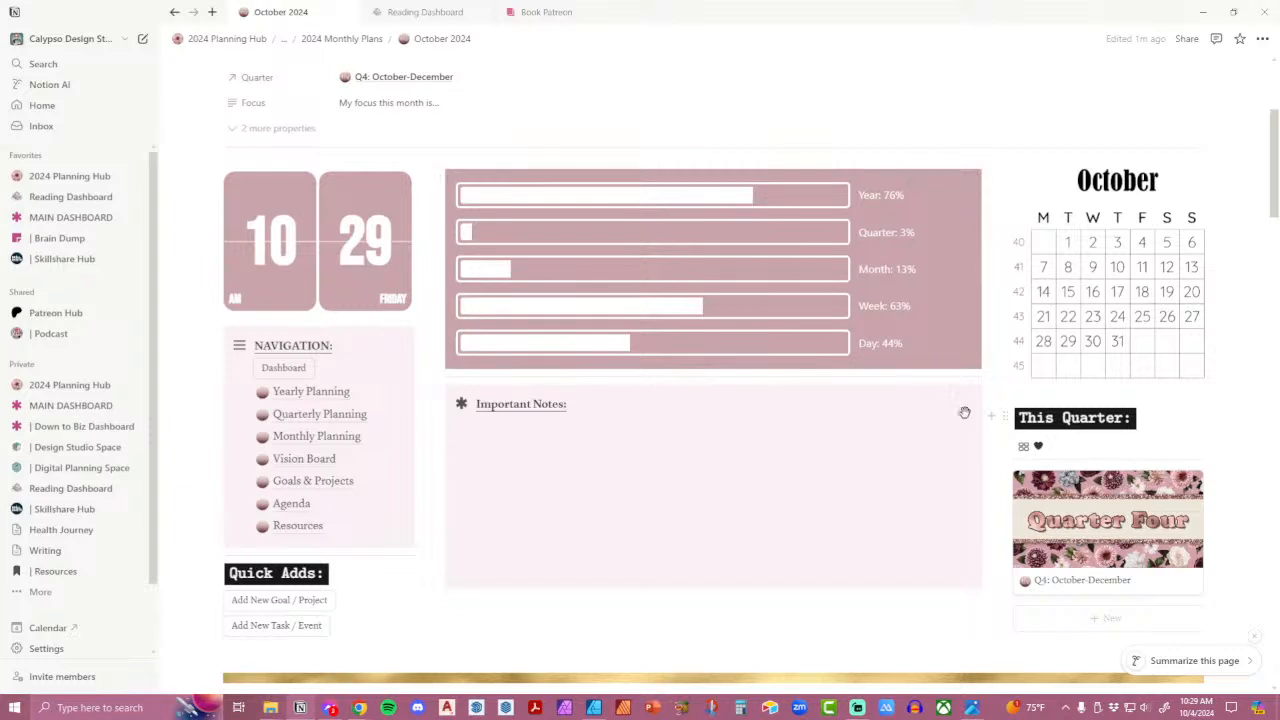
Open the 2024 Planning Hub dashboard and copy the colour code CAA4AA from the Quick Adds heading's equation.
click(284, 368)
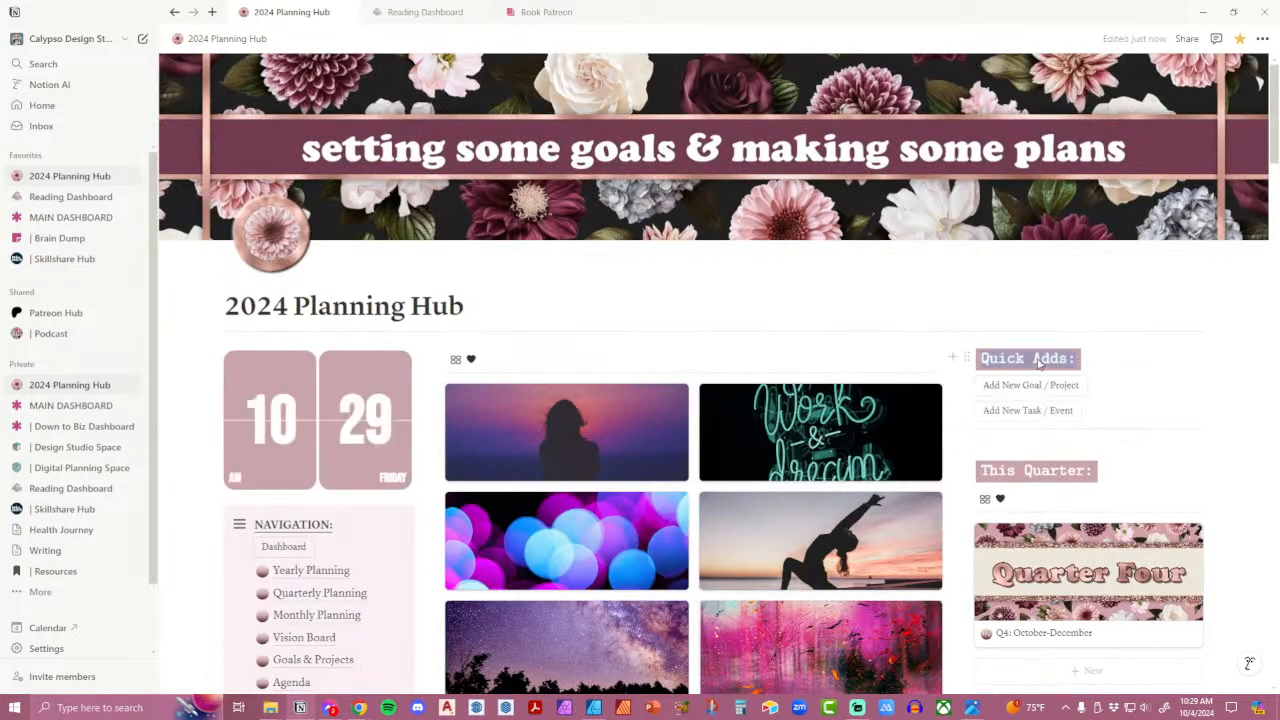
click(1030, 360)
double_click(964, 397)
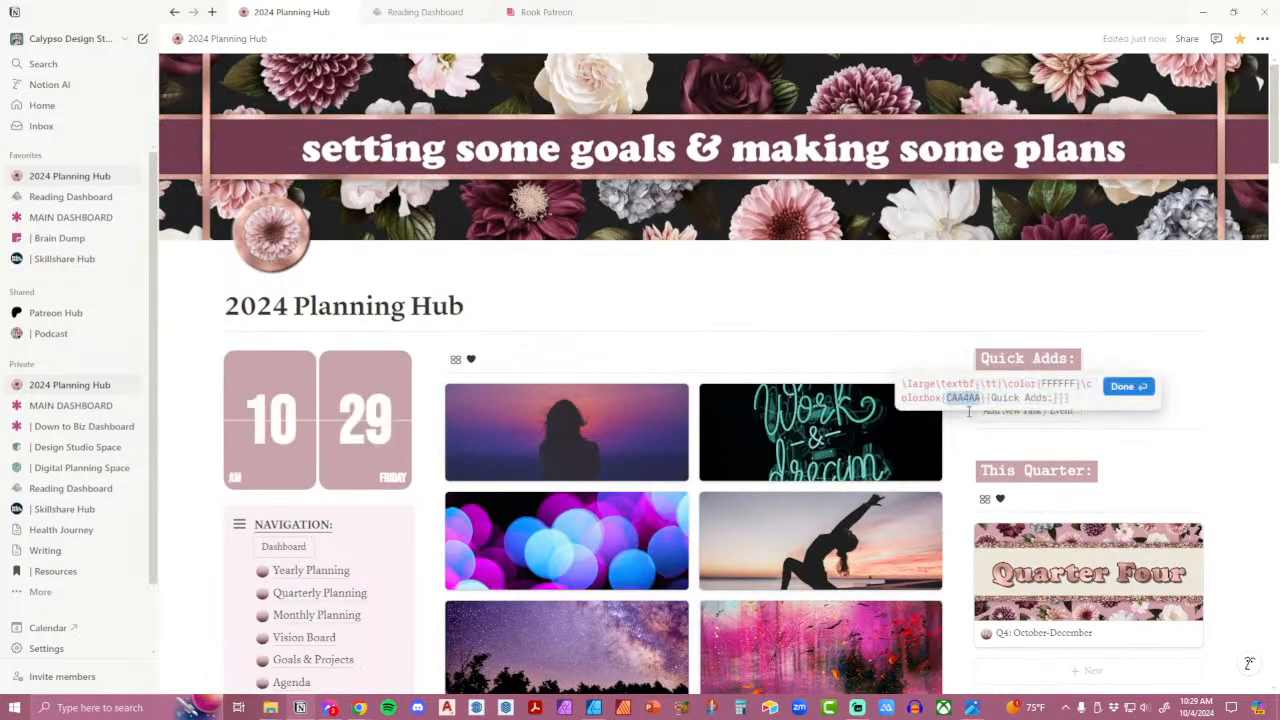
key(Escape)
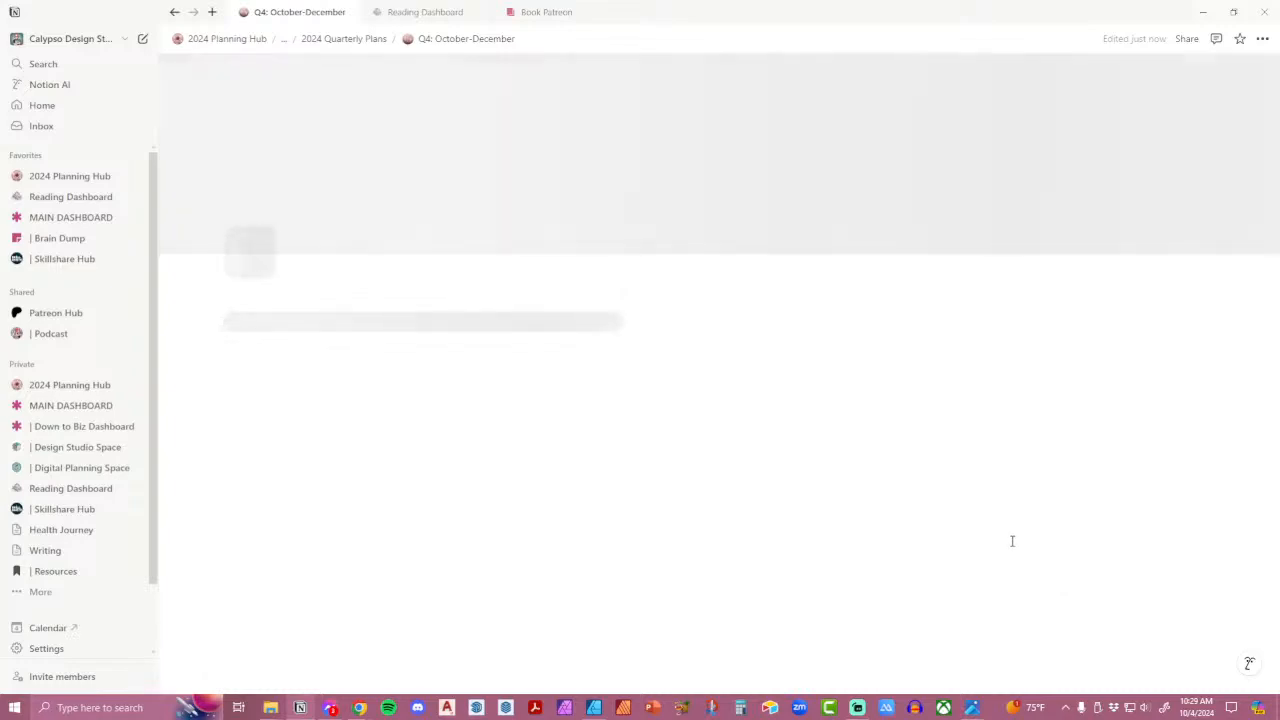
Go back to the October 2024 page through the Q4 page and set the This Quarter heading's background colour to CAA4AA.
scroll(816, 470, down, 8)
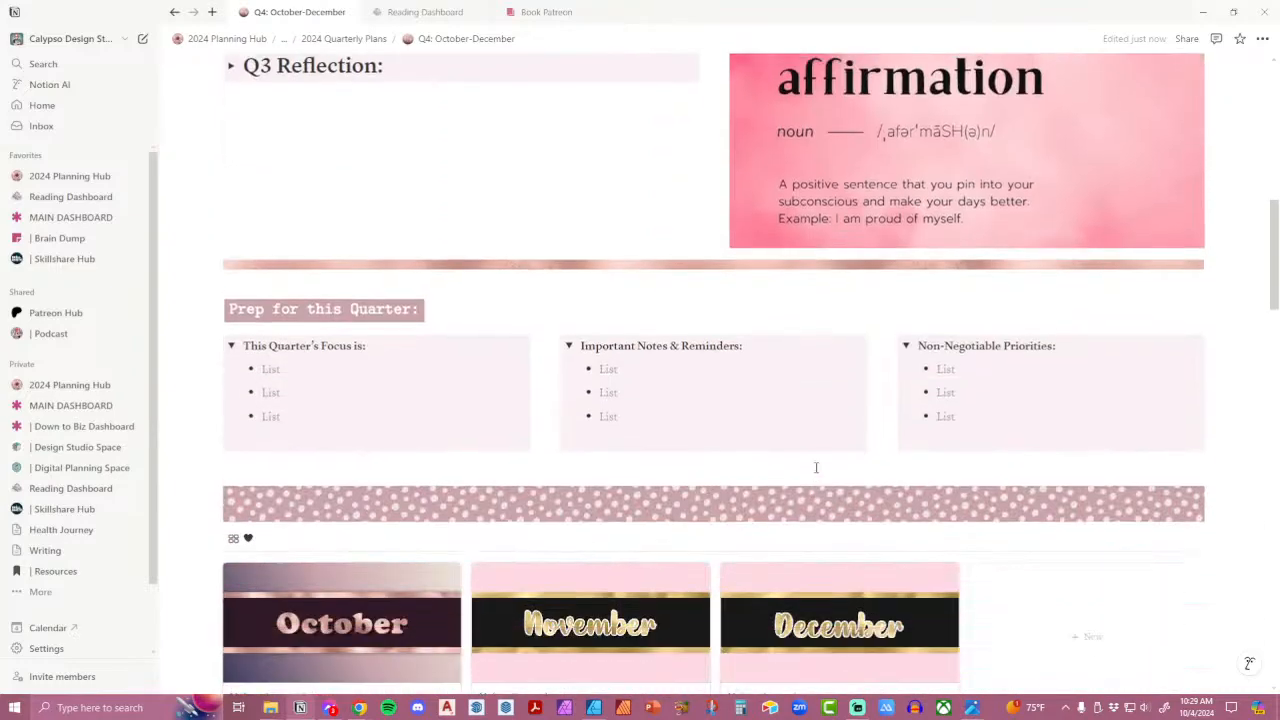
scroll(816, 467, down, 5)
click(332, 382)
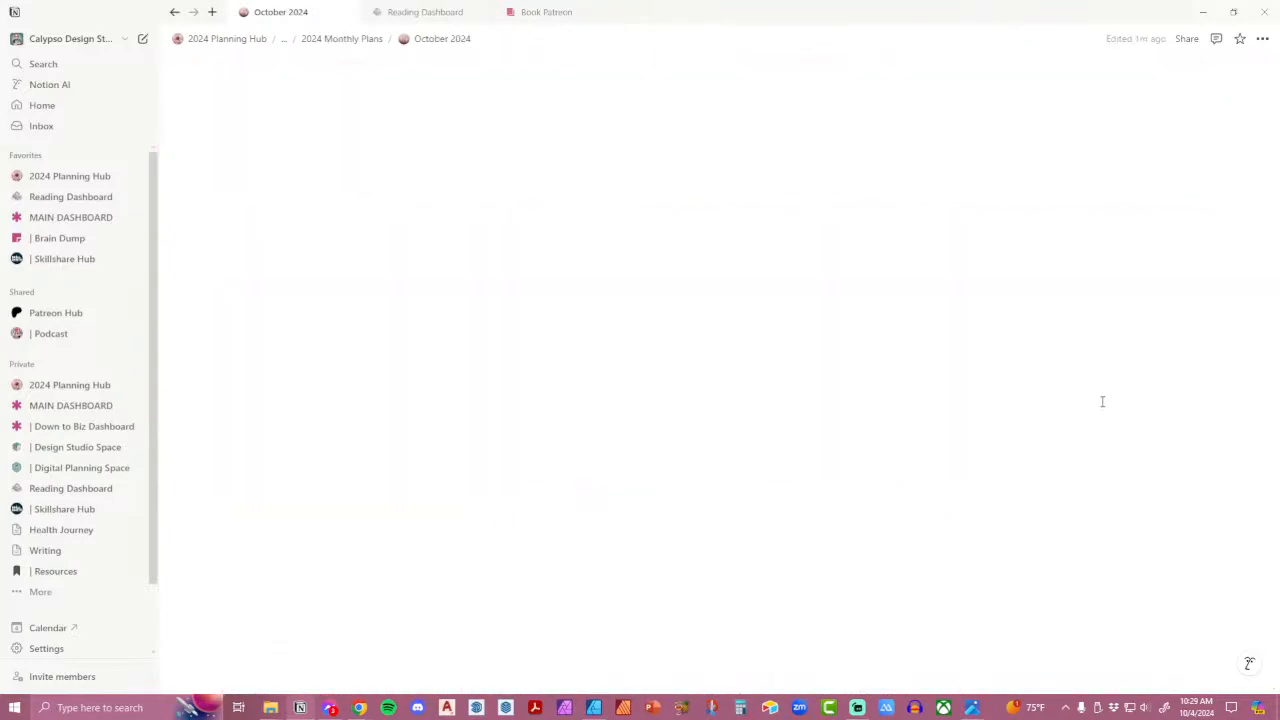
scroll(1104, 403, down, 3)
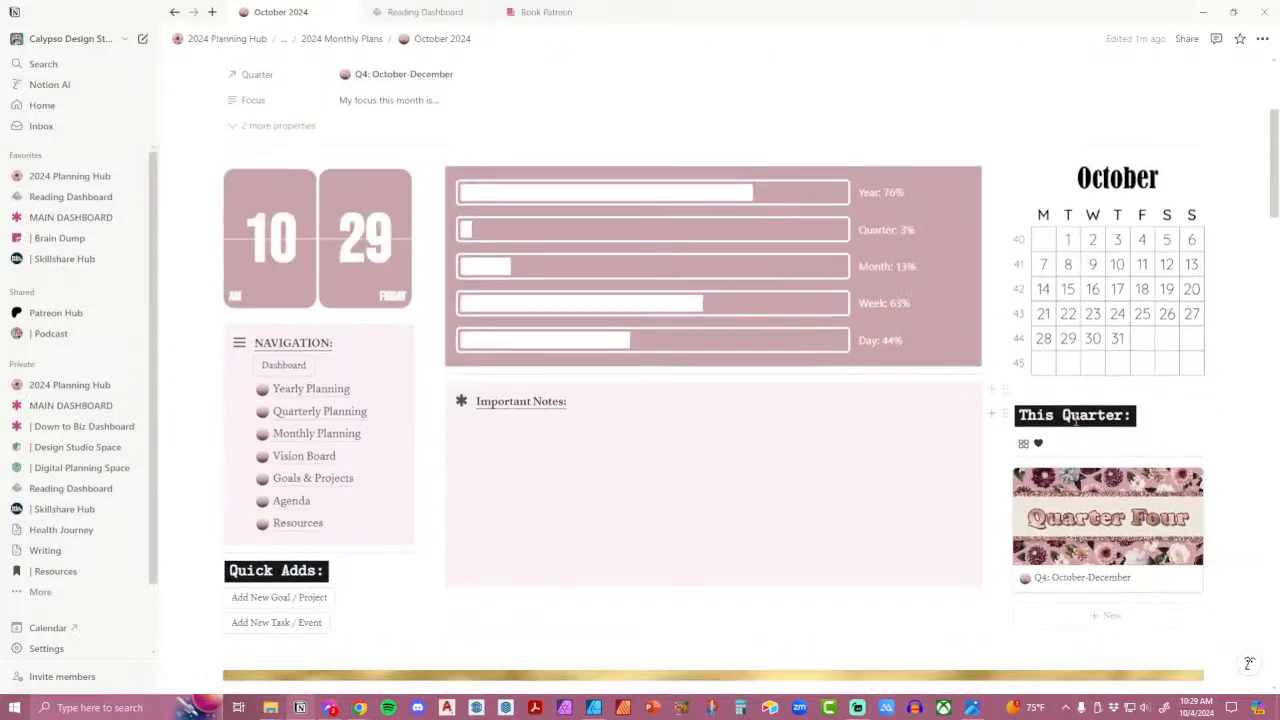
scroll(1075, 420, down, 1)
click(1090, 400)
click(1183, 274)
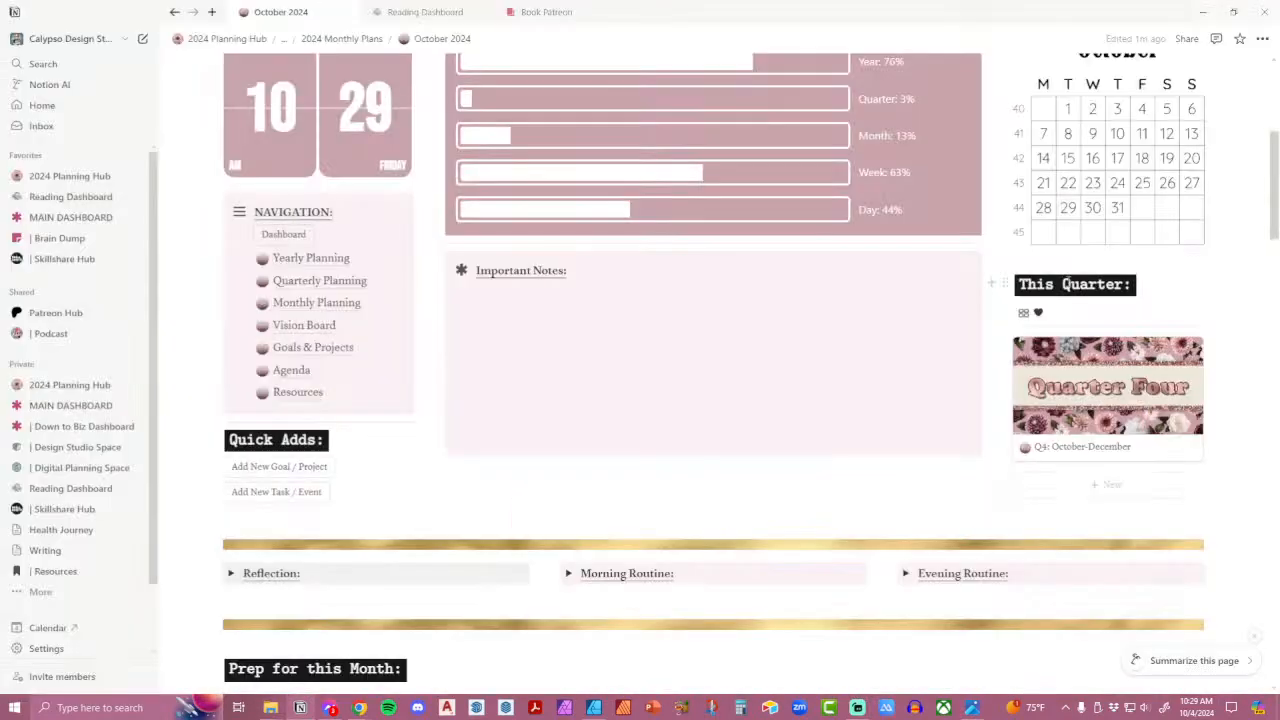
click(1066, 283)
double_click(1018, 323)
text(CAA4AA)
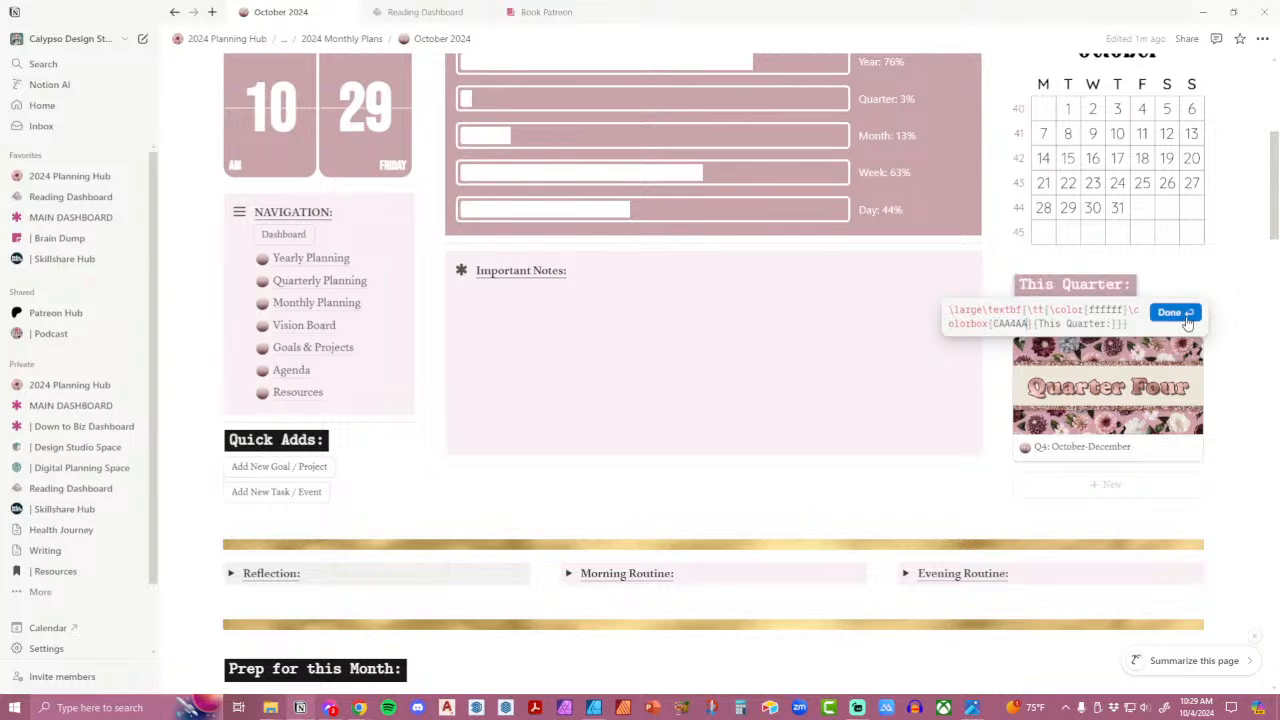
click(1172, 312)
Set the Quick Adds heading's background colour to CAA4AA on the October 2024 page.
click(276, 440)
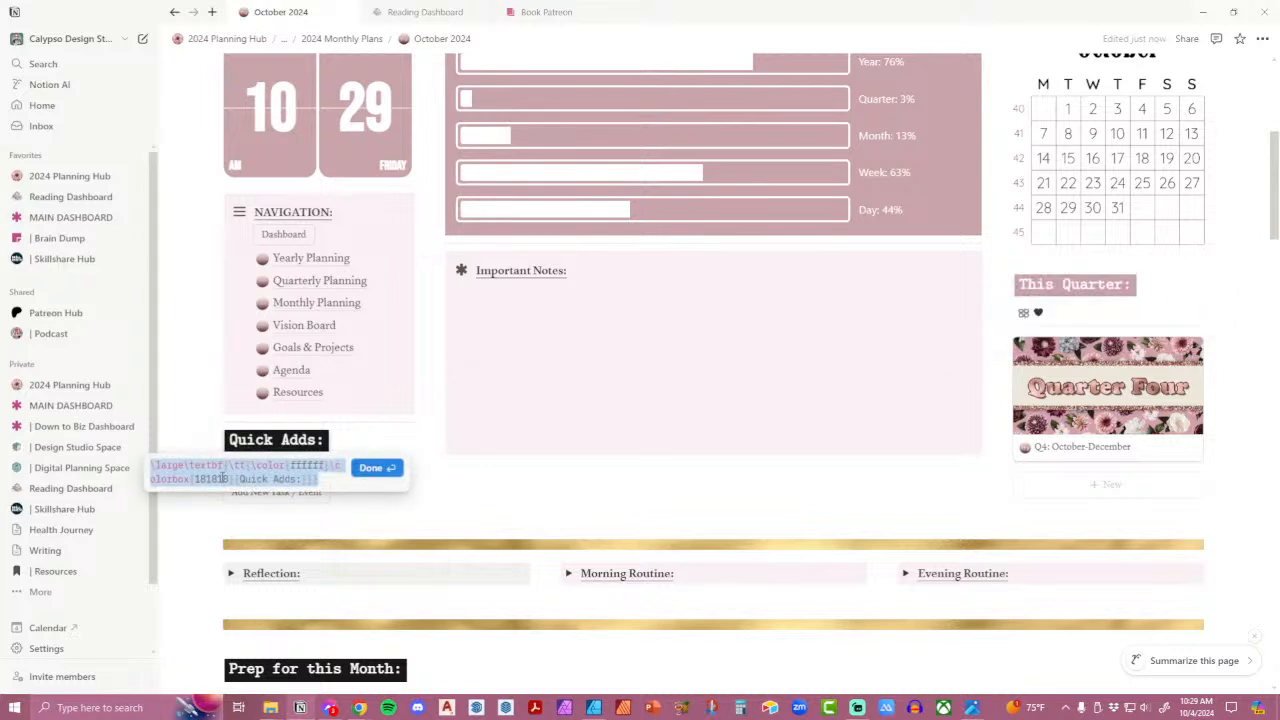
double_click(212, 479)
text(CAA4AA)
click(371, 469)
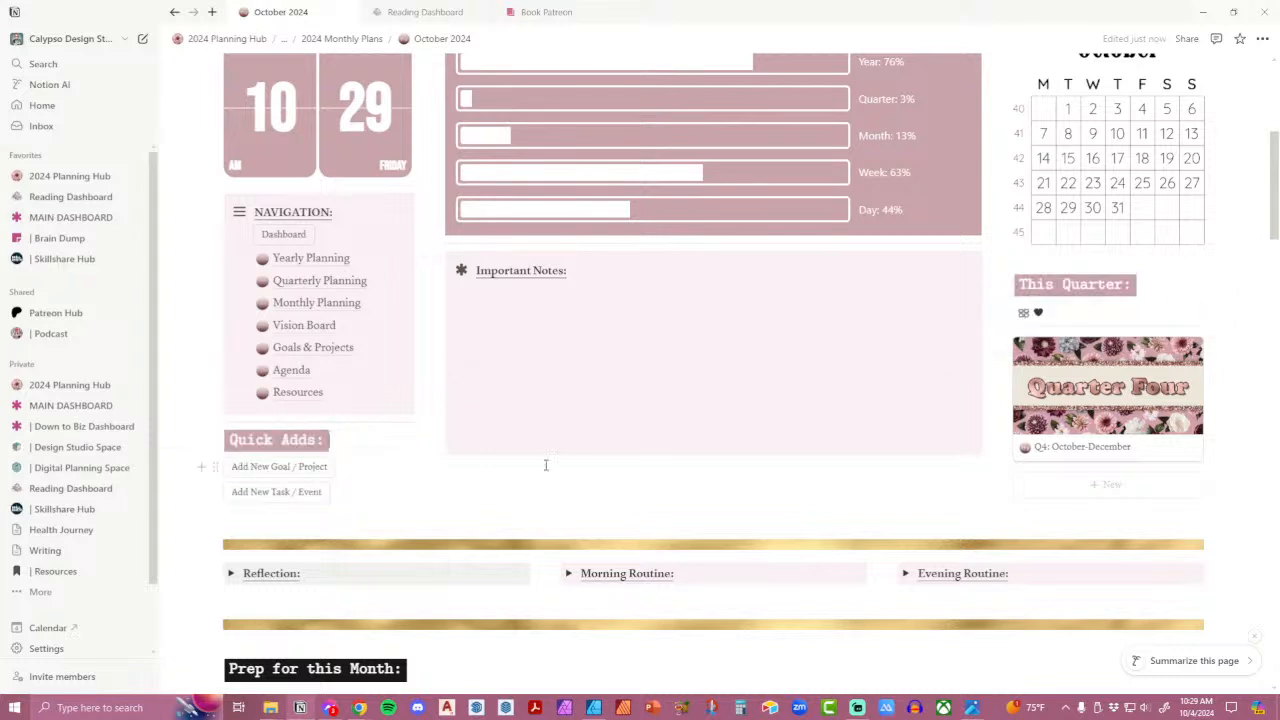
Set the Prep for this Month heading's background colour to CAA4AA.
scroll(502, 462, down, 3)
click(250, 536)
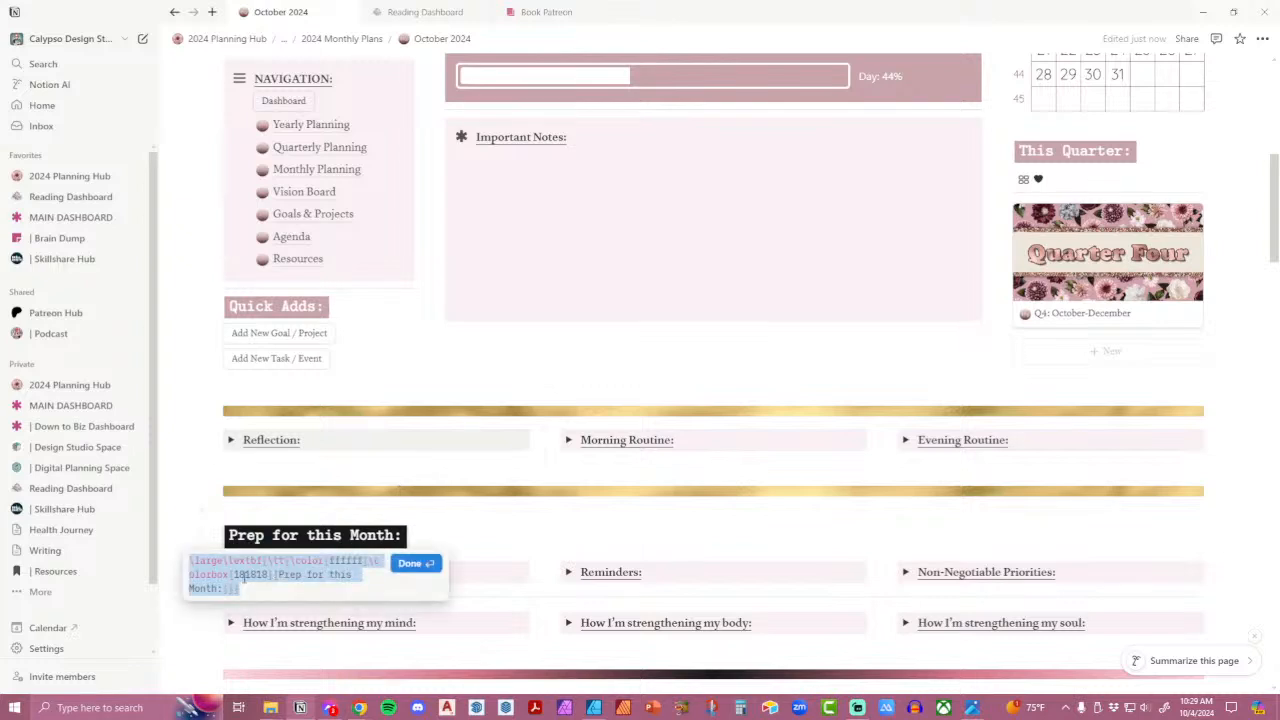
double_click(250, 575)
text(CAA4AA)
click(408, 563)
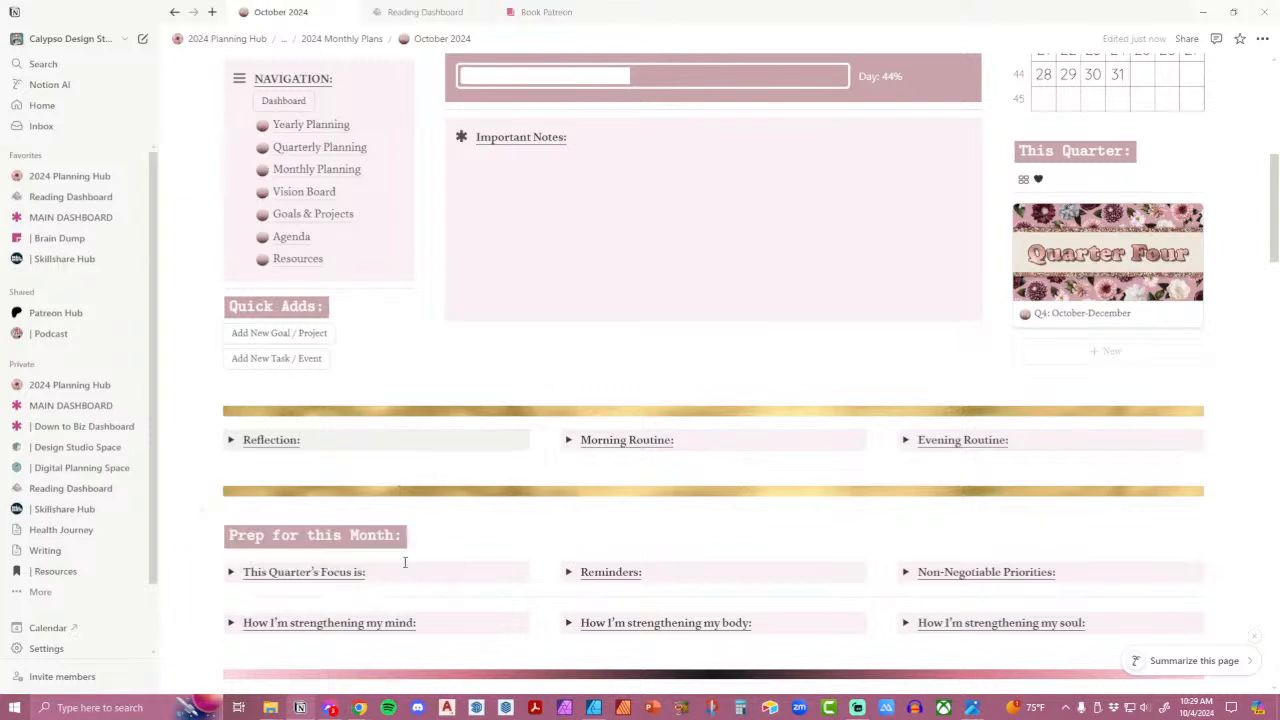
Replace the gold divider above the Reflection and routine toggles with thin-divider-07.png from the Euphoric-Era images folder.
click(1199, 417)
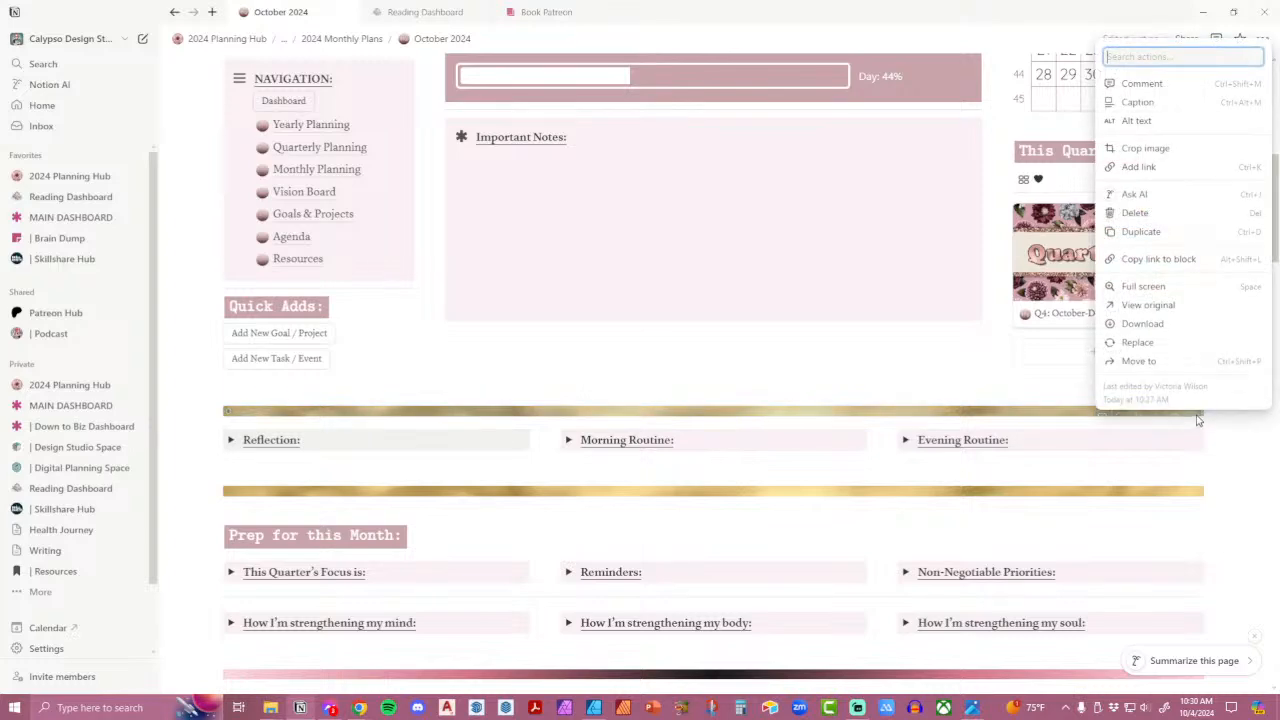
click(1155, 348)
click(798, 459)
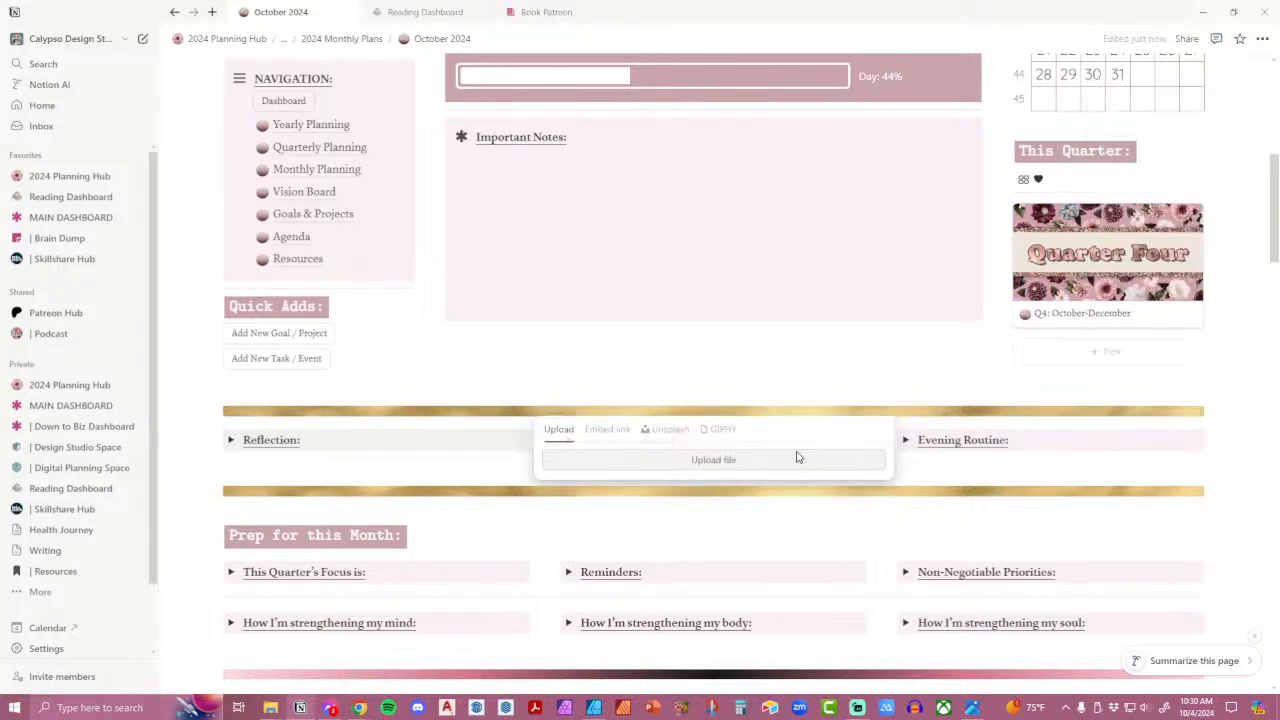
scroll(808, 470, down, 5)
double_click(808, 470)
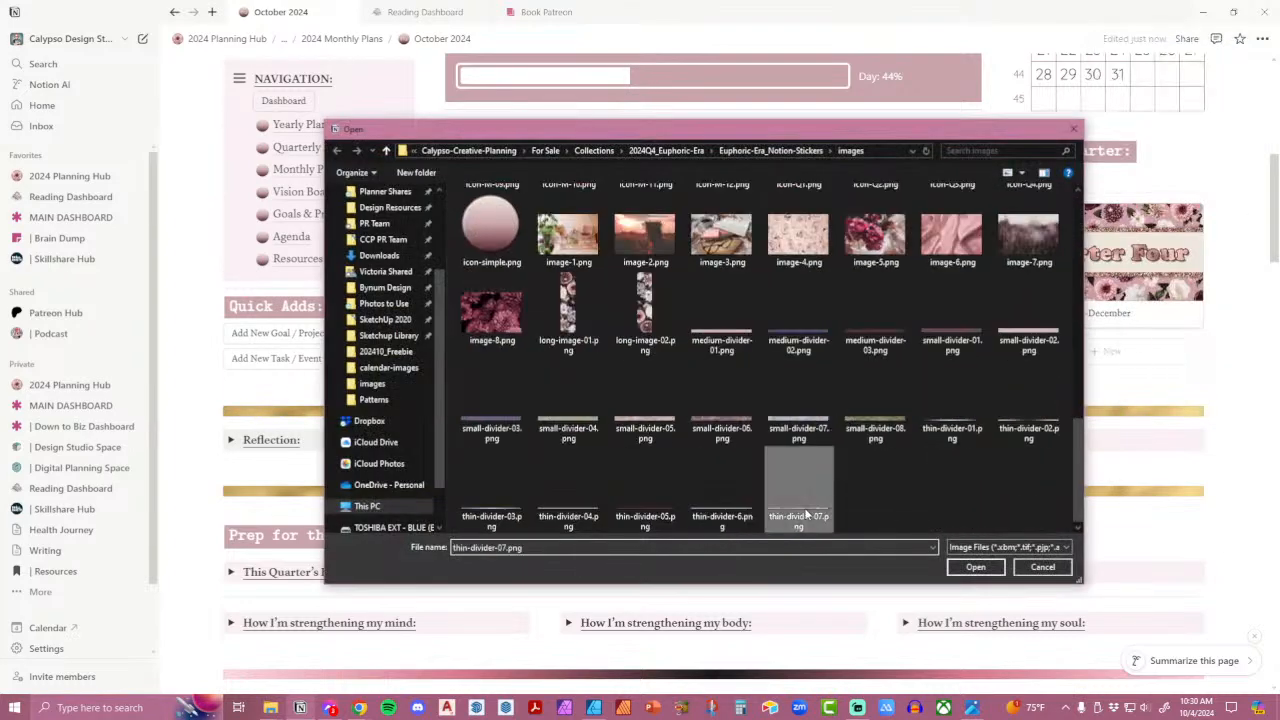
Replace the gold divider above the Prep for this Month heading with thin-divider-07.png from the Euphoric-Era images folder.
click(1189, 479)
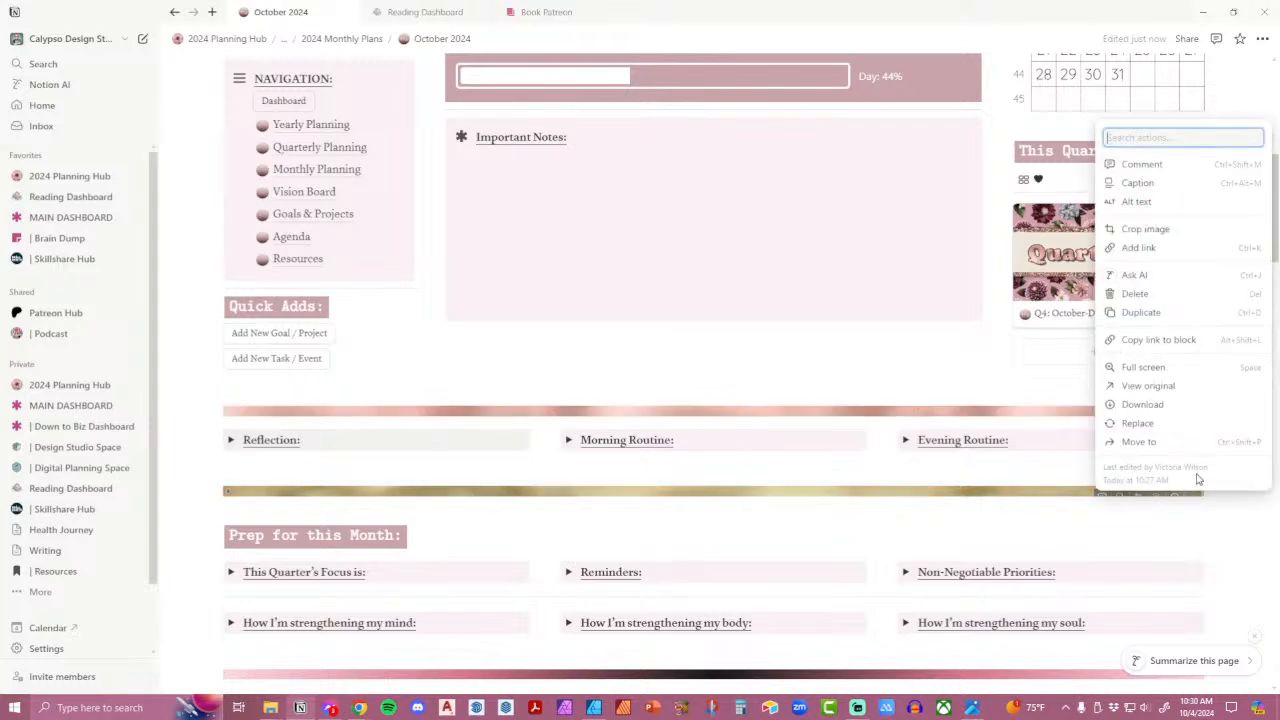
click(1176, 427)
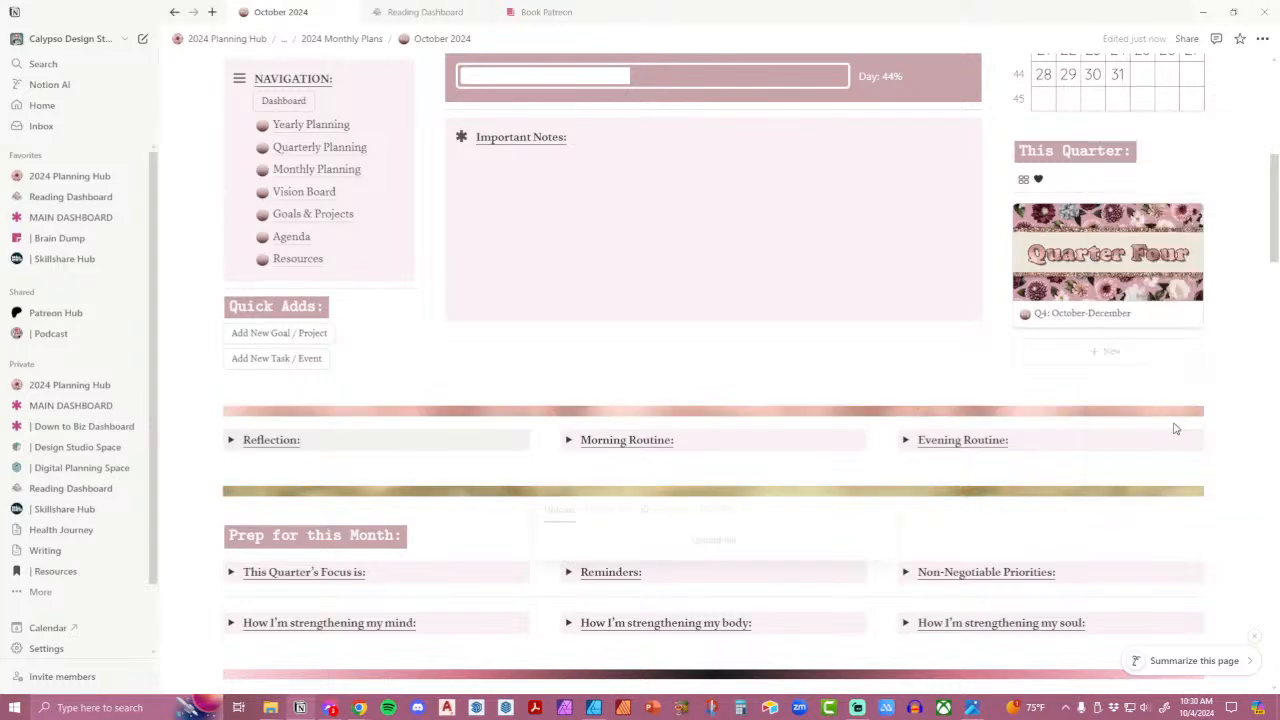
click(800, 540)
scroll(787, 415, down, 3)
double_click(808, 515)
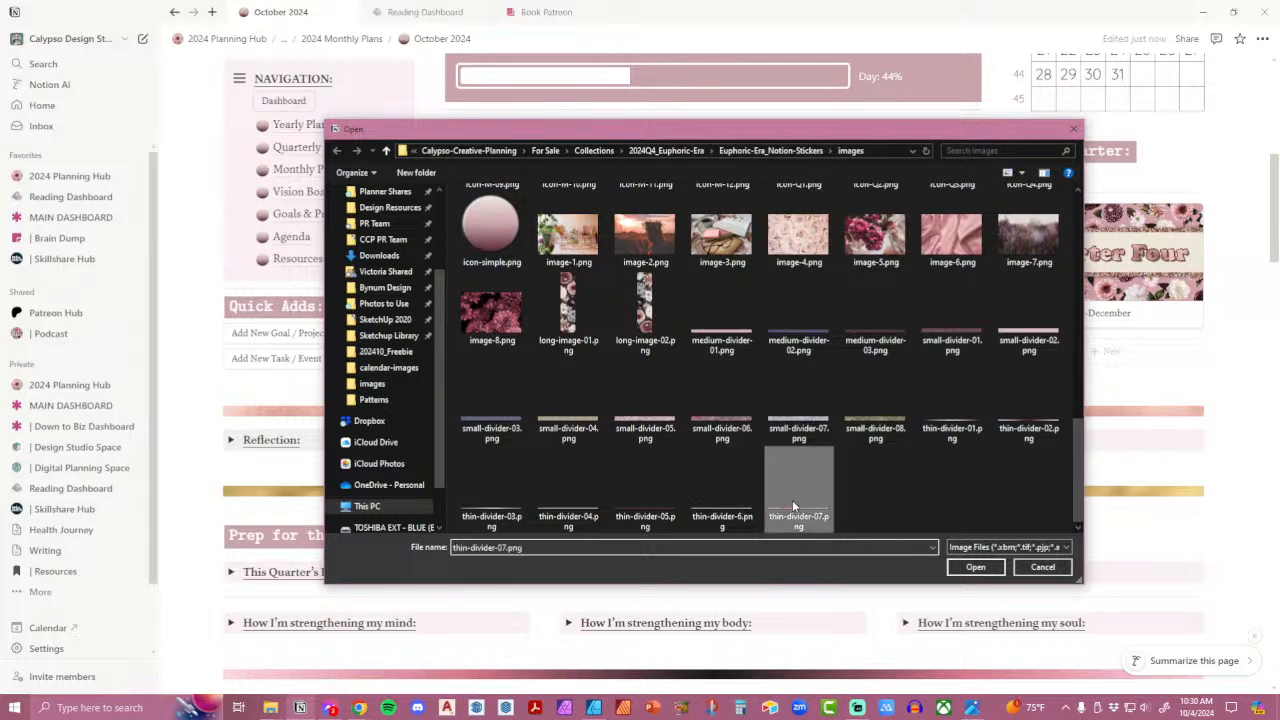
Replace the pink-to-black gradient divider above Daily Focus and On the Agenda with medium-divider-01.png.
scroll(1236, 455, down, 1)
scroll(1236, 455, down, 3)
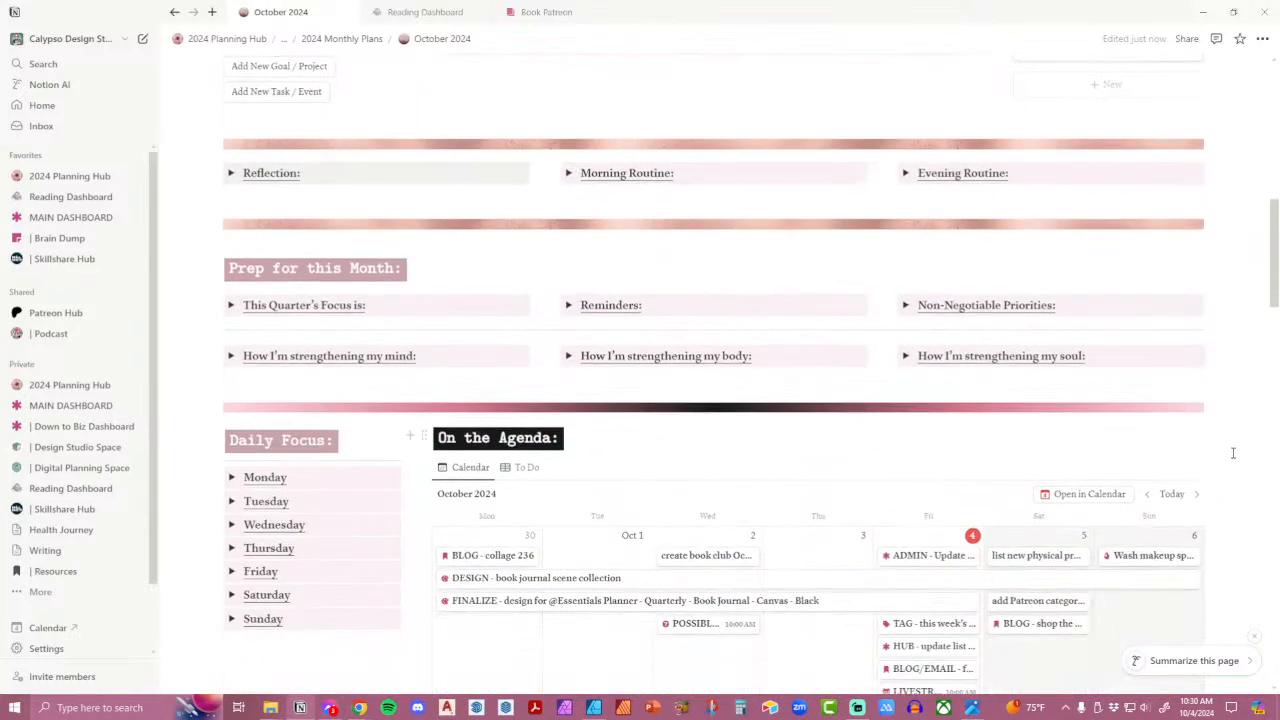
click(1193, 412)
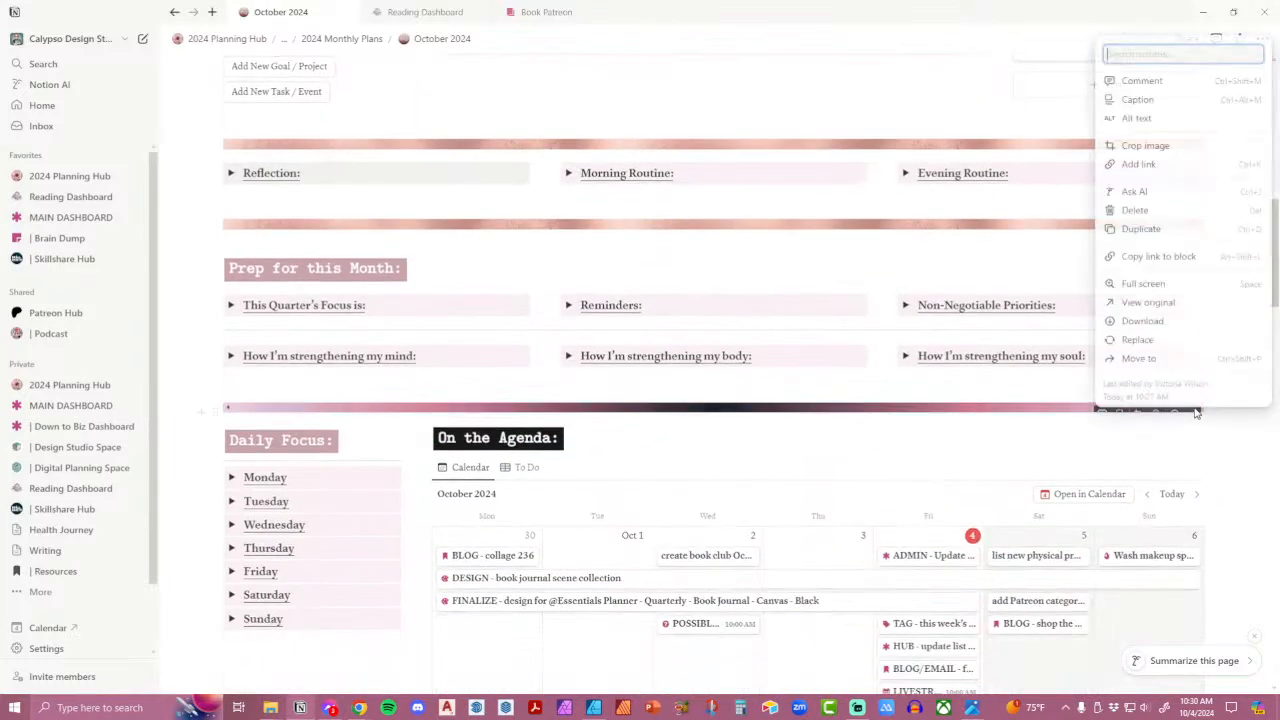
click(1171, 340)
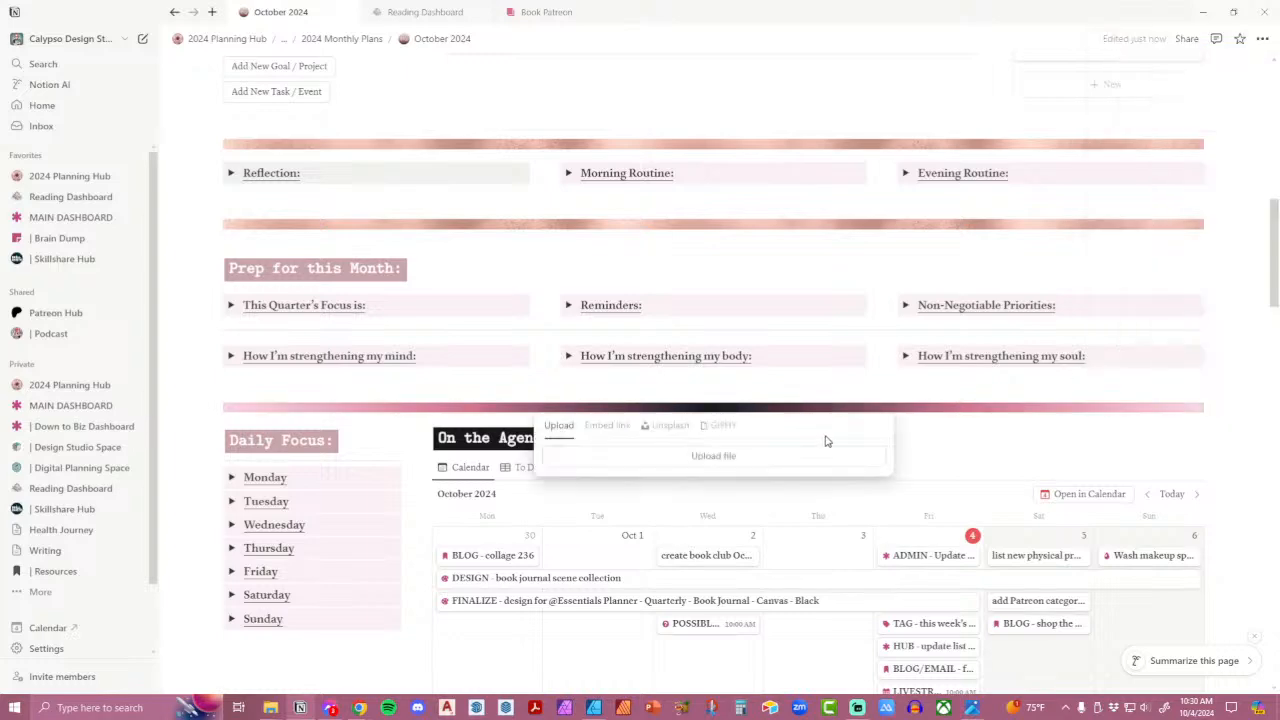
click(815, 455)
scroll(815, 449, down, 5)
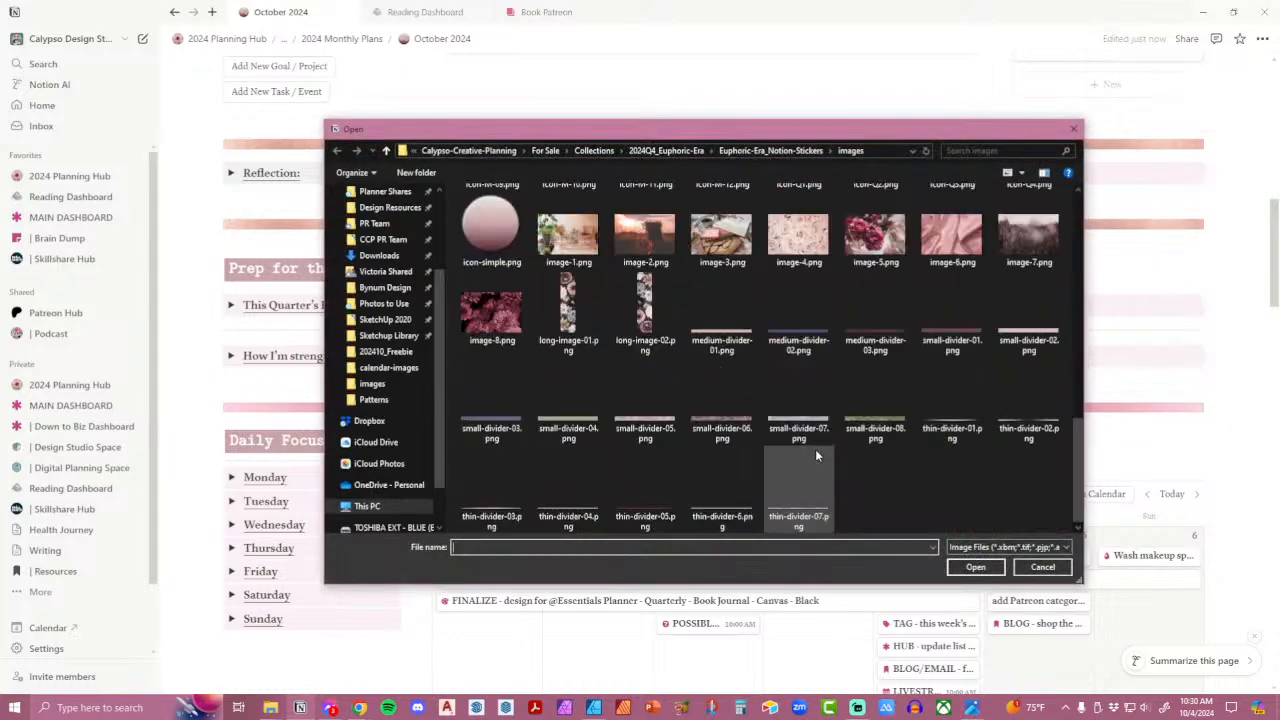
double_click(728, 337)
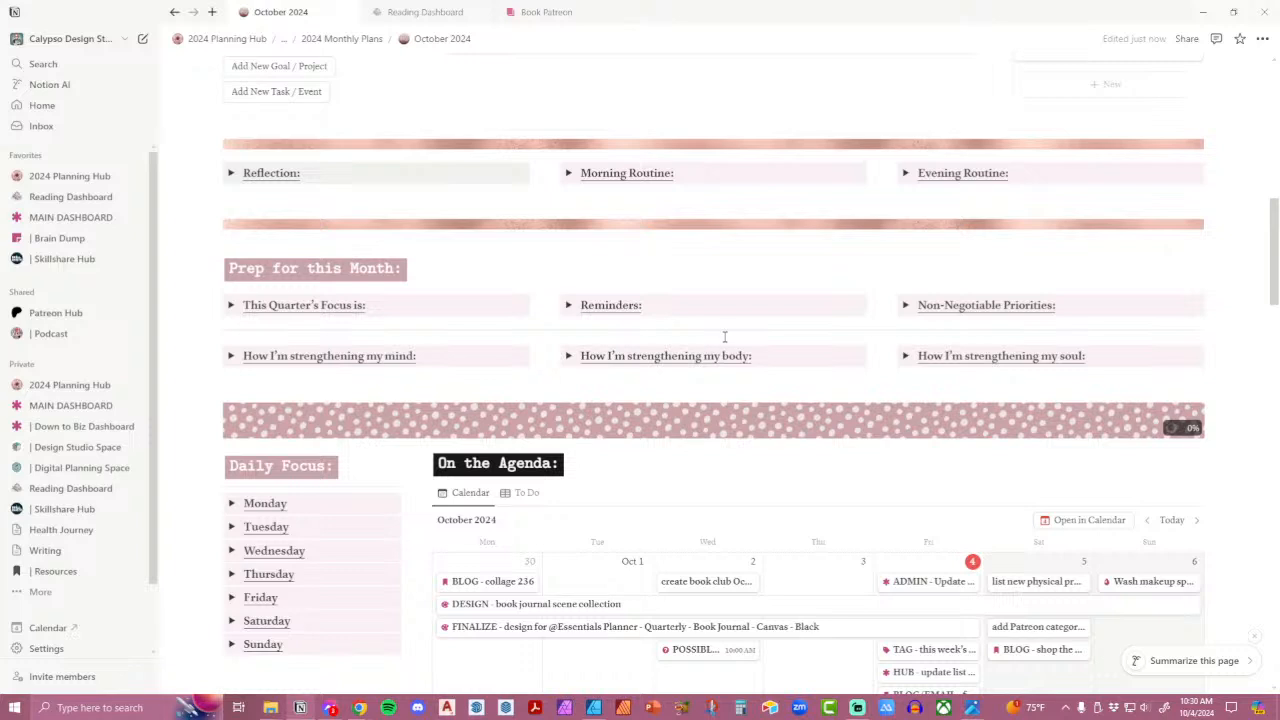
Set the On the Agenda heading's background colour to CAA4AA.
click(498, 467)
click(438, 502)
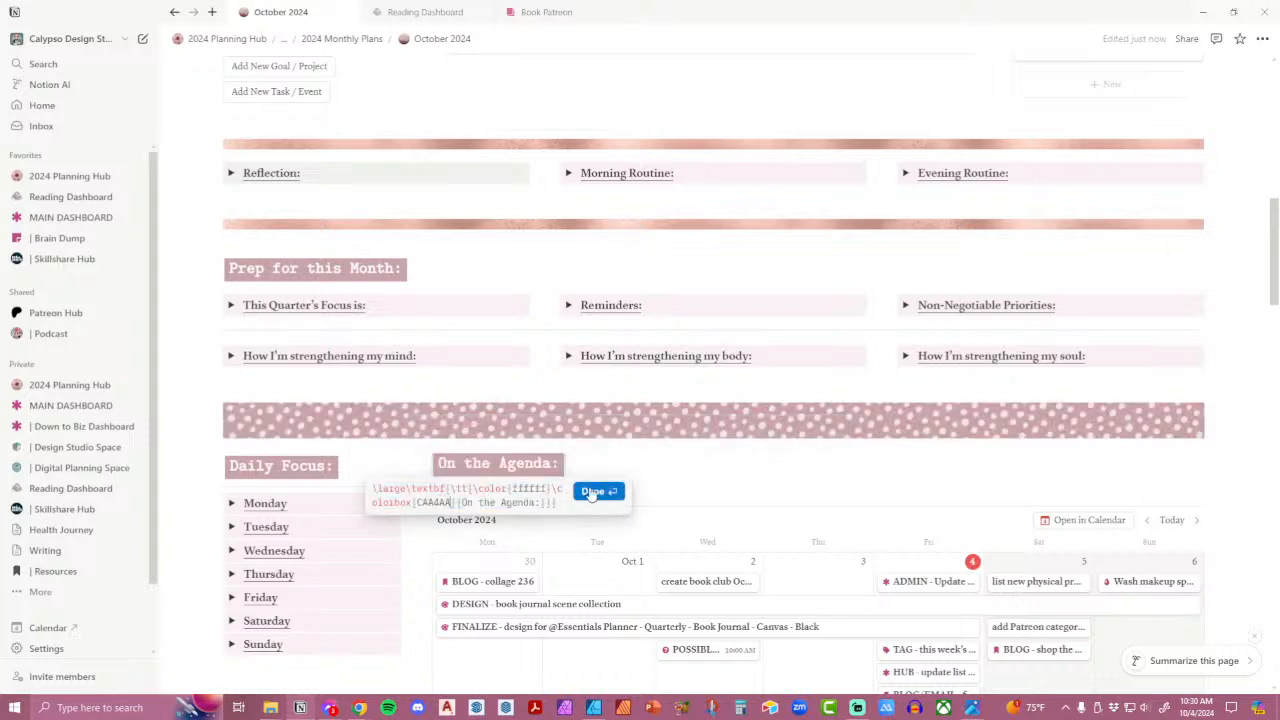
click(592, 491)
Replace the gradient divider above the Habit Tracking heading with medium-divider-01.png.
scroll(1100, 445, down, 3)
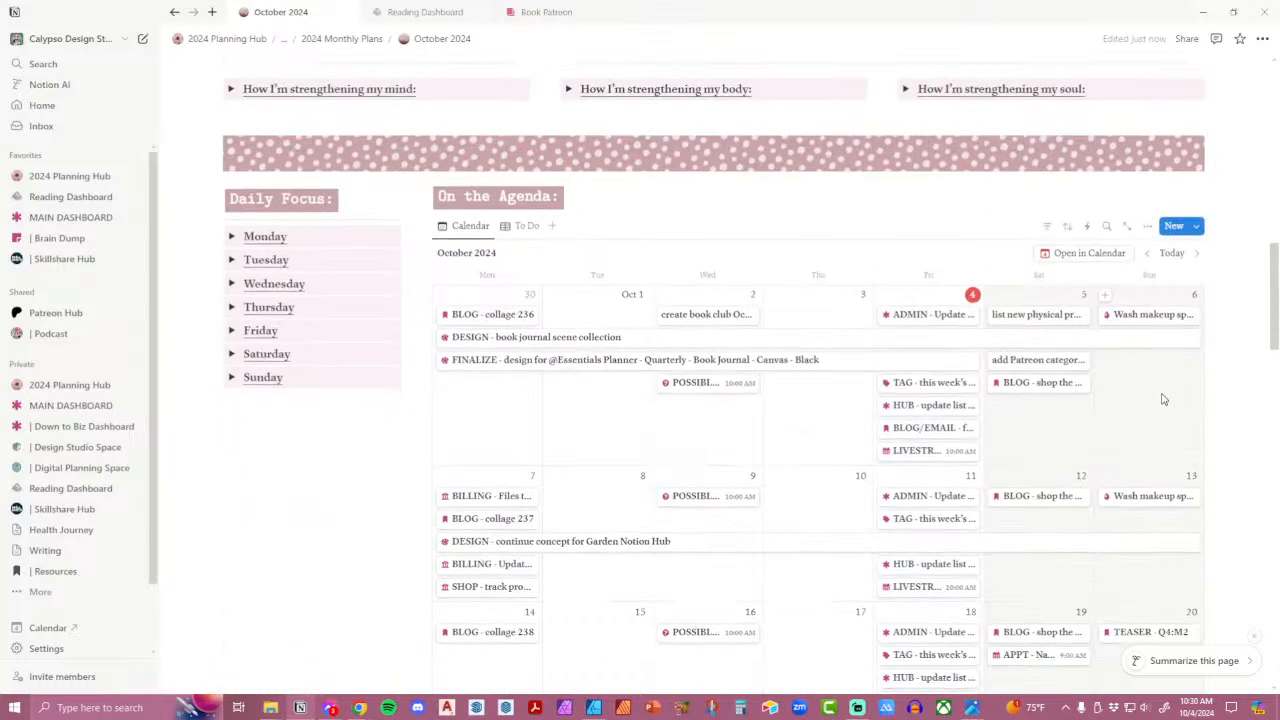
scroll(1196, 434, down, 7)
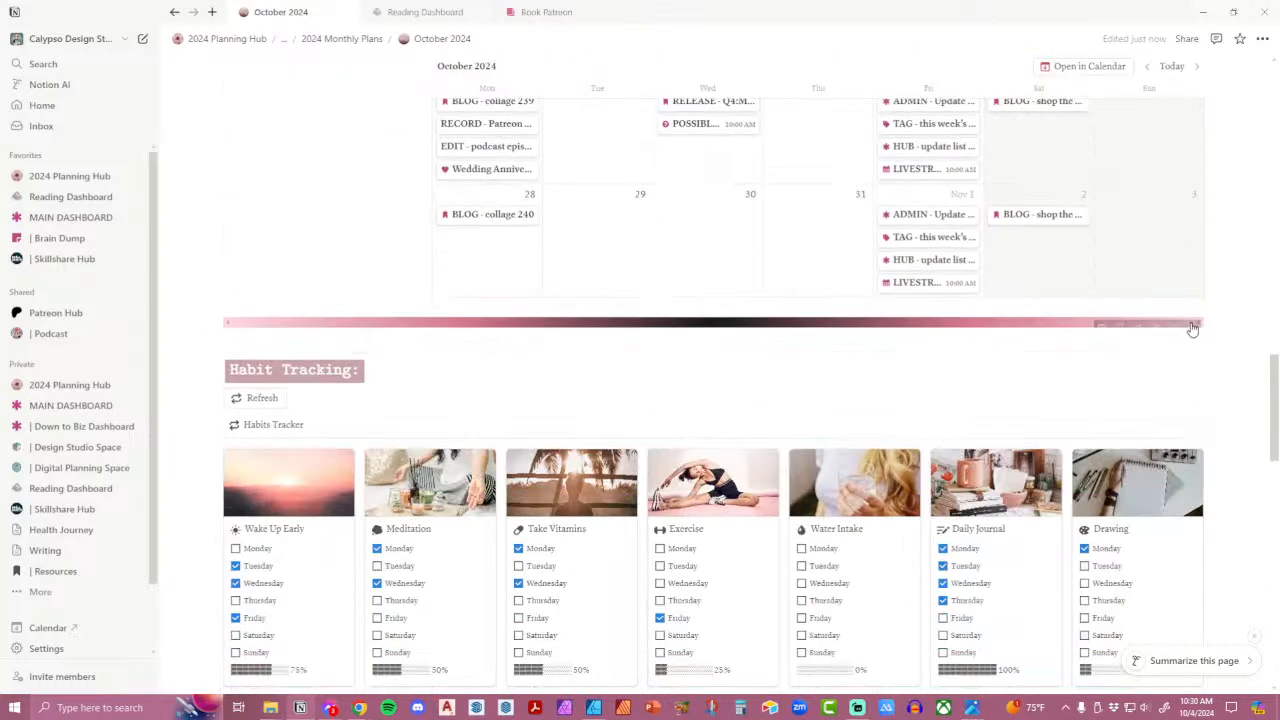
click(1195, 330)
click(1149, 621)
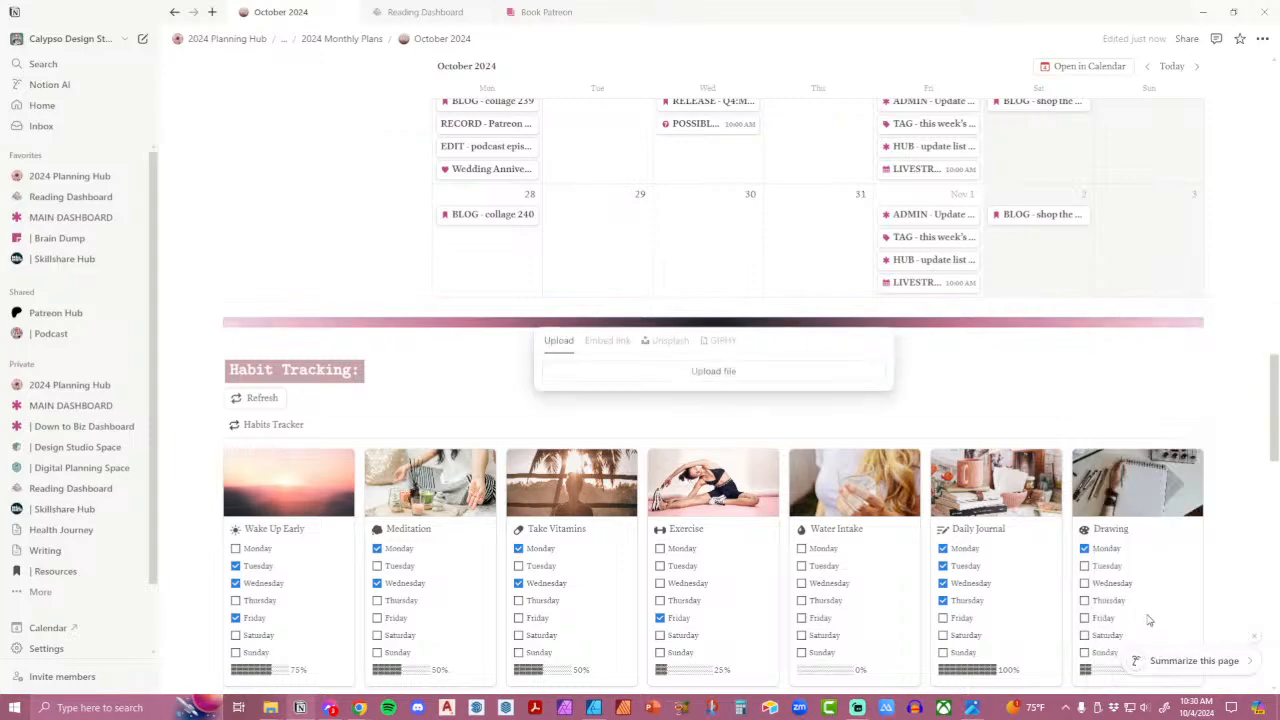
click(743, 377)
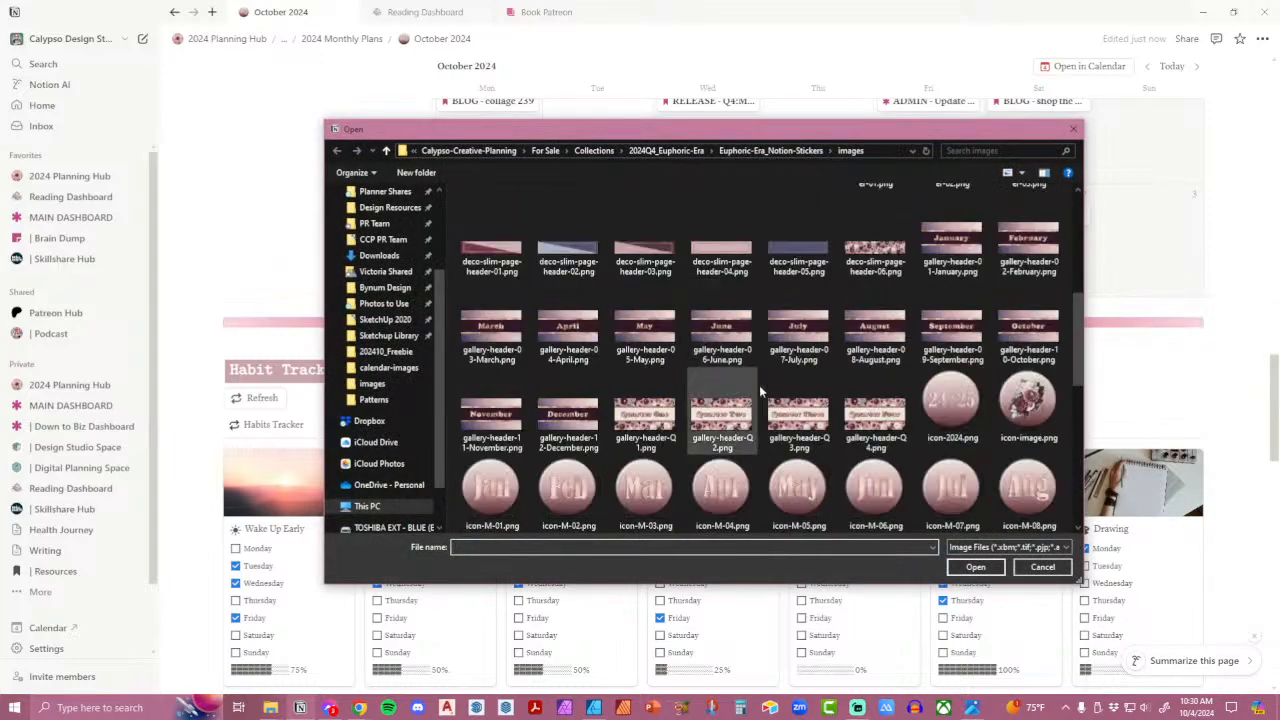
scroll(772, 422, down, 10)
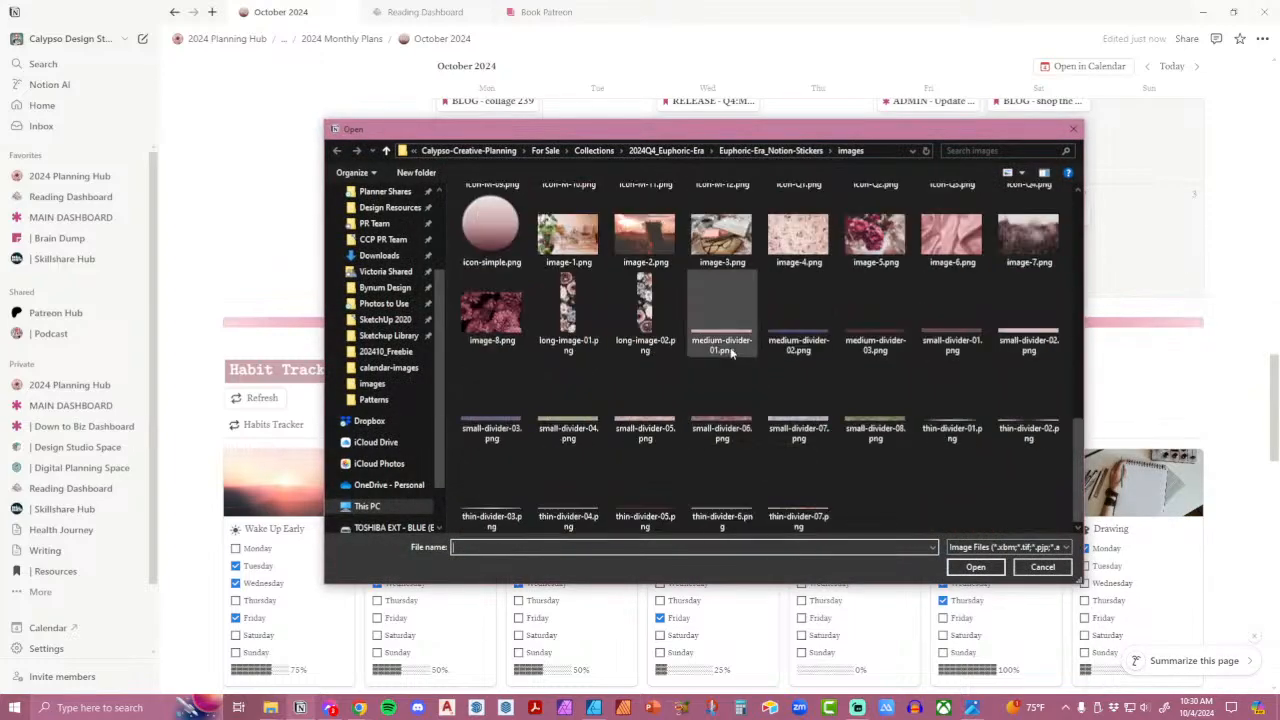
double_click(730, 352)
Set the Goals and Projects heading's background colour to CAA4AA.
scroll(1245, 446, down, 4)
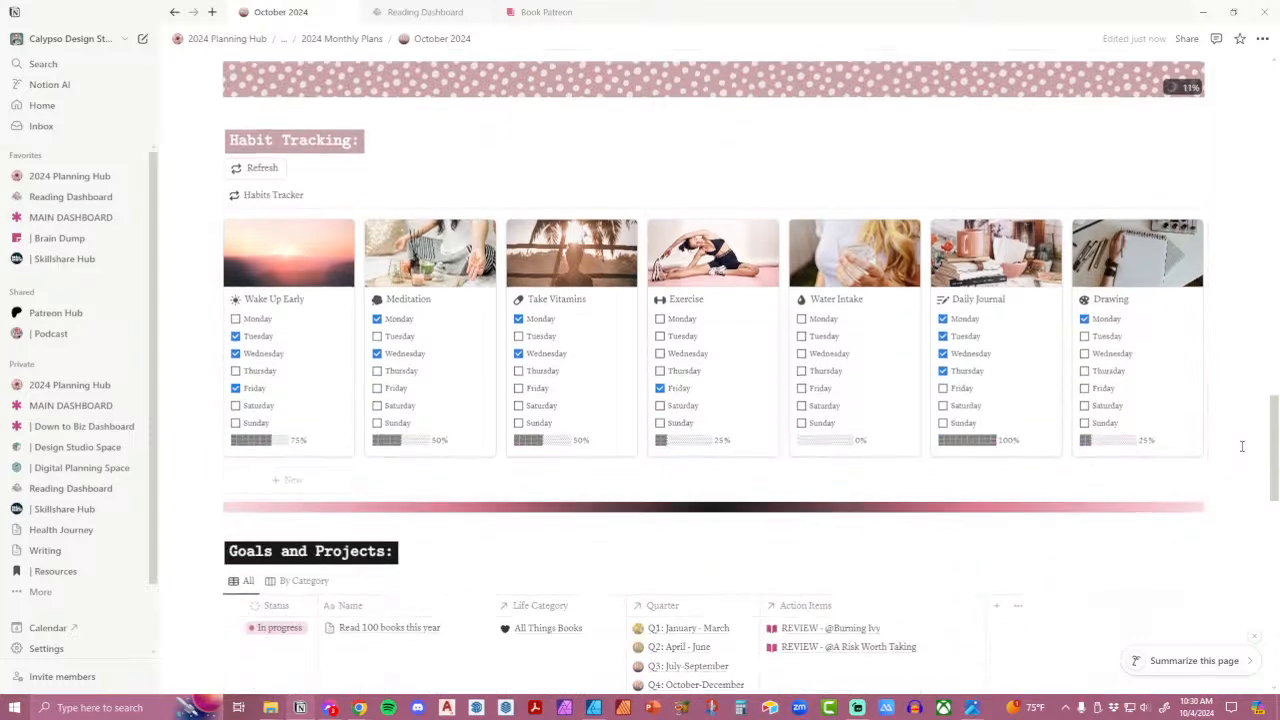
scroll(1245, 446, up, 2)
scroll(1241, 446, down, 3)
scroll(534, 264, down, 2)
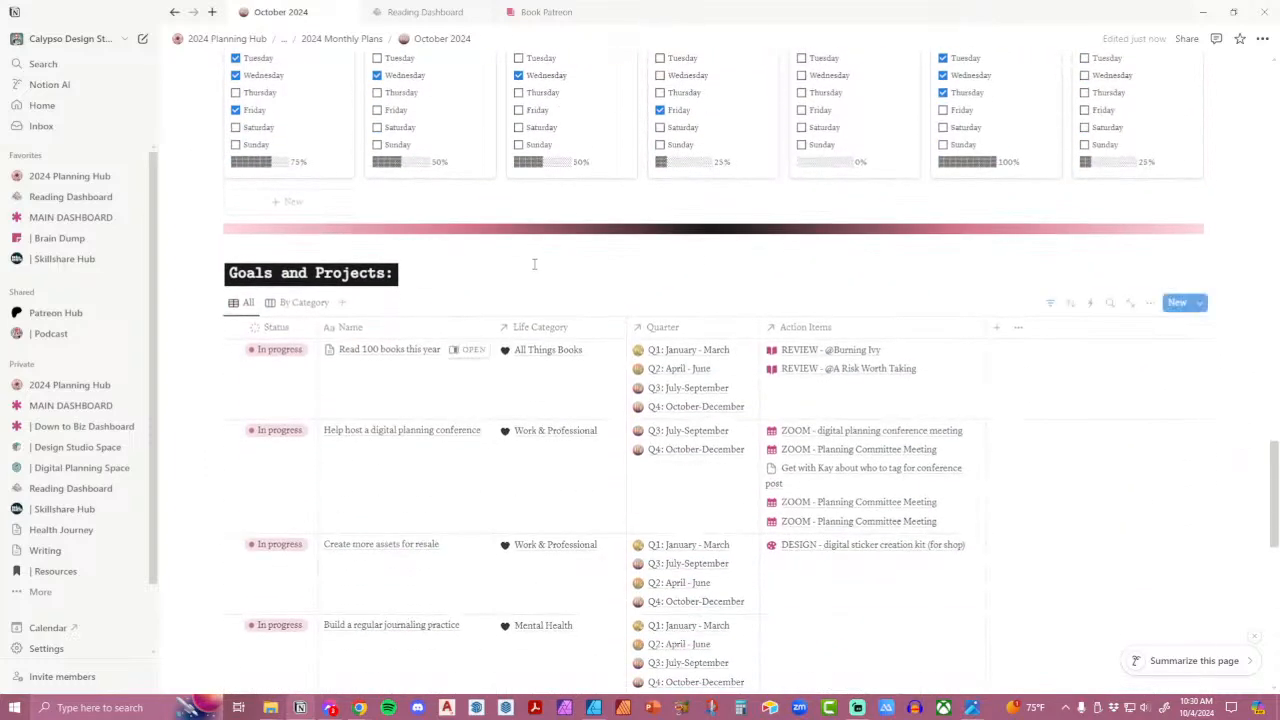
click(350, 278)
double_click(253, 312)
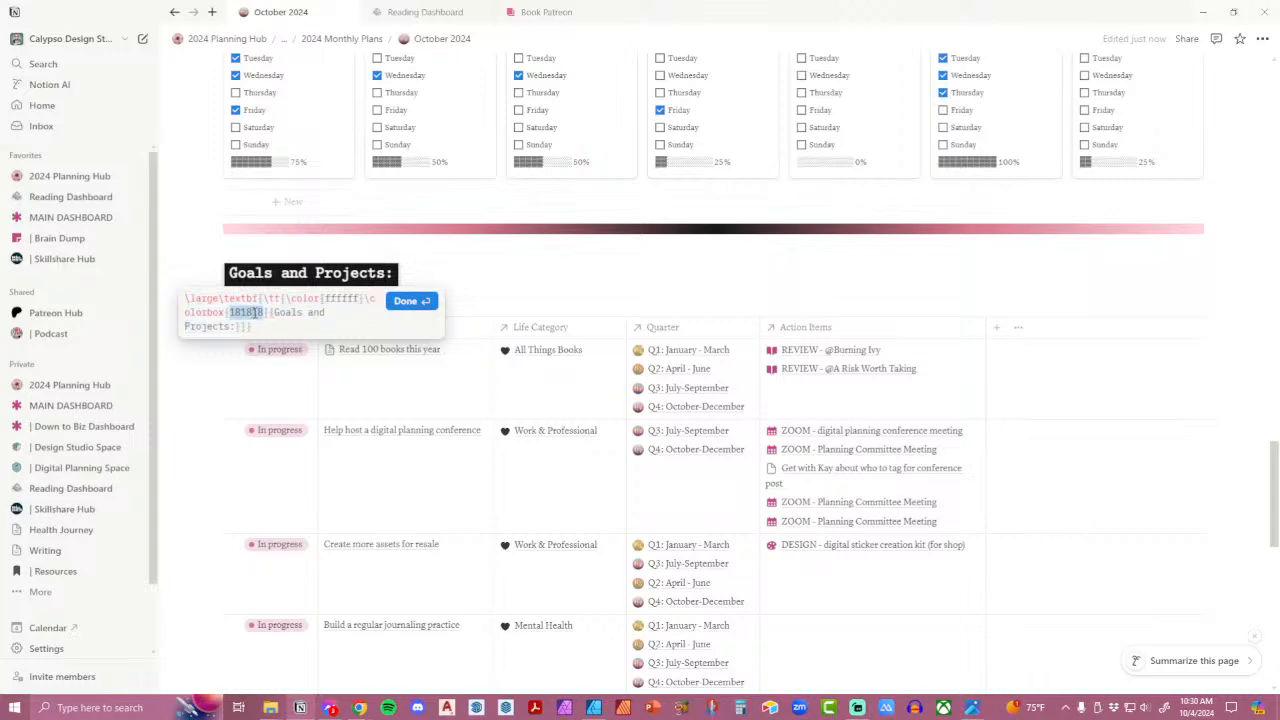
key(ctrl+v)
click(408, 300)
Set the Life Categories heading's background colour to CAA4AA.
scroll(1045, 420, down, 5)
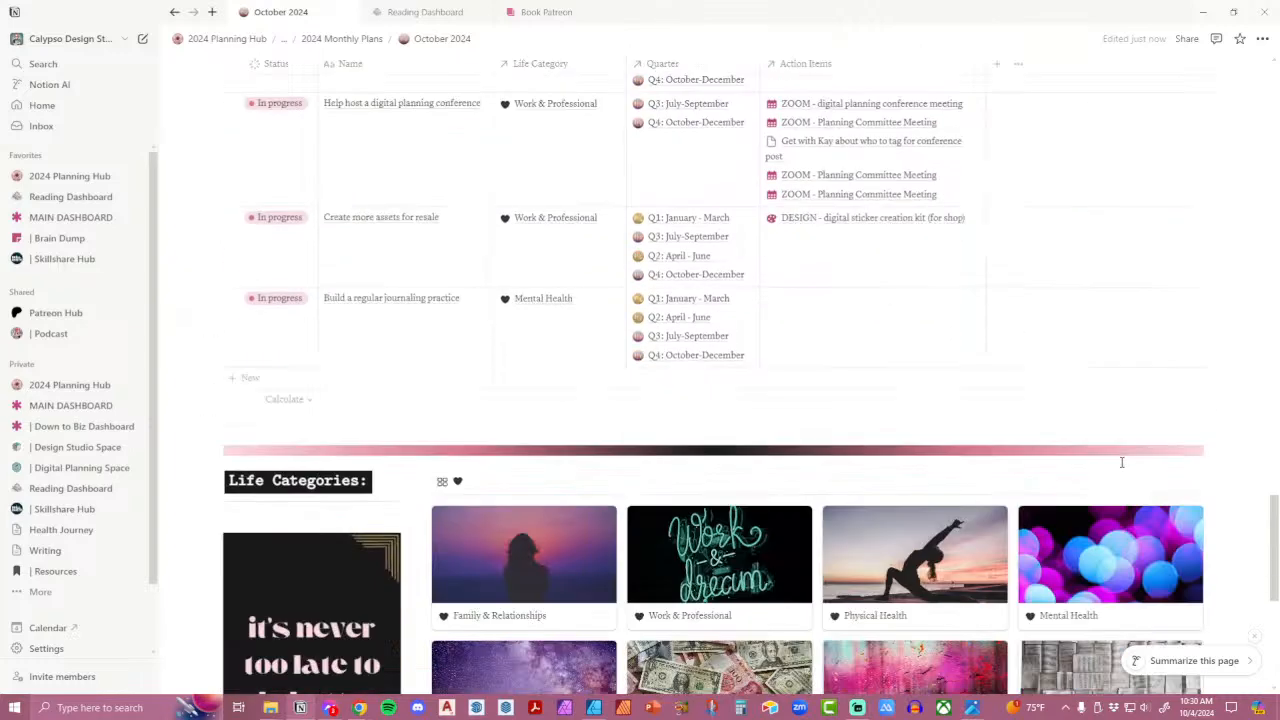
click(304, 270)
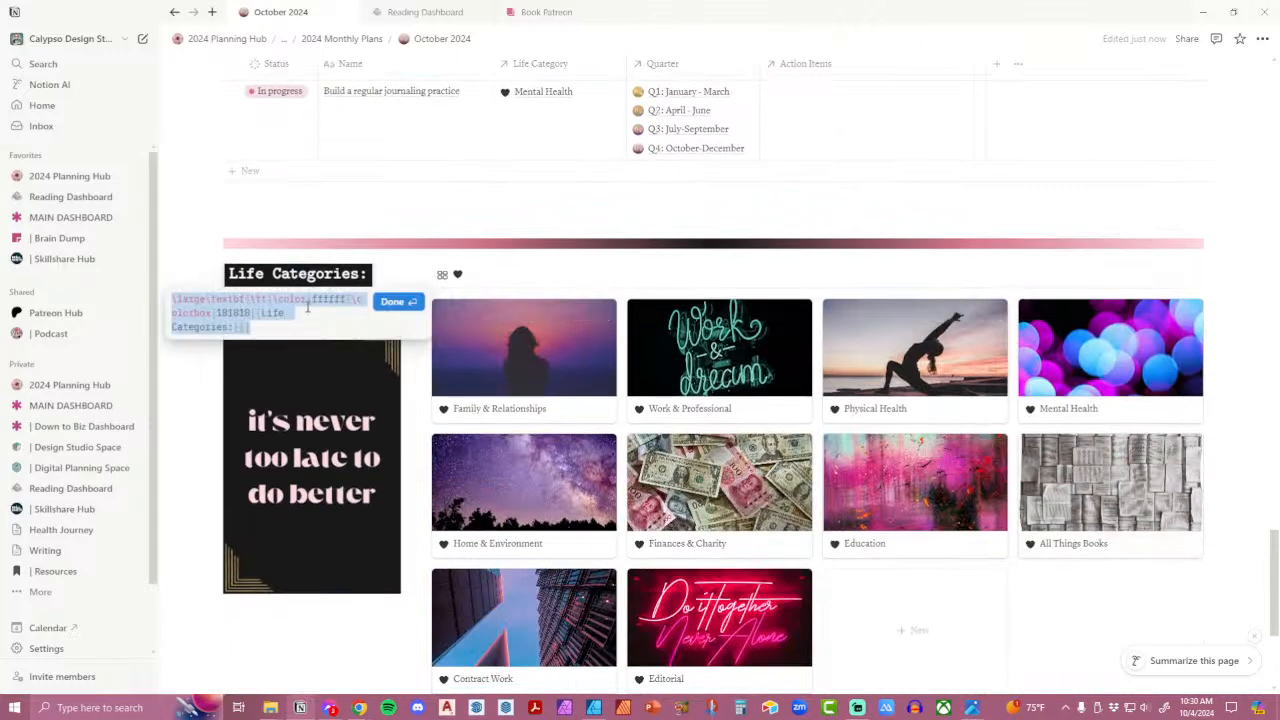
double_click(233, 312)
key(ctrl+v)
click(398, 301)
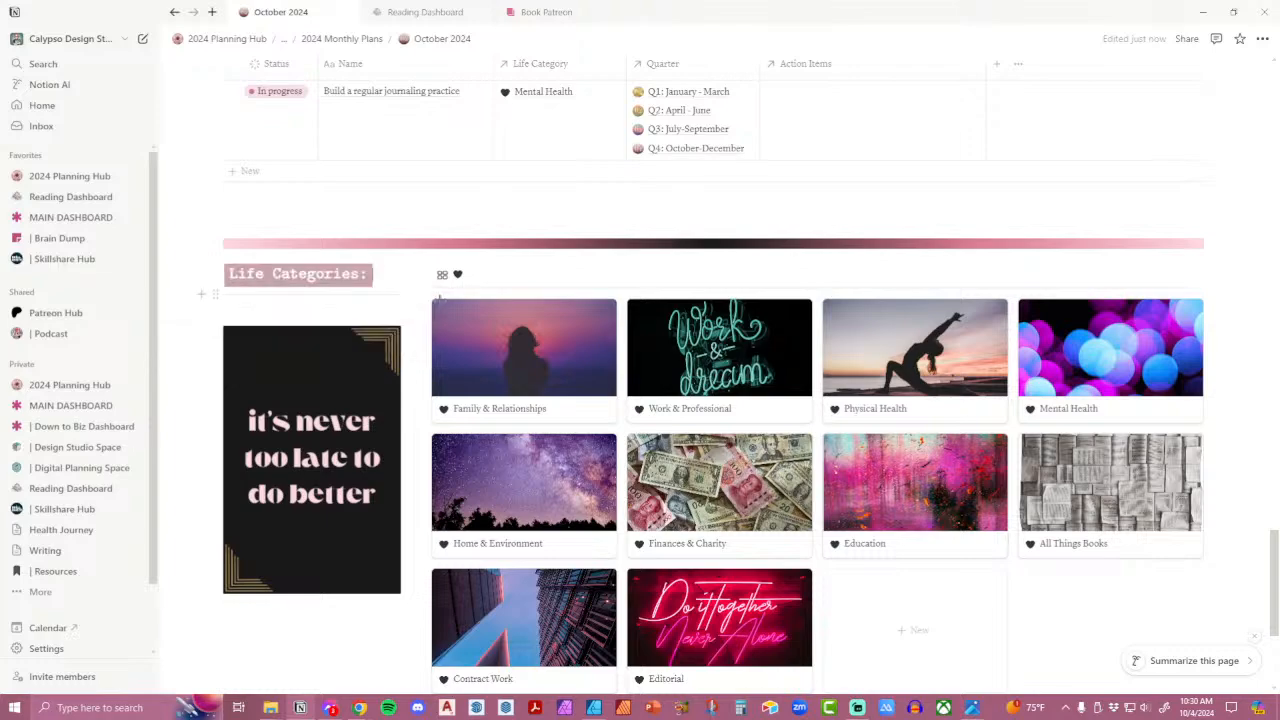
Duplicate the dotted divider above Habit Tracking, move the copy above Goals and Projects, and delete the gradient divider there.
scroll(1175, 420, up, 8)
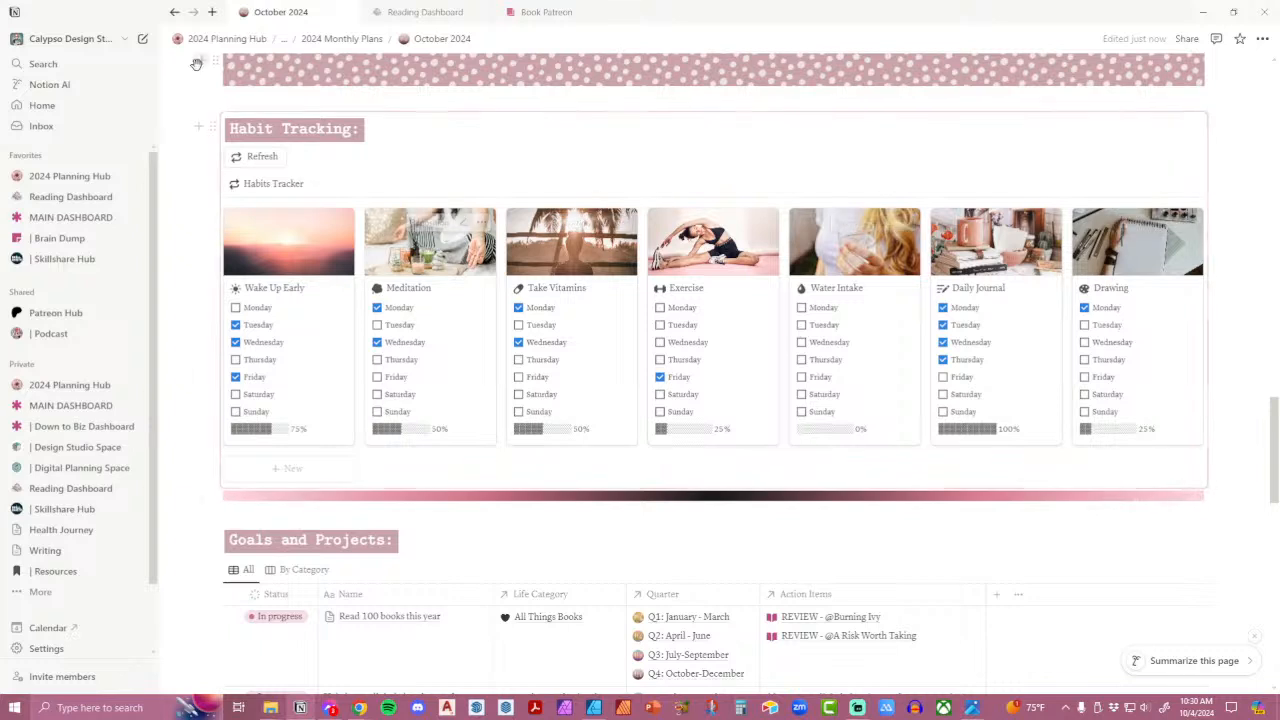
click(216, 62)
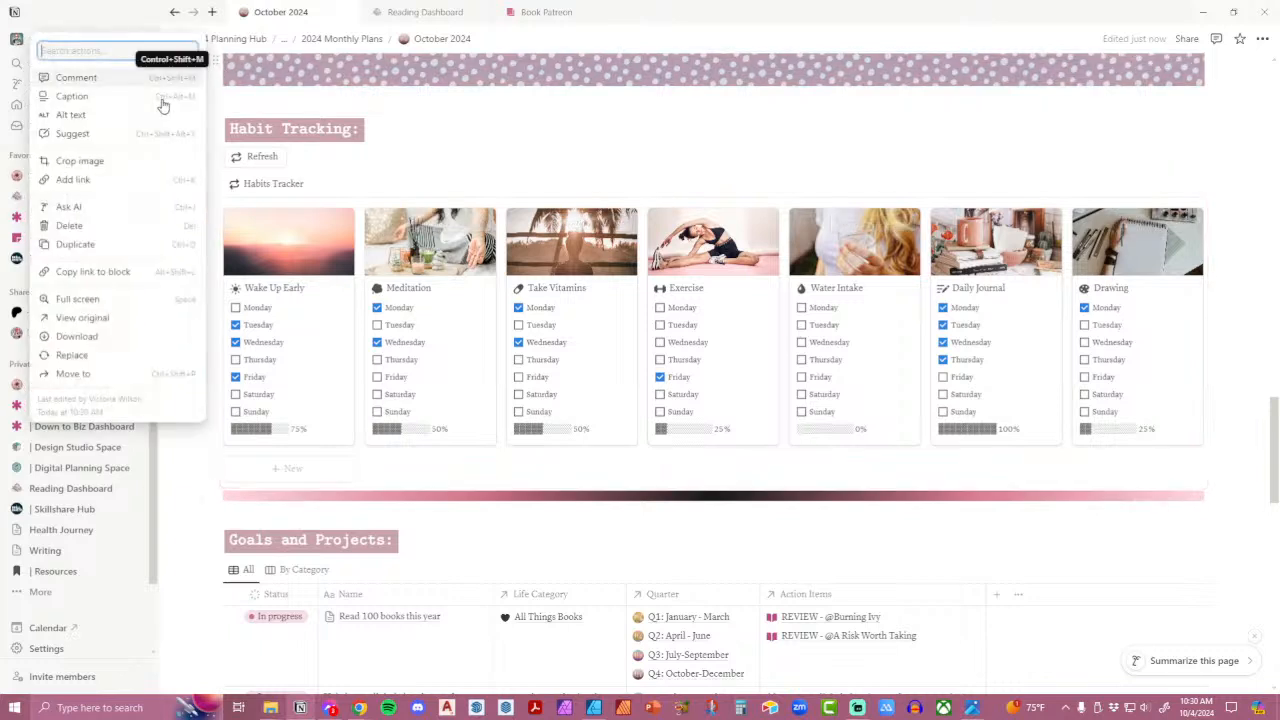
click(101, 244)
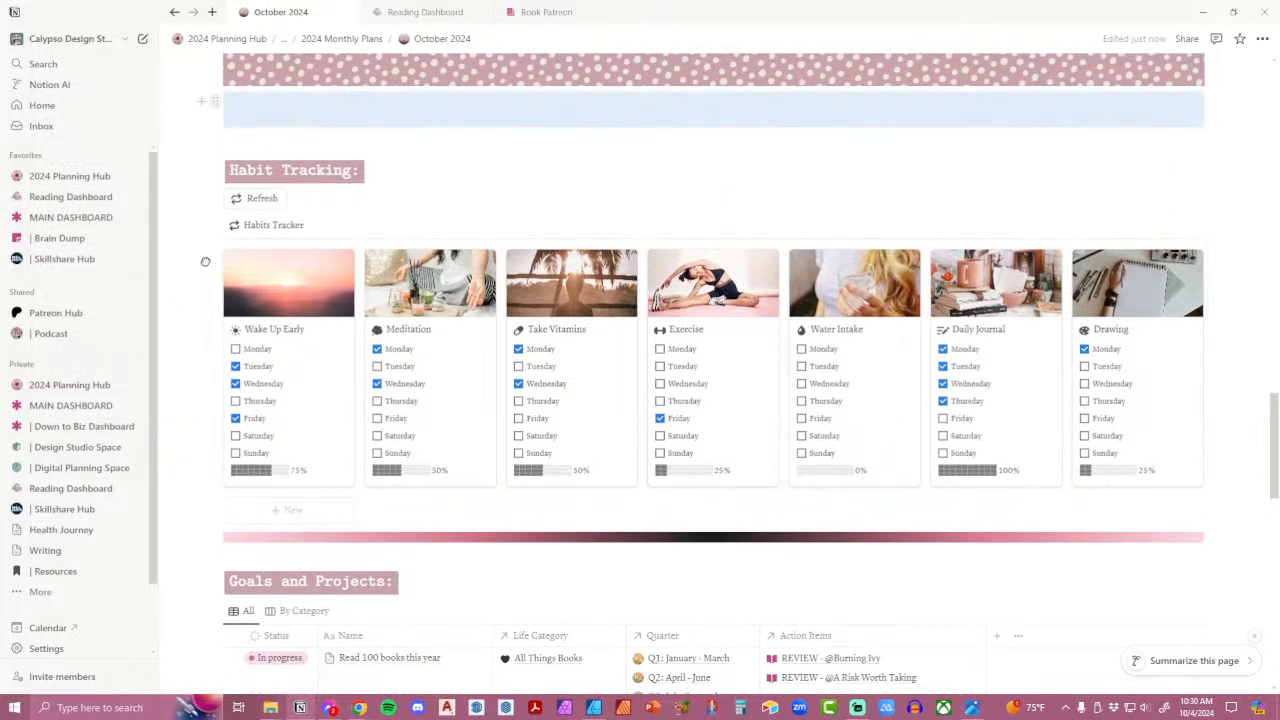
drag(205, 261, 218, 528)
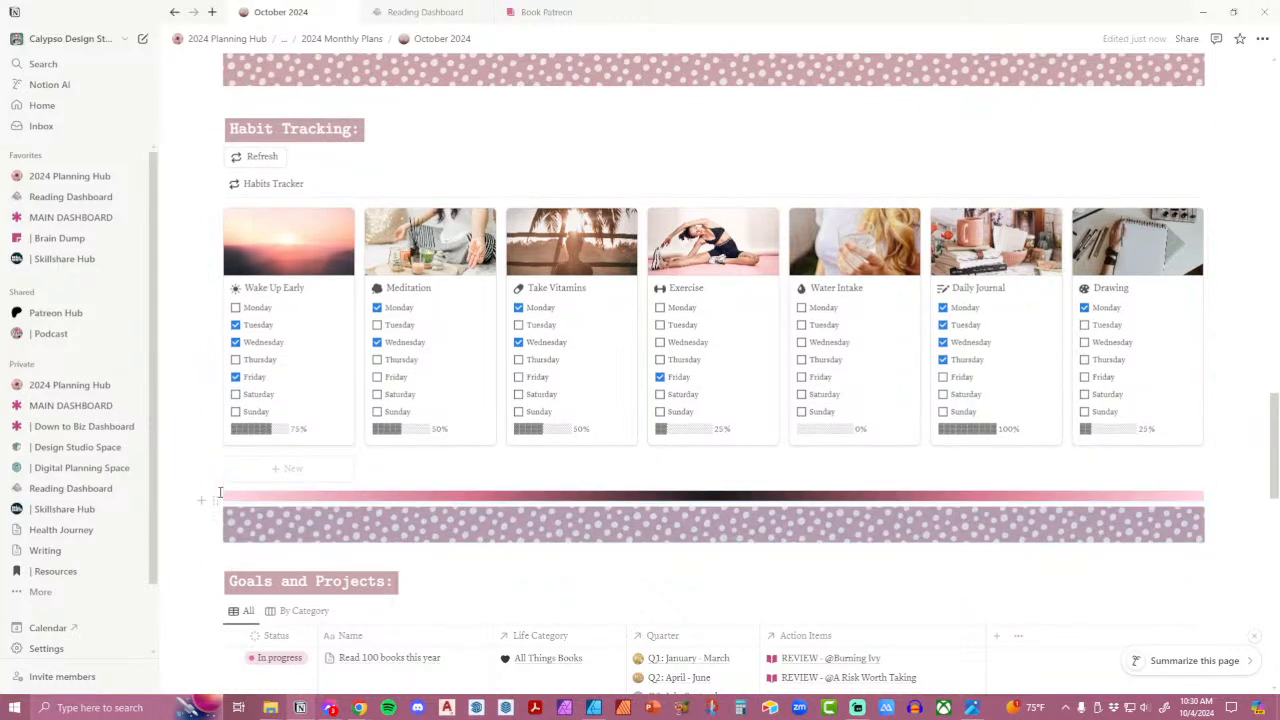
click(216, 496)
click(120, 497)
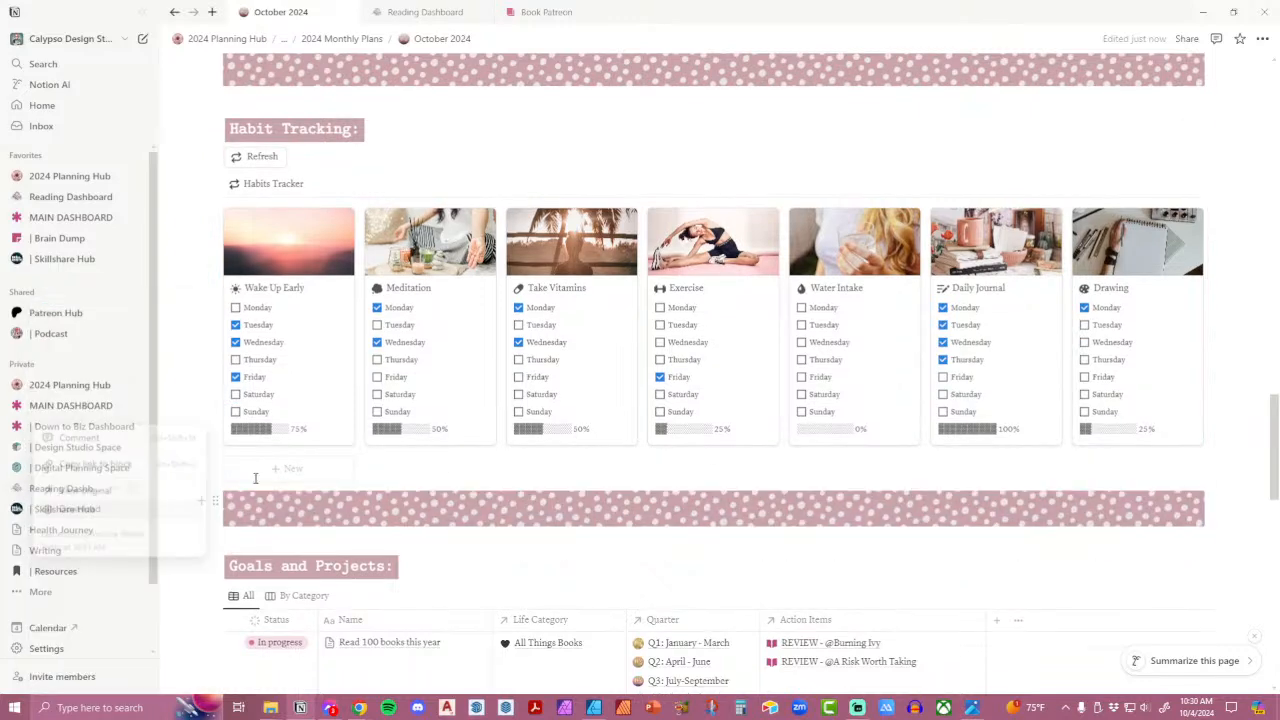
scroll(342, 447, down, 3)
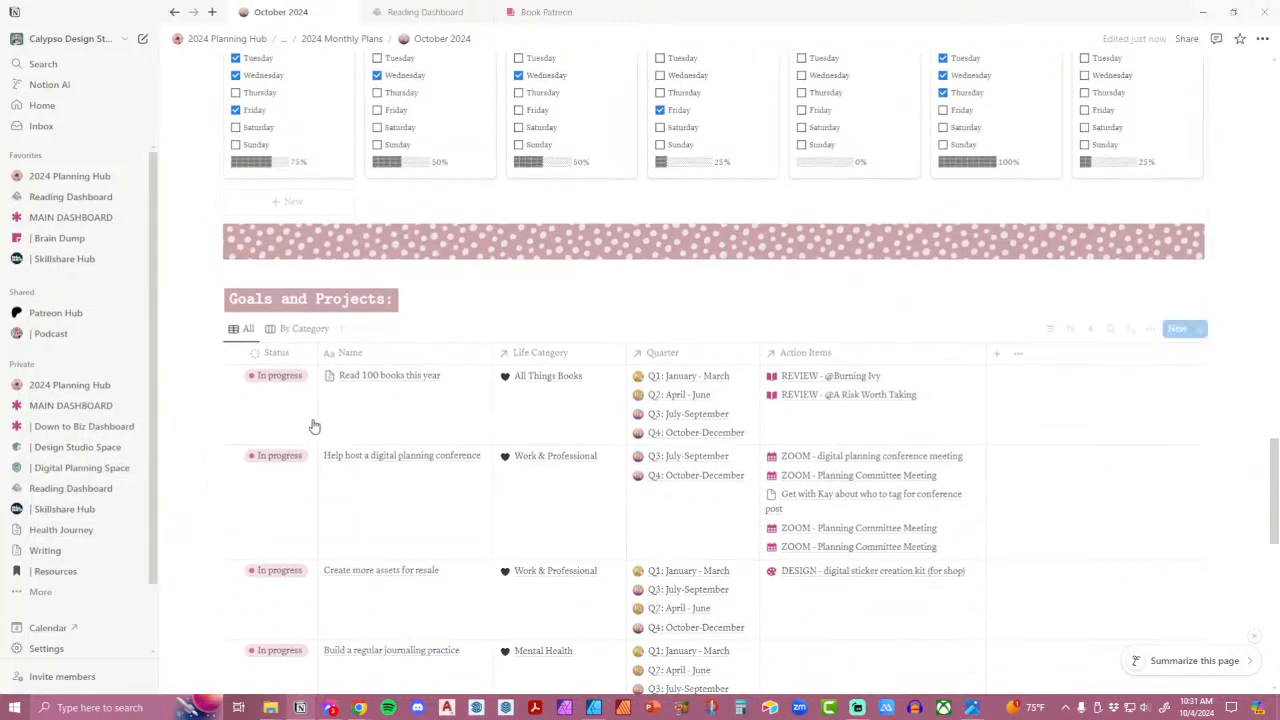
click(218, 236)
click(143, 362)
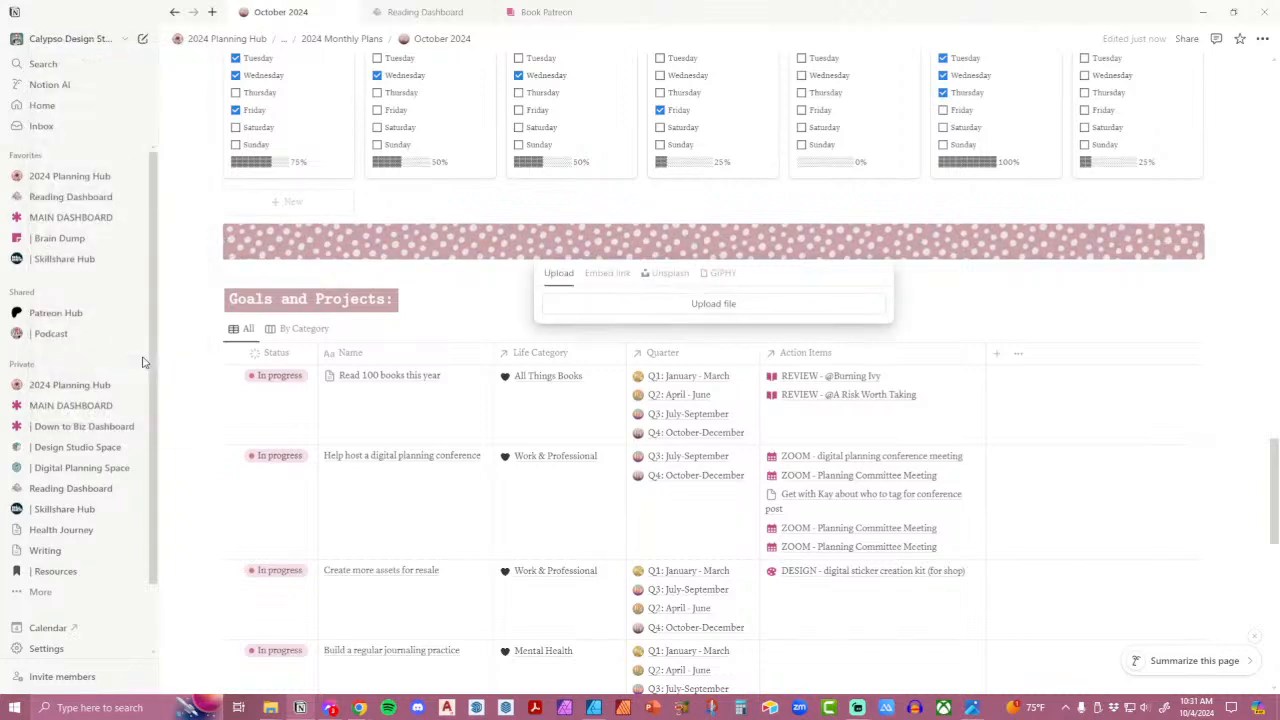
key(Escape)
Duplicate the dotted divider above Goals and Projects, move the copy above Life Categories, and delete the gradient divider there.
click(214, 236)
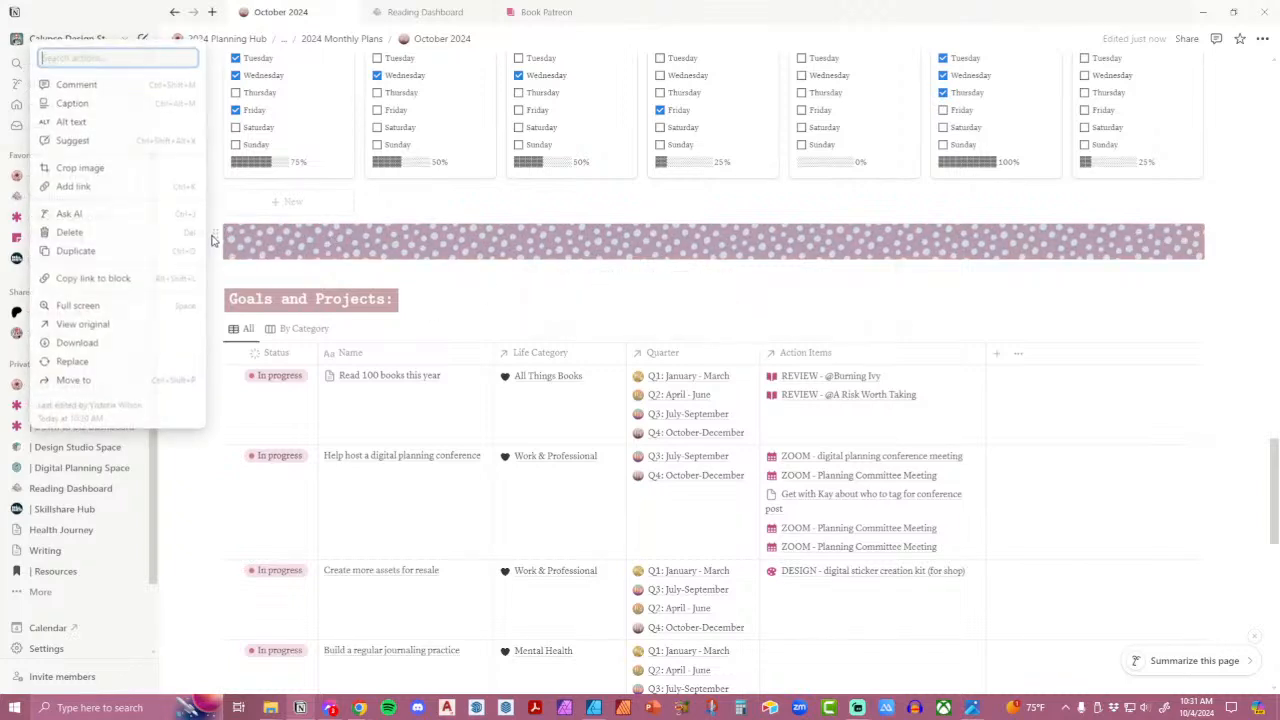
click(194, 250)
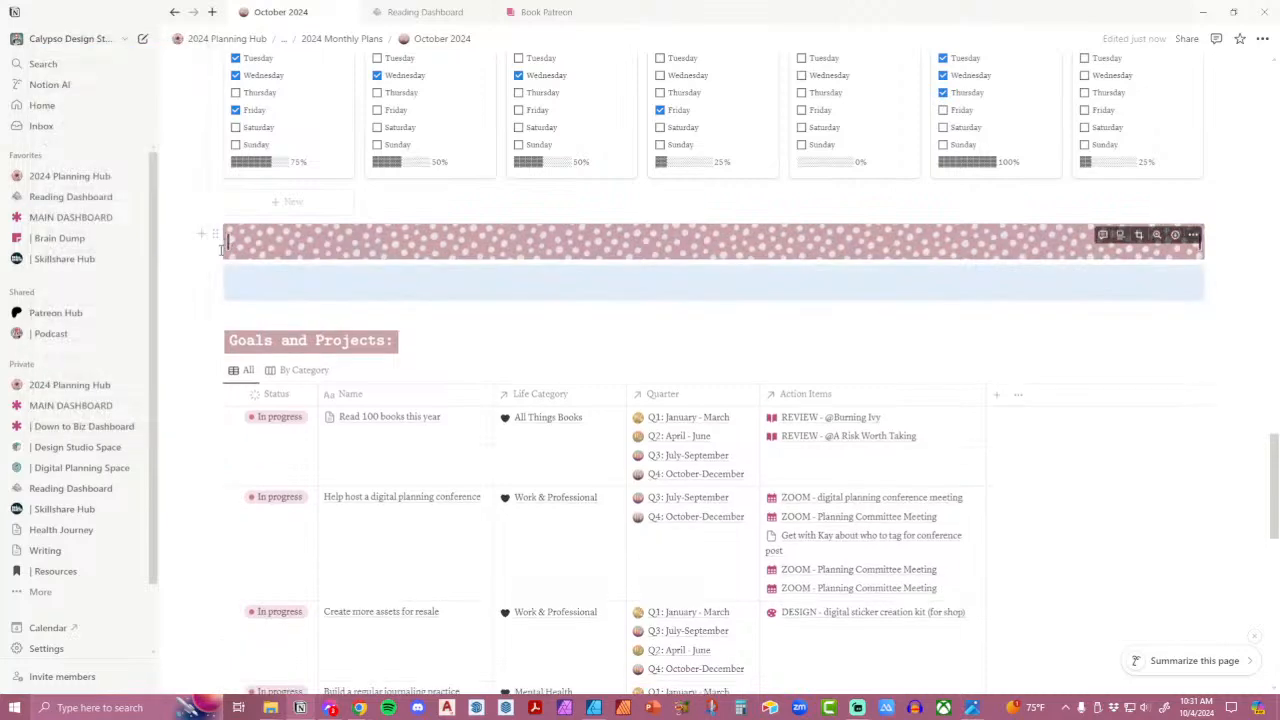
drag(214, 274, 219, 420)
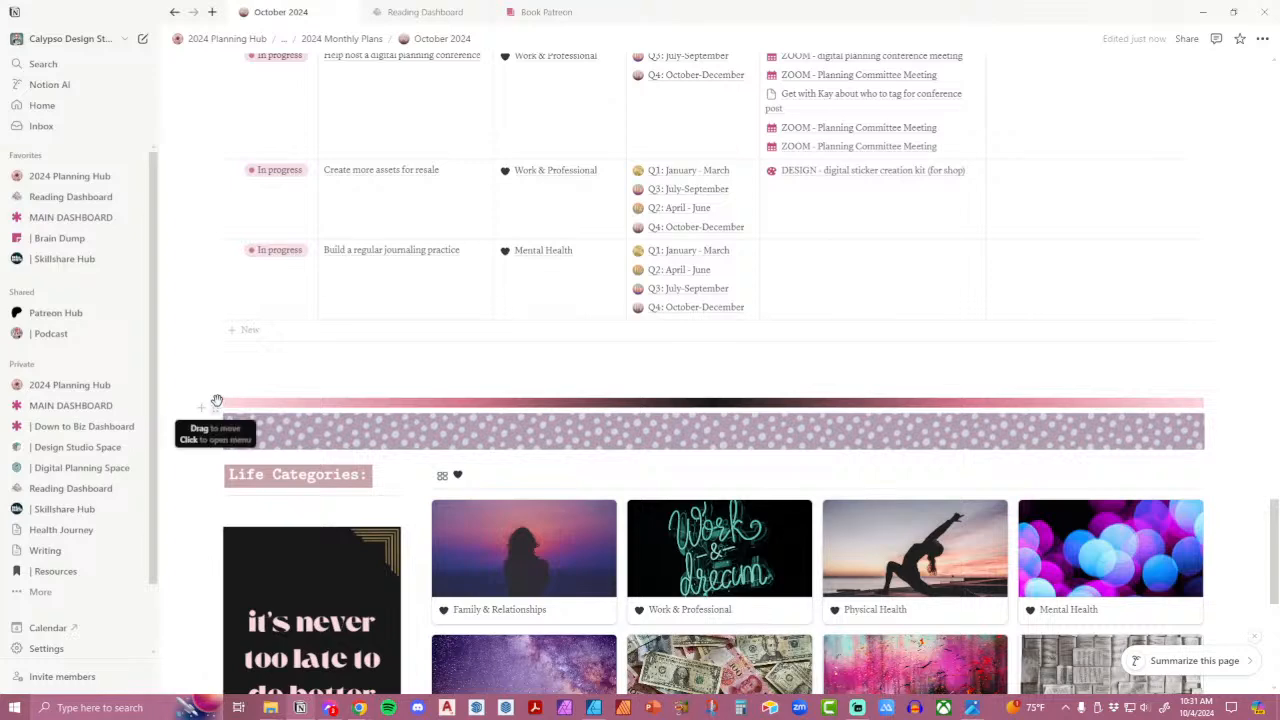
click(218, 406)
click(113, 408)
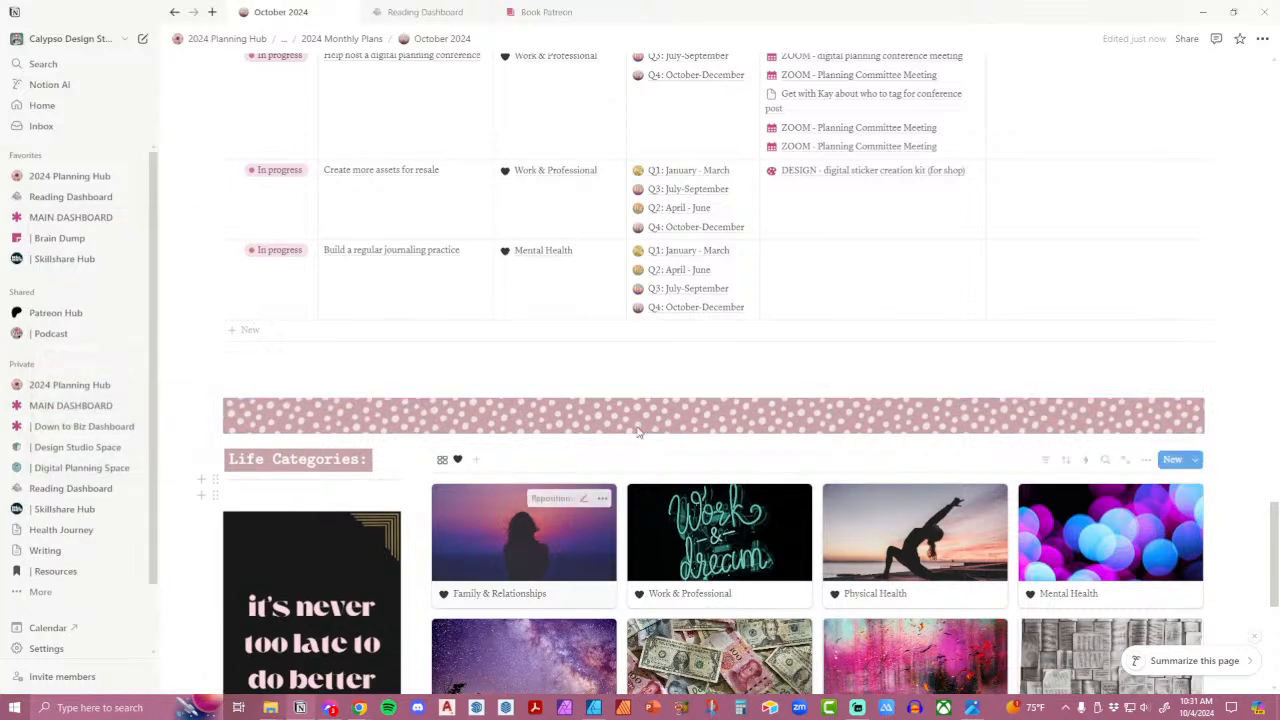
Delete the callout linking to the Canva affirmation template below the Life Categories gallery.
scroll(214, 502, down, 4)
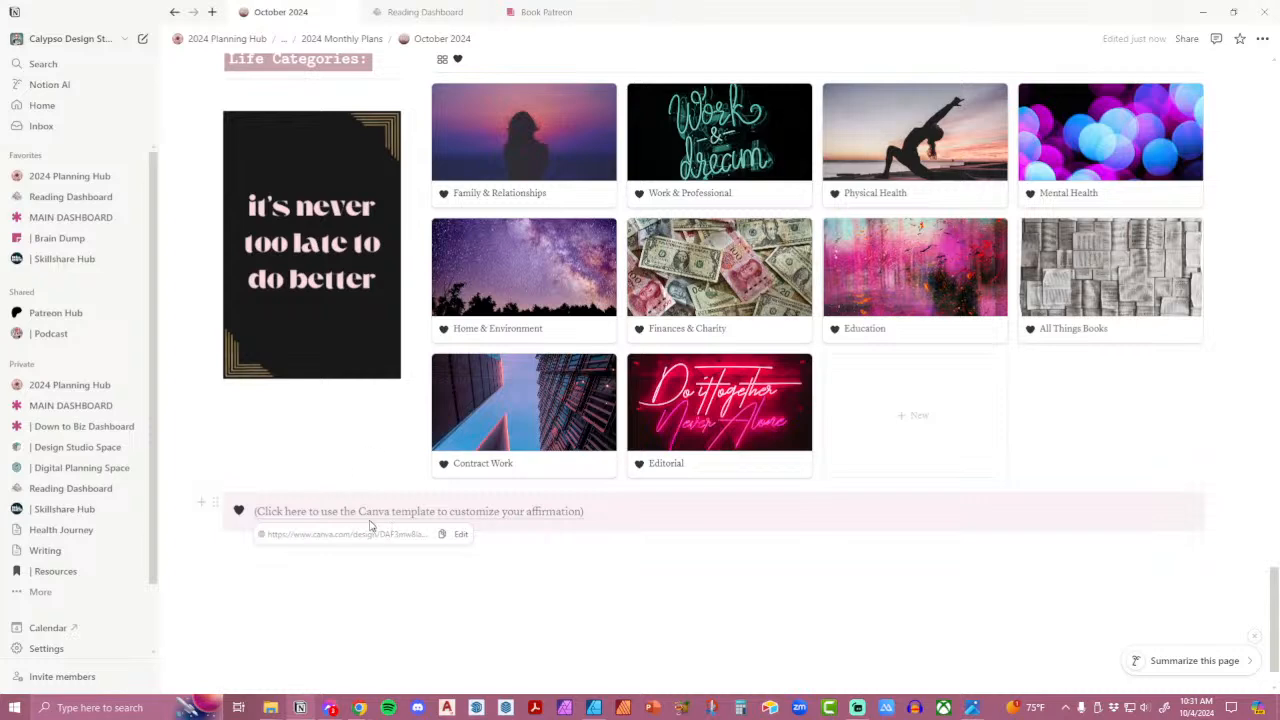
click(217, 505)
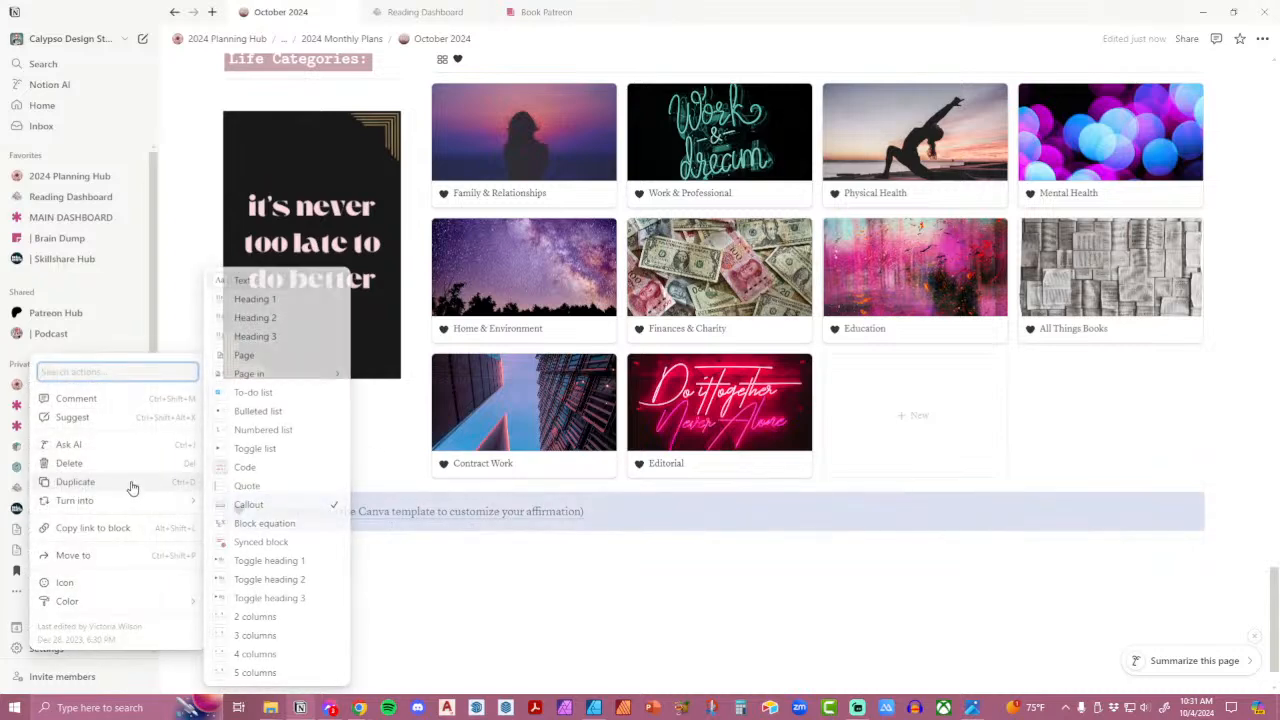
click(96, 466)
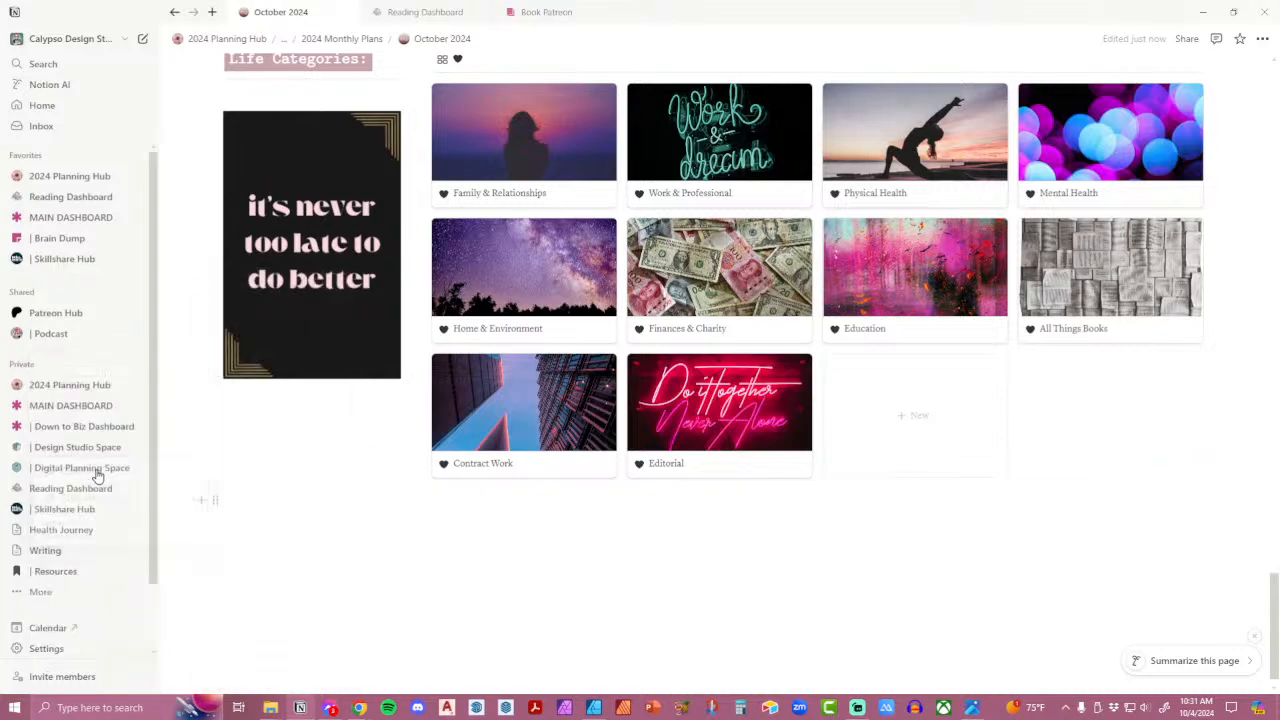
scroll(554, 575, up, 4)
scroll(400, 380, down, 2)
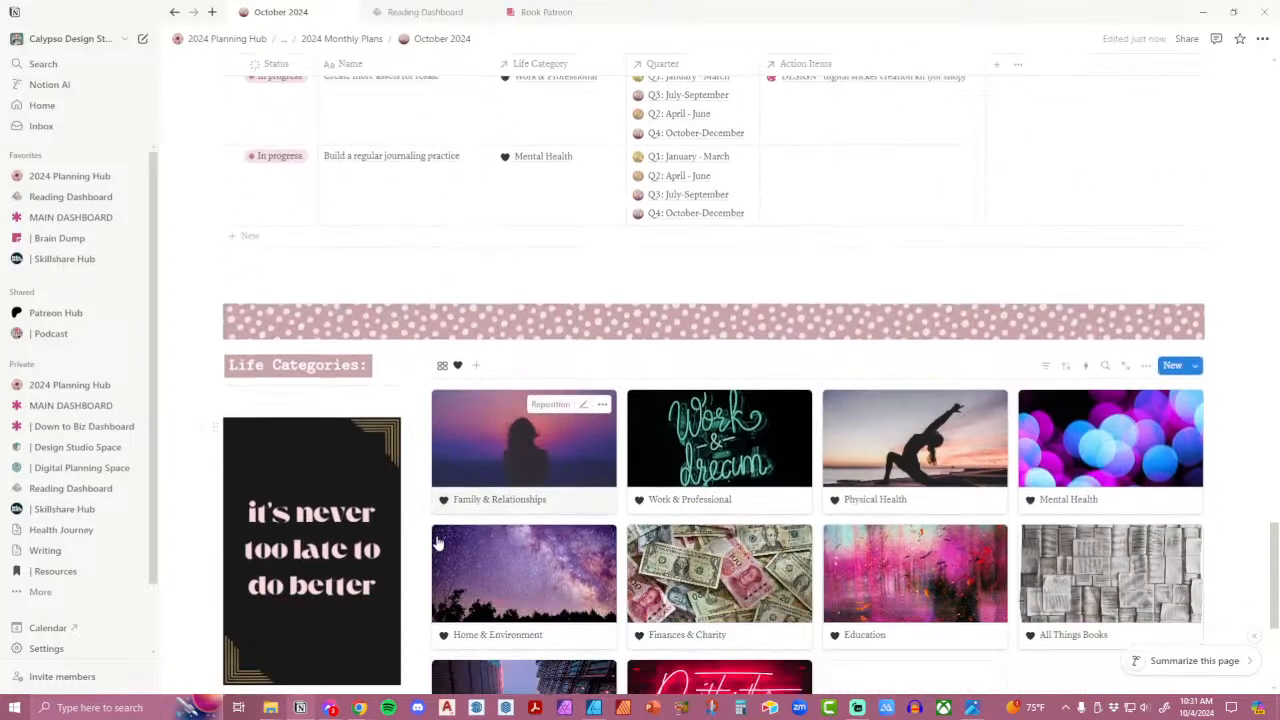
Replace the black affirmation image beside the Life Categories gallery with CCP_Euphoric-Era-Affirmation_07.png from the Euphoric-Era images folder.
click(390, 256)
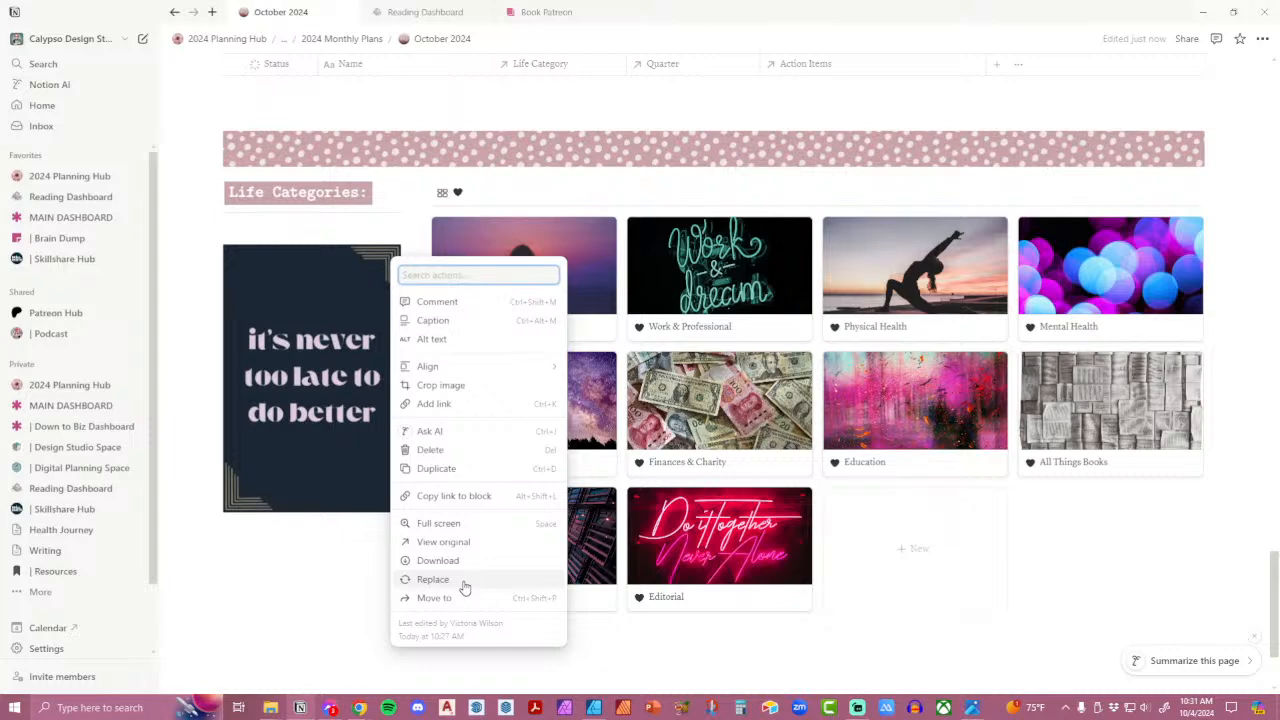
click(433, 579)
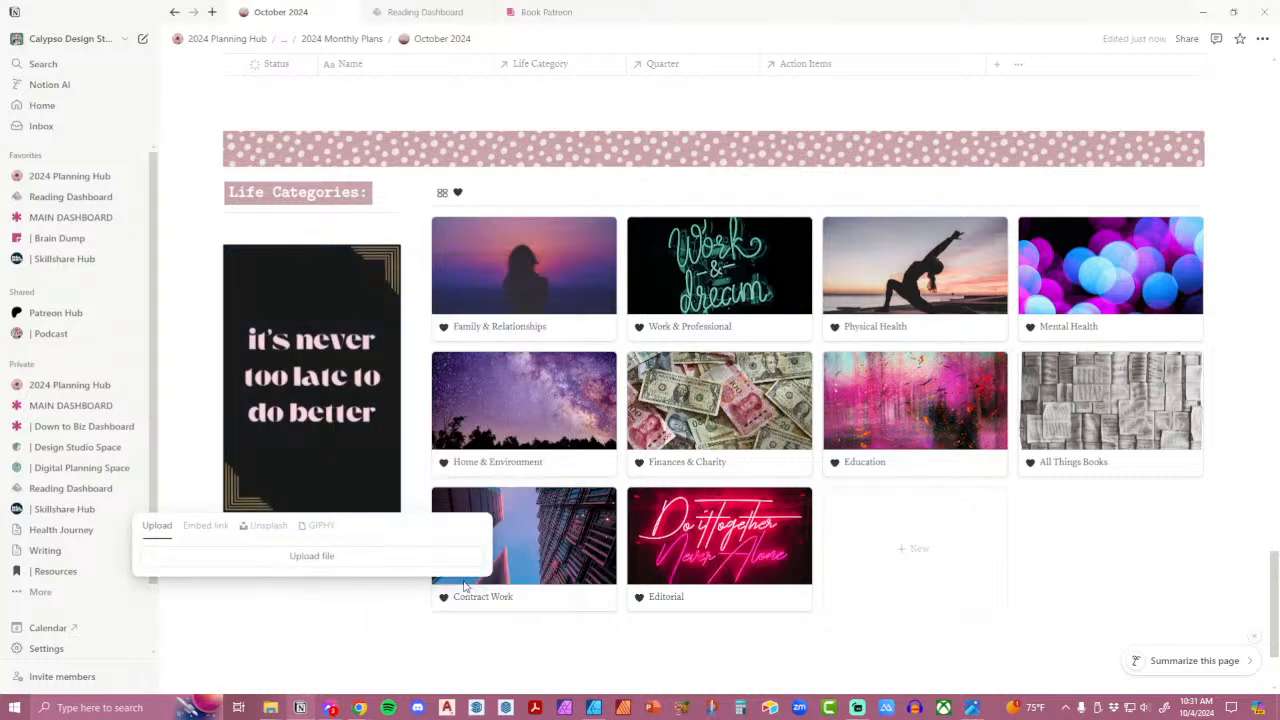
click(385, 557)
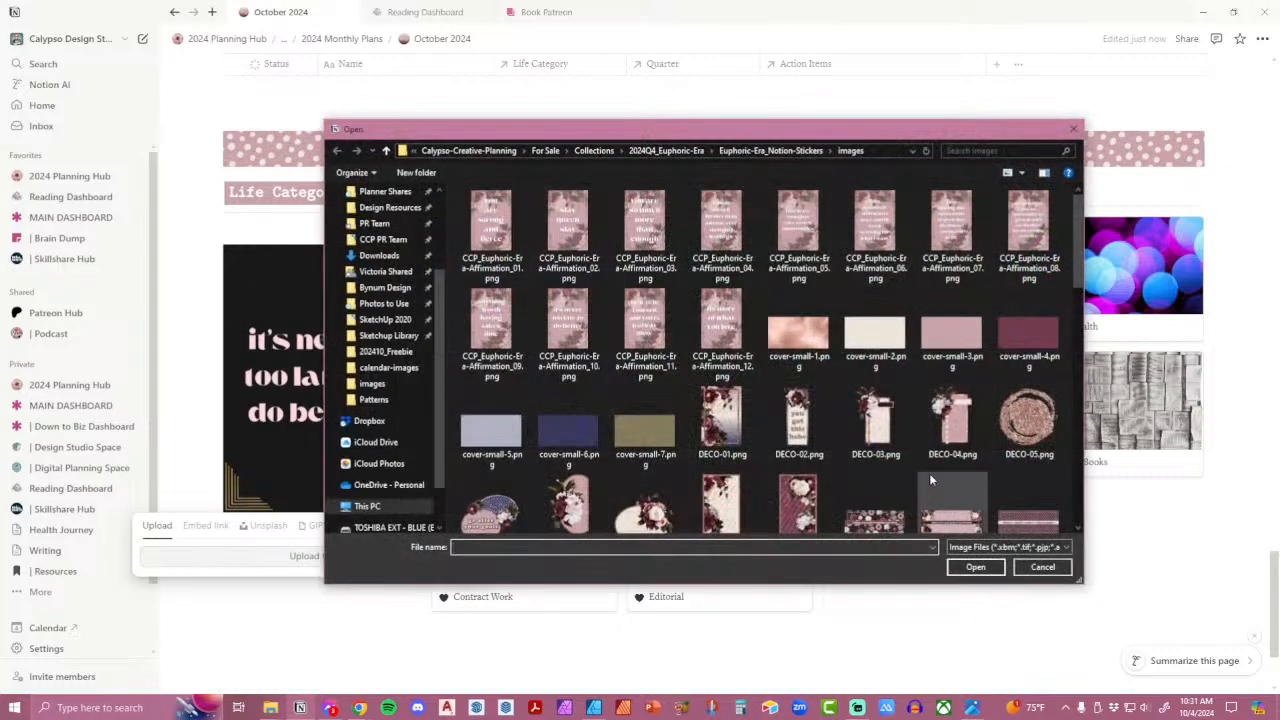
click(1021, 172)
click(1055, 172)
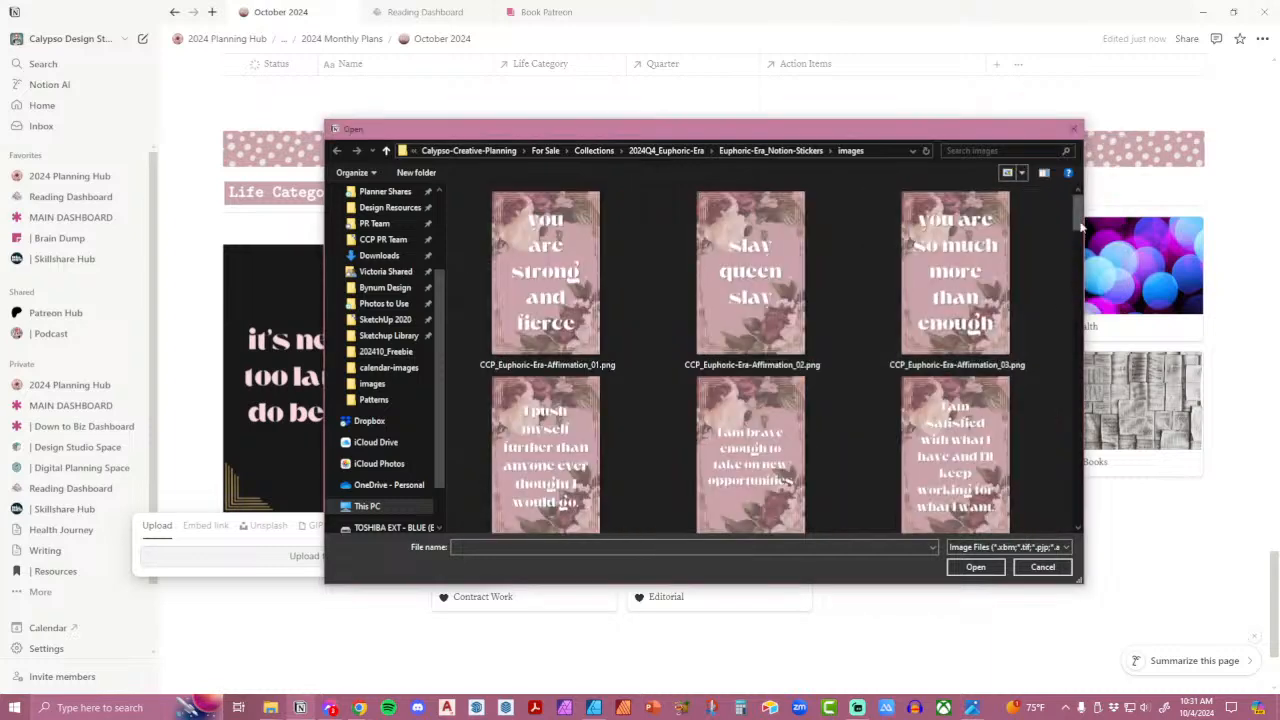
scroll(1036, 377, down, 1)
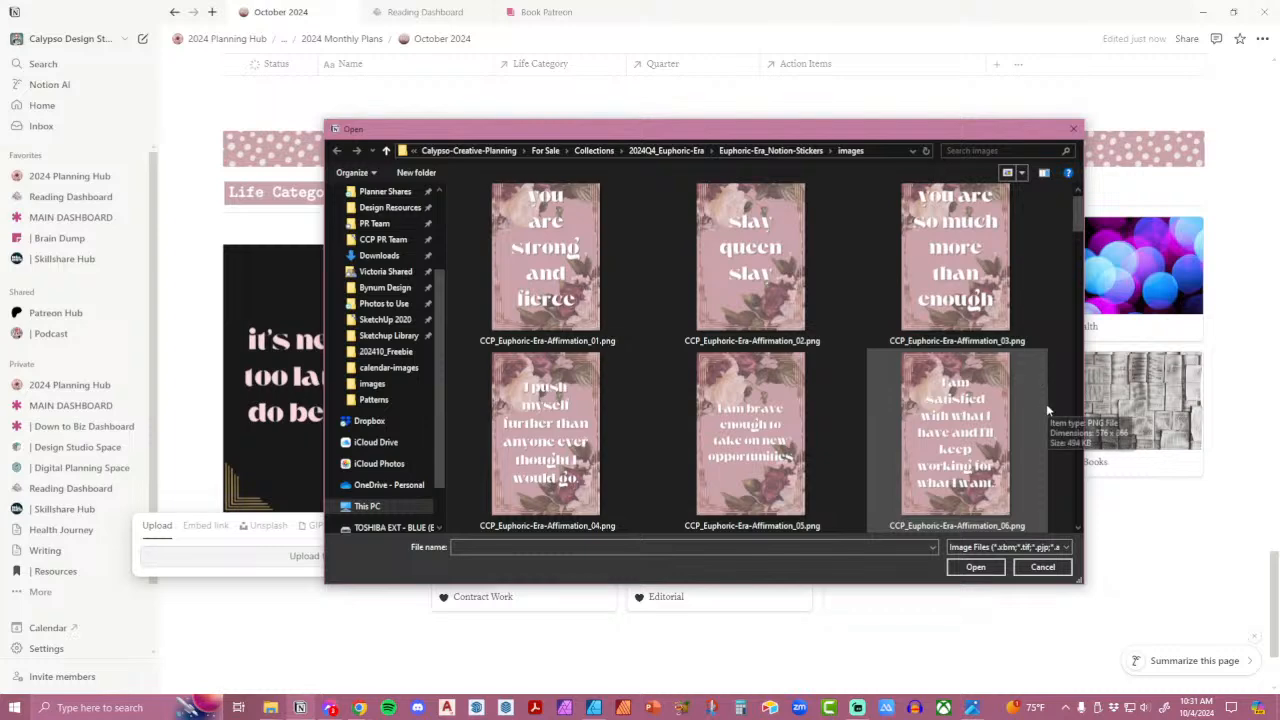
scroll(1047, 410, down, 2)
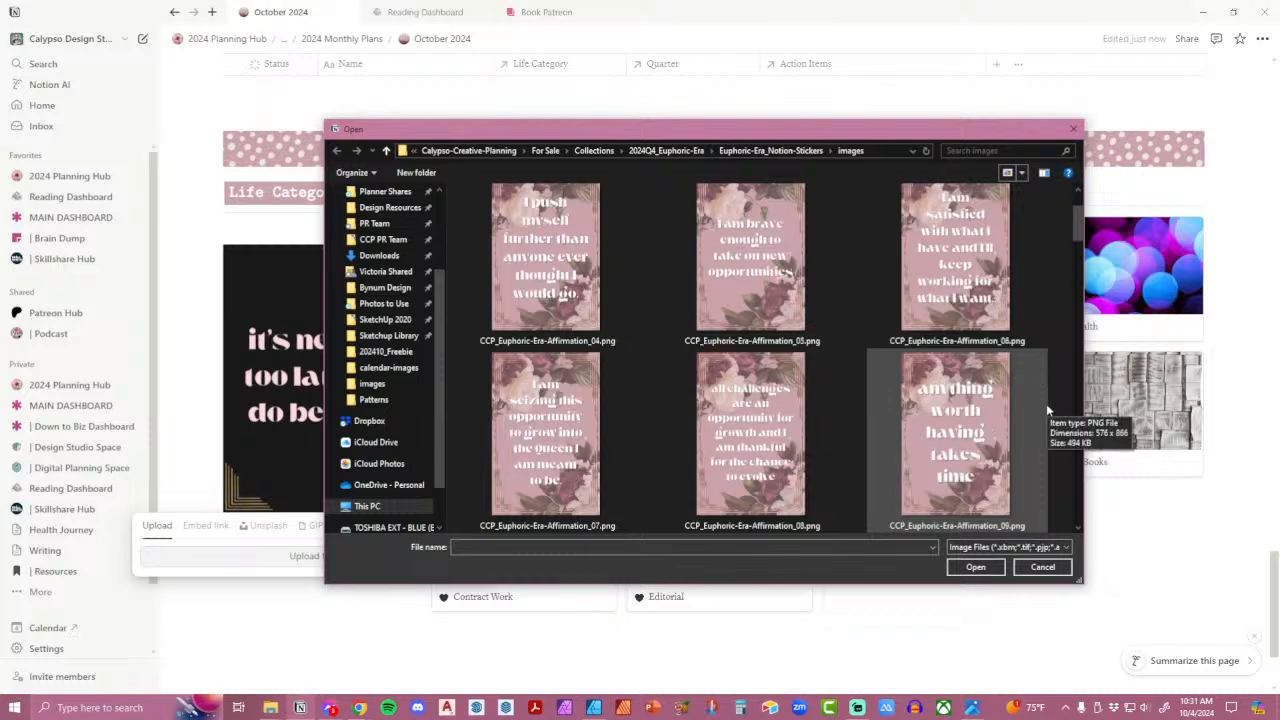
click(752, 432)
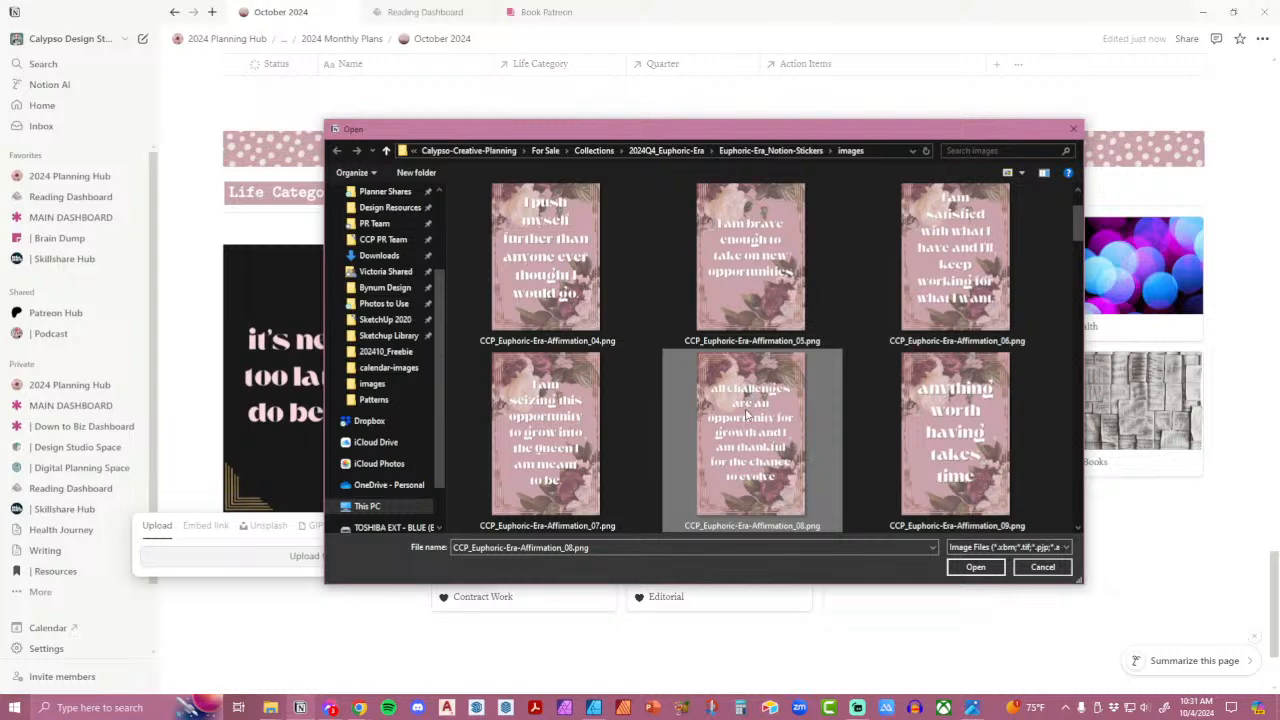
key(Left)
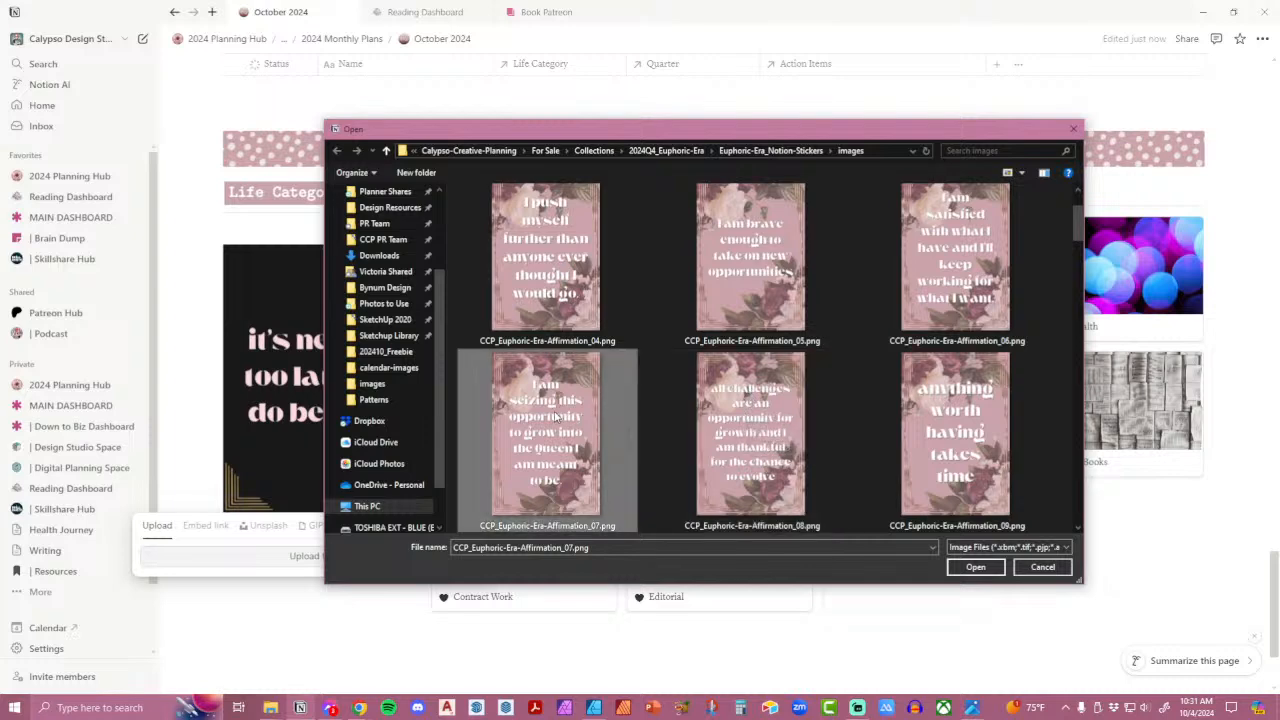
click(720, 443)
double_click(537, 413)
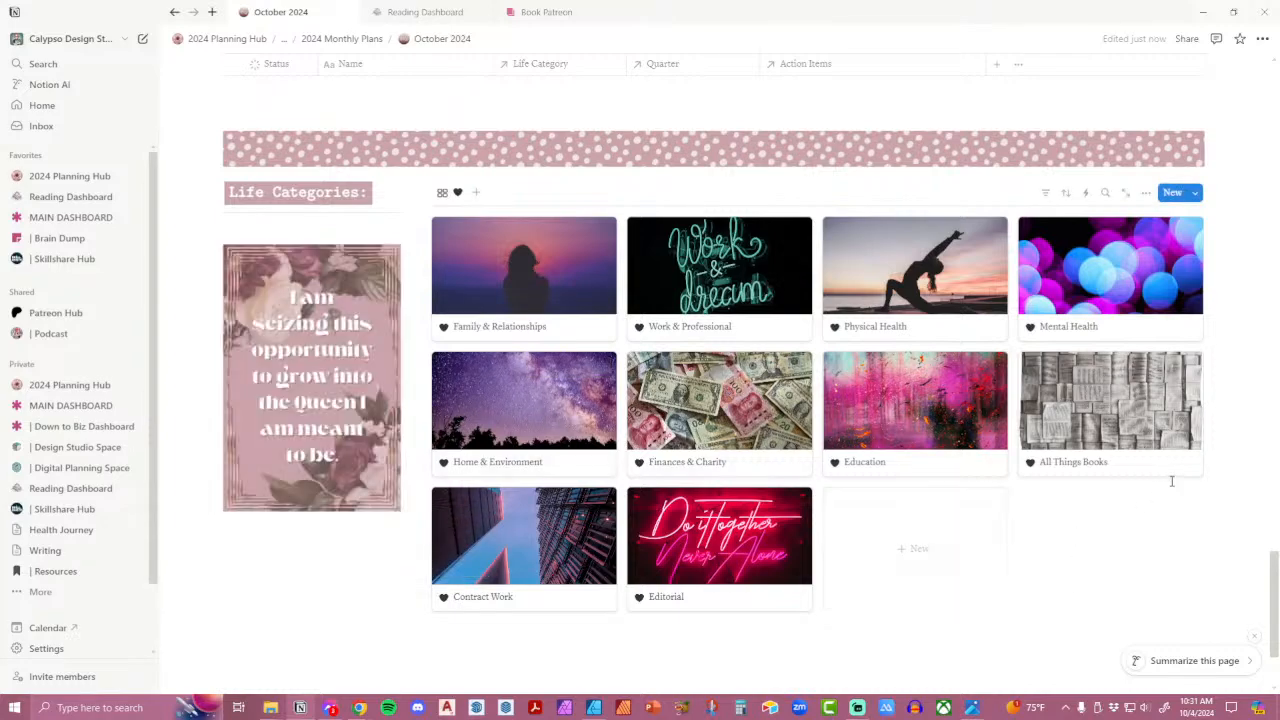
Review the restyled October 2024 page from the Life Categories gallery up to the clock and progress widgets.
scroll(1171, 466, down, 2)
scroll(1173, 468, up, 15)
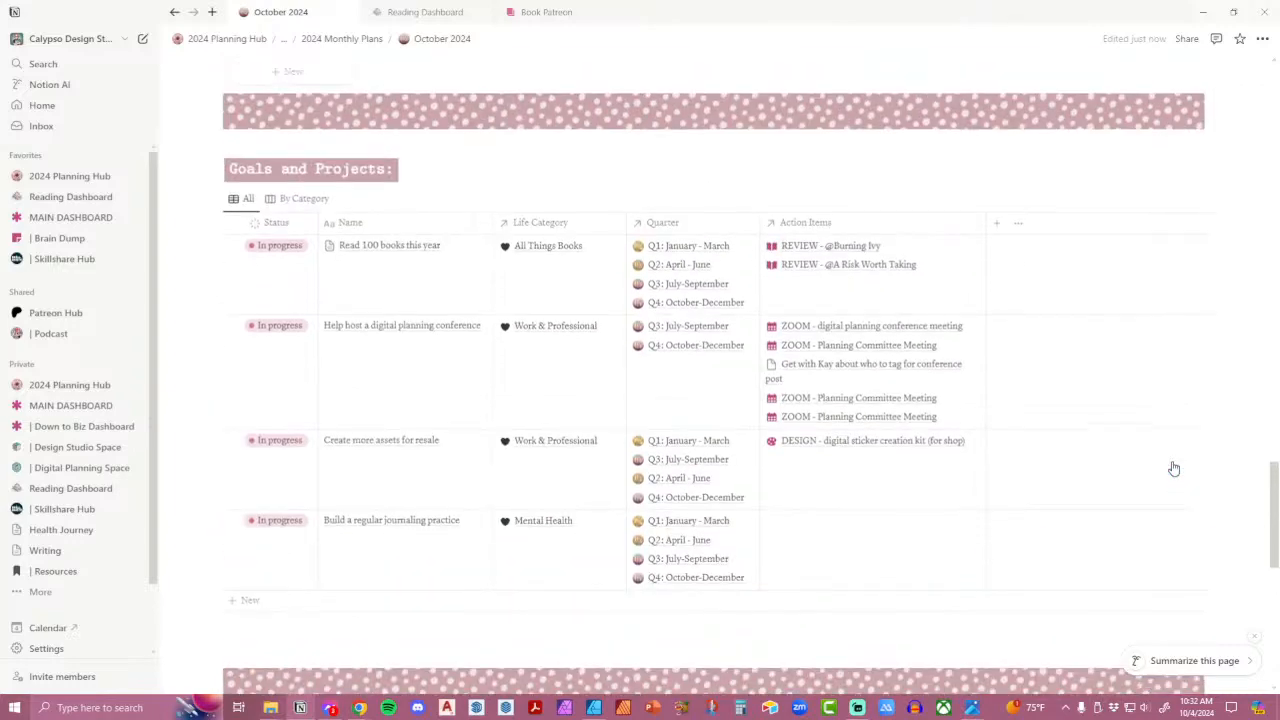
scroll(1173, 468, up, 10)
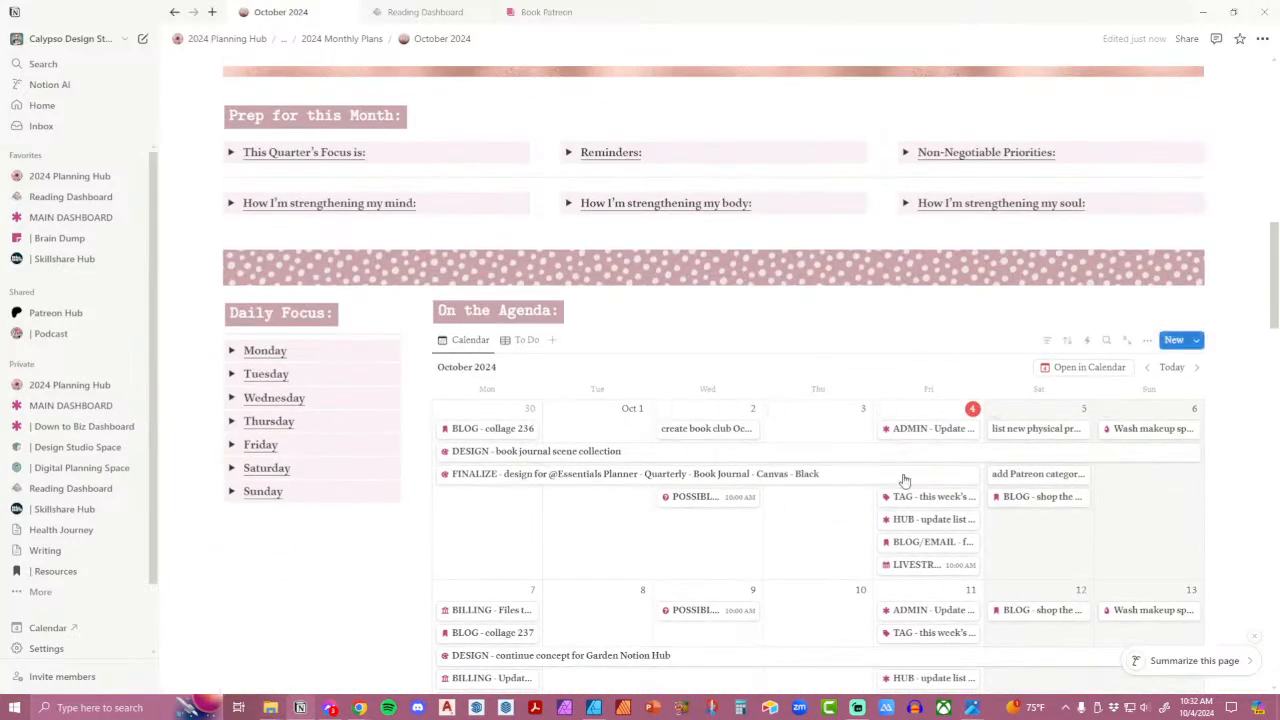
scroll(972, 477, down, 12)
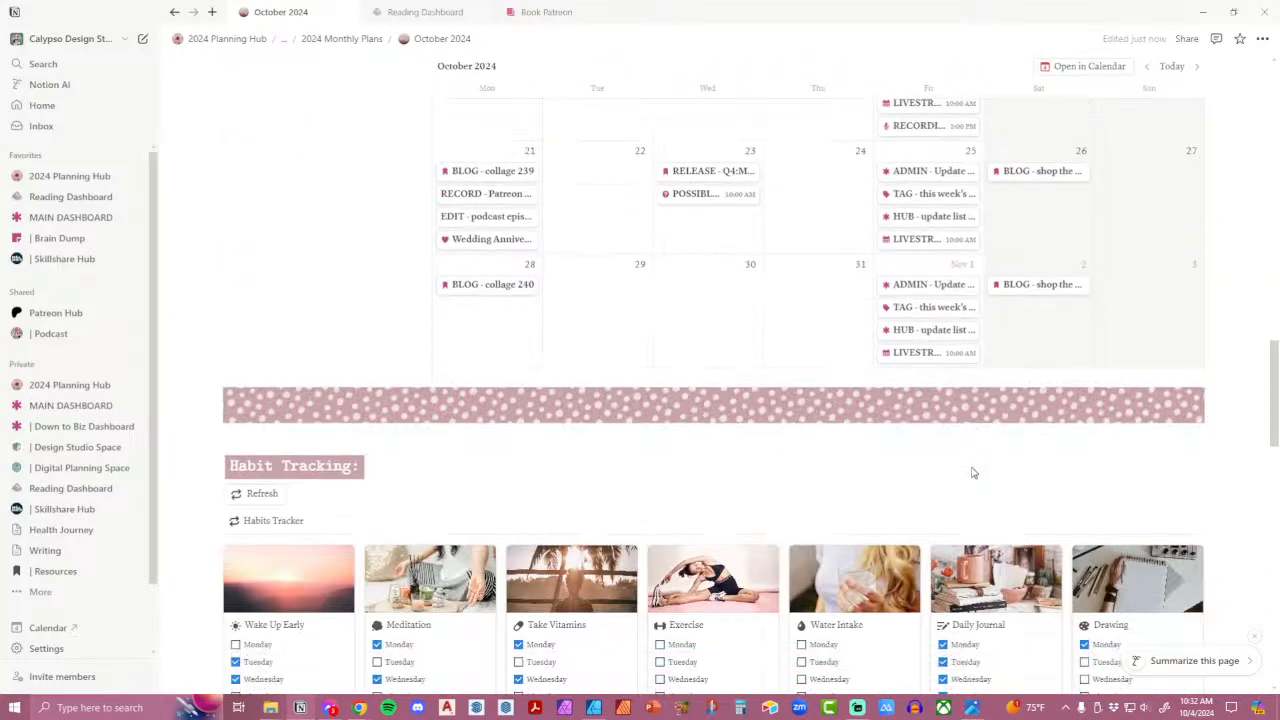
scroll(971, 467, down, 3)
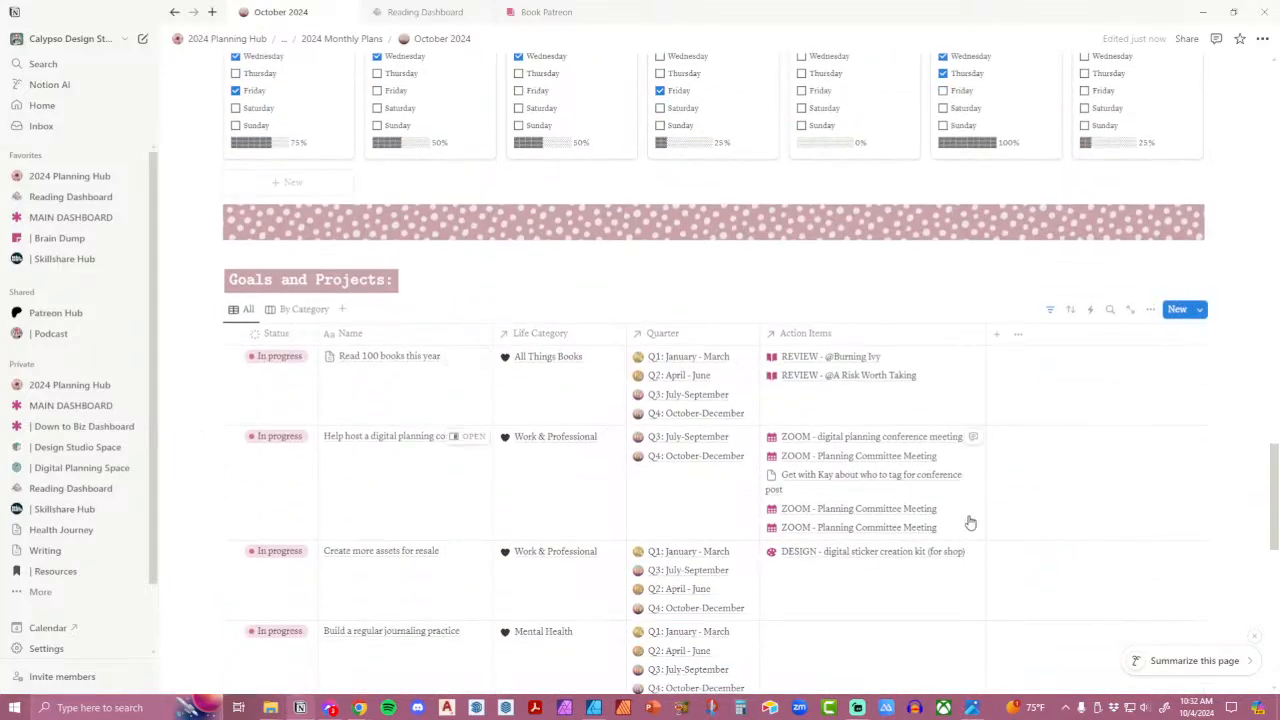
scroll(970, 520, up, 20)
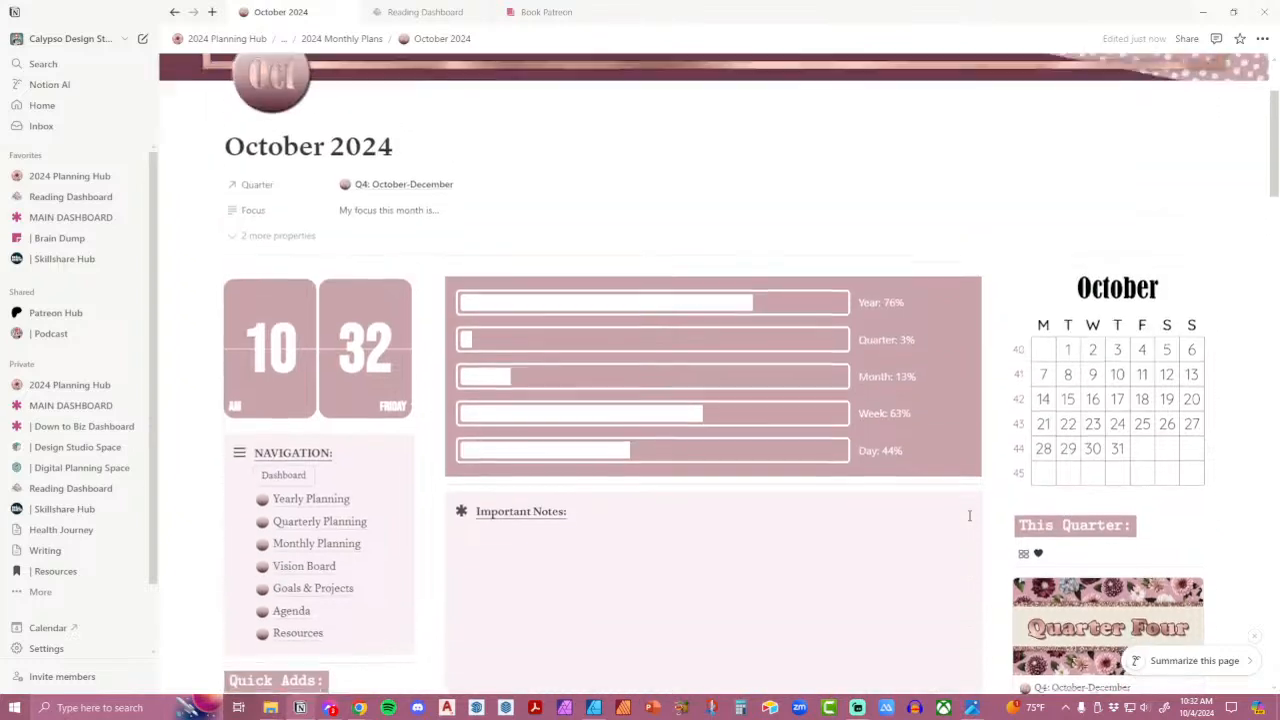
scroll(969, 515, down, 2)
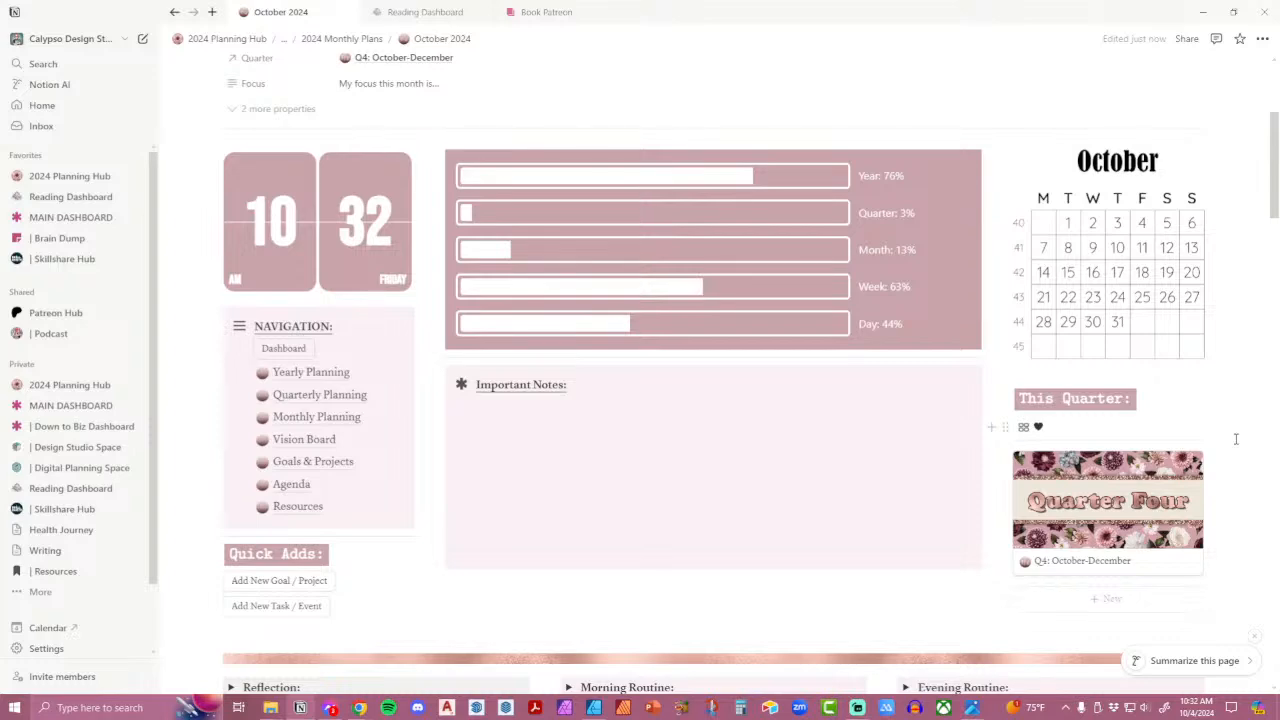
scroll(1236, 439, up, 1)
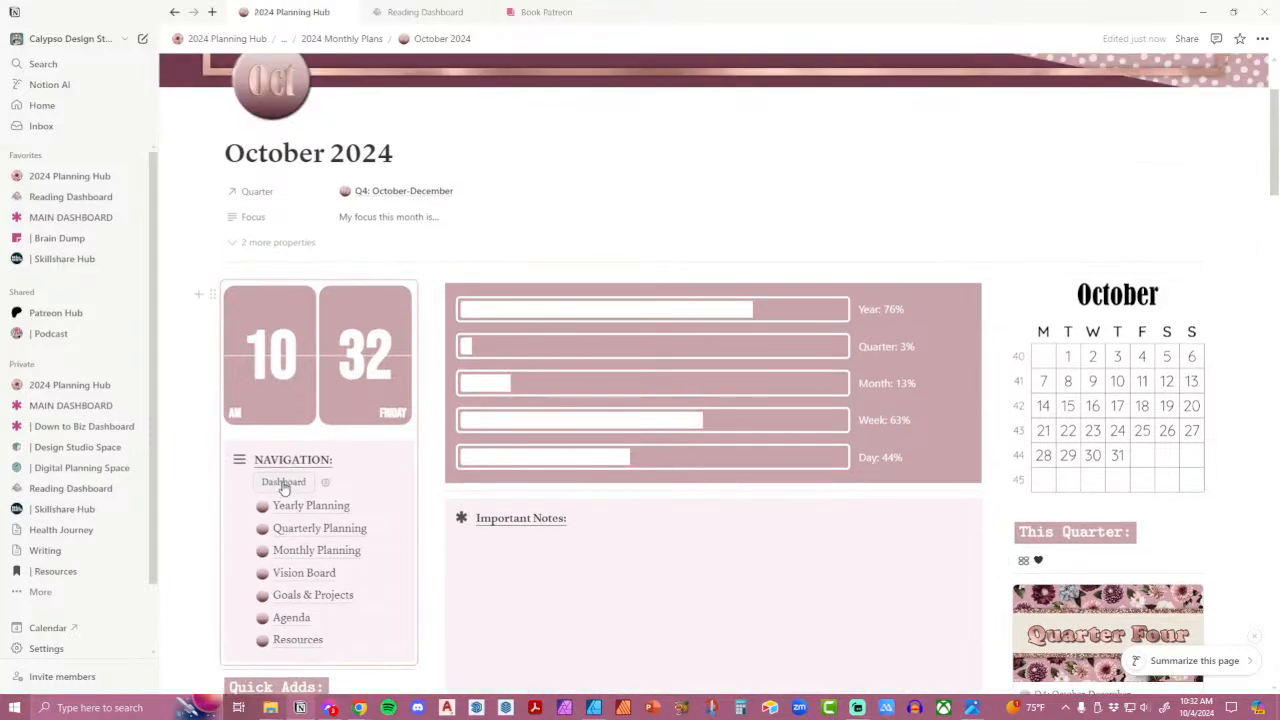
Go back to the 2024 Planning Hub dashboard and open its Q4: October-December page.
click(284, 484)
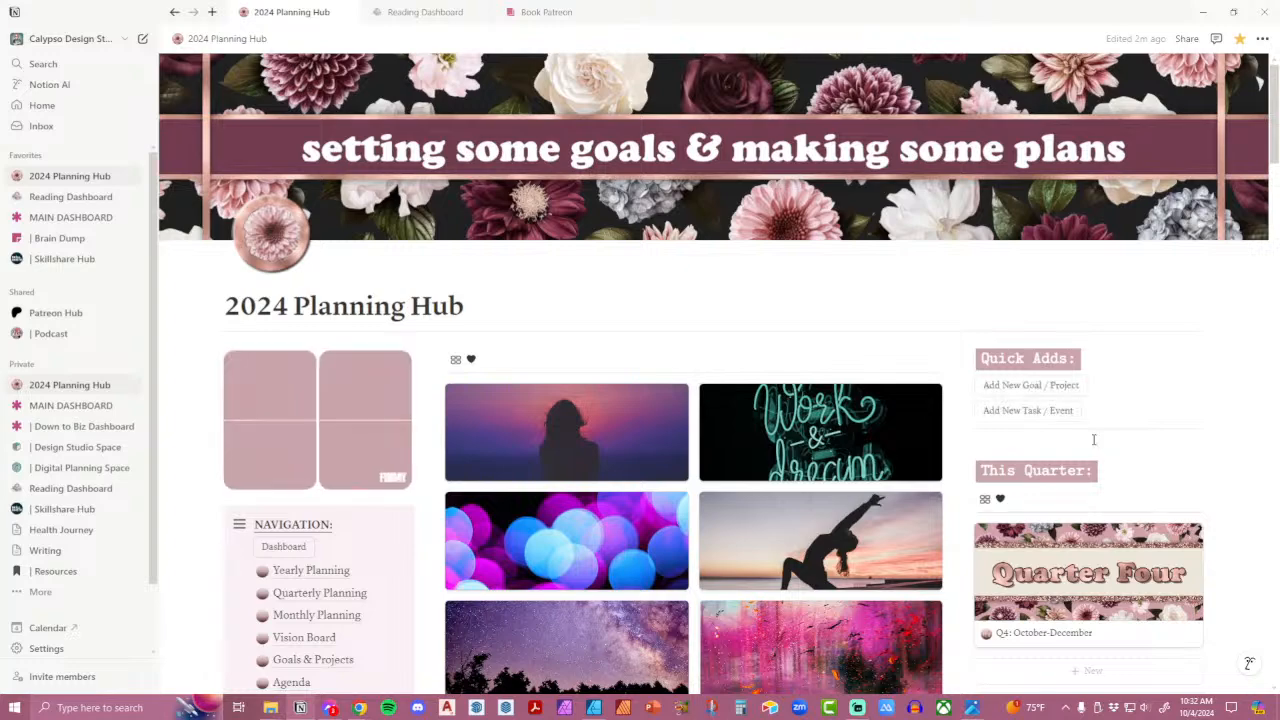
scroll(1093, 438, down, 5)
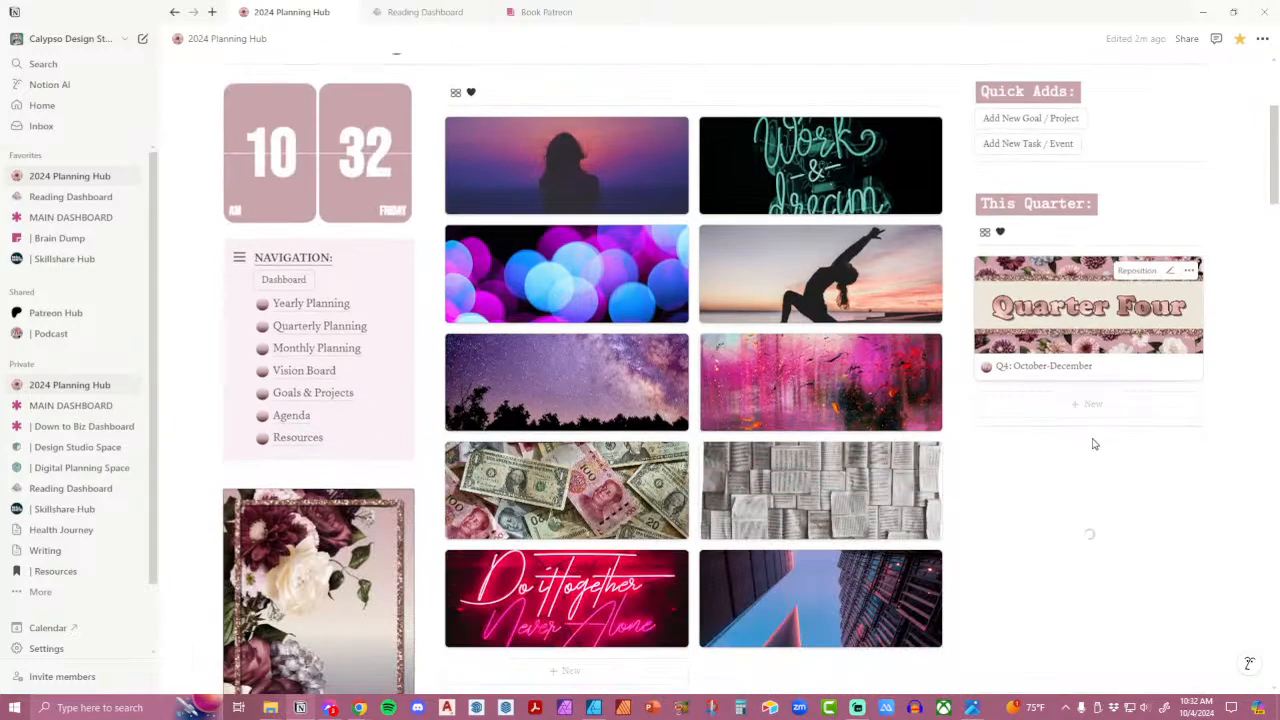
scroll(1088, 436, up, 1)
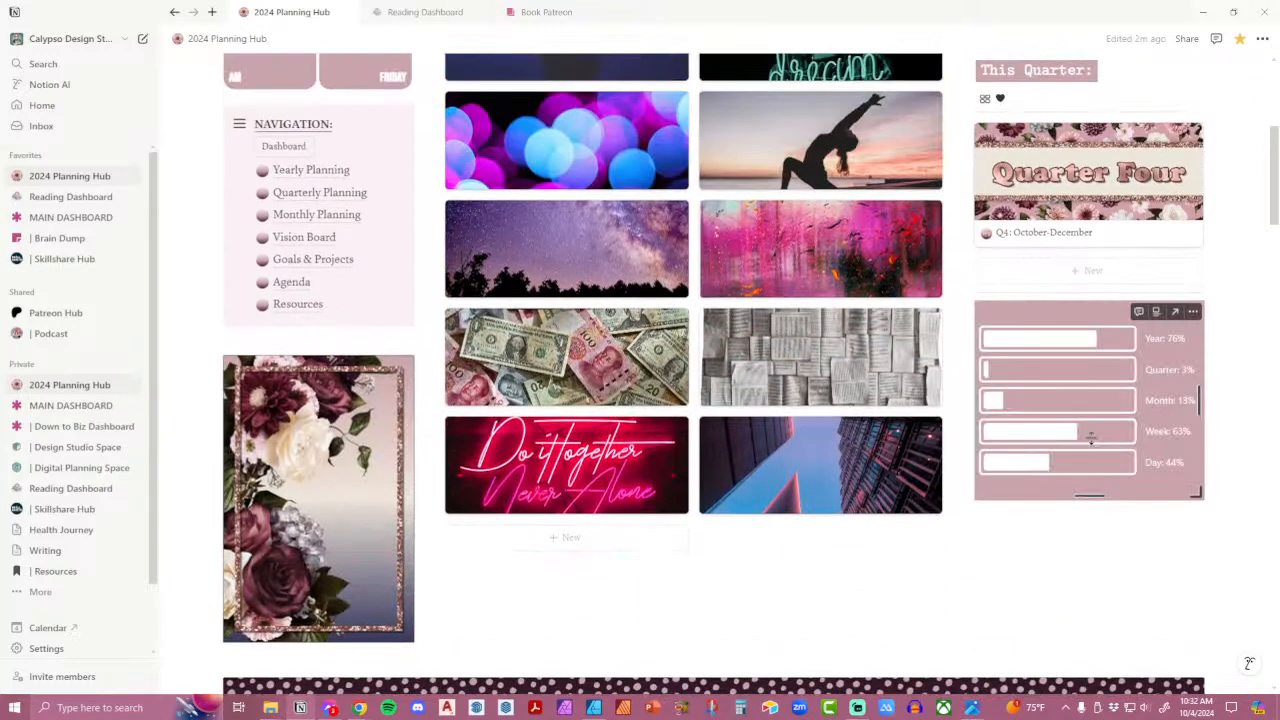
click(1078, 195)
Set the Goals and Projects heading's background colour to CAA4AA on the Q4 page.
scroll(1157, 388, down, 10)
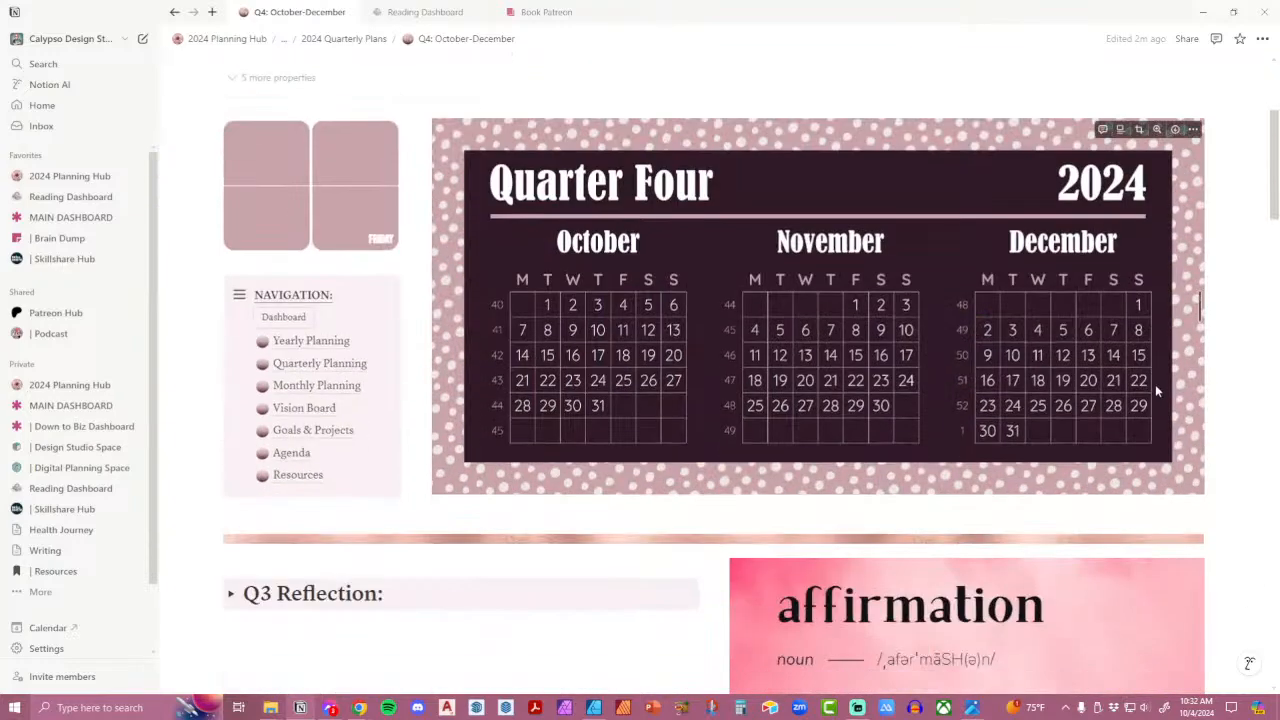
scroll(1157, 391, down, 3)
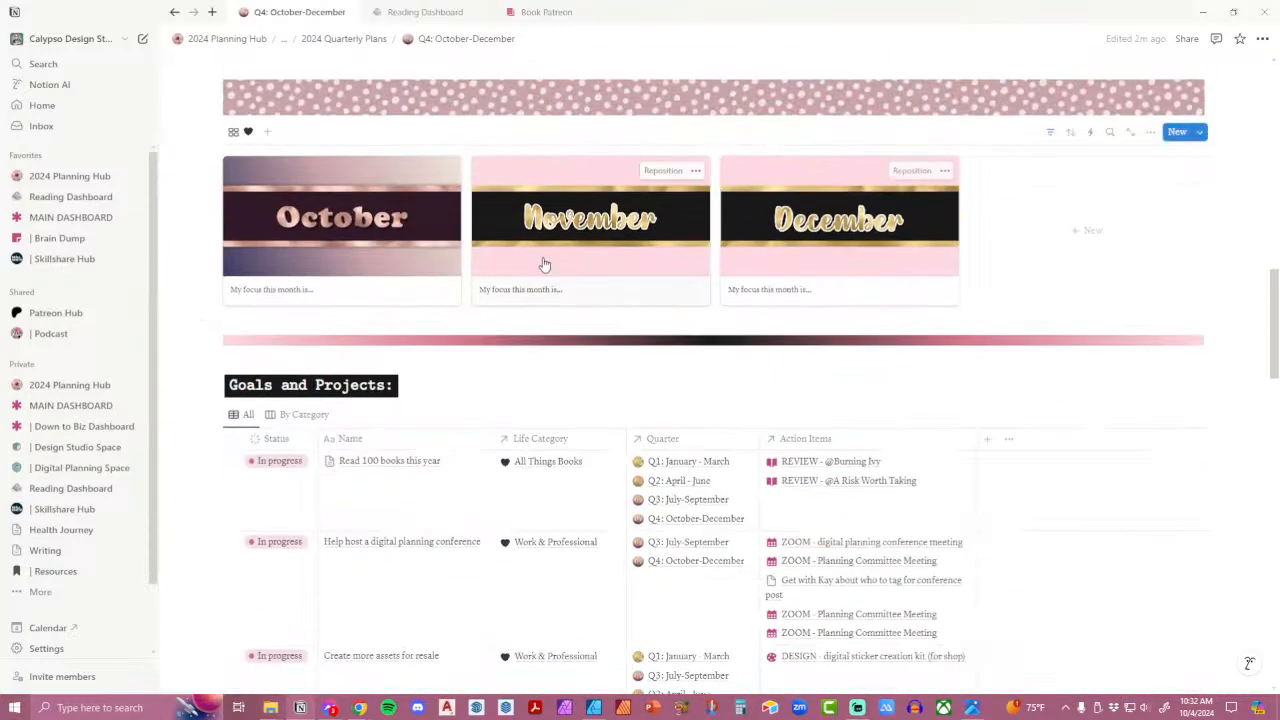
click(240, 388)
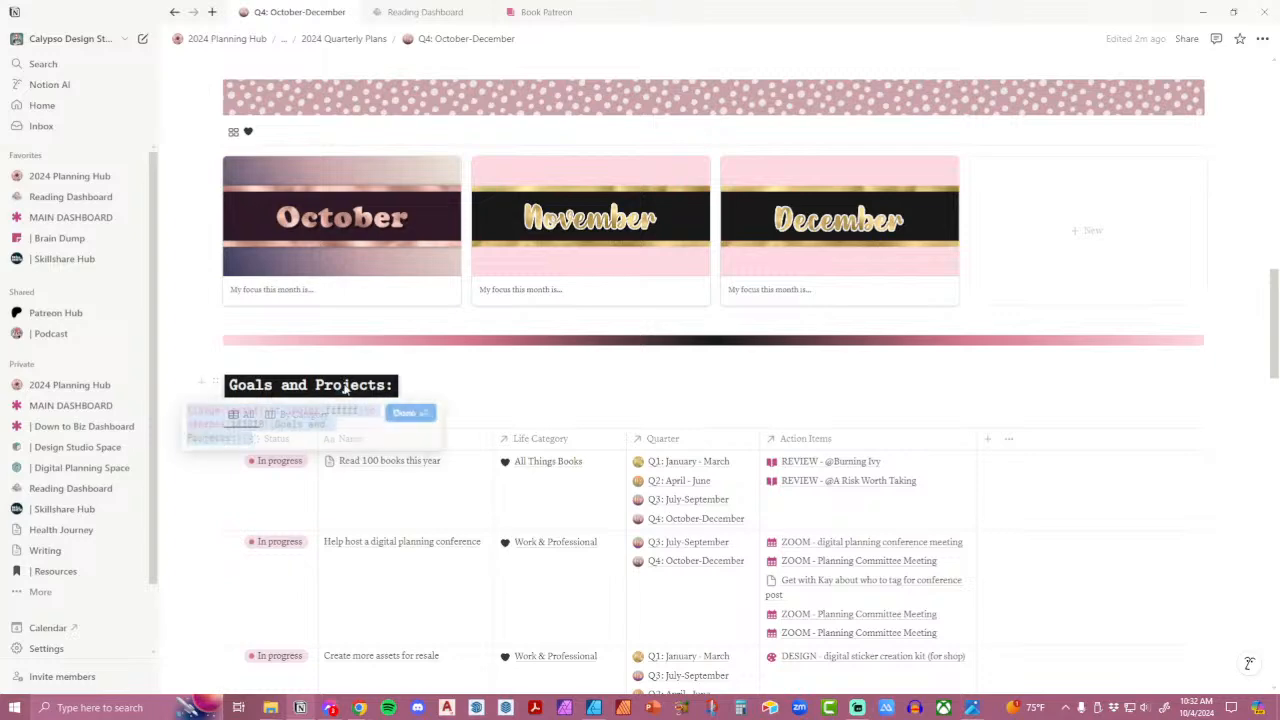
double_click(246, 424)
text(CAA4AA)
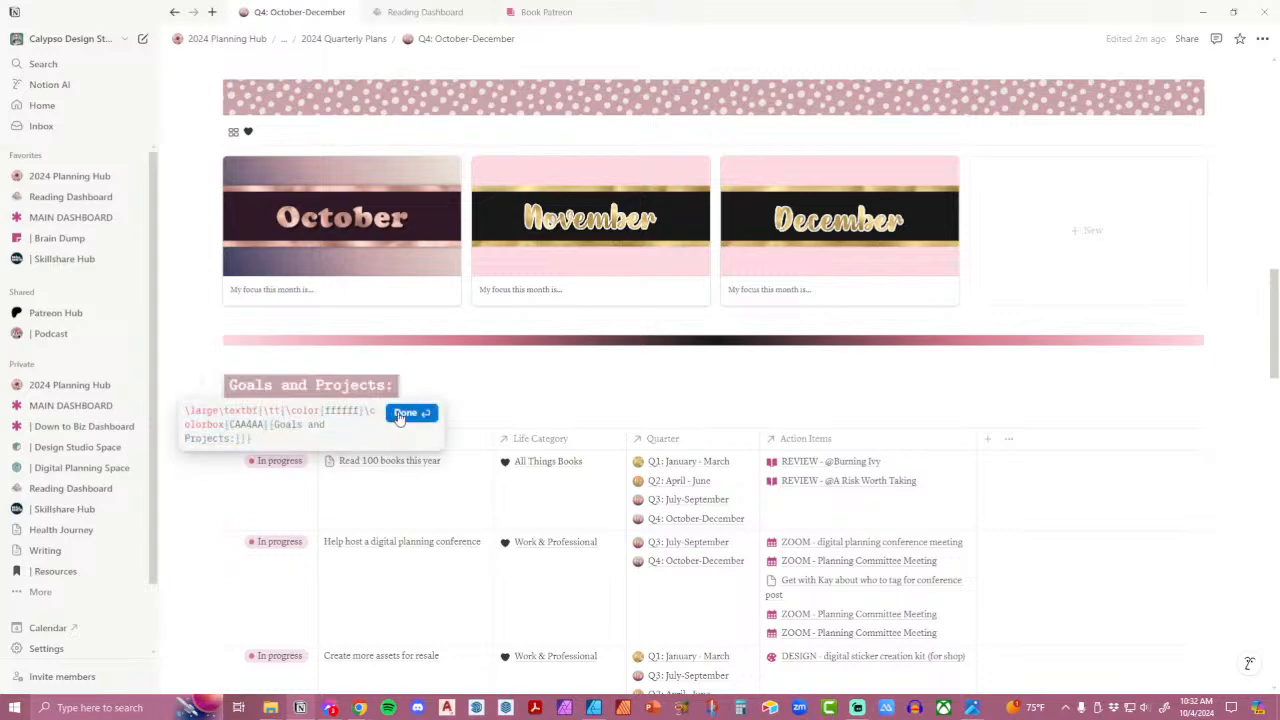
click(410, 413)
Set the On the Agenda heading's background colour to CAA4AA.
scroll(664, 372, down, 5)
click(478, 416)
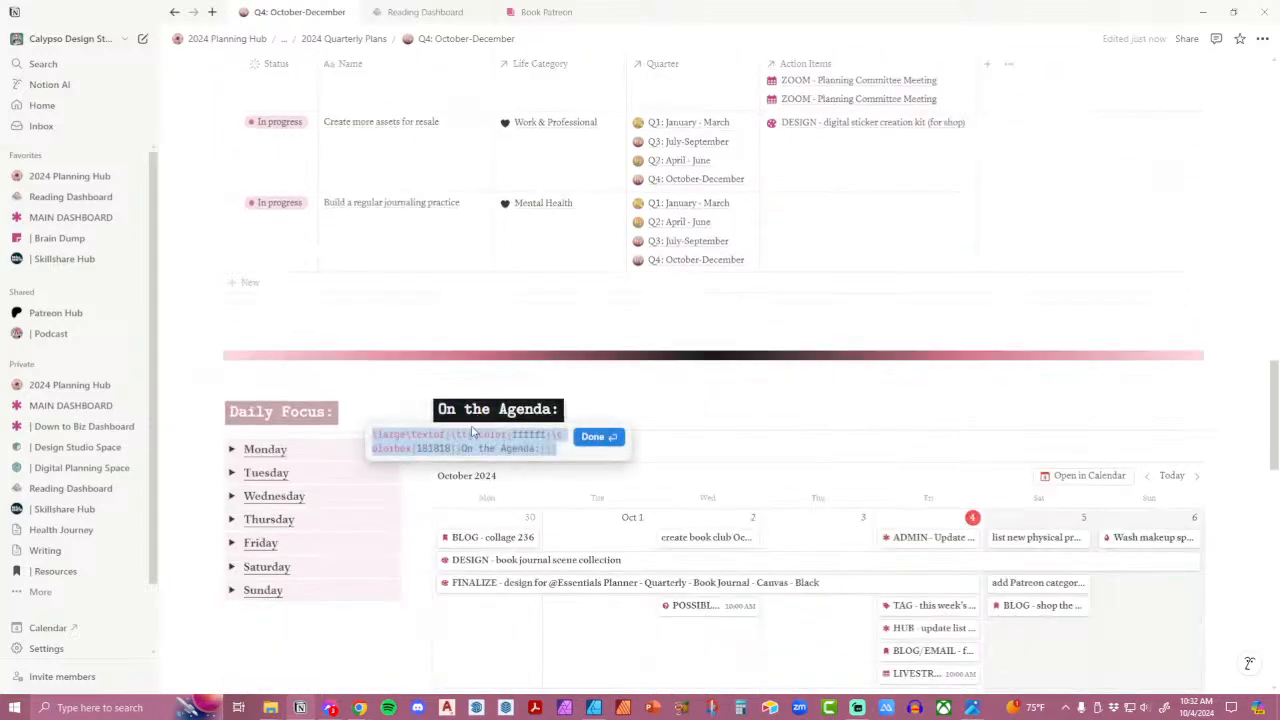
click(593, 437)
Set the background colour of the Q4 page's Life Categories heading to CAA4AA.
scroll(669, 421, down, 4)
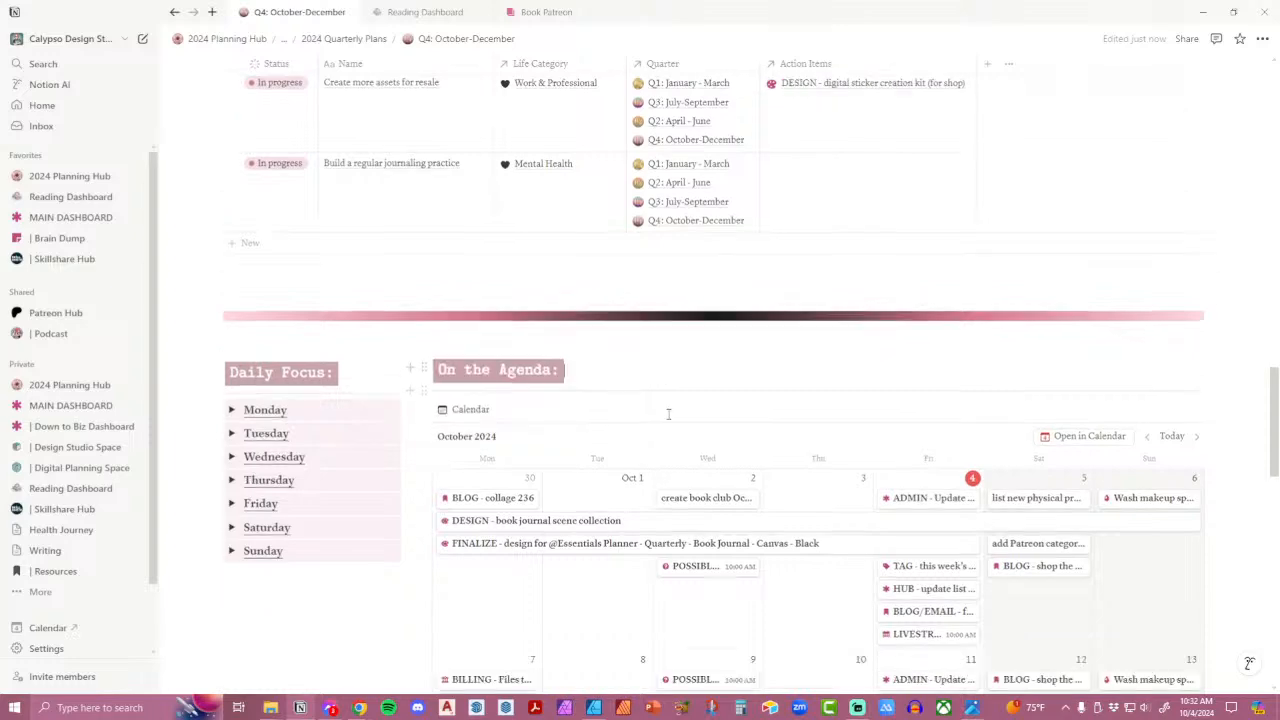
scroll(670, 421, down, 5)
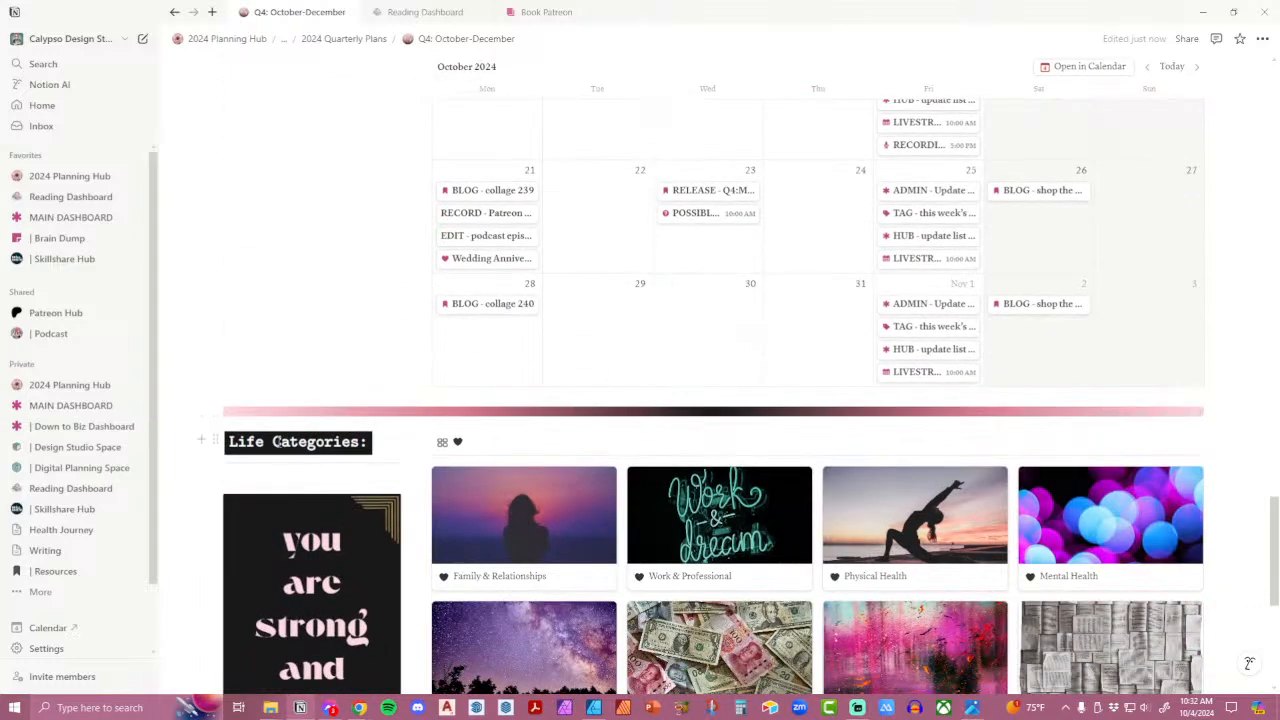
click(279, 444)
double_click(234, 480)
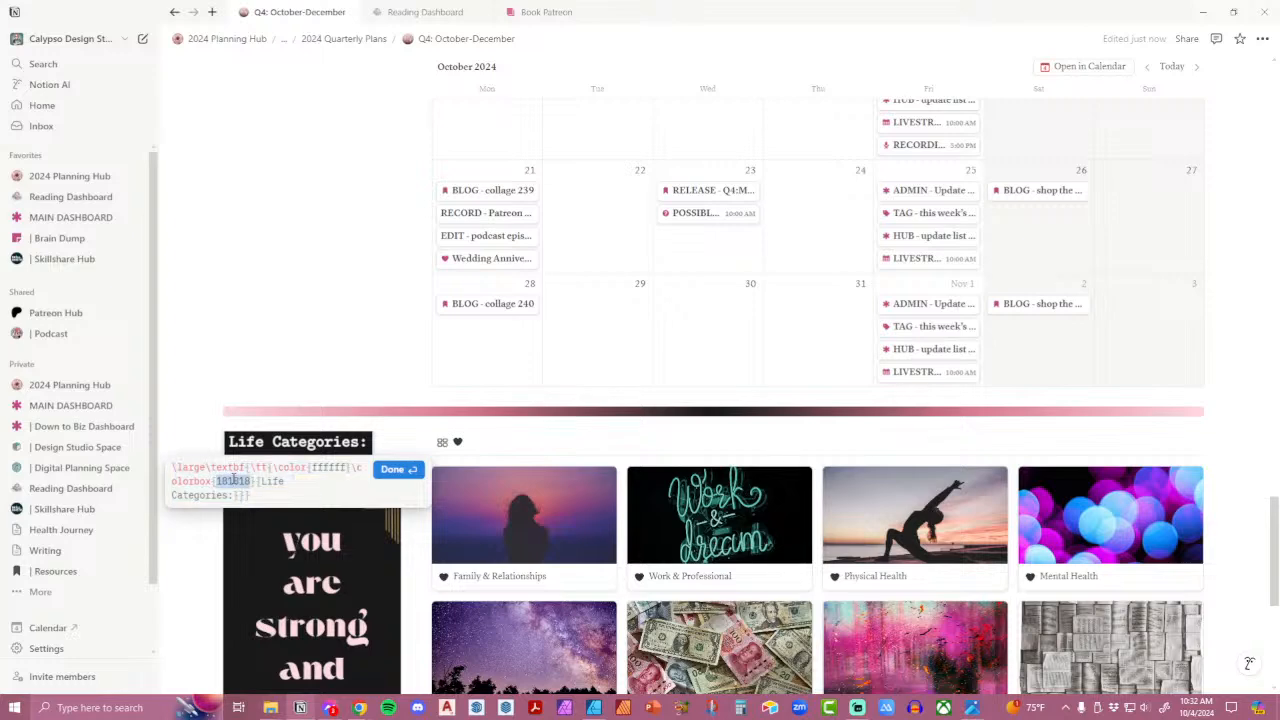
text(CA4AA)
click(392, 470)
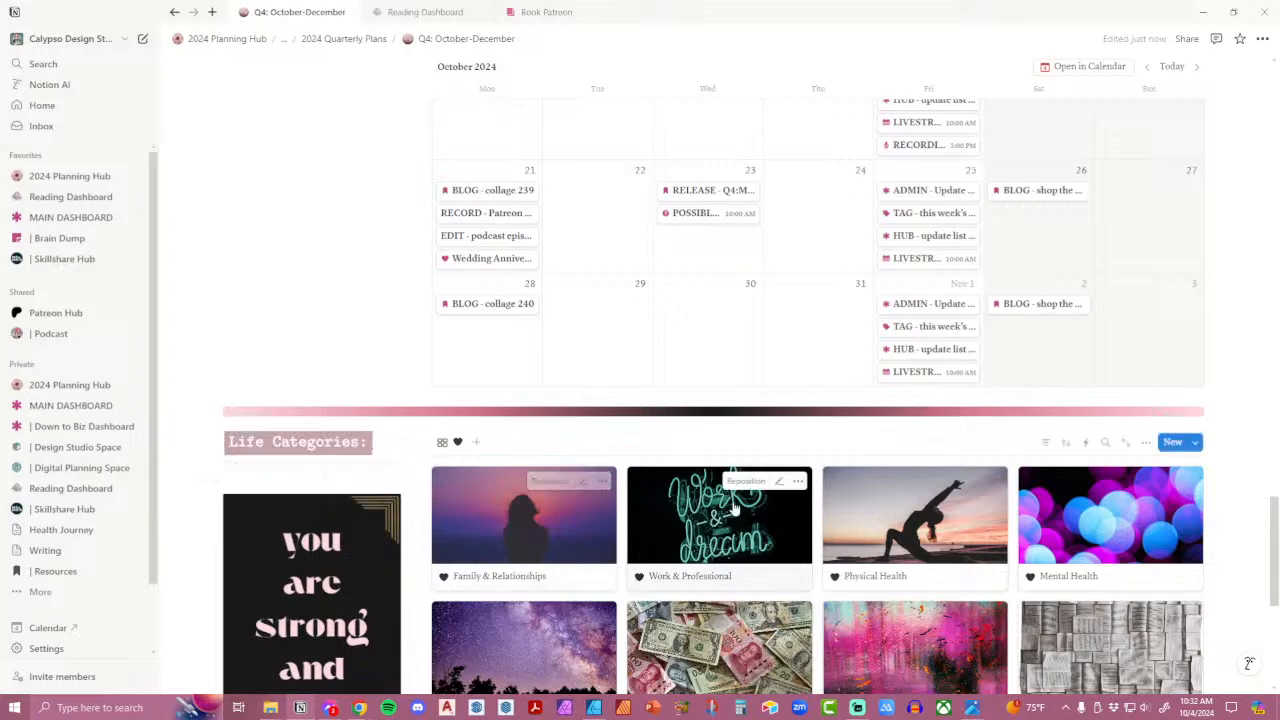
Delete the callout linking to the Canva affirmation template at the end of the Q4 page.
scroll(957, 432, down, 1)
scroll(957, 432, up, 6)
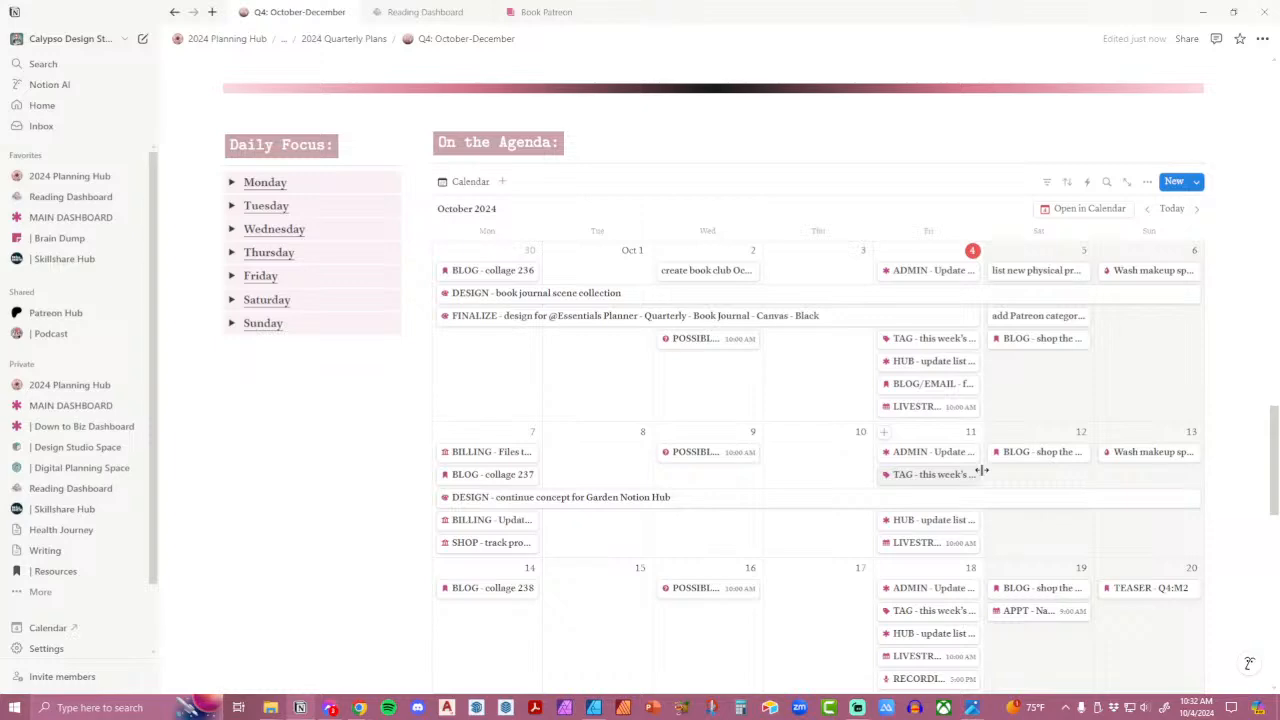
scroll(963, 461, down, 10)
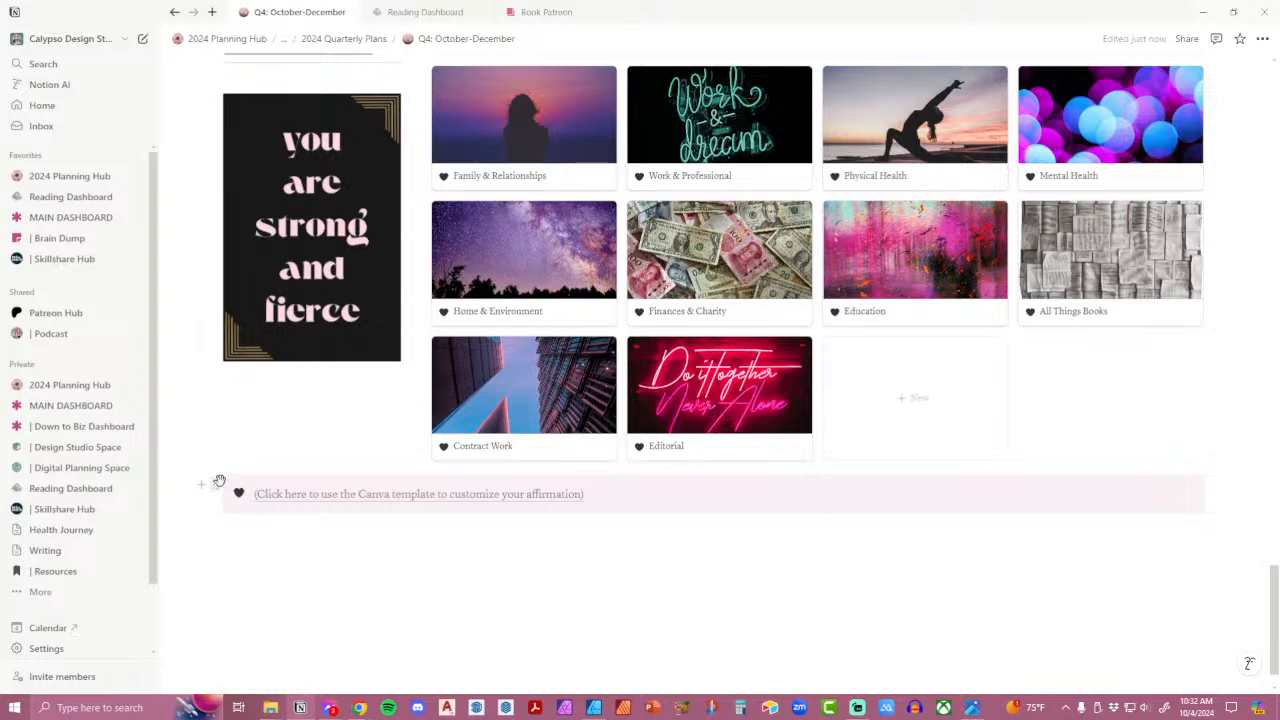
click(219, 483)
click(108, 450)
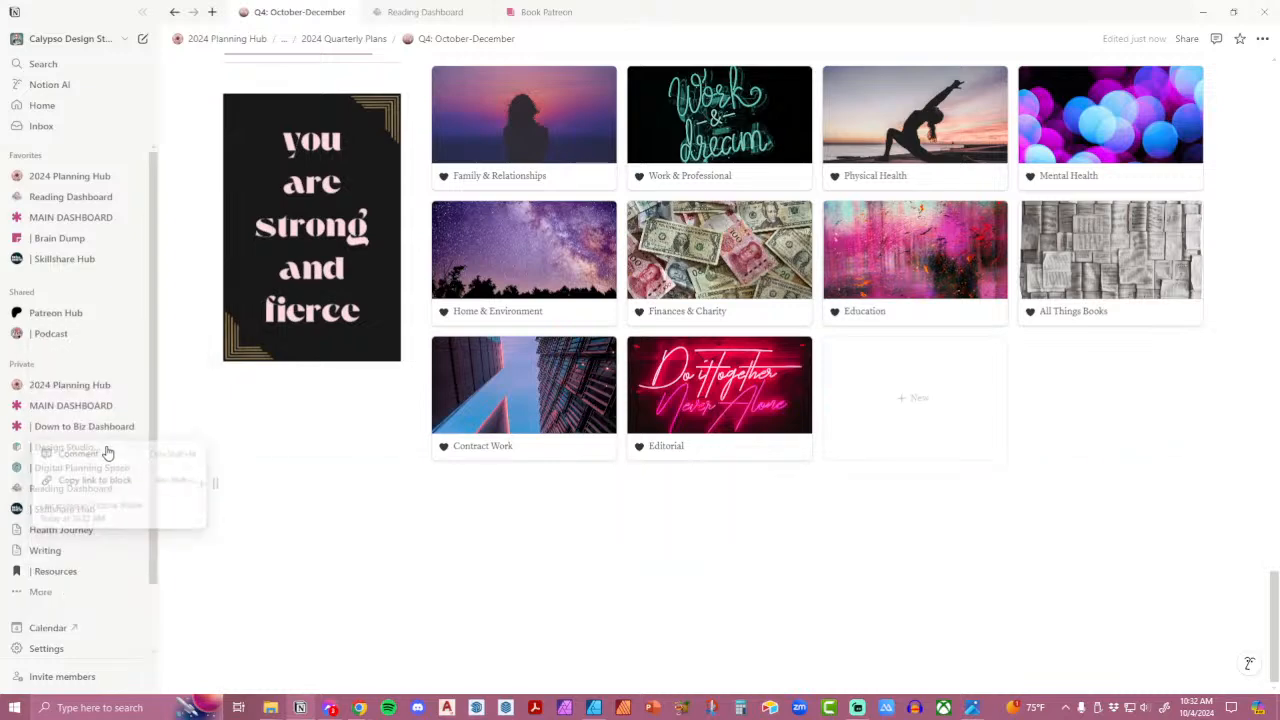
Copy the polka-dot divider from above the month gallery to above Goals and Projects, replacing the gradient divider there.
scroll(870, 636, up, 3)
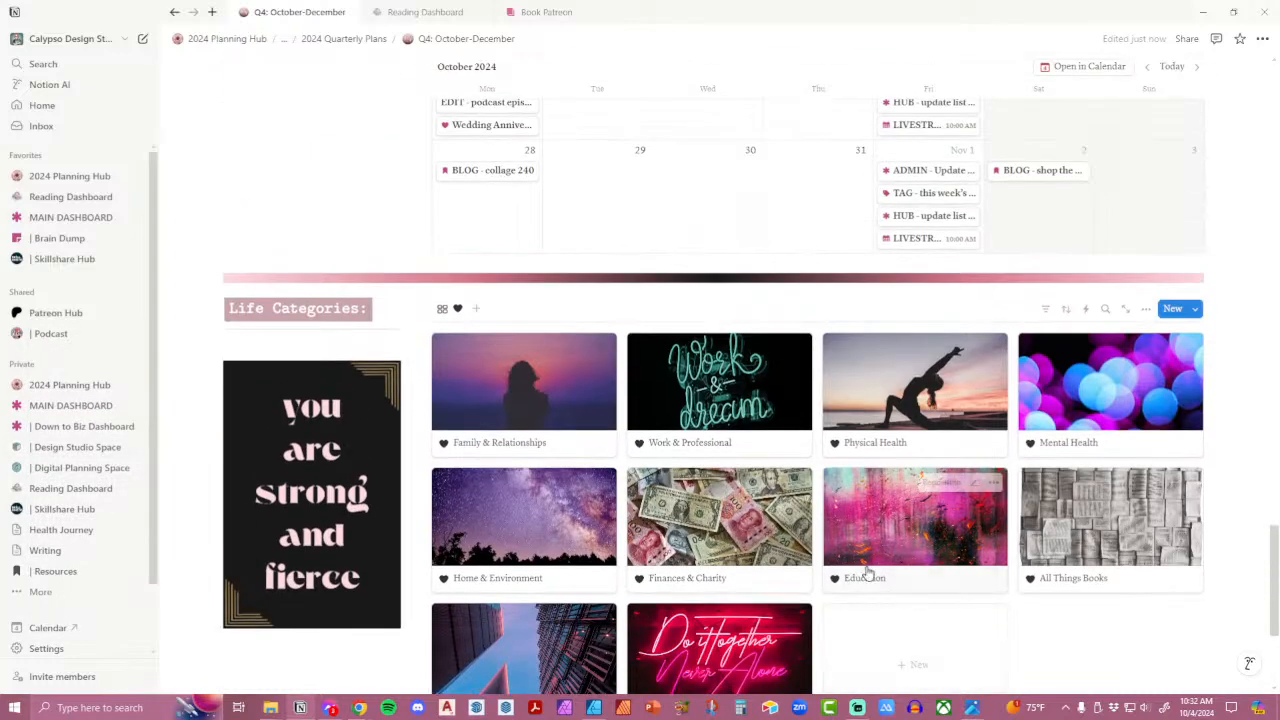
scroll(888, 638, up, 10)
scroll(774, 566, up, 10)
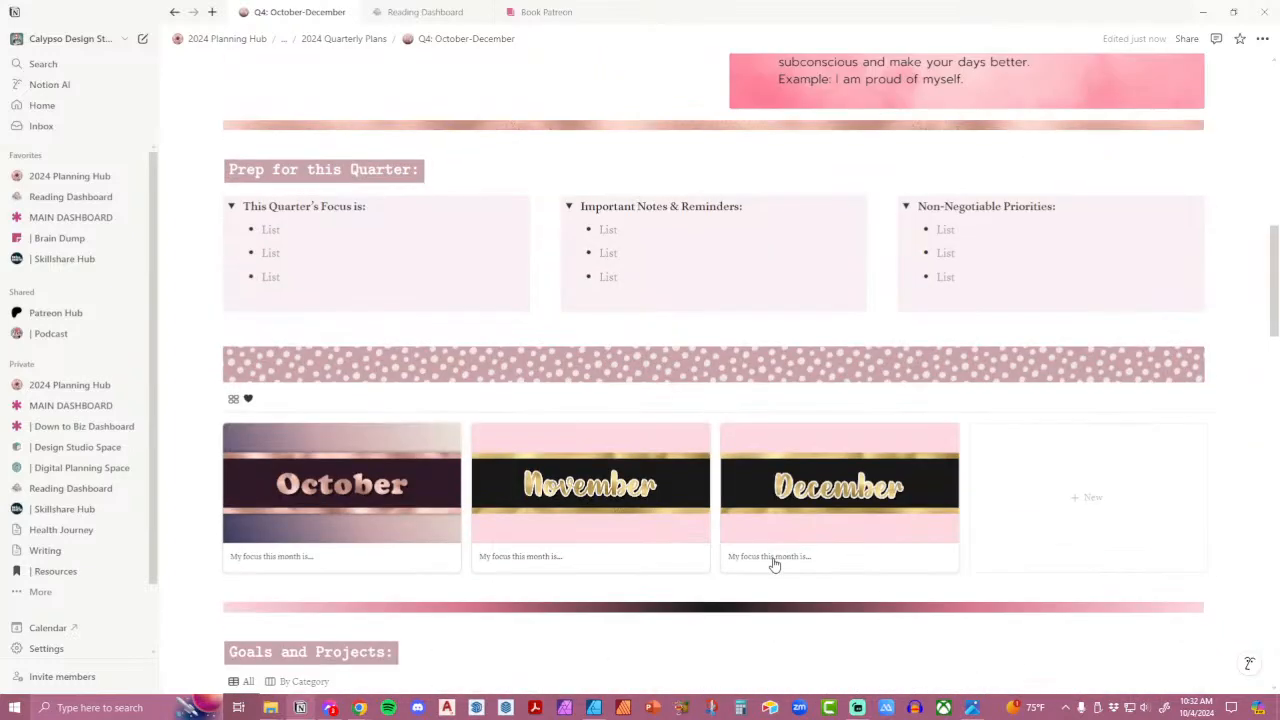
click(216, 360)
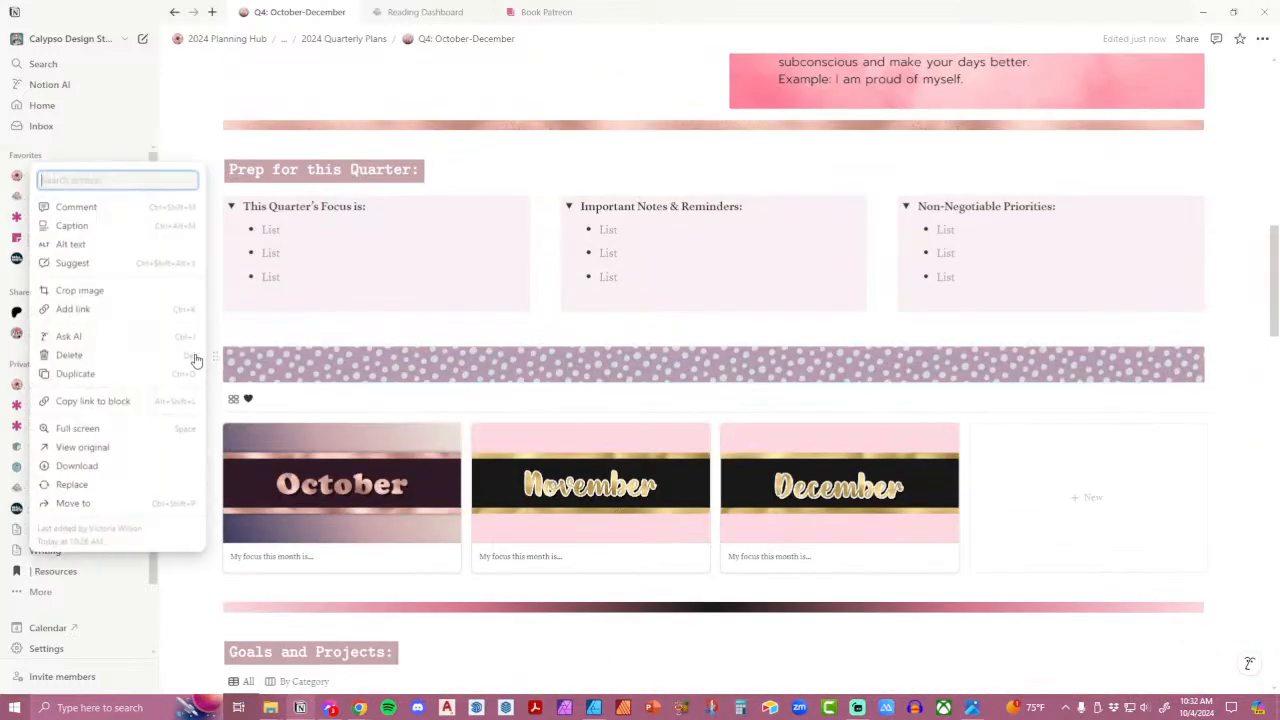
click(104, 375)
drag(215, 396, 218, 115)
click(218, 115)
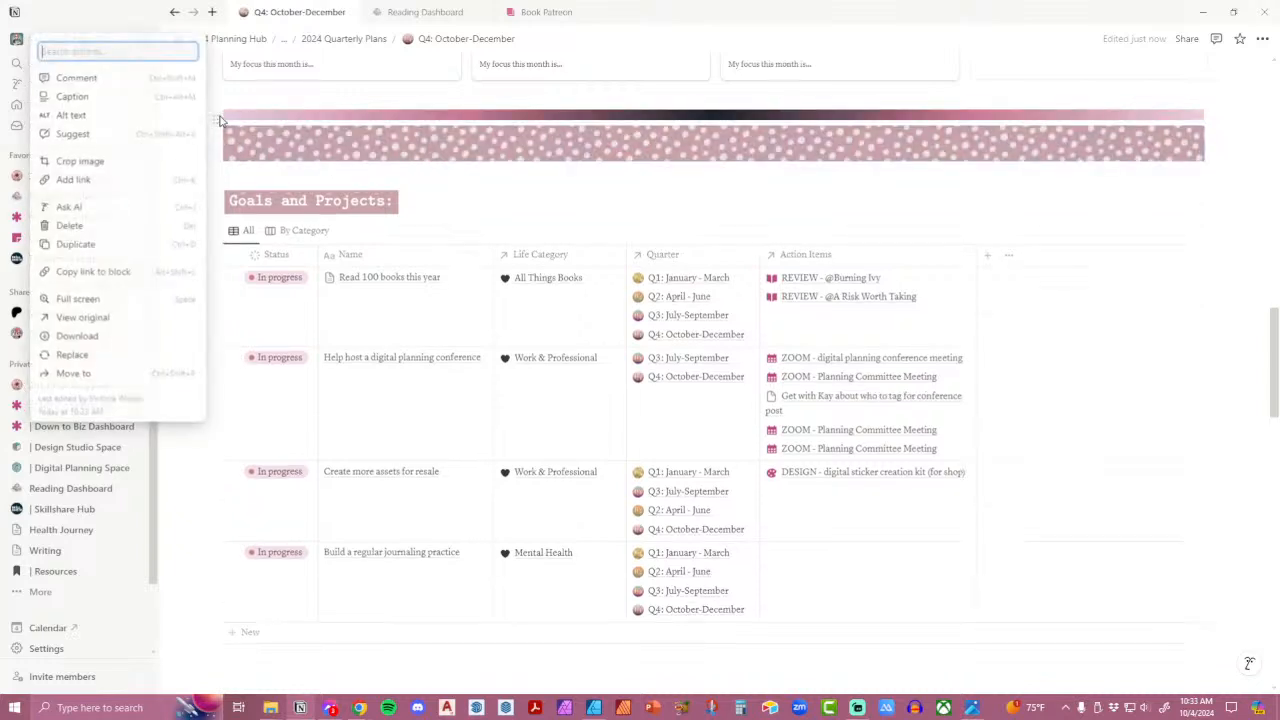
click(114, 229)
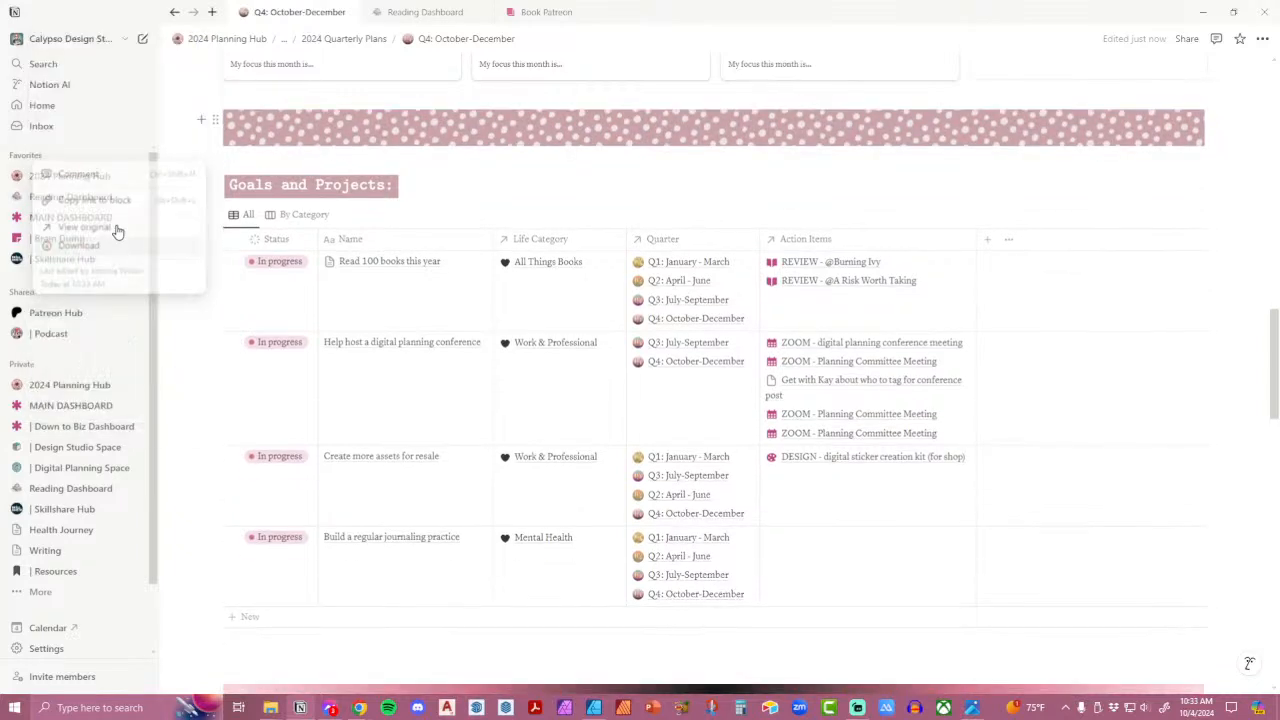
Replace the gradient divider above Daily Focus and On the Agenda with a duplicate of the polka-dot divider.
click(216, 120)
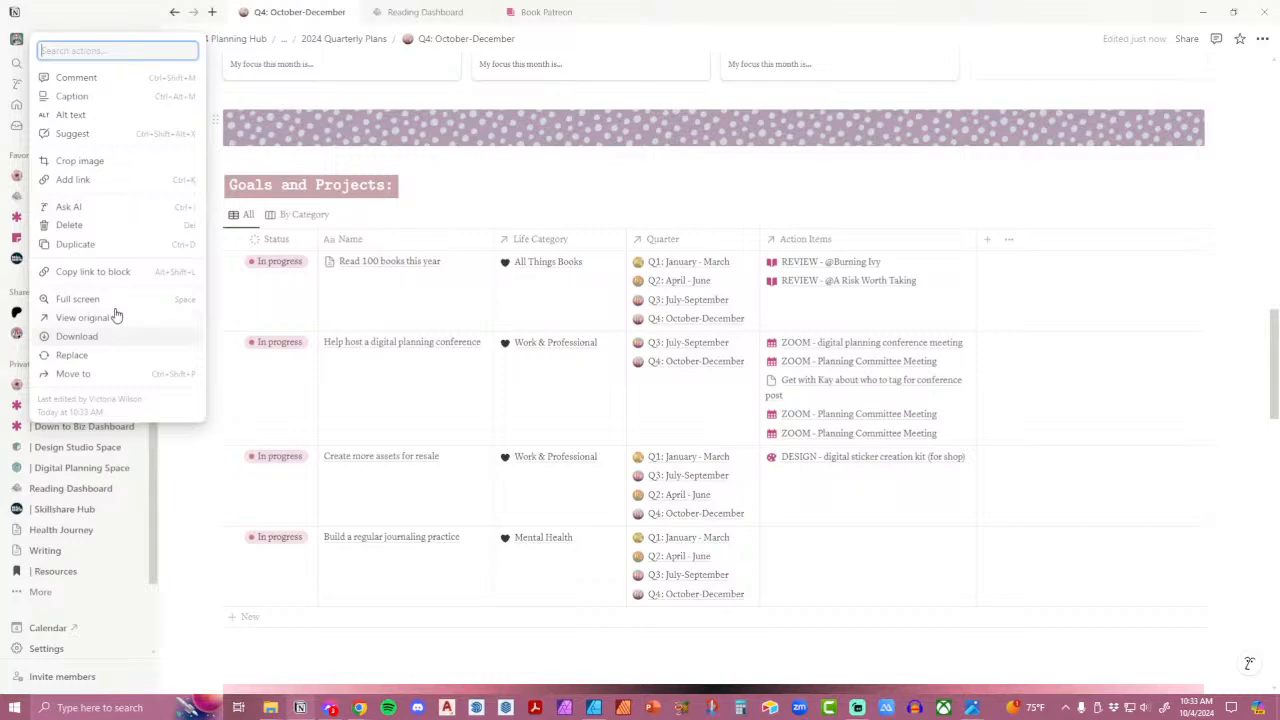
click(100, 245)
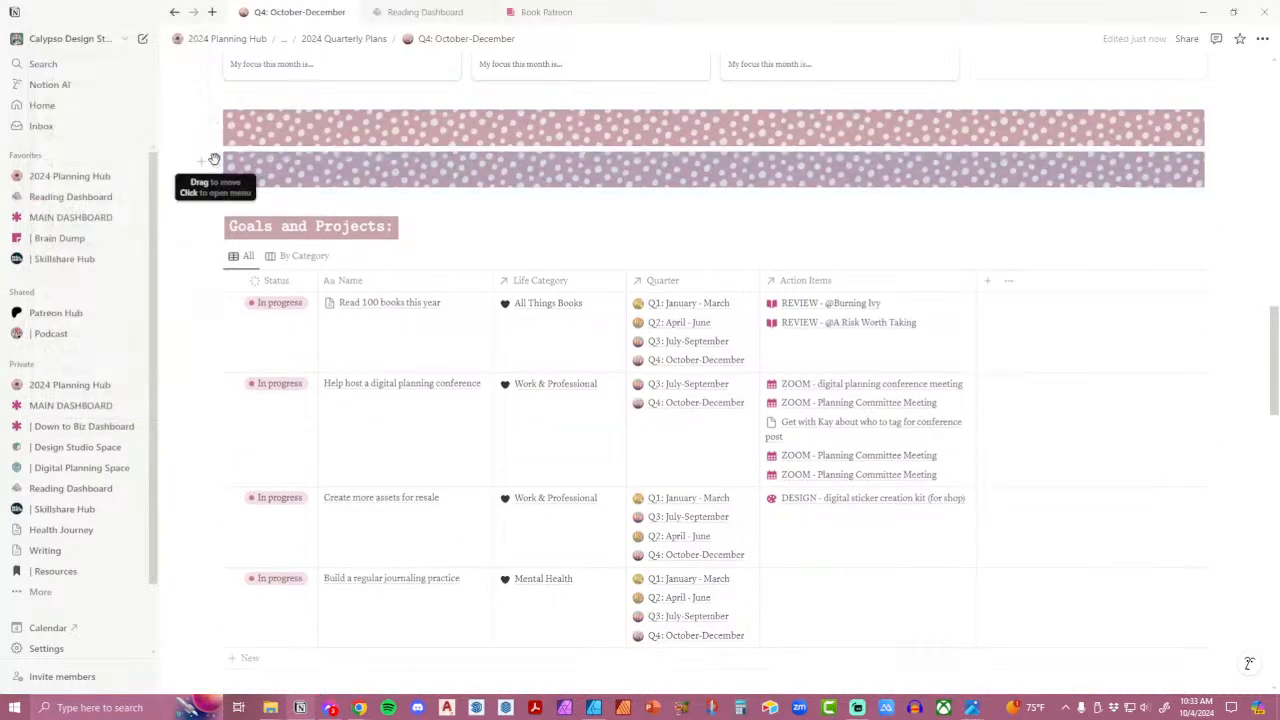
drag(214, 172, 232, 335)
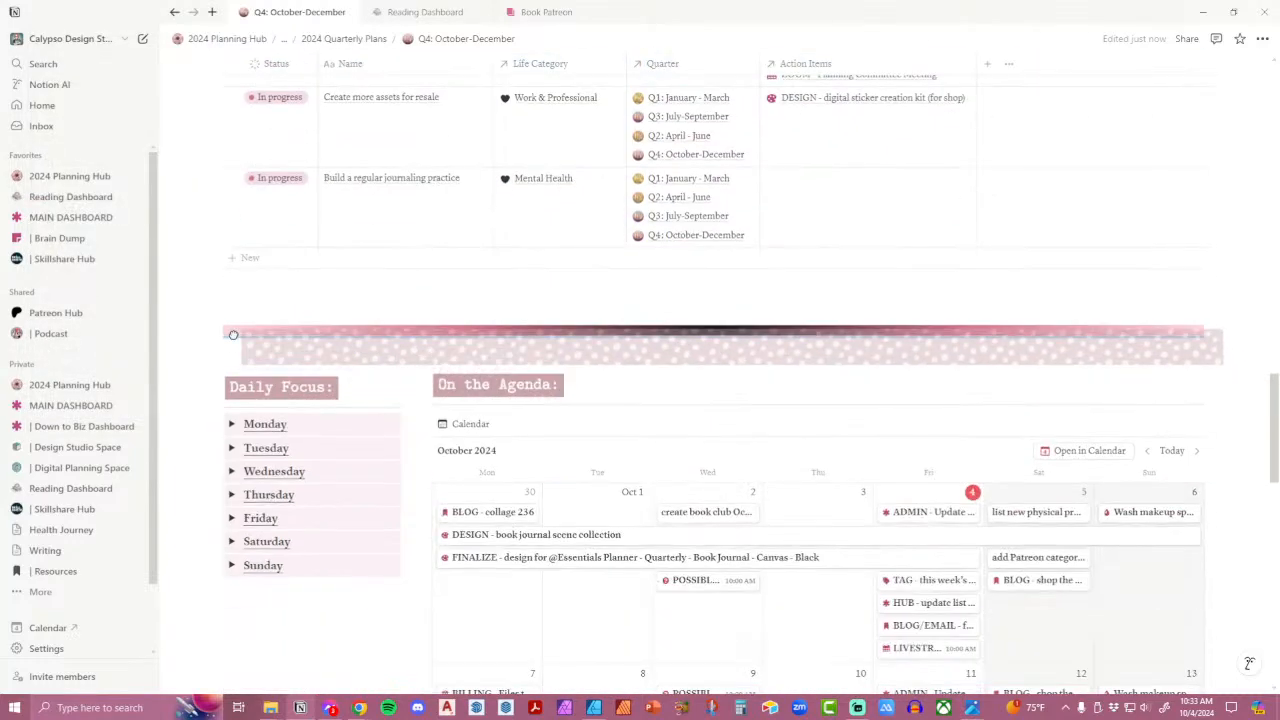
click(214, 290)
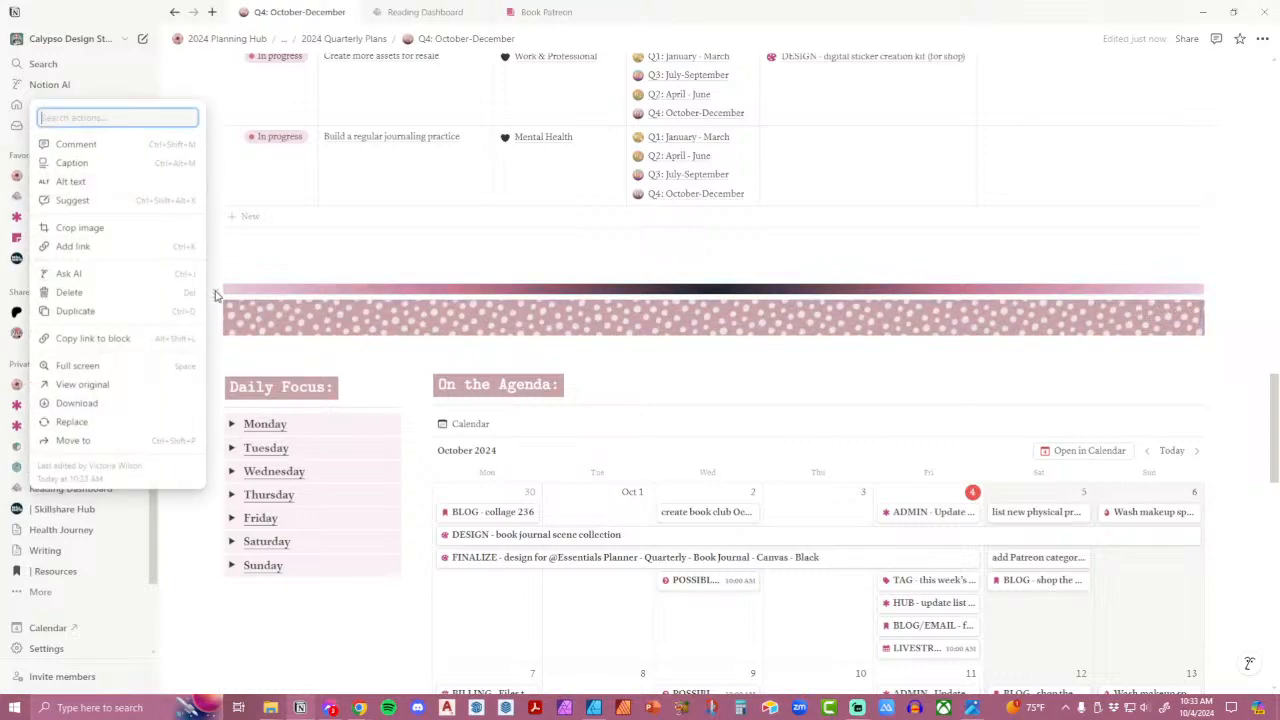
click(140, 306)
Duplicate the polka-dot divider to just above Life Categories and delete the gradient divider there.
scroll(627, 467, down, 7)
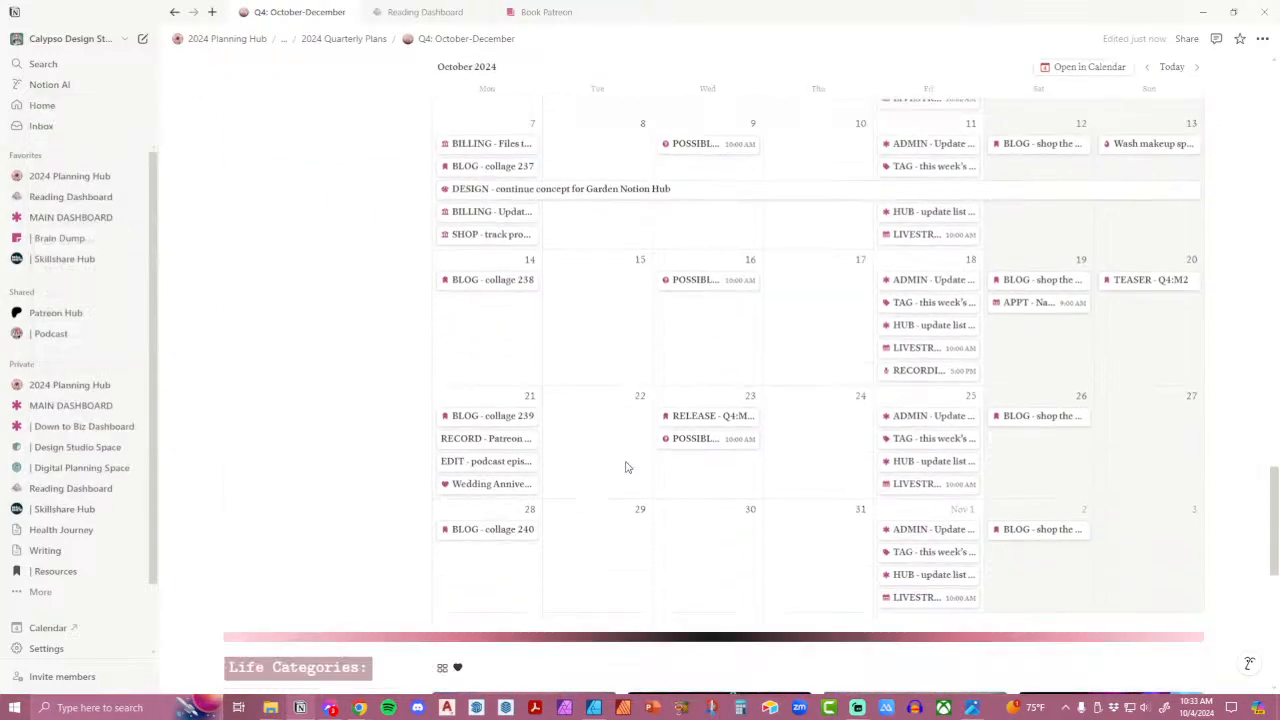
scroll(260, 240, up, 6)
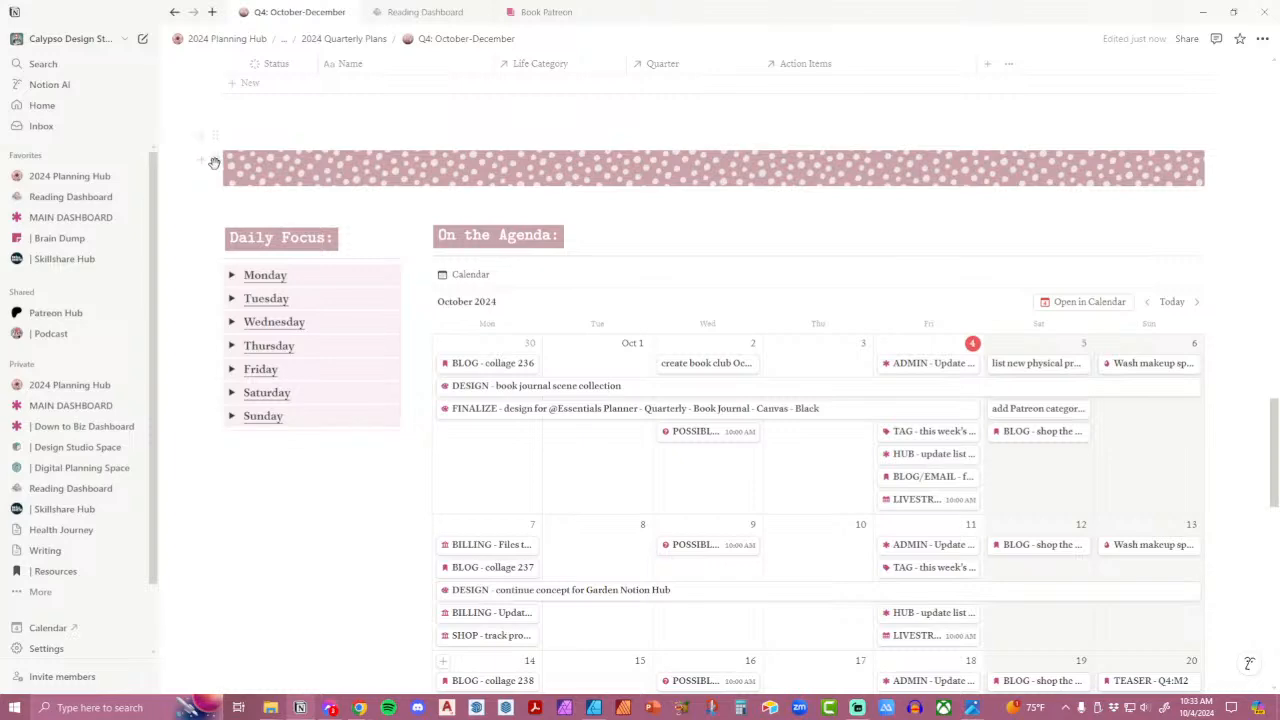
click(215, 163)
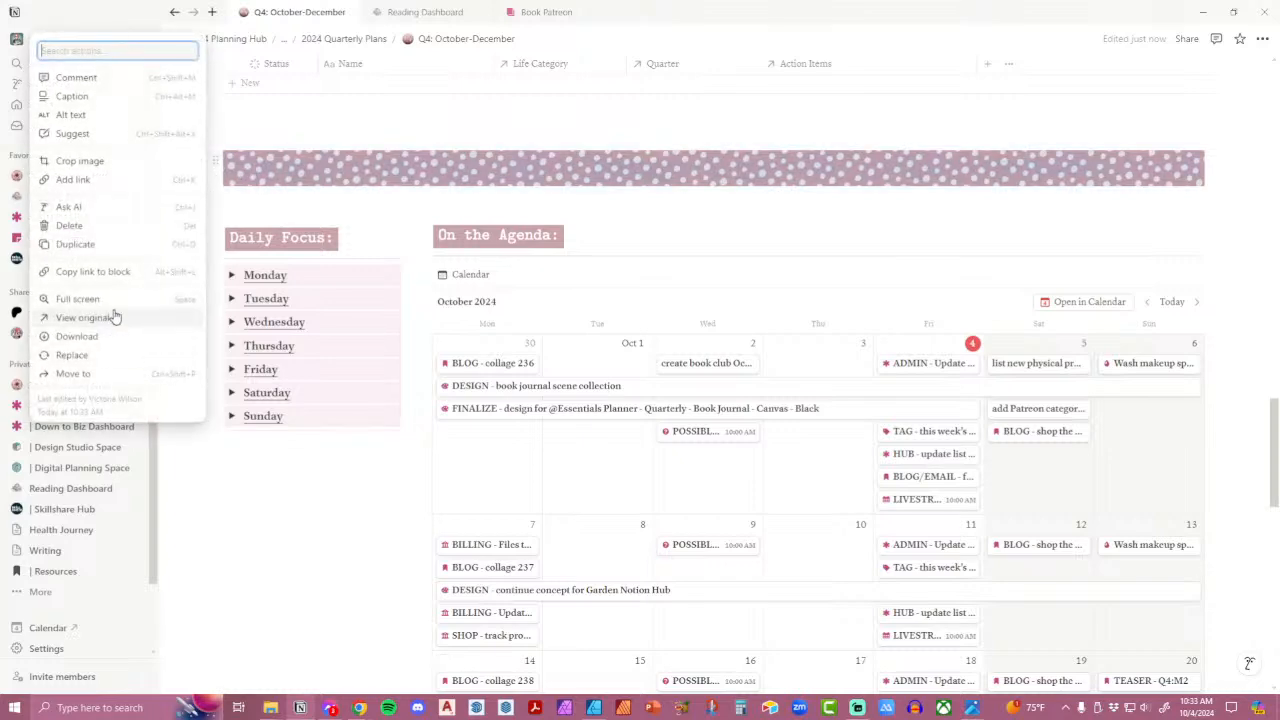
click(100, 245)
drag(217, 196, 216, 420)
click(217, 459)
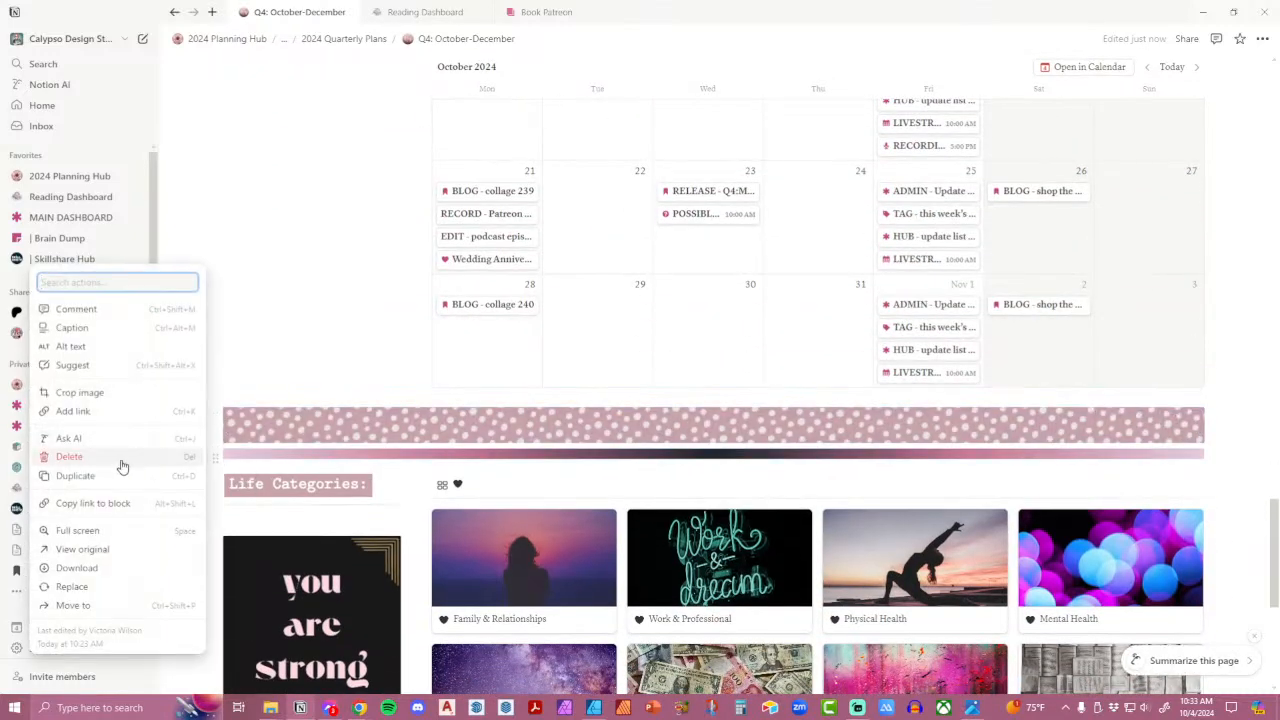
click(119, 466)
Replace the black affirmation image under Life Categories with CCP_Euphoric-Era-Affirmation_07.png.
scroll(594, 443, down, 5)
scroll(594, 443, up, 4)
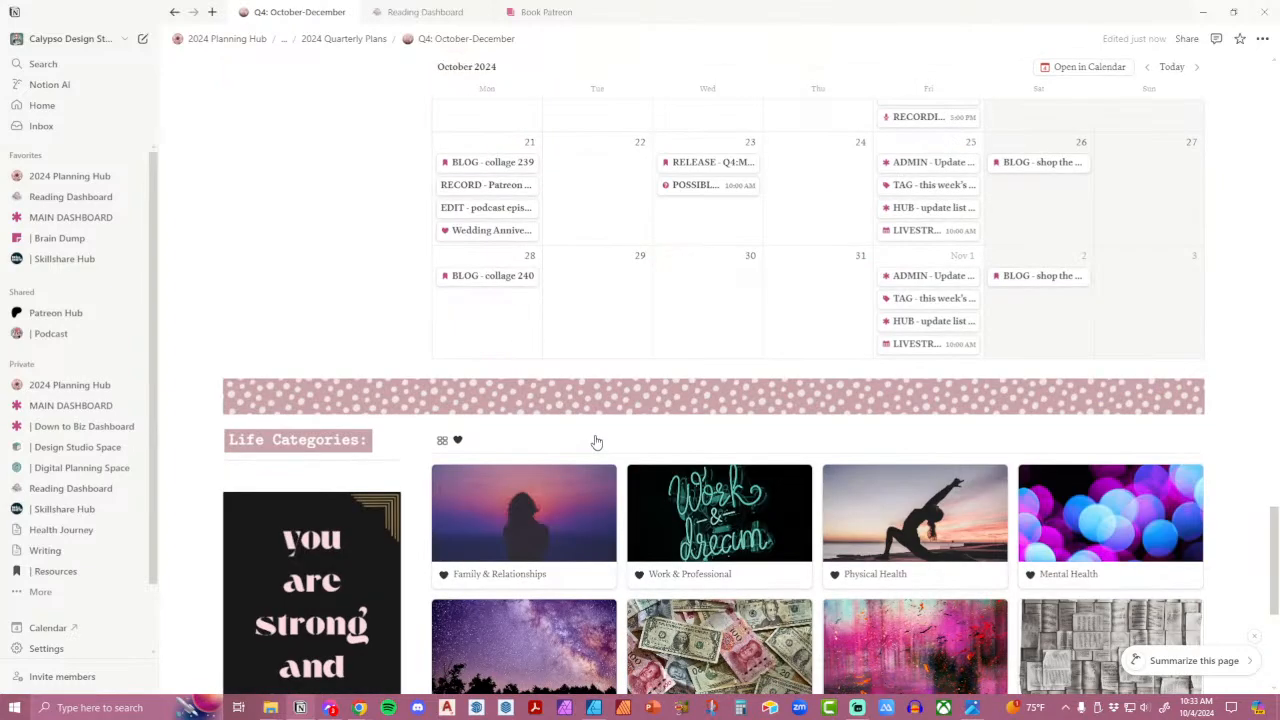
scroll(389, 434, down, 2)
click(390, 372)
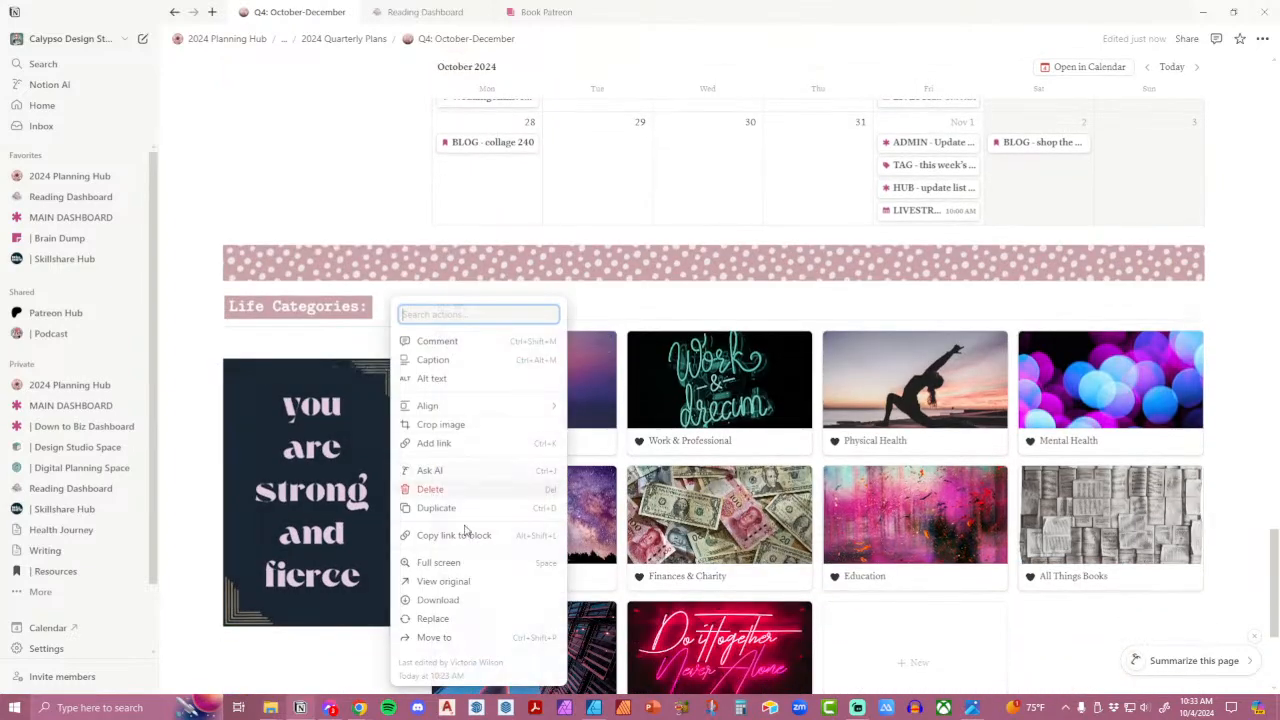
click(450, 619)
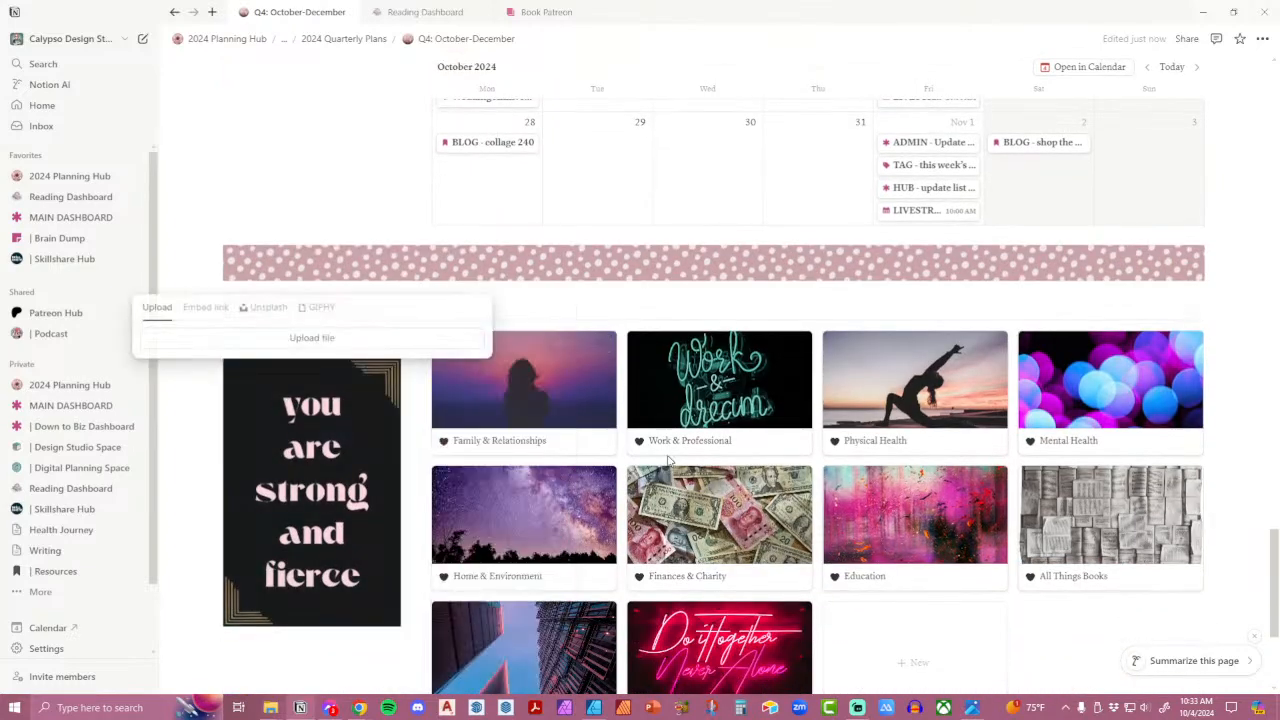
click(335, 338)
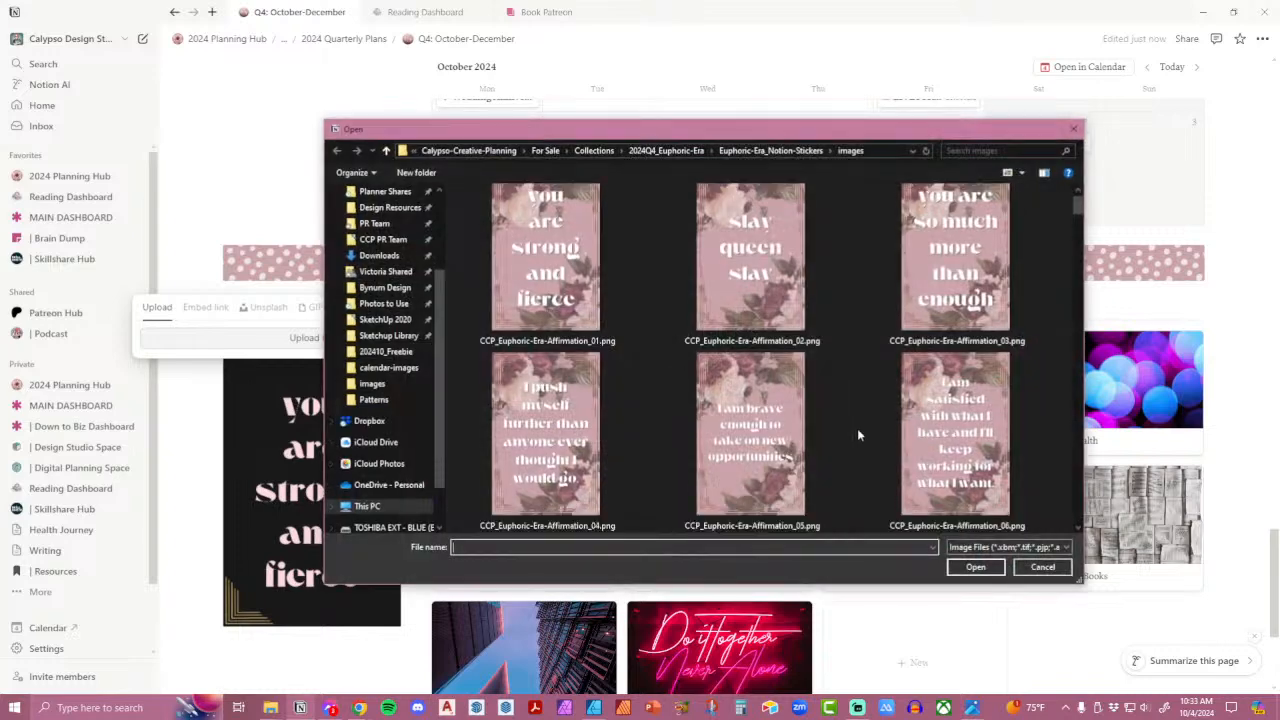
scroll(857, 428, down, 2)
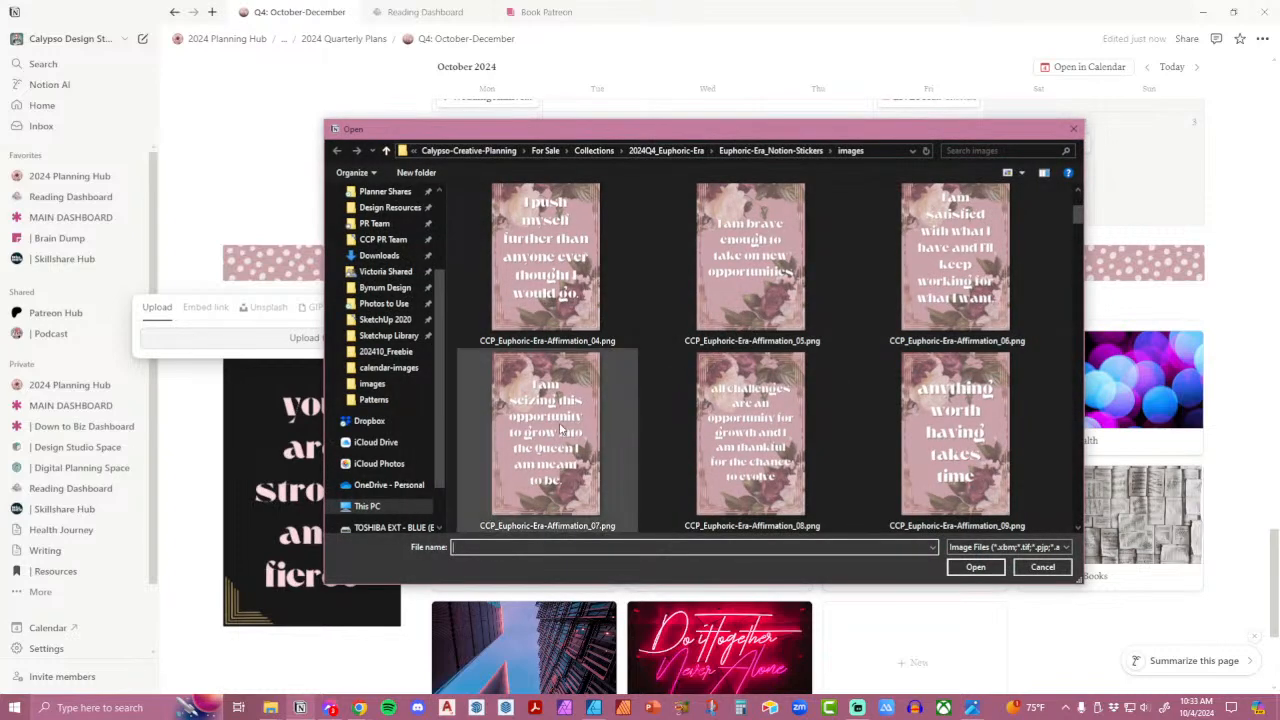
double_click(561, 430)
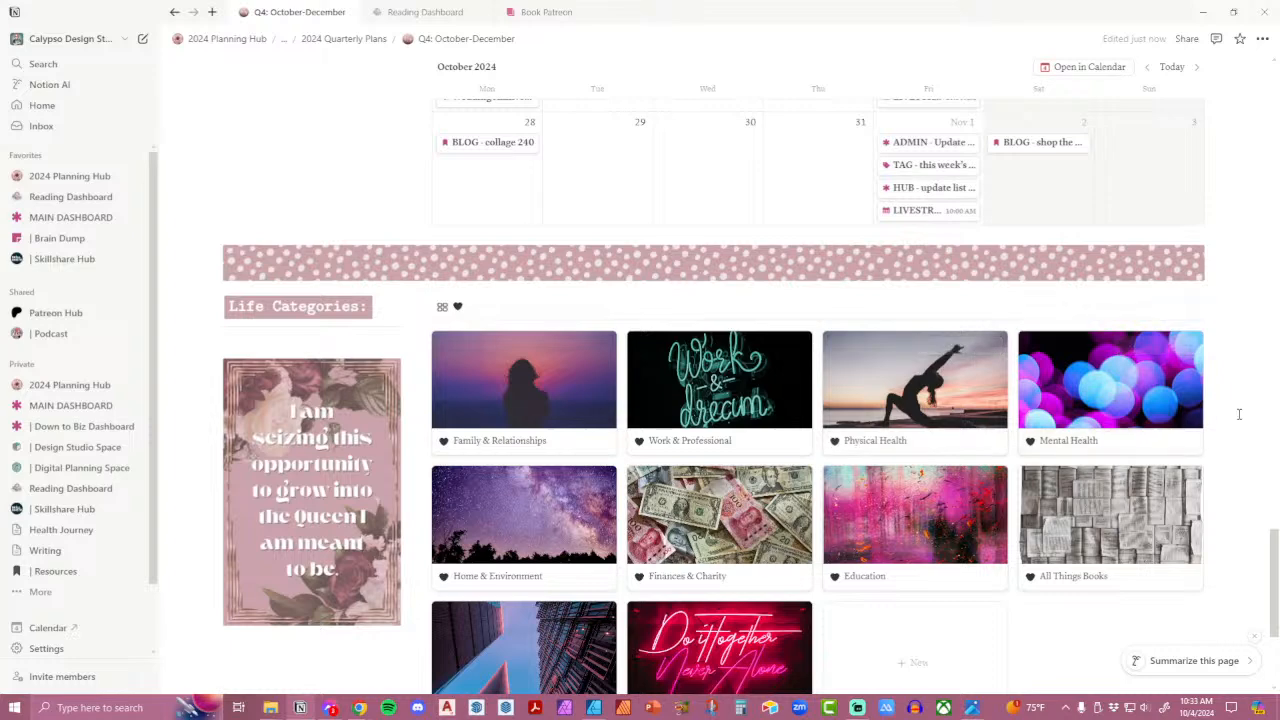
Review the restyled Q4 page from Life Categories up to its header, clock widget and quarterly calendar.
scroll(1238, 413, up, 2)
scroll(1238, 413, up, 6)
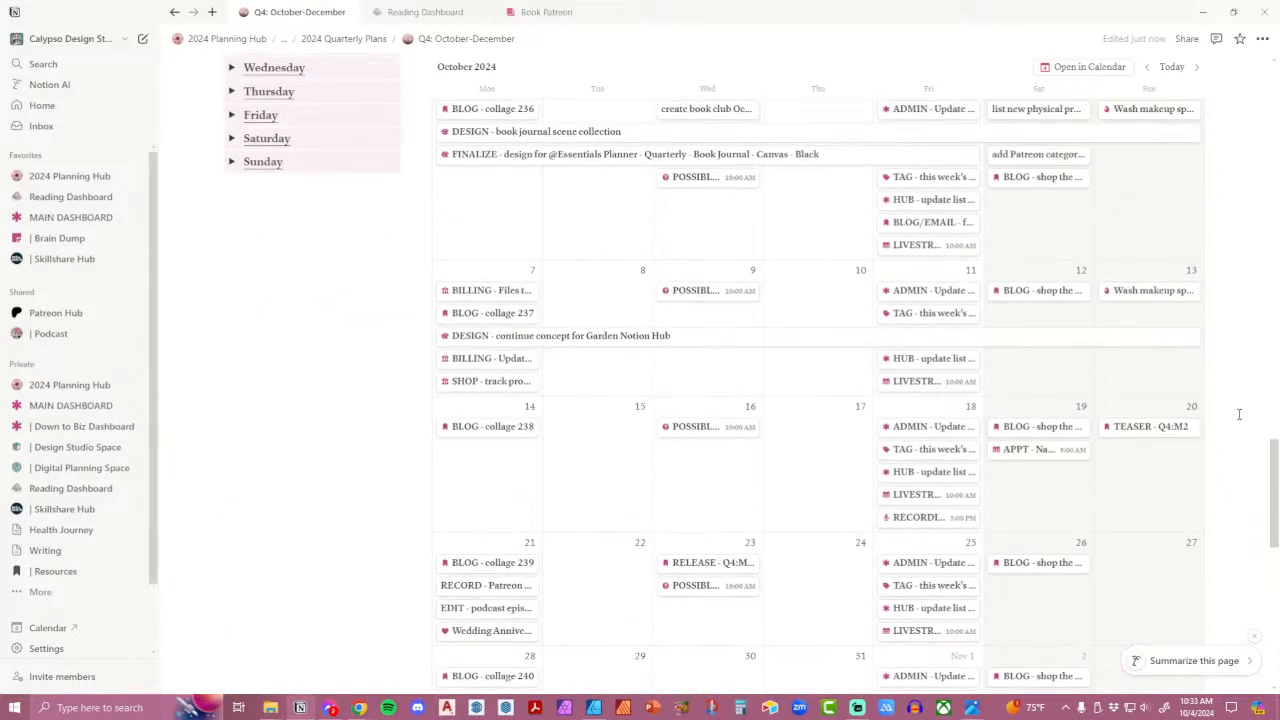
scroll(1238, 413, up, 10)
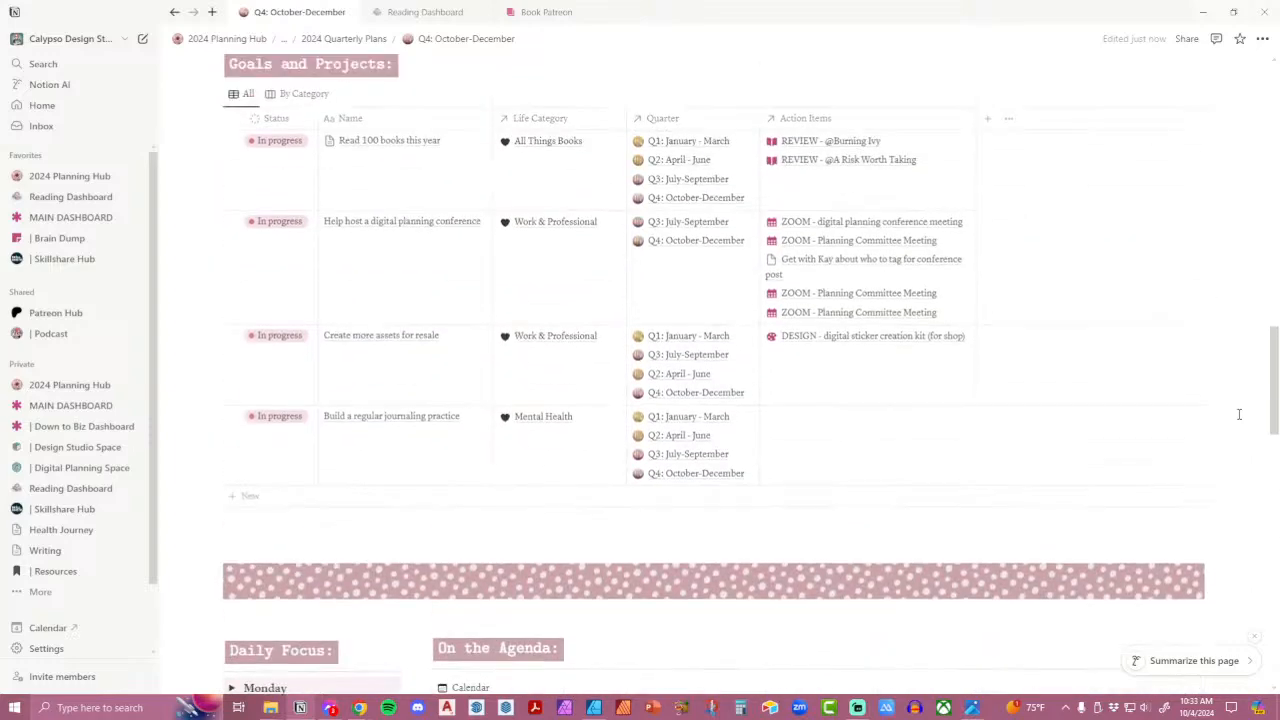
scroll(1238, 413, up, 14)
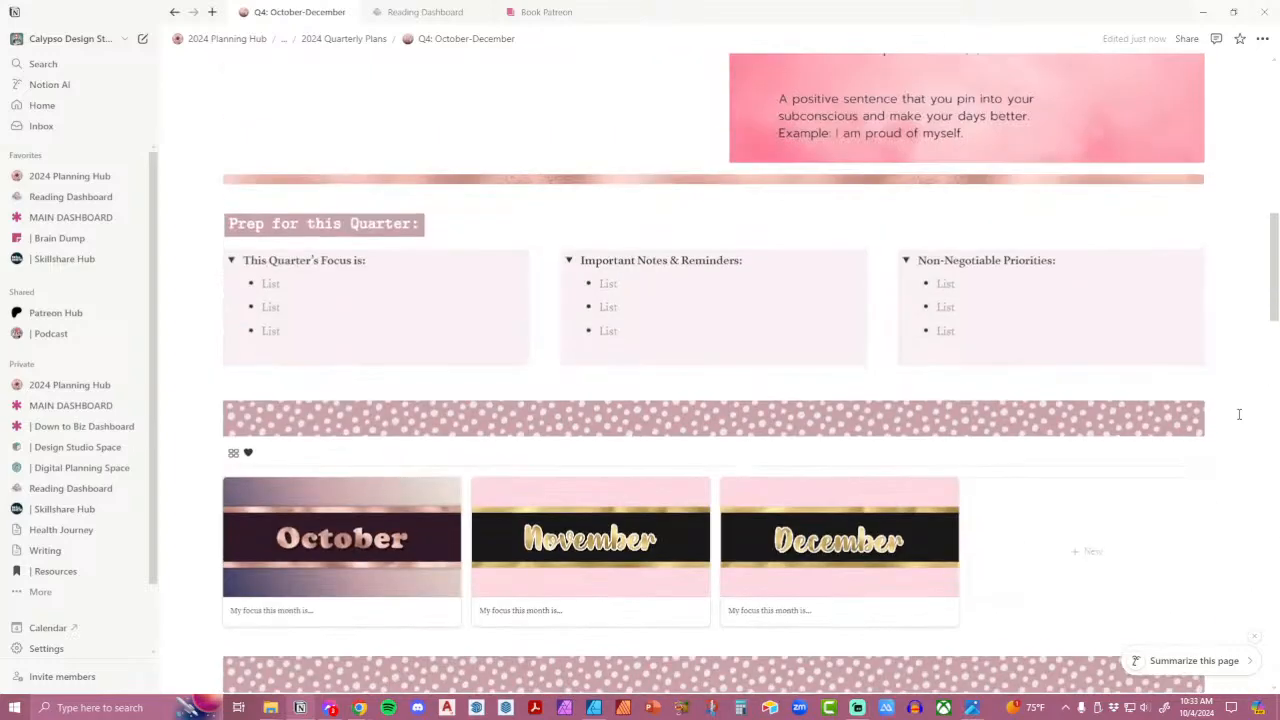
scroll(1238, 413, up, 6)
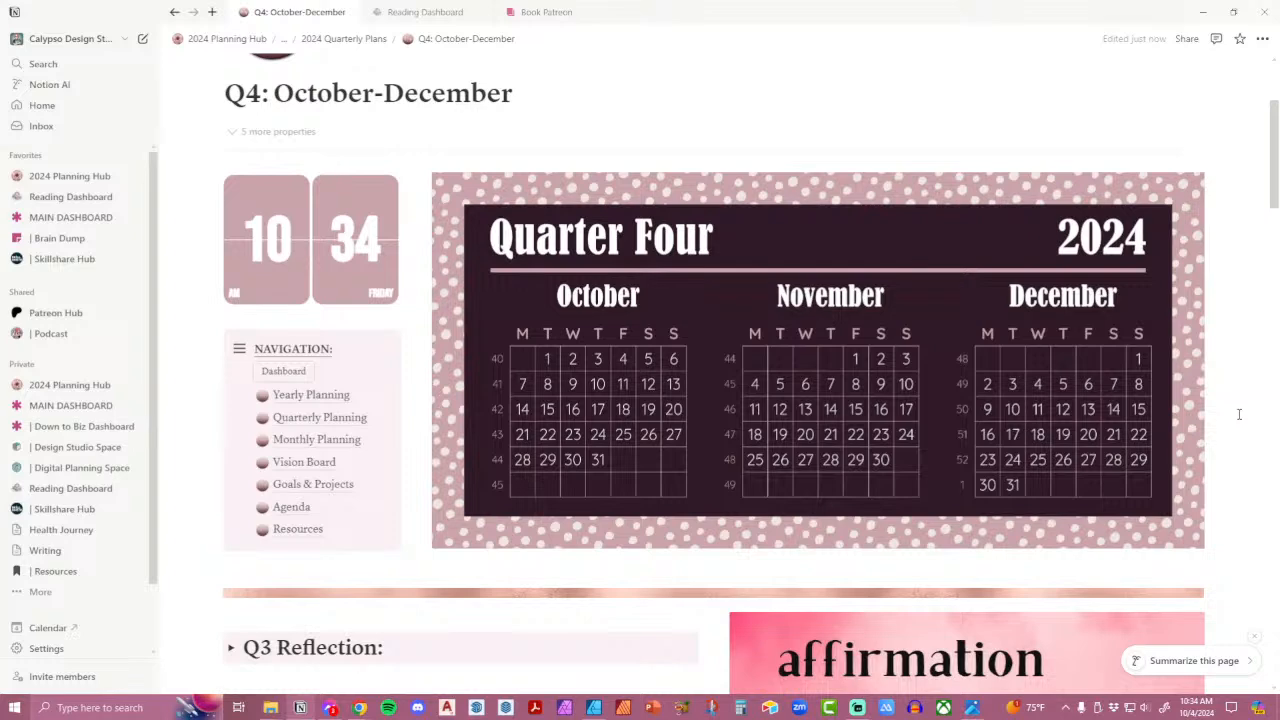
scroll(1238, 413, up, 3)
scroll(1238, 413, down, 3)
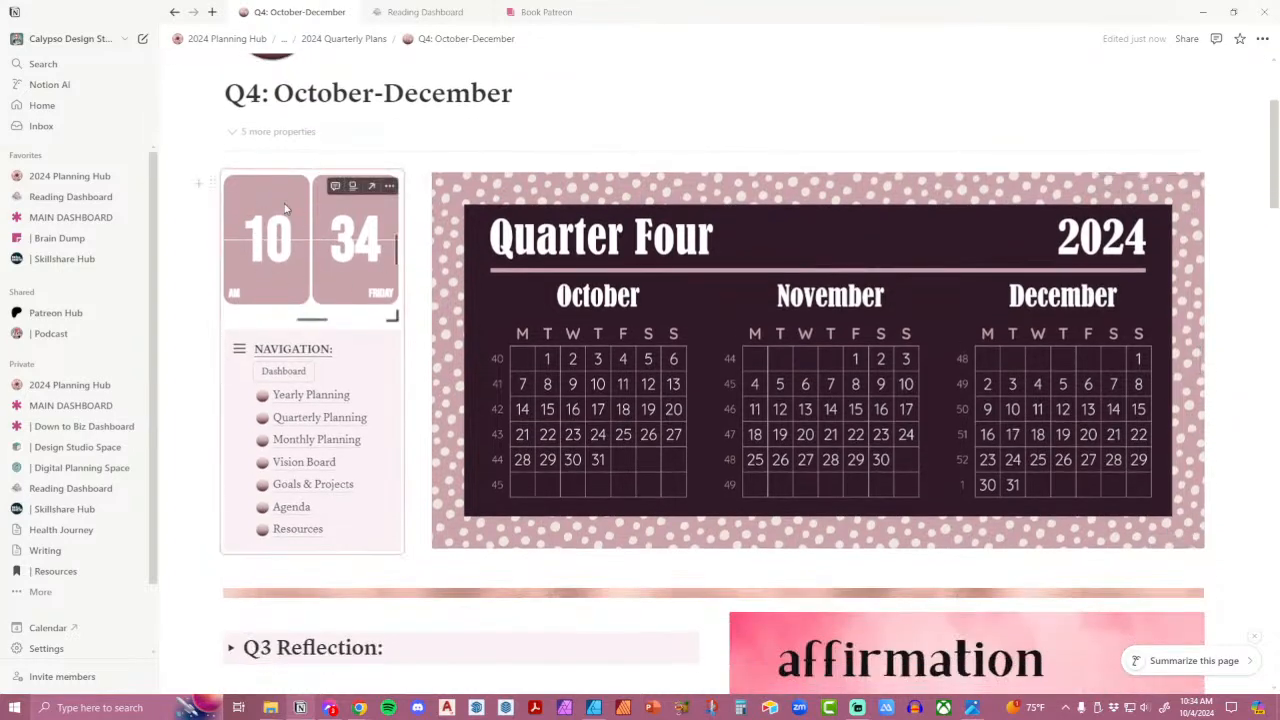
Return to the 2024 Planning Hub from the Q4 page's navigation and look over its upper sections.
click(286, 372)
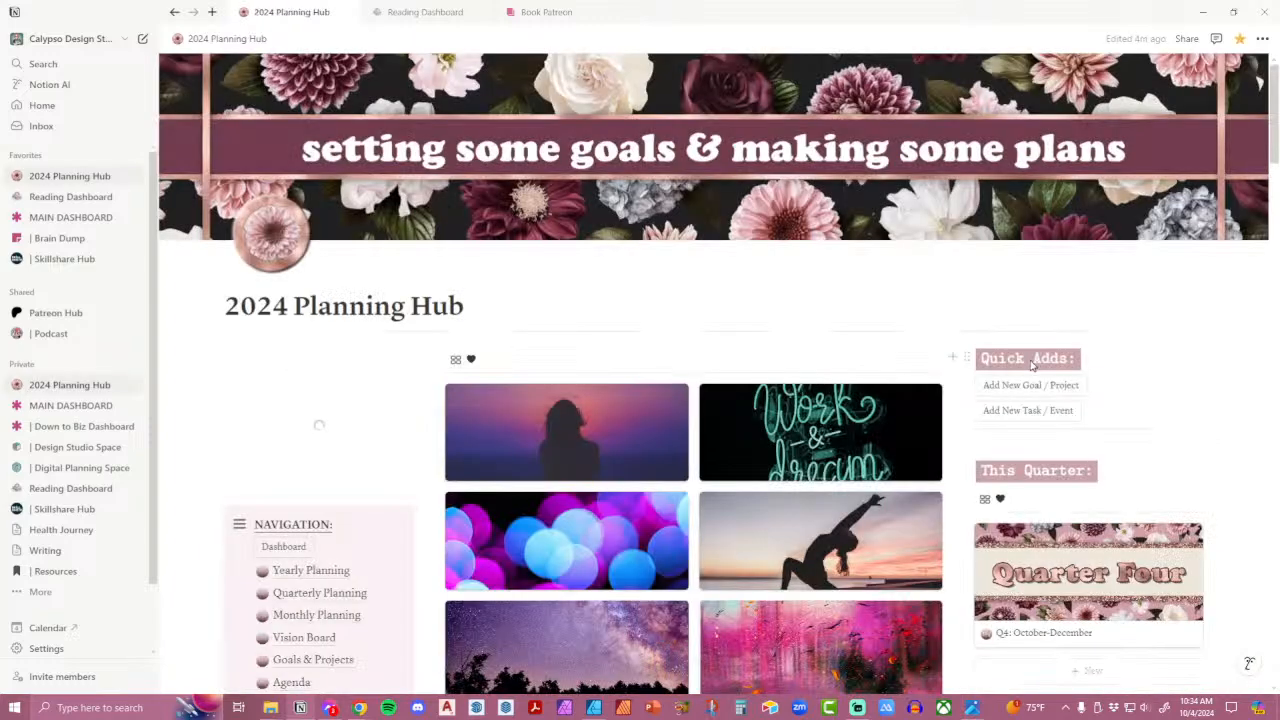
scroll(1038, 385, down, 5)
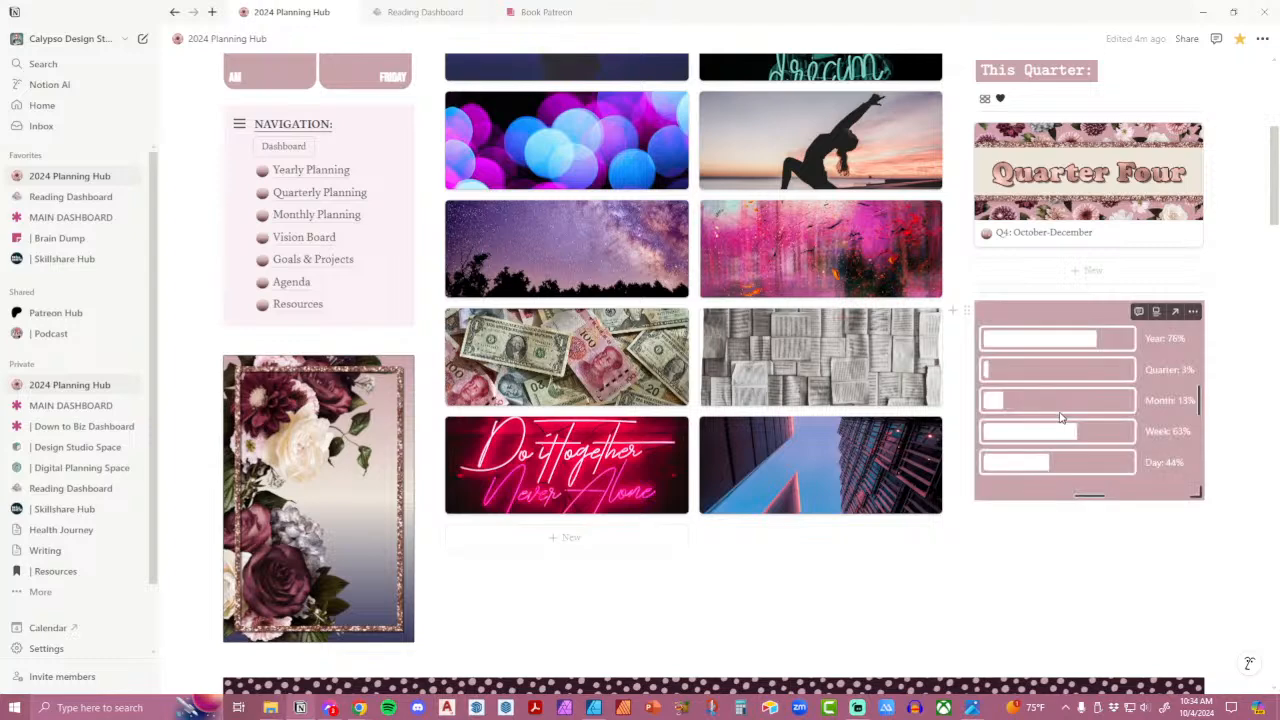
scroll(1095, 490, down, 3)
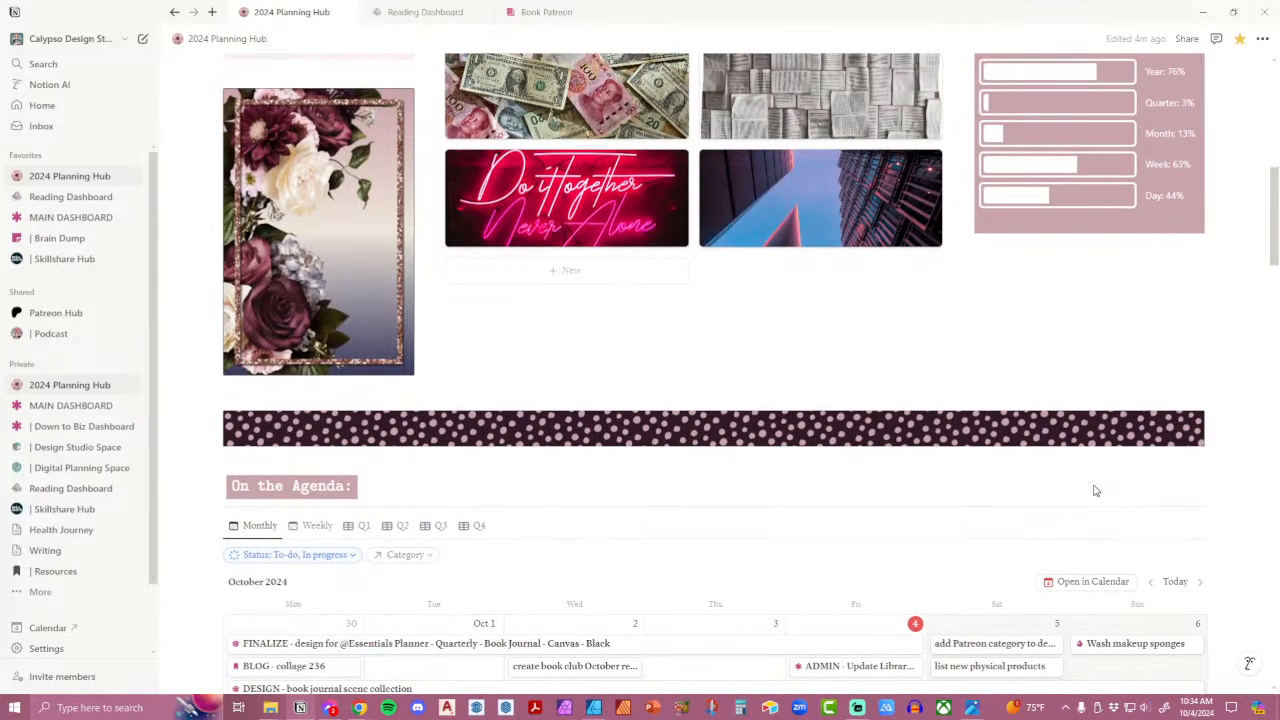
scroll(514, 414, up, 2)
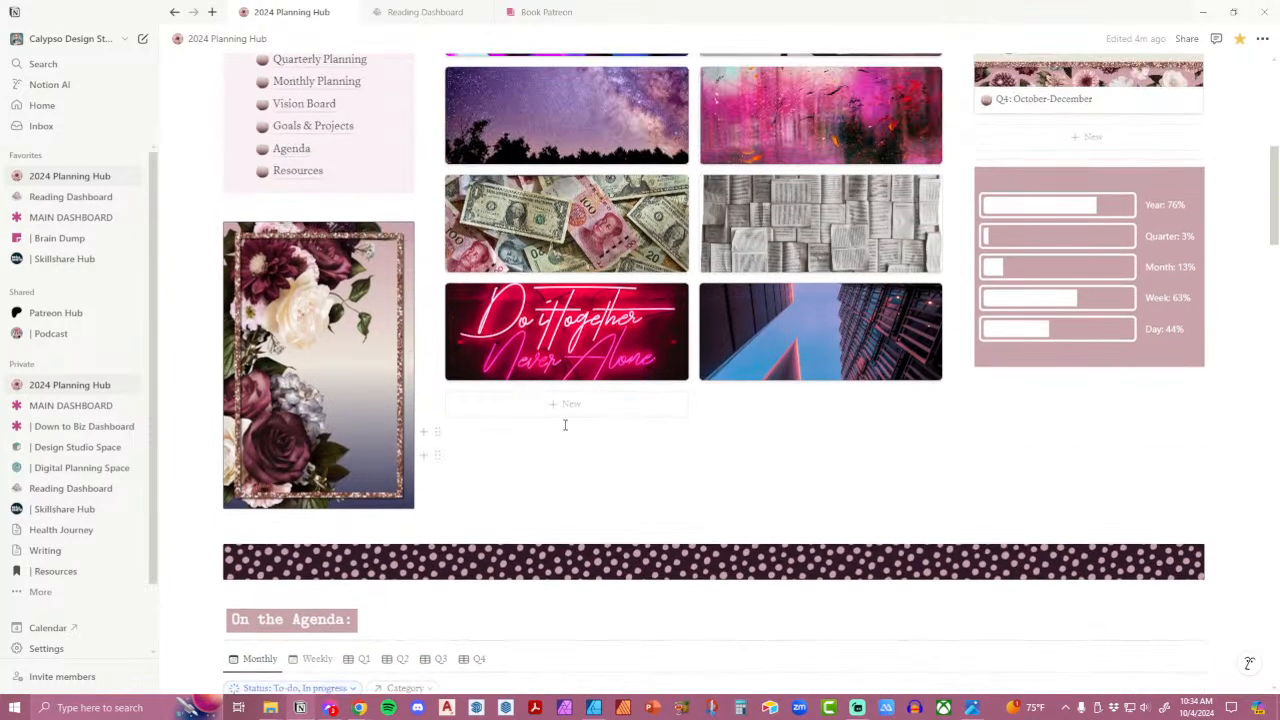
Replace the floral frame image below the hub's navigation with DECO-06.png and delete an empty block below the life-category gallery.
click(403, 237)
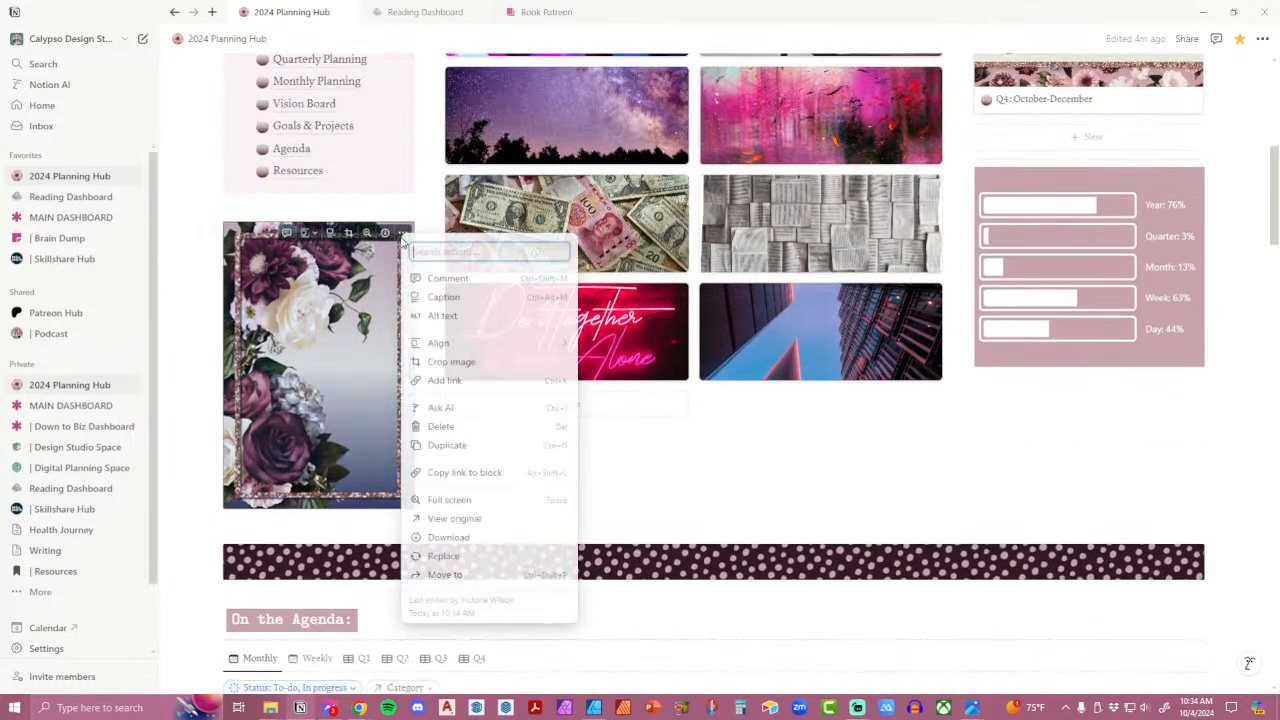
click(481, 555)
click(460, 551)
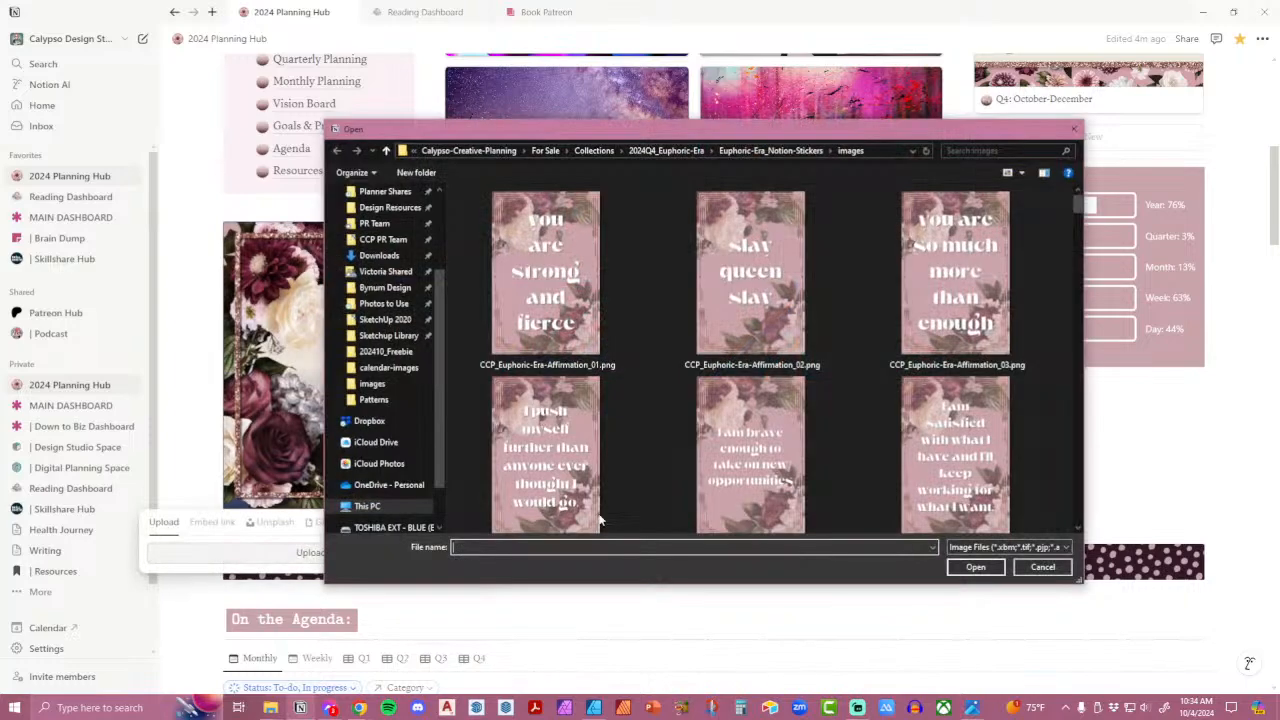
scroll(900, 390, down, 5)
scroll(900, 390, down, 5)
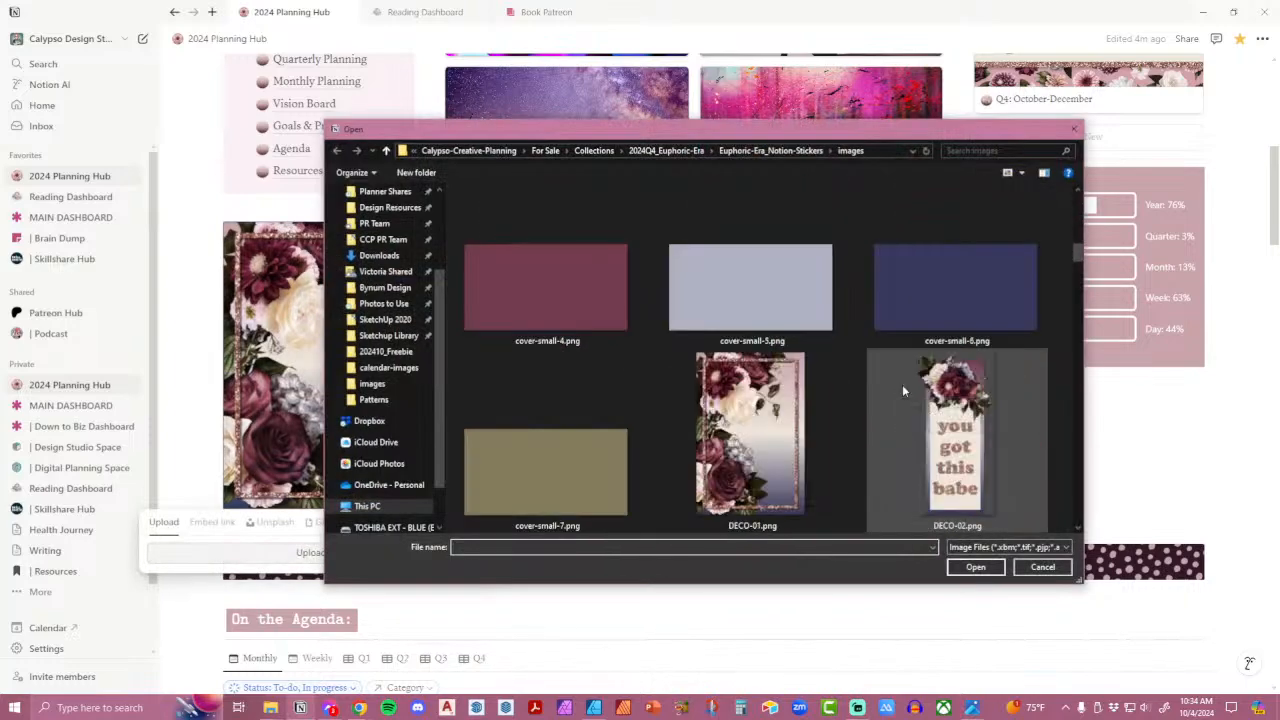
scroll(902, 390, down, 2)
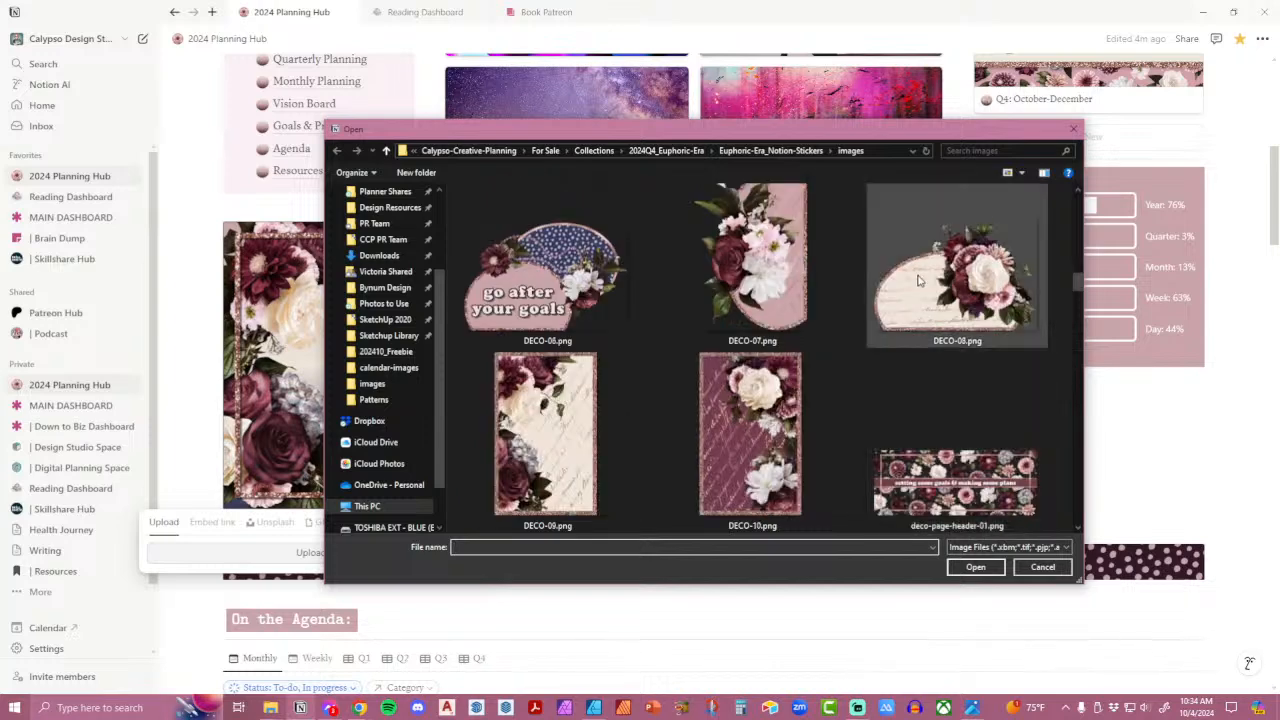
double_click(596, 287)
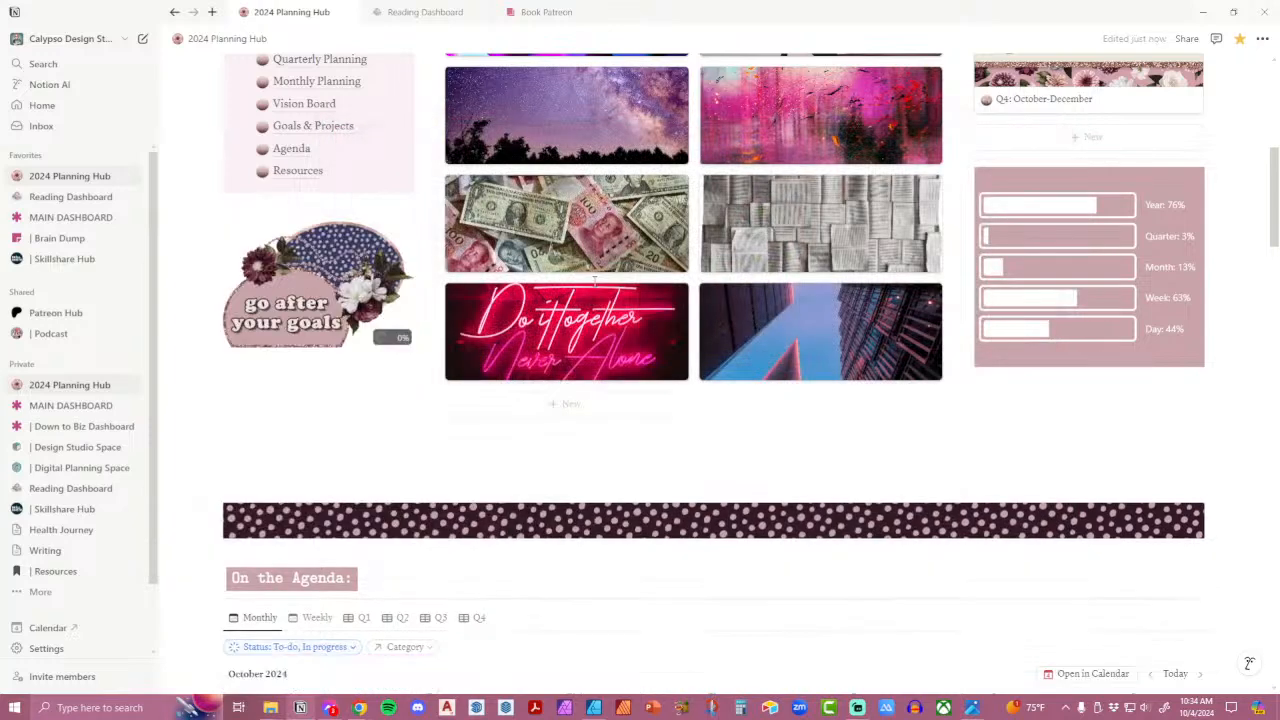
click(436, 455)
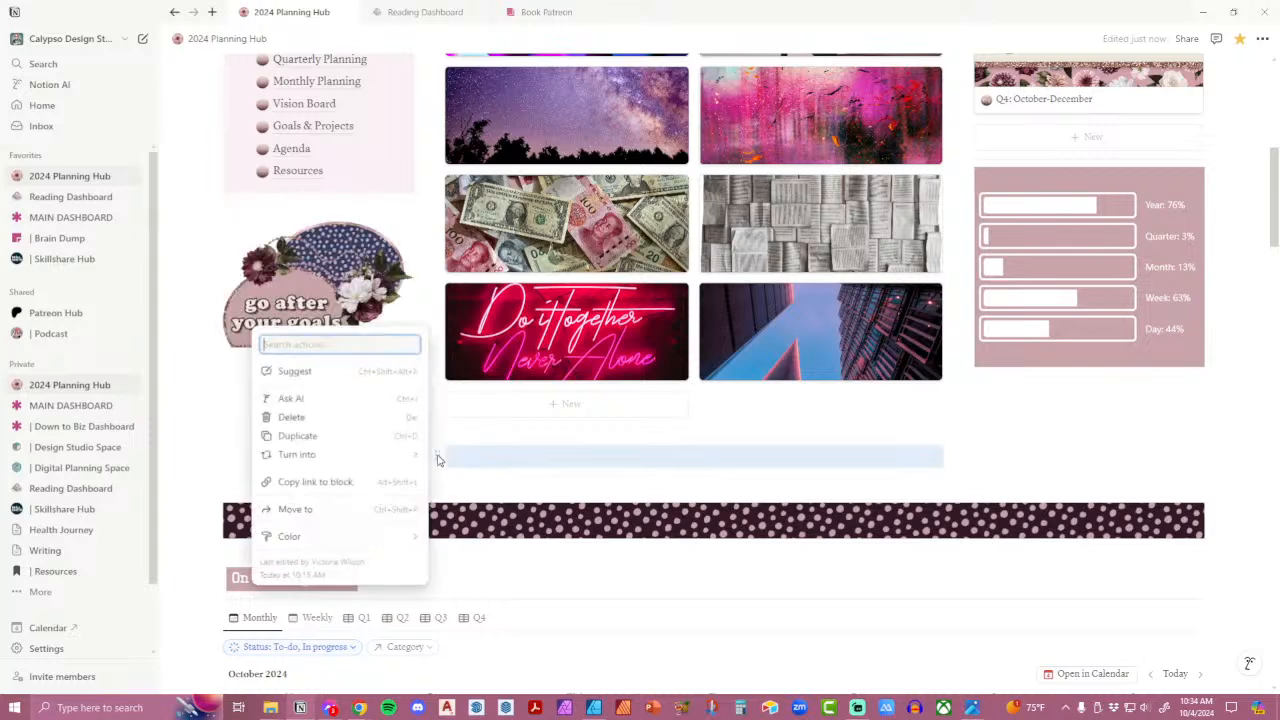
click(323, 421)
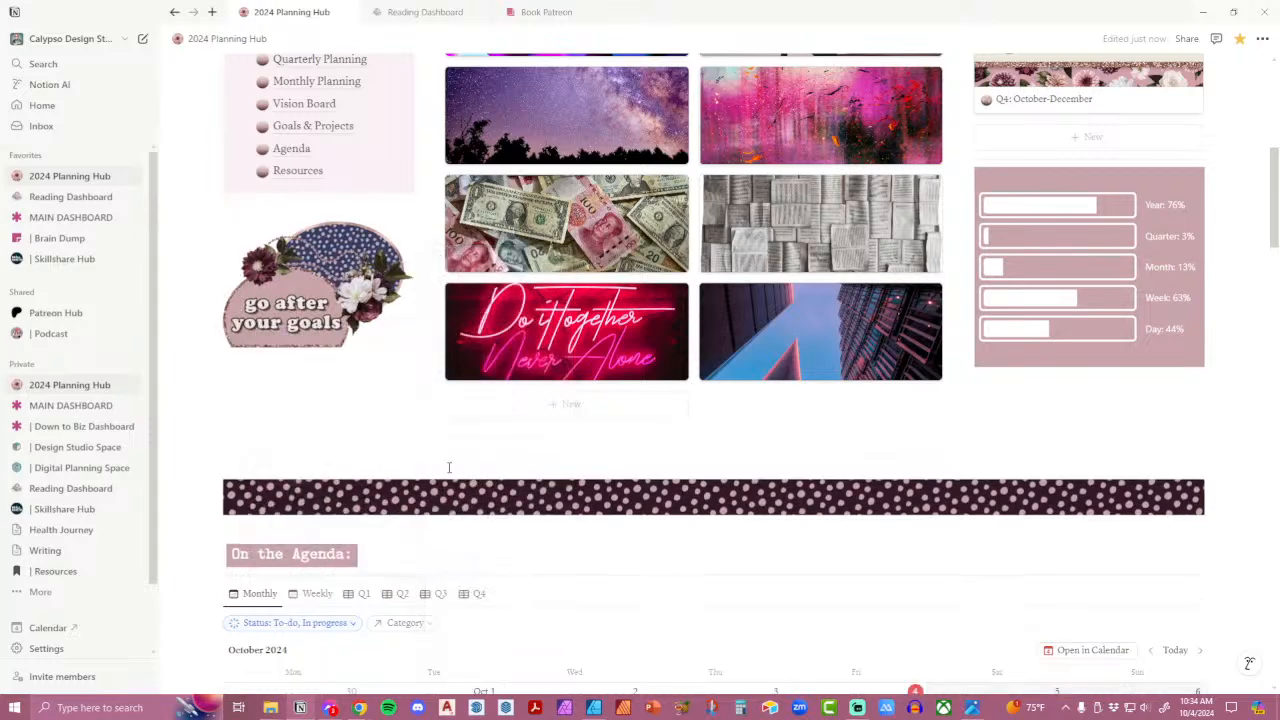
Delete the empty block above the polka-dot divider and move the remaining empty block below the progress-bar widget.
click(217, 460)
mouse_move(185, 462)
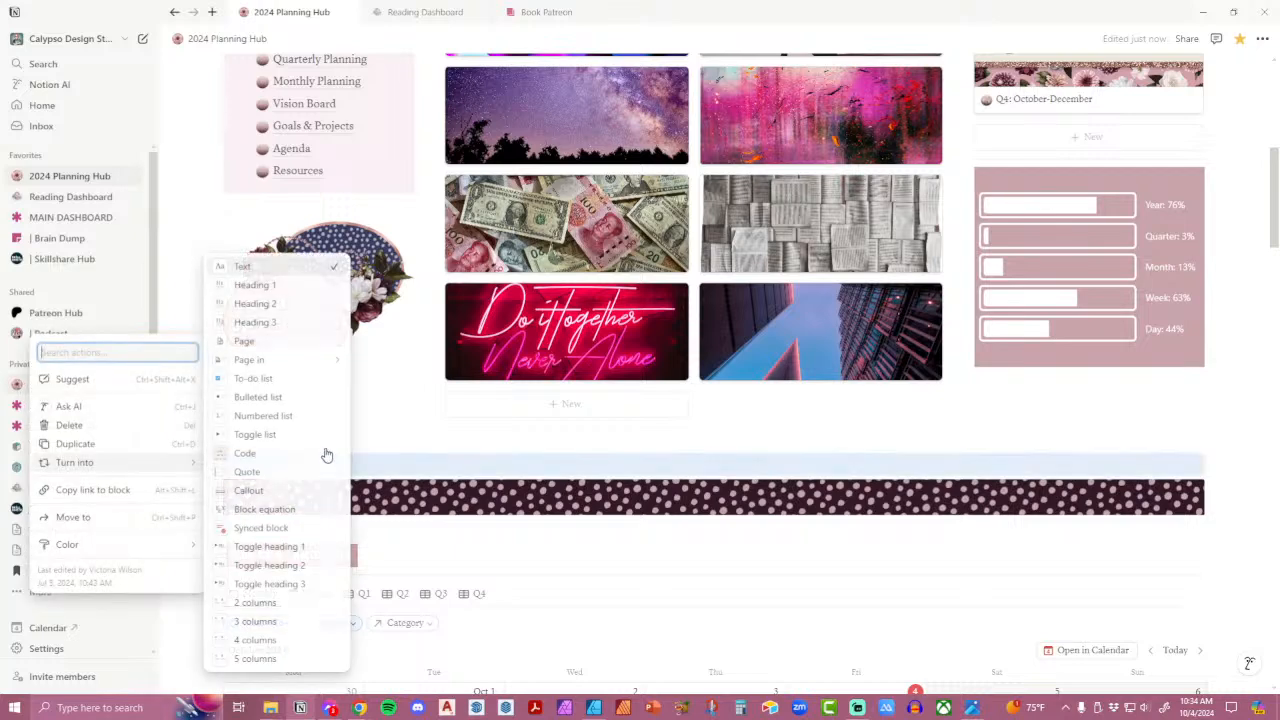
click(98, 426)
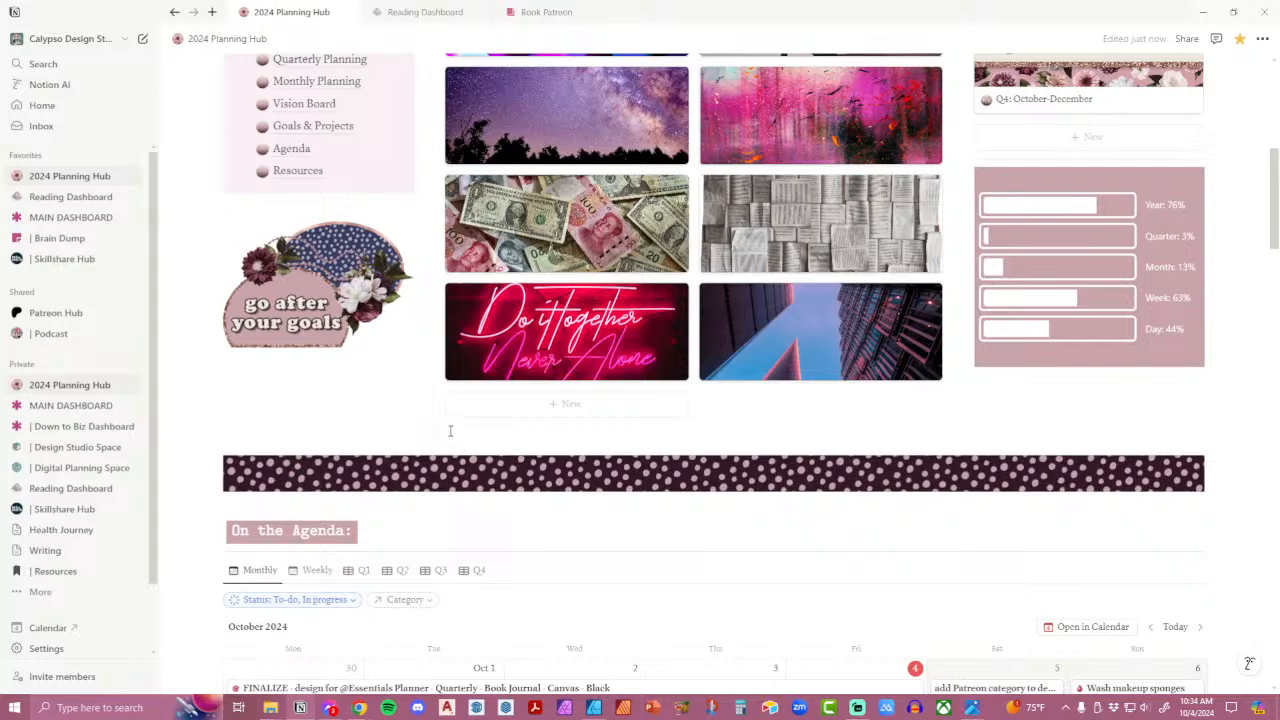
drag(436, 428, 1006, 397)
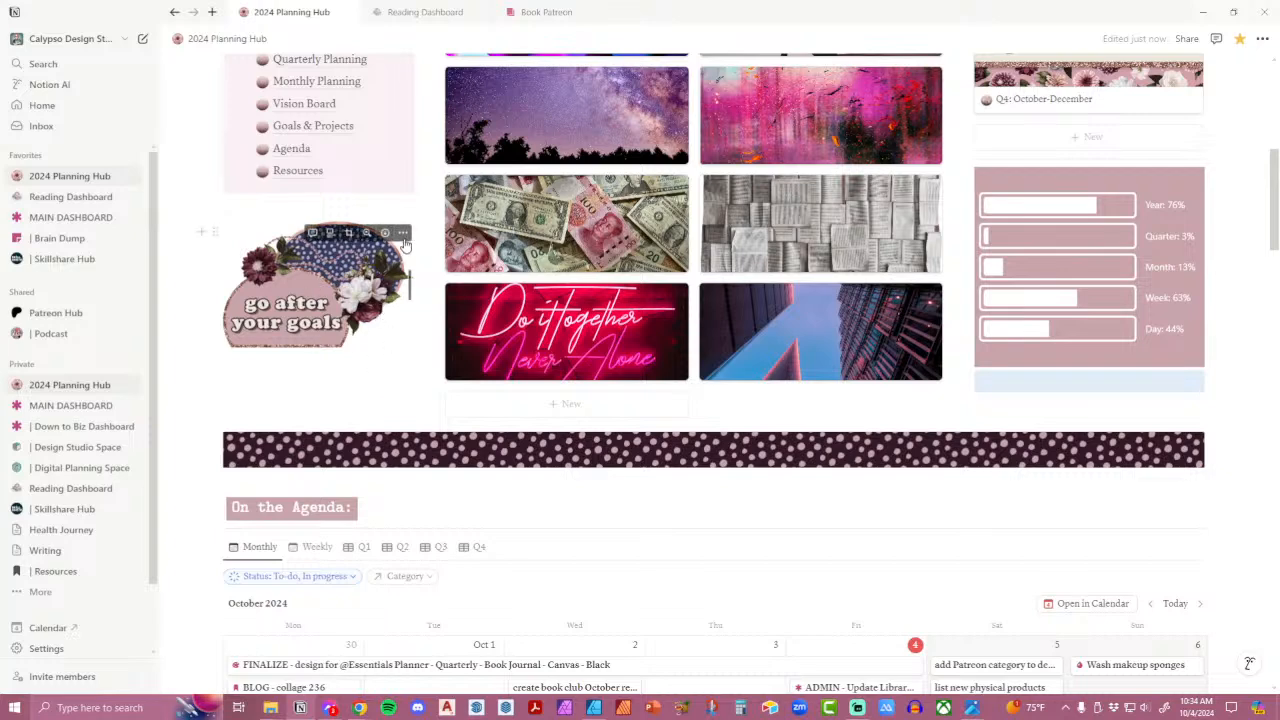
Replace the "go after your goals" image below the navigation with EE-001.png from the Euphoric-Era_Decorative-Sticker-Book p1-images folder.
click(401, 233)
click(477, 540)
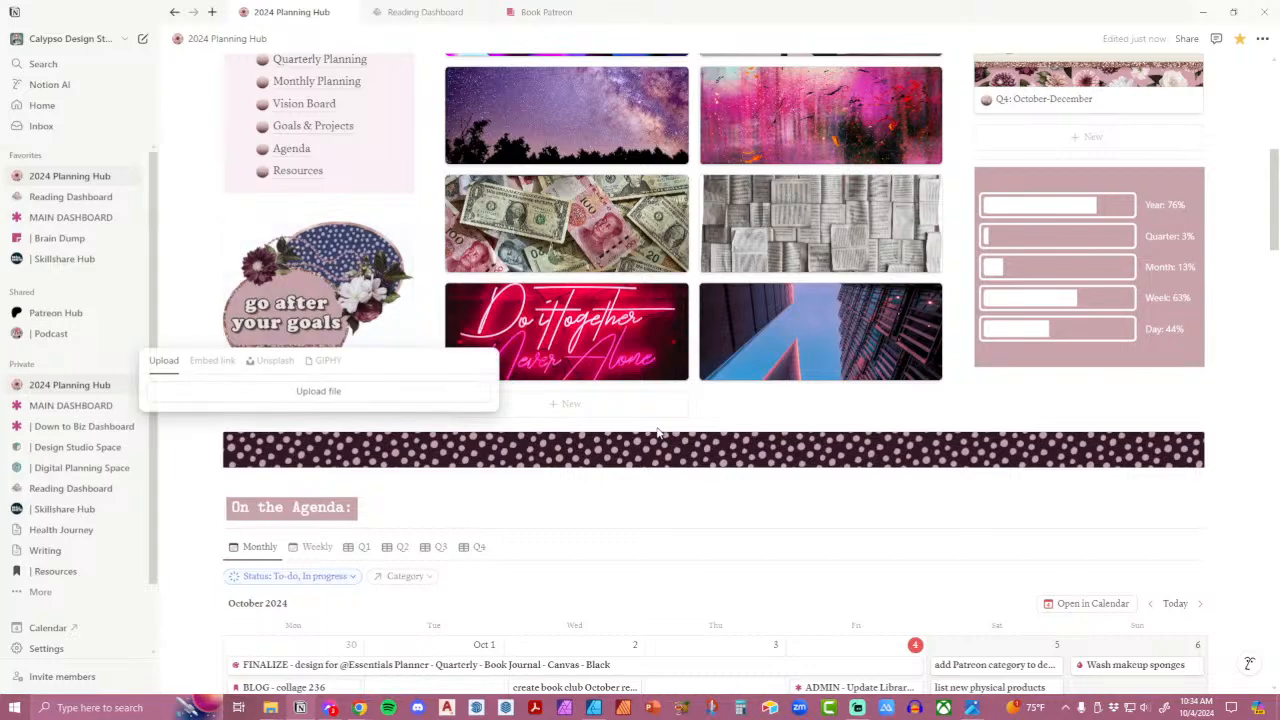
click(431, 399)
scroll(826, 375, down, 10)
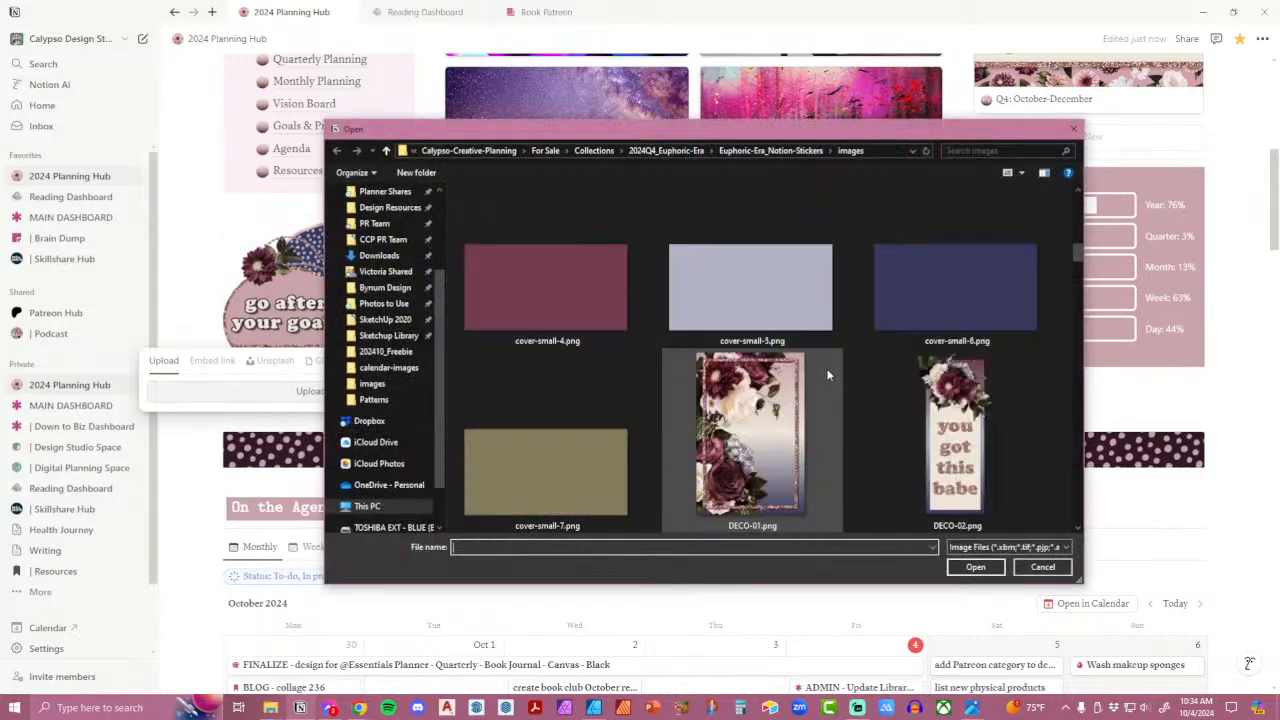
scroll(827, 375, down, 2)
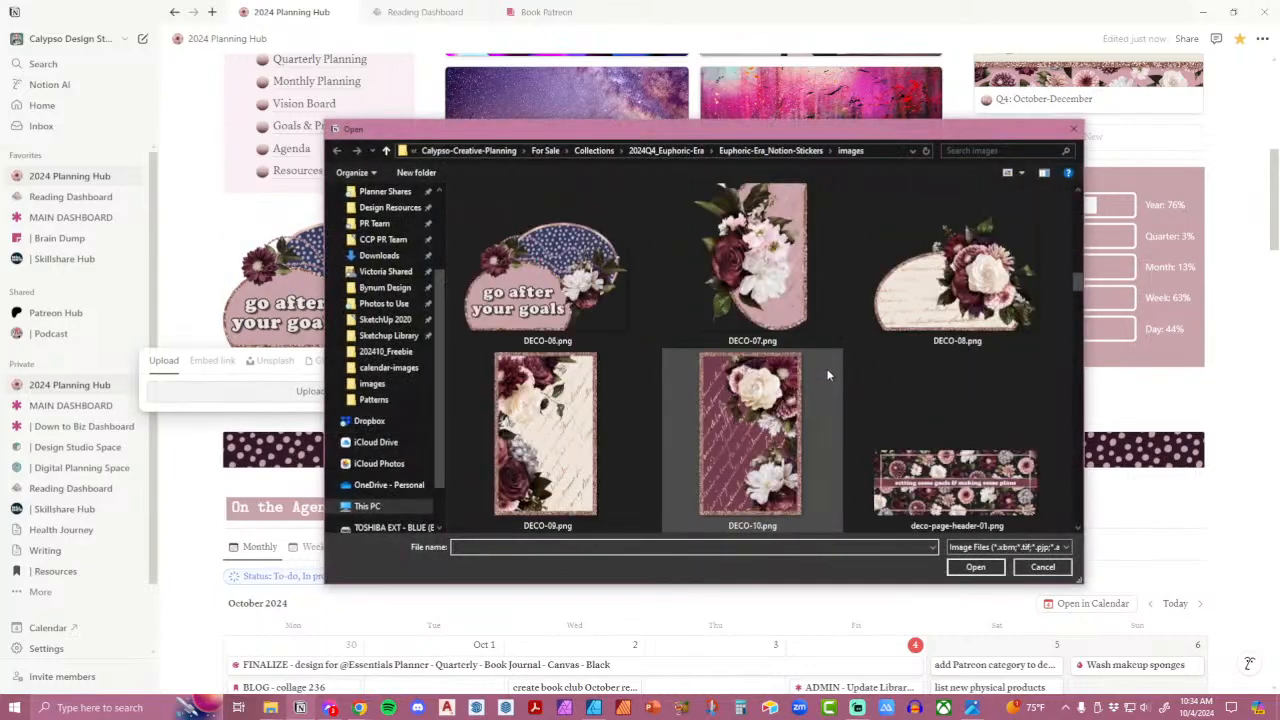
scroll(990, 310, down, 10)
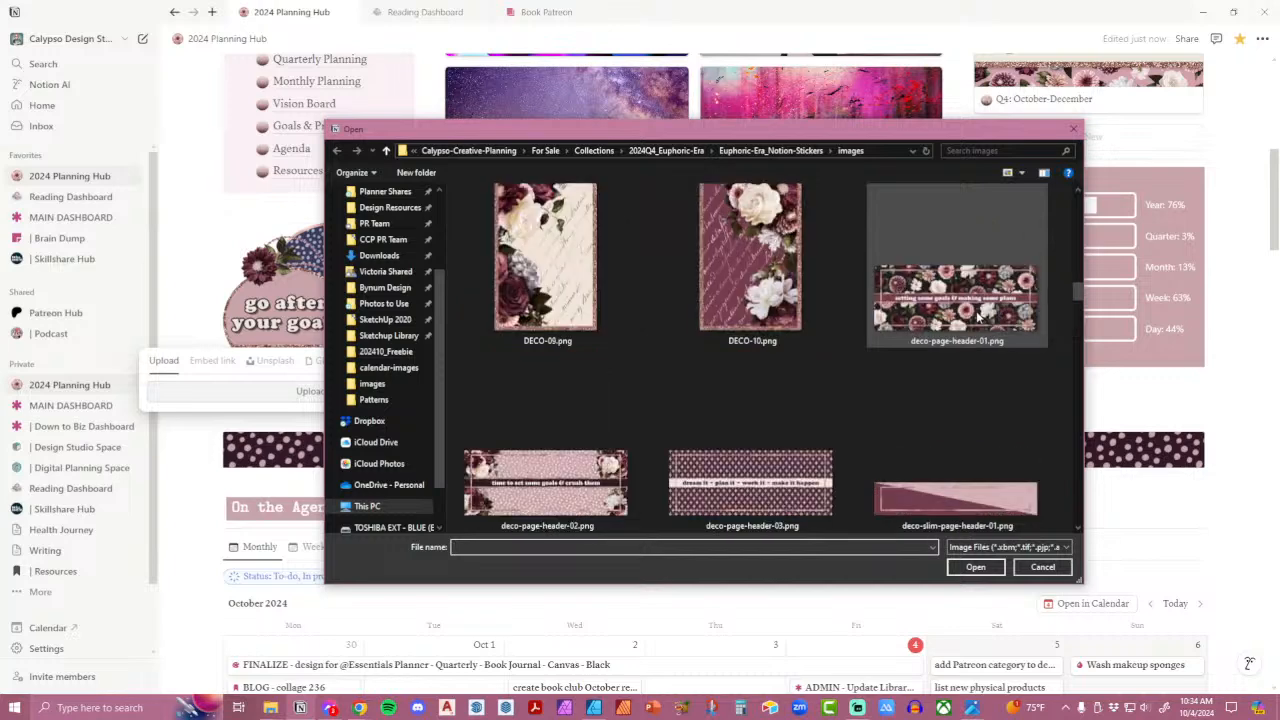
scroll(979, 331, down, 15)
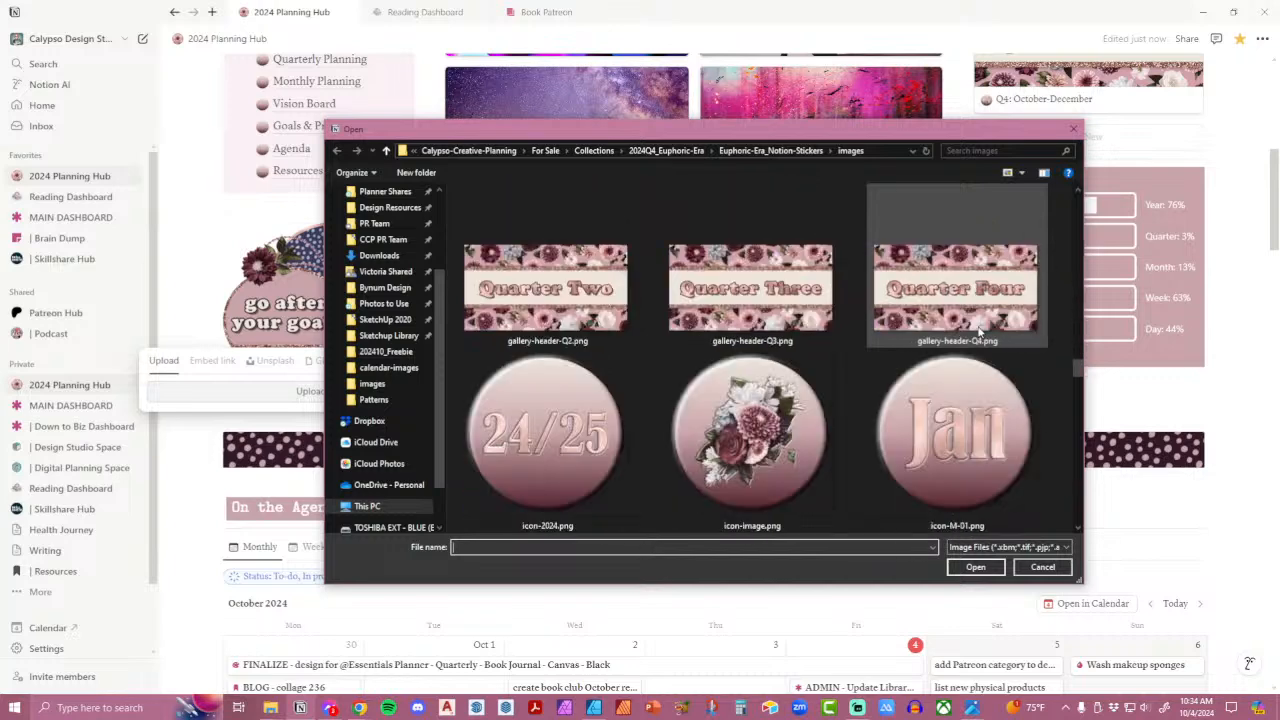
scroll(979, 331, down, 8)
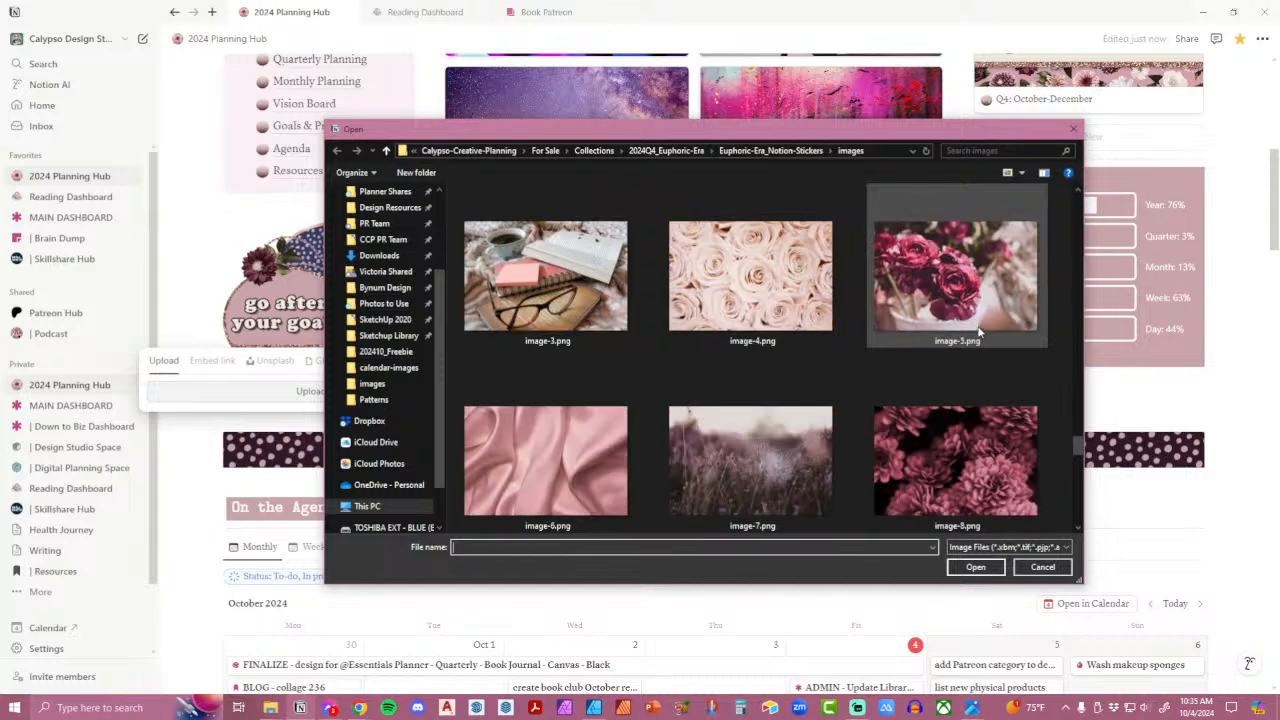
click(665, 150)
double_click(571, 366)
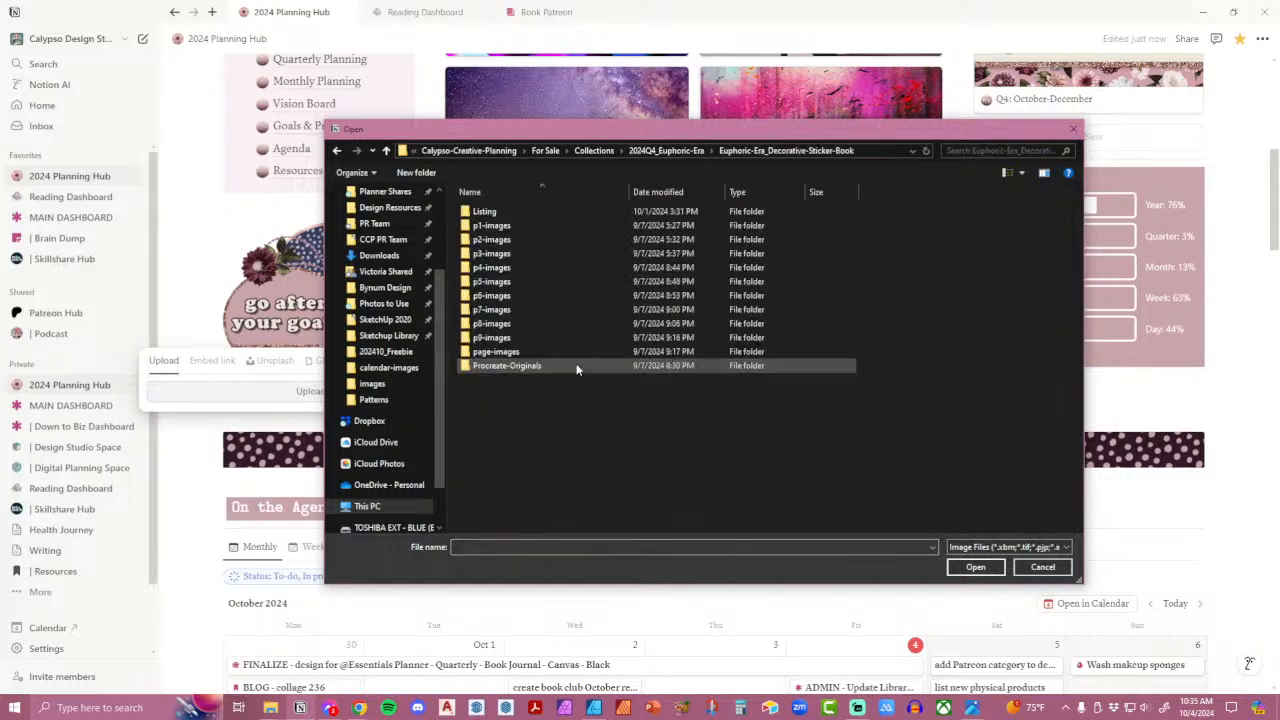
double_click(508, 228)
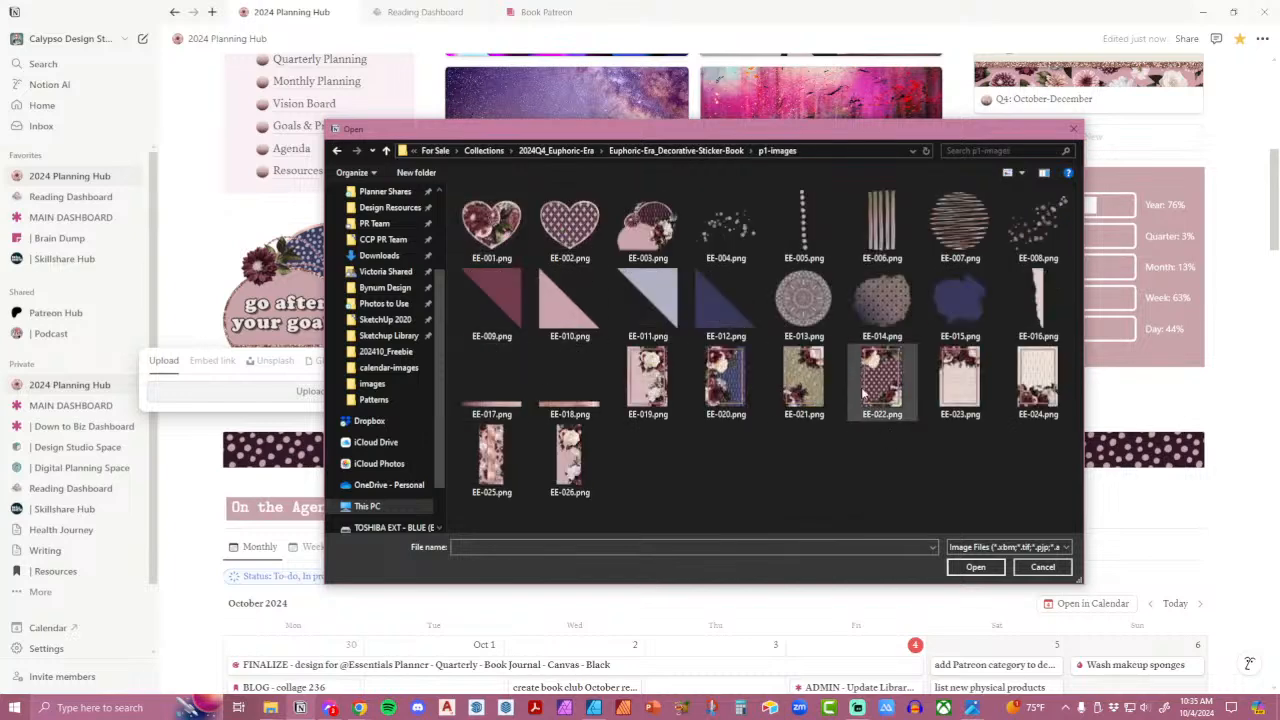
double_click(492, 225)
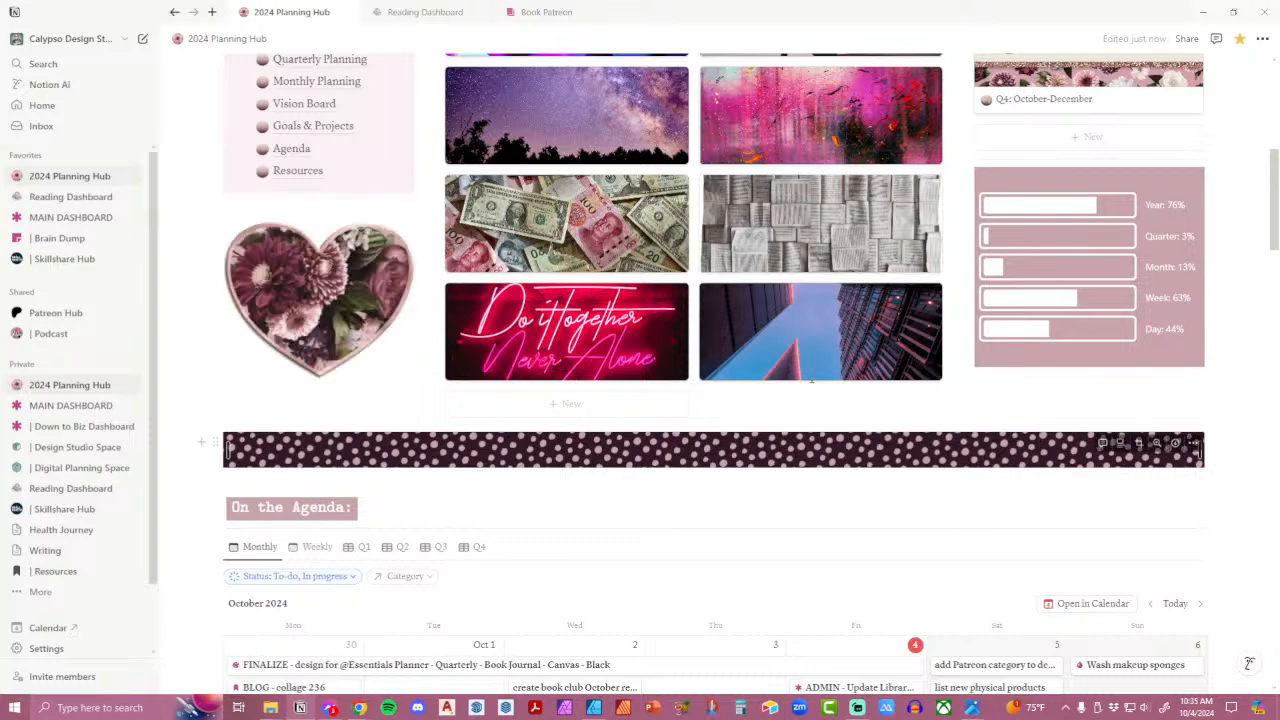
Show the Name property on the cards of the hub's life-category gallery.
scroll(730, 352, up, 5)
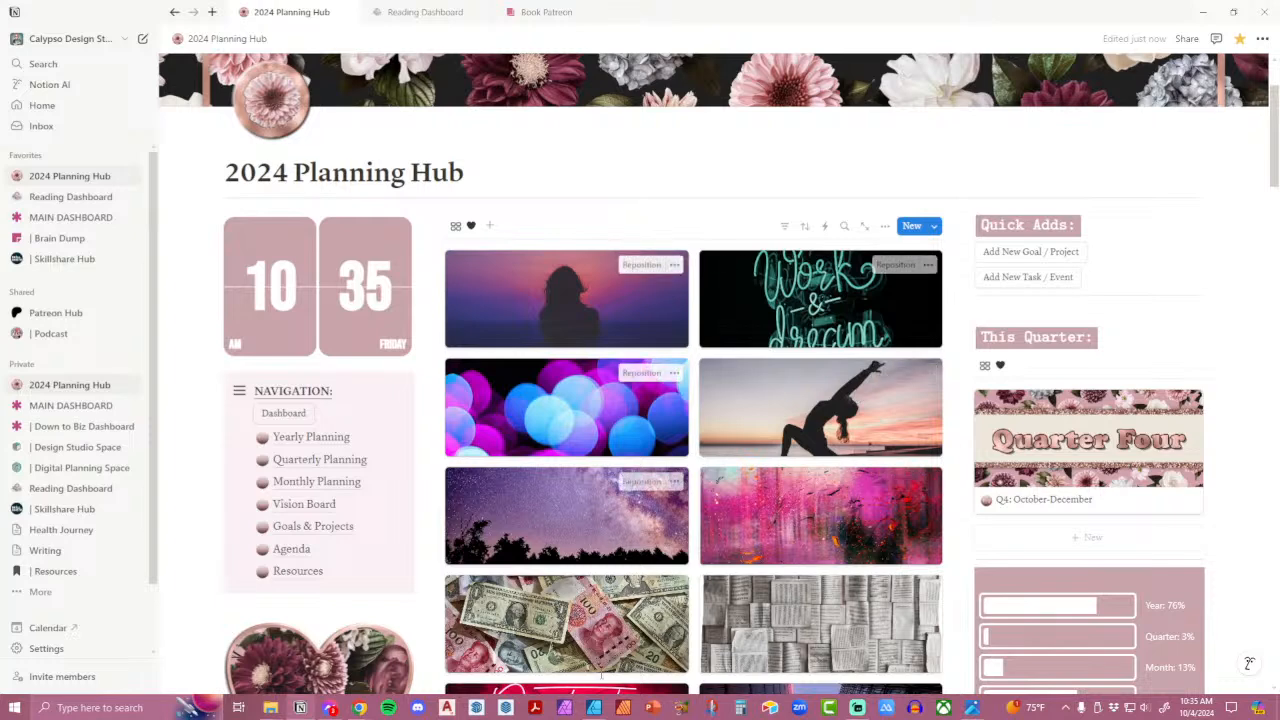
scroll(678, 568, down, 1)
scroll(678, 568, down, 2)
mouse_move(291, 375)
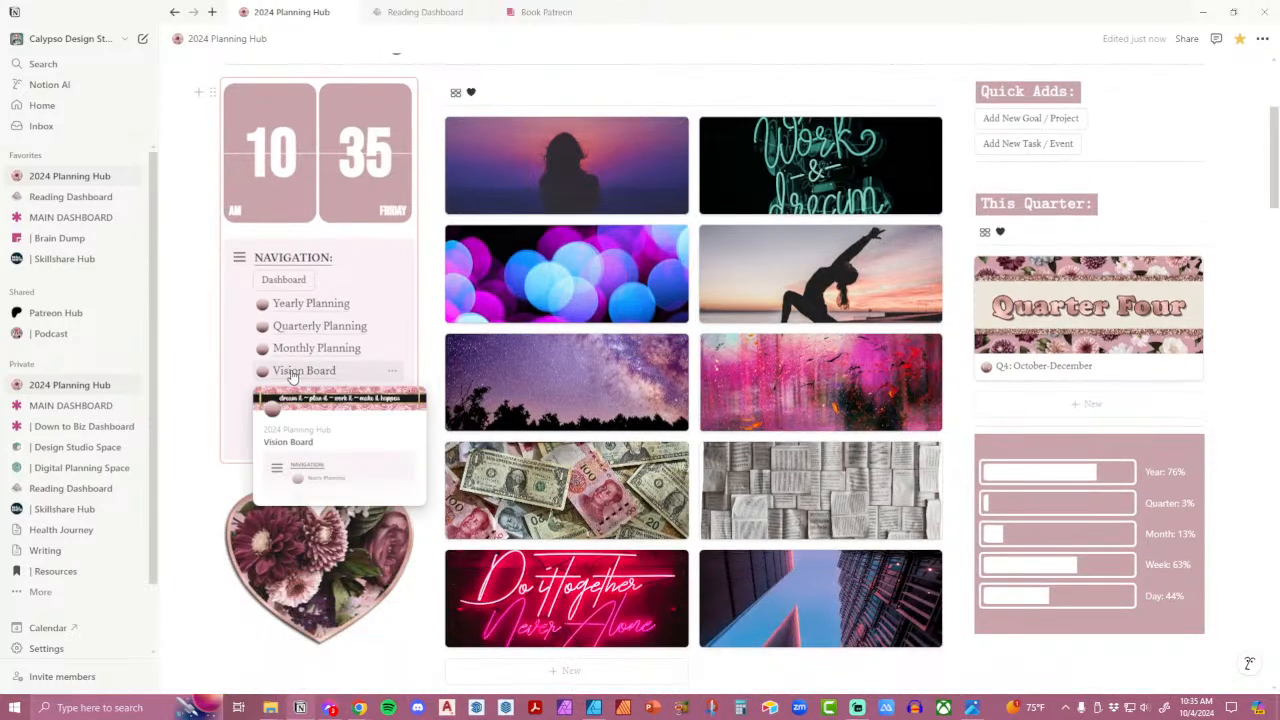
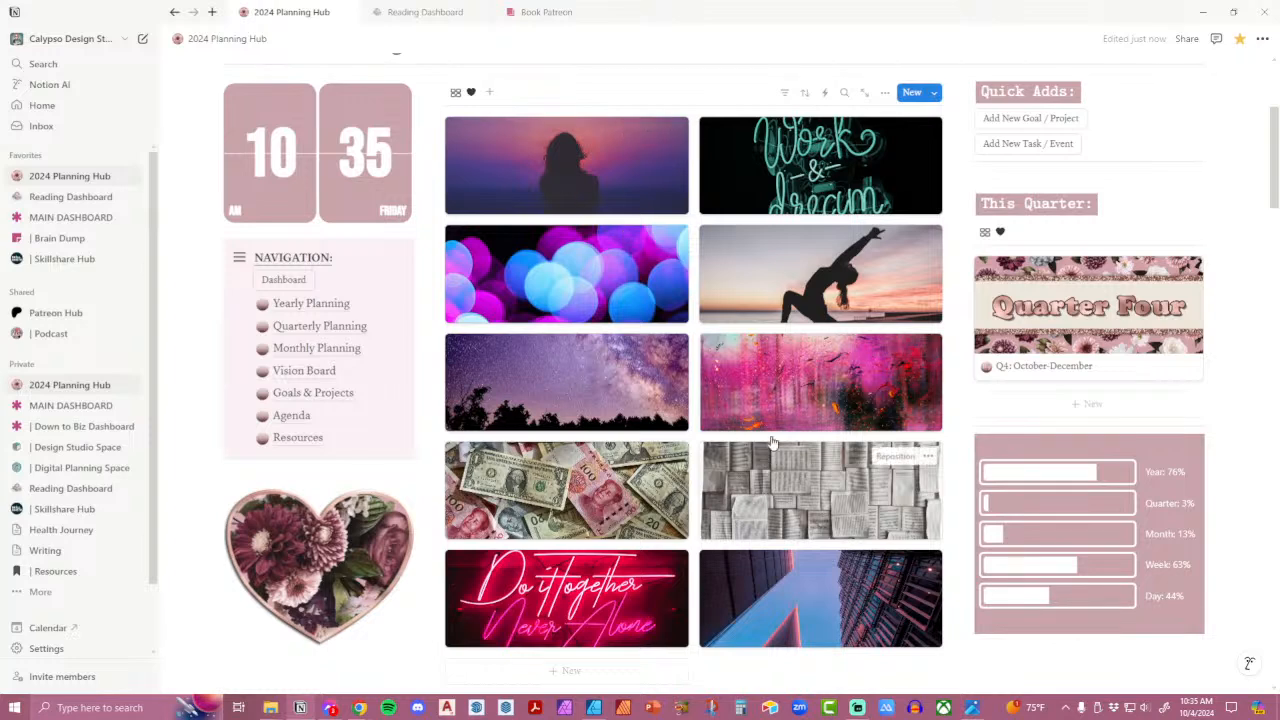
click(884, 95)
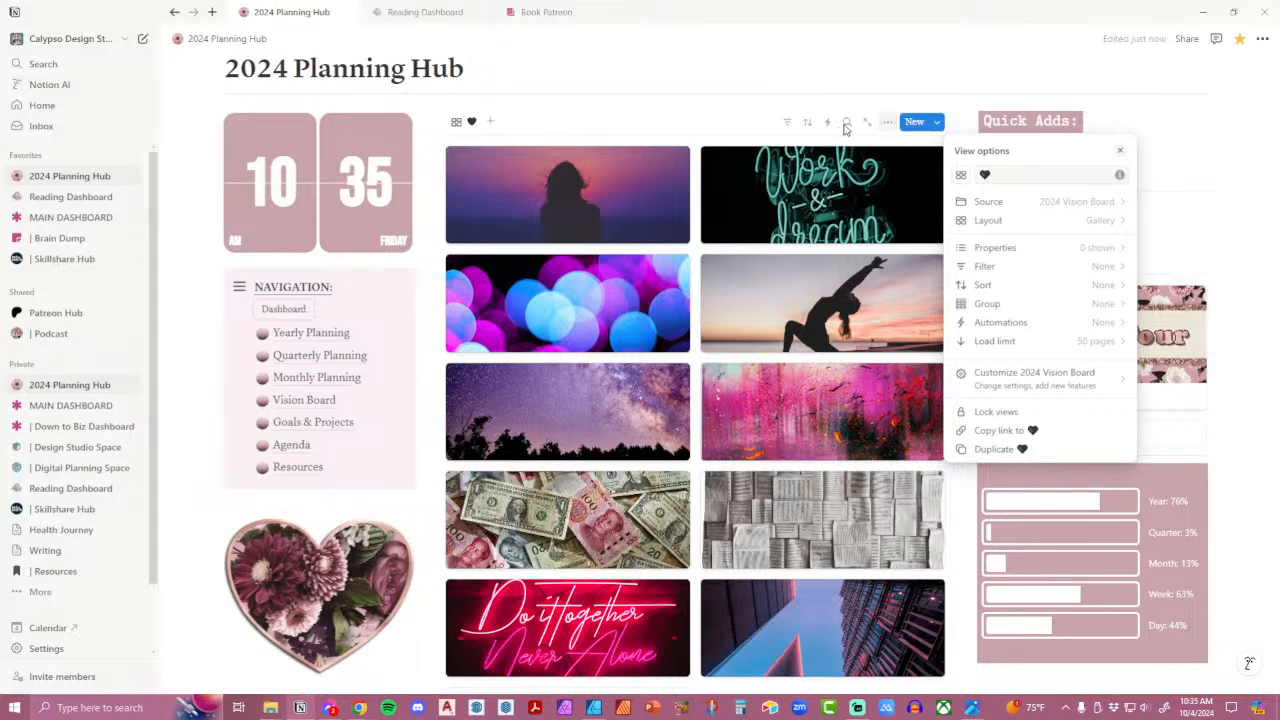
click(993, 258)
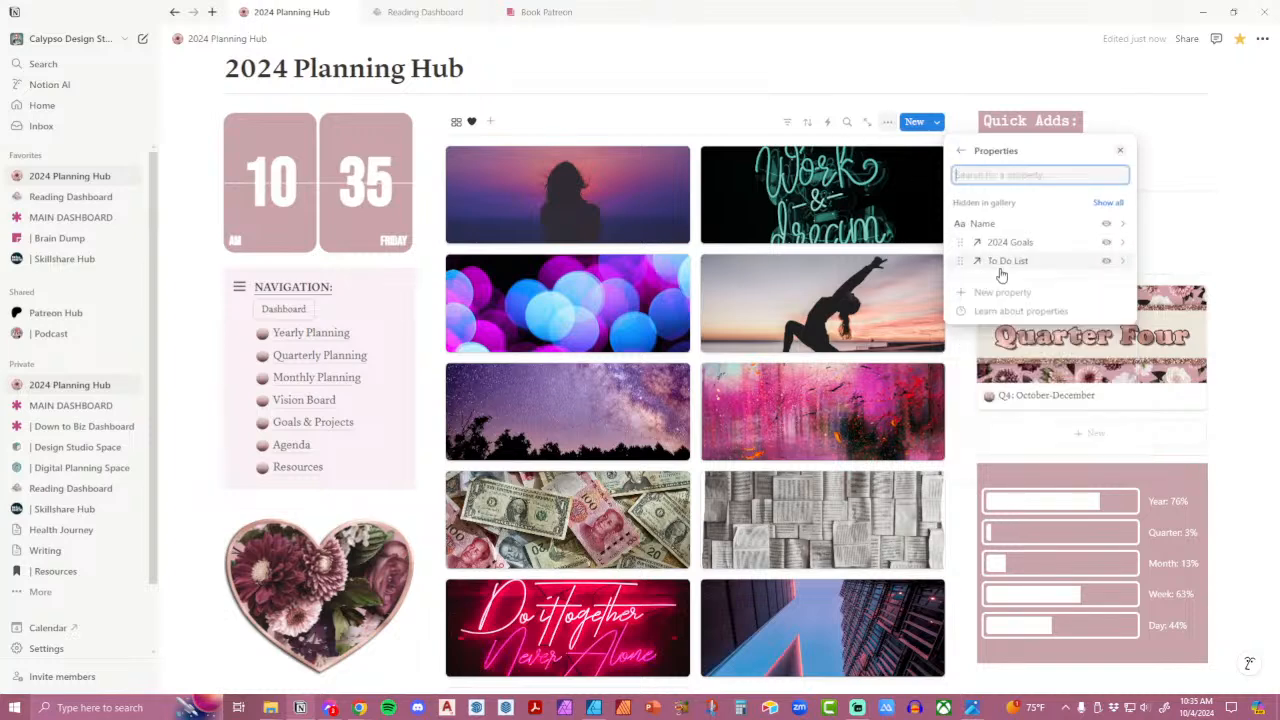
click(1106, 224)
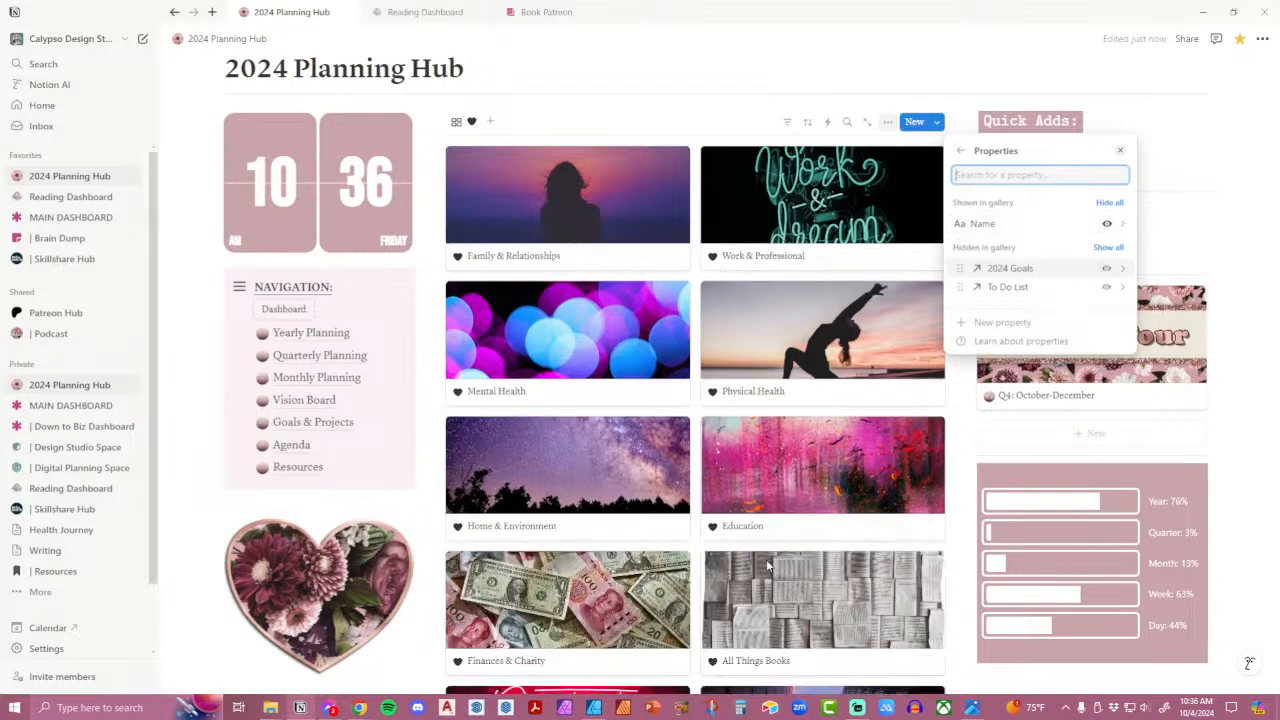
click(1239, 324)
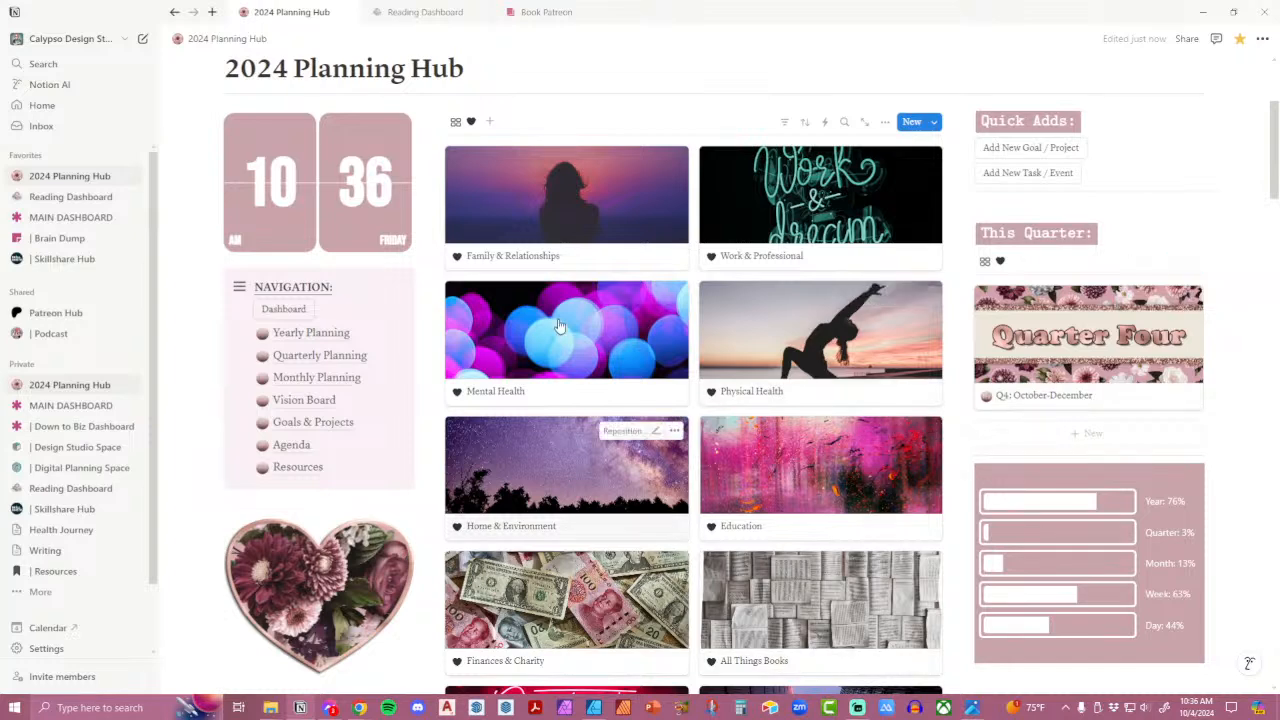
Replace the cover of the Family & Relationships page with image-2.png from the Euphoric-Era_Notion-Stickers images folder.
click(612, 206)
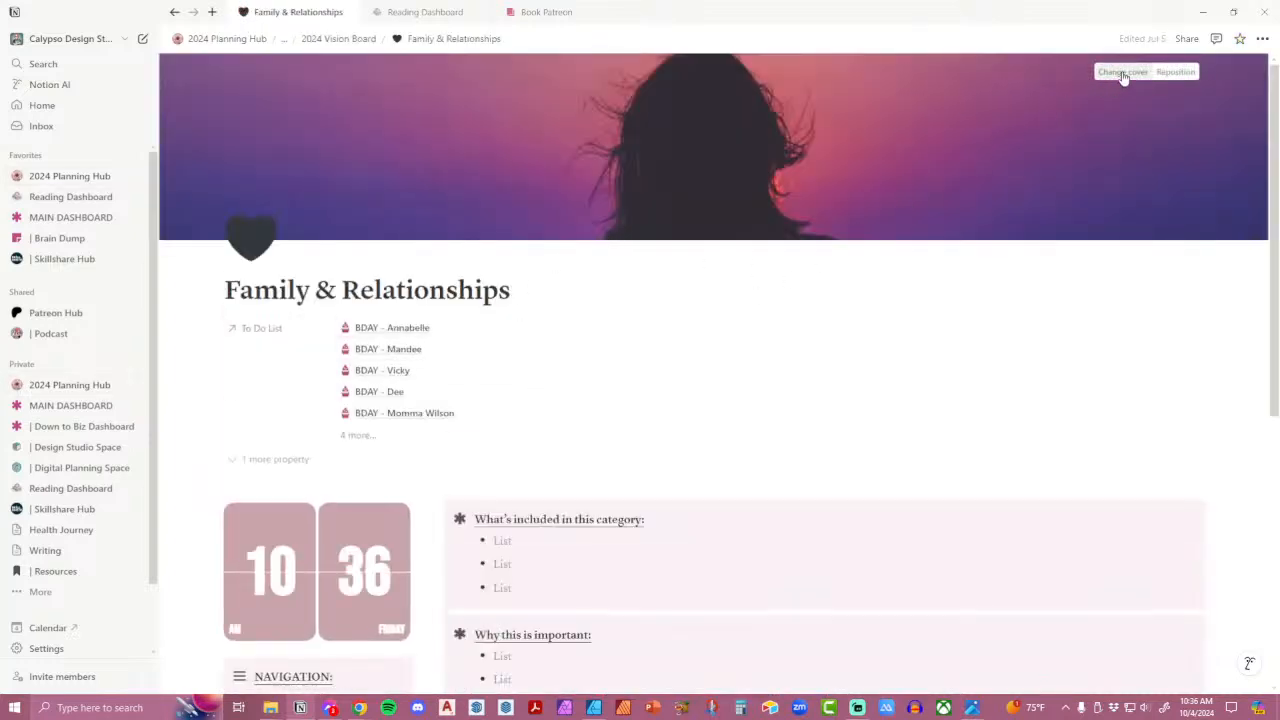
click(1120, 76)
click(976, 96)
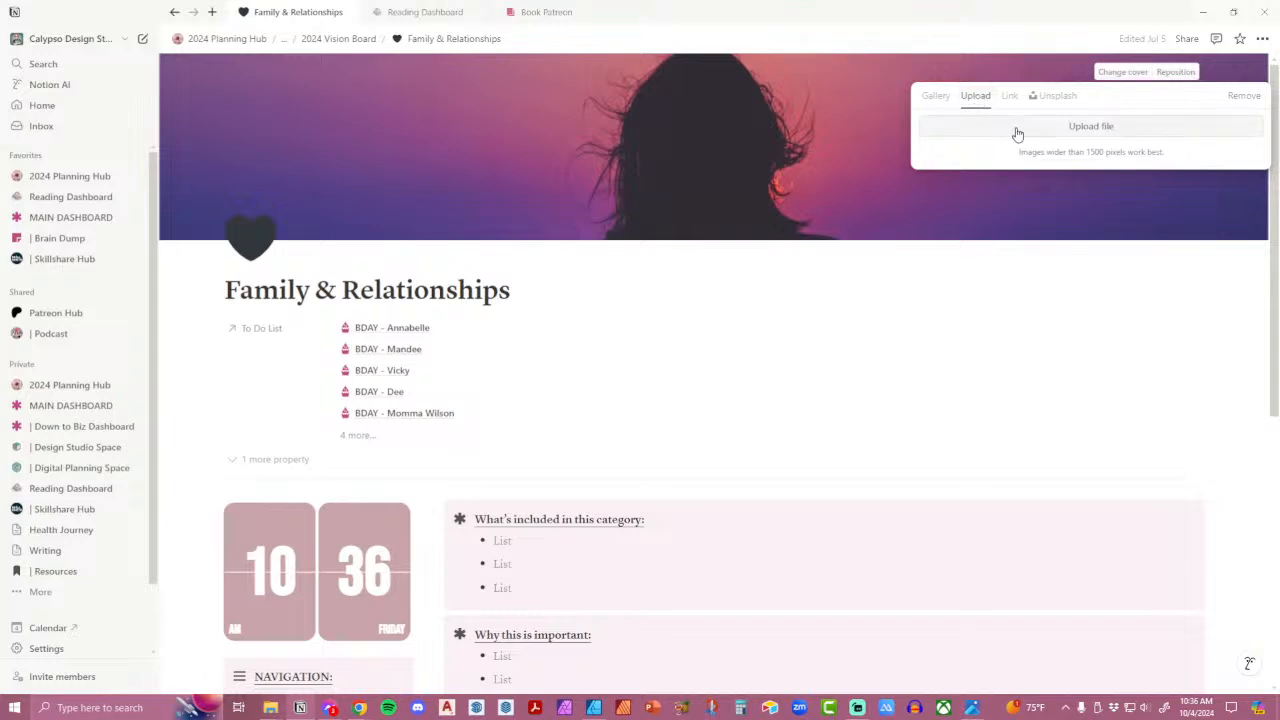
click(1012, 126)
click(556, 150)
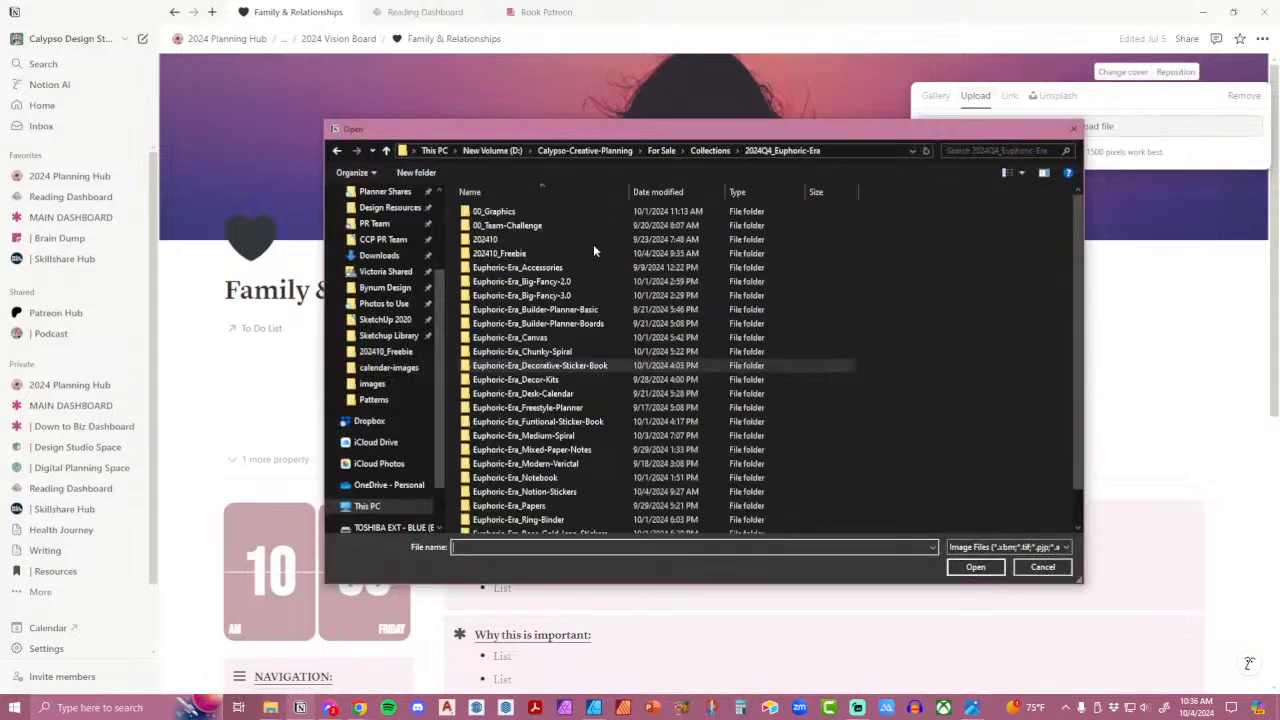
scroll(608, 330, down, 1)
double_click(551, 458)
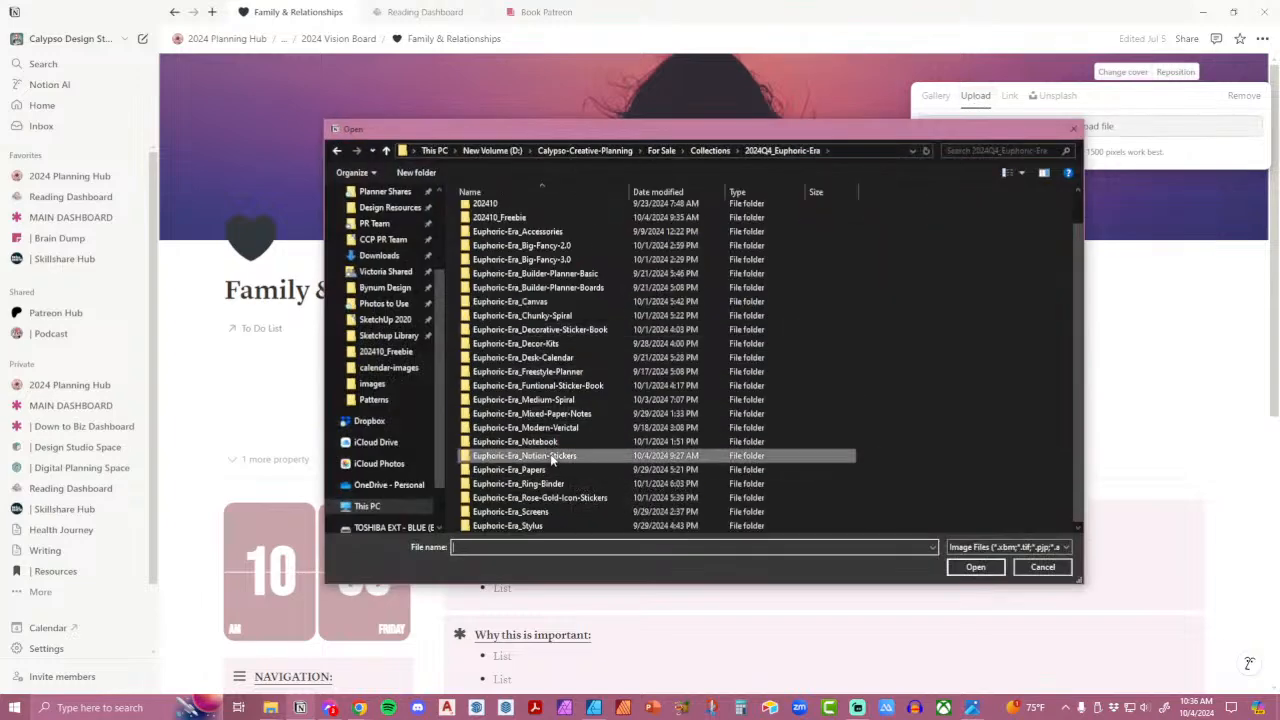
double_click(514, 256)
scroll(514, 262, down, 3)
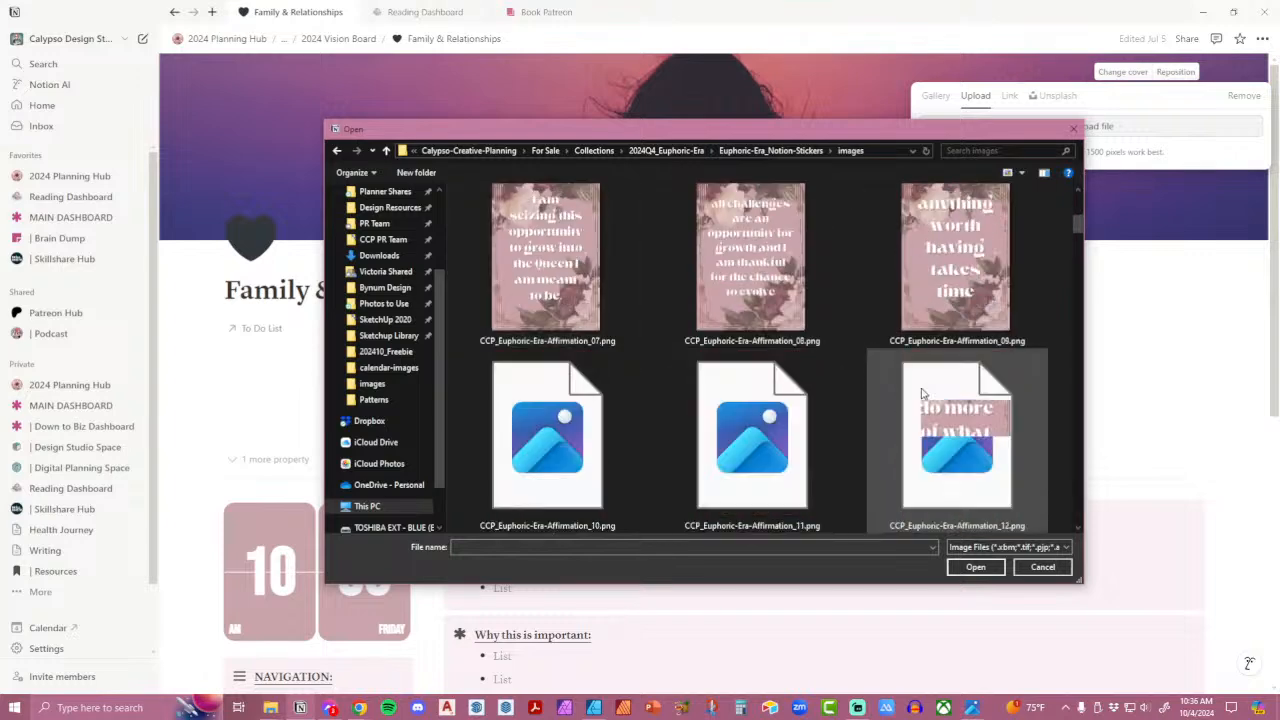
click(1023, 173)
click(1058, 213)
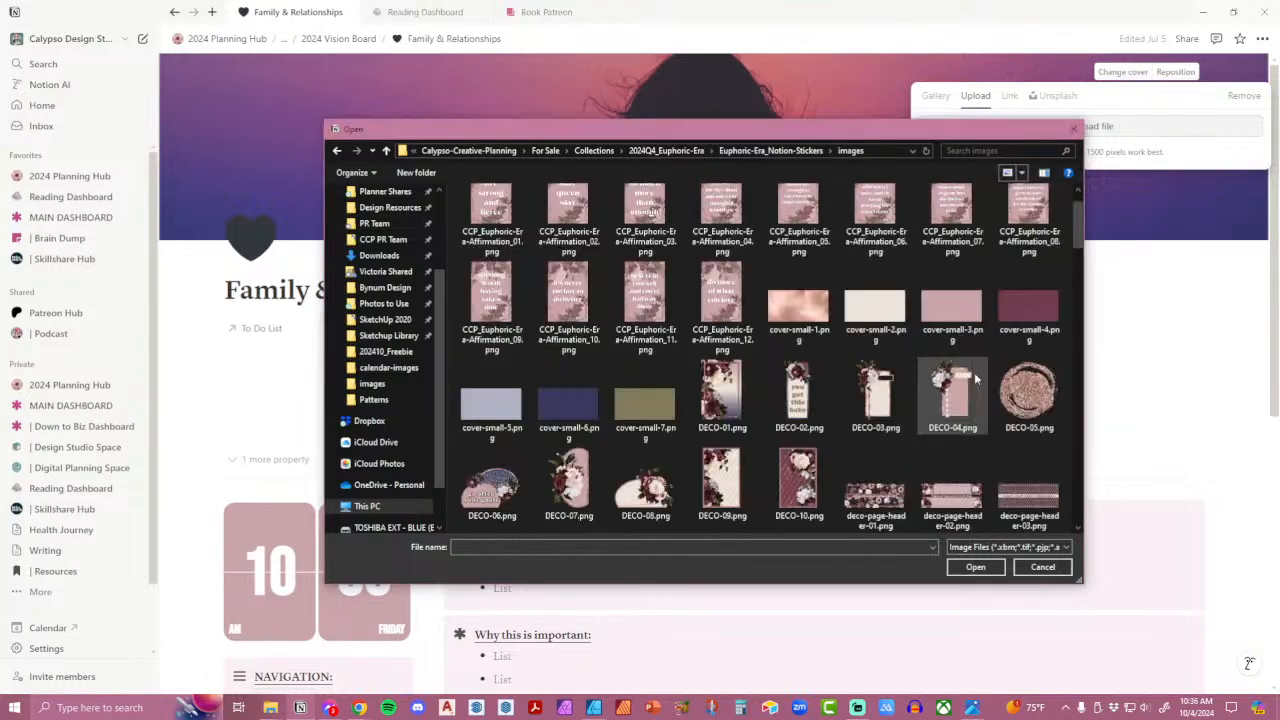
scroll(985, 405, down, 8)
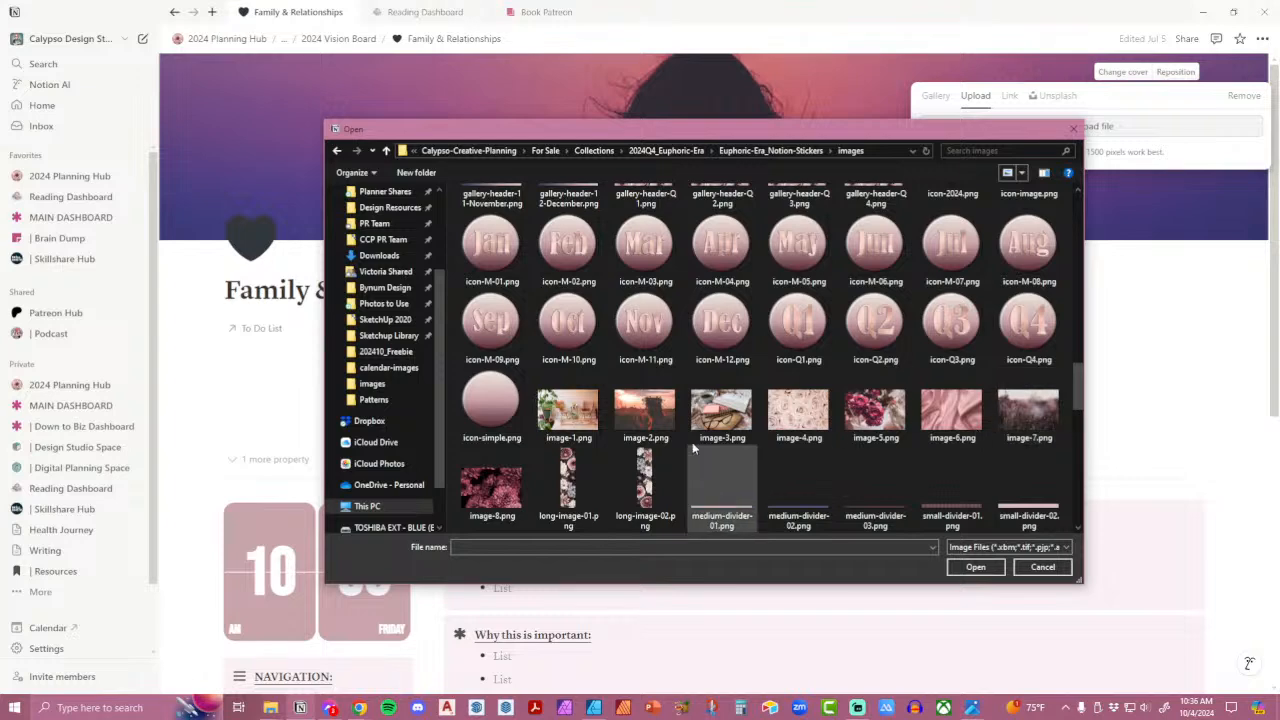
double_click(653, 410)
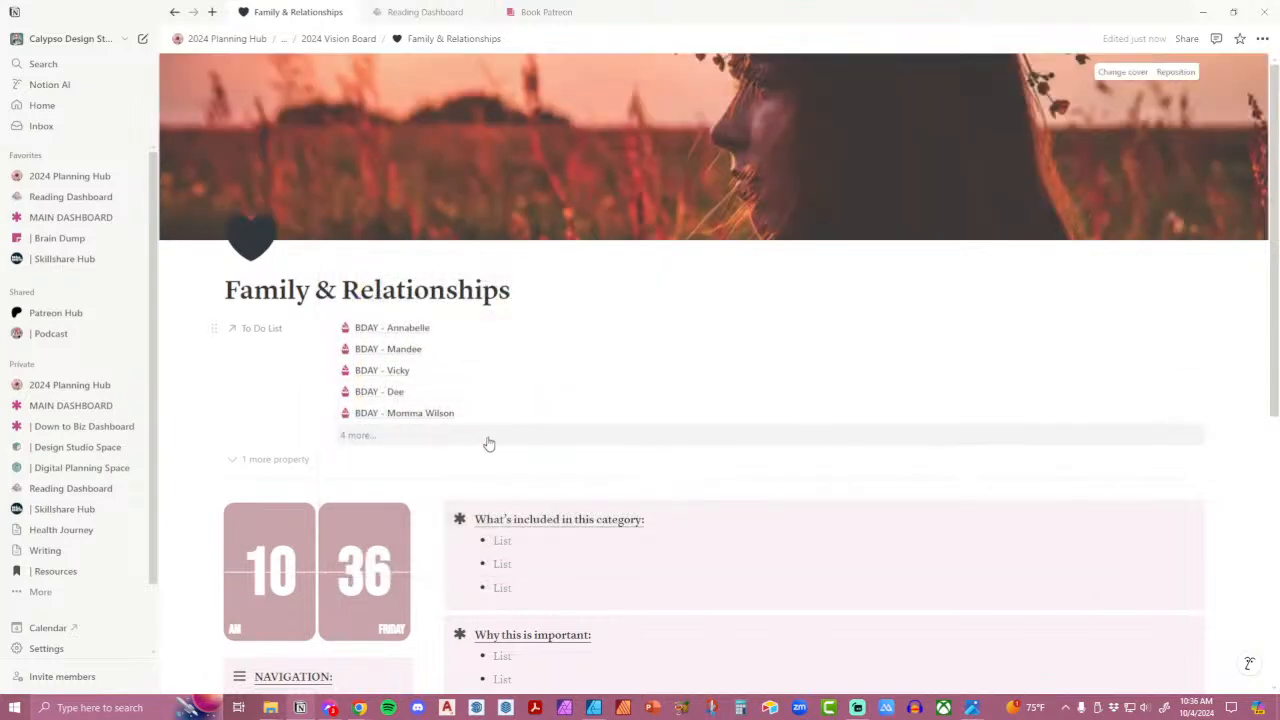
Return to the 2024 Planning Hub, reposition the cover on the Family & Relationships card slightly and save its position.
click(238, 39)
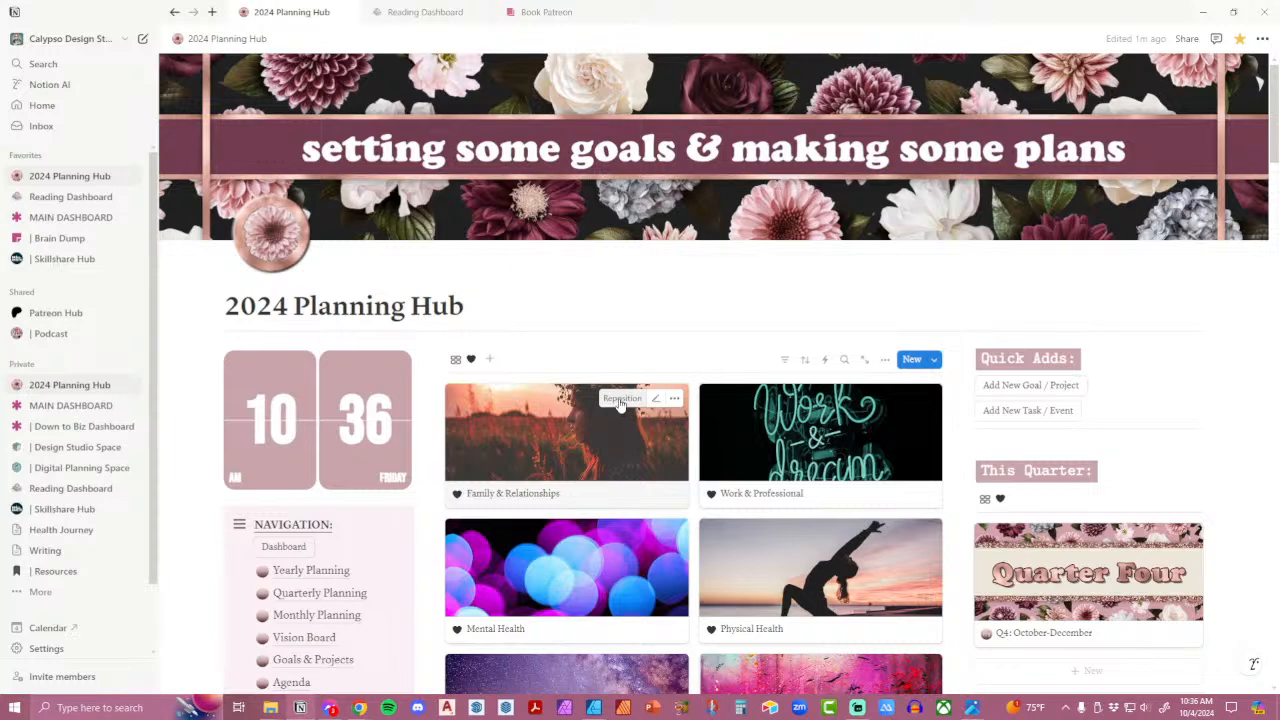
click(622, 398)
drag(652, 427, 654, 437)
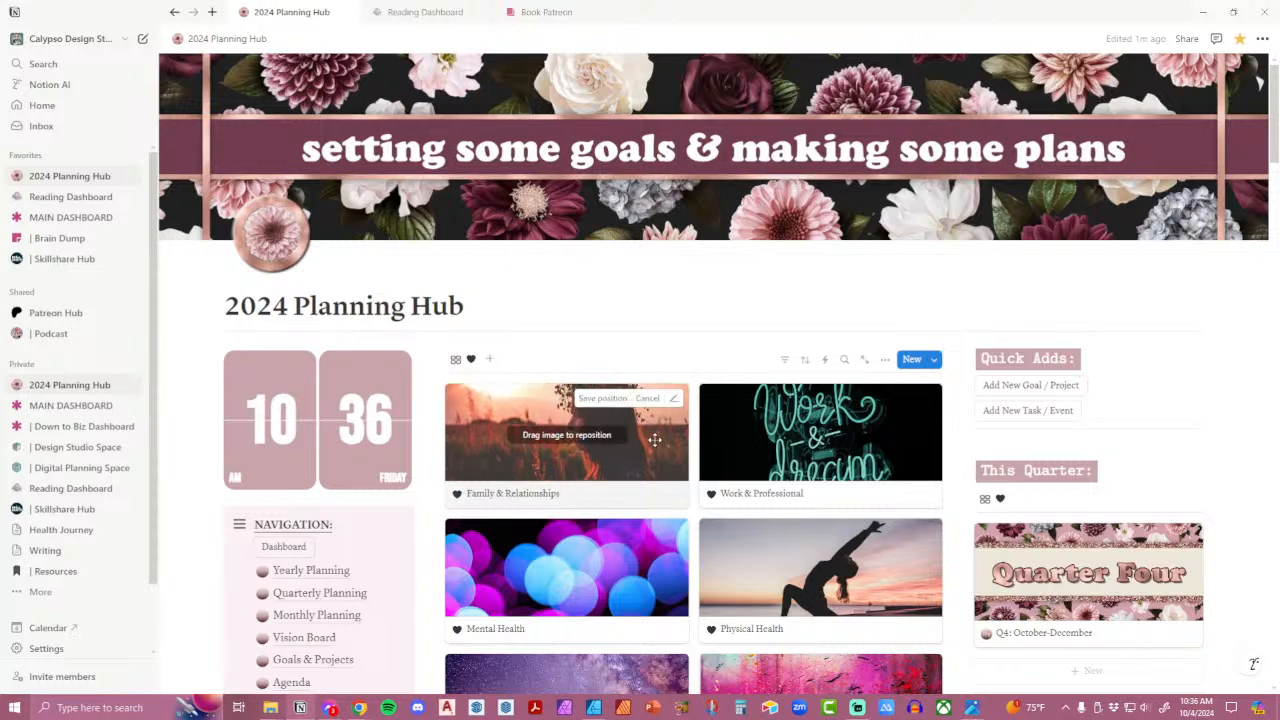
click(601, 398)
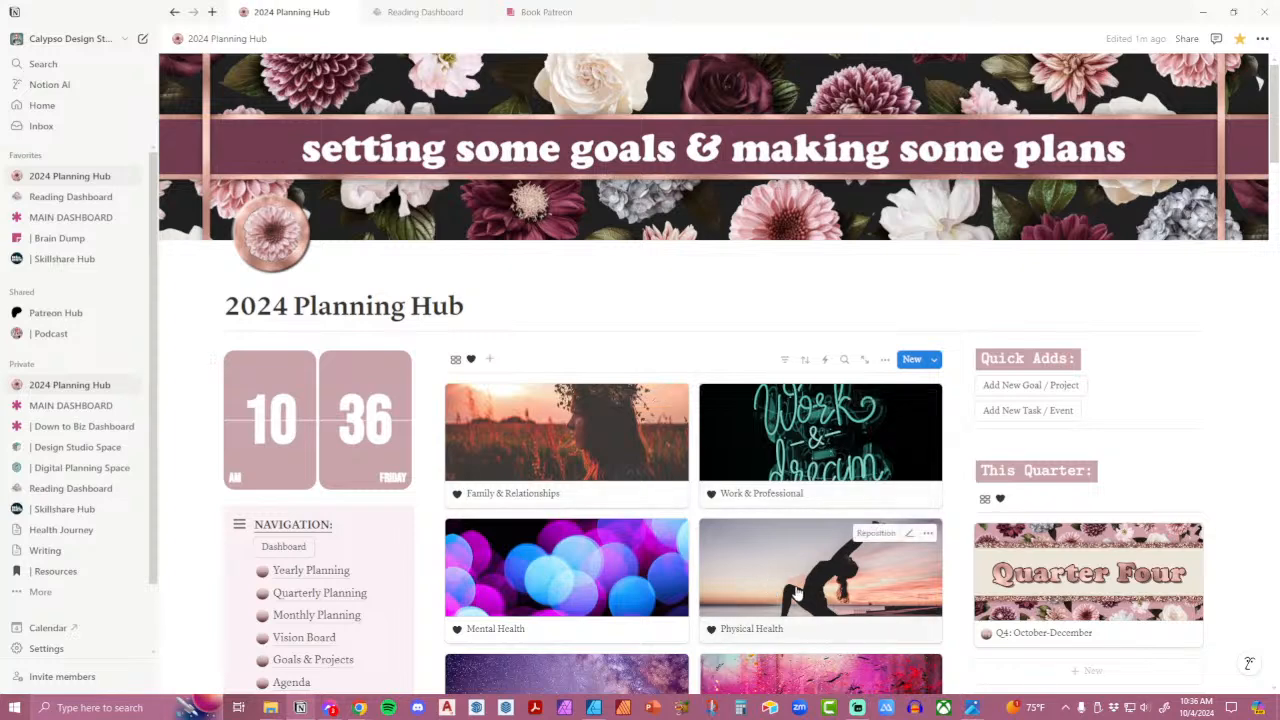
Hide the Name property on the life-category gallery cards.
scroll(801, 500, down, 3)
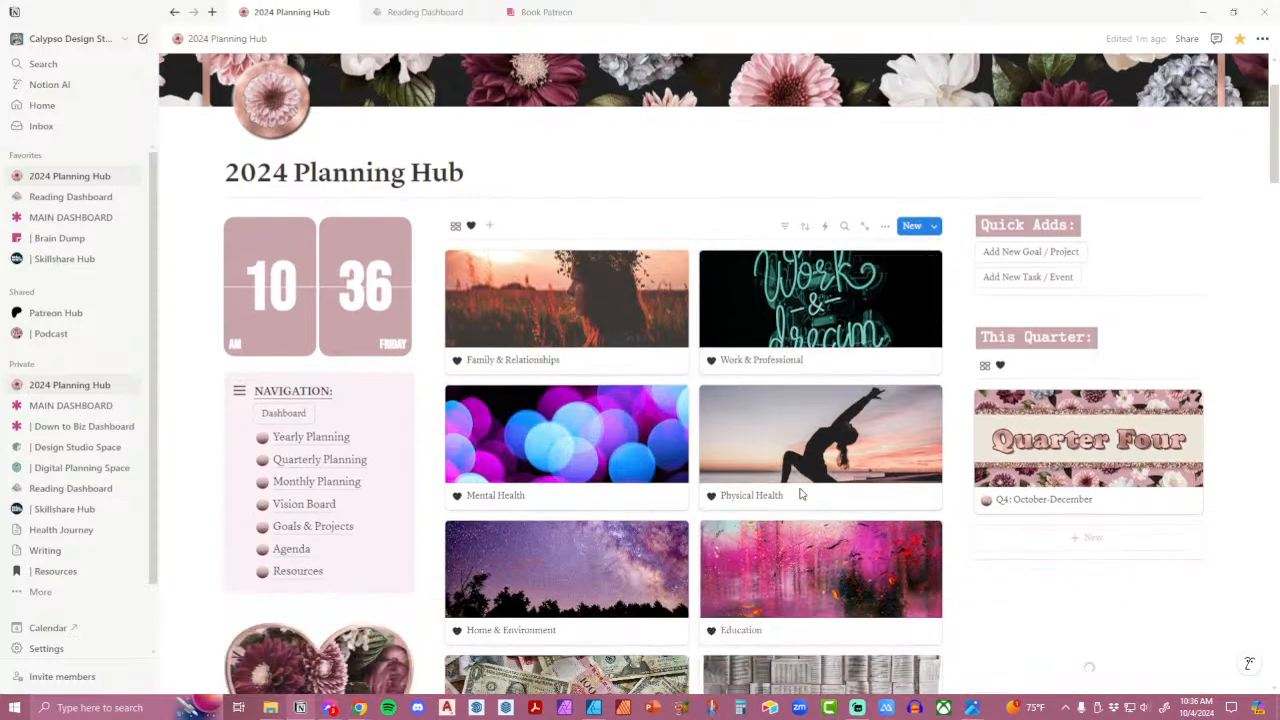
scroll(801, 496, up, 2)
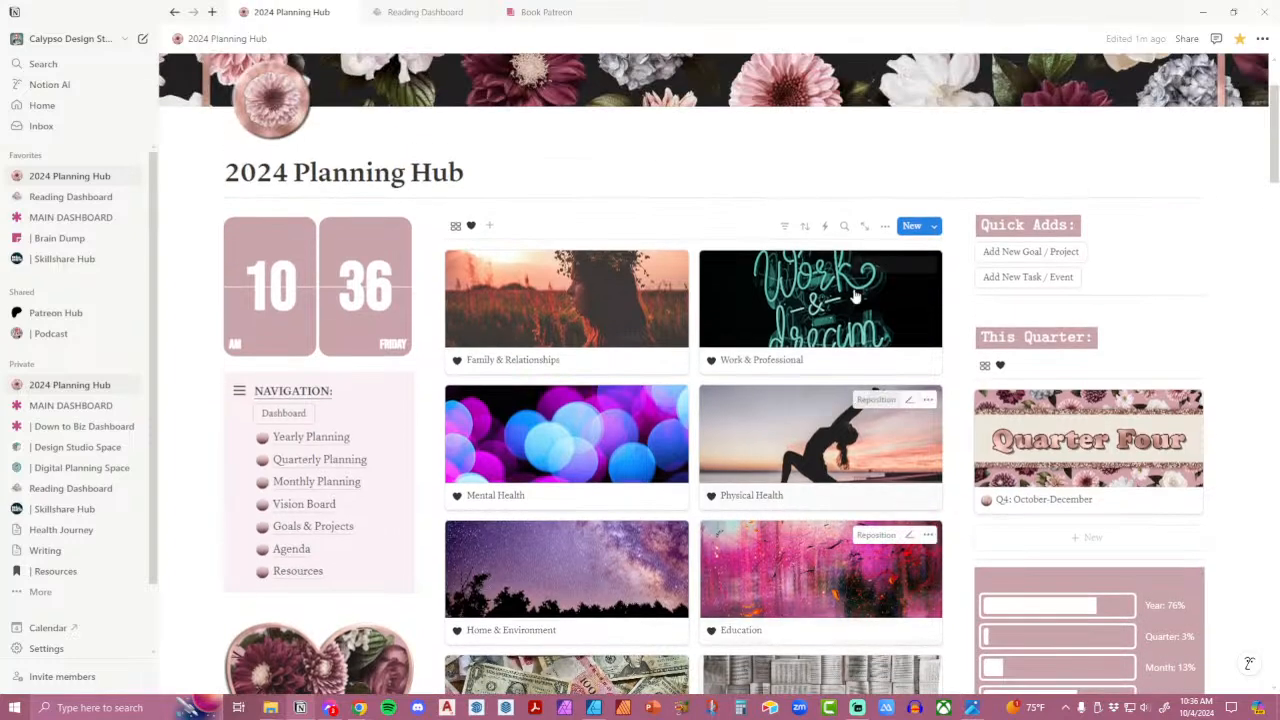
click(886, 232)
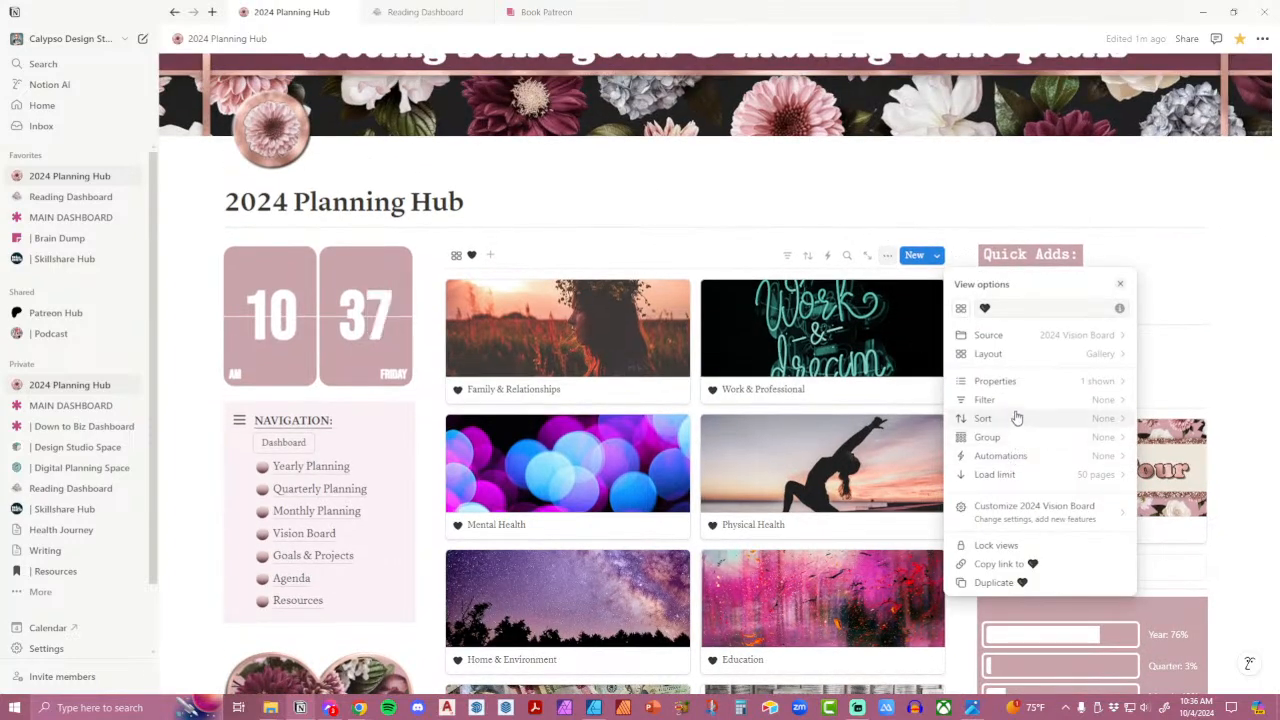
click(1010, 382)
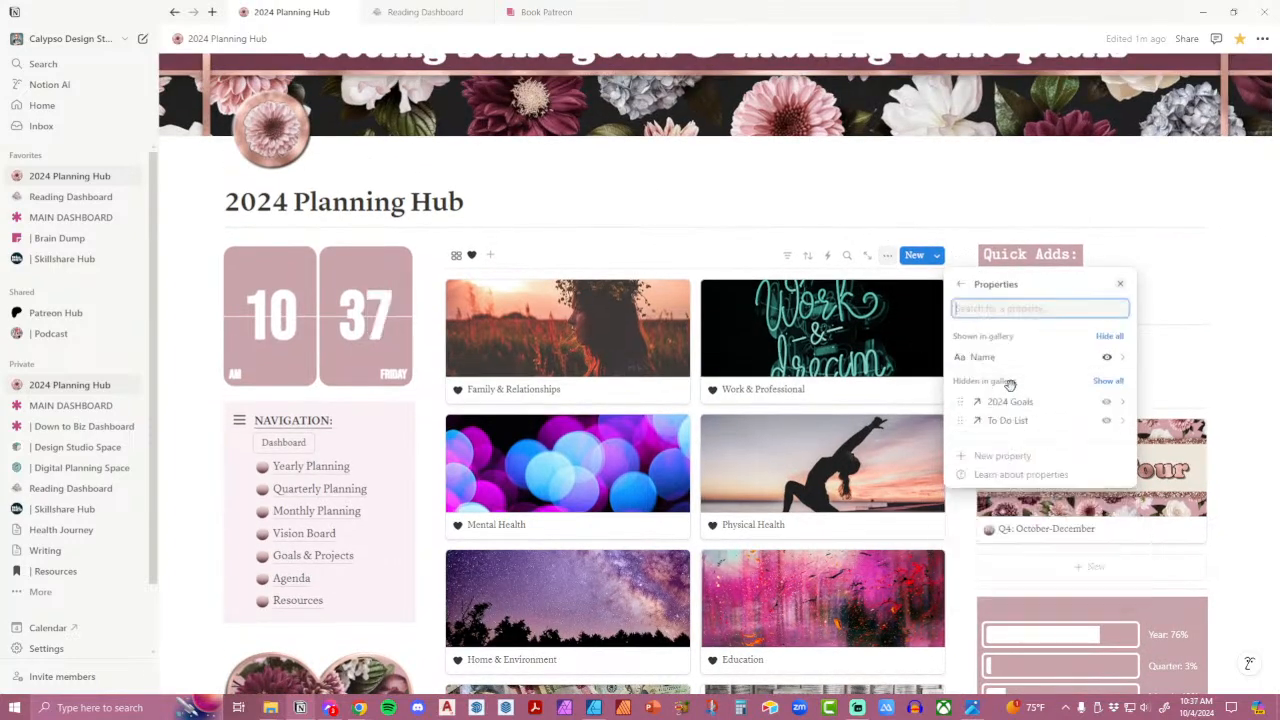
click(1107, 358)
key(Escape)
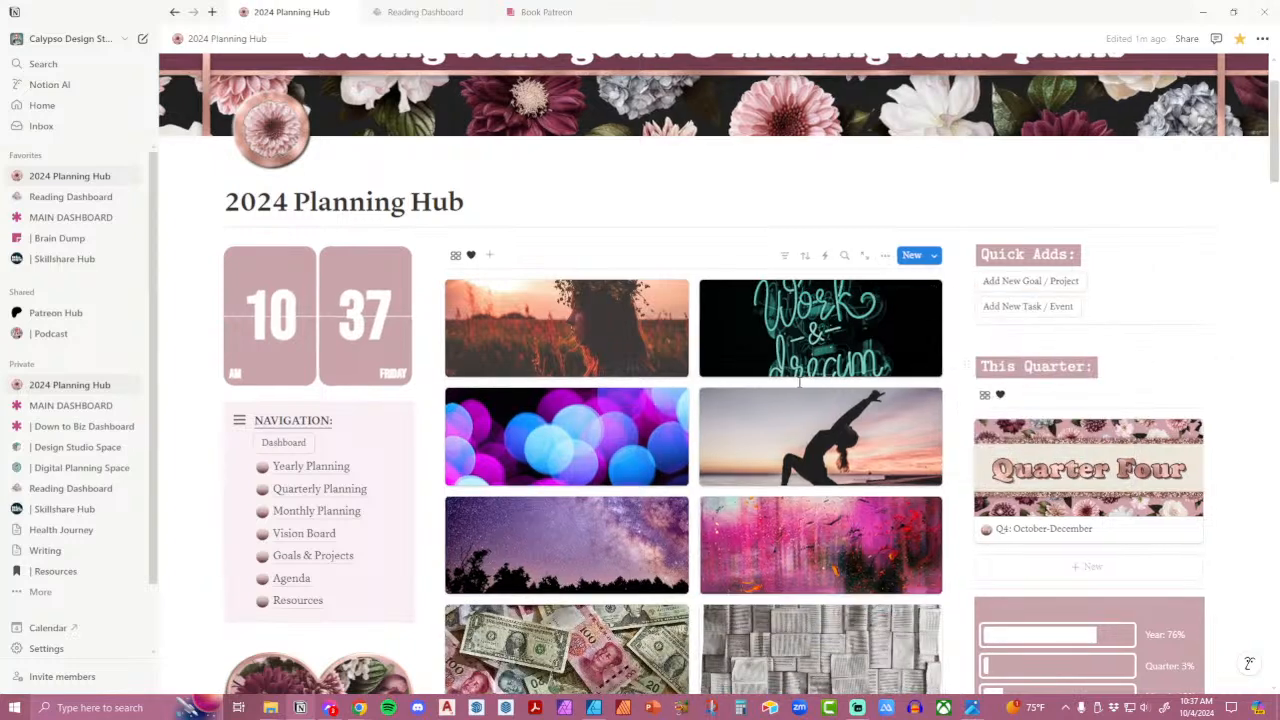
Try the Small card size on the hub's life-category gallery.
click(884, 256)
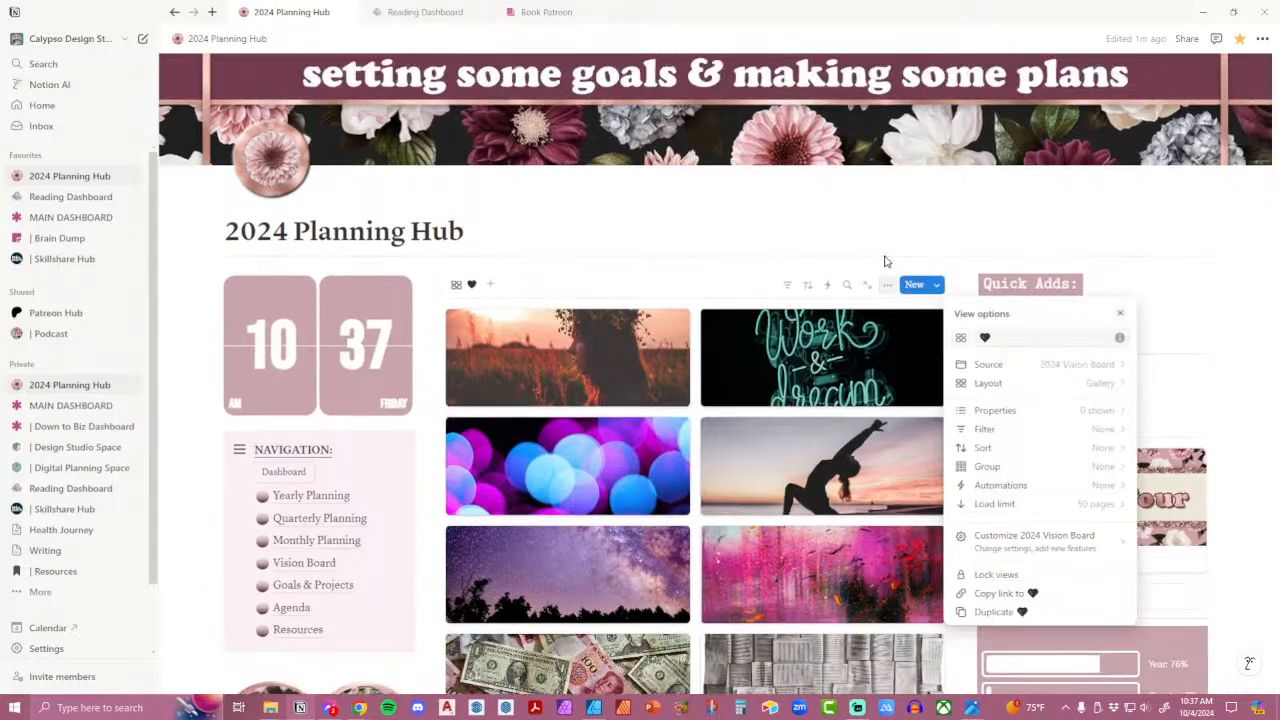
click(1024, 388)
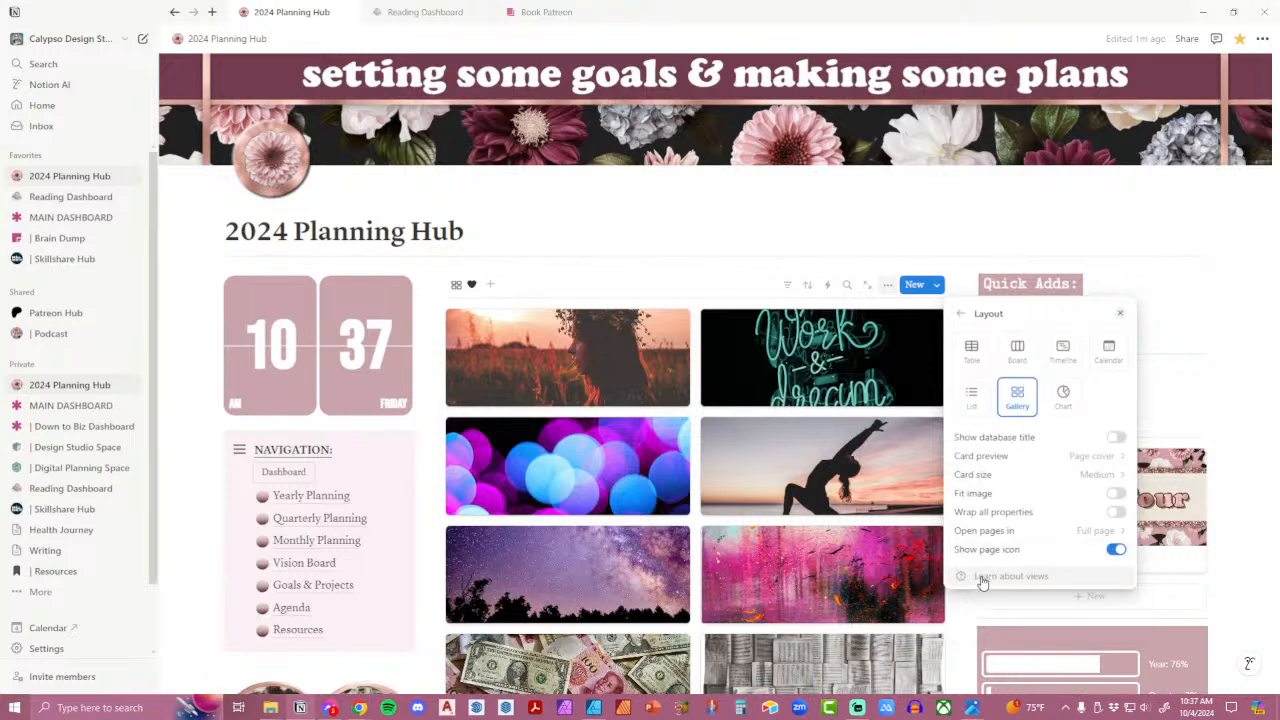
click(1098, 476)
click(1038, 497)
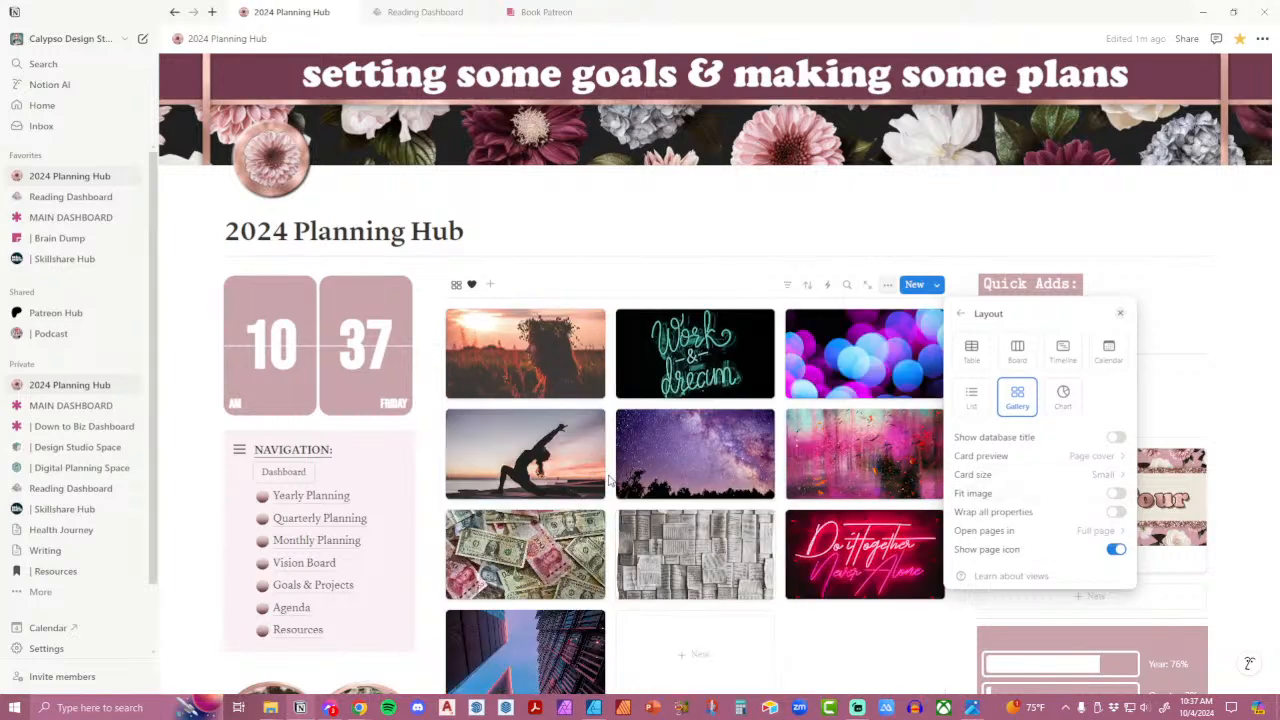
Set the life-category gallery's card size to Large and review the cards down to the agenda section.
click(1100, 476)
click(1069, 535)
click(1231, 477)
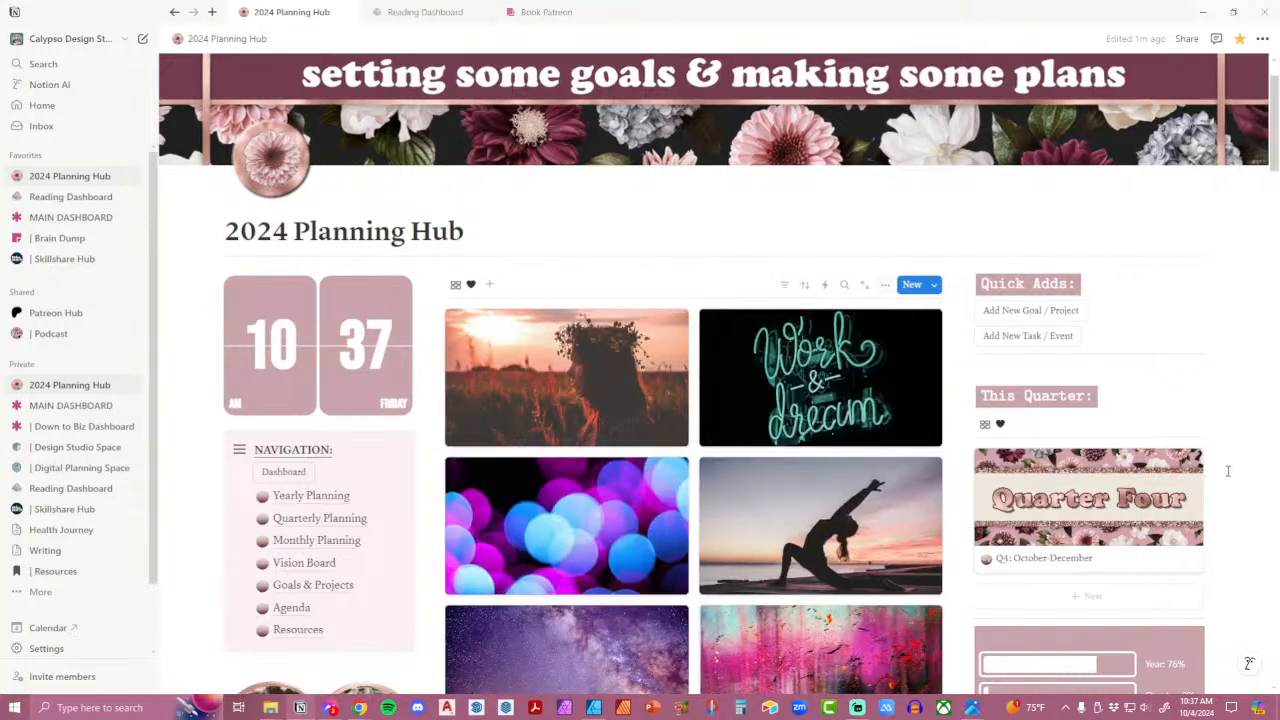
scroll(1238, 450, down, 3)
scroll(1238, 450, down, 3)
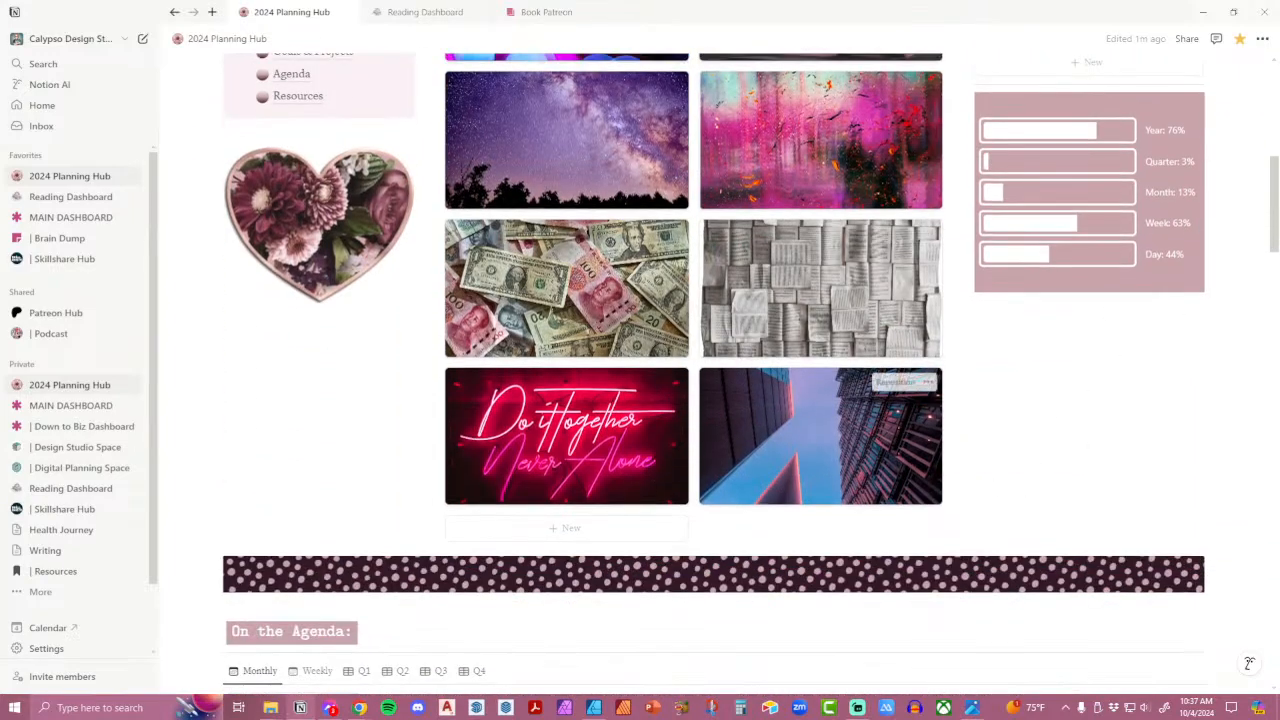
scroll(960, 405, up, 5)
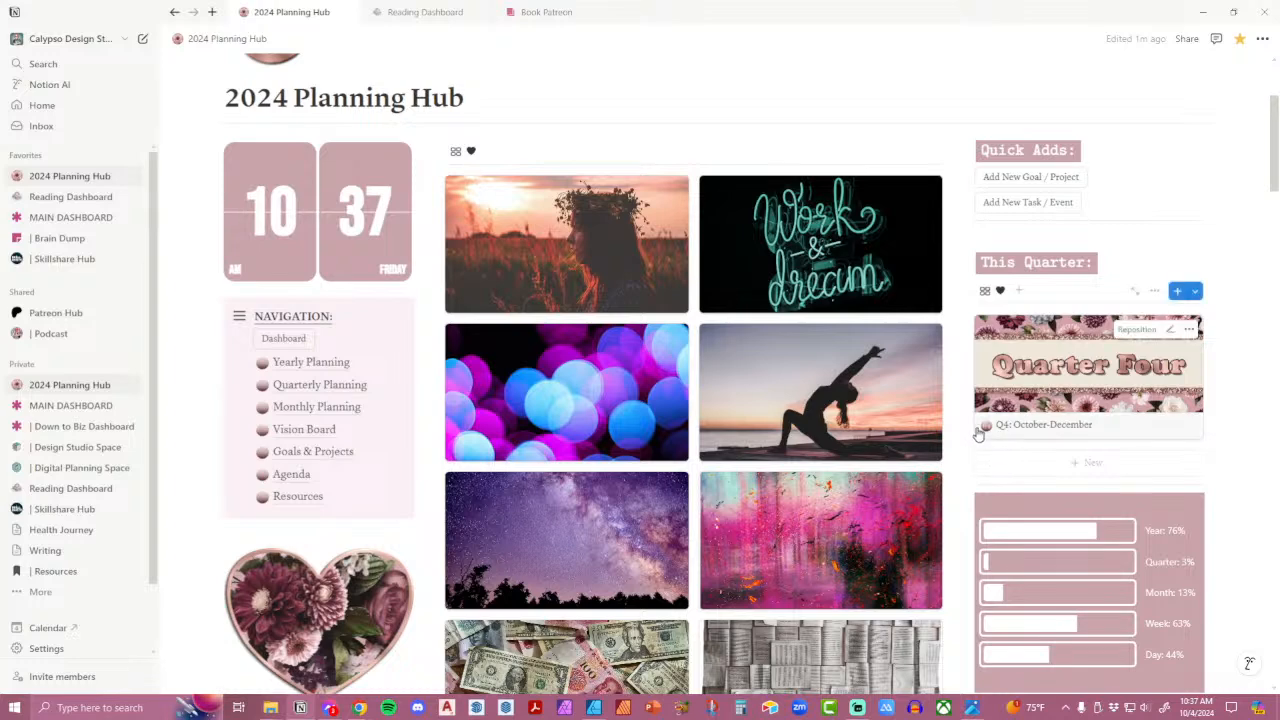
scroll(970, 428, down, 5)
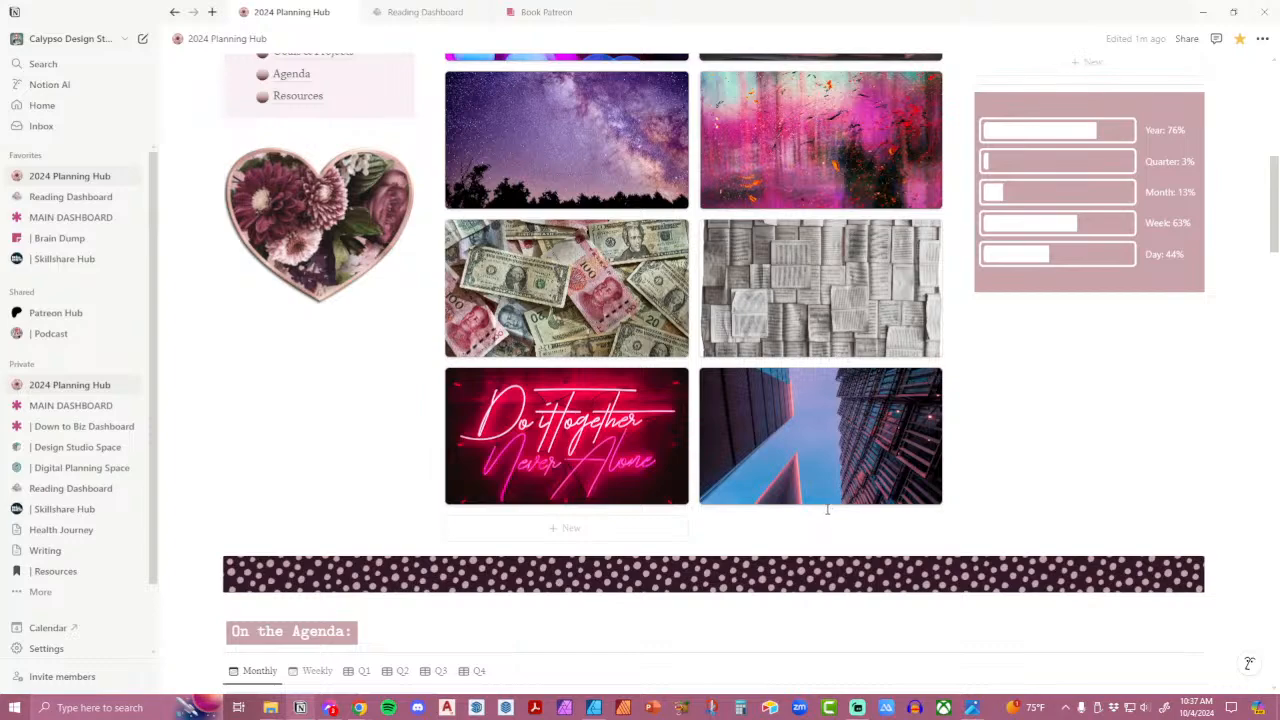
scroll(827, 510, up, 6)
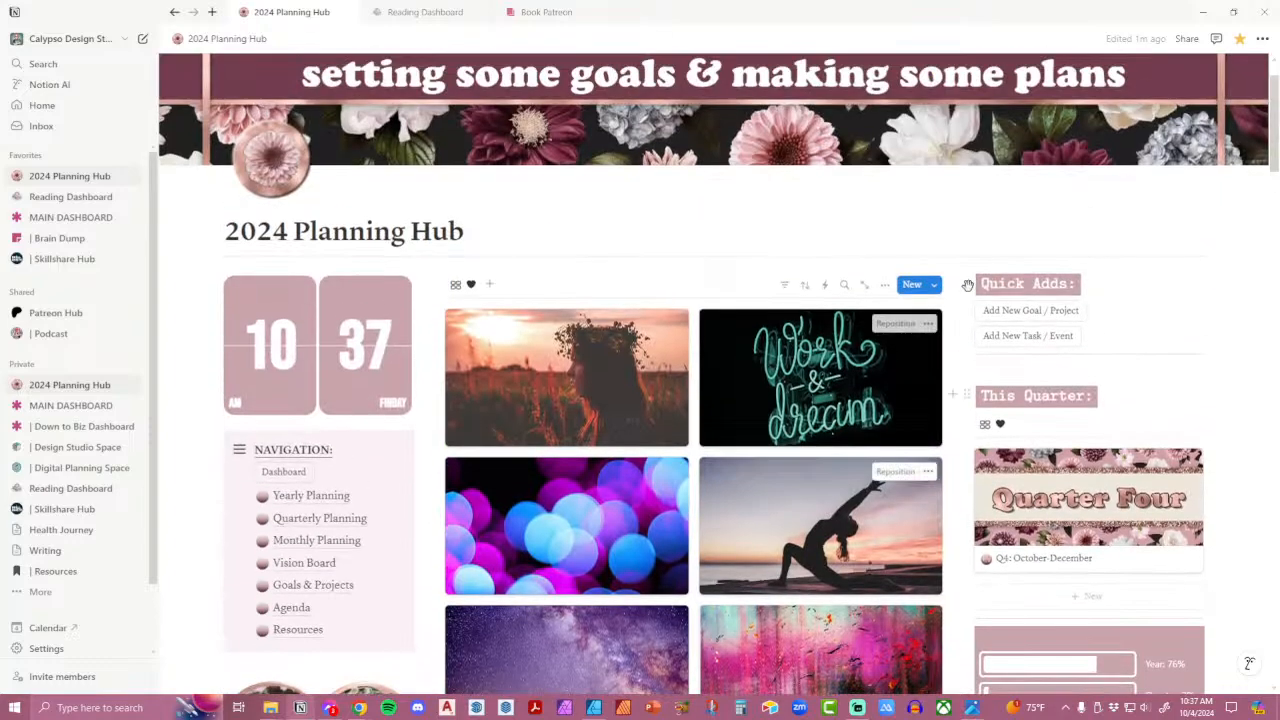
Change the life-category gallery's card size back to Medium.
click(887, 313)
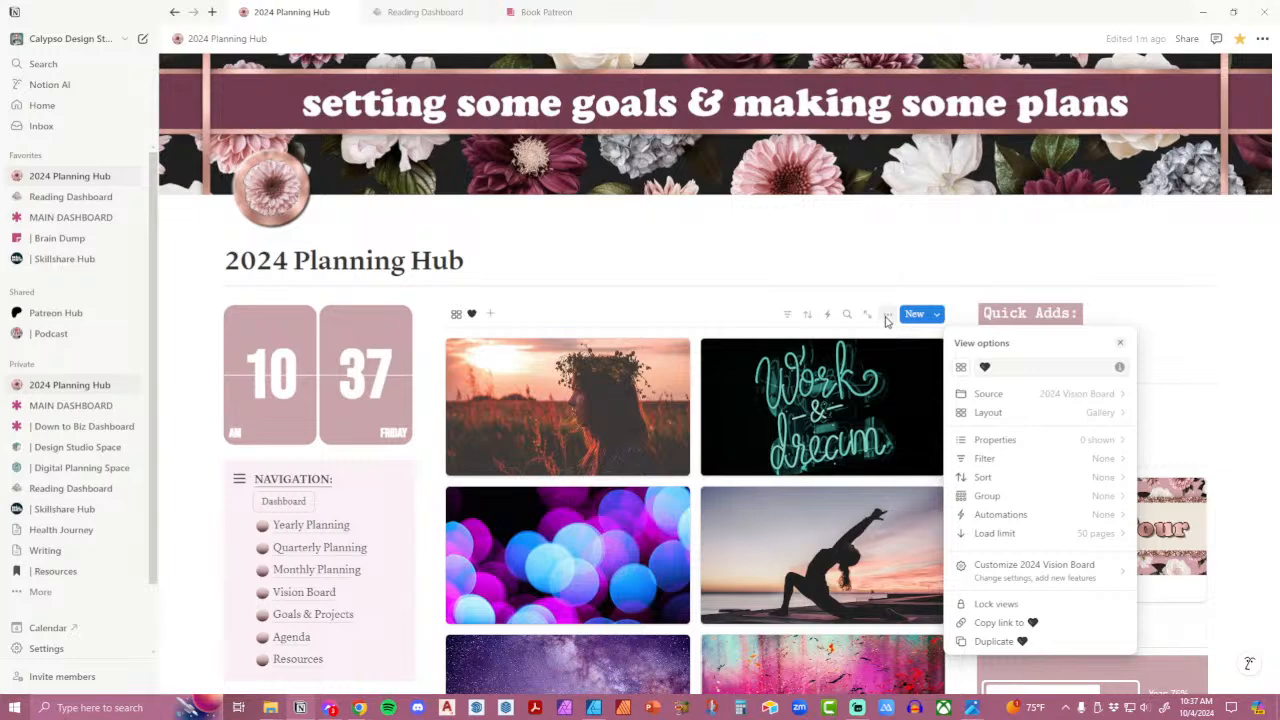
click(886, 316)
click(886, 316)
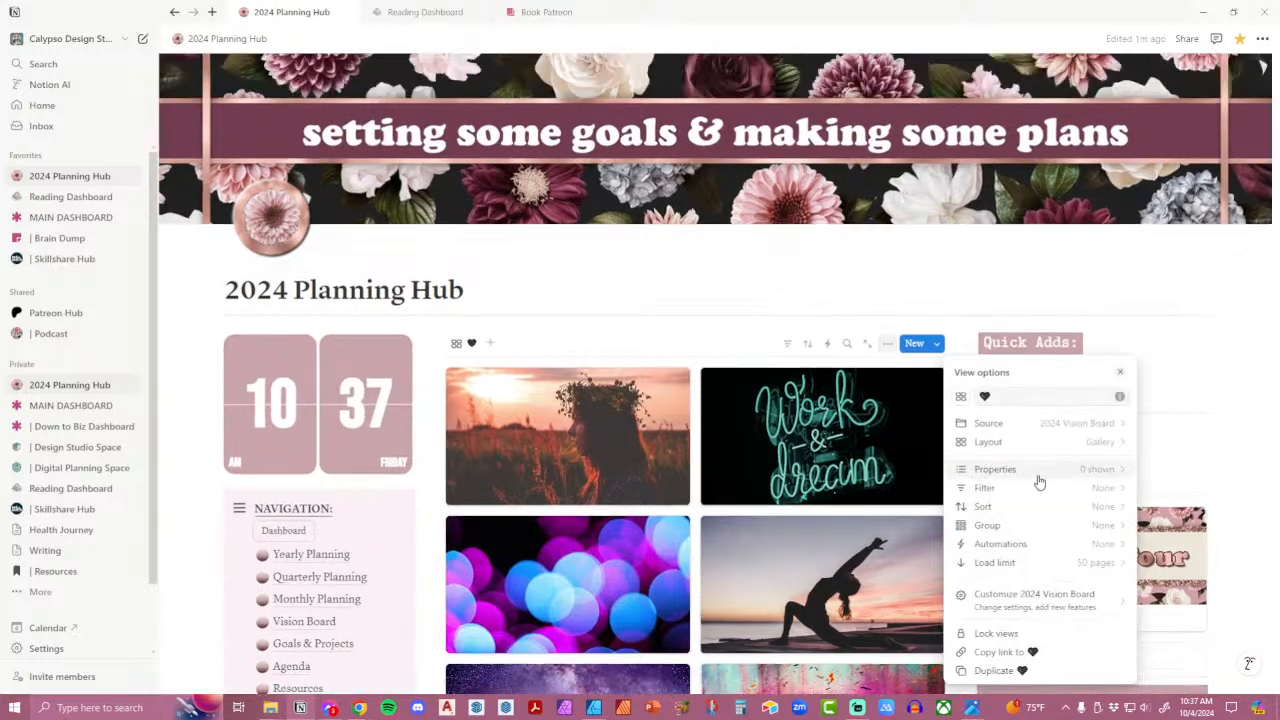
click(1050, 442)
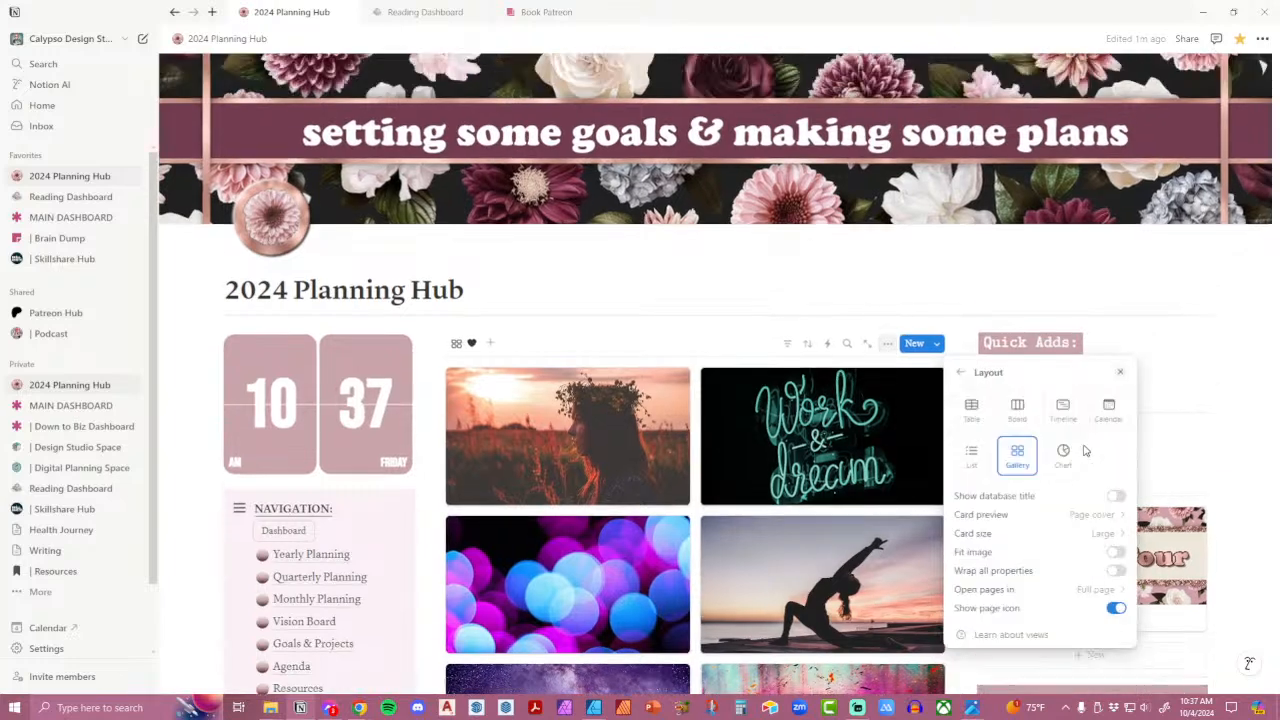
click(1100, 533)
click(1050, 572)
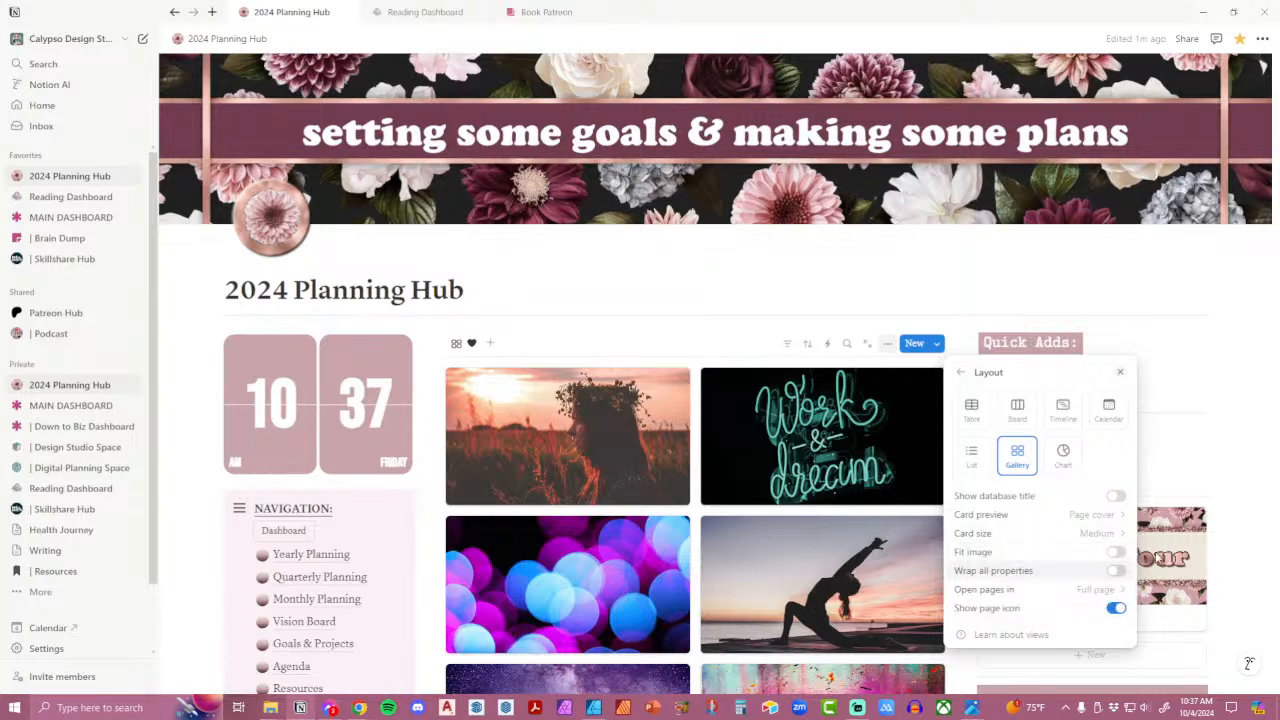
click(1254, 493)
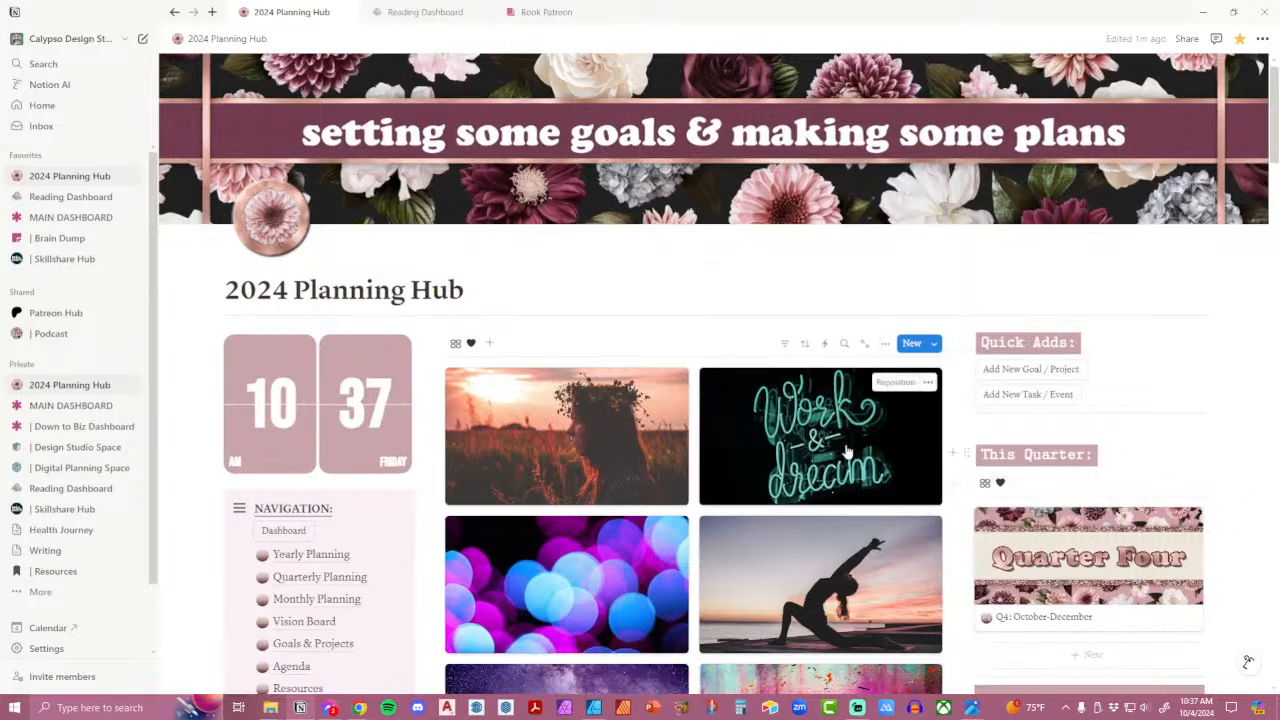
Open the Q4: October-December page, return to the 2024 Planning Hub and check how the gallery cards fit beside the side columns.
scroll(842, 445, down, 7)
scroll(842, 445, down, 1)
scroll(1034, 400, up, 6)
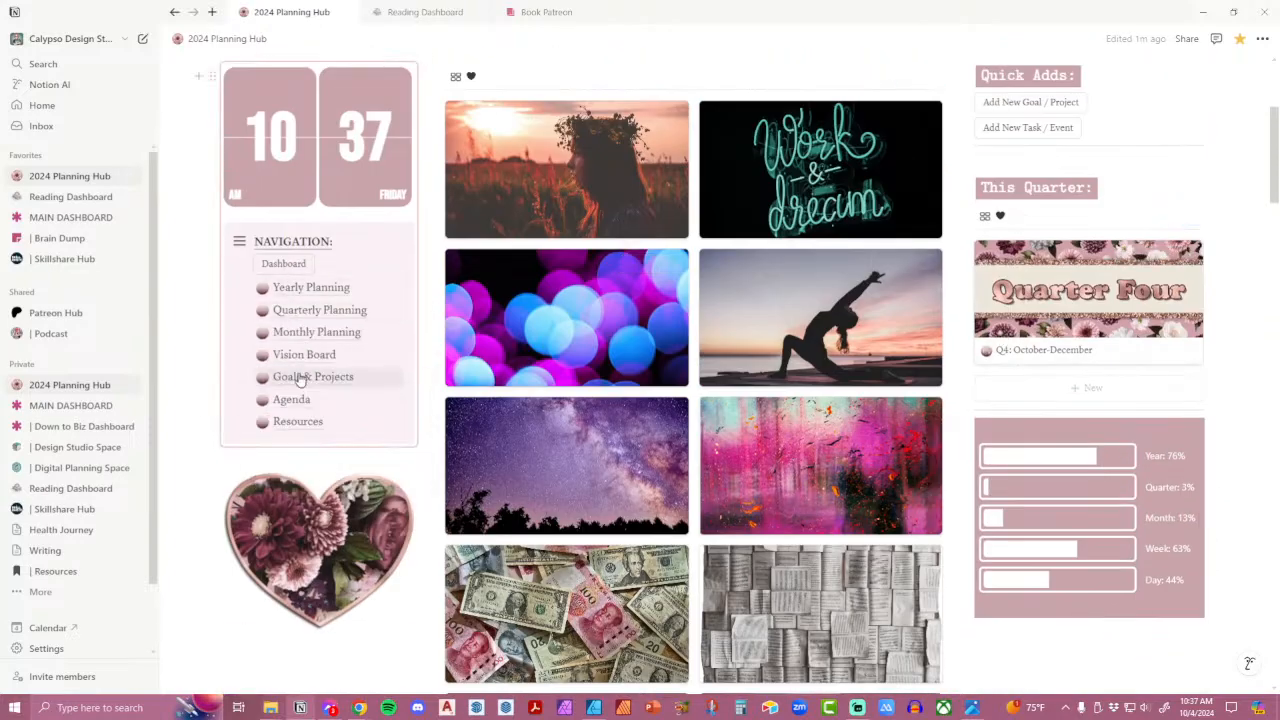
click(1076, 293)
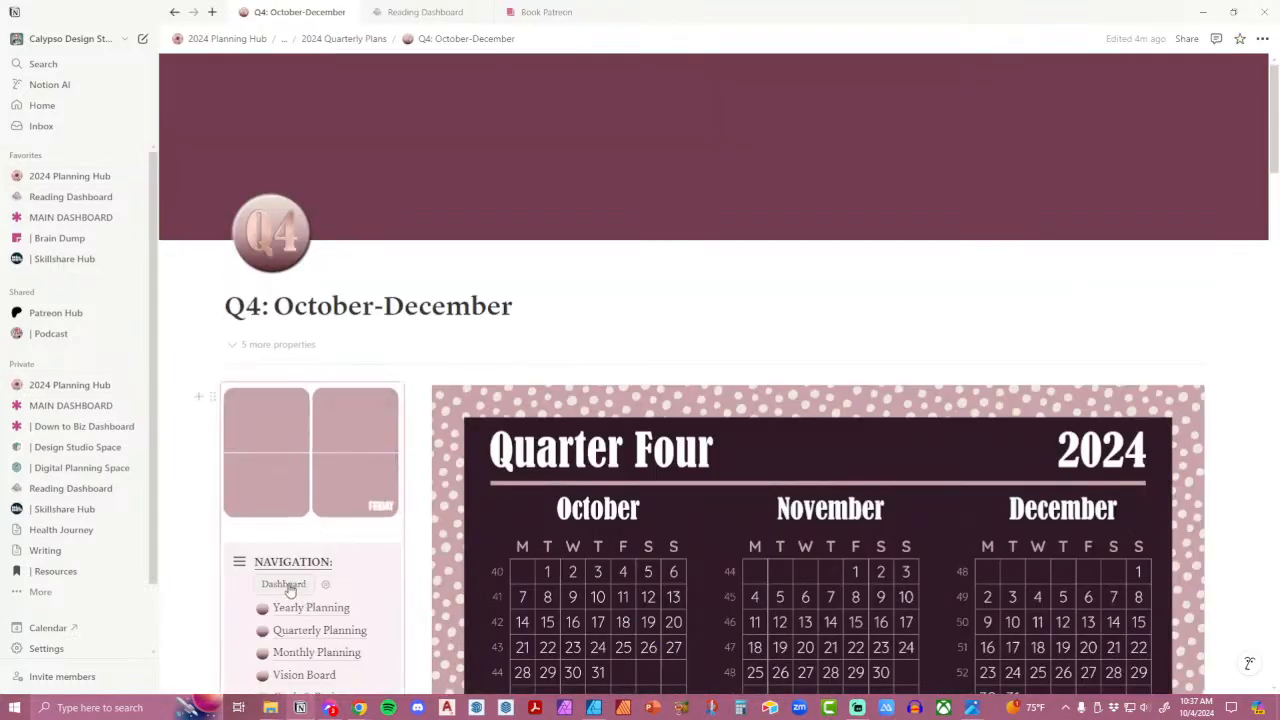
click(287, 586)
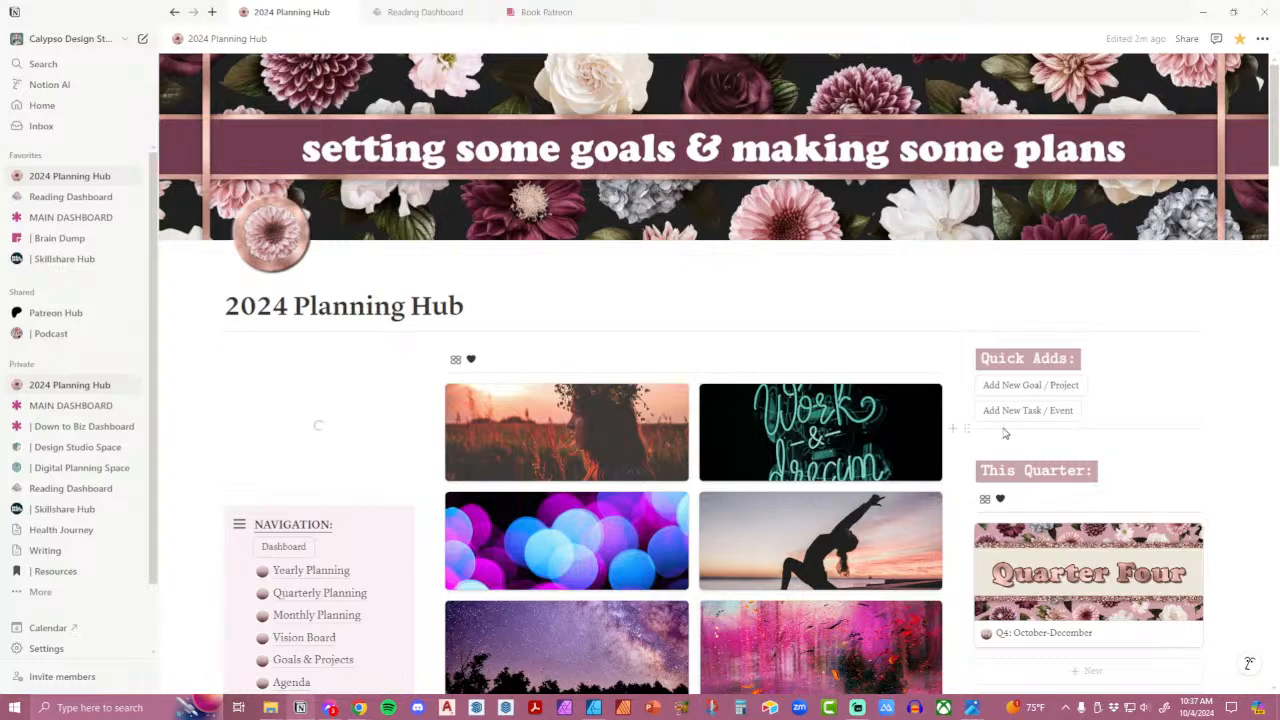
scroll(1003, 427, down, 5)
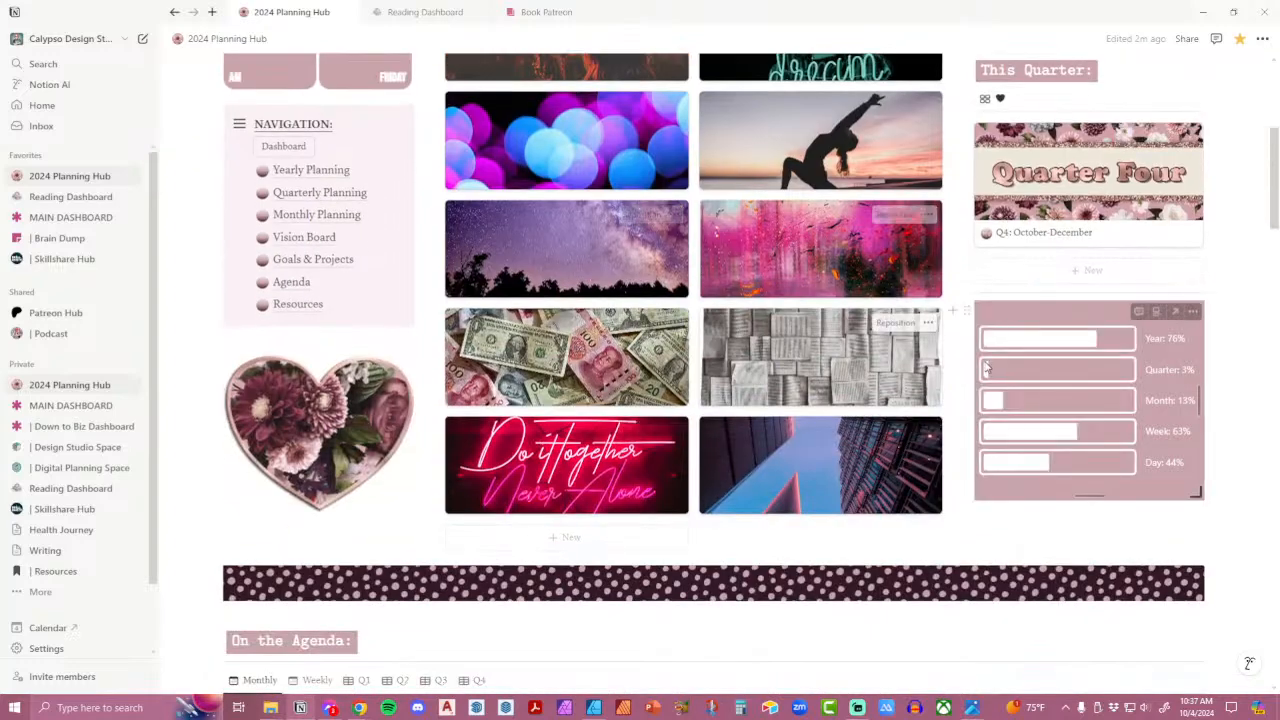
scroll(845, 440, up, 2)
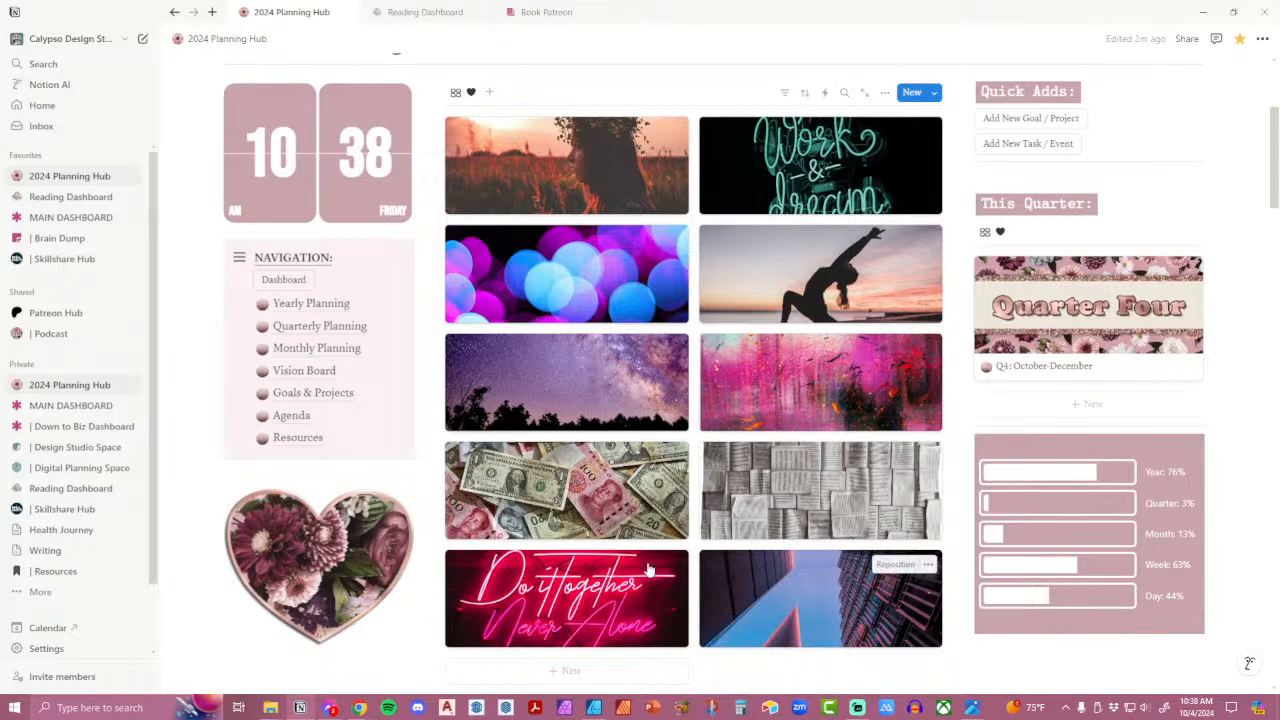
Switch to Affinity Designer and place the Euphoric-Era_Notion-Stickers images folder as a smaller window over the image-3.png document.
click(594, 707)
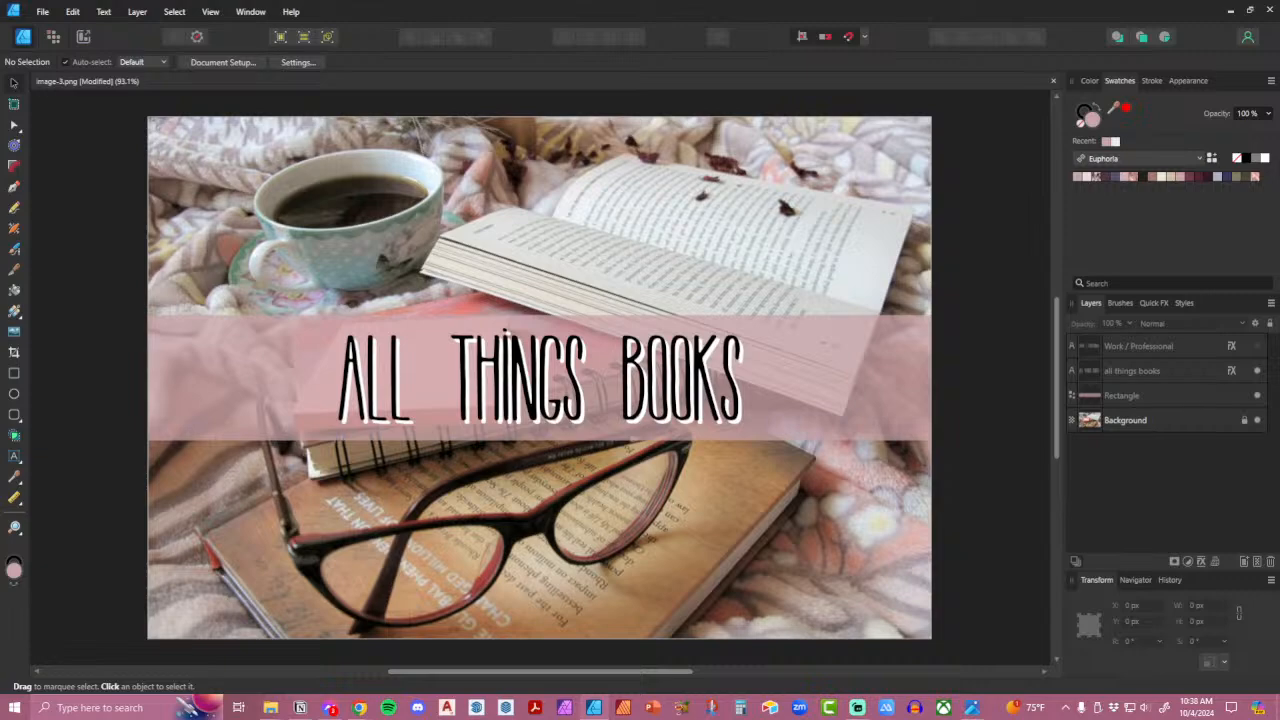
click(270, 707)
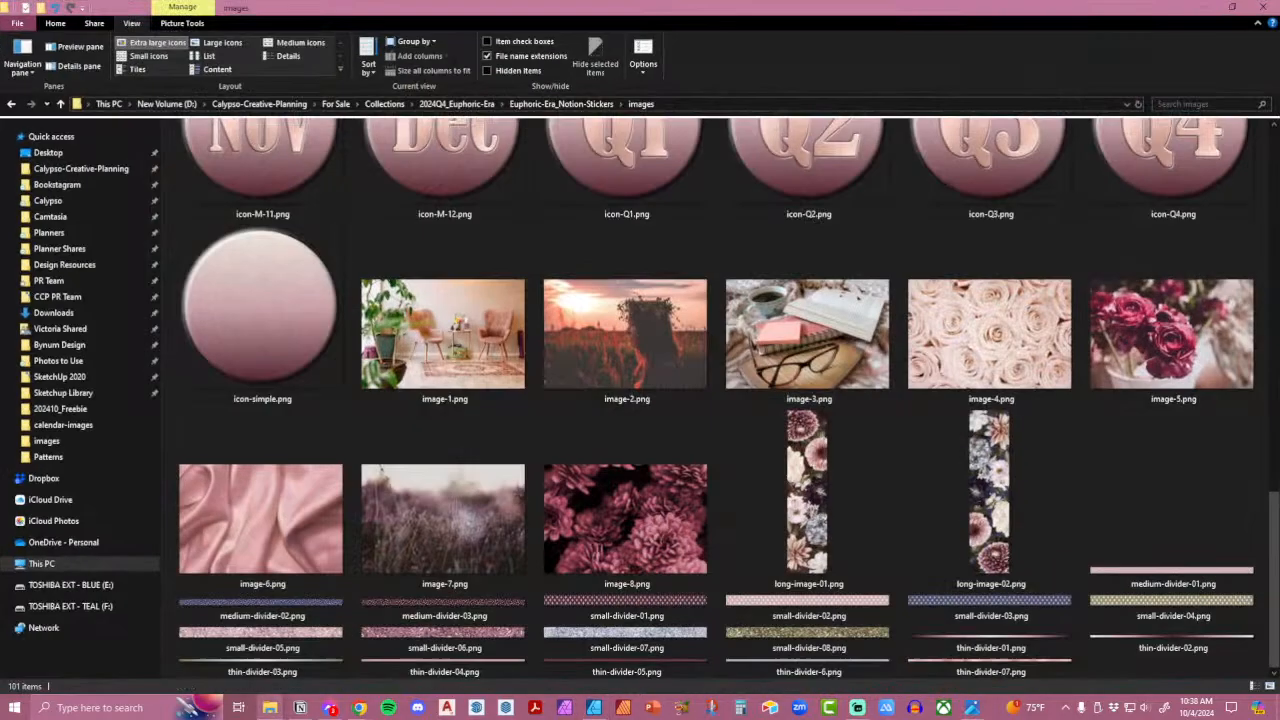
drag(835, 10, 945, 67)
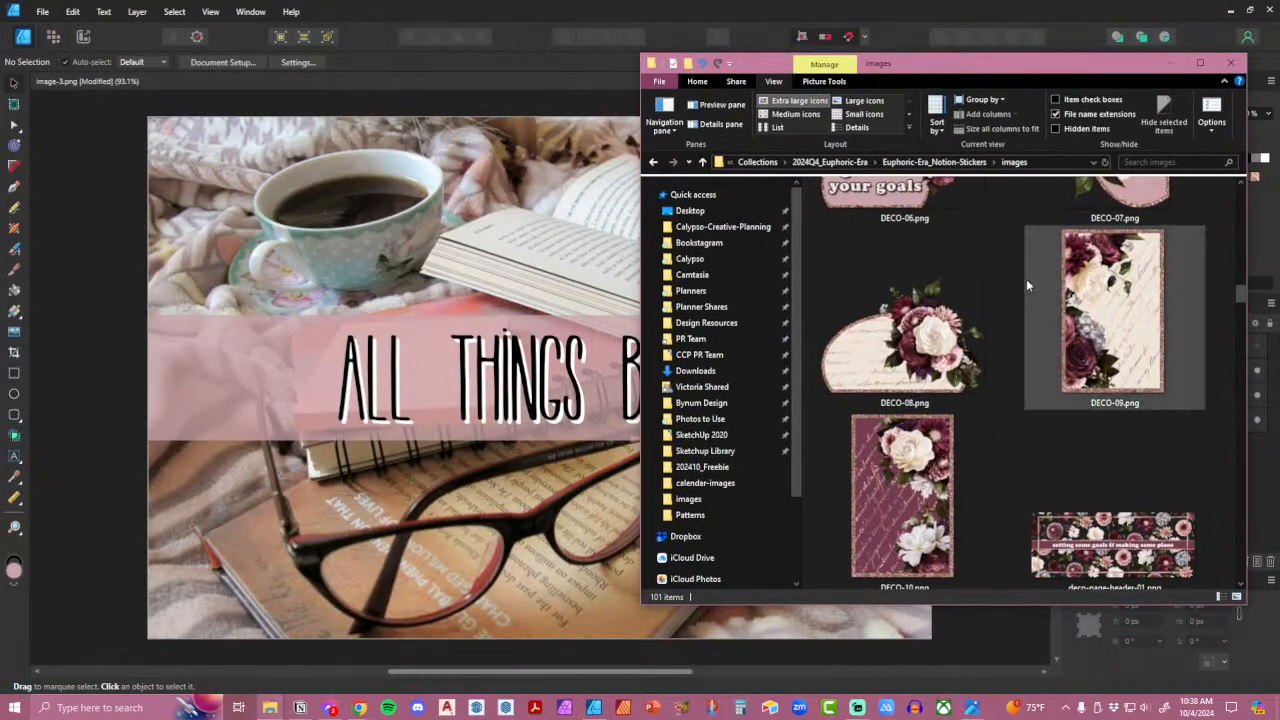
Find image-1.png in the sticker images folder and open it as a separate document.
scroll(1026, 279, down, 12)
scroll(1020, 375, down, 10)
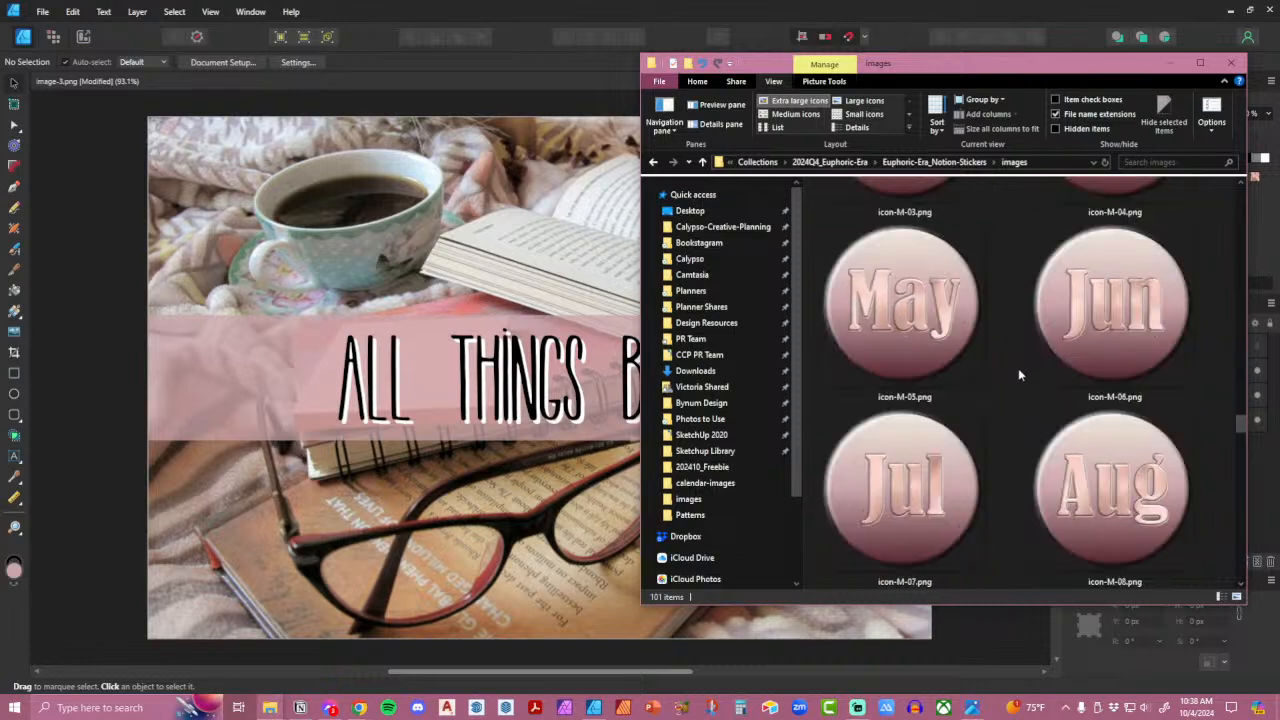
scroll(1020, 375, up, 2)
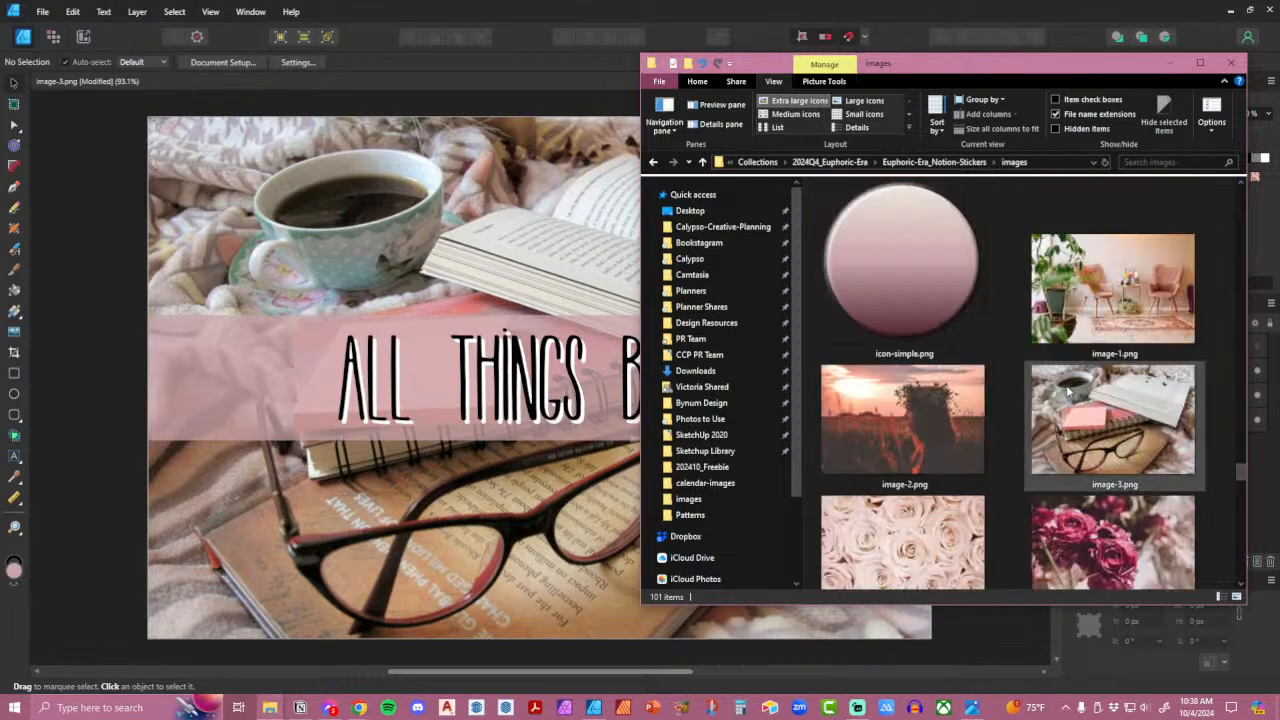
click(1148, 301)
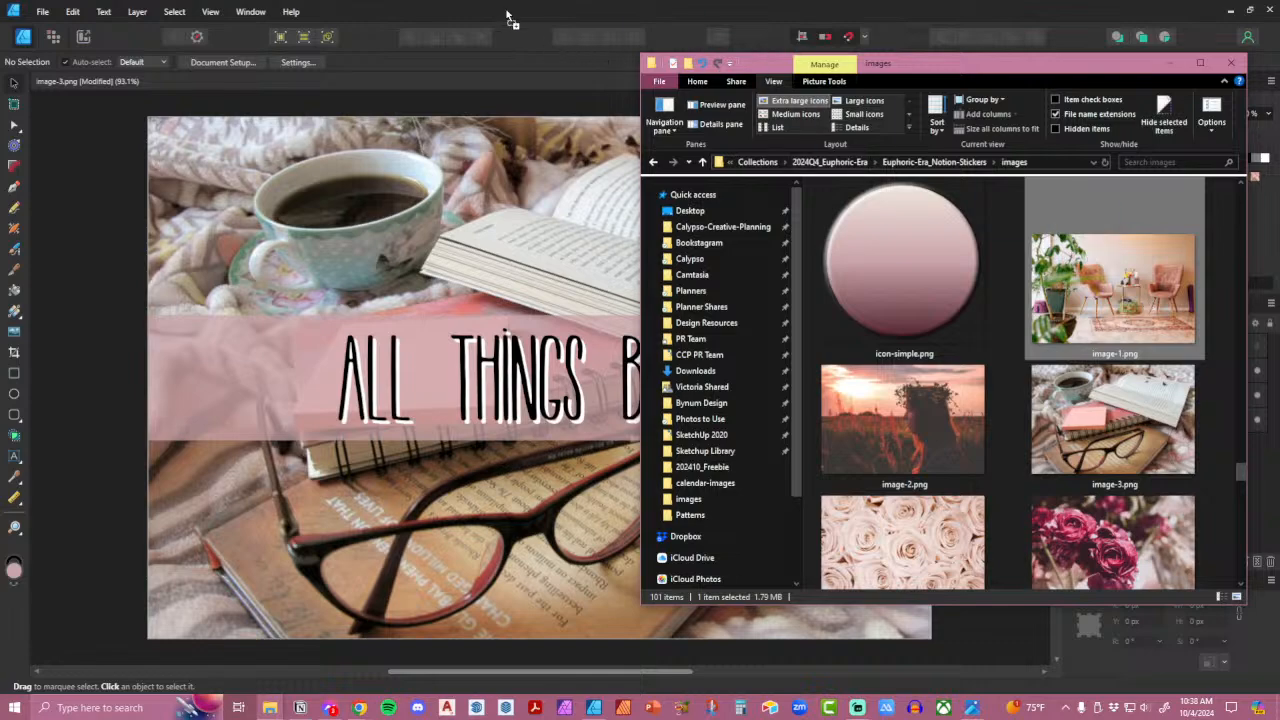
drag(510, 18, 505, 12)
click(1170, 62)
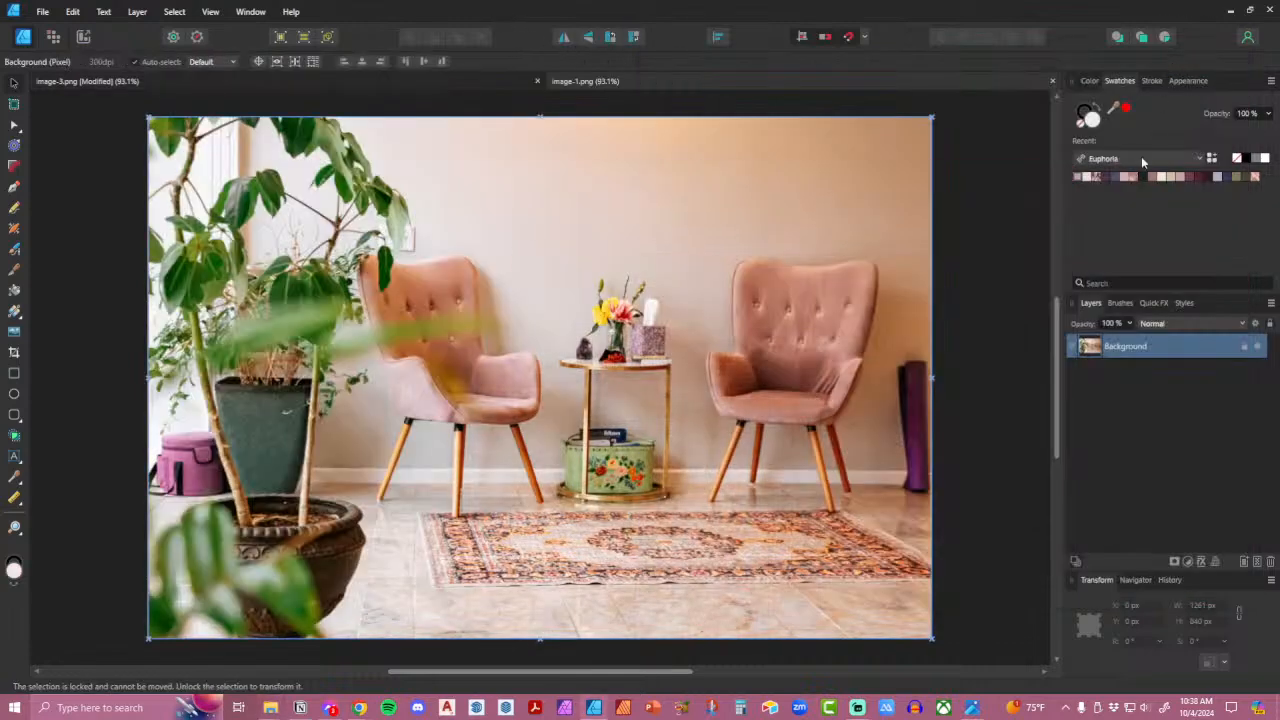
click(1011, 358)
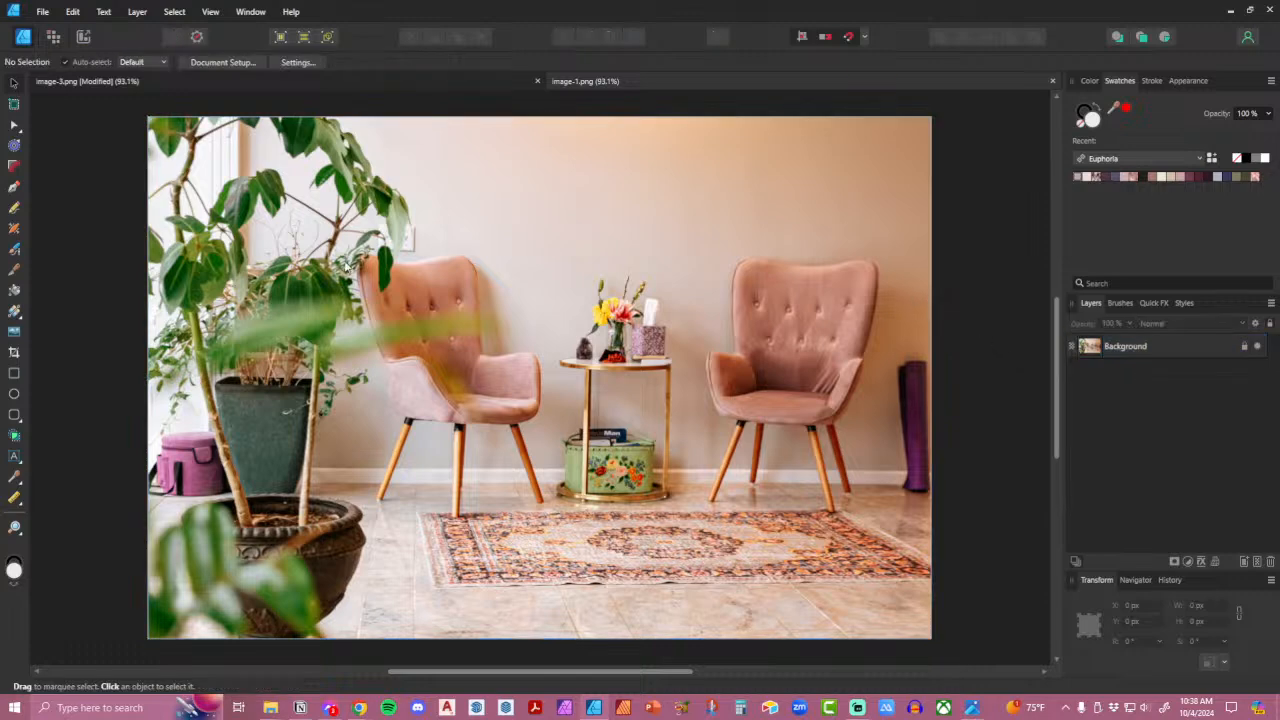
Draw a full-width rectangle band about 206 px tall across the photo and centre it vertically.
click(15, 375)
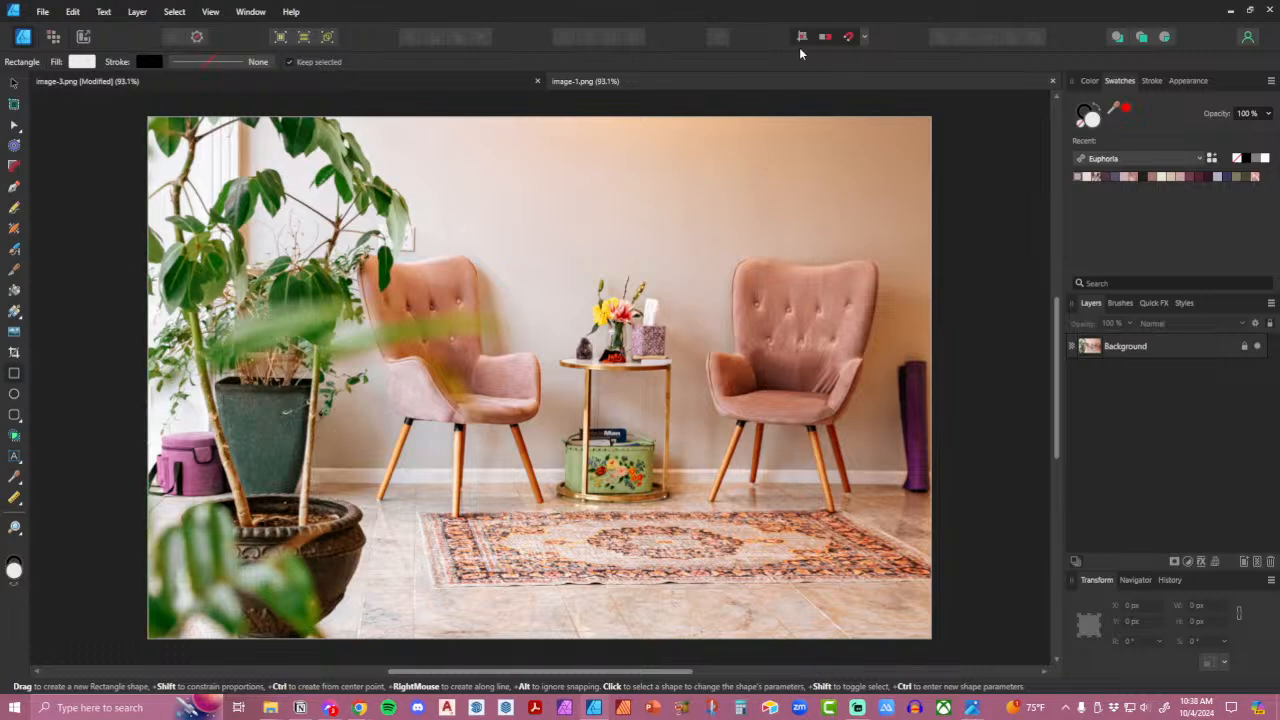
drag(148, 307, 931, 502)
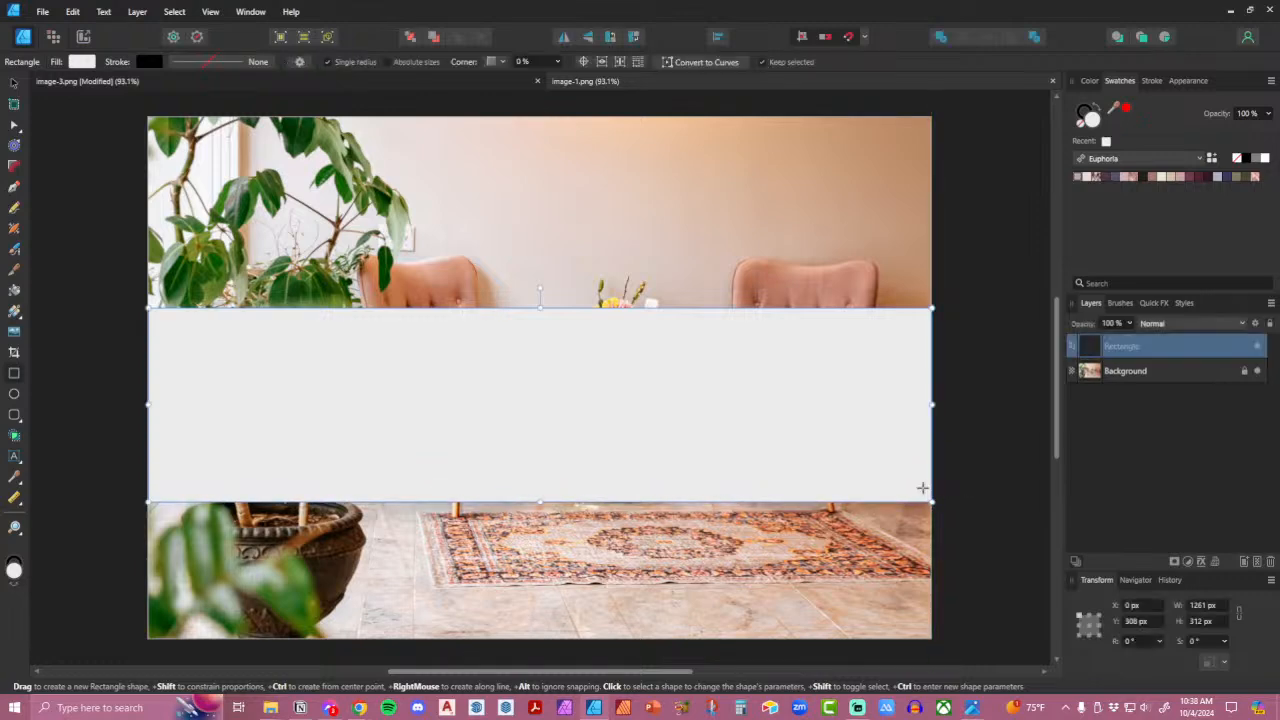
drag(540, 502, 577, 411)
click(13, 83)
mouse_move(580, 366)
mouse_down()
mouse_move(583, 391)
mouse_move(585, 371)
mouse_up()
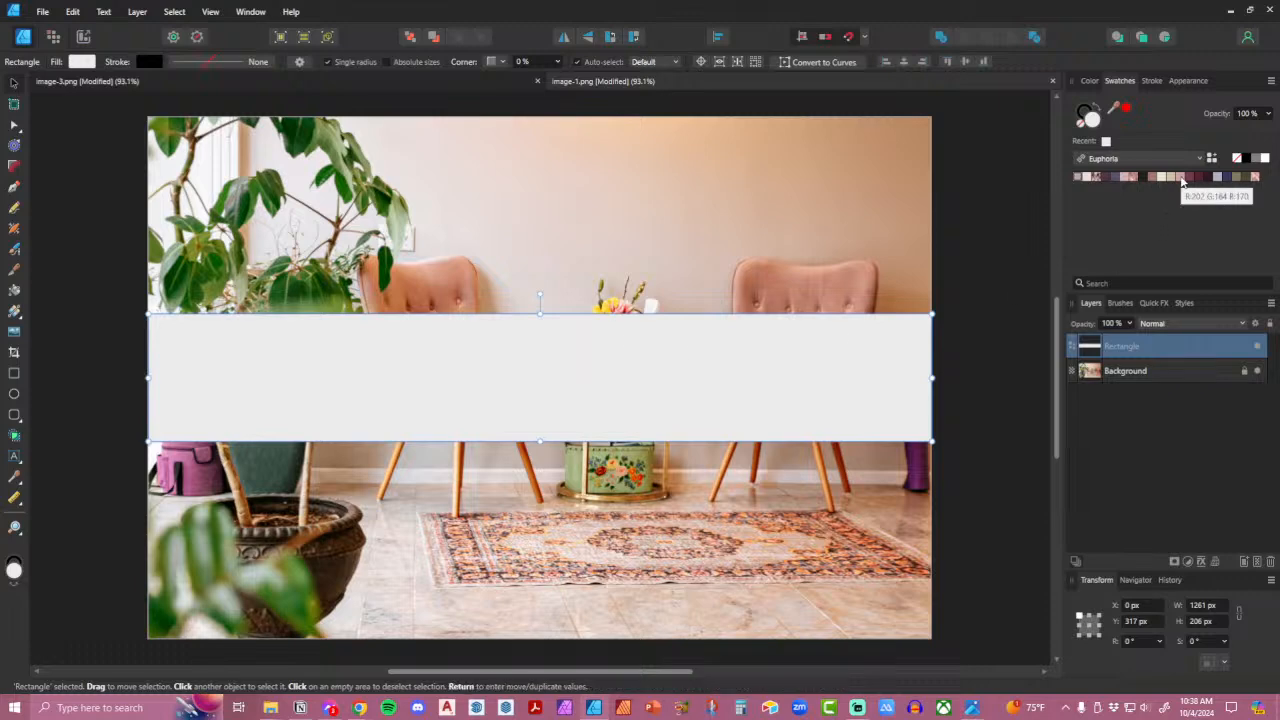
Fill the band with the dusty pink swatch from the Euphoria palette and set its opacity to 75%.
double_click(1090, 118)
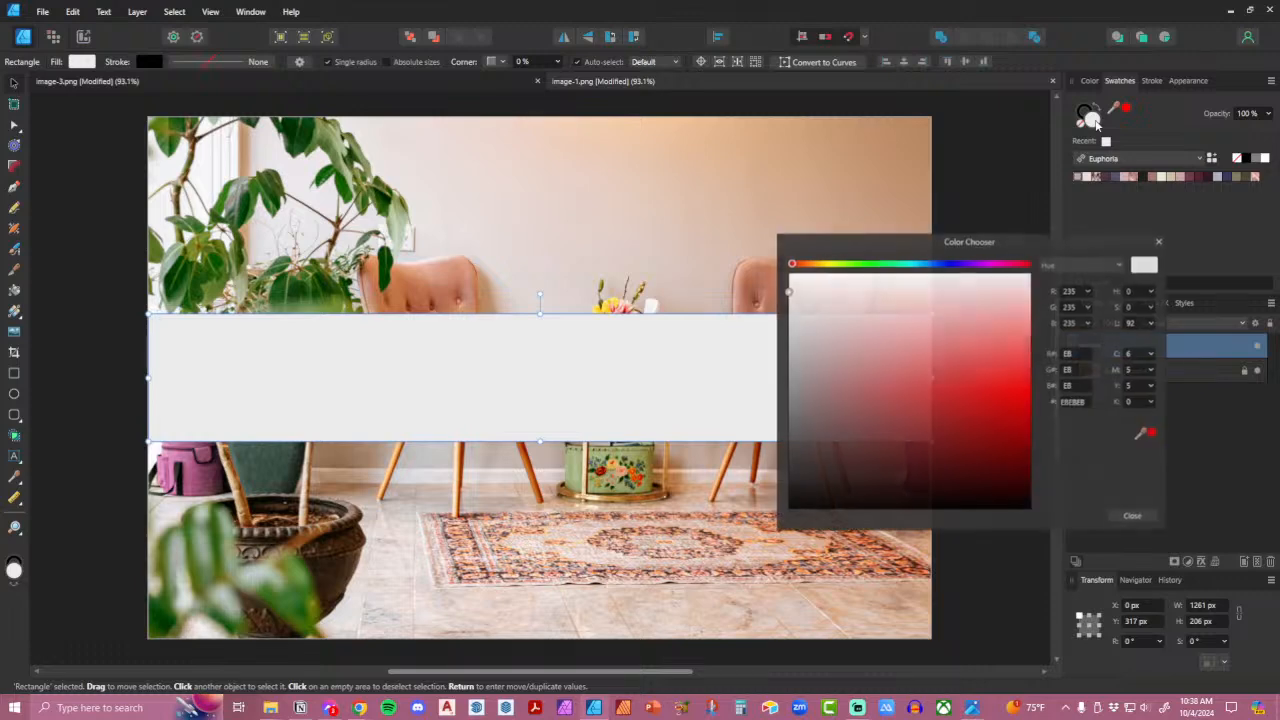
click(1159, 241)
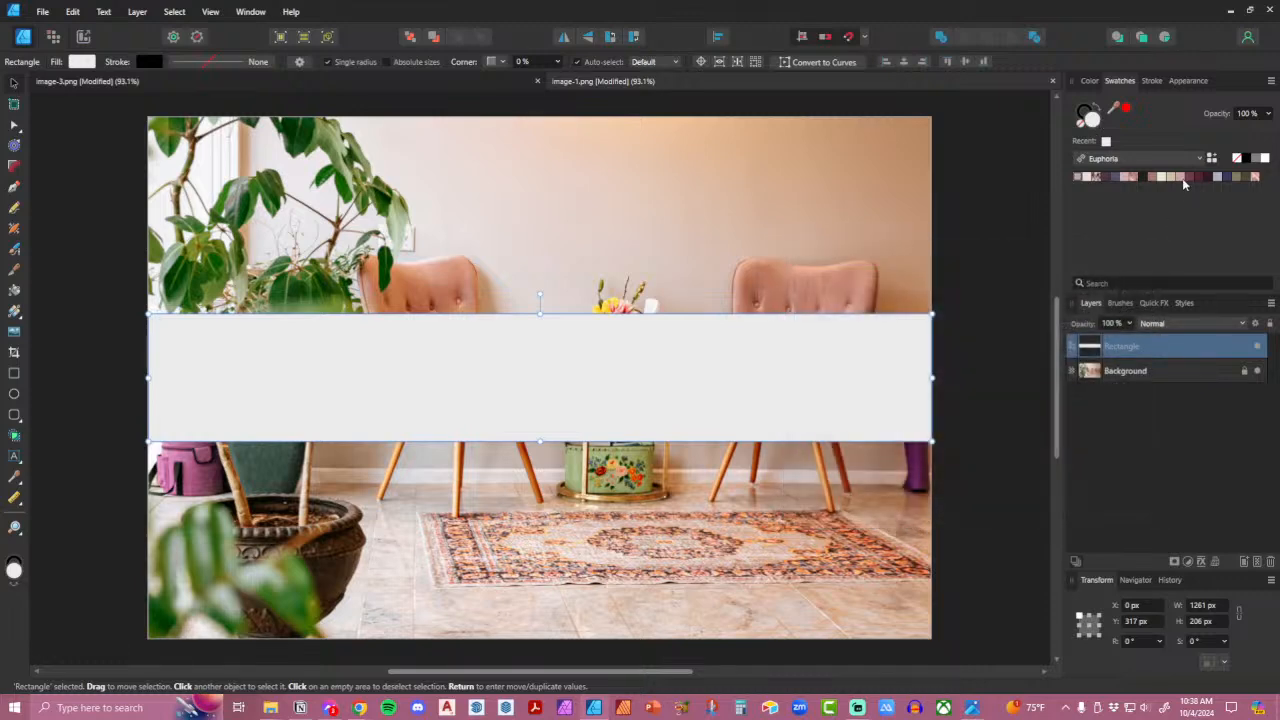
click(1183, 177)
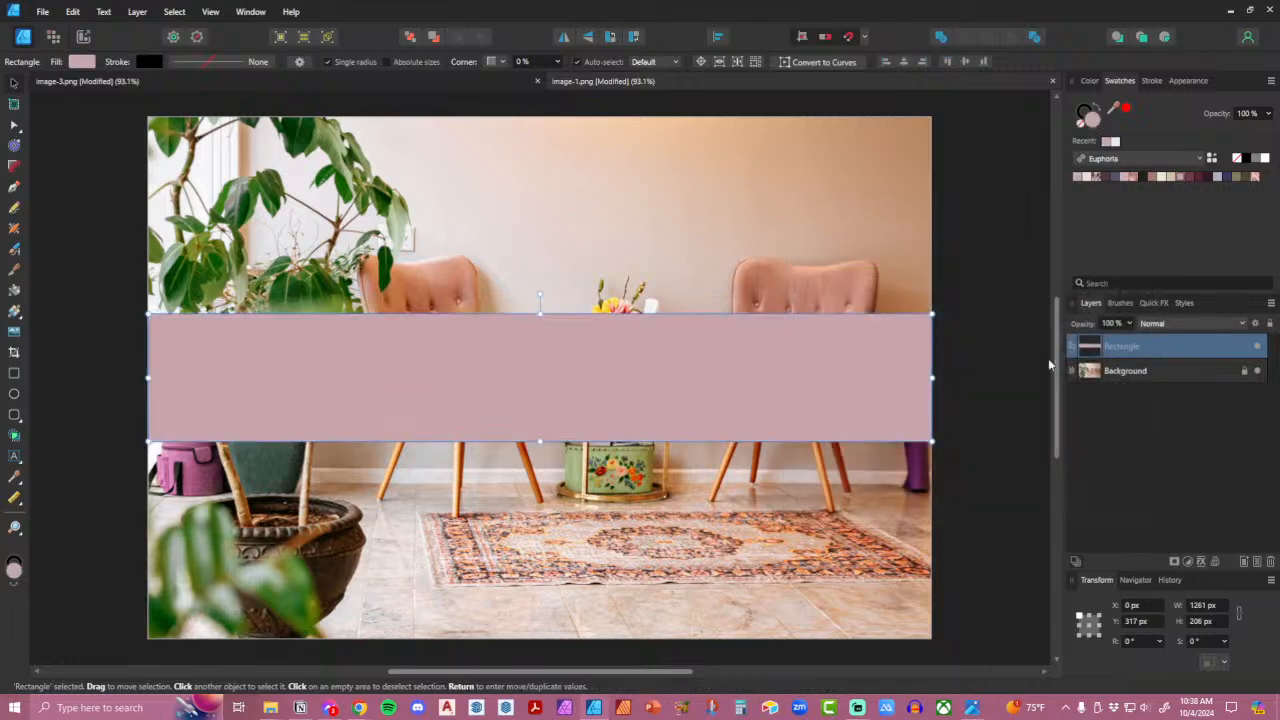
click(1111, 322)
key(Return)
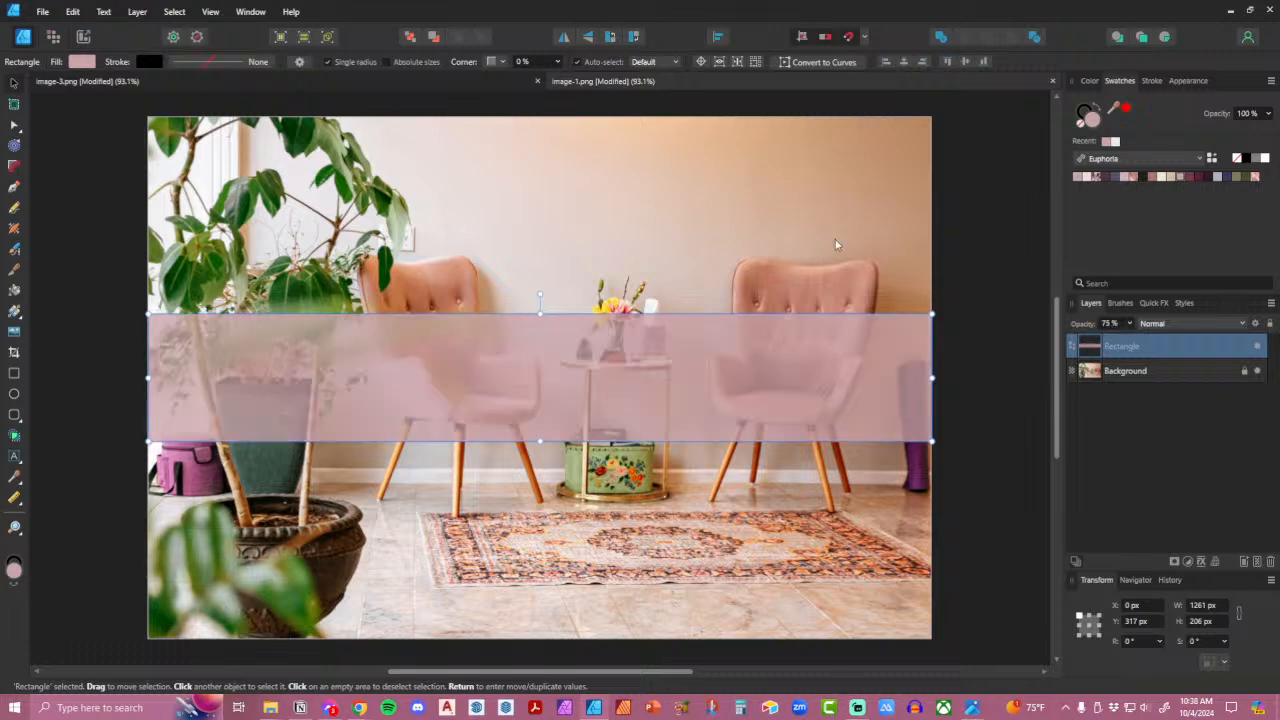
Compare the band with the one in the image-3.png document and return to image-1.png.
key(ctrl+Tab)
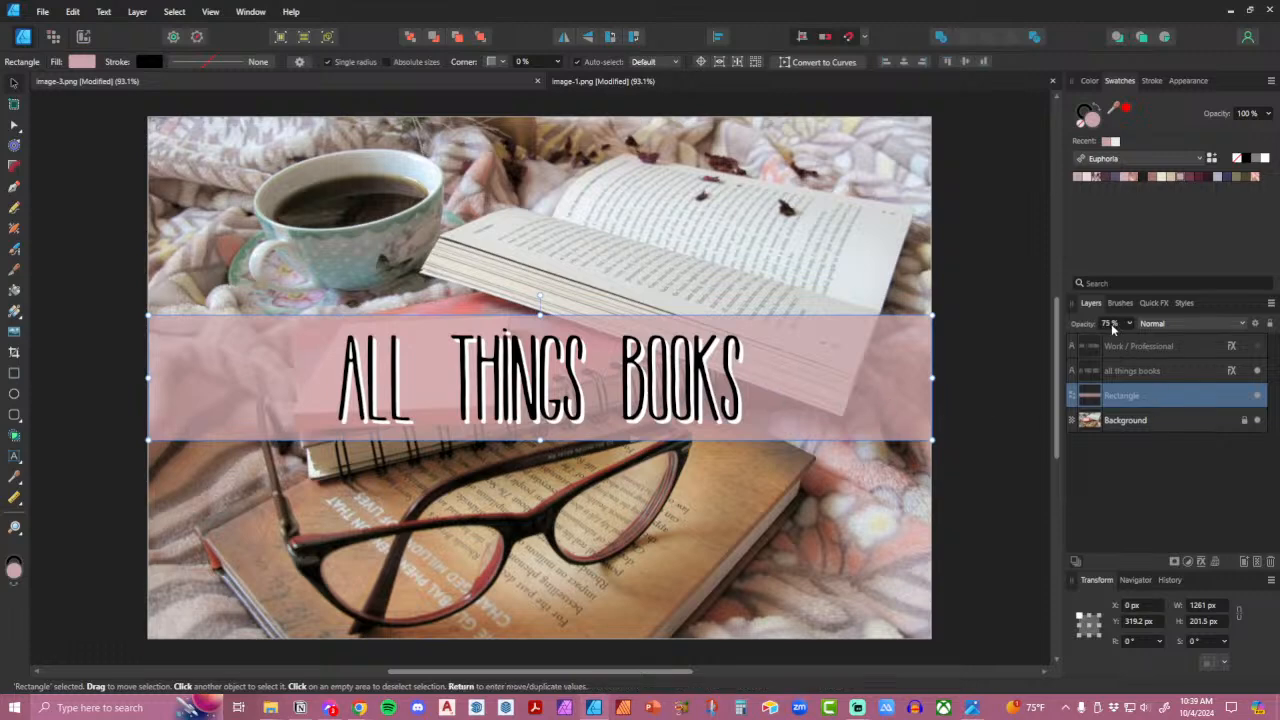
click(640, 81)
click(992, 379)
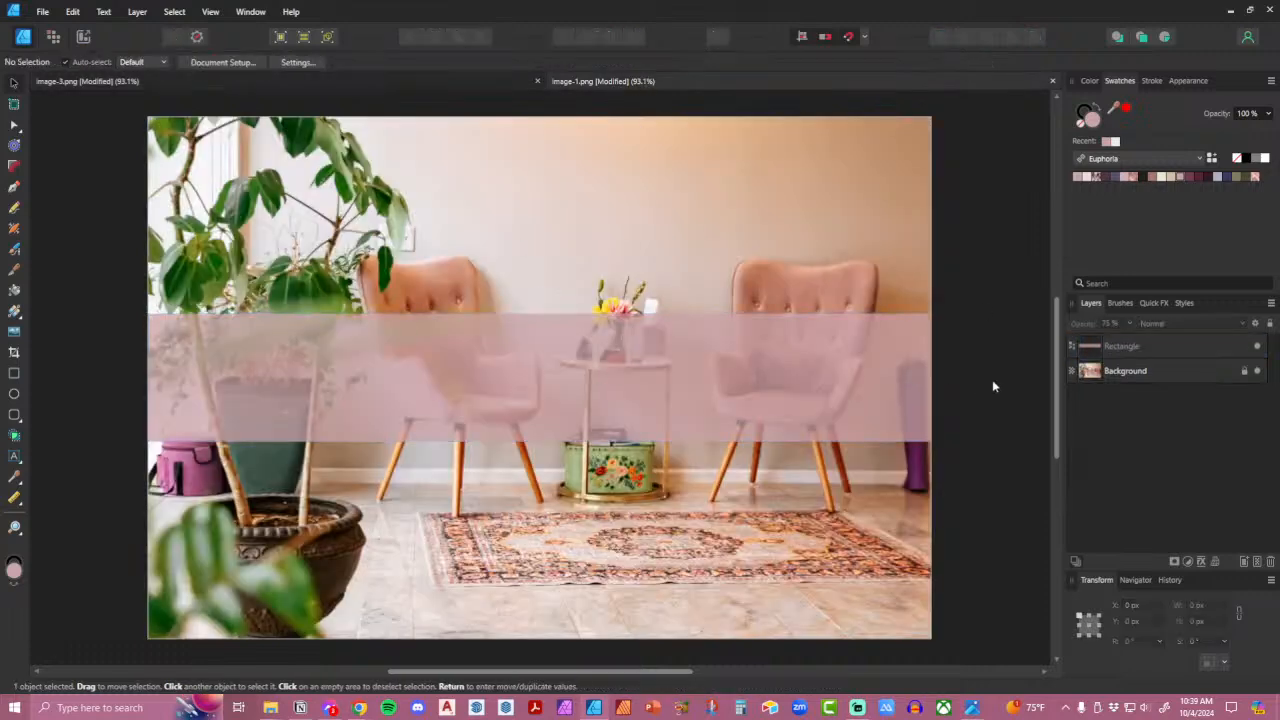
Try the dark burgundy and rose-gold texture swatches on the band, ending on the dusty pink fill.
click(728, 386)
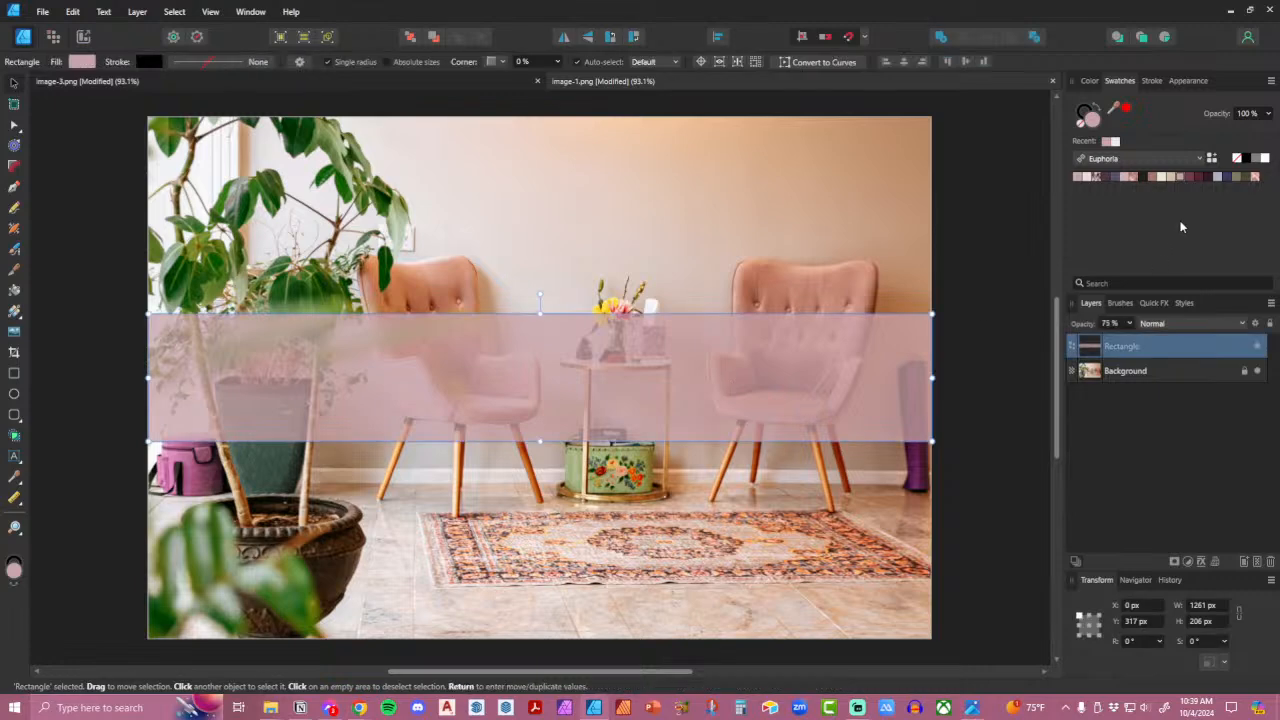
click(1199, 178)
click(997, 264)
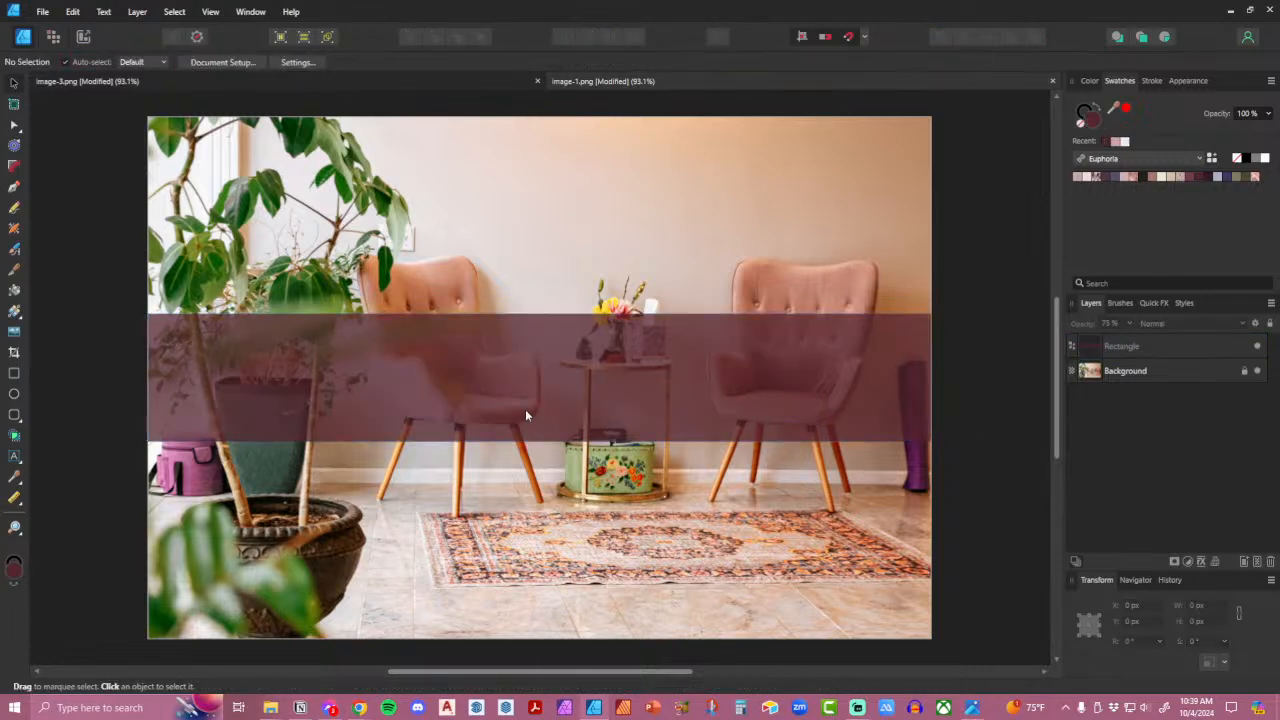
click(800, 381)
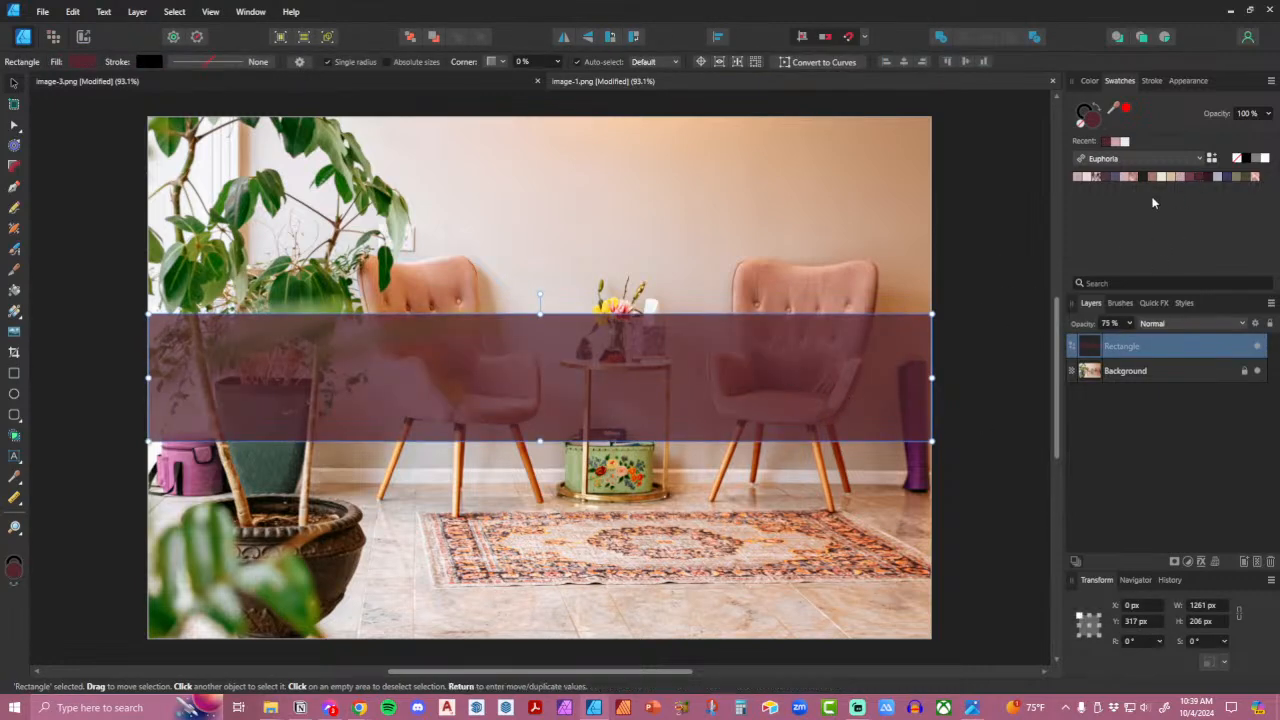
click(1254, 178)
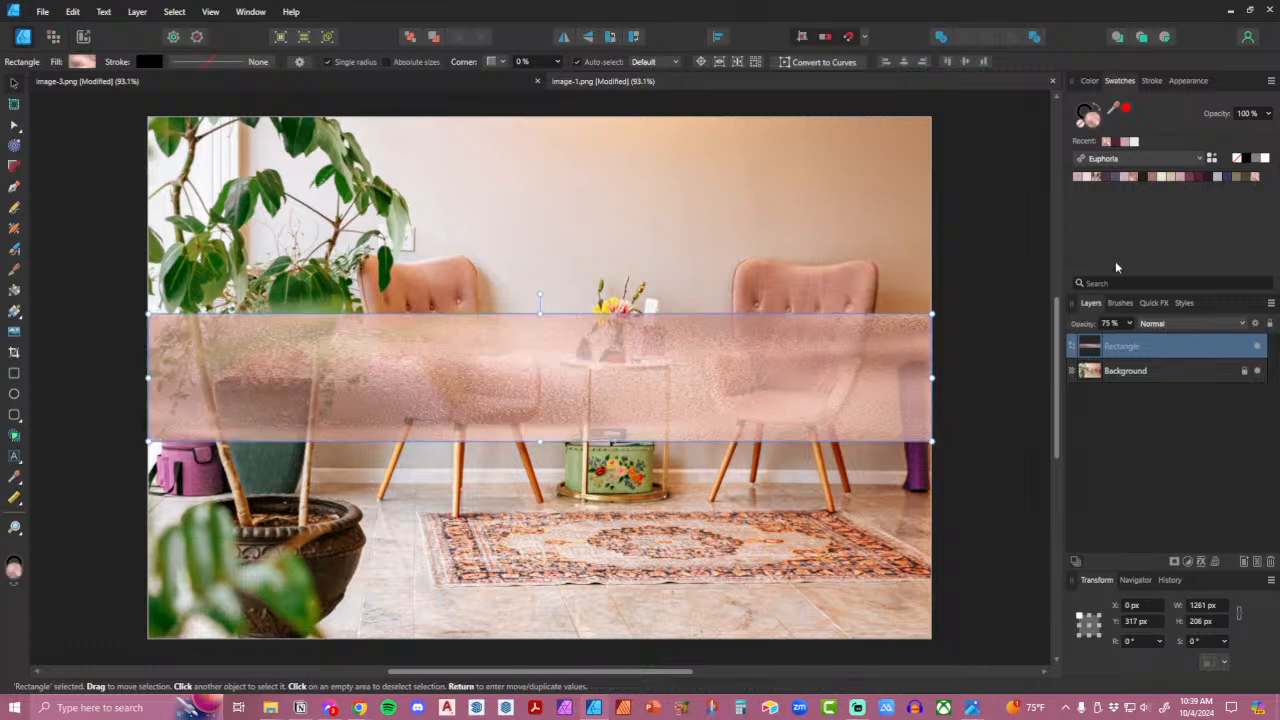
click(1181, 178)
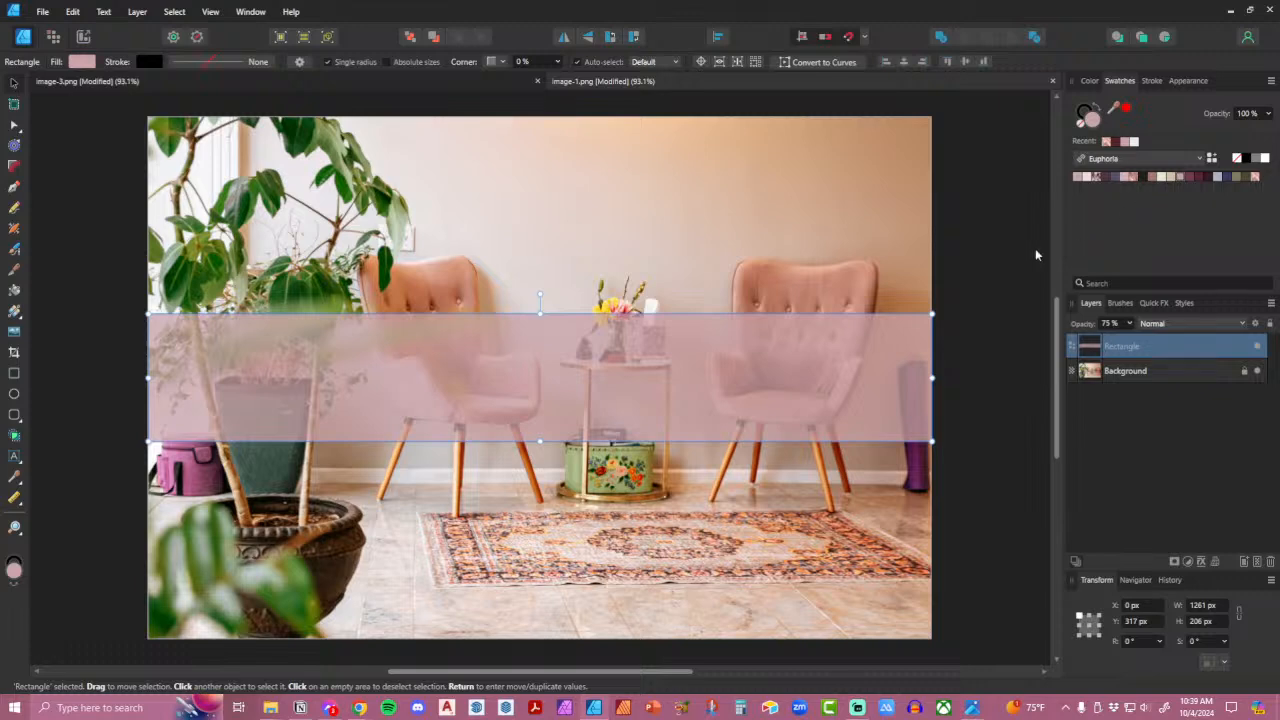
click(1199, 178)
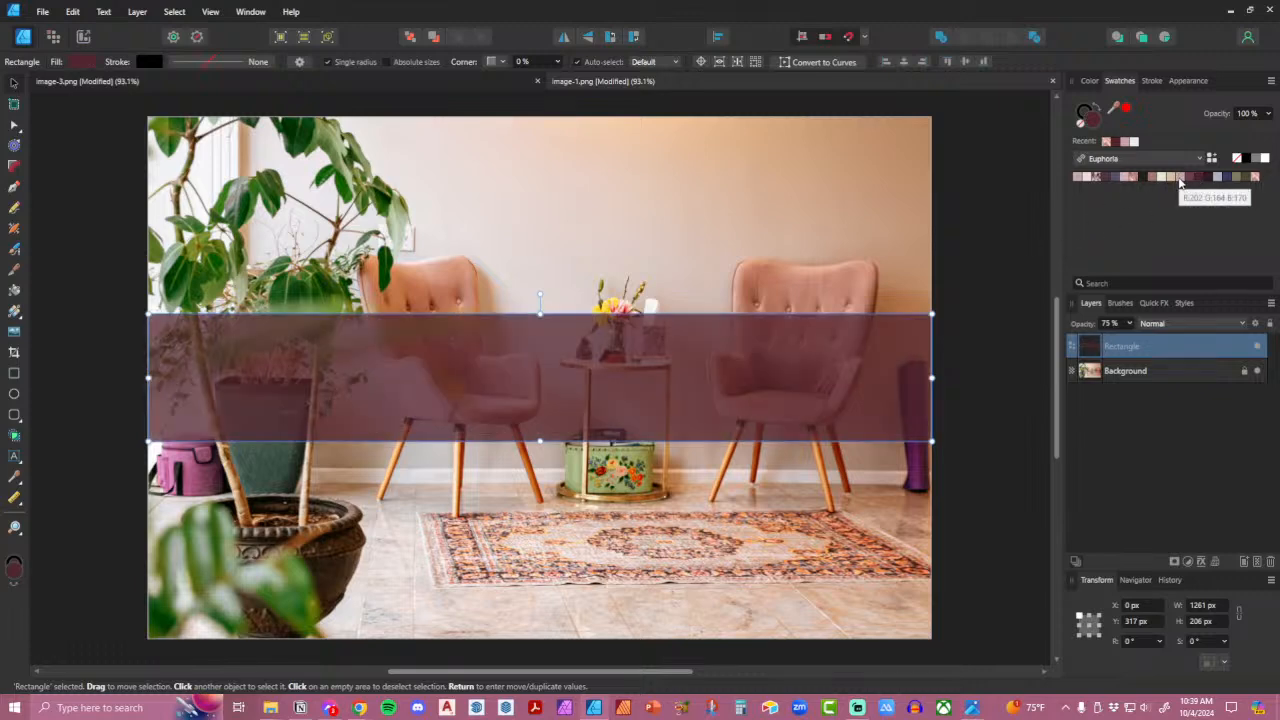
click(1180, 179)
click(1001, 249)
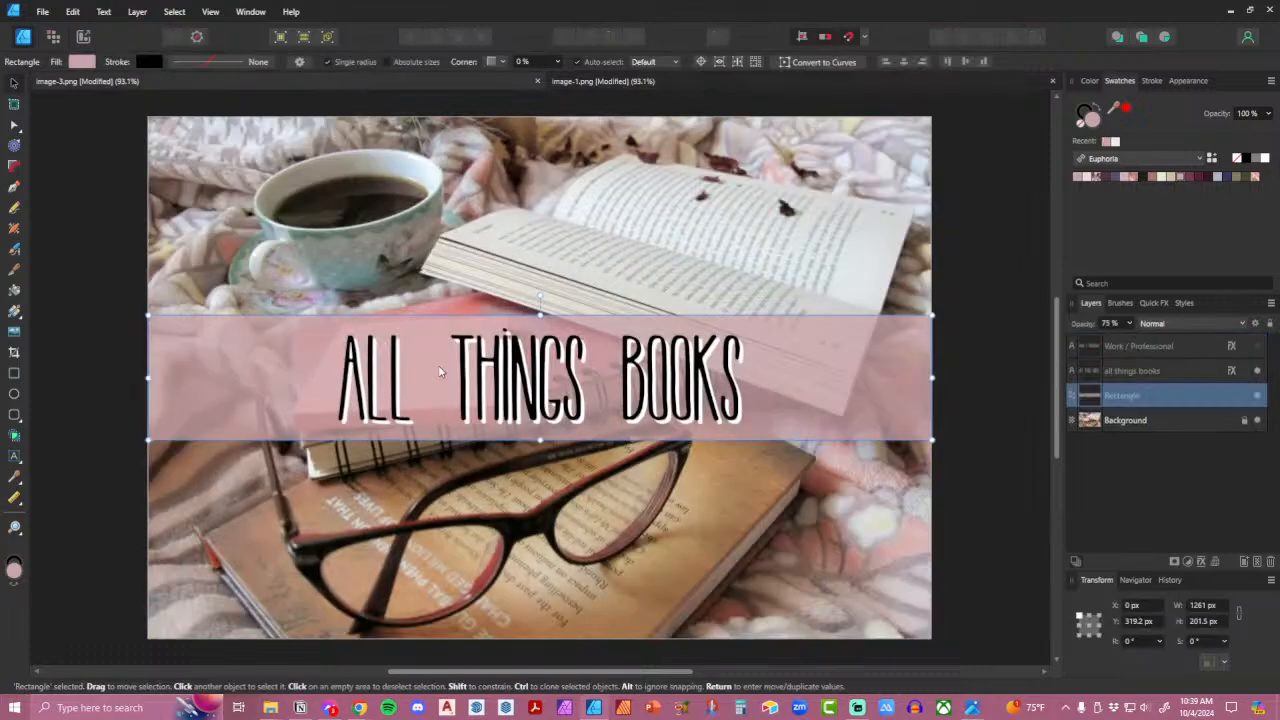
Add the artistic text "HOME" over the band in image-1.png at 125 pt Arial.
click(680, 80)
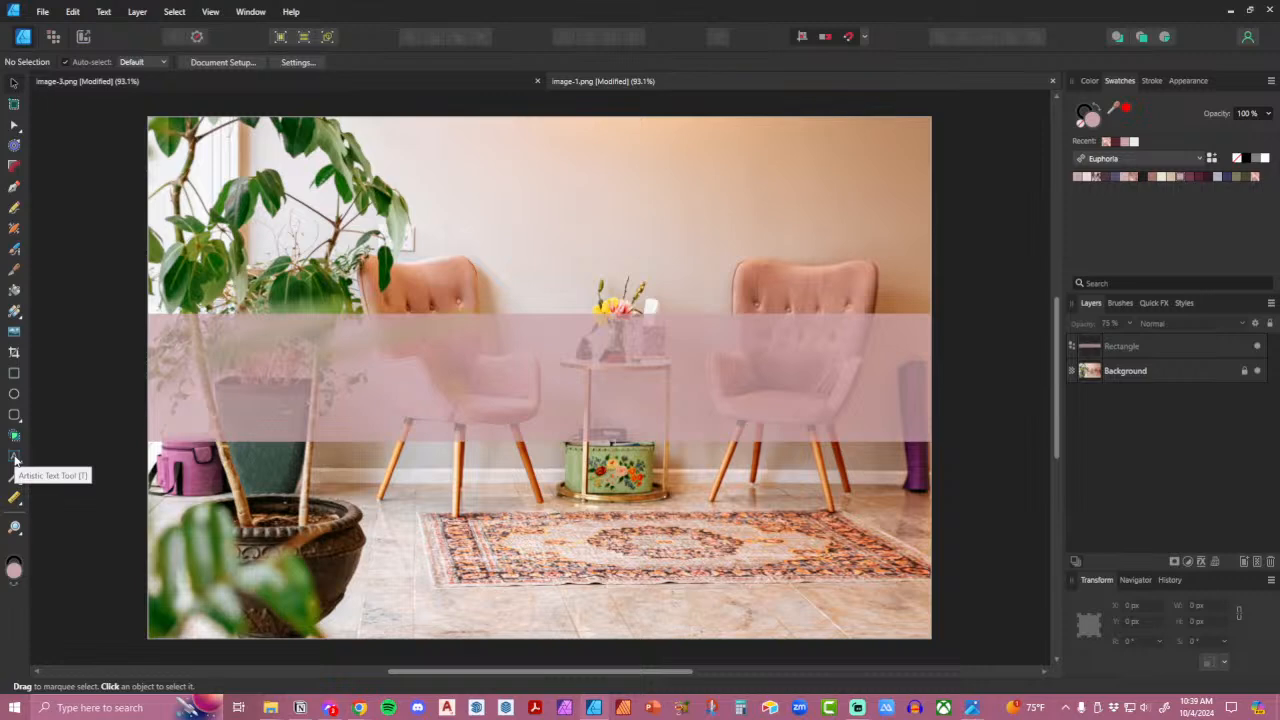
click(15, 458)
drag(372, 334, 340, 386)
drag(410, 424, 456, 548)
text(HOME)
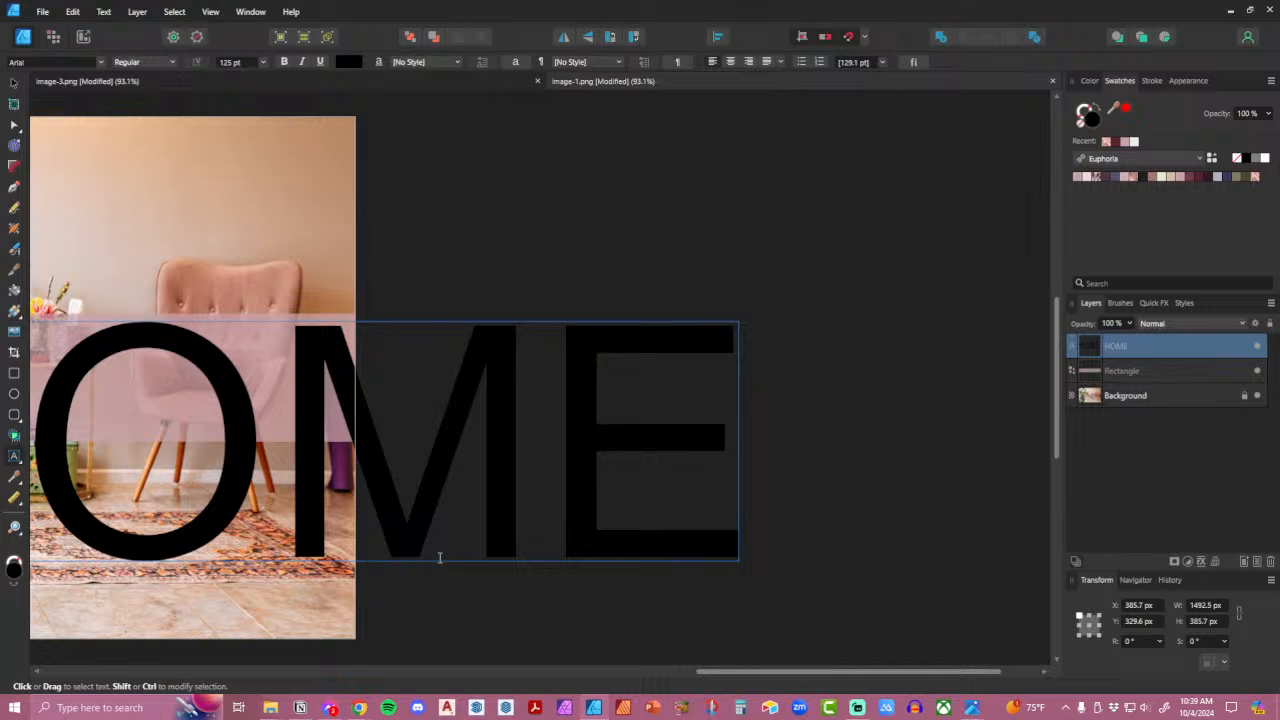
key(Escape)
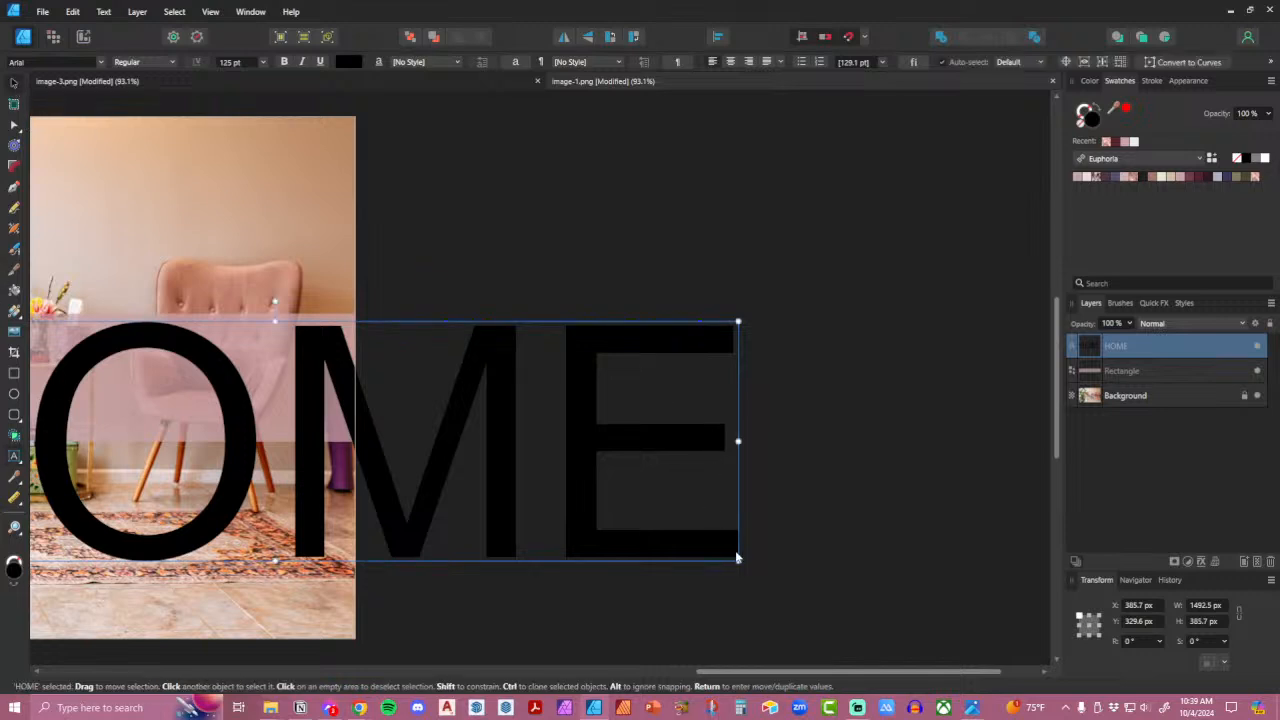
Scale the "HOME" text down to about 47 pt and centre it on the pink band.
drag(738, 561, 186, 398)
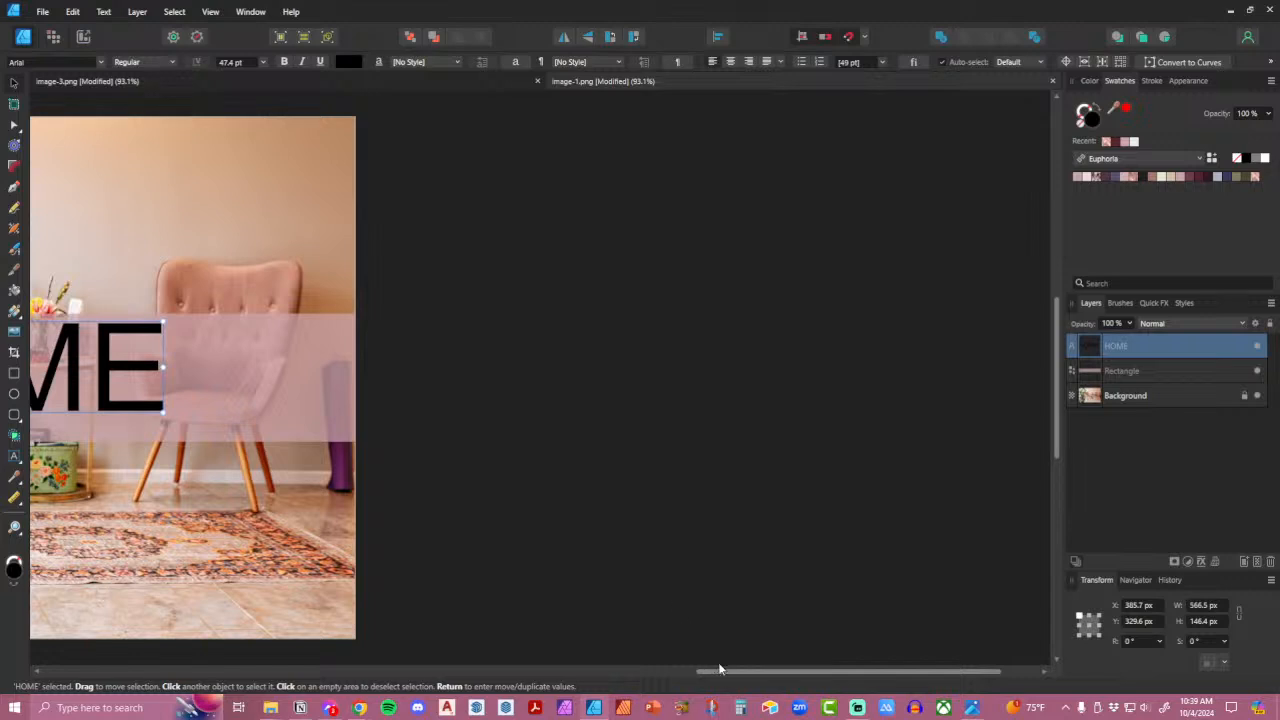
drag(718, 668, 367, 668)
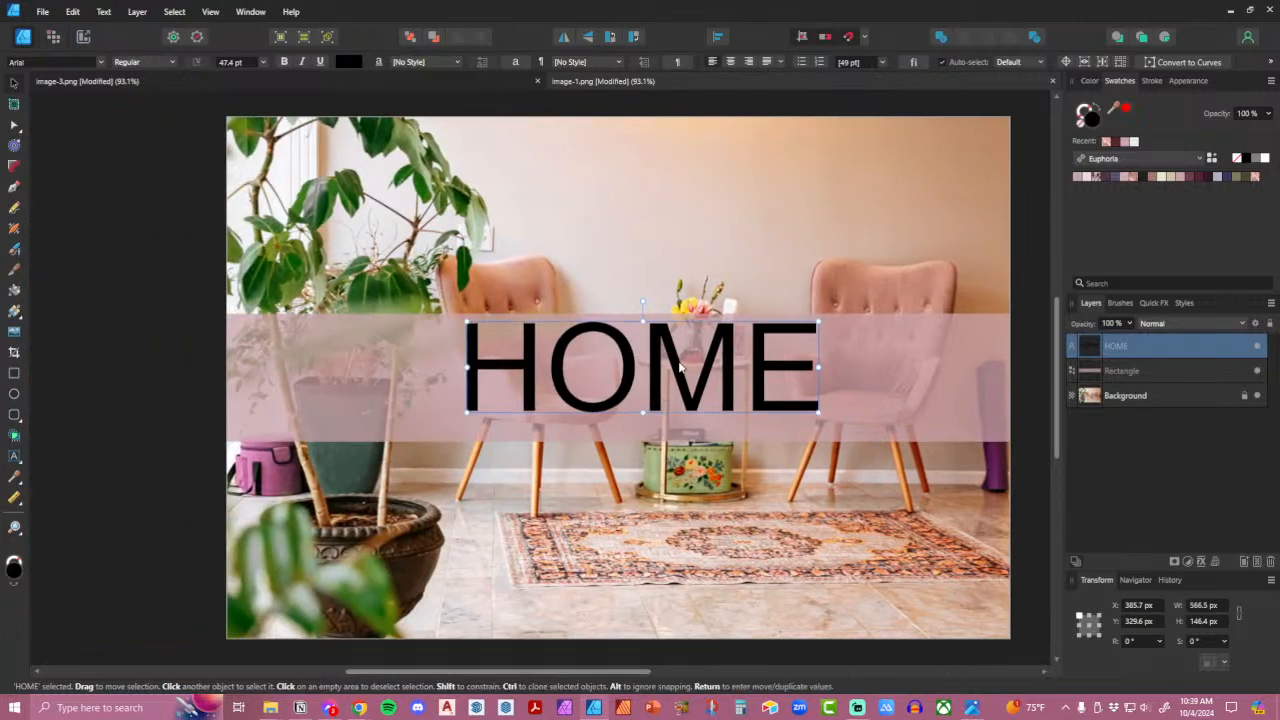
mouse_move(678, 368)
mouse_down()
mouse_move(599, 375)
mouse_move(657, 378)
mouse_up()
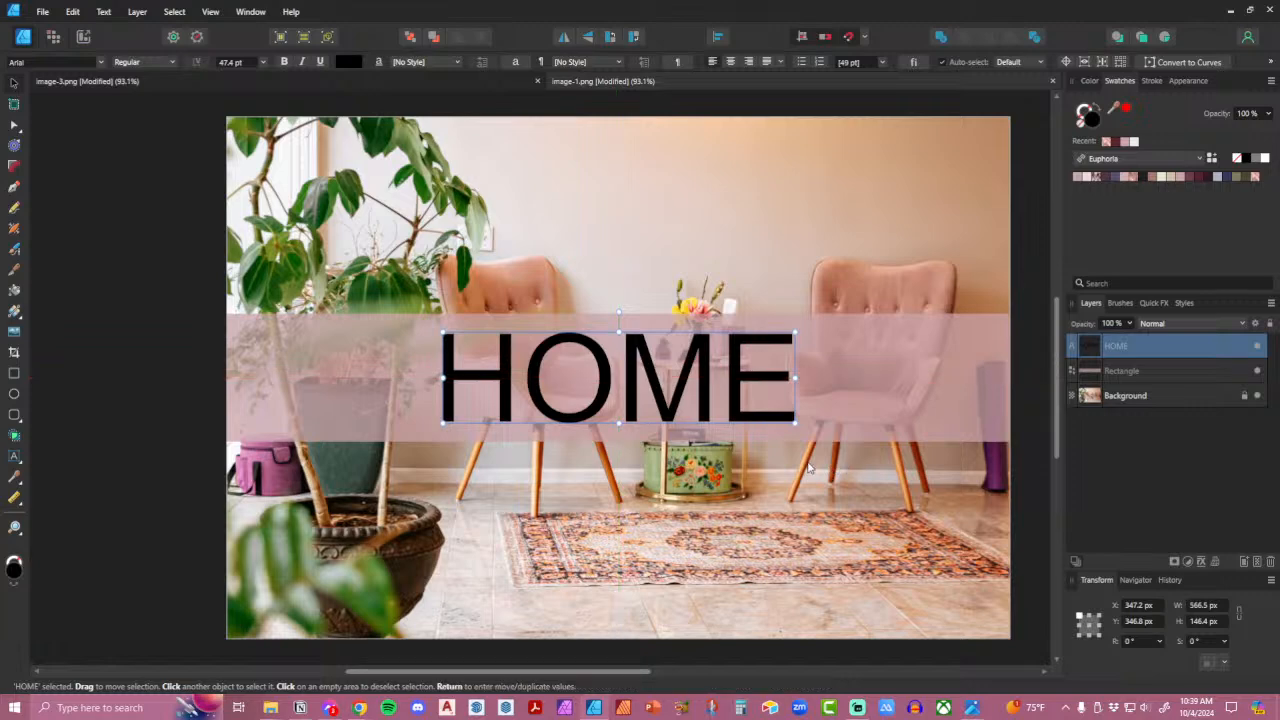
Create a text frame about 693 by 197 px on the wall above the chairs containing "HOME".
click(16, 460)
click(62, 474)
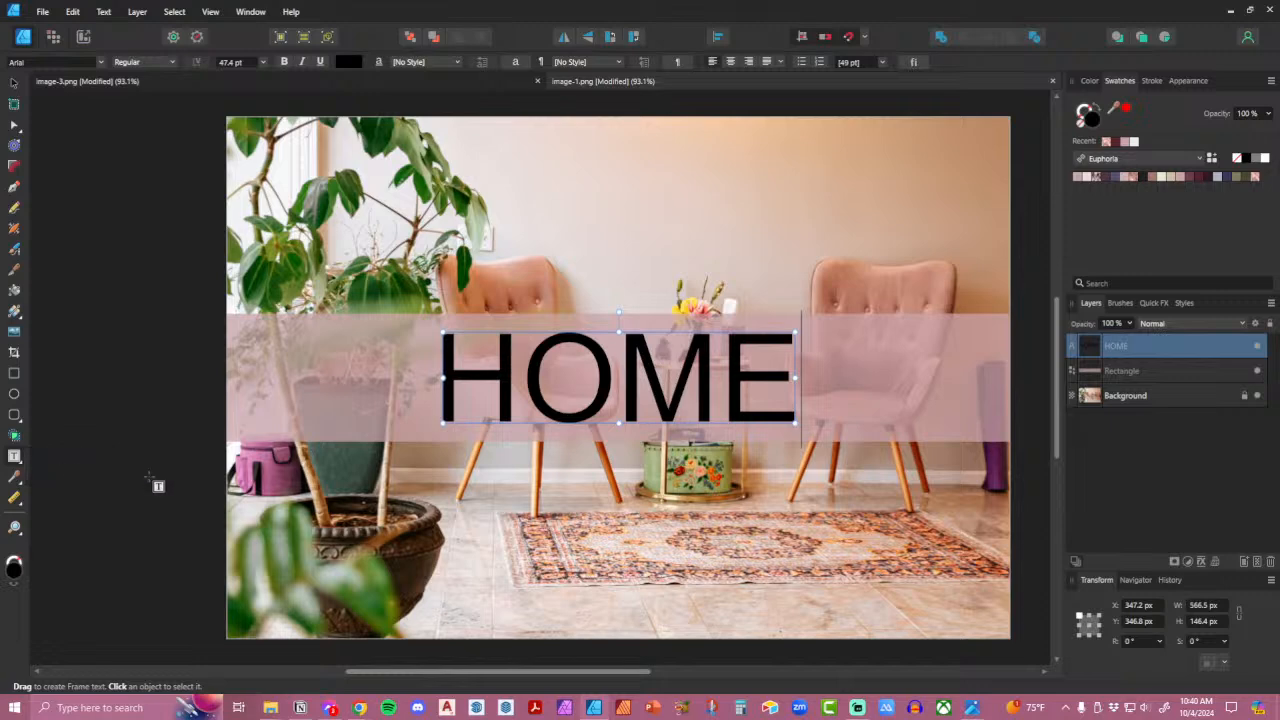
drag(525, 143, 960, 271)
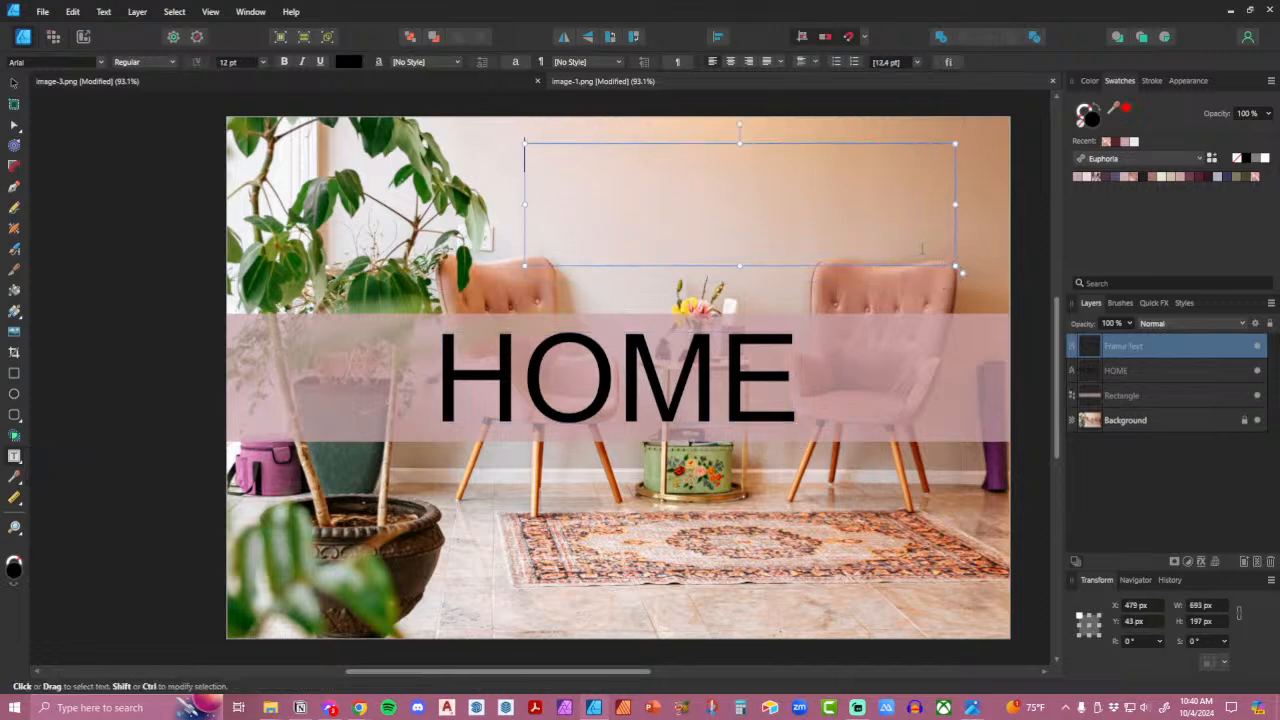
text(HOME)
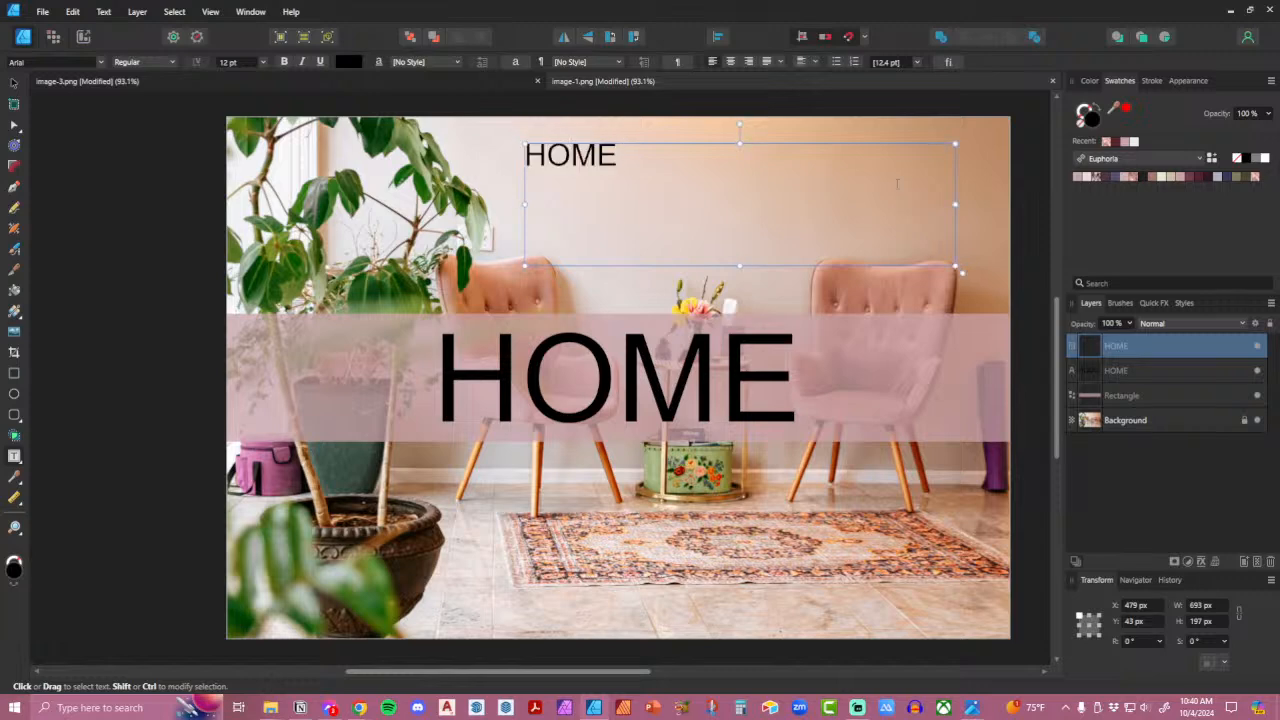
Centre the text horizontally and vertically inside the new frame.
click(730, 62)
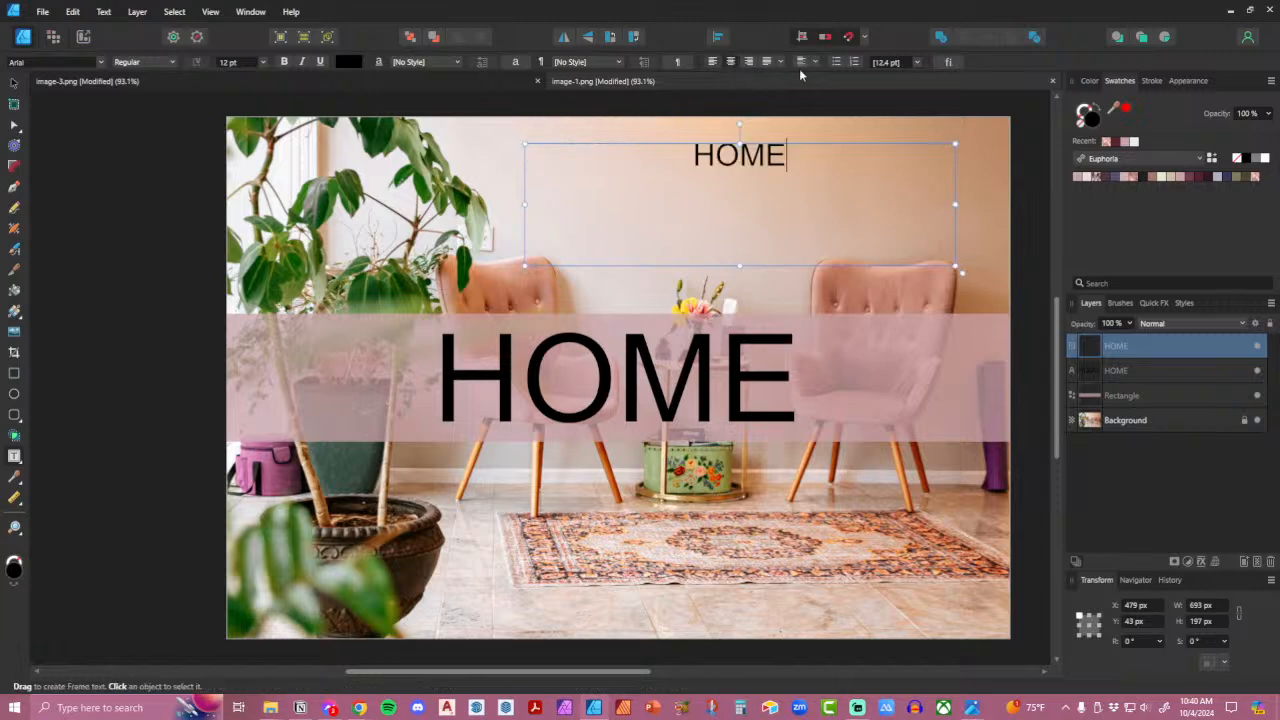
click(802, 62)
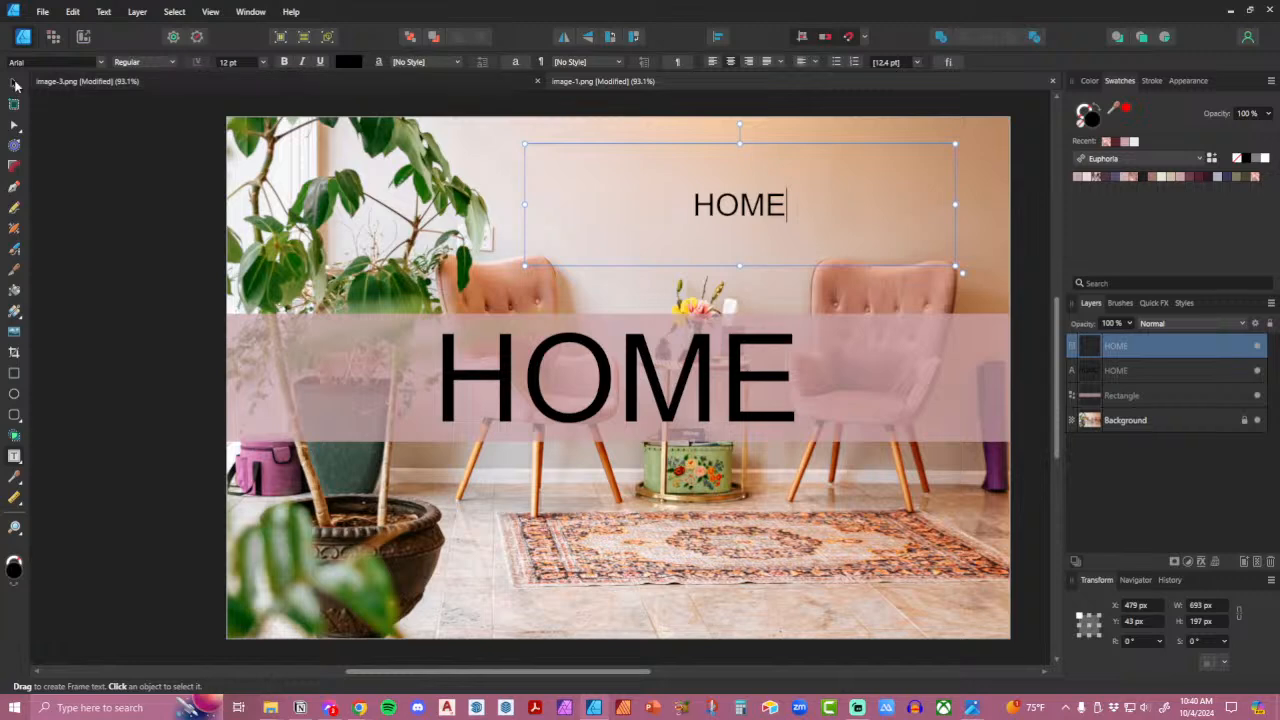
key(Escape)
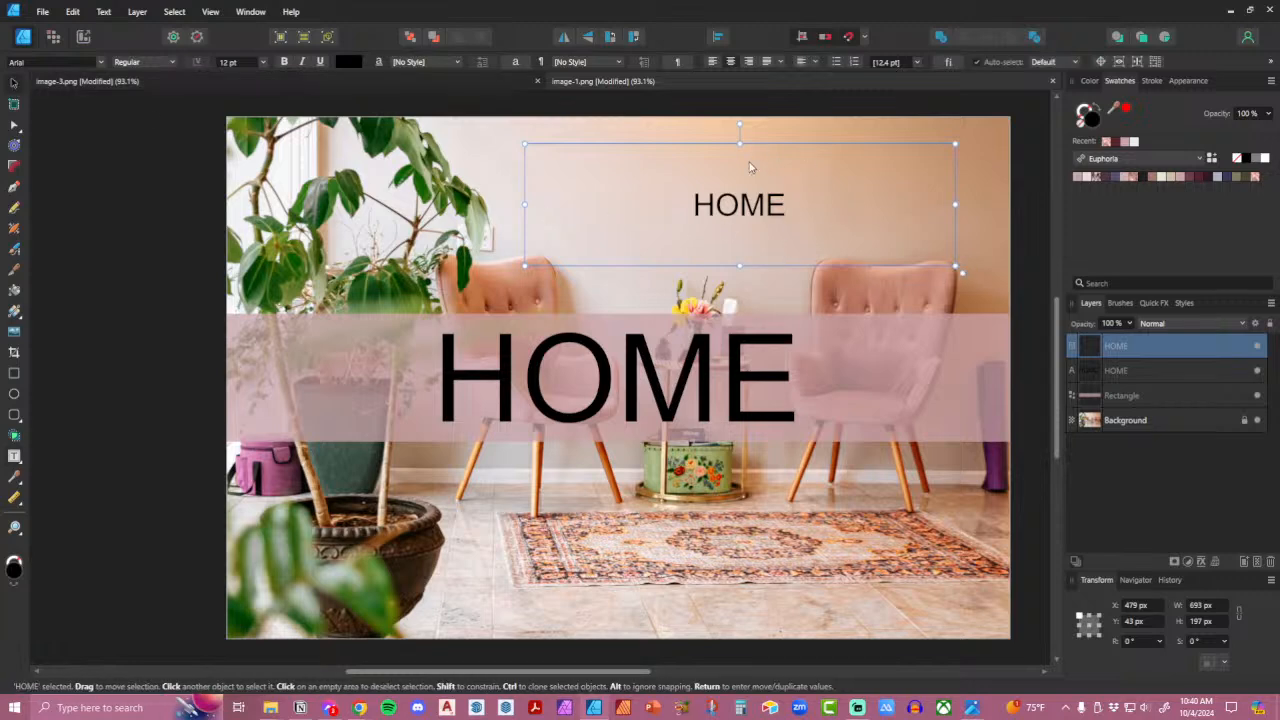
Resize the upper "HOME" text frame to about 490 by 134 px, with its text at about 11.3 pt.
drag(956, 268, 931, 260)
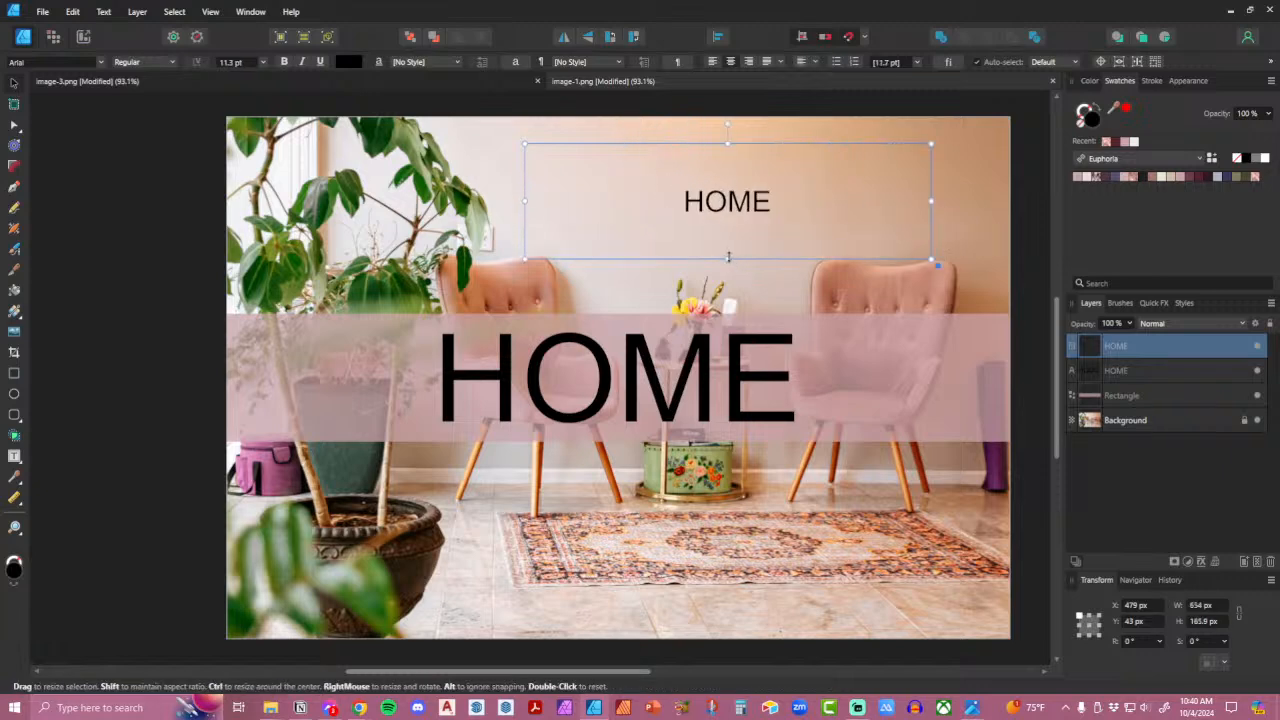
drag(728, 257, 730, 228)
drag(932, 184, 829, 184)
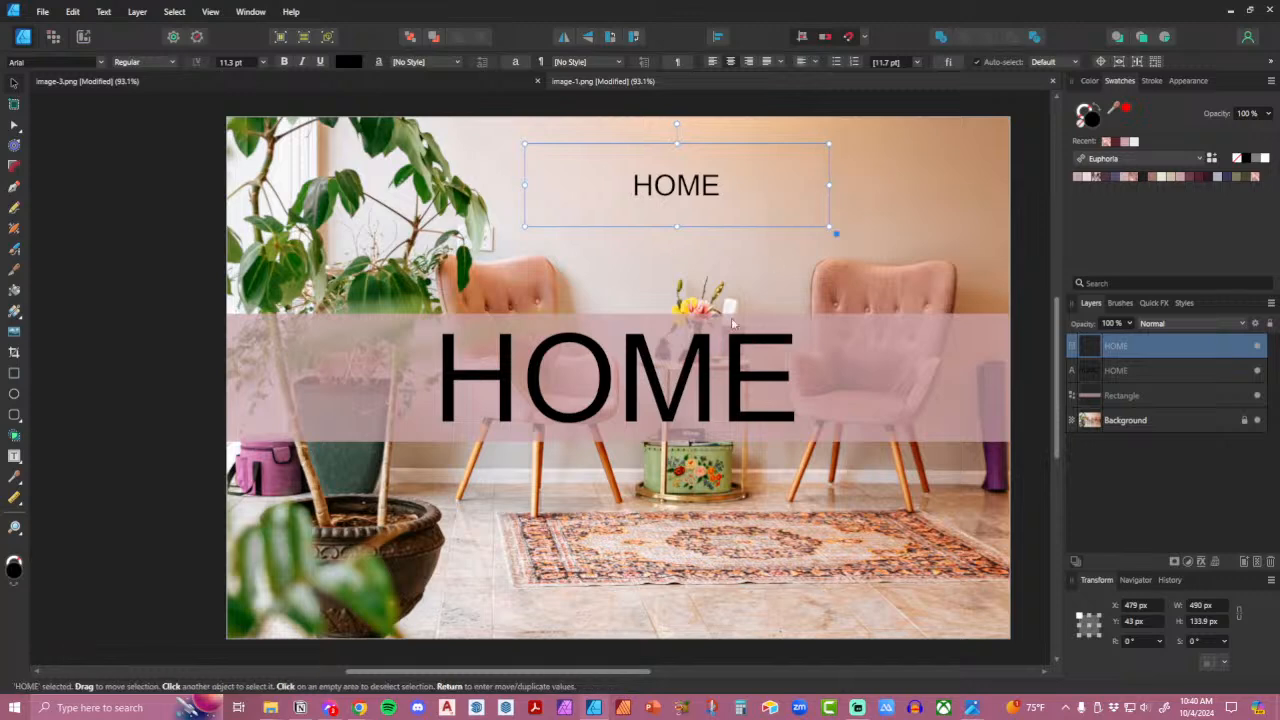
Try stretching the large "HOME" text taller and wider, undoing each stretch.
click(694, 376)
drag(620, 424, 815, 594)
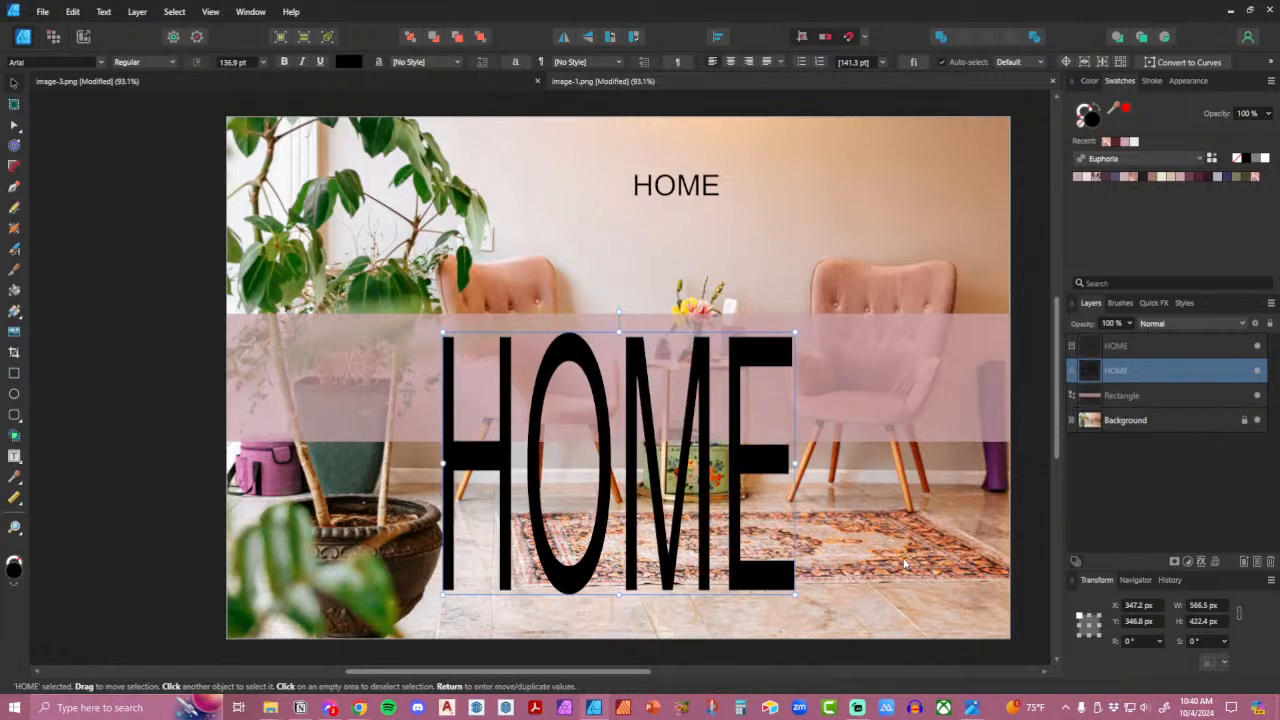
key(ctrl+z)
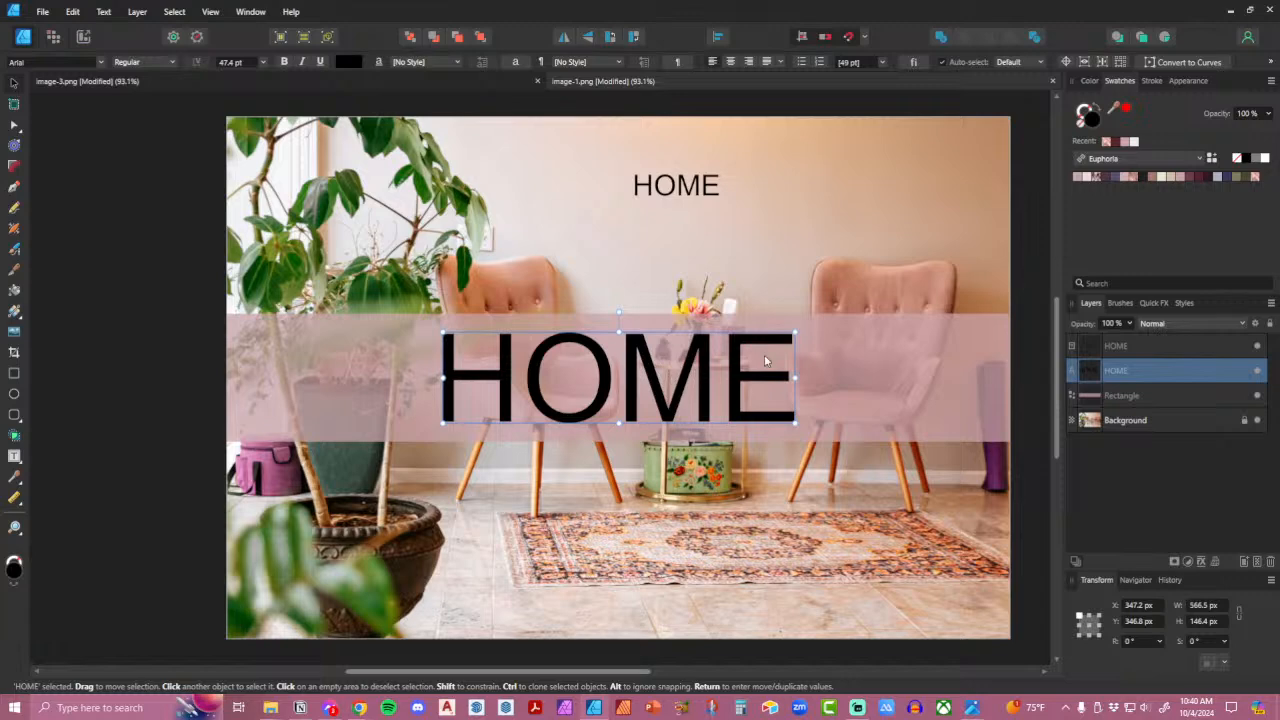
mouse_move(663, 398)
mouse_down()
mouse_move(590, 399)
mouse_move(671, 400)
mouse_move(656, 400)
mouse_up()
drag(797, 378, 960, 377)
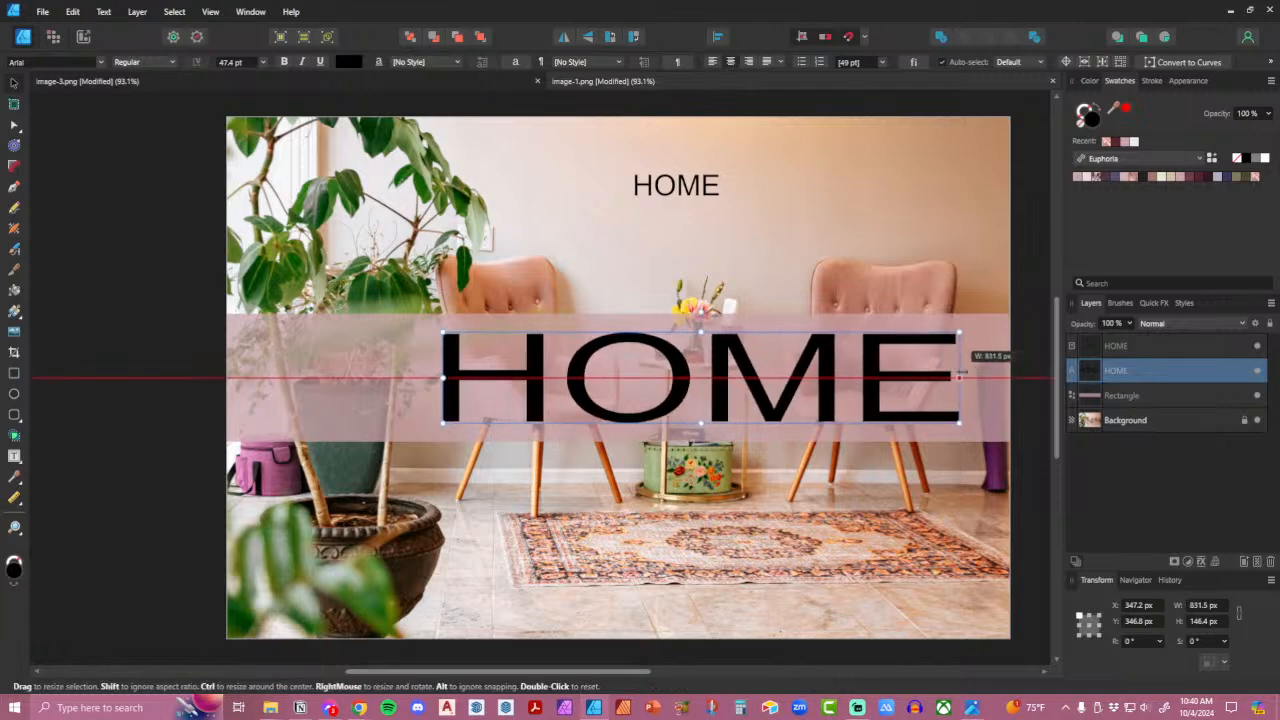
key(ctrl+z)
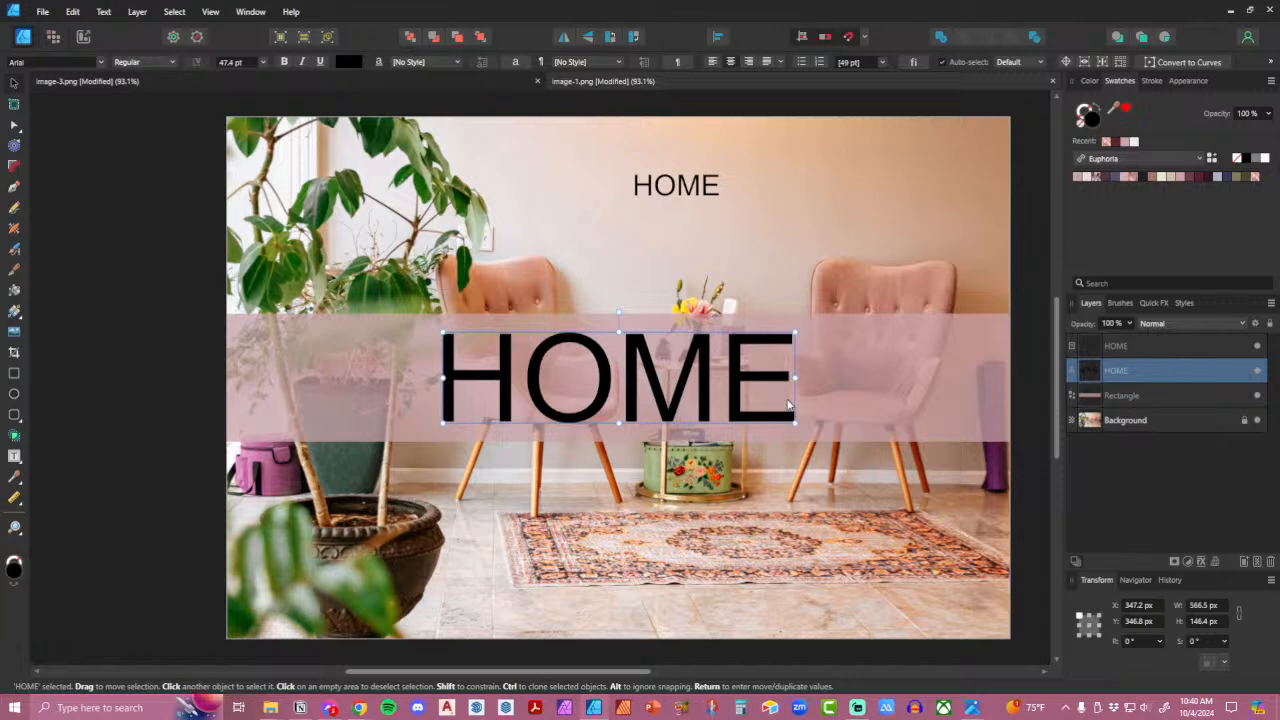
Try appending "DHSDH" to the large "HOME" text and remove the added letters.
double_click(789, 404)
text(DHSDH)
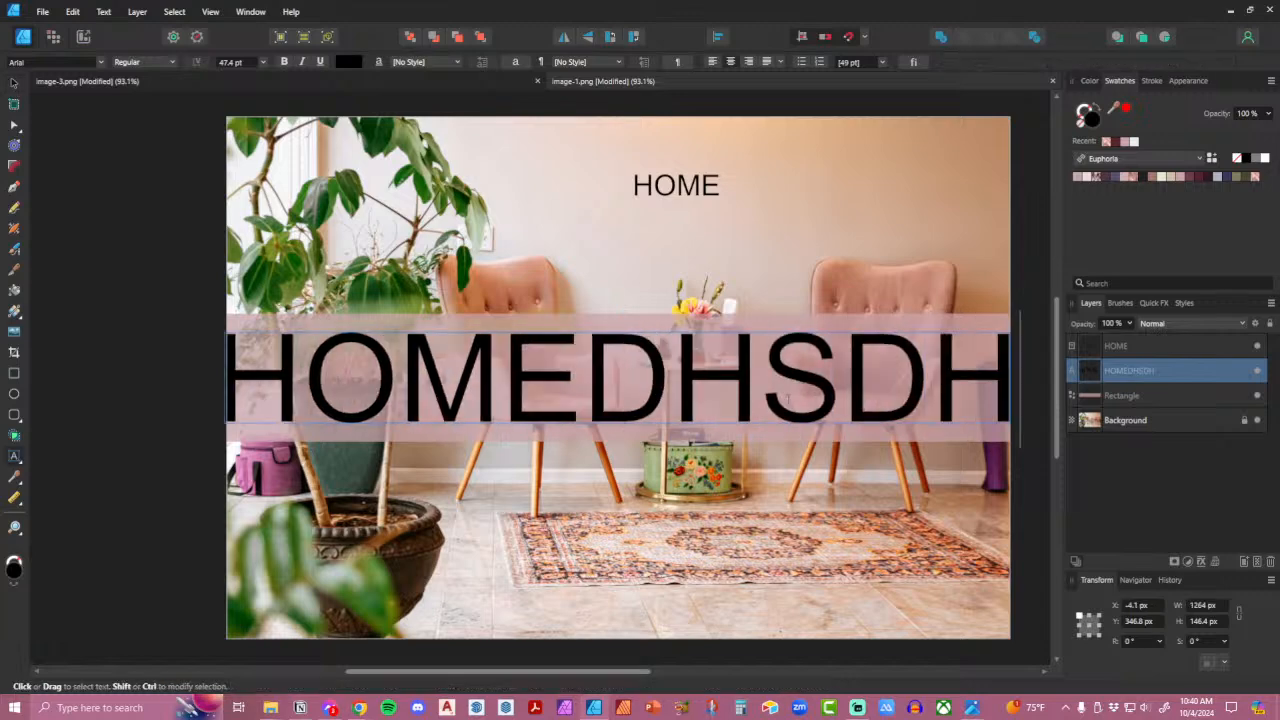
key(BackSpace)
key(BackSpace)
key(BackSpace)
key(BackSpace)
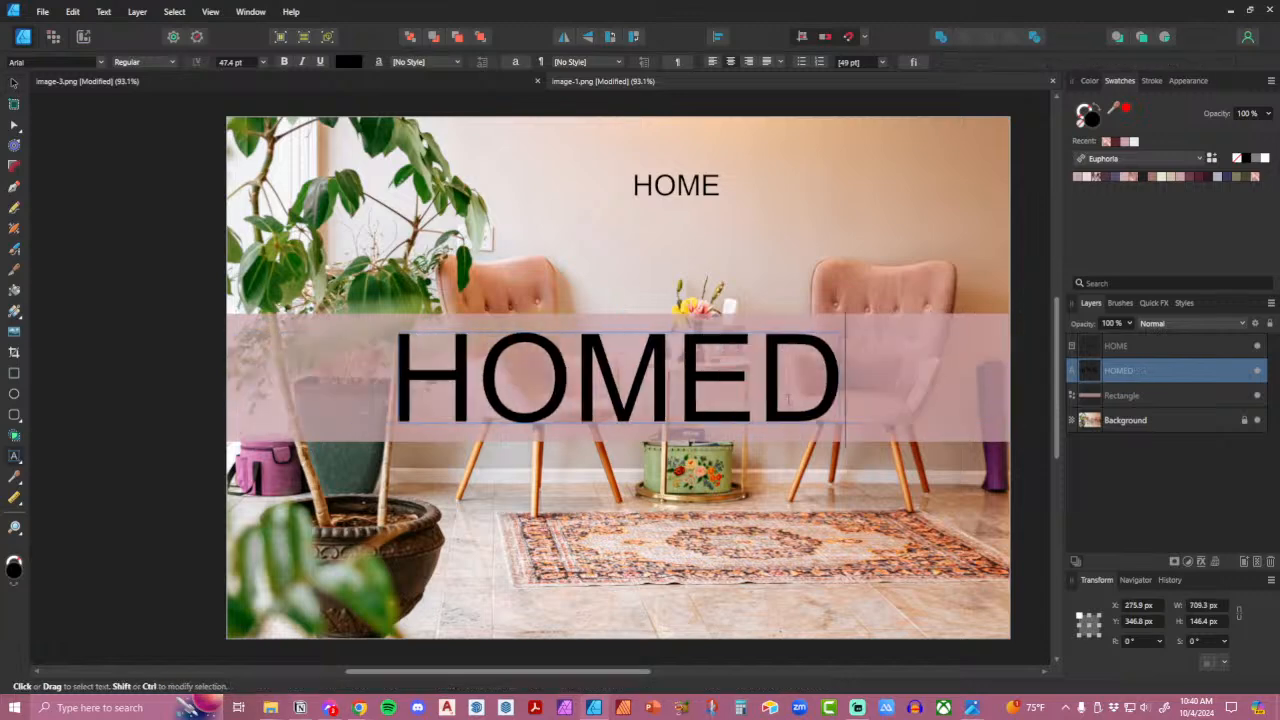
key(BackSpace)
key(Escape)
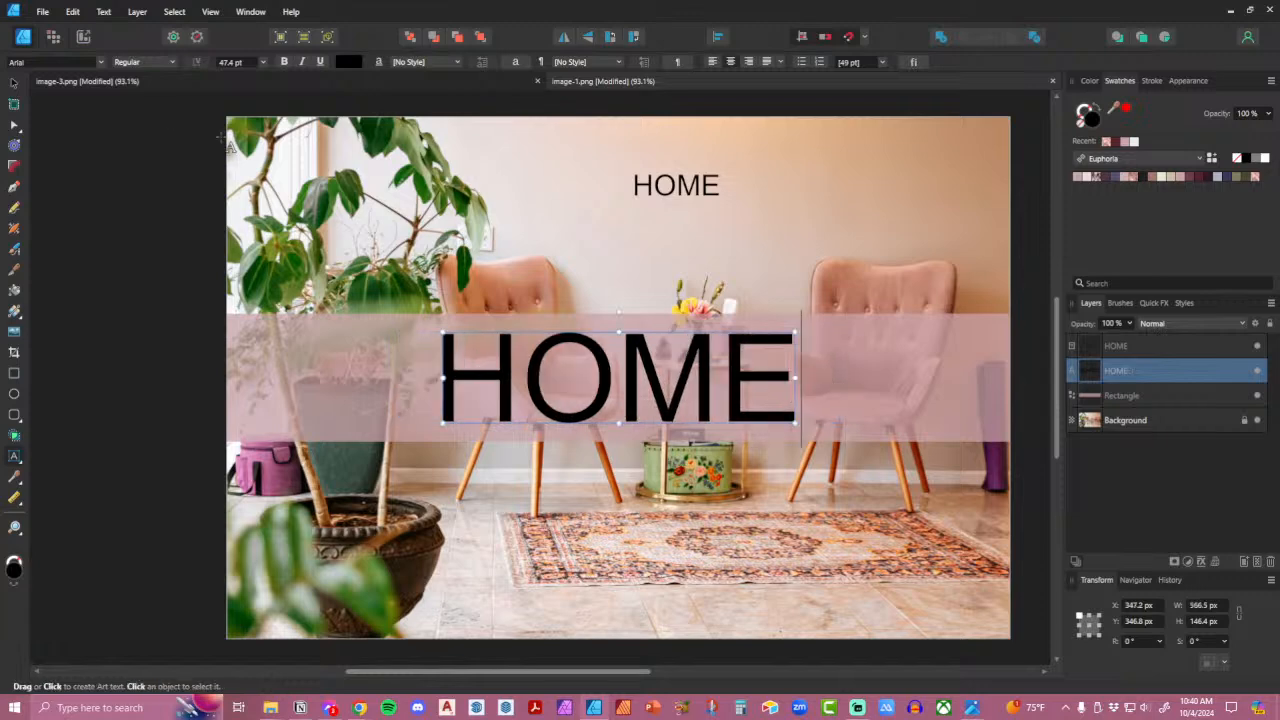
Delete the large "HOME" art text from the pink band, keeping the smaller framed text.
click(14, 84)
click(684, 188)
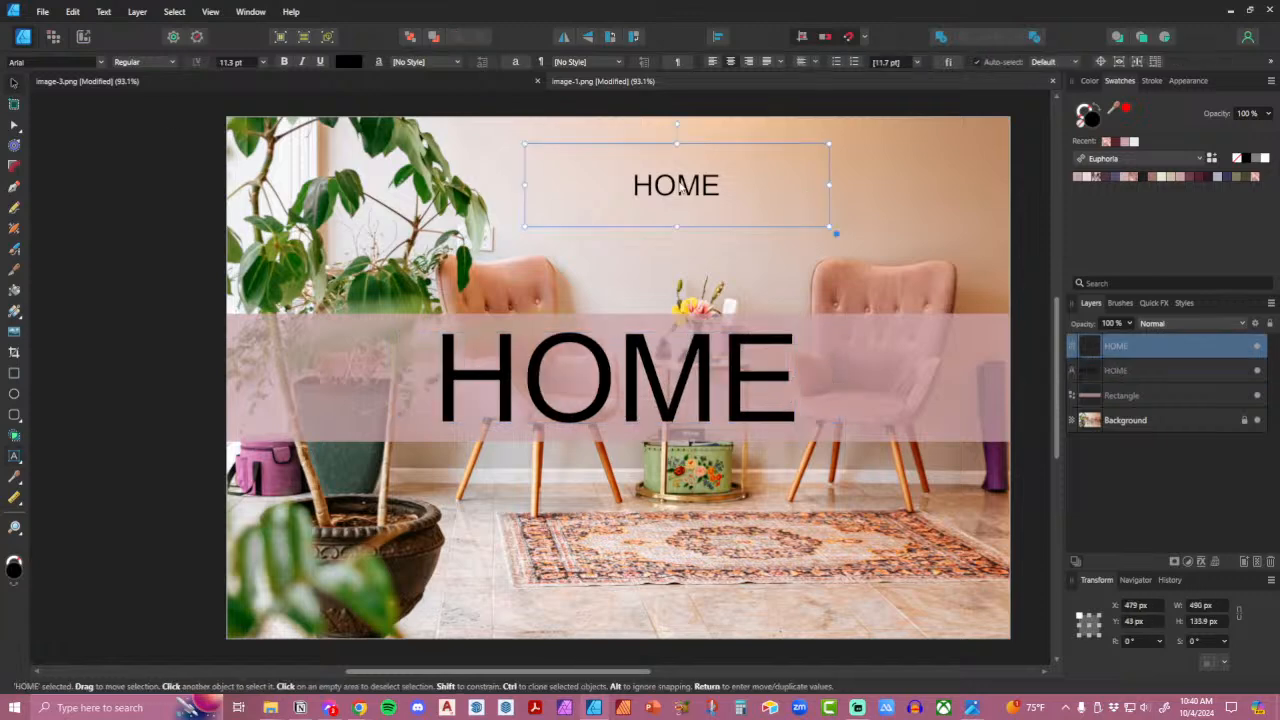
click(707, 367)
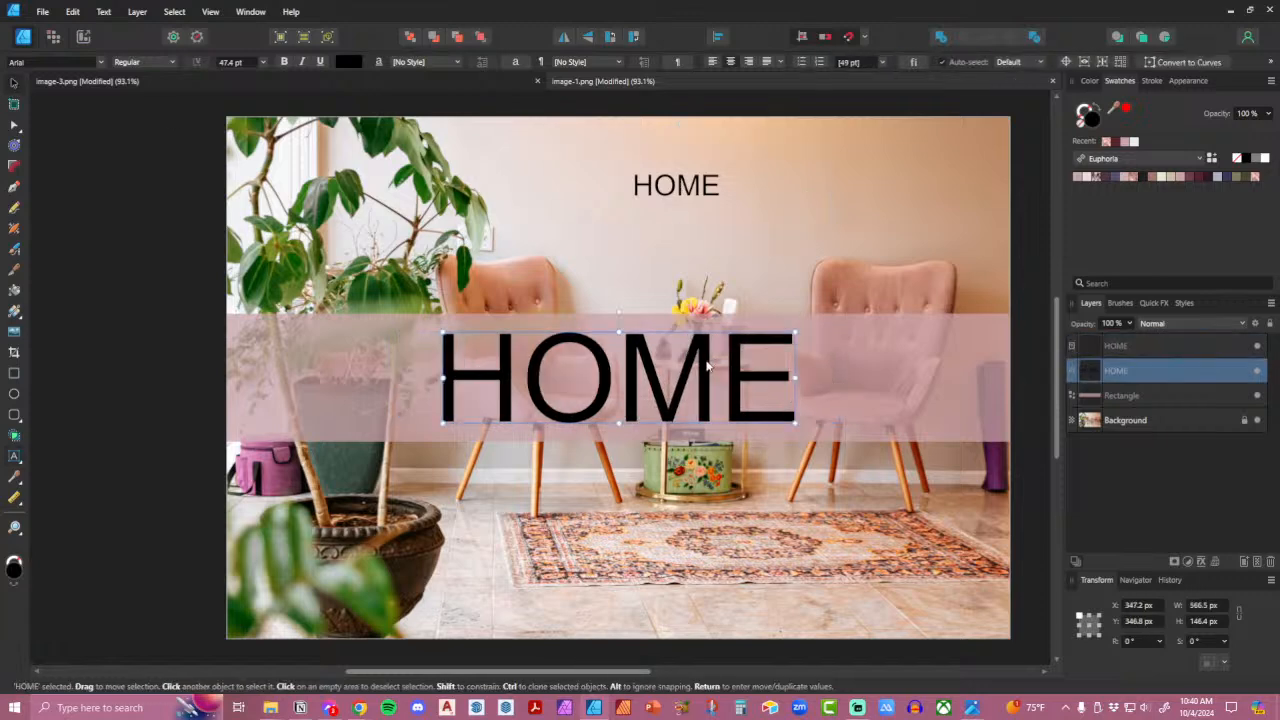
key(Delete)
Move the remaining "HOME" text frame onto the pink band and extend its height to the band's 206 px.
click(687, 213)
drag(686, 212, 625, 381)
drag(619, 335, 619, 314)
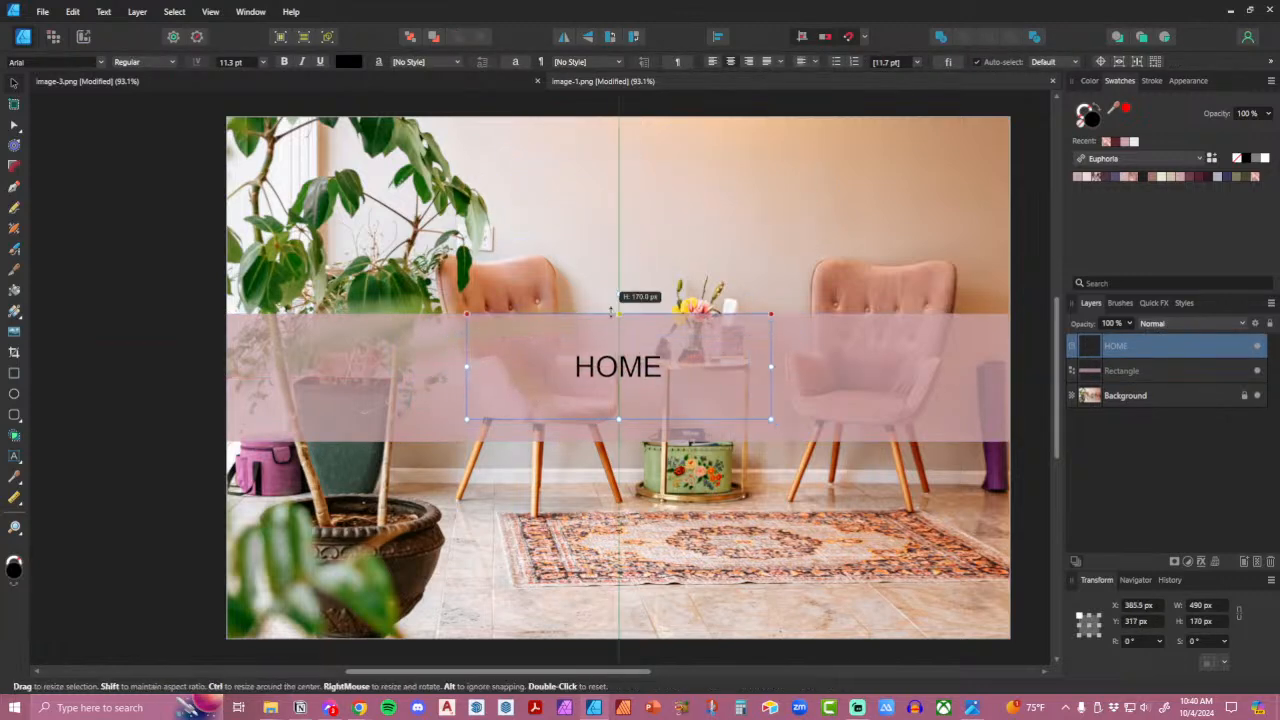
drag(619, 419, 619, 441)
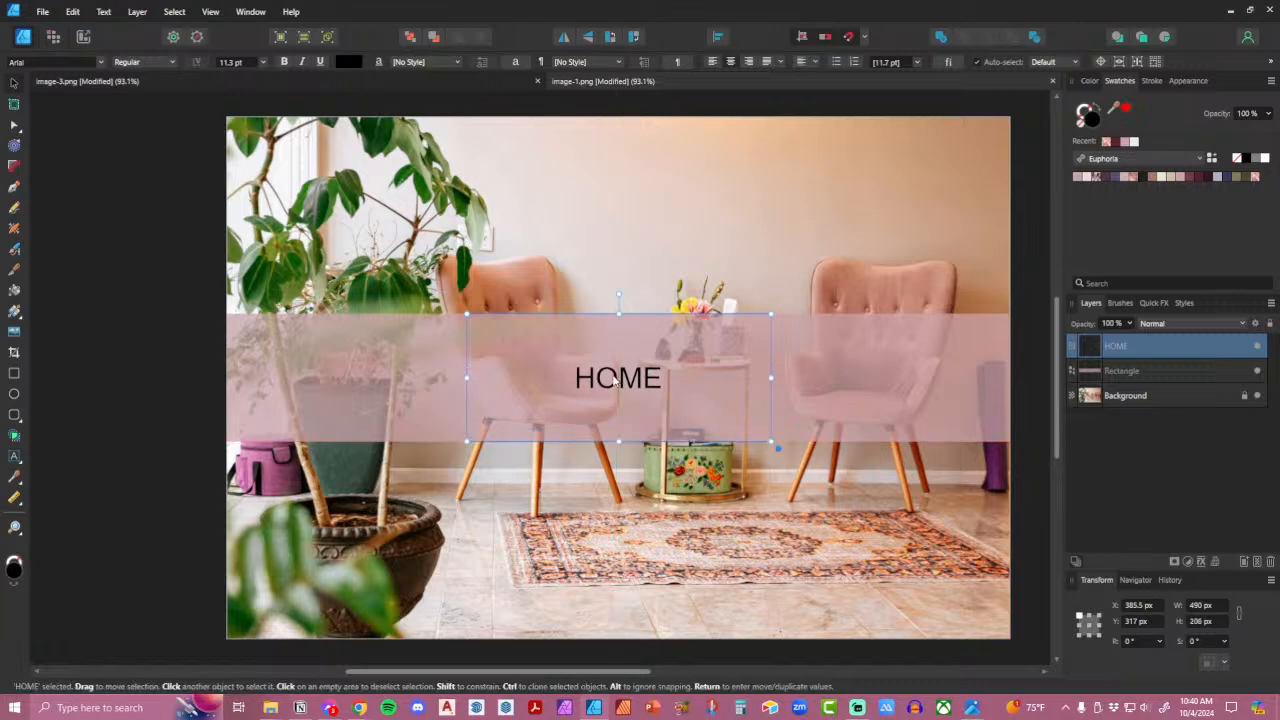
Set the framed "HOME" text to 30 pt and widen its frame to about 626 px, centred on the band.
click(263, 62)
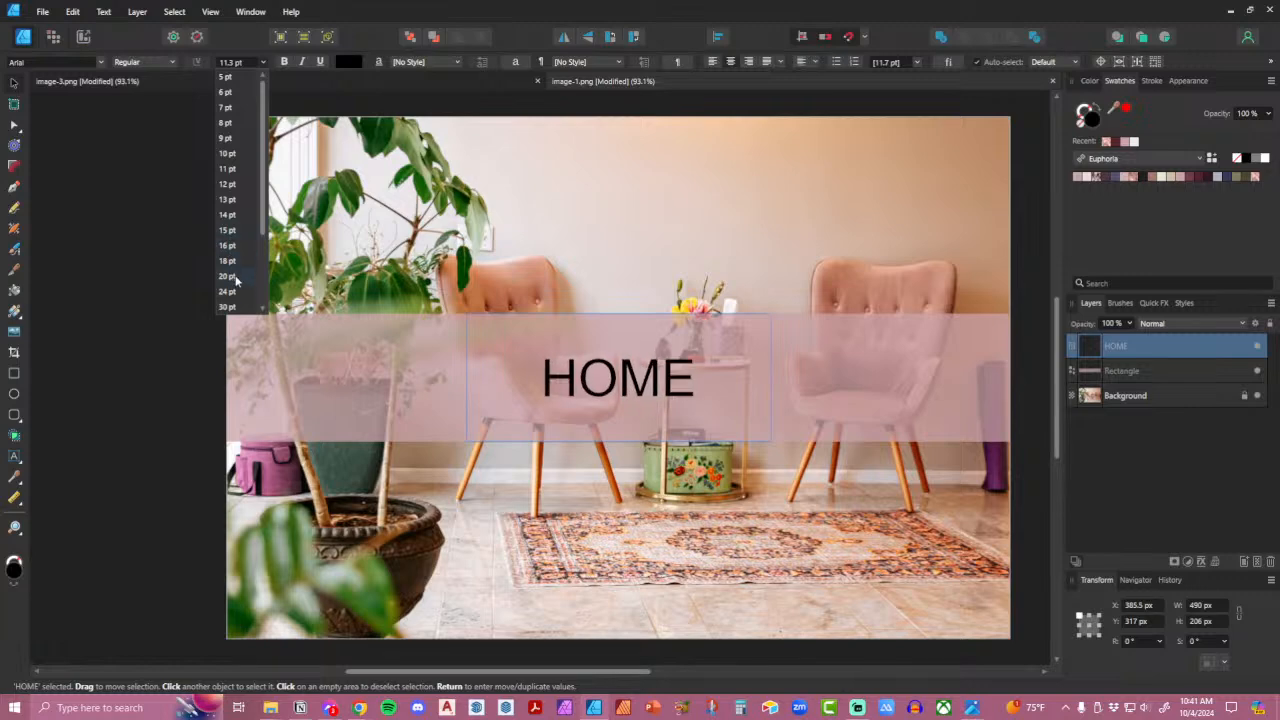
click(228, 306)
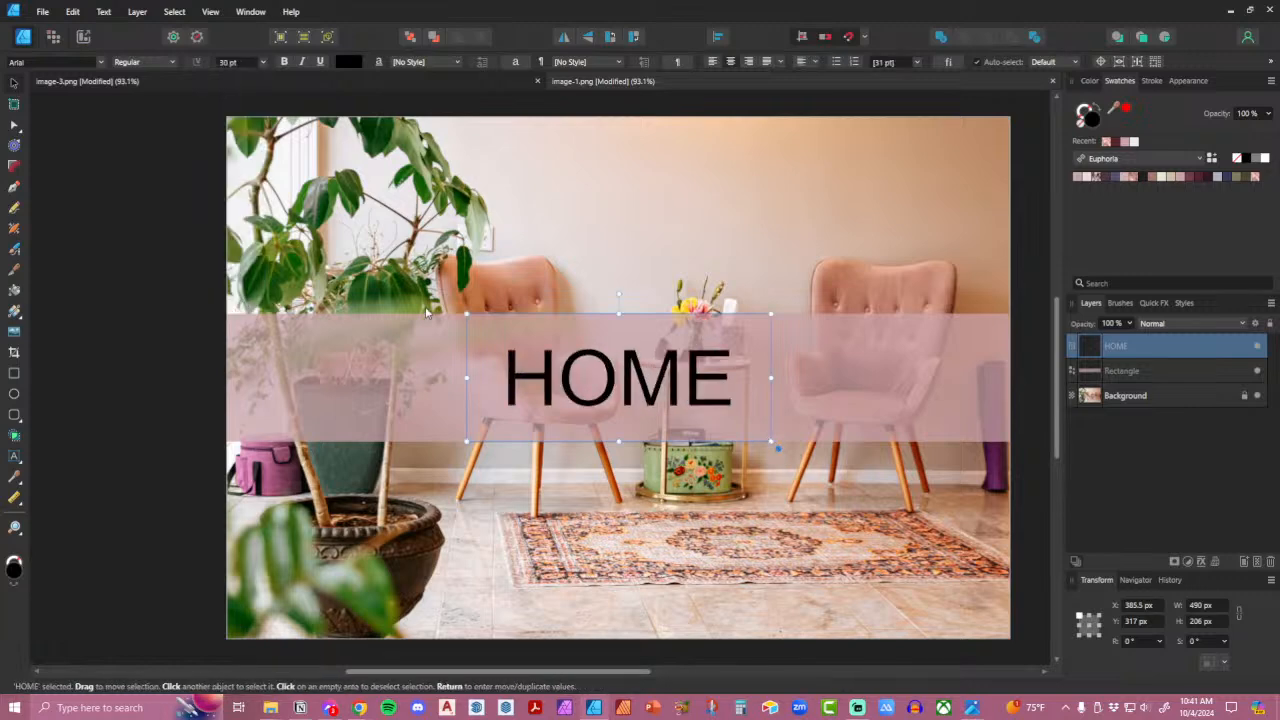
drag(466, 314, 382, 315)
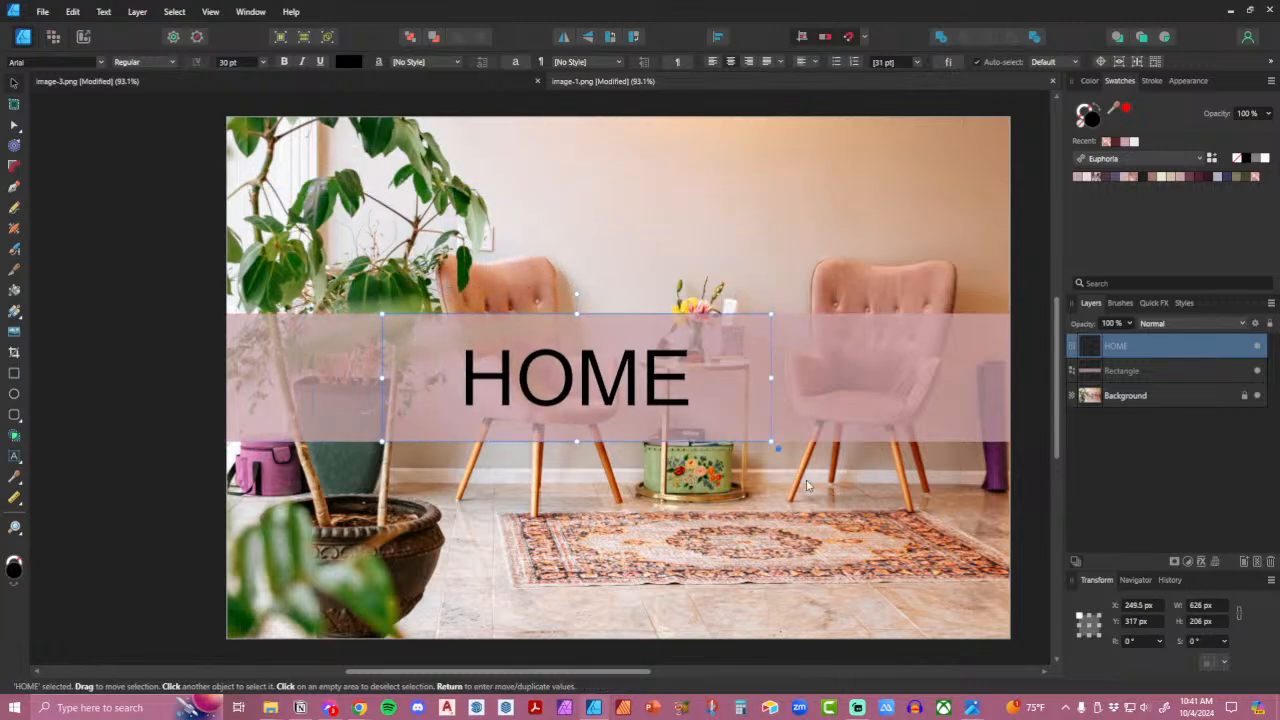
mouse_move(777, 449)
mouse_down()
mouse_move(537, 343)
mouse_move(586, 343)
mouse_move(452, 321)
mouse_move(440, 340)
mouse_move(472, 358)
mouse_move(405, 352)
mouse_move(373, 330)
mouse_move(778, 441)
mouse_up()
drag(568, 398, 611, 393)
click(1035, 406)
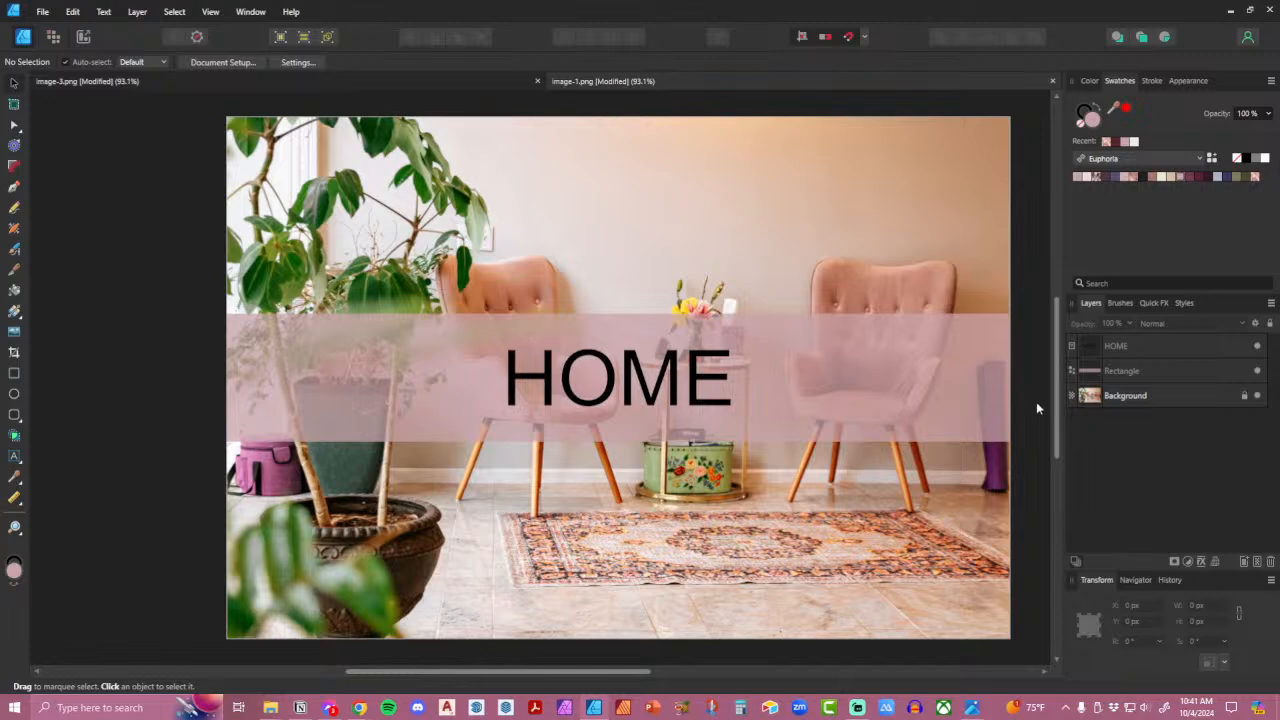
Check the title in image-3.png and set the "HOME" text in image-1.png to the Happy_New_Year font.
click(640, 362)
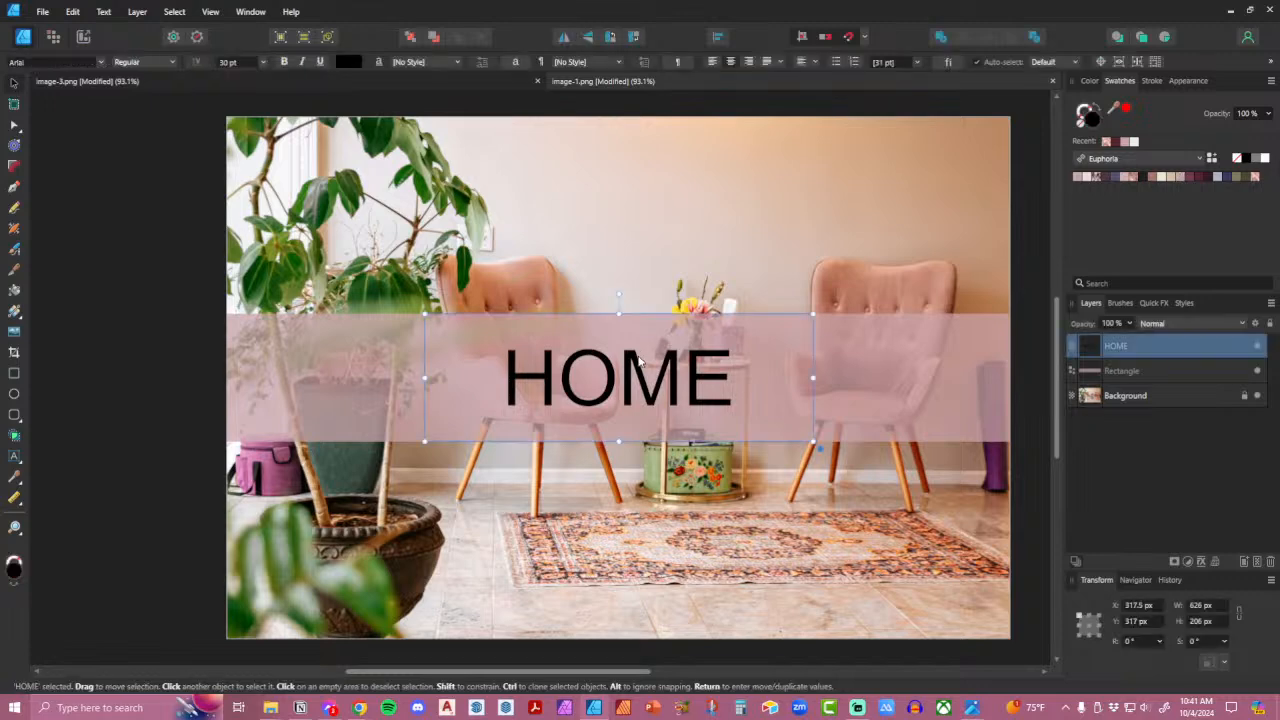
click(310, 87)
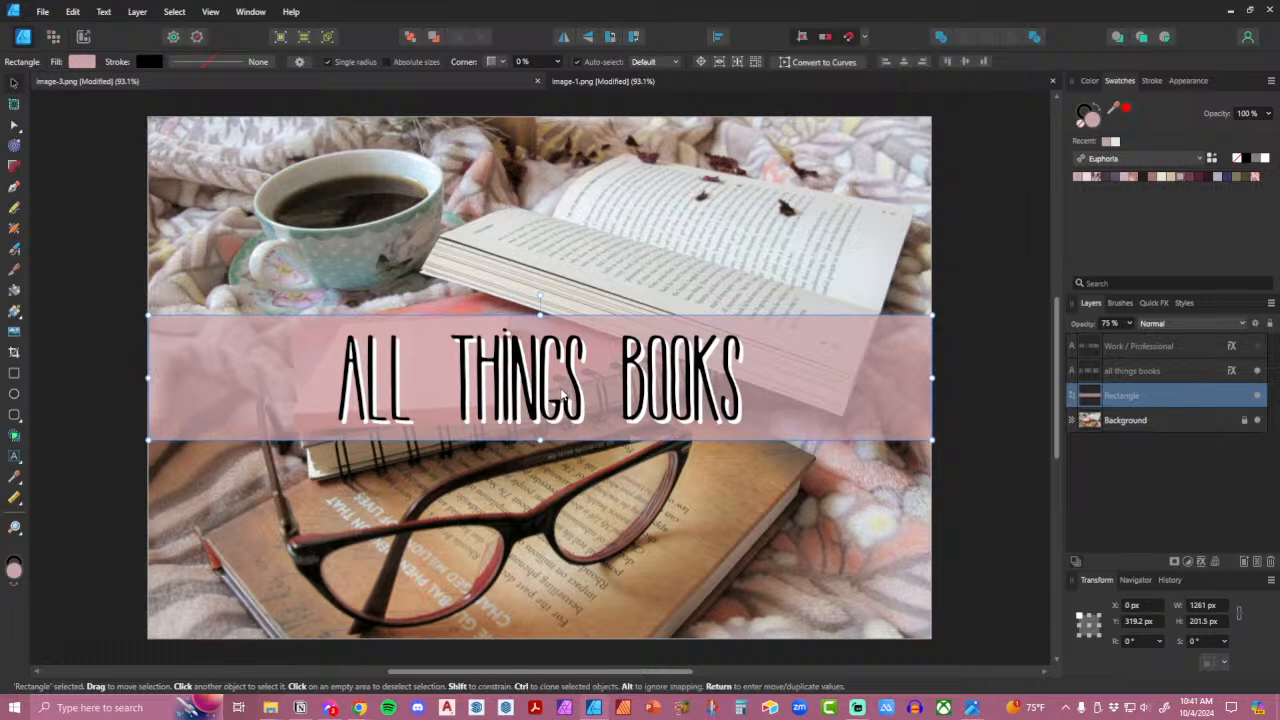
click(674, 84)
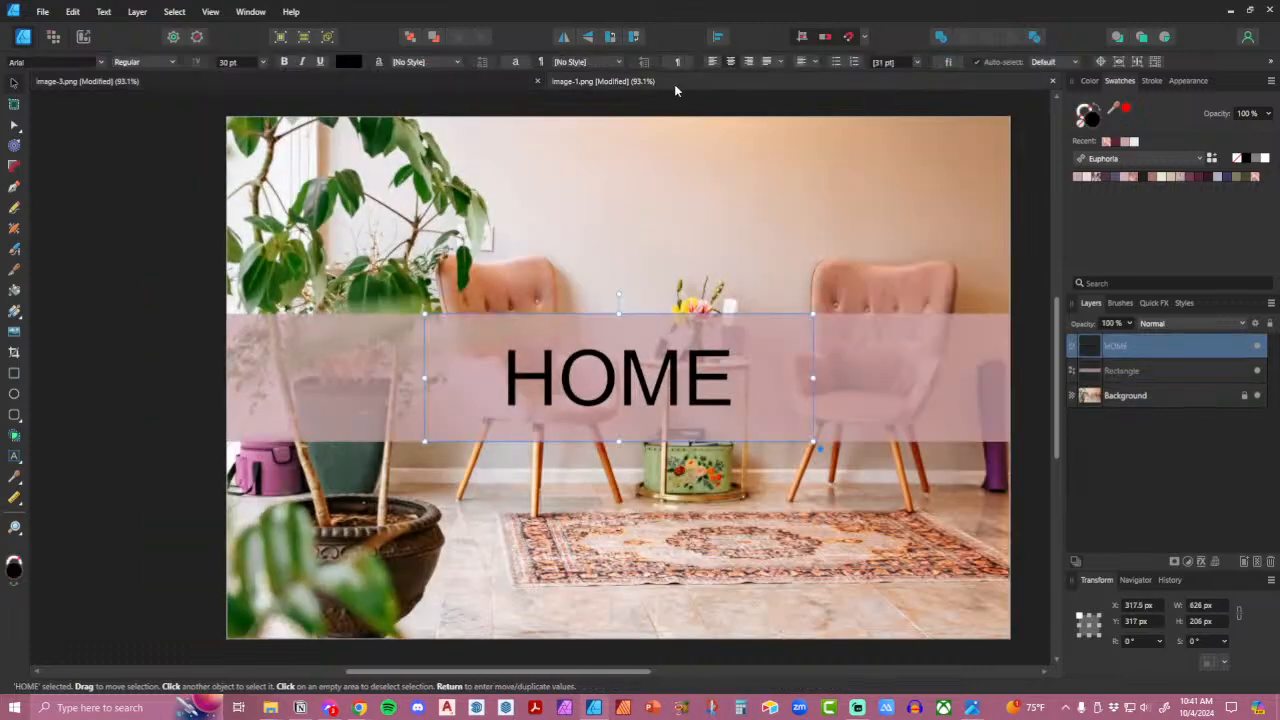
click(101, 62)
click(44, 78)
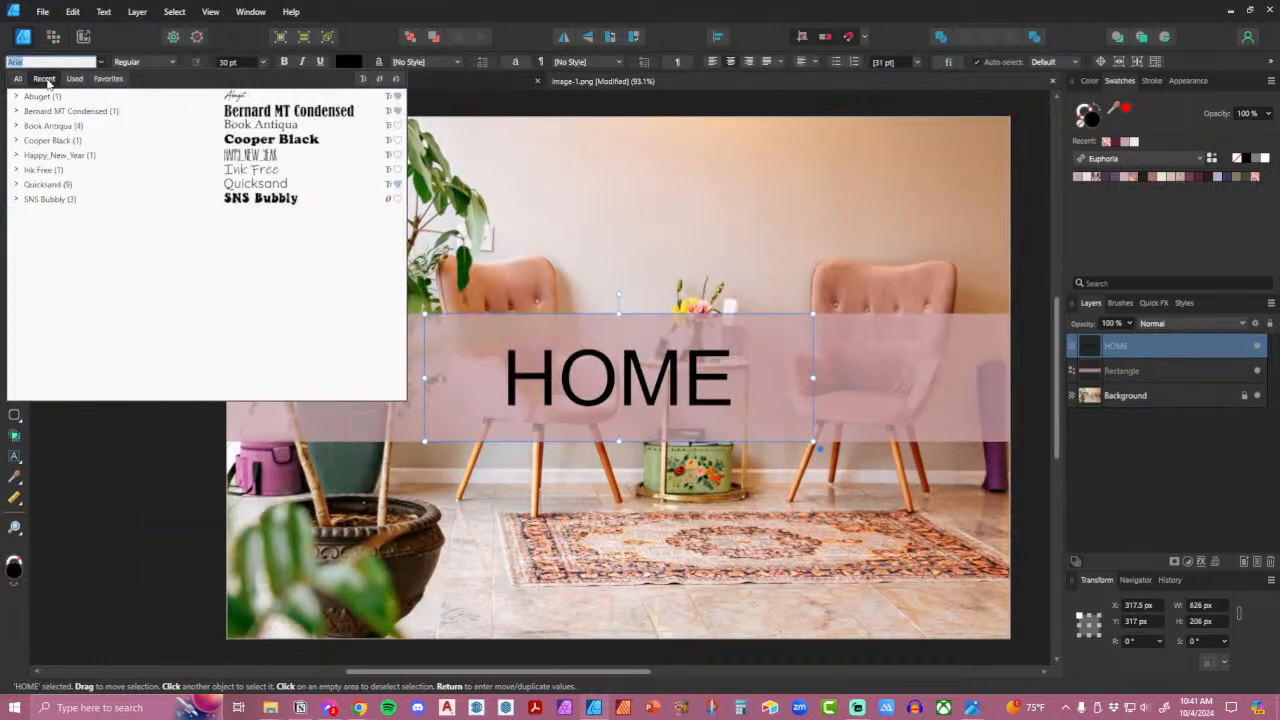
click(206, 156)
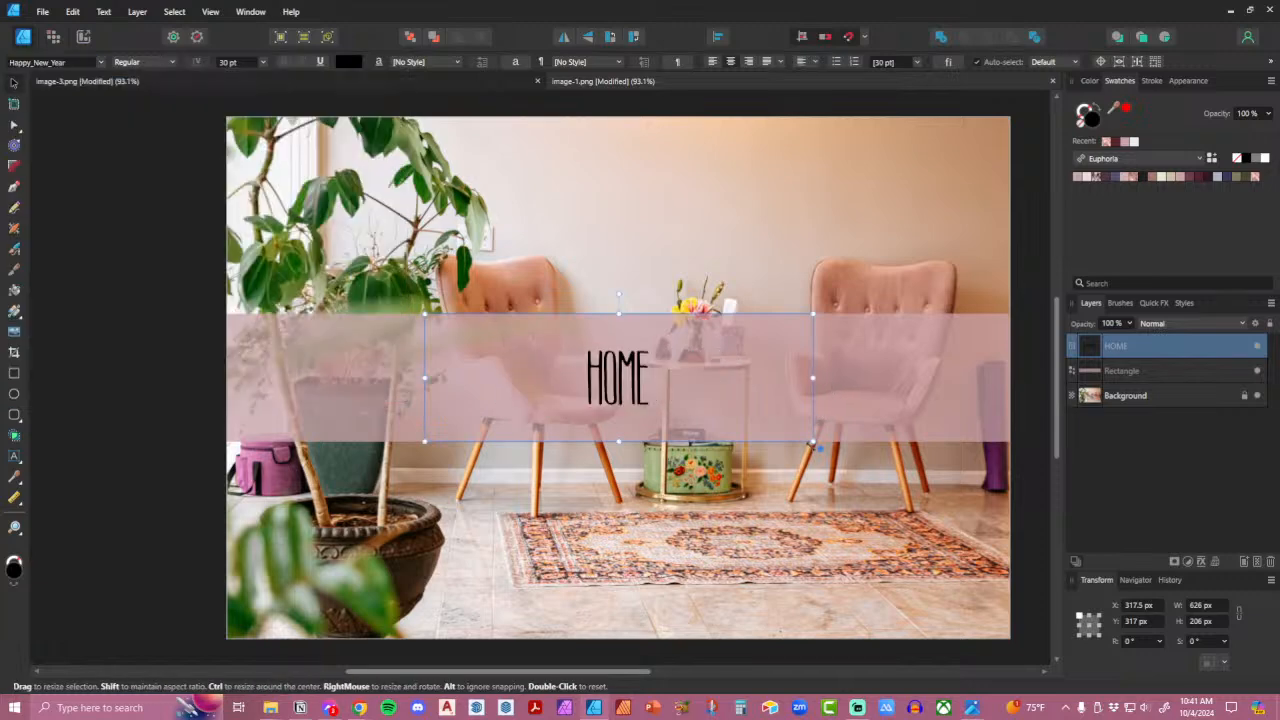
Check the title's font size in image-3.png and set the "HOME" text in image-1.png to 50 pt.
click(88, 81)
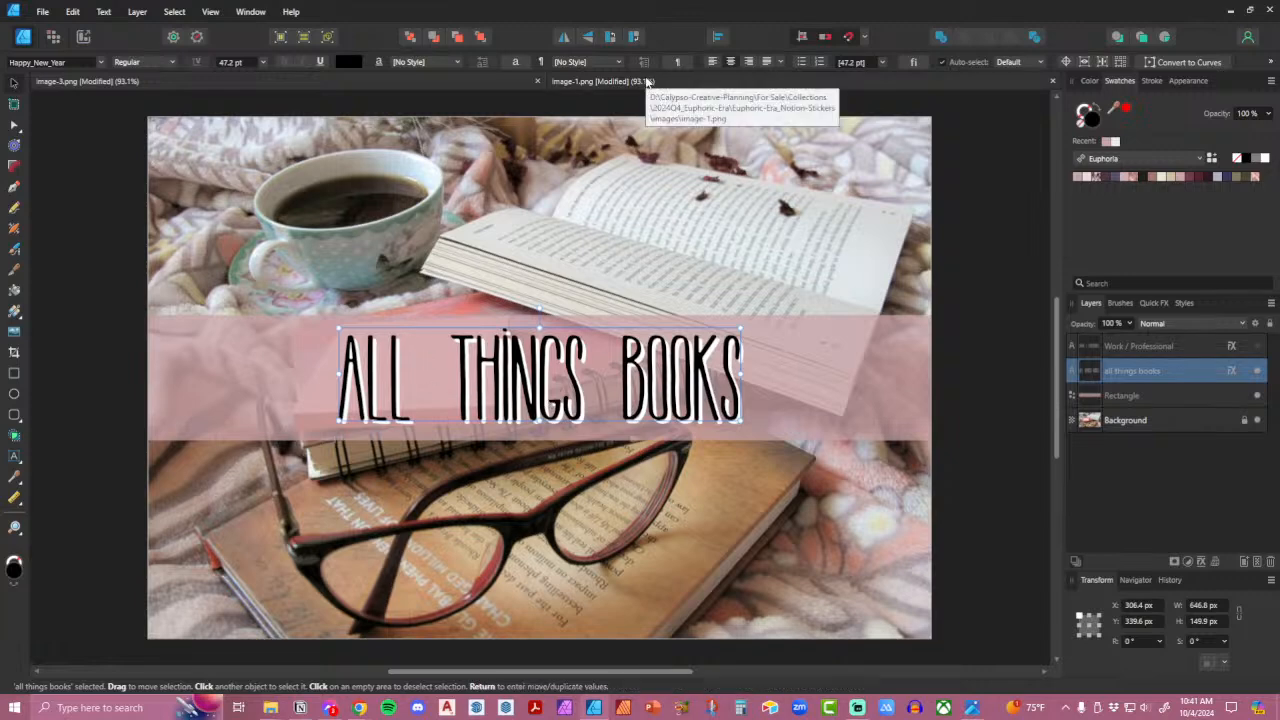
click(603, 81)
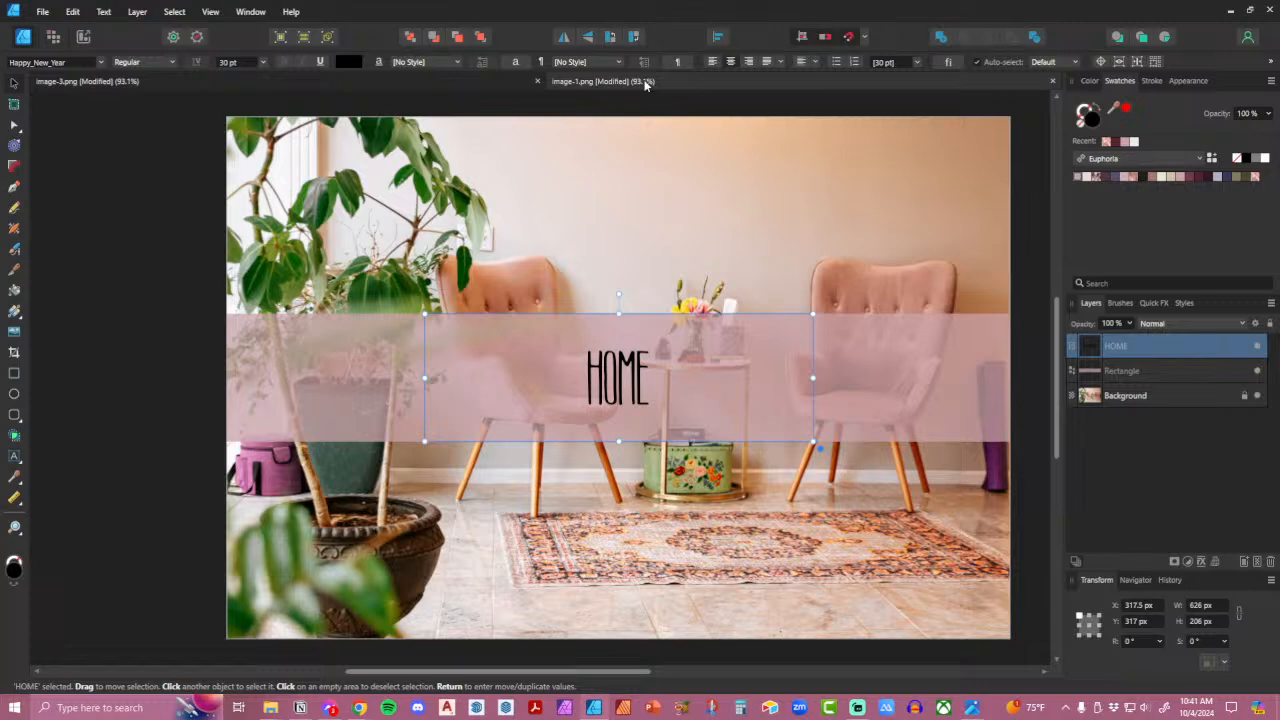
click(262, 62)
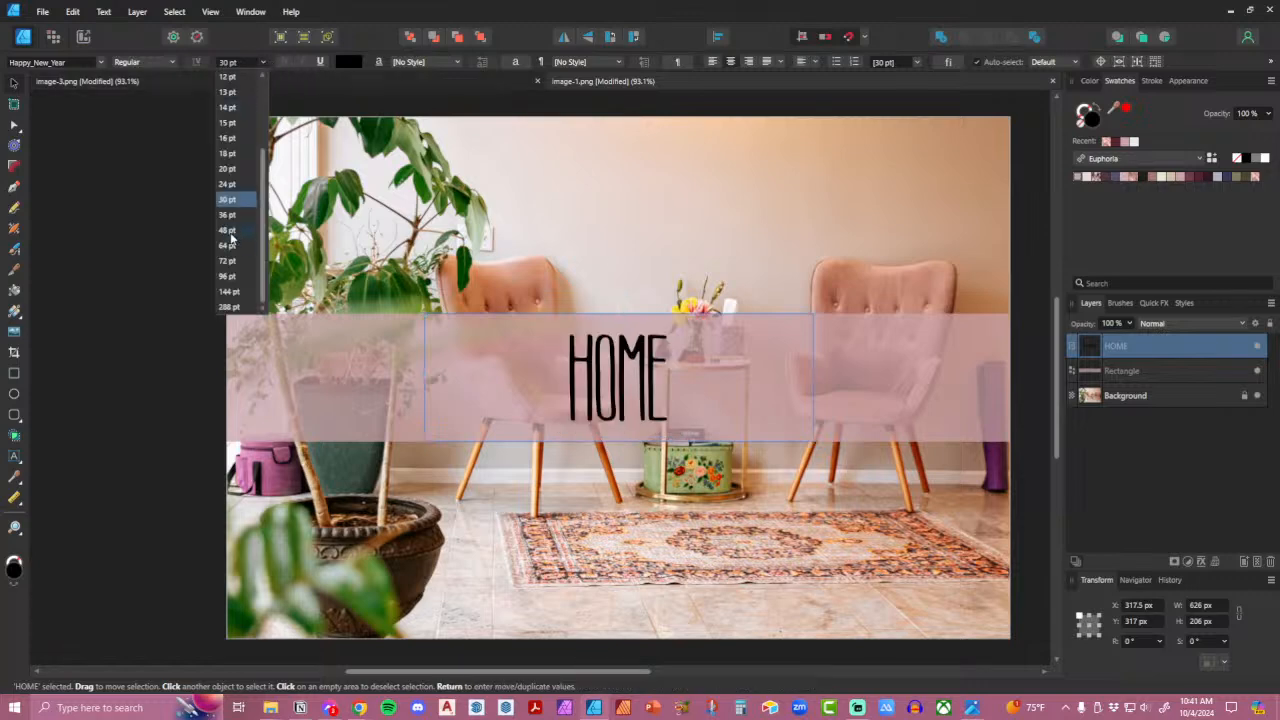
click(228, 230)
click(228, 62)
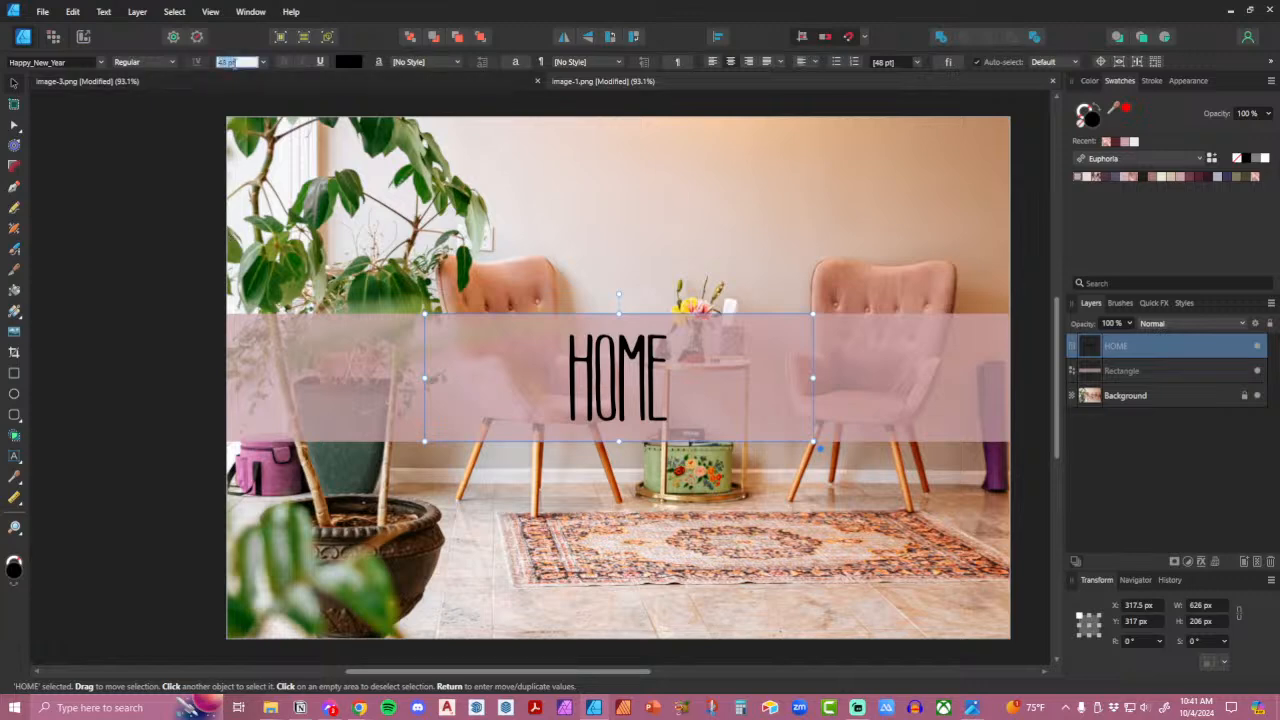
text(50)
key(Return)
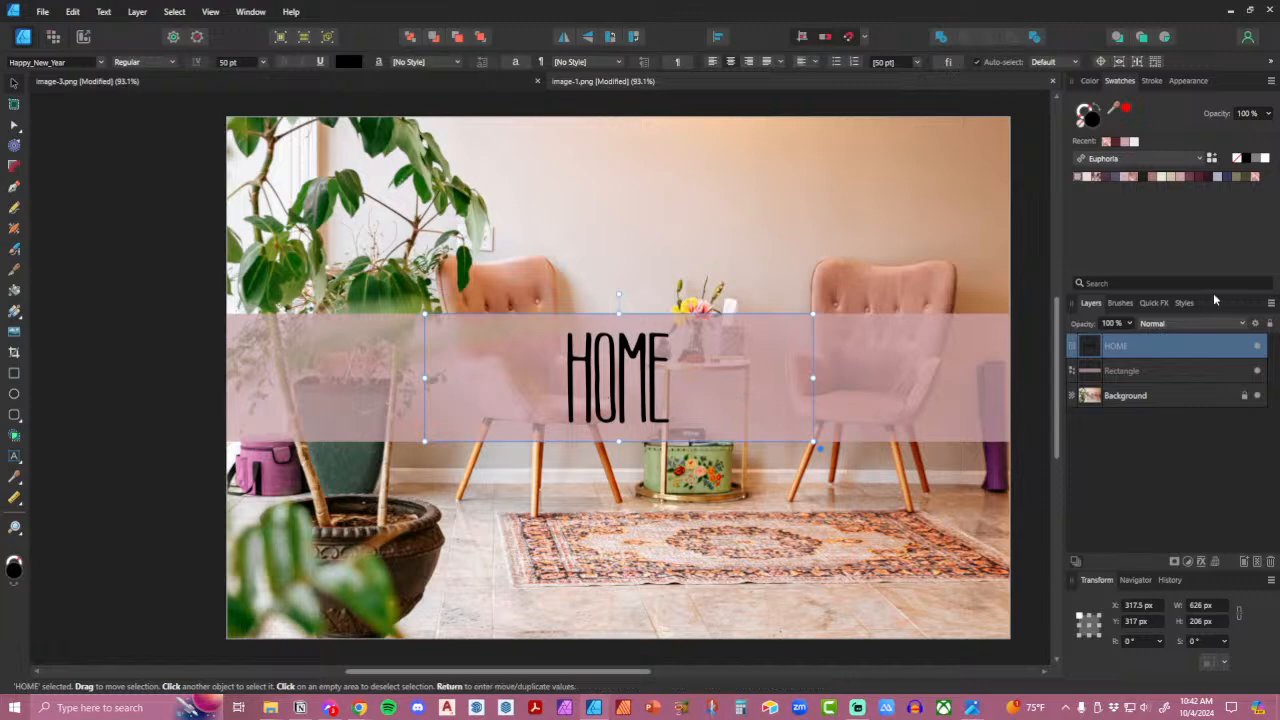
Enable the Outer Shadow effect on the "HOME" text.
click(1155, 303)
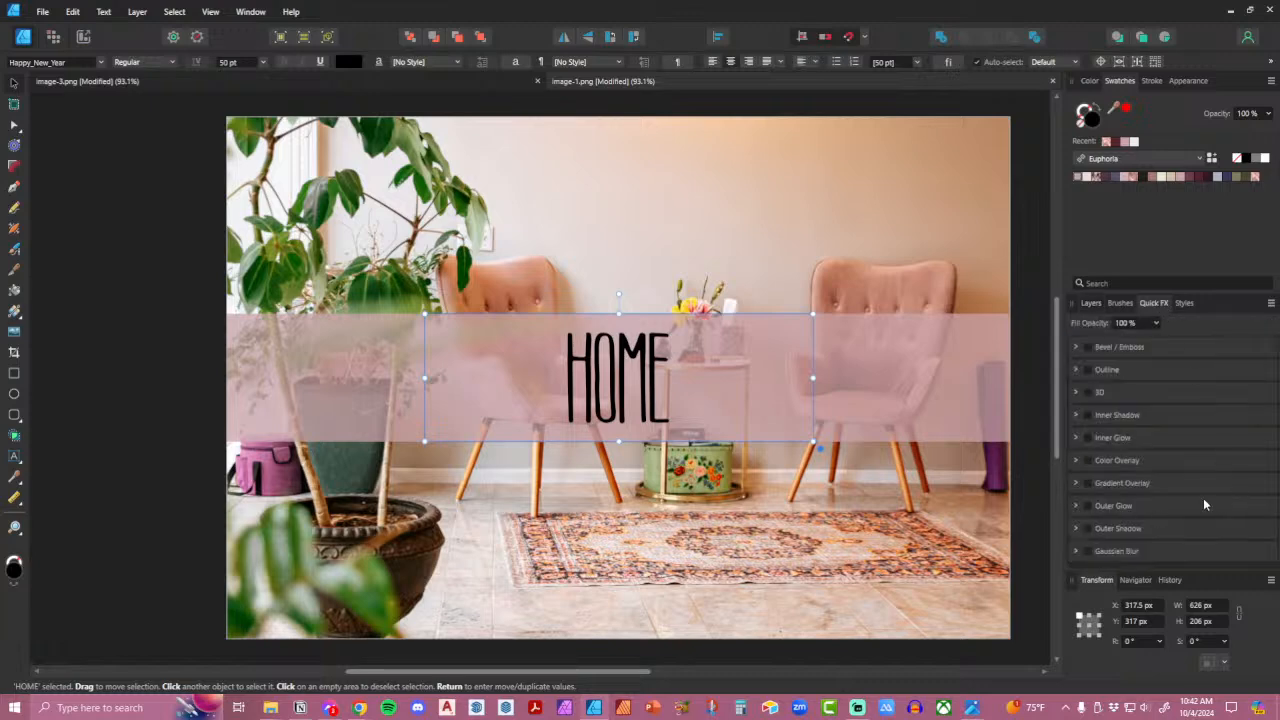
click(1086, 528)
scroll(1086, 528, down, 2)
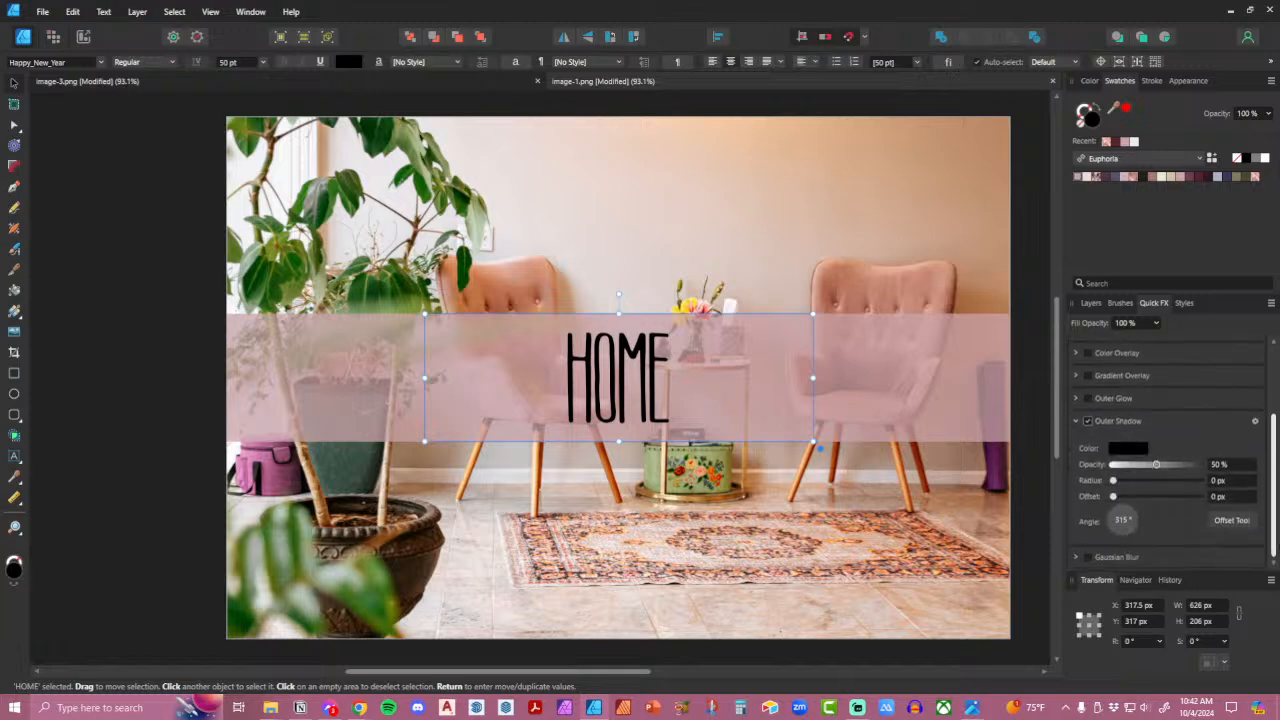
Recolour the band dark plum and the "HOME" text cream using swatches from the Euphoria palette.
click(949, 365)
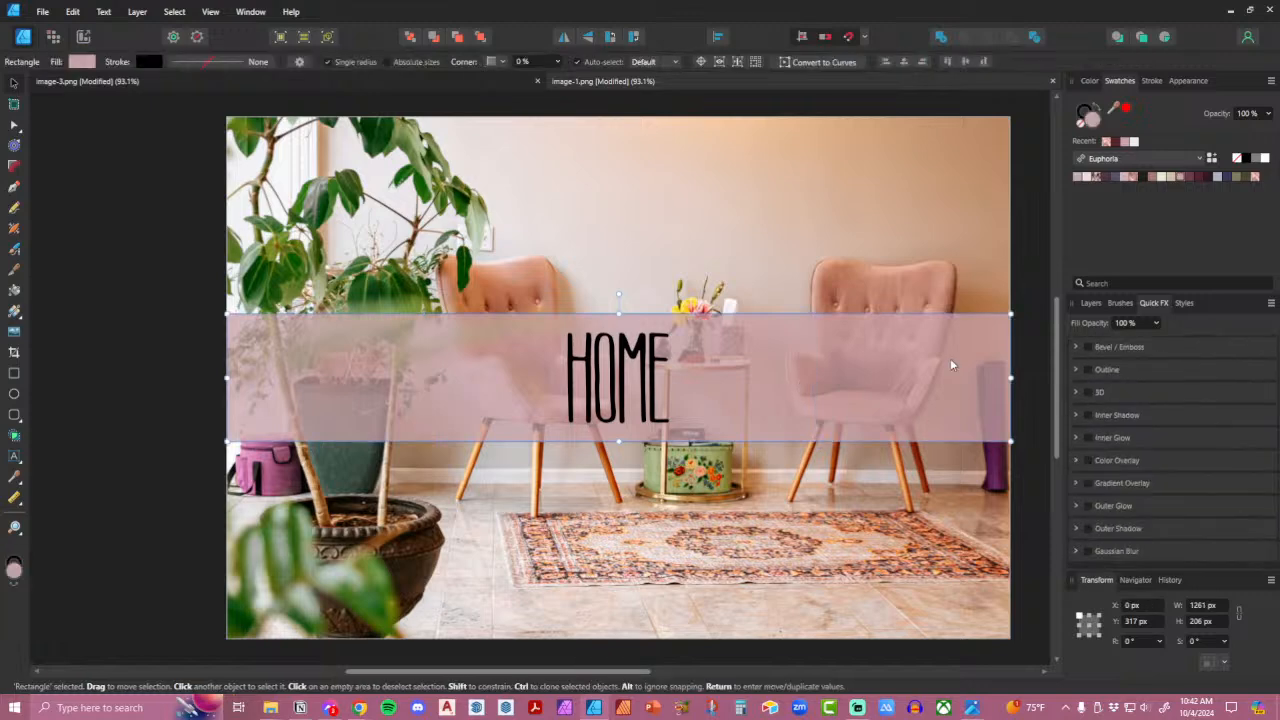
click(1209, 181)
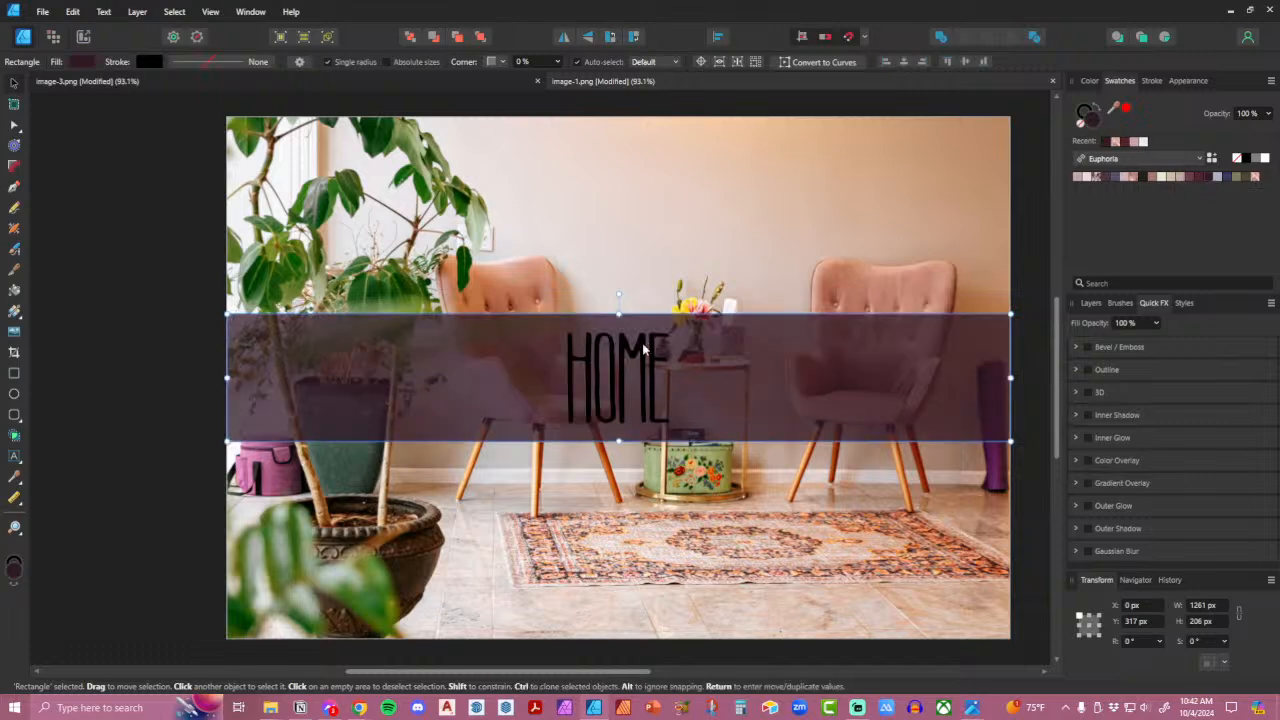
click(808, 320)
click(1160, 179)
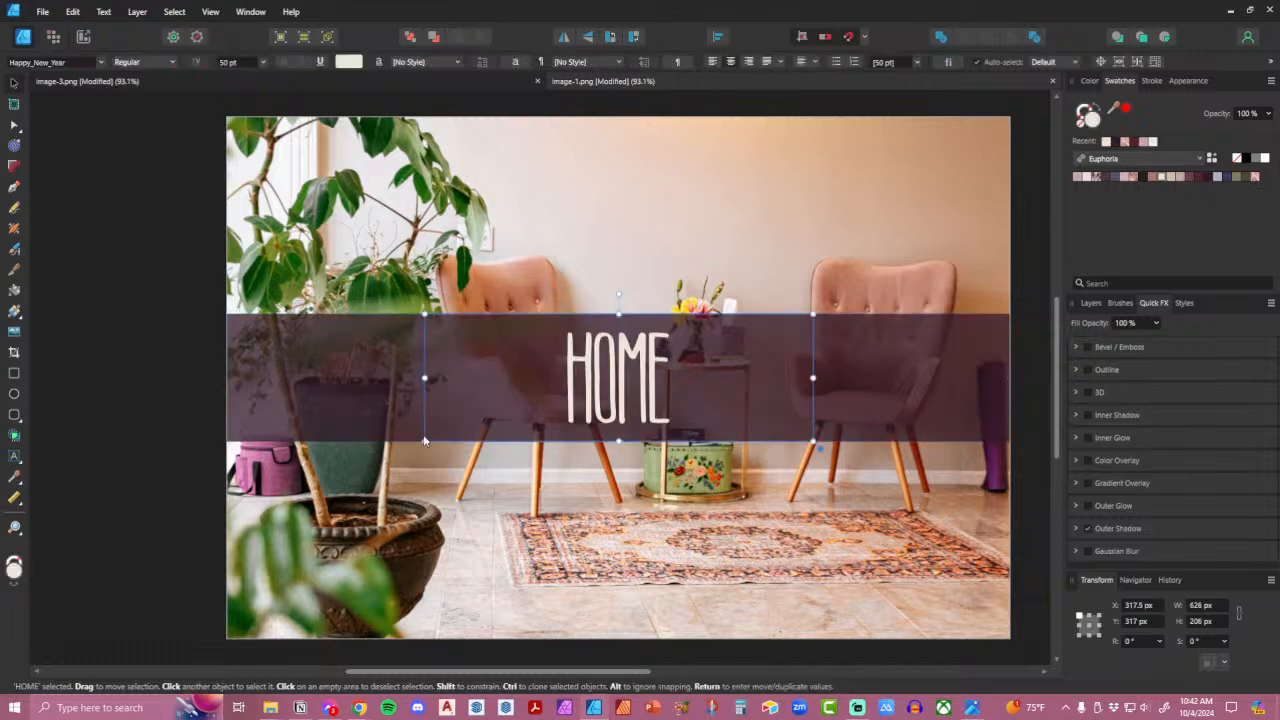
Set the offset of the "HOME" text's outer shadow to about 6.7 px.
click(1076, 528)
drag(1116, 498, 1147, 498)
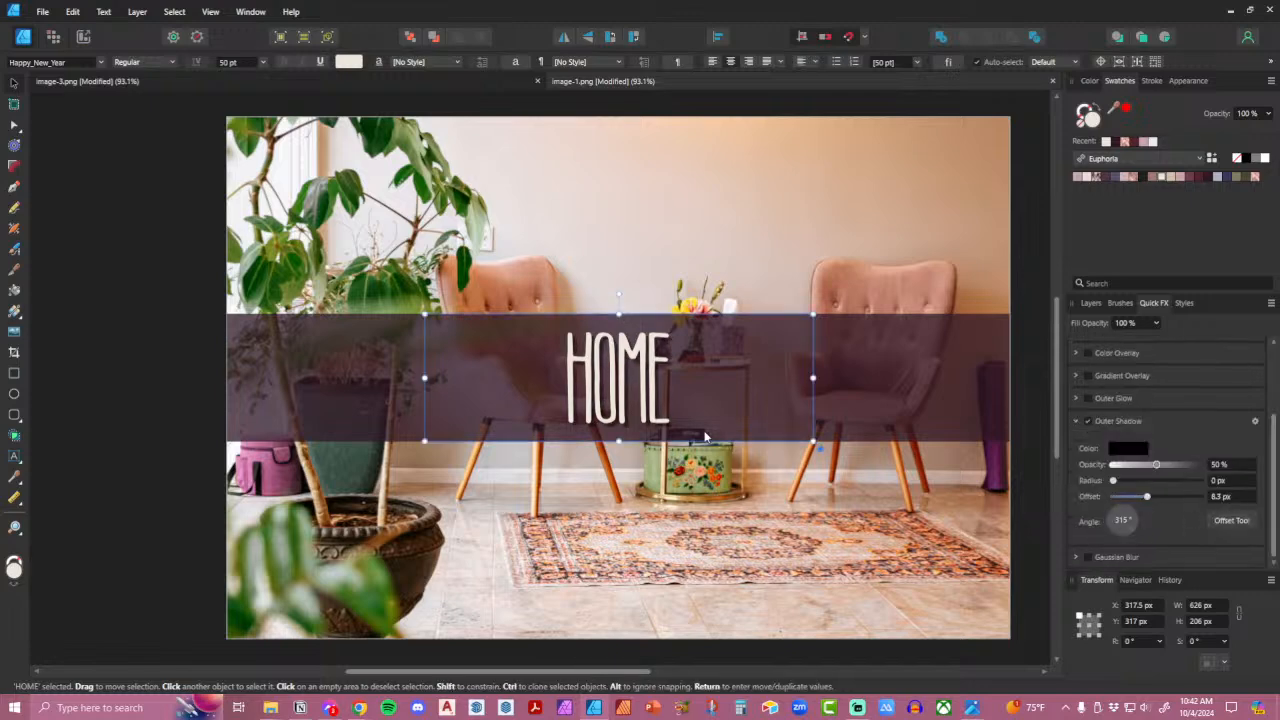
key(z)
drag(668, 420, 979, 457)
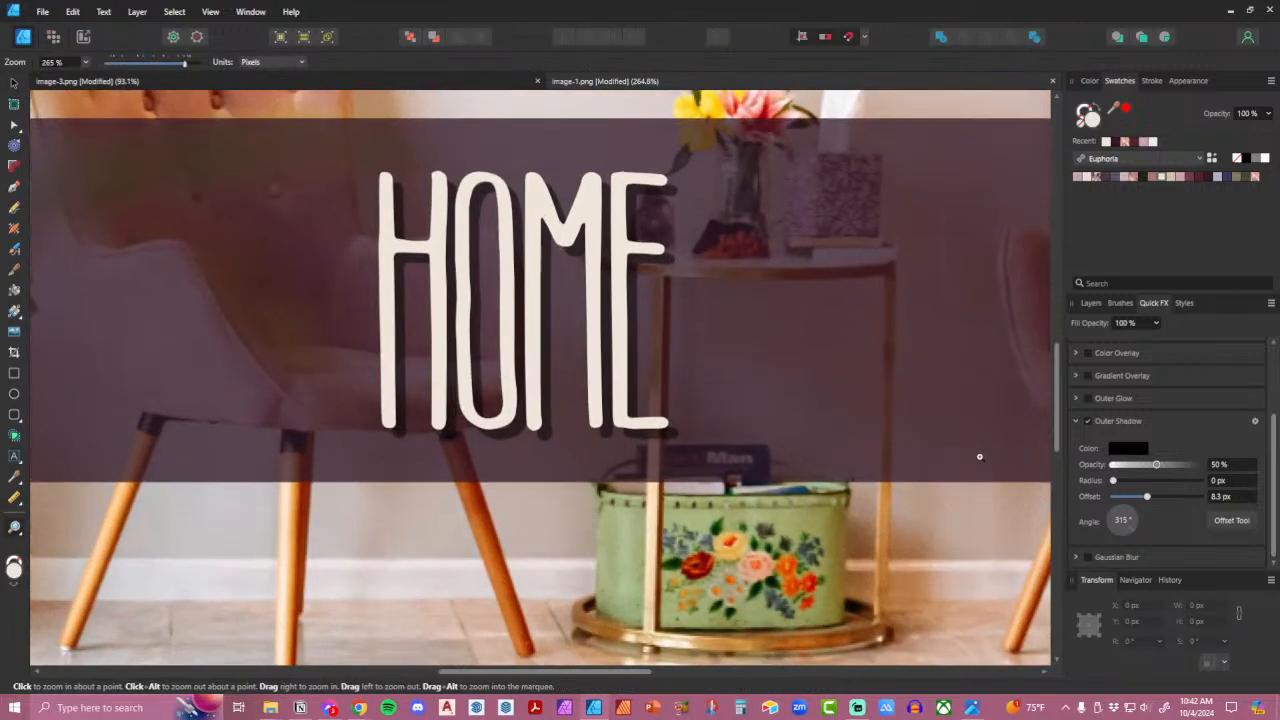
mouse_move(1148, 500)
mouse_down()
mouse_move(1118, 497)
mouse_move(1145, 500)
mouse_up()
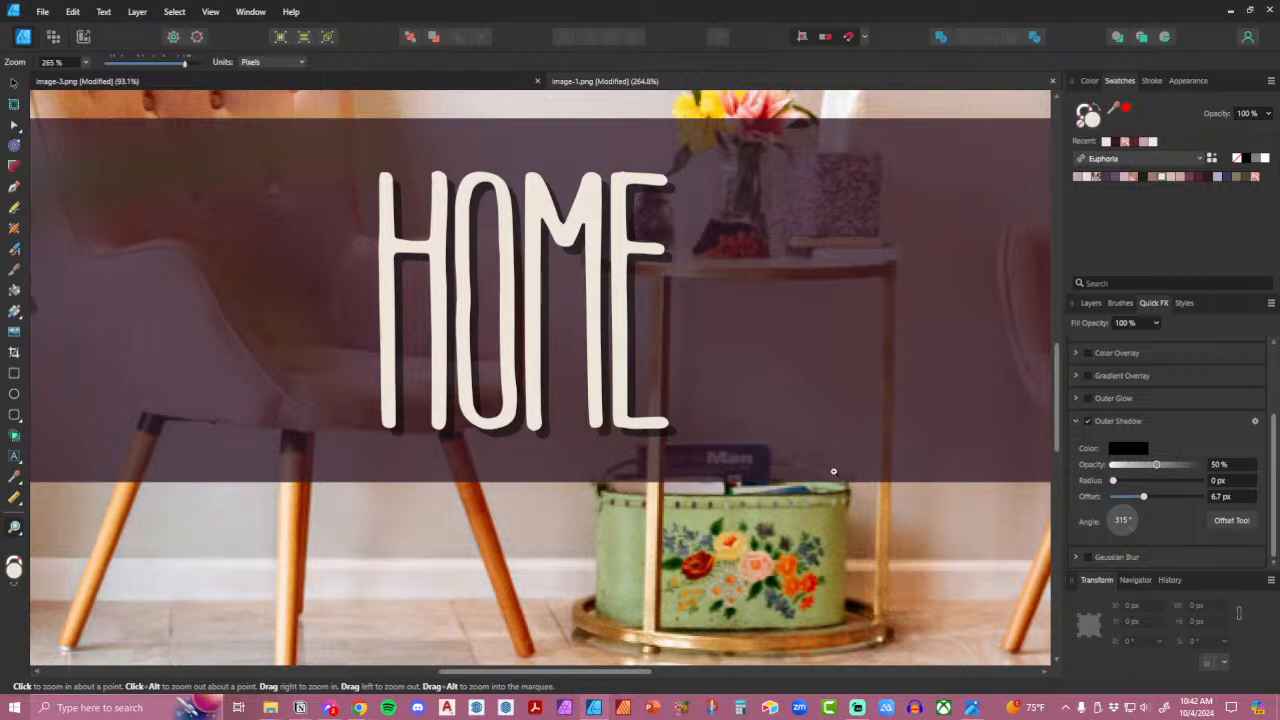
Examine the All Things Books title's shadow up close in image-3.png to compare it with the "HOME" text.
click(393, 85)
key(v)
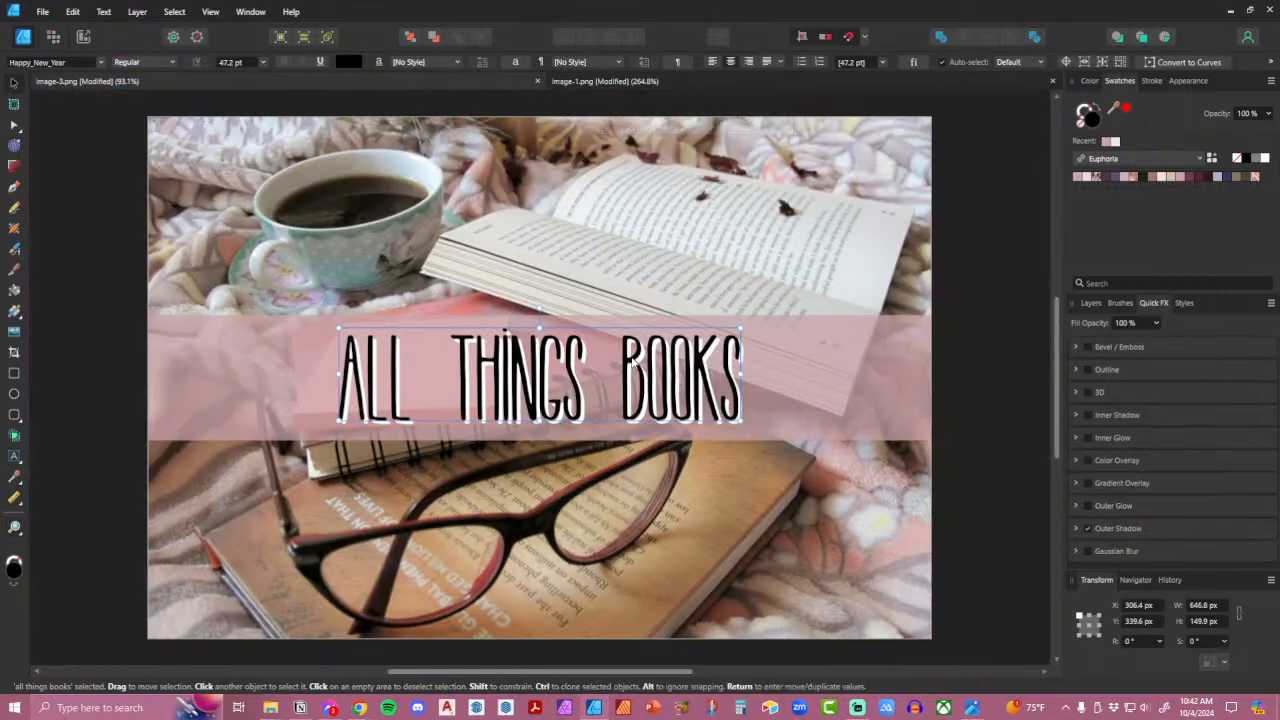
key(z)
click(563, 392)
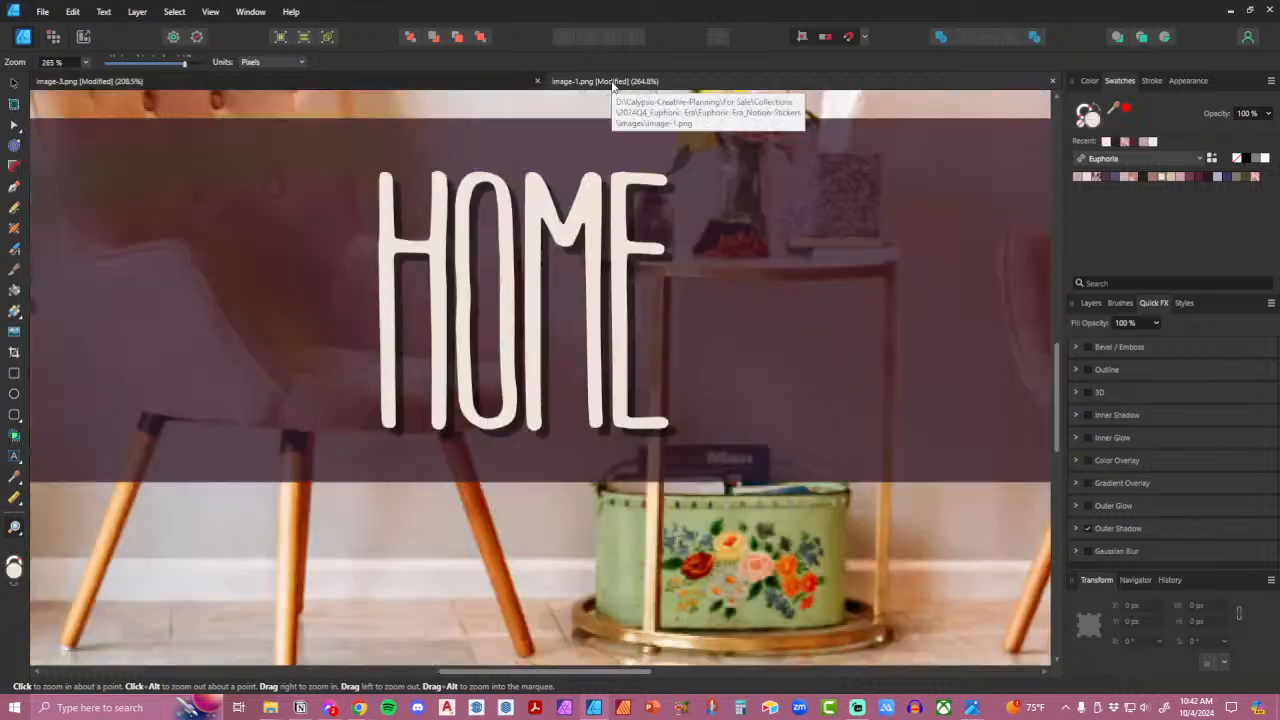
In image-1.png, undo the band and "HOME" text recolouring and the text's shadow offset.
click(612, 83)
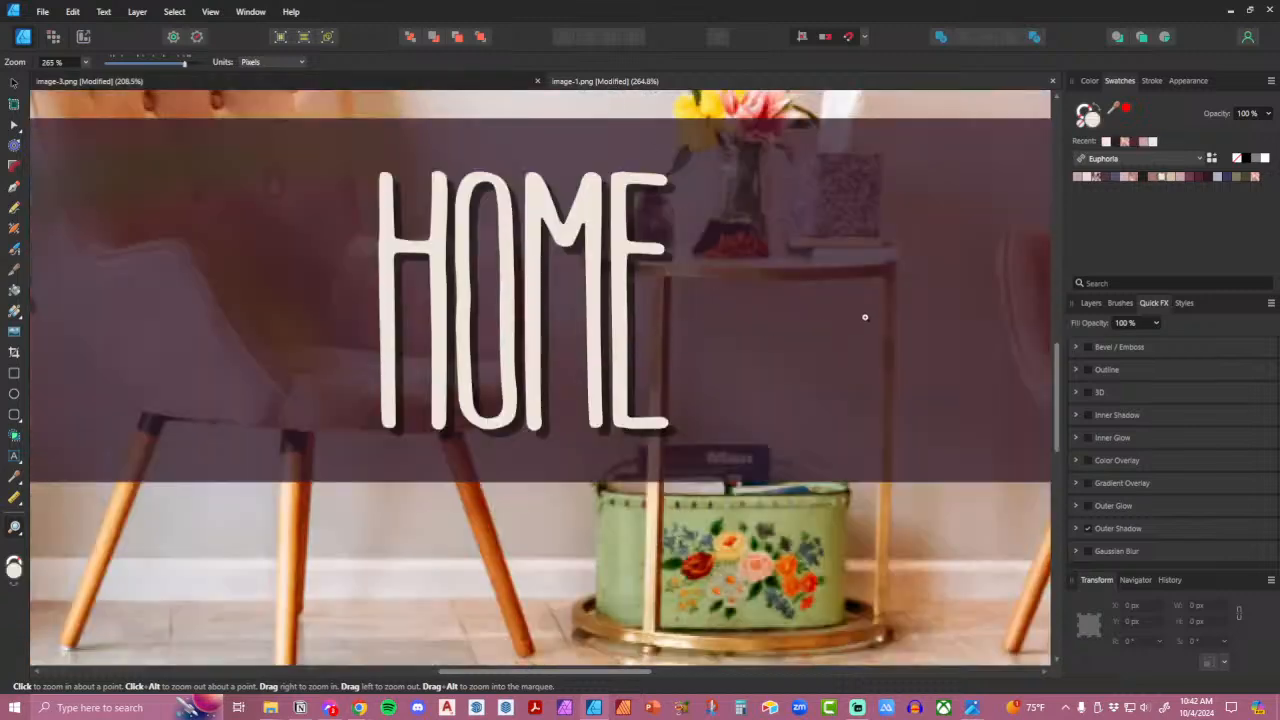
key(ctrl+z)
key(ctrl+z)
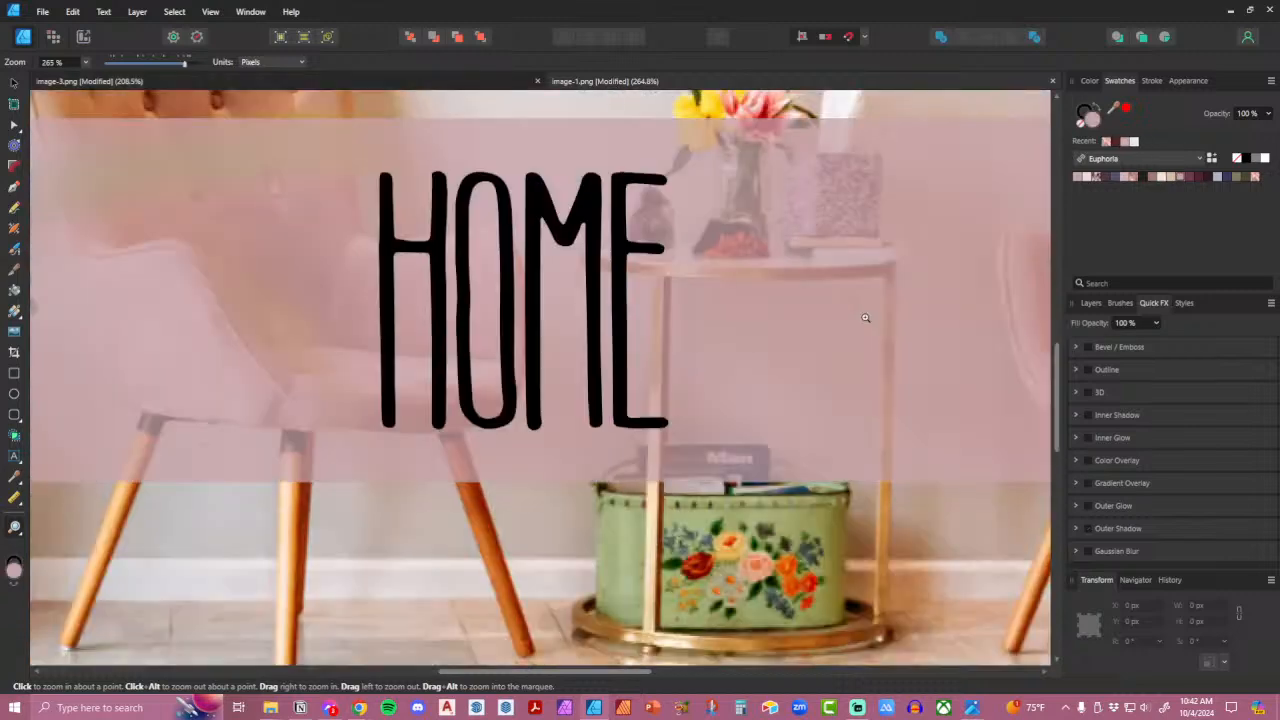
key(ctrl+z)
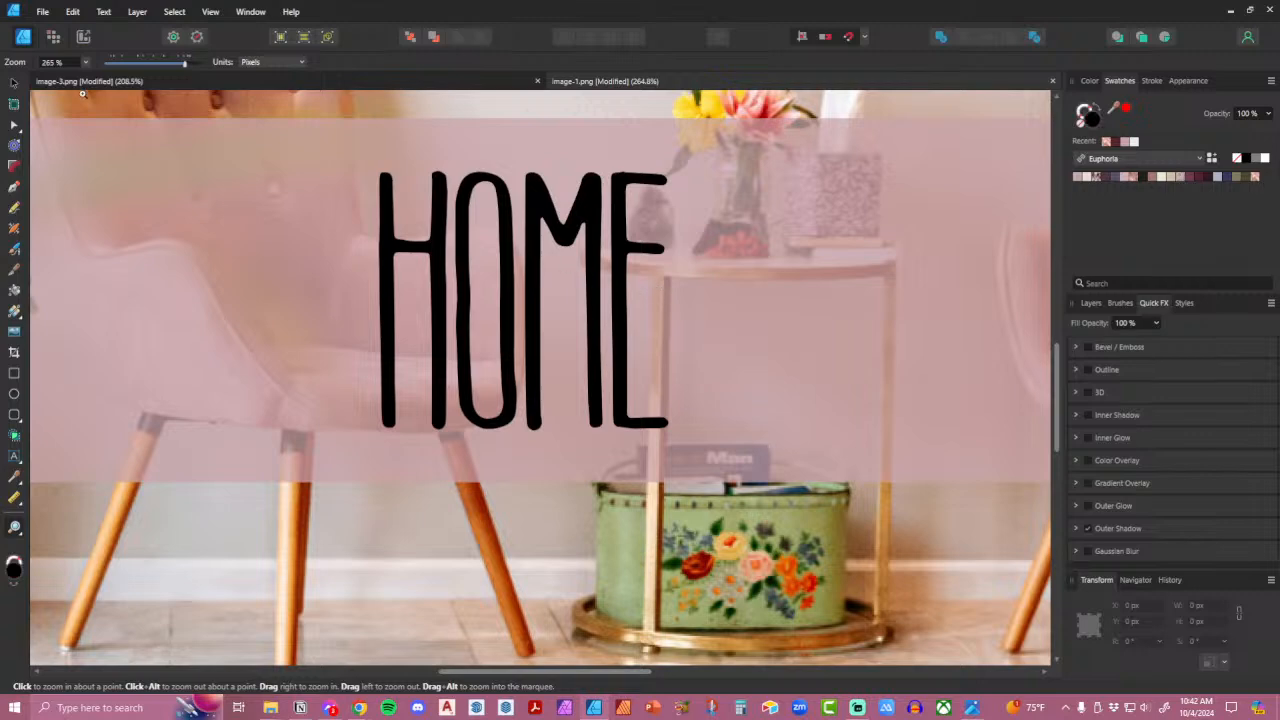
key(ctrl+z)
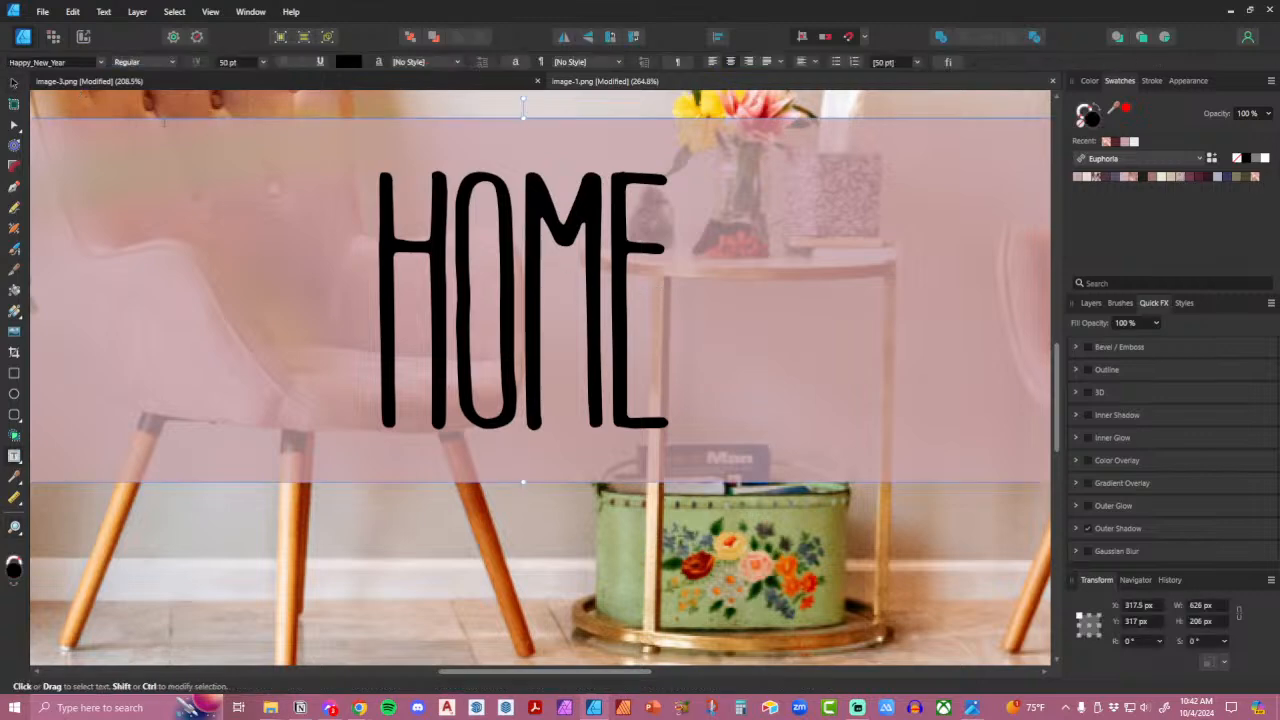
Set the "HOME" text's outer shadow to white with 100% opacity and an offset of about 7.3 px.
click(16, 84)
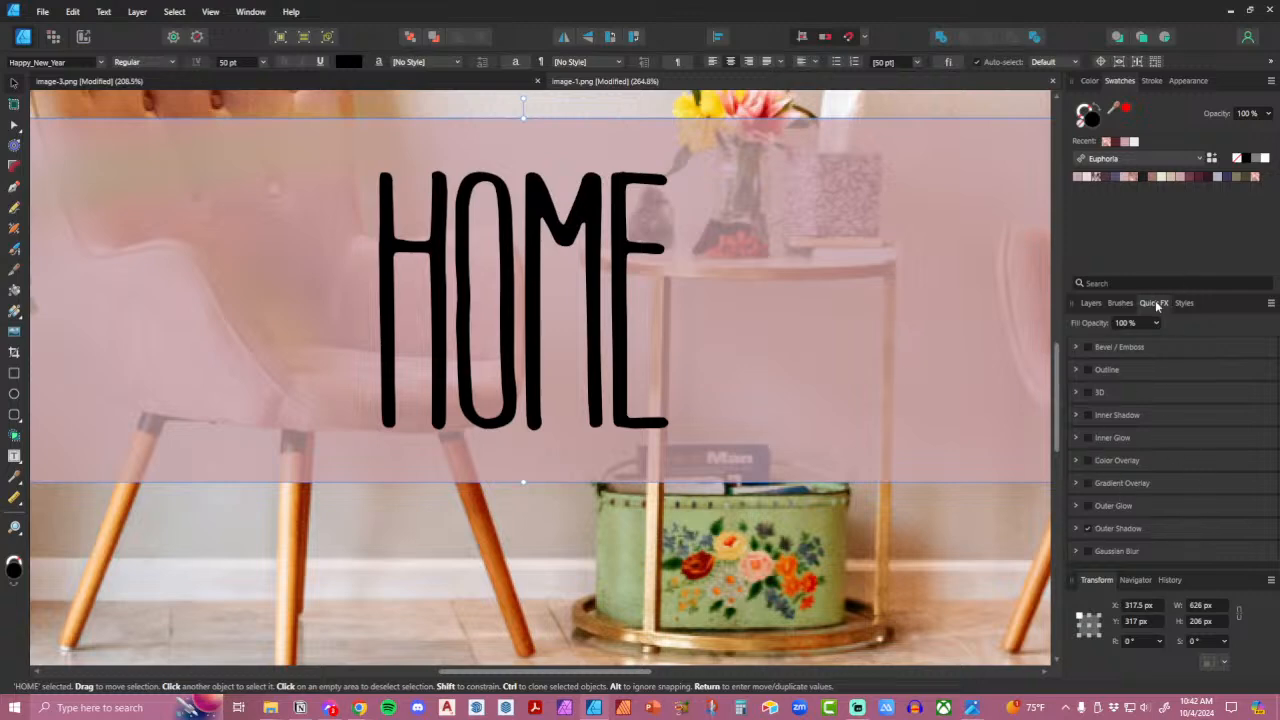
click(1076, 530)
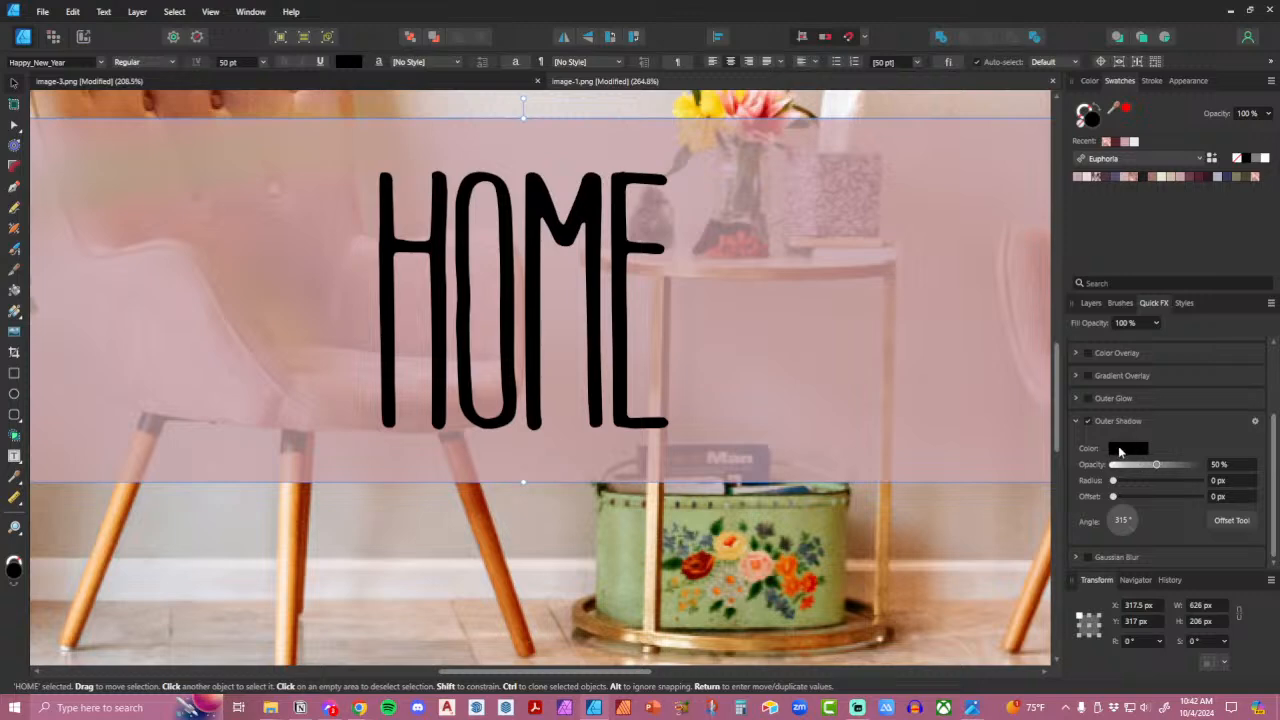
click(1120, 449)
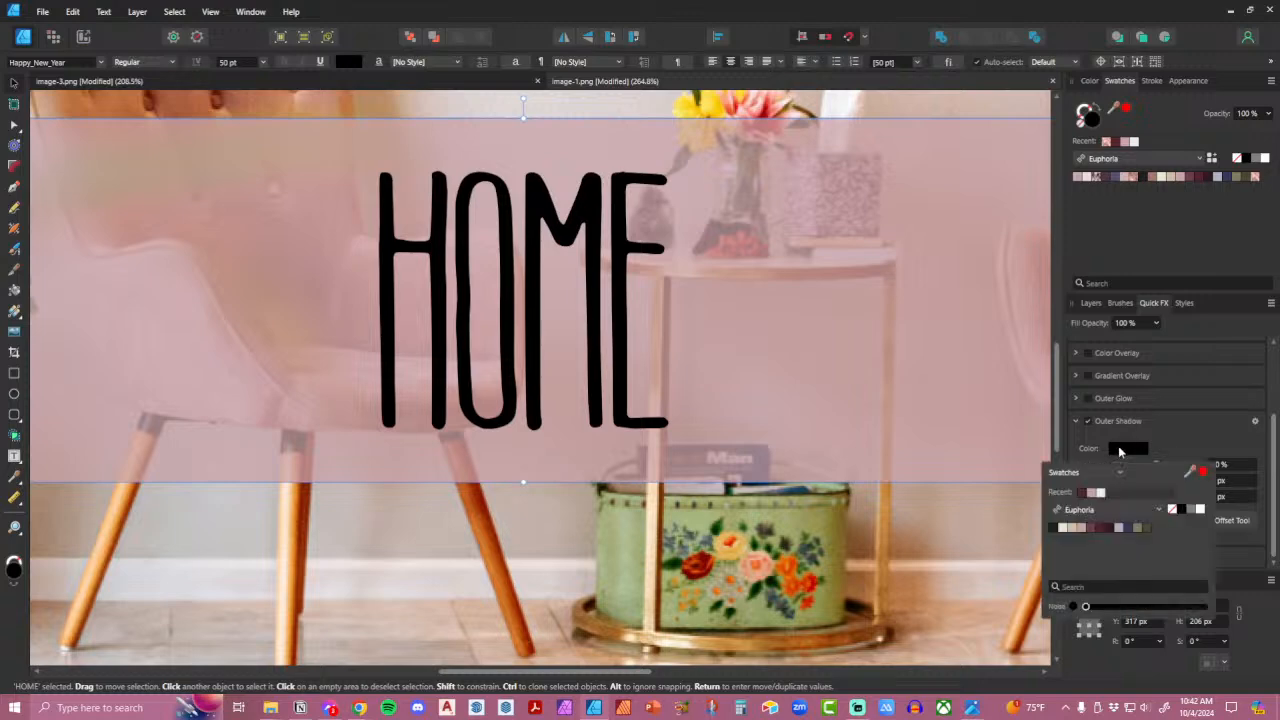
click(1200, 509)
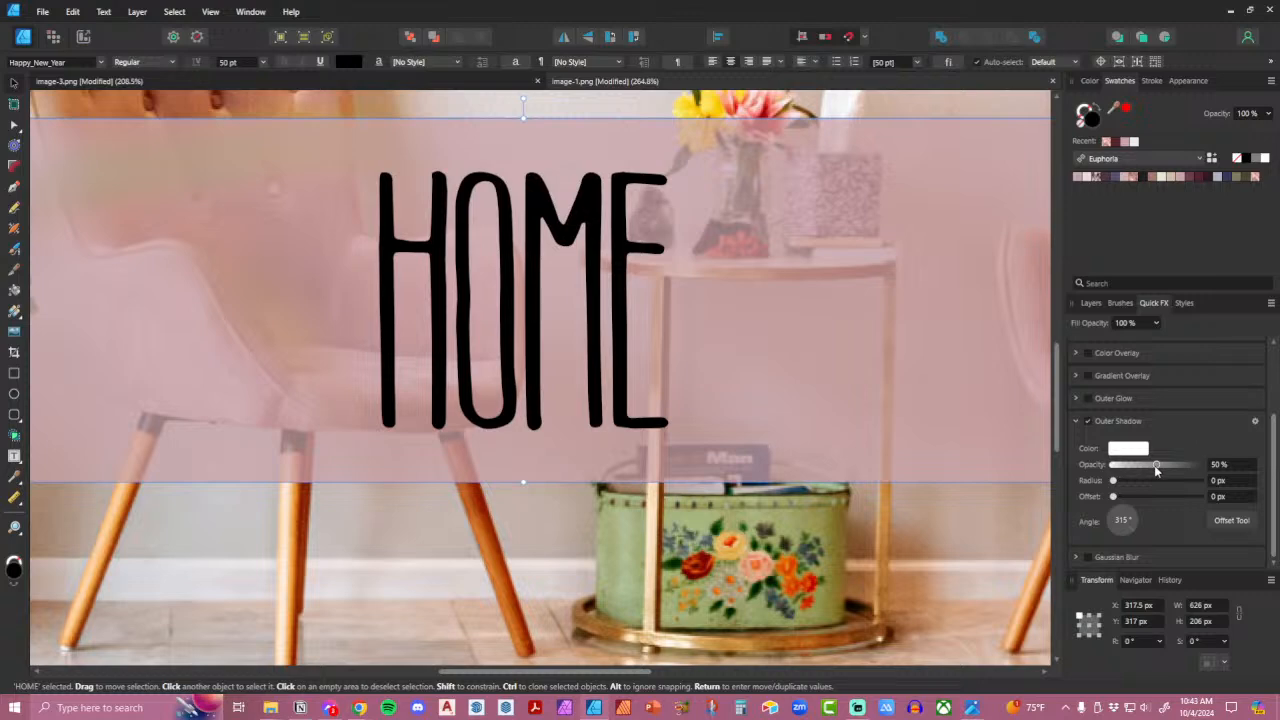
drag(1157, 465, 1202, 466)
drag(1113, 496, 1145, 497)
Change the blend mode of the "HOME" text's outer shadow to Normal in its layer effects.
click(1255, 421)
drag(759, 170, 929, 211)
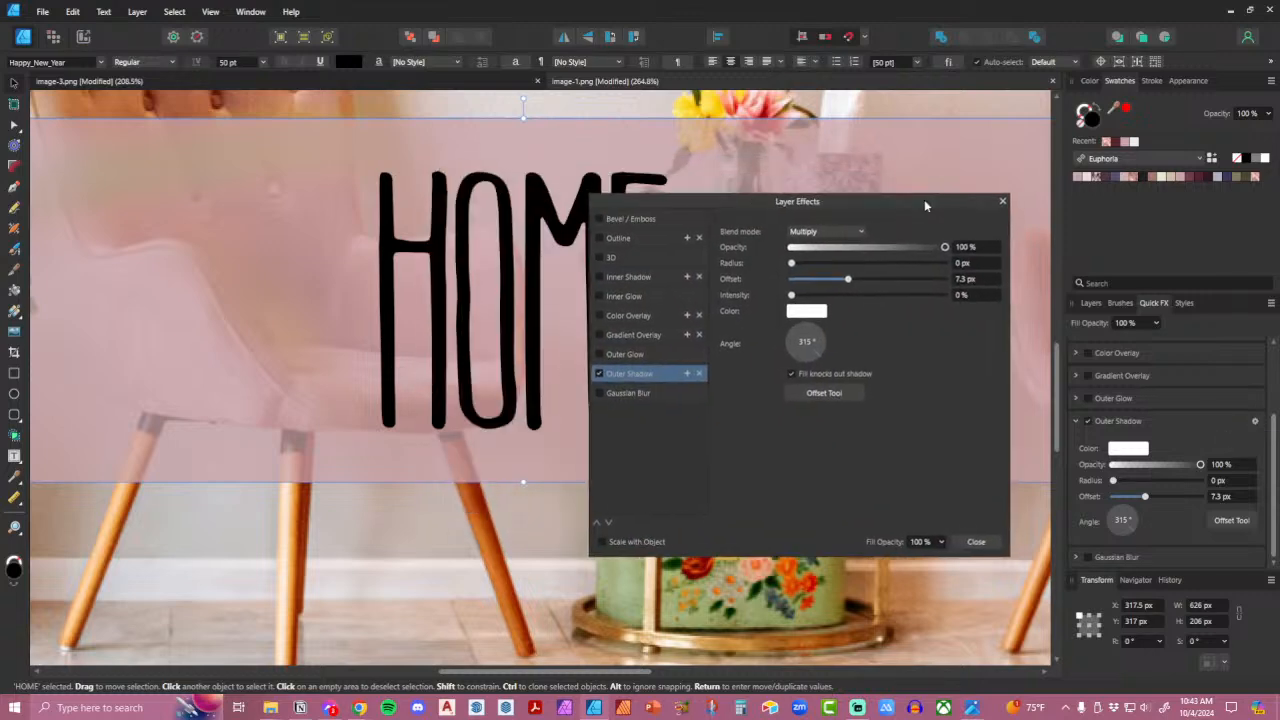
click(844, 231)
scroll(841, 278, up, 2)
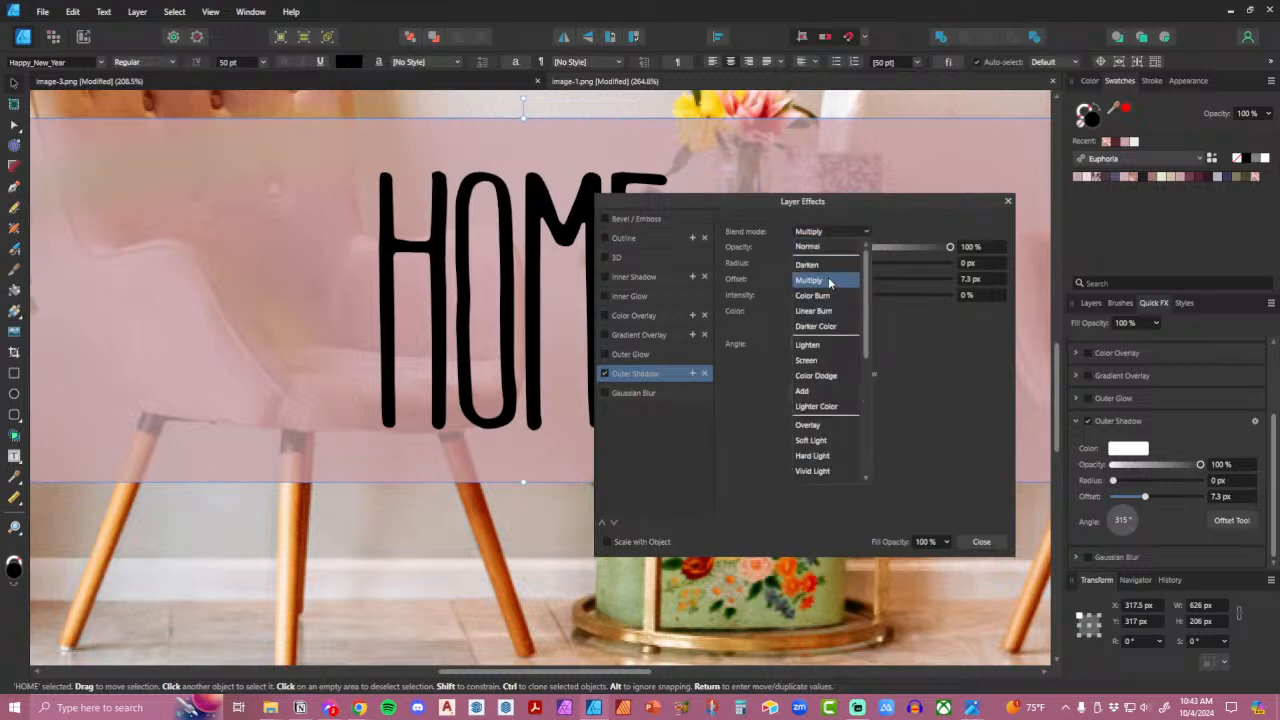
click(820, 253)
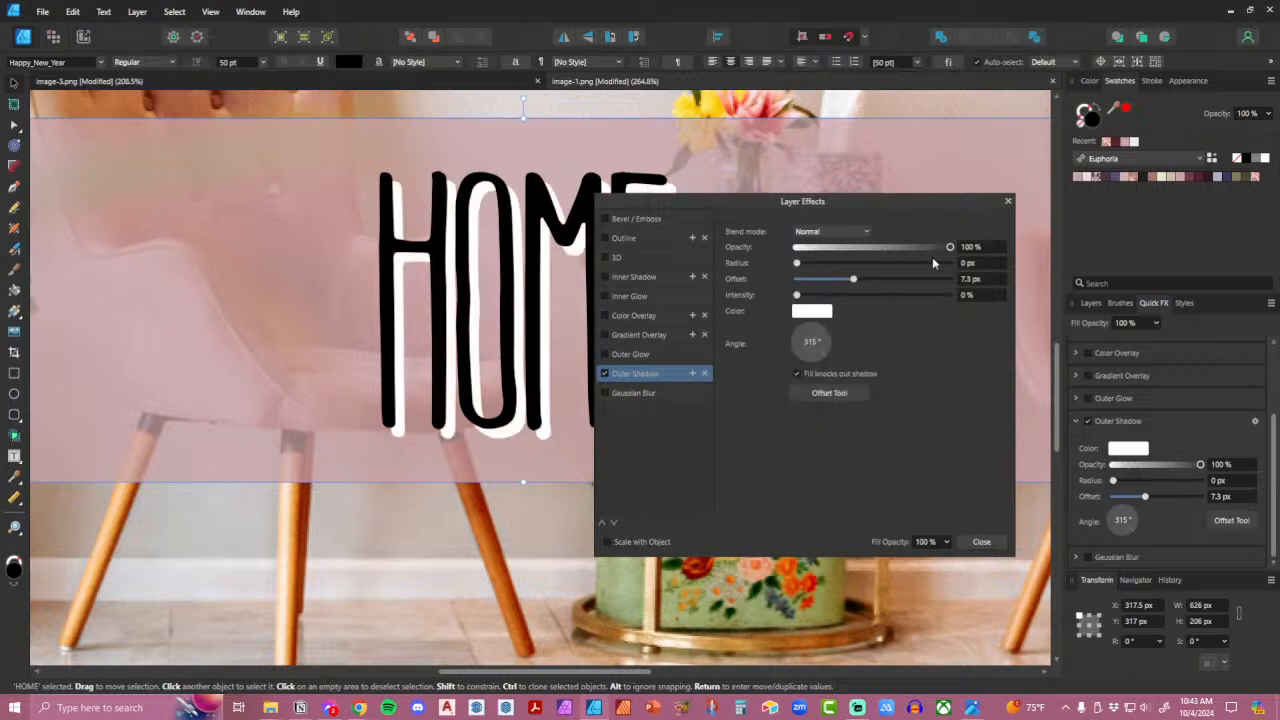
click(1008, 202)
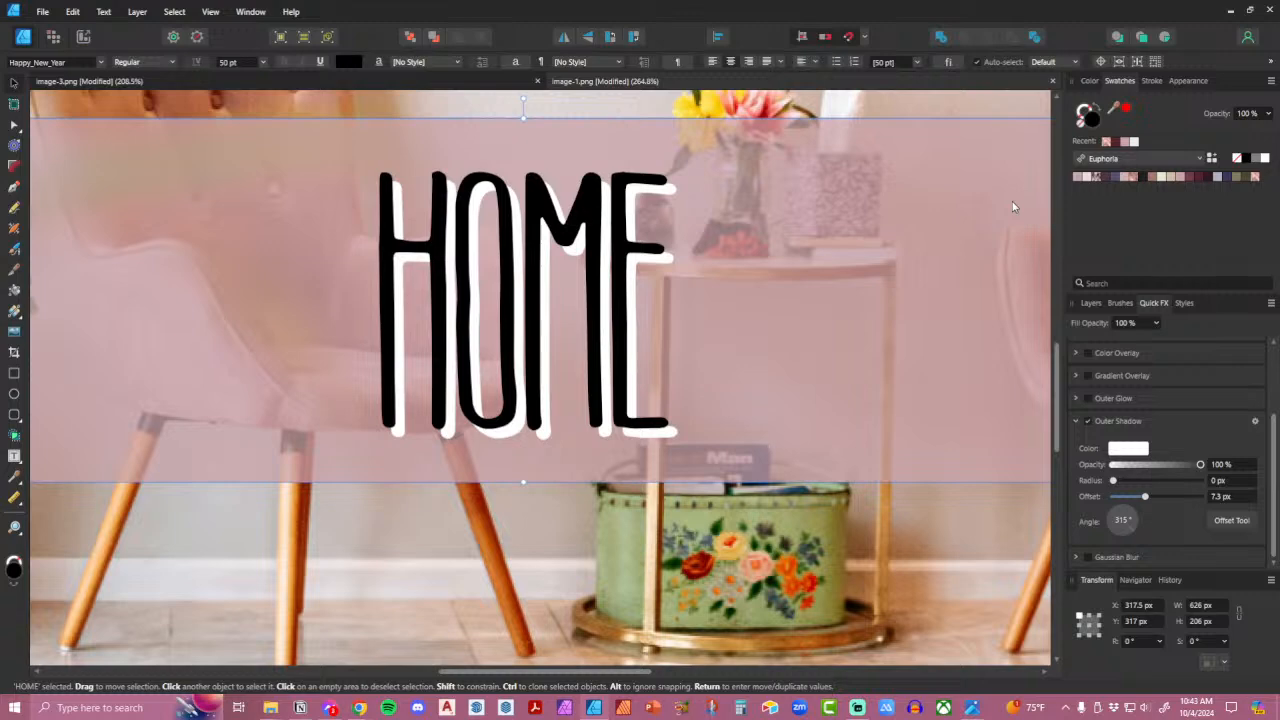
Reduce the offset of the "HOME" text's outer shadow to about 5.7 px and fit the whole image in view.
drag(1145, 497, 1142, 497)
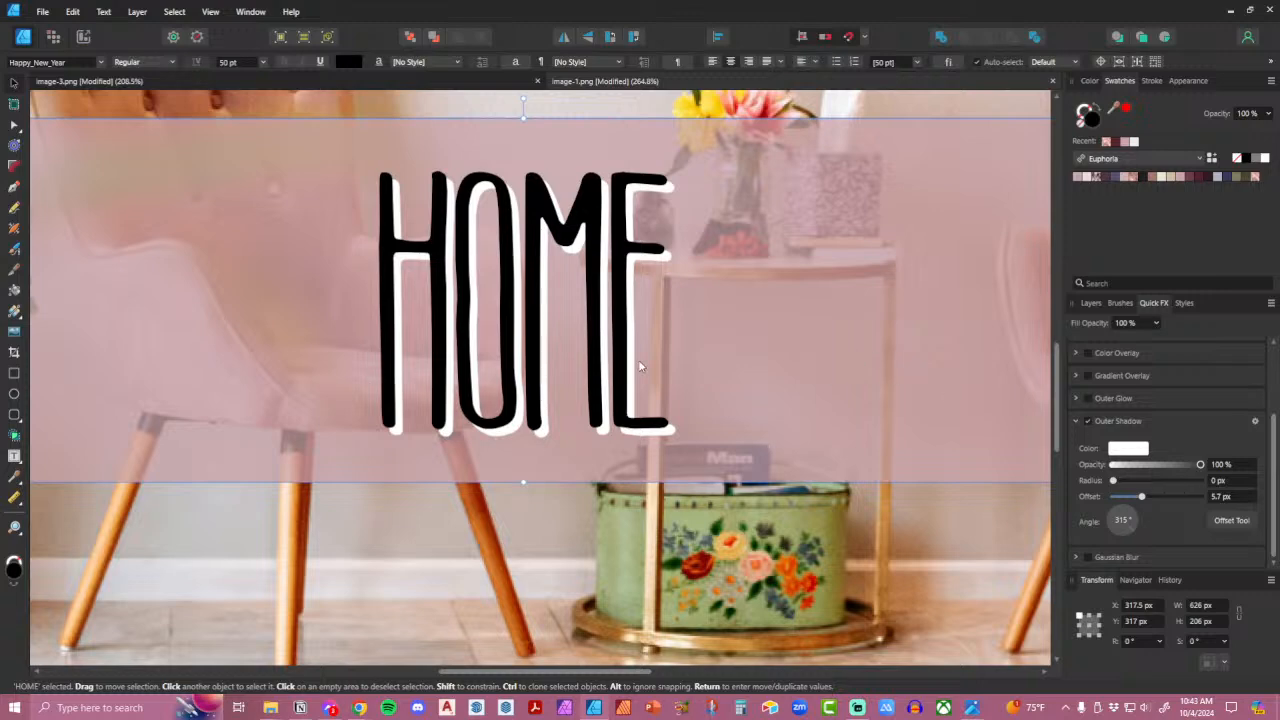
key(z)
key(ctrl+0)
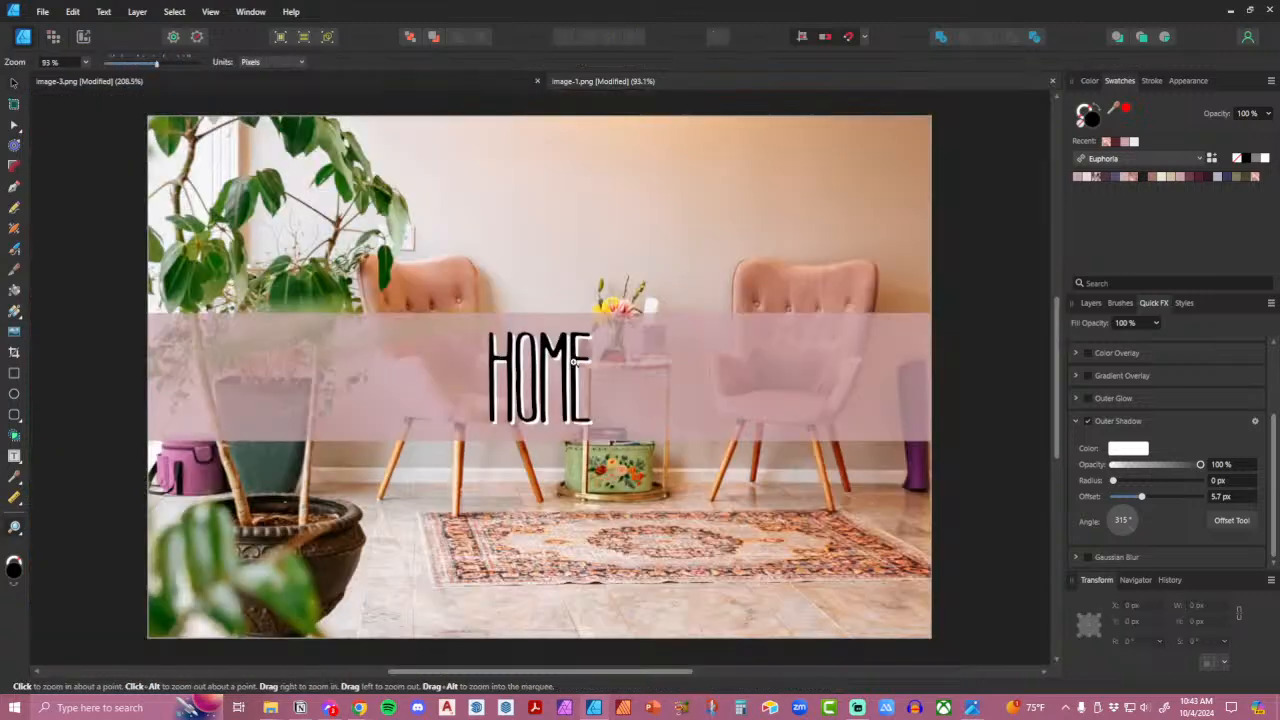
Export the All Things Books header in image-3.png as a 1261 × 840 px JPEG at quality 100.
click(246, 86)
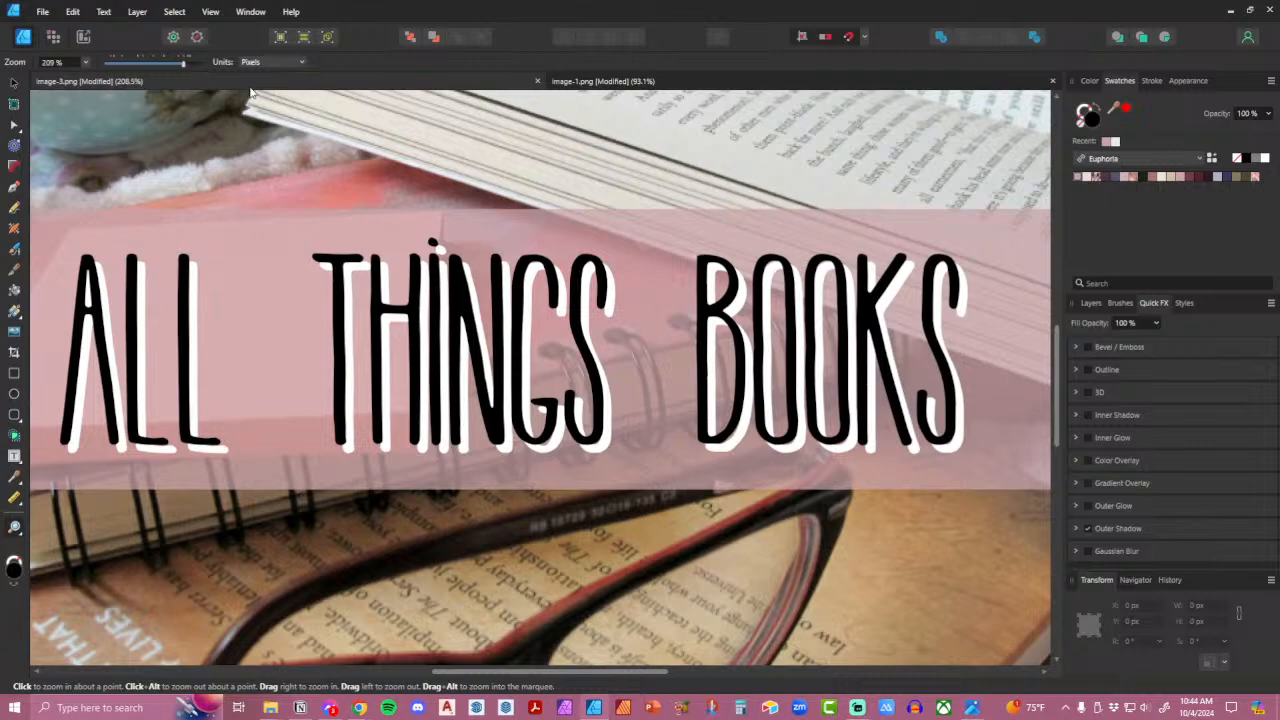
key(v)
key(ctrl+0)
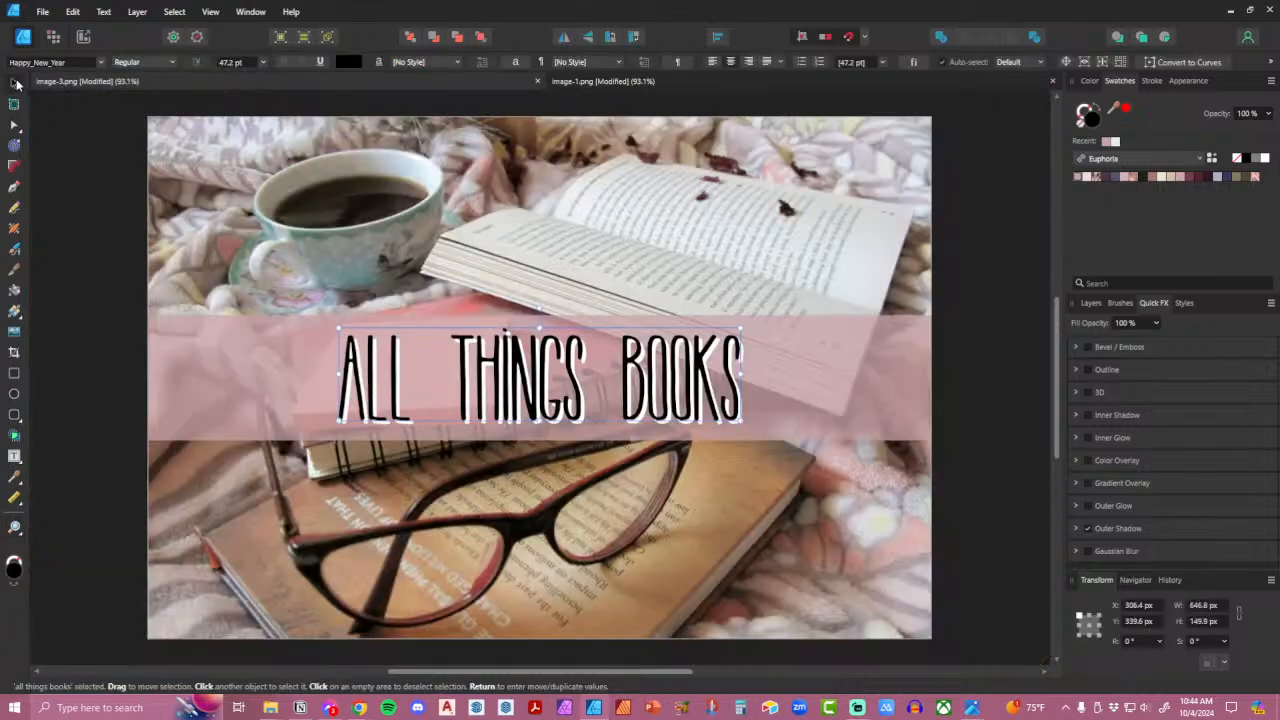
click(1000, 300)
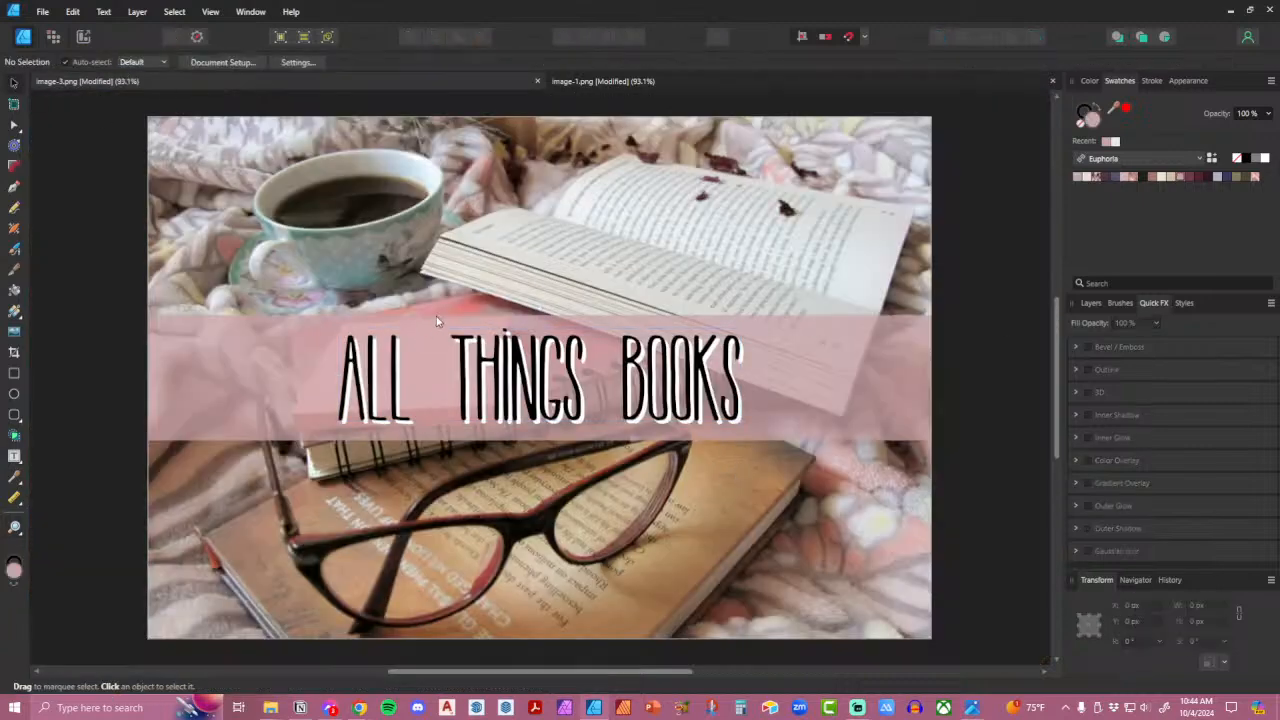
click(43, 11)
click(102, 290)
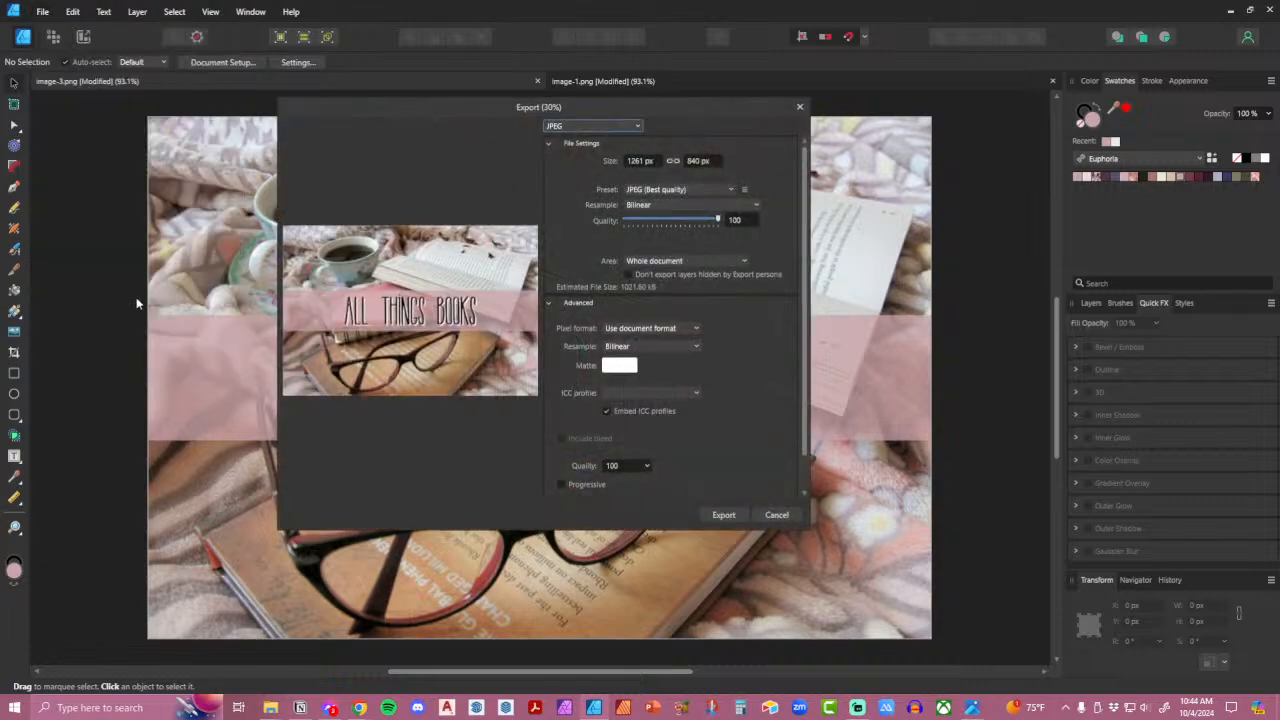
click(722, 513)
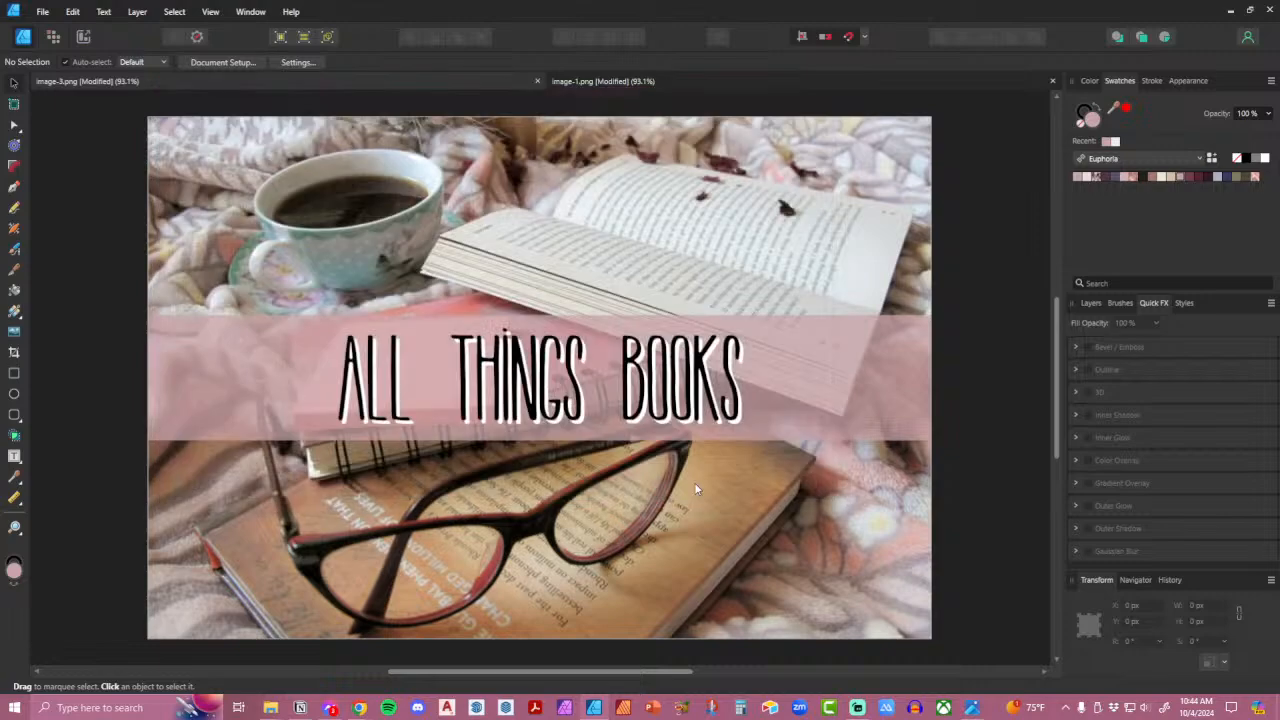
Switch to Notion and open the All Things Books page from the 2024 Planning Hub gallery.
click(831, 92)
click(301, 707)
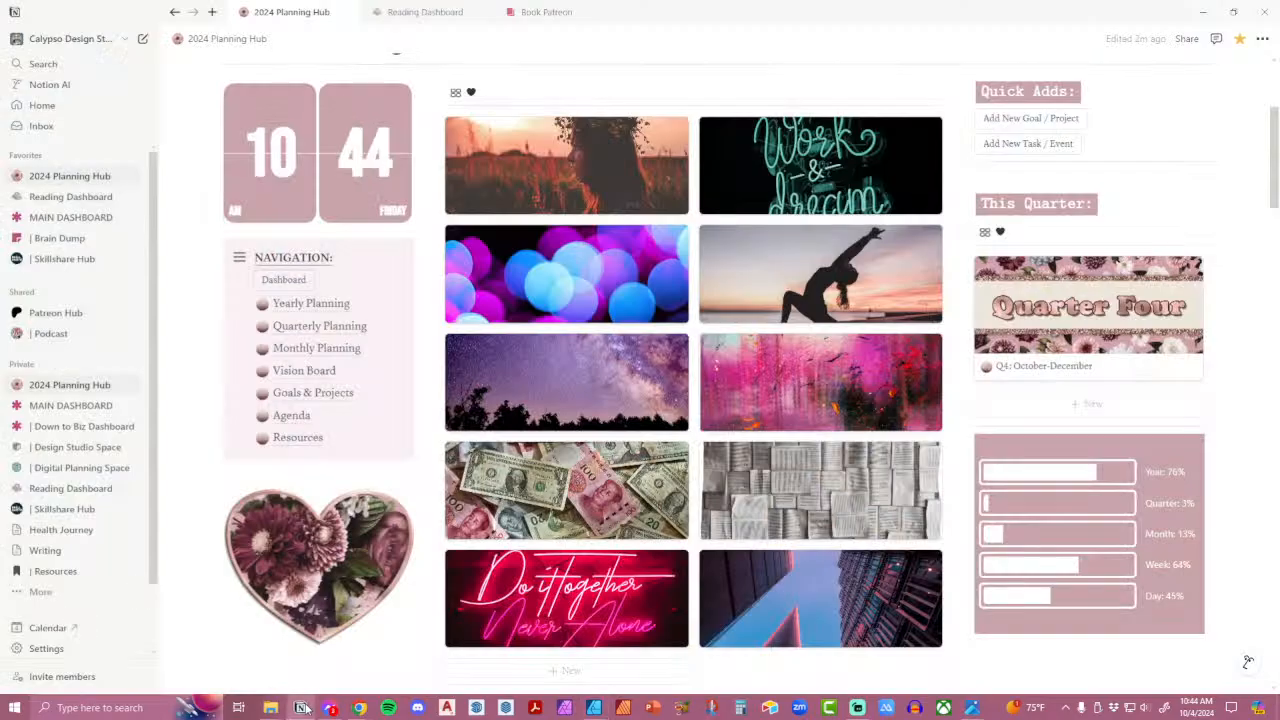
click(848, 502)
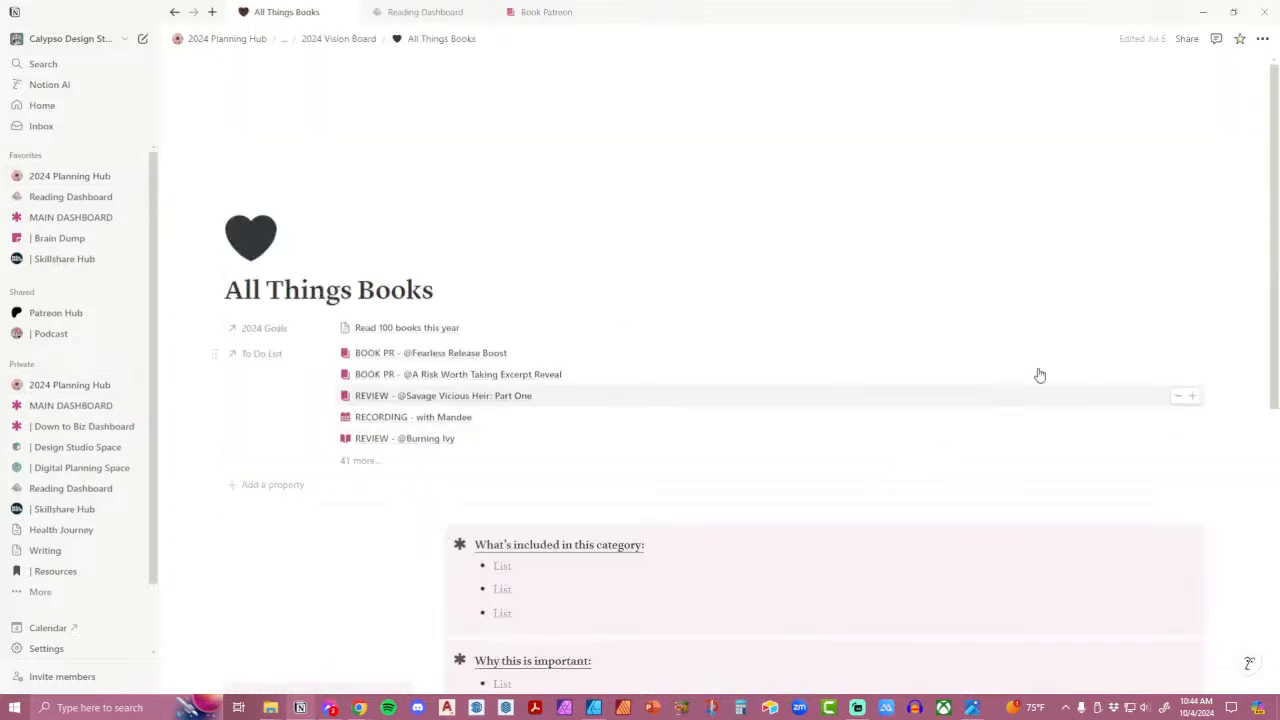
Replace the All Things Books page cover with image-3_3.jpg uploaded from the 00_customized folder.
click(1115, 72)
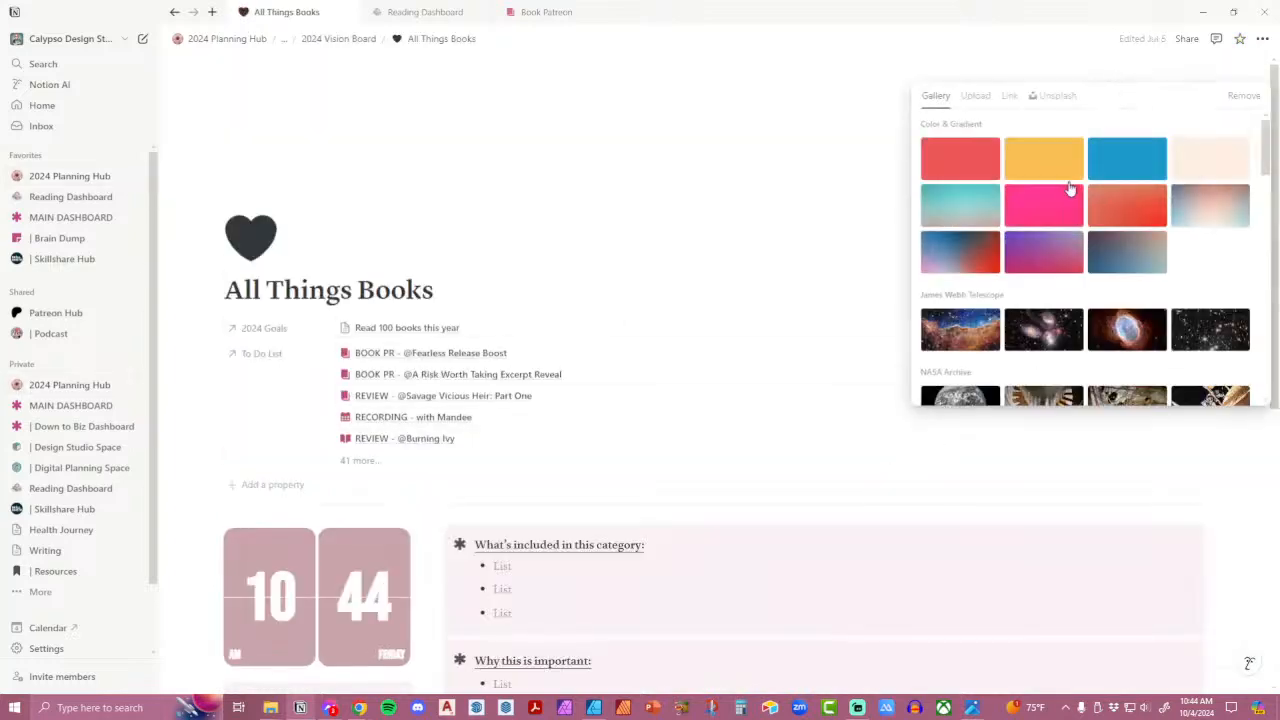
click(976, 97)
click(982, 130)
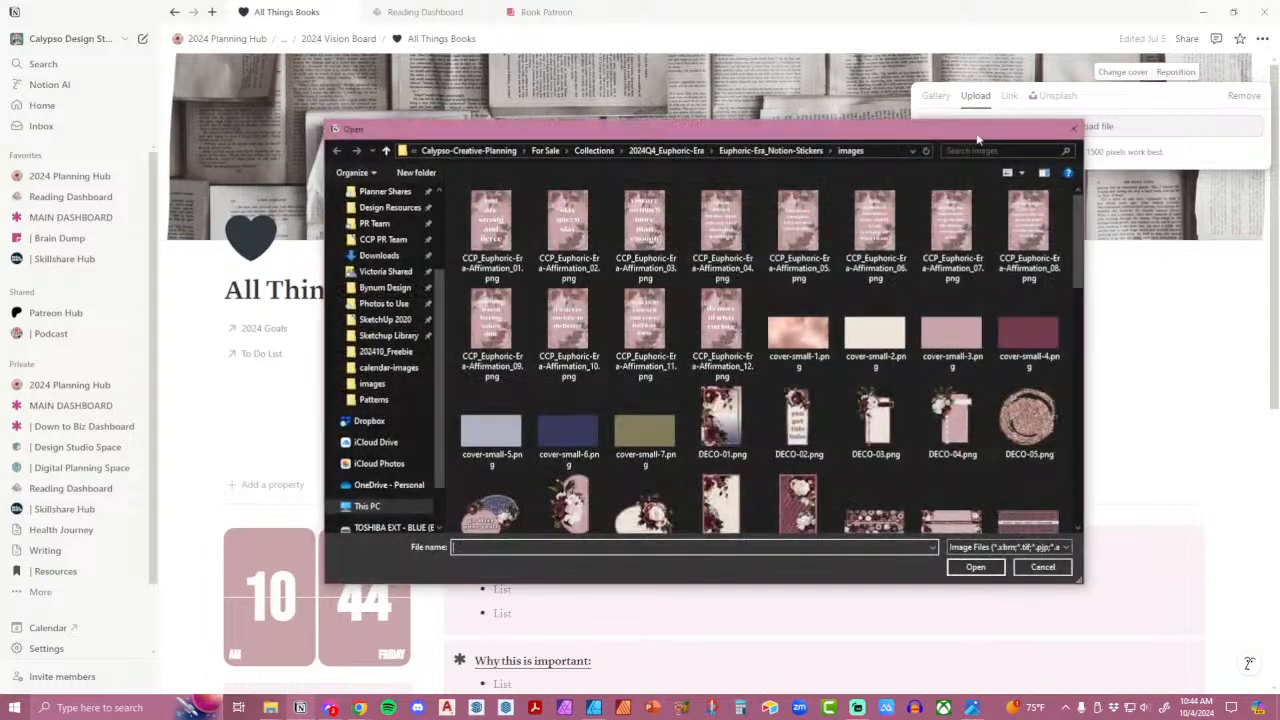
click(771, 152)
double_click(558, 211)
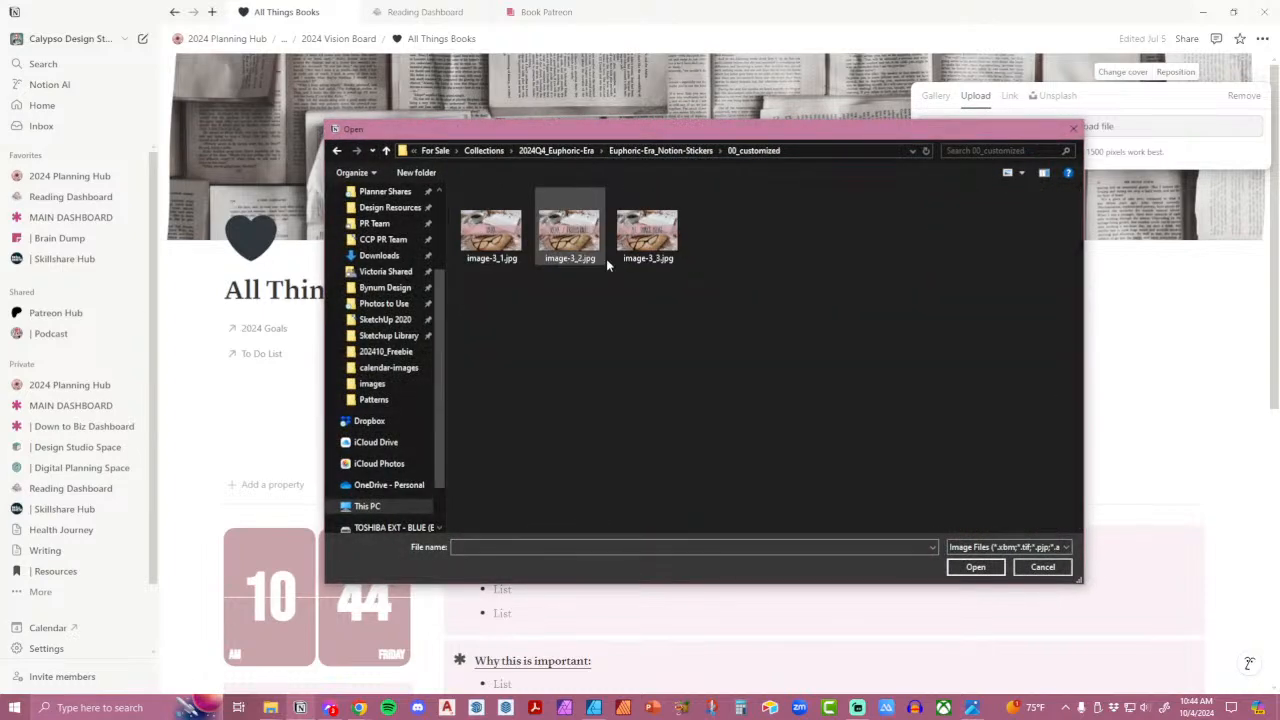
double_click(648, 235)
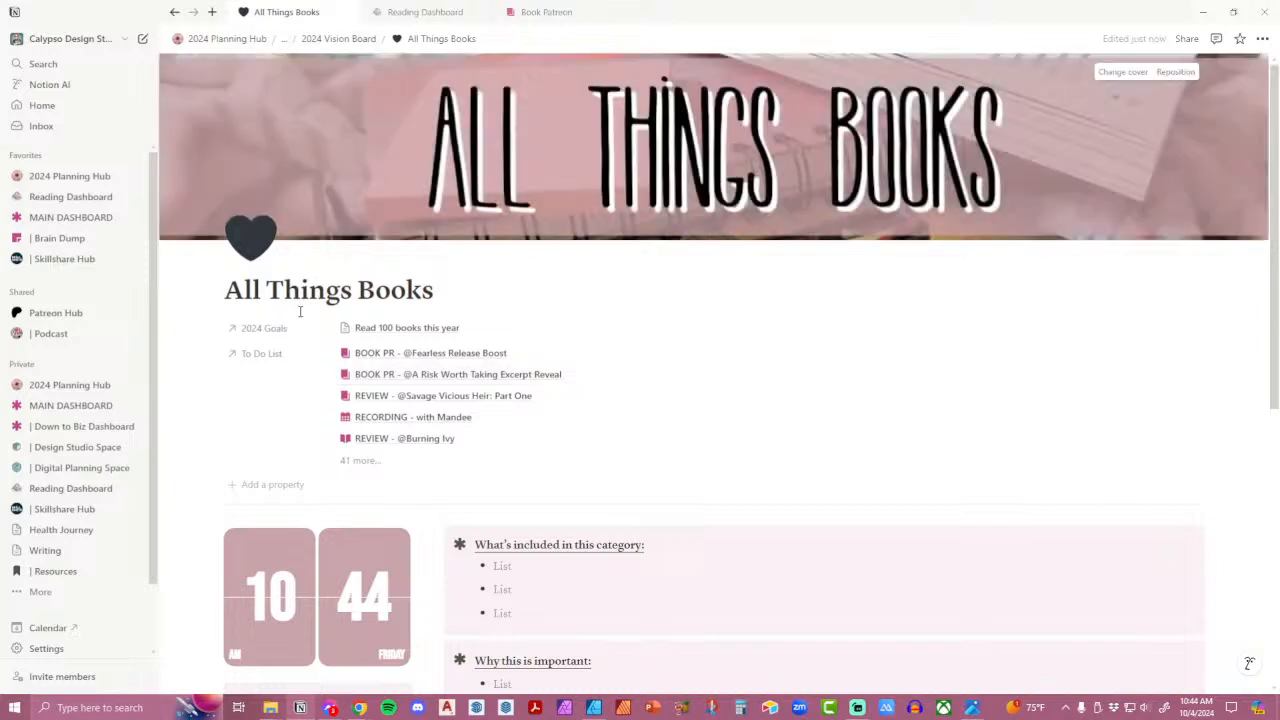
Return to the 2024 Planning Hub and reposition the All Things Books card's image so its title is vertically centred, saving the position.
click(225, 38)
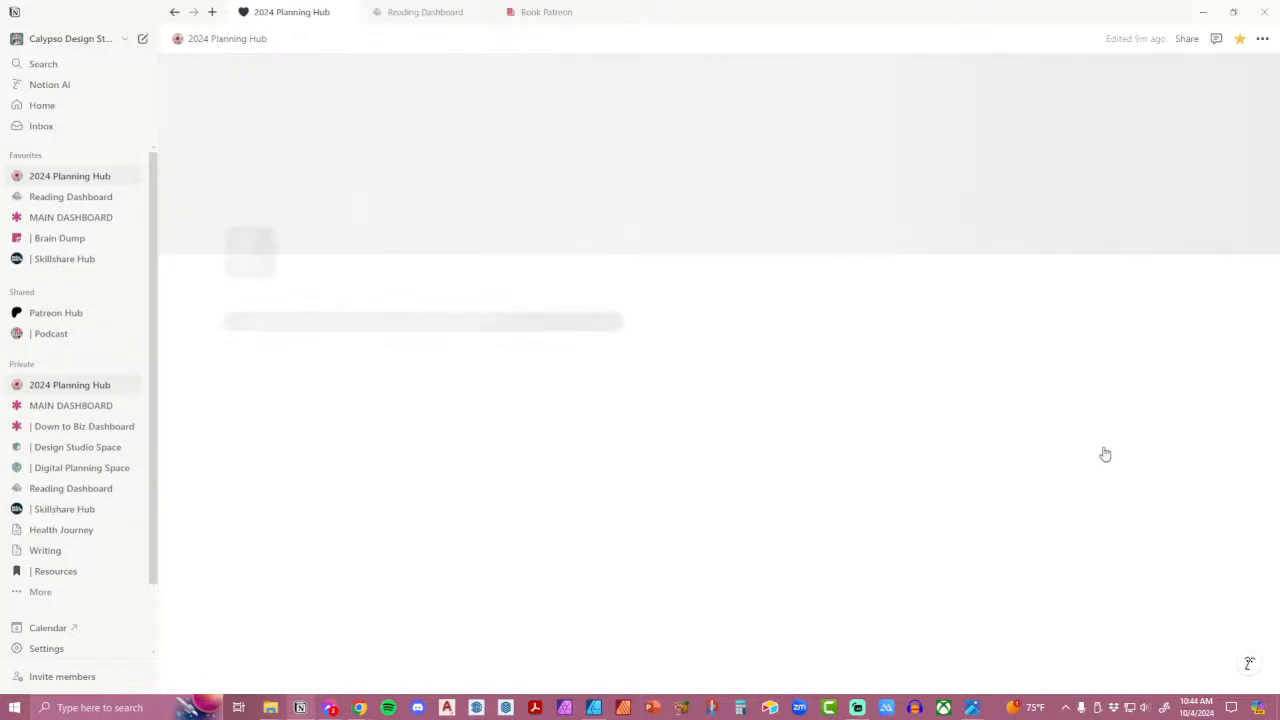
scroll(1190, 448, down, 3)
scroll(1190, 448, down, 2)
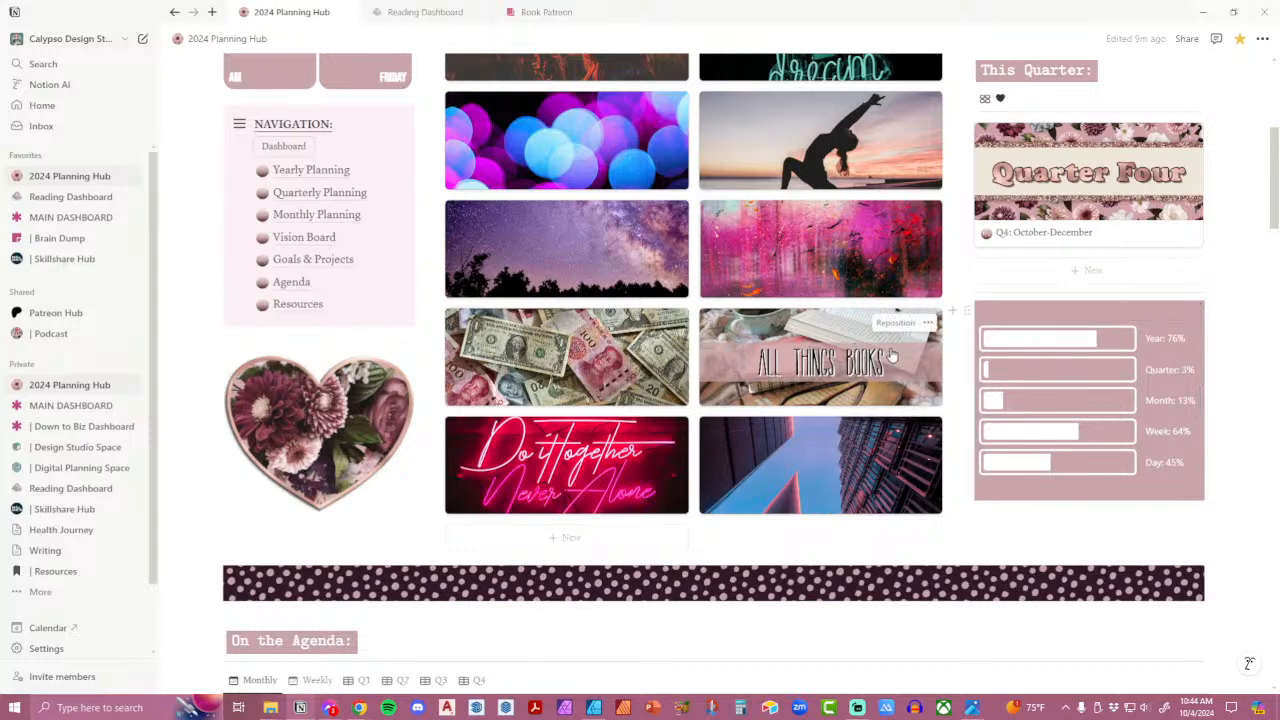
click(890, 323)
drag(911, 374, 903, 300)
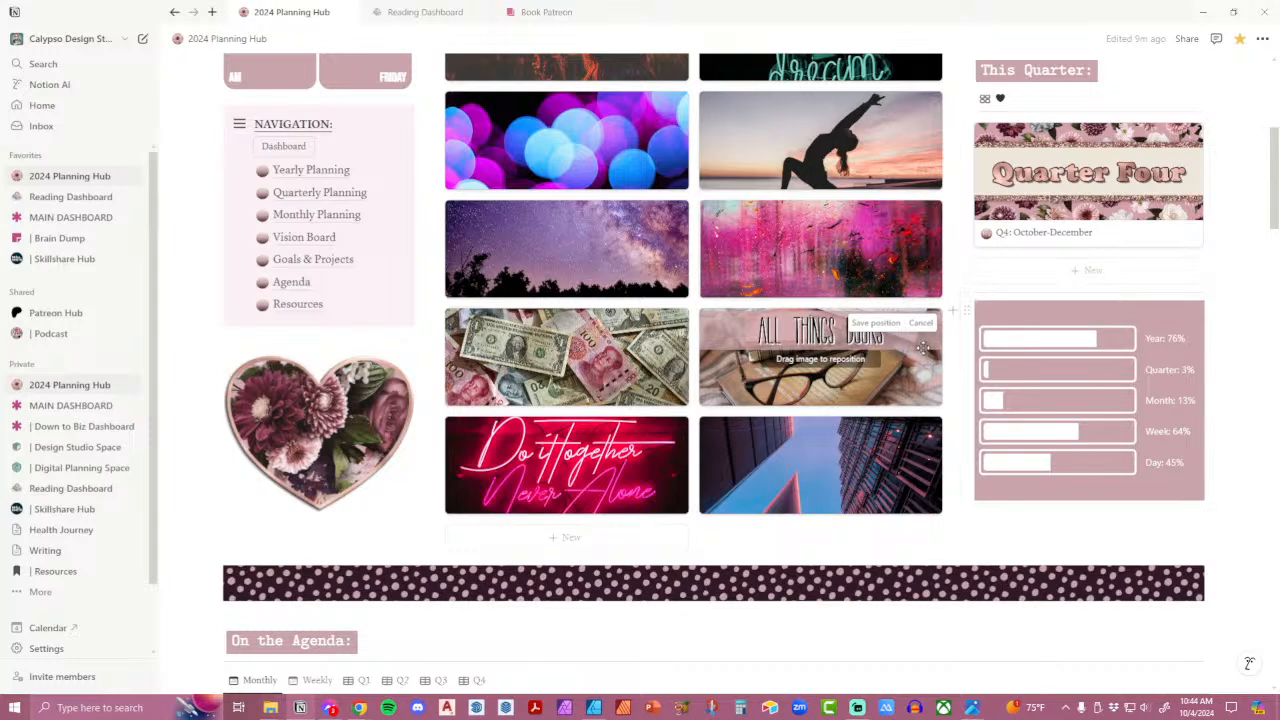
drag(930, 382, 903, 422)
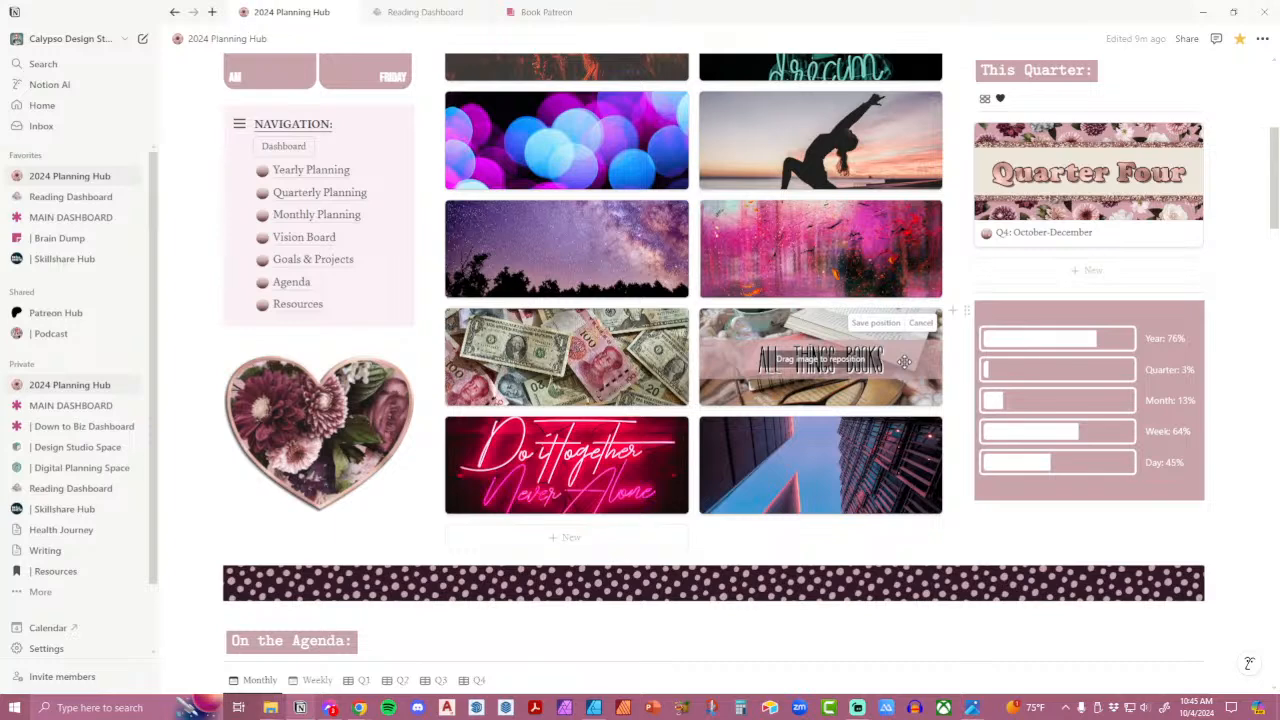
click(876, 323)
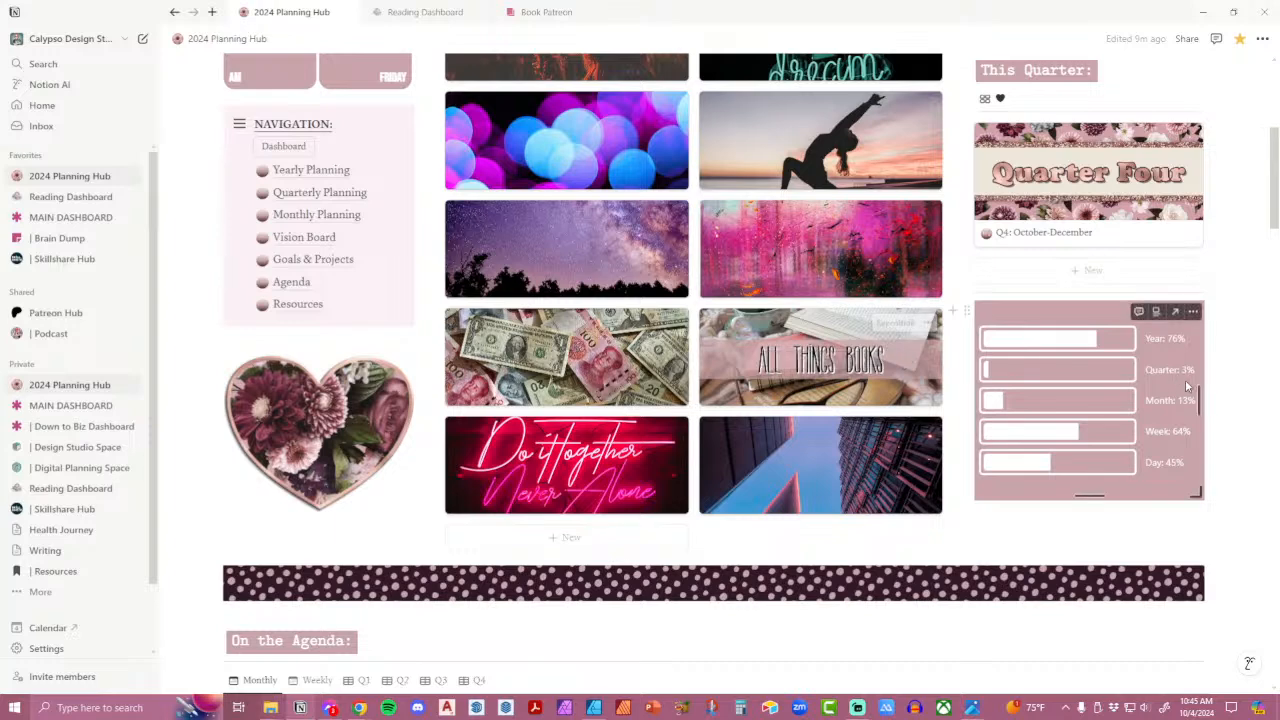
click(1238, 387)
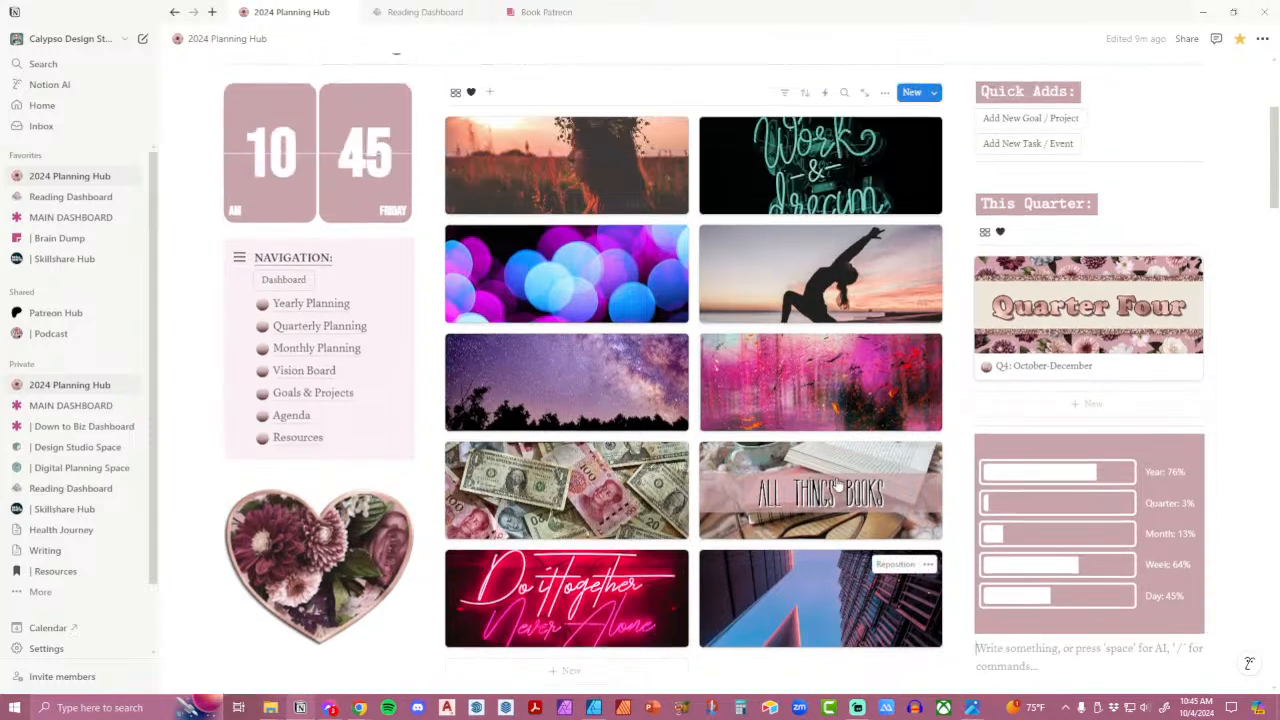
Open the Work & Professional page from the neon "Work & dream" card in the 2024 Planning Hub gallery.
scroll(844, 483, up, 2)
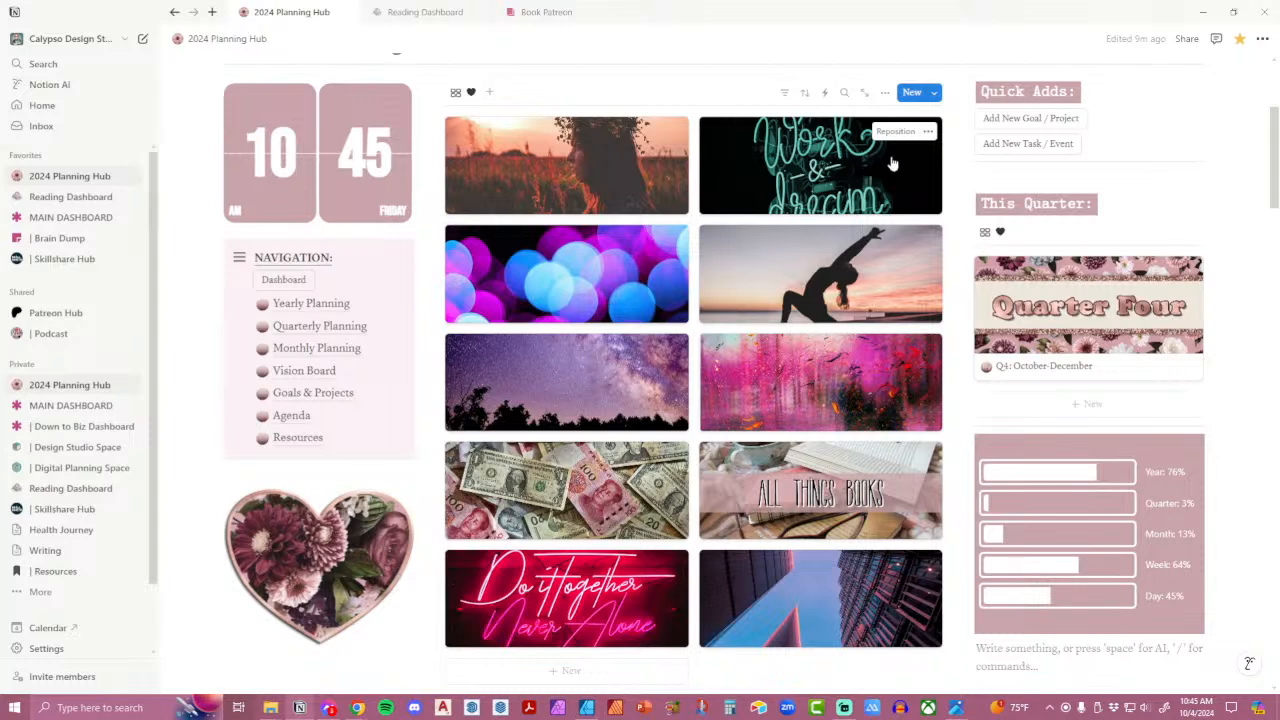
click(927, 132)
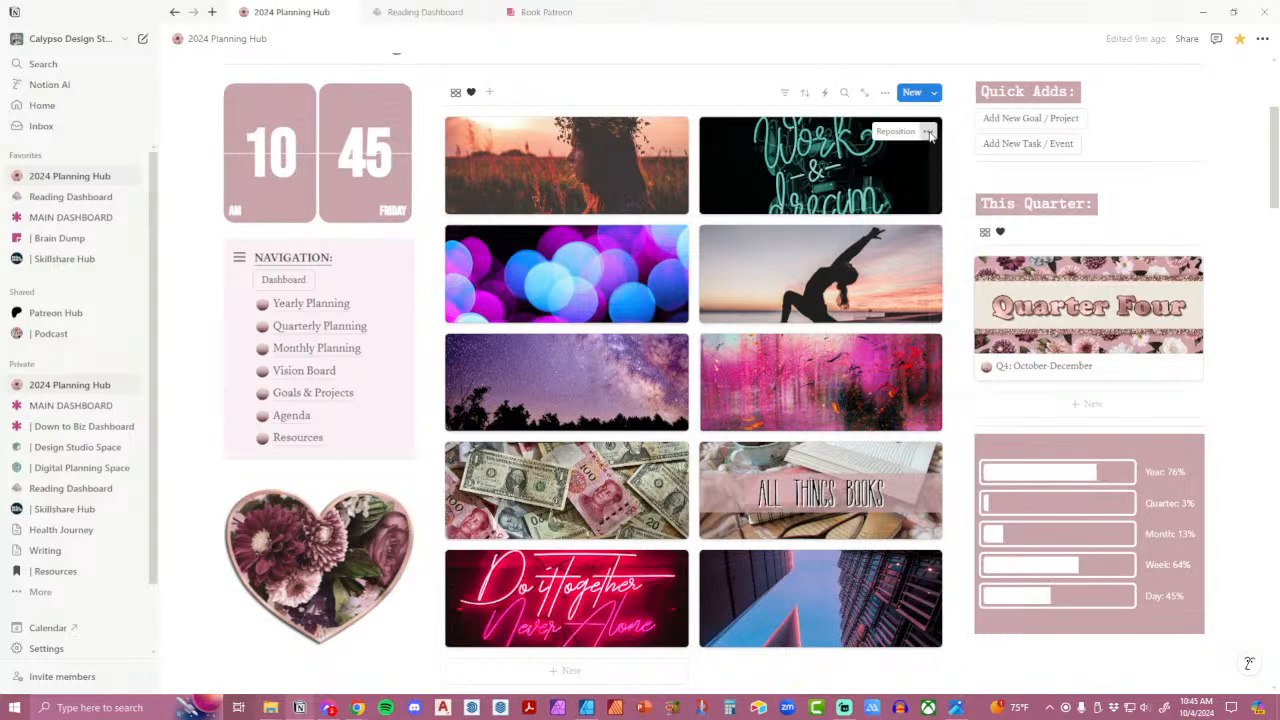
click(835, 160)
click(830, 162)
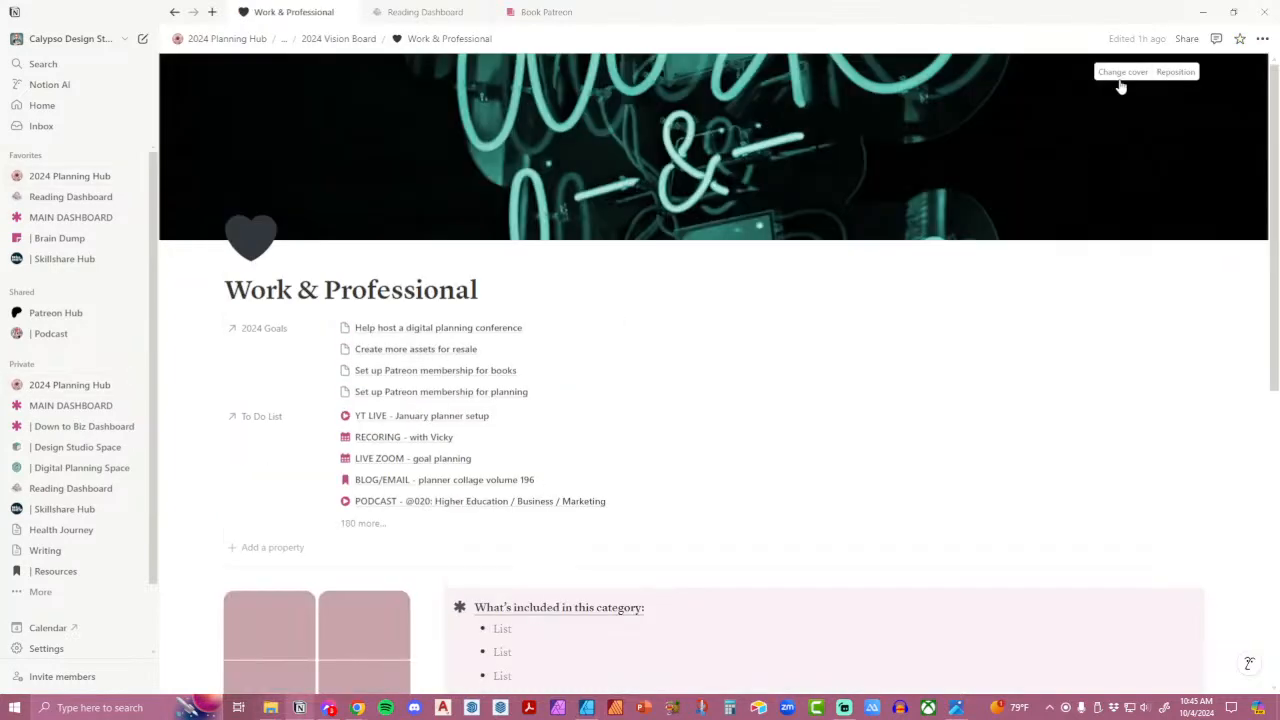
Replace the Work & Professional page cover with image-6.png uploaded from the Euphoric-Era_Notion-Stickers images folder, and return to the 2024 Planning Hub gallery.
click(1121, 80)
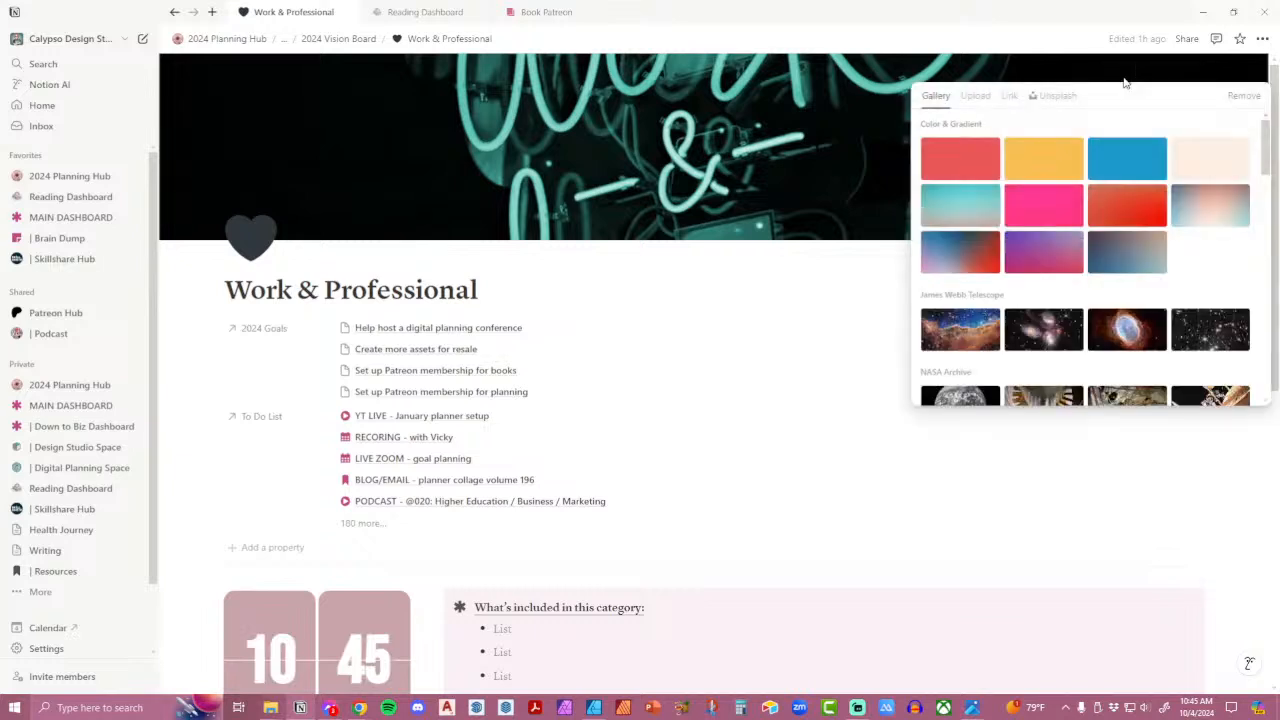
click(977, 96)
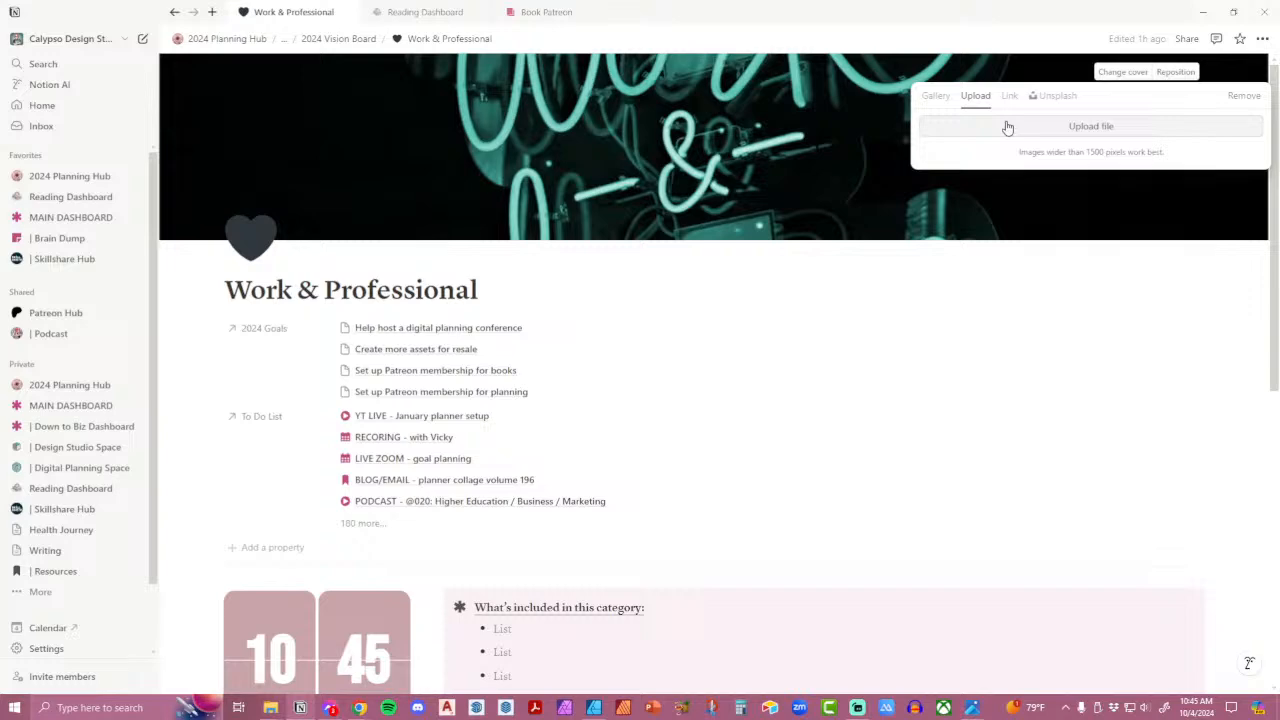
click(1008, 128)
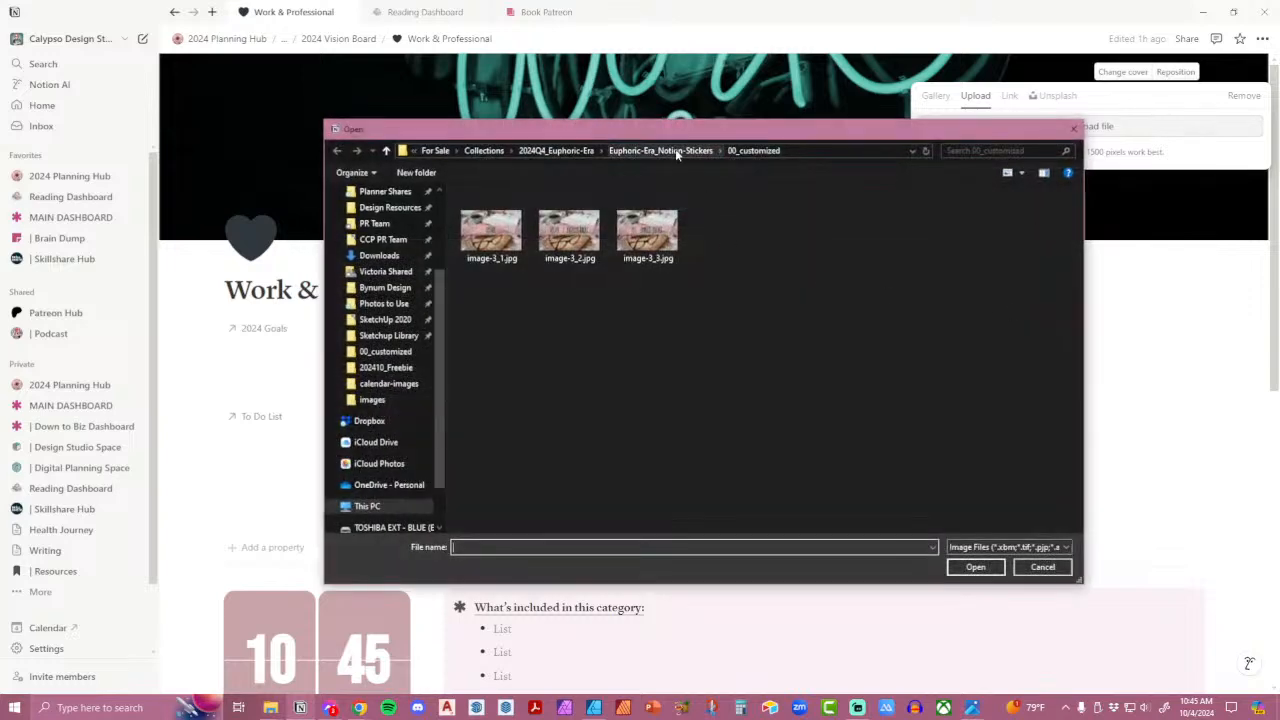
click(677, 154)
double_click(563, 254)
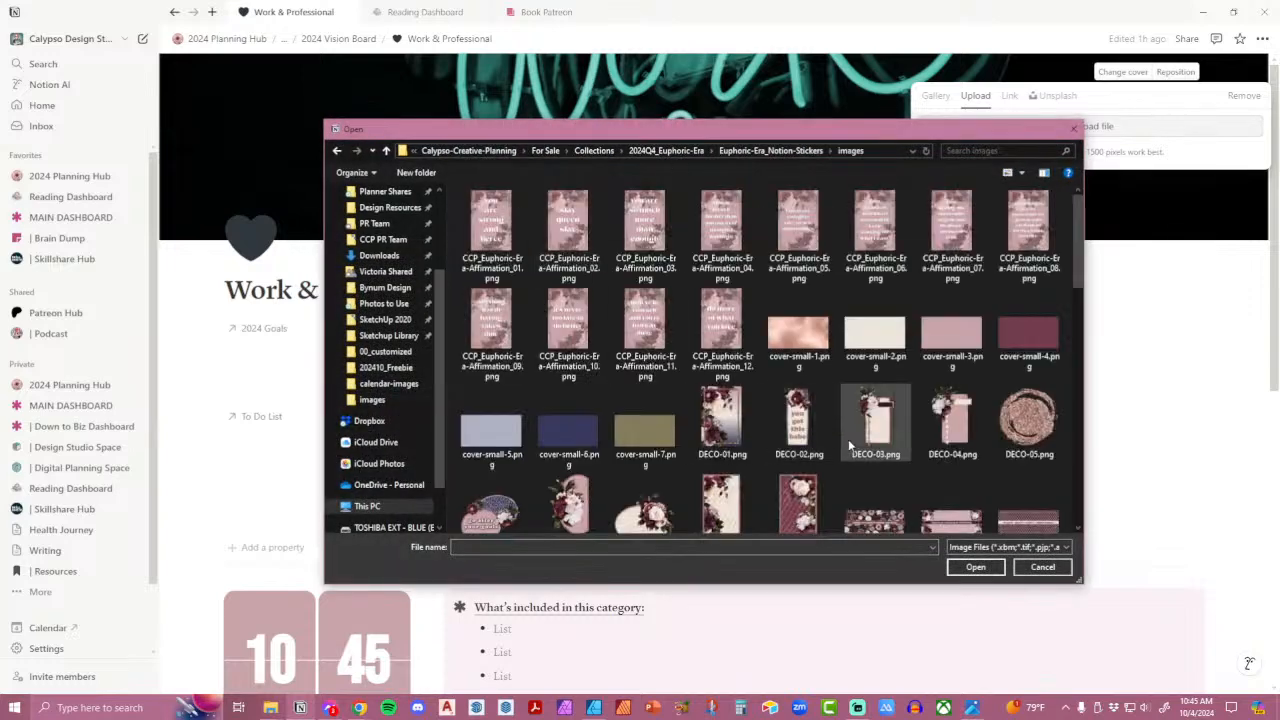
scroll(855, 447, down, 5)
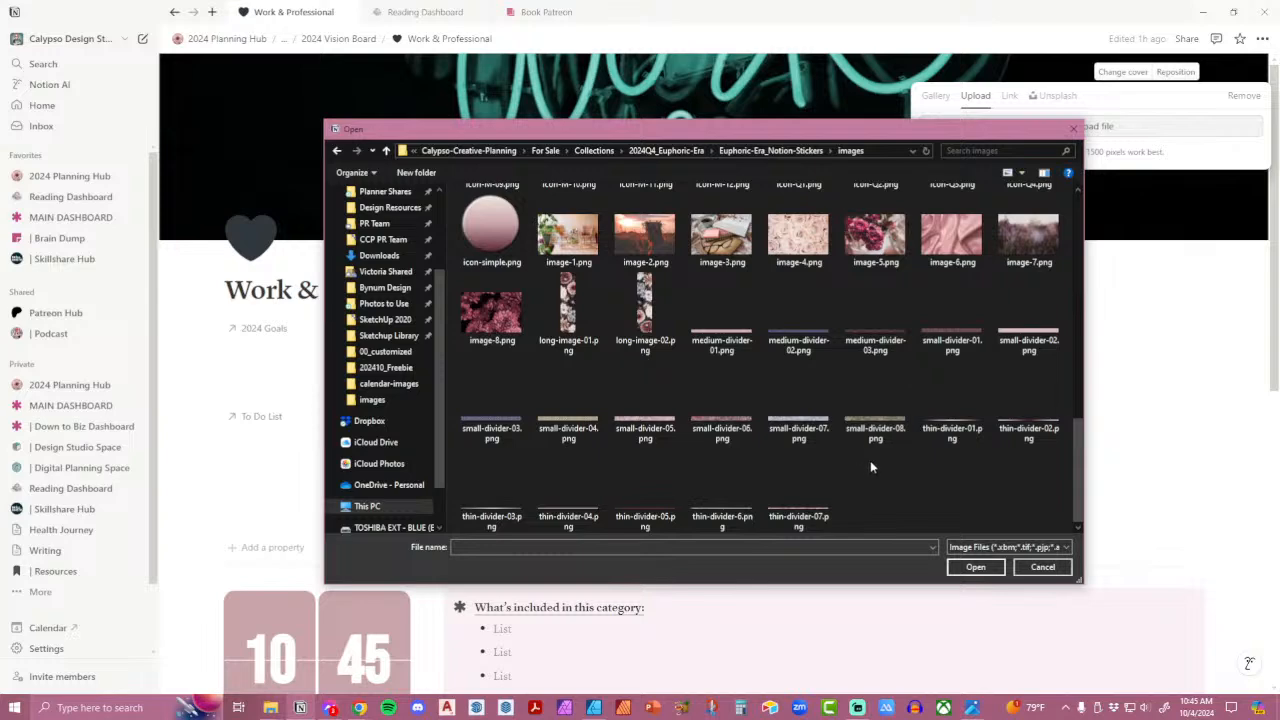
double_click(955, 240)
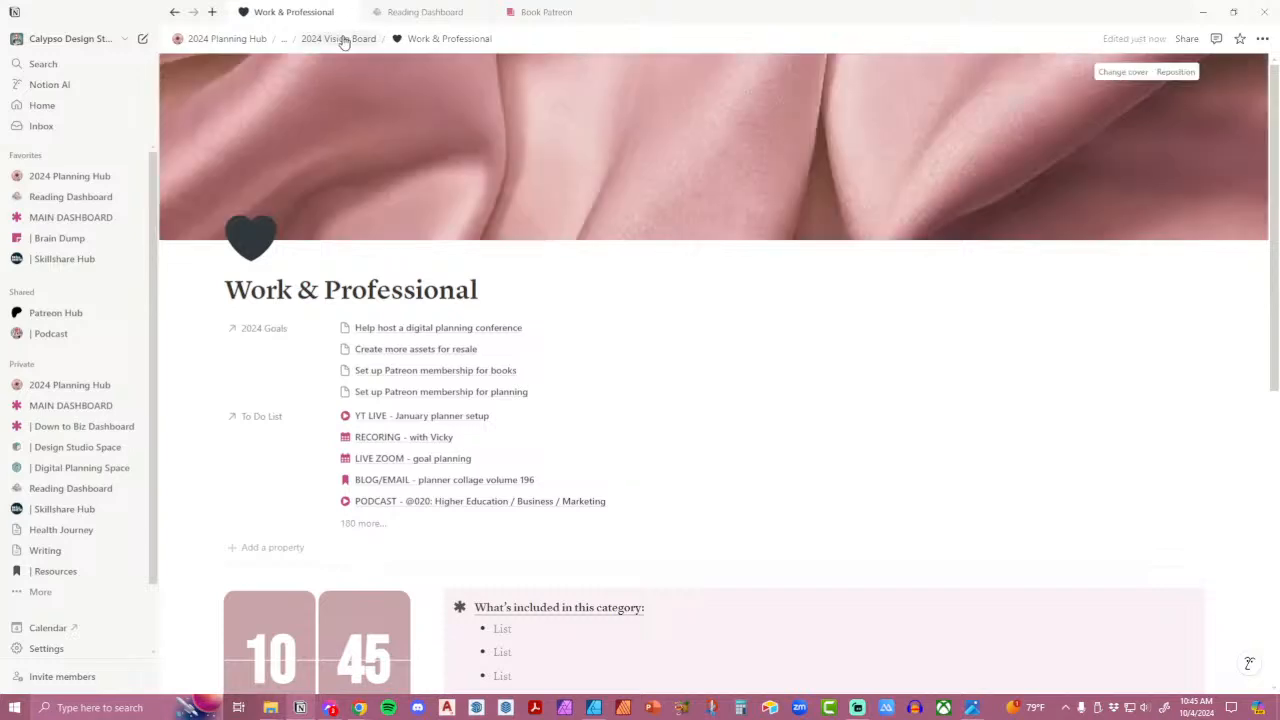
click(229, 40)
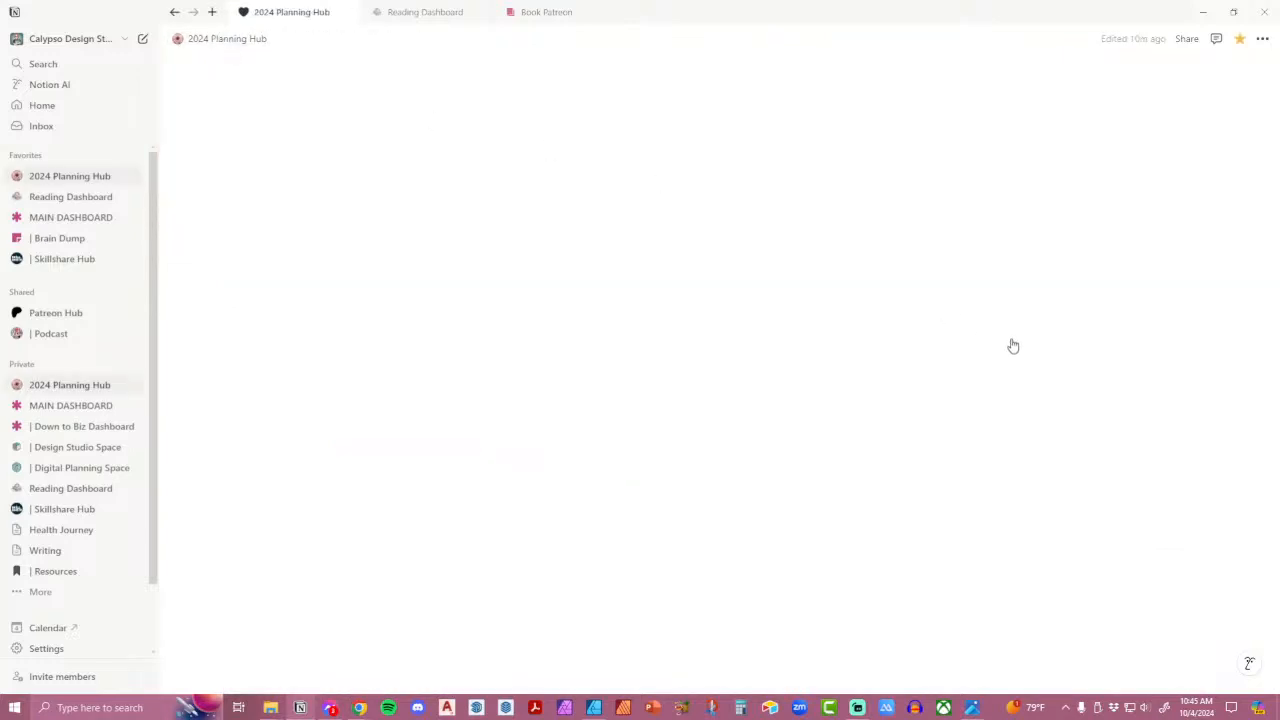
scroll(748, 217, down, 3)
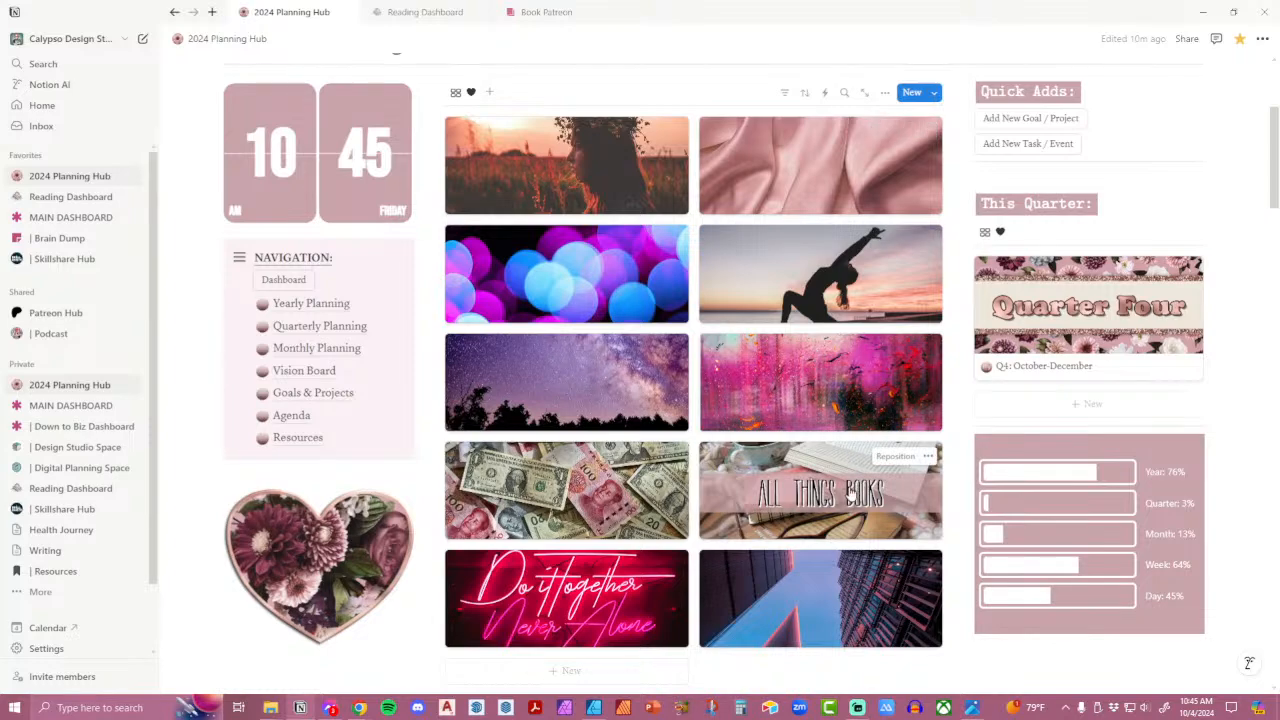
Switch to Affinity Designer, add image-6.png from the images folder to the image-3.png document, and place its layer directly beneath the Rectangle.
click(594, 708)
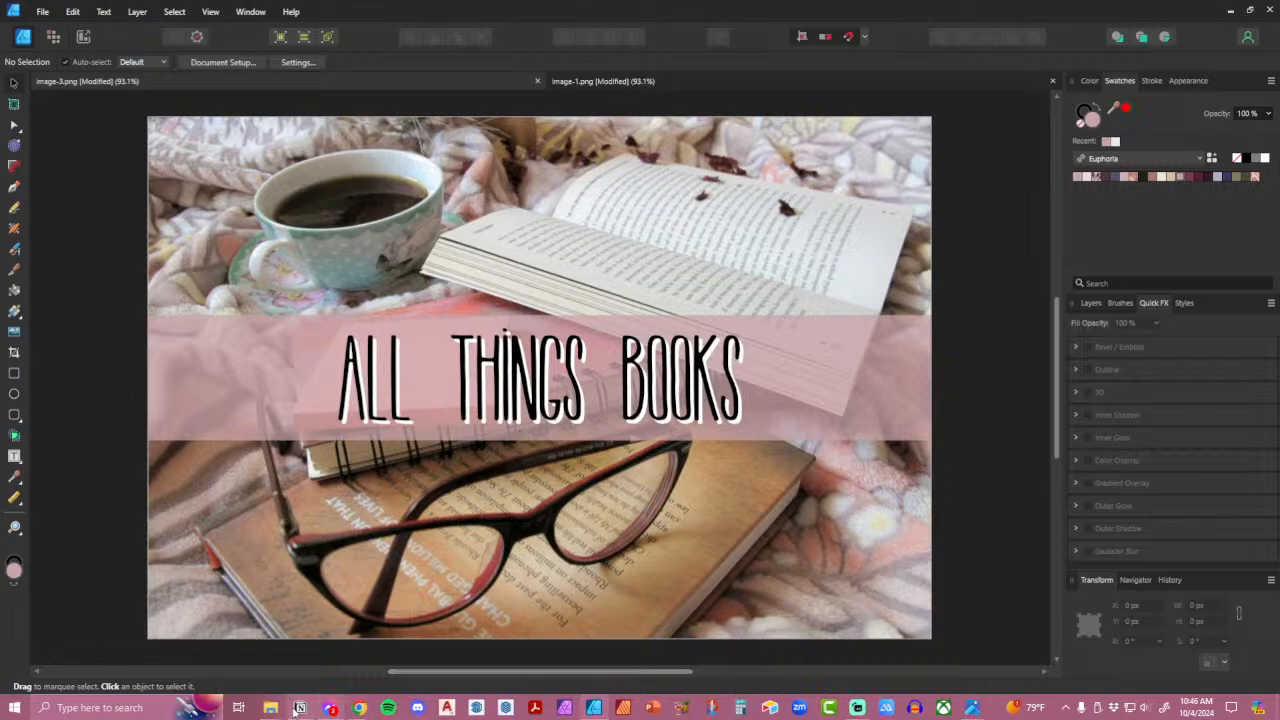
mouse_move(270, 708)
click(263, 650)
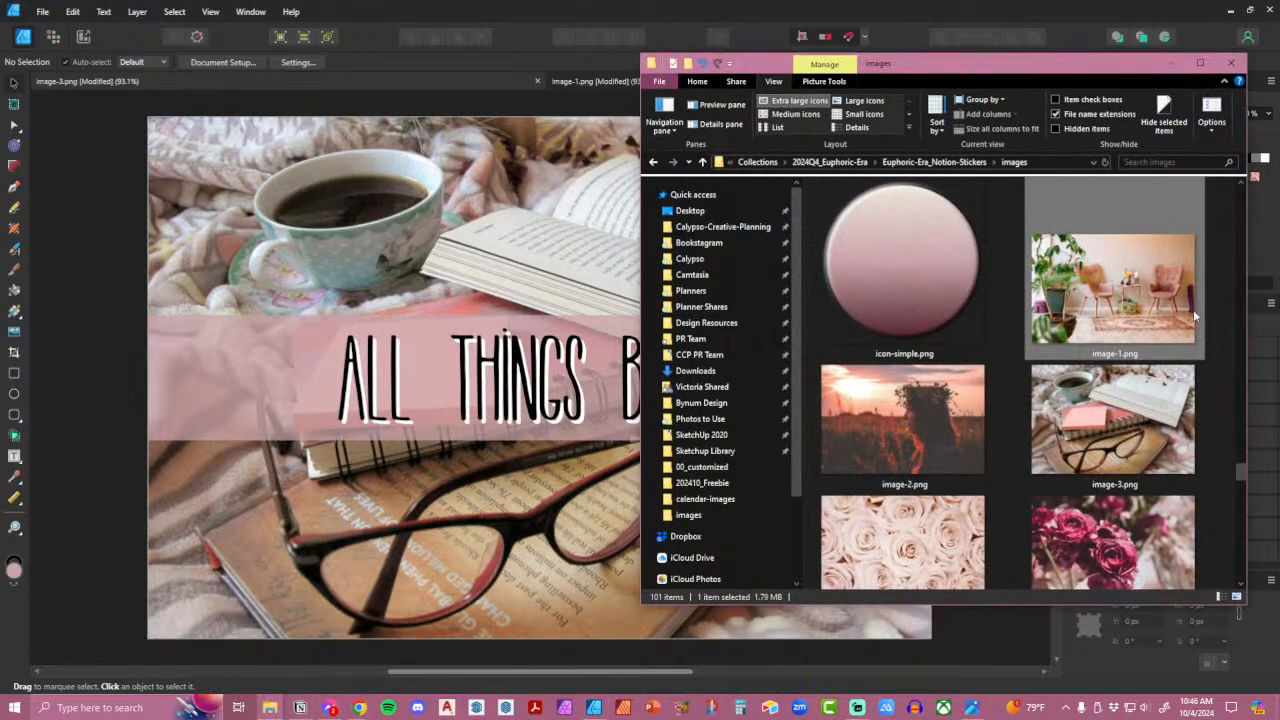
scroll(1122, 452, down, 5)
click(905, 358)
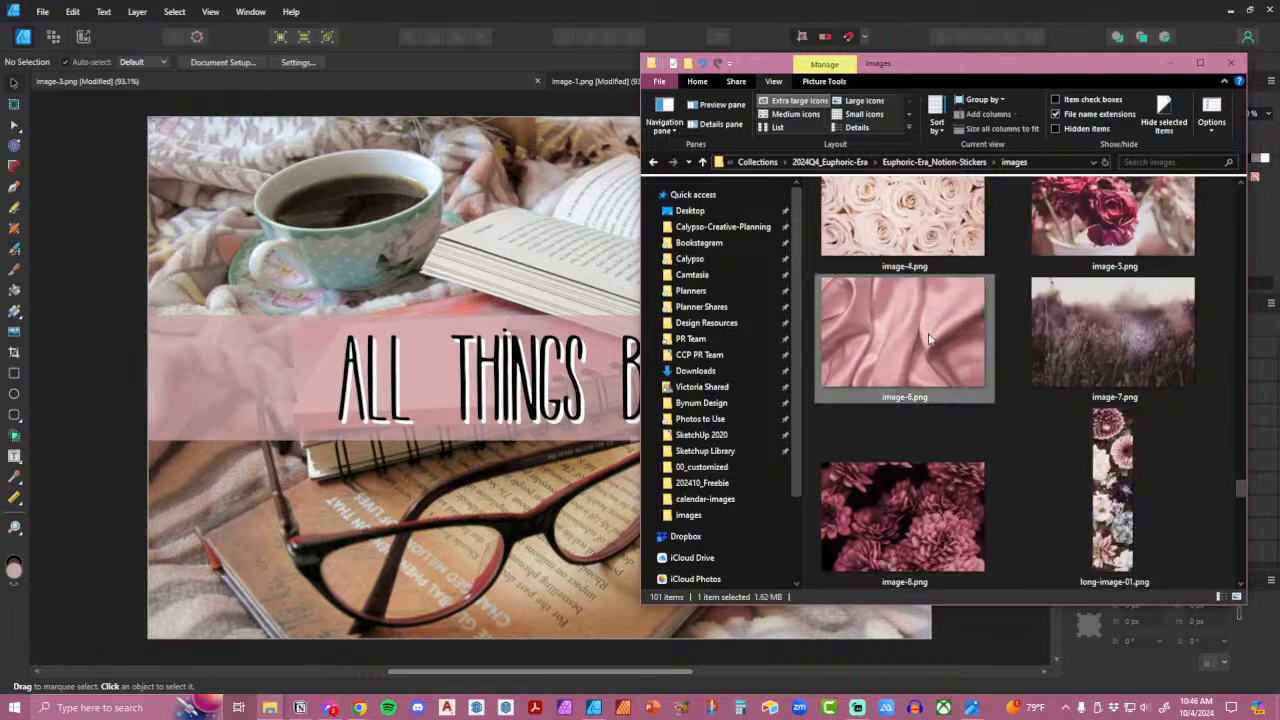
drag(929, 340, 458, 243)
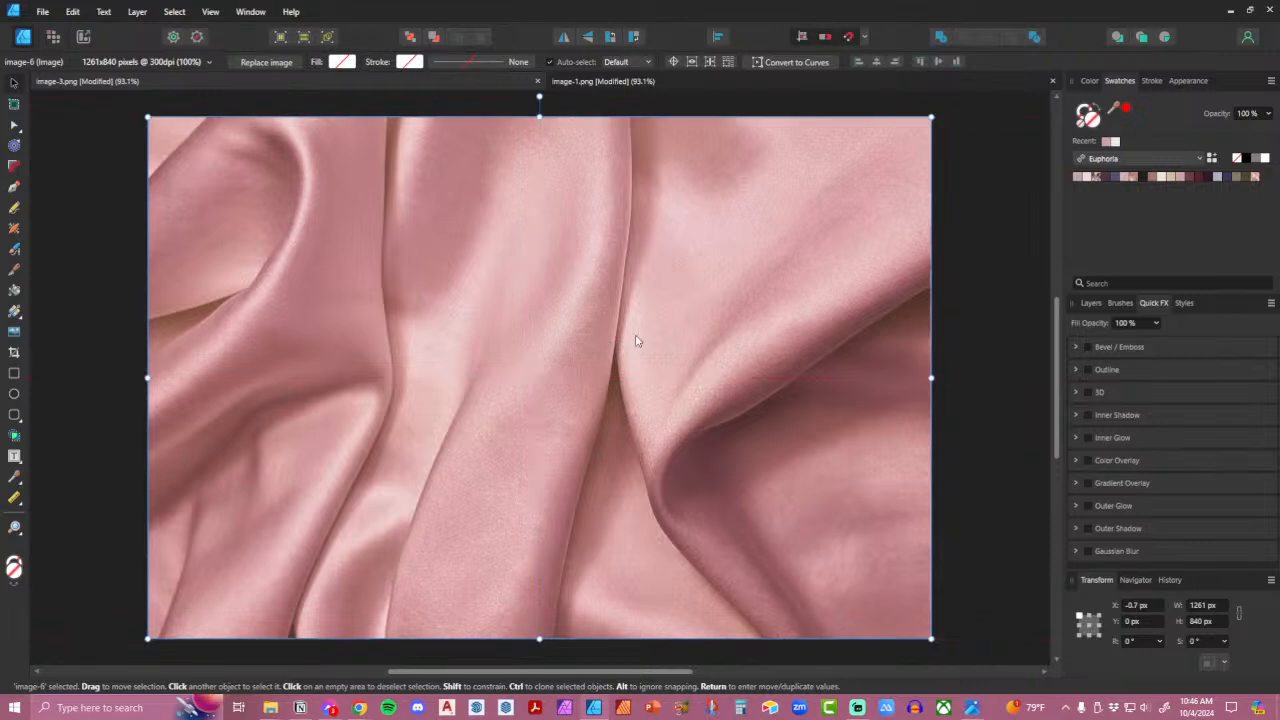
click(1091, 303)
drag(1139, 354, 1130, 436)
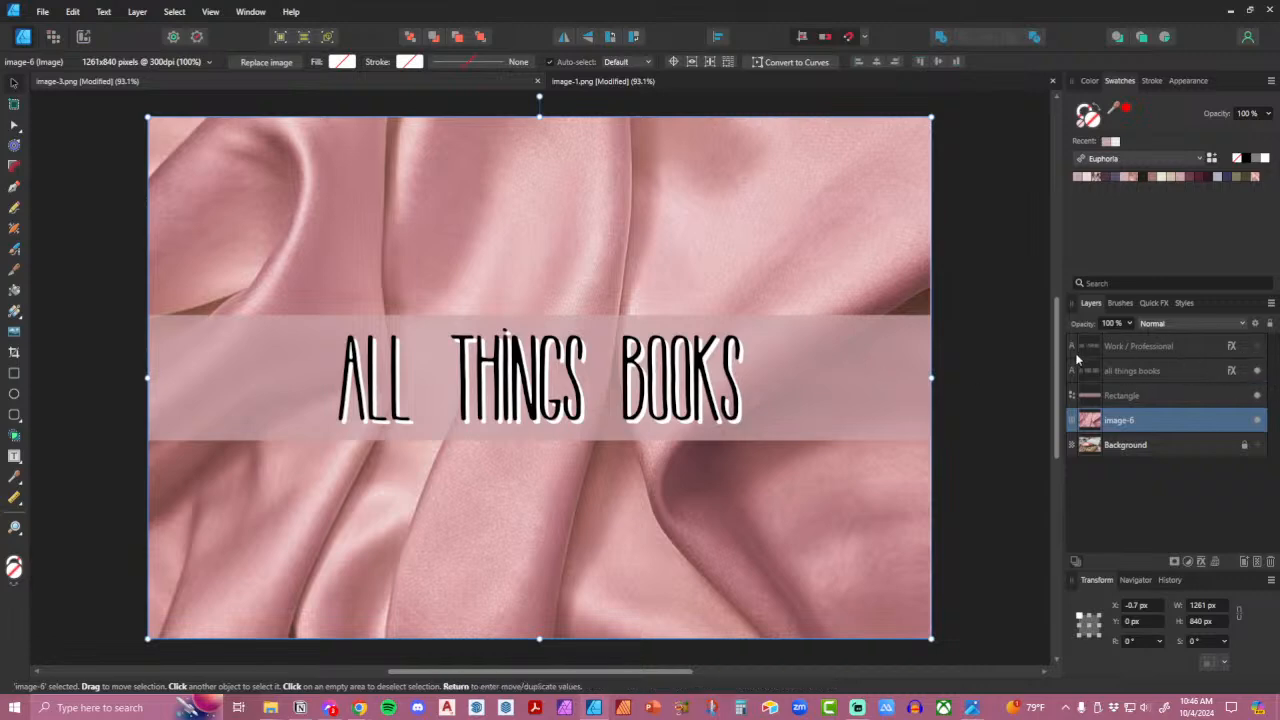
Duplicate the "all things books" title, hide the original, and change the copy's text to "HOME / ENVIRONMENT".
click(1257, 372)
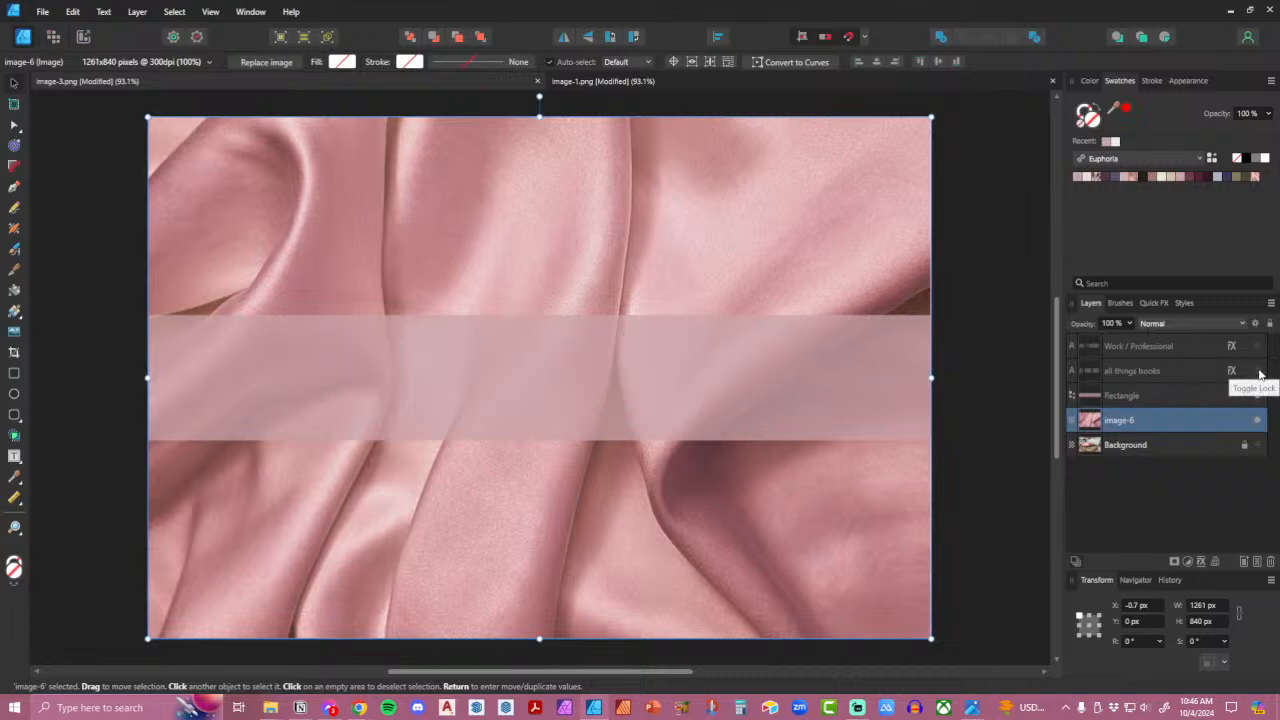
click(1258, 372)
right_click(1186, 374)
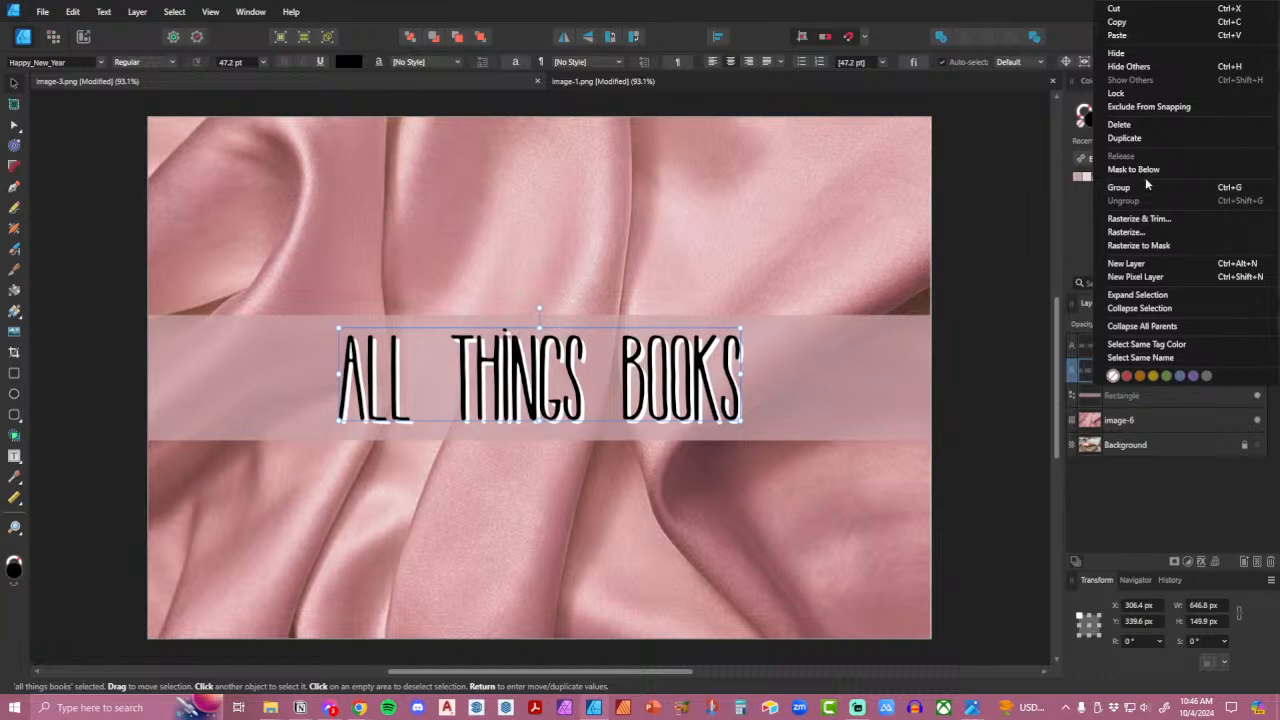
click(1150, 138)
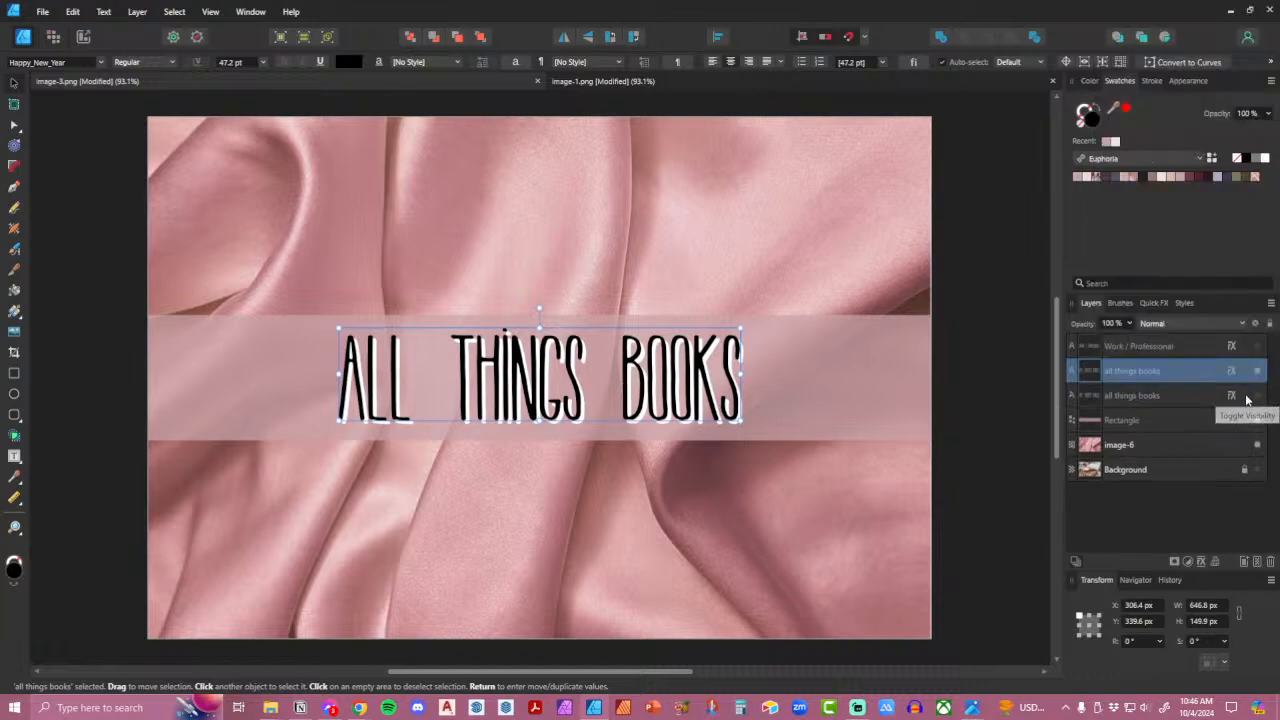
double_click(596, 403)
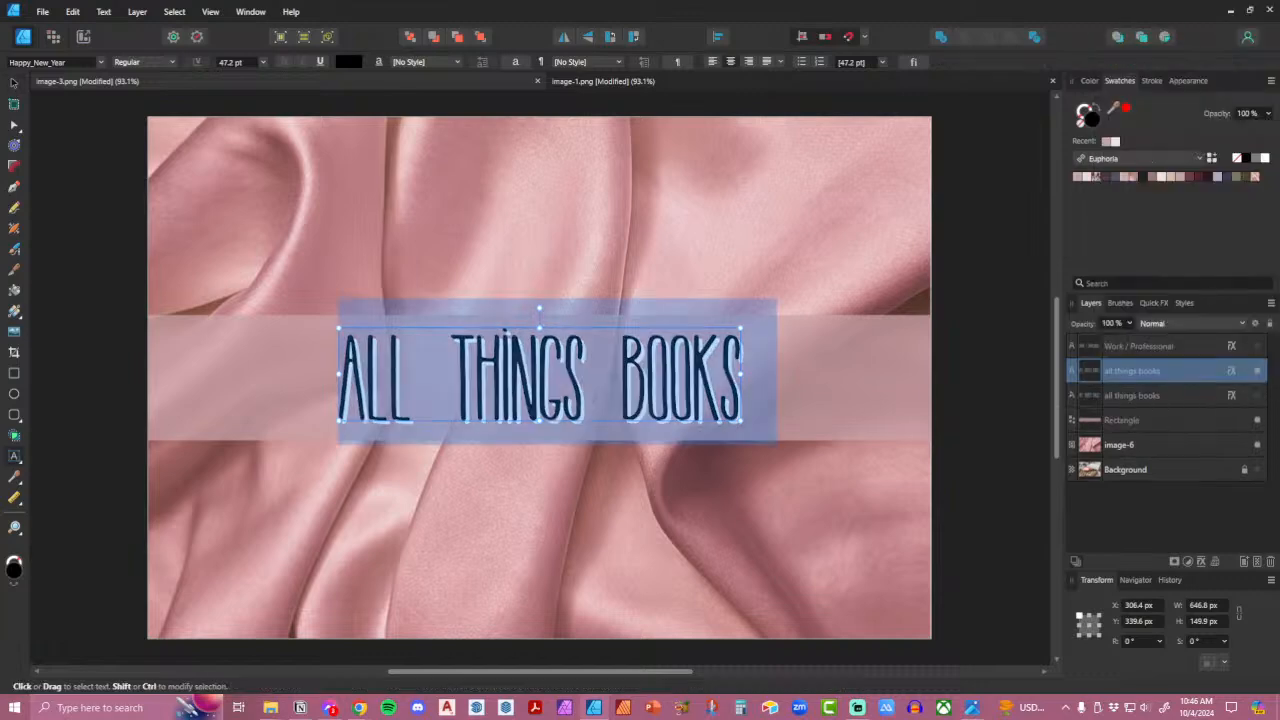
text(HOME /)
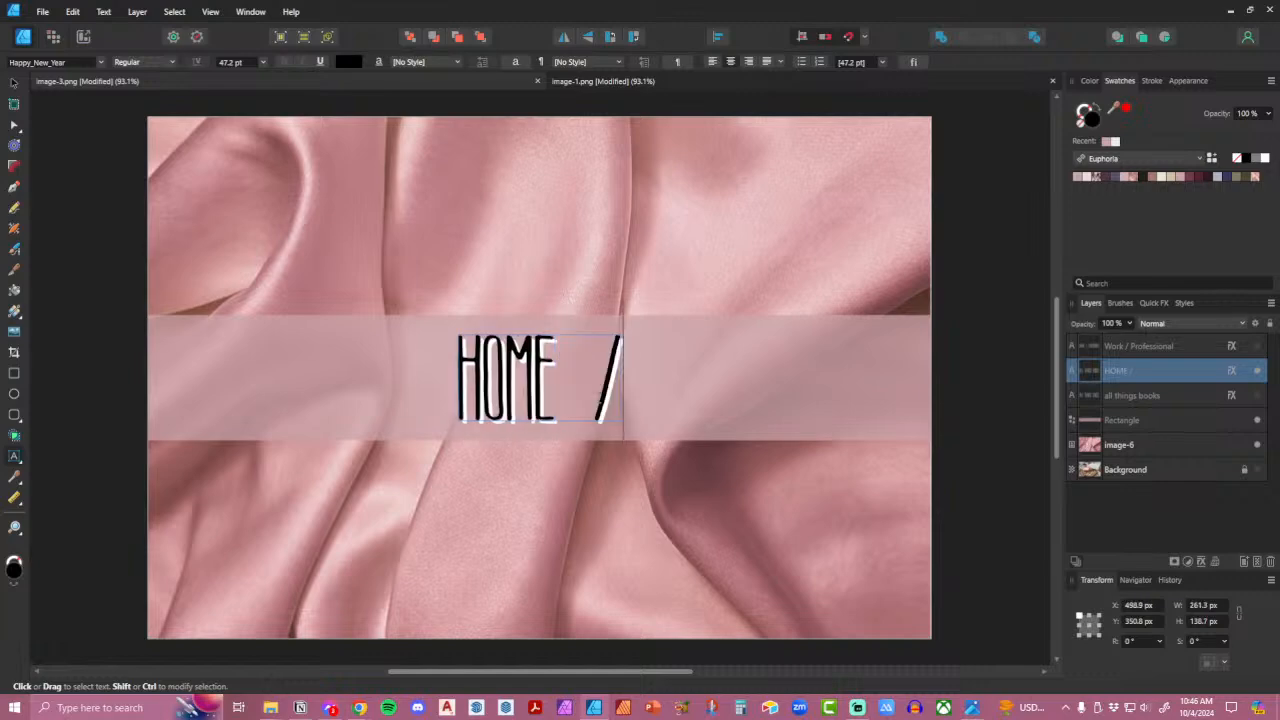
text( ENVIRONM)
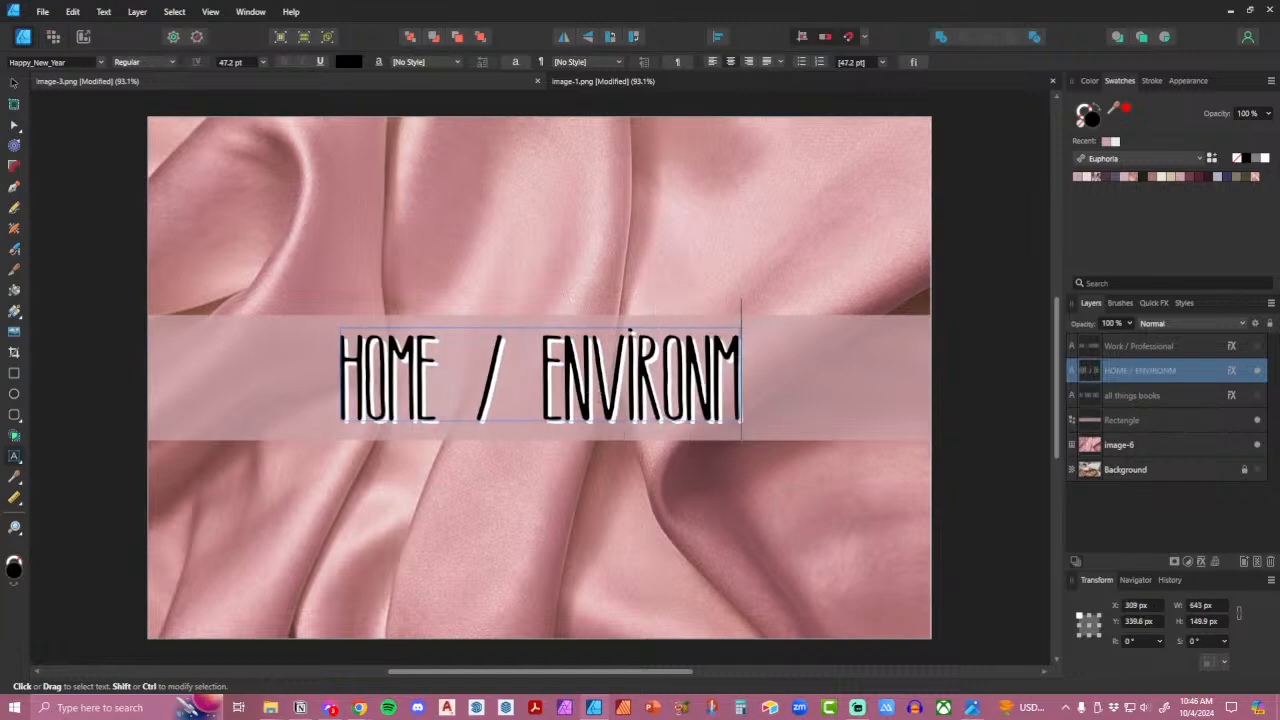
text(ENT)
key(Escape)
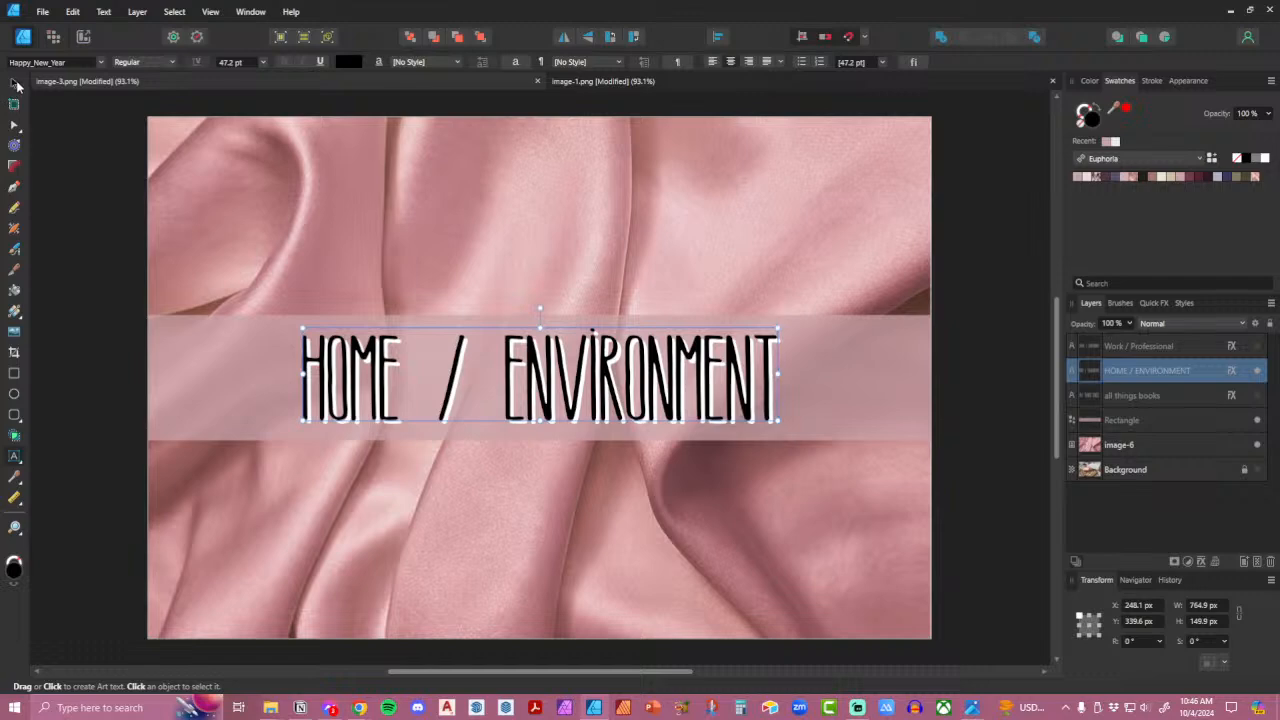
click(15, 84)
click(1019, 447)
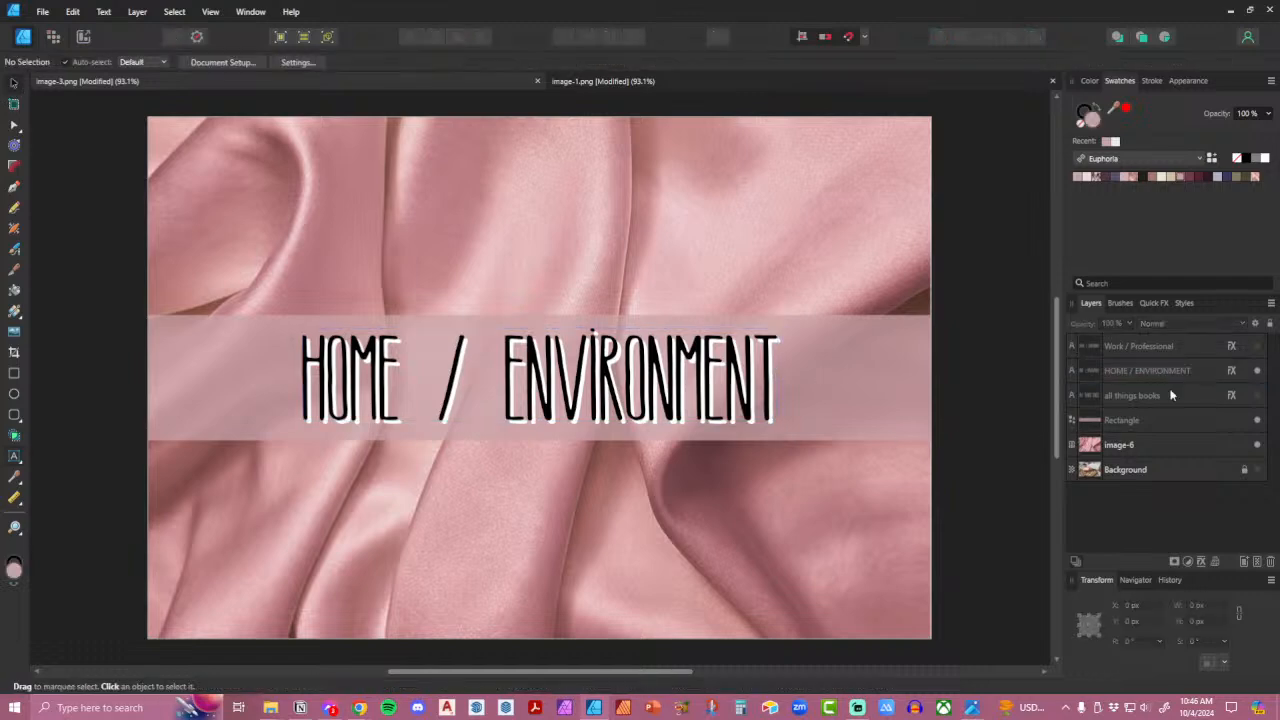
Hide the HOME / ENVIRONMENT title, show the Work / Professional title, and check the pink satin picture's file name in the images folder.
click(1260, 370)
click(1257, 346)
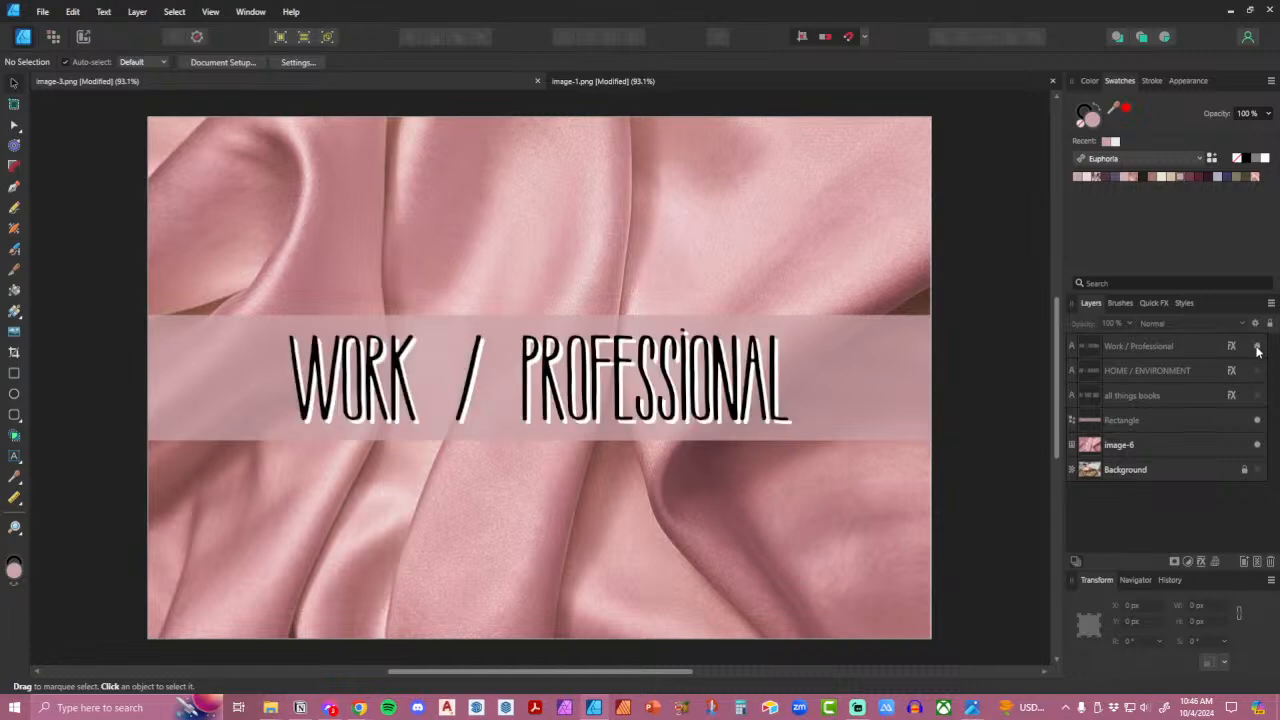
click(43, 11)
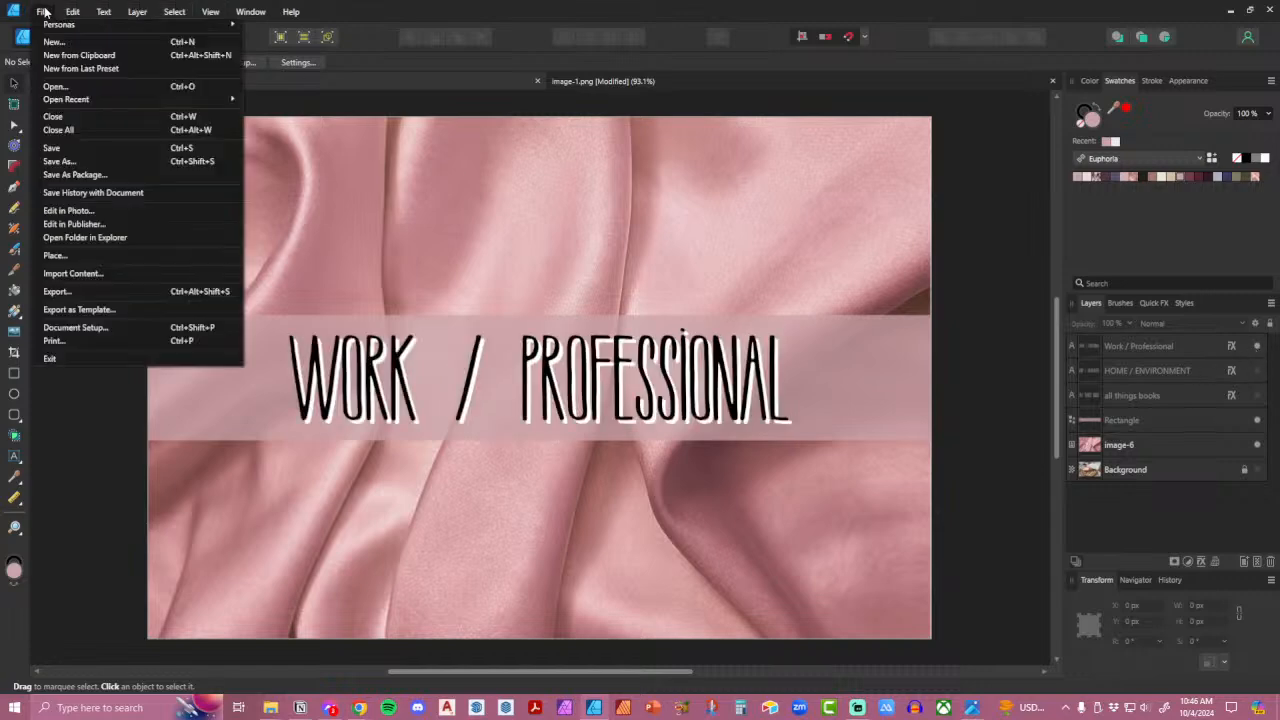
click(270, 707)
click(272, 670)
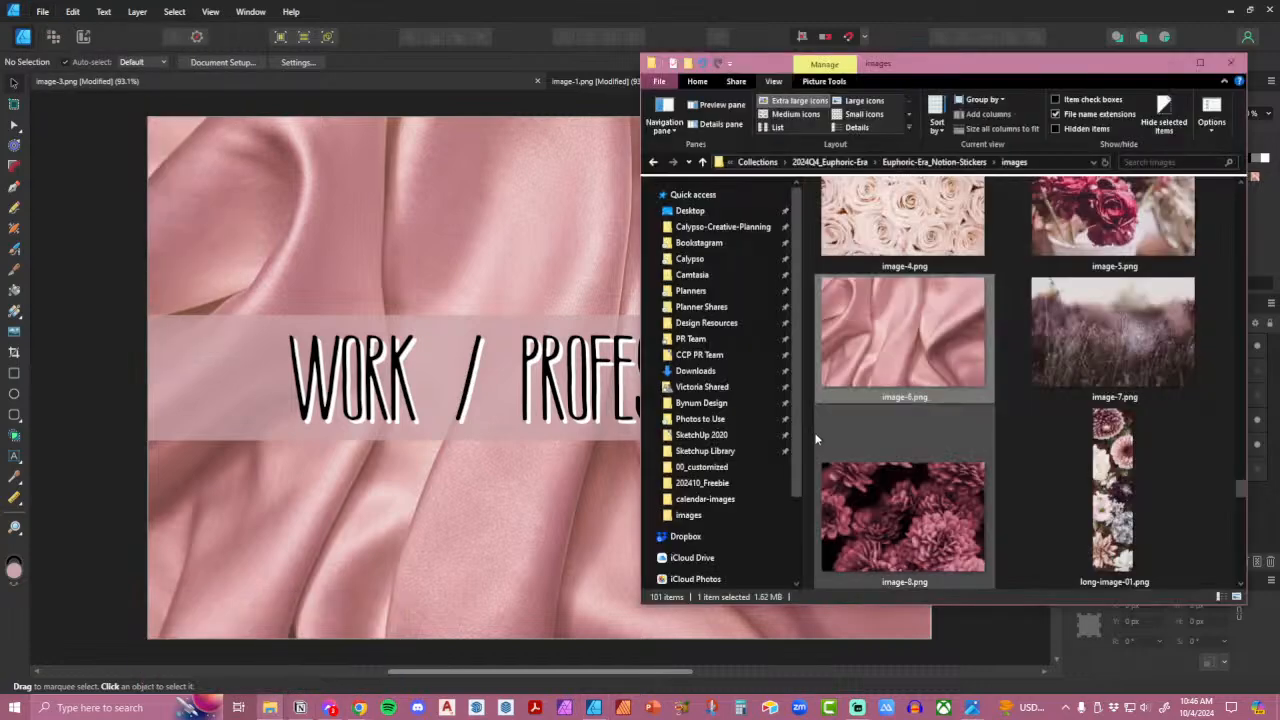
click(395, 20)
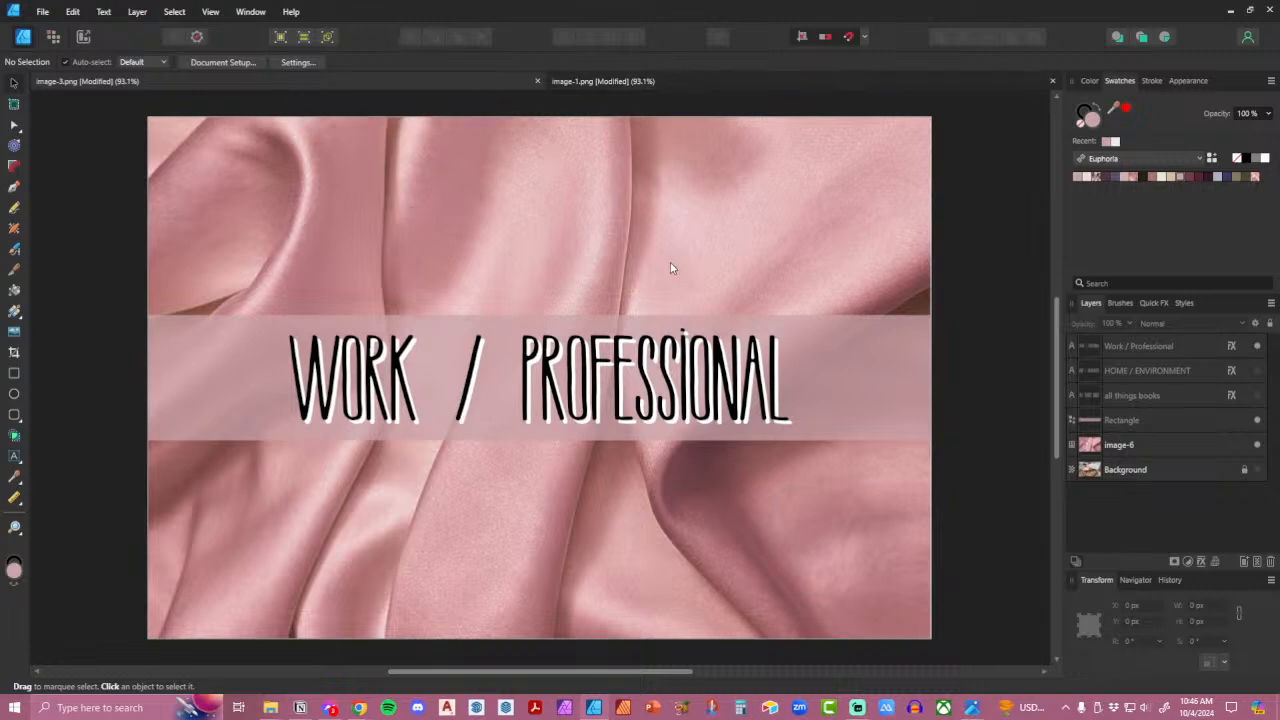
Snap image-6 to the page at X 0, Y 0 and export the header to 00_customized as a quality-100 JPEG named image-6_1.
drag(643, 265, 617, 258)
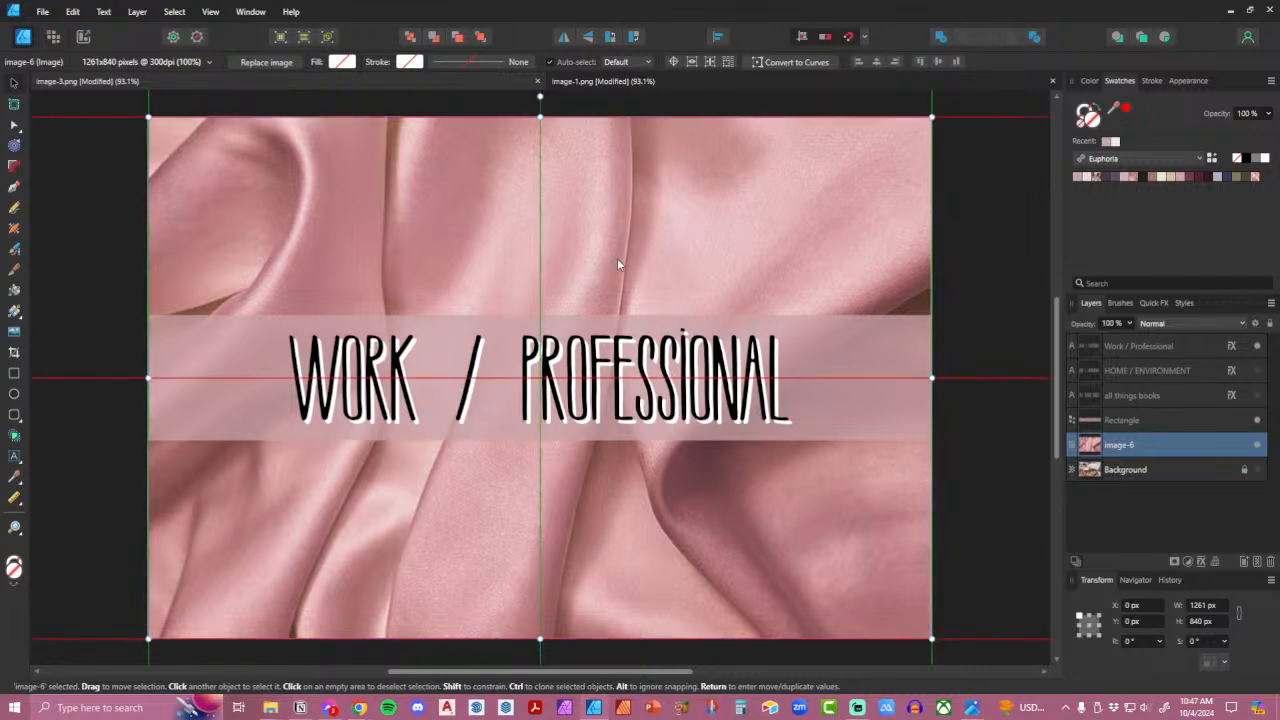
click(1008, 211)
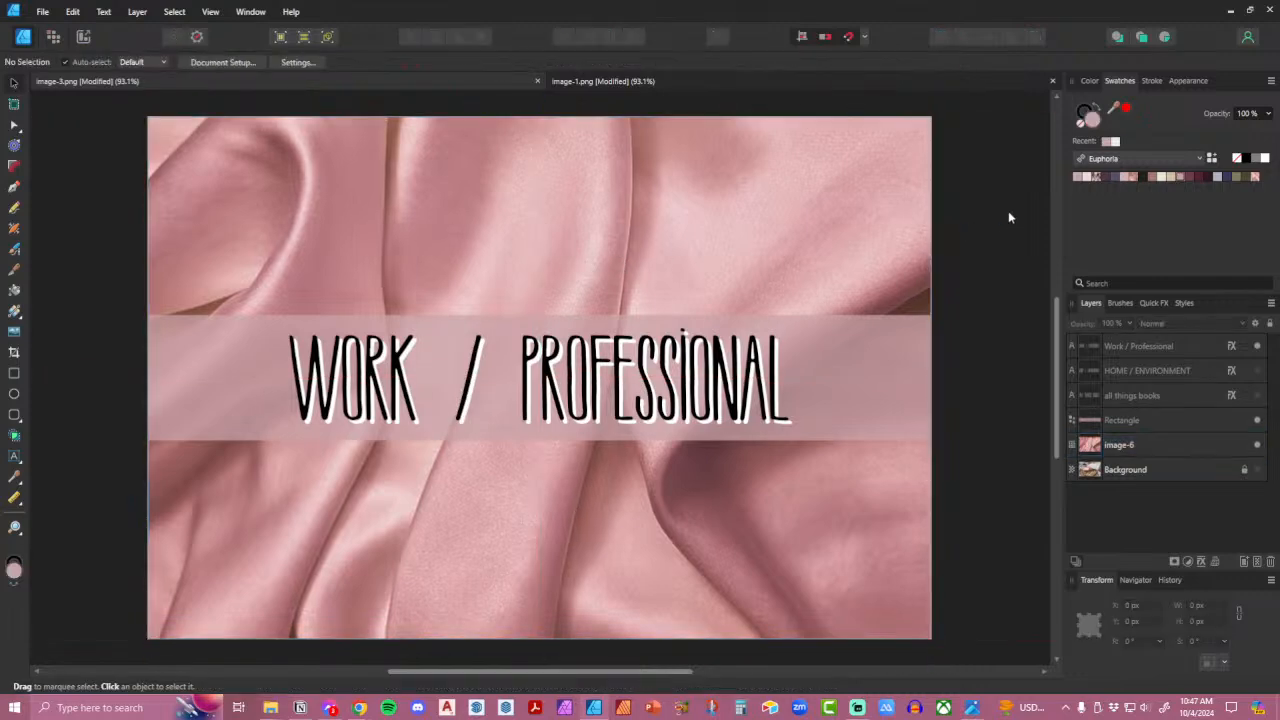
click(43, 11)
click(89, 291)
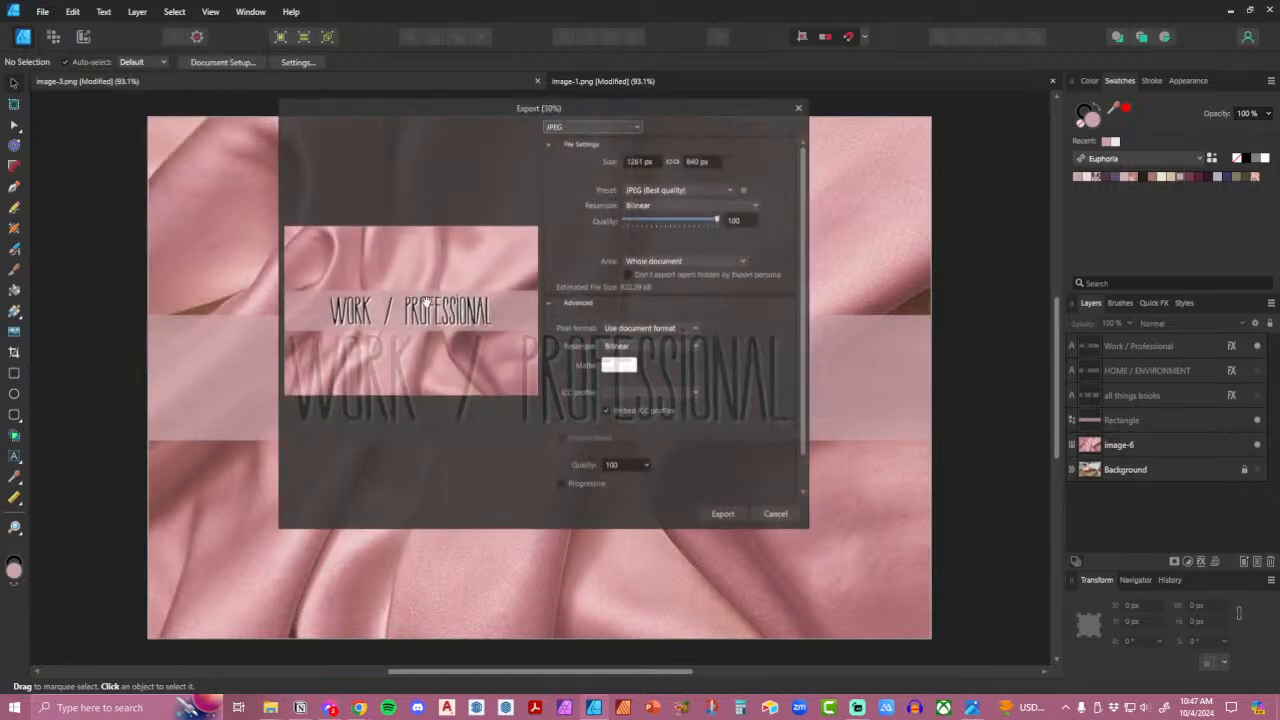
click(706, 516)
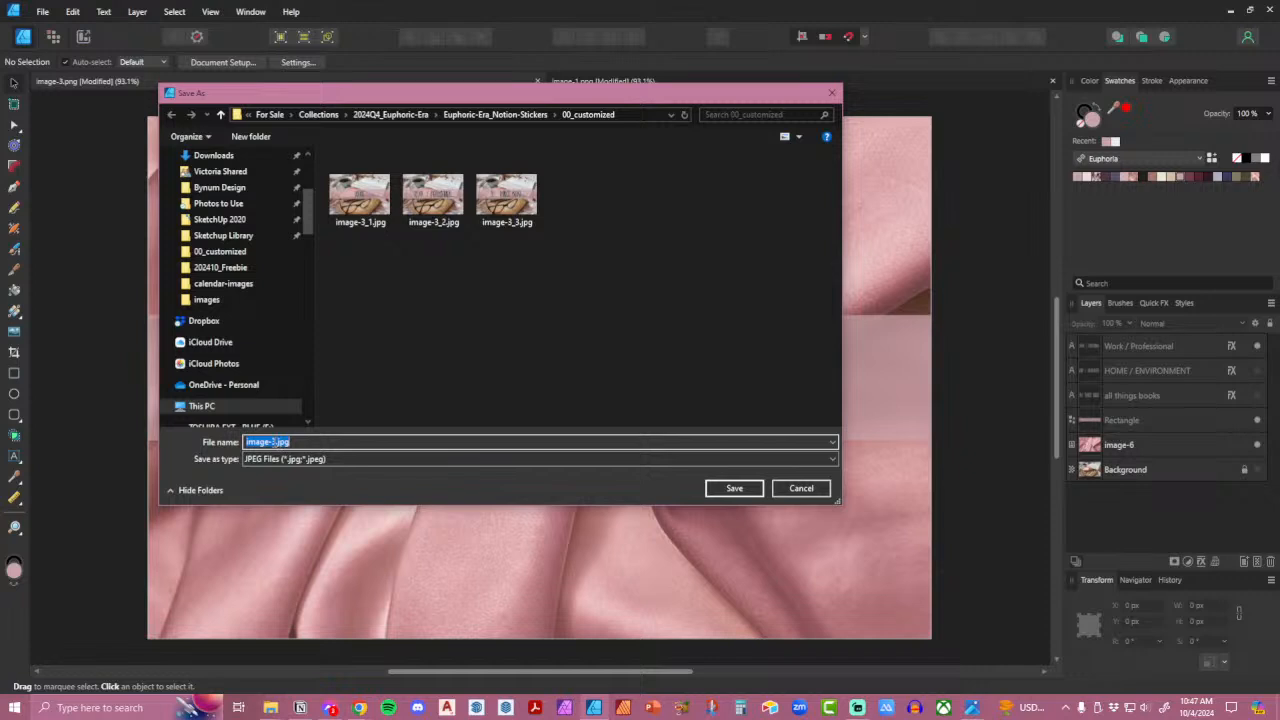
click(272, 441)
text(6_1)
key(Return)
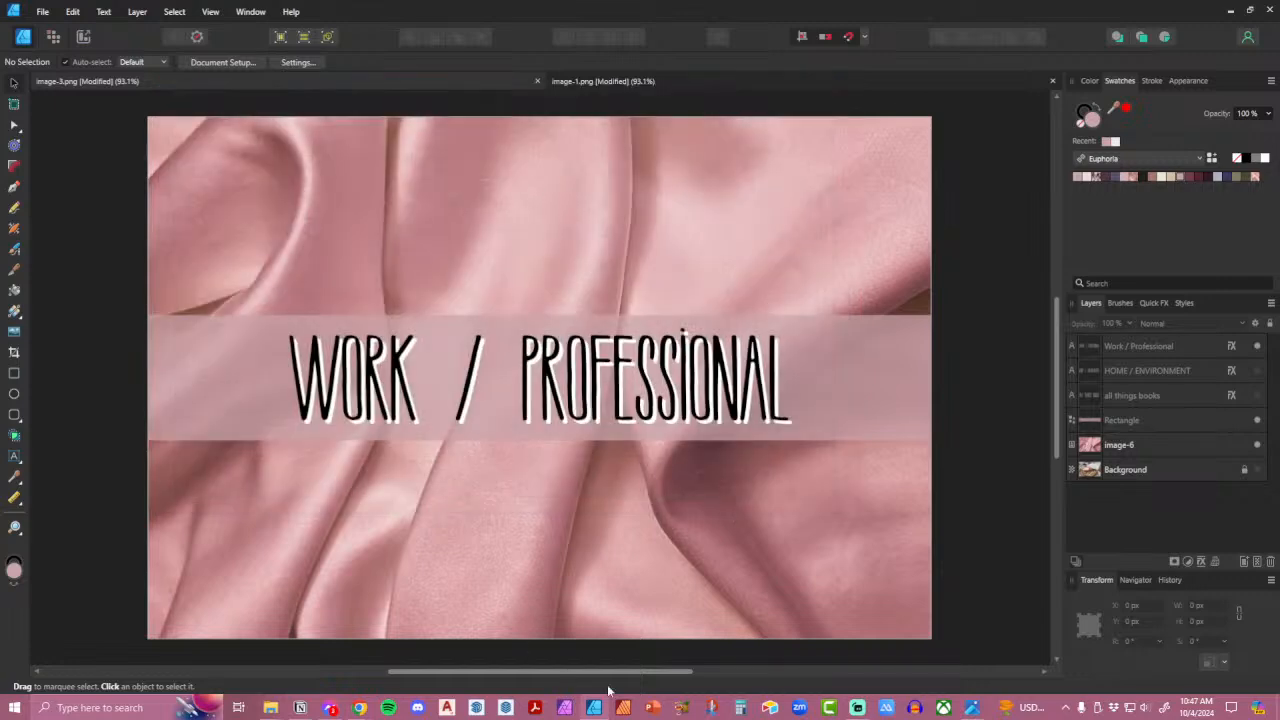
Switch to Notion and open the Work & Professional page from the pink satin card in the gallery.
click(305, 708)
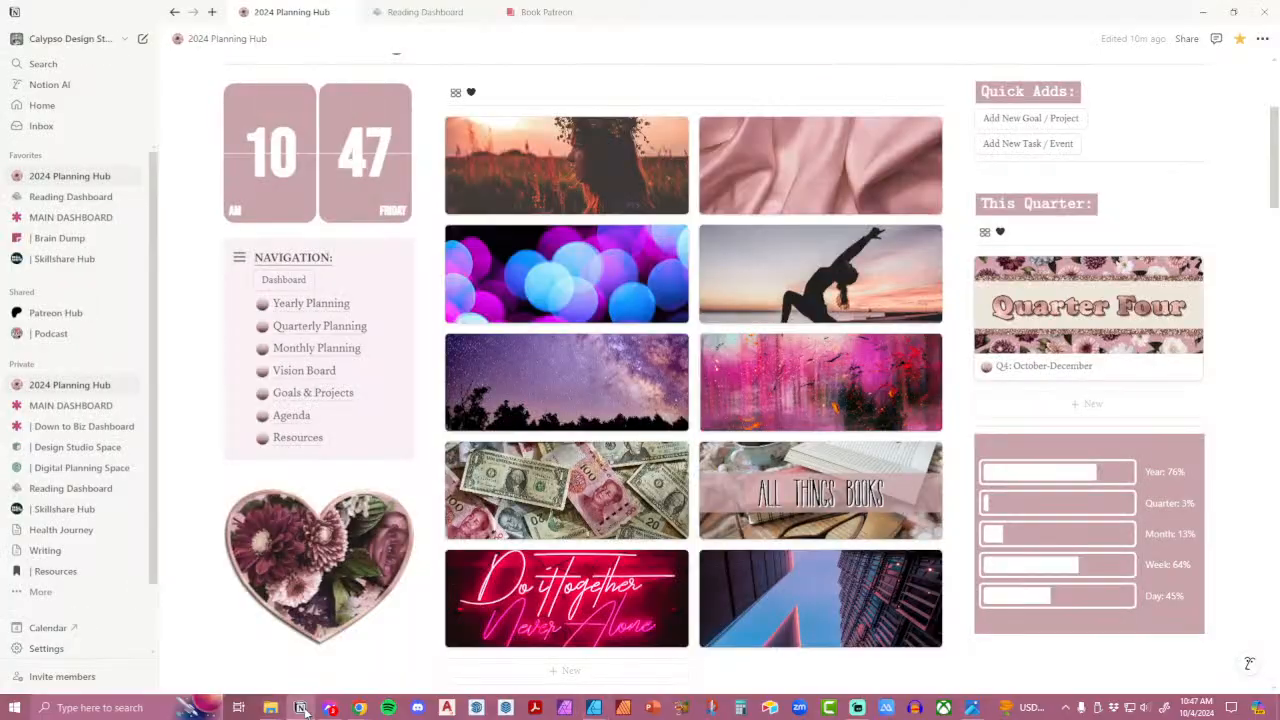
click(818, 178)
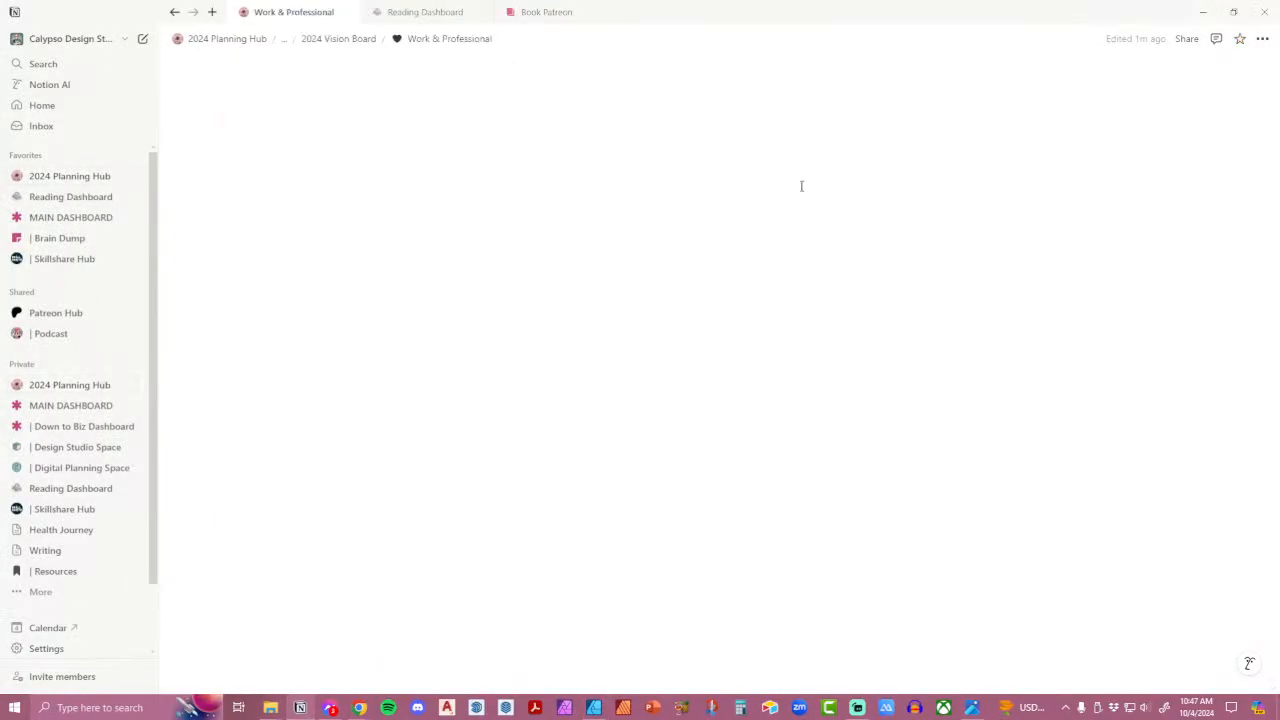
Upload image-6_1.jpg from the 00_customized folder as the Work & Professional page cover and return to the 2024 Planning Hub.
click(1112, 78)
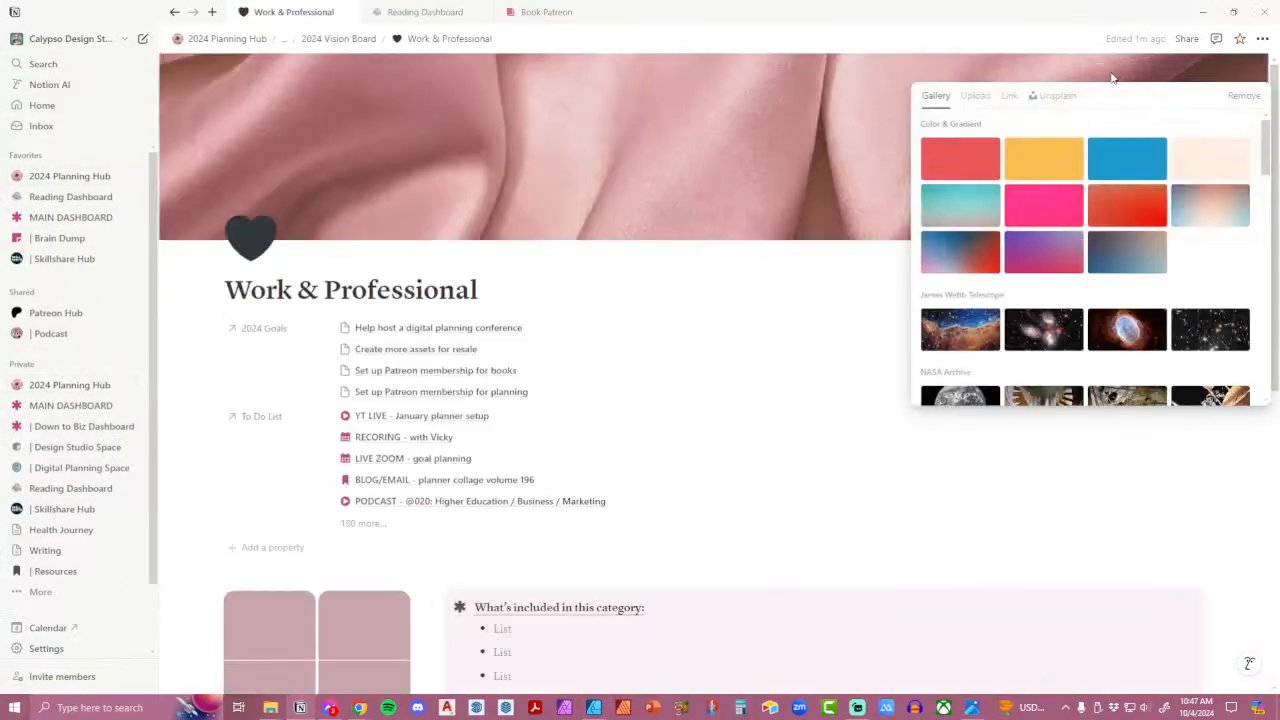
click(972, 97)
click(989, 132)
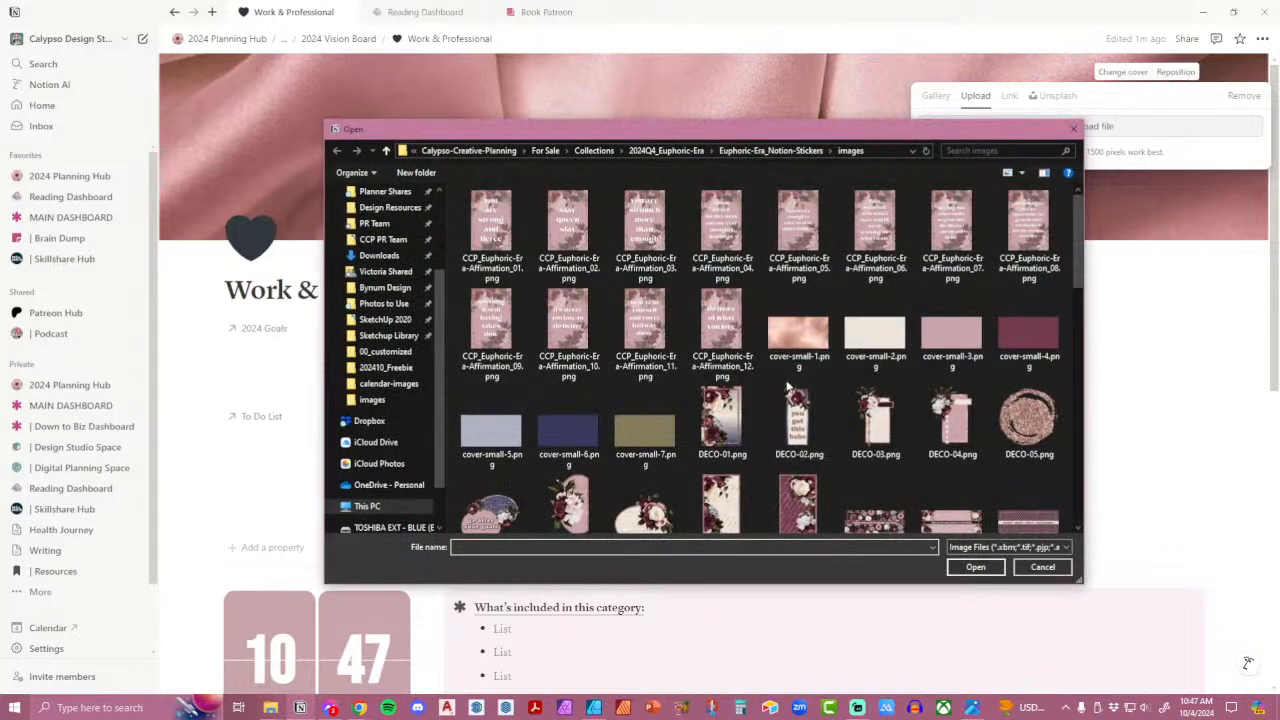
scroll(767, 327, down, 5)
click(770, 150)
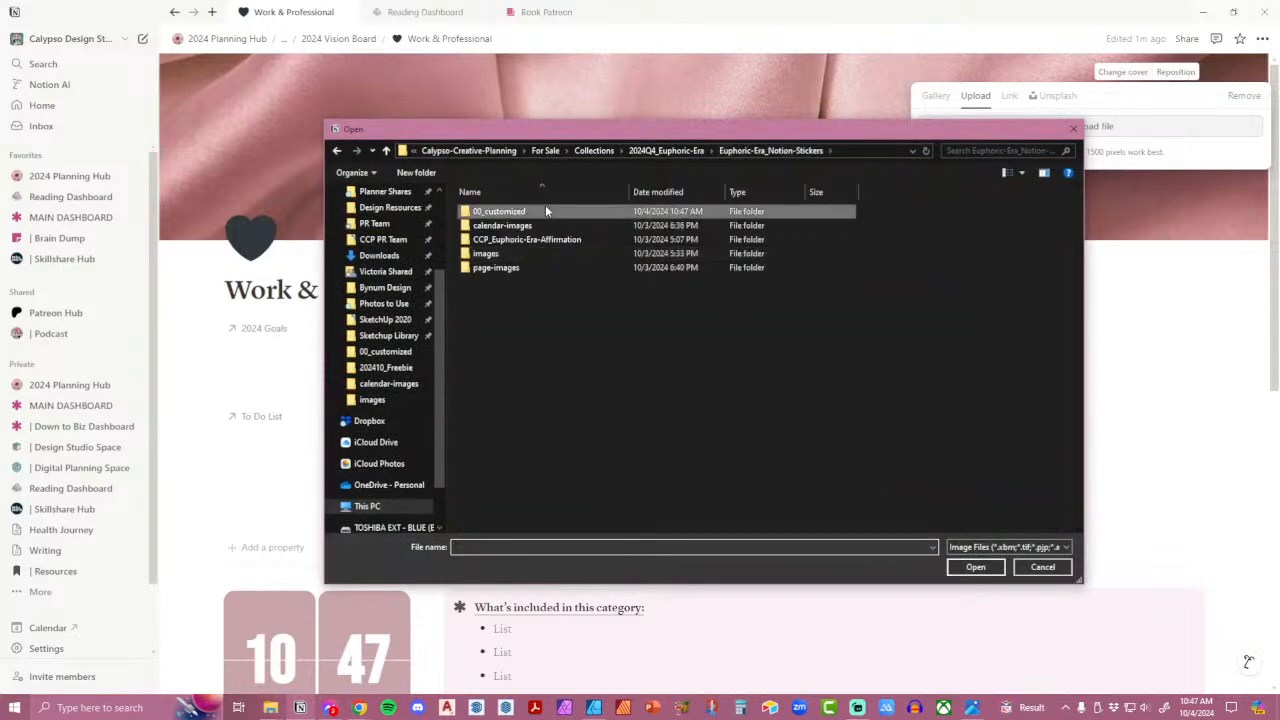
double_click(546, 211)
double_click(724, 226)
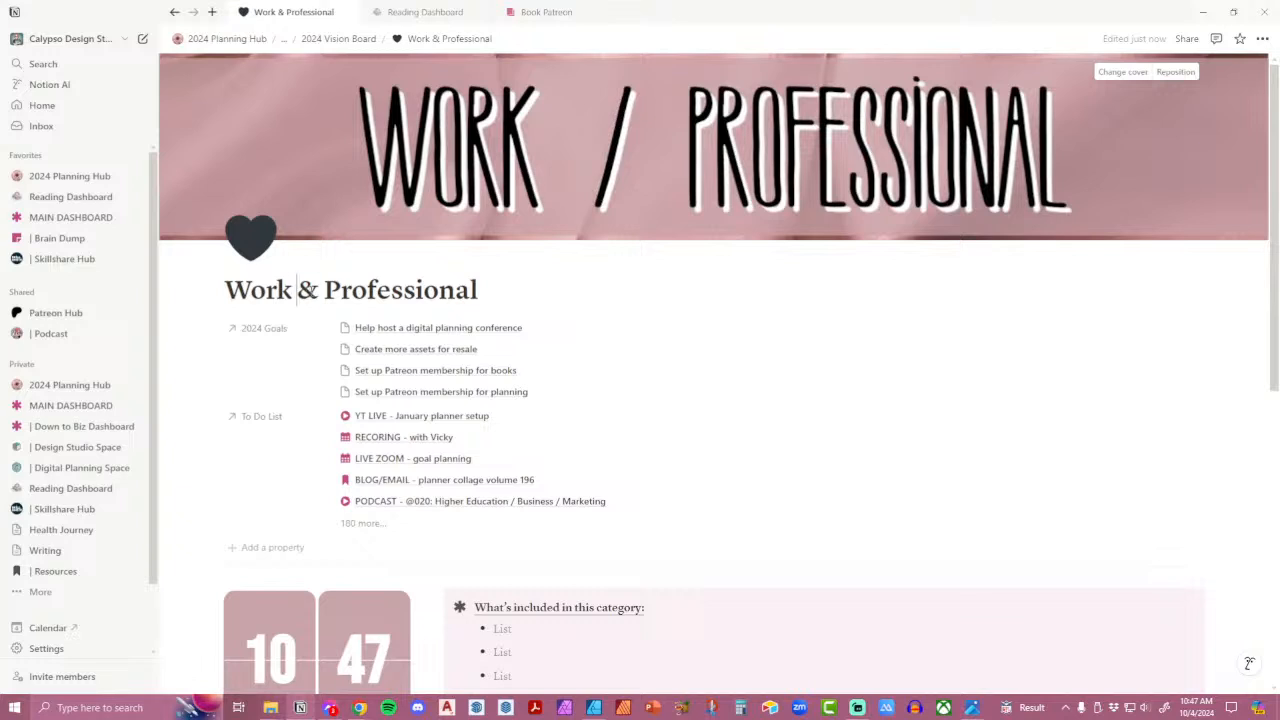
double_click(307, 290)
click(245, 40)
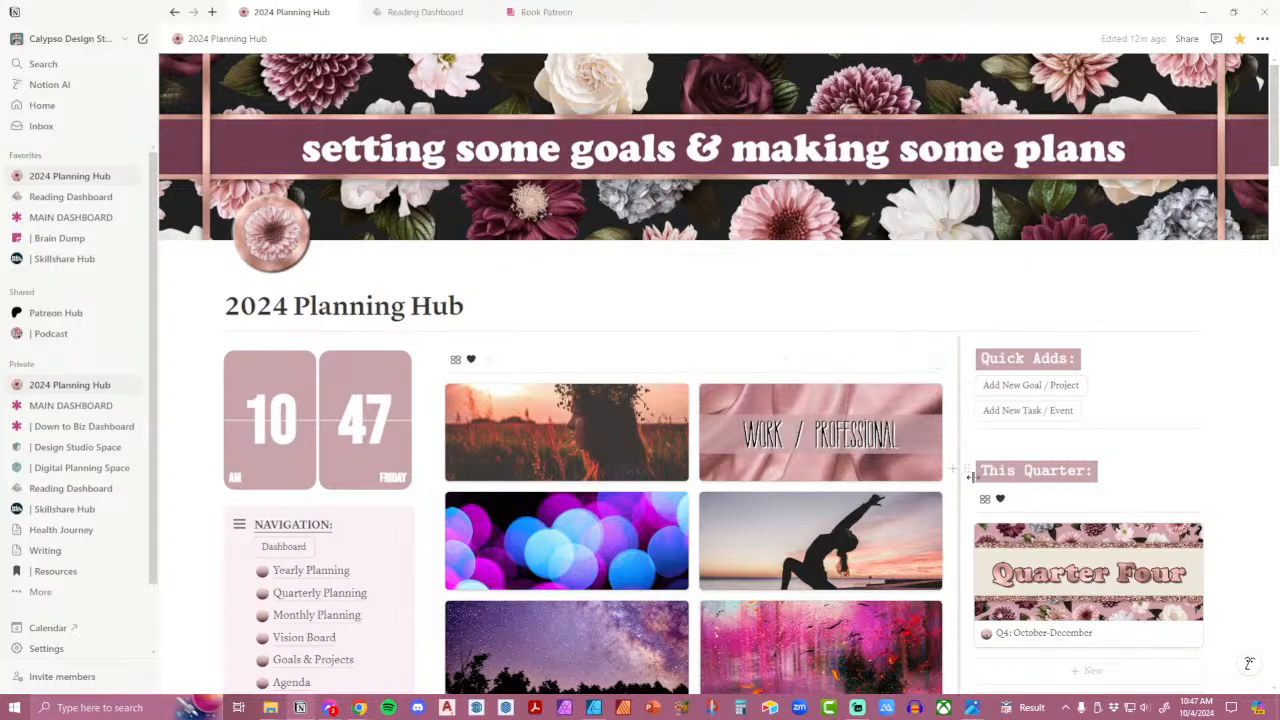
Switch to Affinity Designer and replace the pink satin picture with image-2.png from the images folder.
click(592, 712)
click(812, 231)
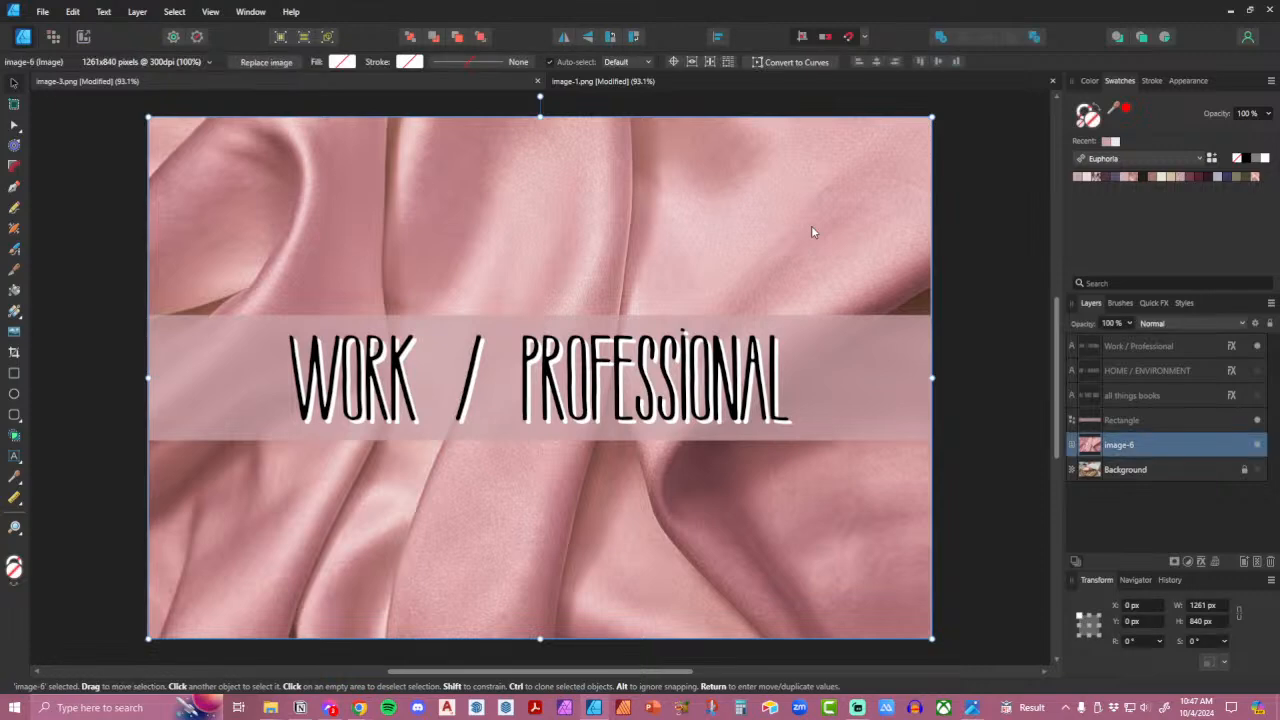
click(273, 64)
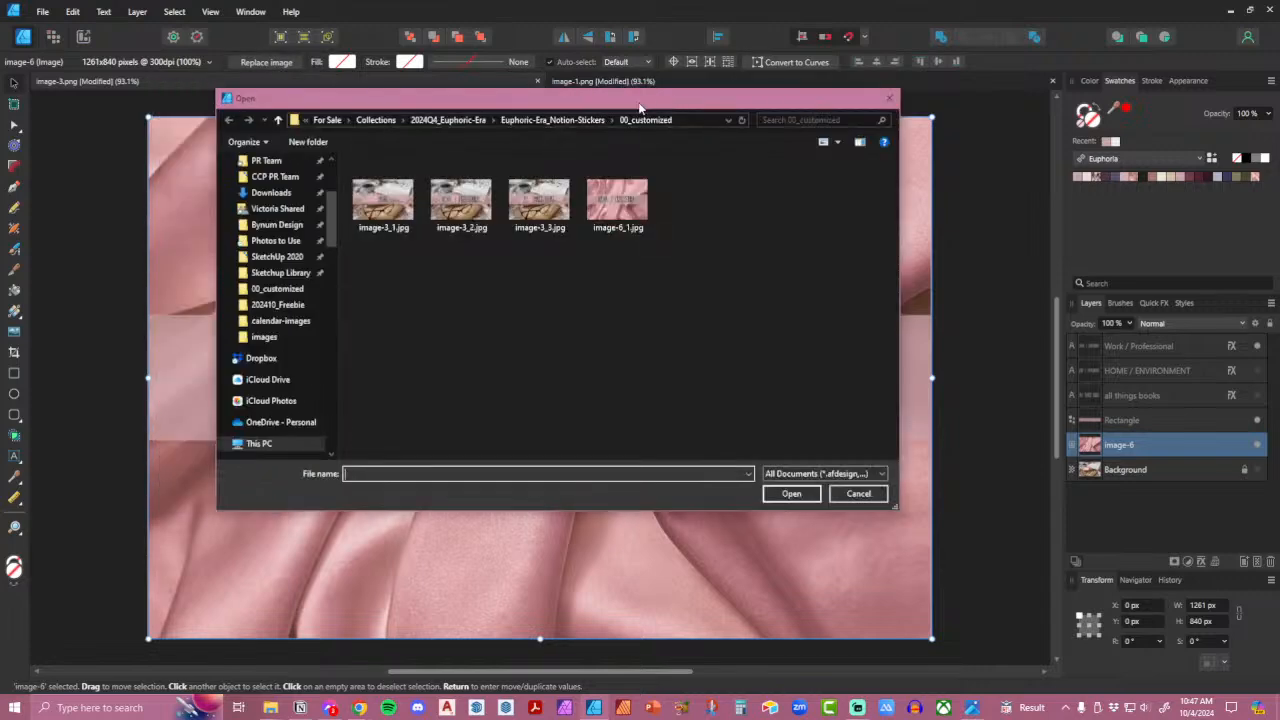
click(575, 120)
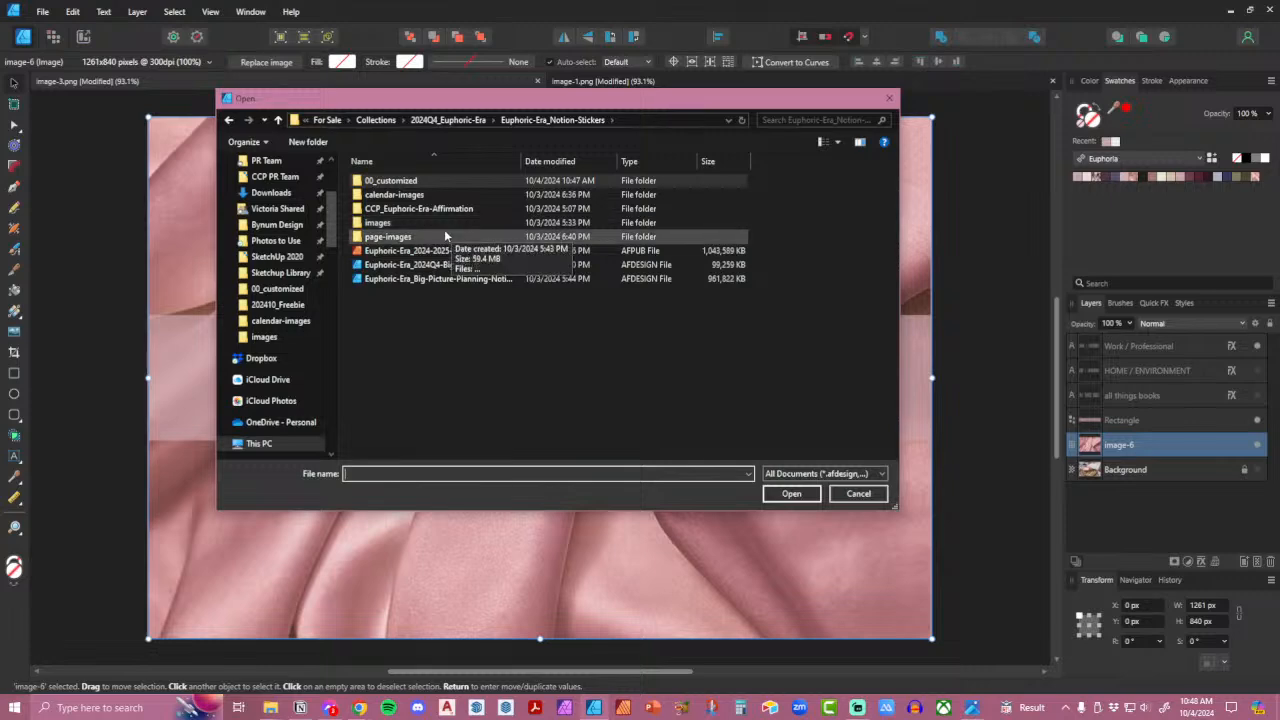
double_click(441, 224)
scroll(676, 379, down, 3)
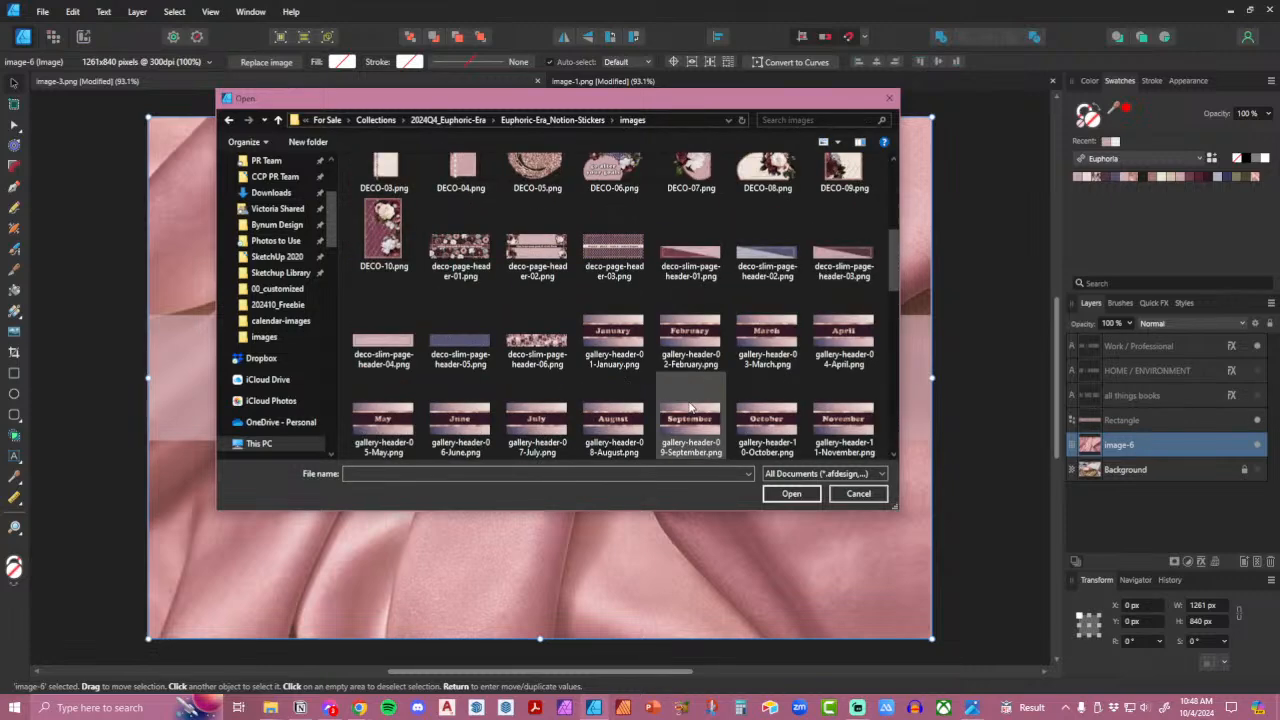
scroll(726, 378, down, 5)
double_click(688, 428)
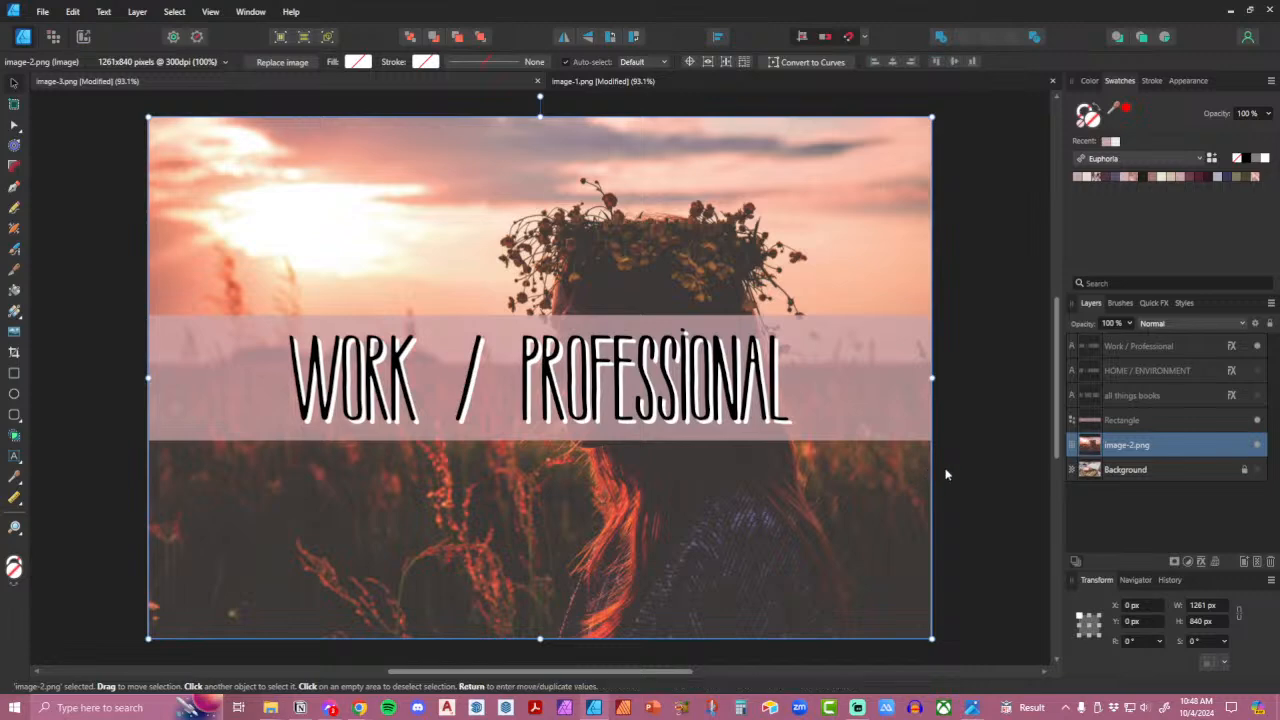
Duplicate the Work / Professional title and change the copy's text to "FAMILY / RELATIONSHIPS".
right_click(1177, 346)
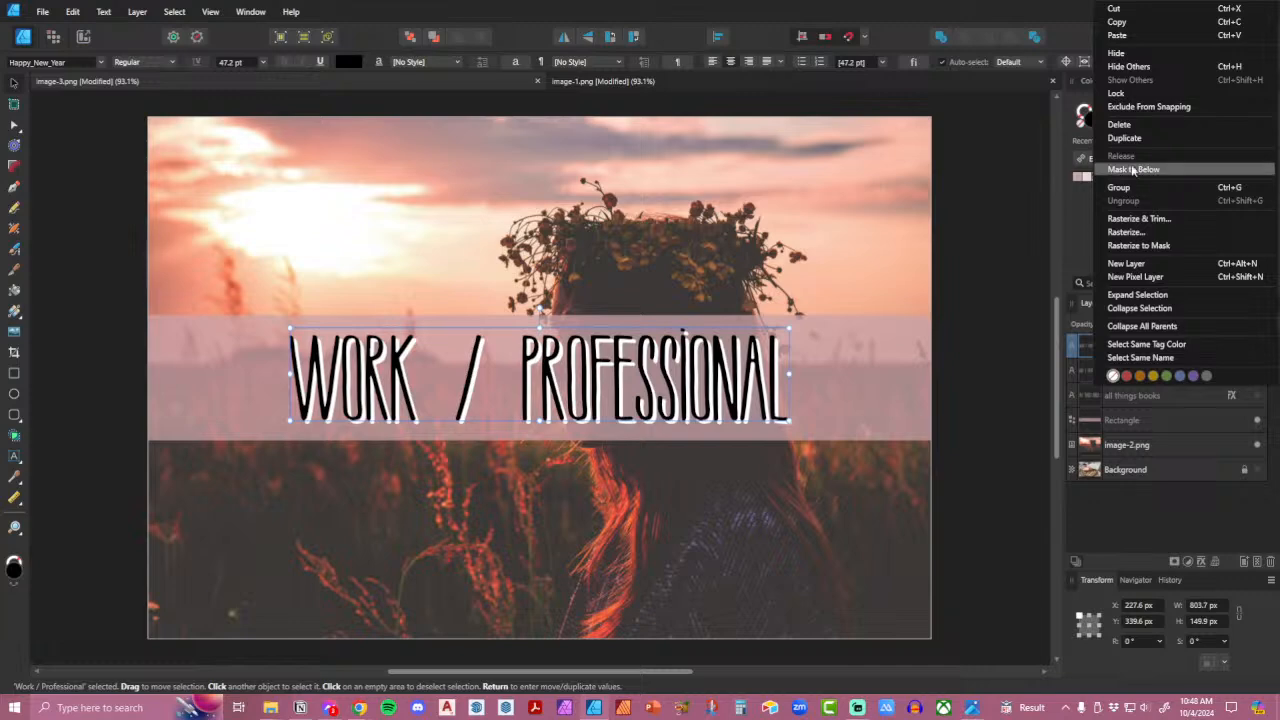
click(1135, 138)
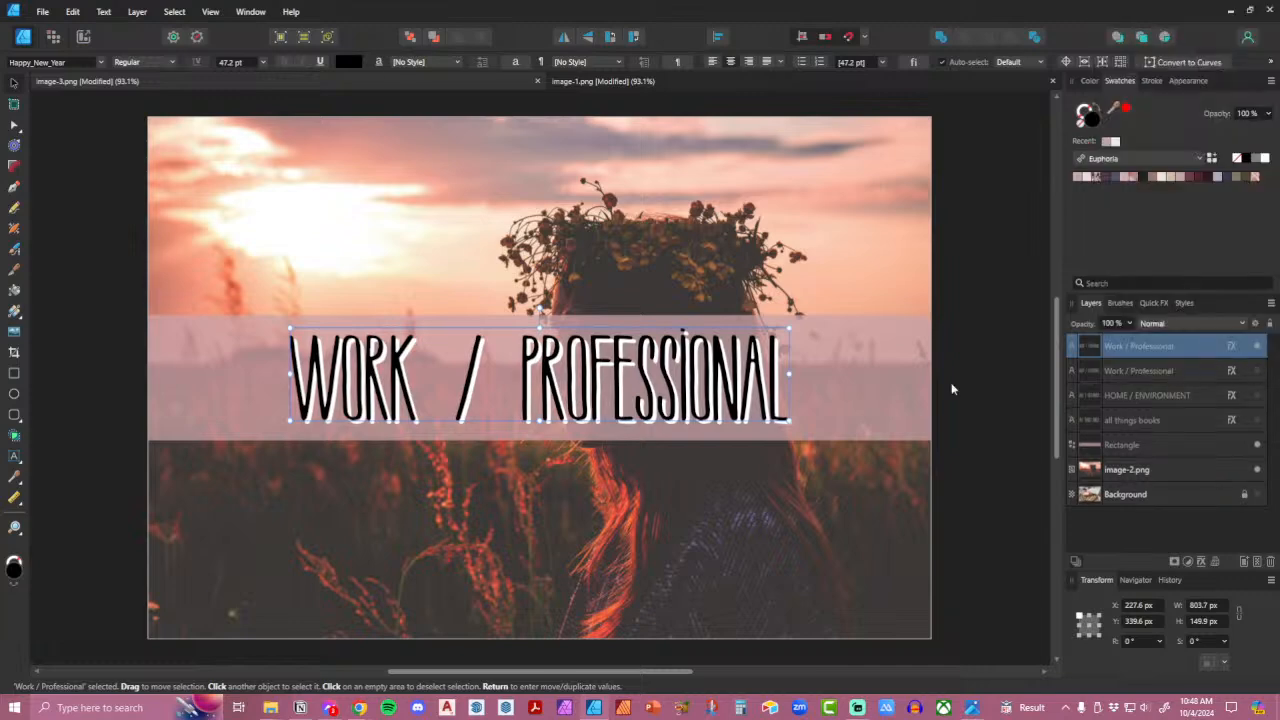
key(t)
key(ctrl+a)
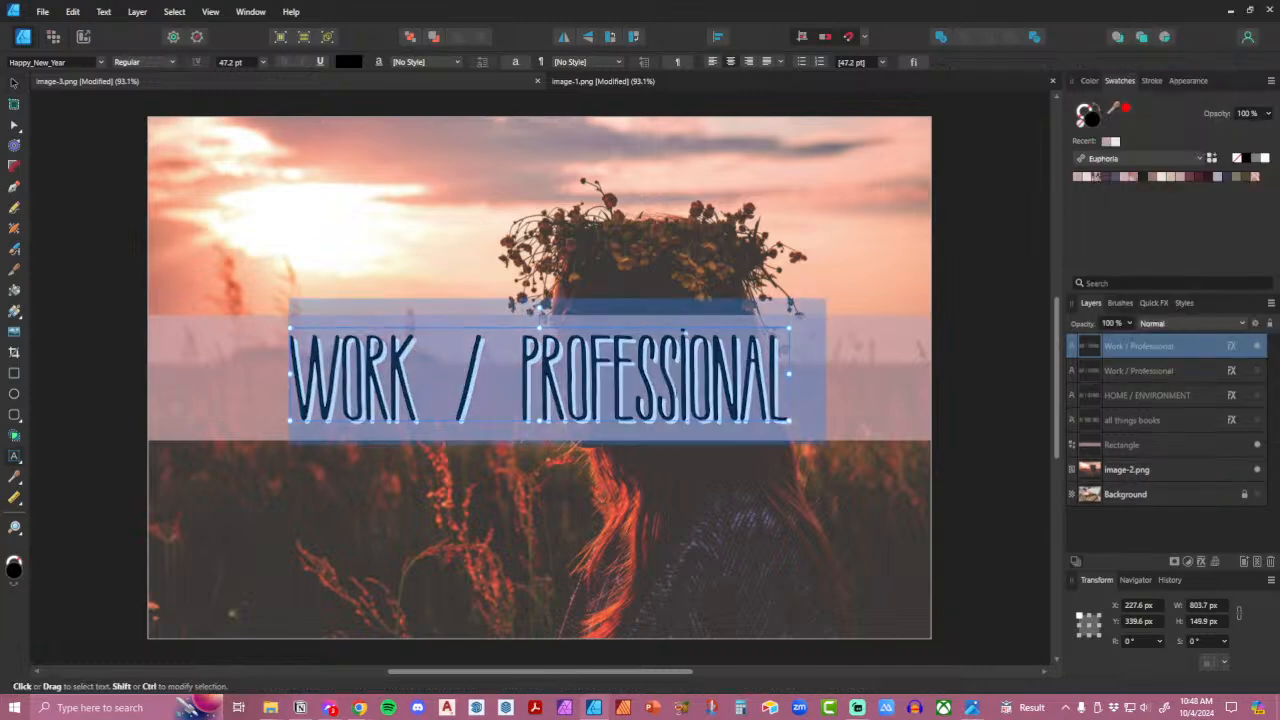
text(FAMILY)
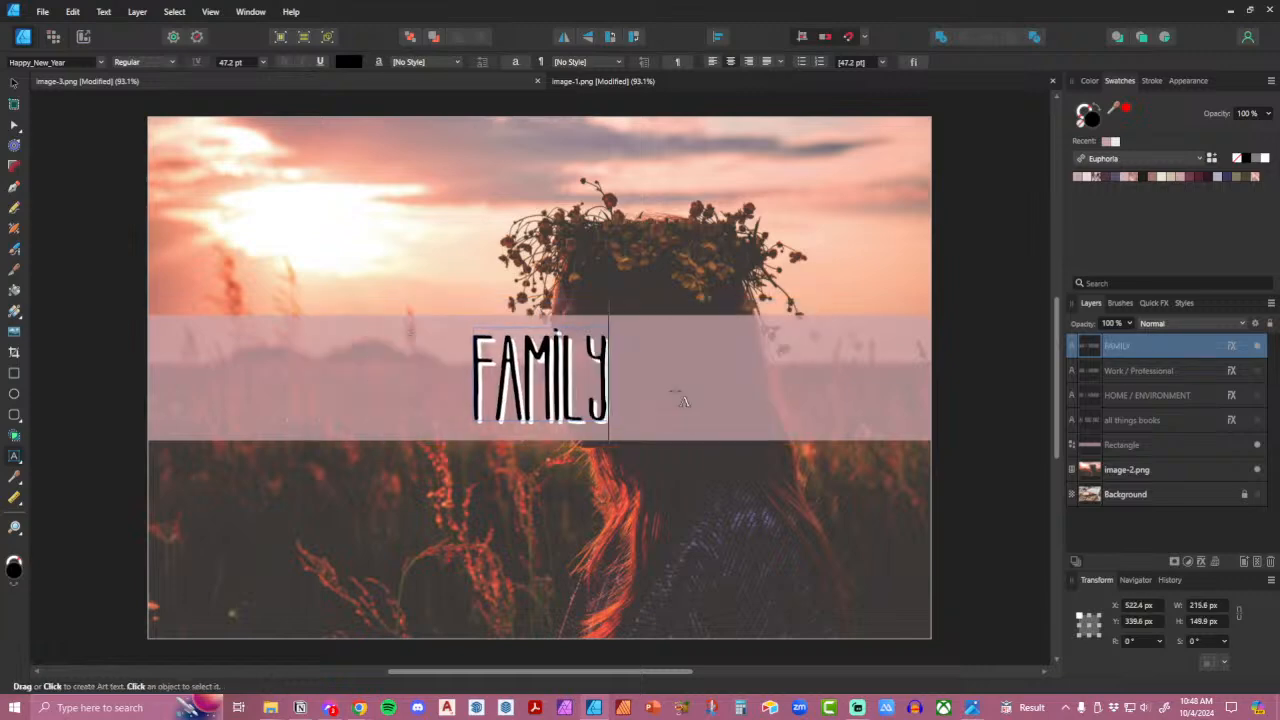
text( / RELATIO)
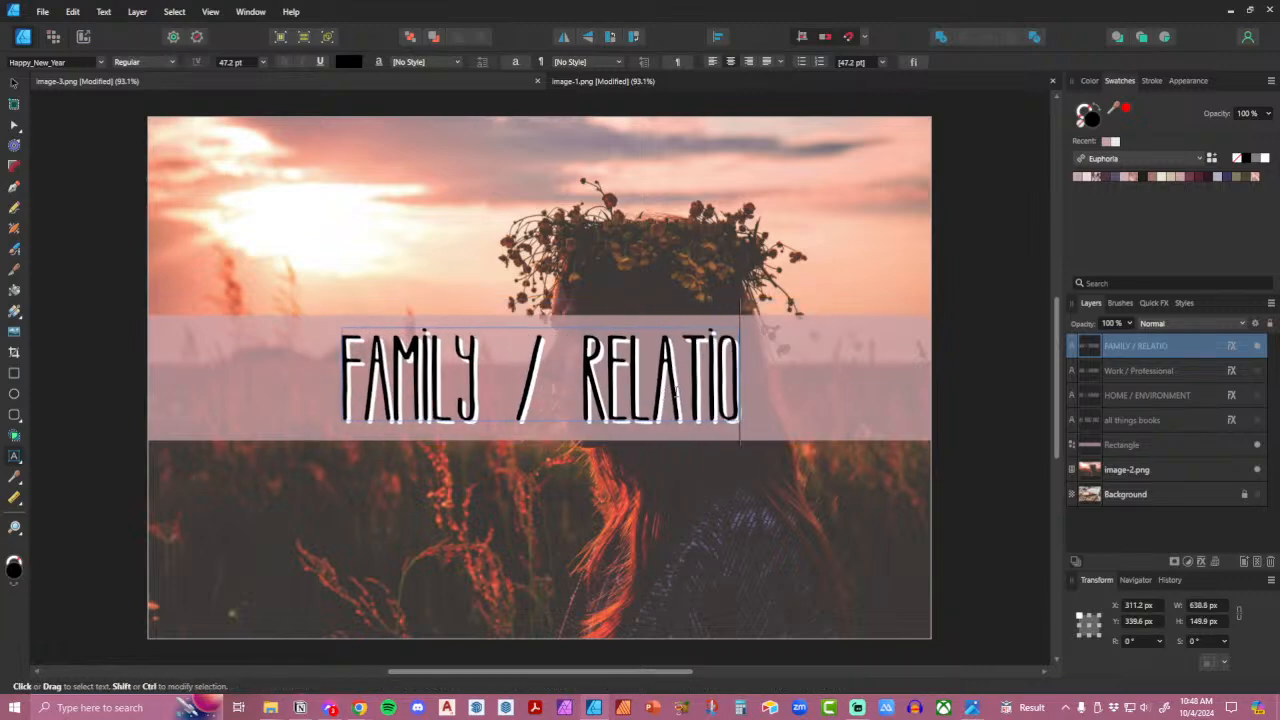
text(NSHIPS)
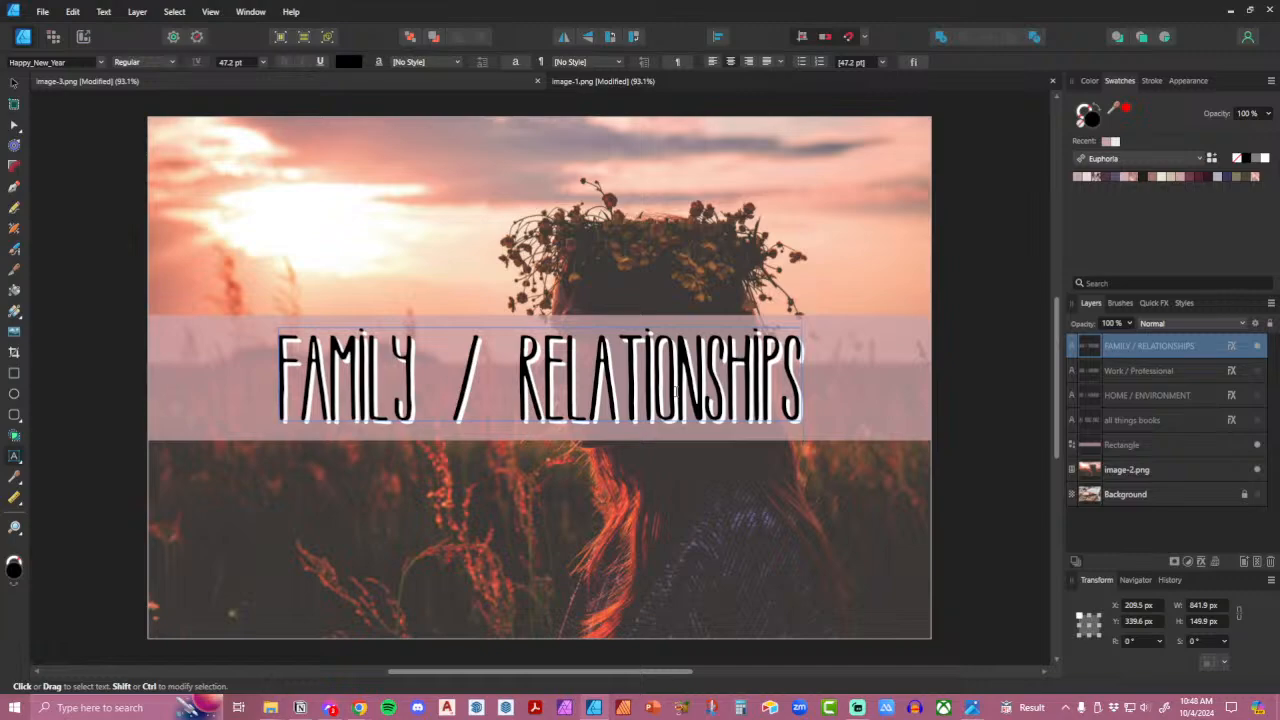
Export the Family / Relationships header to 00_customized as a JPEG named image-2_1.jpg.
click(43, 11)
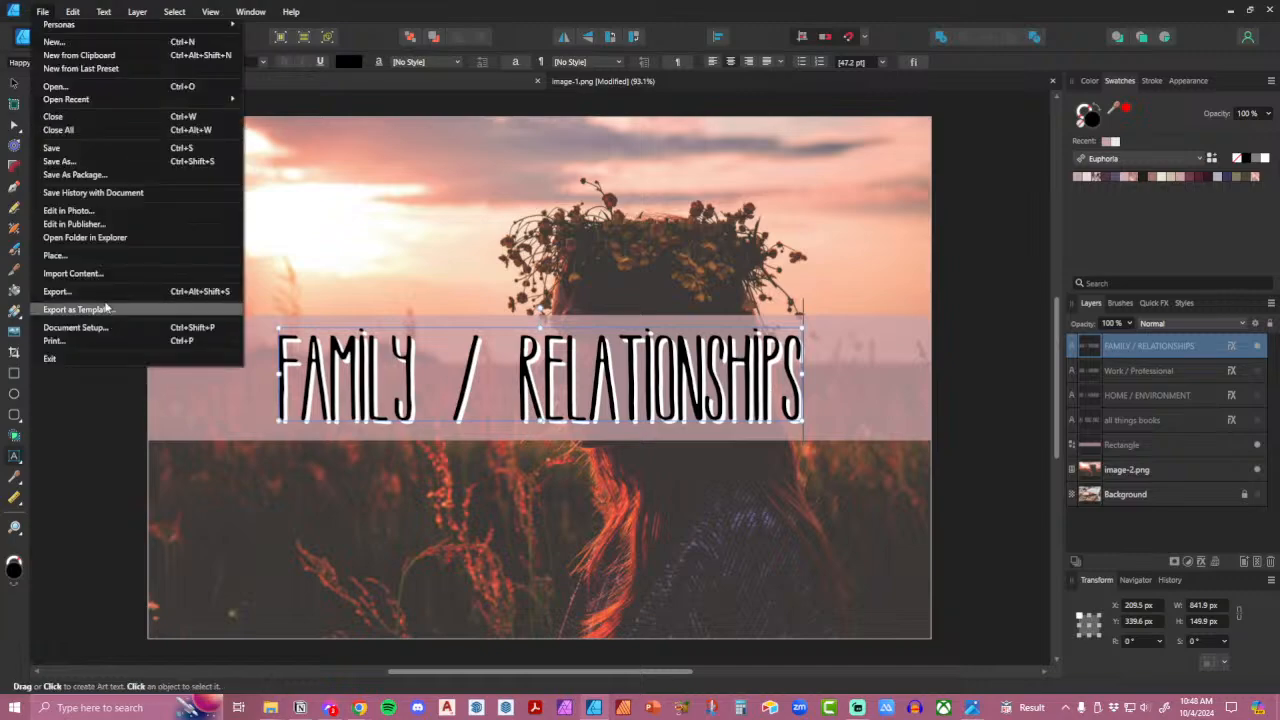
click(100, 292)
click(710, 508)
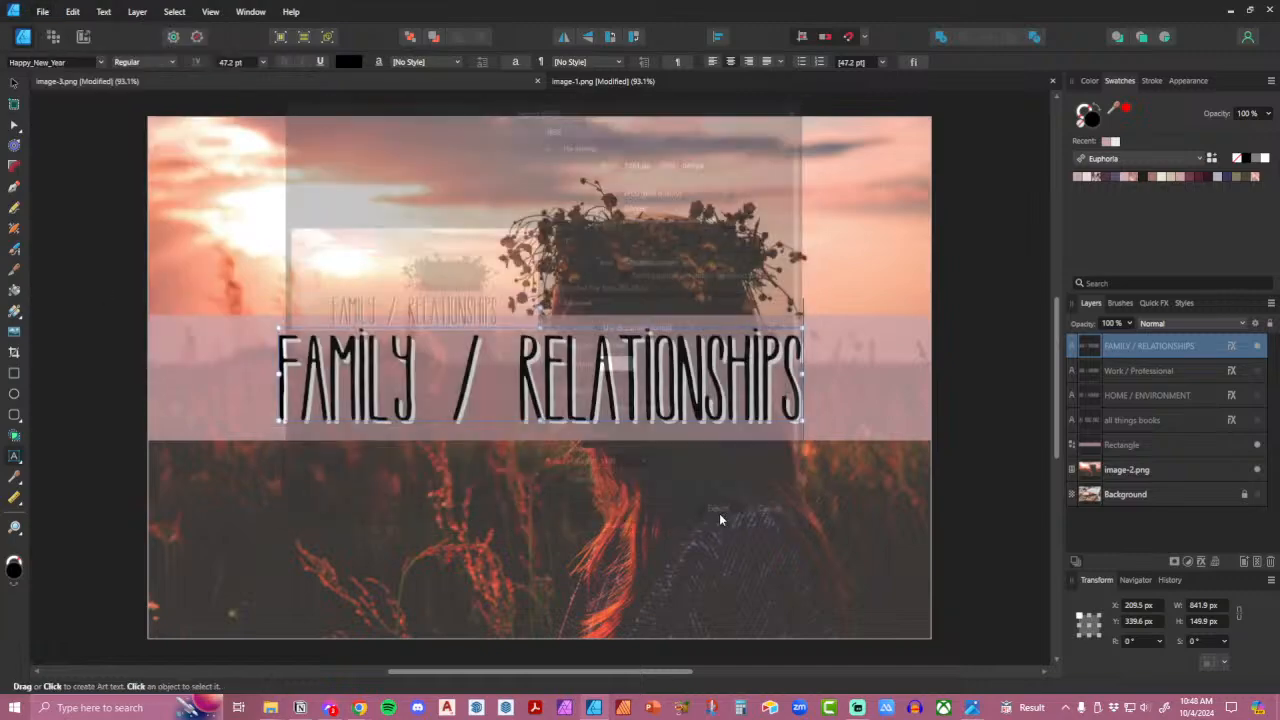
click(417, 205)
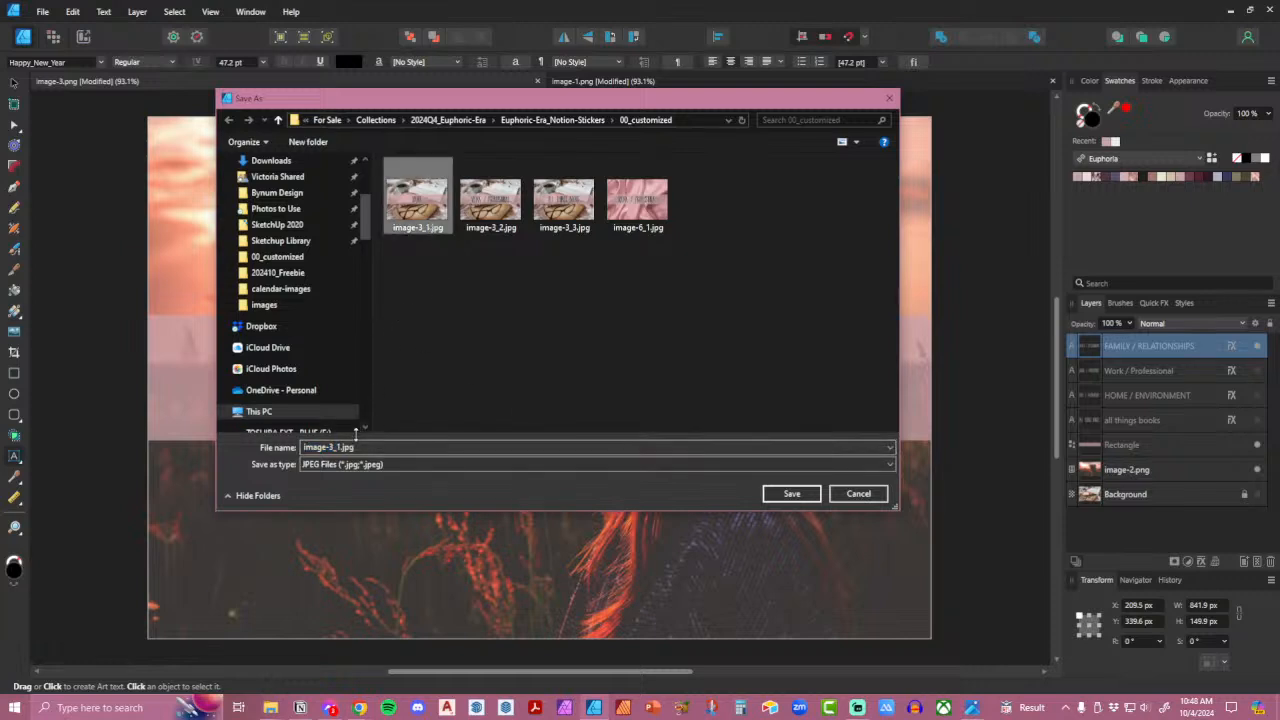
click(330, 447)
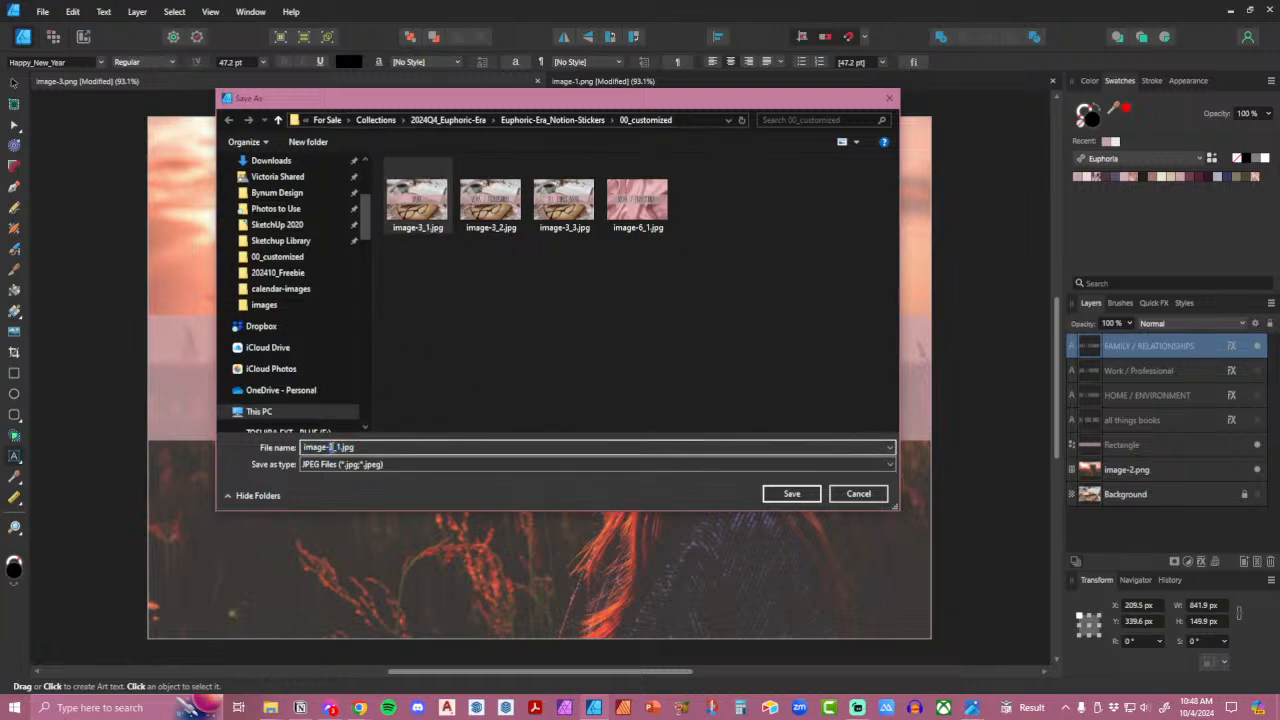
text(2)
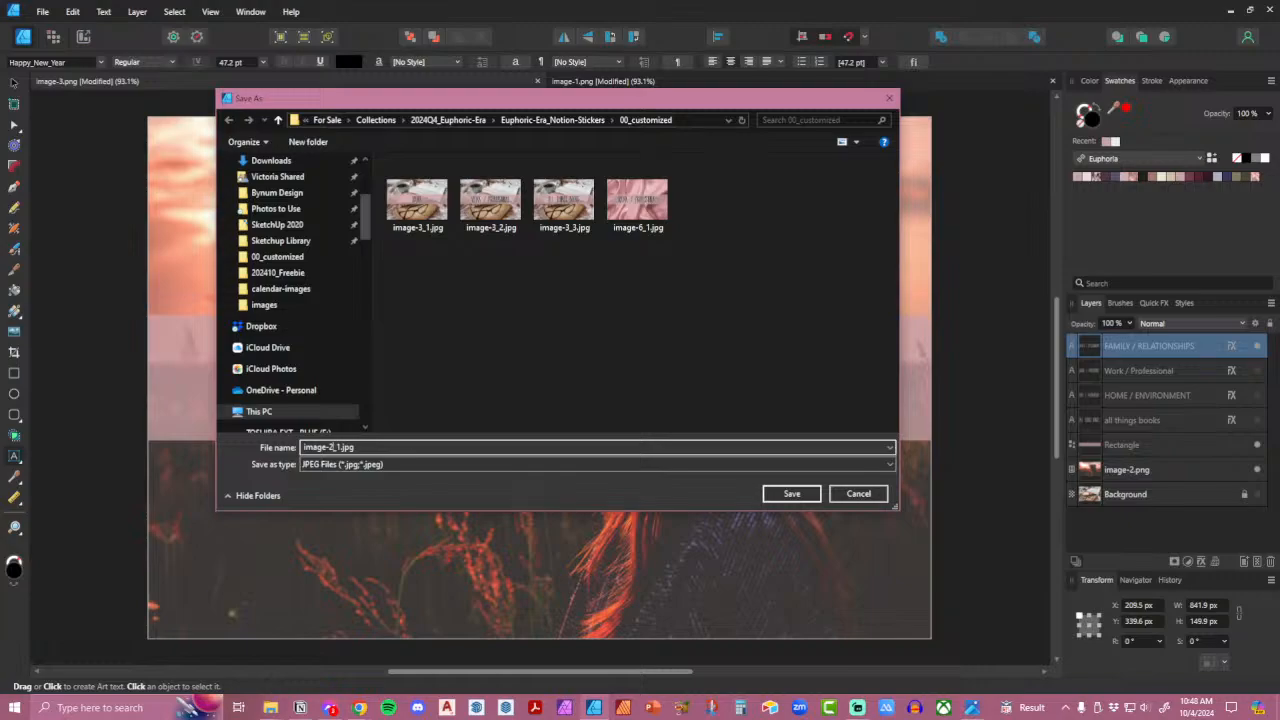
key(Return)
Switch to Notion, set image-2_1.jpg as the Family & Relationships page cover, and return to the 2024 Planning Hub.
click(300, 708)
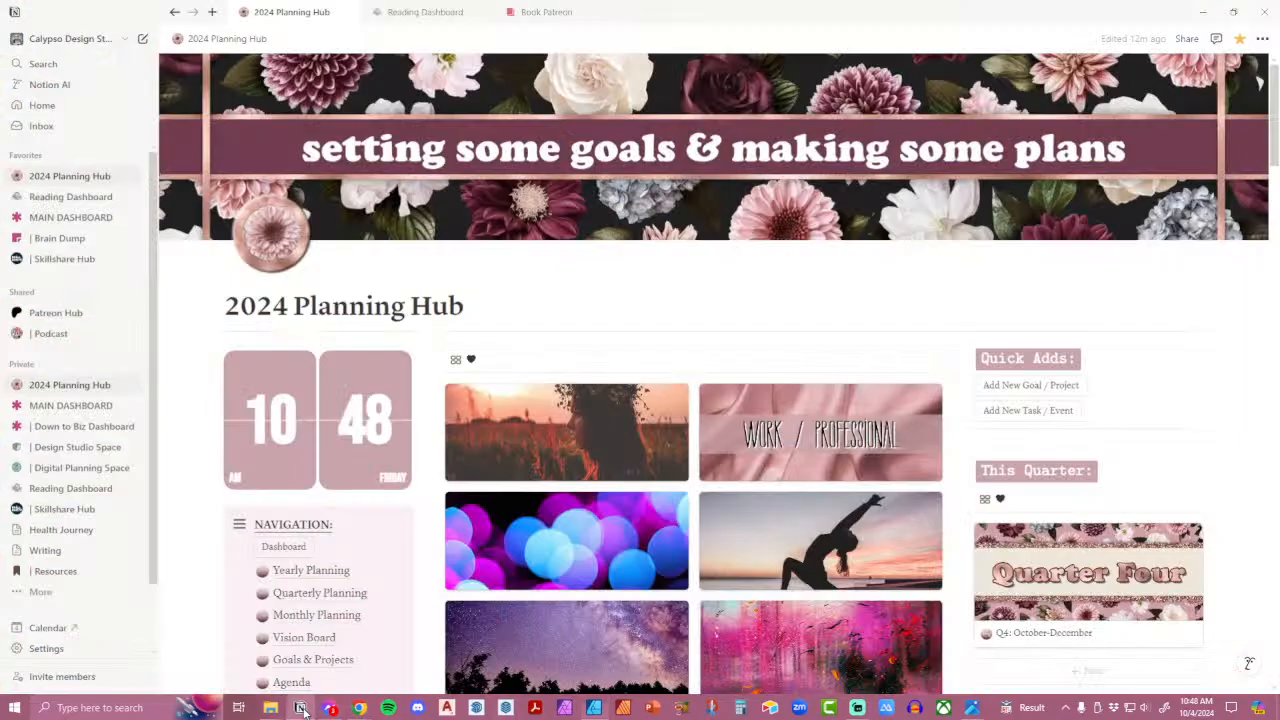
click(596, 442)
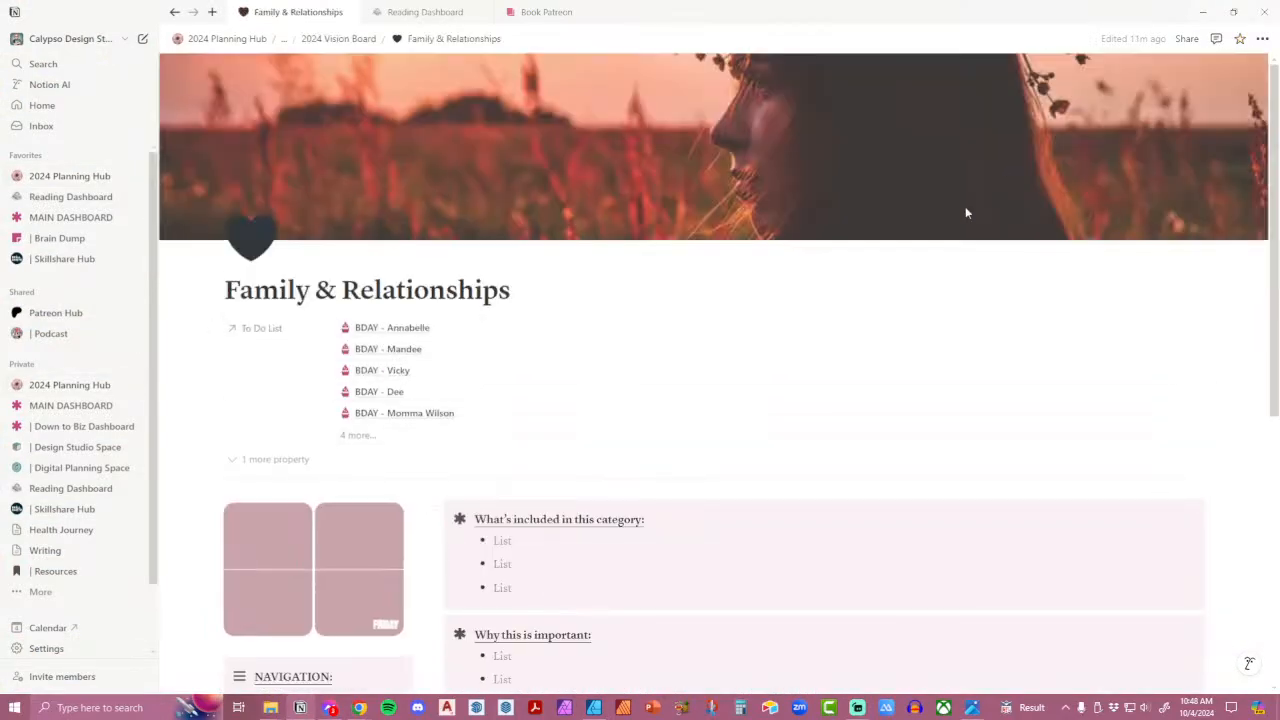
click(1120, 80)
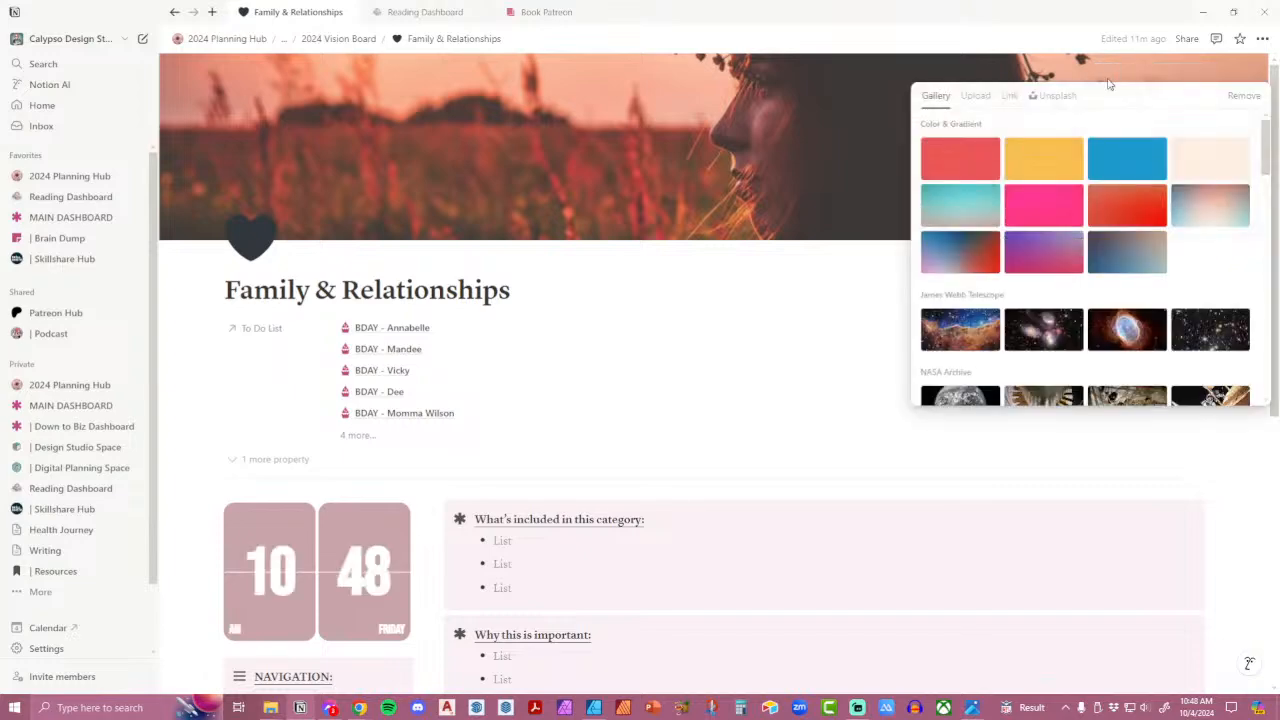
click(977, 97)
click(1029, 128)
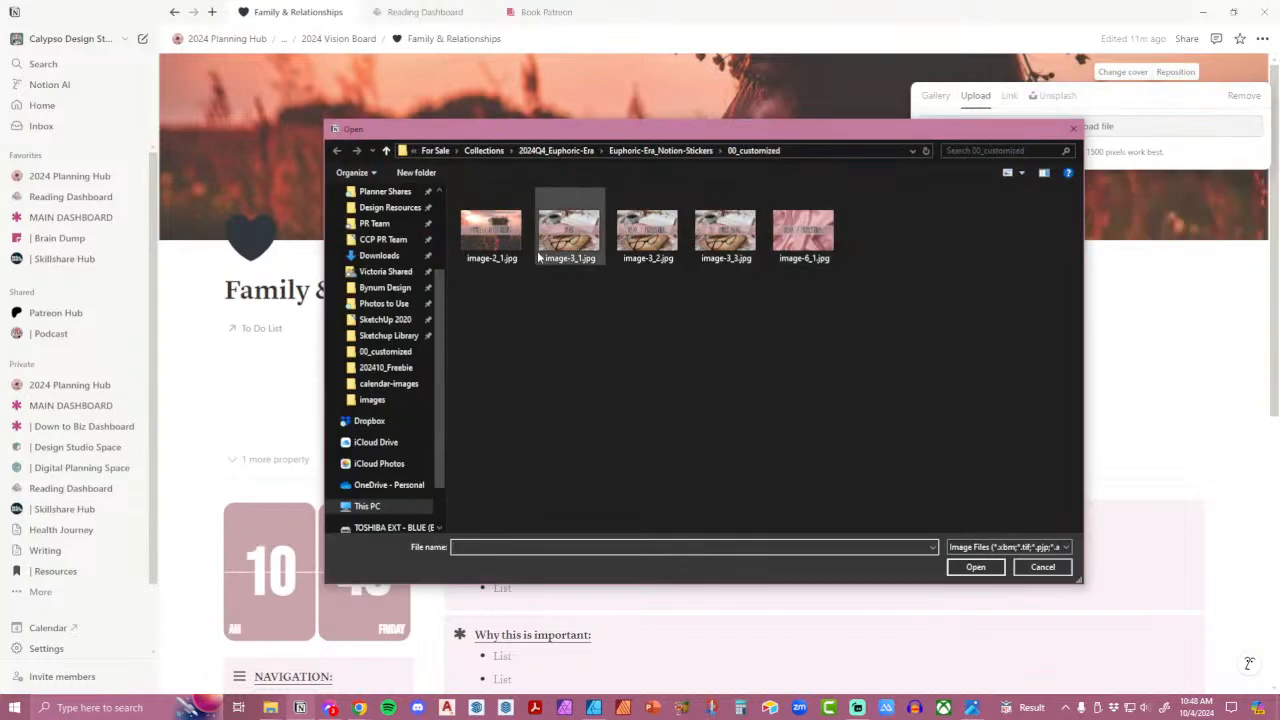
double_click(495, 245)
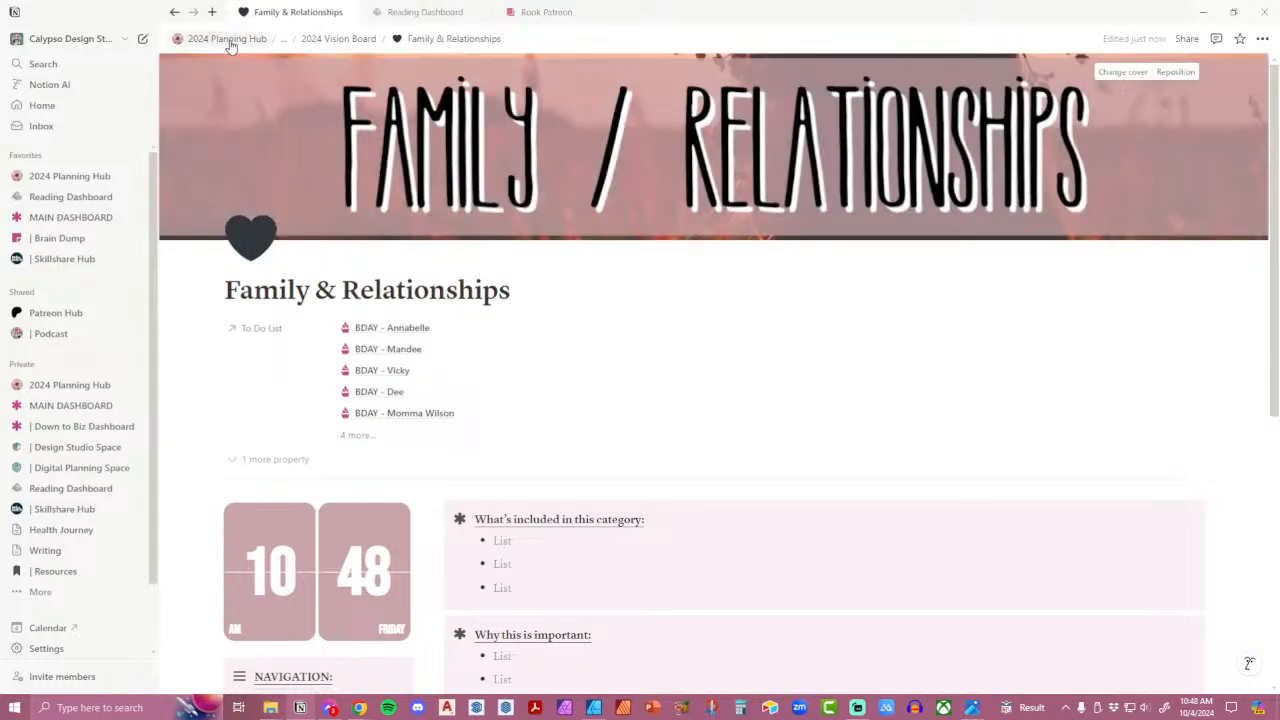
click(228, 40)
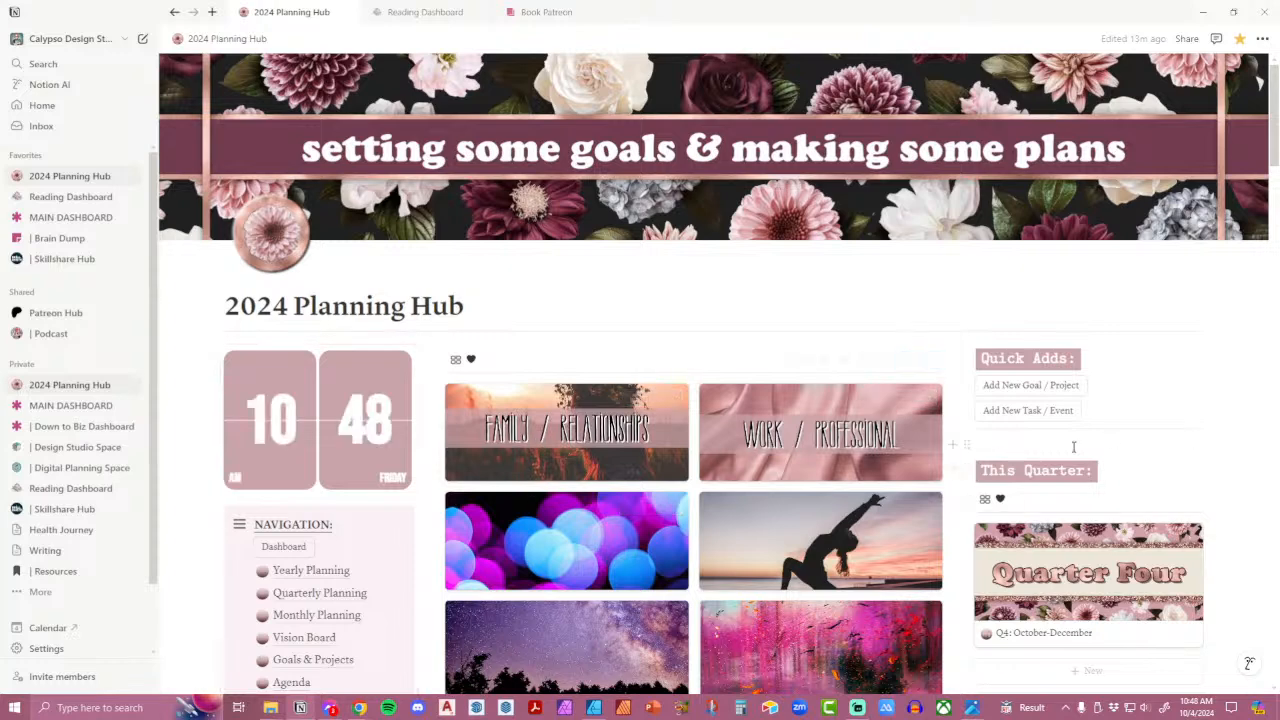
Check the Work & Professional page's cover, then shift the Family / Relationships gallery card's image slightly down and save its position.
click(876, 437)
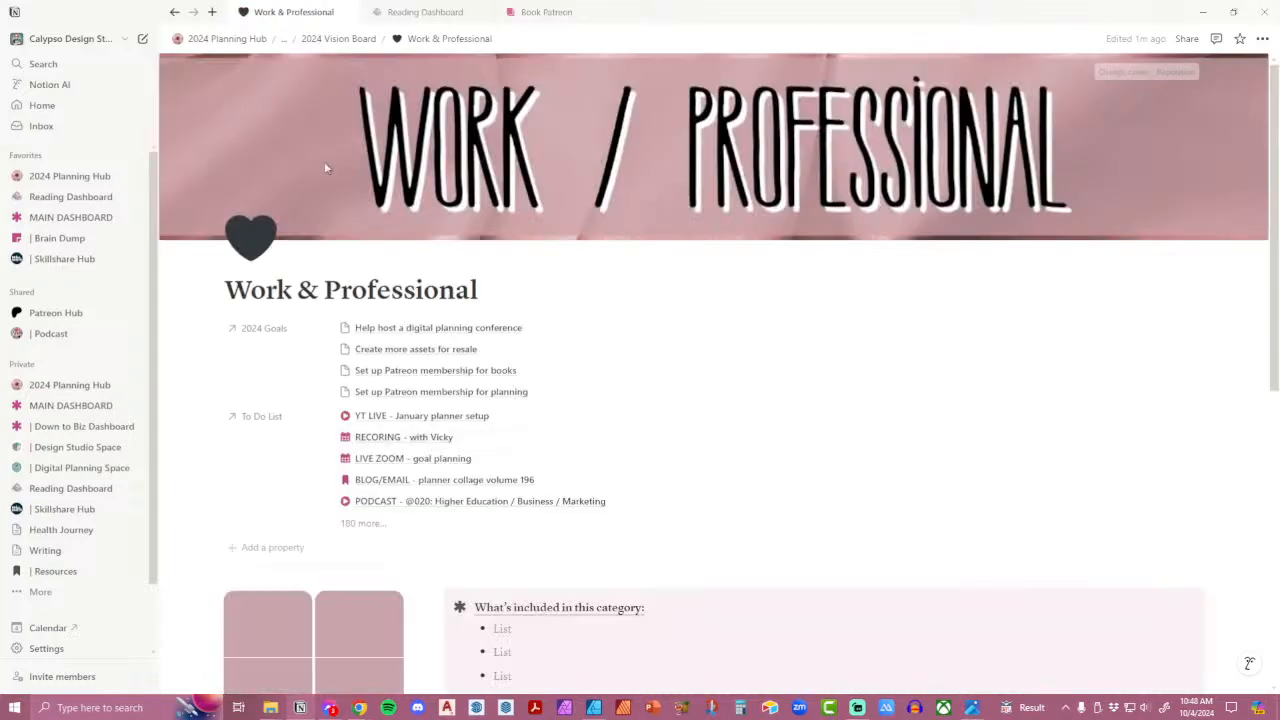
click(214, 40)
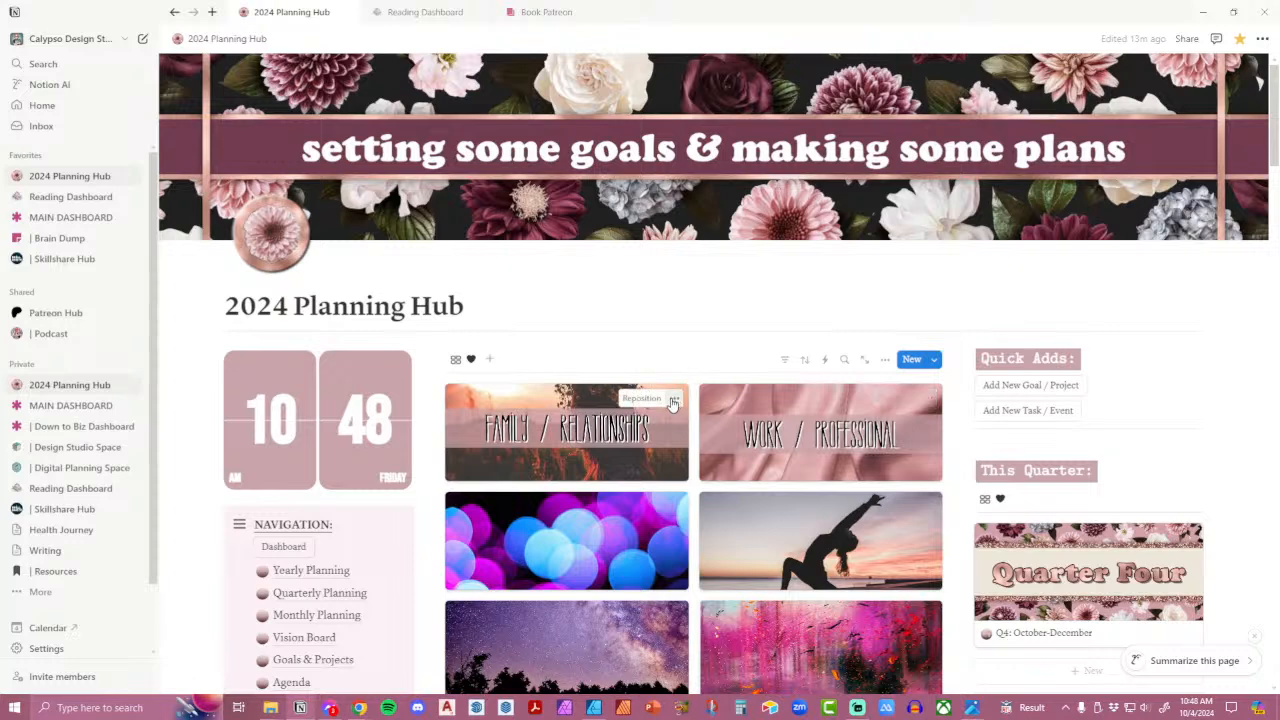
click(647, 401)
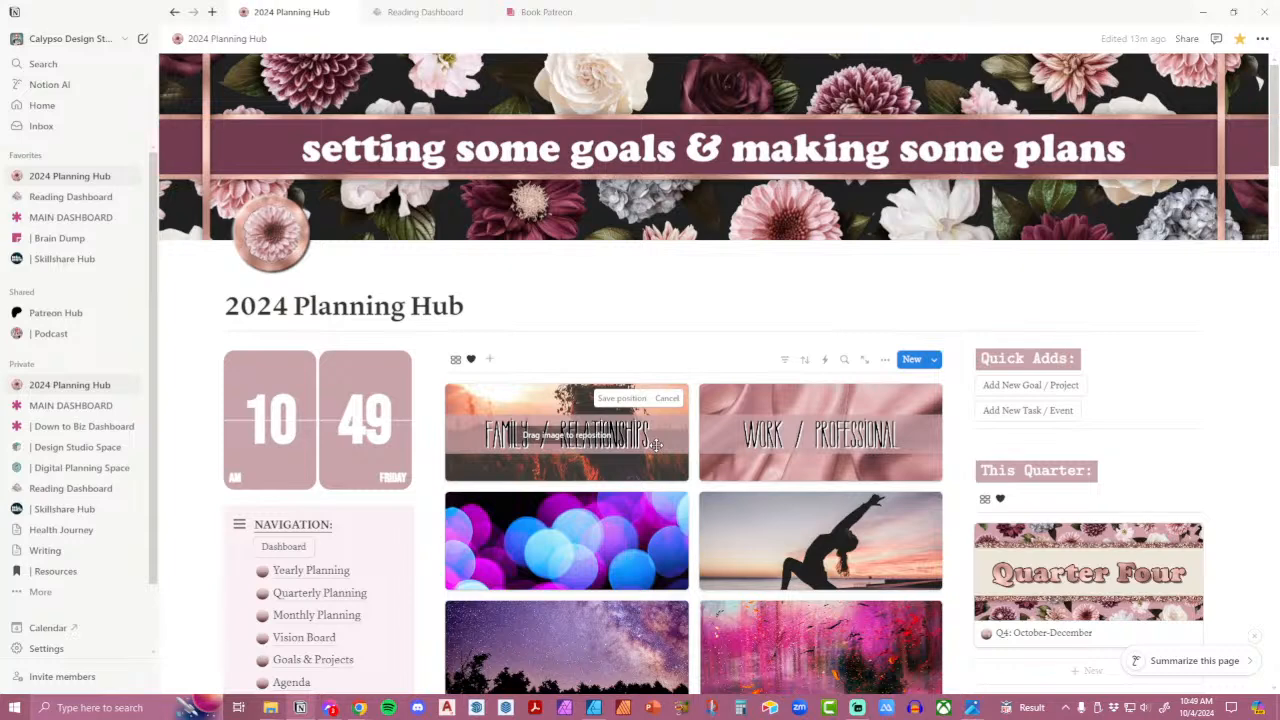
click(622, 398)
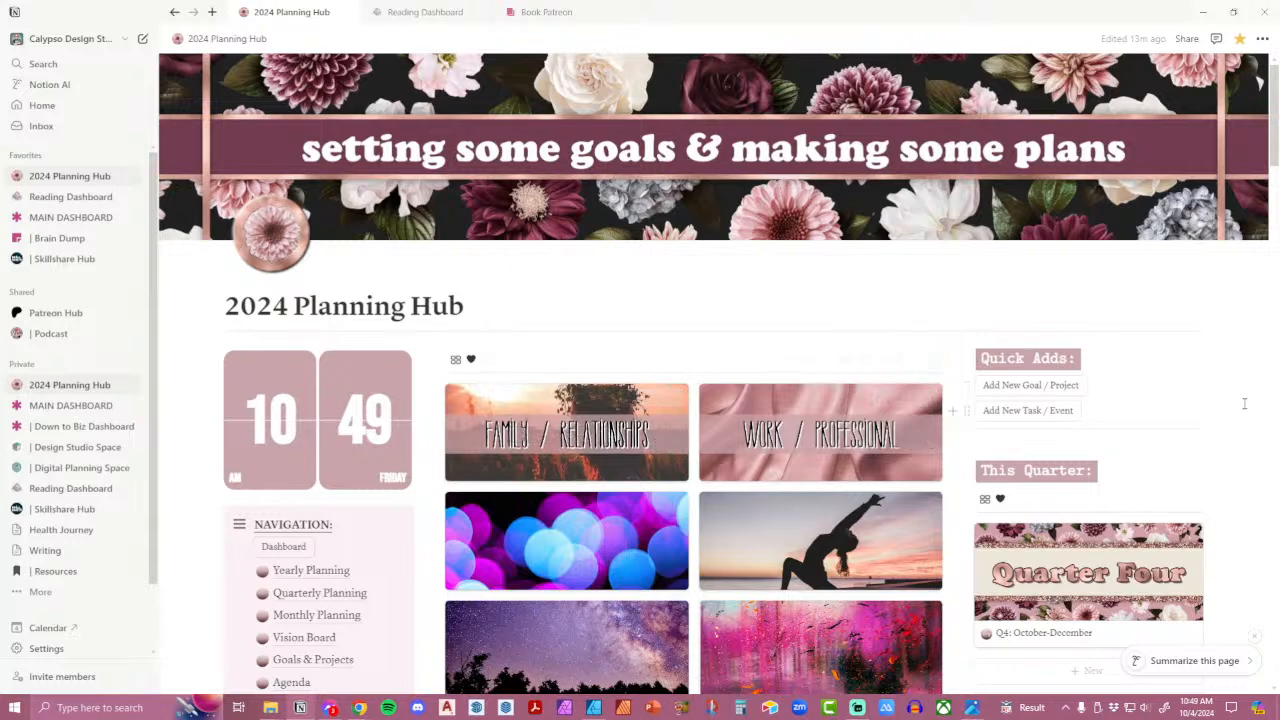
Set image-5.png from the images folder as the Mental Health page's cover and return to the 2024 Planning Hub.
scroll(1245, 403, down, 3)
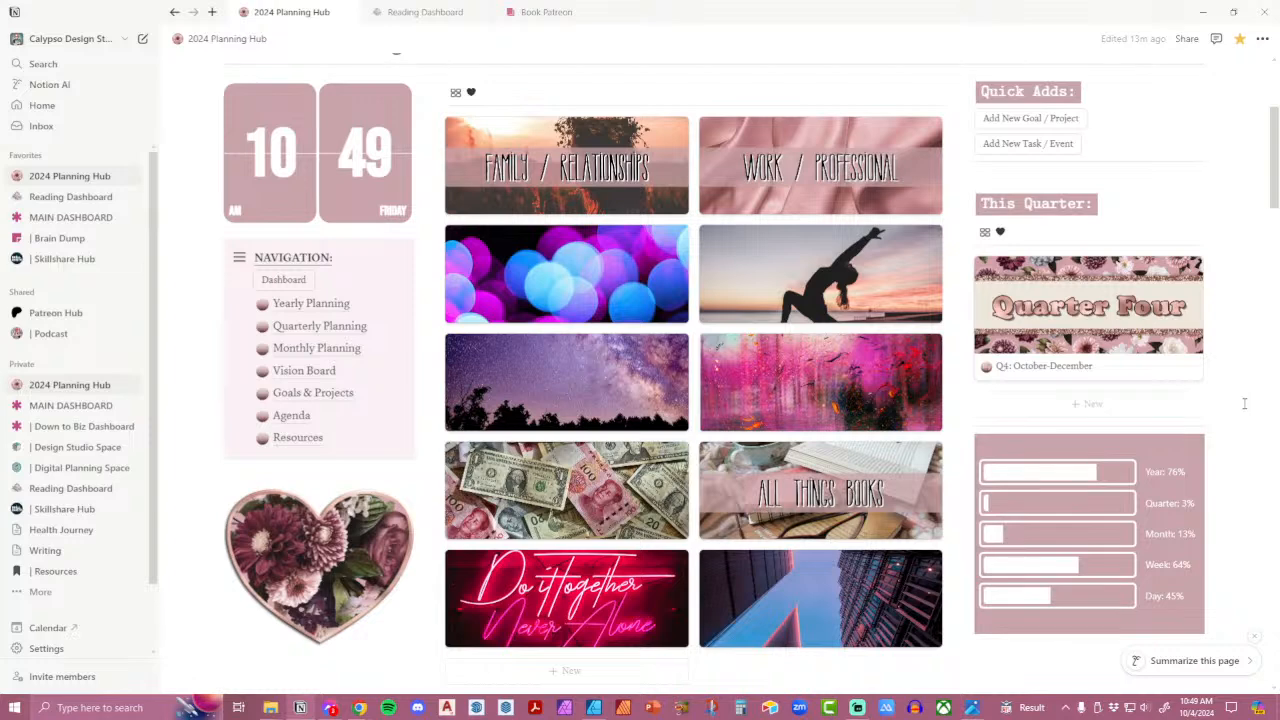
click(531, 276)
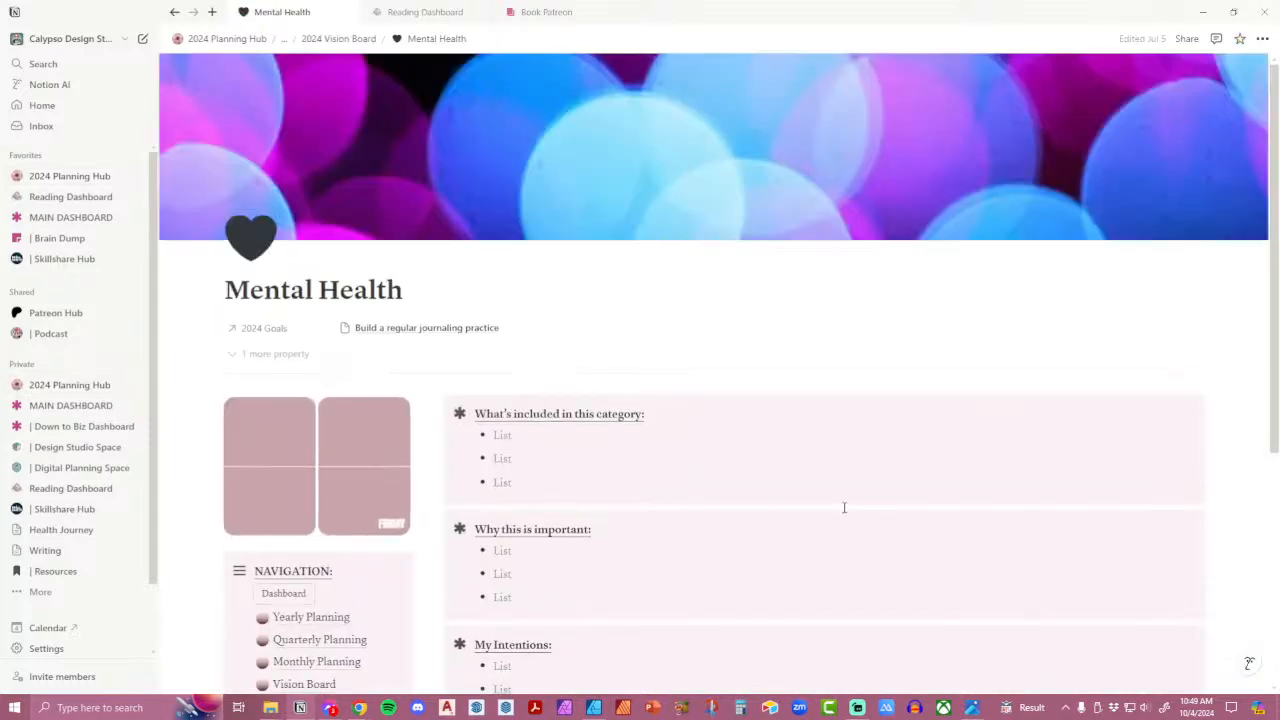
click(1113, 69)
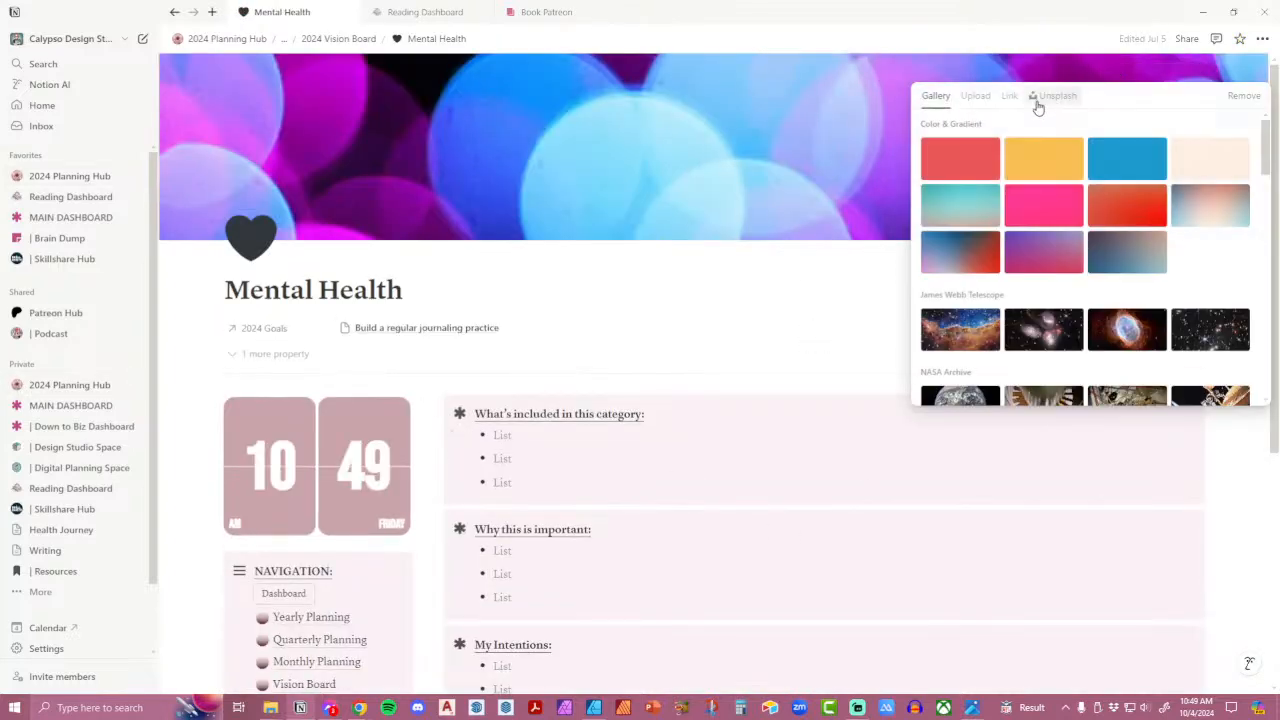
click(976, 96)
click(986, 125)
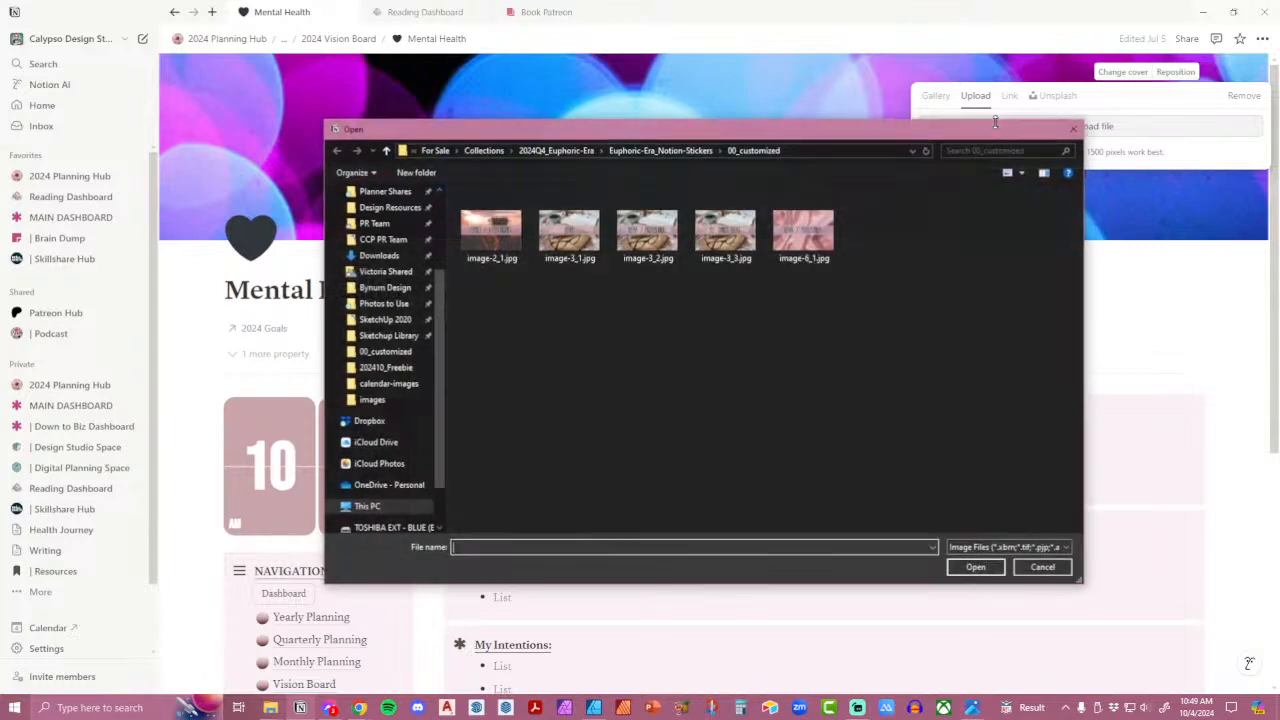
click(662, 150)
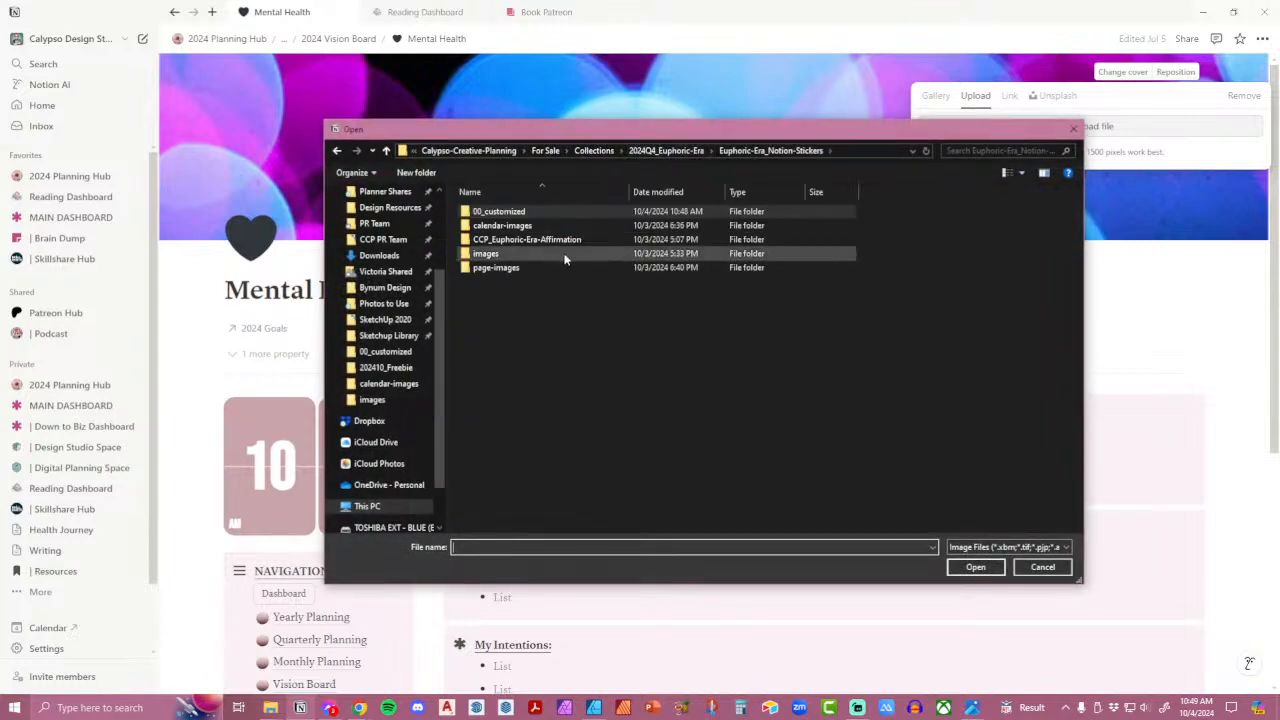
double_click(564, 258)
scroll(880, 420, down, 10)
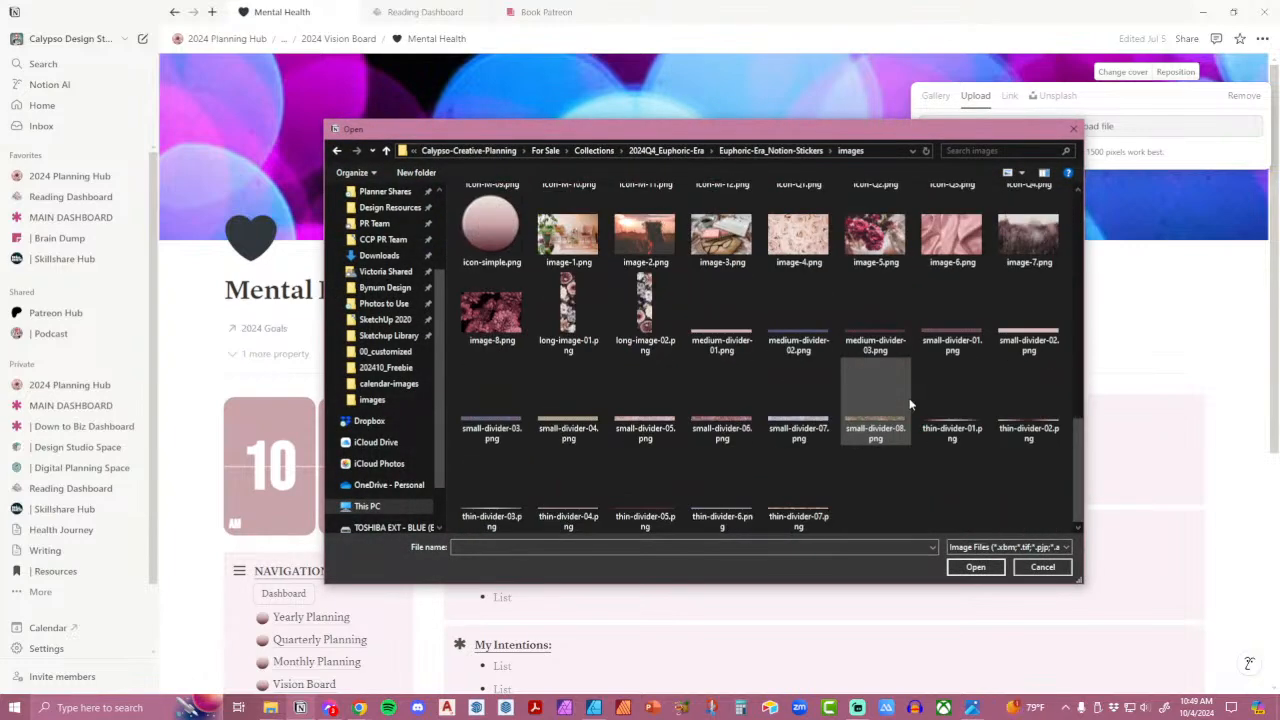
scroll(910, 405, up, 5)
double_click(876, 466)
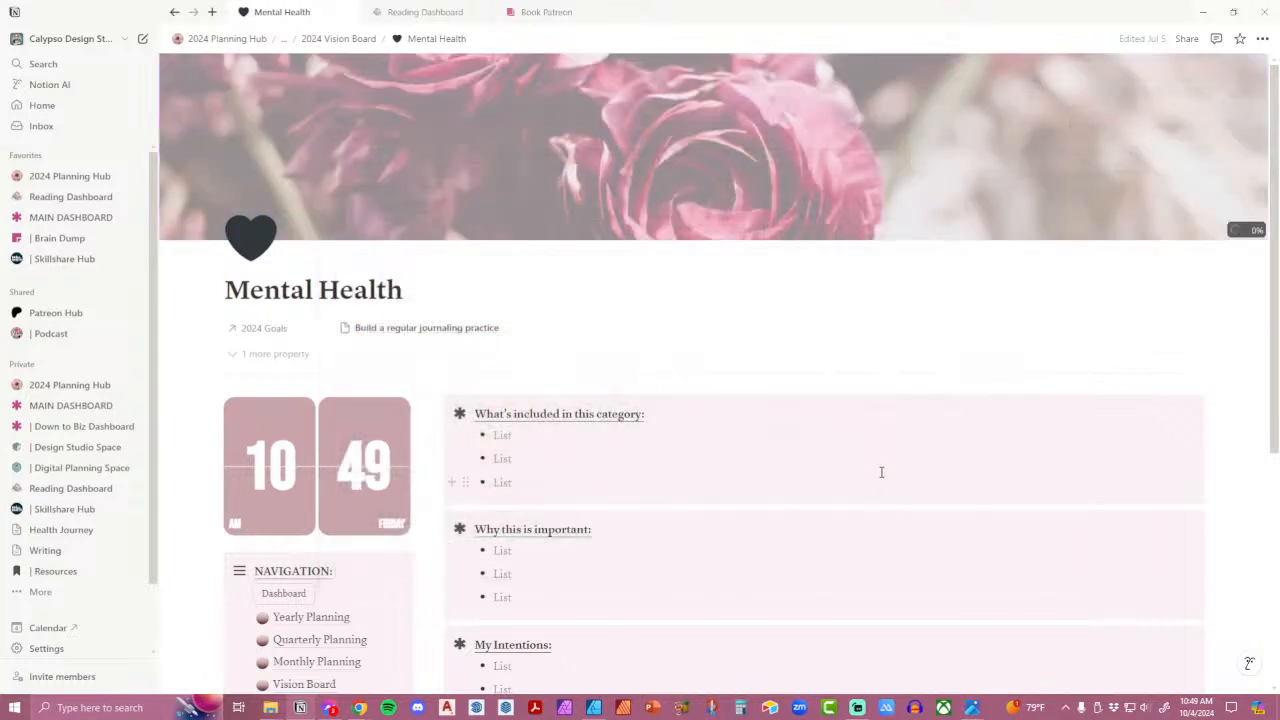
click(228, 40)
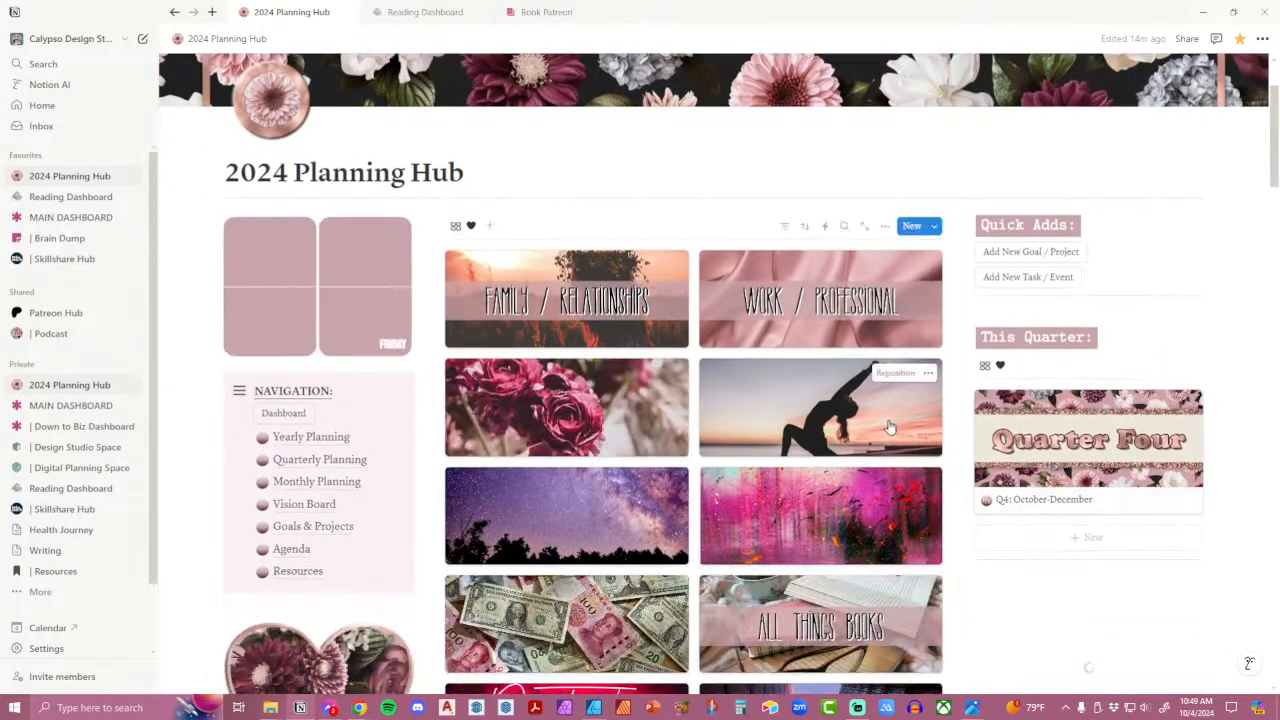
Open the Home & Environment page from the gallery and browse to the 00_customized folder for its cover upload.
click(890, 427)
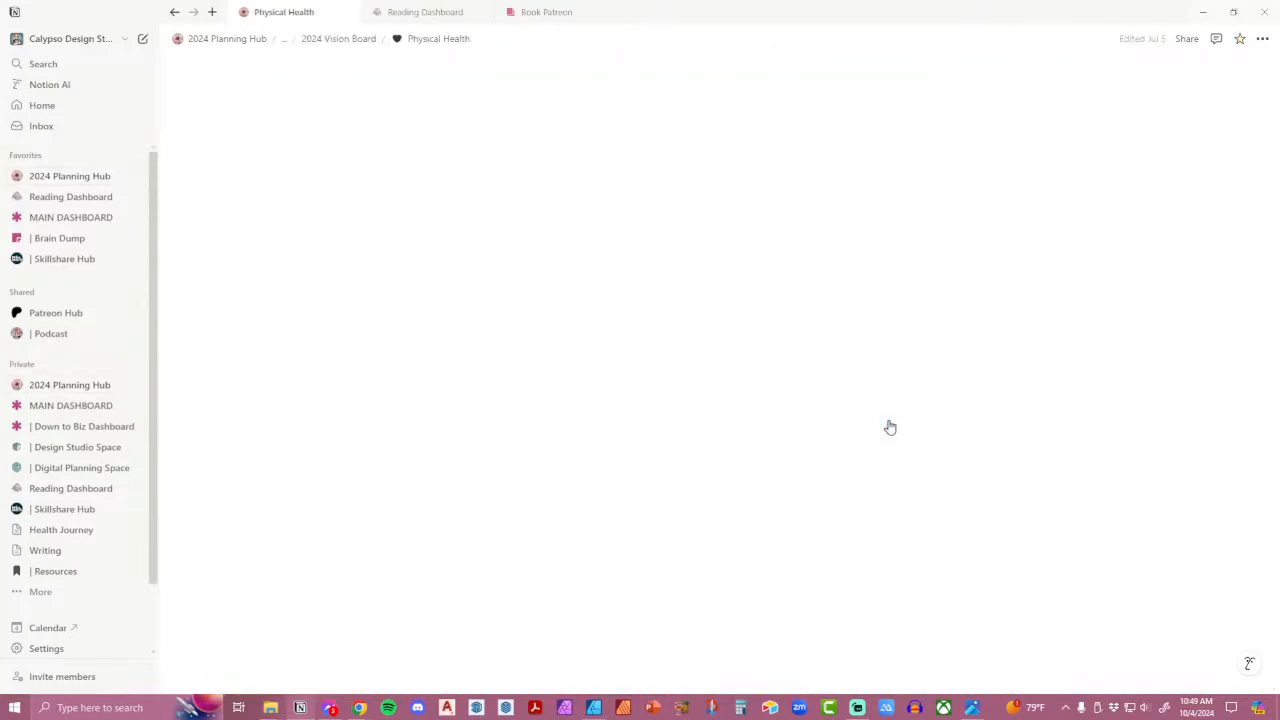
click(227, 38)
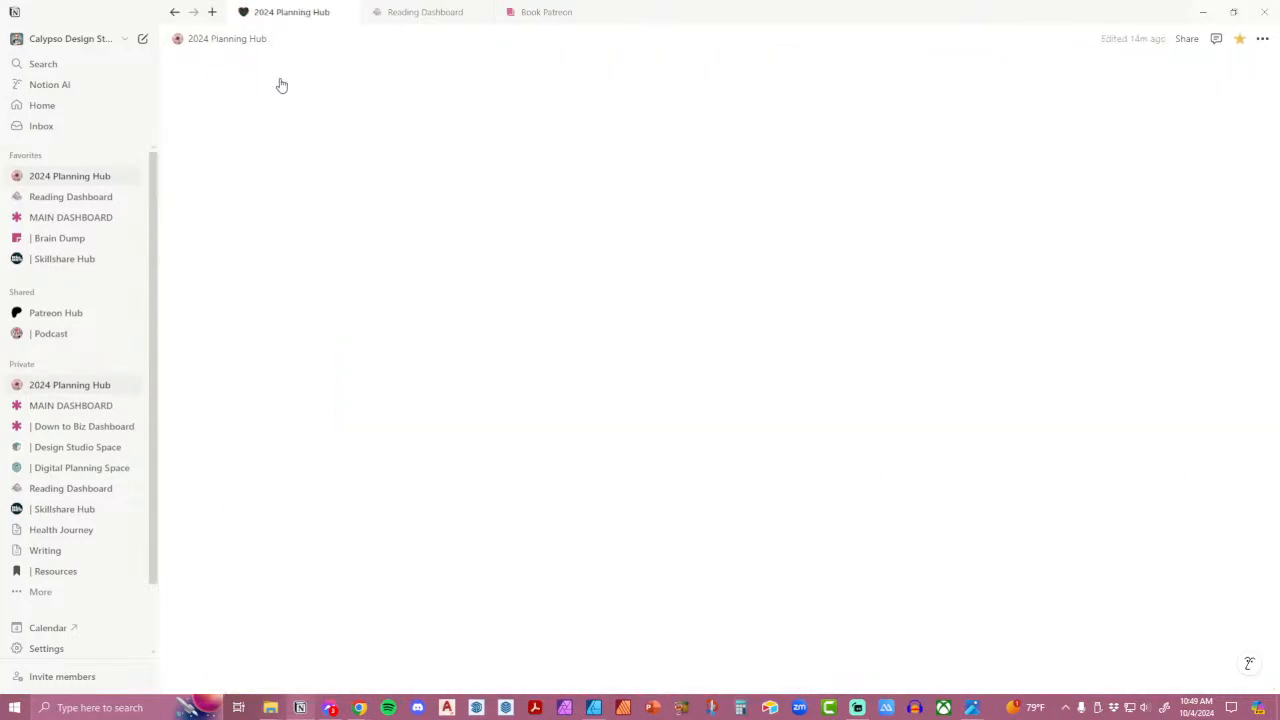
scroll(1100, 420, down, 2)
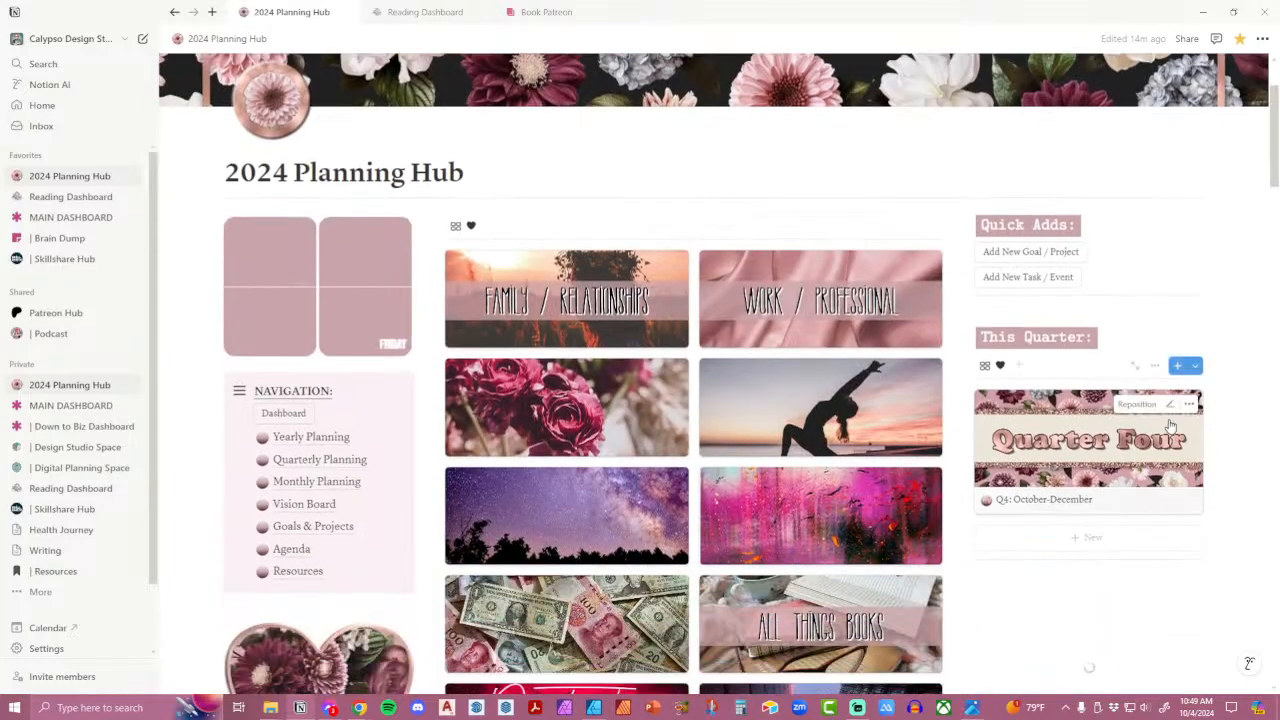
scroll(1170, 425, down, 2)
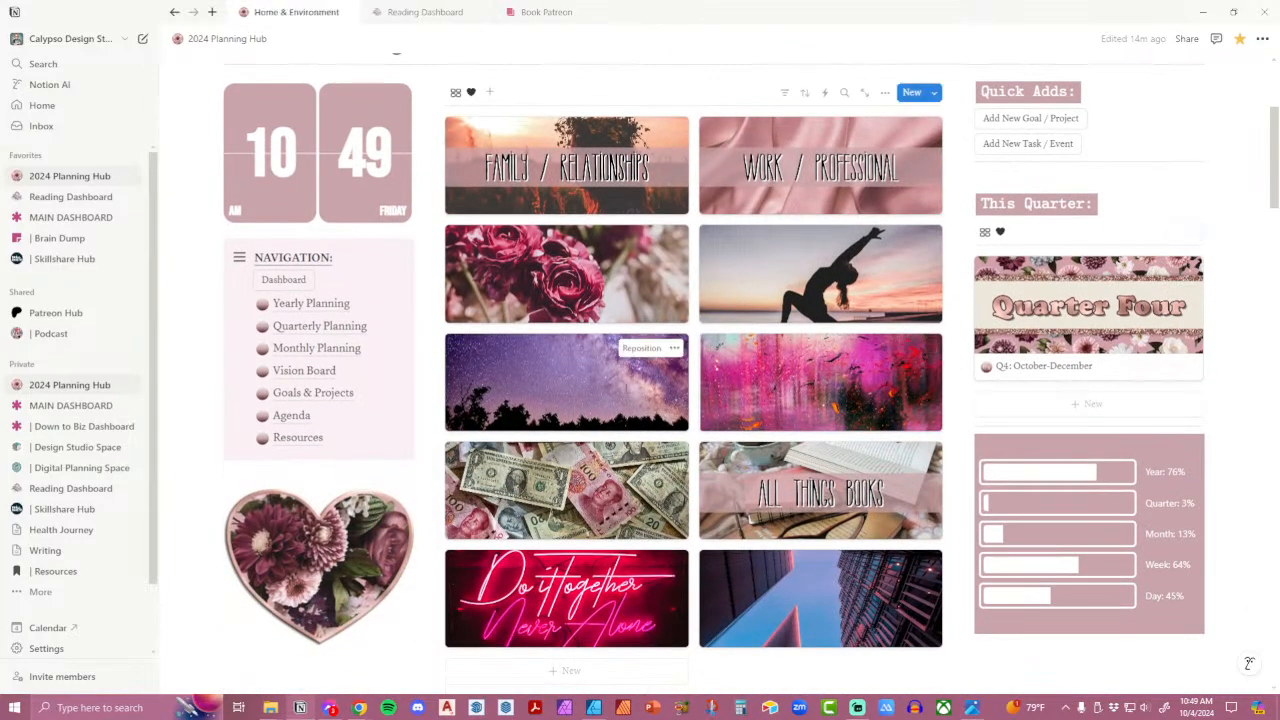
click(566, 390)
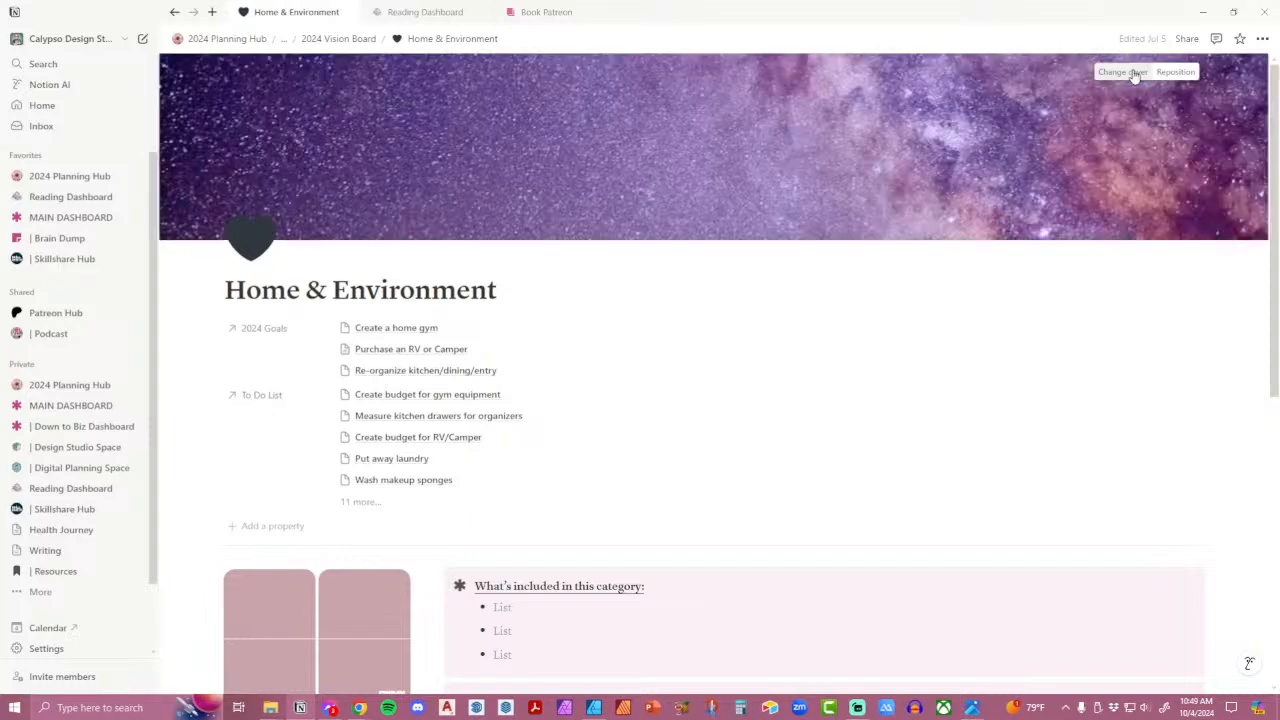
click(1135, 77)
click(975, 96)
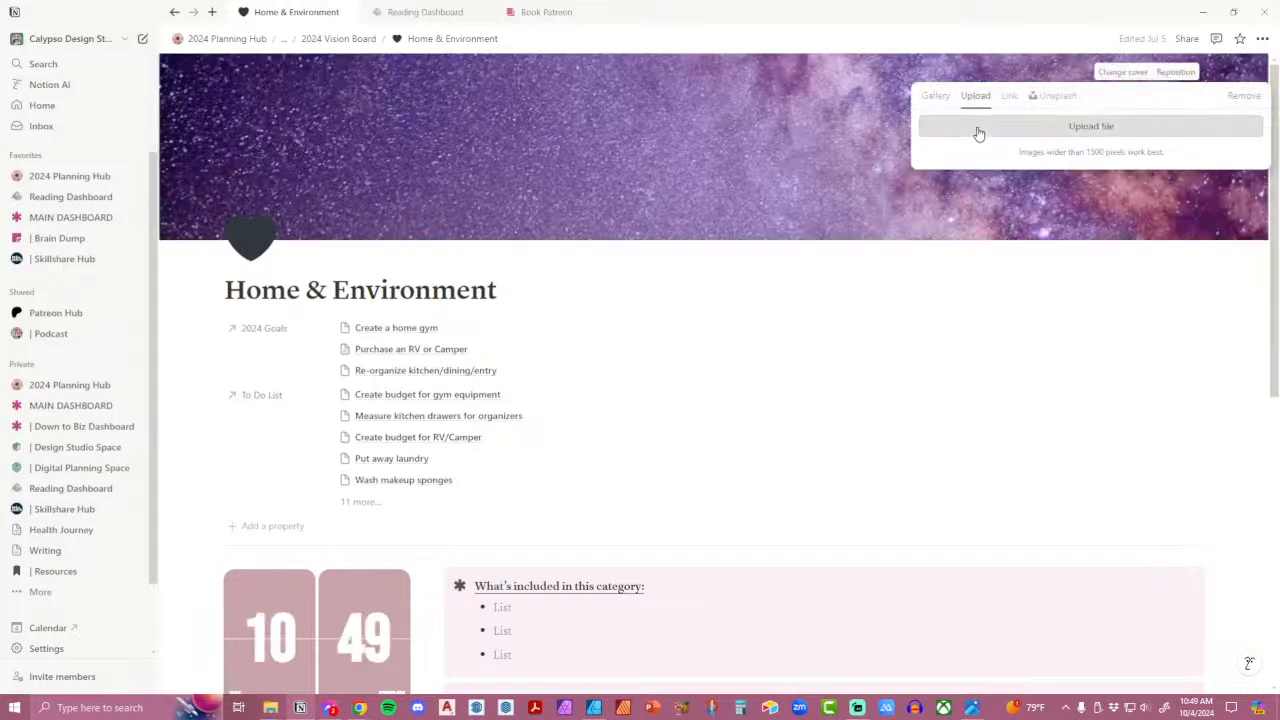
click(978, 133)
scroll(974, 373, down, 5)
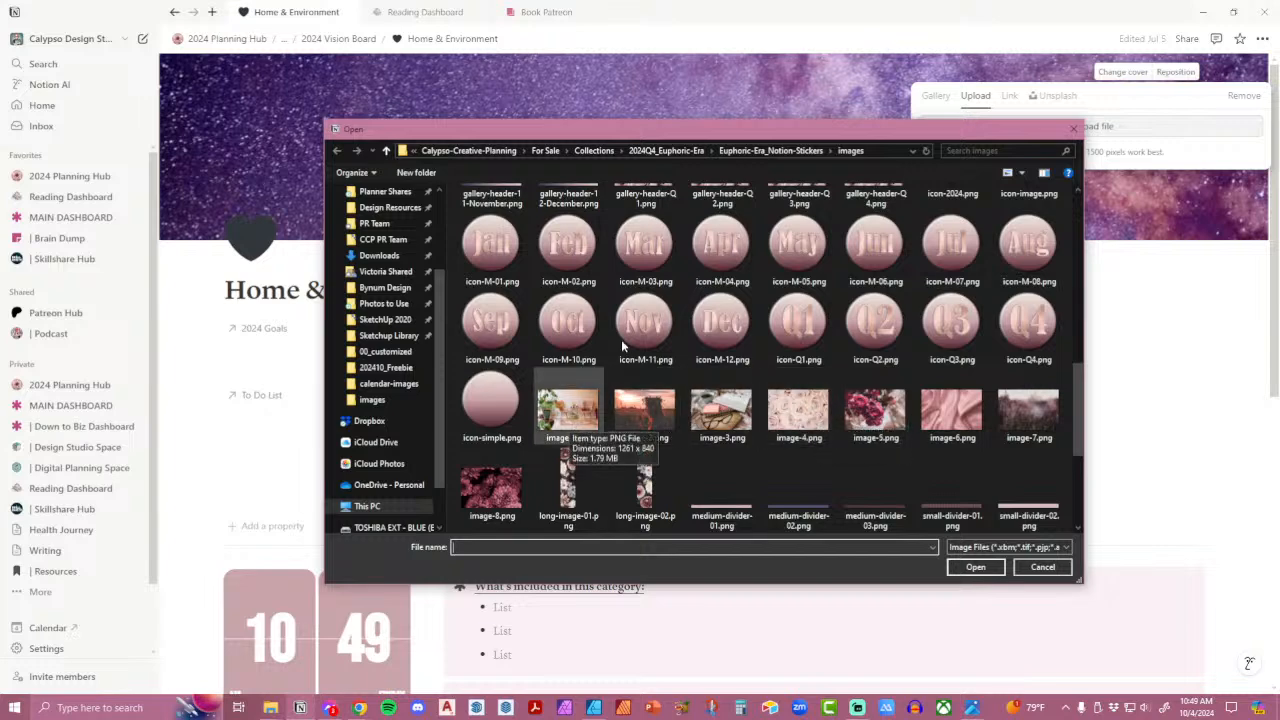
click(741, 149)
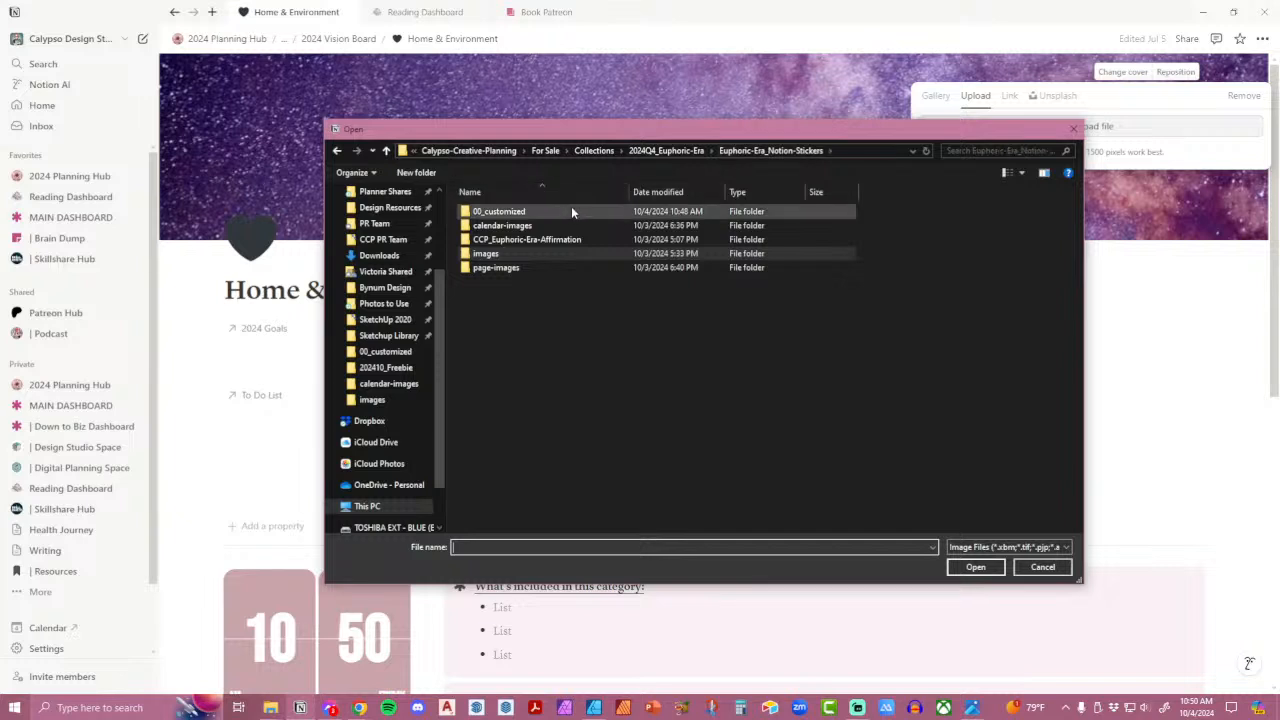
double_click(571, 206)
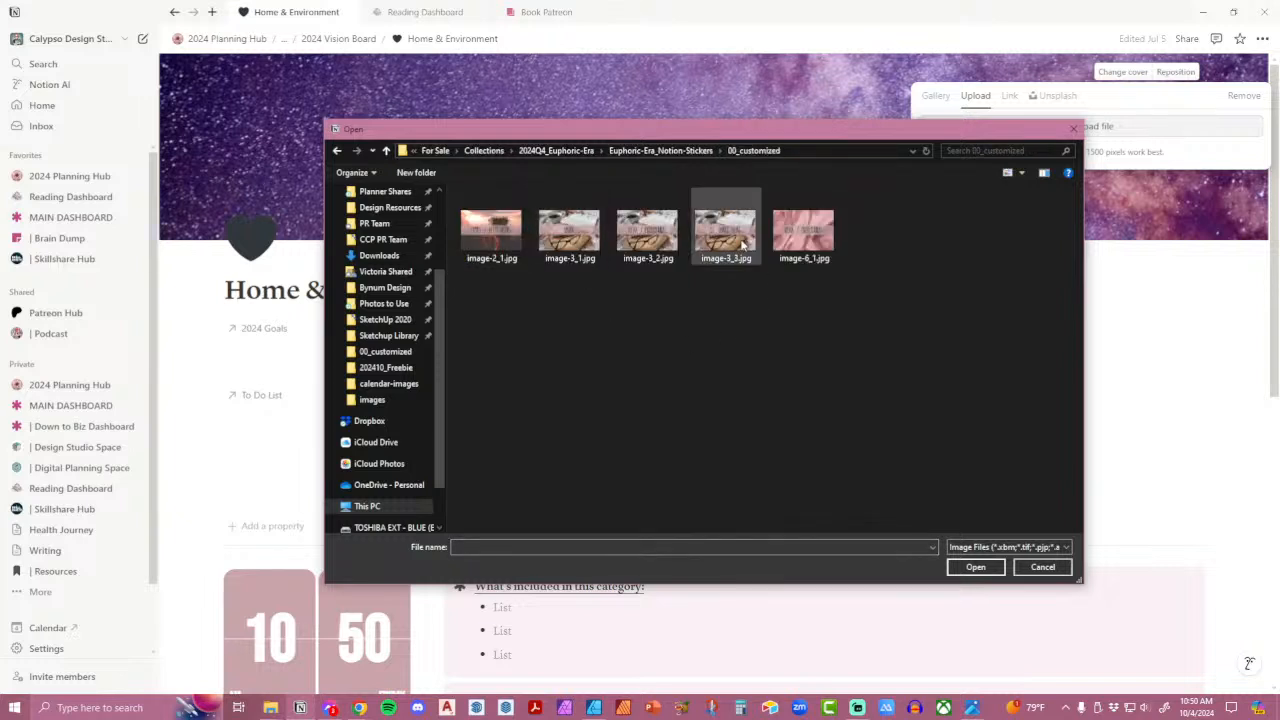
Switch to Affinity Designer, hide the FAMILY / RELATIONSHIPS title layer and show the HOME / ENVIRONMENT title layer.
click(594, 708)
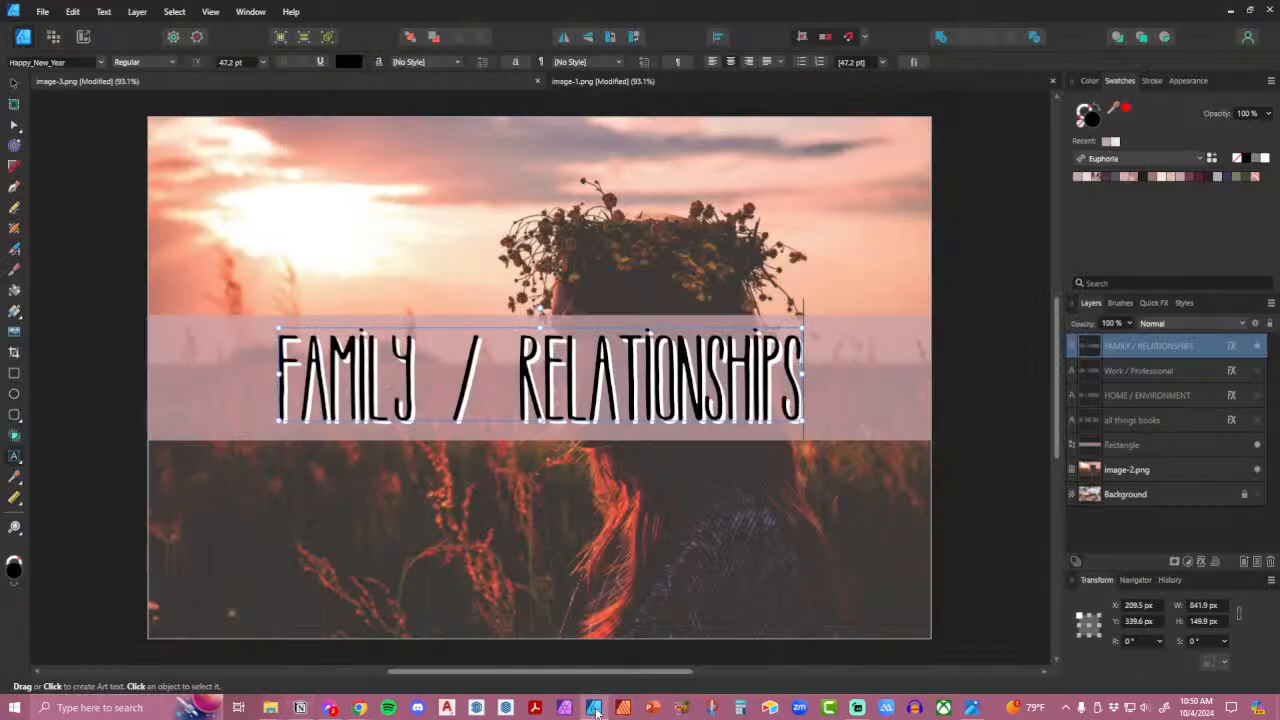
click(1257, 346)
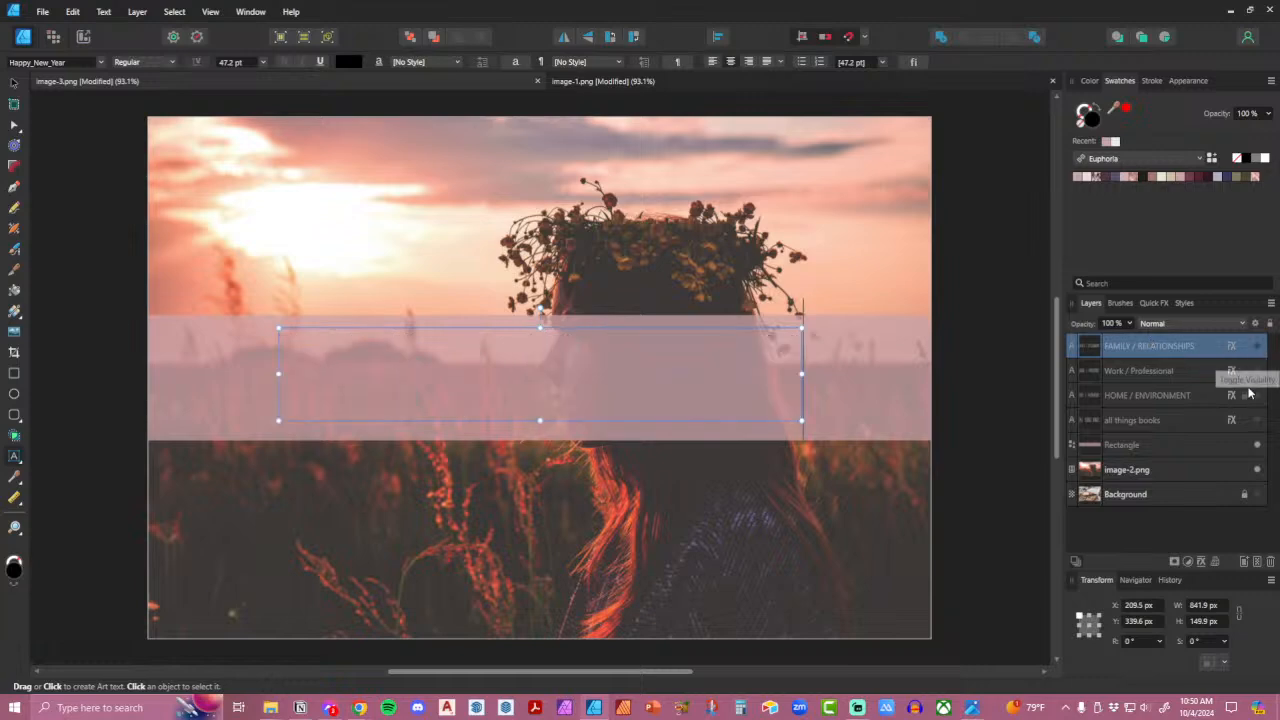
click(1257, 395)
Replace the image-2.png background picture with image-1.png from the images folder.
click(1155, 467)
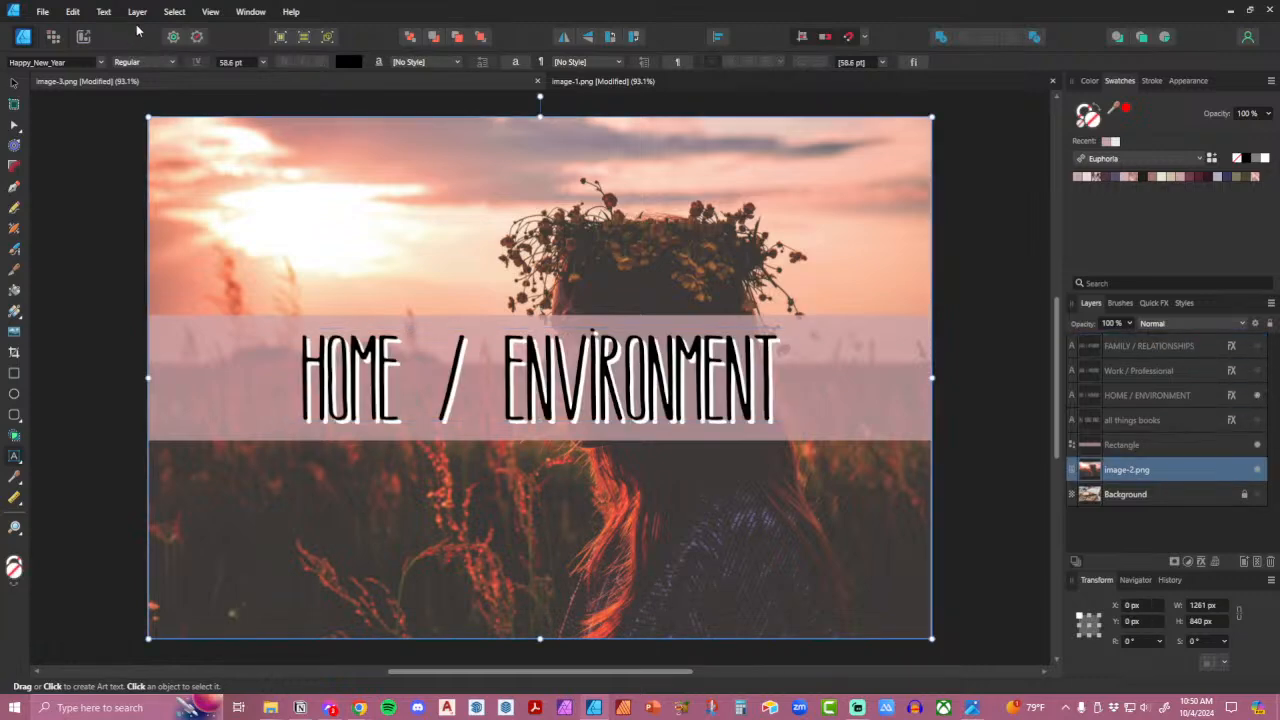
key(v)
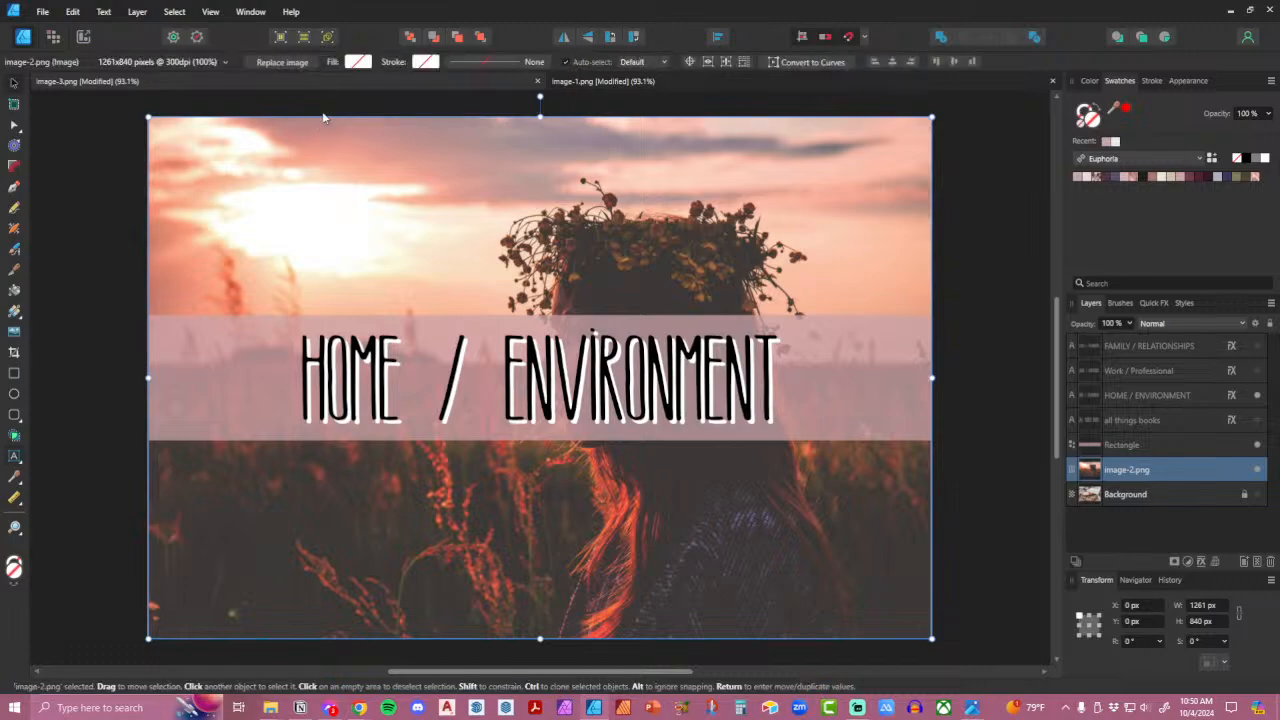
click(282, 62)
click(552, 120)
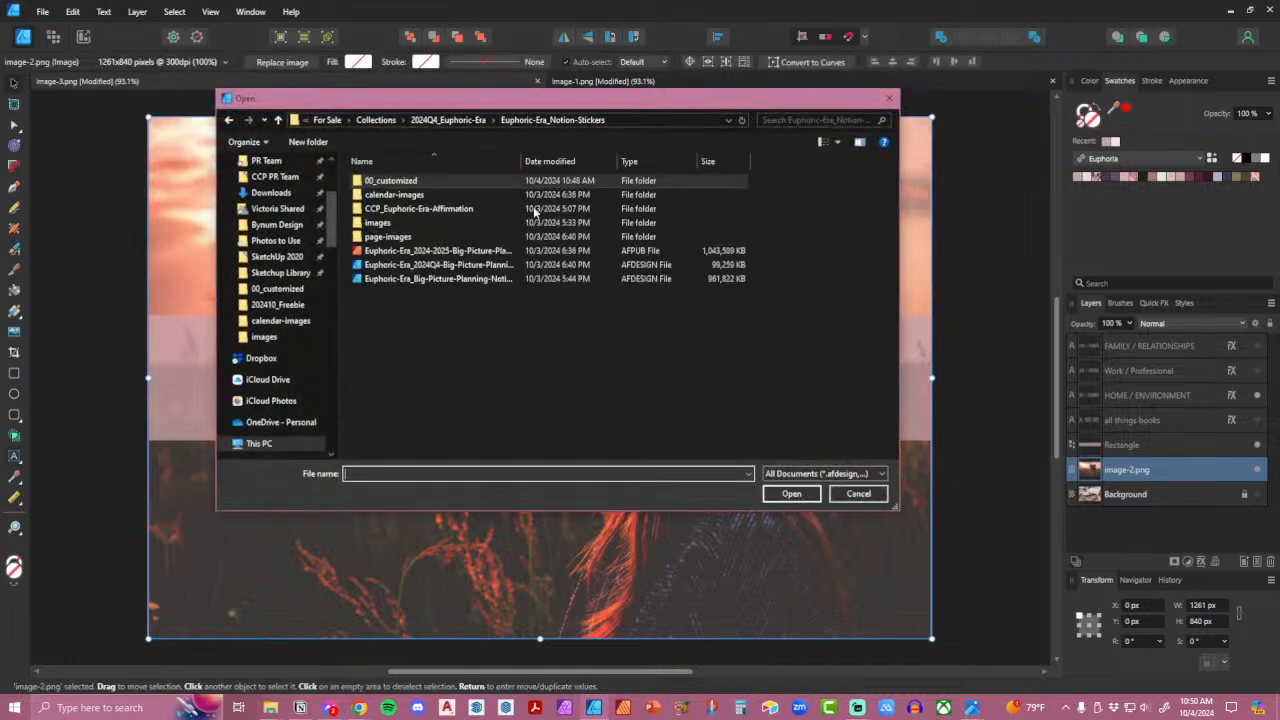
double_click(480, 221)
scroll(650, 342, down, 5)
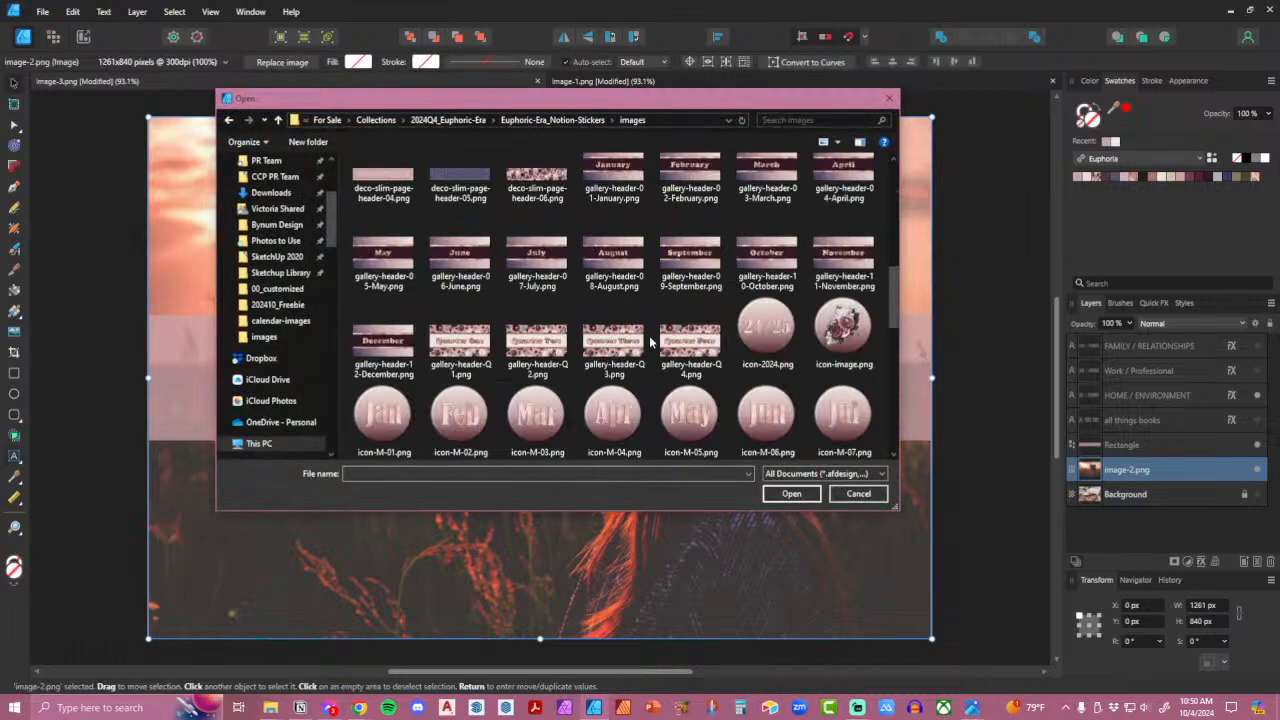
scroll(650, 342, down, 8)
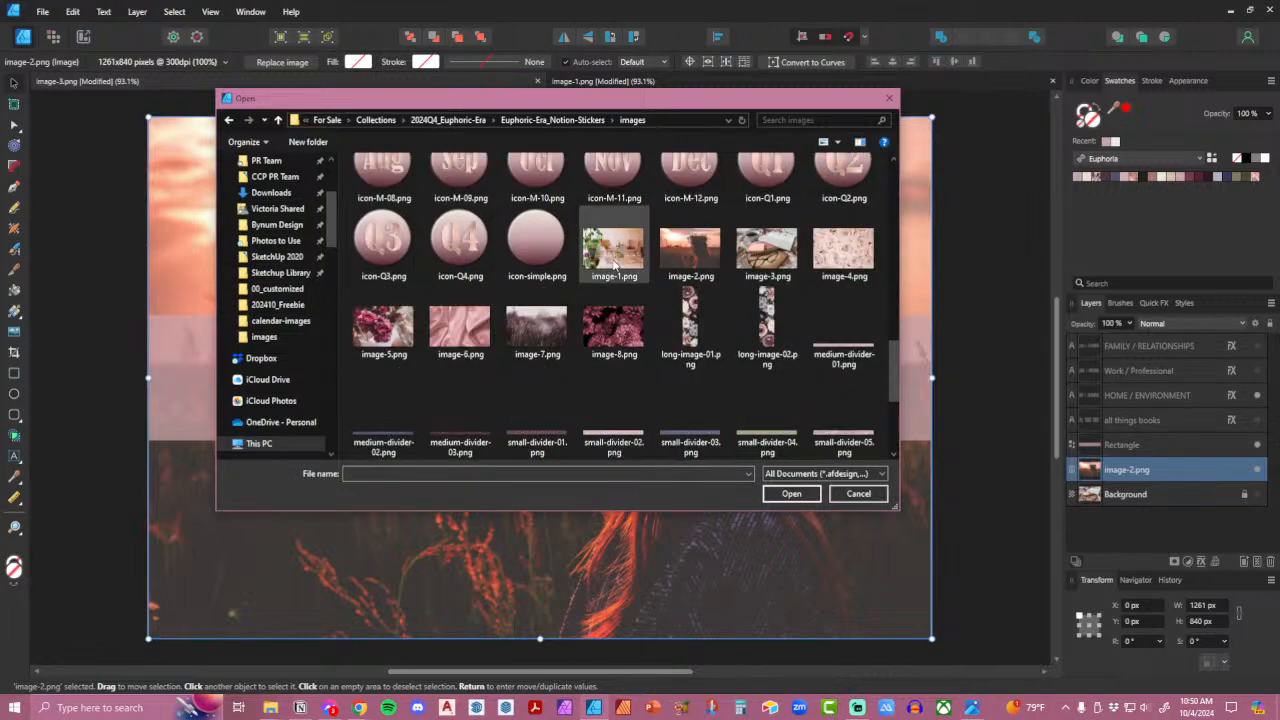
double_click(614, 262)
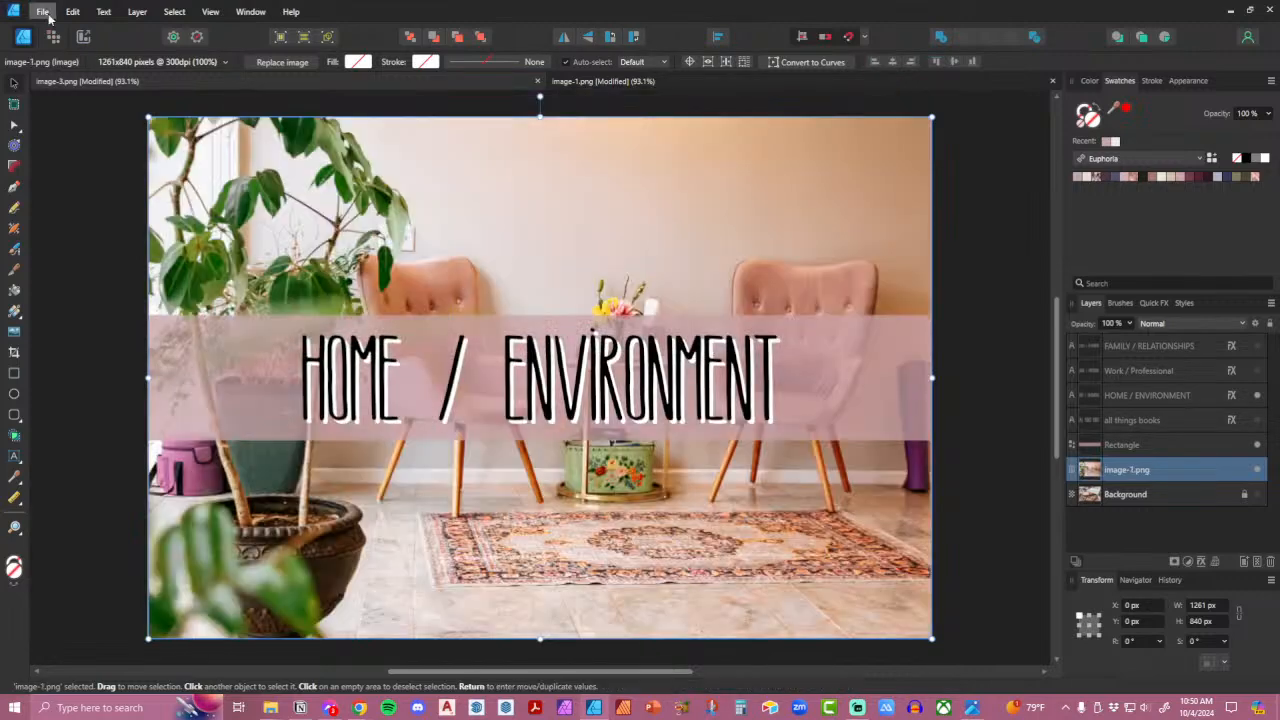
Export the Home / Environment header to 00_customized as a JPEG named image-1_1.jpg.
click(44, 12)
click(90, 291)
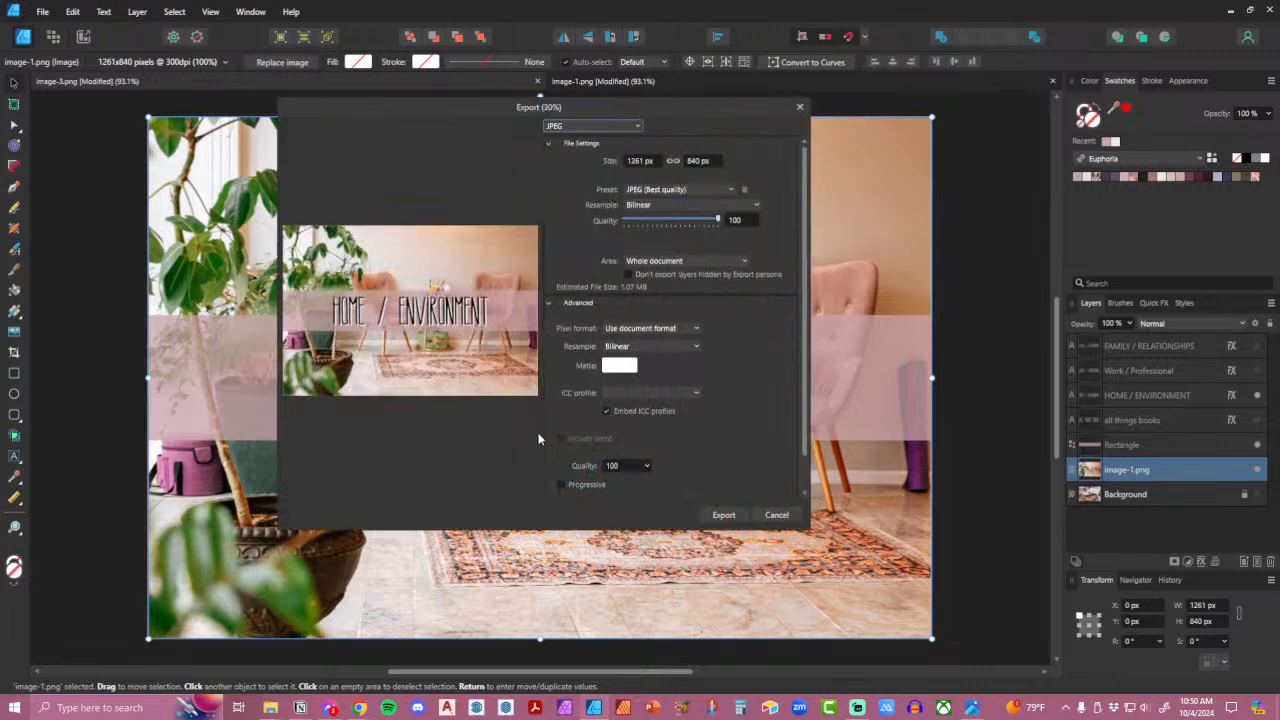
click(720, 514)
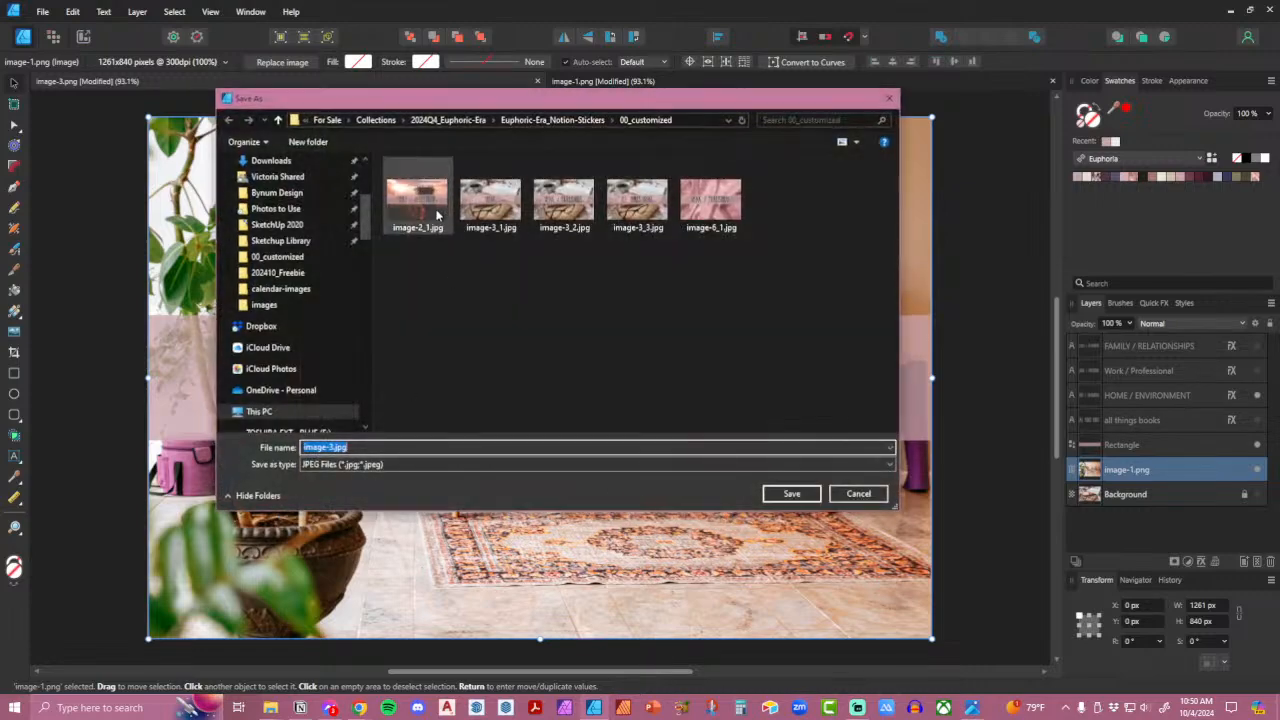
click(417, 205)
click(330, 447)
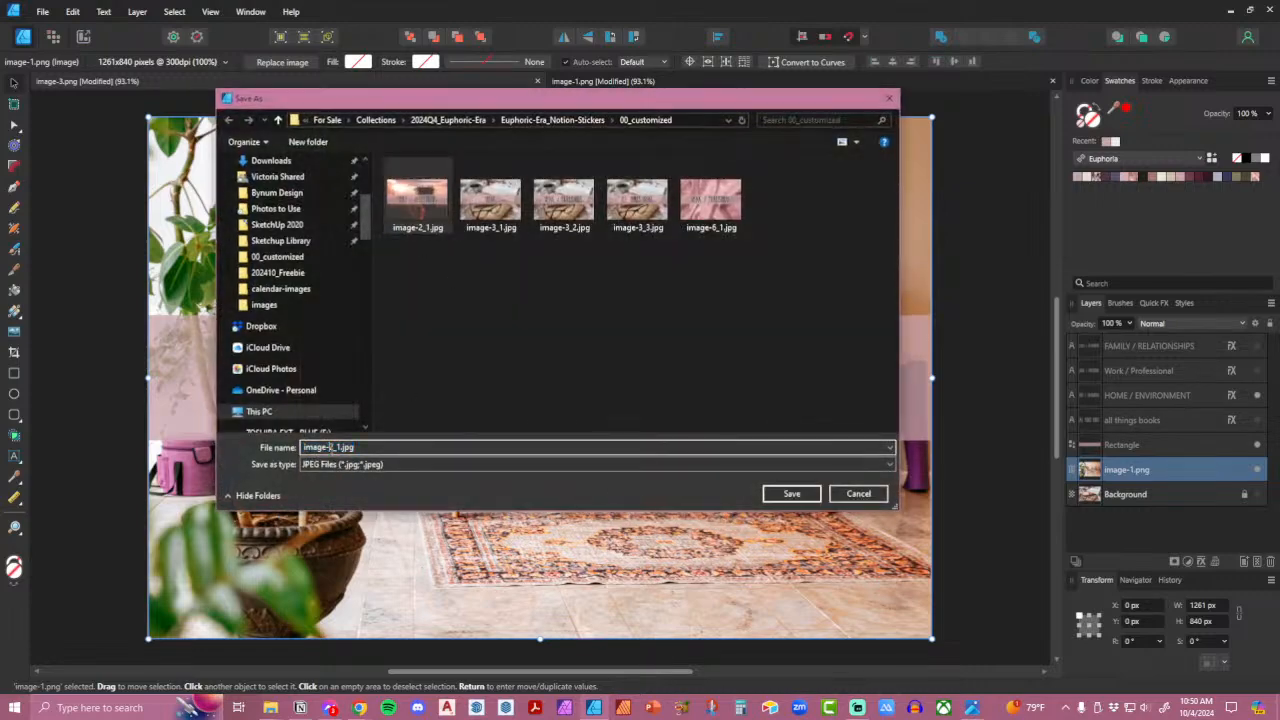
text(1)
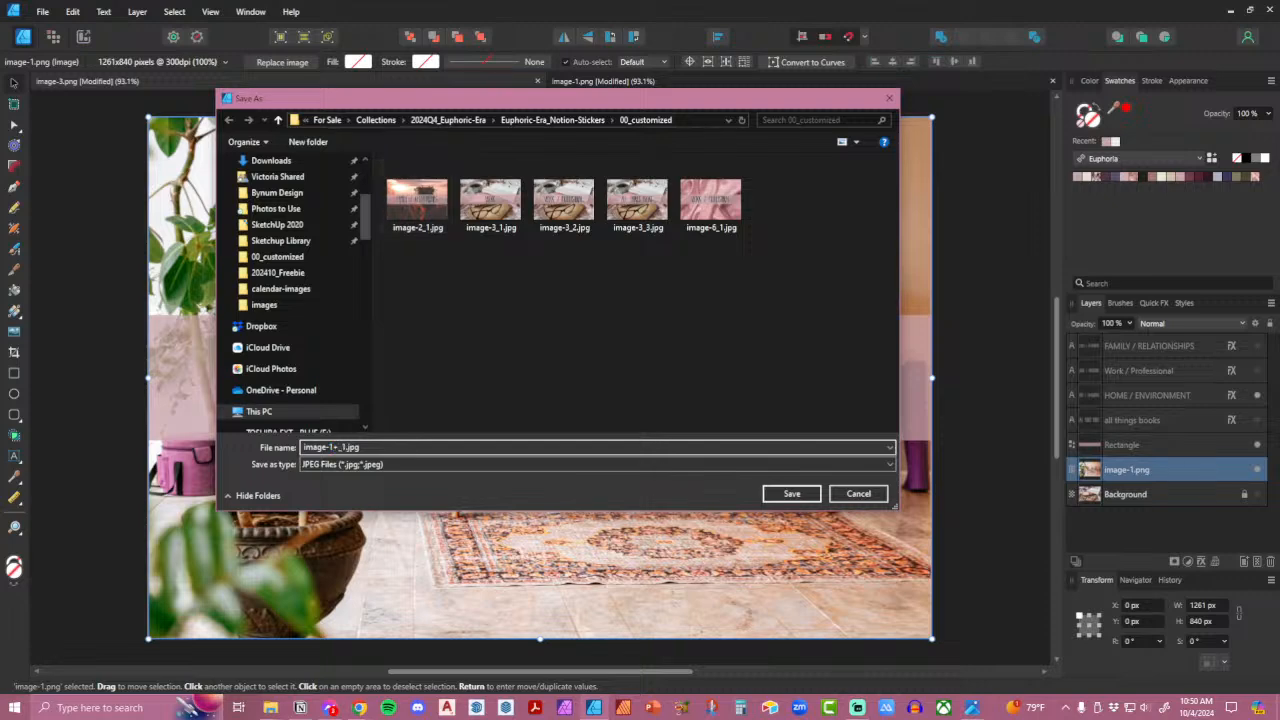
key(Return)
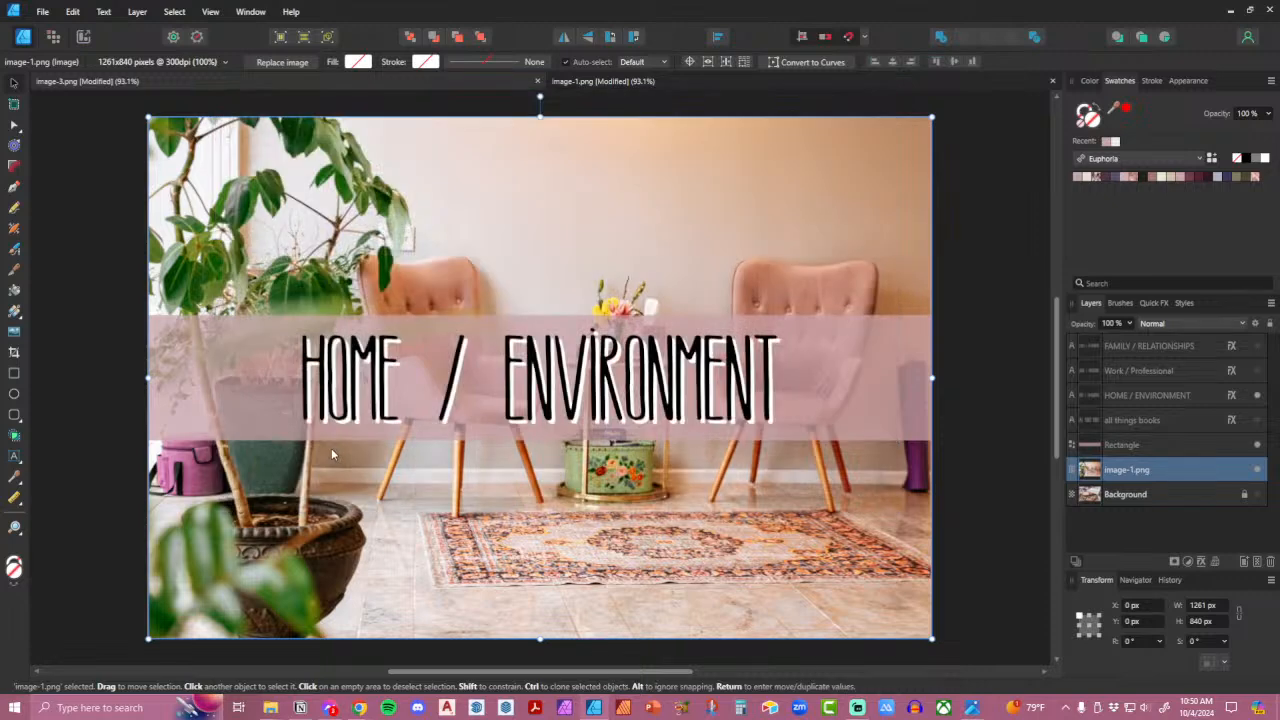
Switch to Notion, set image-1_1.jpg as the Home & Environment page cover, and return to the 2024 Planning Hub.
click(300, 707)
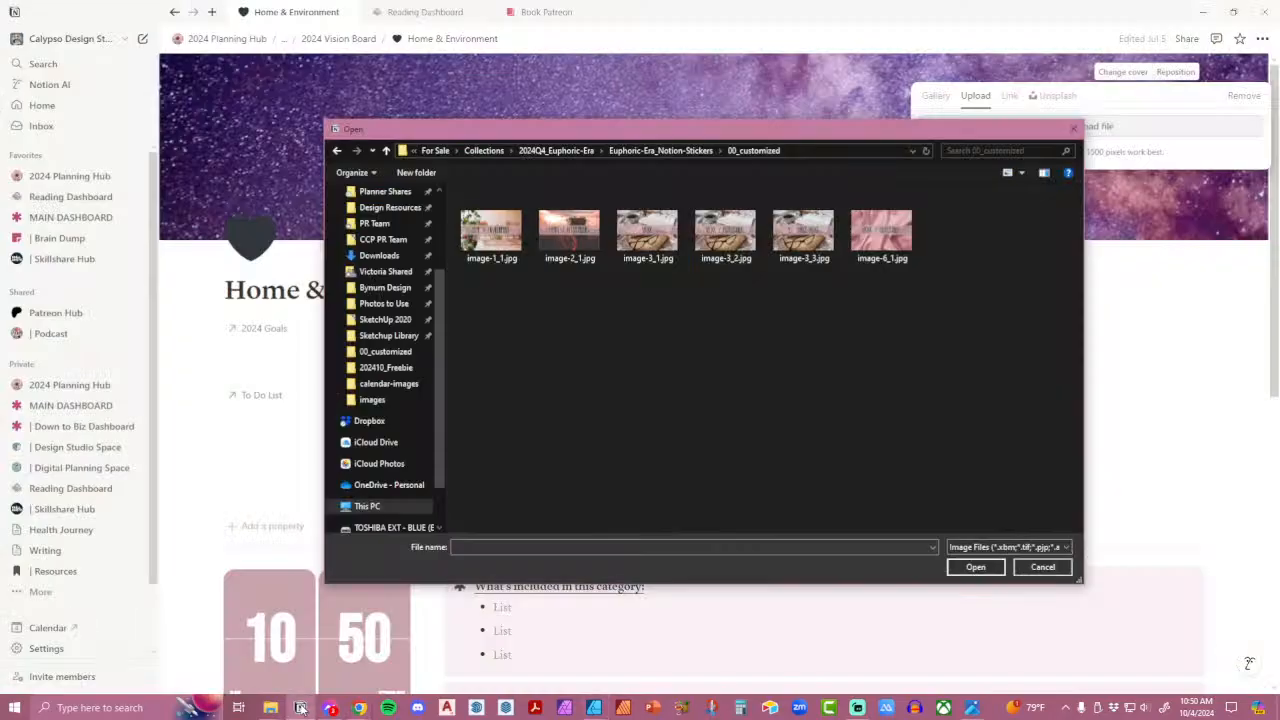
double_click(516, 245)
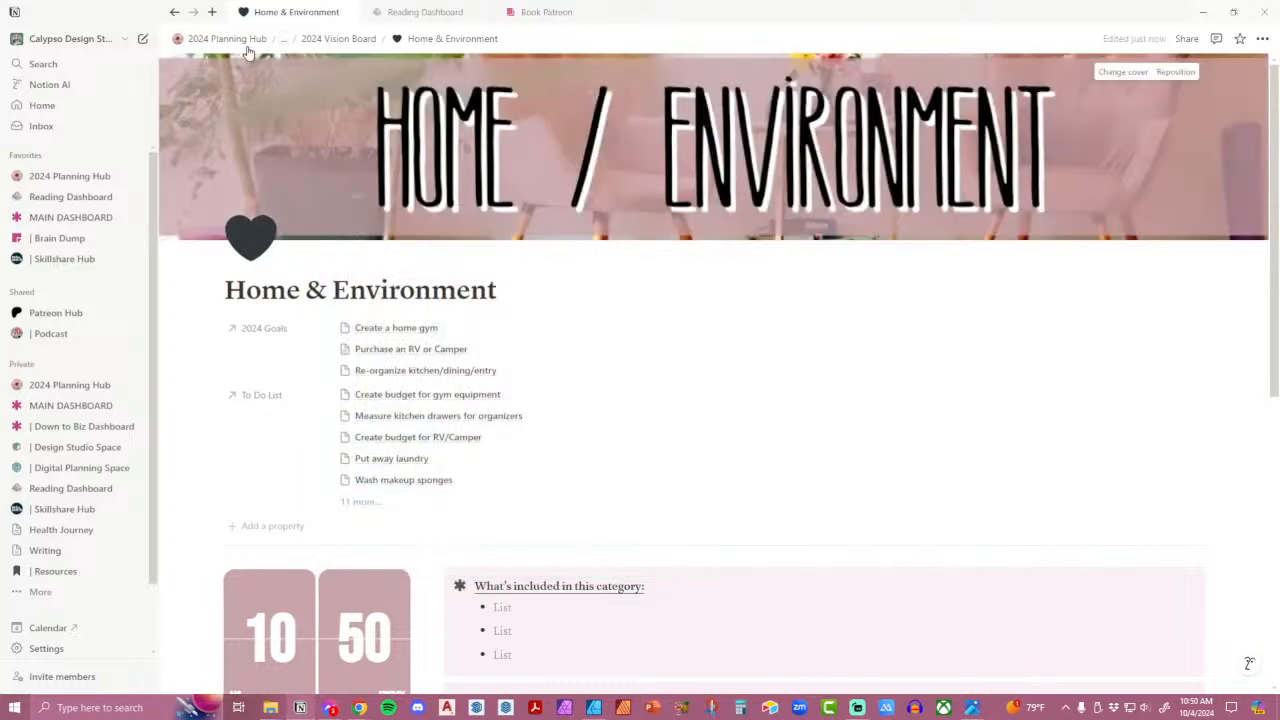
click(227, 39)
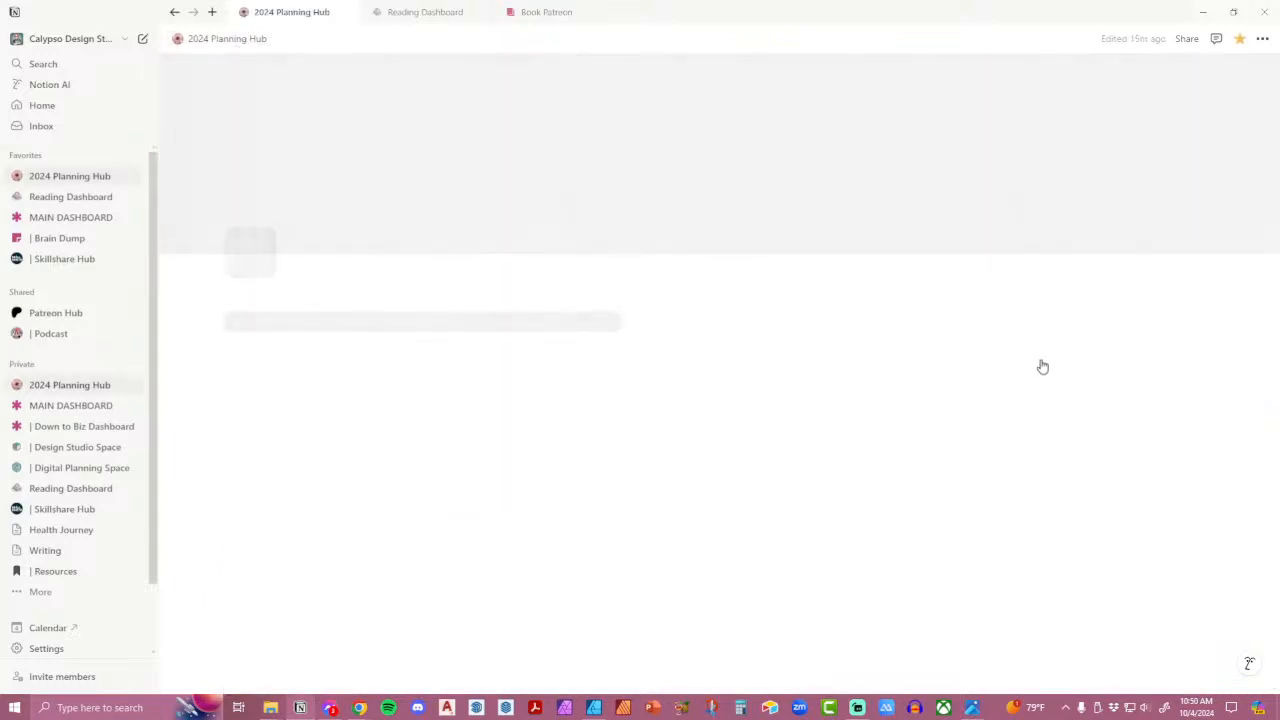
Reposition the Home / Environment card's cover in the vision board gallery so the title band is vertically centred.
scroll(1050, 366, down, 3)
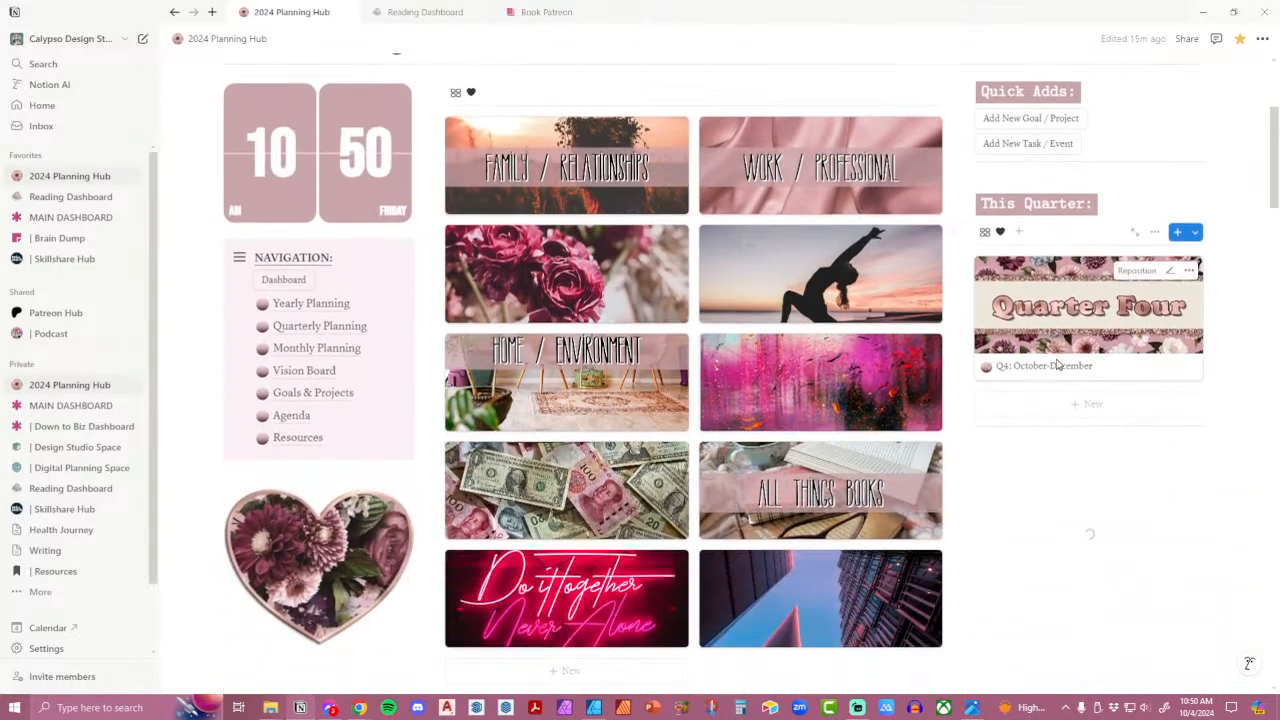
click(622, 348)
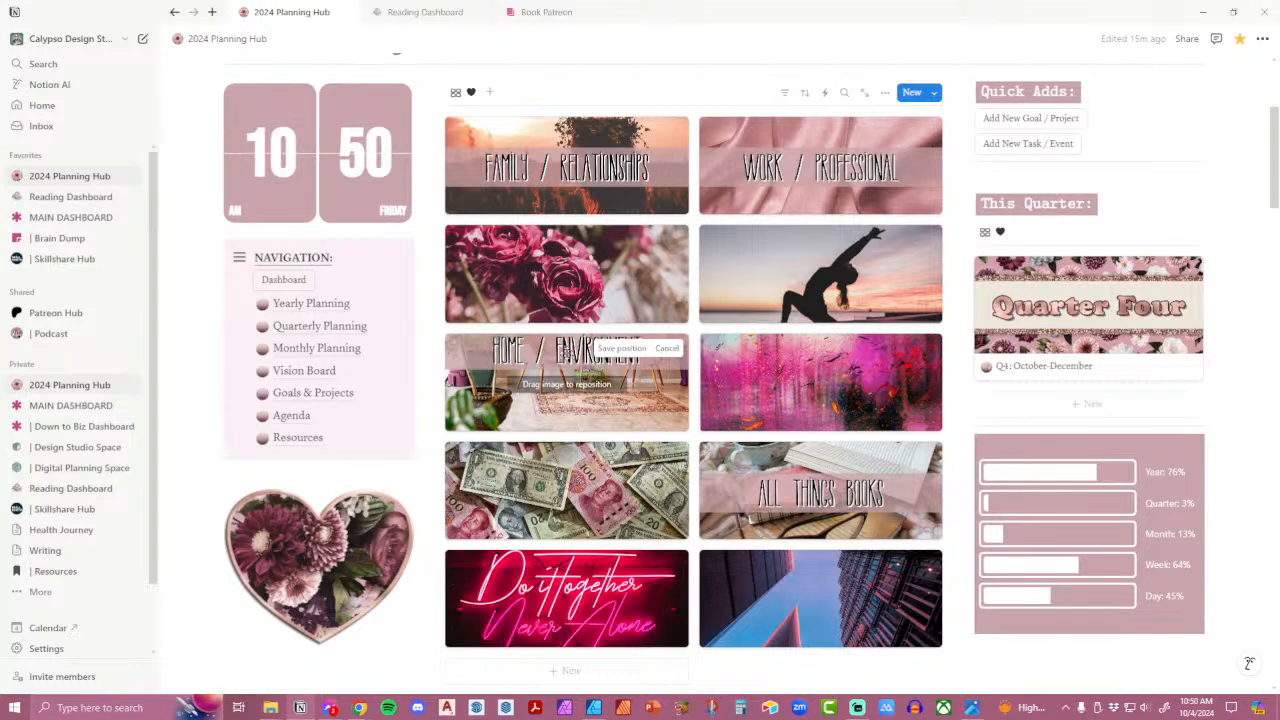
drag(566, 354, 632, 440)
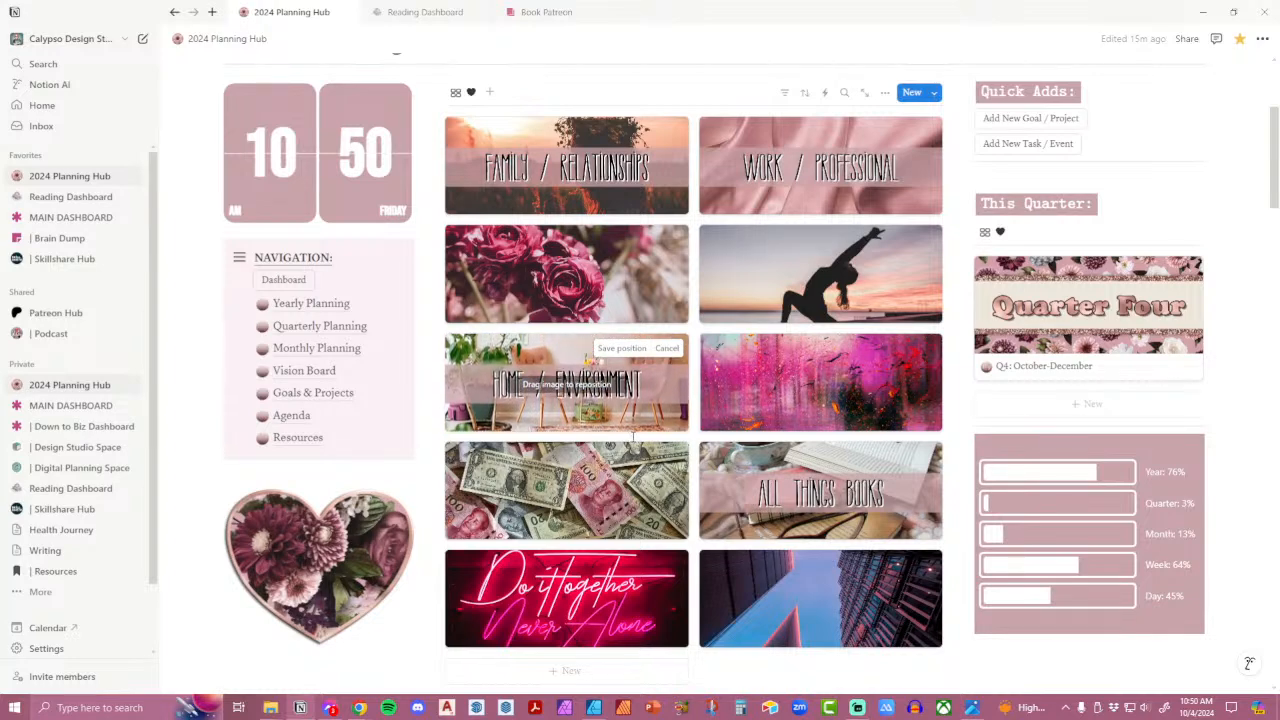
Set image-4.png from the images folder as the Education page cover, and return to the 2024 Planning Hub.
click(878, 388)
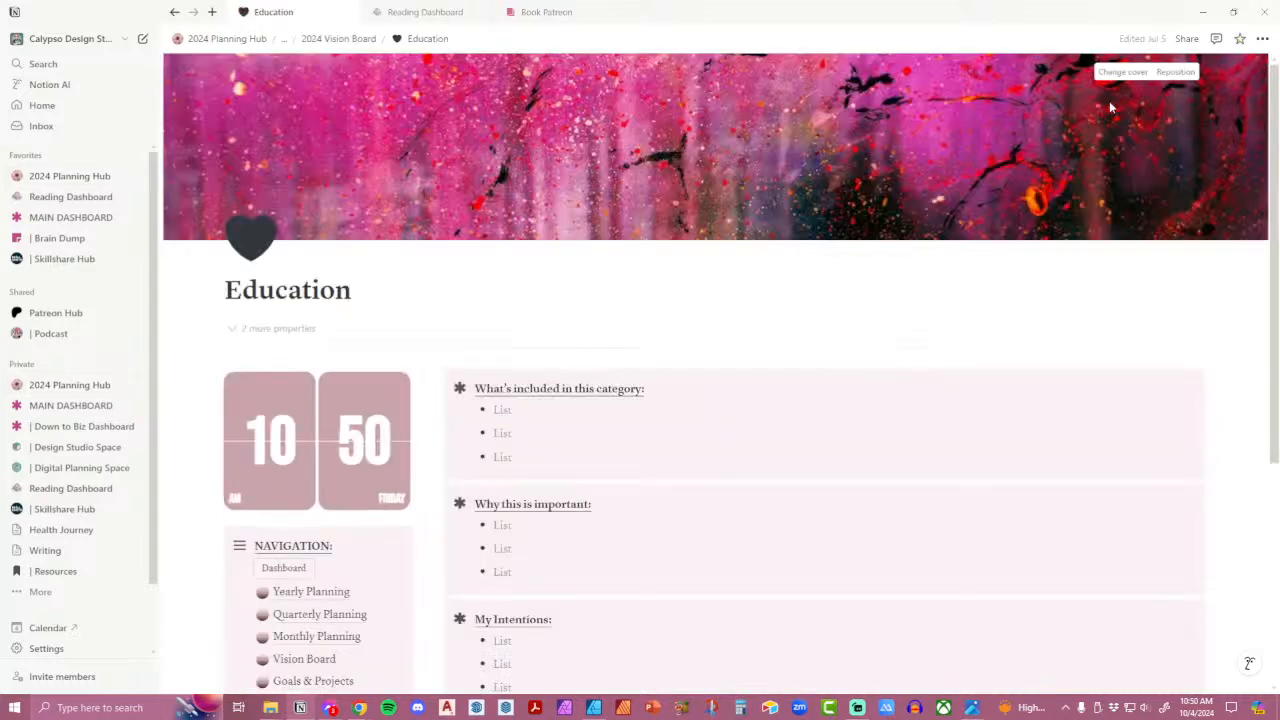
click(1112, 74)
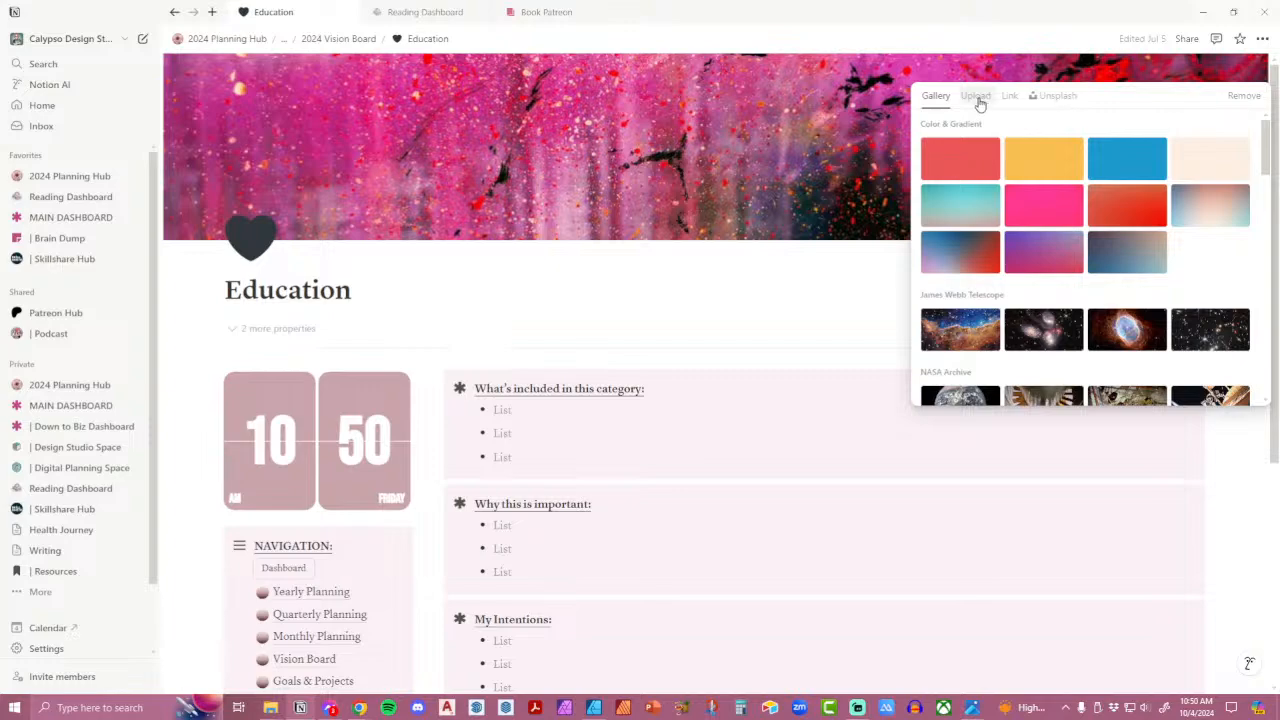
click(976, 97)
click(1090, 126)
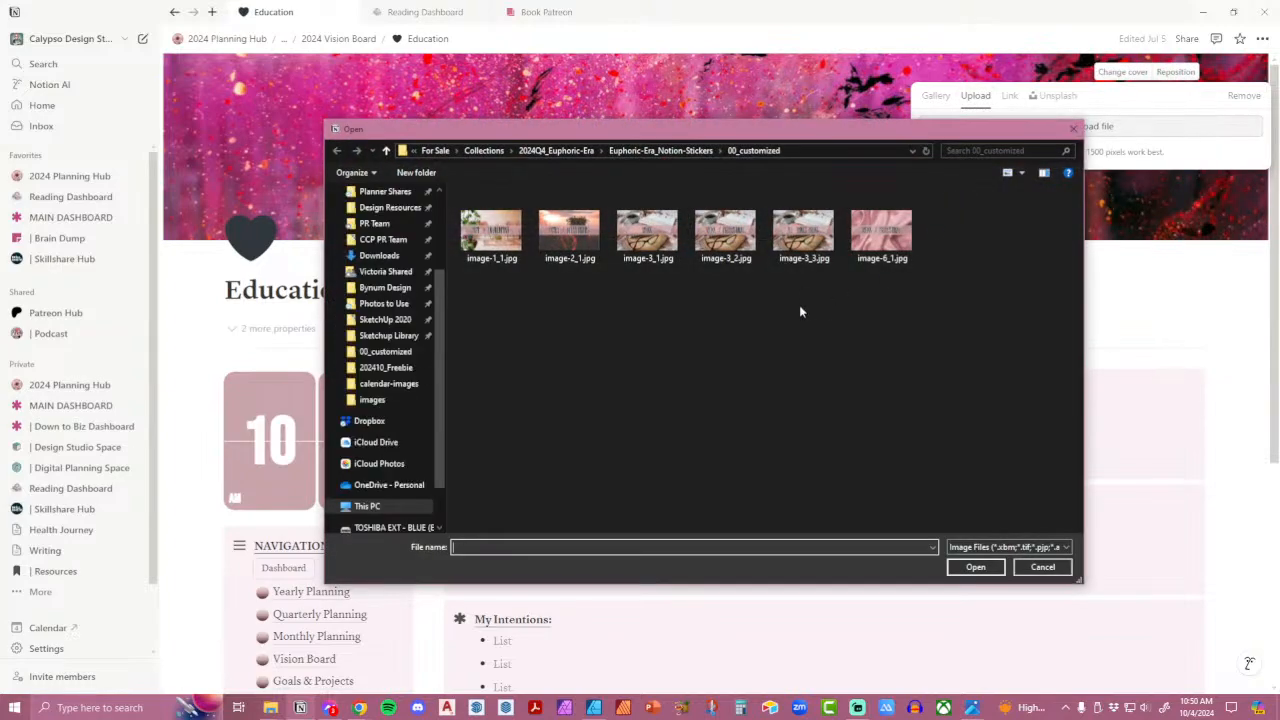
click(655, 151)
double_click(634, 251)
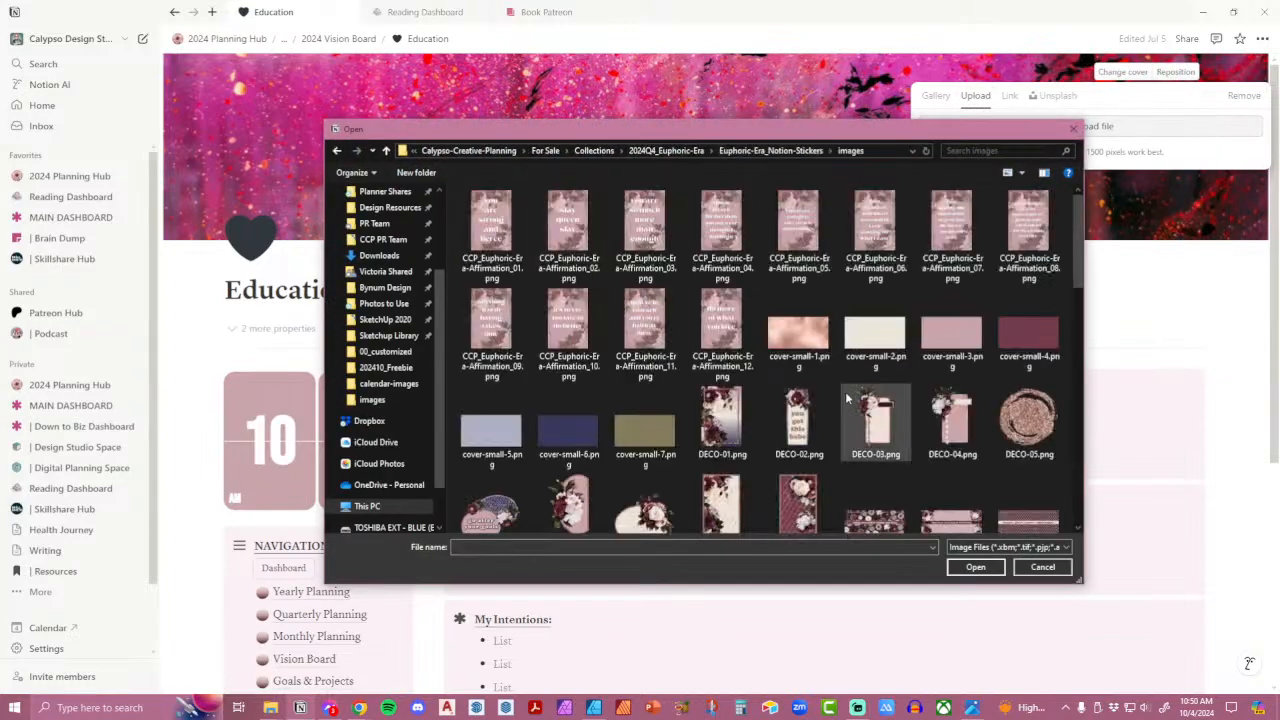
scroll(860, 399, down, 5)
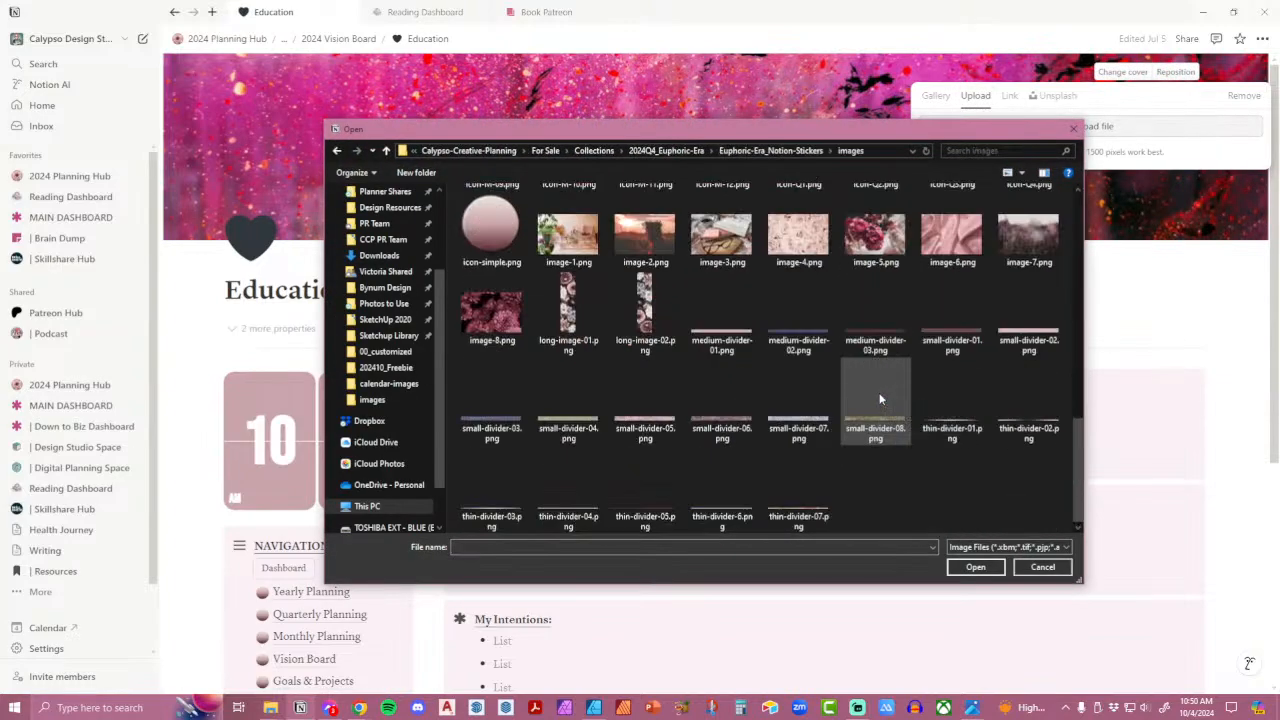
double_click(805, 245)
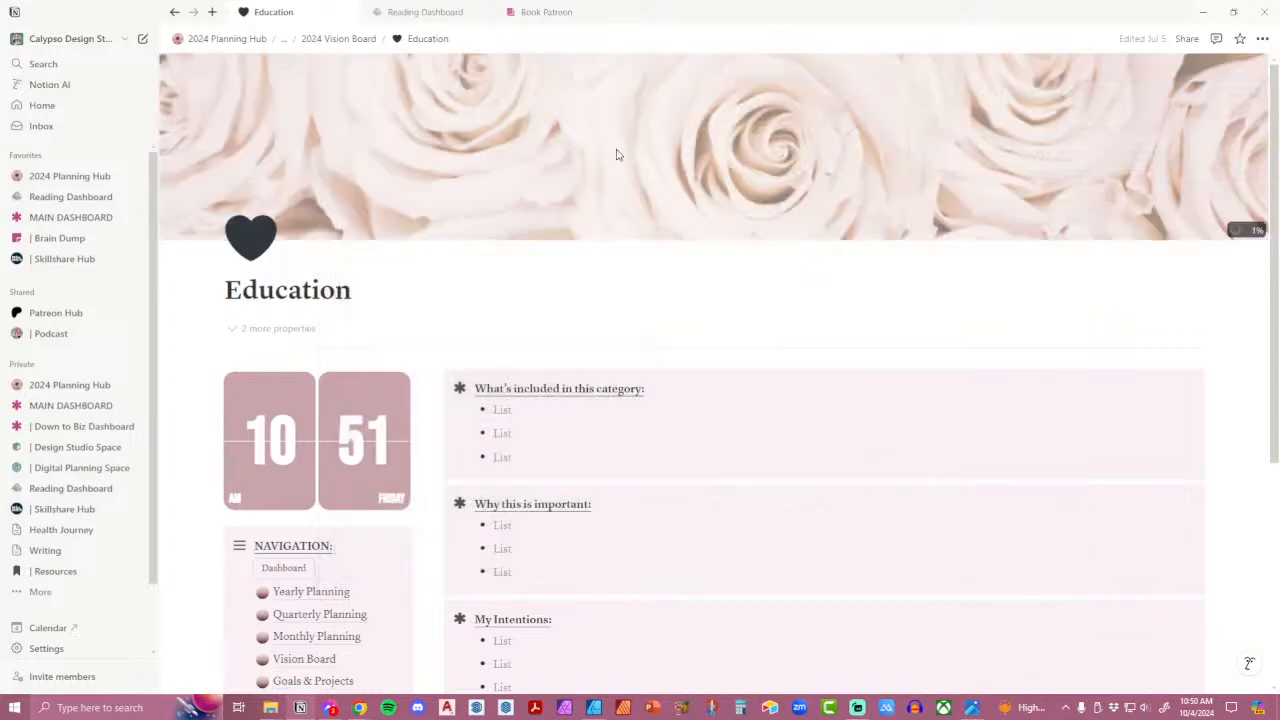
click(243, 40)
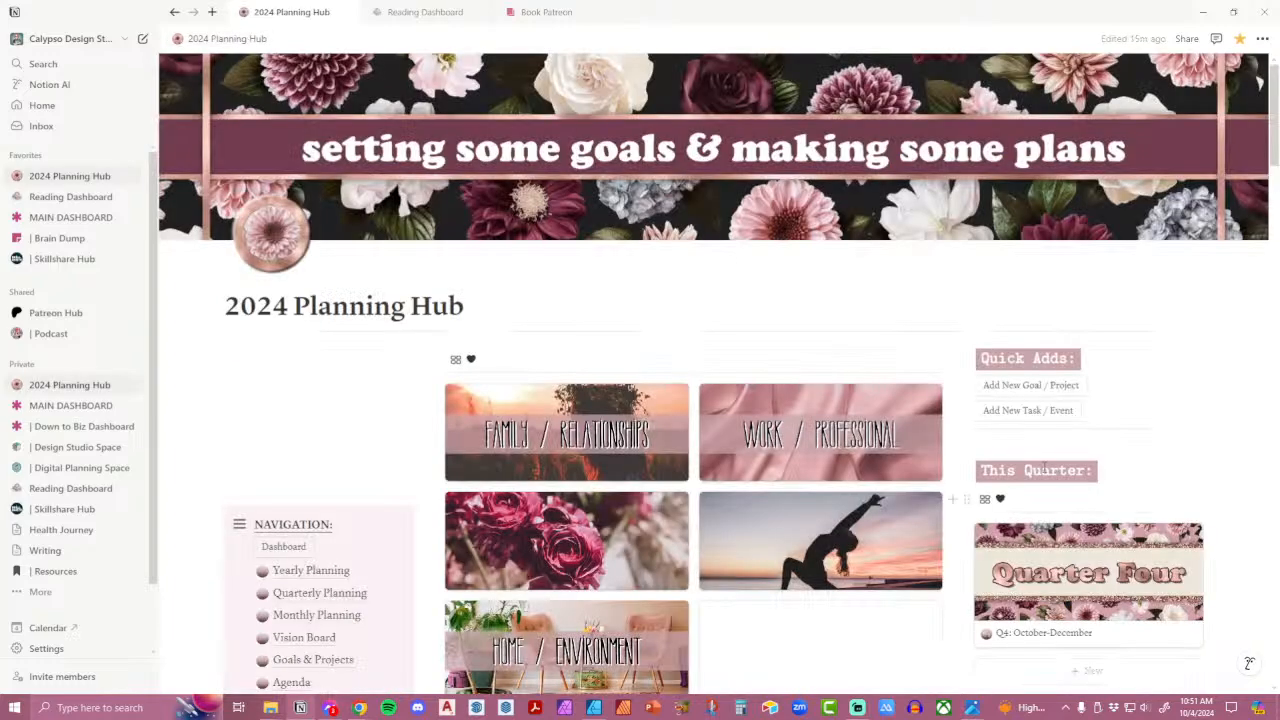
Set image-7.png from the images folder as the Editorial page cover, and return to the 2024 Planning Hub.
scroll(887, 281, down, 1)
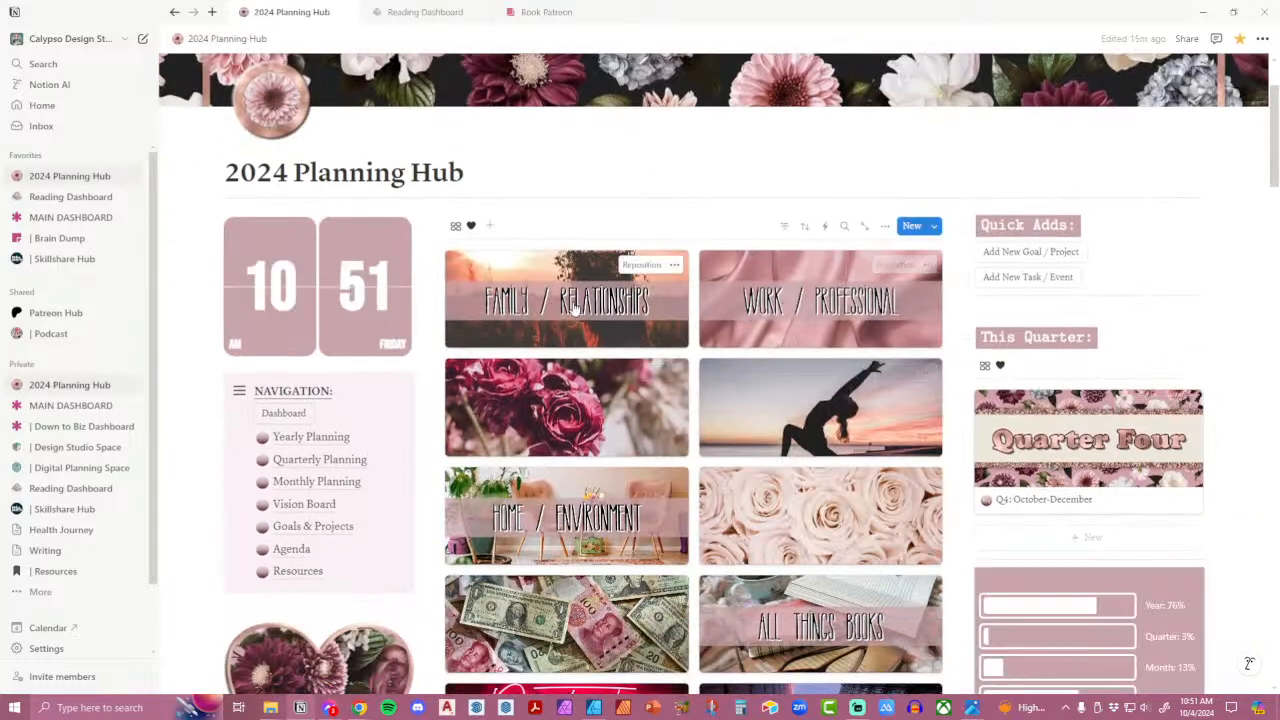
scroll(758, 487, down, 1)
scroll(595, 491, down, 3)
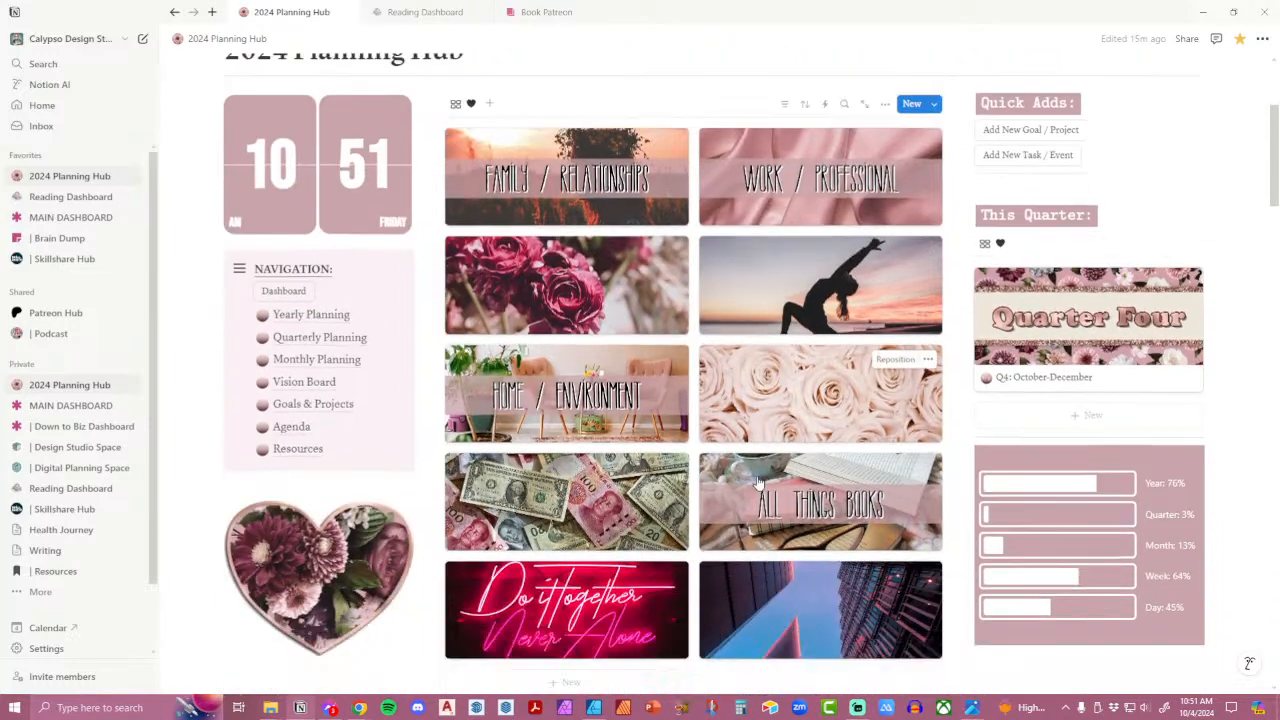
click(595, 491)
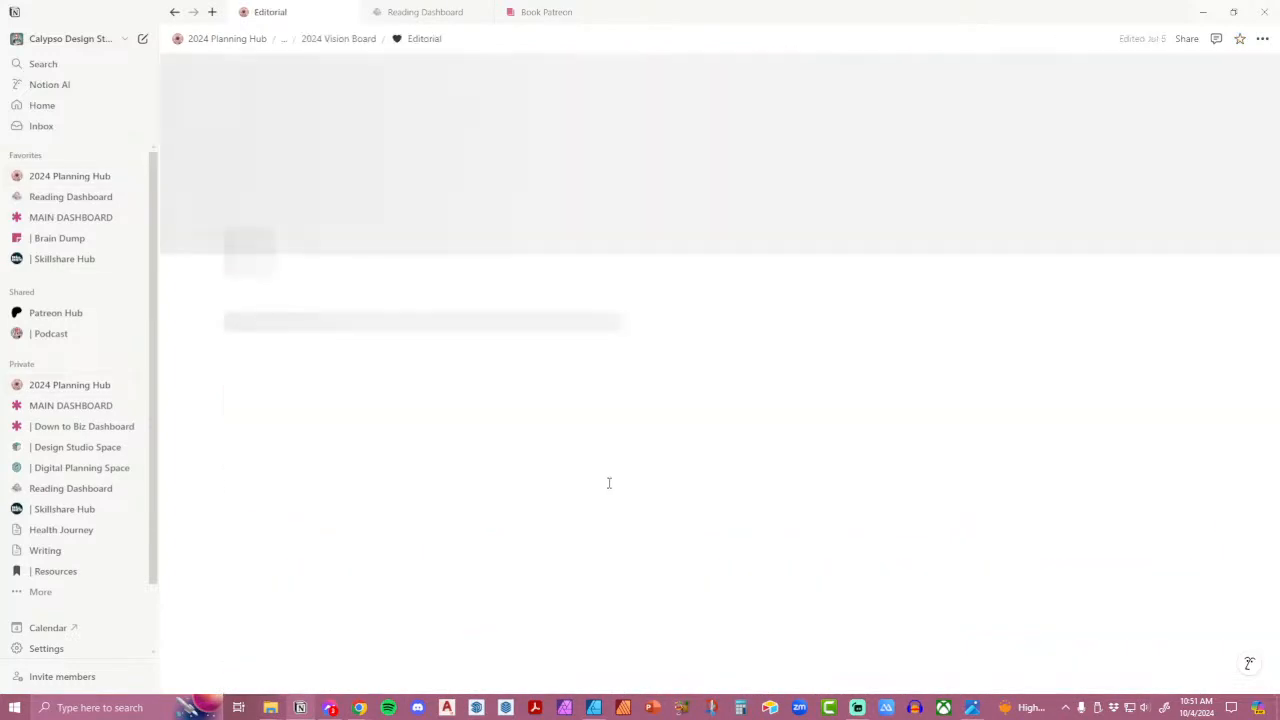
click(1124, 72)
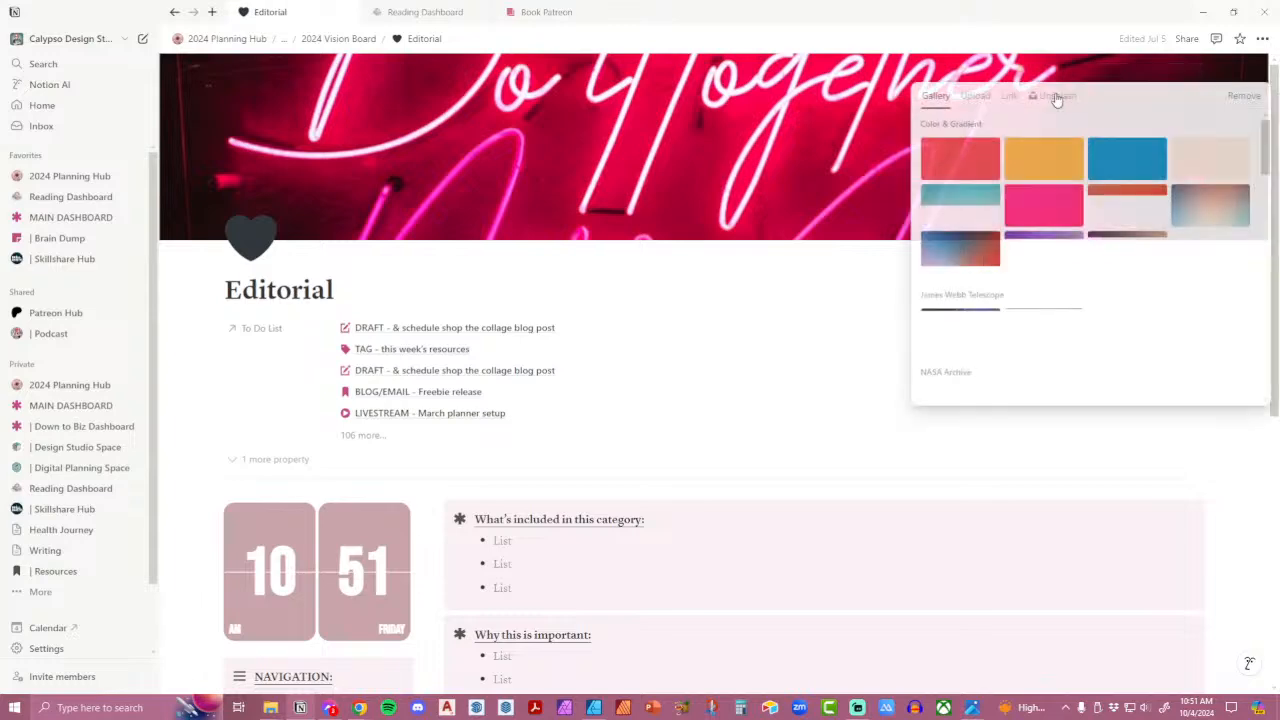
click(975, 96)
click(1018, 133)
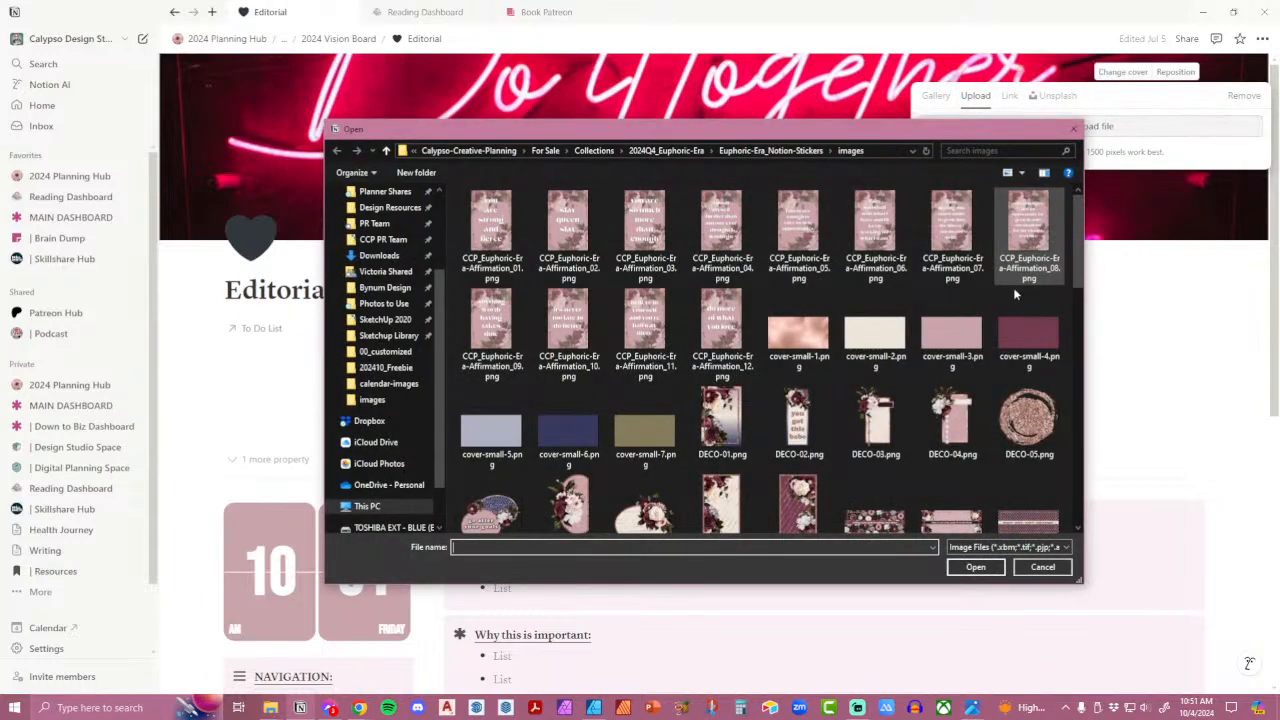
scroll(946, 355, down, 10)
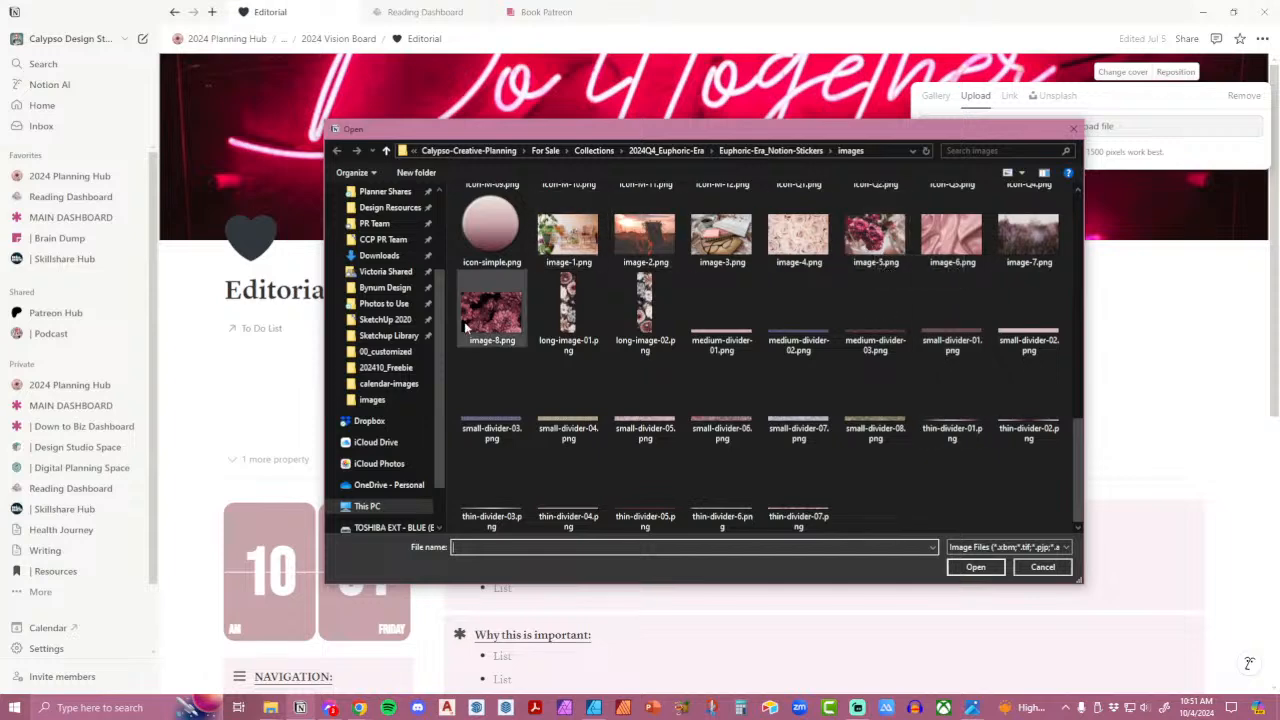
double_click(1020, 240)
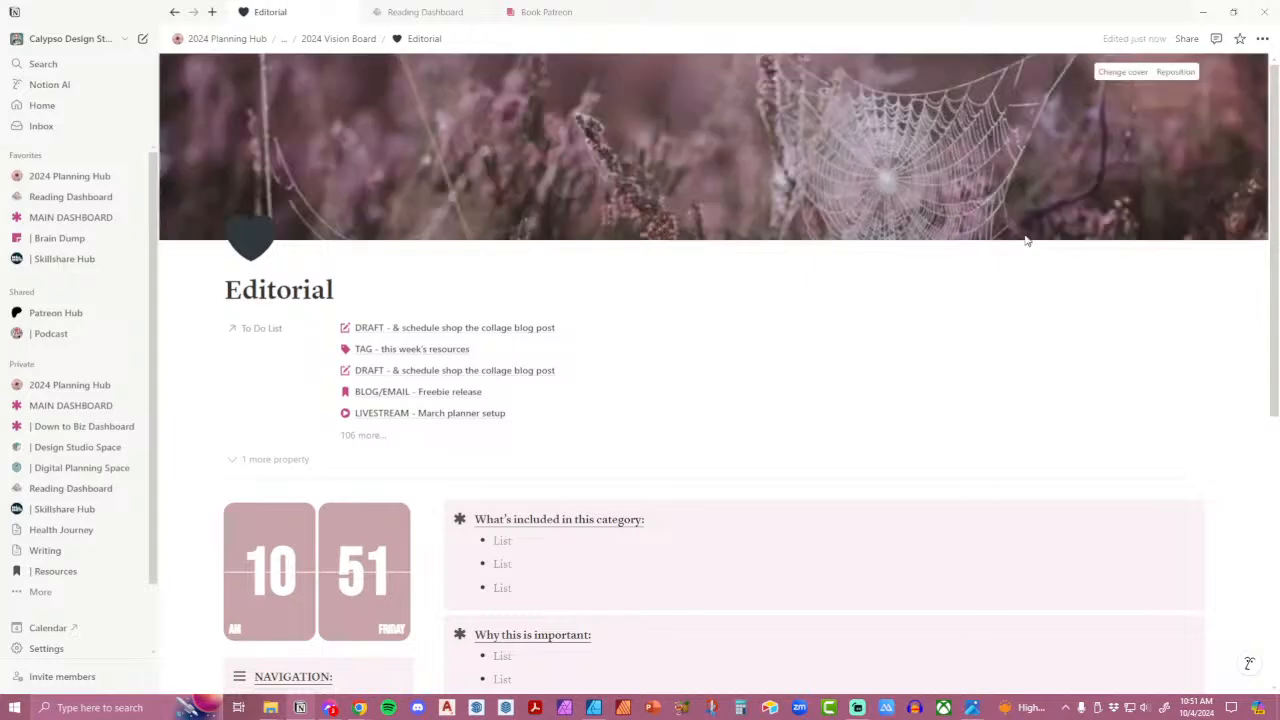
click(259, 39)
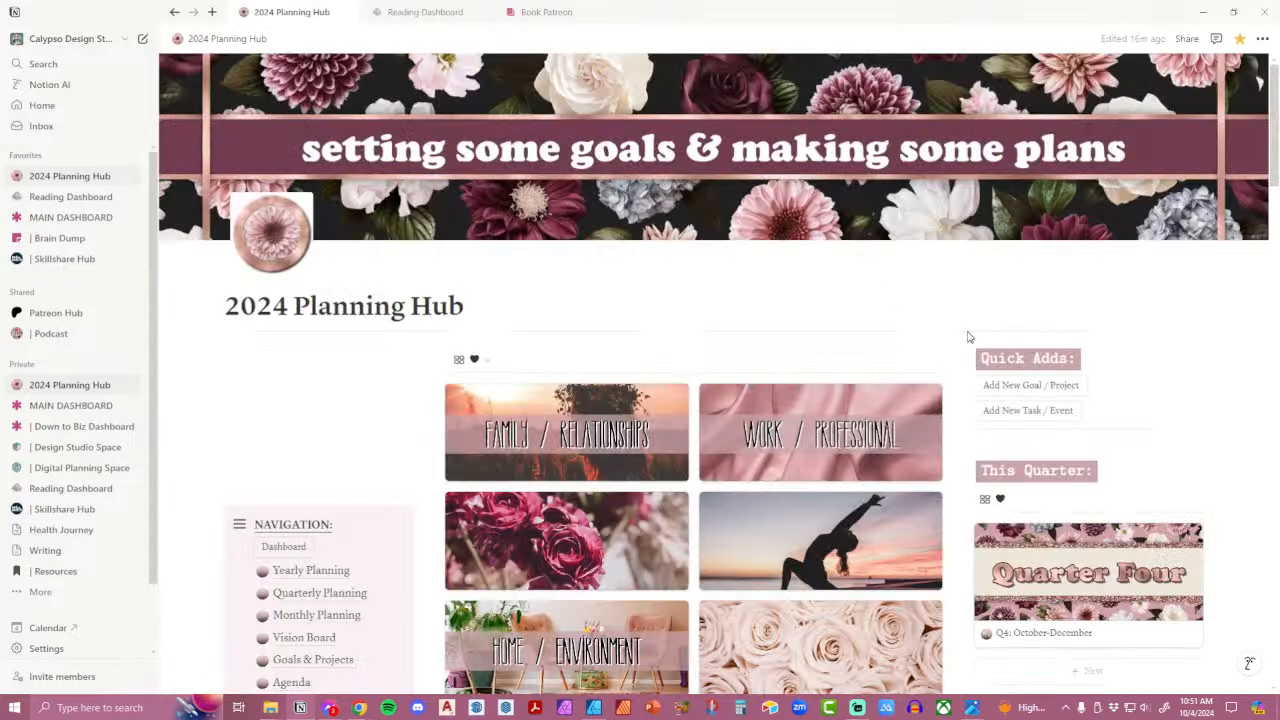
Set image-8.png from the images folder as the Contract Work page cover, and return to the 2024 Planning Hub.
scroll(968, 337, down, 5)
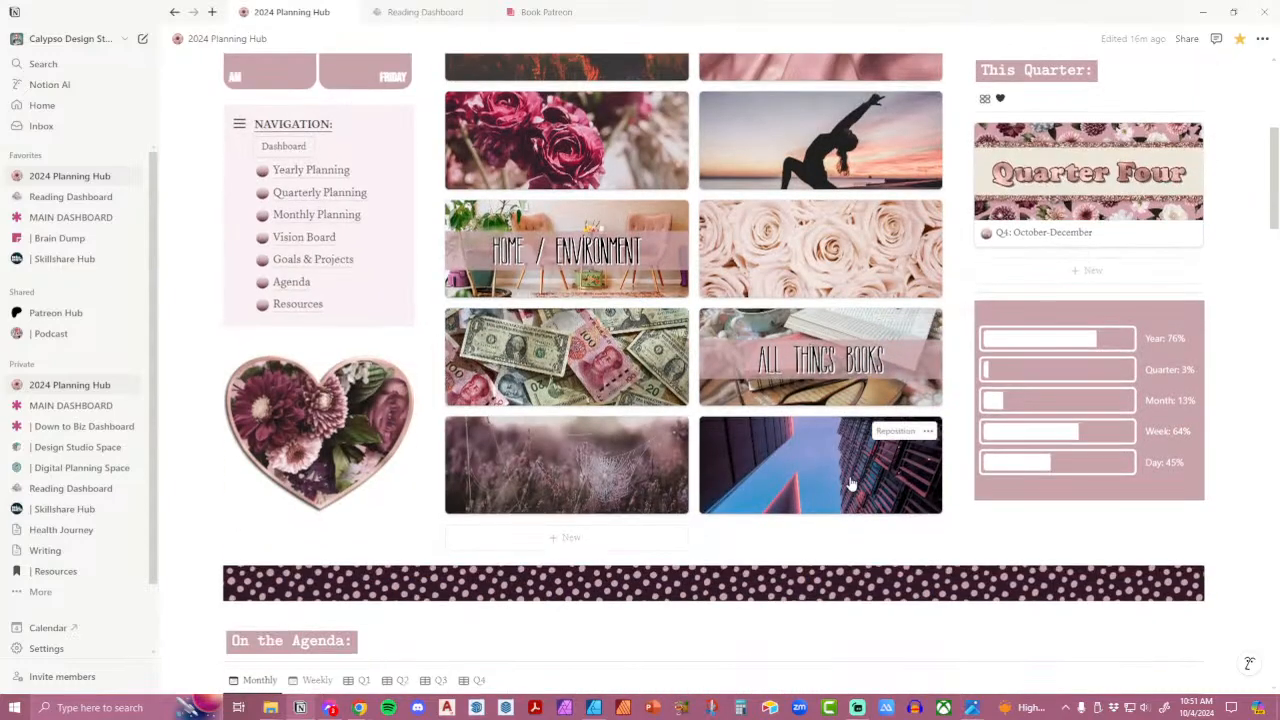
click(851, 485)
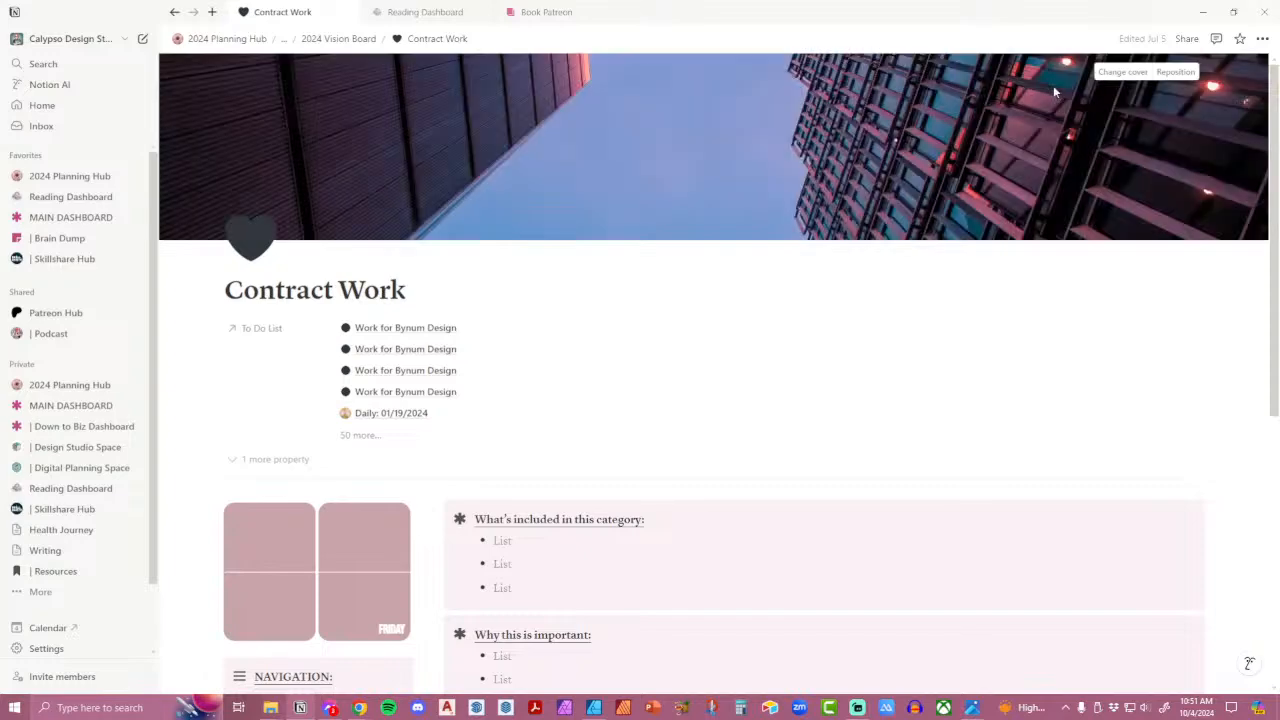
click(1122, 72)
click(975, 96)
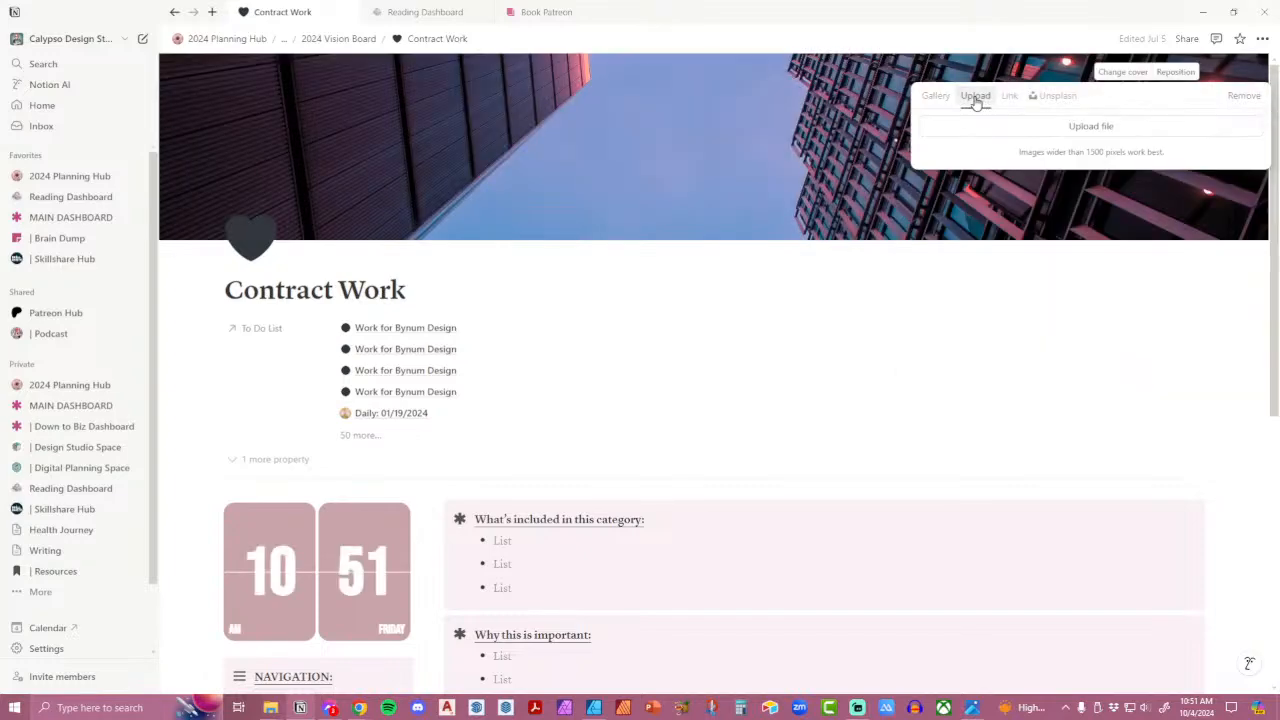
click(985, 138)
scroll(771, 337, down, 10)
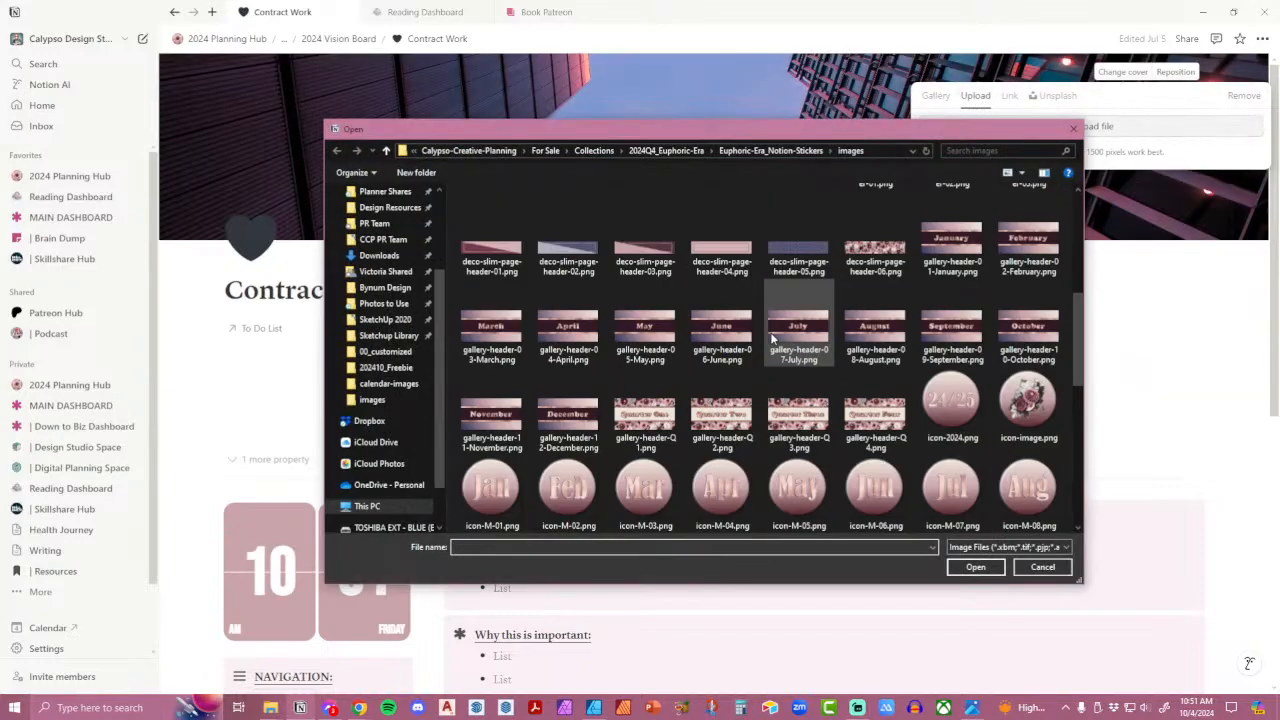
double_click(495, 313)
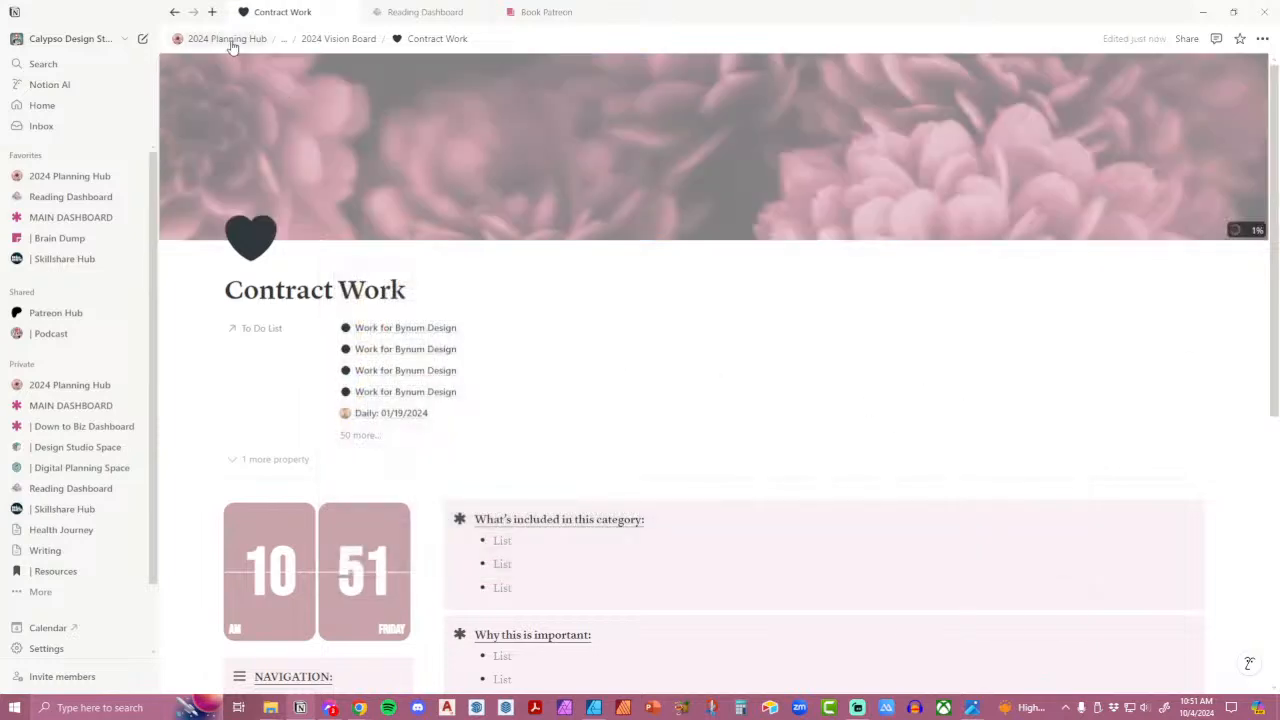
click(230, 42)
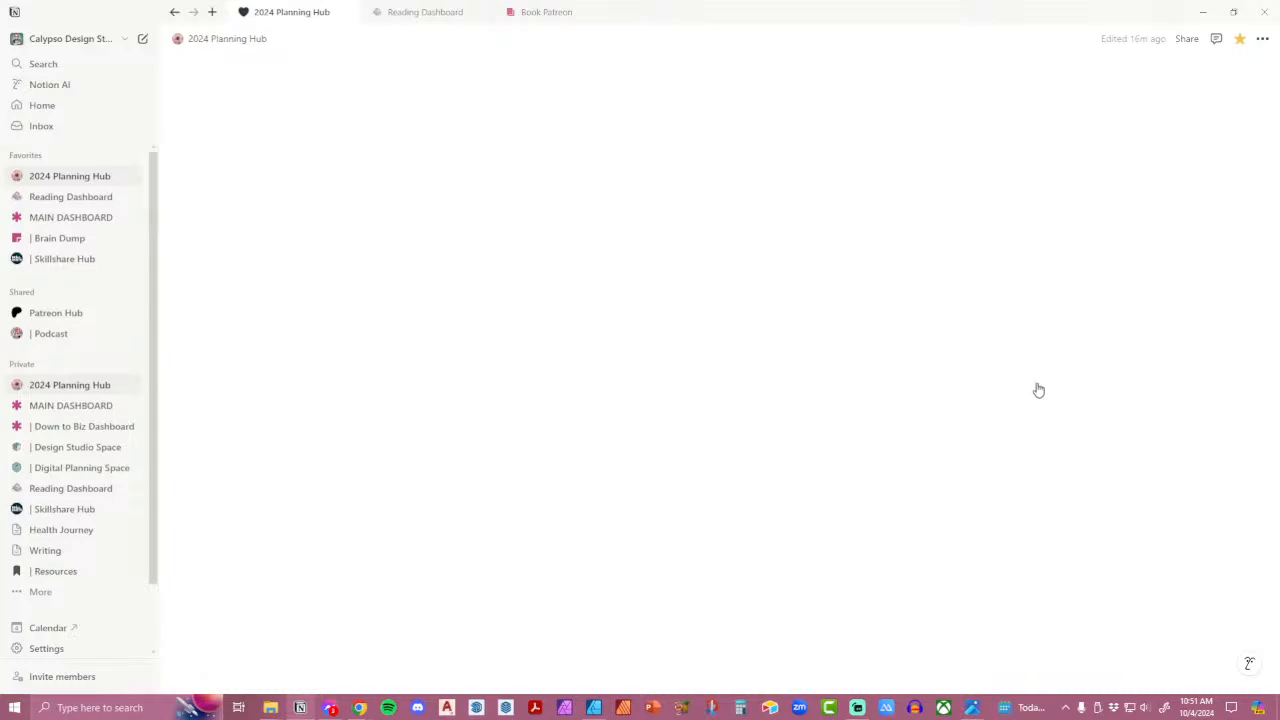
Review the whole 2024 Planning Hub, from the vision board gallery through the agenda, Patreon calendar and habit tracking to the Life Hub.
scroll(1070, 415, down, 5)
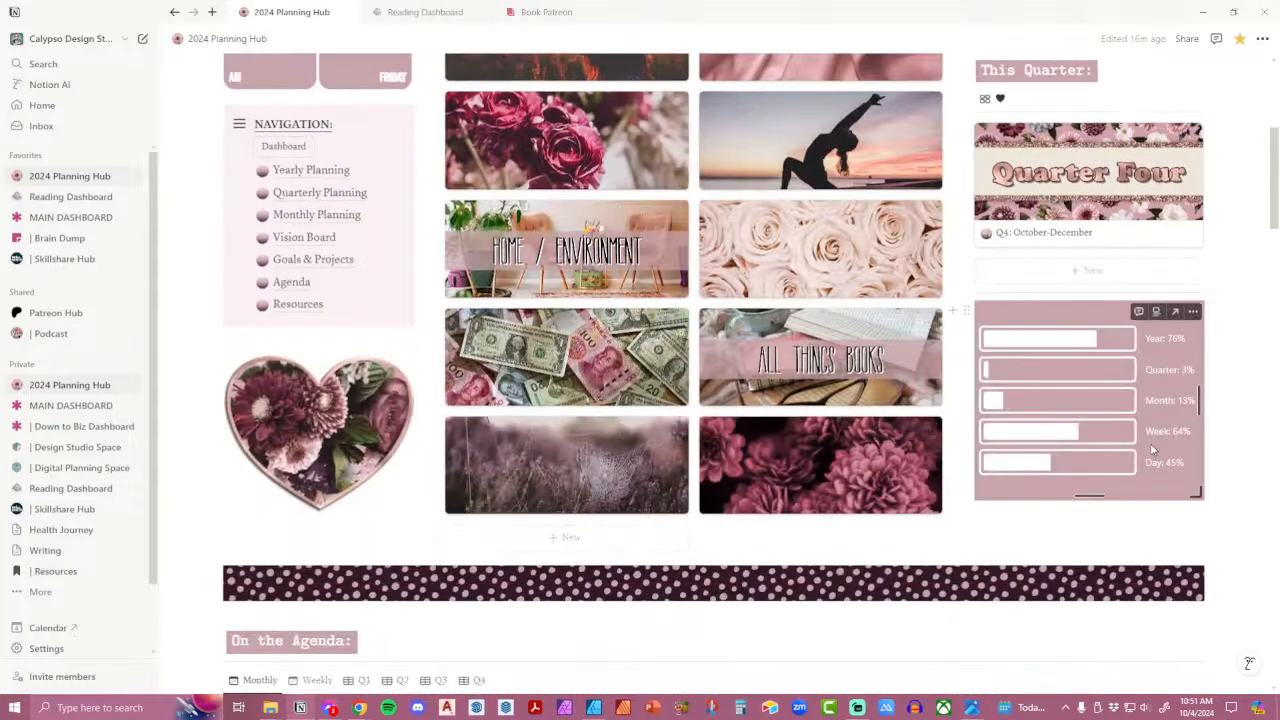
scroll(1150, 443, up, 2)
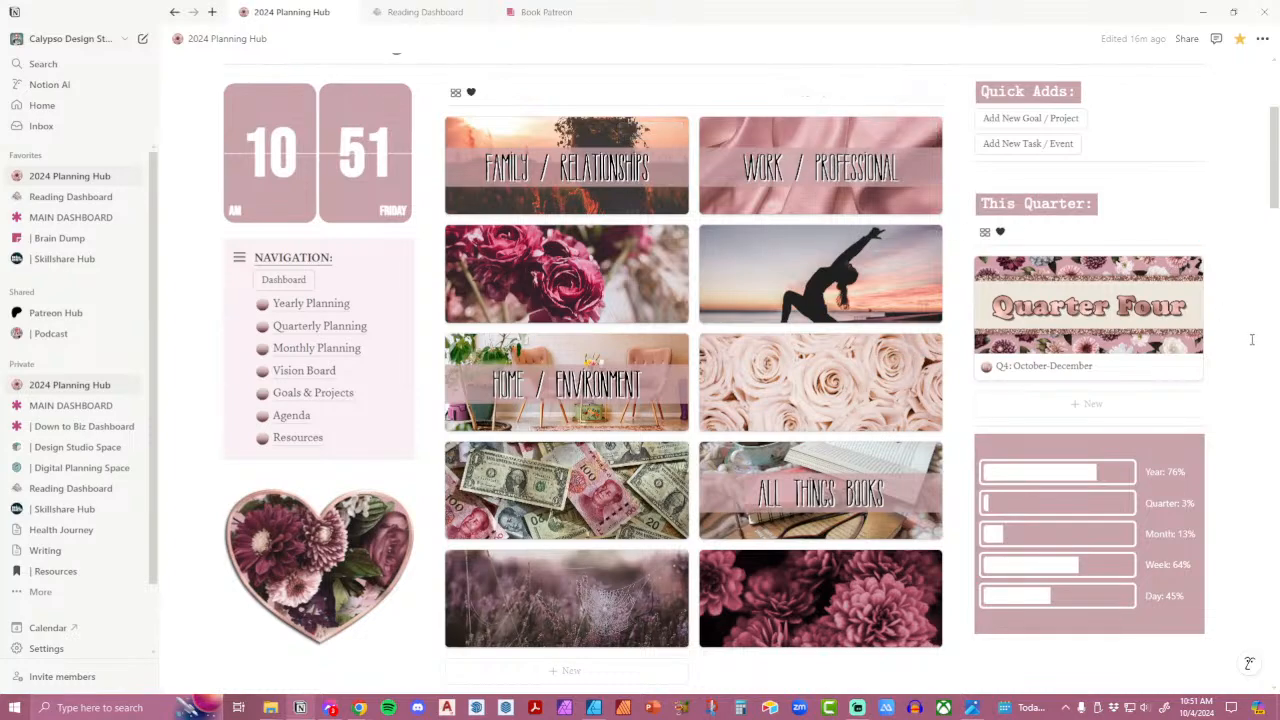
scroll(1250, 340, up, 3)
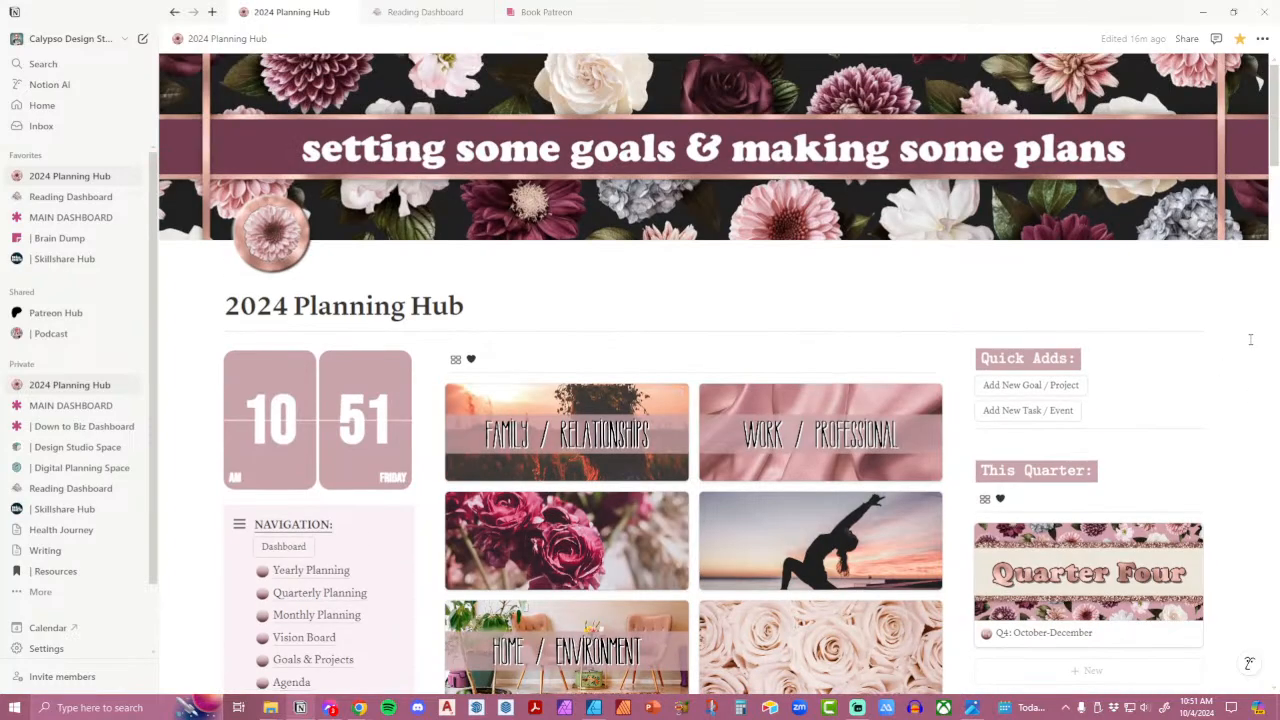
scroll(1250, 340, down, 10)
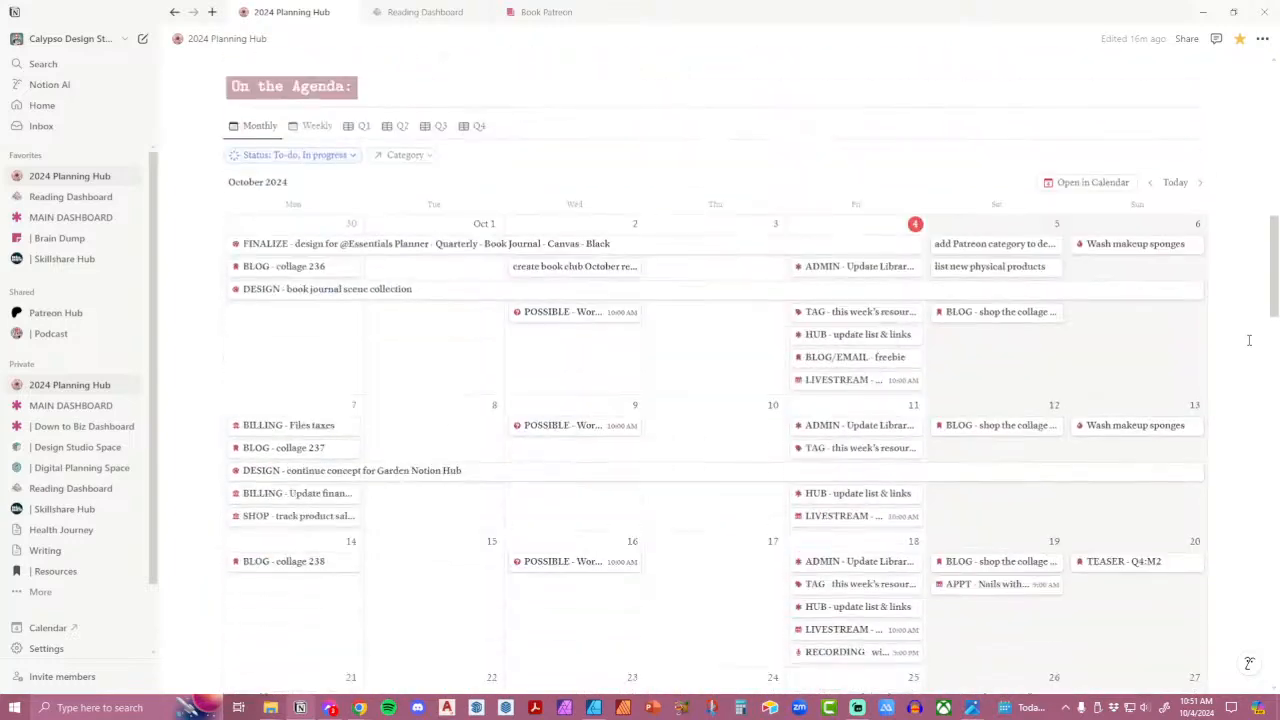
scroll(1249, 340, down, 15)
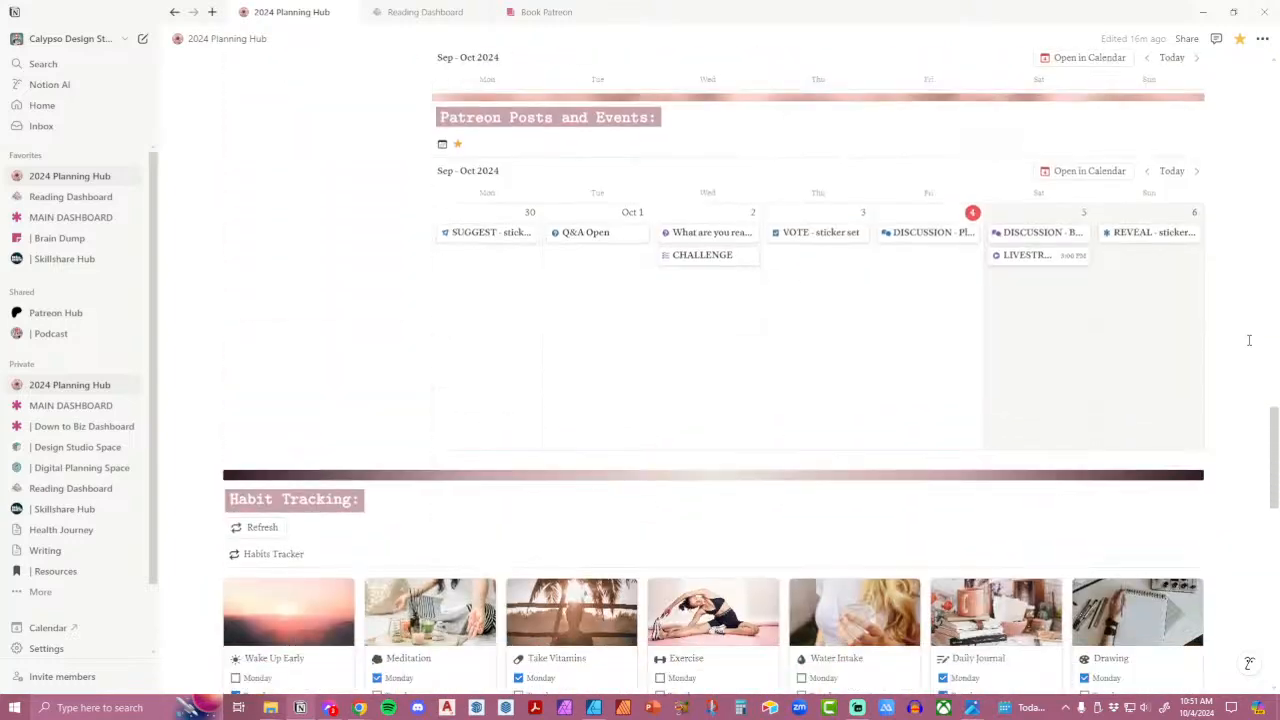
scroll(1249, 340, down, 6)
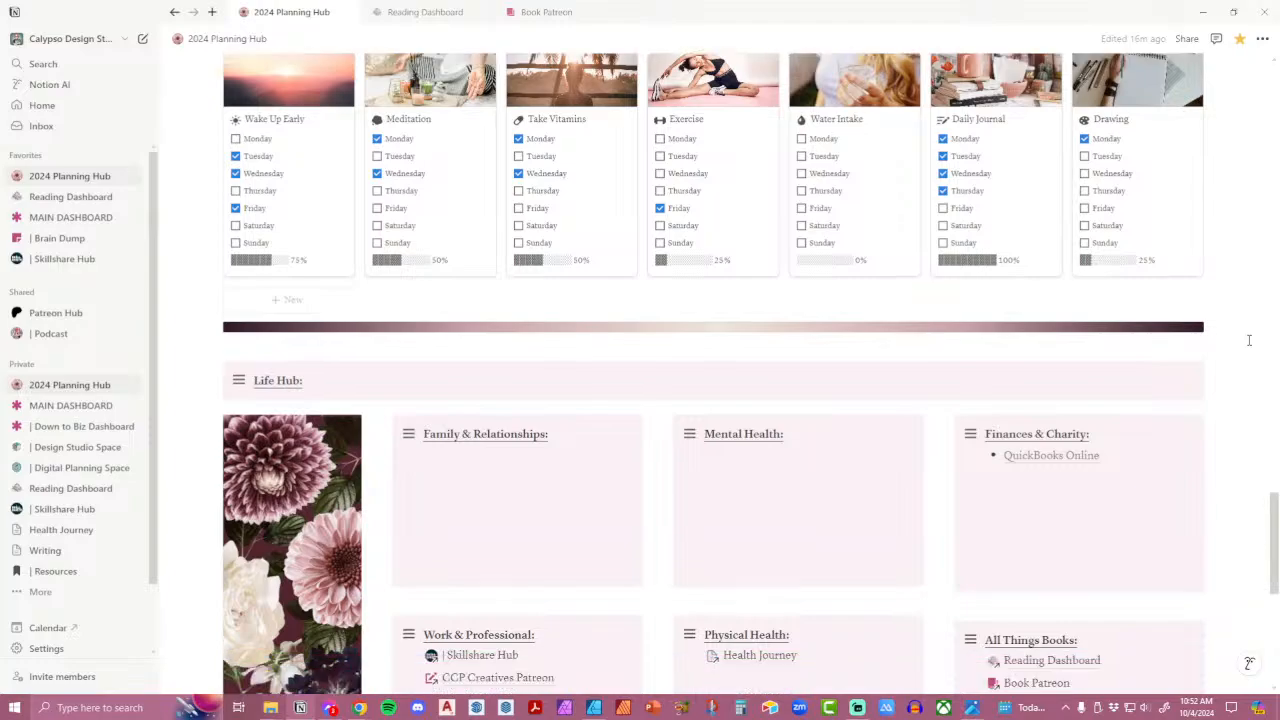
scroll(1249, 340, down, 4)
scroll(1249, 340, up, 20)
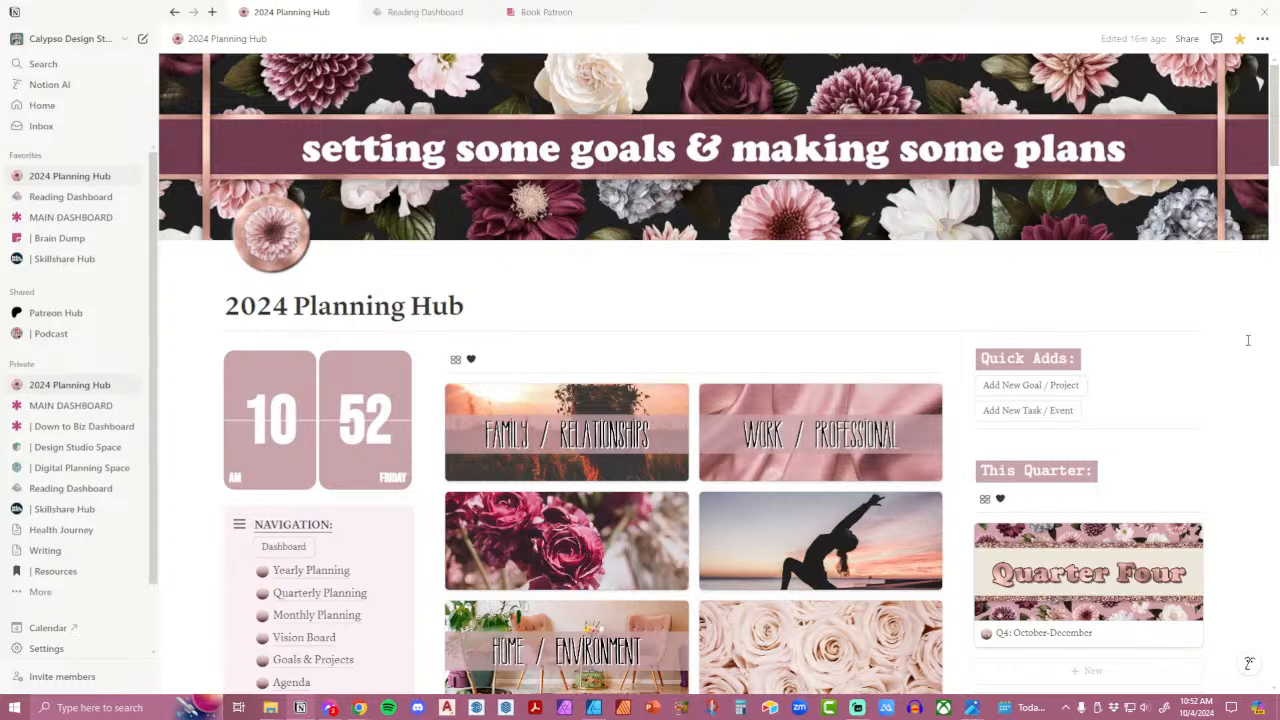
Collapse the sidebar to view the vision board gallery at full page width, and restore the sidebar.
click(146, 12)
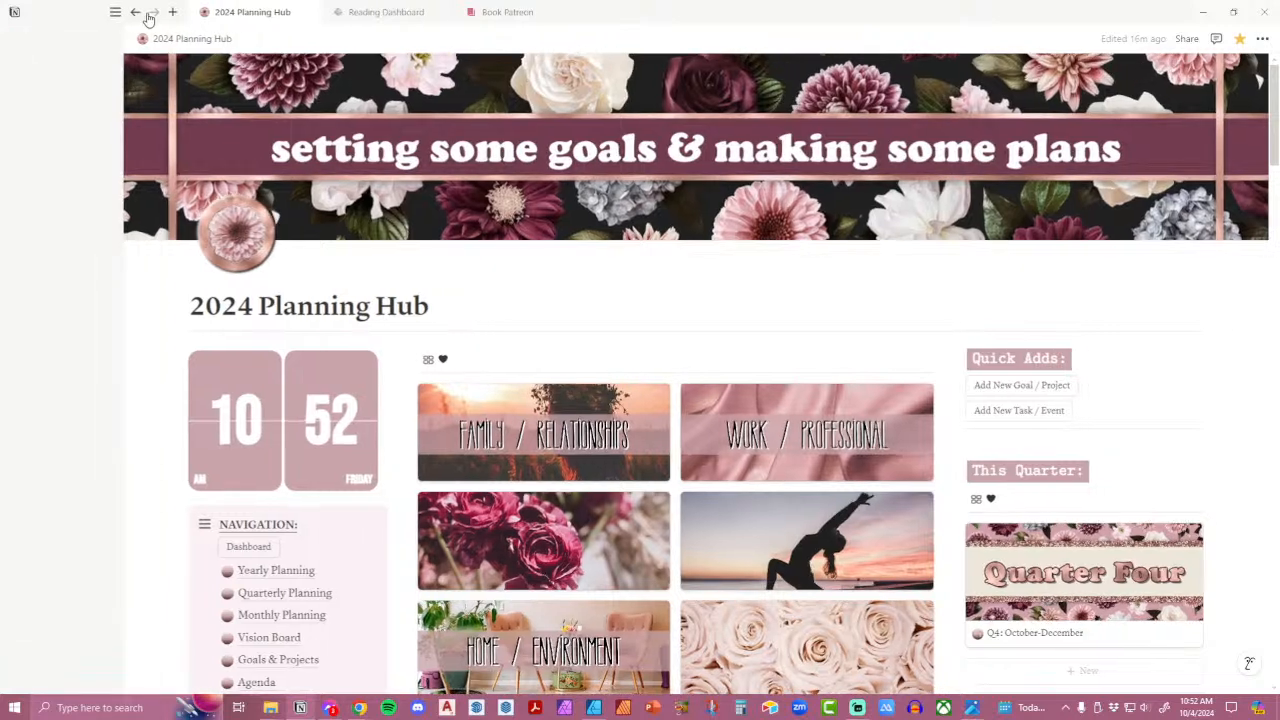
scroll(1120, 463, down, 3)
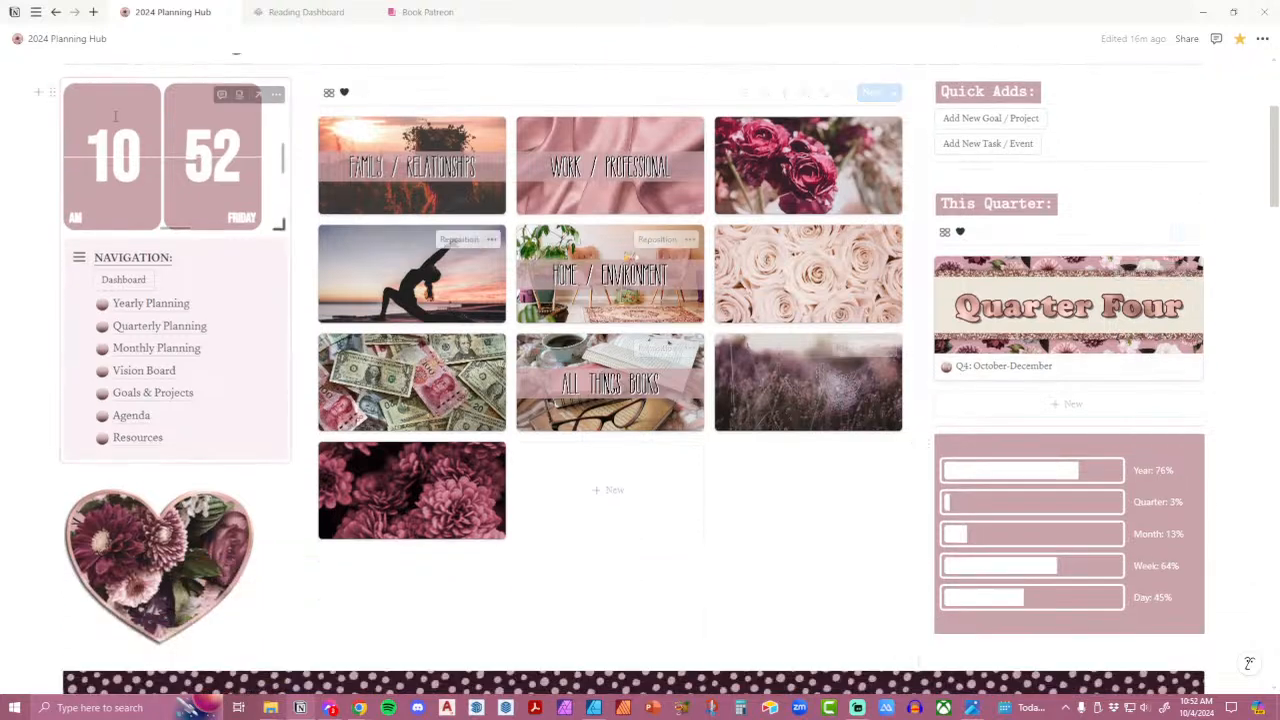
click(40, 15)
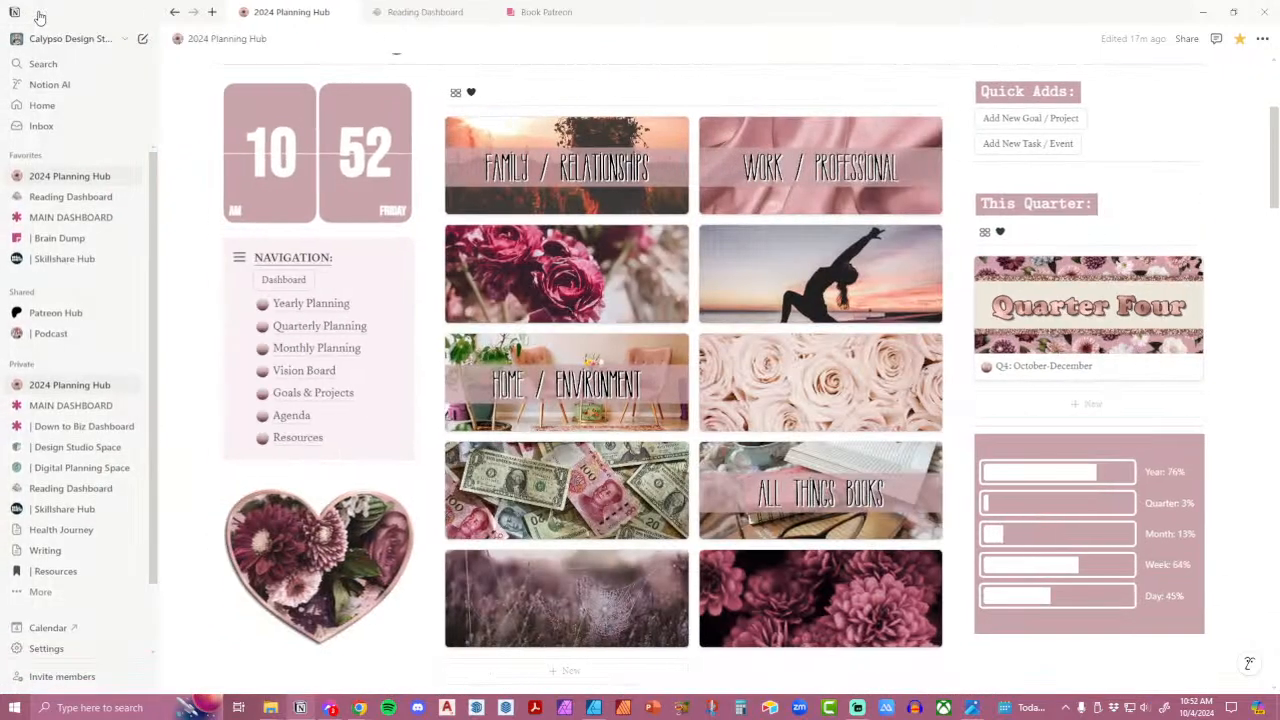
scroll(865, 313, down, 10)
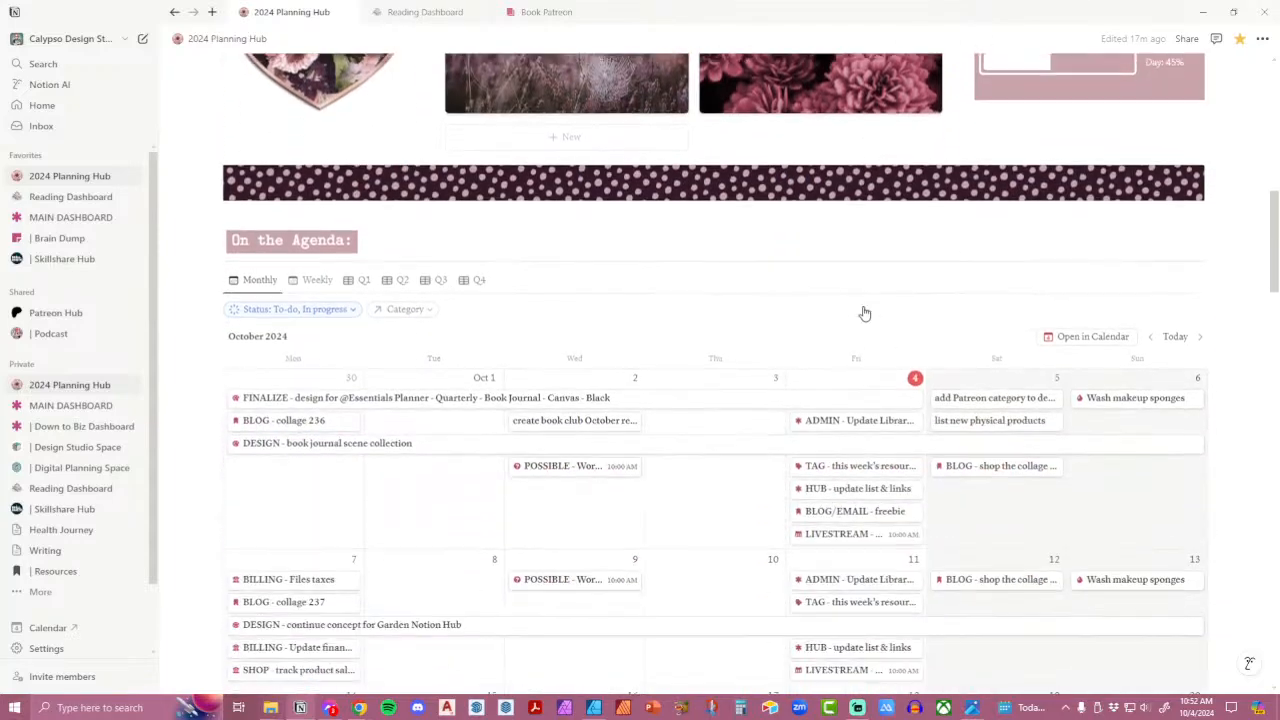
Review the Reading Dashboard from its page gallery through the calendars and reading lists to the end, and return to the 2024 Planning Hub.
scroll(865, 313, down, 4)
scroll(865, 310, up, 15)
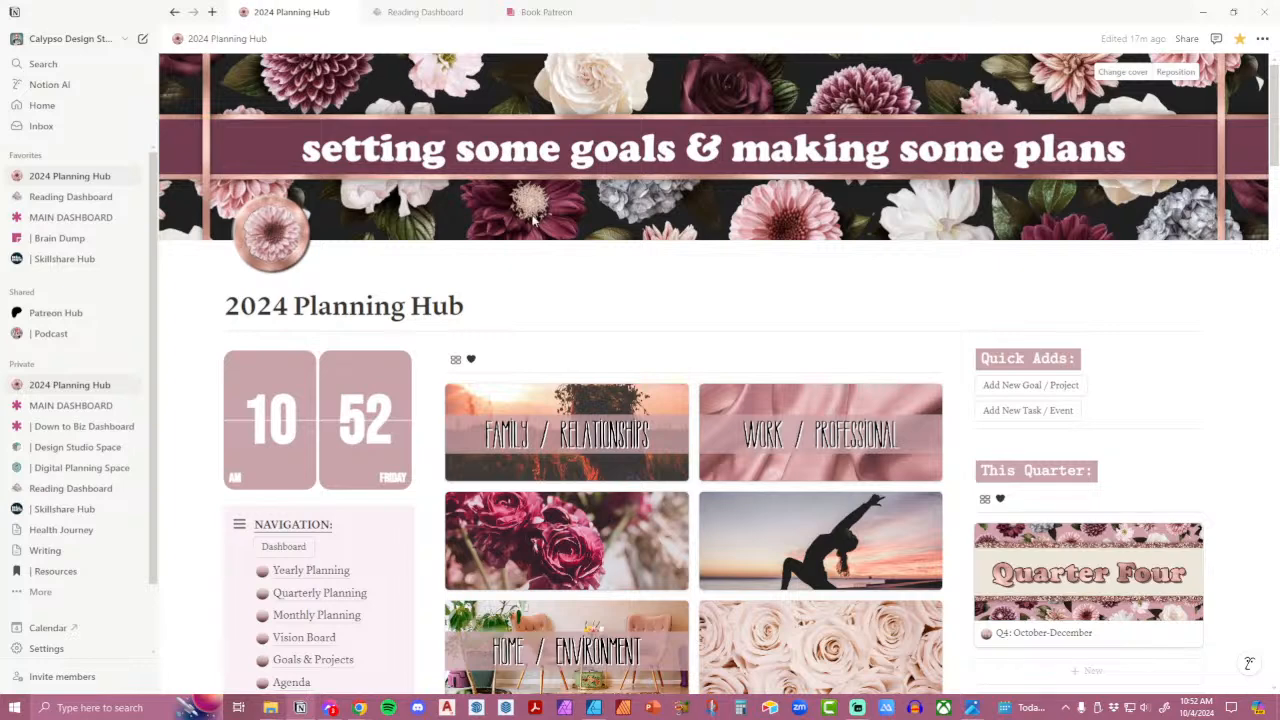
click(412, 18)
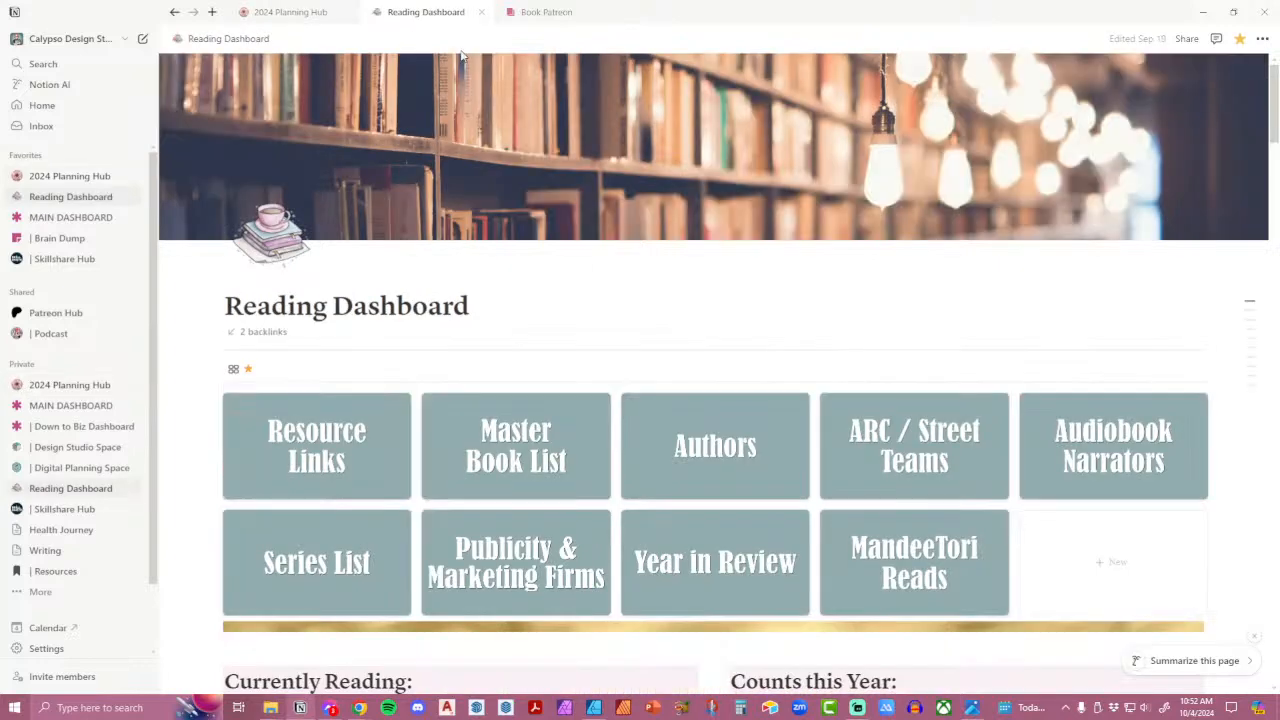
scroll(998, 531, down, 3)
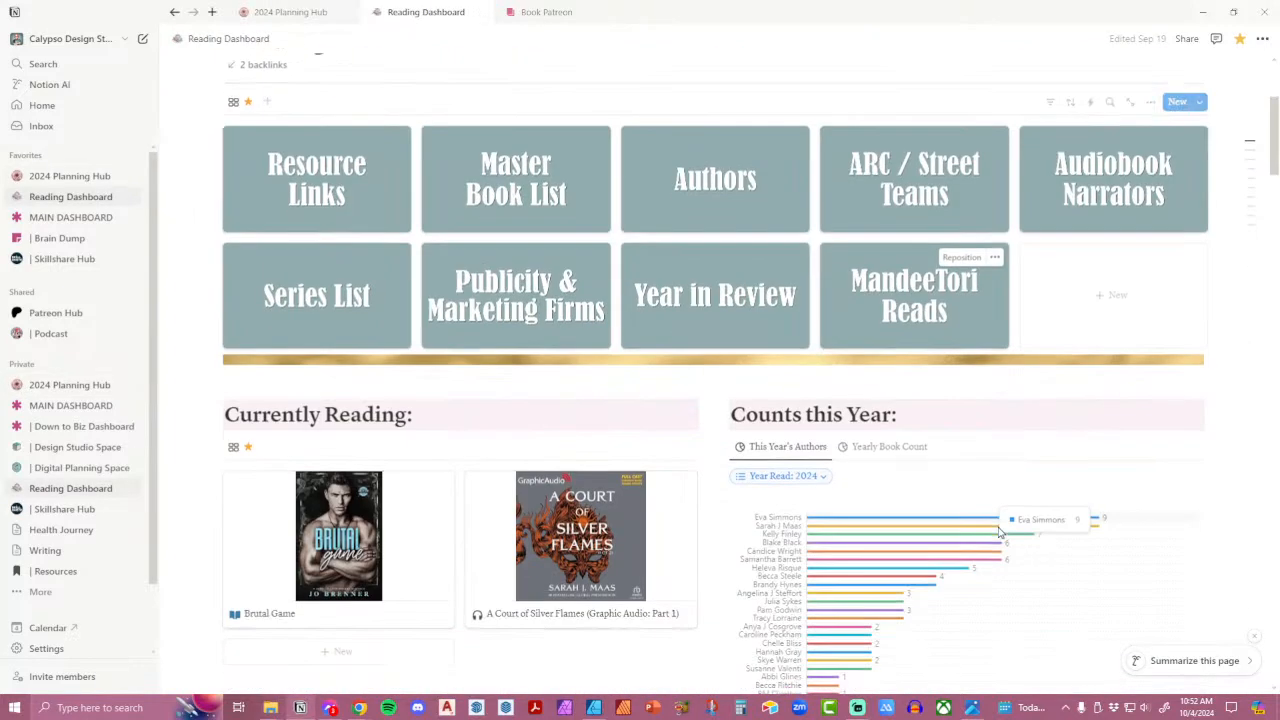
scroll(998, 531, down, 3)
scroll(998, 533, down, 15)
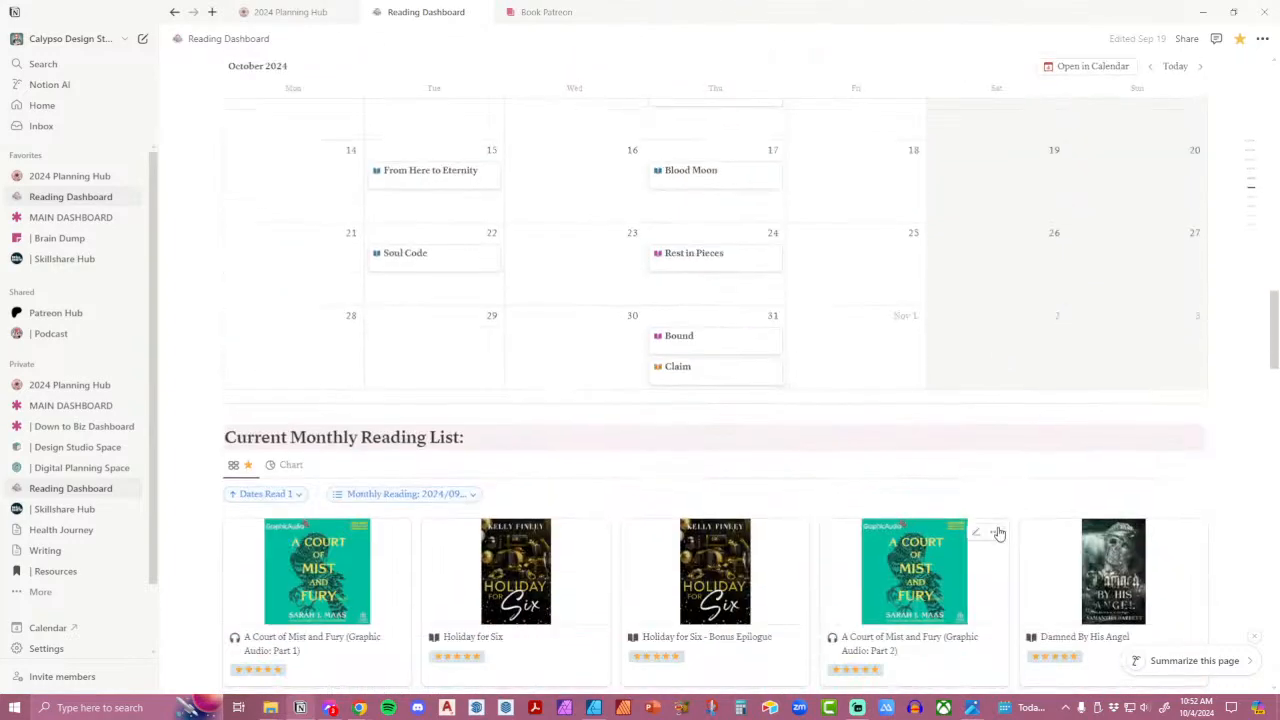
scroll(998, 533, down, 13)
scroll(1000, 534, down, 8)
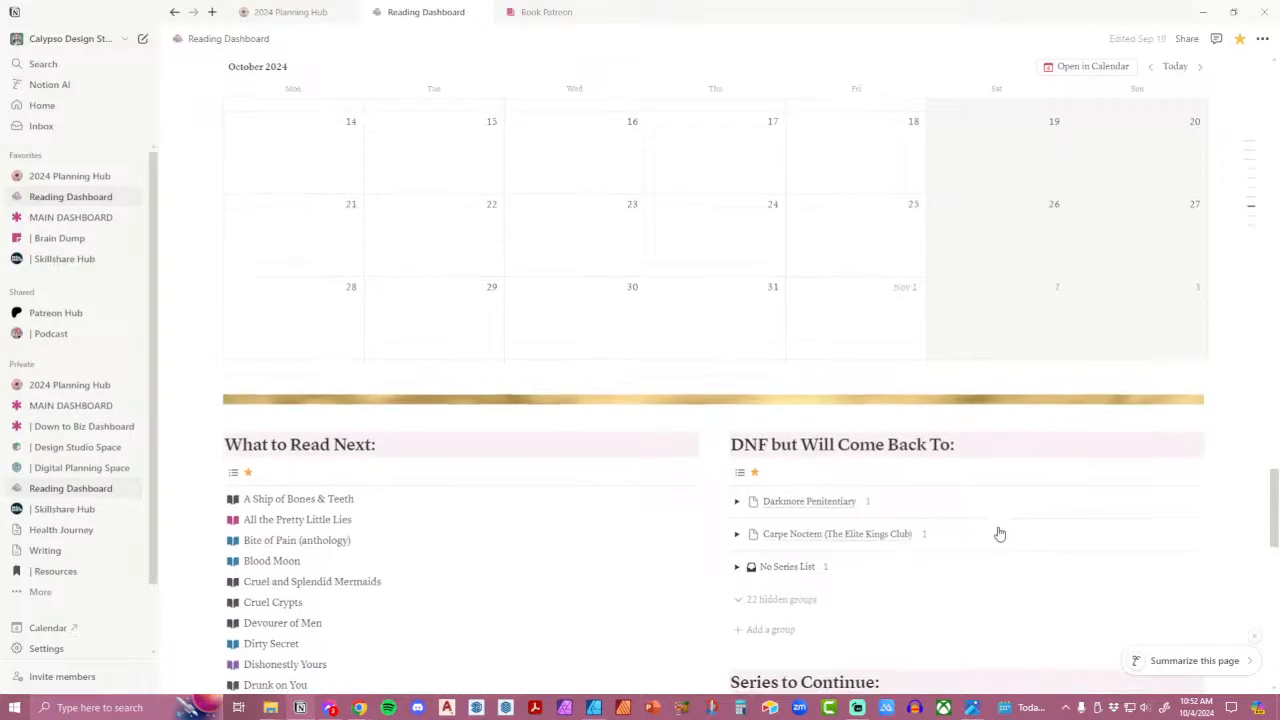
scroll(998, 528, down, 4)
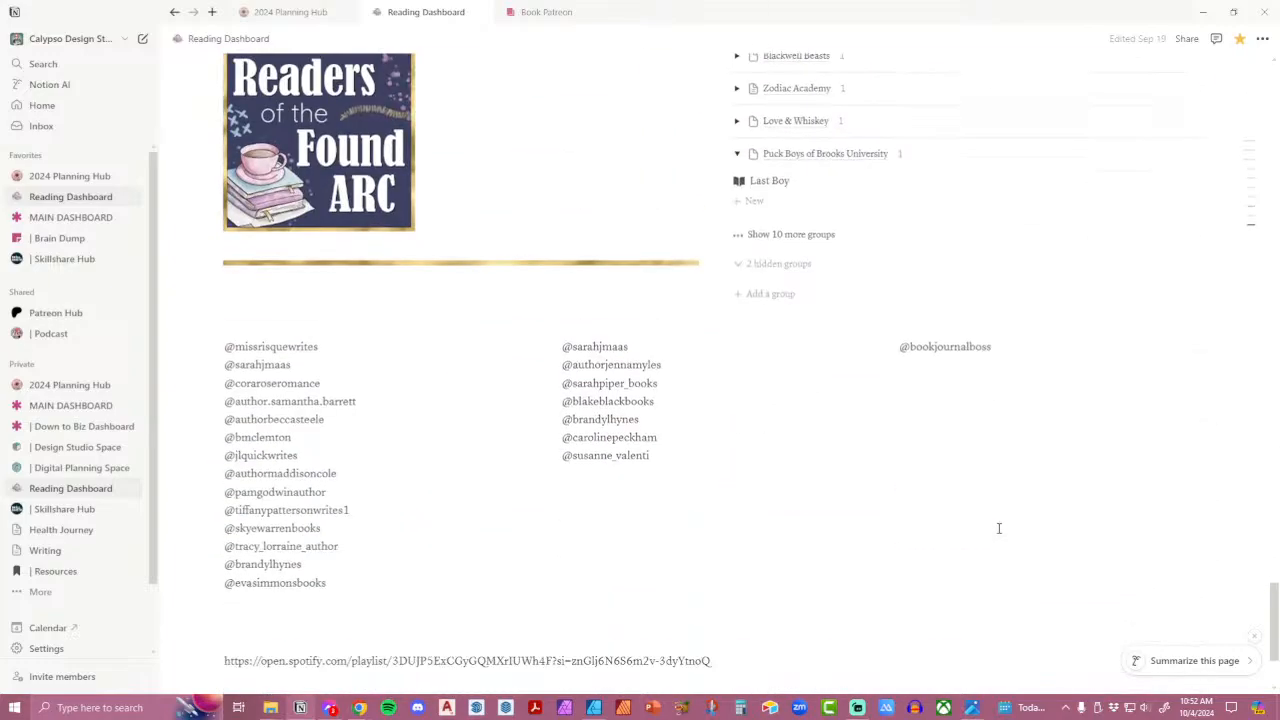
scroll(998, 528, up, 12)
scroll(998, 528, up, 15)
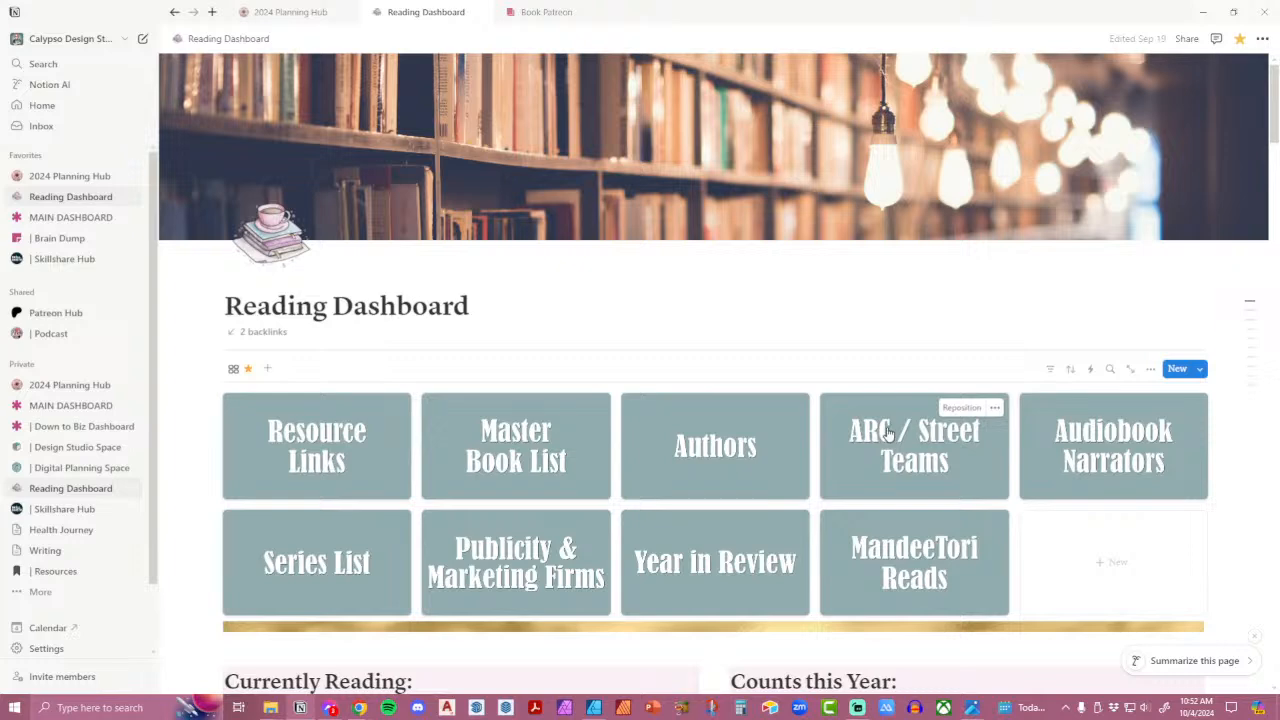
click(290, 12)
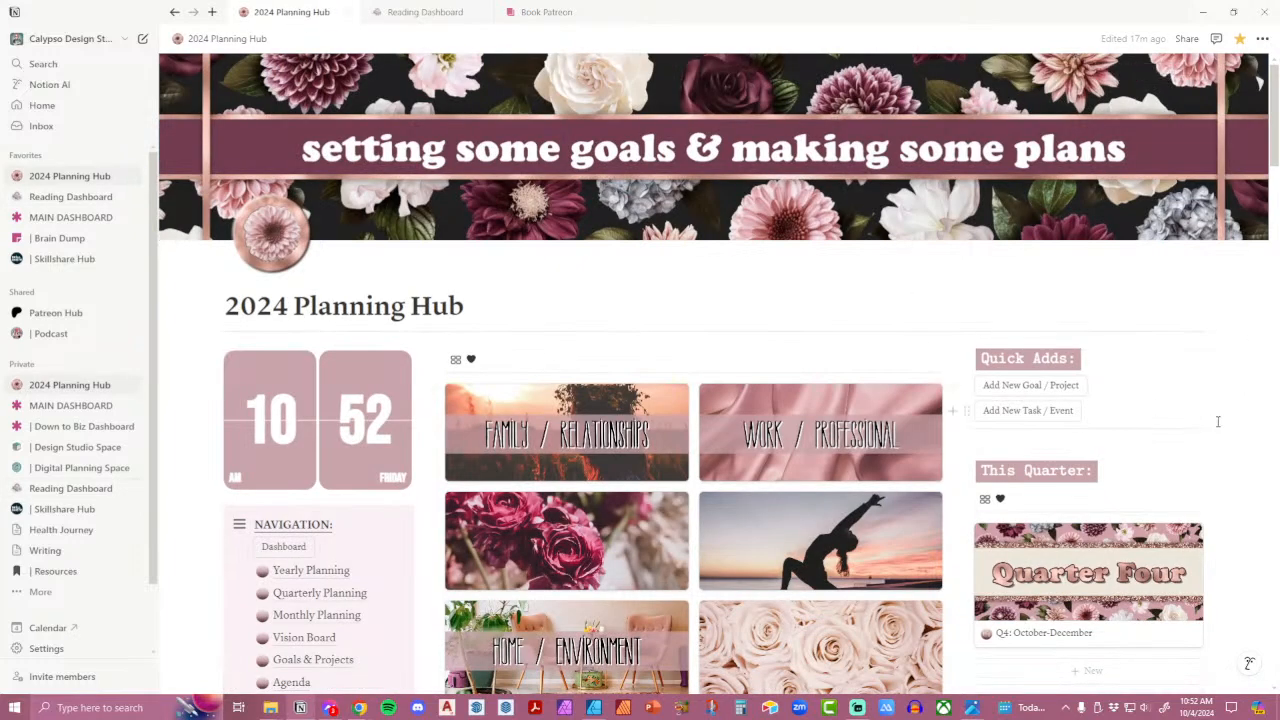
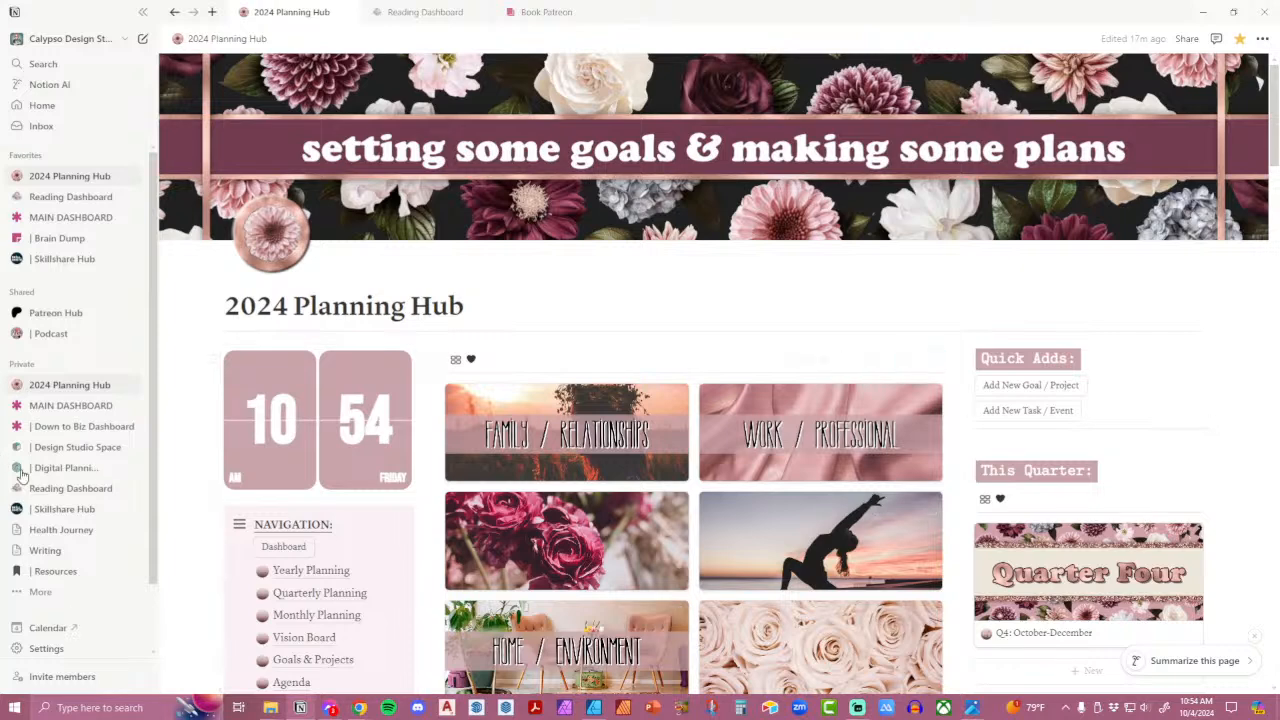
Open the Digital Planning Space in a new tab and go to its Featured Products from Other Shops database.
right_click(57, 468)
click(128, 381)
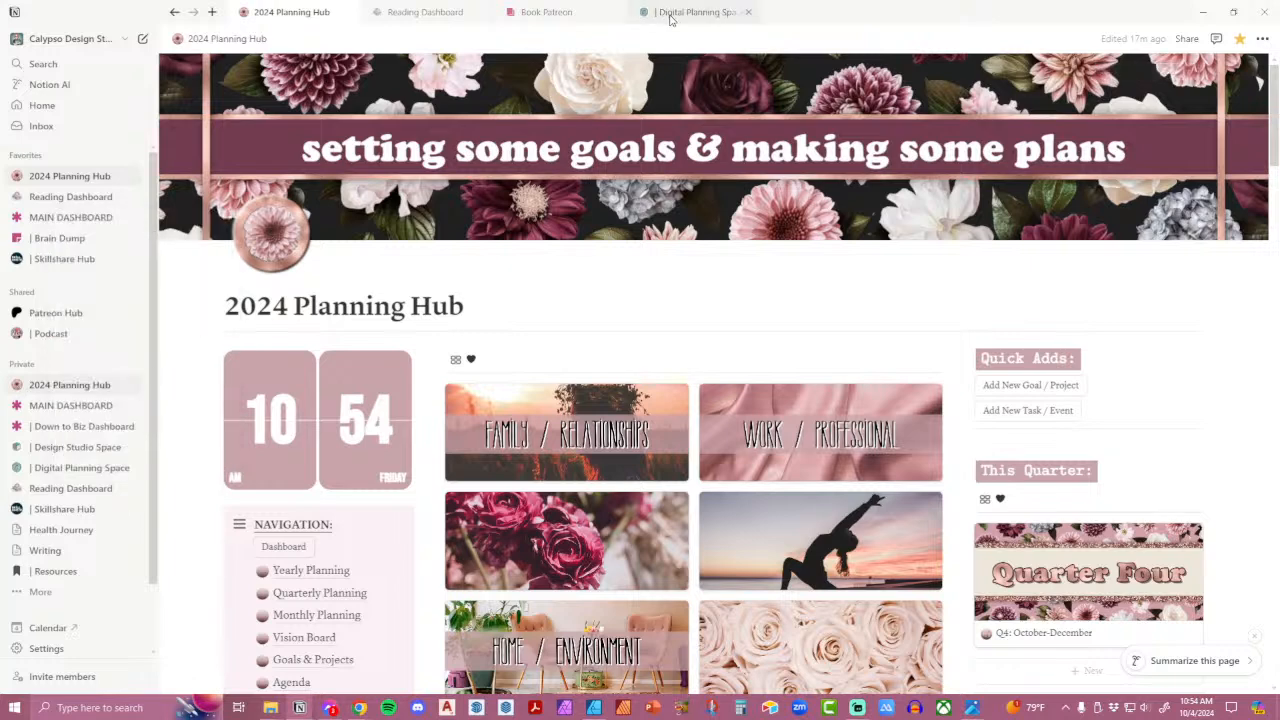
click(665, 11)
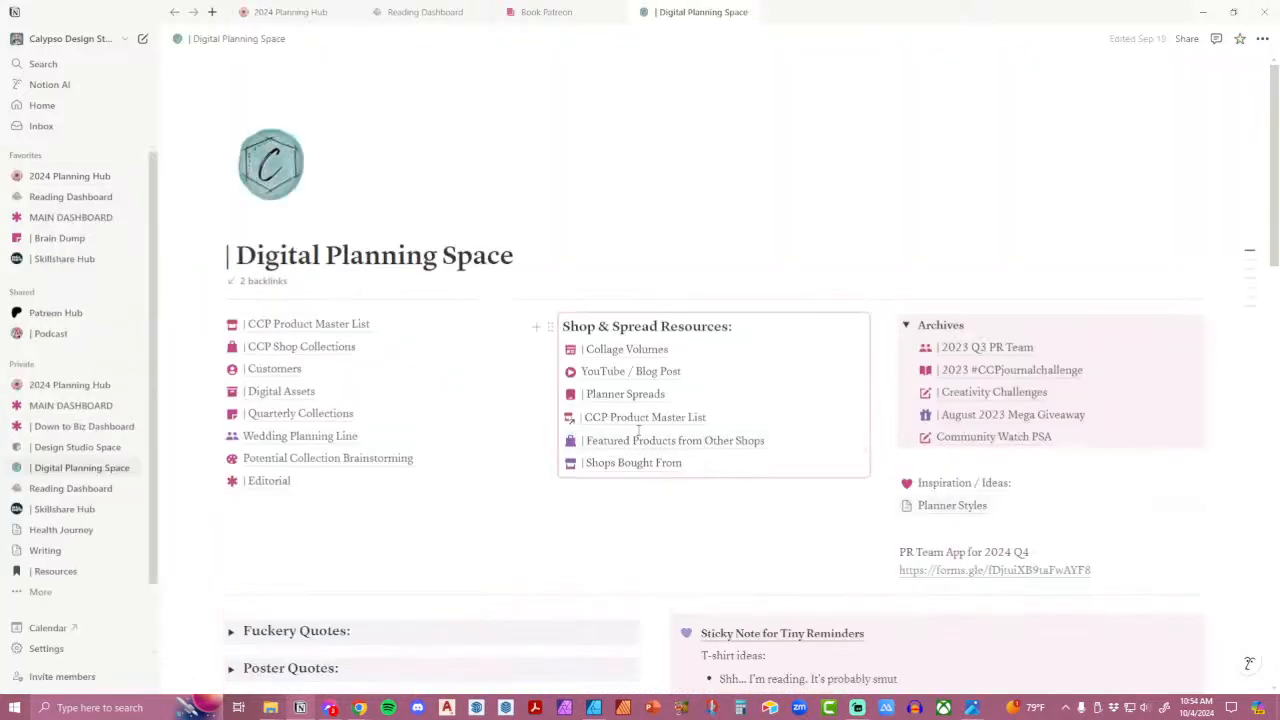
mouse_move(695, 449)
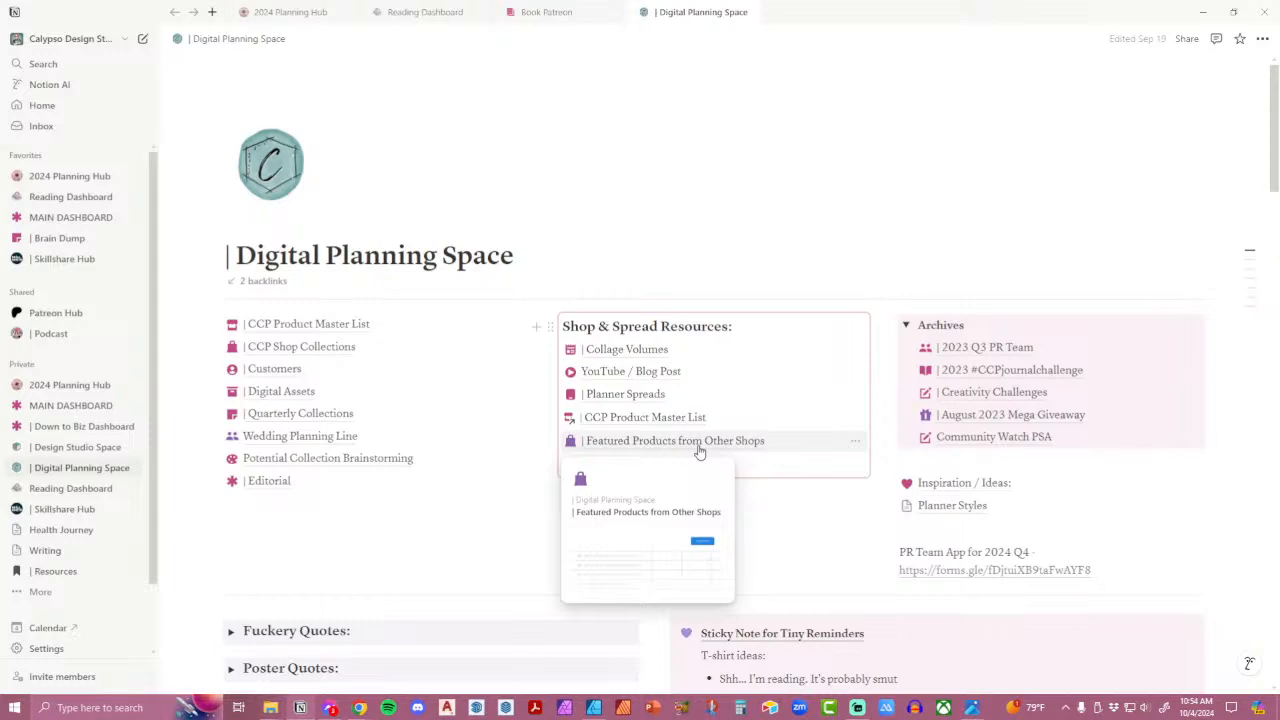
click(699, 450)
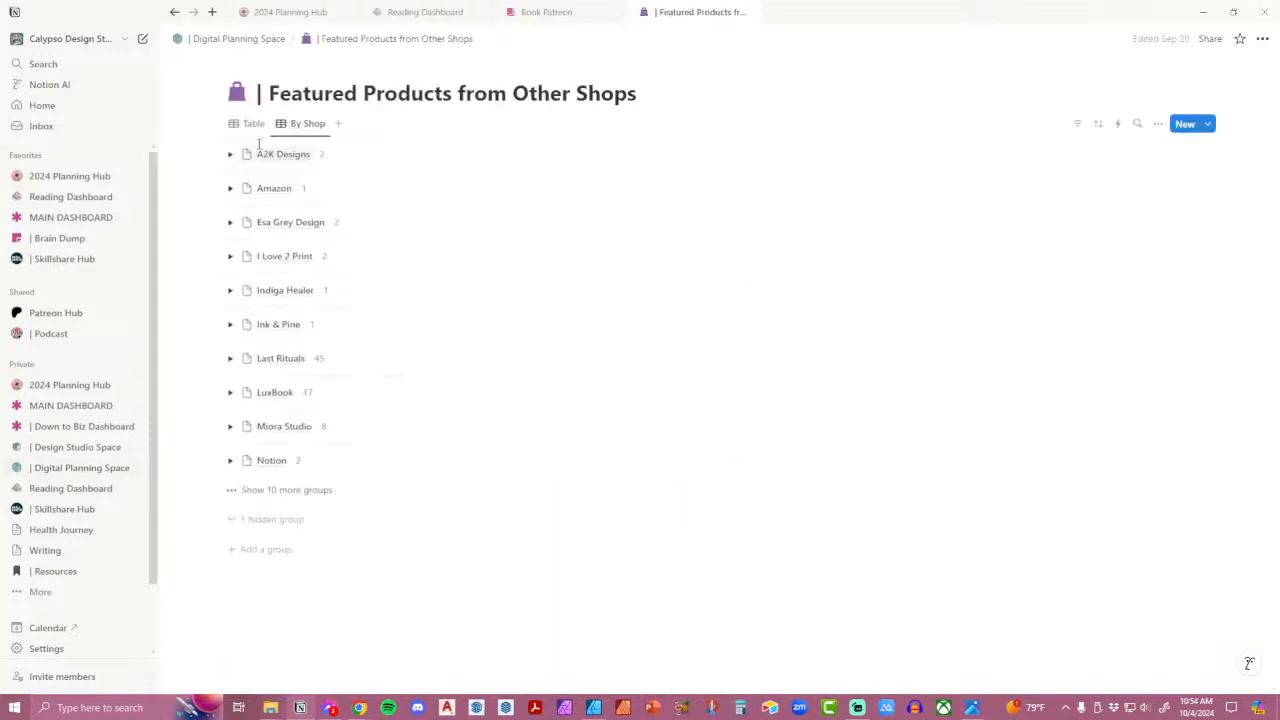
Show the remaining shop groups in the By Shop view and examine the Shadow Cat Digitals products.
click(331, 500)
scroll(508, 457, down, 2)
scroll(508, 457, down, 5)
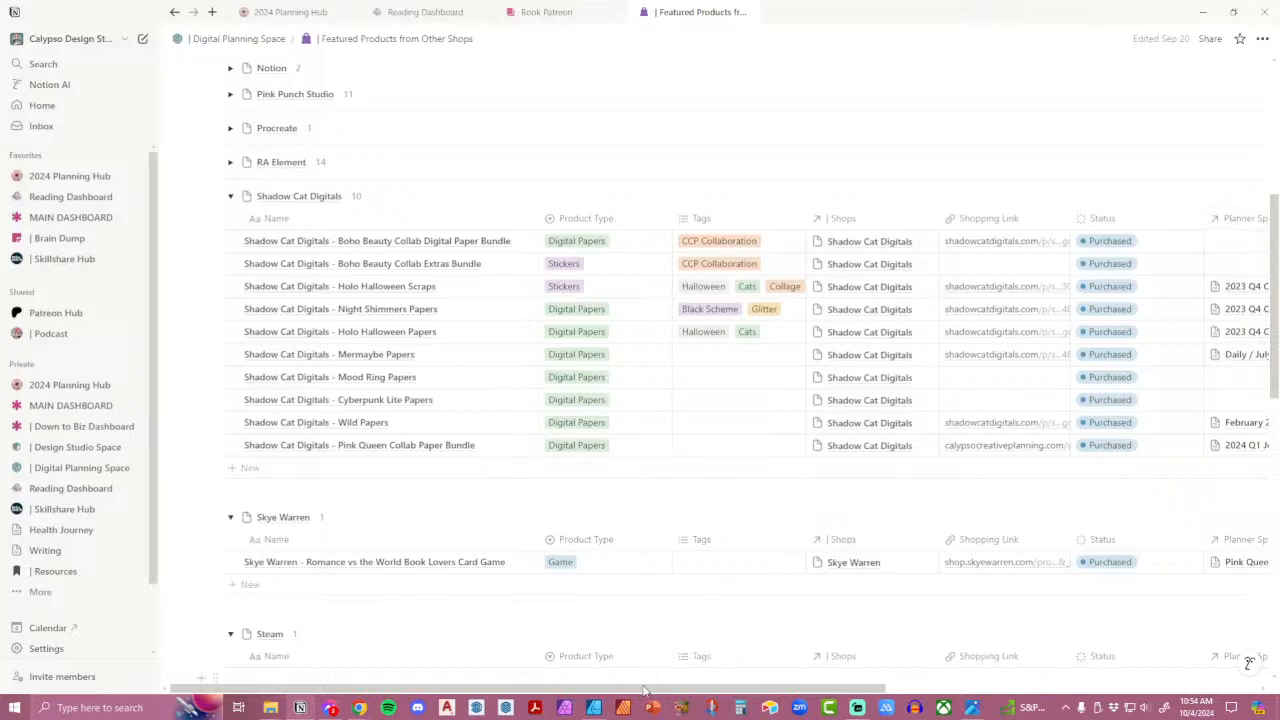
drag(645, 690, 552, 688)
scroll(231, 180, up, 2)
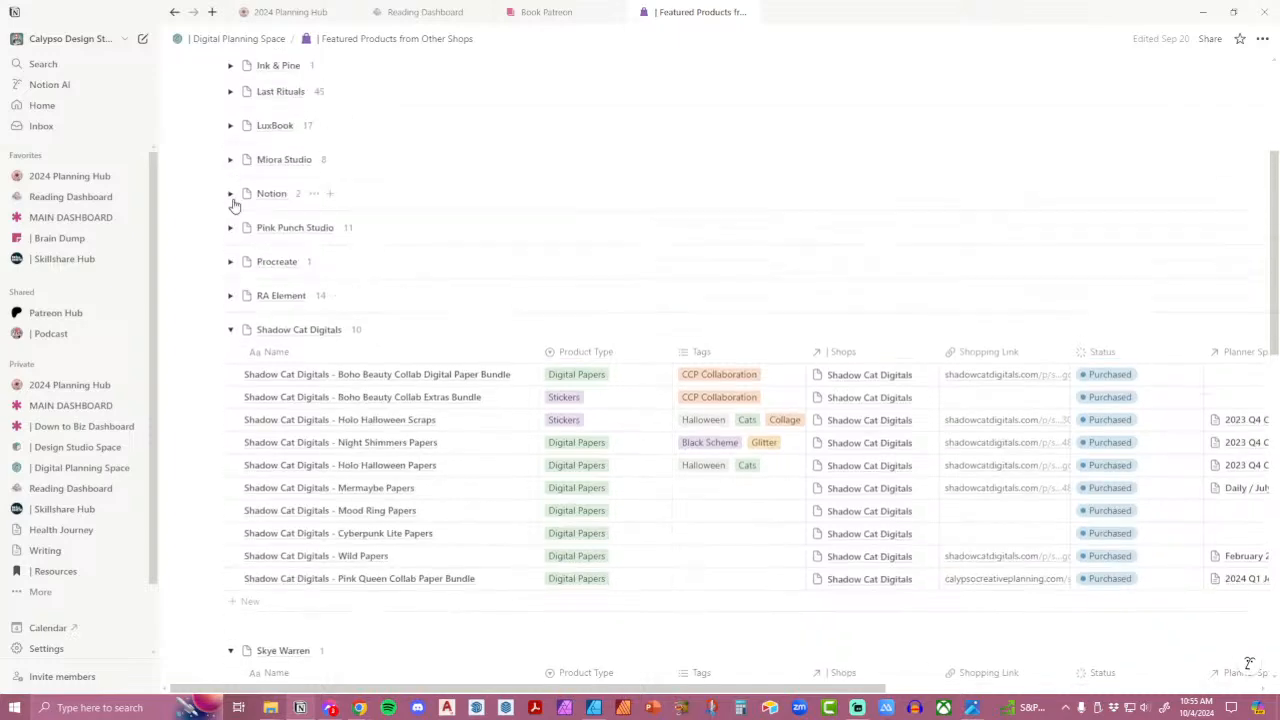
Expand the RA Element group and set the status of Kate's Secret Vol 2 Sticker Set to Purchased.
click(230, 296)
scroll(674, 417, down, 3)
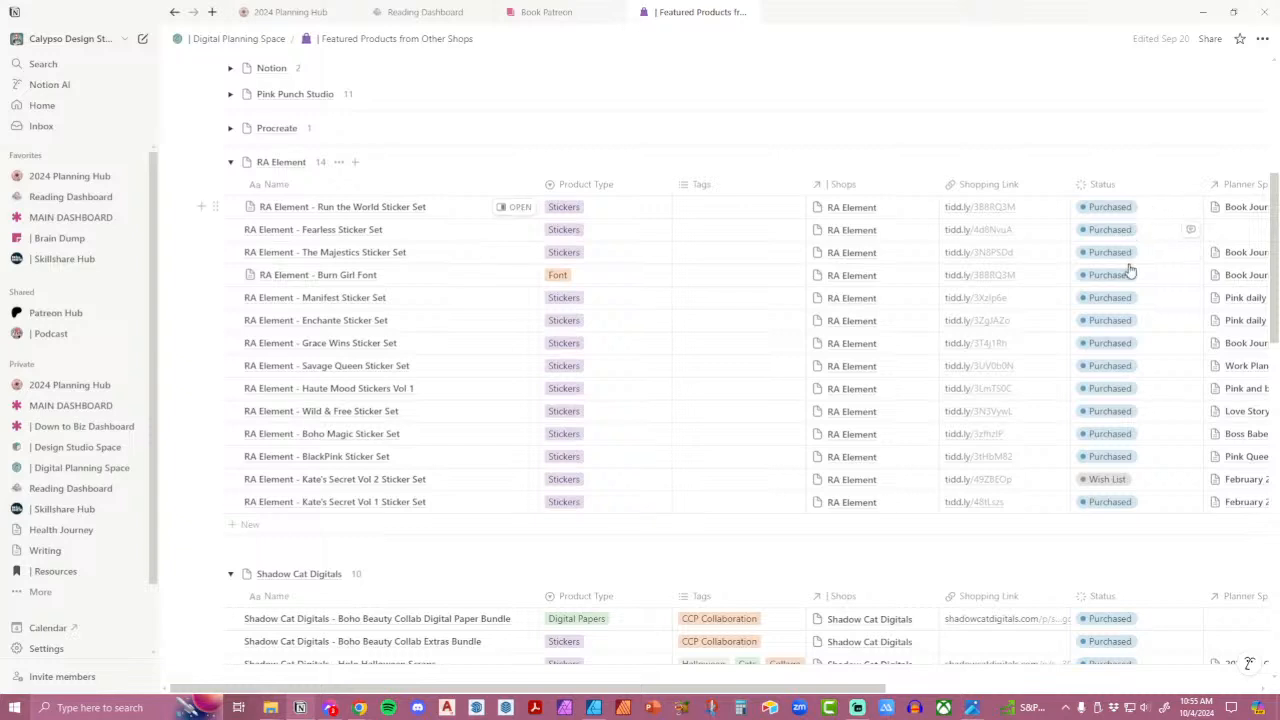
click(1108, 479)
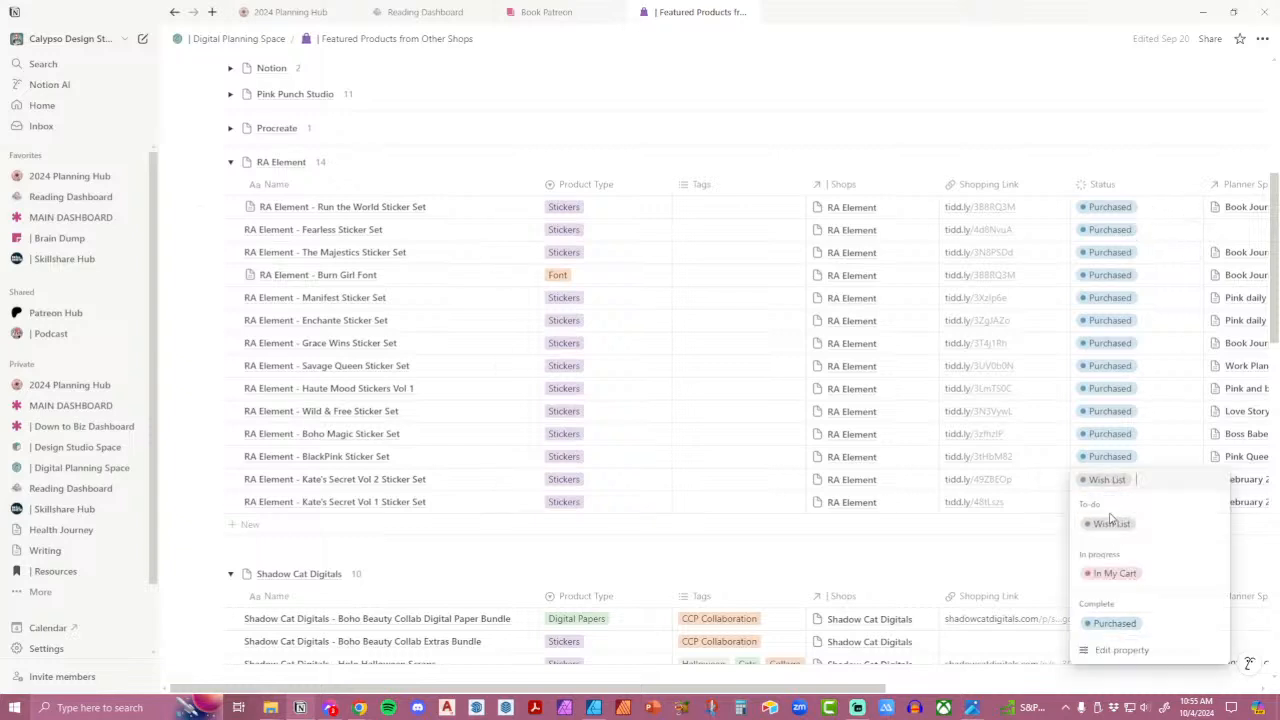
click(1114, 625)
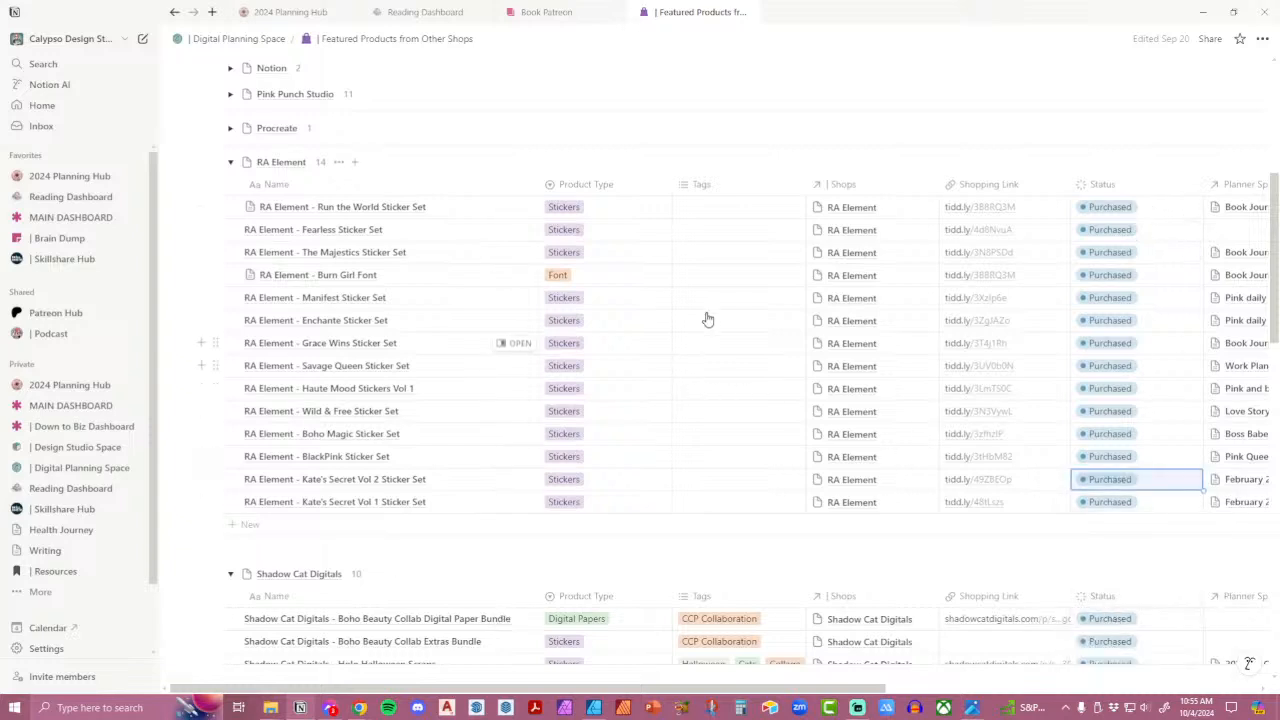
Collapse the RA Element and Shadow Cat Digitals groups in the By Shop view.
scroll(707, 316, down, 3)
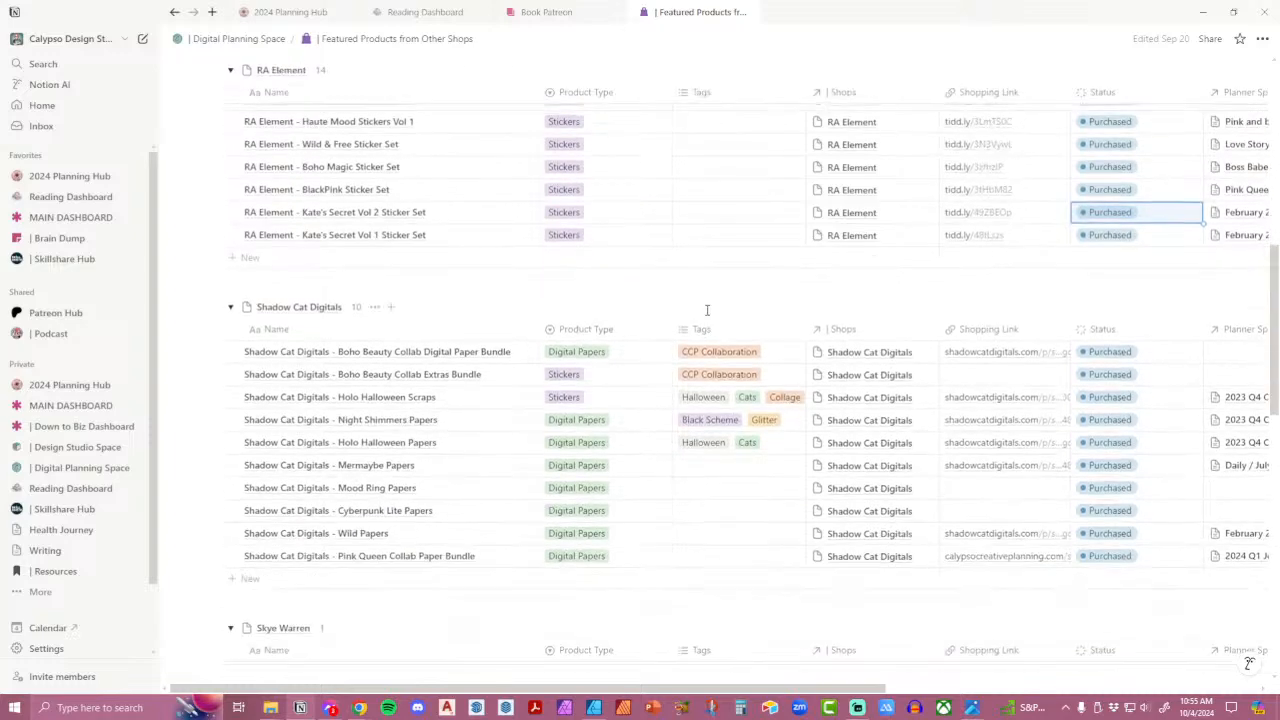
scroll(707, 310, up, 8)
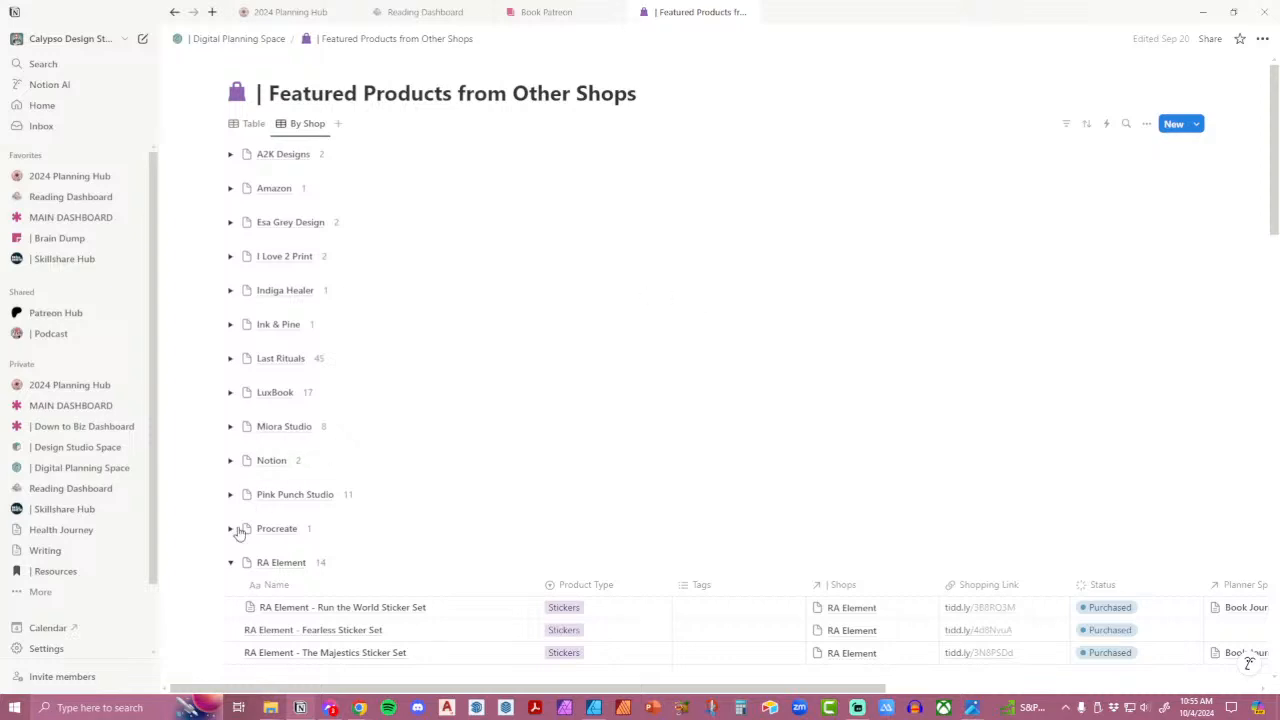
click(231, 564)
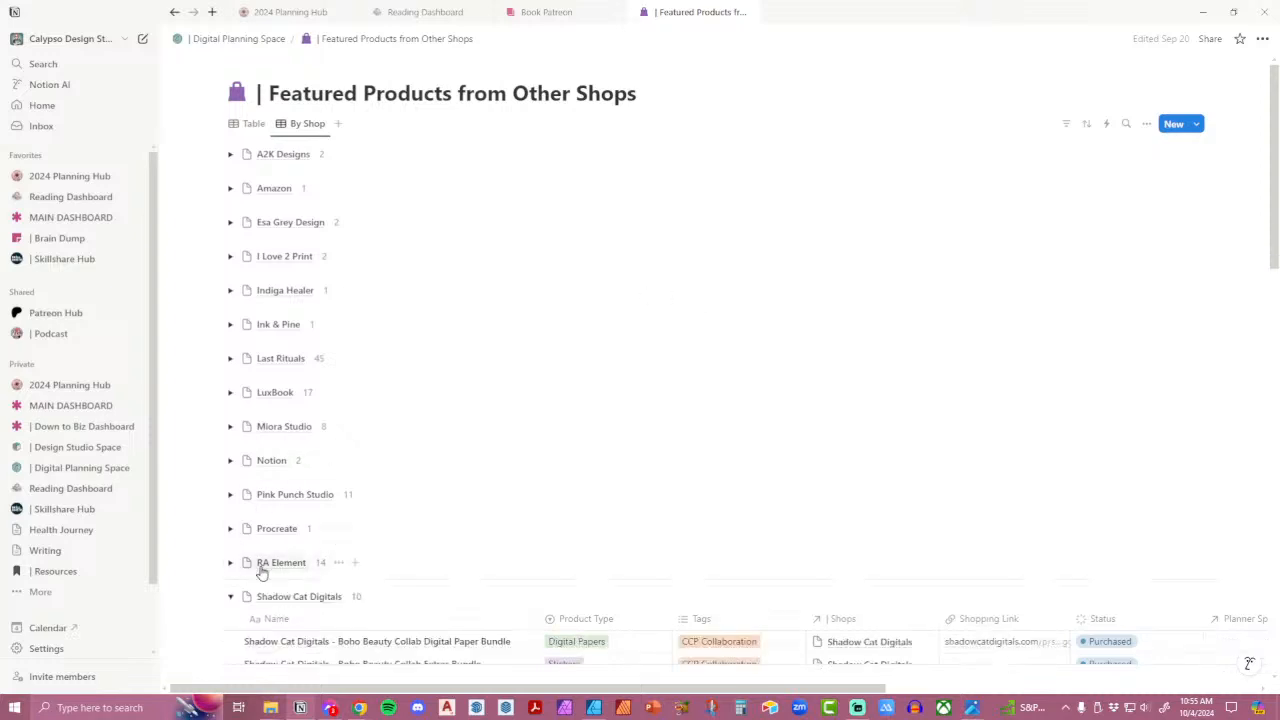
click(231, 597)
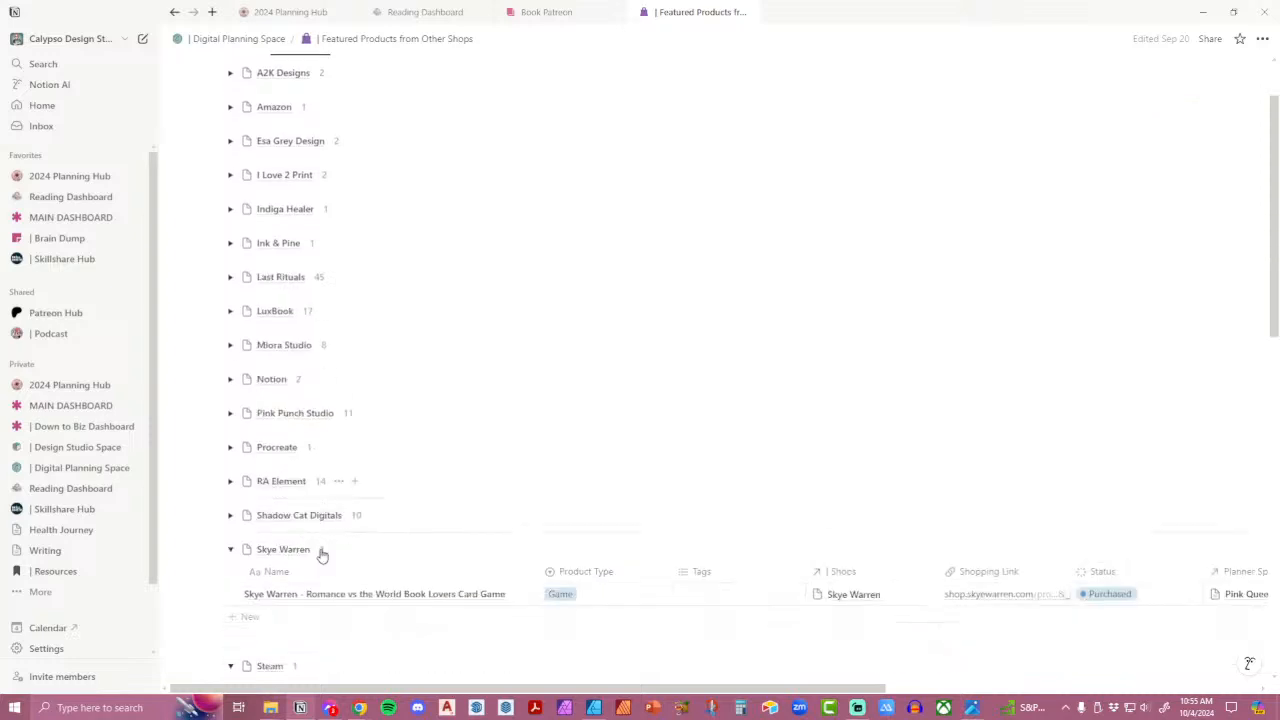
View the Shadow Cat Digitals shop page in the side peek, close it, and return to the Digital Planning Space.
scroll(303, 474, down, 1)
click(300, 464)
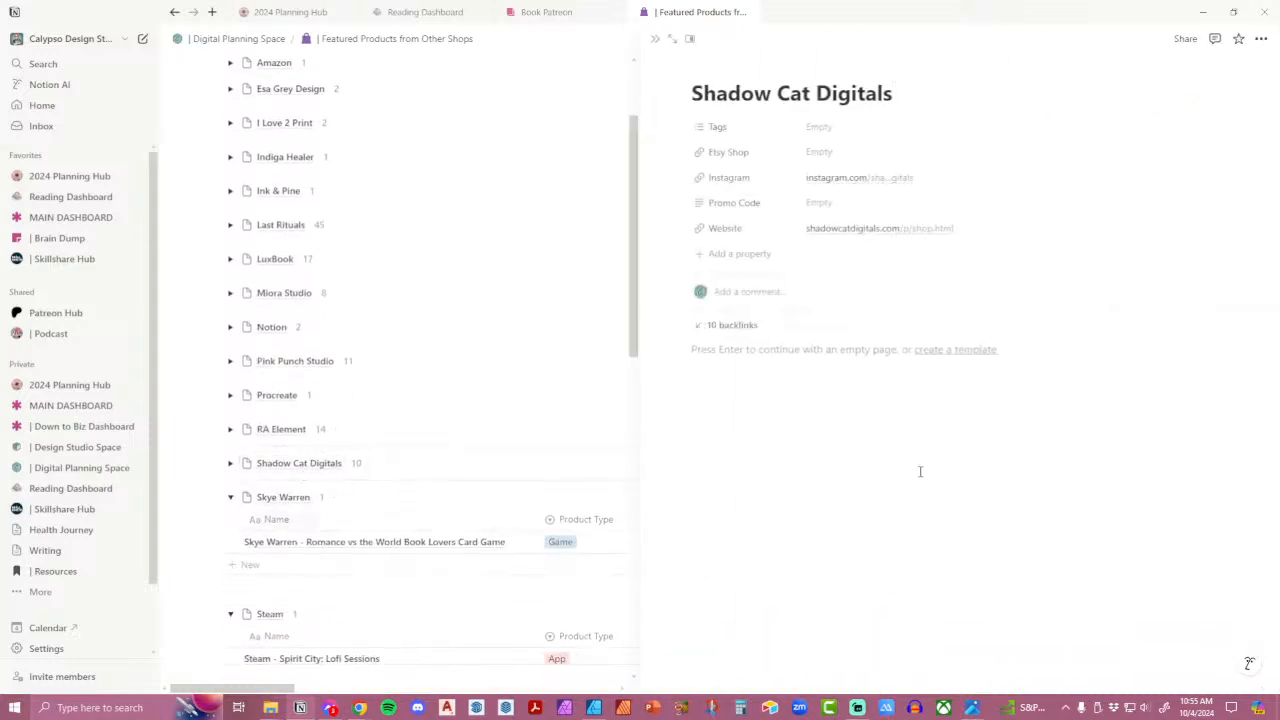
click(655, 38)
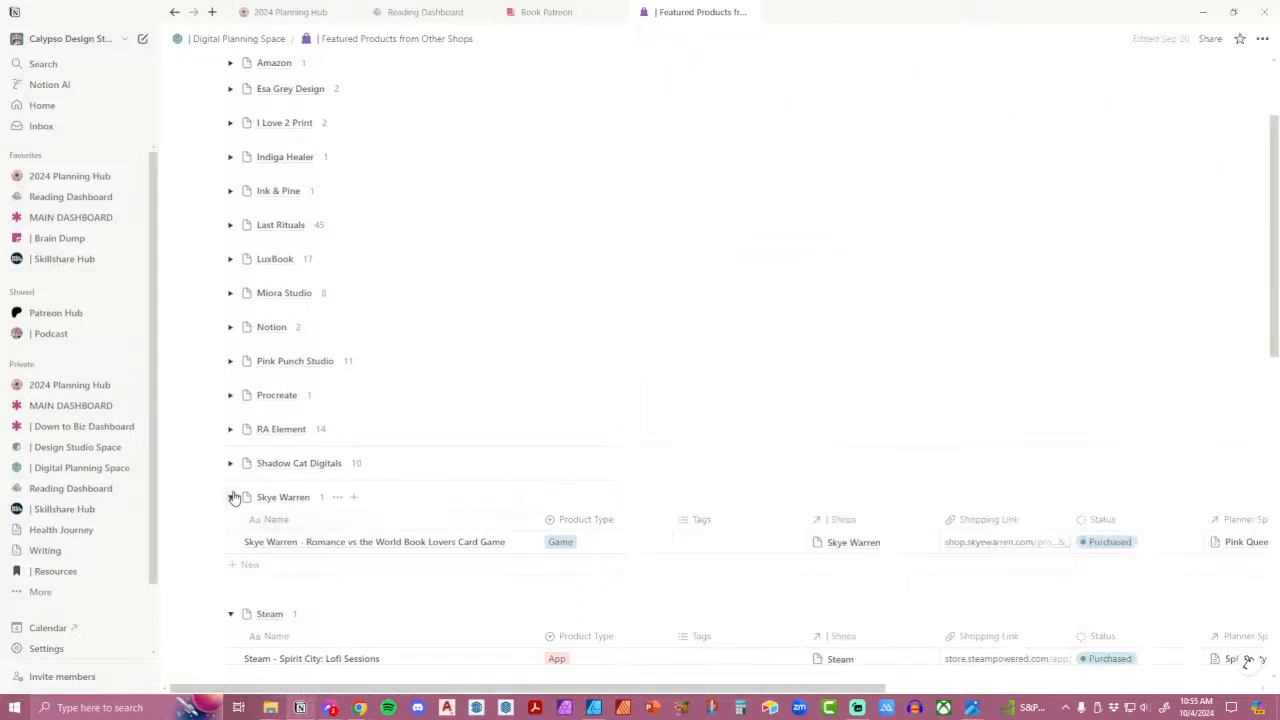
click(262, 39)
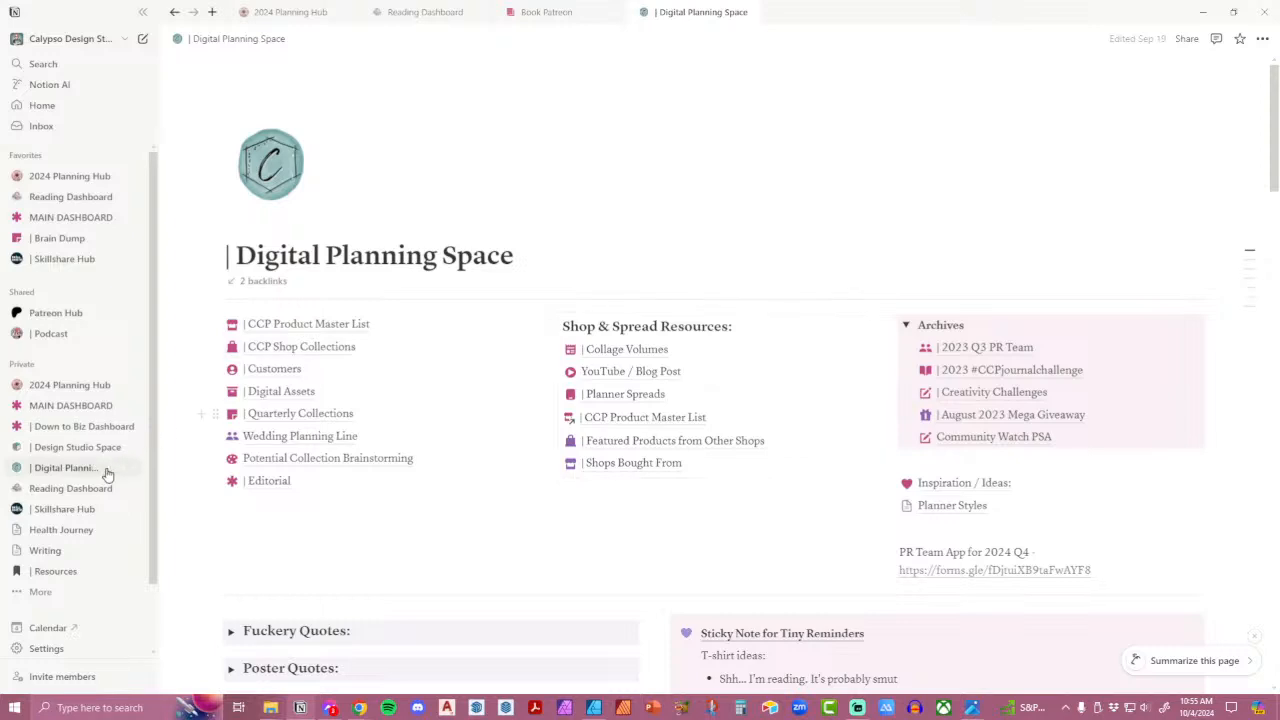
View the CCP Shop Collections gallery, and return to the 2024 Planning Hub.
click(300, 346)
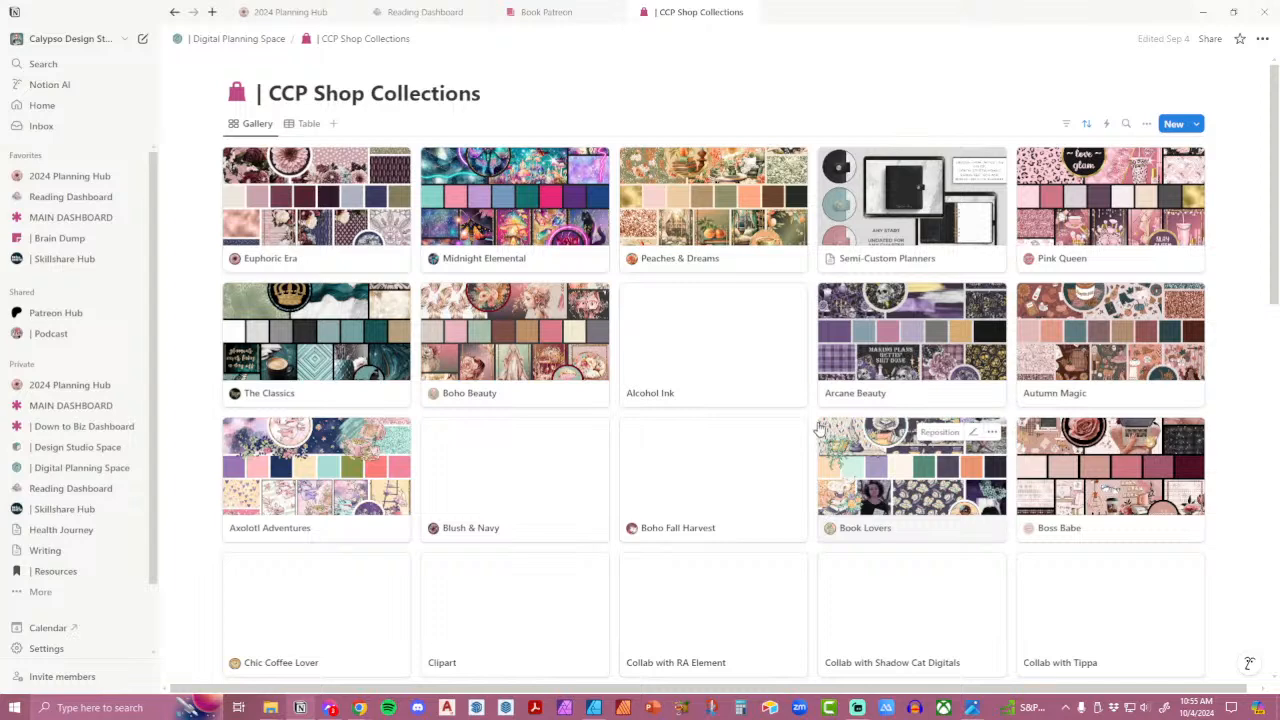
click(224, 42)
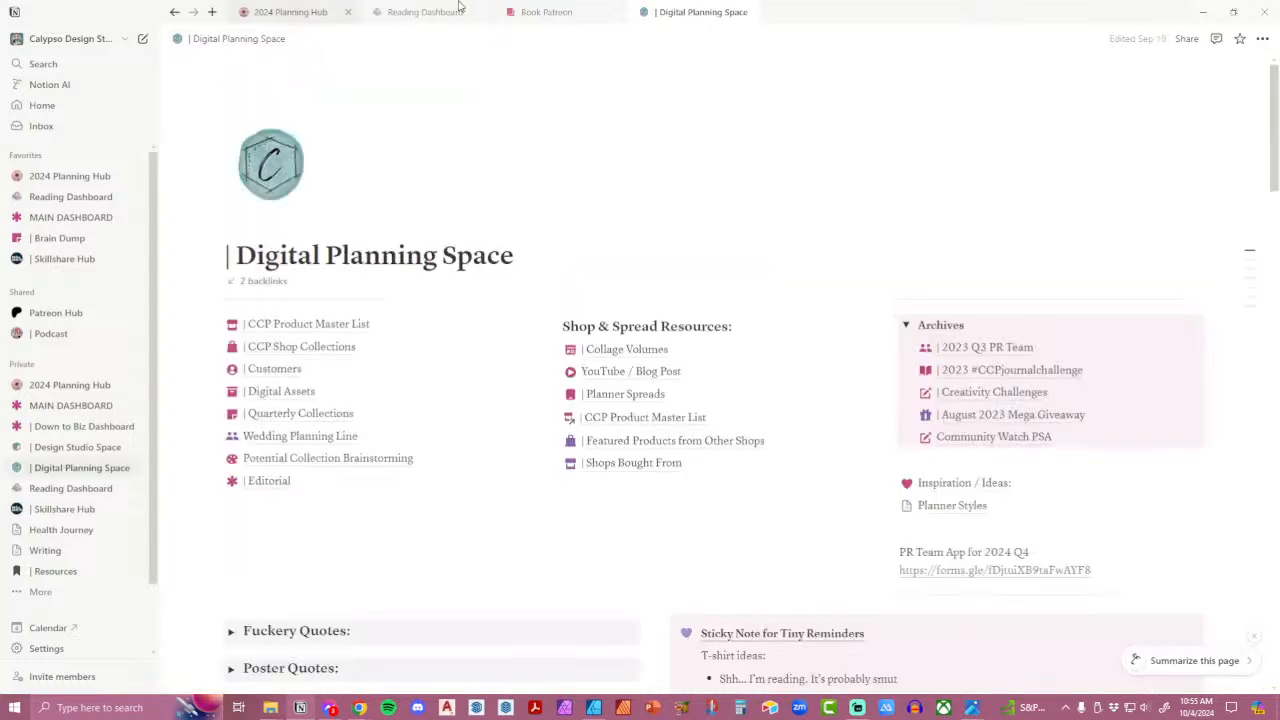
click(291, 12)
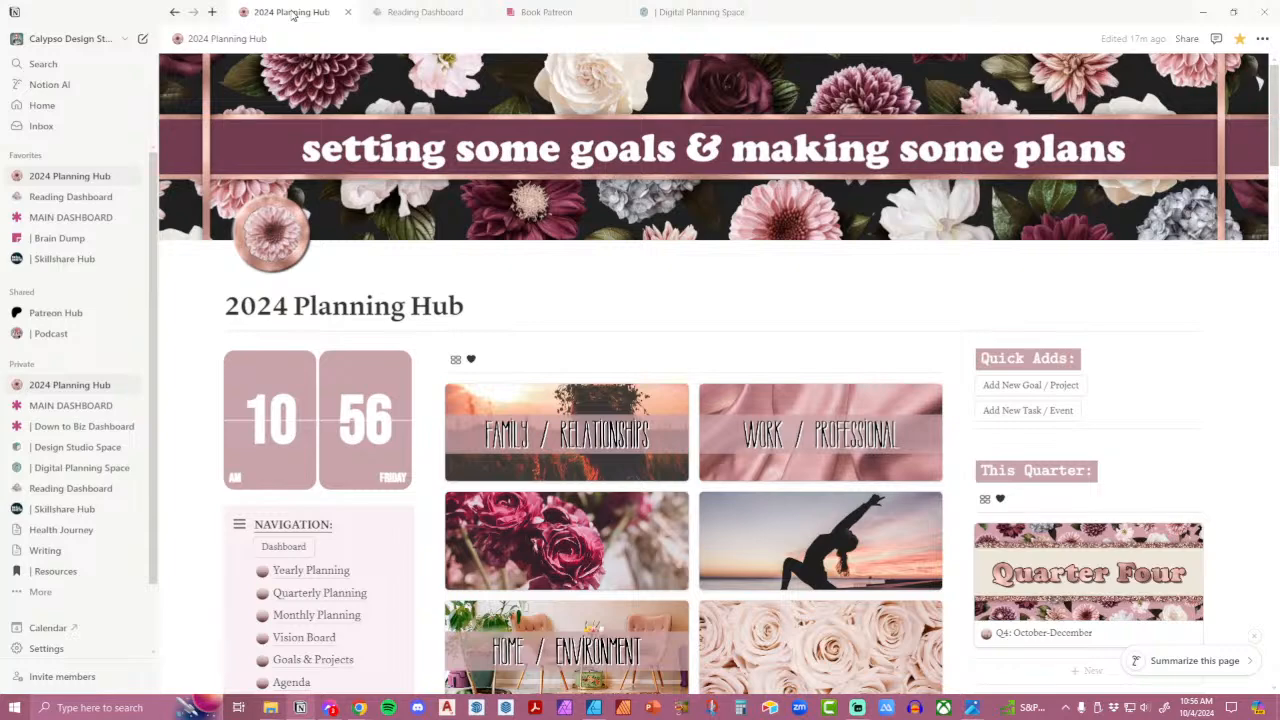
Review the 2024 Planning Hub's vision board gallery, quarter progress bars, and book release and Patreon calendars.
scroll(1105, 372, down, 5)
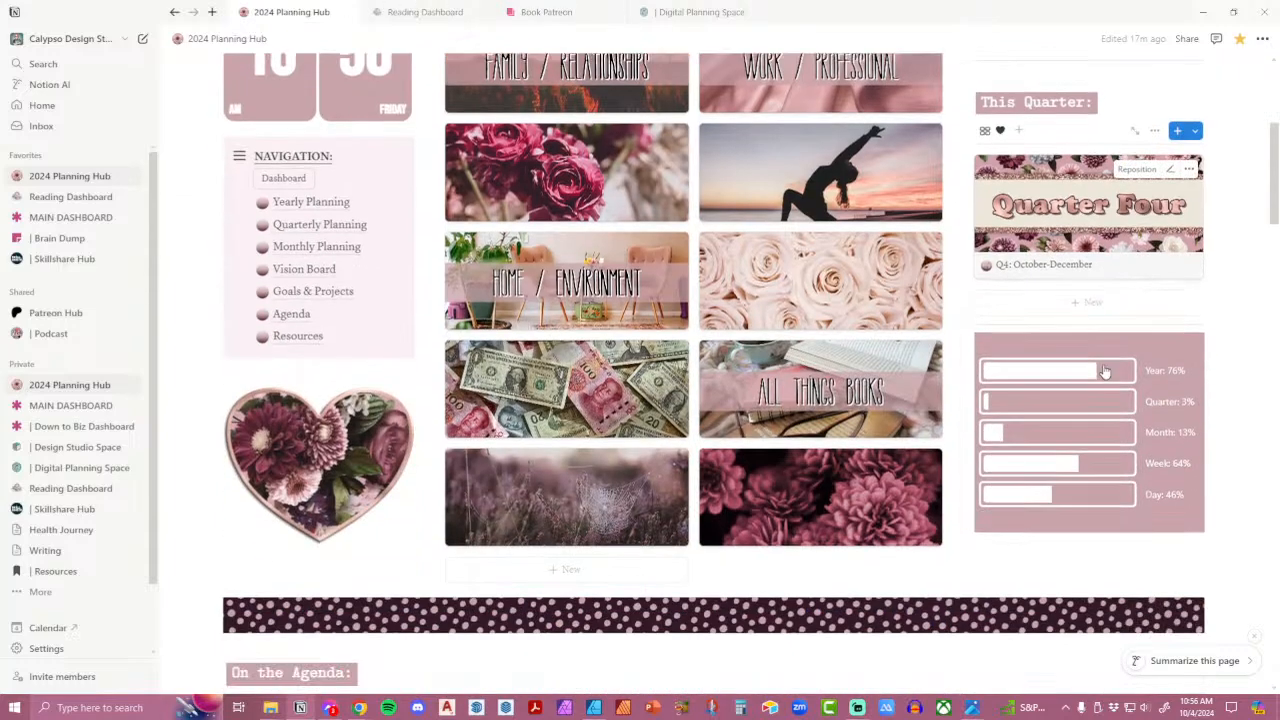
scroll(1105, 372, down, 15)
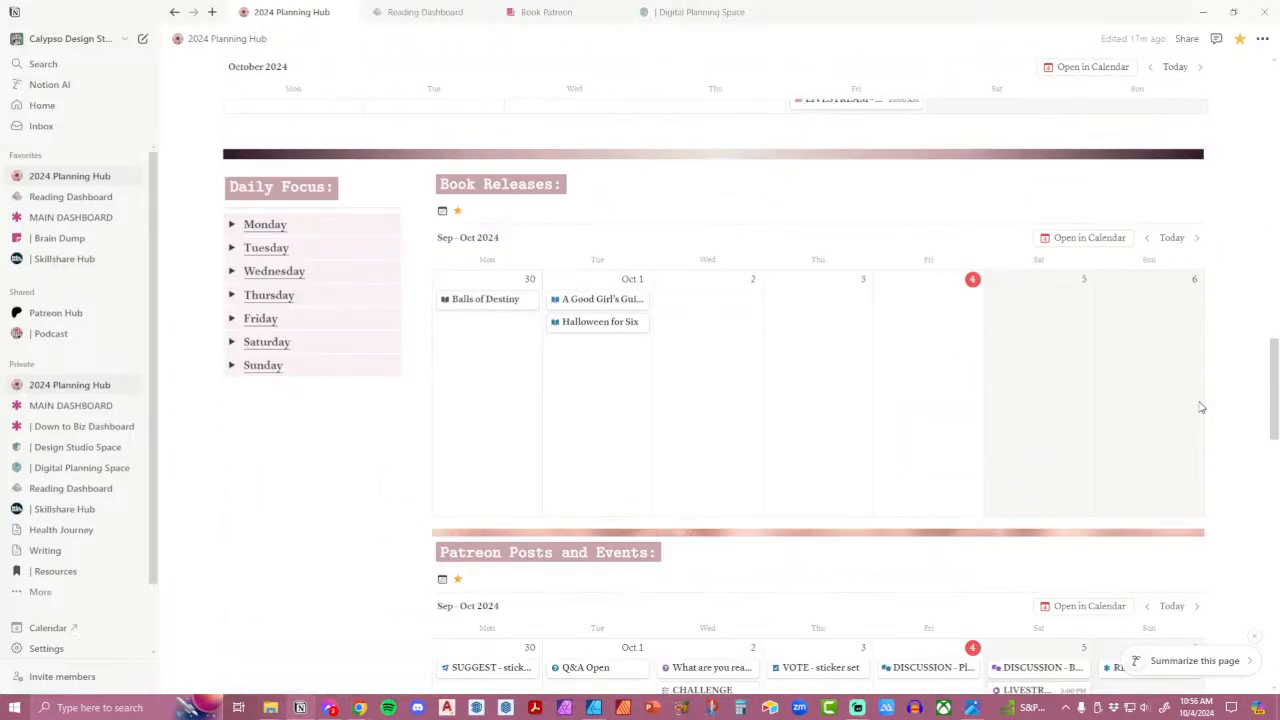
scroll(1201, 407, up, 20)
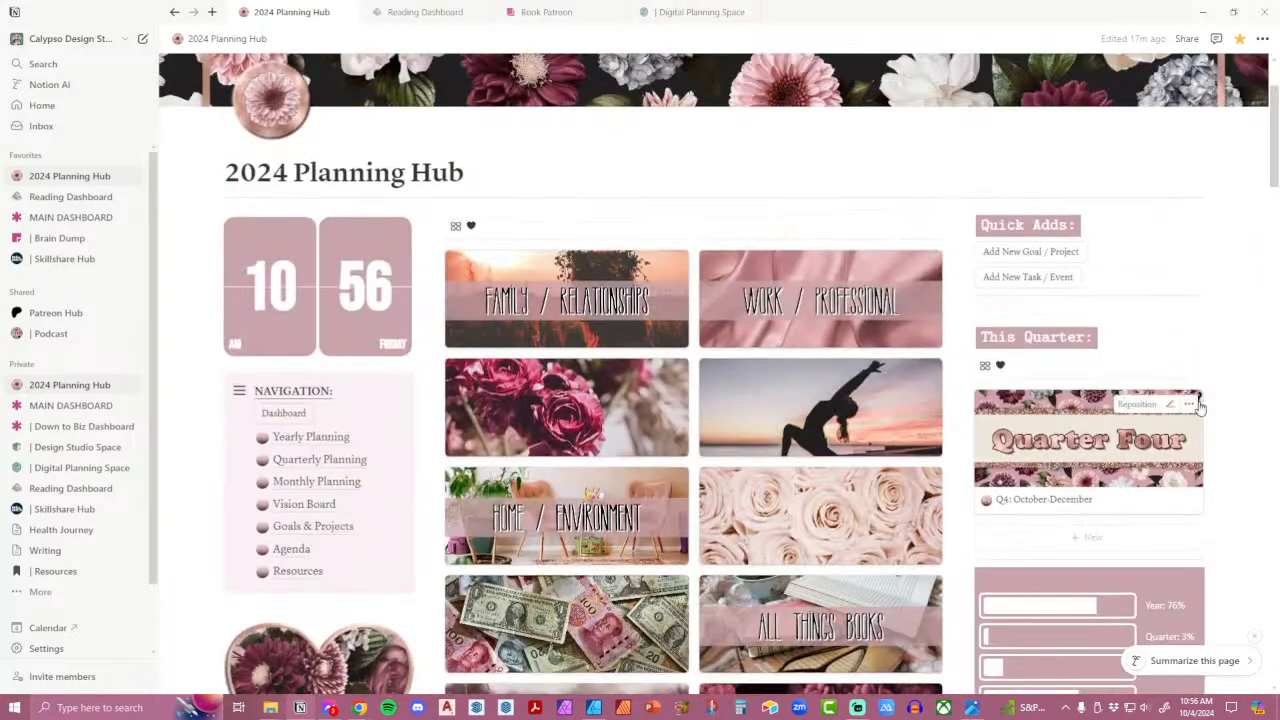
scroll(1201, 407, down, 2)
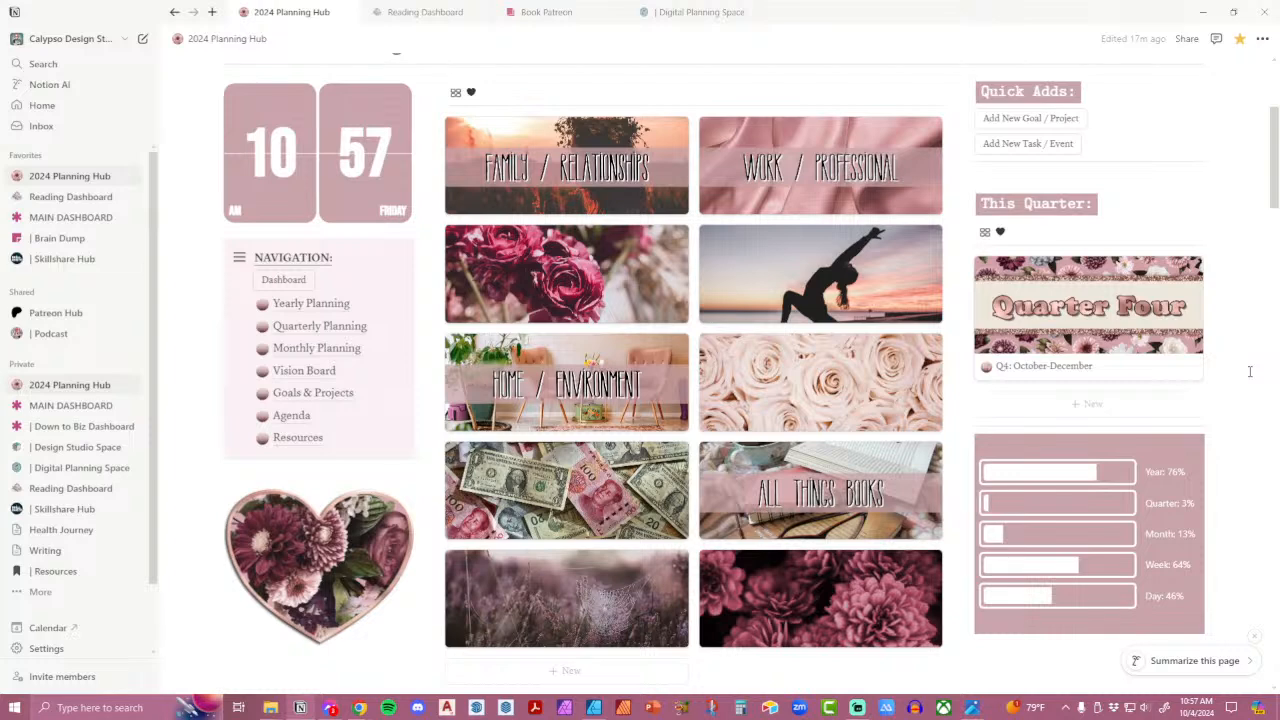
scroll(1249, 371, up, 2)
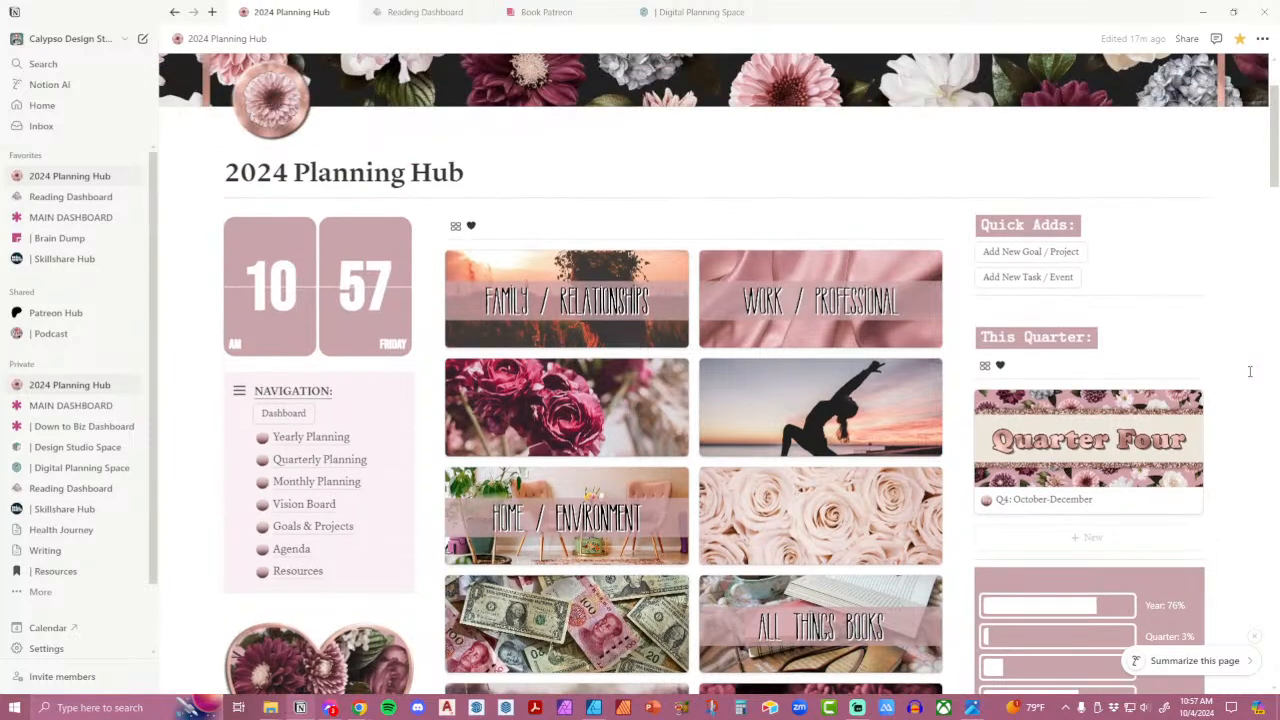
scroll(1249, 371, up, 2)
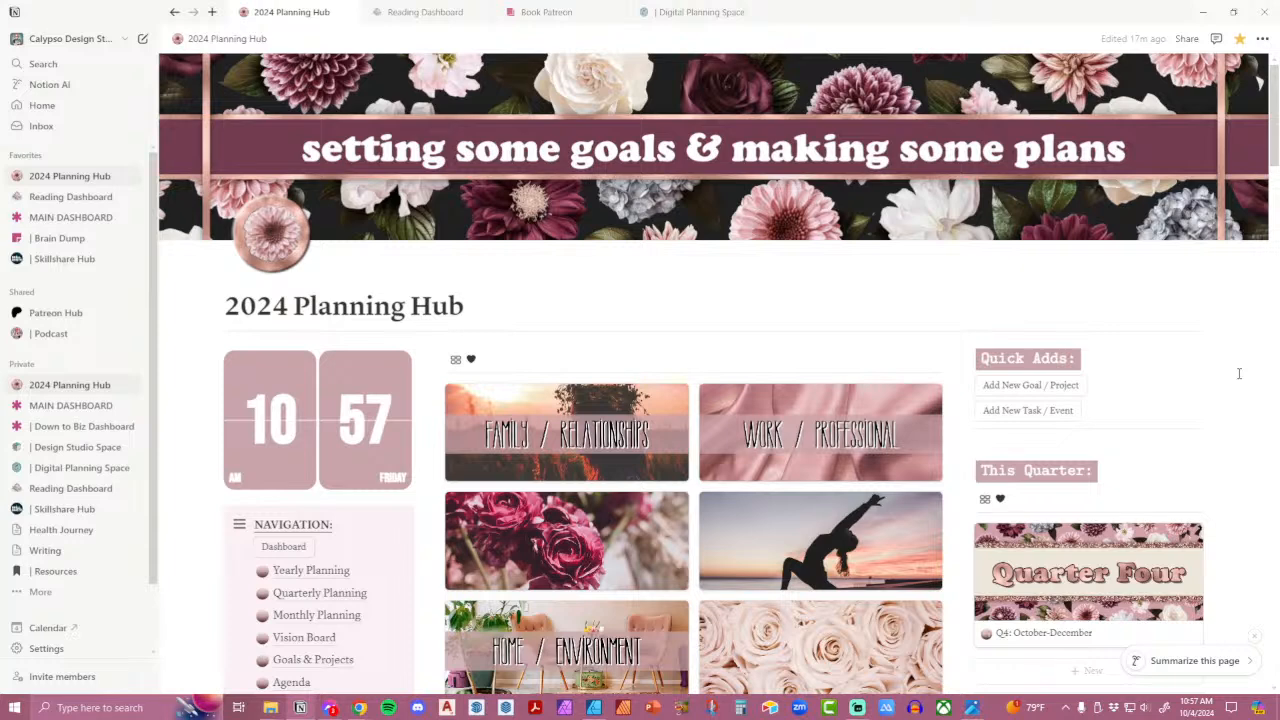
scroll(1231, 413, down, 3)
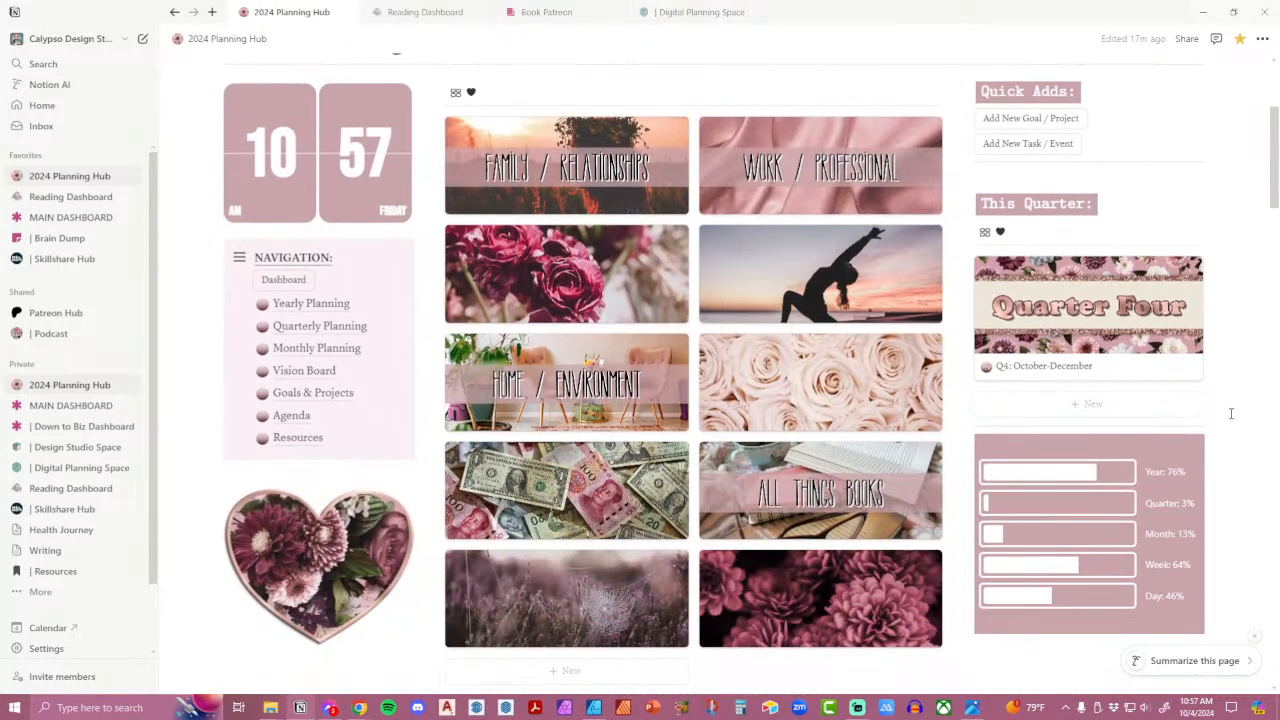
Examine the 2024 Planning Hub's monthly agenda, Patreon posts calendar and habit tracking gallery, and return to the page header.
scroll(1231, 413, down, 2)
scroll(1231, 413, down, 10)
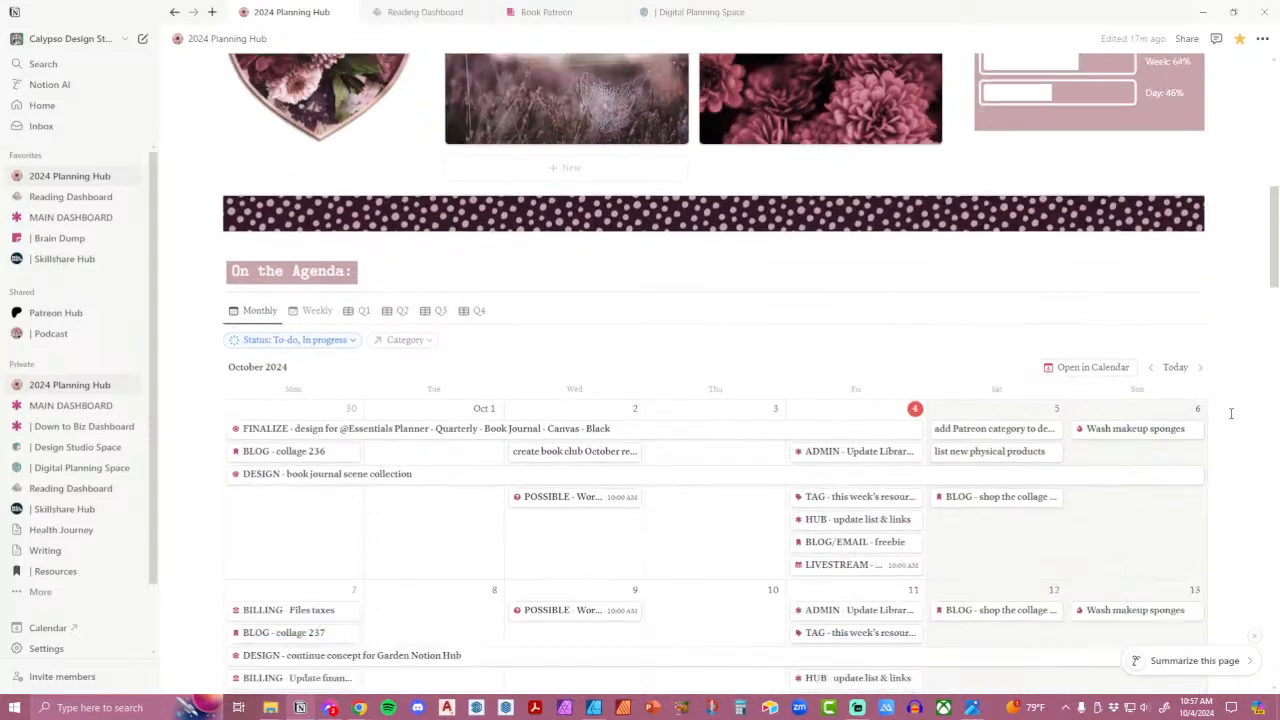
scroll(1231, 413, down, 7)
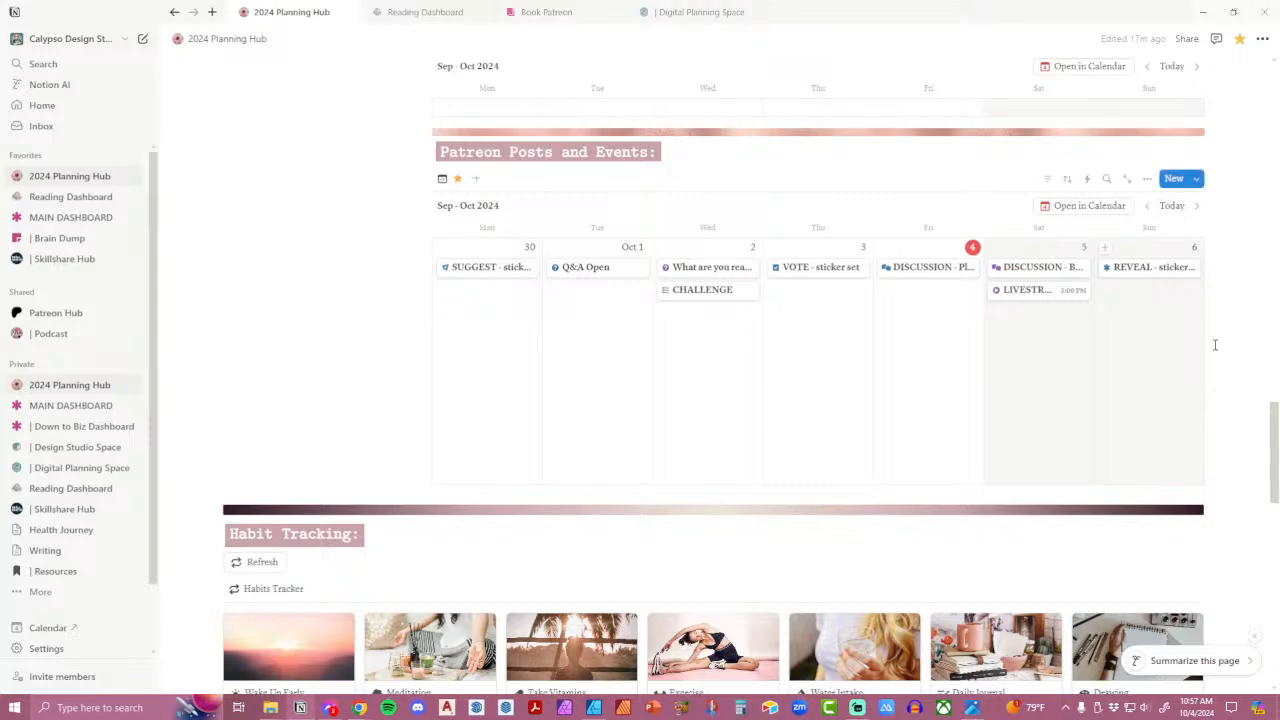
scroll(1215, 345, down, 12)
scroll(1228, 395, up, 8)
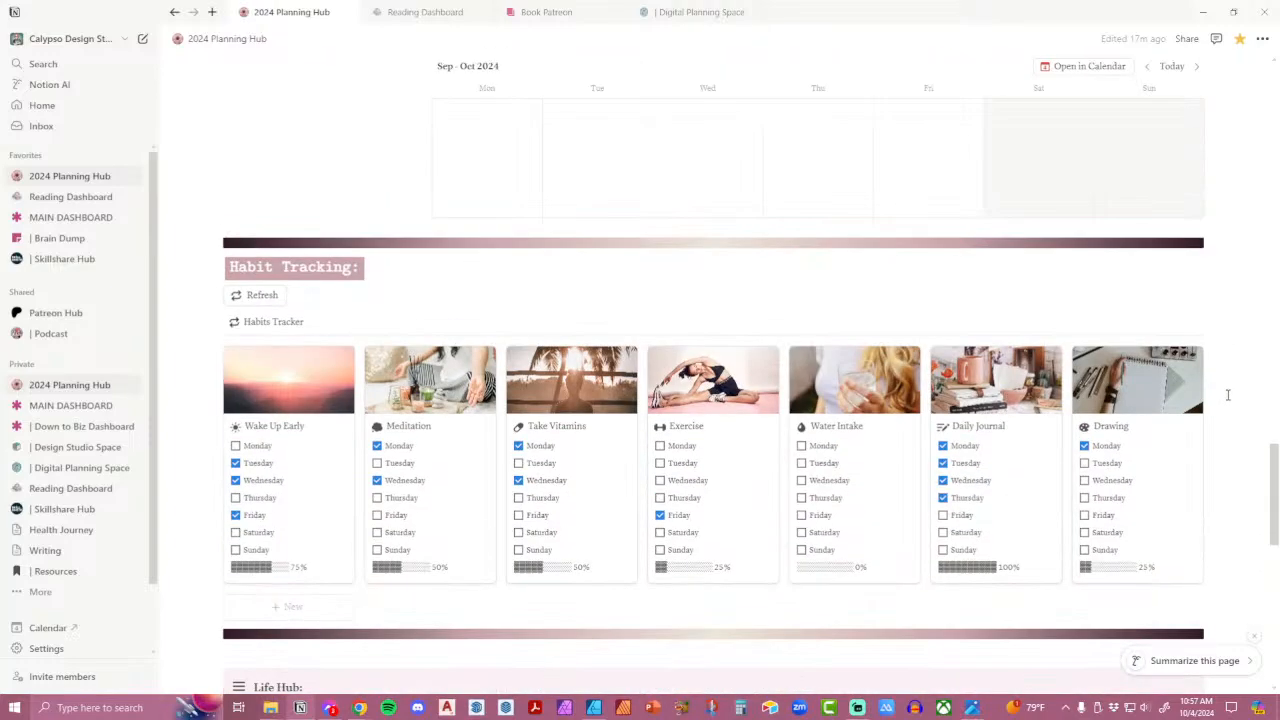
scroll(1228, 395, up, 20)
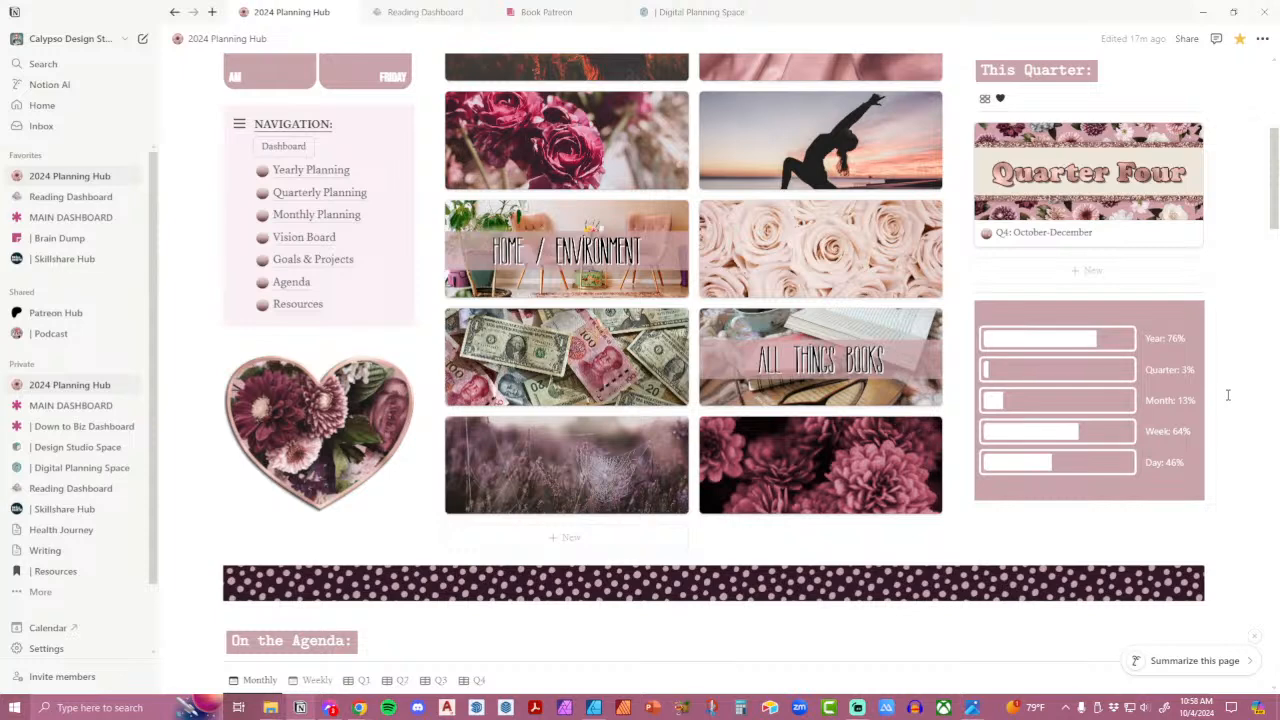
scroll(1228, 395, up, 3)
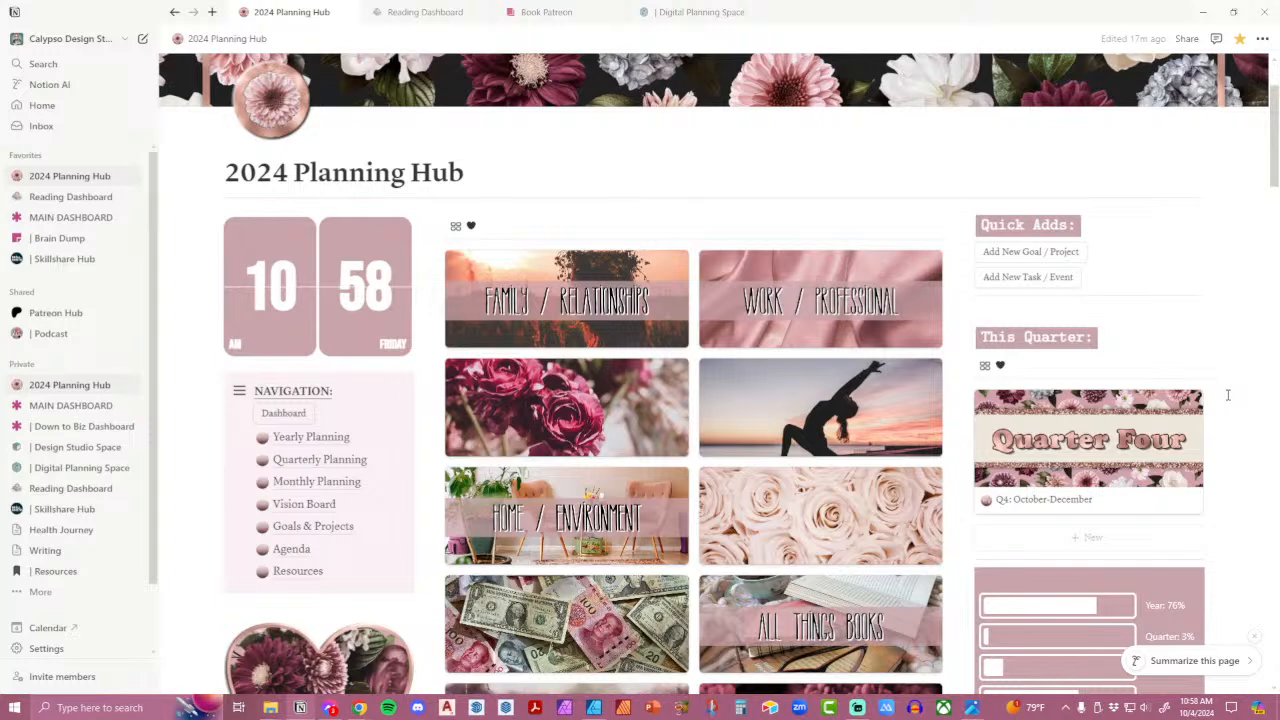
scroll(1228, 395, up, 2)
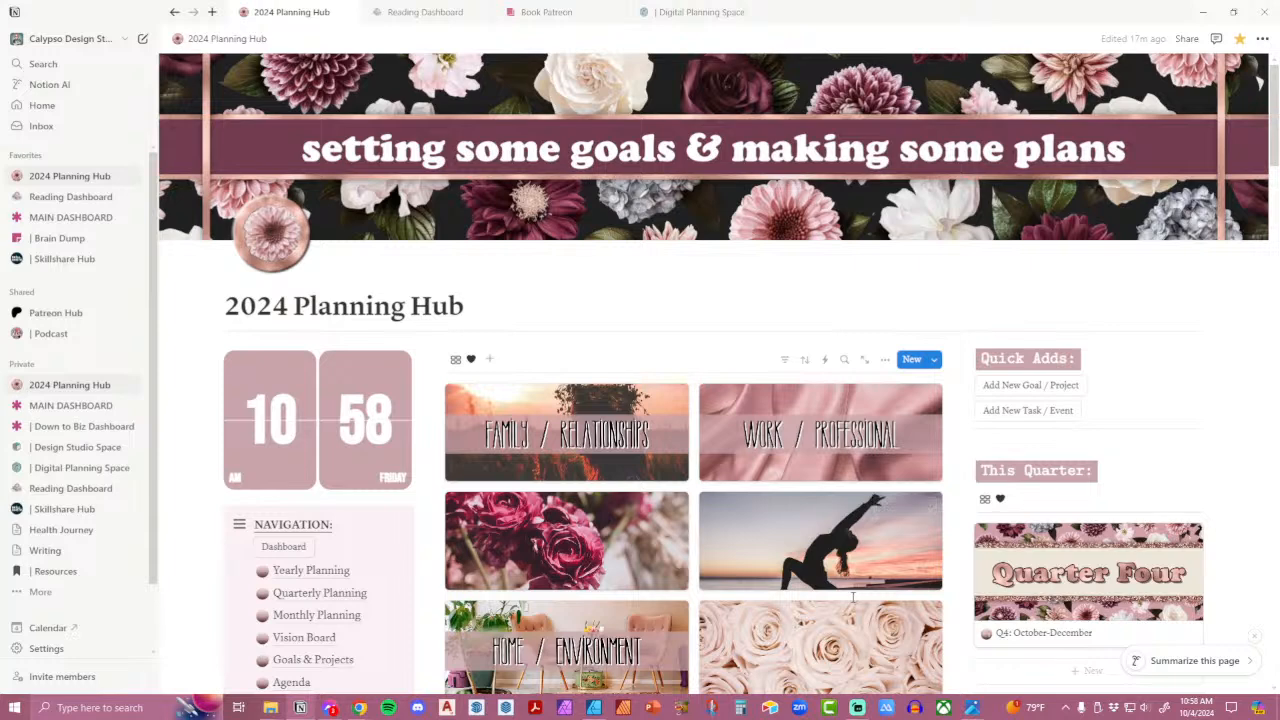
View the Q4: October-December page's calendar, quarter prep lists, month gallery and goals table, and return to the 2024 Planning Hub.
click(1132, 577)
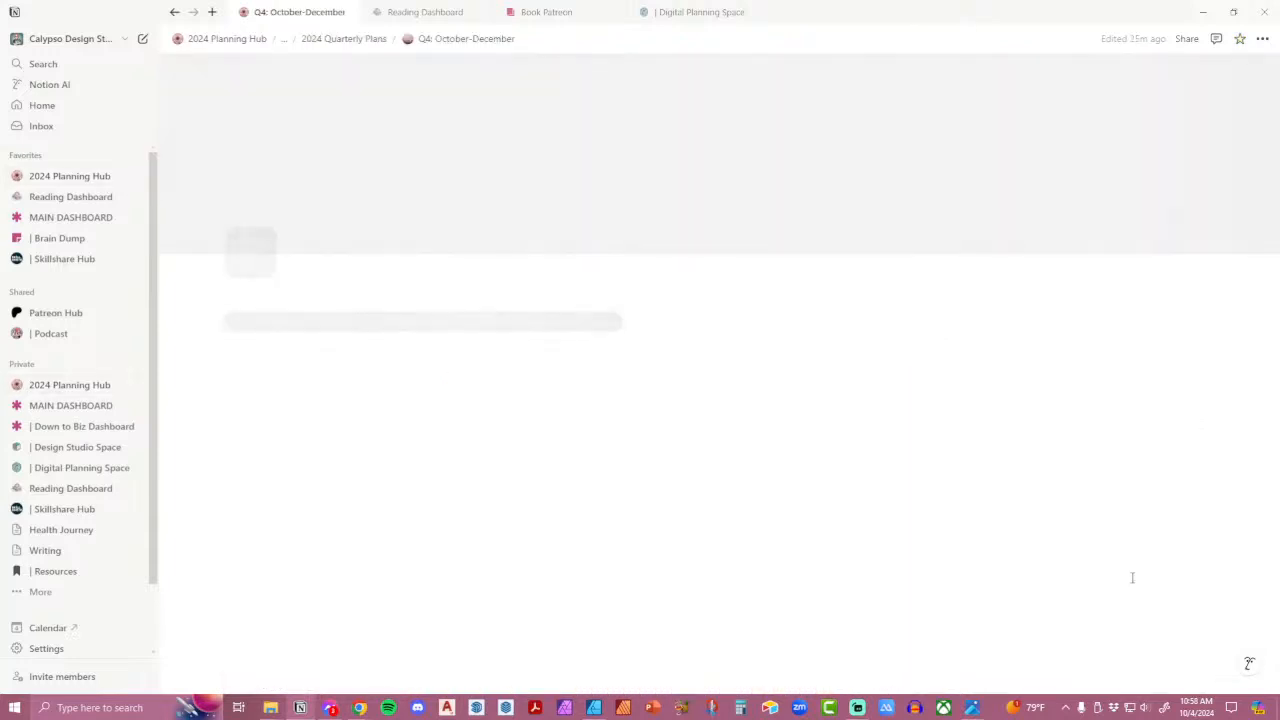
scroll(1132, 577, down, 2)
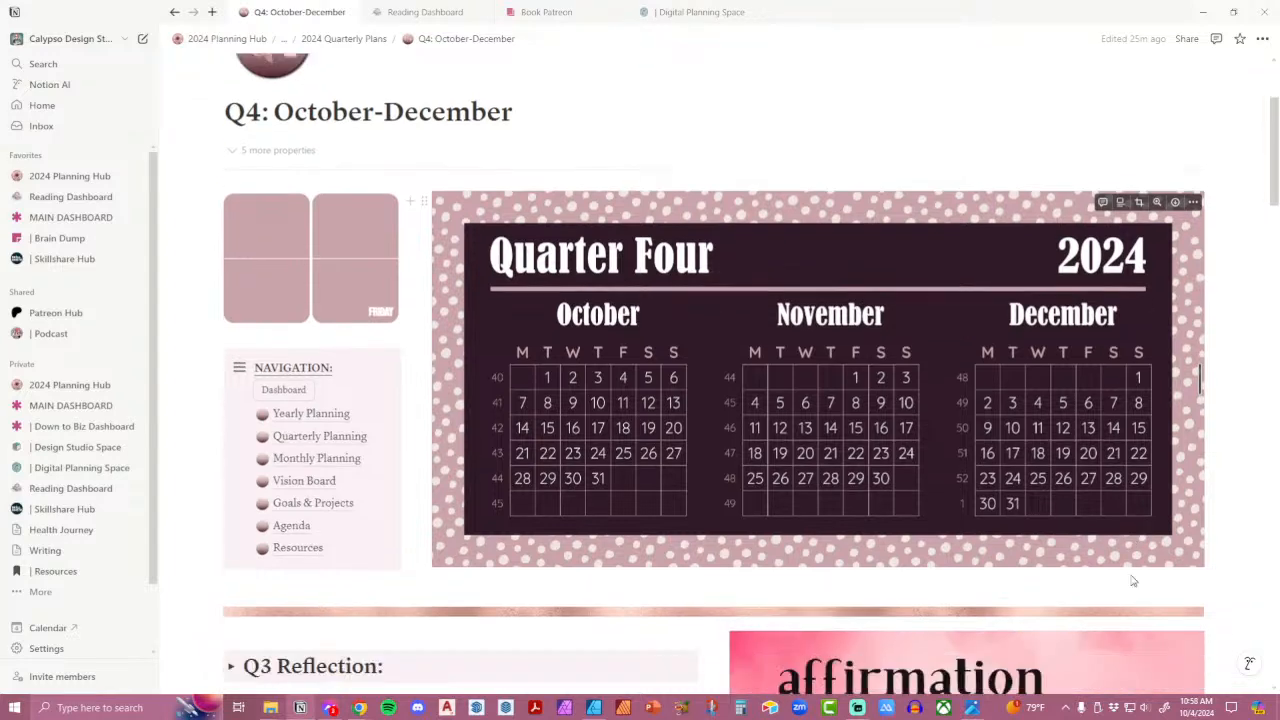
scroll(1132, 580, down, 2)
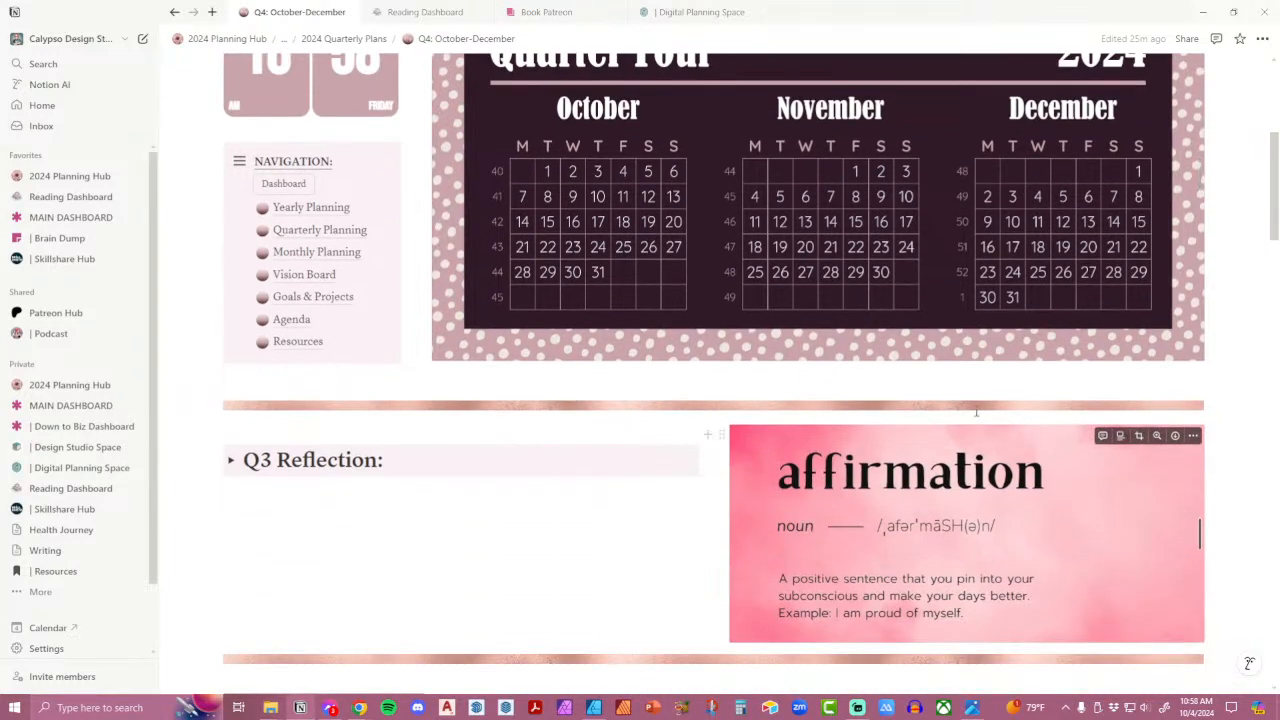
scroll(966, 543, down, 5)
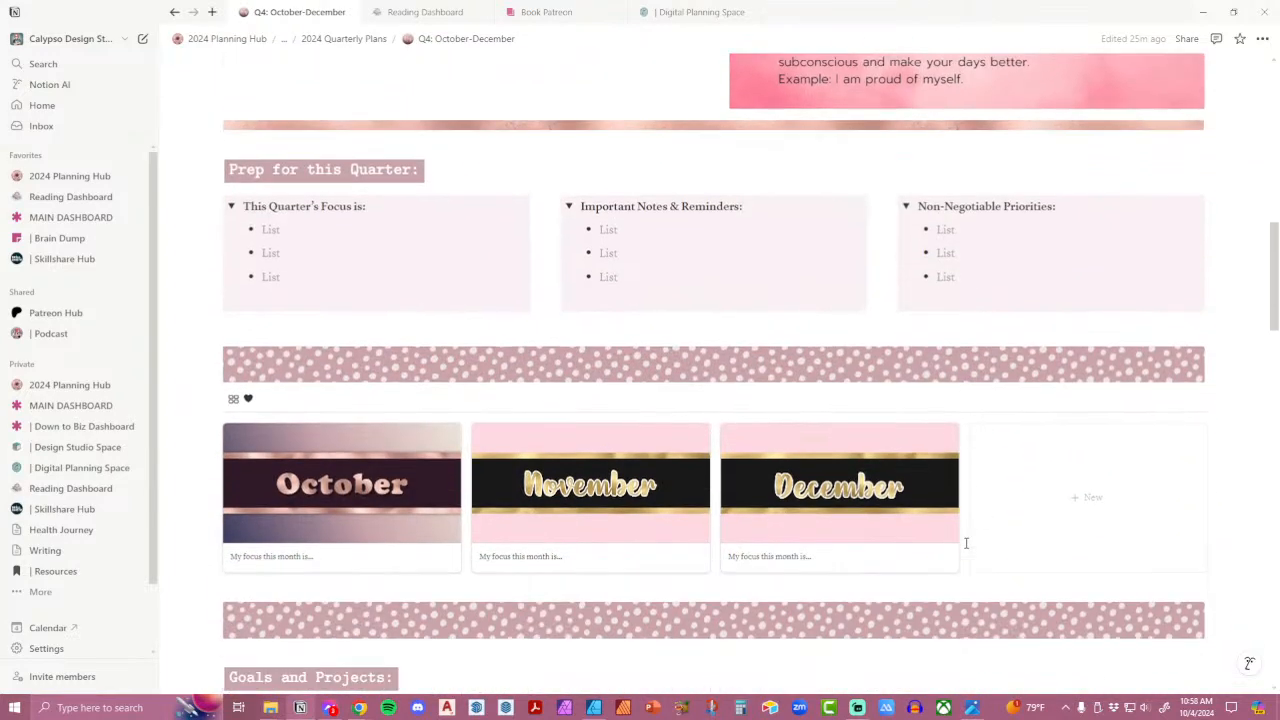
scroll(948, 540, down, 4)
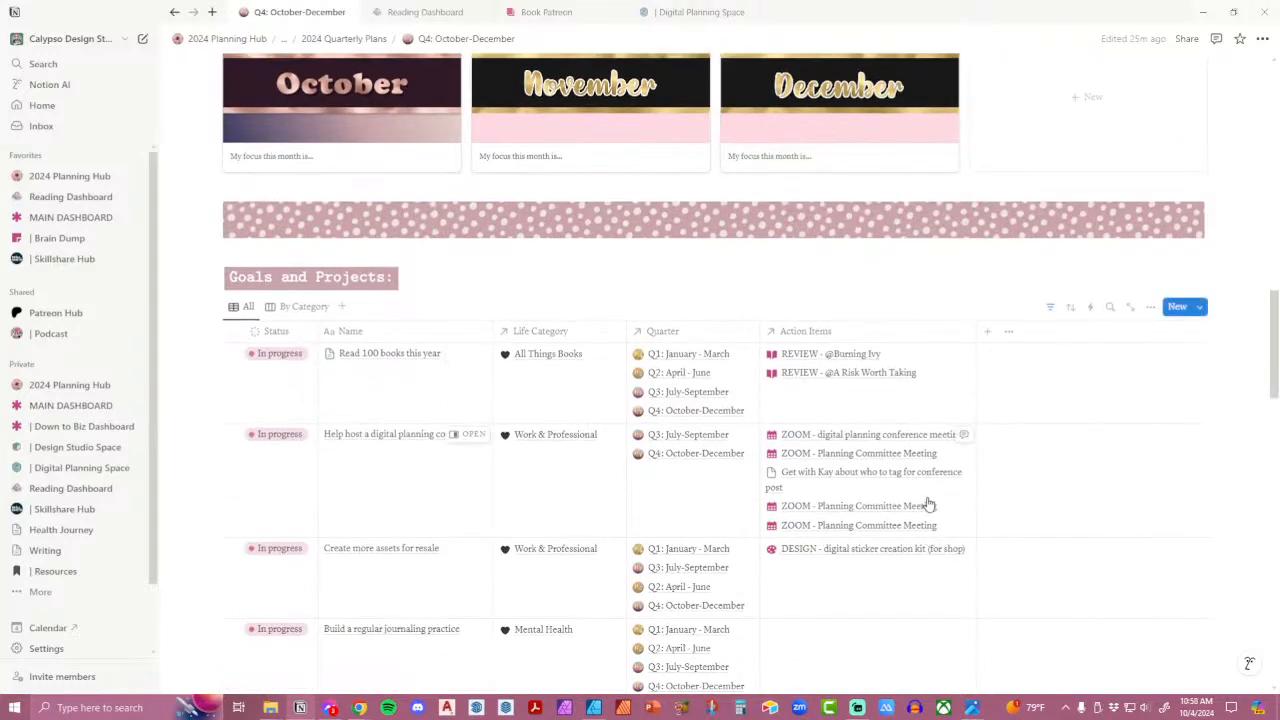
scroll(900, 505, down, 5)
scroll(771, 497, up, 12)
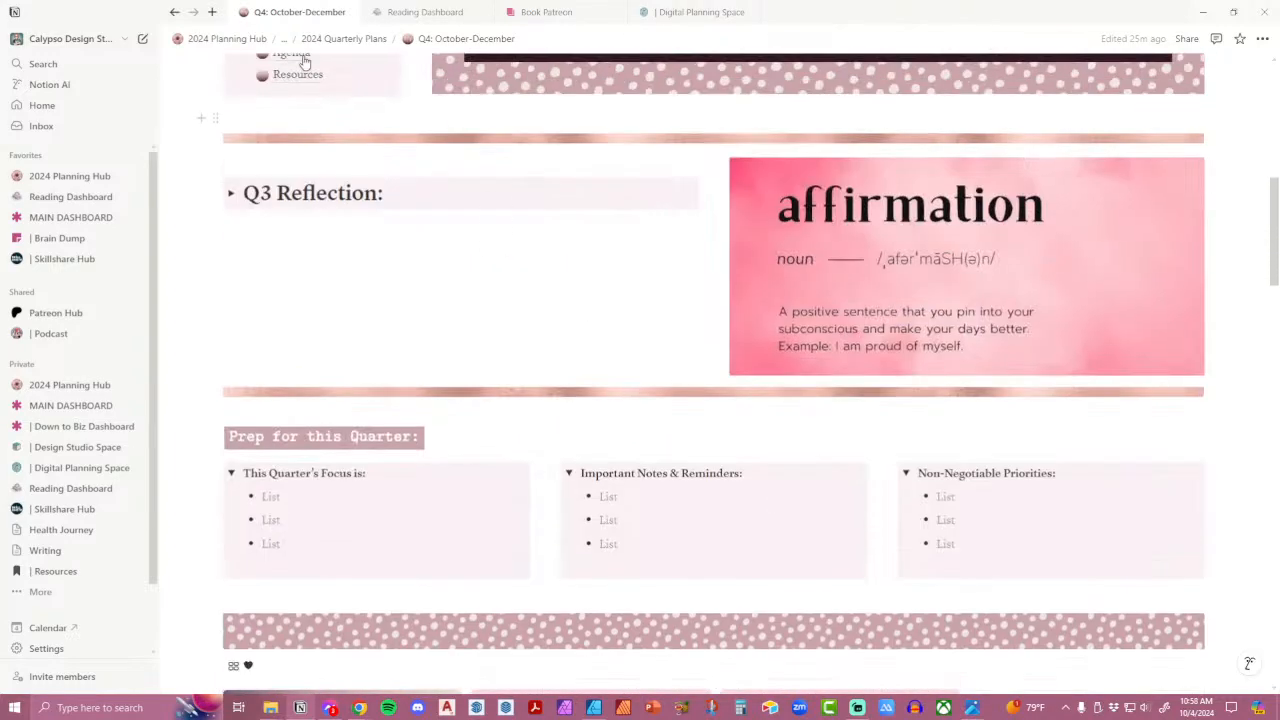
click(236, 40)
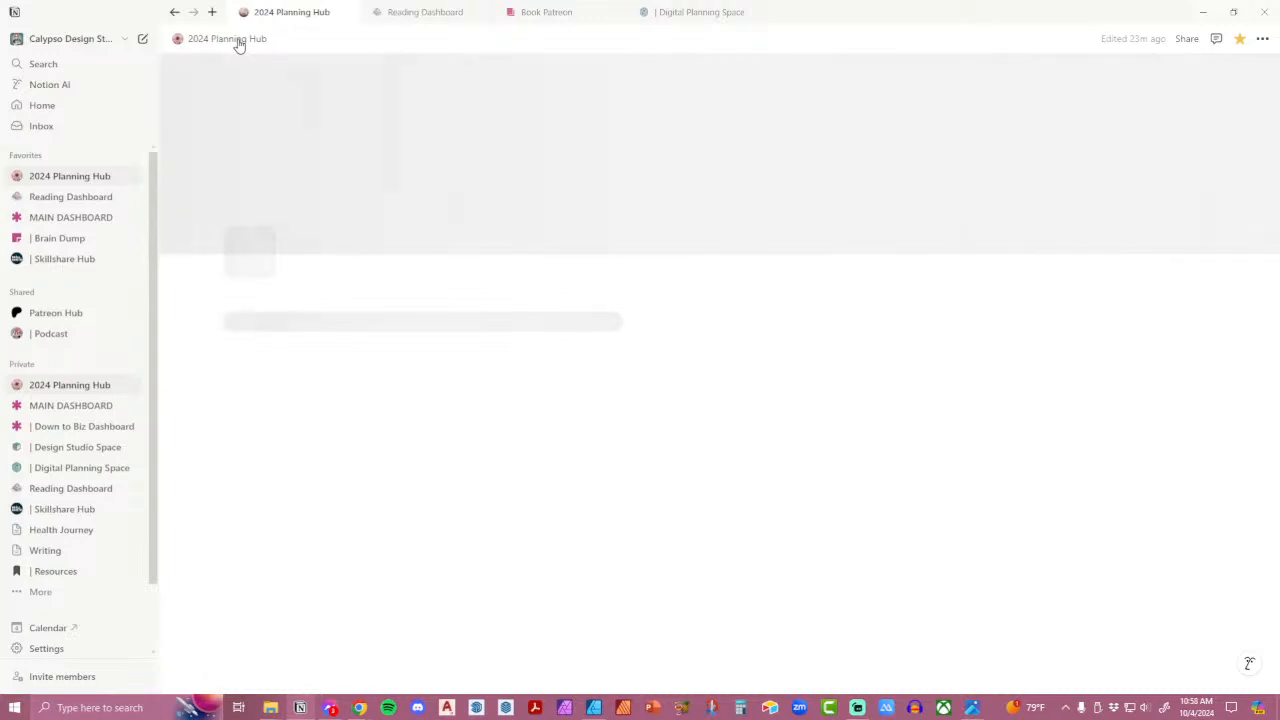